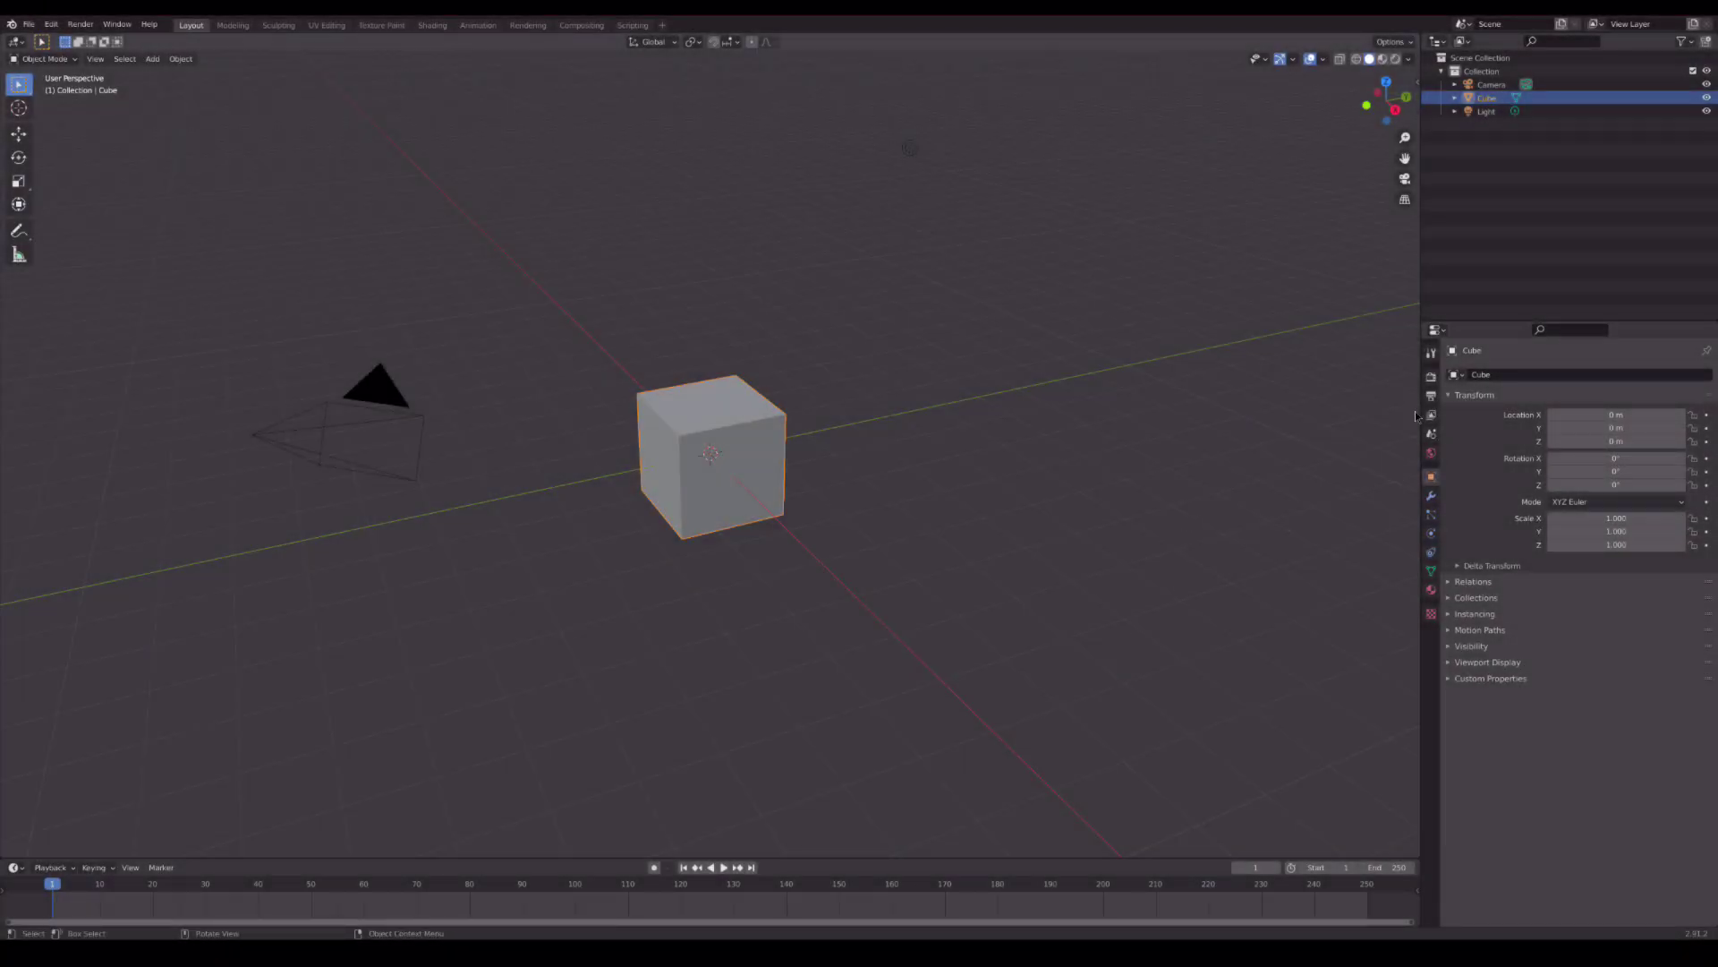
# - Set Eevee viewport samples to 62 and enable Ambient Occlusion (1.51 m) and Screen Space Reflections
pyautogui.click(1431, 376)
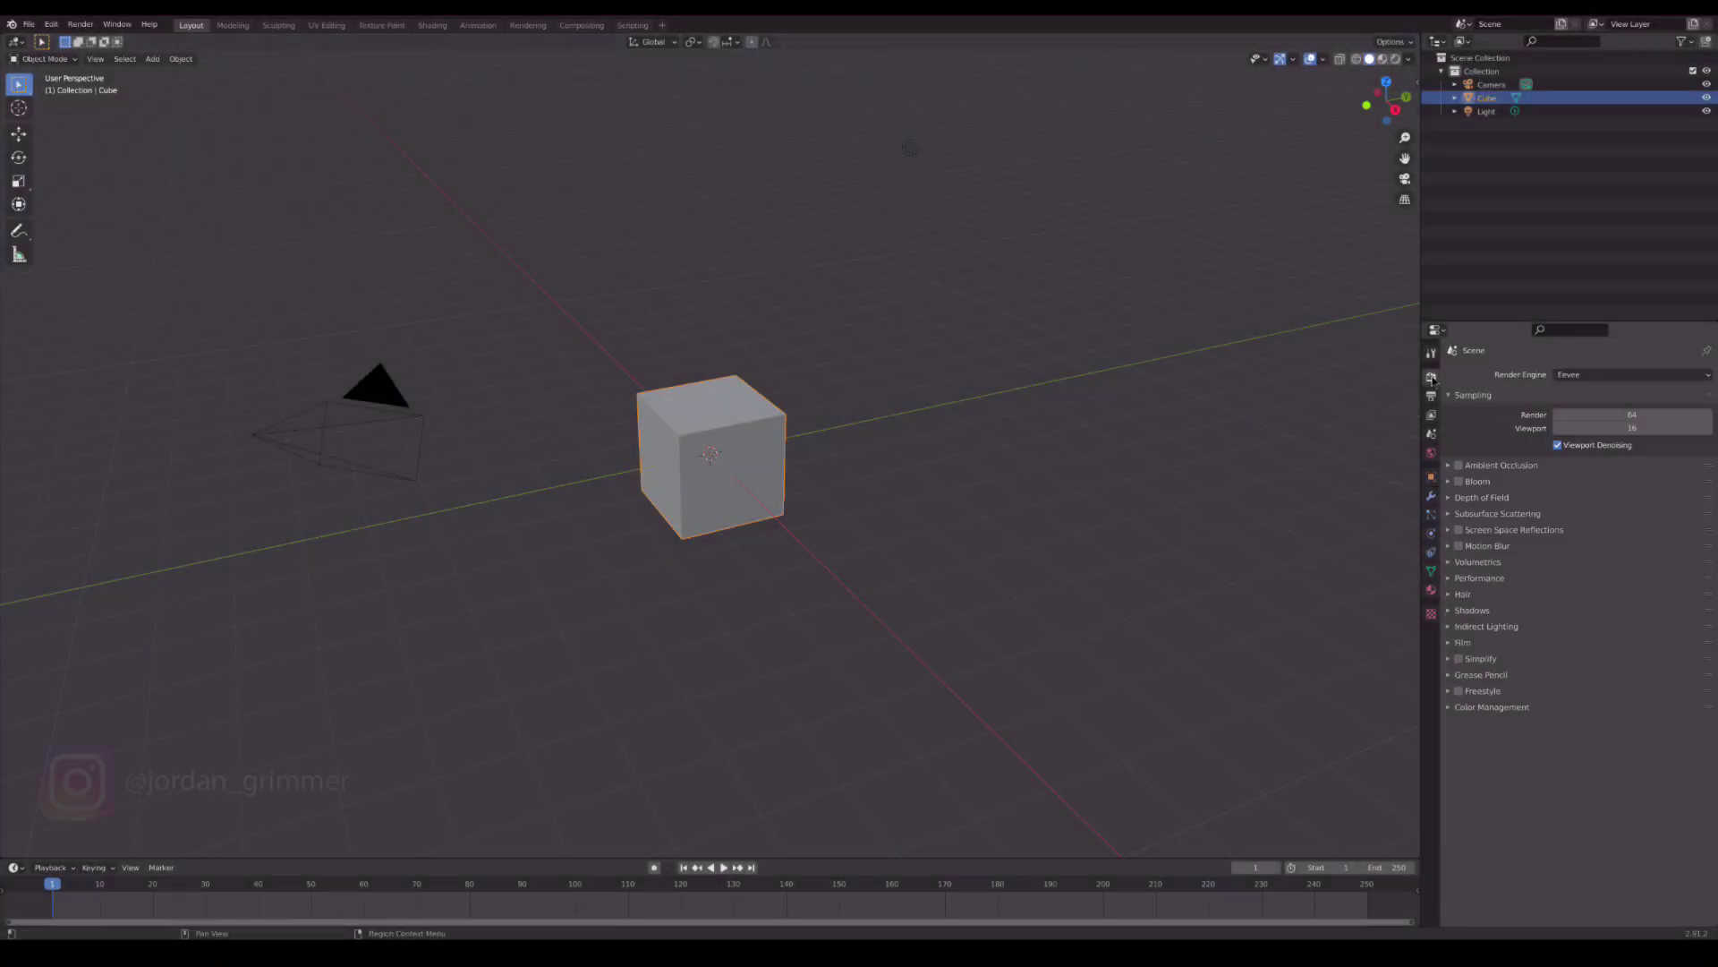
pyautogui.moveTo(1611, 428); pyautogui.dragTo(1625, 433)
pyautogui.click(1445, 465)
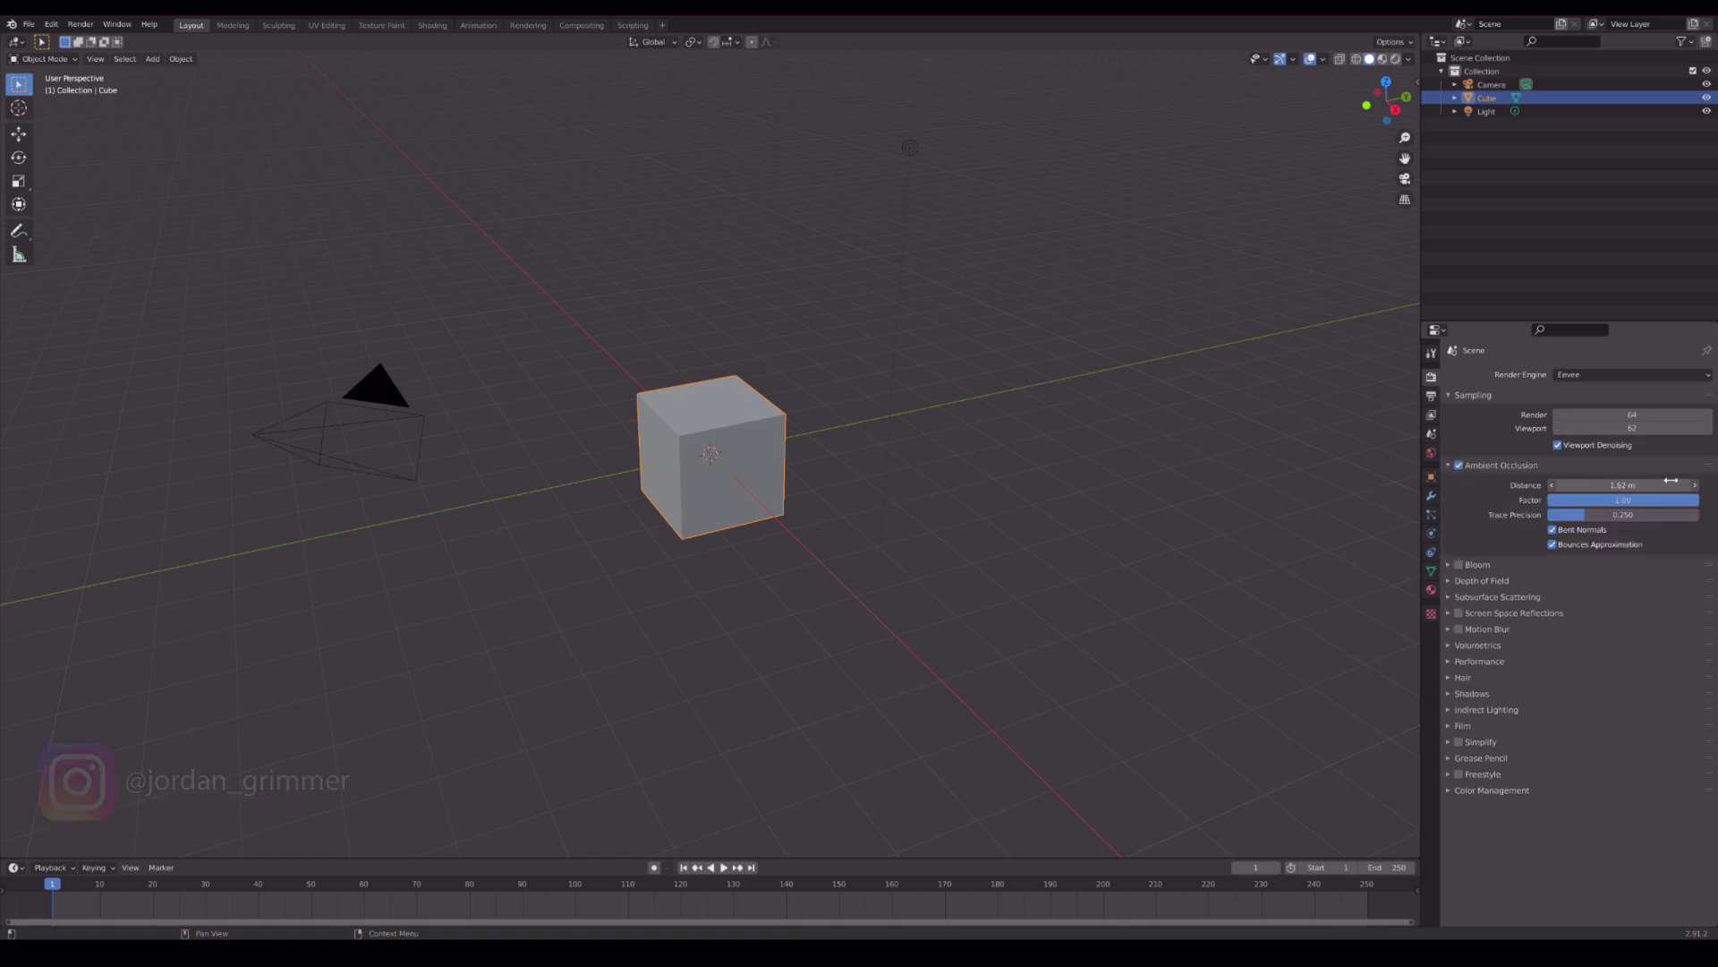
pyautogui.moveTo(1655, 482); pyautogui.dragTo(1687, 482)
pyautogui.click(1458, 613)
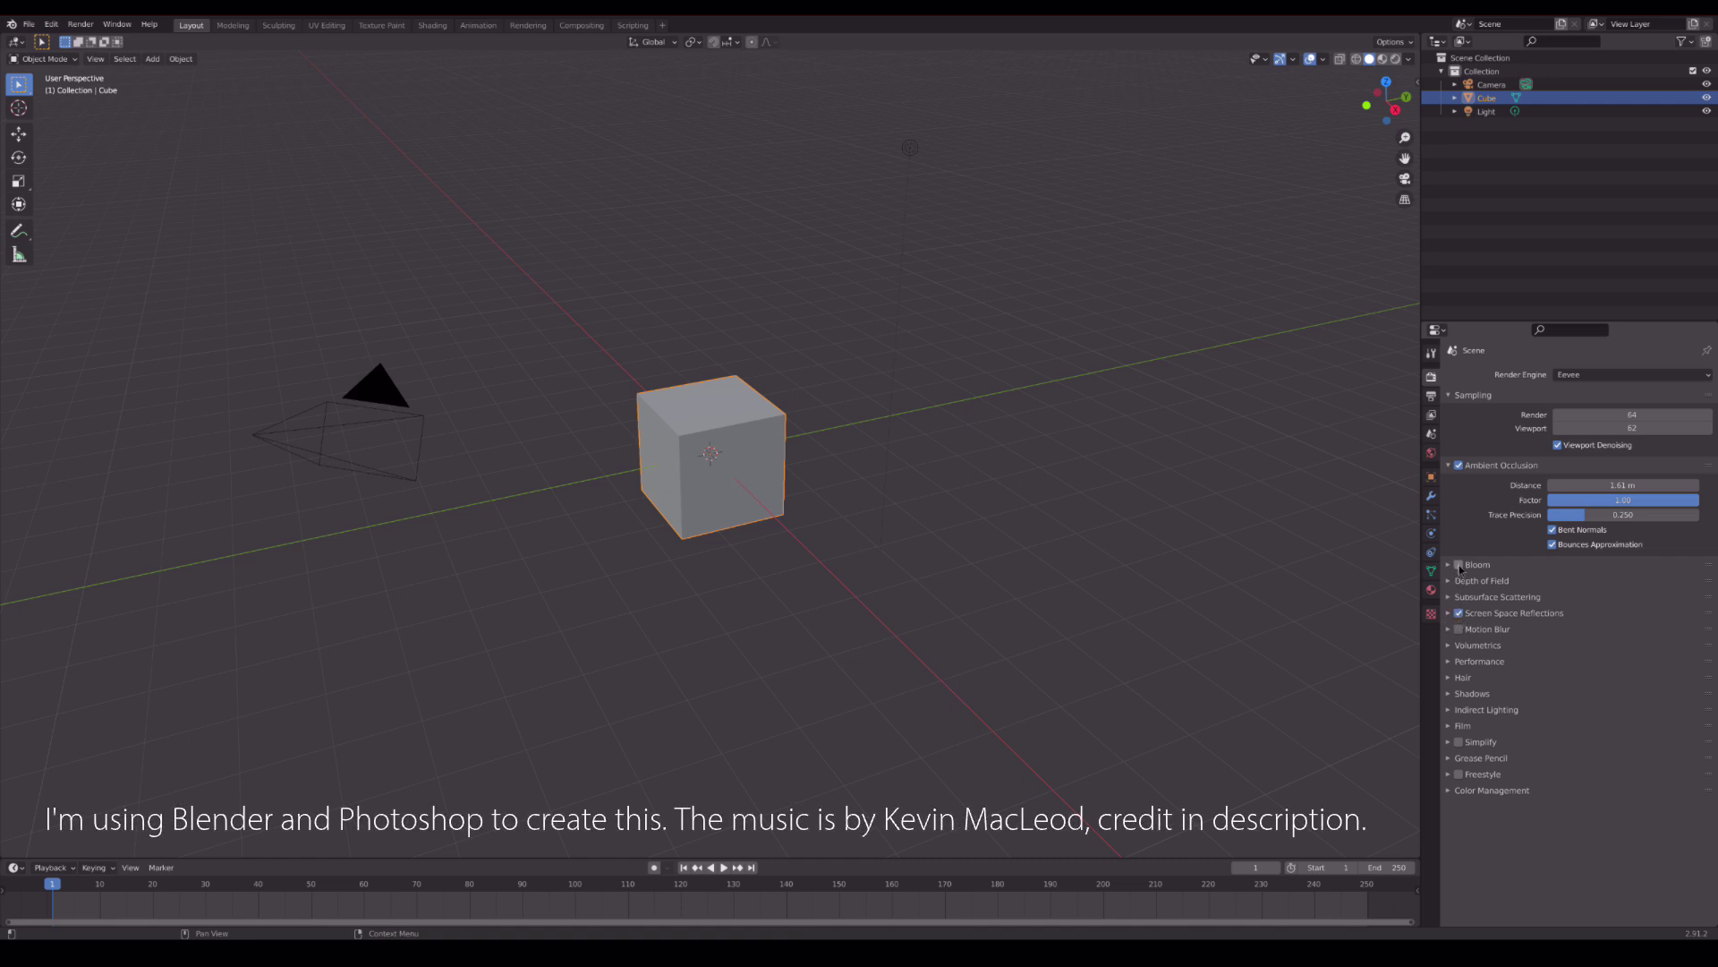
# - Set the Eevee shadow cube size to 1024 px
pyautogui.click(1447, 694)
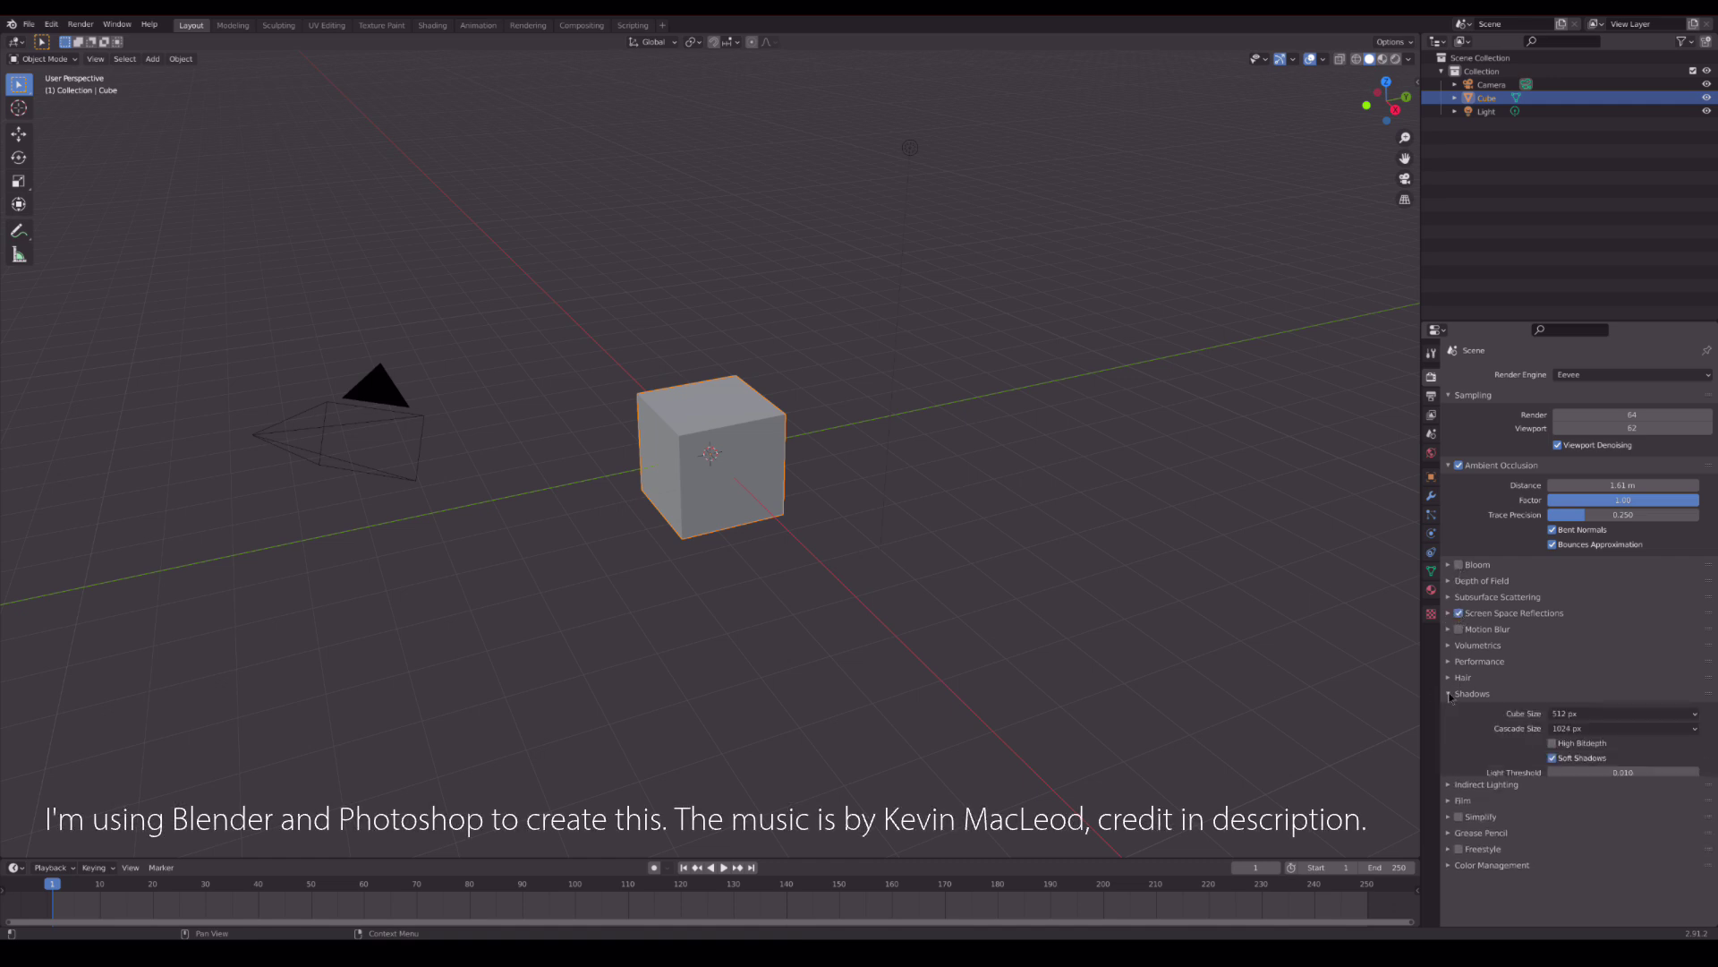
pyautogui.click(1567, 713)
pyautogui.click(1562, 789)
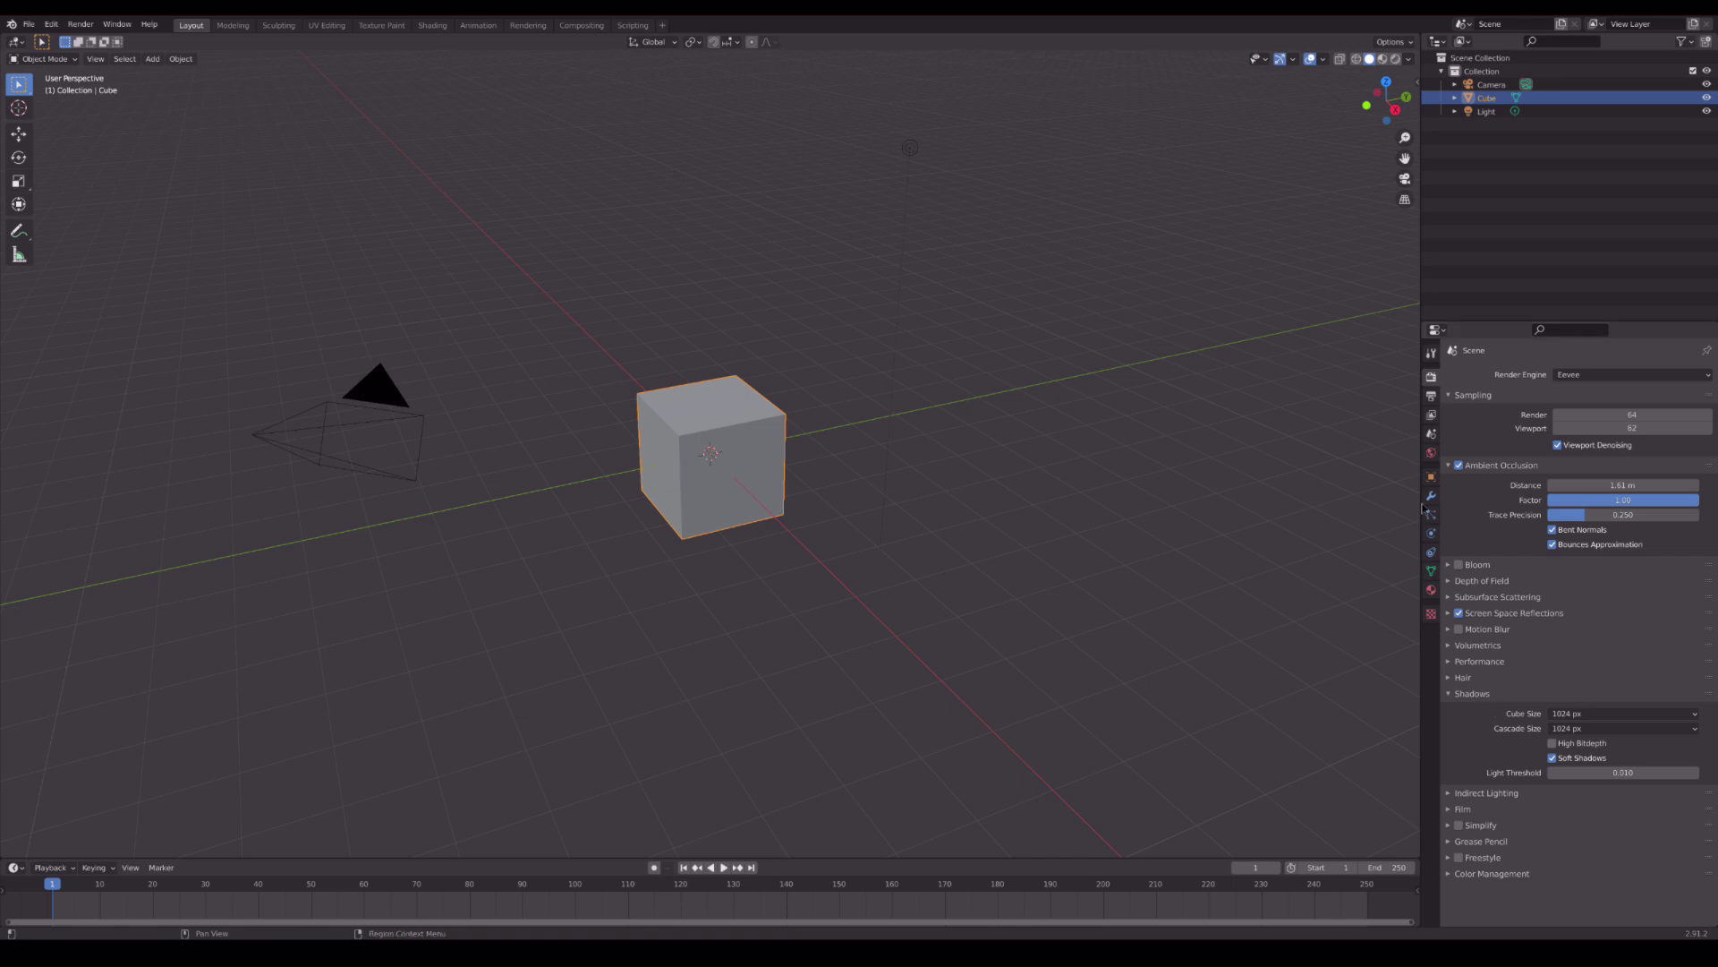
pyautogui.click(626, 540)
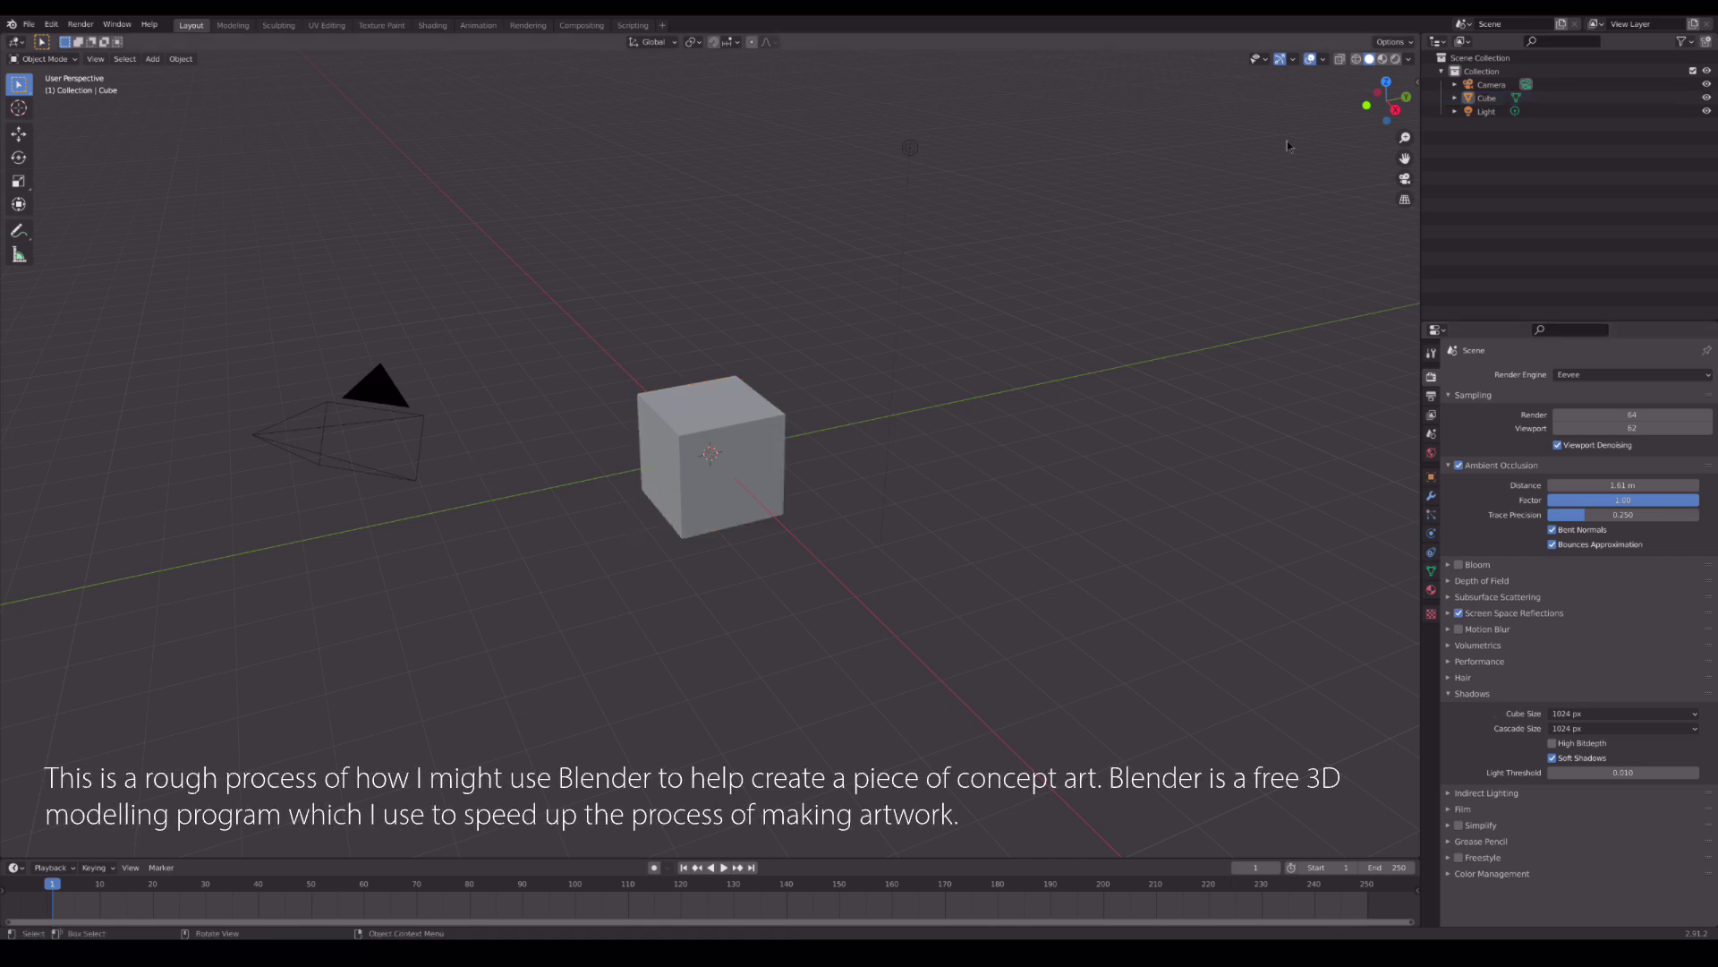
# - Switch the viewport to Rendered shading, deselect the cube, and bring up the Add menu
pyautogui.click(1397, 59)
pyautogui.click(734, 517)
pyautogui.scroll(-2, 734, 517)
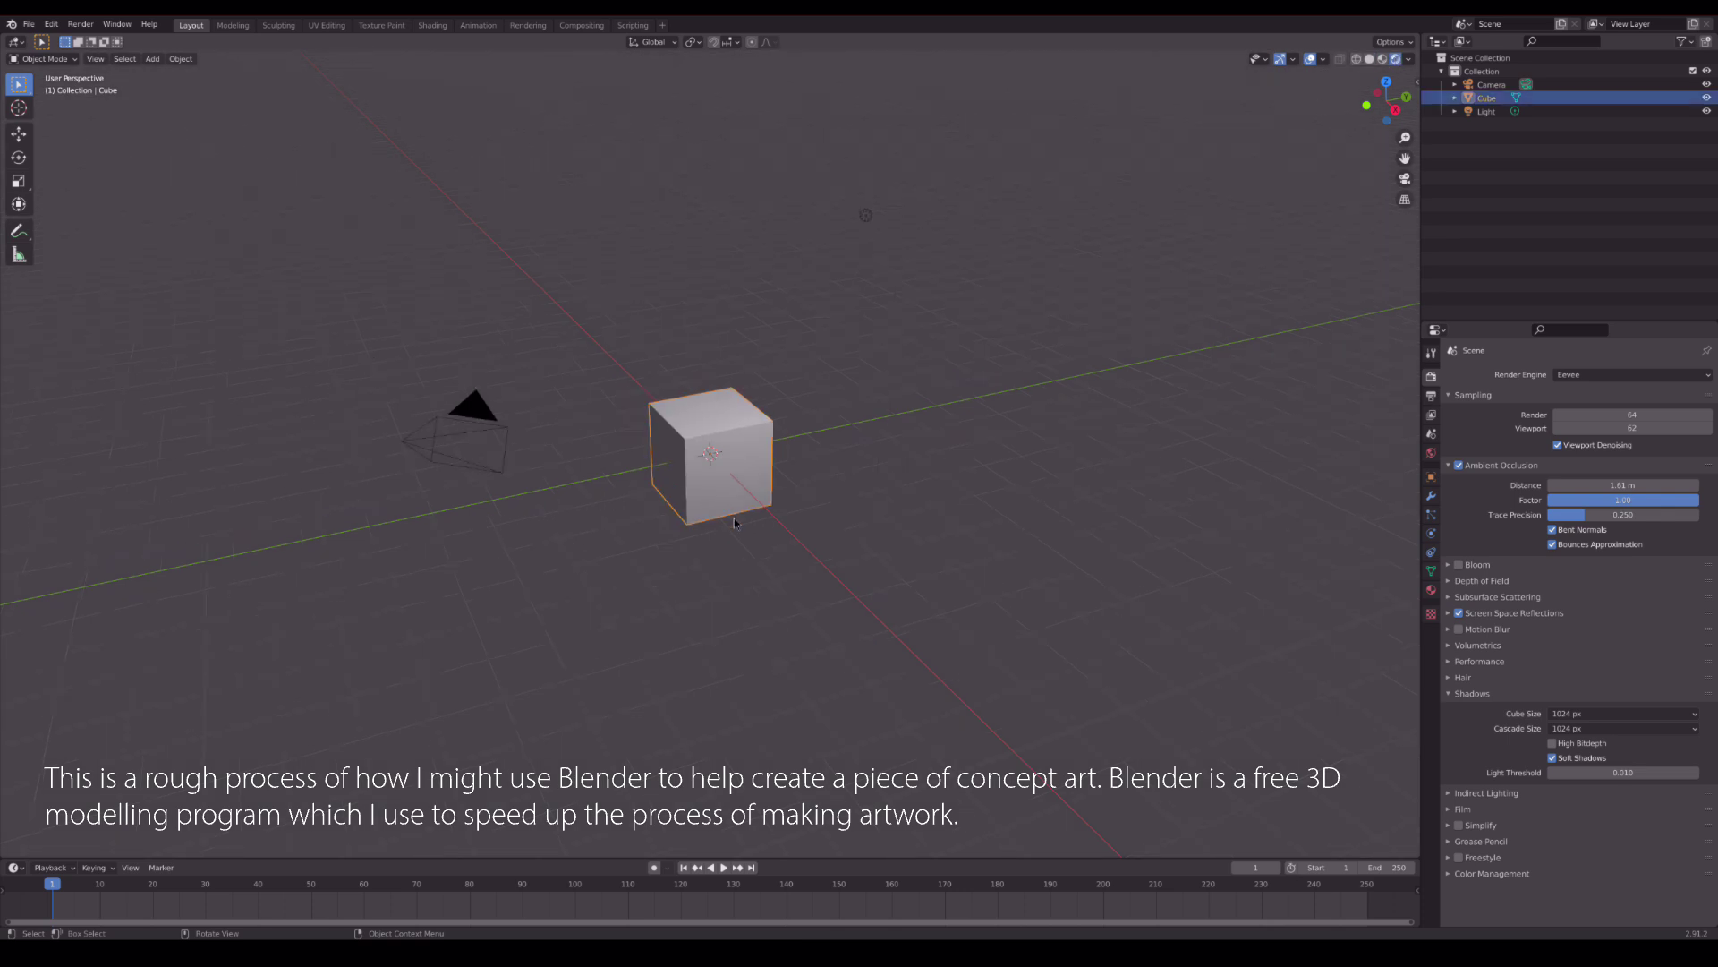
pyautogui.scroll(-2, 734, 517)
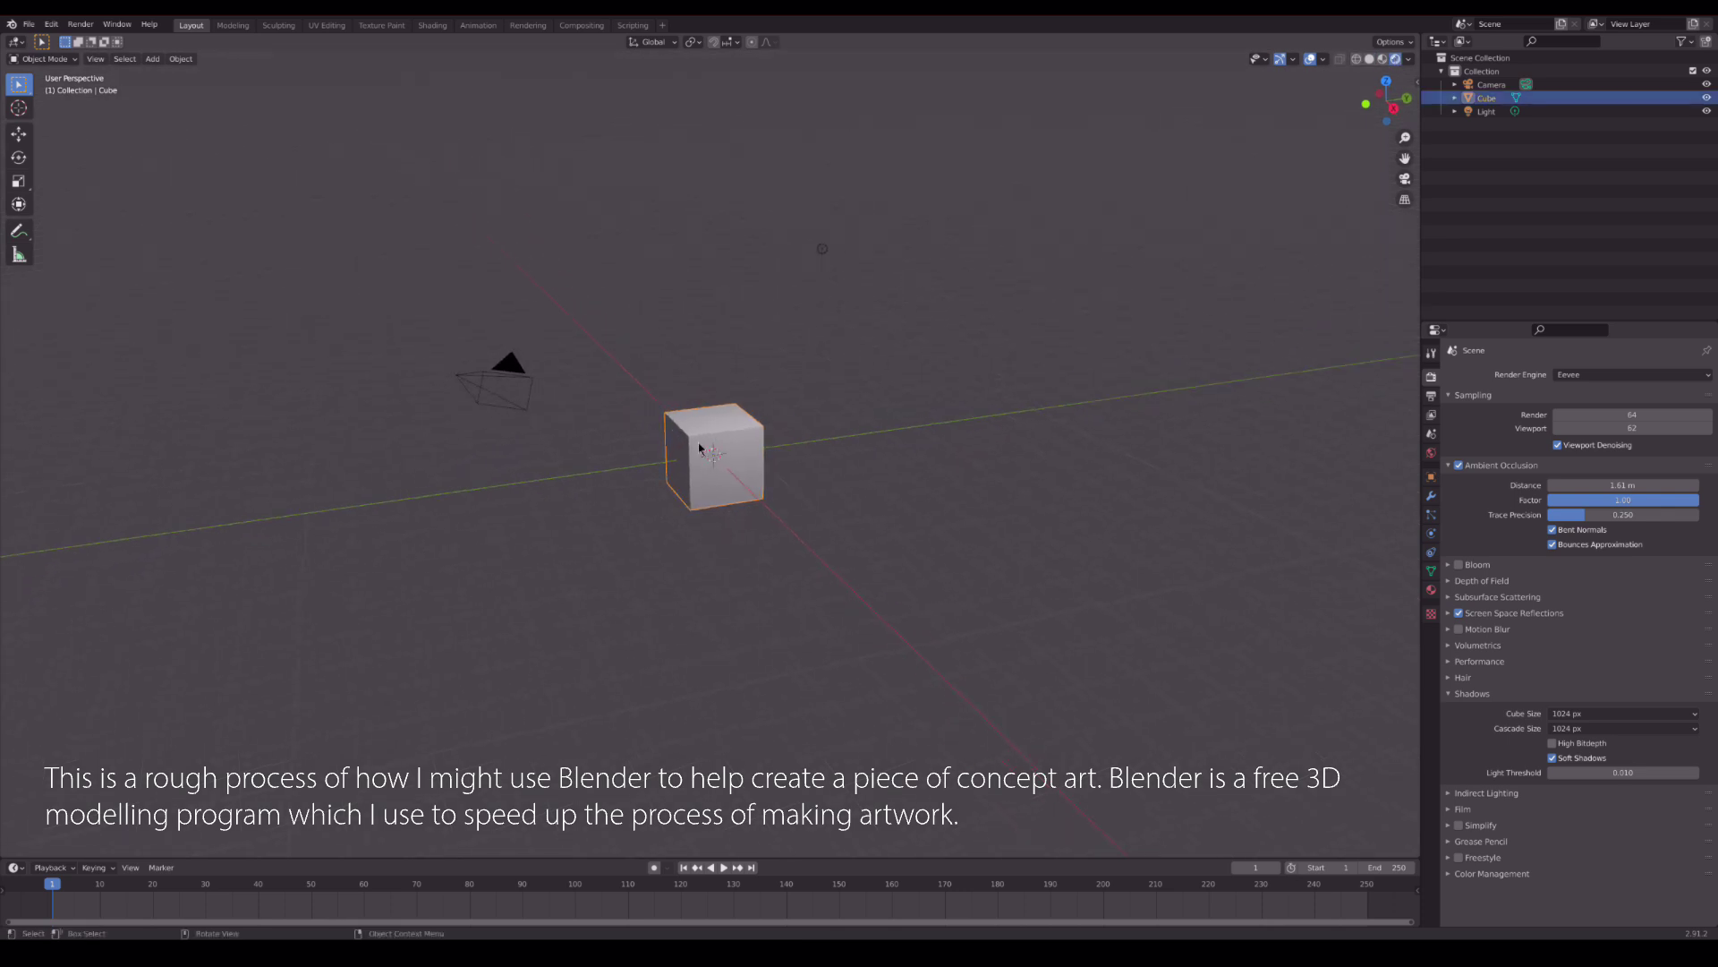
pyautogui.click(747, 559)
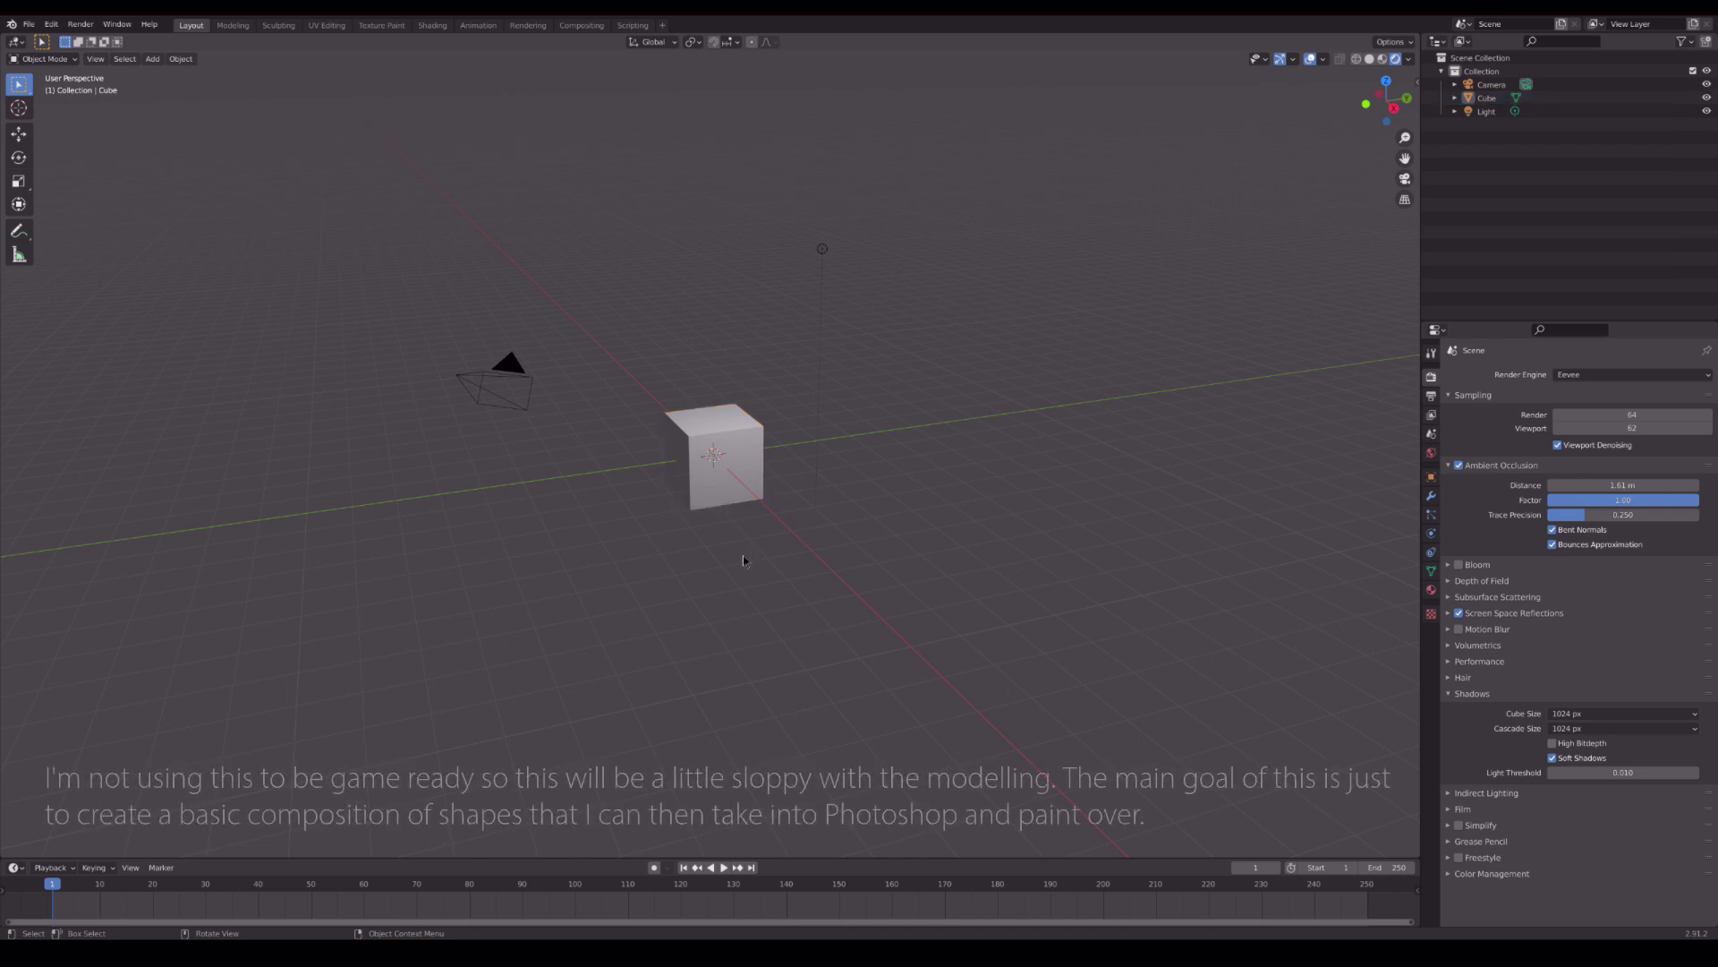
pyautogui.hotkey('ctrl', 'a')
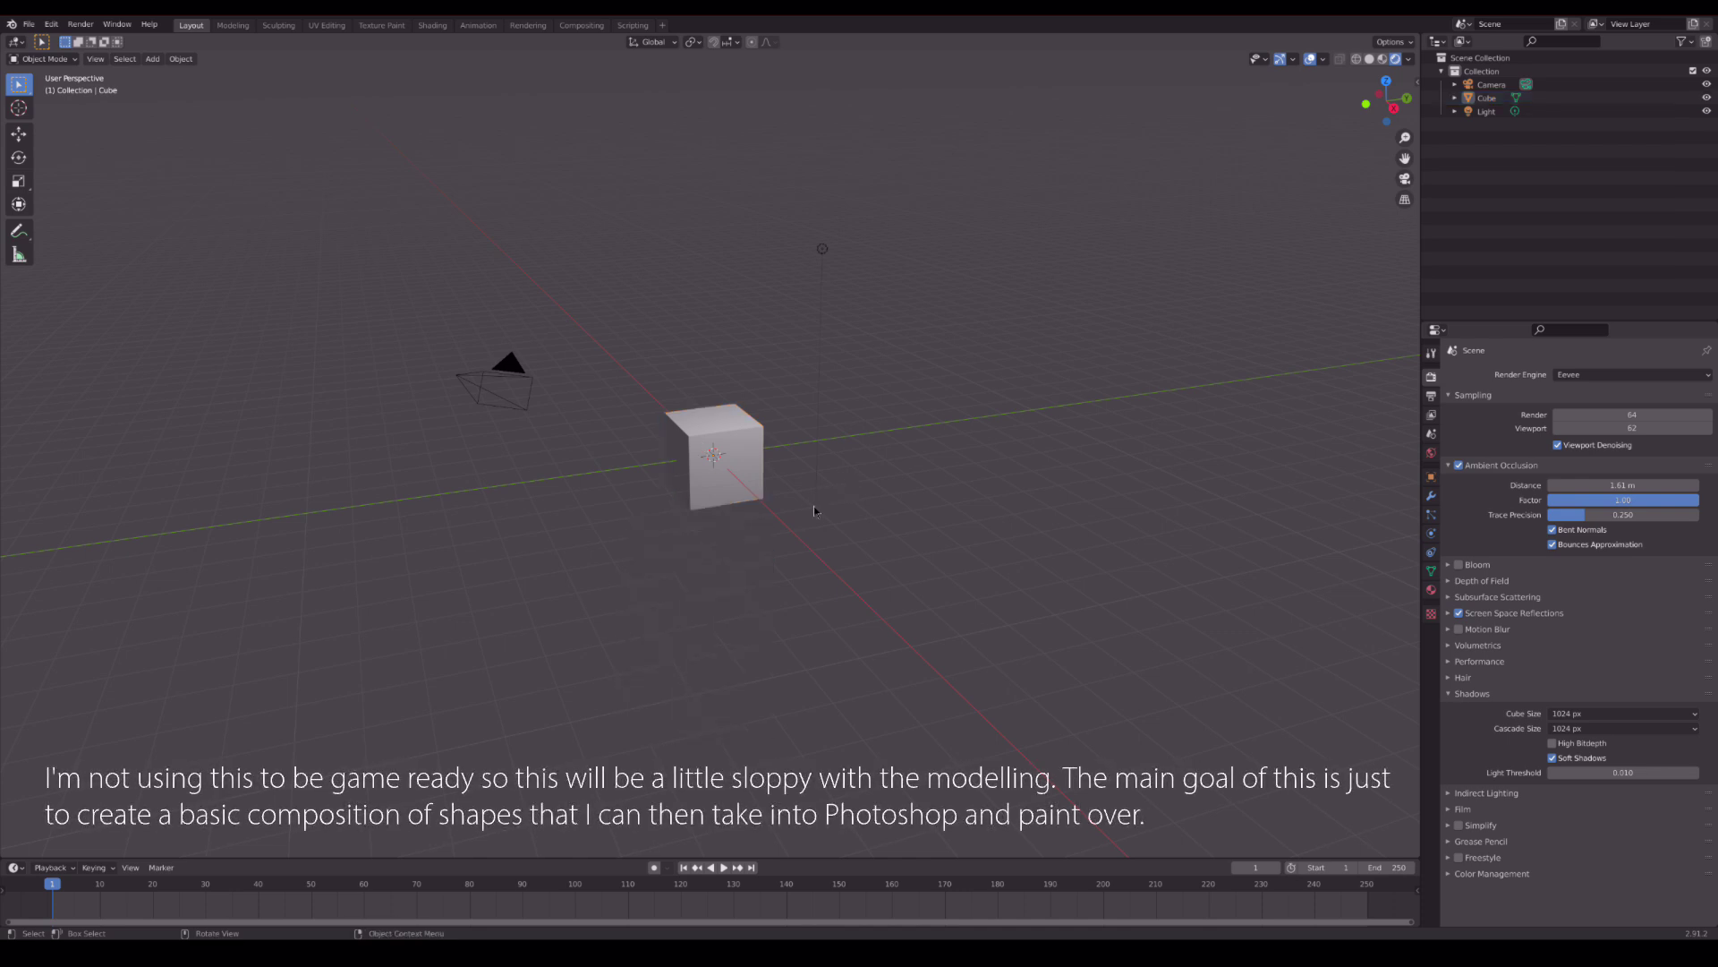
pyautogui.hotkey('shift', 'a')
# - Add a plane and scale it about eight times larger in Edit Mode
pyautogui.click(855, 522)
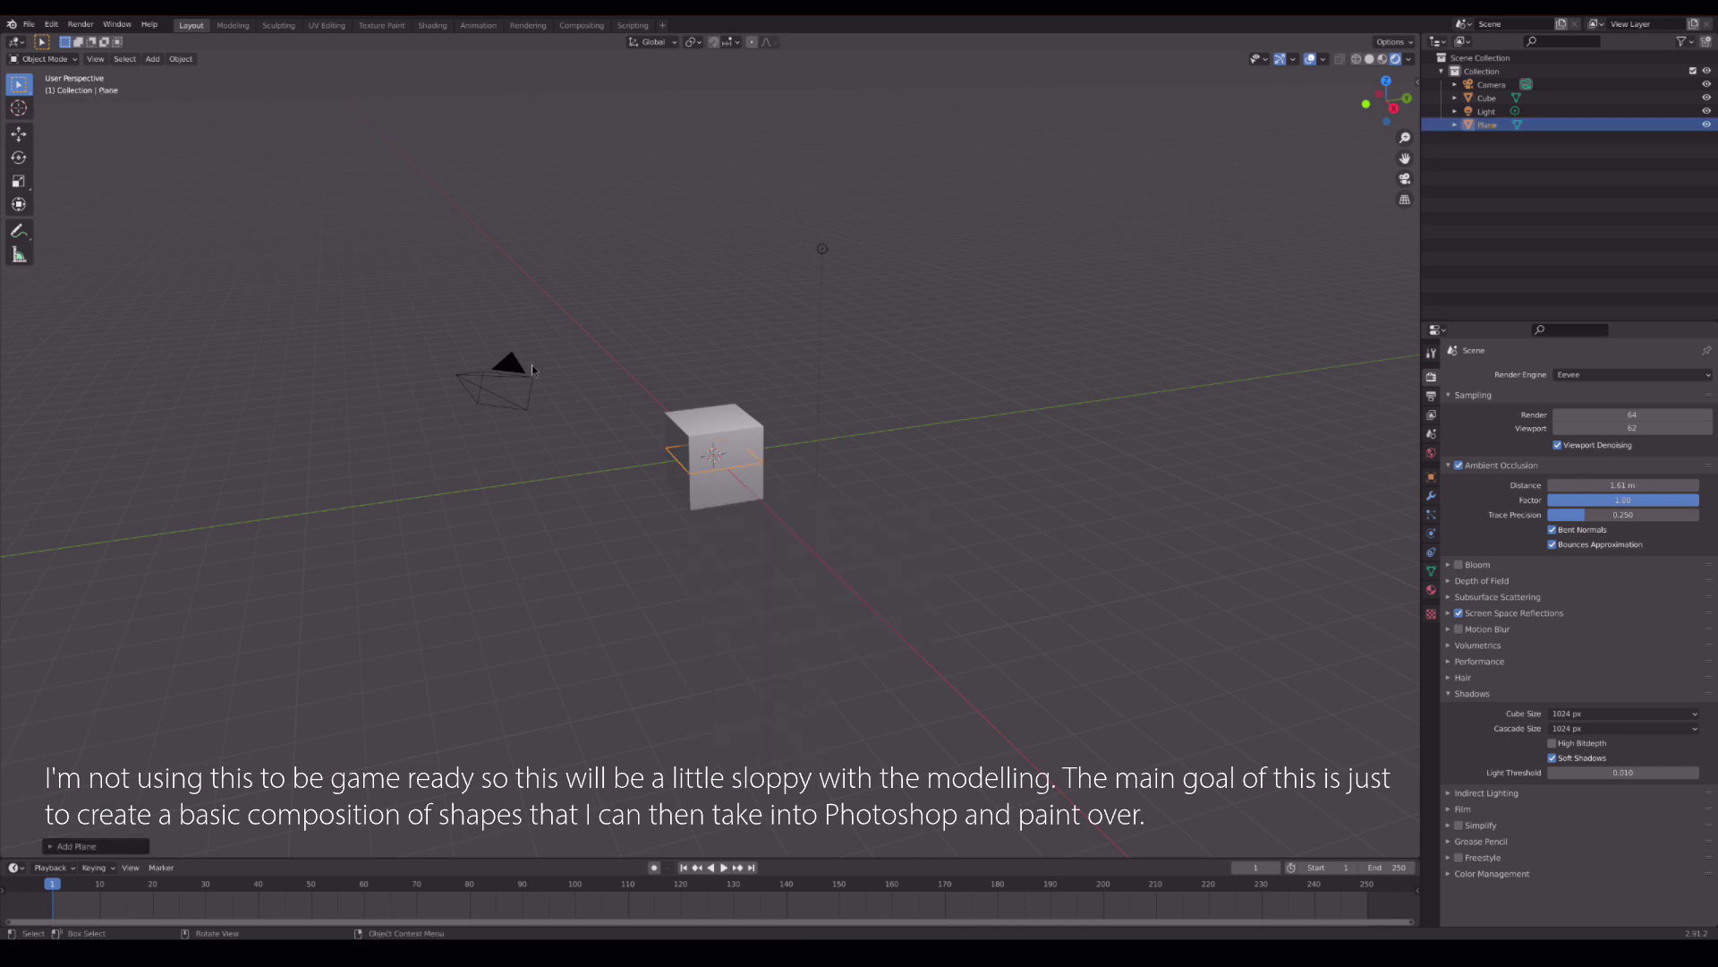
pyautogui.press('Tab')
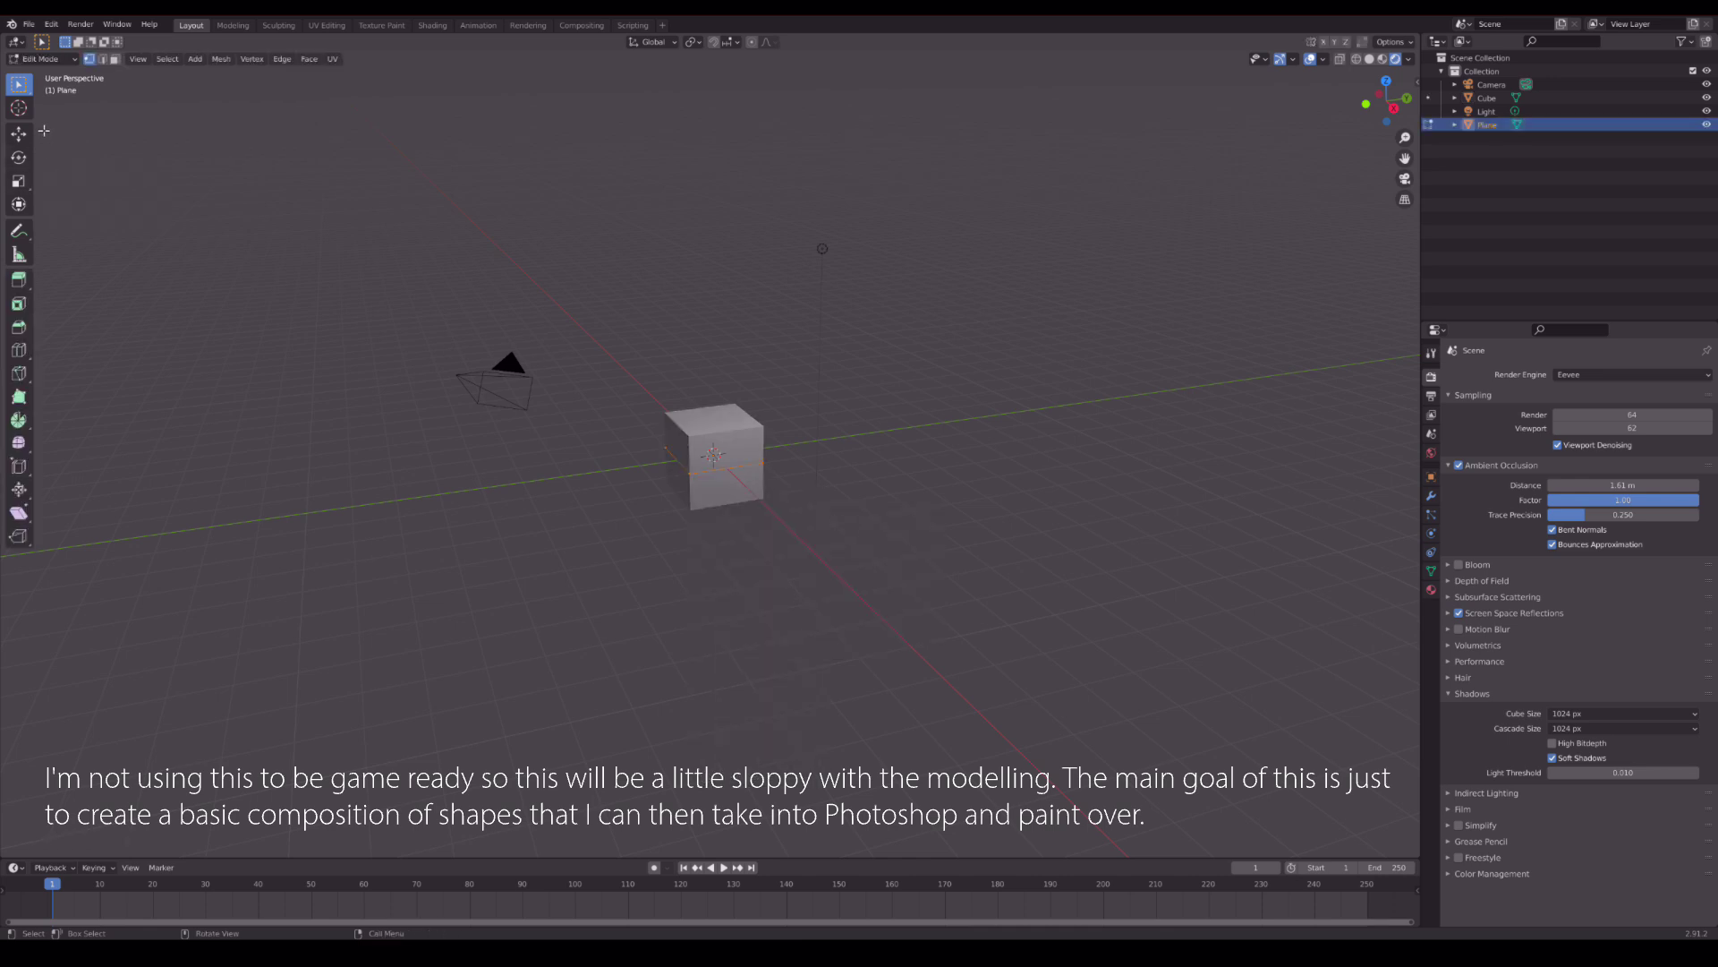
pyautogui.moveTo(569, 373); pyautogui.dragTo(918, 573)
pyautogui.click(20, 183)
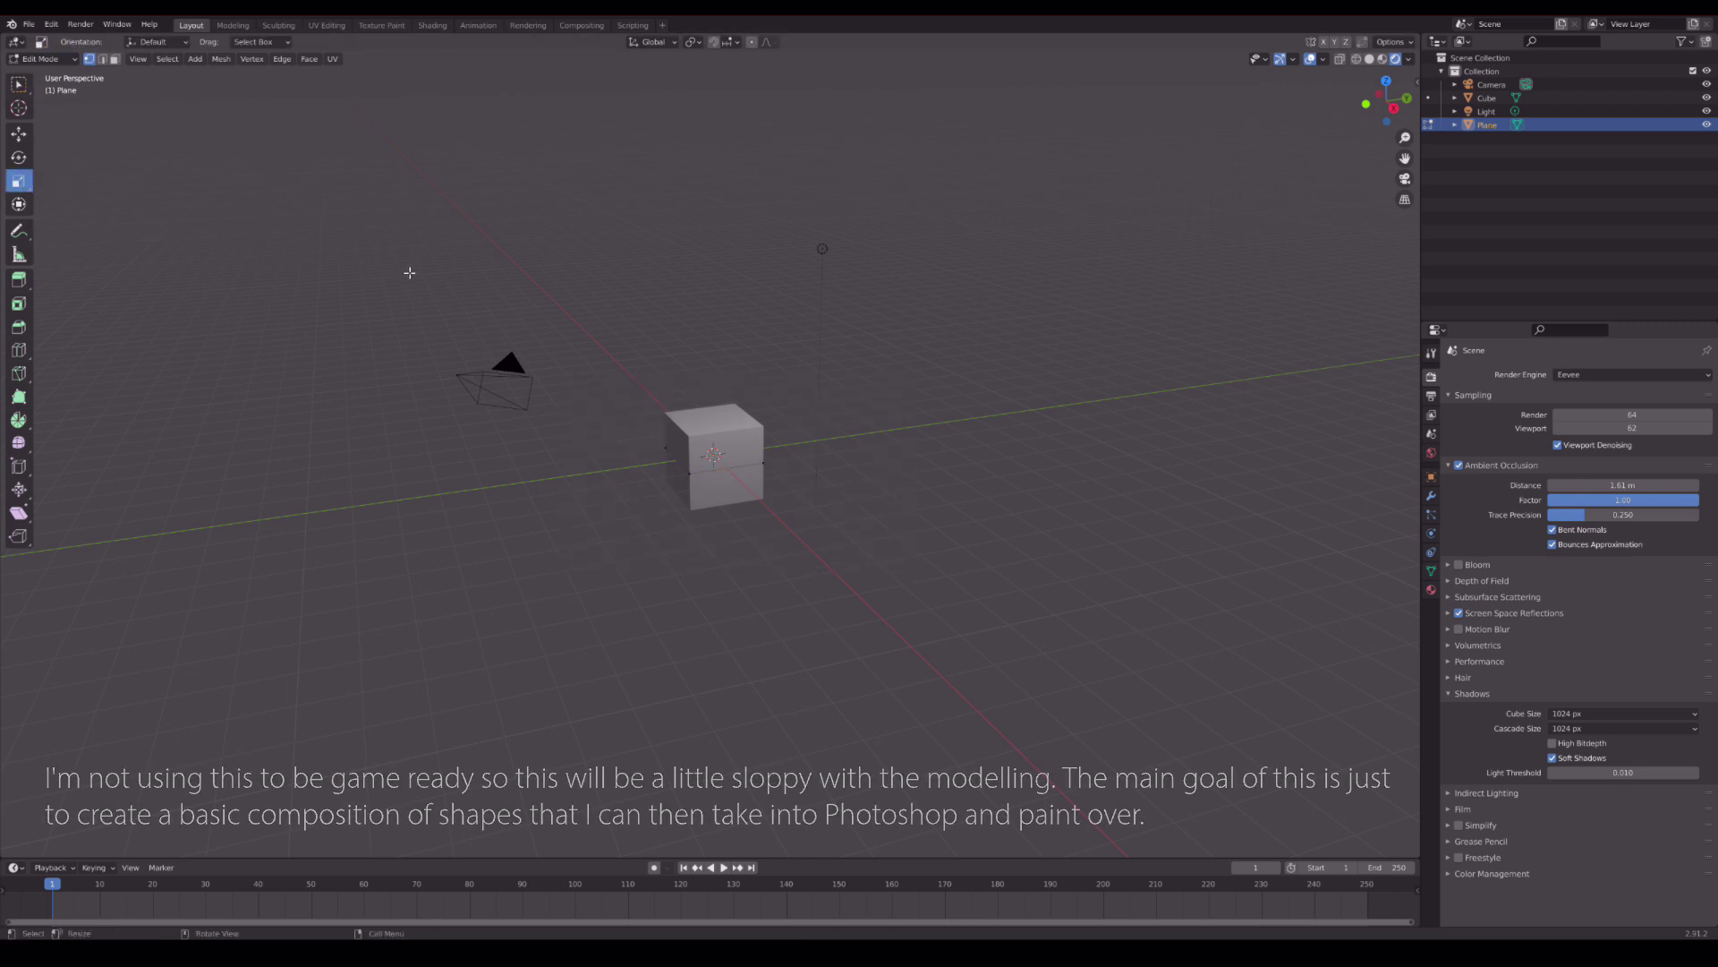
pyautogui.moveTo(589, 362); pyautogui.dragTo(774, 484)
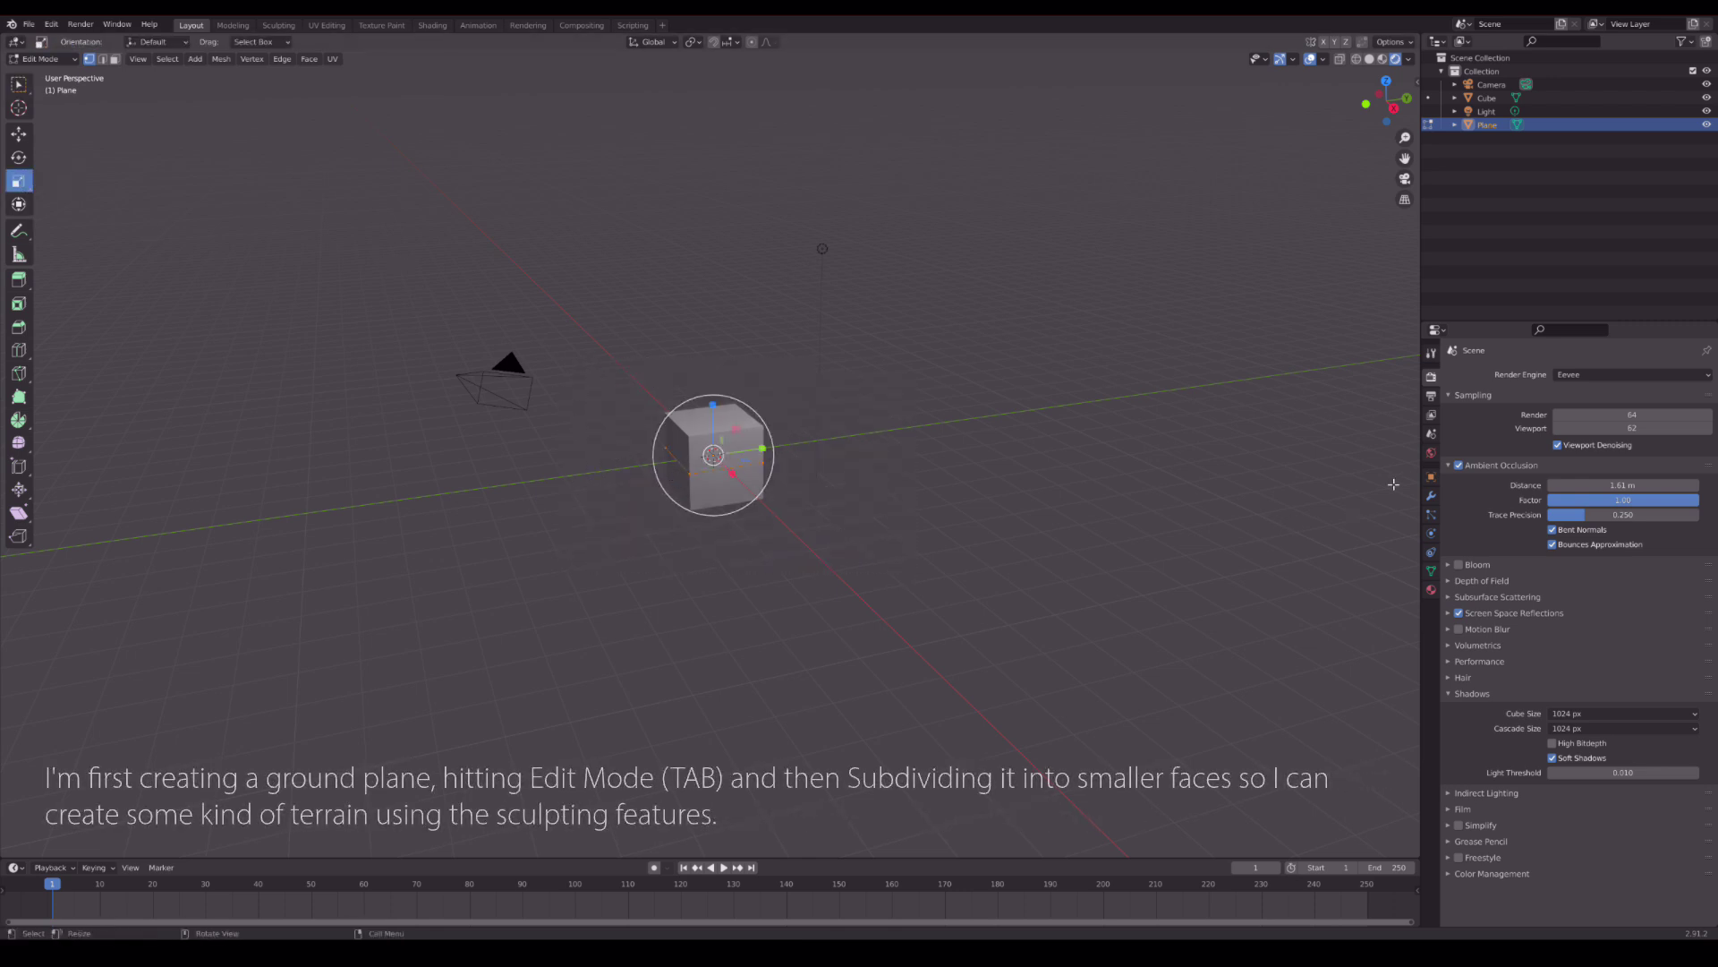
pyautogui.click(1431, 477)
pyautogui.press('s')
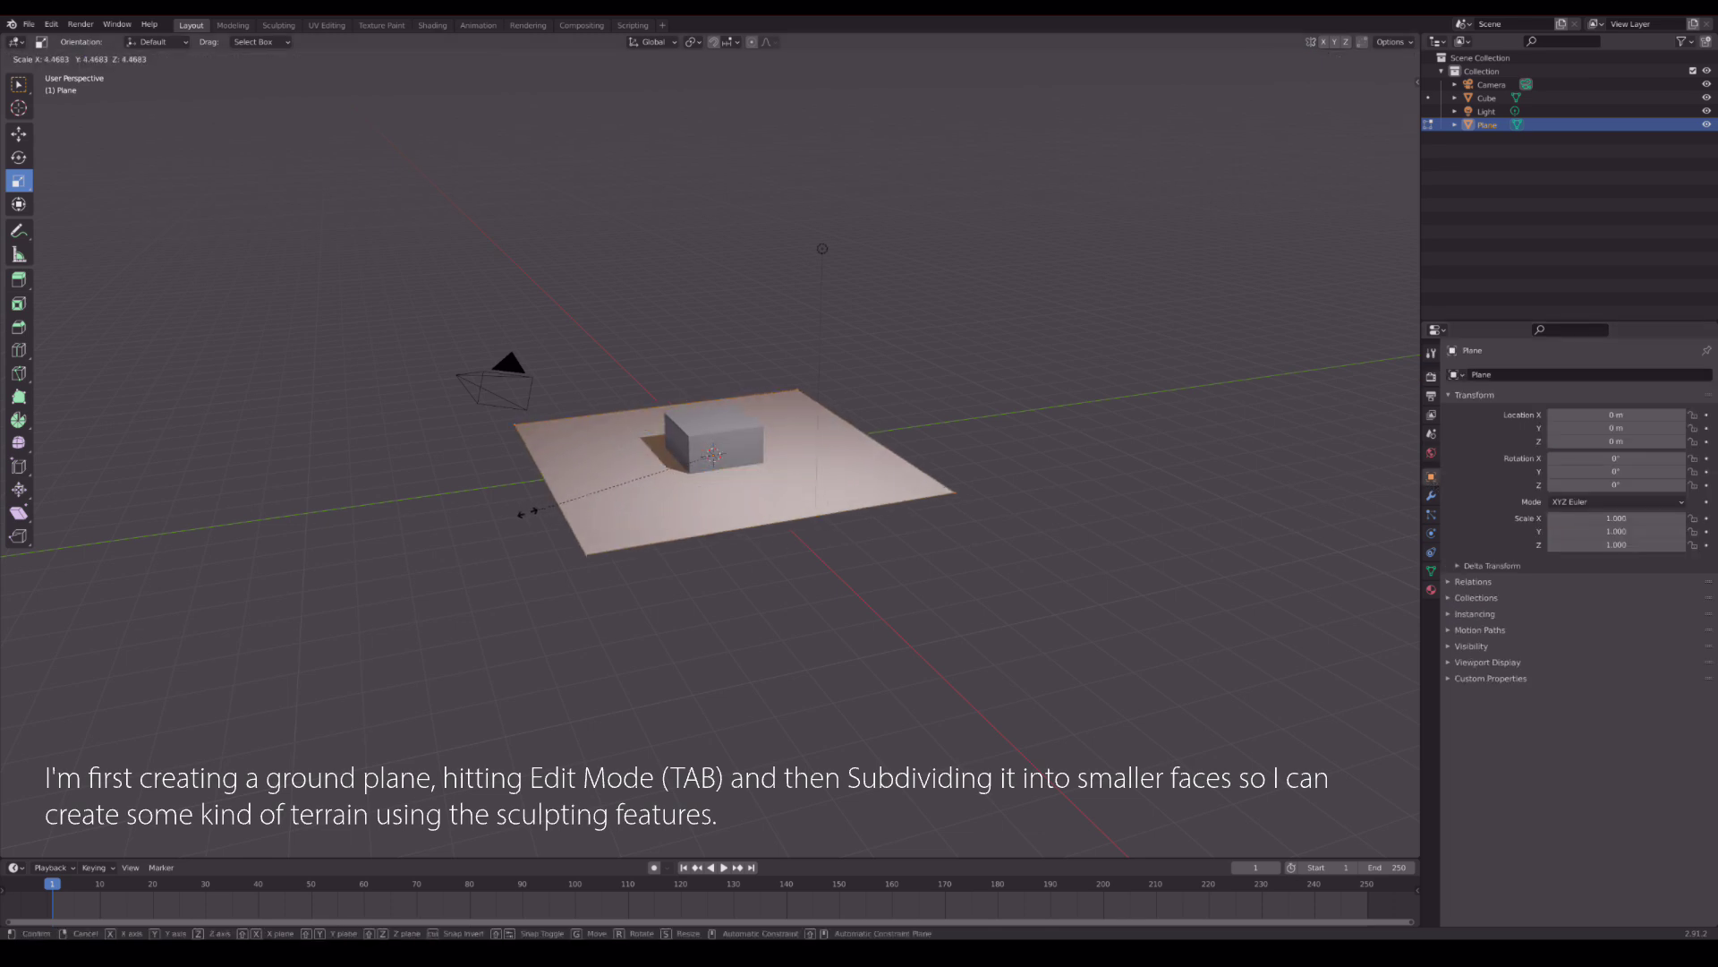
pyautogui.click(182, 544)
pyautogui.press('Tab')
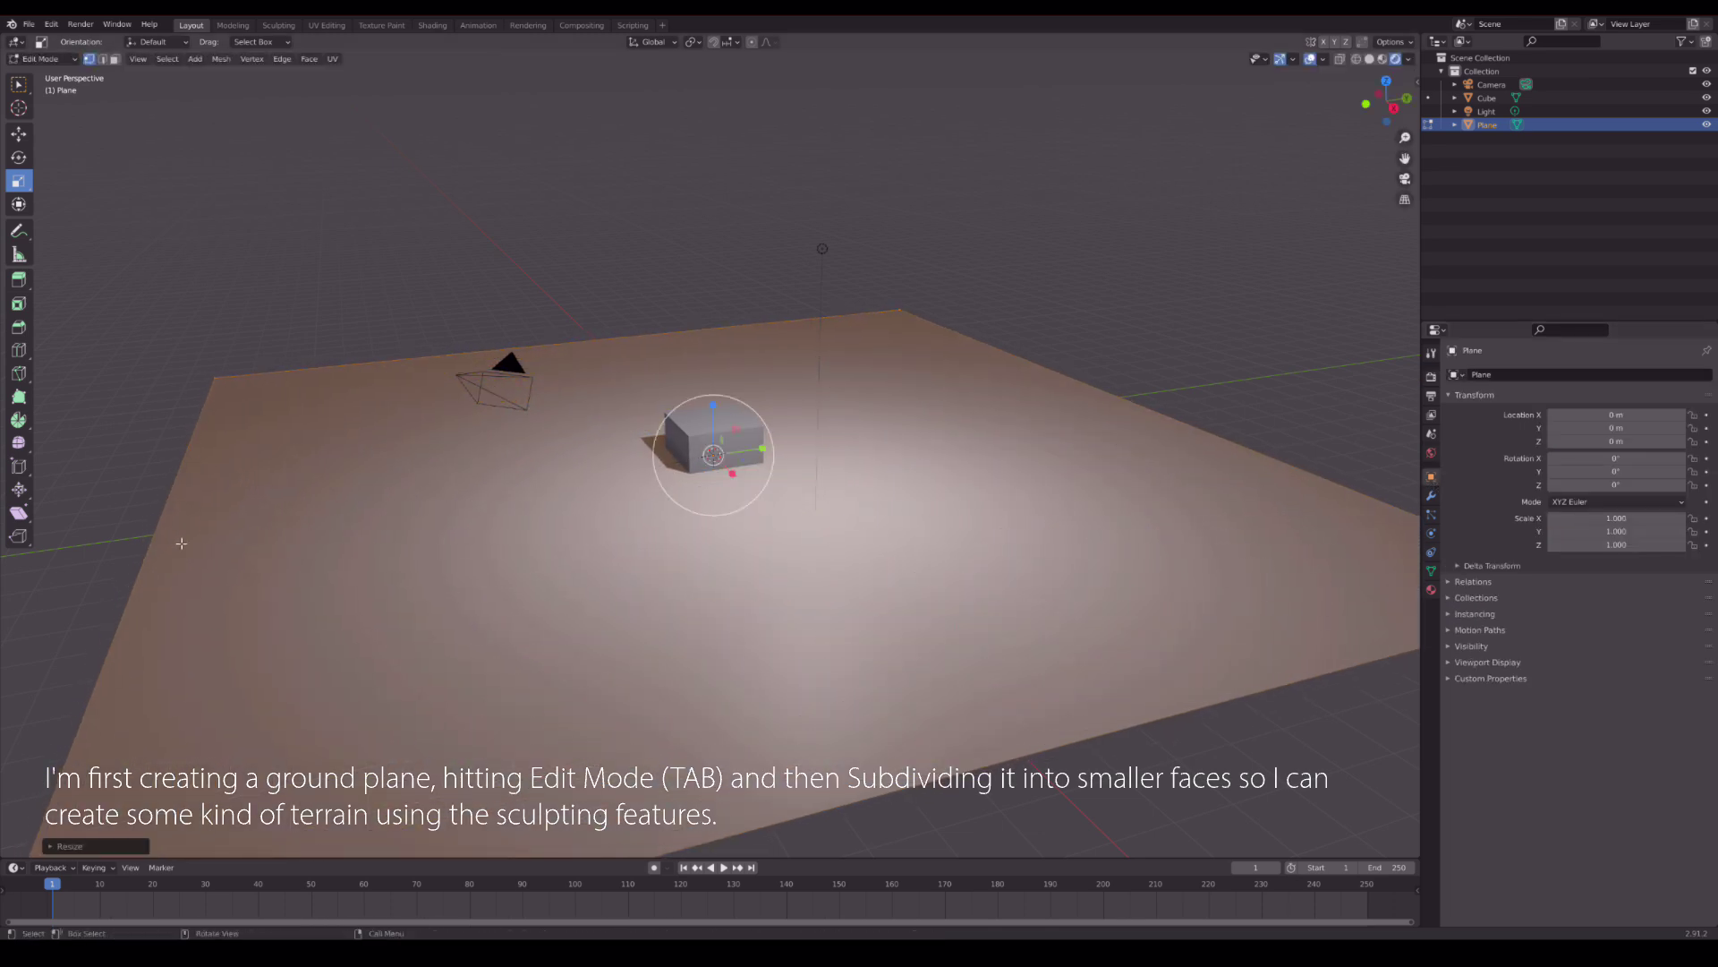
pyautogui.press('Tab')
# - Subdivide the plane repeatedly into a dense grid
pyautogui.rightClick(390, 506)
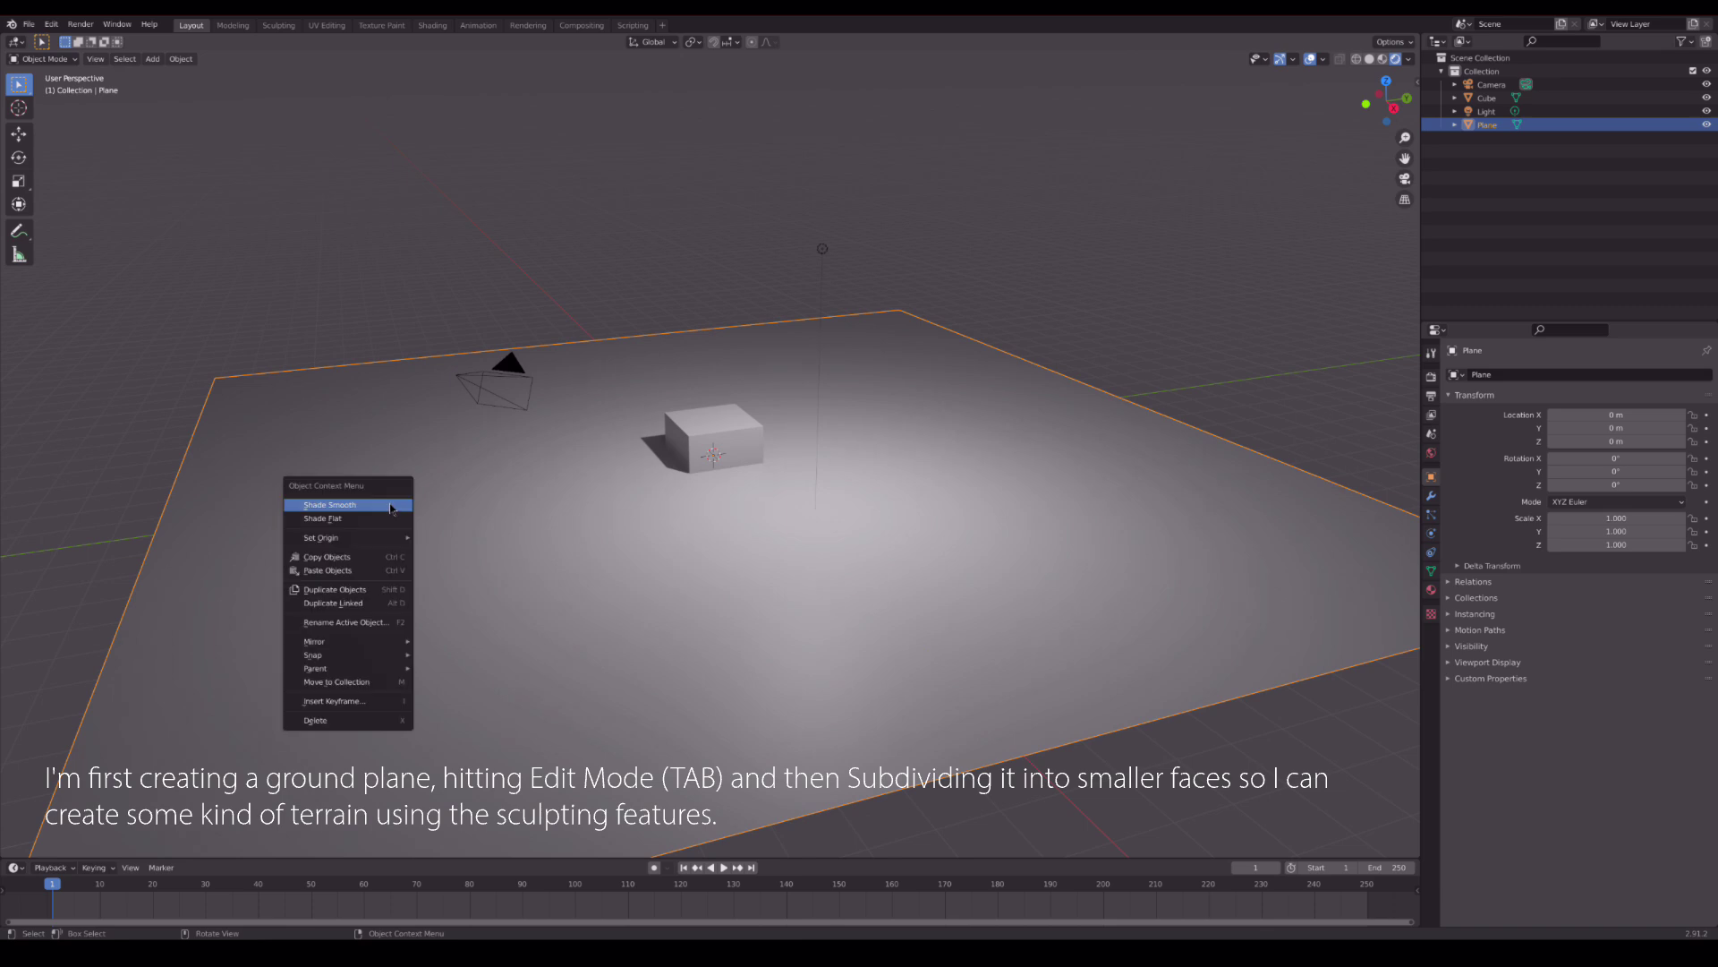
pyautogui.press('Escape')
pyautogui.press('Tab')
pyautogui.rightClick(512, 530)
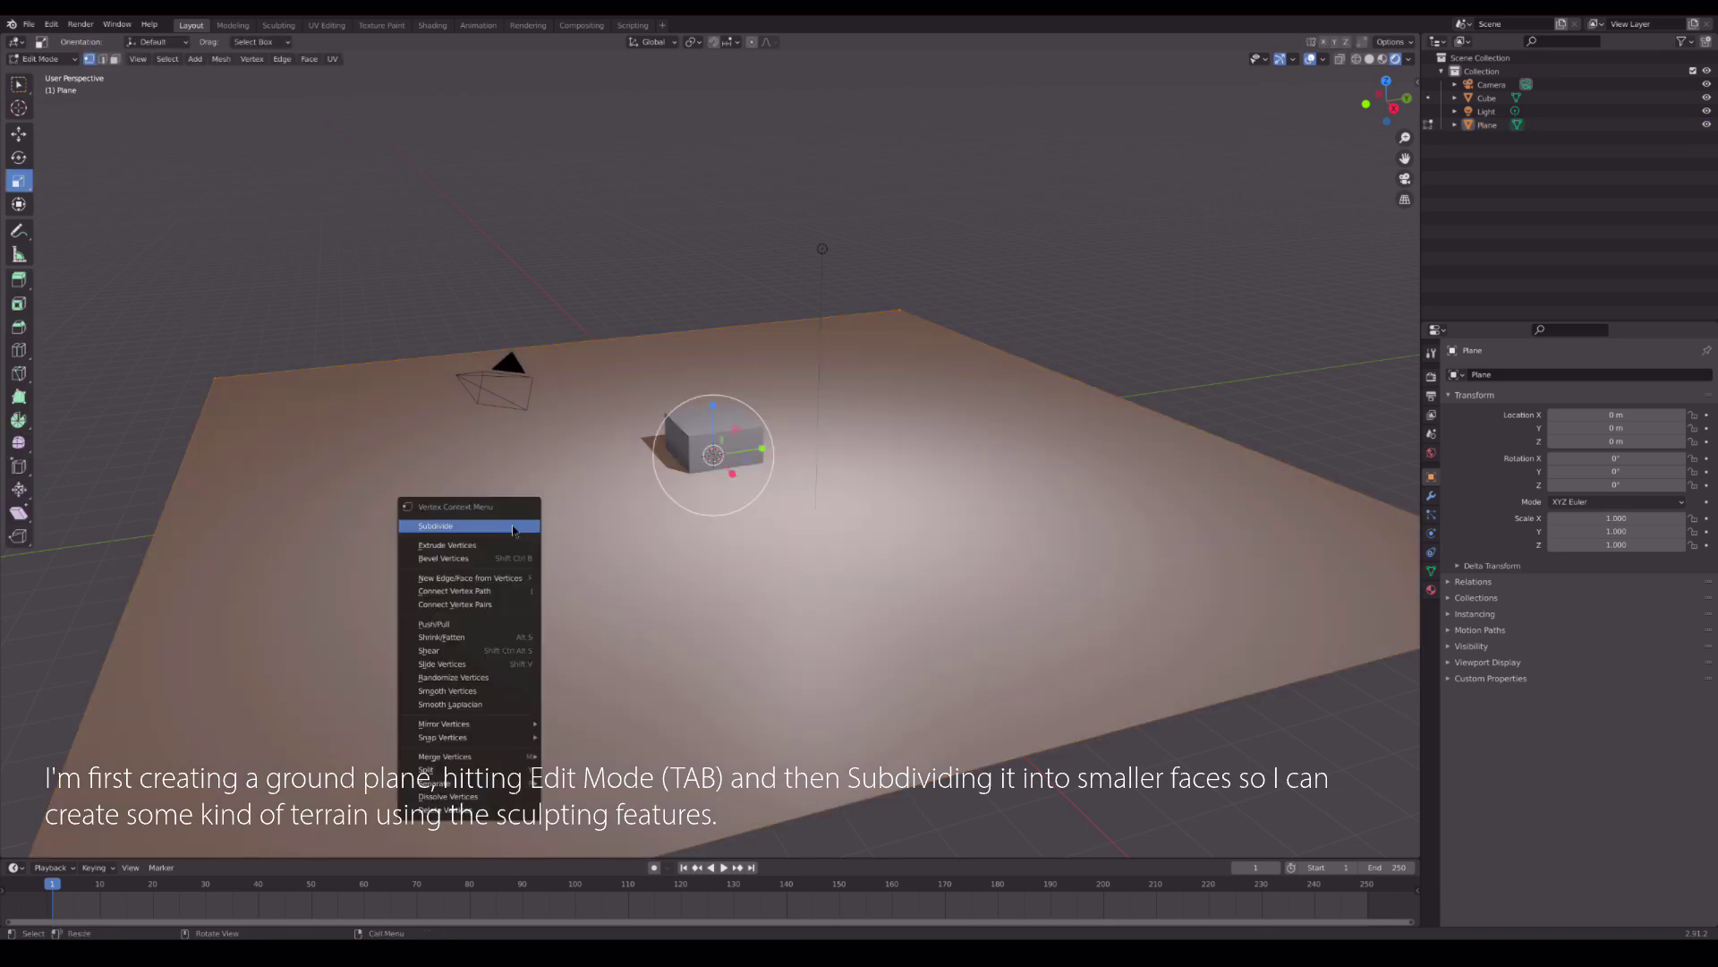
pyautogui.click(512, 530)
pyautogui.rightClick(511, 529)
pyautogui.click(511, 530)
pyautogui.rightClick(510, 531)
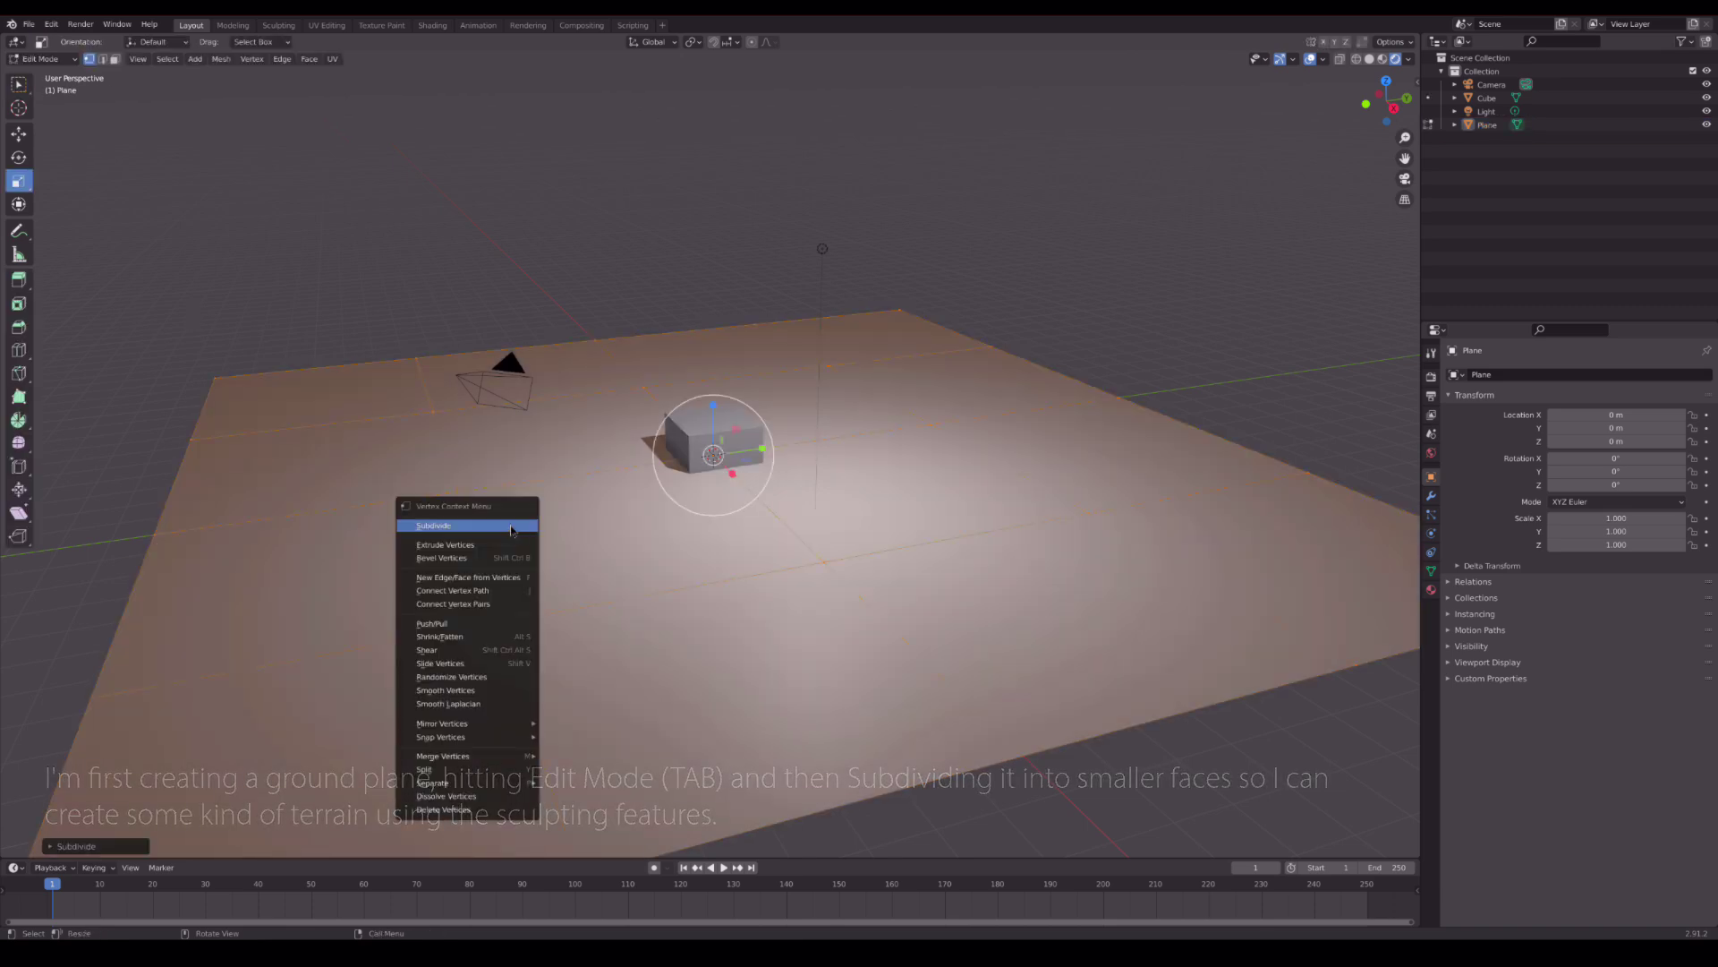
pyautogui.click(512, 530)
pyautogui.rightClick(511, 529)
pyautogui.click(511, 528)
pyautogui.rightClick(511, 526)
pyautogui.click(510, 526)
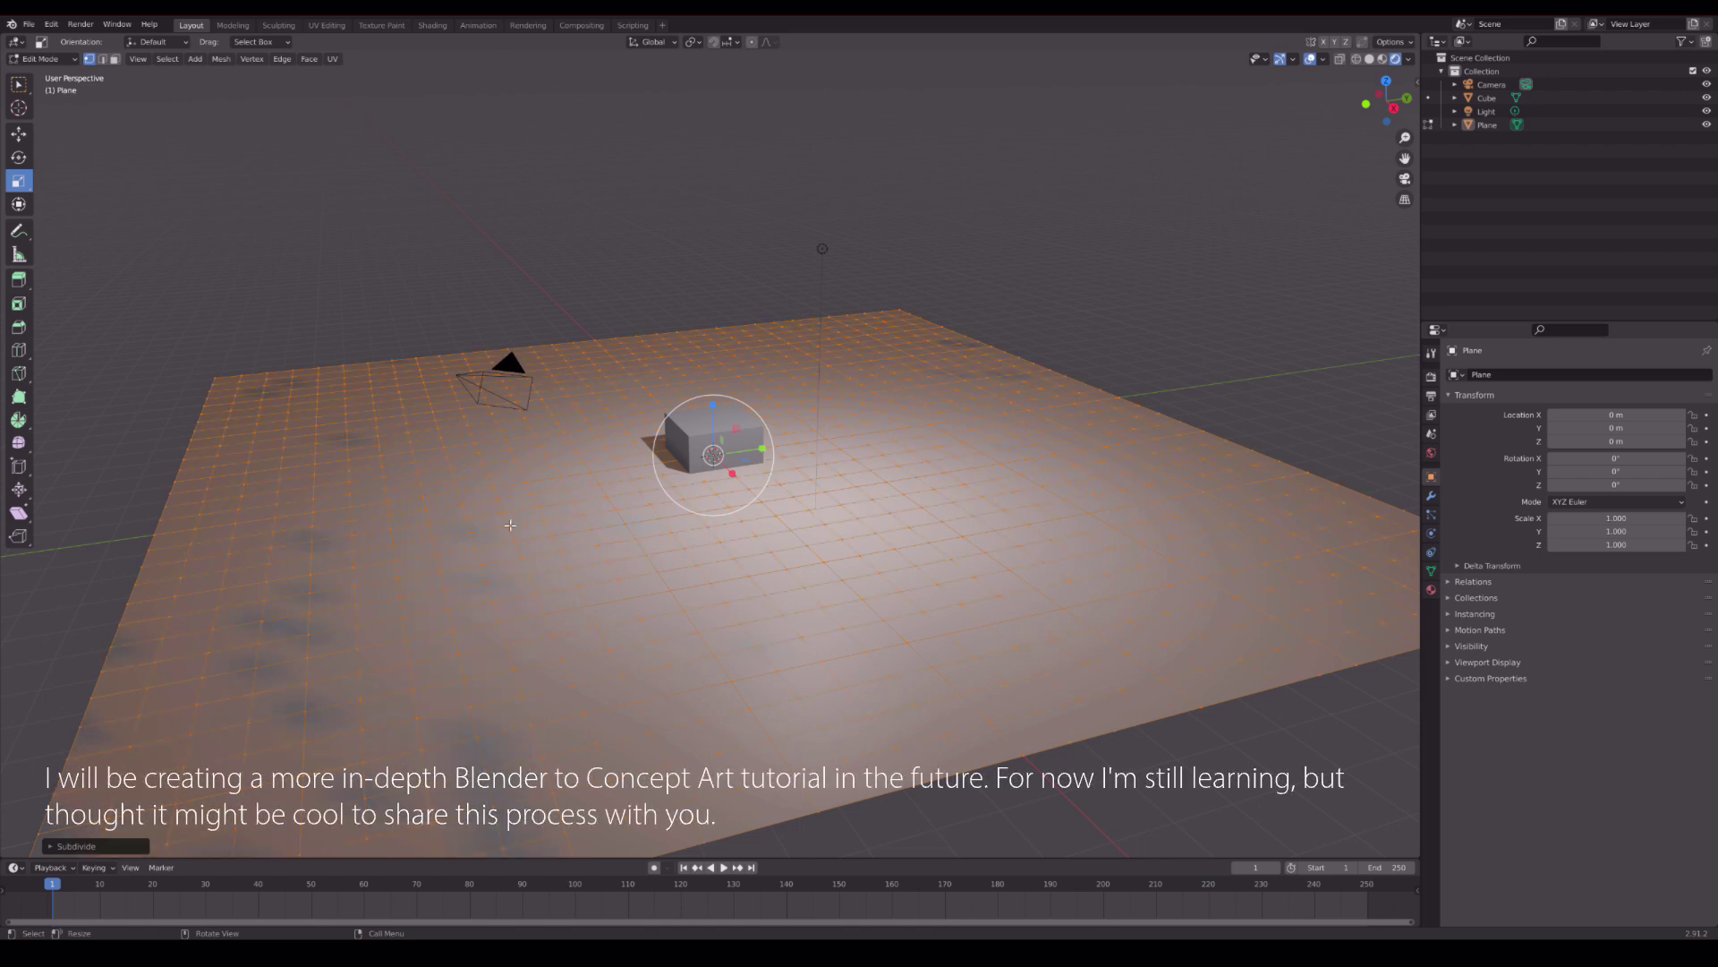
pyautogui.rightClick(510, 526)
pyautogui.click(511, 530)
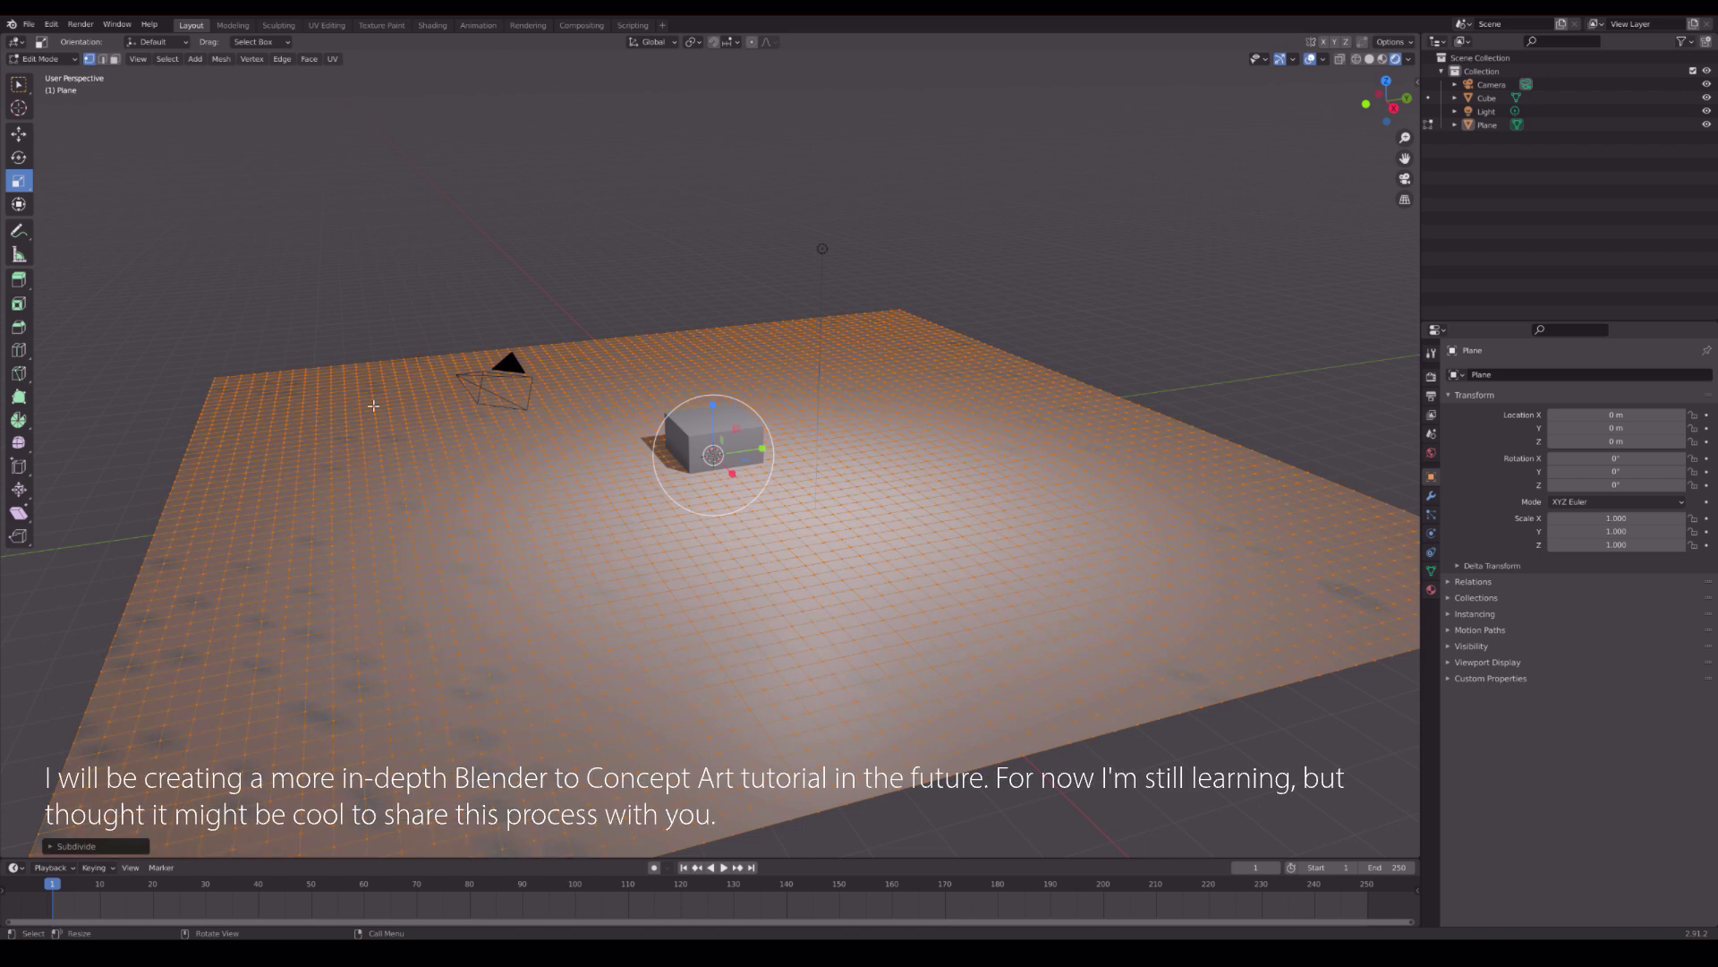
pyautogui.rightClick(445, 444)
pyautogui.click(421, 277)
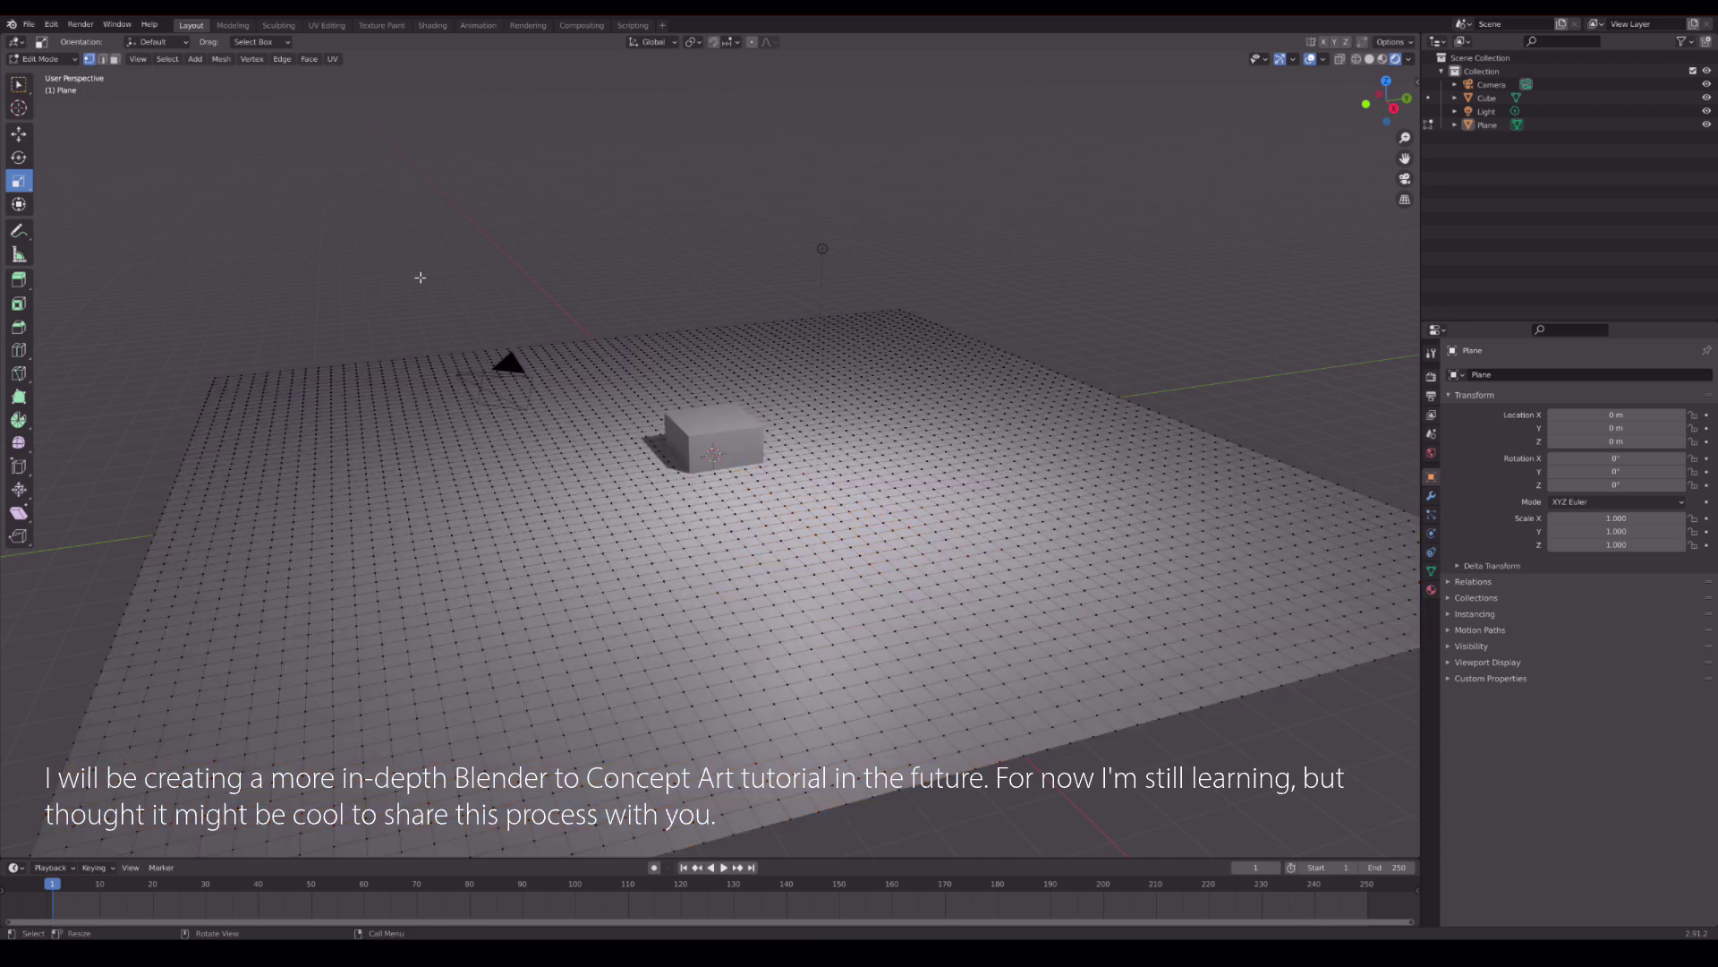
# - Return to Object Mode and lower the plane about 0.97 m below the cube
pyautogui.press('Tab')
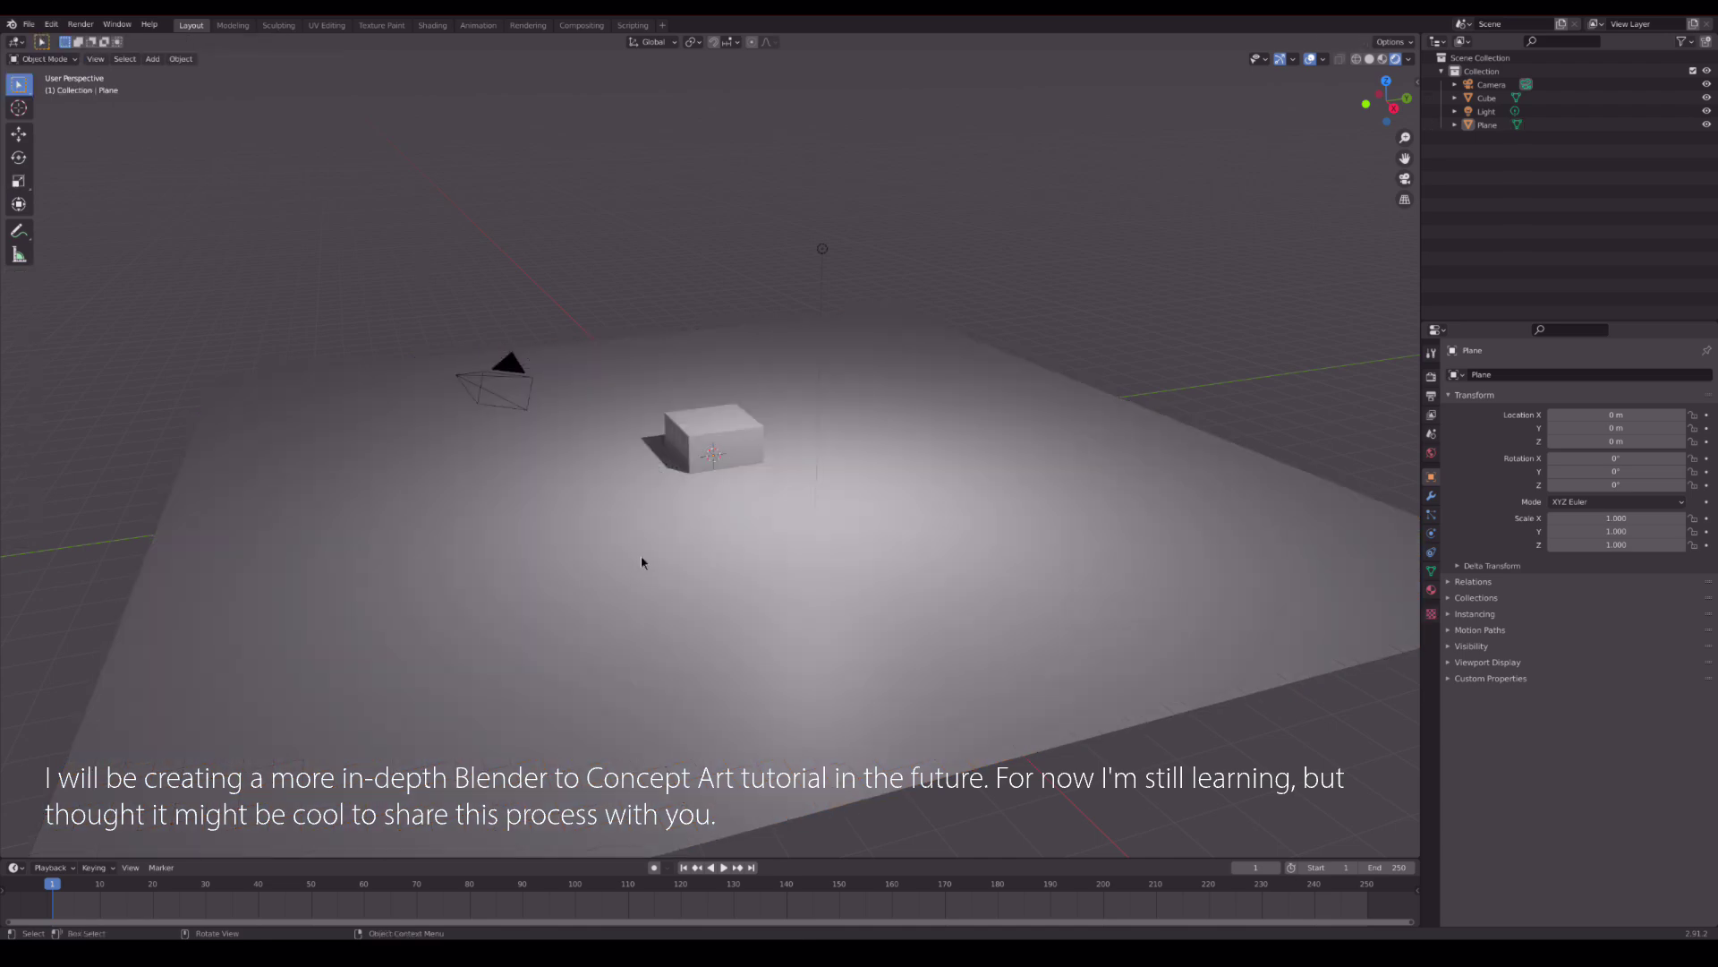
pyautogui.click(608, 538)
pyautogui.click(12, 135)
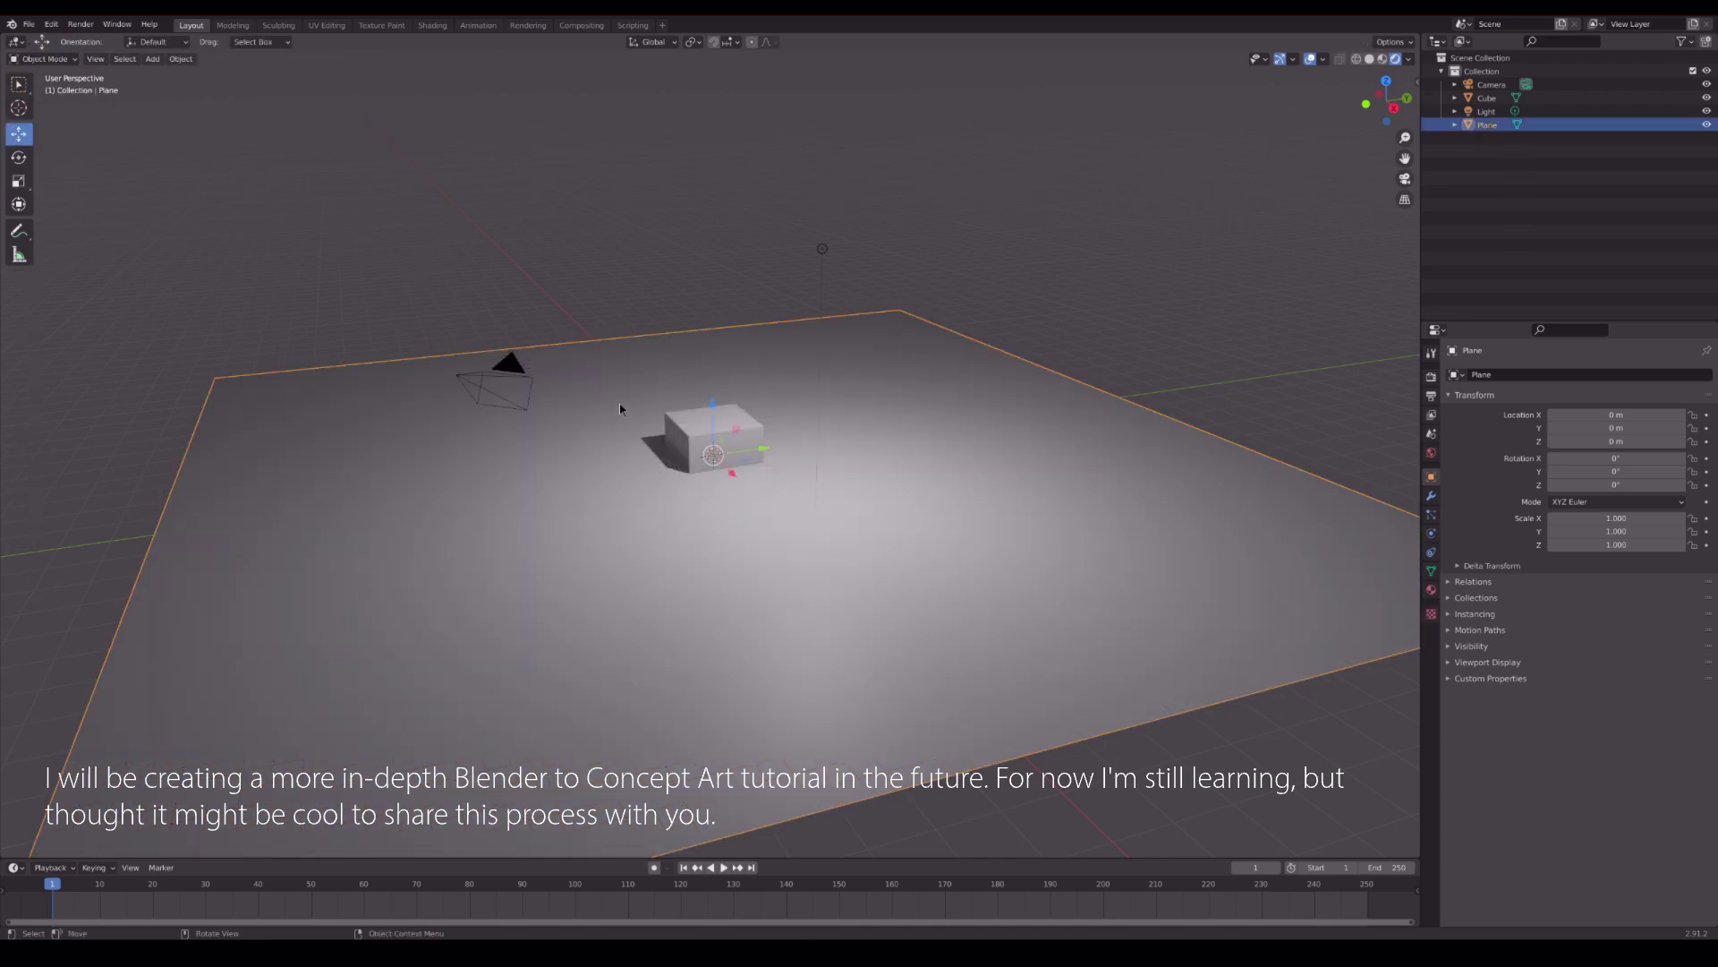
pyautogui.moveTo(713, 410); pyautogui.dragTo(714, 440)
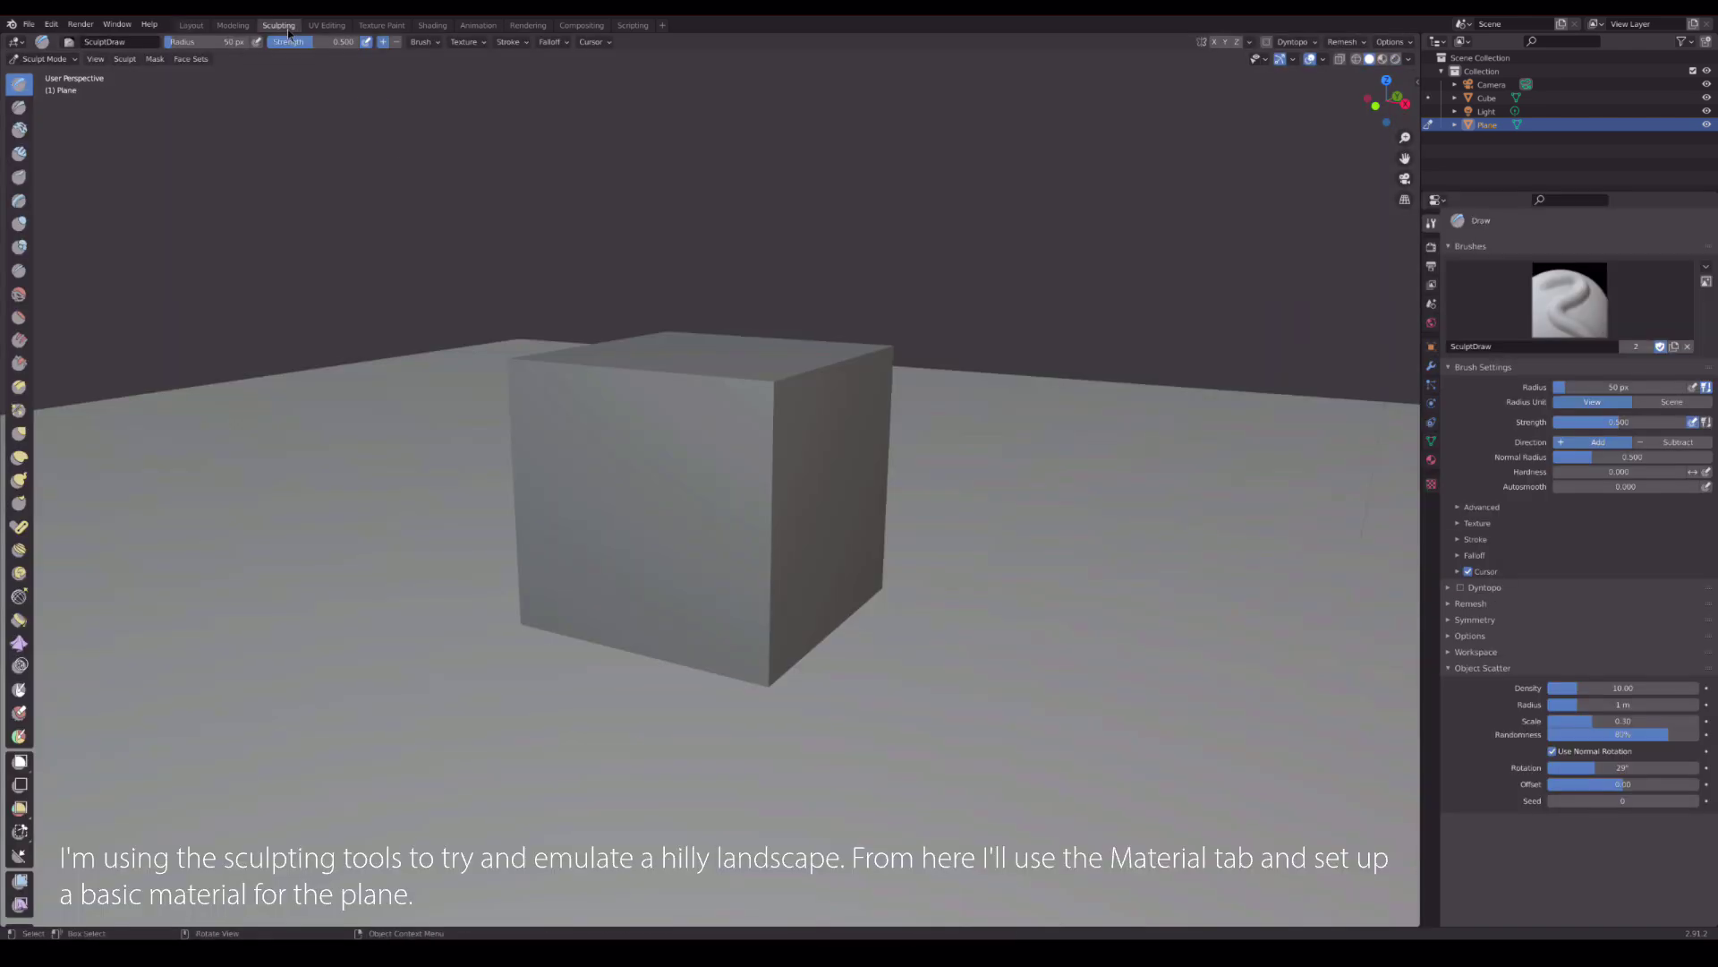
# - Sculpt rolling hills across the plane with the Draw brush at a 500 px radius
pyautogui.click(279, 26)
pyautogui.moveTo(784, 585); pyautogui.dragTo(760, 623)
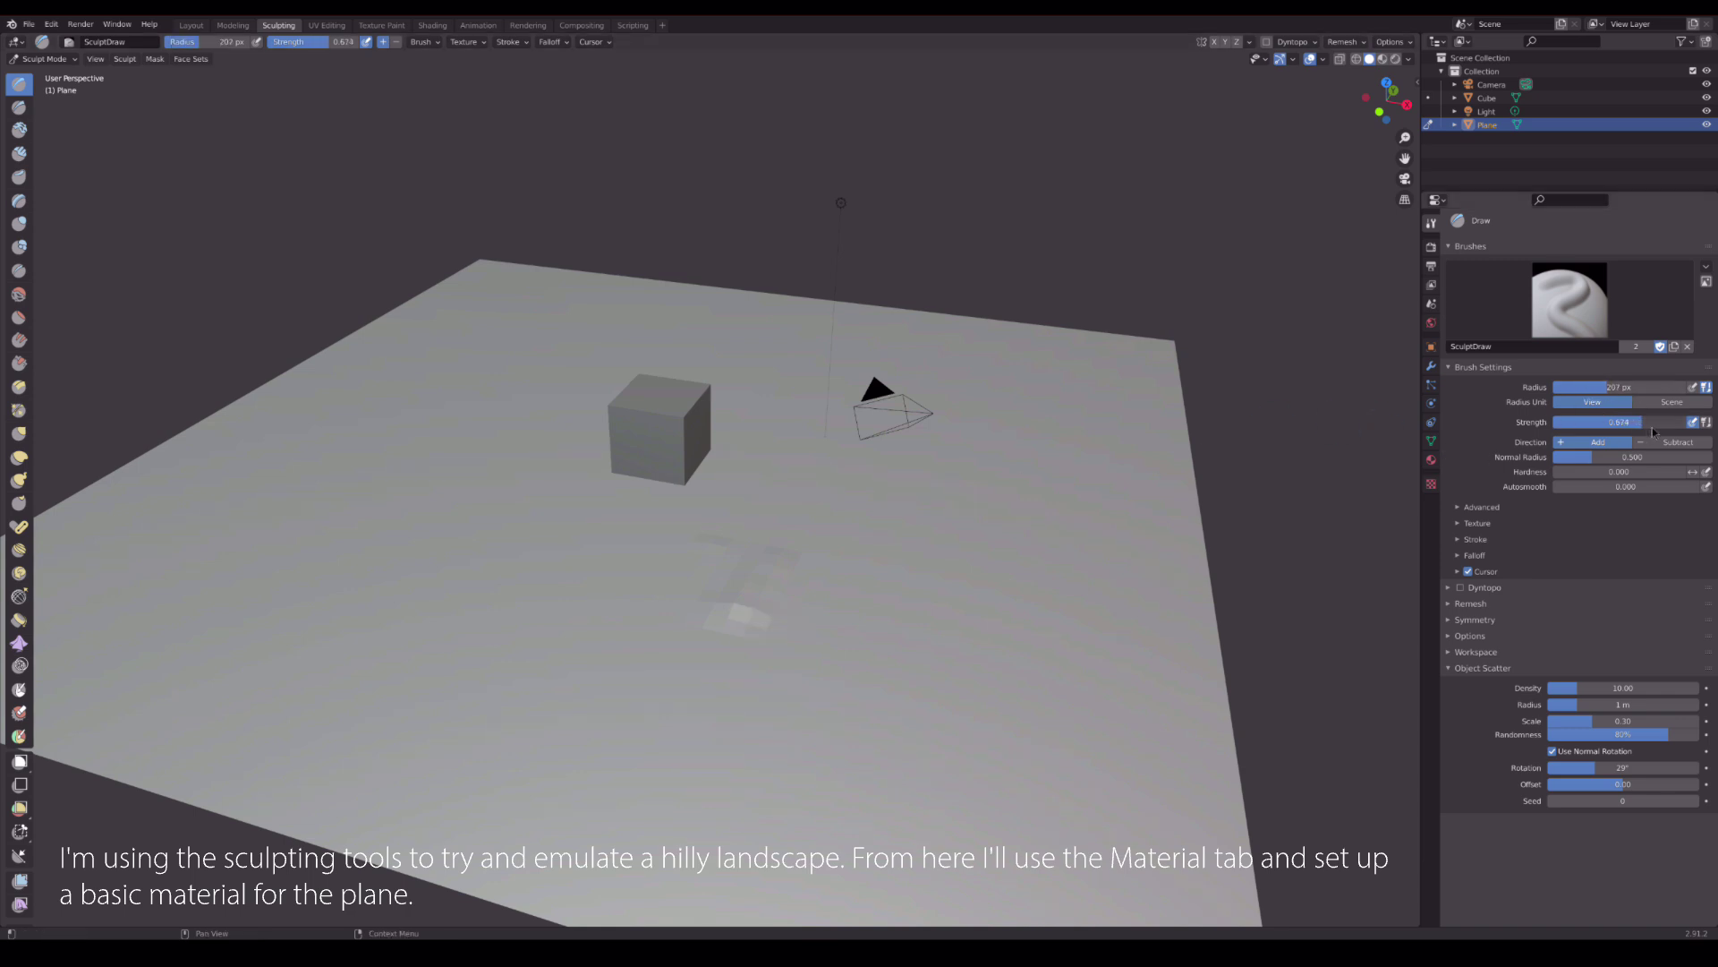
pyautogui.moveTo(710, 602)
pyautogui.mouseDown()
pyautogui.moveTo(801, 347)
pyautogui.moveTo(530, 484)
pyautogui.mouseUp()
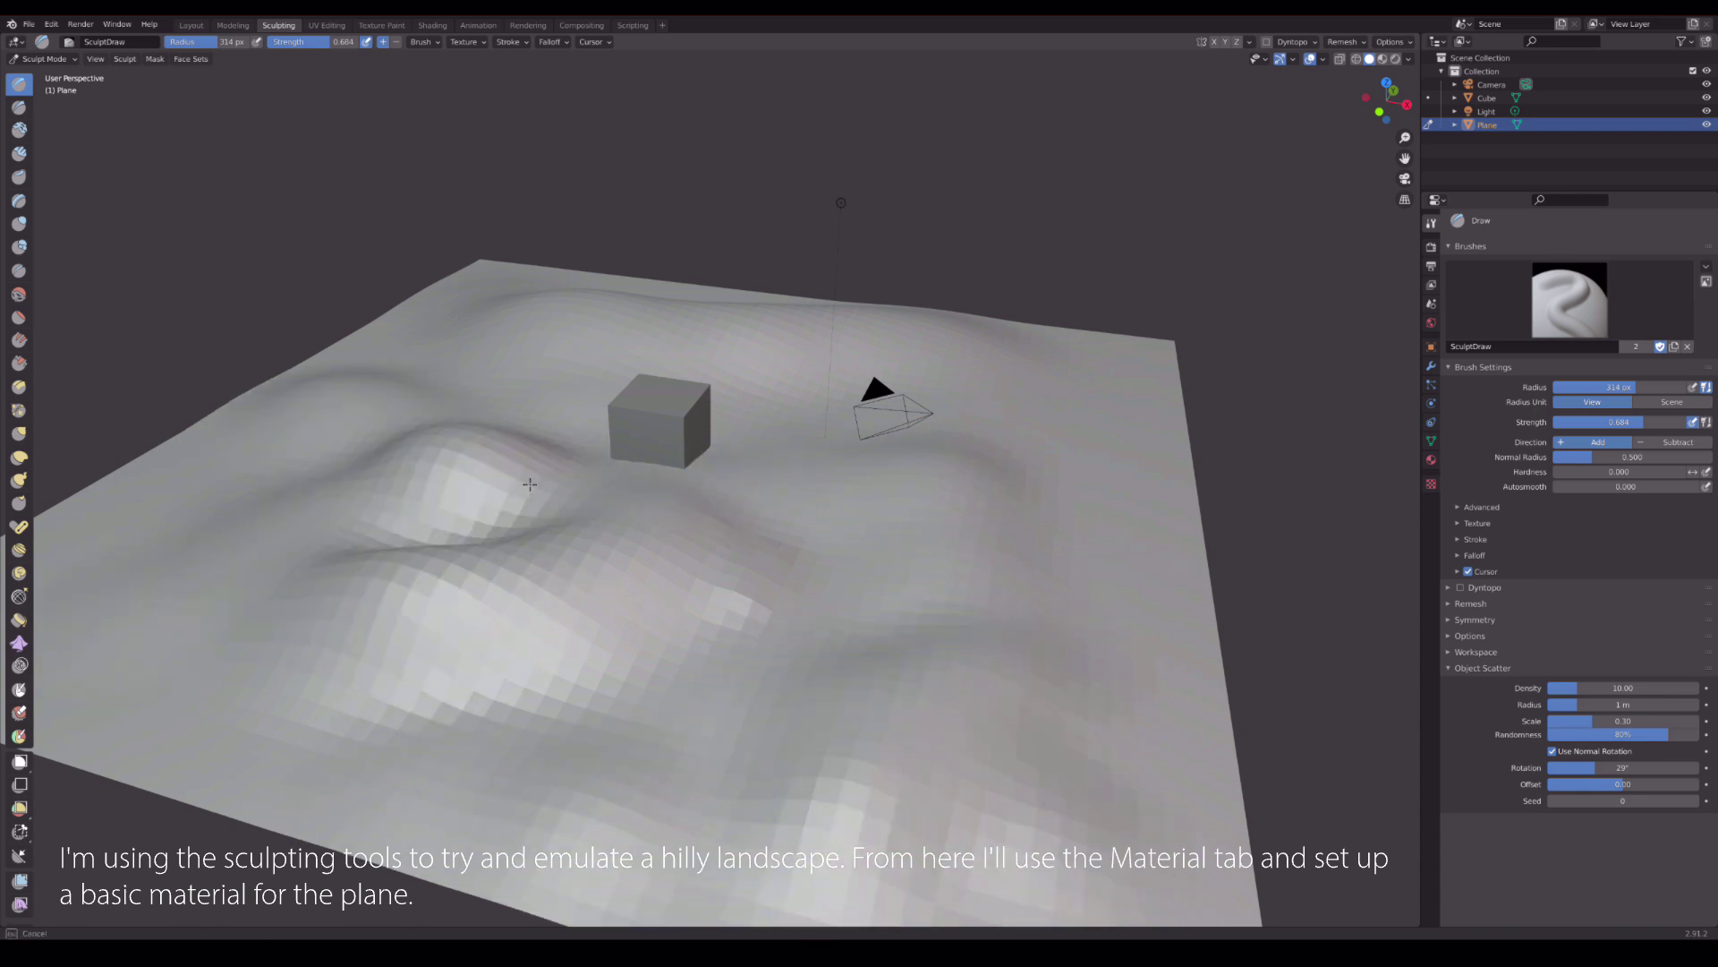
pyautogui.moveTo(530, 484); pyautogui.dragTo(555, 573)
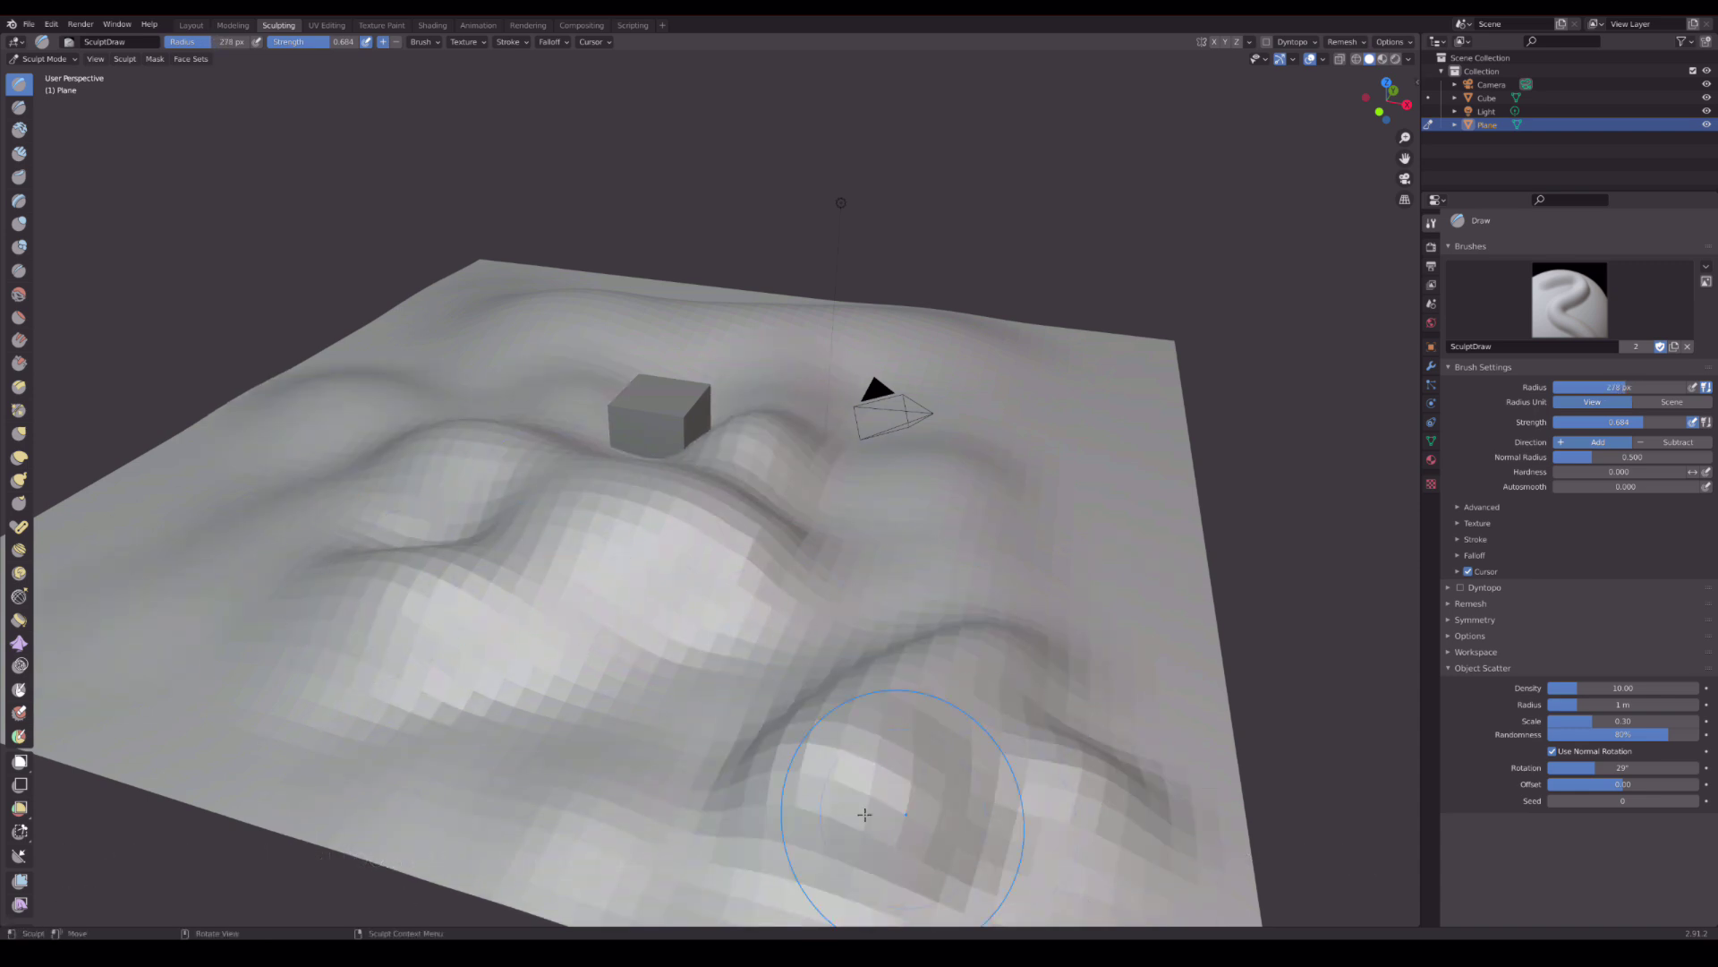
pyautogui.moveTo(537, 667); pyautogui.dragTo(550, 574)
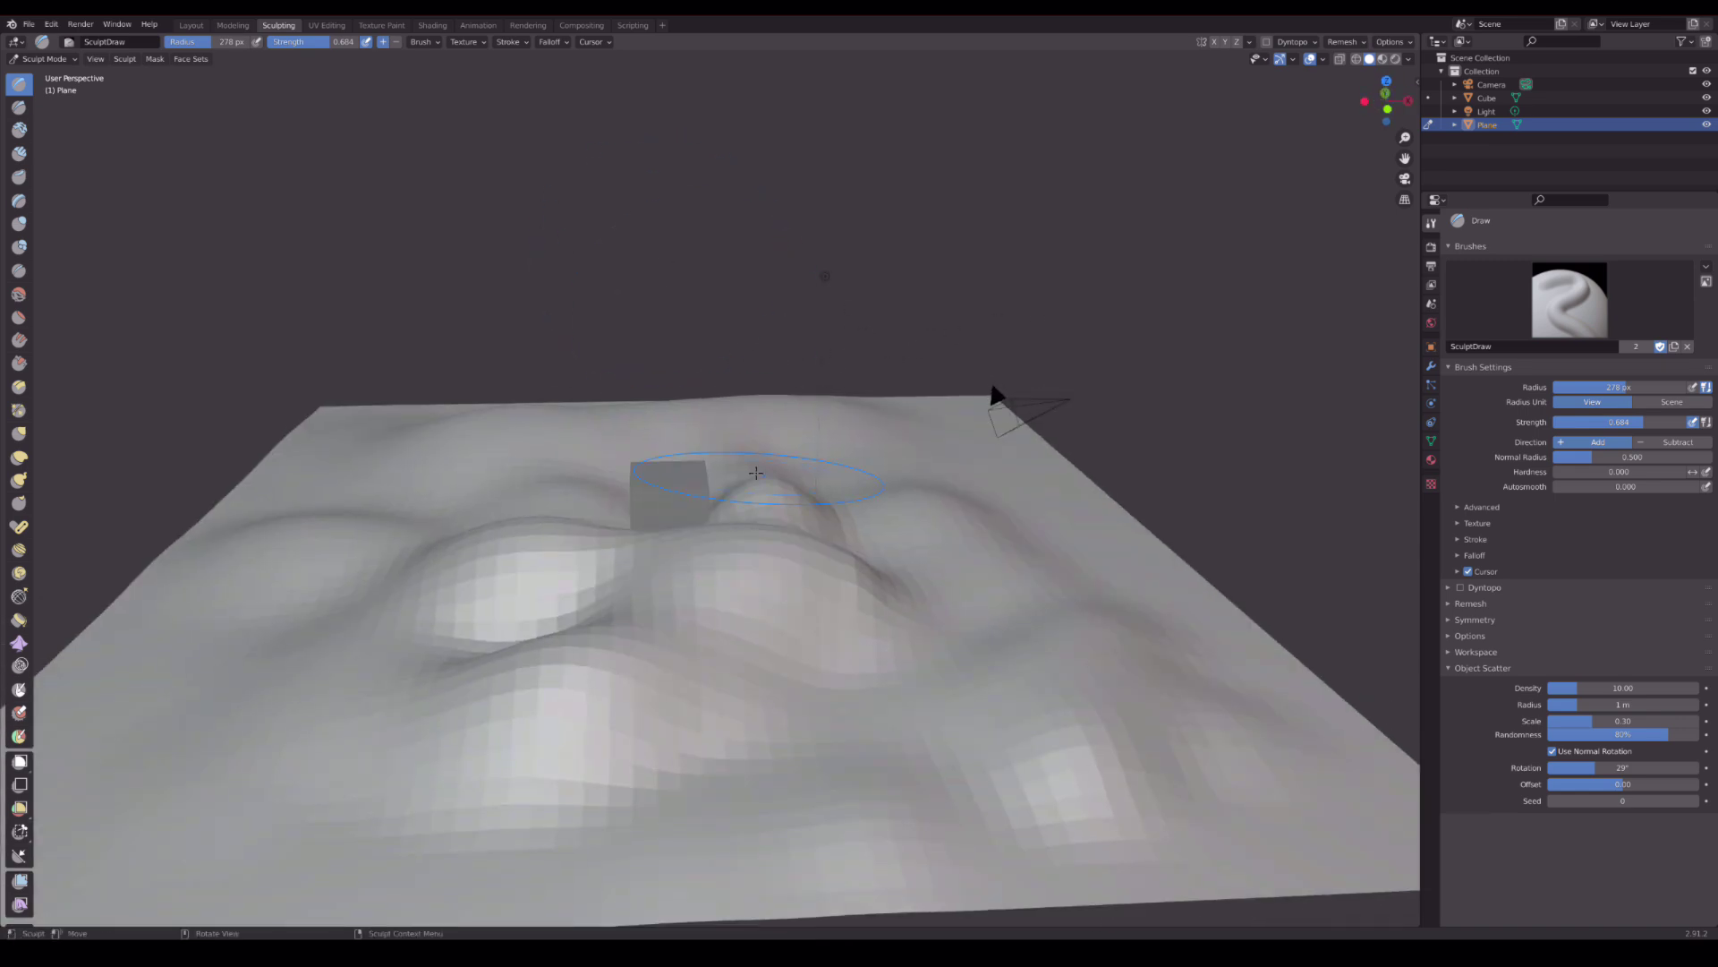
pyautogui.moveTo(550, 574); pyautogui.dragTo(813, 528)
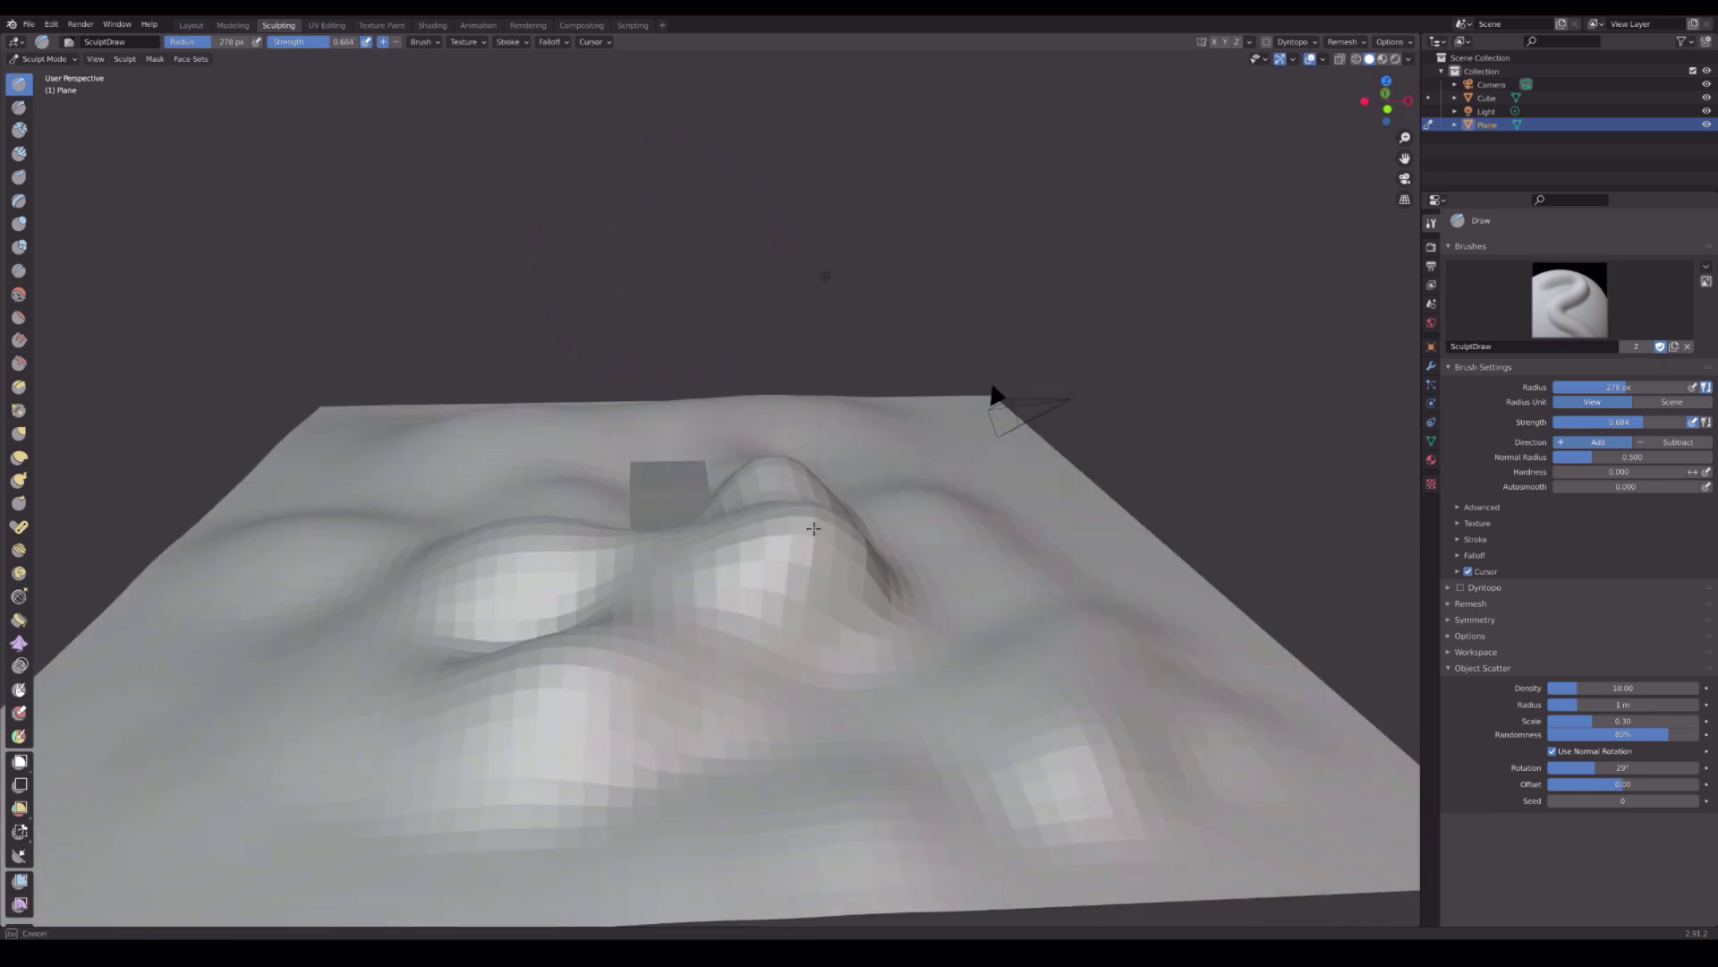
pyautogui.hotkey('ctrl', 'z')
pyautogui.hotkey('ctrl', 'z')
pyautogui.hotkey('ctrl', 'z')
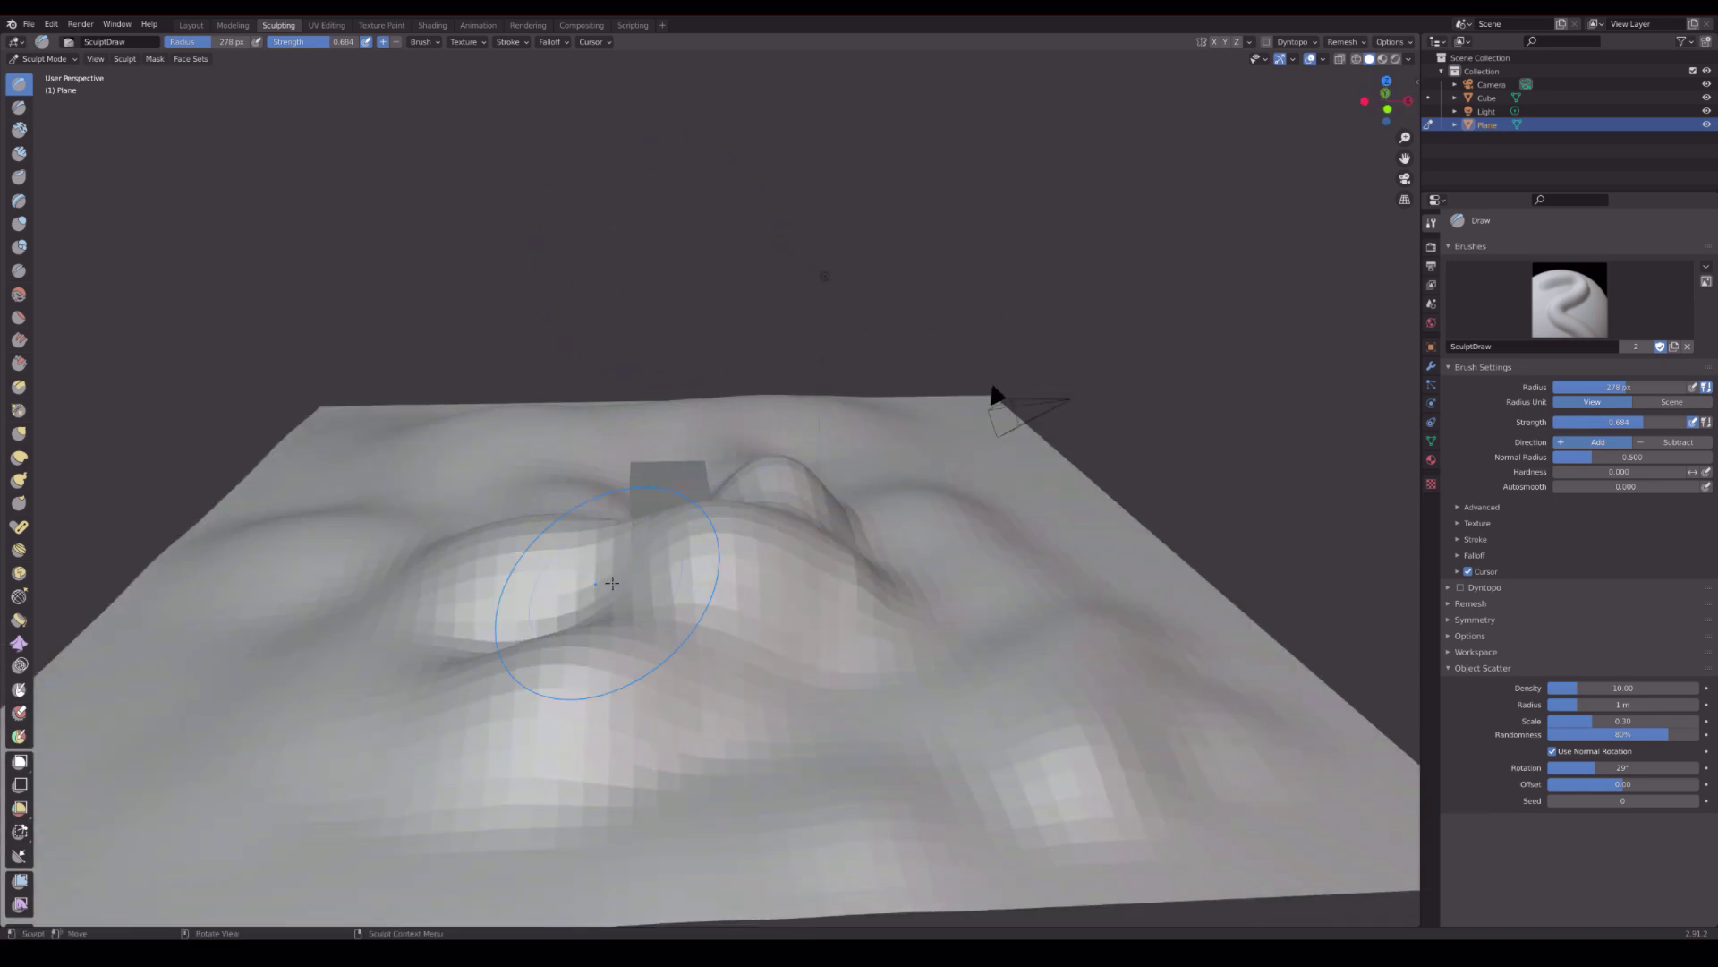
pyautogui.press('f')
pyautogui.moveTo(537, 537)
pyautogui.mouseDown()
pyautogui.moveTo(752, 413)
pyautogui.moveTo(776, 683)
pyautogui.moveTo(800, 629)
pyautogui.mouseUp()
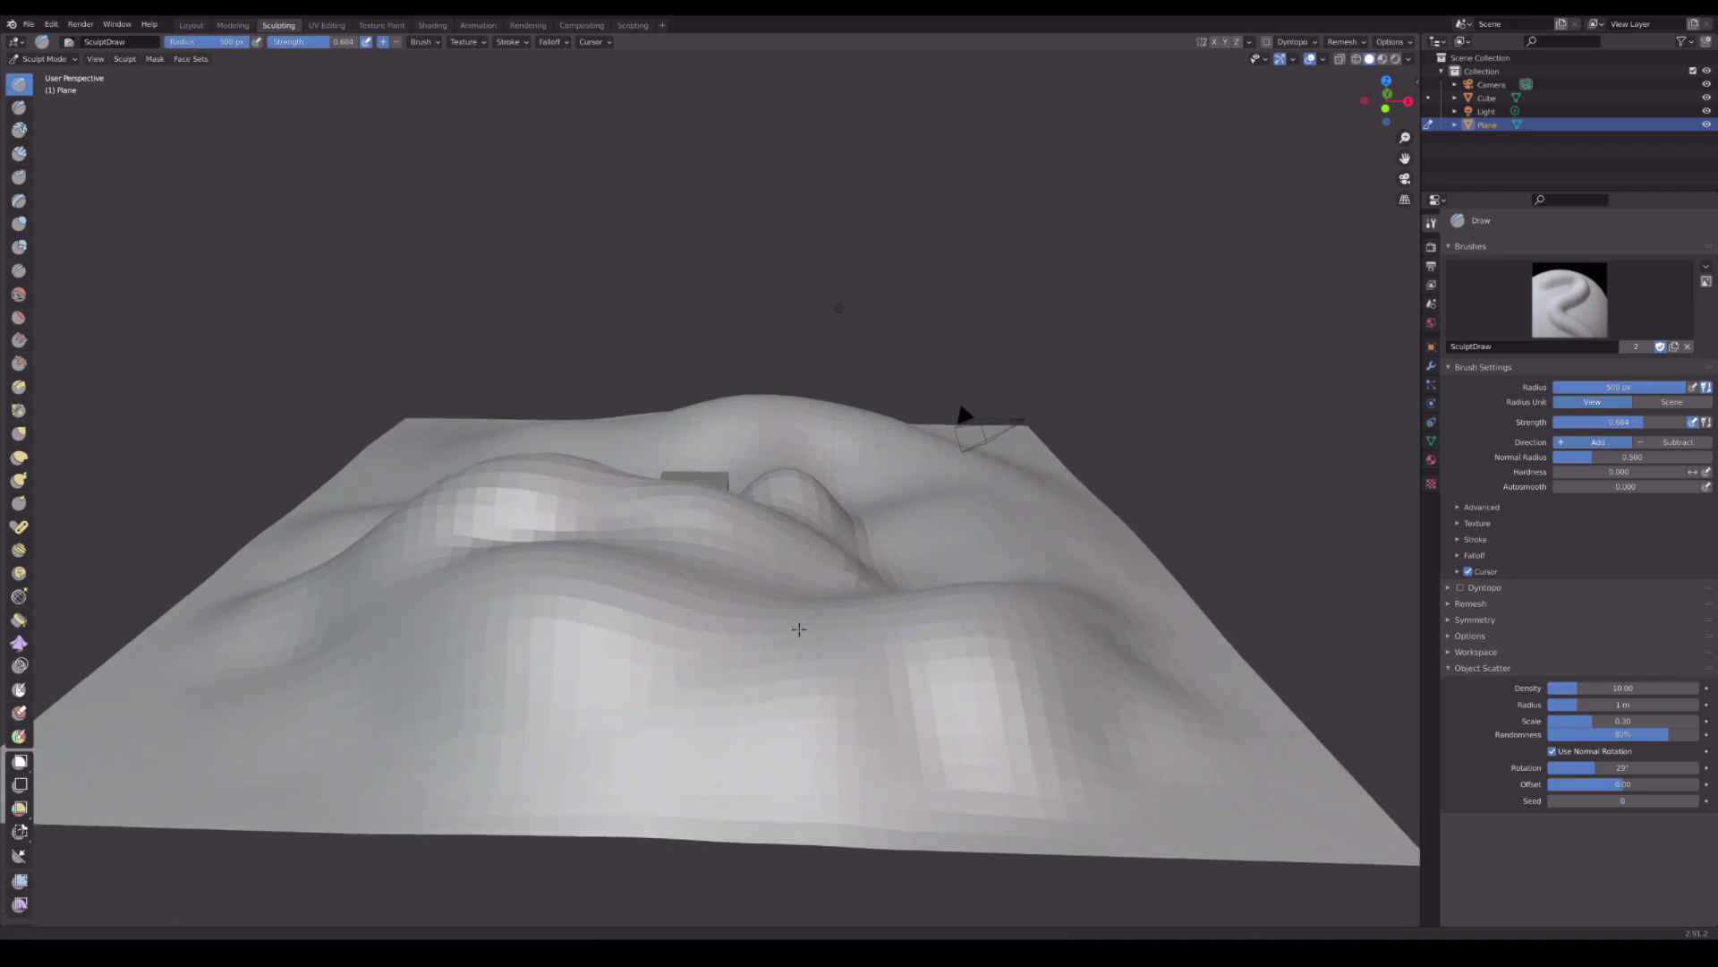
pyautogui.press('Tab')
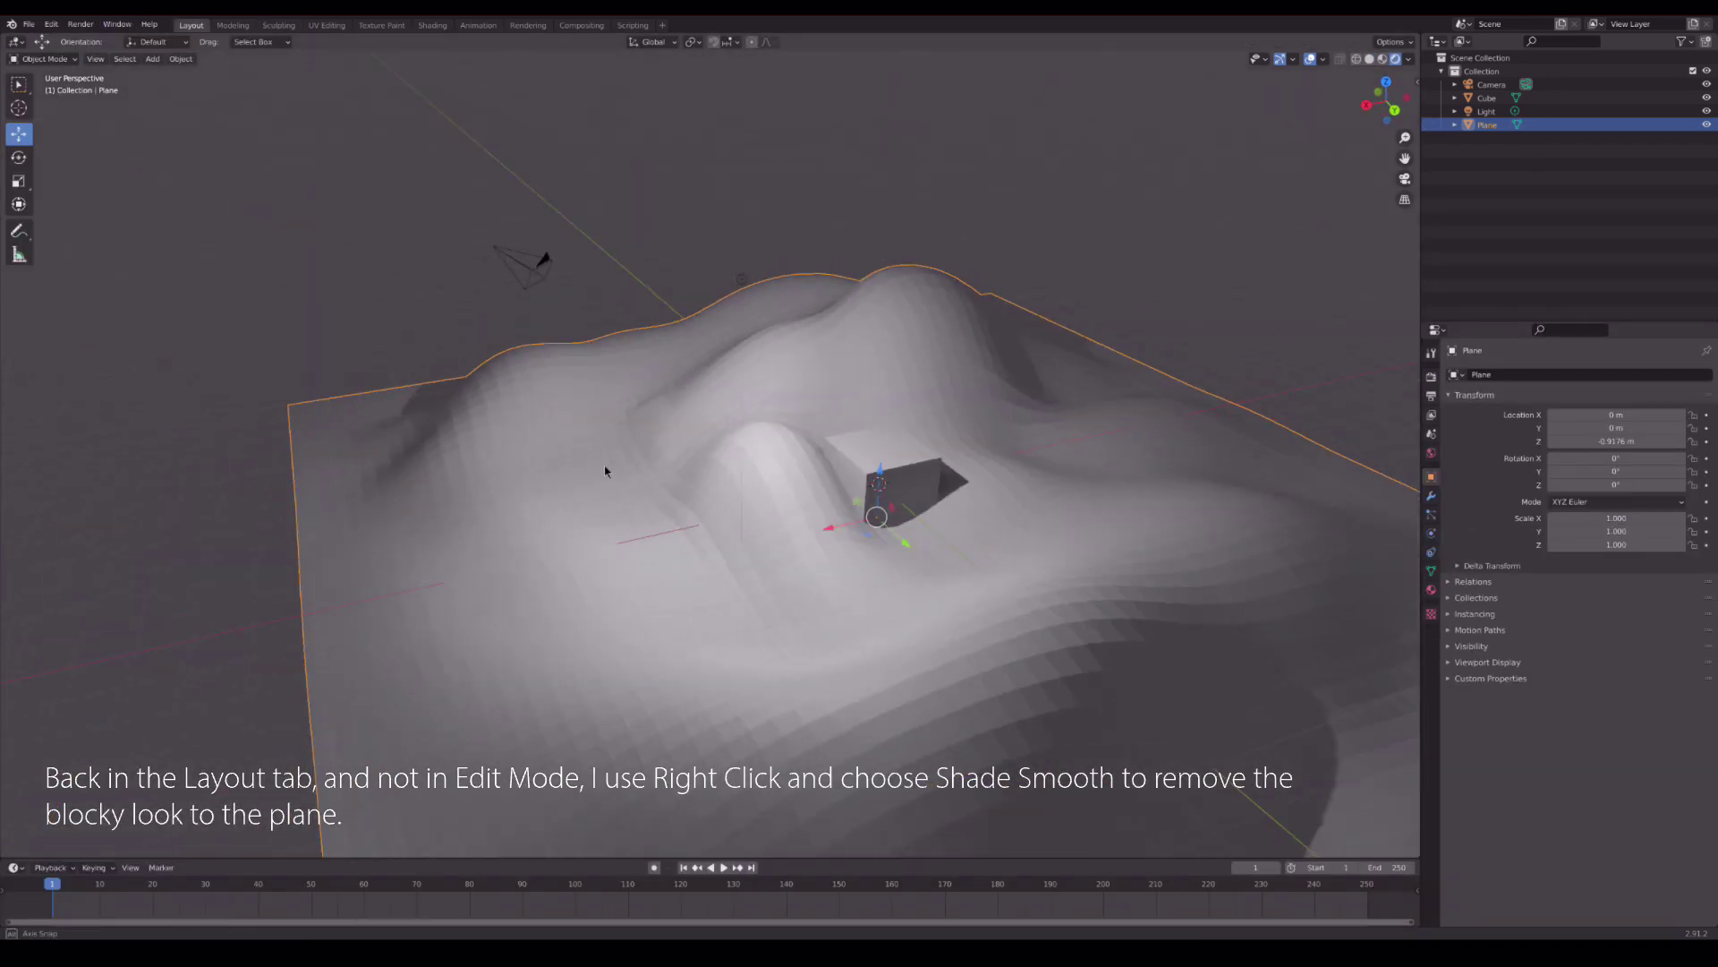
# - Save the blend file and apply Shade Smooth to the terrain
pyautogui.moveTo(605, 470); pyautogui.dragTo(776, 519)
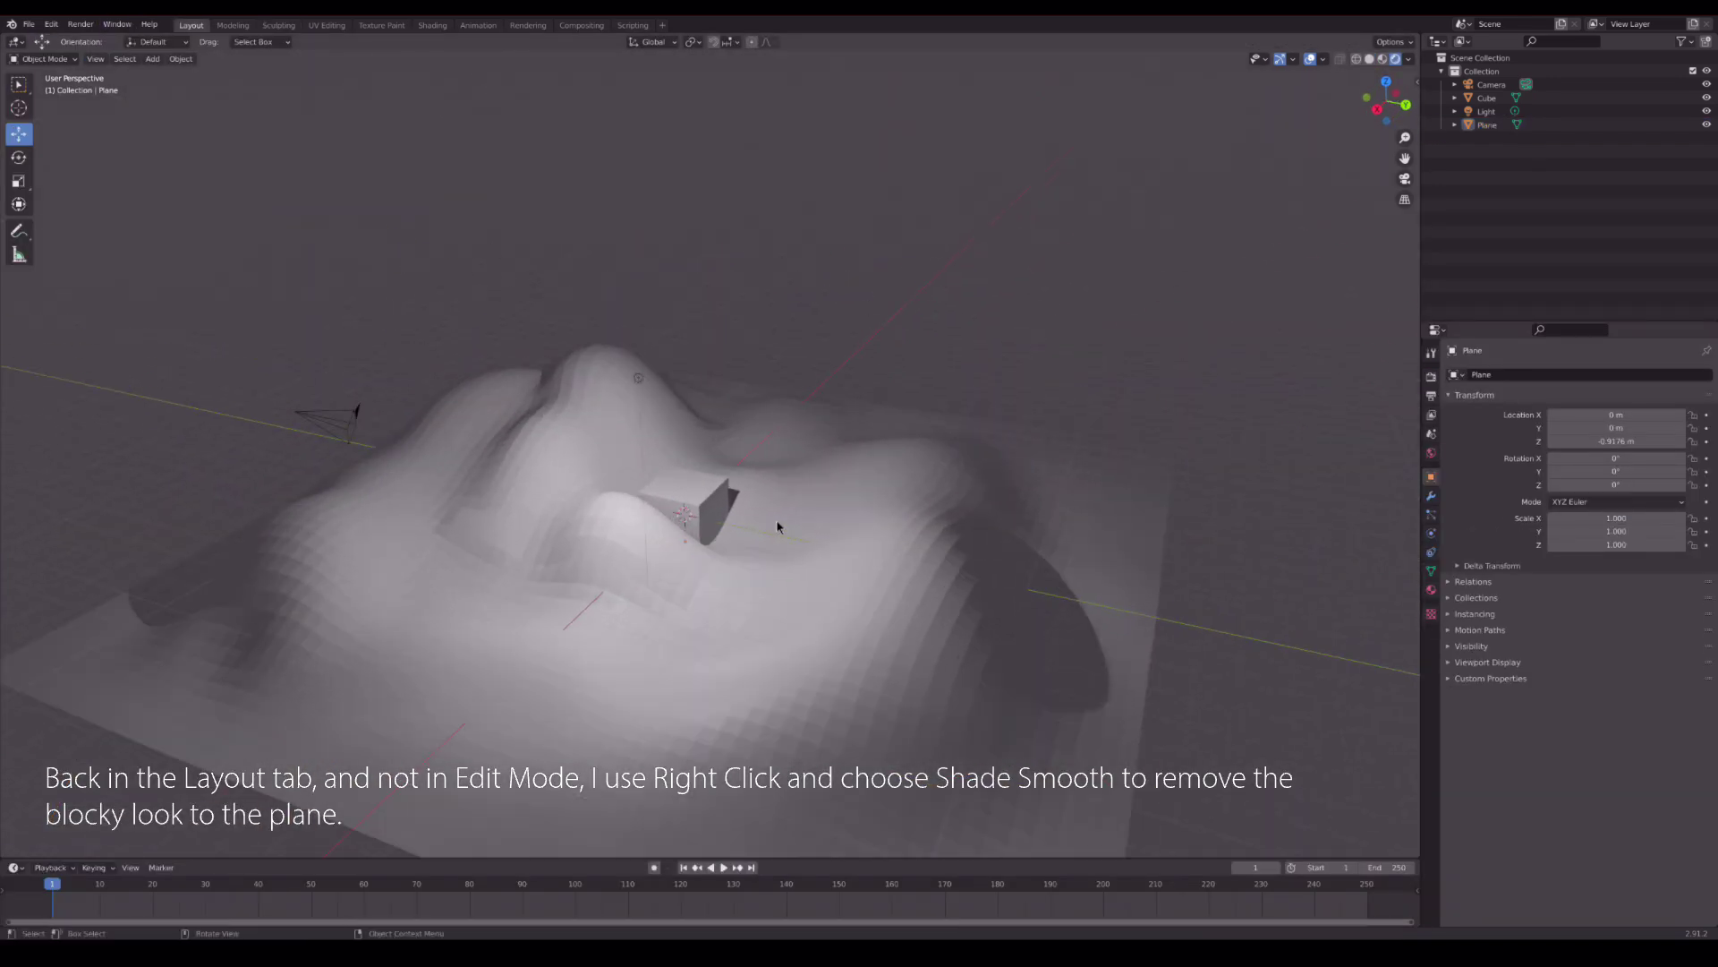
pyautogui.hotkey('ctrl', 's')
pyautogui.rightClick(951, 523)
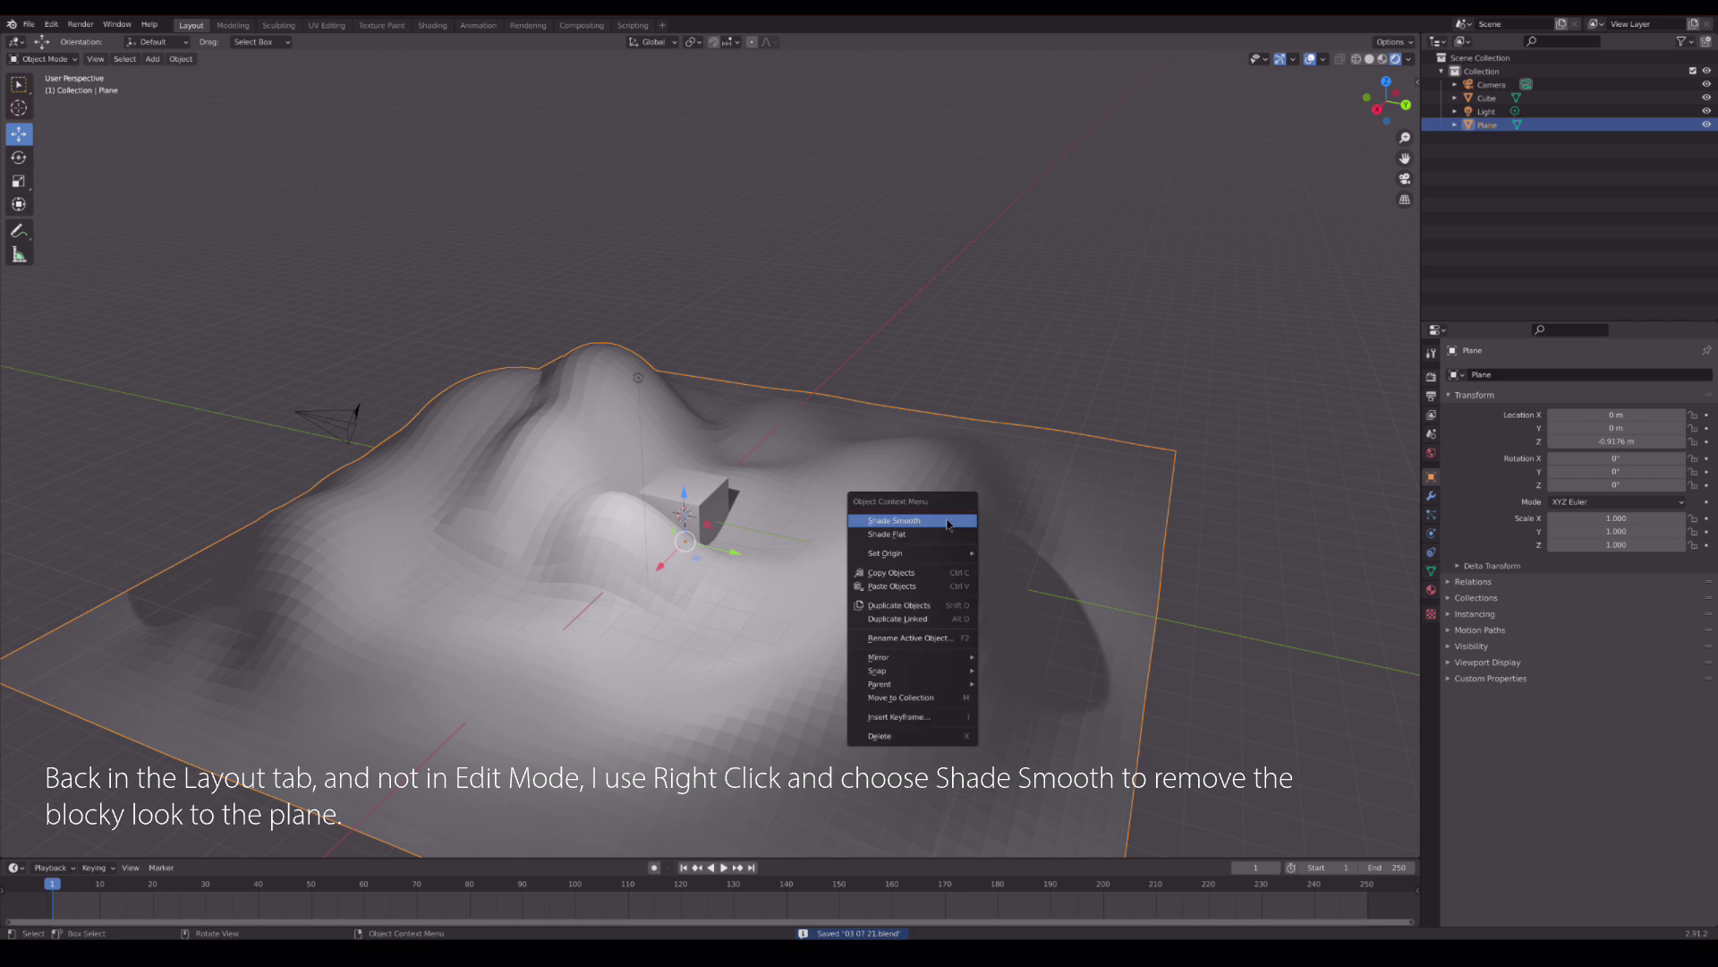
pyautogui.click(949, 523)
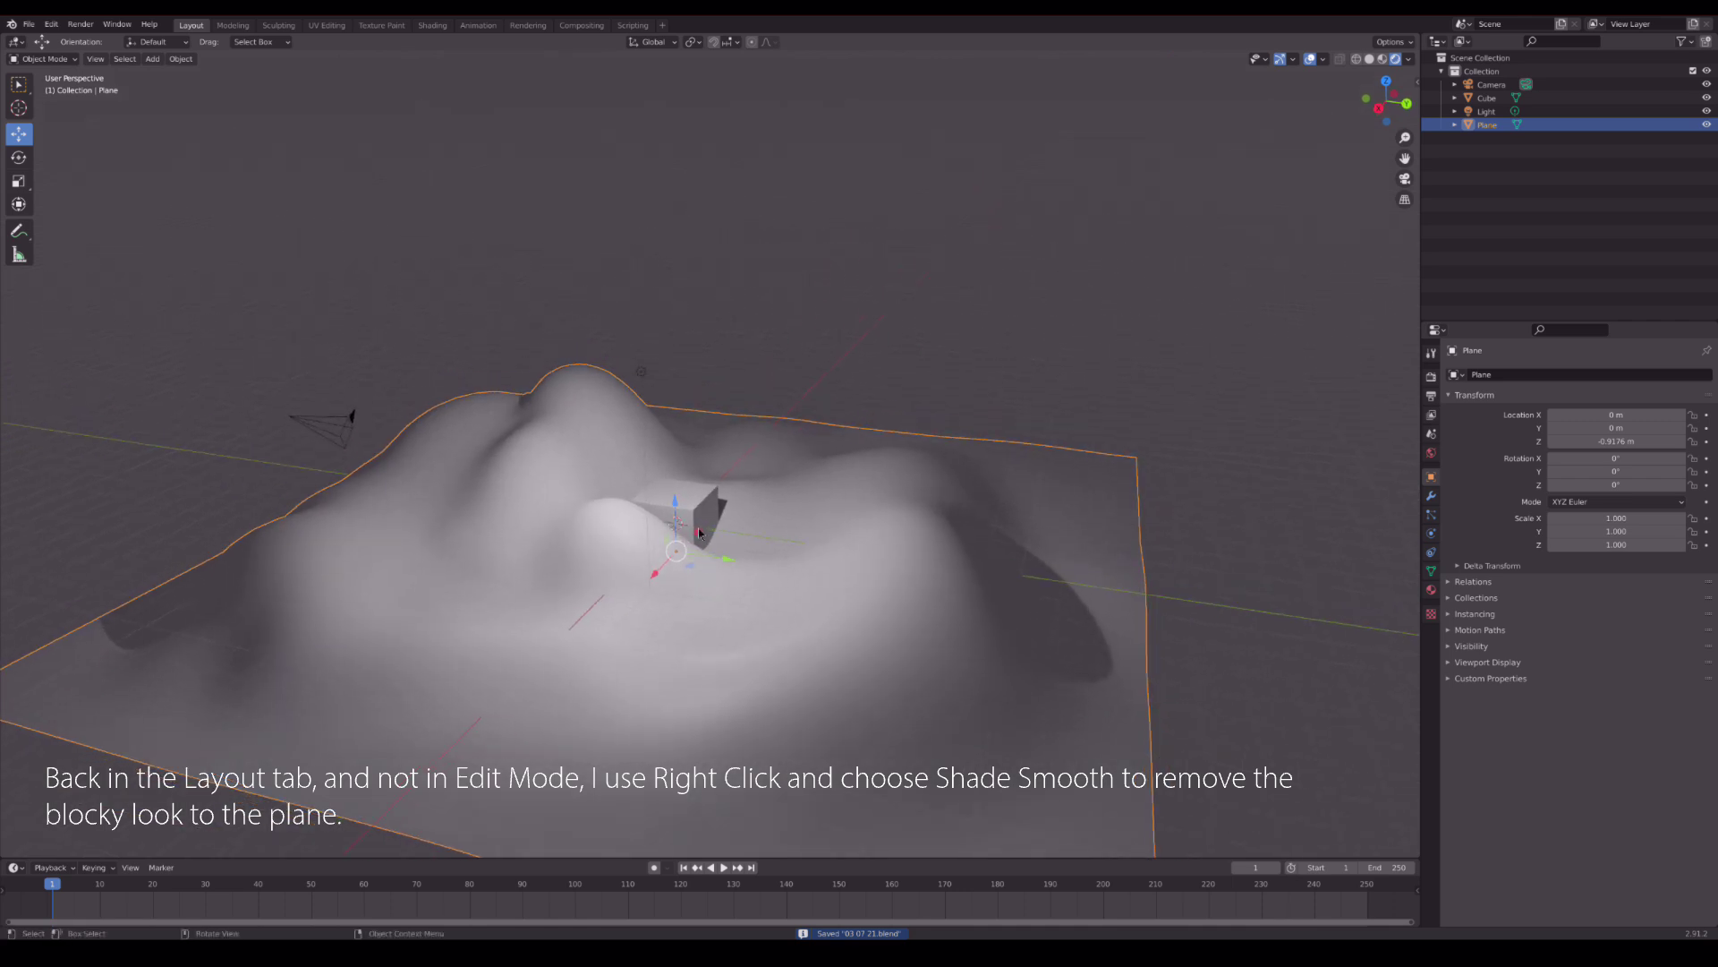
# - Select the cube and frame the whole terrain from a low view
pyautogui.click(698, 528)
pyautogui.scroll(2, 700, 540)
pyautogui.moveTo(700, 540)
pyautogui.mouseDown()
pyautogui.moveTo(687, 532)
pyautogui.moveTo(726, 574)
pyautogui.mouseUp()
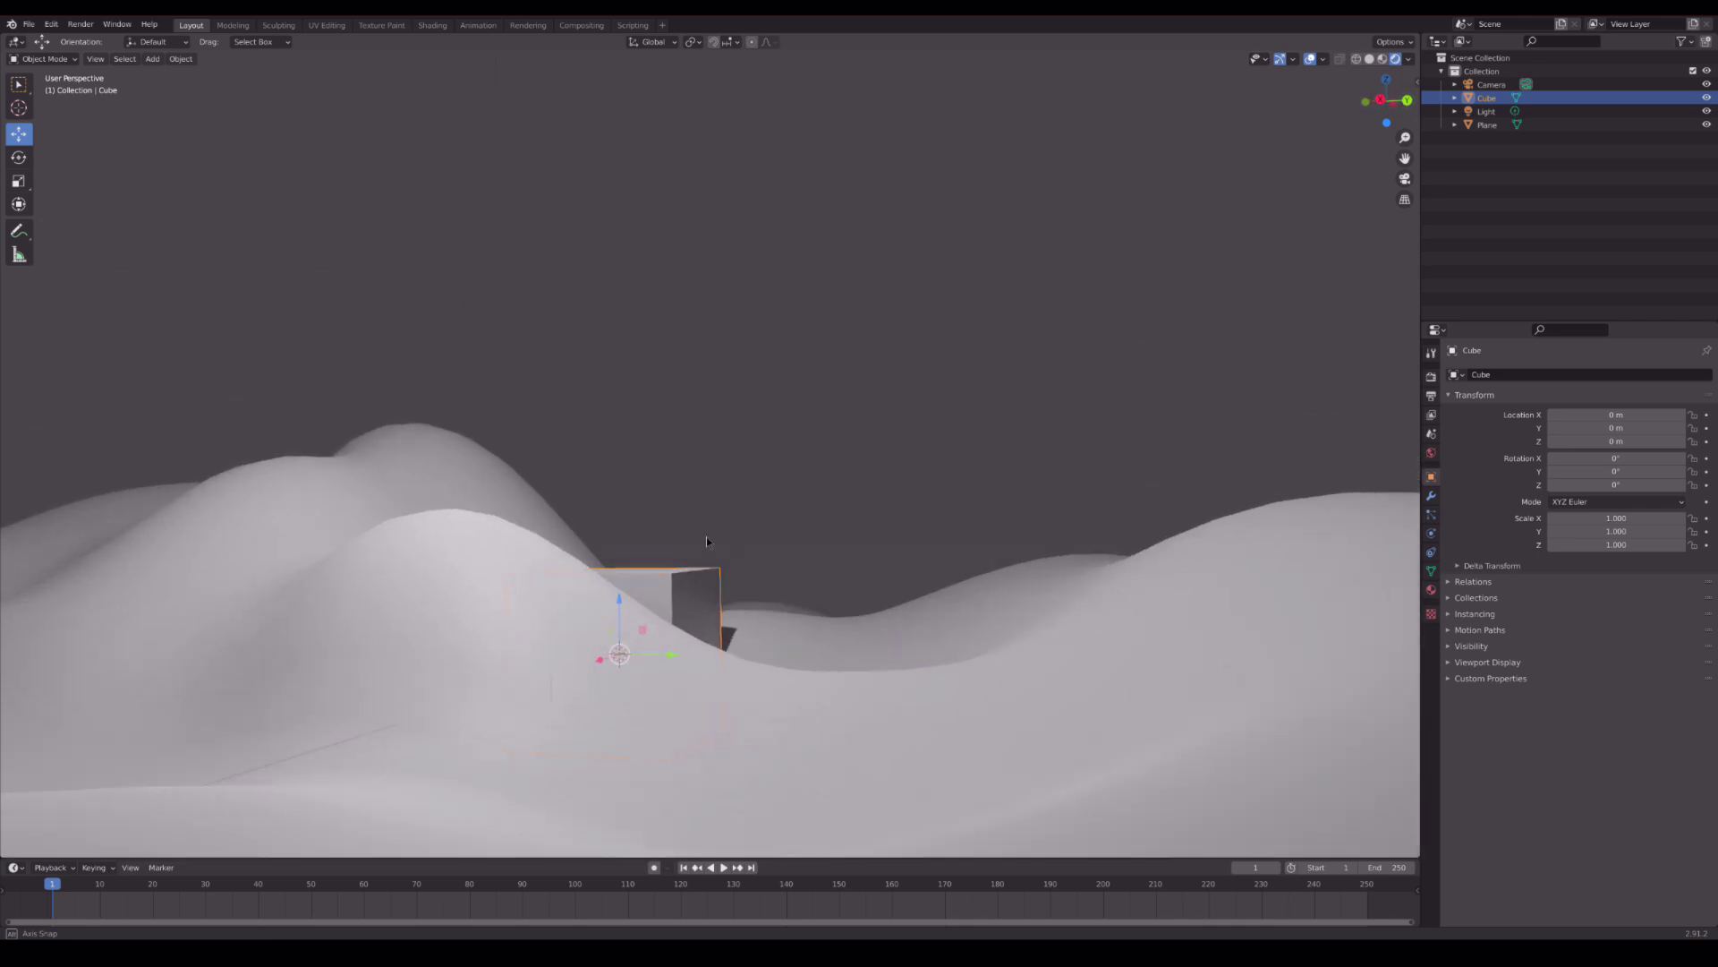
pyautogui.scroll(-5, 694, 563)
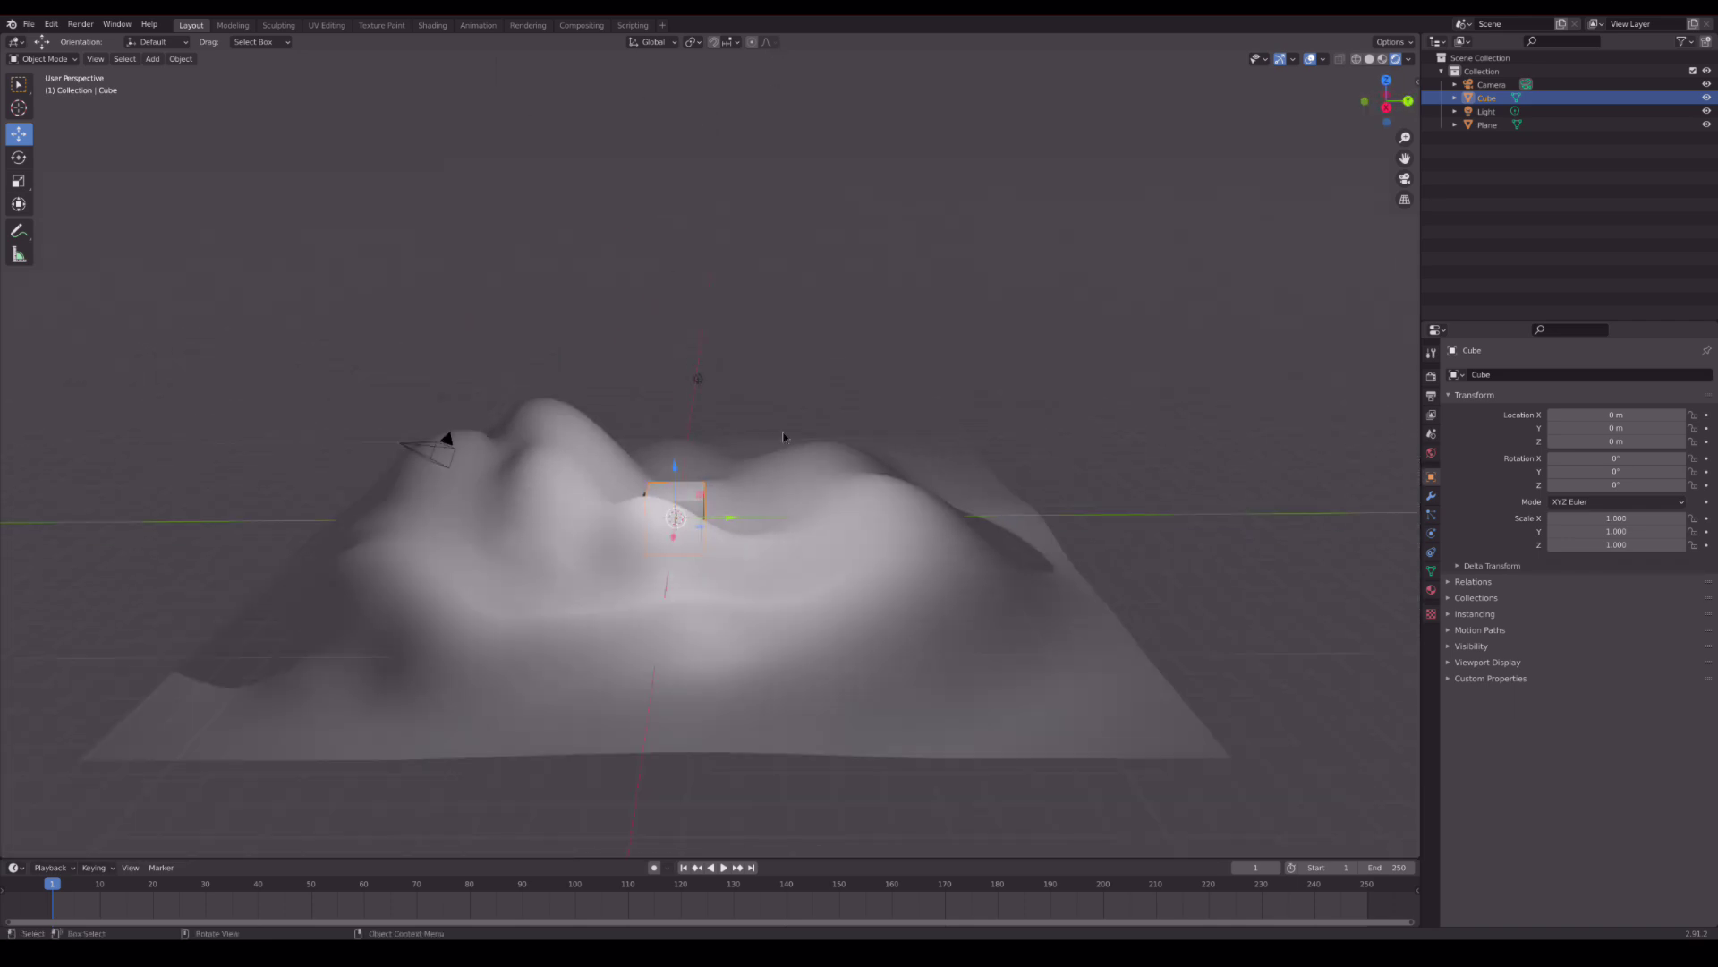
pyautogui.hotkey('alt', 'a')
pyautogui.moveTo(748, 544); pyautogui.dragTo(740, 555)
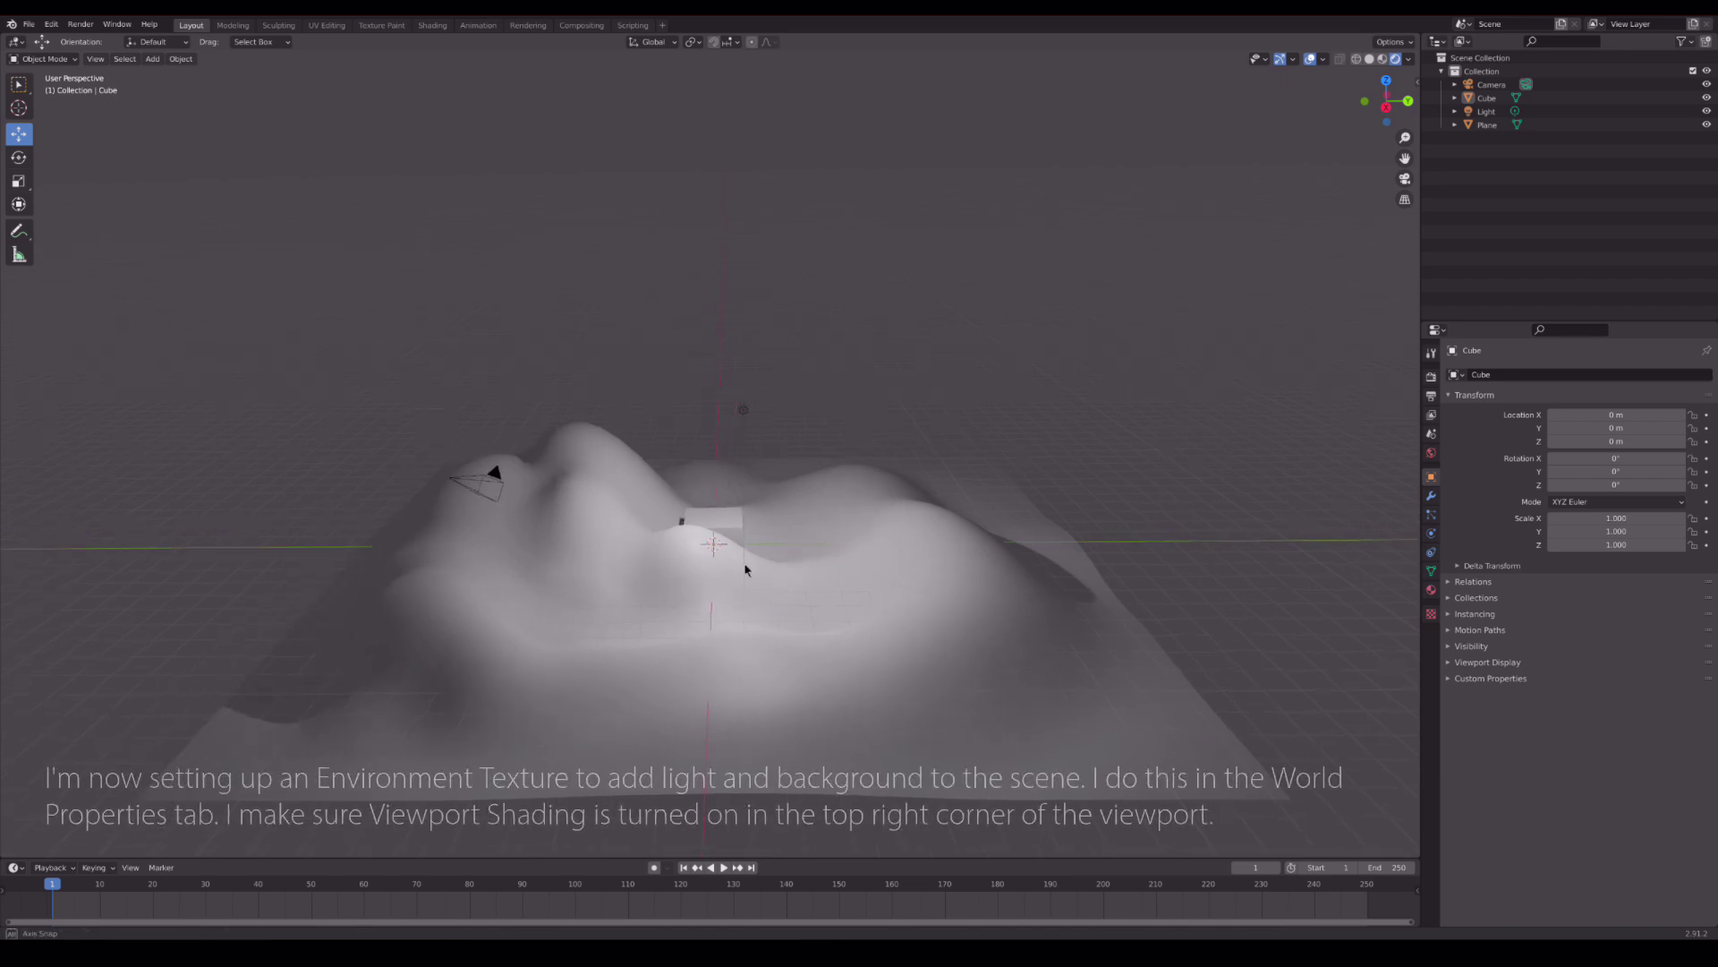
# - Feed the world colour with an Environment Texture of a grassy field under a night sky
pyautogui.click(1431, 454)
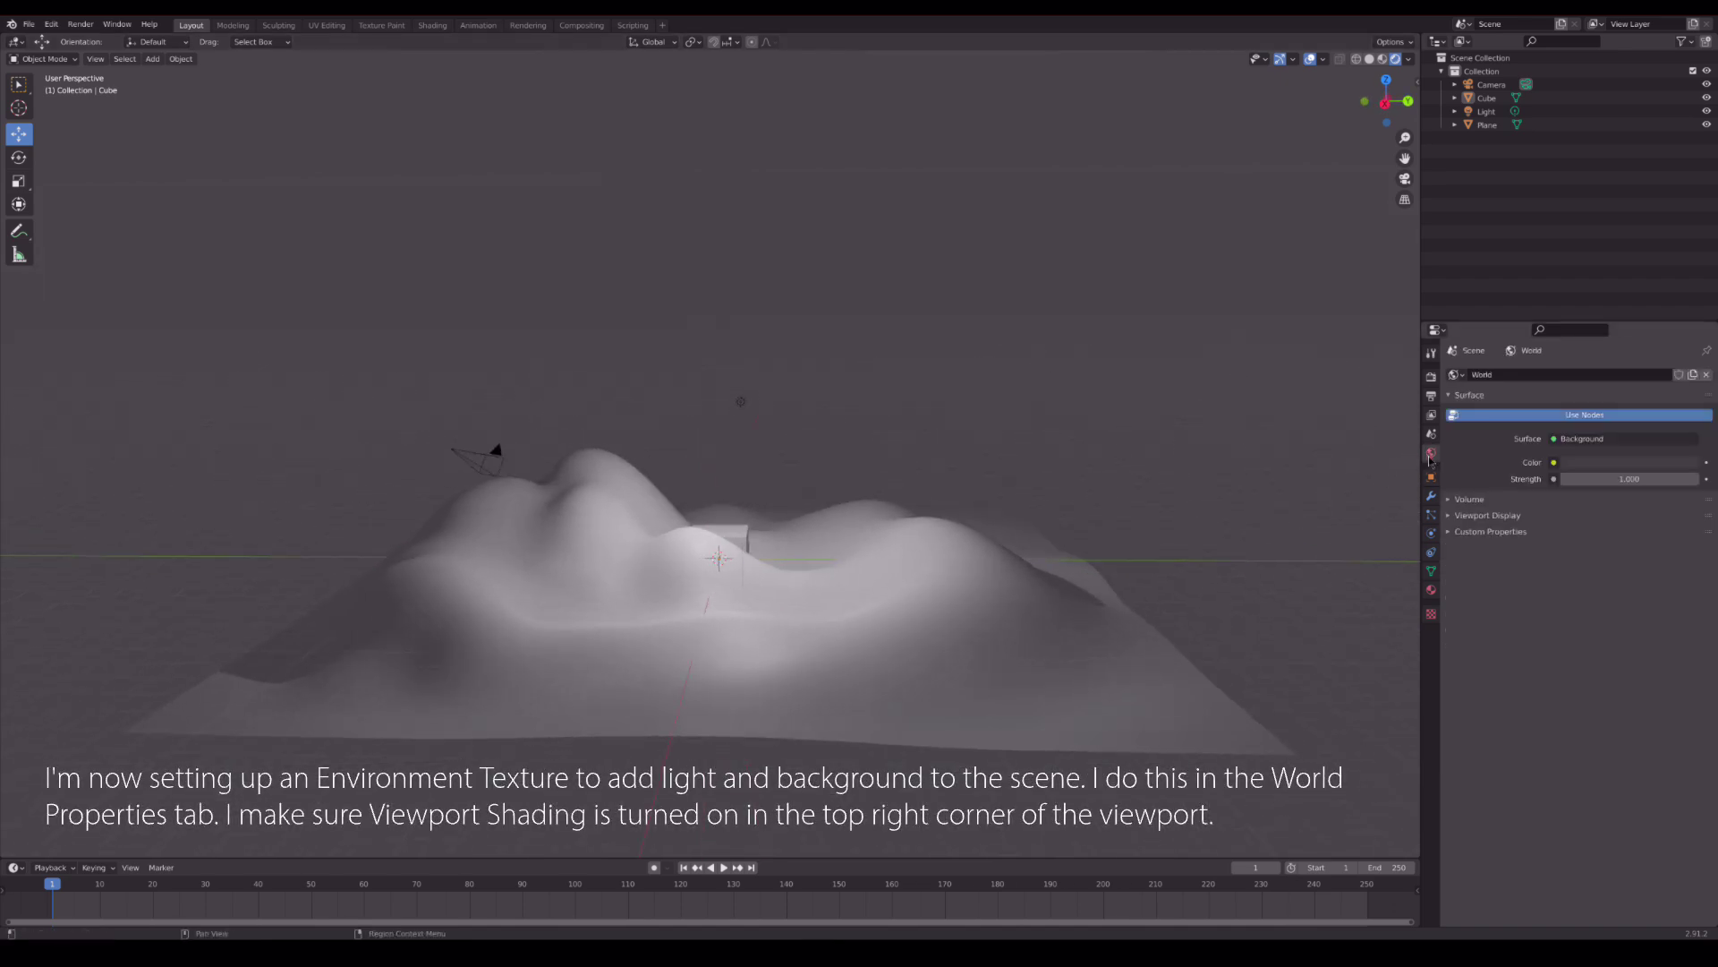
pyautogui.click(1555, 463)
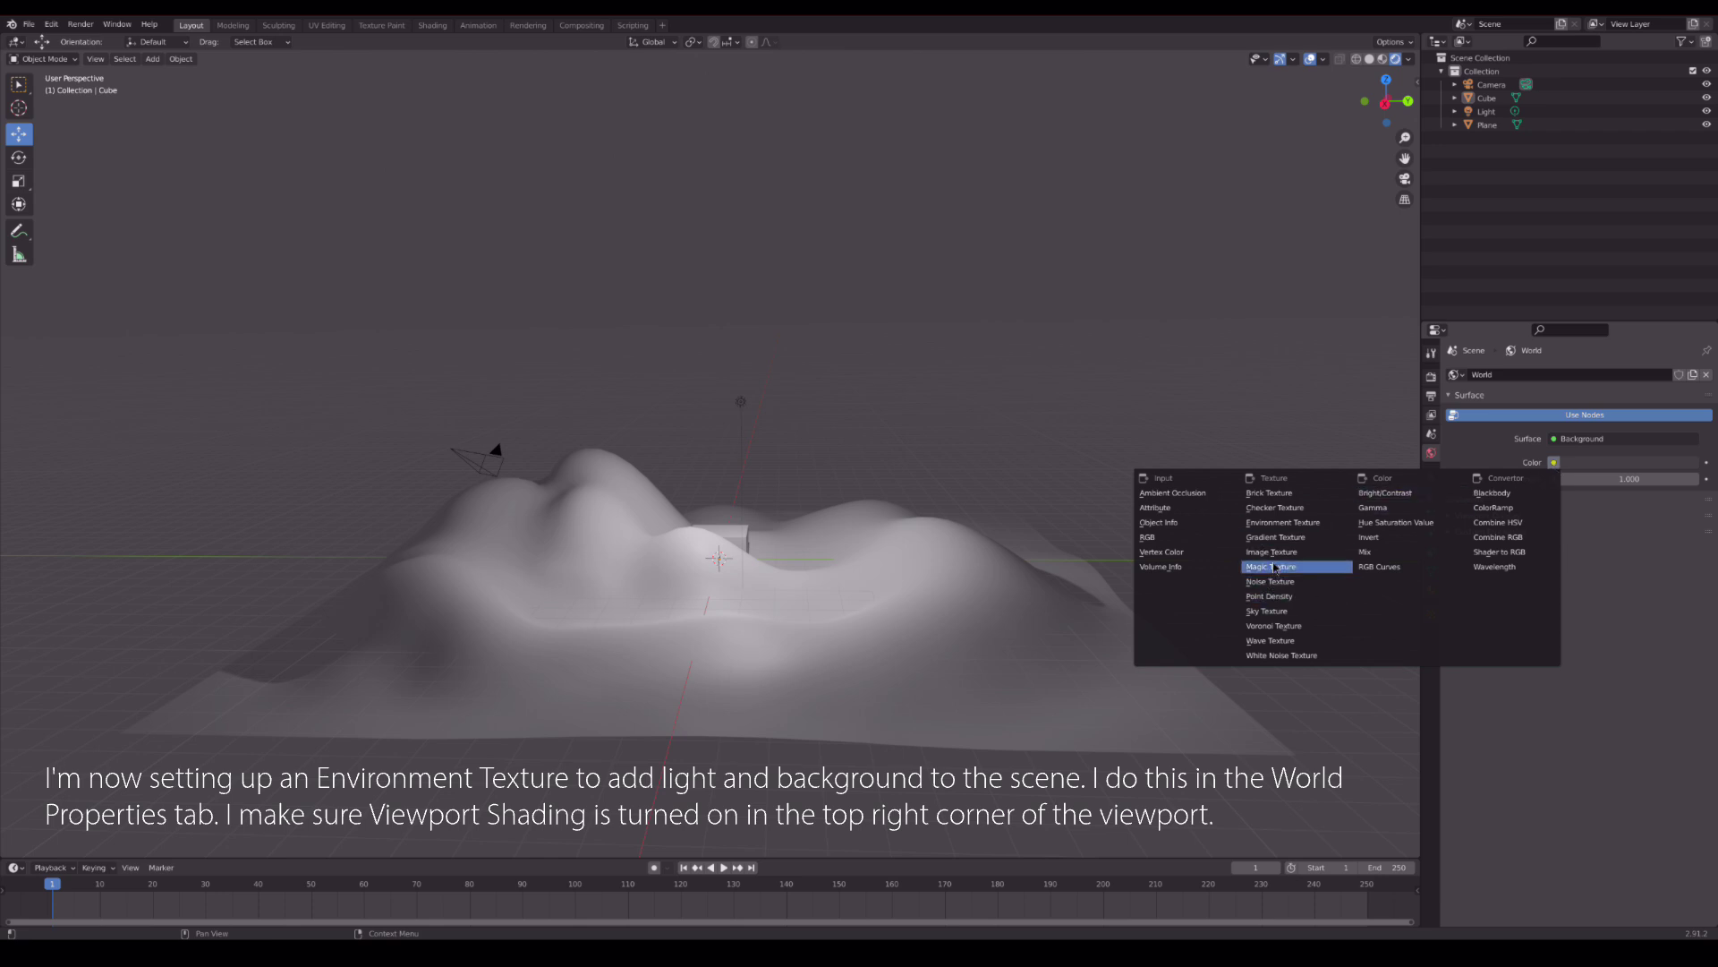
pyautogui.click(1286, 522)
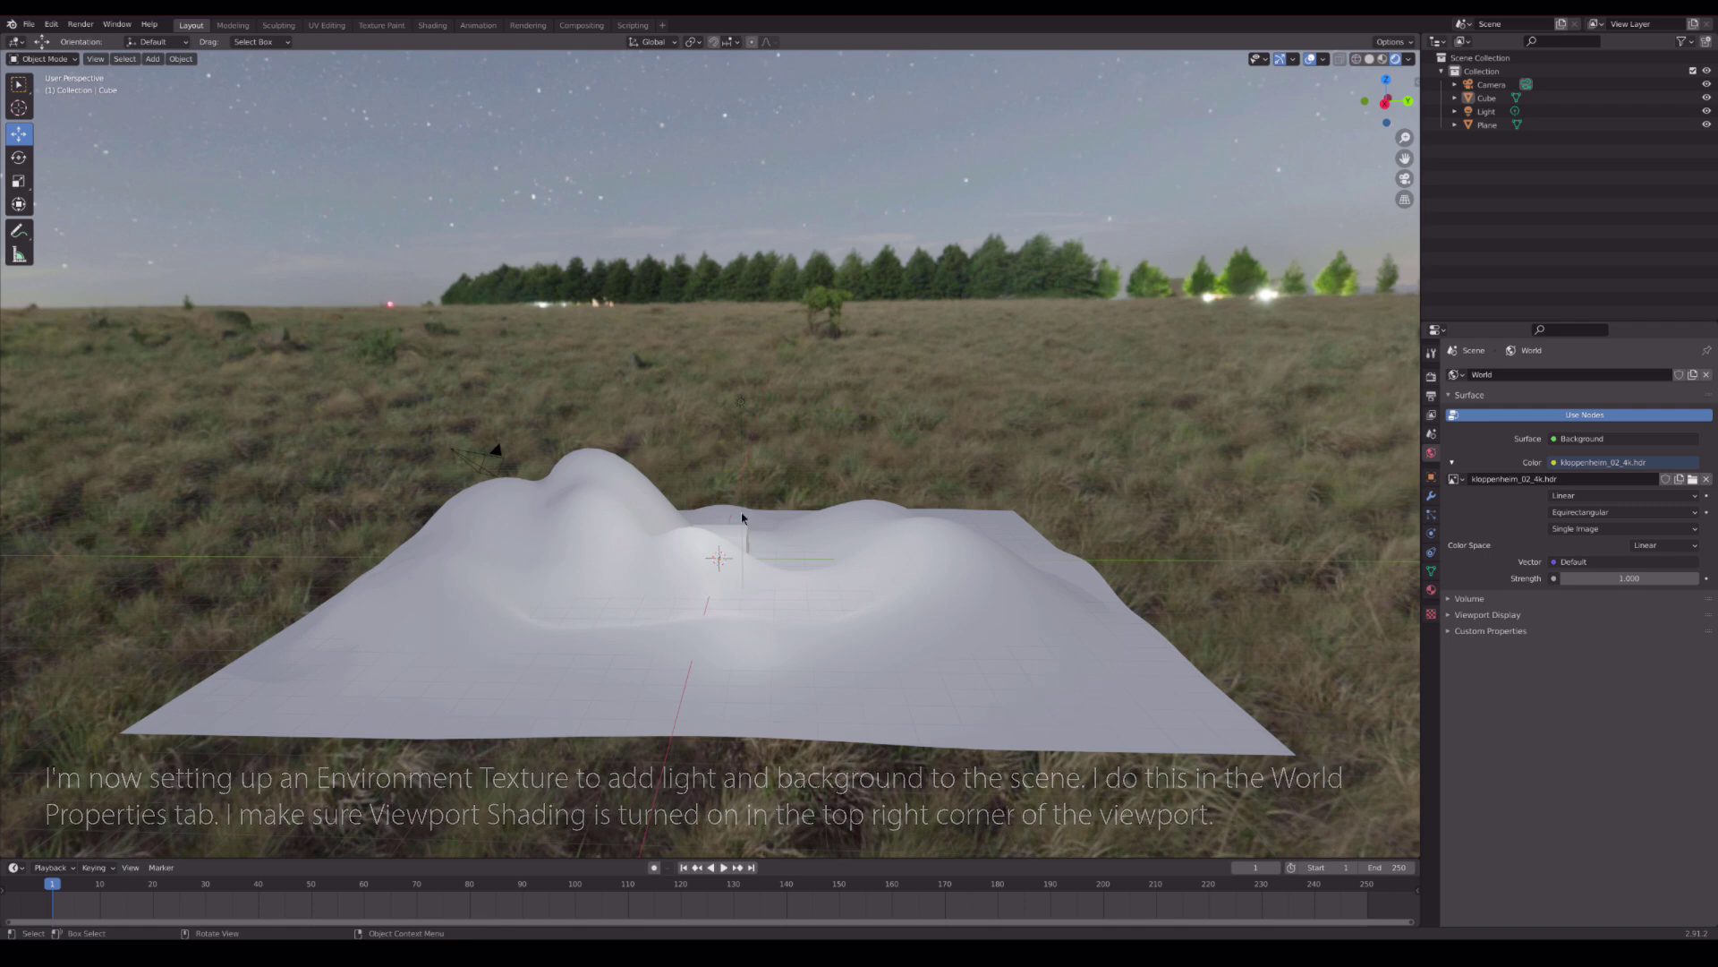
pyautogui.scroll(5, 770, 573)
pyautogui.scroll(-2, 732, 555)
pyautogui.moveTo(736, 664); pyautogui.dragTo(741, 677)
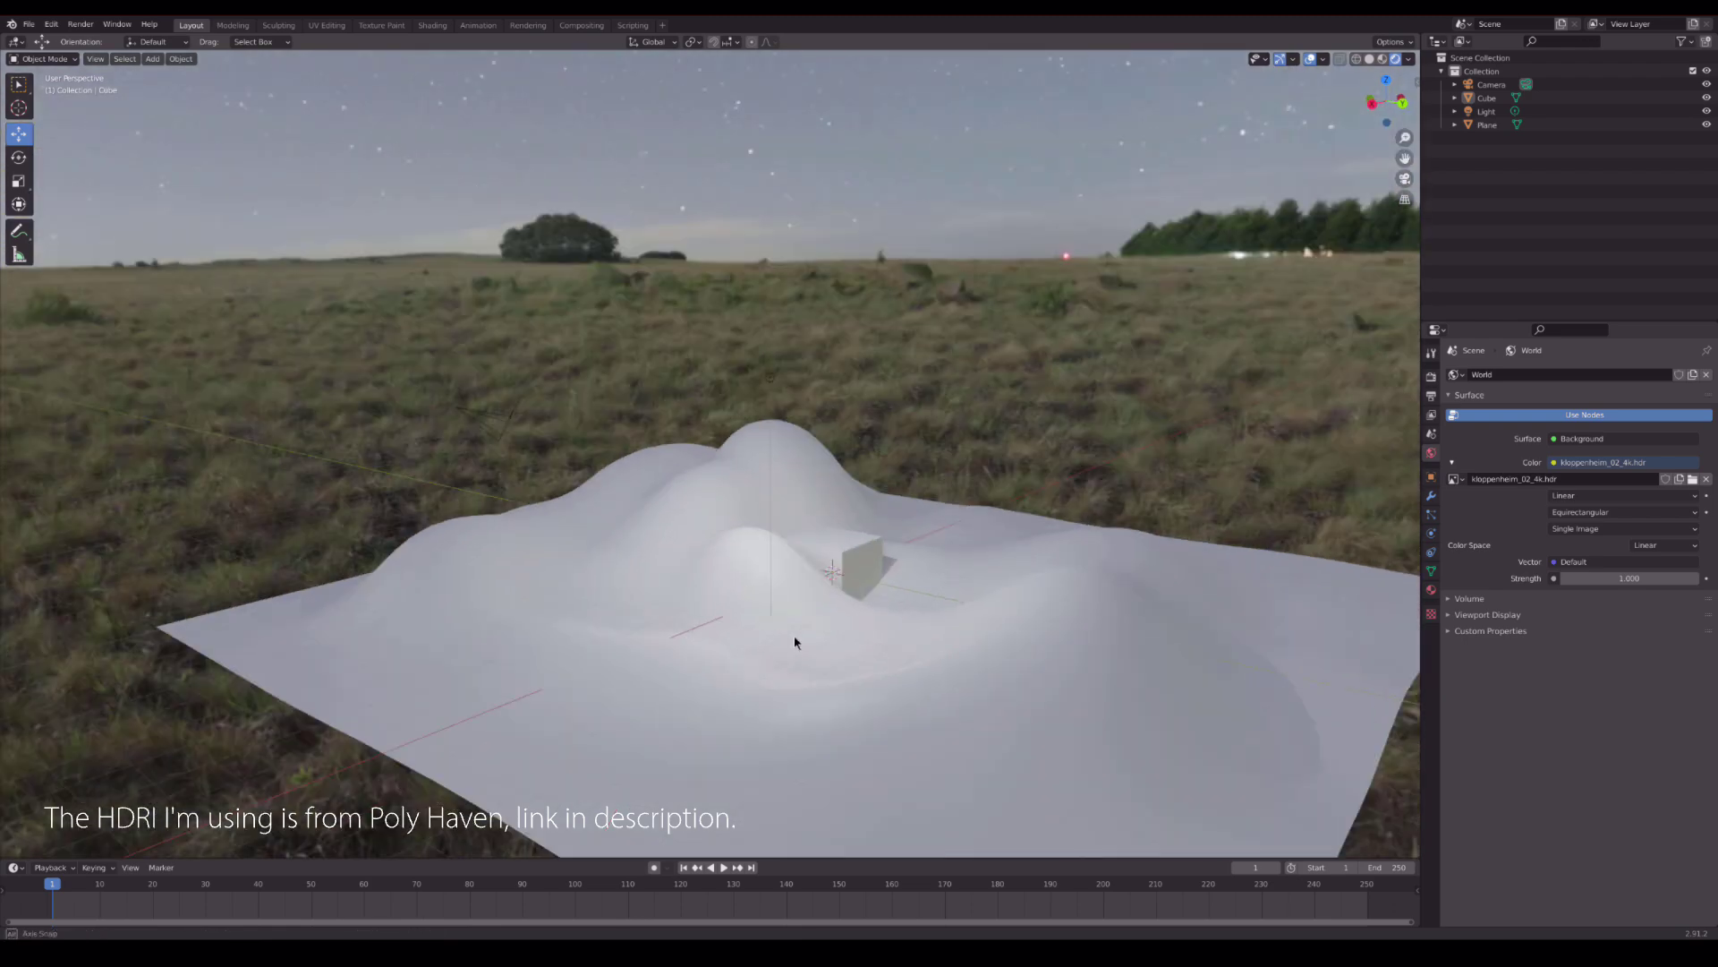
pyautogui.moveTo(892, 344); pyautogui.dragTo(817, 653)
pyautogui.click(810, 541)
# - Give the terrain plane a new dark olive-green material with zero specular
pyautogui.click(651, 478)
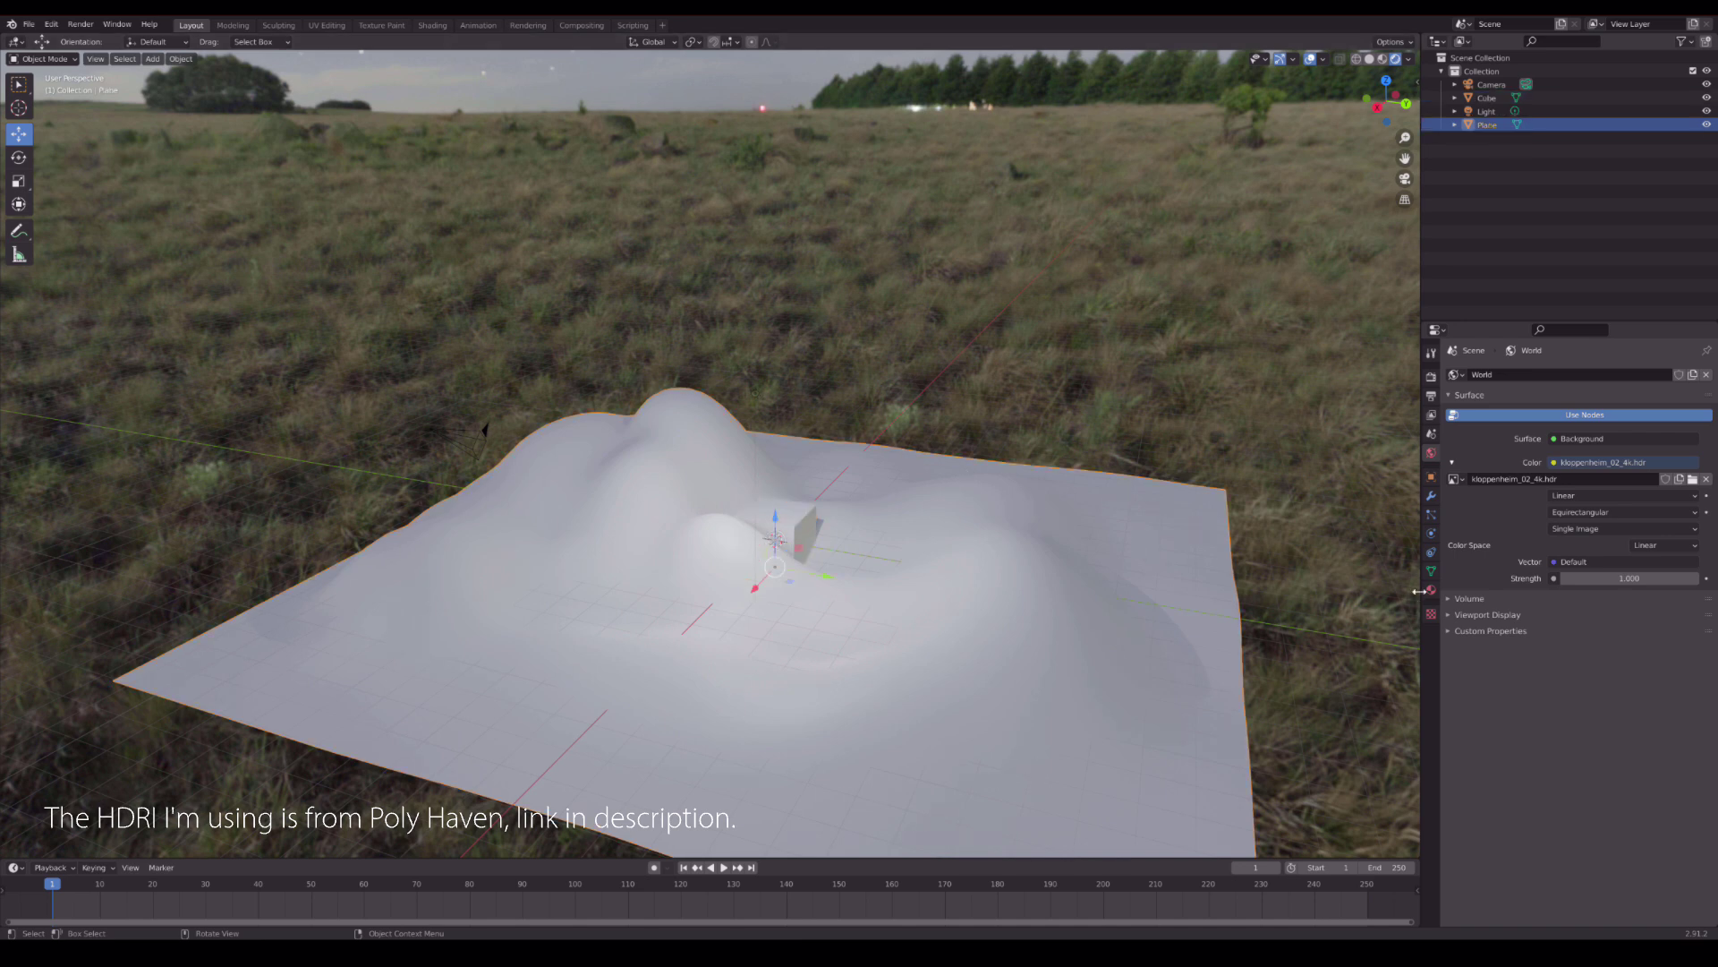
pyautogui.click(1431, 589)
pyautogui.click(1477, 439)
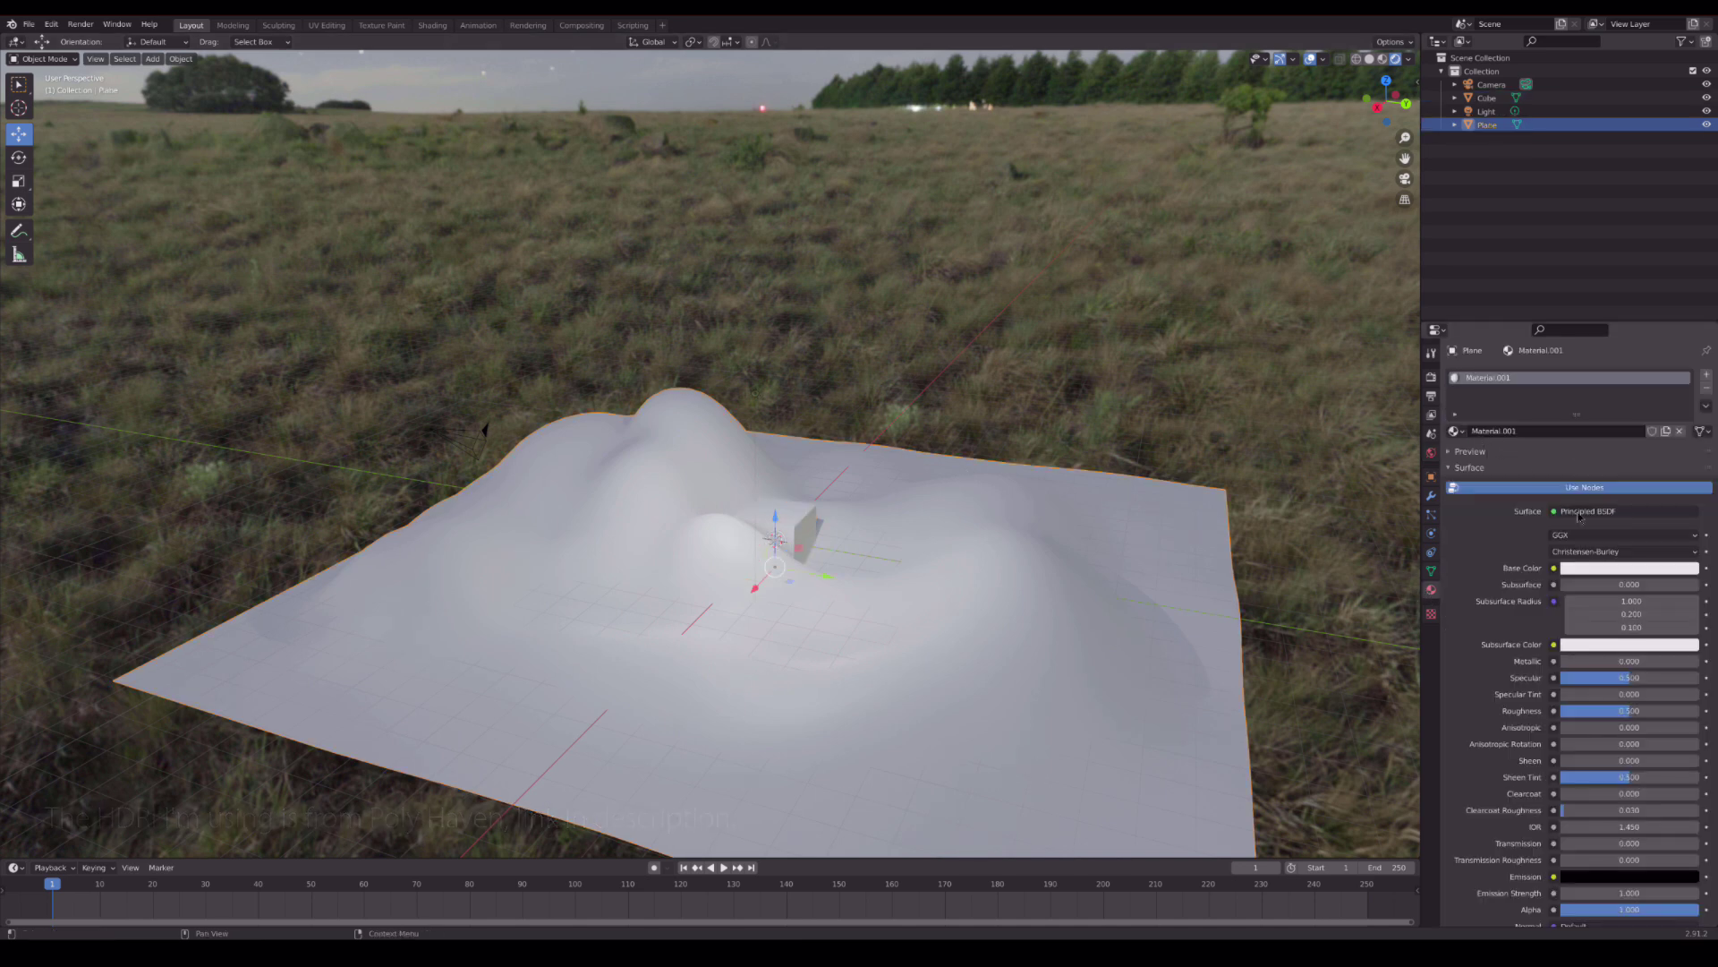
pyautogui.click(1619, 568)
pyautogui.click(1609, 417)
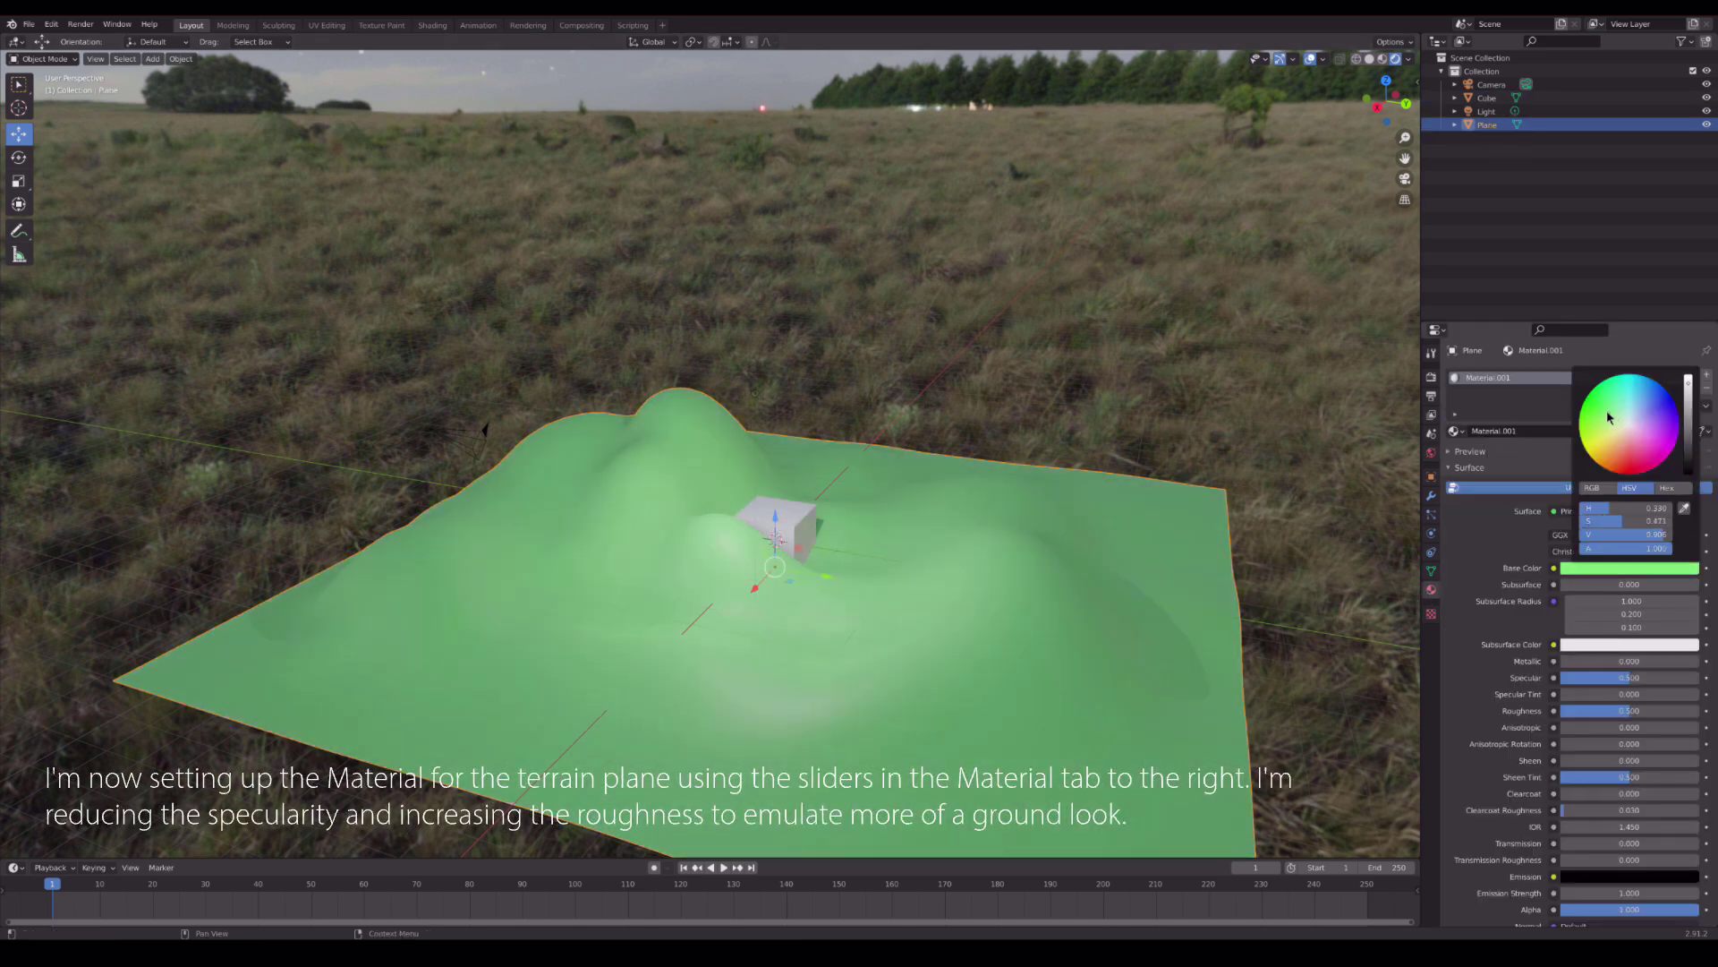
pyautogui.moveTo(1689, 436); pyautogui.dragTo(1618, 431)
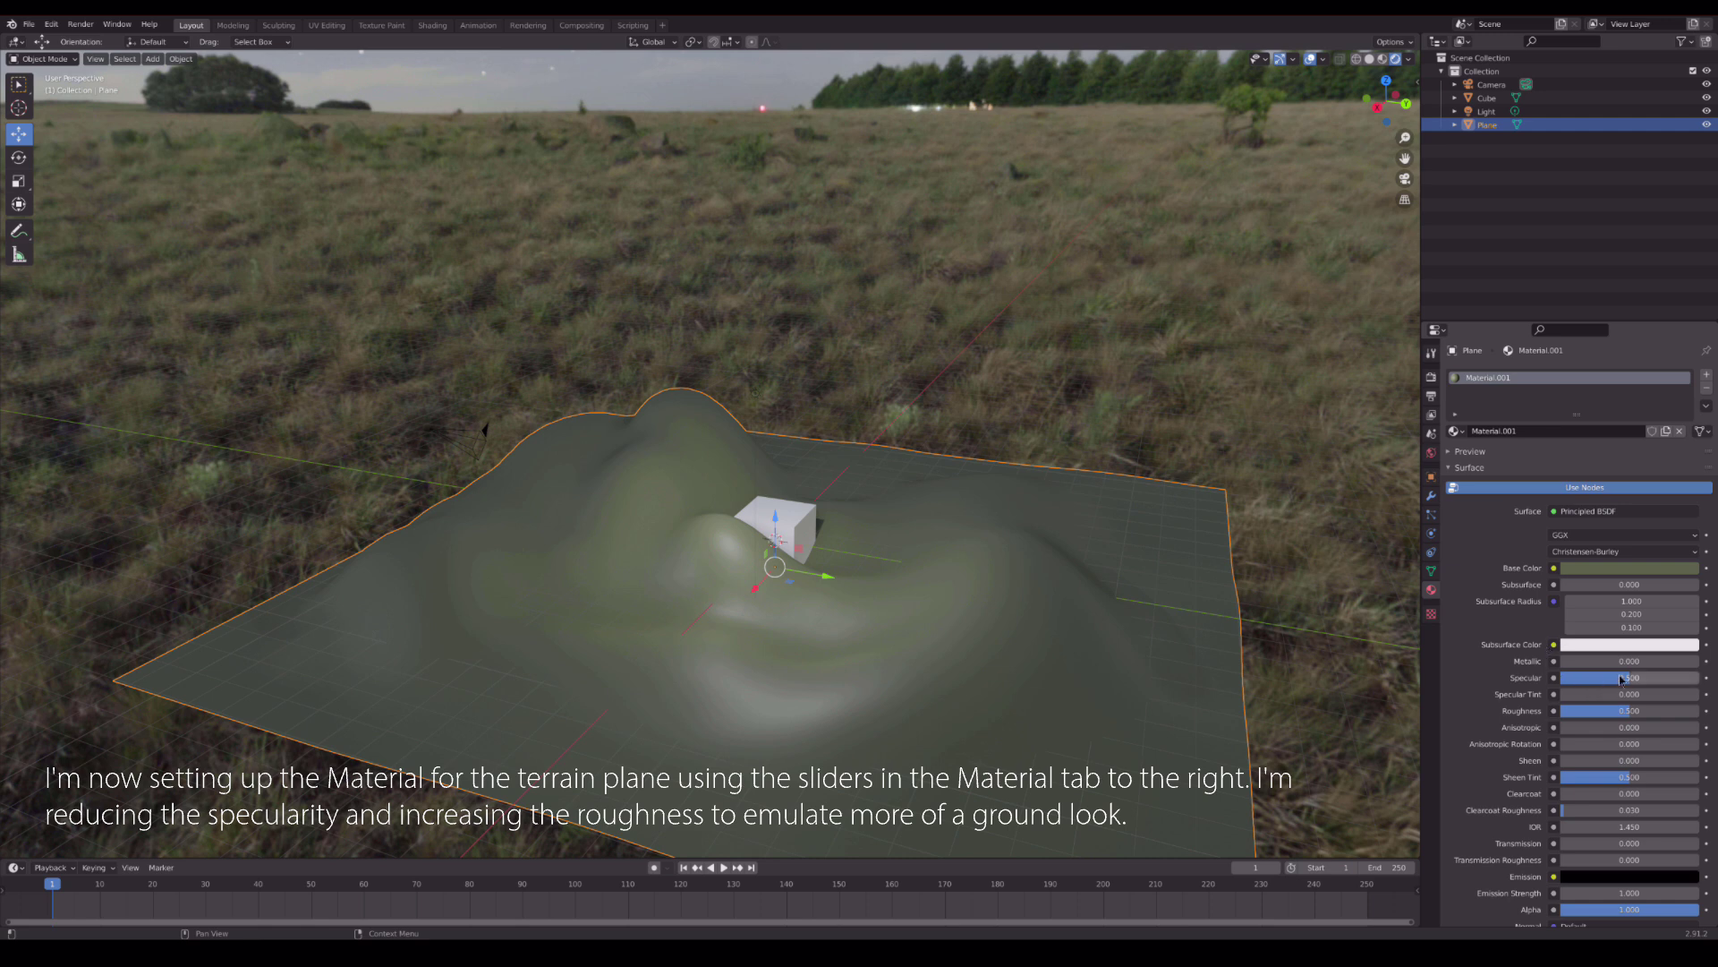
pyautogui.moveTo(1592, 679)
pyautogui.mouseDown()
pyautogui.moveTo(1548, 677)
pyautogui.moveTo(1701, 709)
pyautogui.moveTo(1684, 710)
pyautogui.mouseUp()
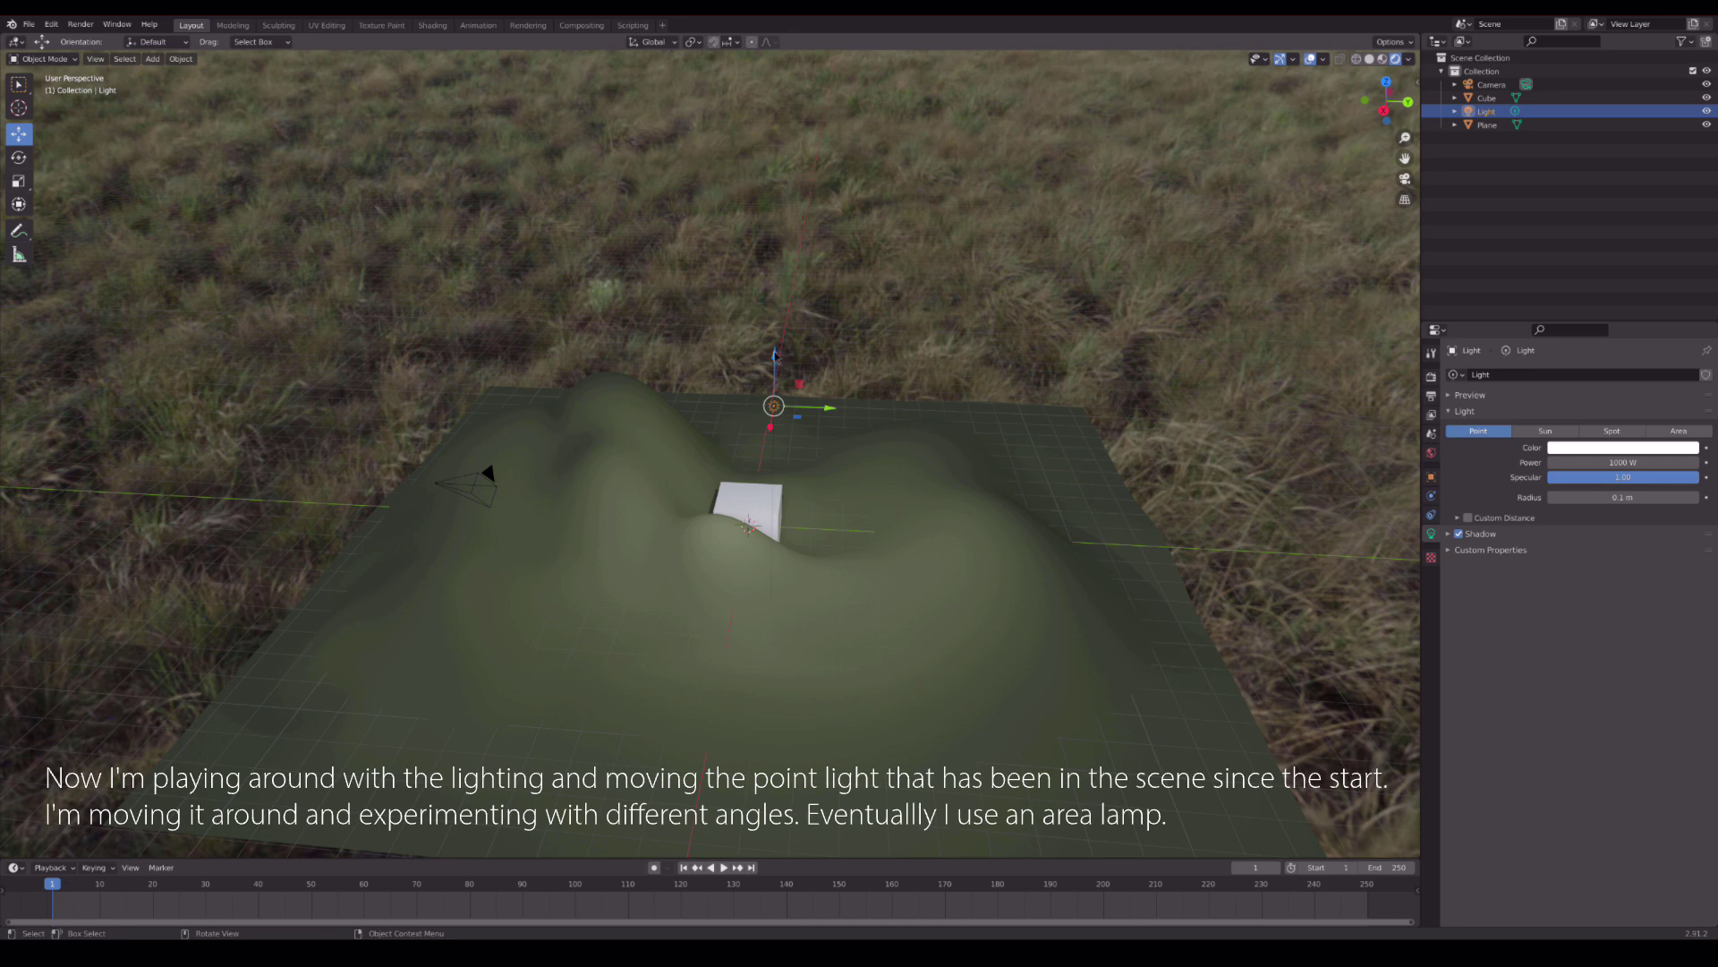
# - Raise the light, convert it to a 1000 W Area lamp, and aim it at the terrain
pyautogui.moveTo(775, 355); pyautogui.dragTo(789, 54)
pyautogui.moveTo(796, 132); pyautogui.dragTo(796, 135)
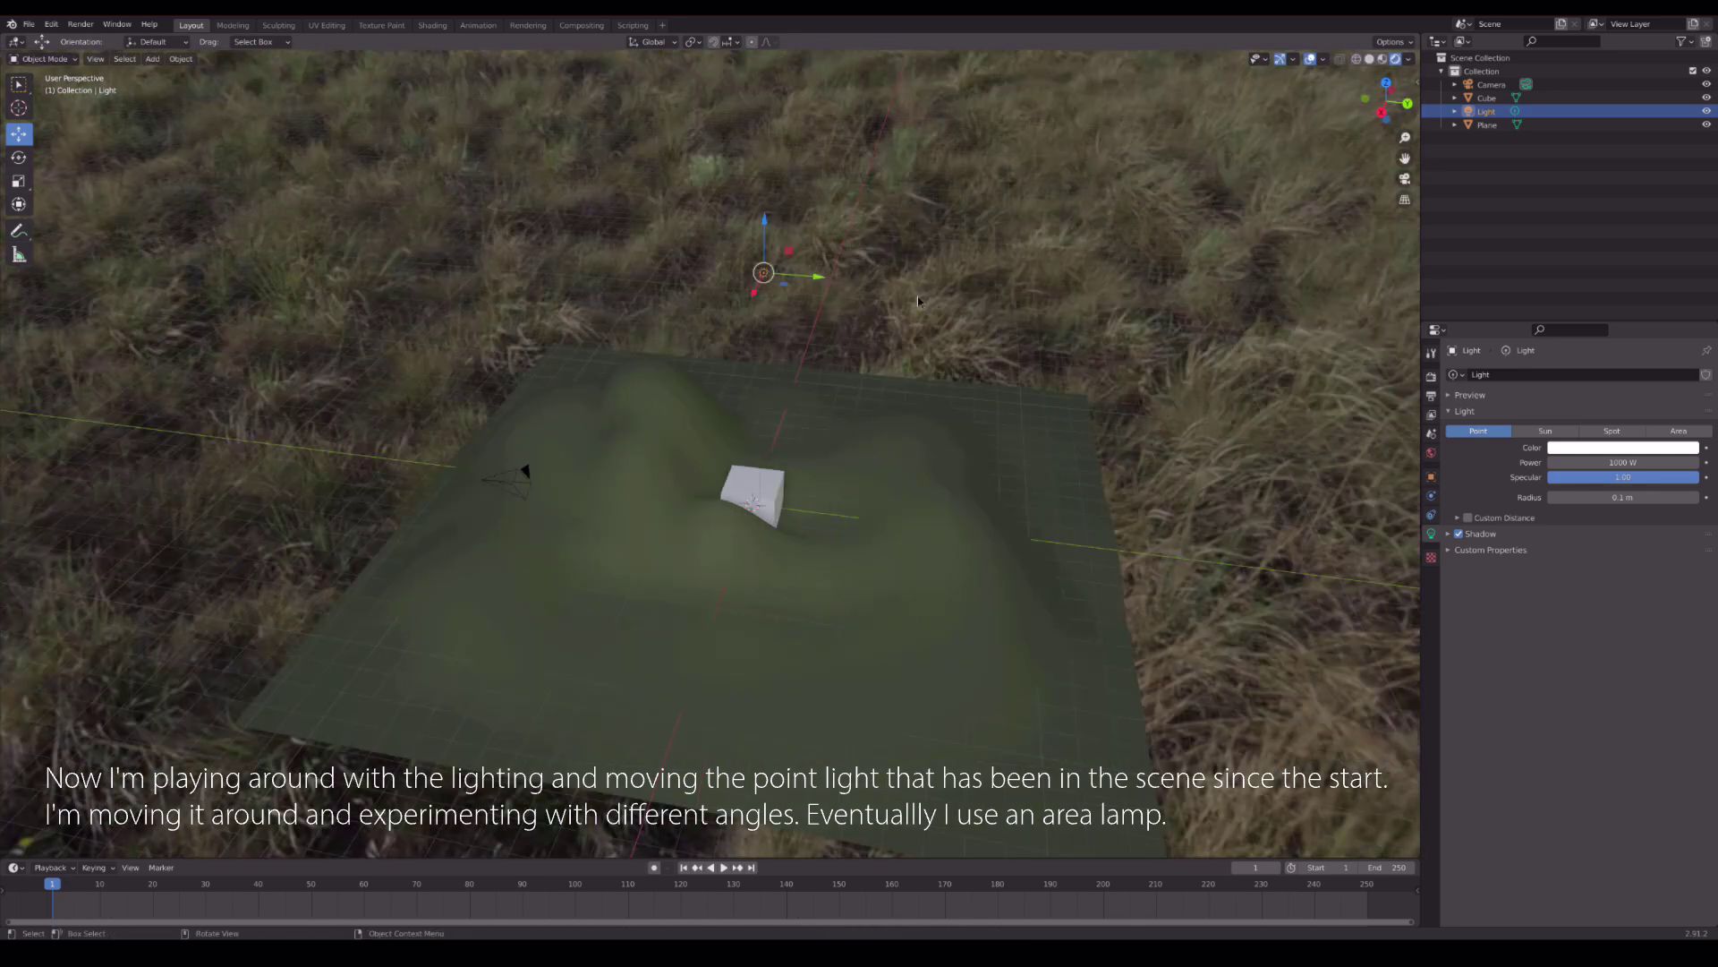
pyautogui.click(1546, 432)
pyautogui.click(1612, 432)
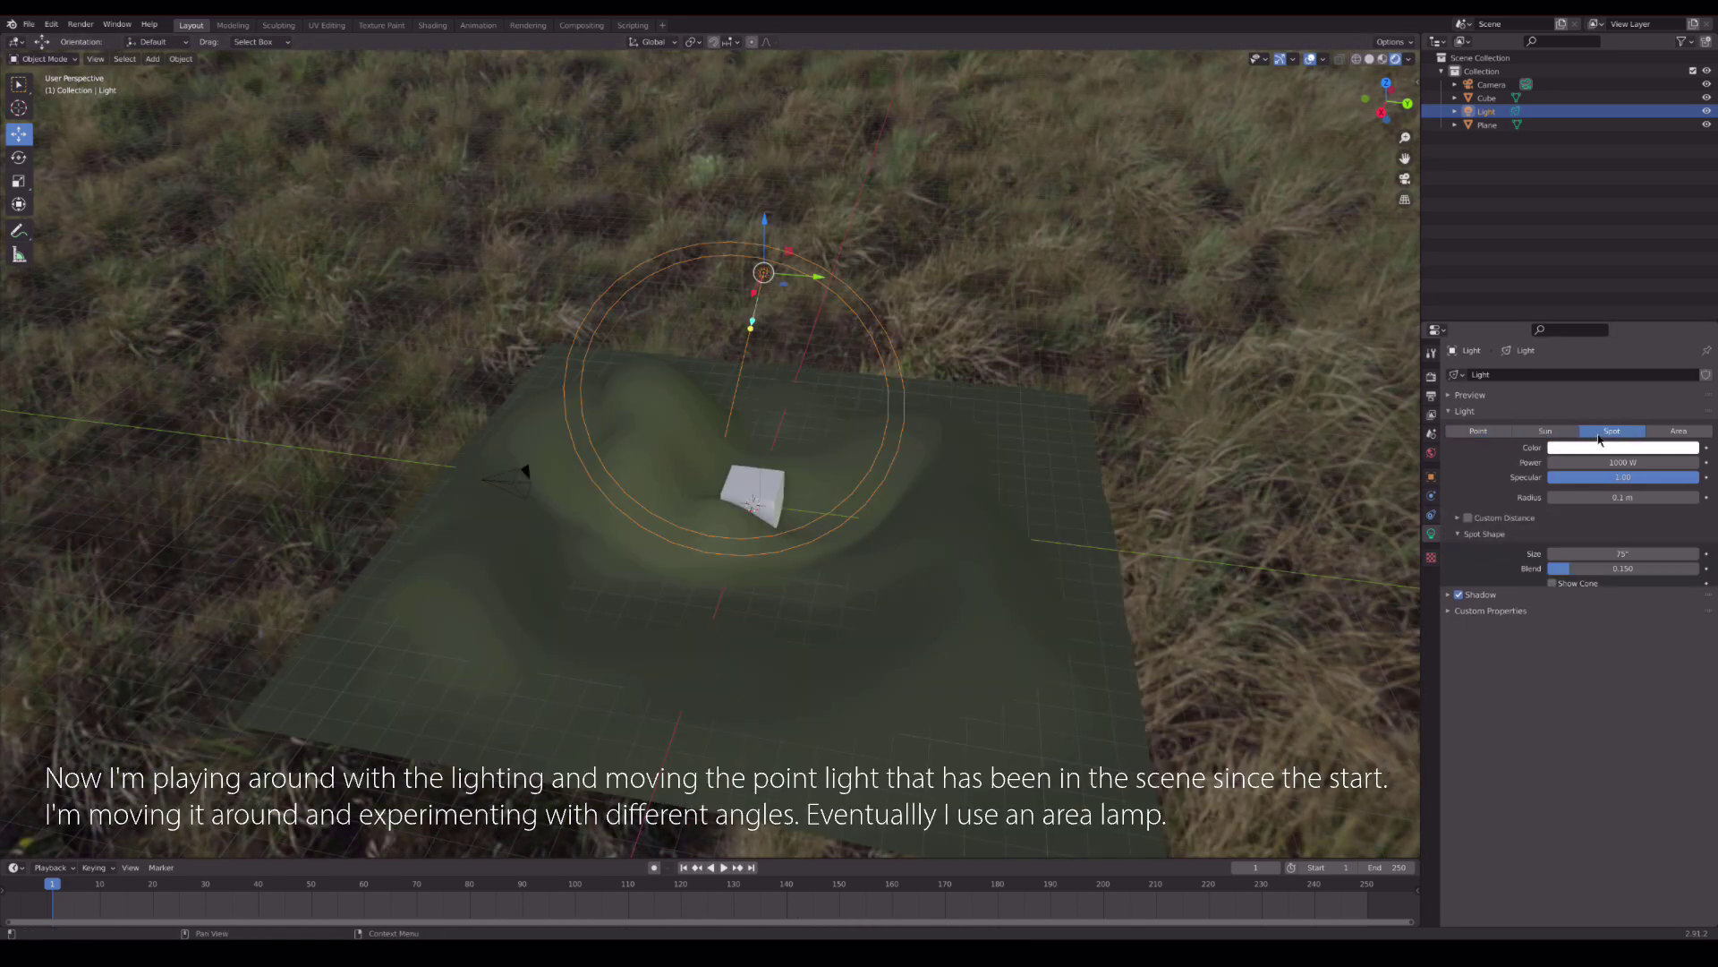
pyautogui.click(1652, 434)
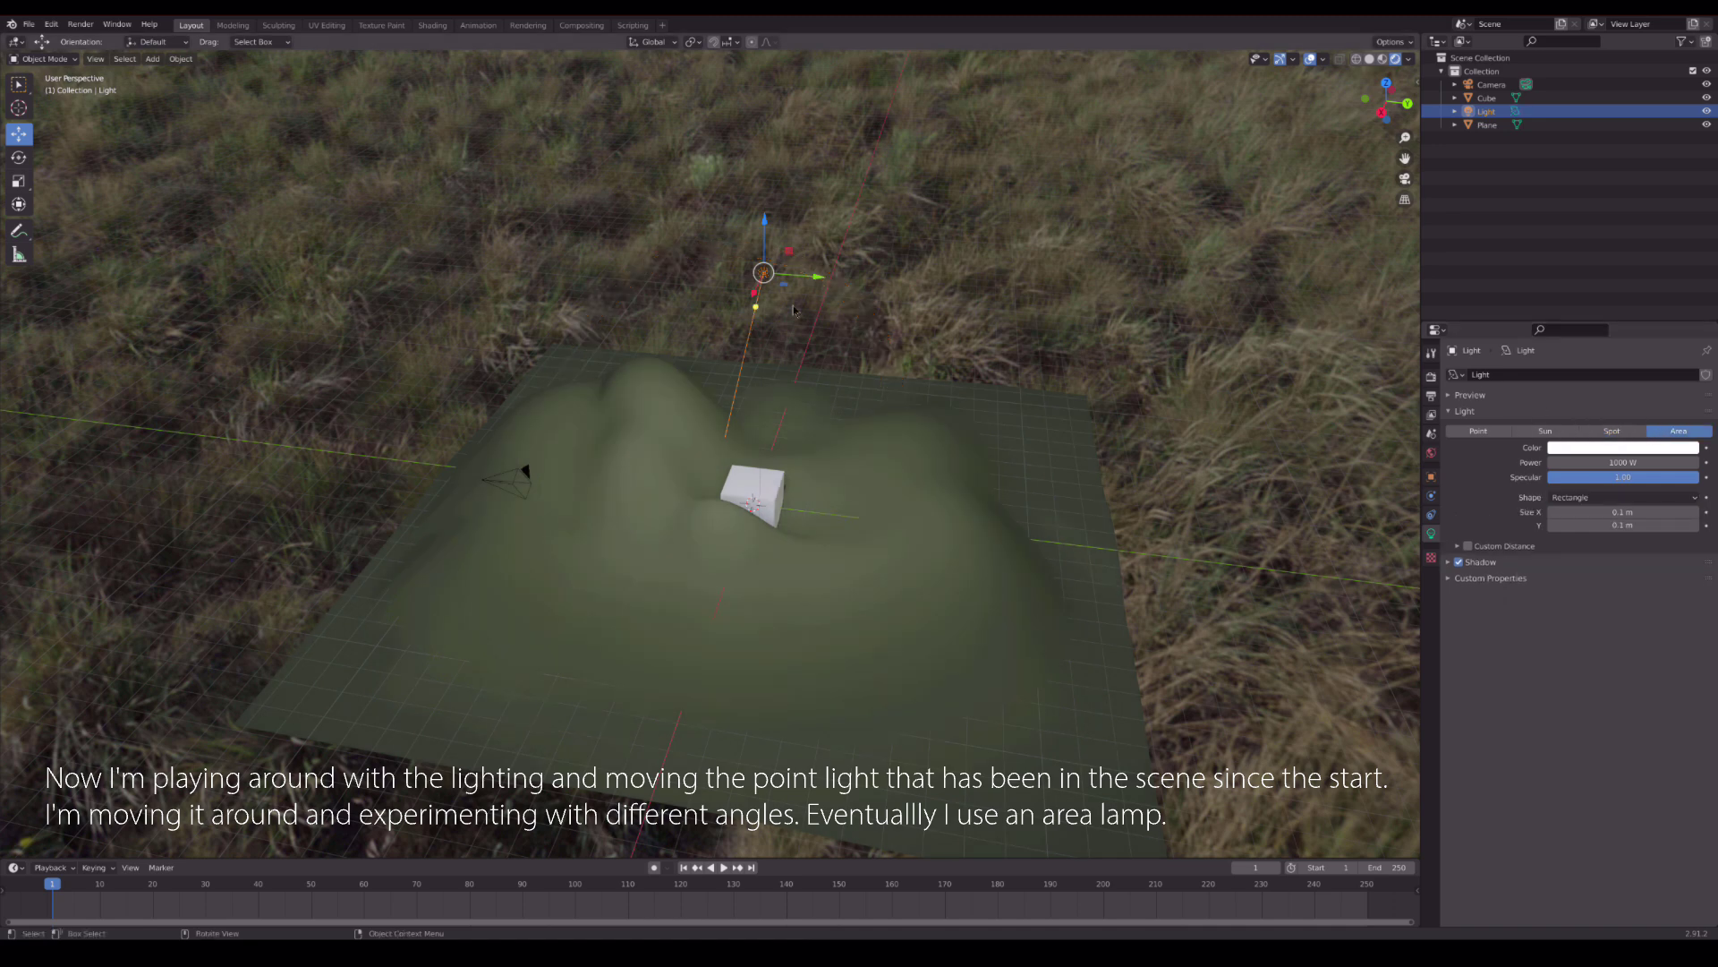
pyautogui.moveTo(754, 309); pyautogui.dragTo(977, 407)
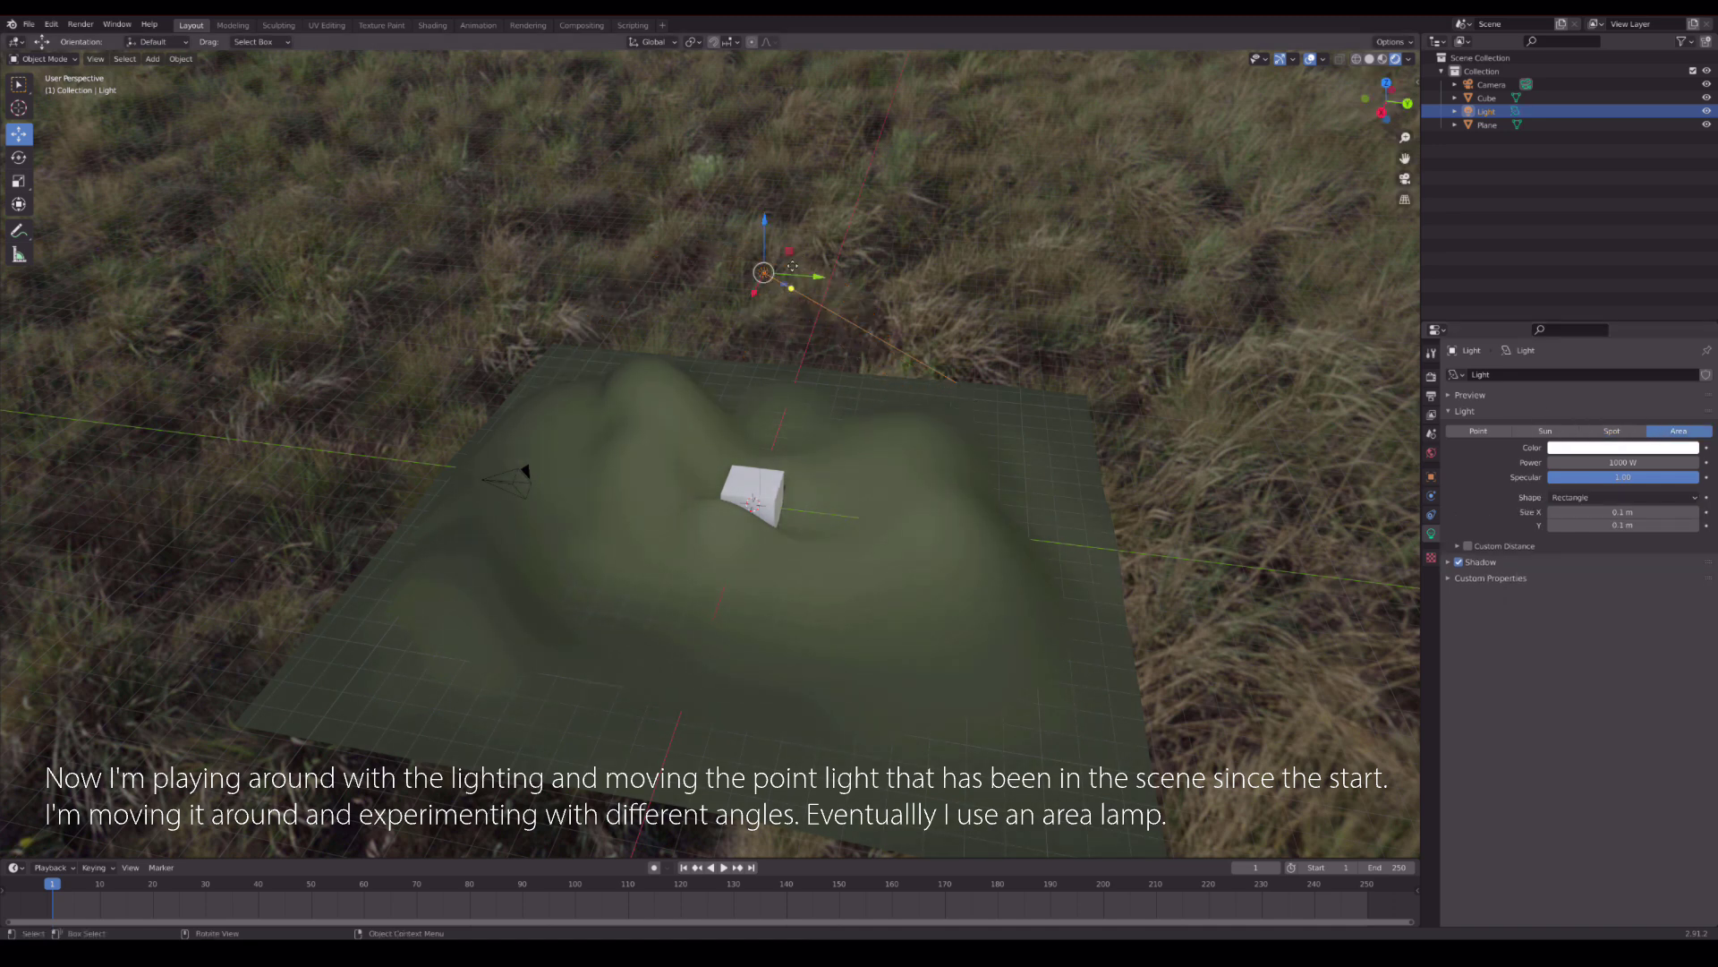
pyautogui.moveTo(797, 273)
pyautogui.mouseDown()
pyautogui.moveTo(506, 251)
pyautogui.moveTo(827, 723)
pyautogui.moveTo(897, 512)
pyautogui.mouseUp()
pyautogui.click(896, 512)
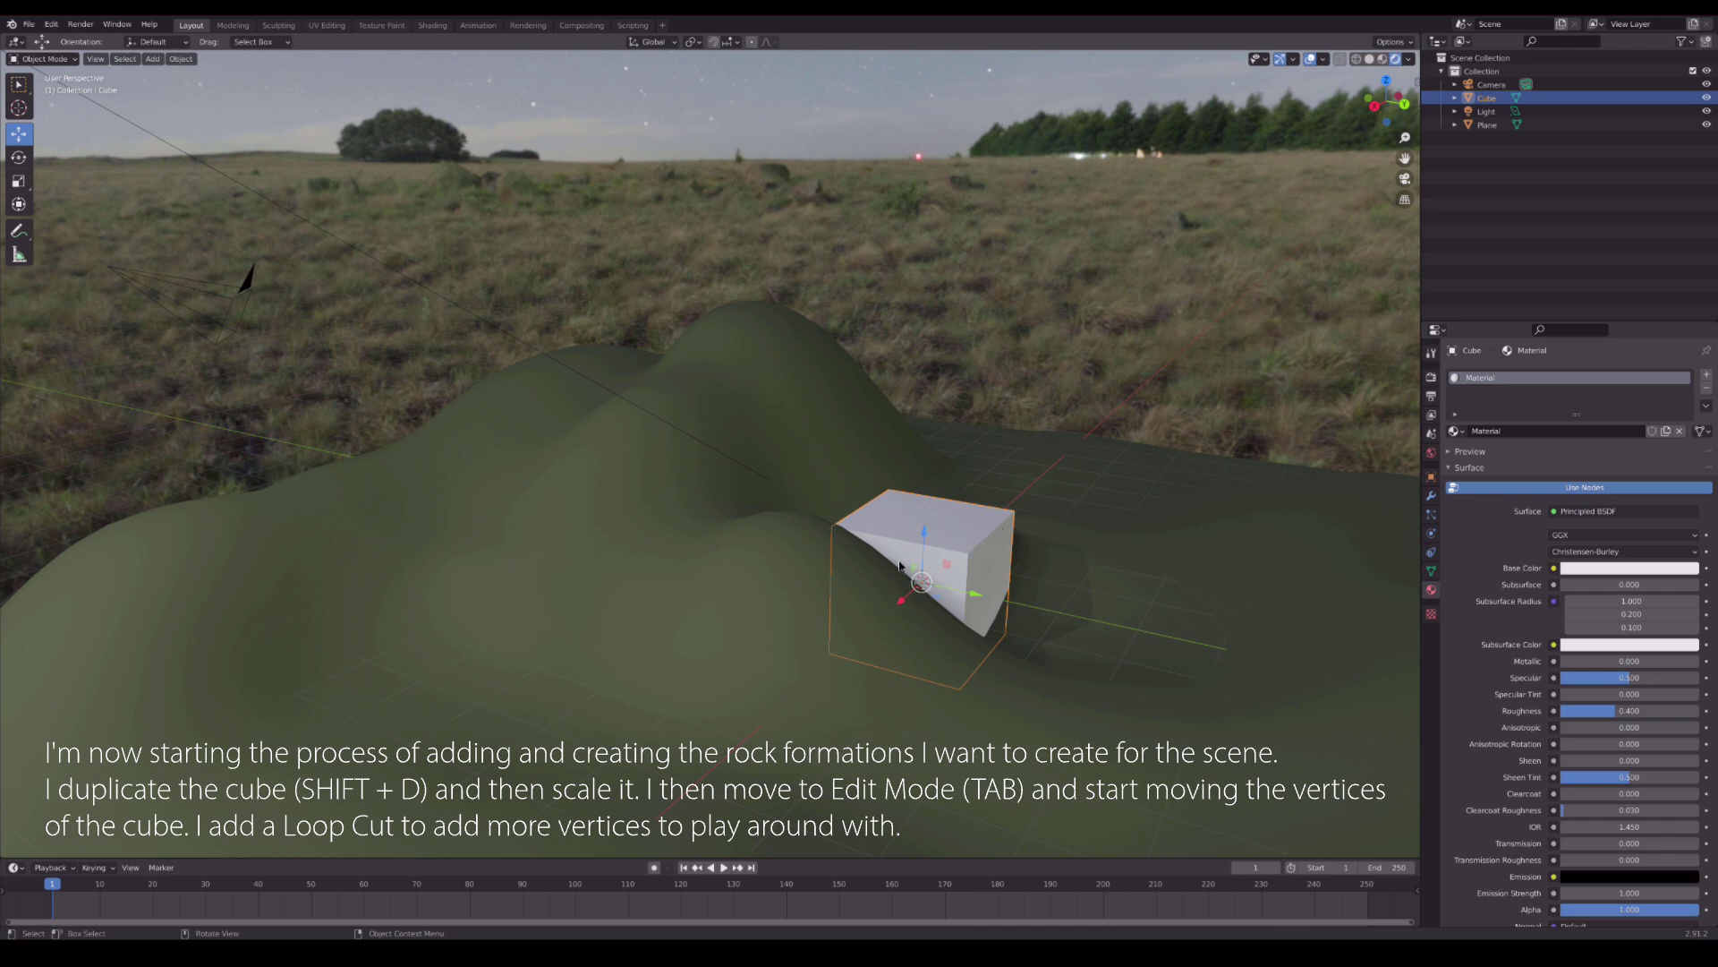
# - Lift the cube out of the ground and duplicate it into a wider overlapping slab along X
pyautogui.moveTo(930, 529)
pyautogui.mouseDown()
pyautogui.moveTo(972, 476)
pyautogui.moveTo(801, 420)
pyautogui.mouseUp()
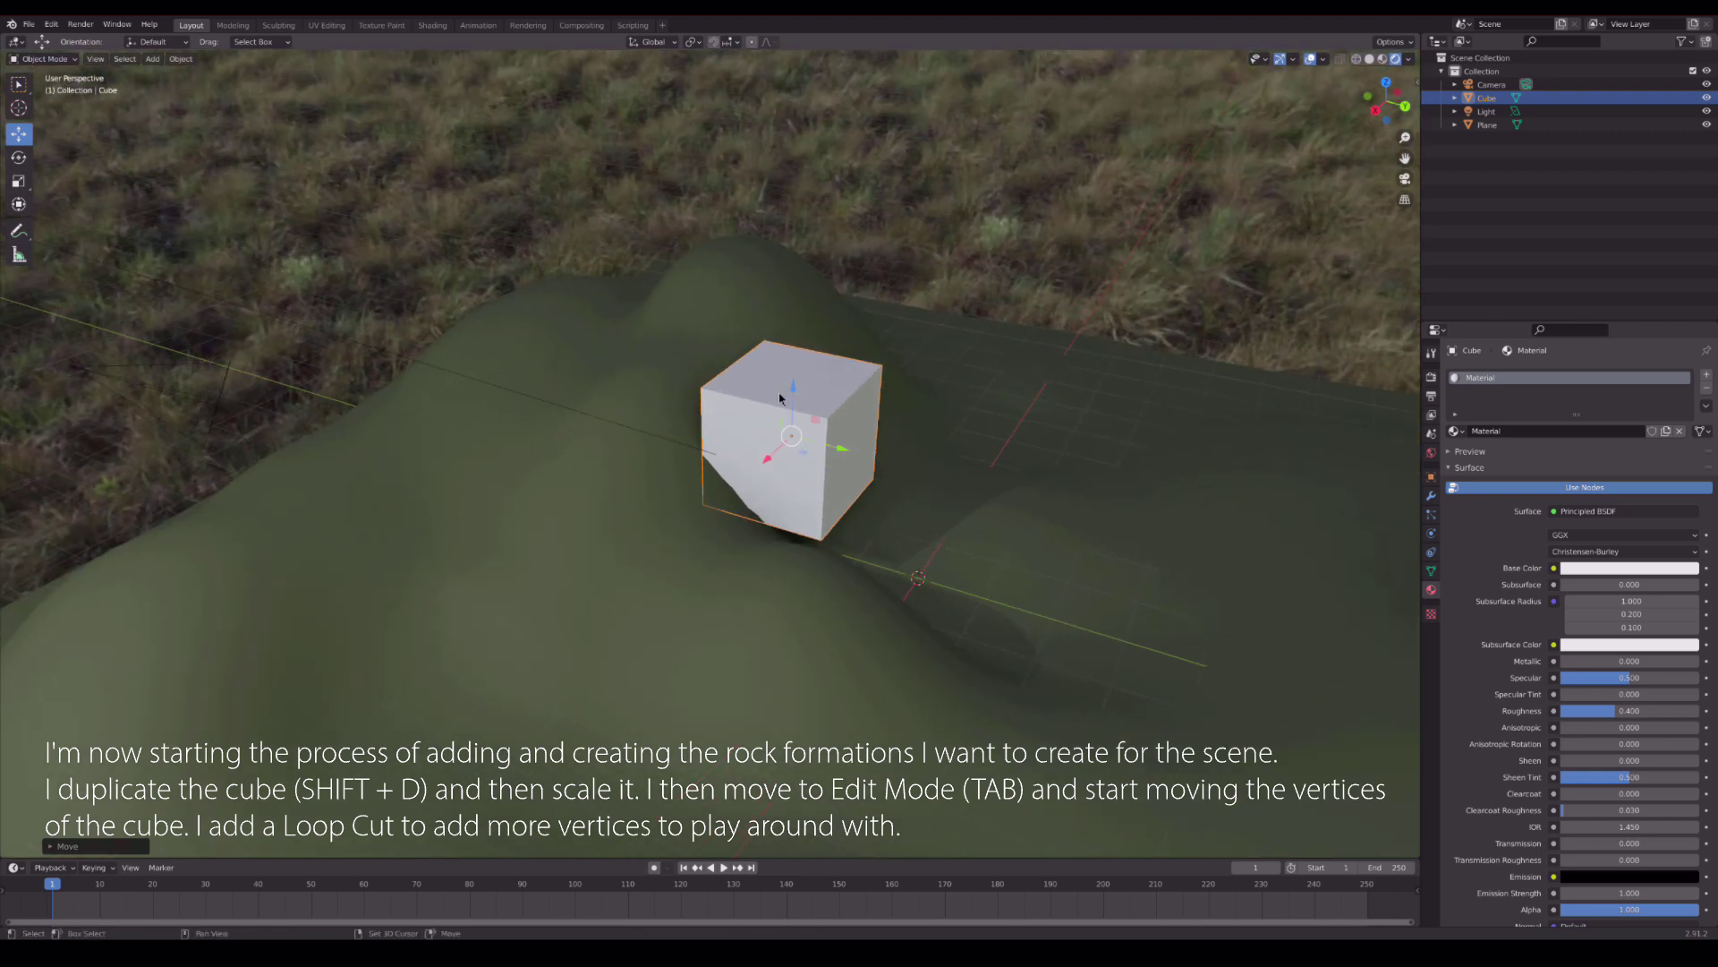
pyautogui.hotkey('shift', 'd')
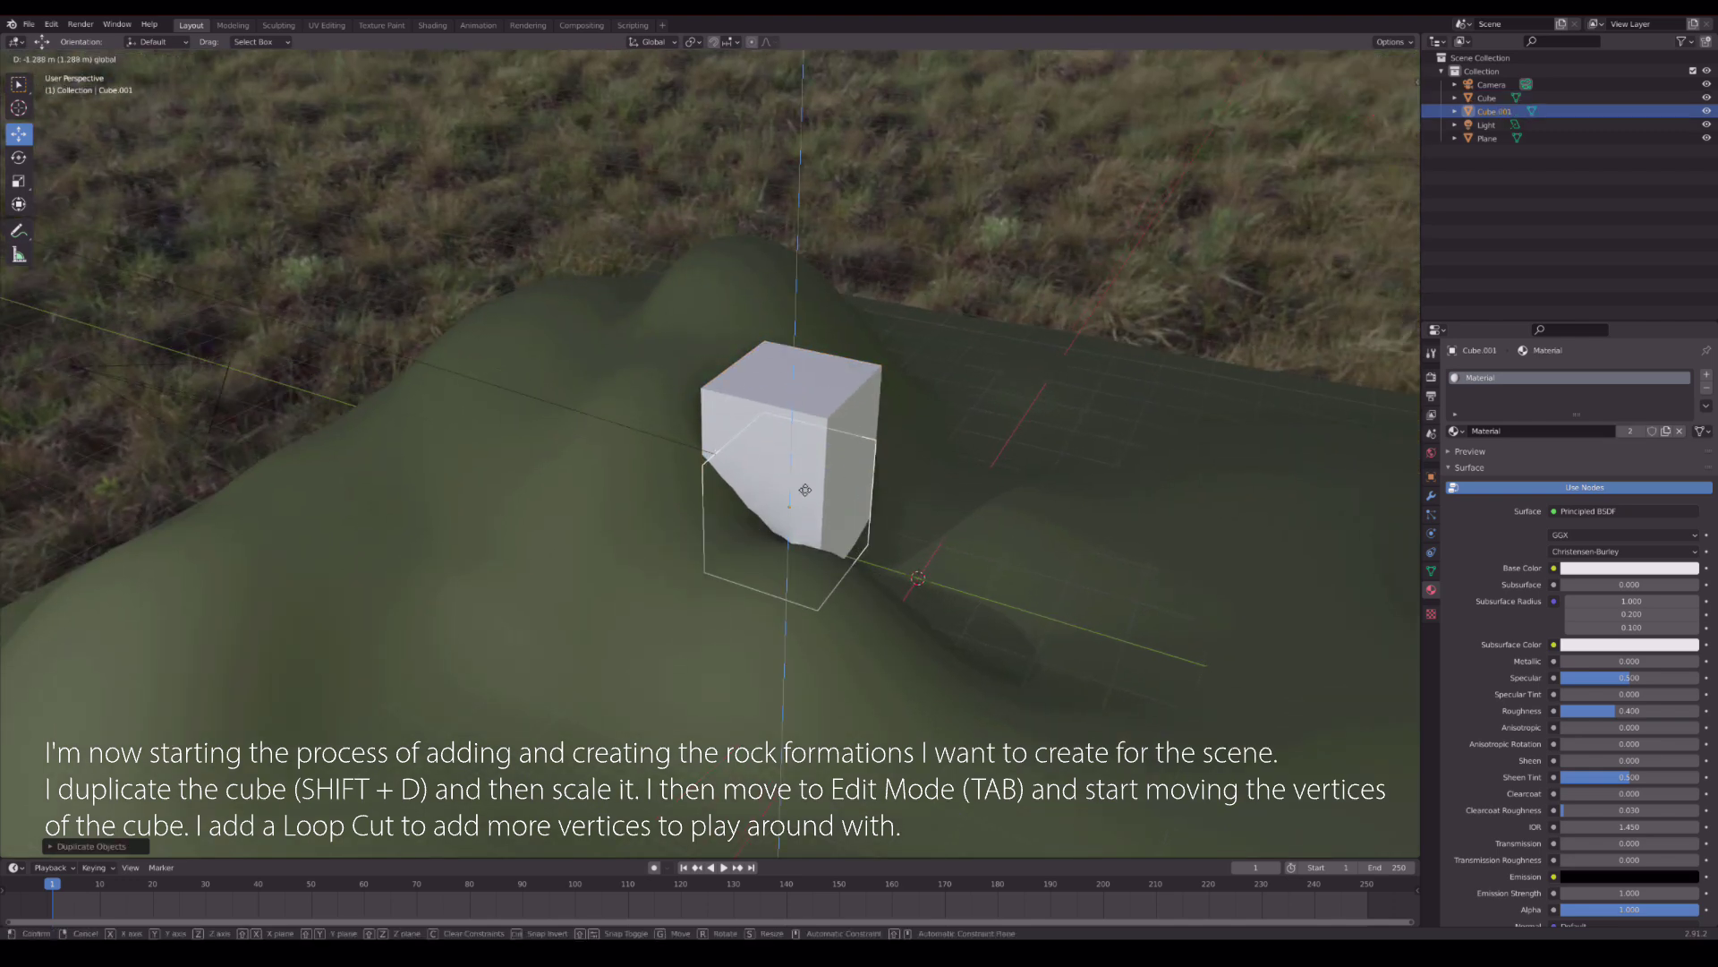
pyautogui.moveTo(836, 510); pyautogui.dragTo(869, 590)
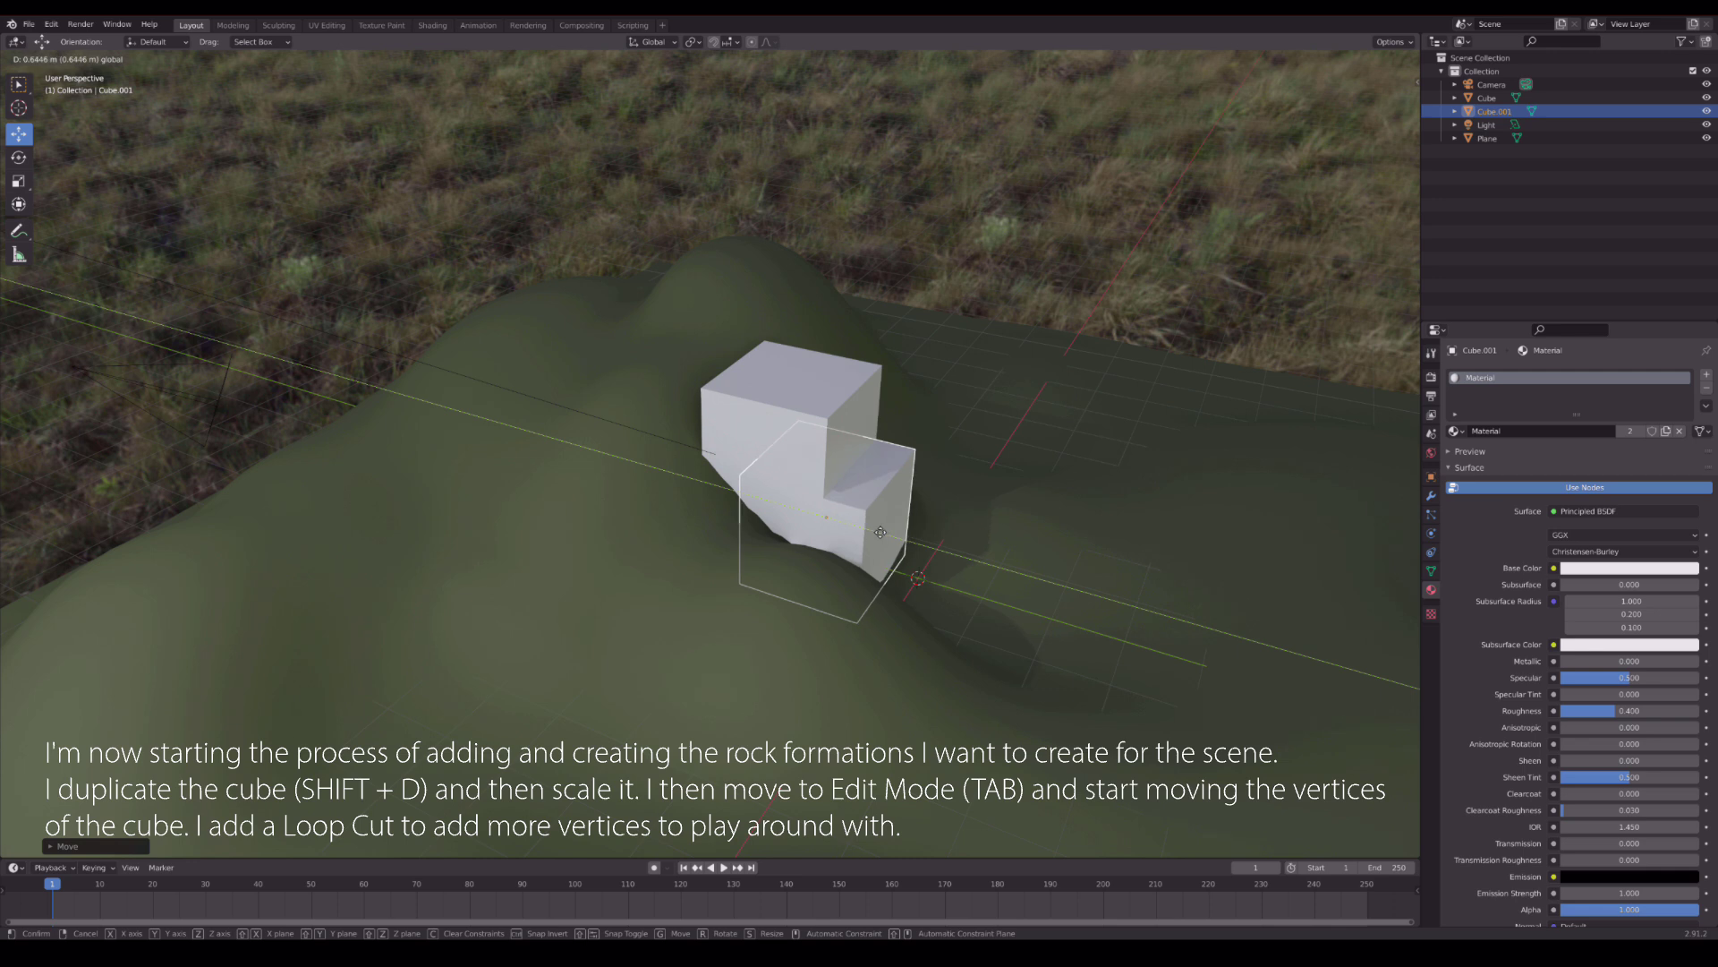
pyautogui.click(24, 188)
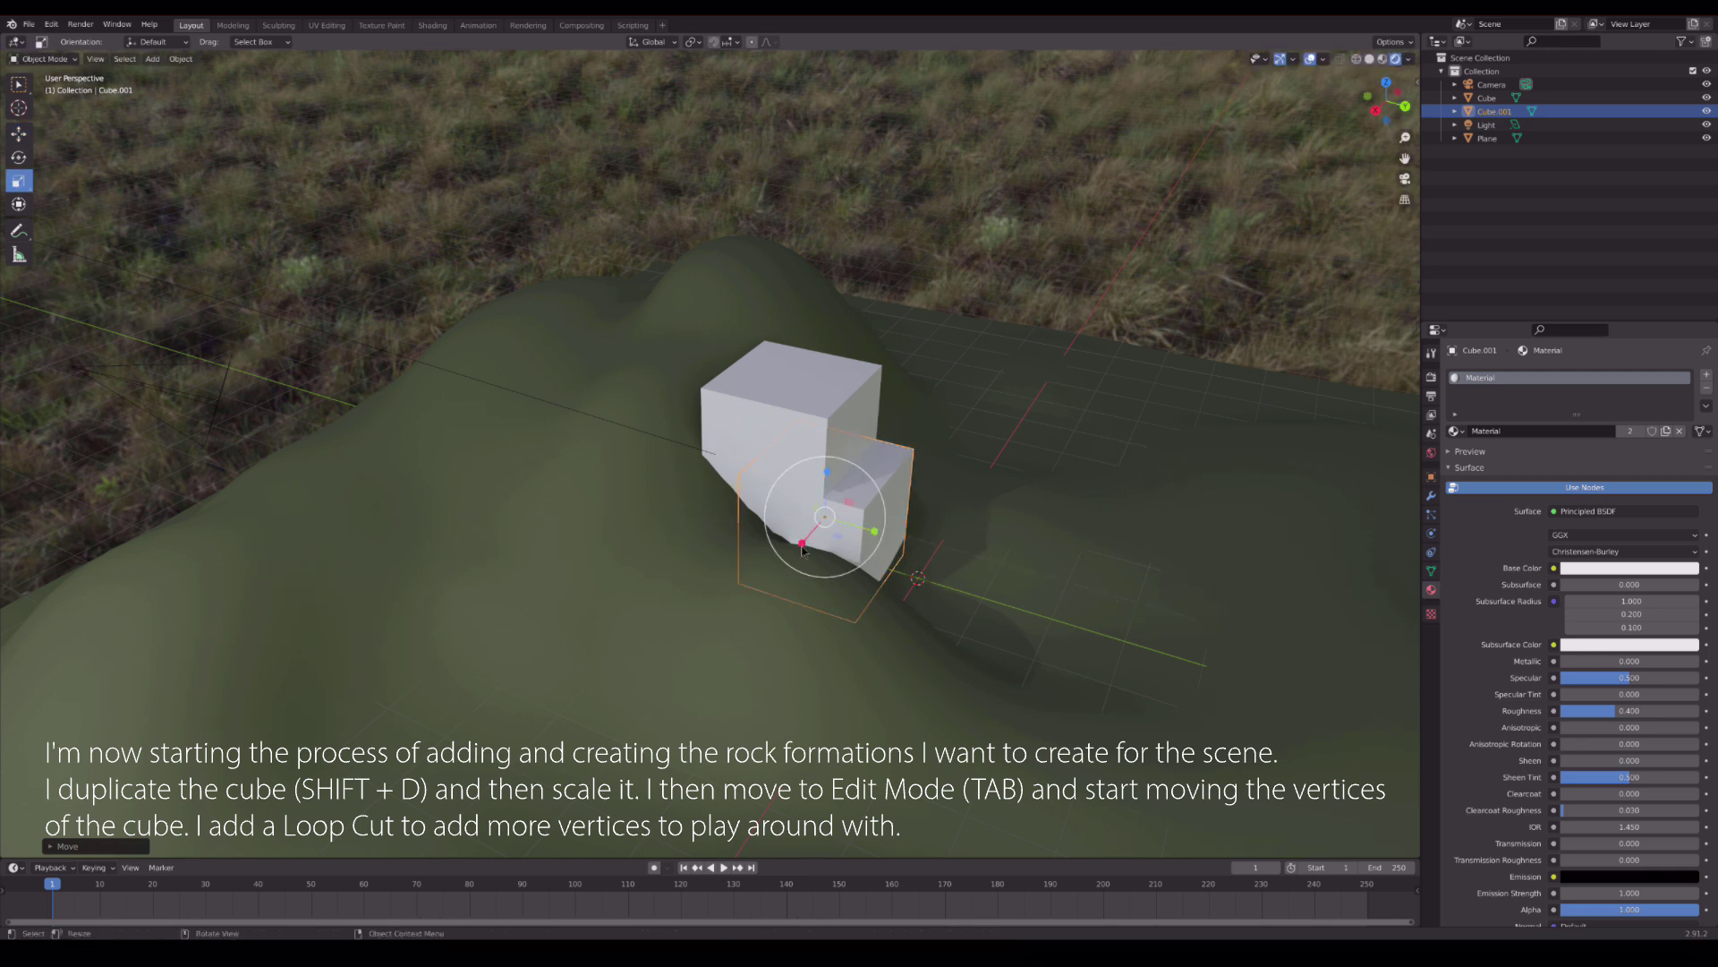
pyautogui.moveTo(803, 550)
pyautogui.mouseDown()
pyautogui.moveTo(778, 587)
pyautogui.moveTo(823, 493)
pyautogui.mouseUp()
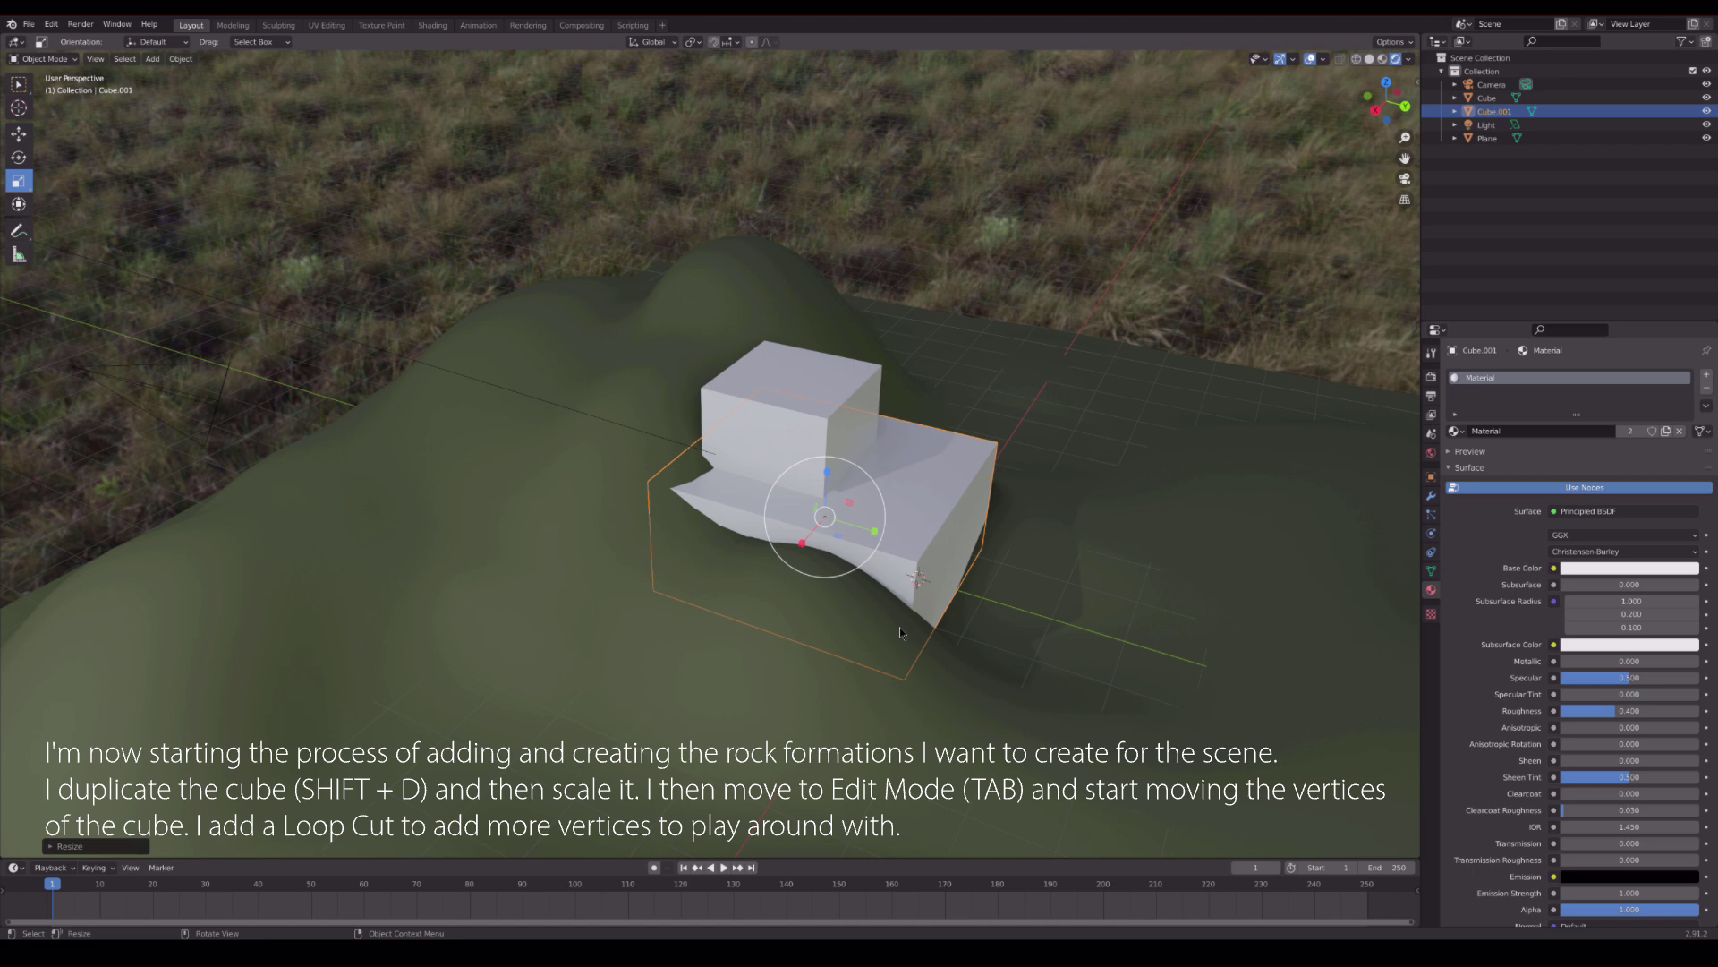
# - Lower the top face of Cube.001 in Edit Mode into a sloping shelf
pyautogui.press('Tab')
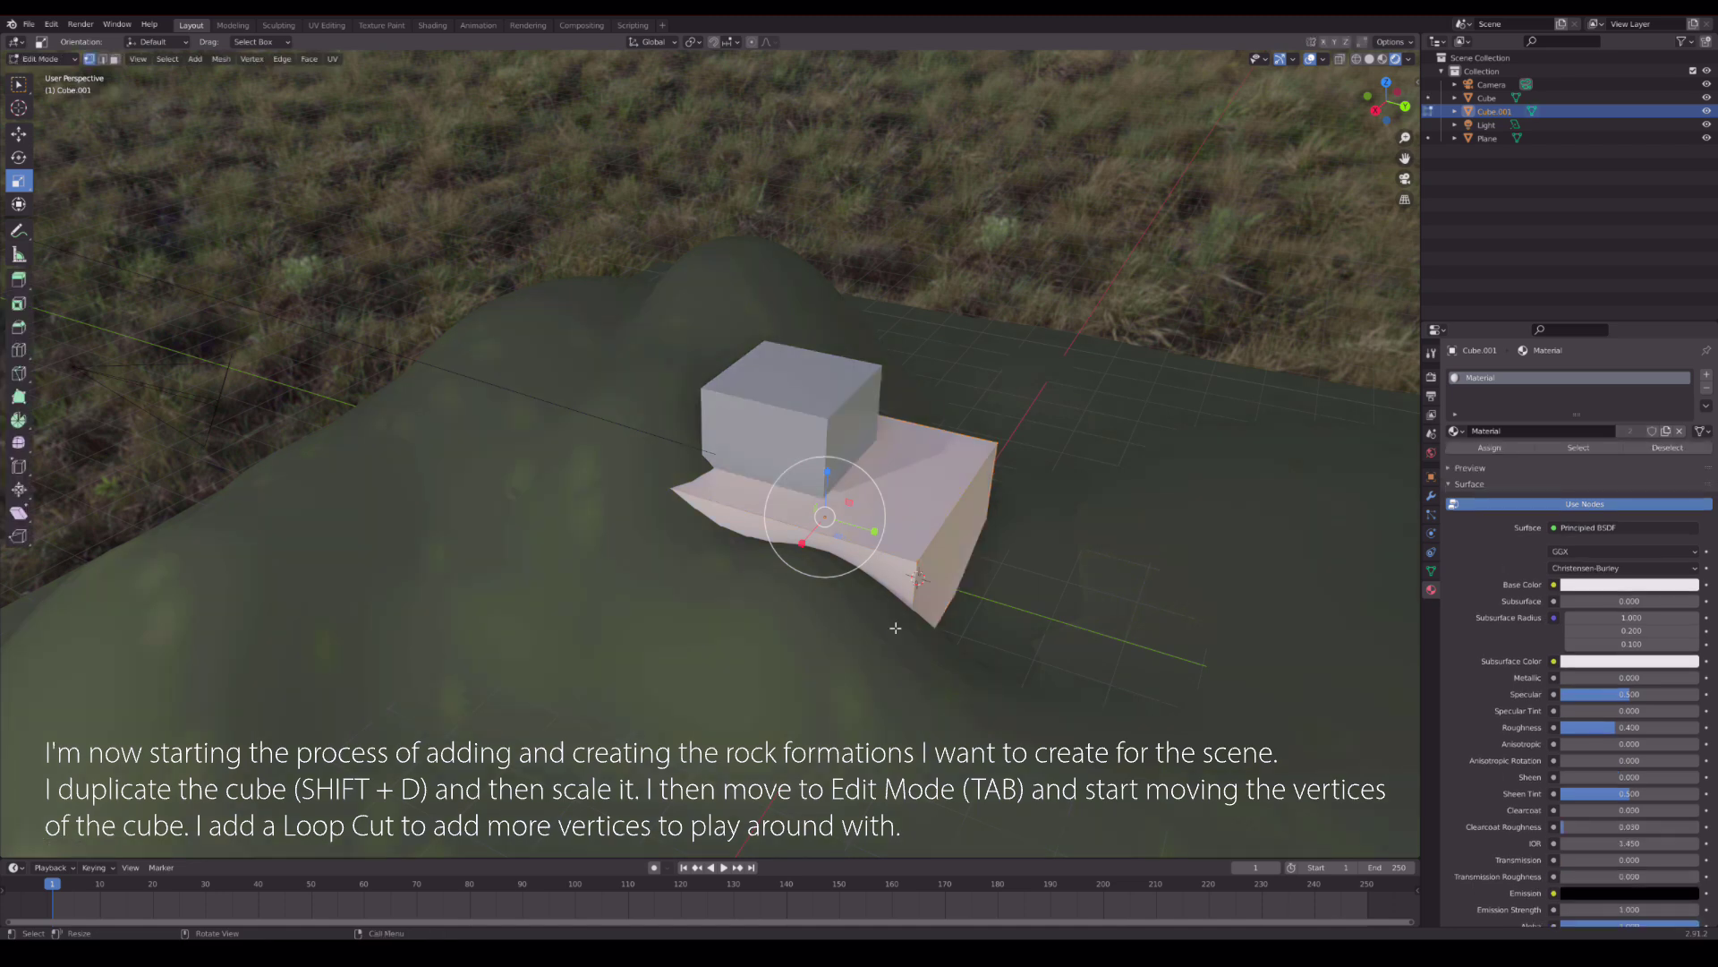
pyautogui.moveTo(917, 591); pyautogui.dragTo(947, 573)
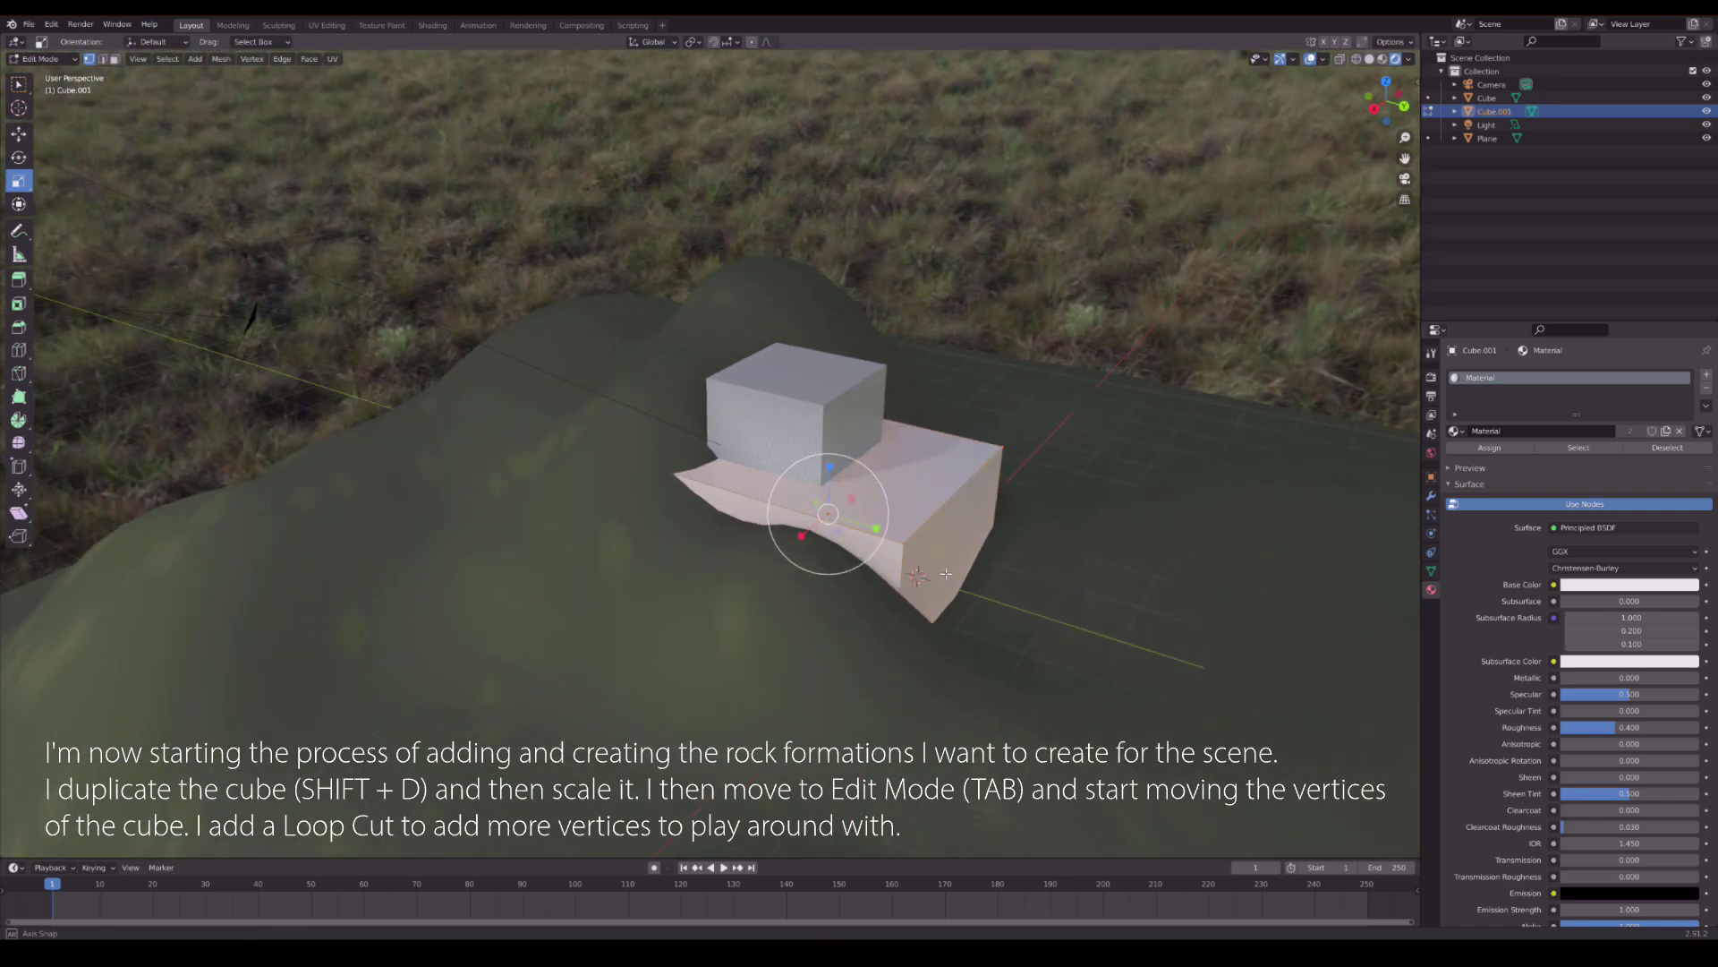
pyautogui.click(18, 349)
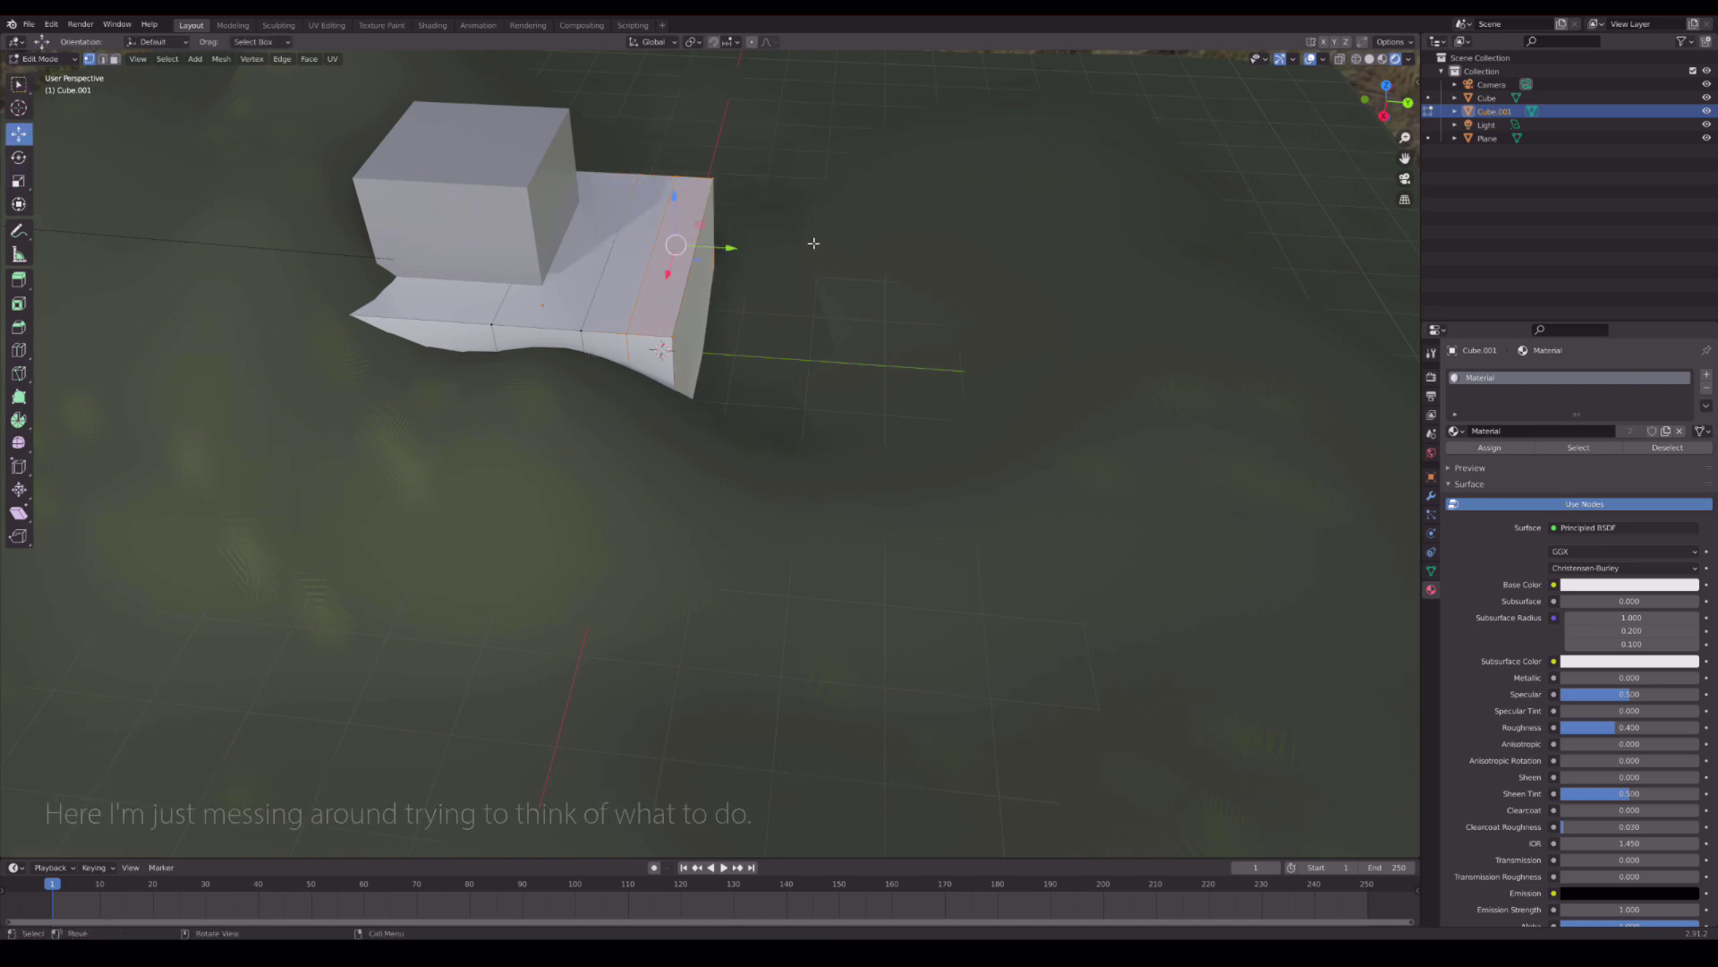
pyautogui.scroll(-3, 814, 243)
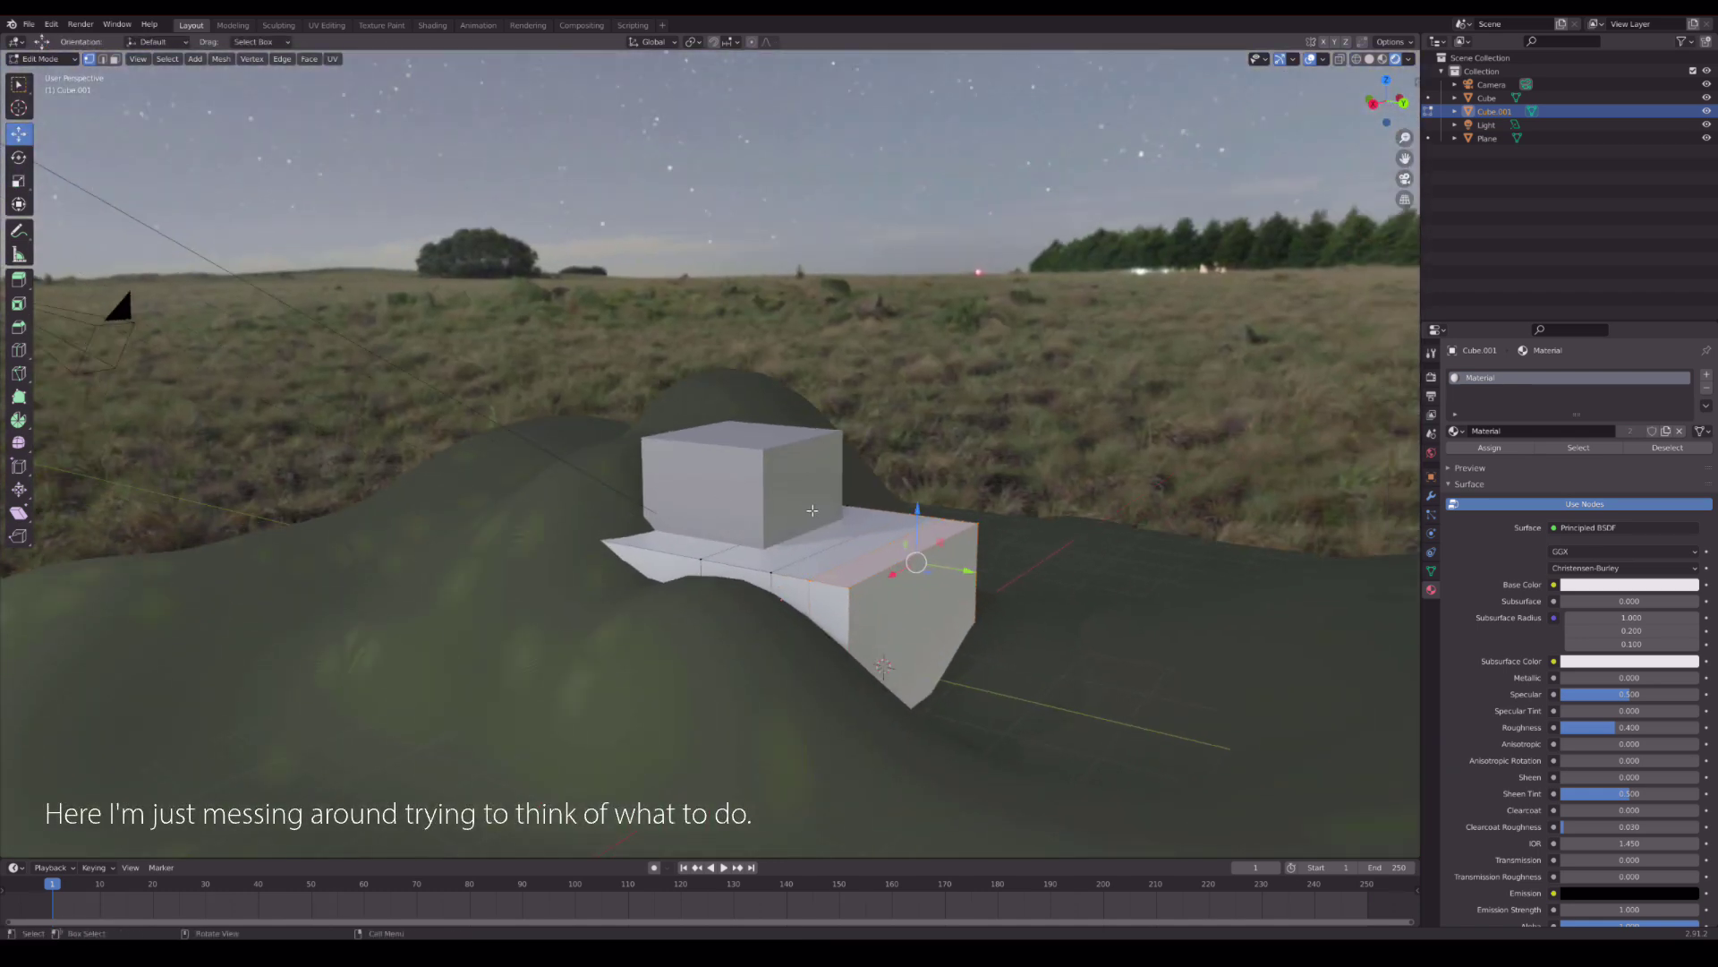
pyautogui.moveTo(919, 504); pyautogui.dragTo(908, 574)
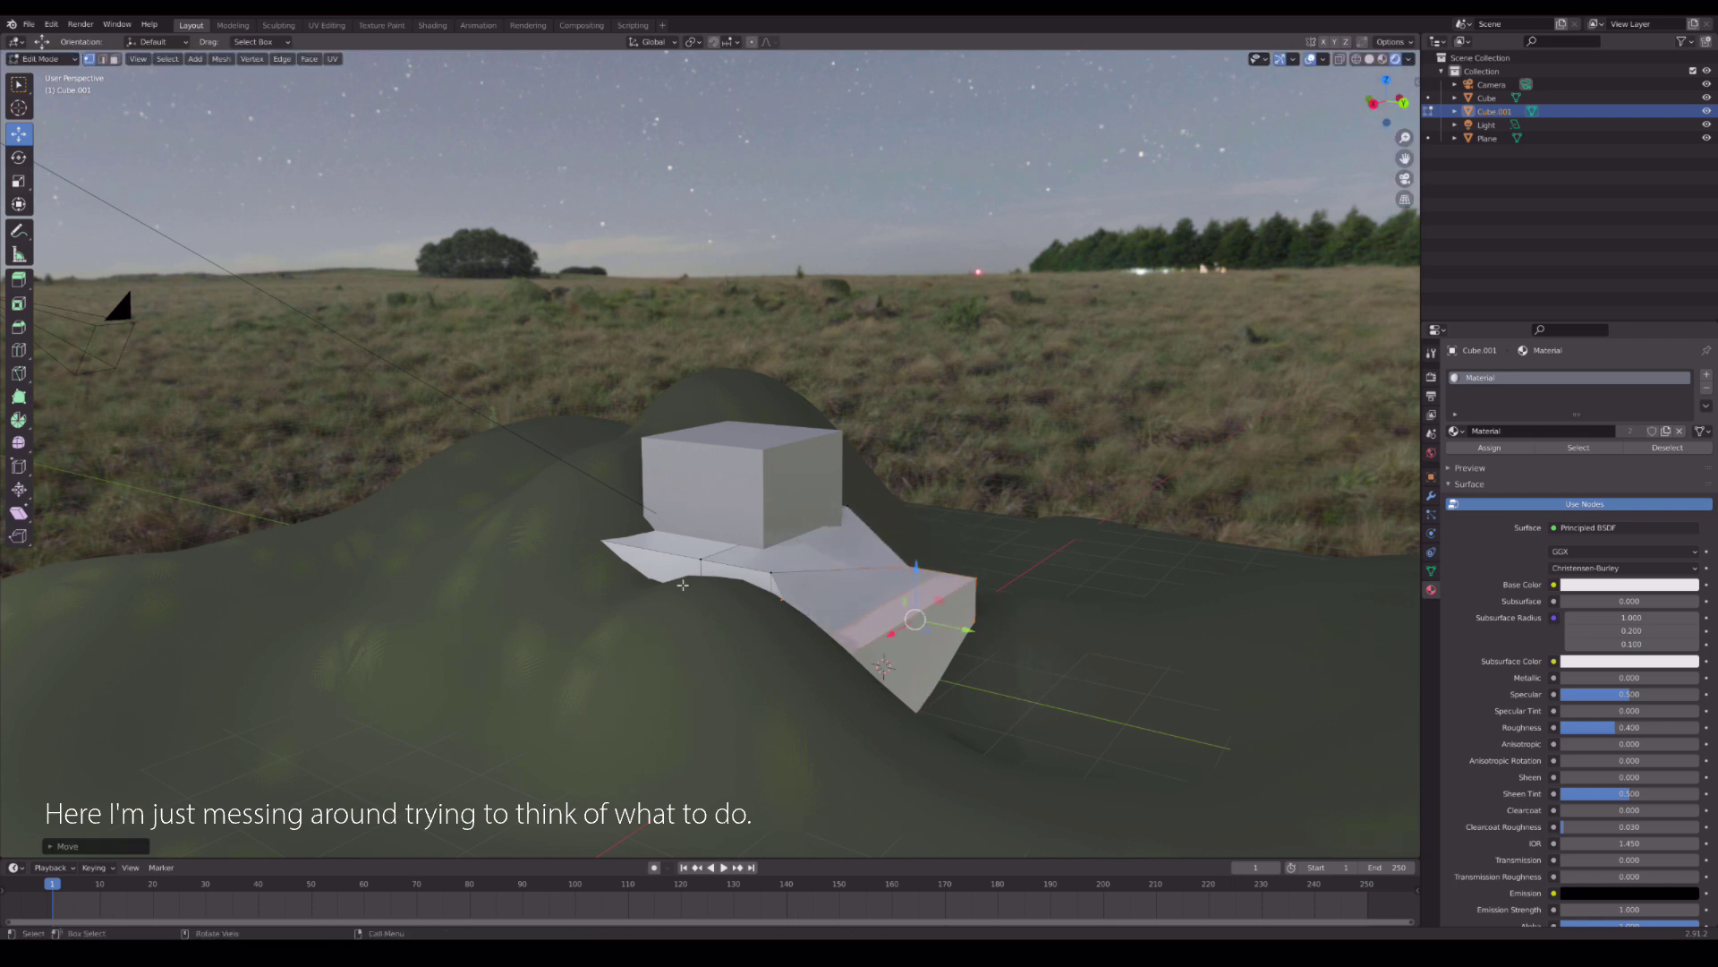
pyautogui.press('Tab')
# - Move the upper cube down into the hill
pyautogui.click(18, 180)
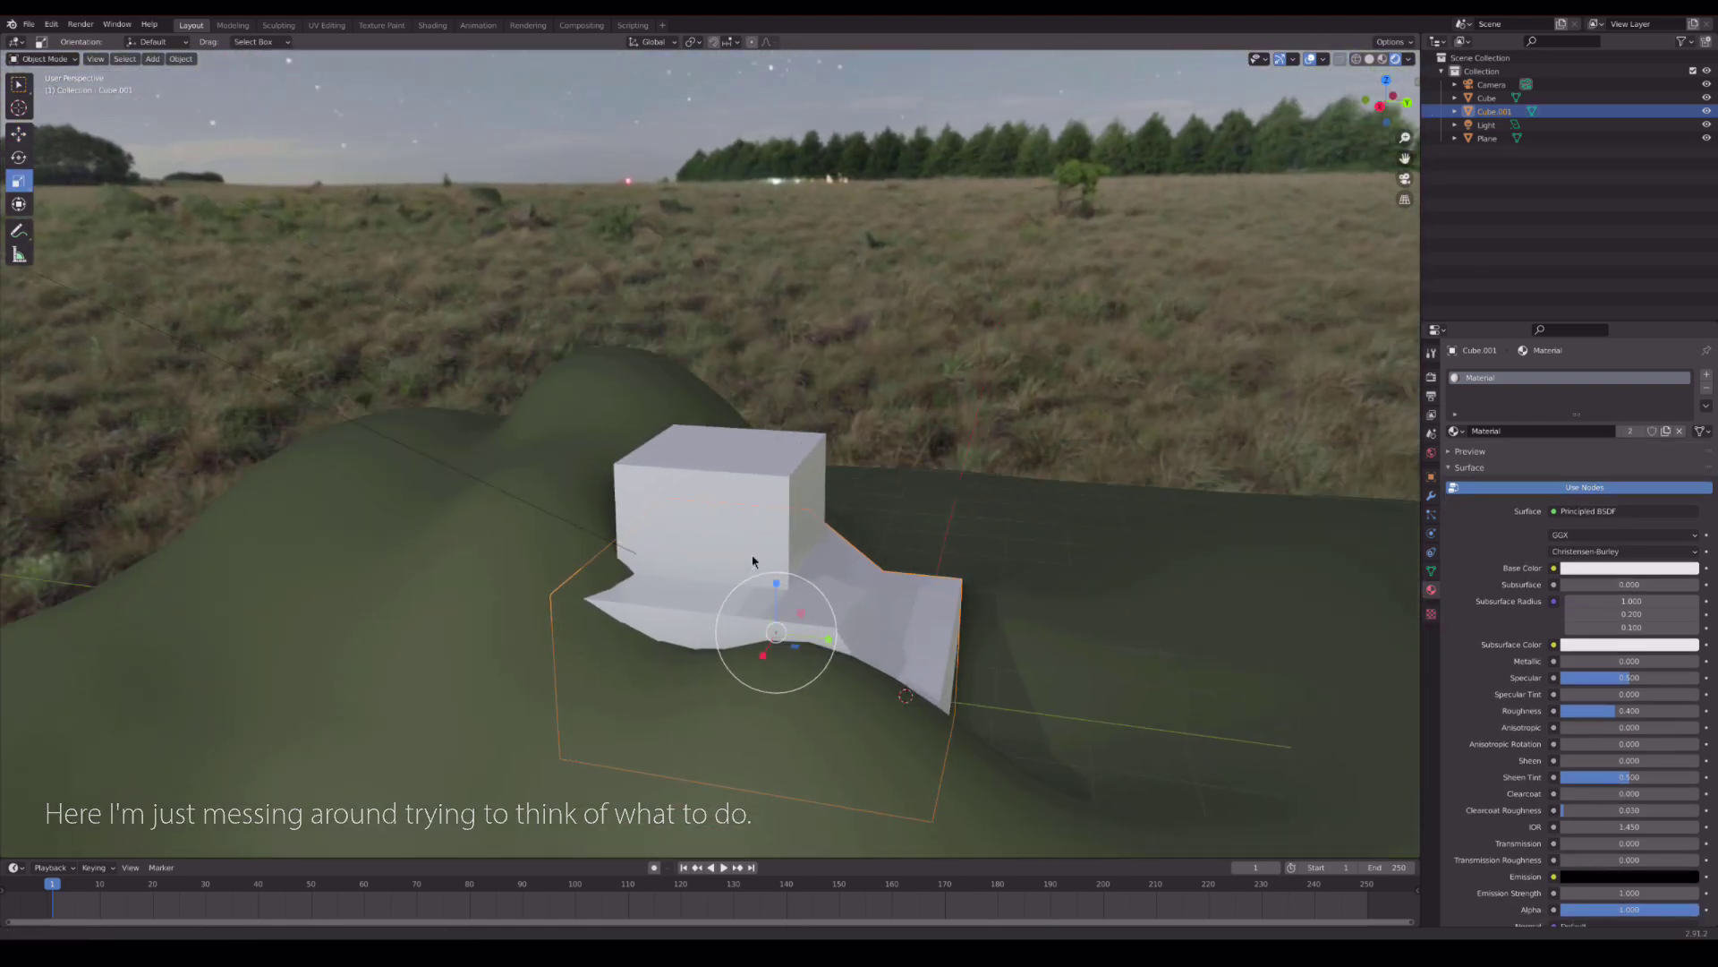
pyautogui.click(704, 446)
pyautogui.click(18, 134)
pyautogui.moveTo(653, 460); pyautogui.dragTo(642, 555)
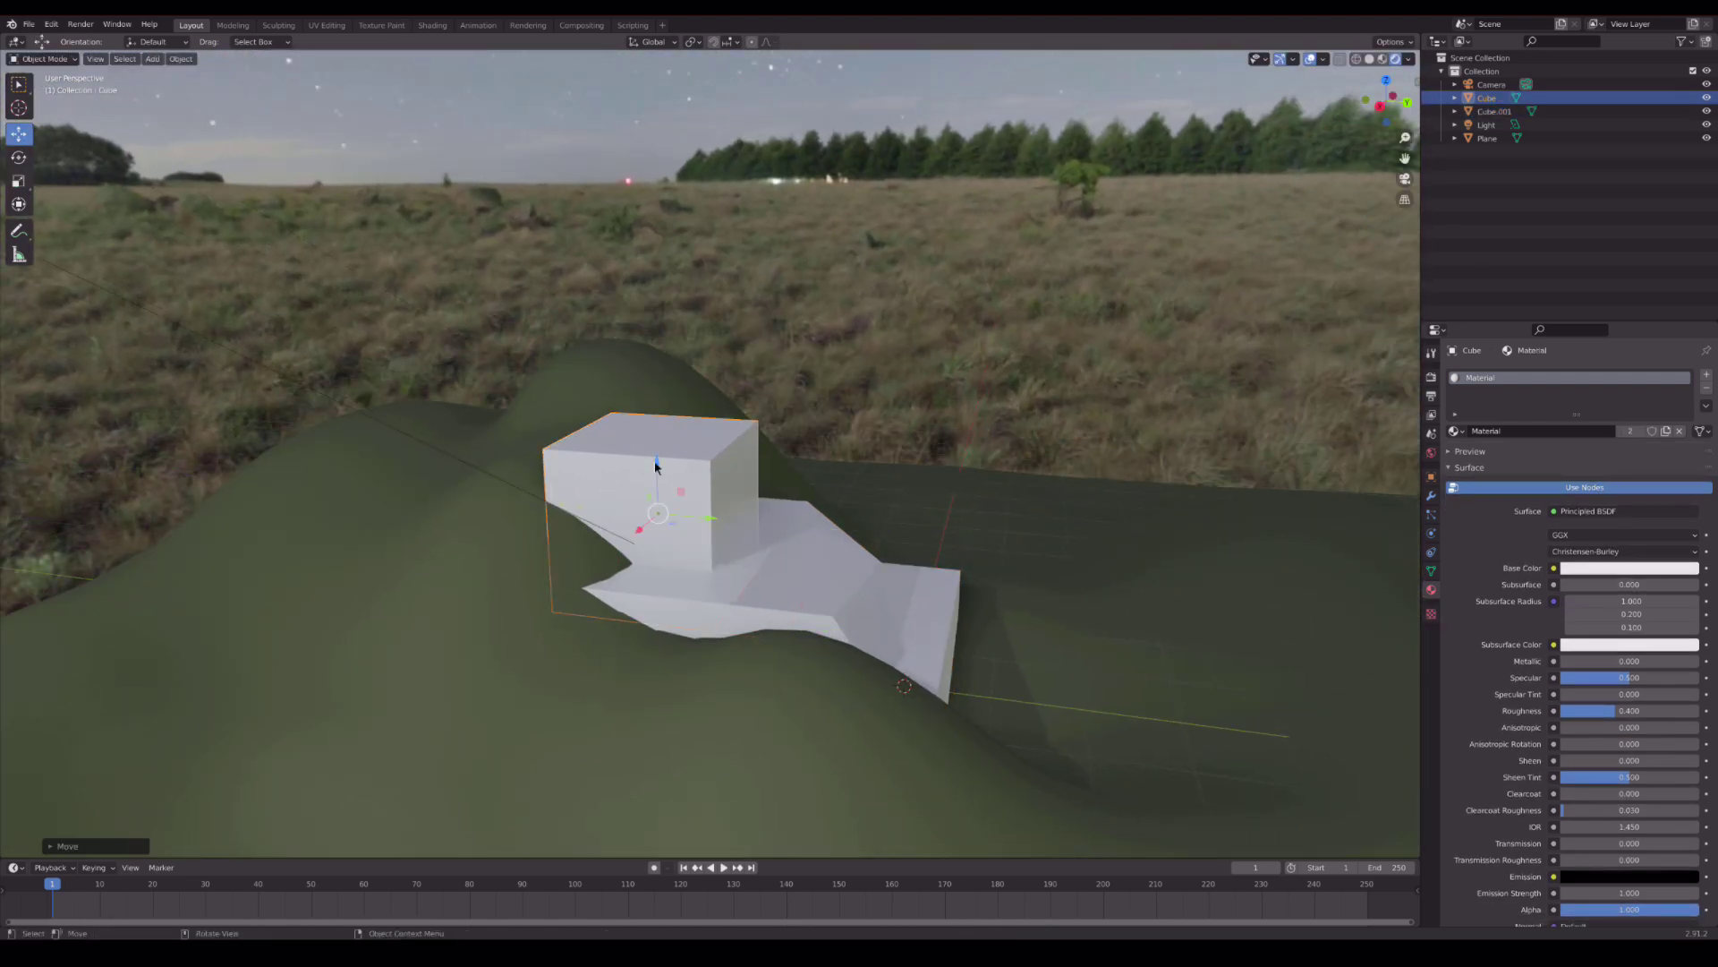
pyautogui.click(643, 555)
# - Scale up, rotate and sink the base slab into the ground
pyautogui.click(895, 618)
pyautogui.press('s')
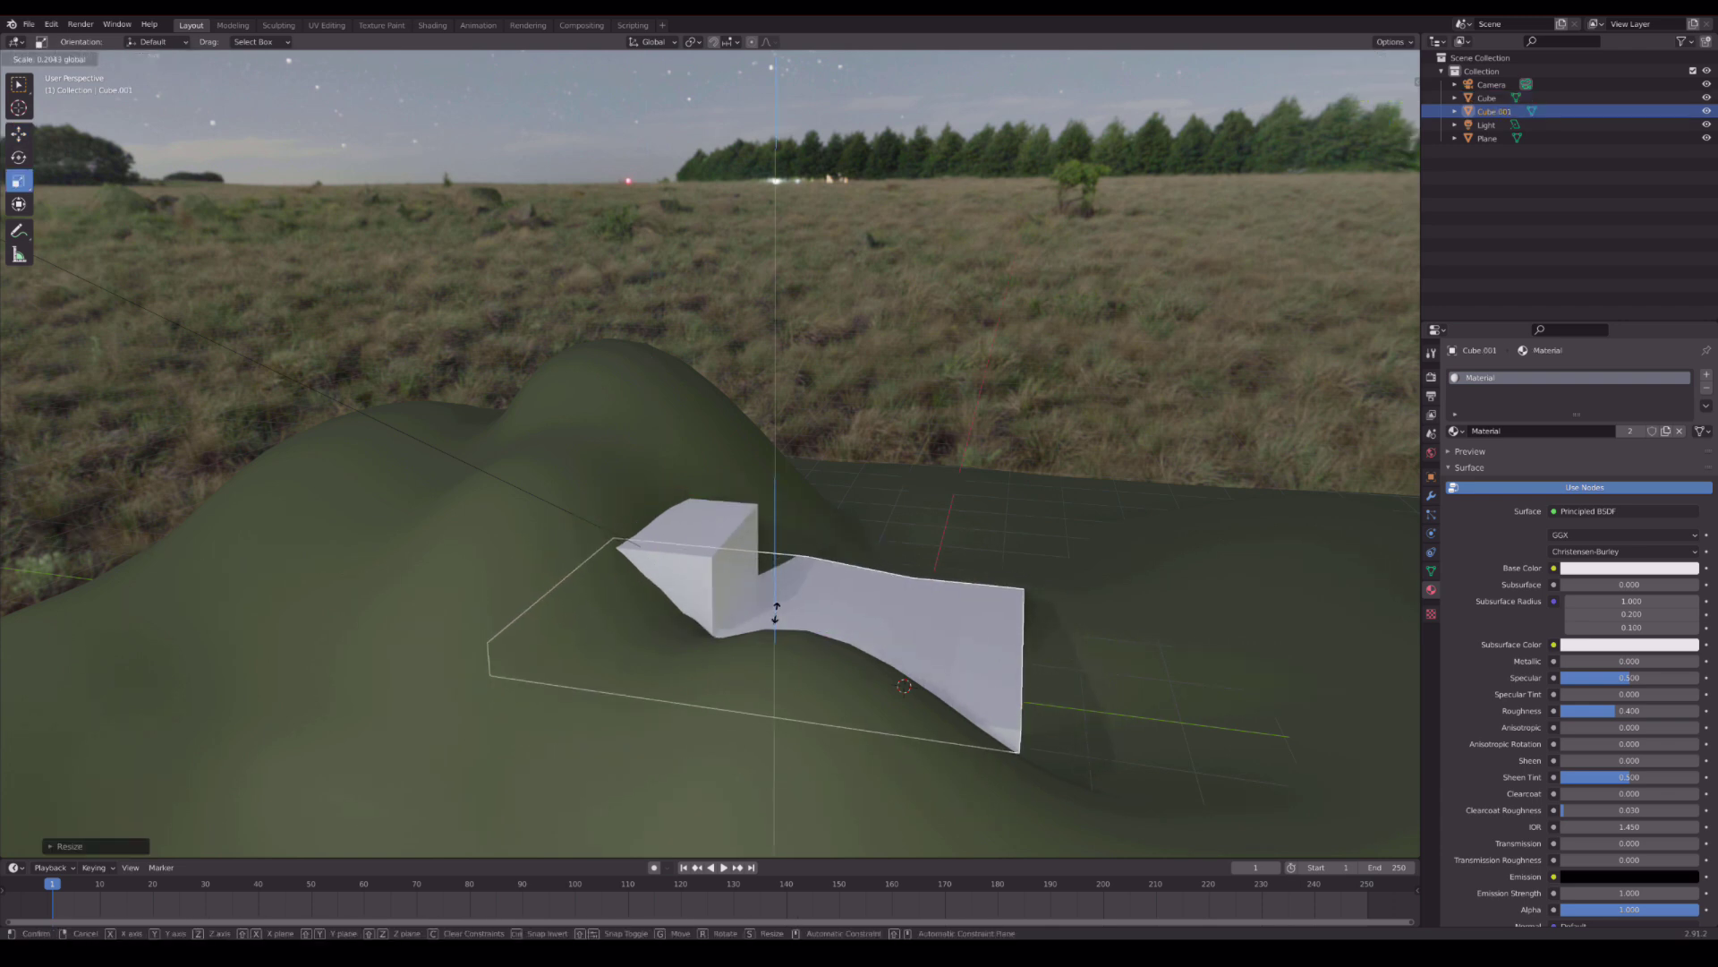
pyautogui.click(359, 329)
pyautogui.moveTo(799, 590)
pyautogui.mouseDown()
pyautogui.moveTo(788, 627)
pyautogui.moveTo(776, 605)
pyautogui.mouseUp()
pyautogui.click(18, 133)
pyautogui.click(777, 605)
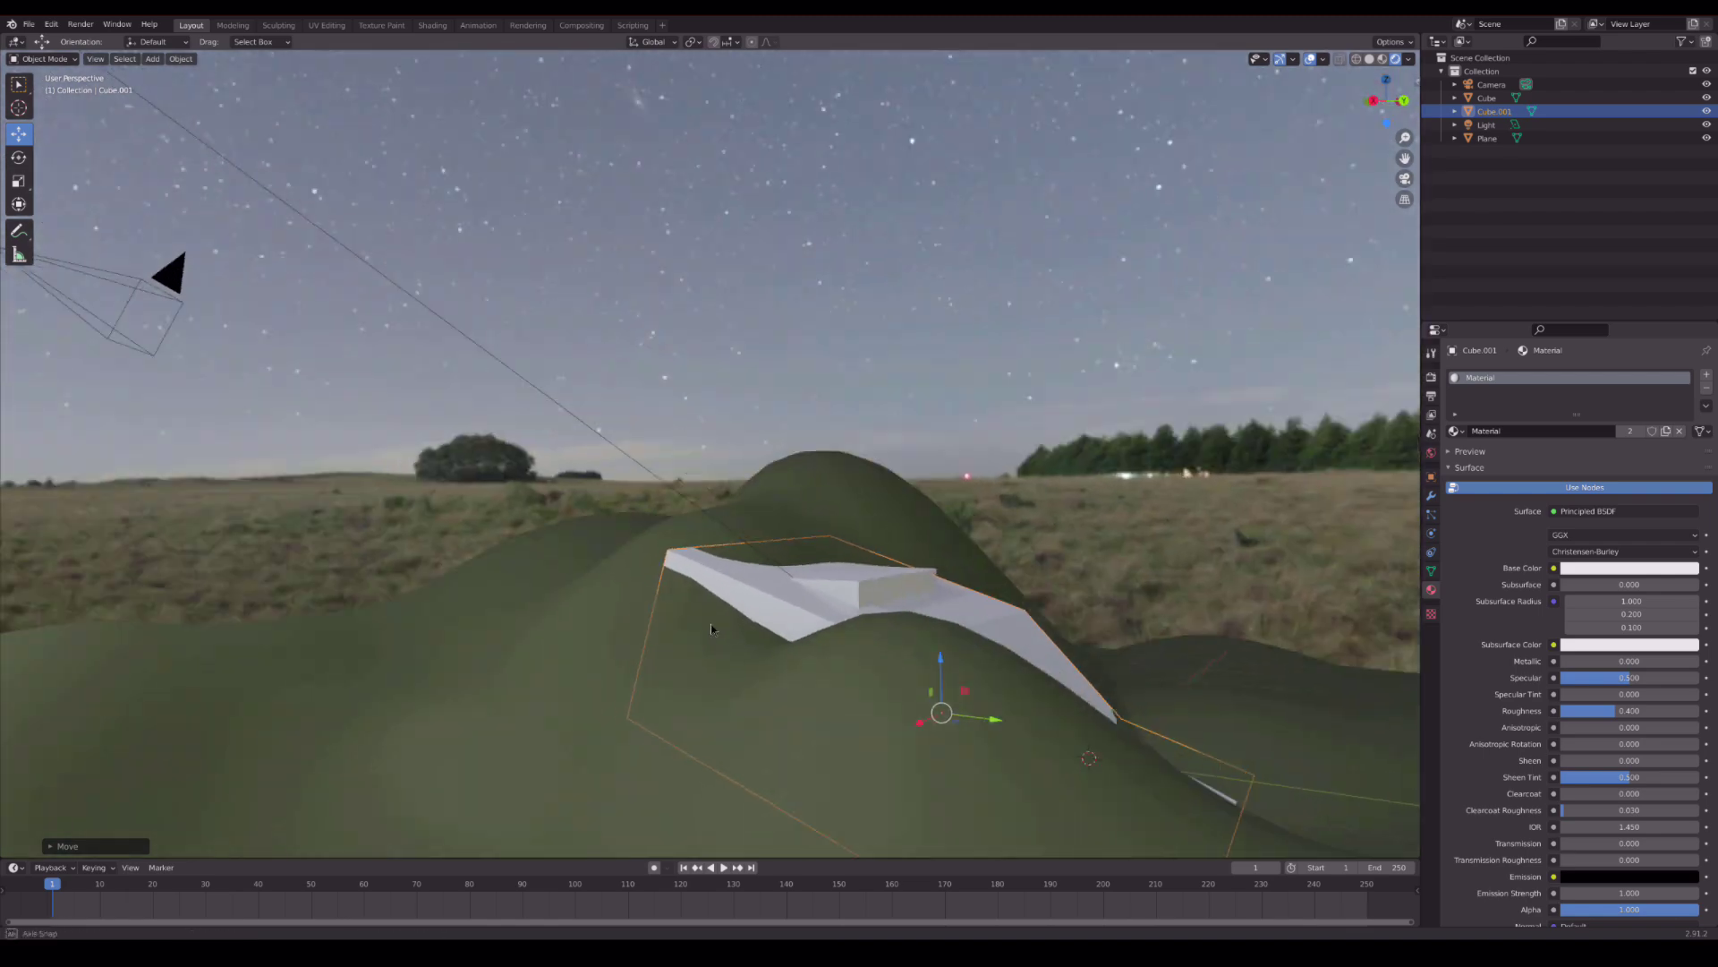
pyautogui.click(836, 602)
# - Duplicate the cube above the original and bevel its edges with 4 segments
pyautogui.hotkey('shift', 'd')
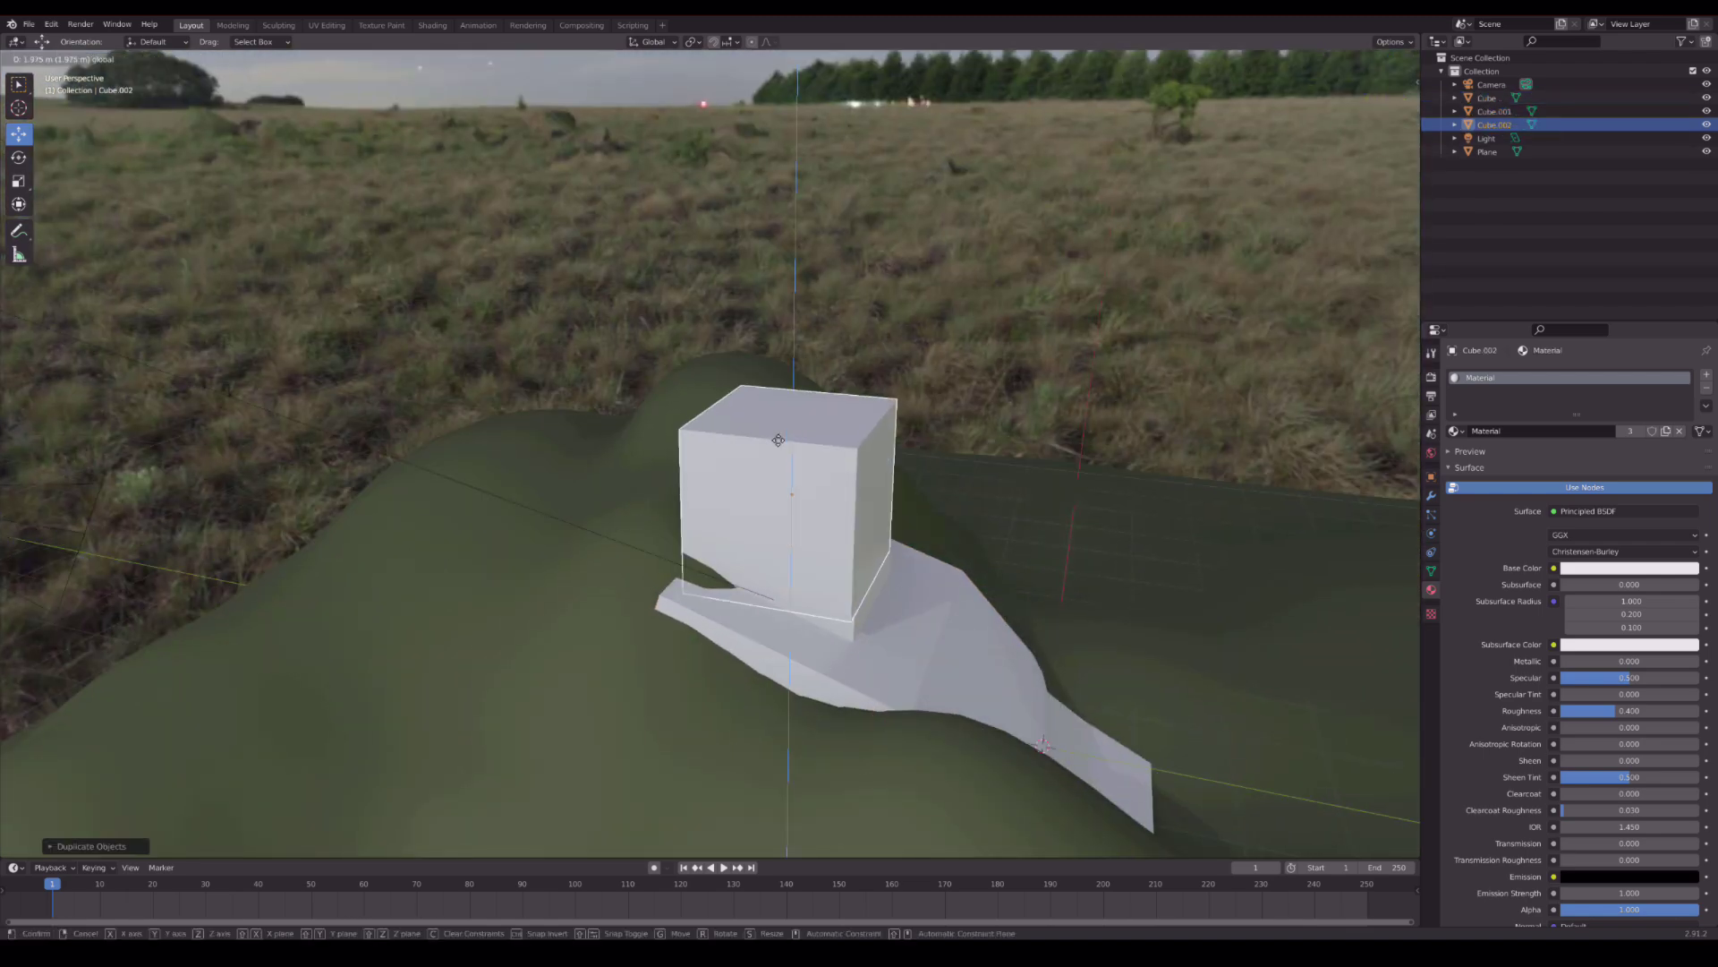
pyautogui.click(657, 460)
pyautogui.press('Tab')
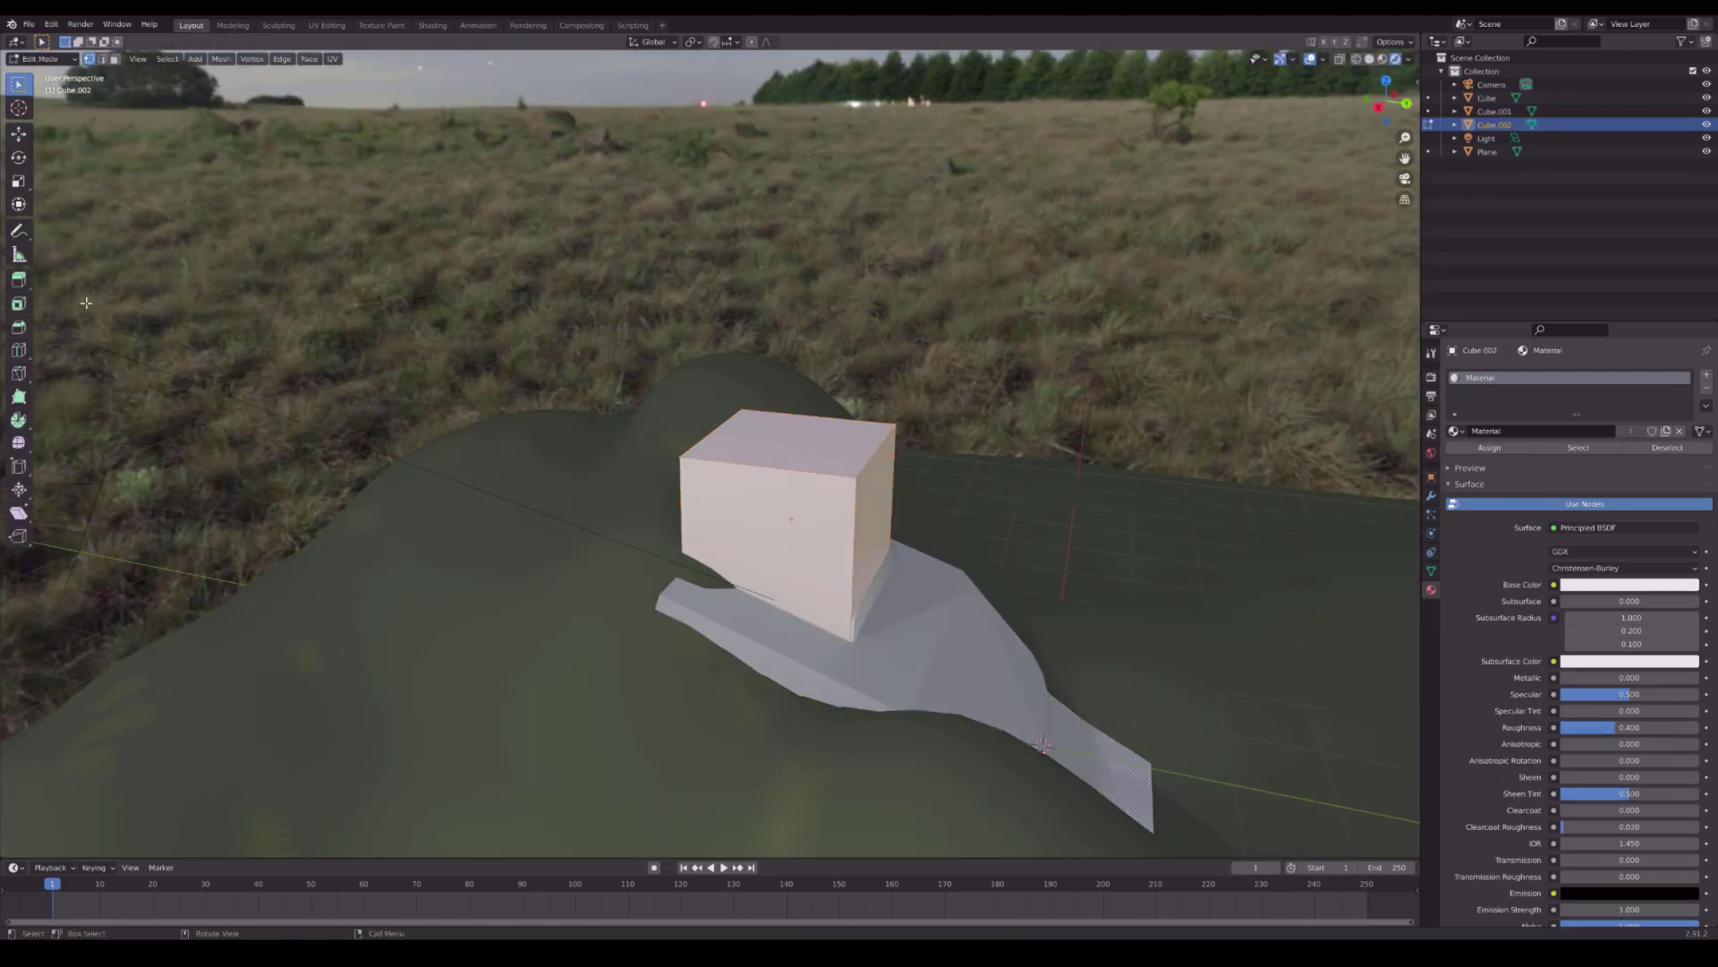
pyautogui.click(18, 327)
pyautogui.click(1432, 353)
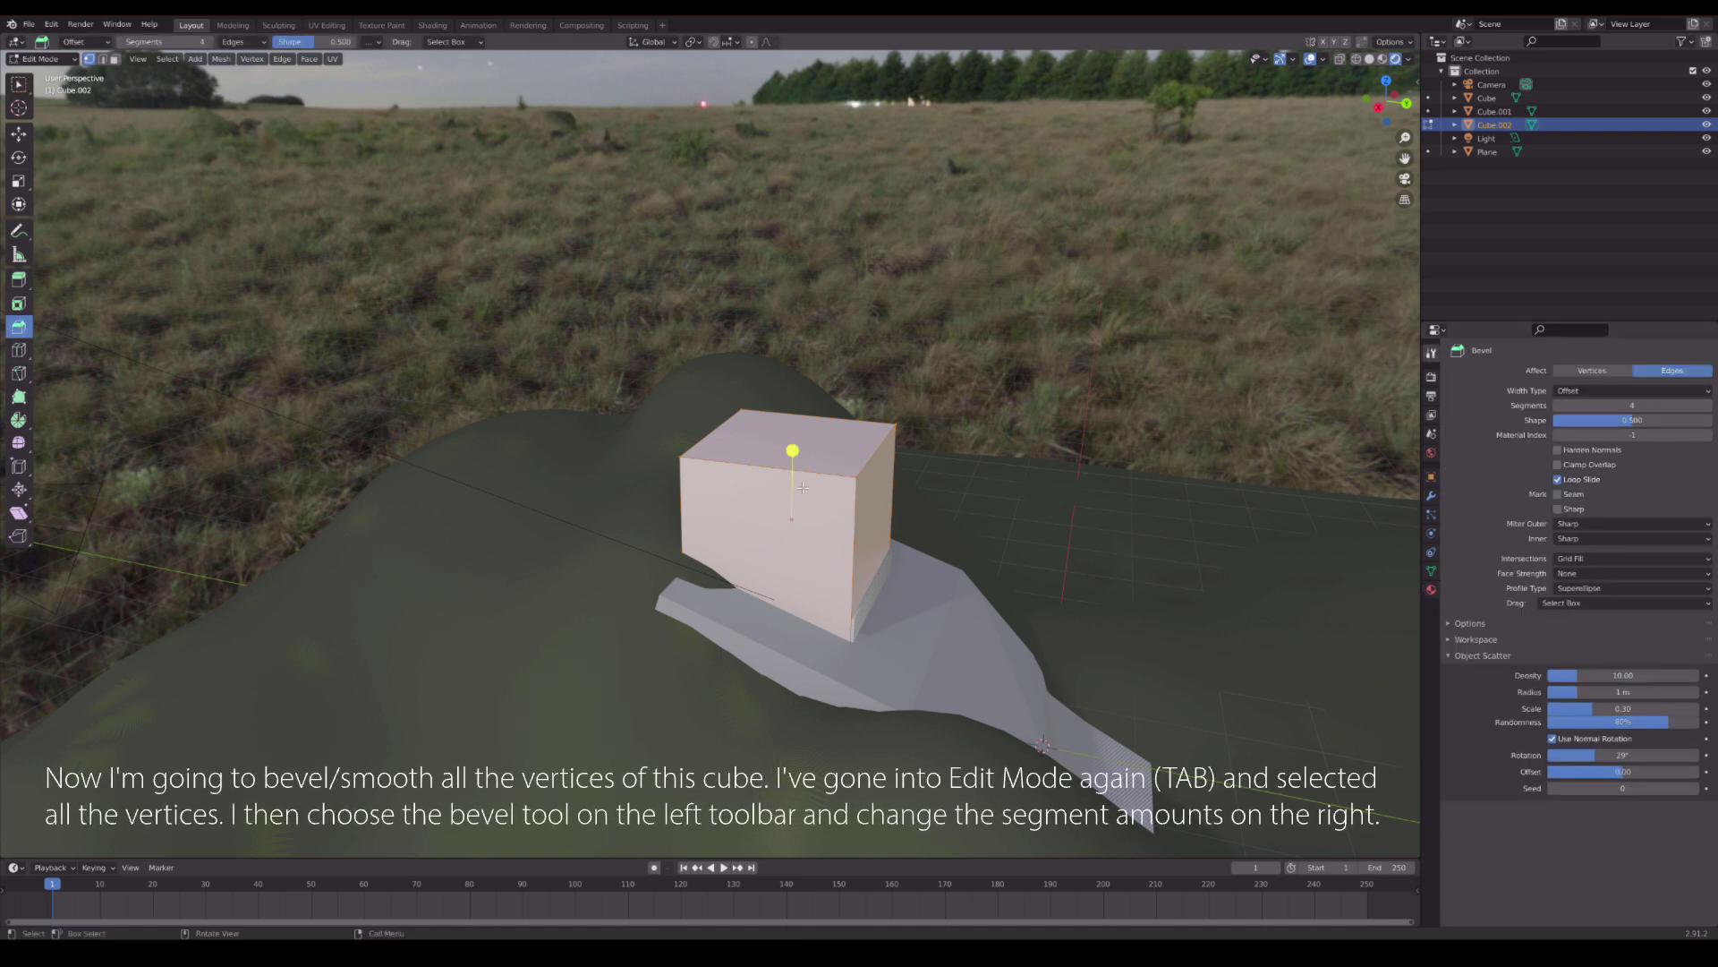
pyautogui.moveTo(789, 445); pyautogui.dragTo(775, 435)
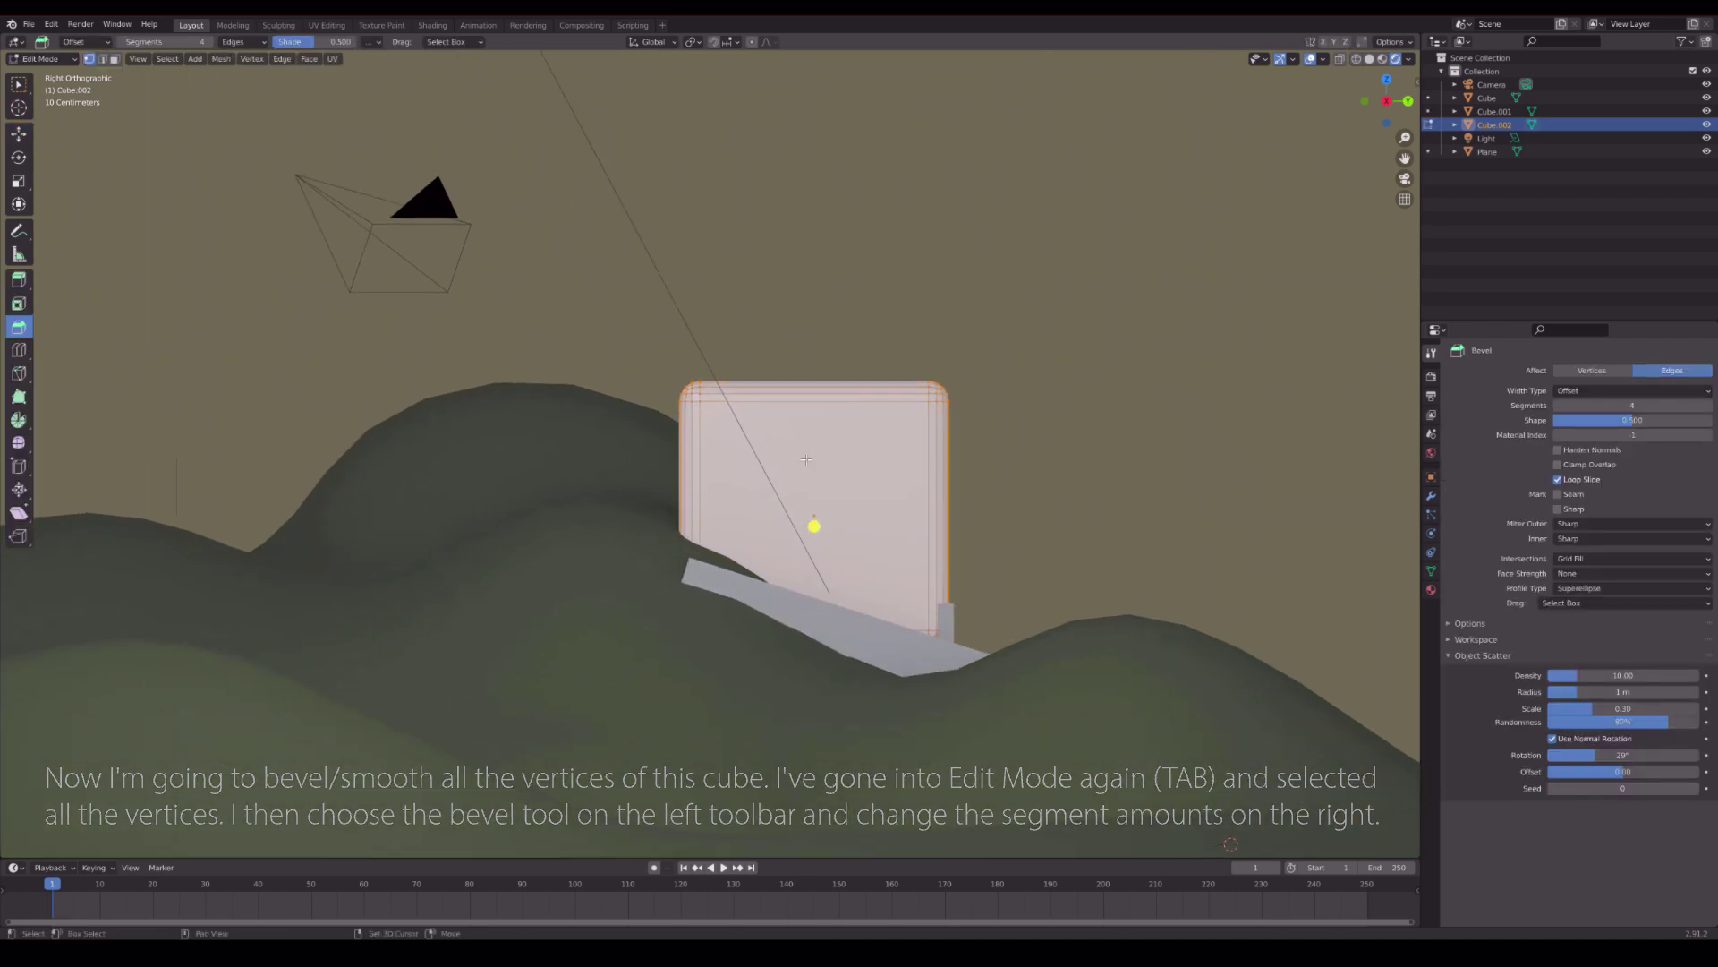
# - In wireframe, pull the top corner vertices over to taper the block into a leaning wedge
pyautogui.click(1357, 59)
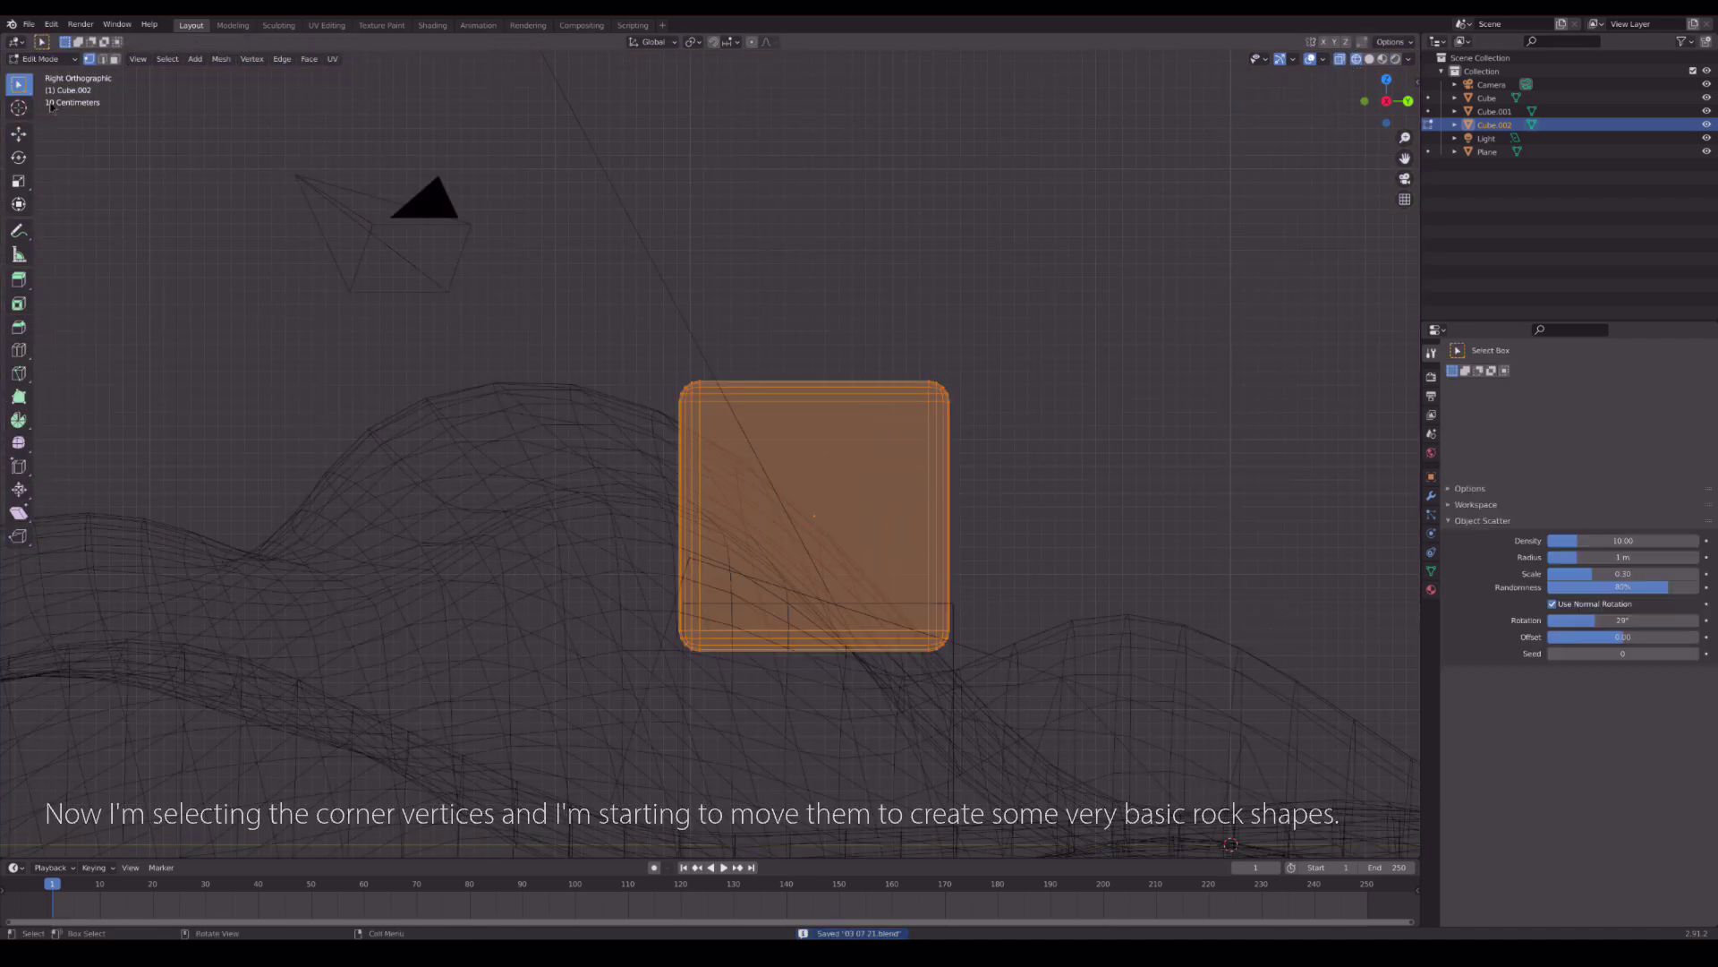
pyautogui.click(690, 391)
pyautogui.moveTo(693, 352)
pyautogui.mouseDown()
pyautogui.moveTo(692, 296)
pyautogui.moveTo(927, 268)
pyautogui.mouseUp()
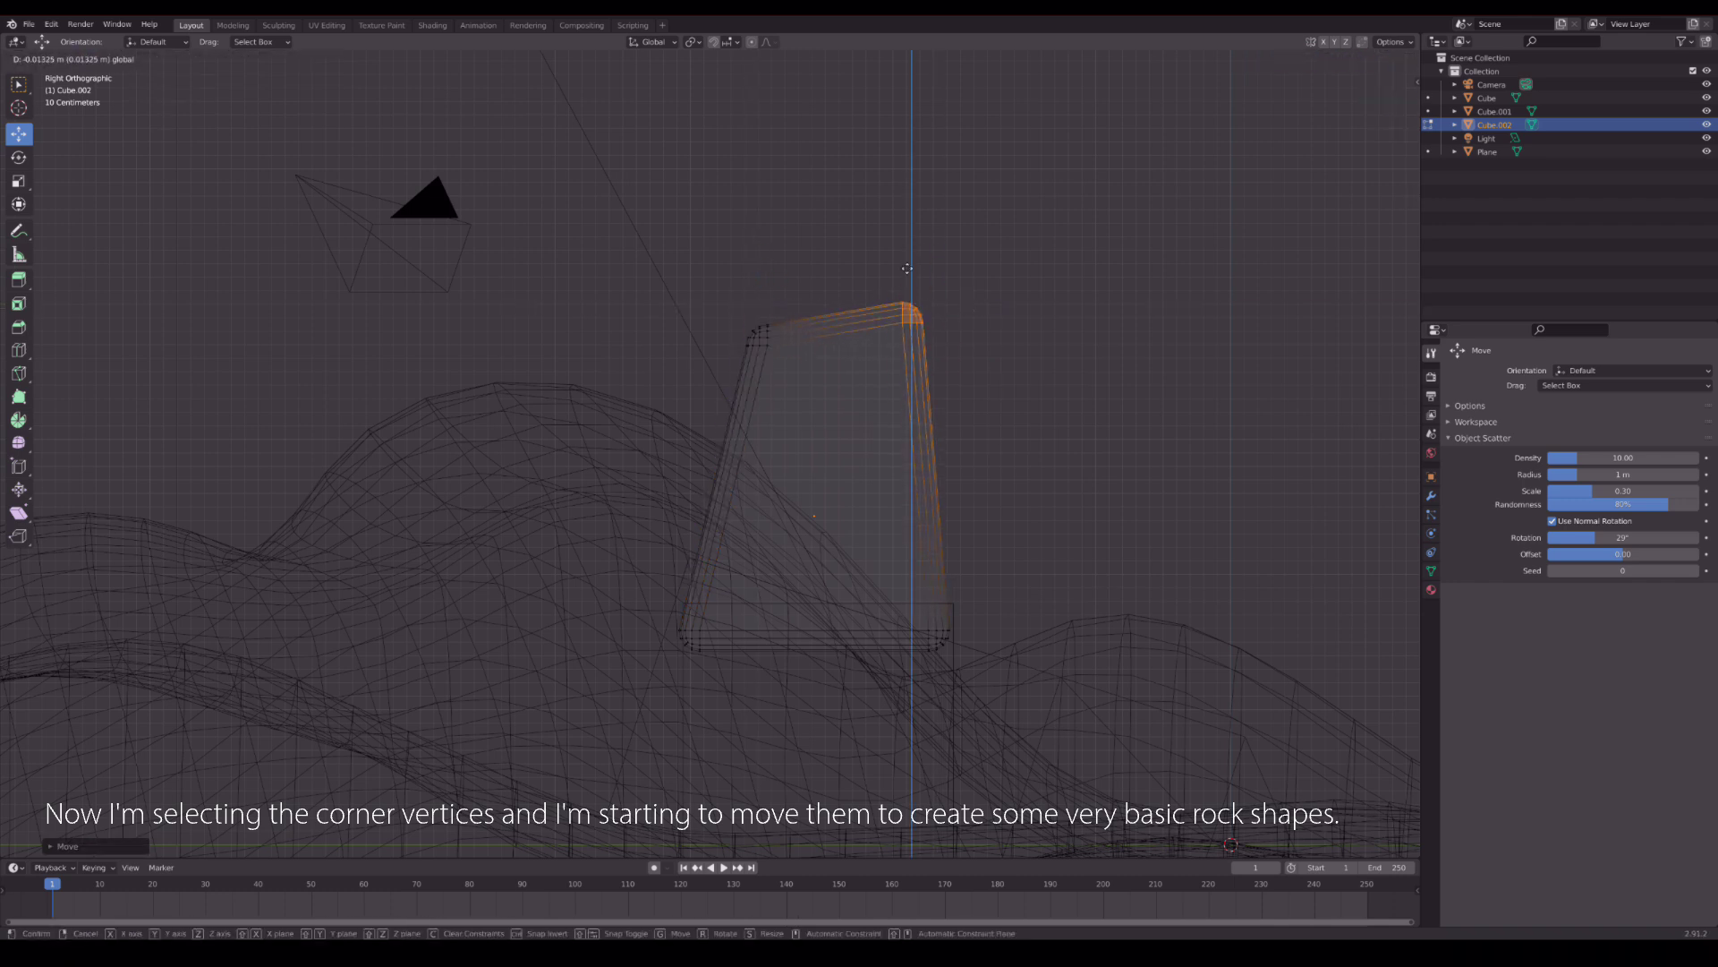
pyautogui.moveTo(1103, 250)
pyautogui.mouseDown()
pyautogui.moveTo(783, 281)
pyautogui.moveTo(780, 365)
pyautogui.moveTo(717, 345)
pyautogui.moveTo(653, 366)
pyautogui.moveTo(896, 612)
pyautogui.moveTo(721, 539)
pyautogui.moveTo(750, 645)
pyautogui.mouseUp()
pyautogui.click(783, 280)
pyautogui.press('Tab')
pyautogui.hotkey('shift', 'z')
pyautogui.press('Tab')
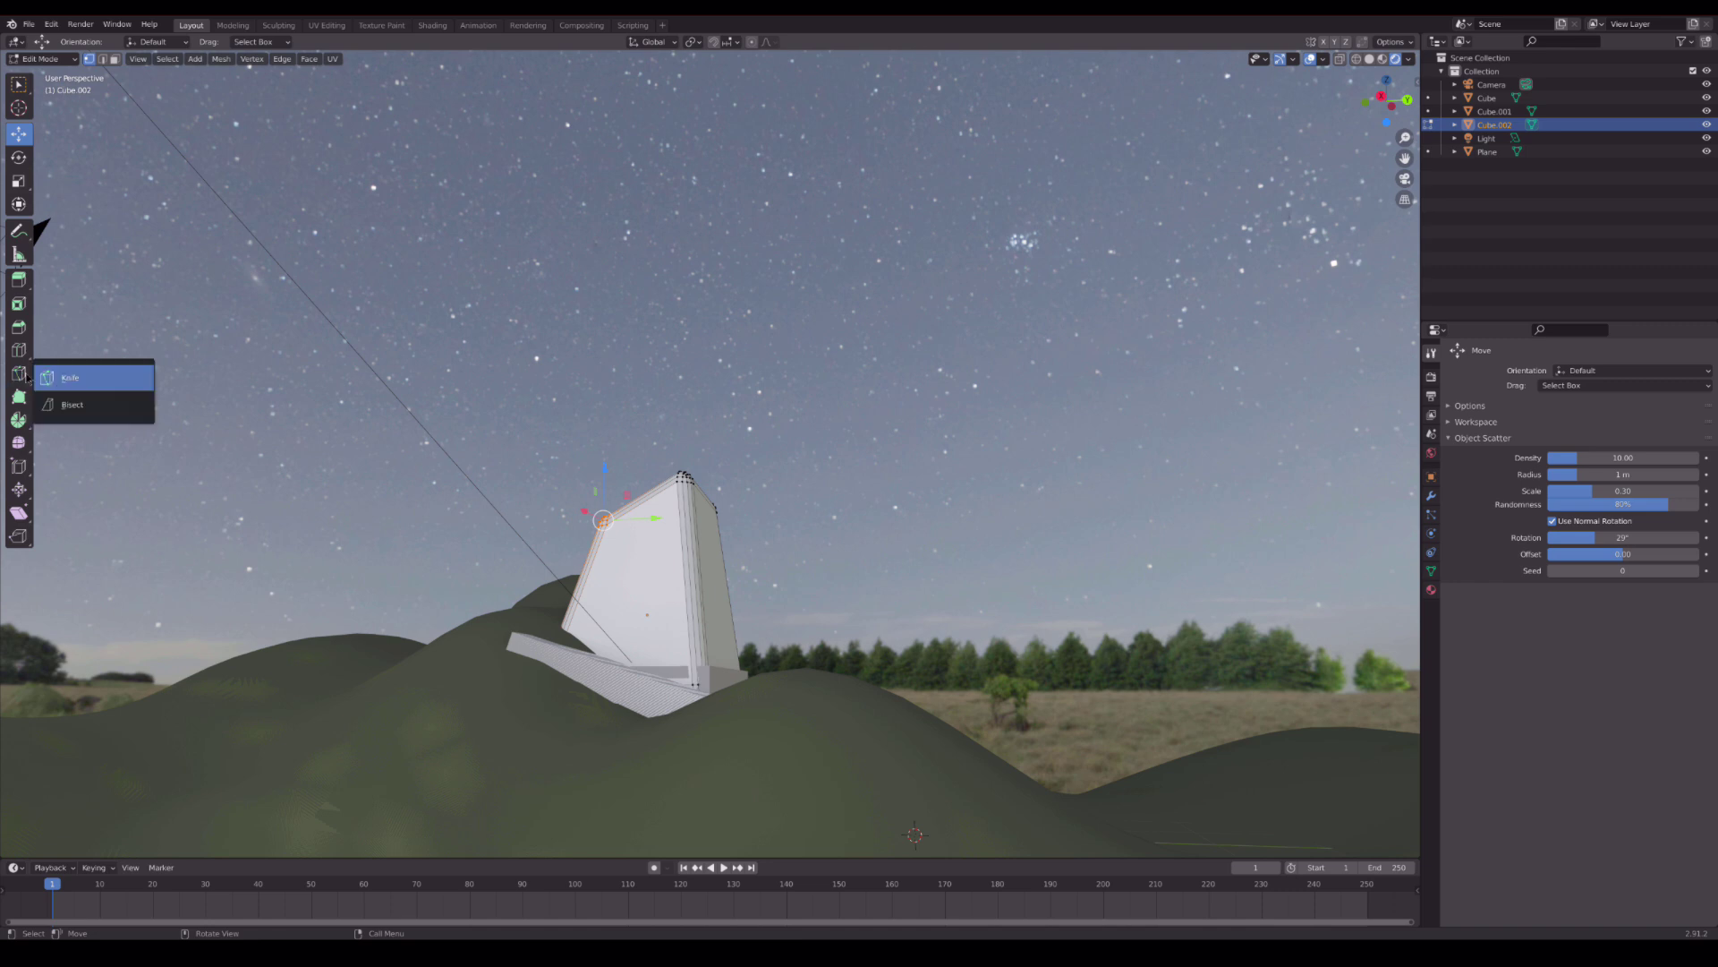
# - Select all faces of the tall block and bisect a diagonal cut across its top corner
pyautogui.click(85, 415)
pyautogui.moveTo(707, 483); pyautogui.dragTo(716, 597)
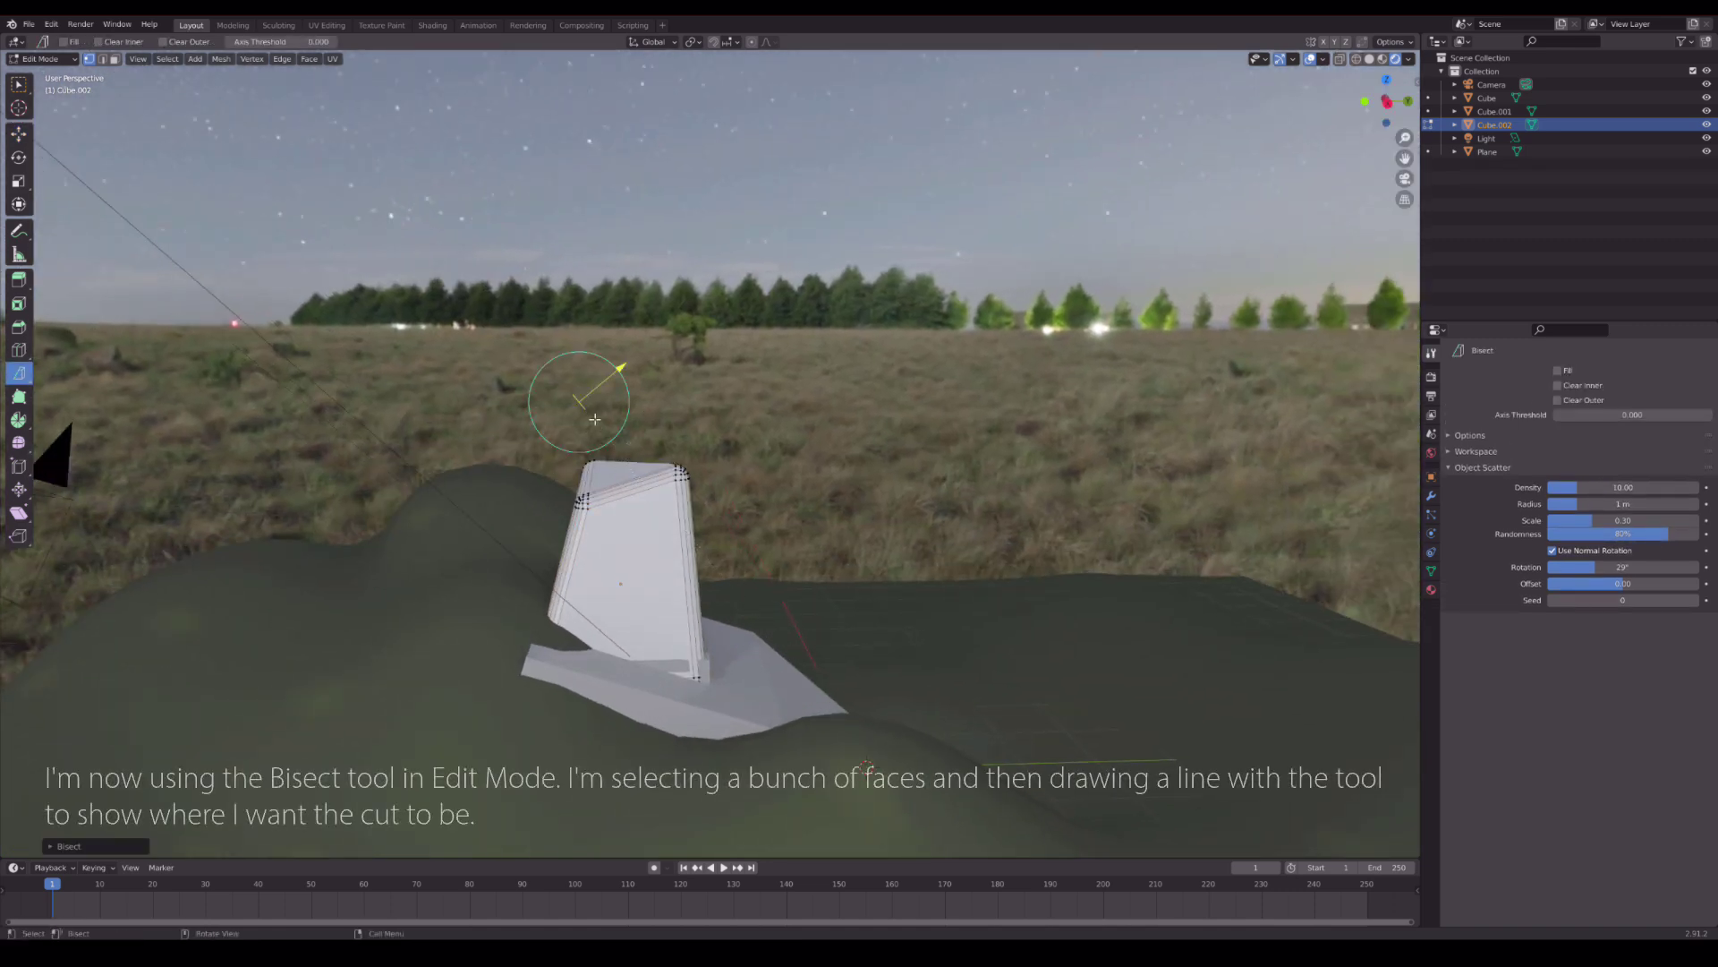
pyautogui.press('3')
pyautogui.hotkey('shift', 'z')
pyautogui.click(18, 84)
pyautogui.moveTo(491, 381); pyautogui.dragTo(760, 682)
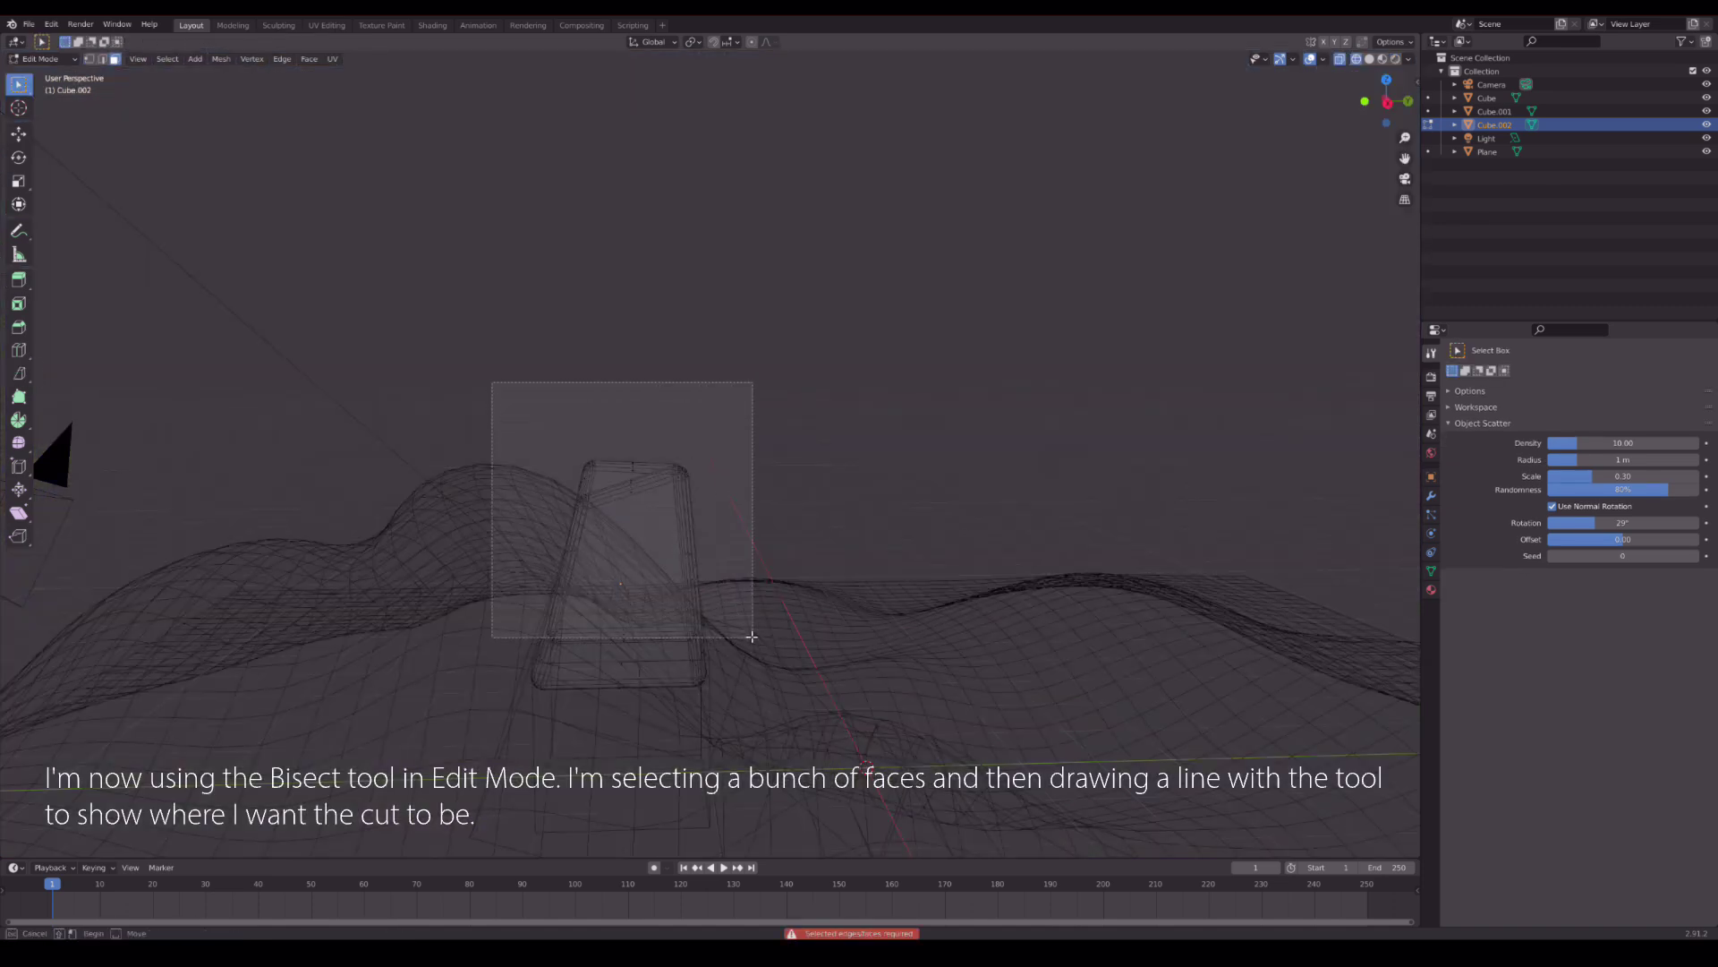
pyautogui.click(19, 379)
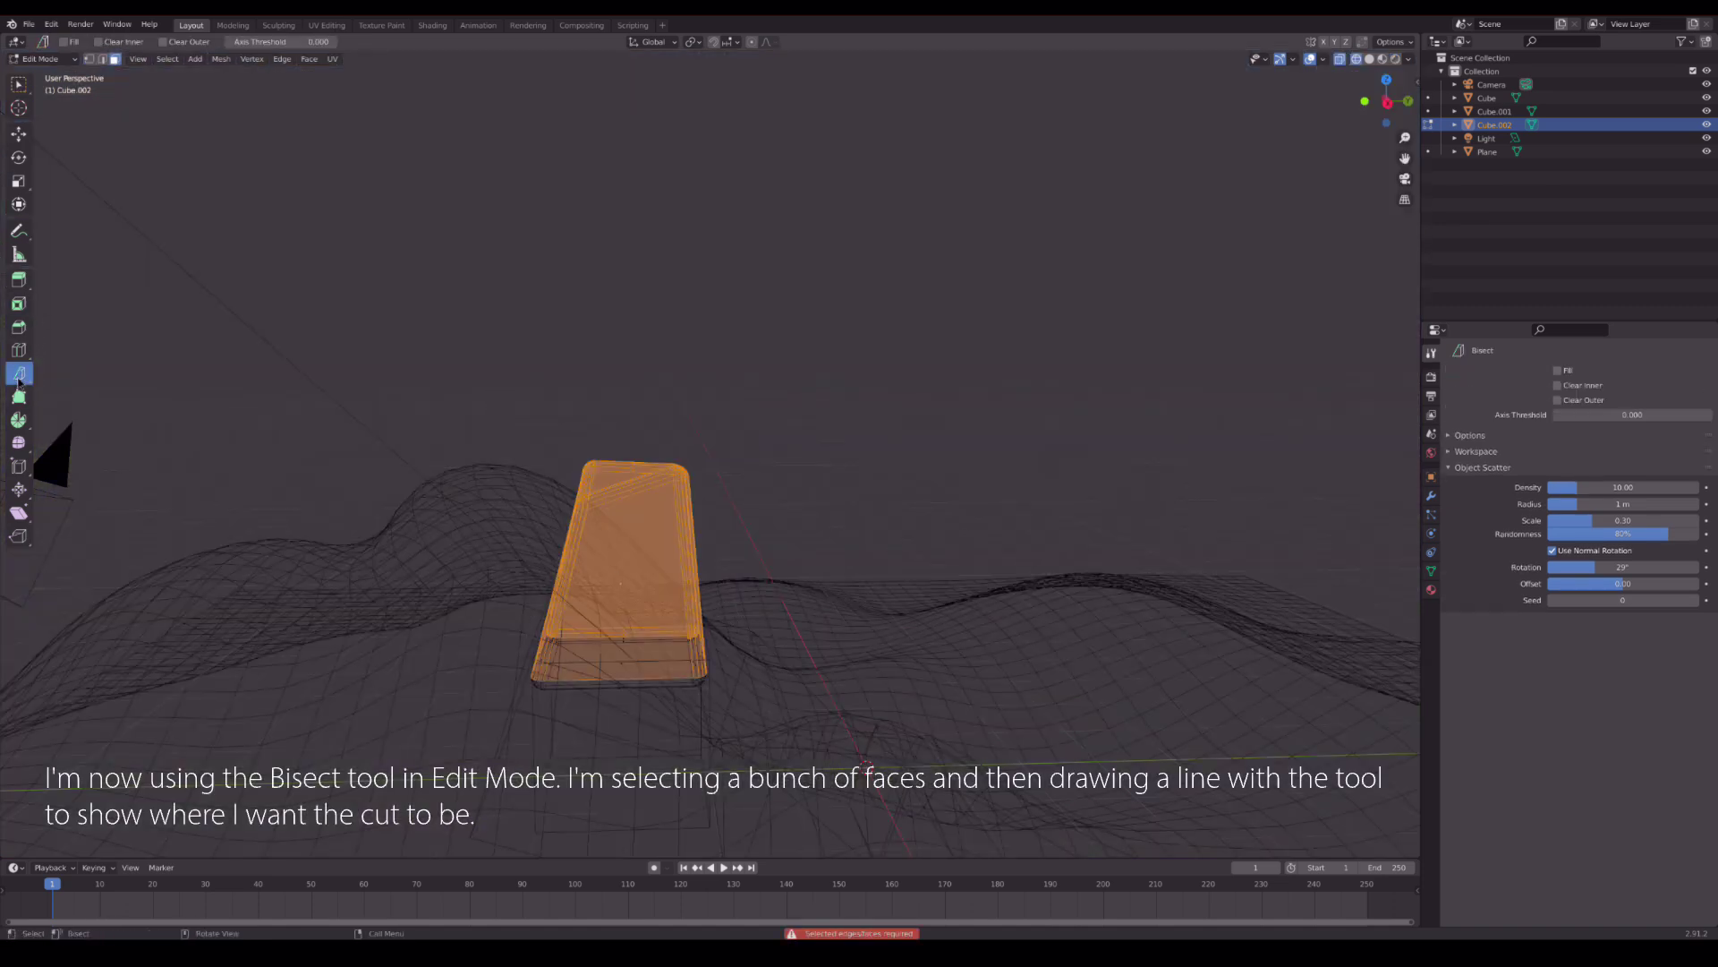
pyautogui.moveTo(626, 499); pyautogui.dragTo(768, 680)
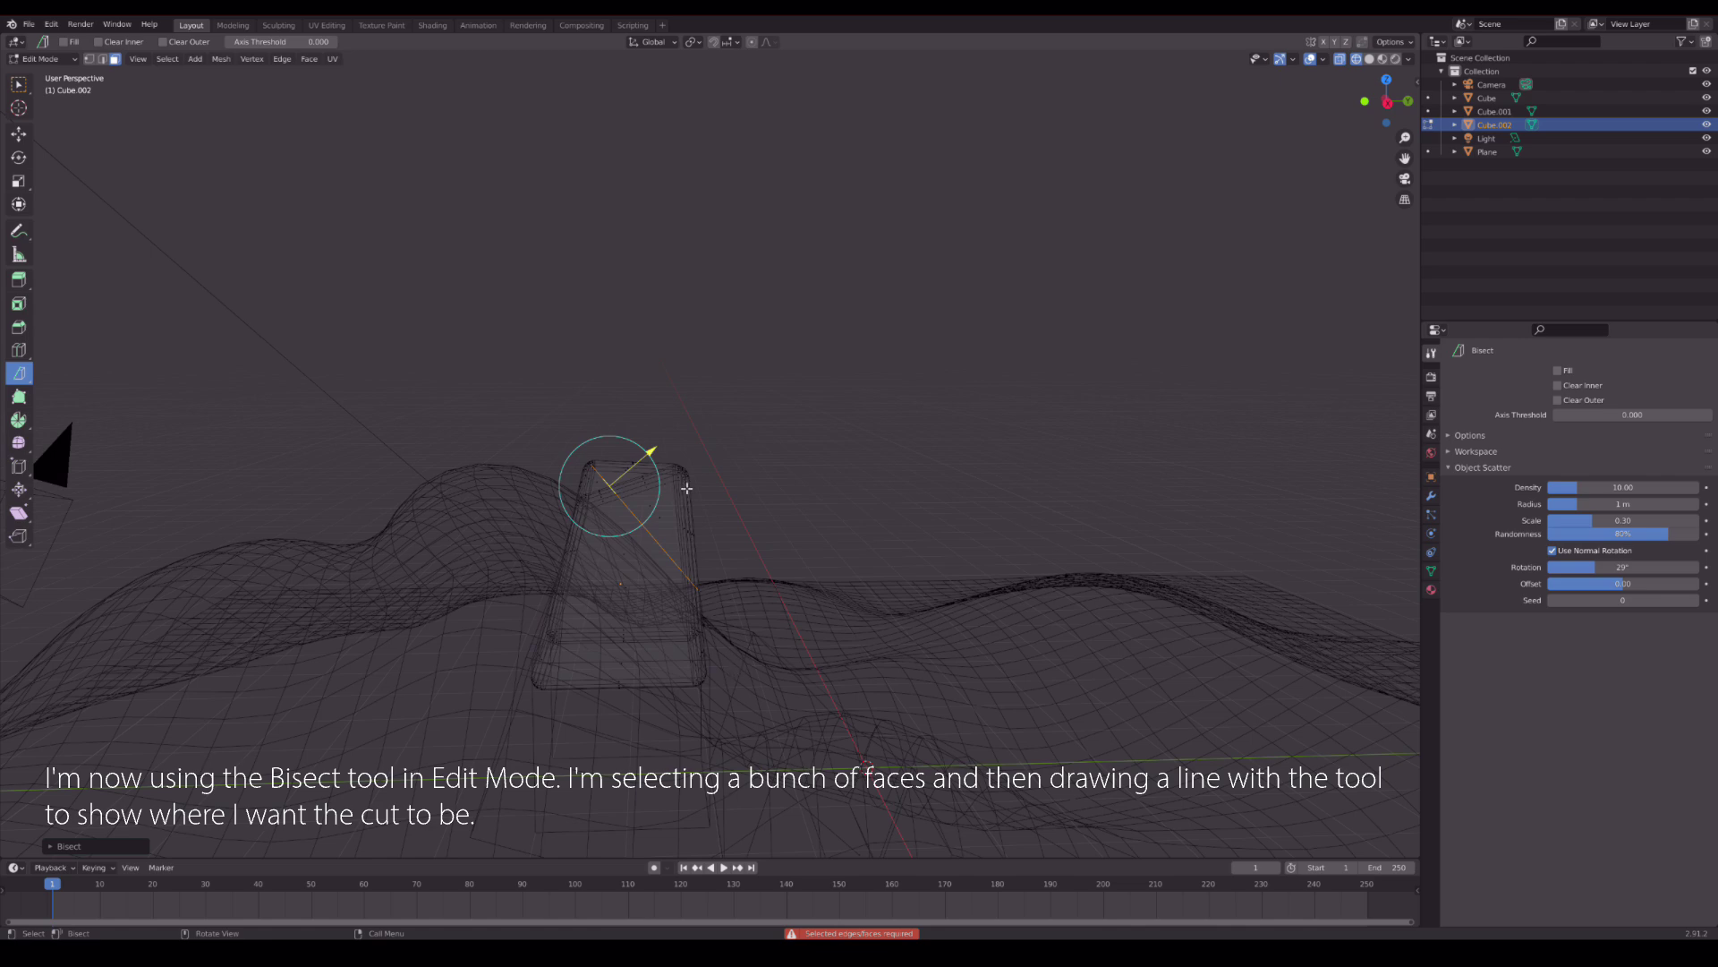
pyautogui.moveTo(687, 487); pyautogui.dragTo(707, 544)
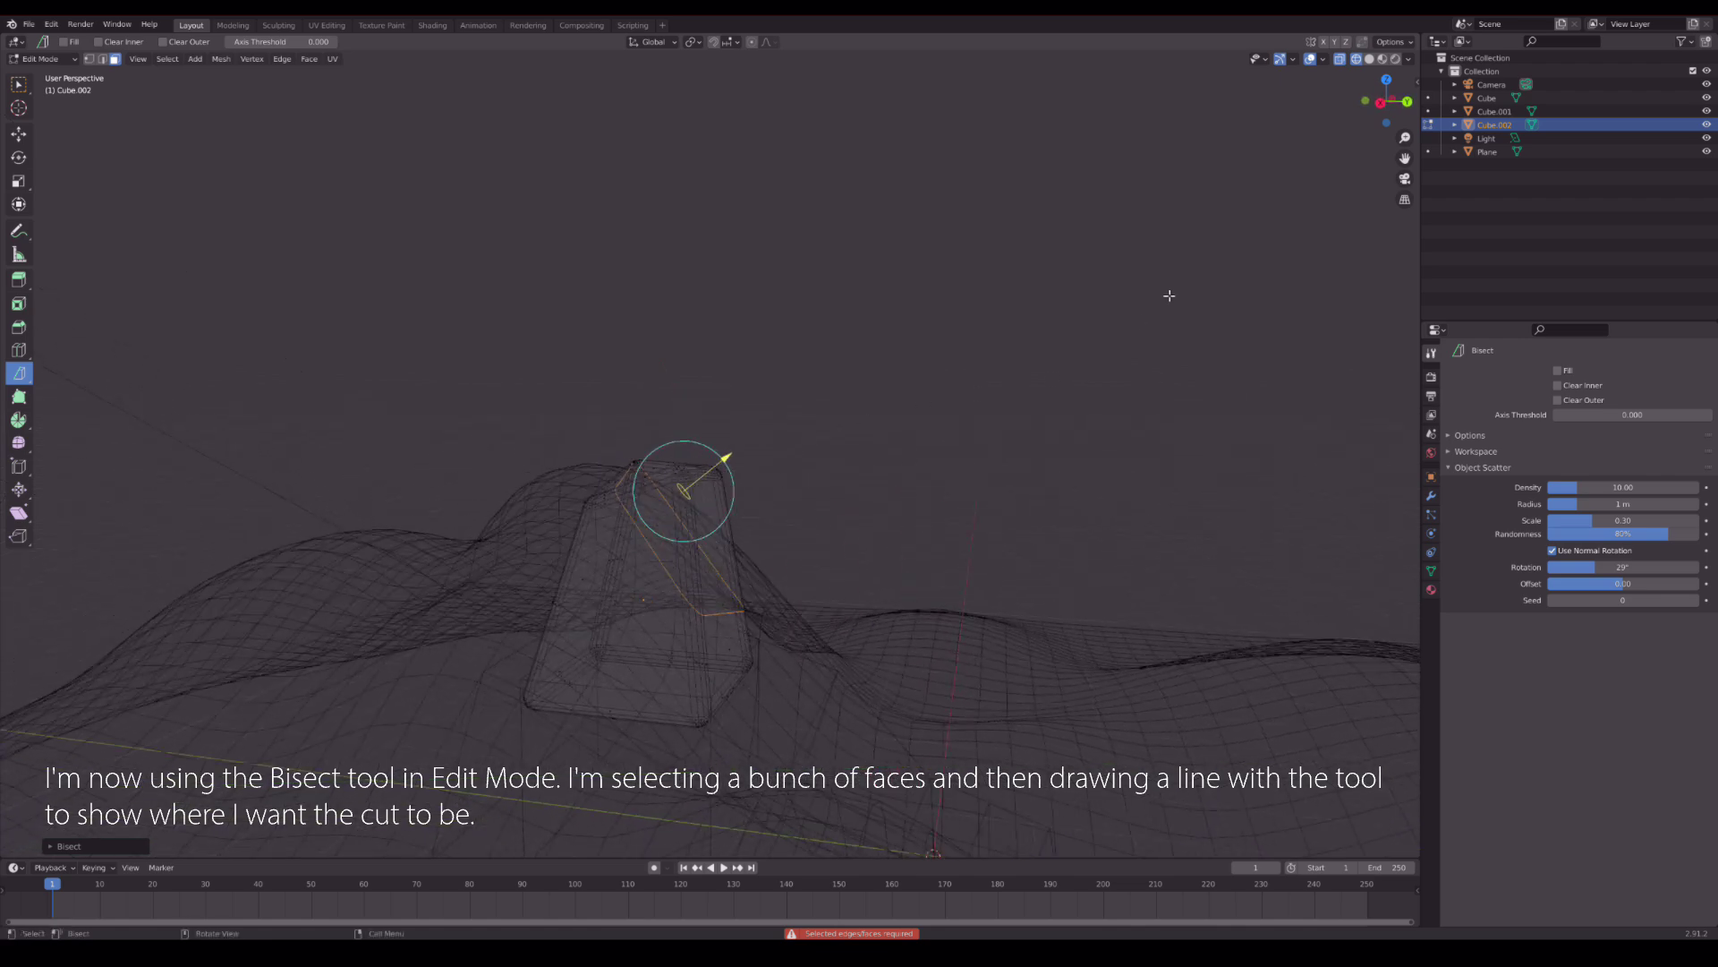
pyautogui.click(1396, 59)
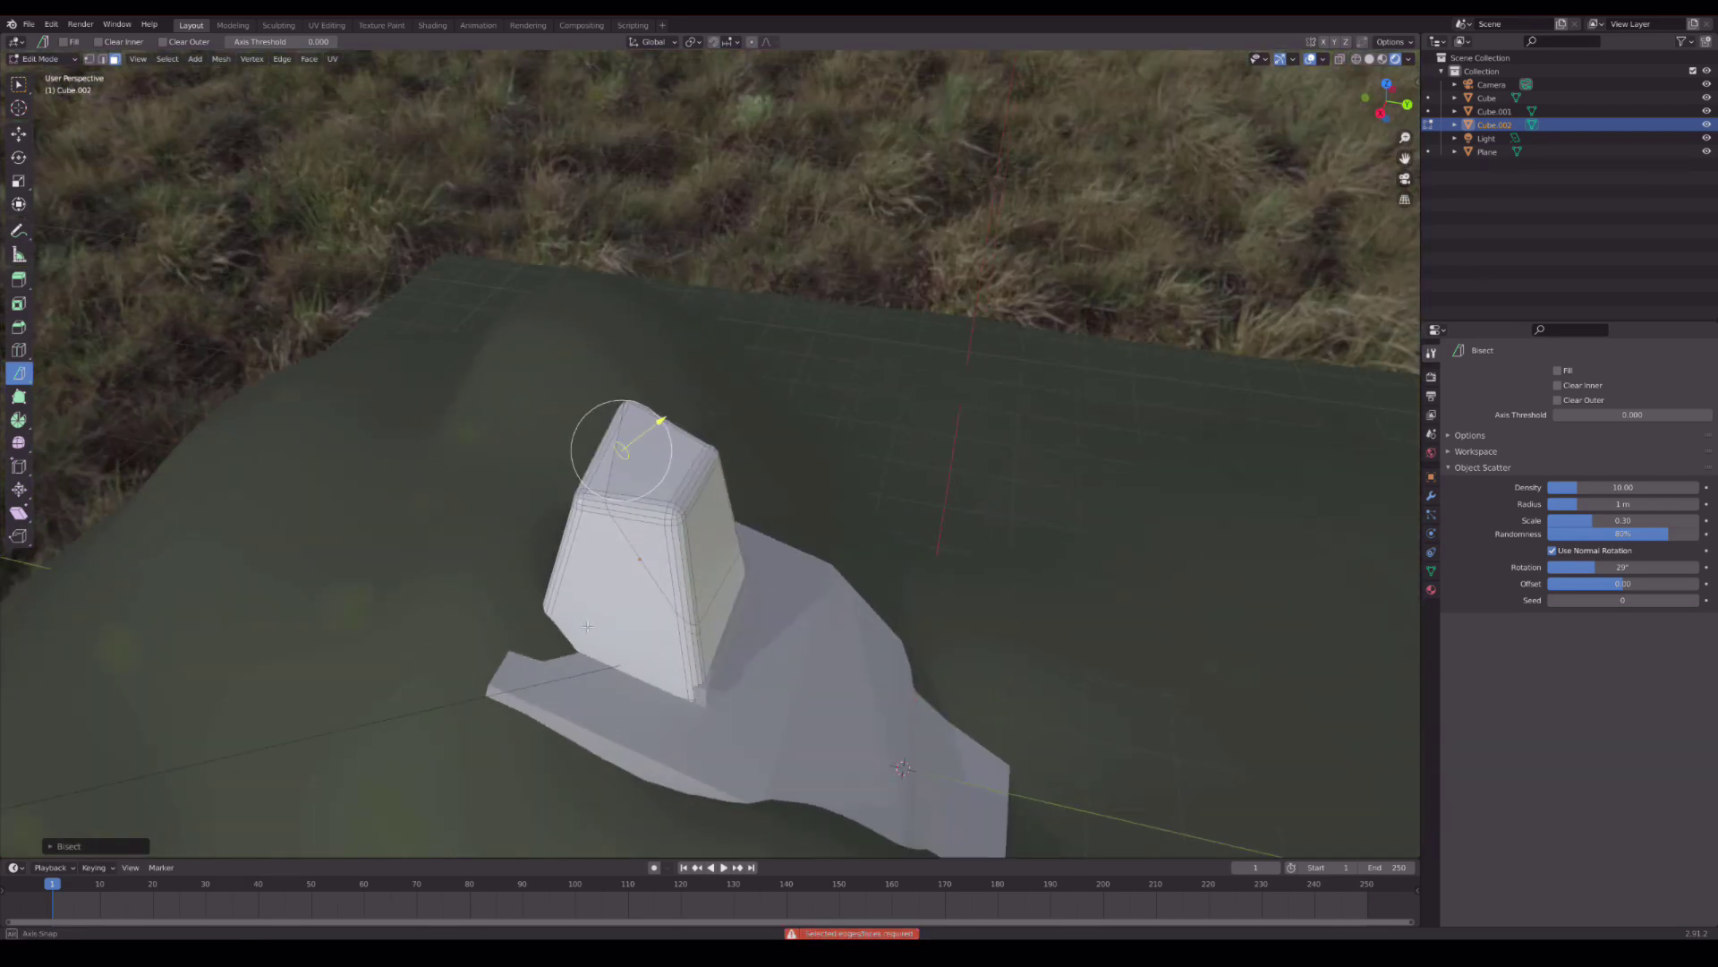
pyautogui.moveTo(664, 650); pyautogui.dragTo(693, 521)
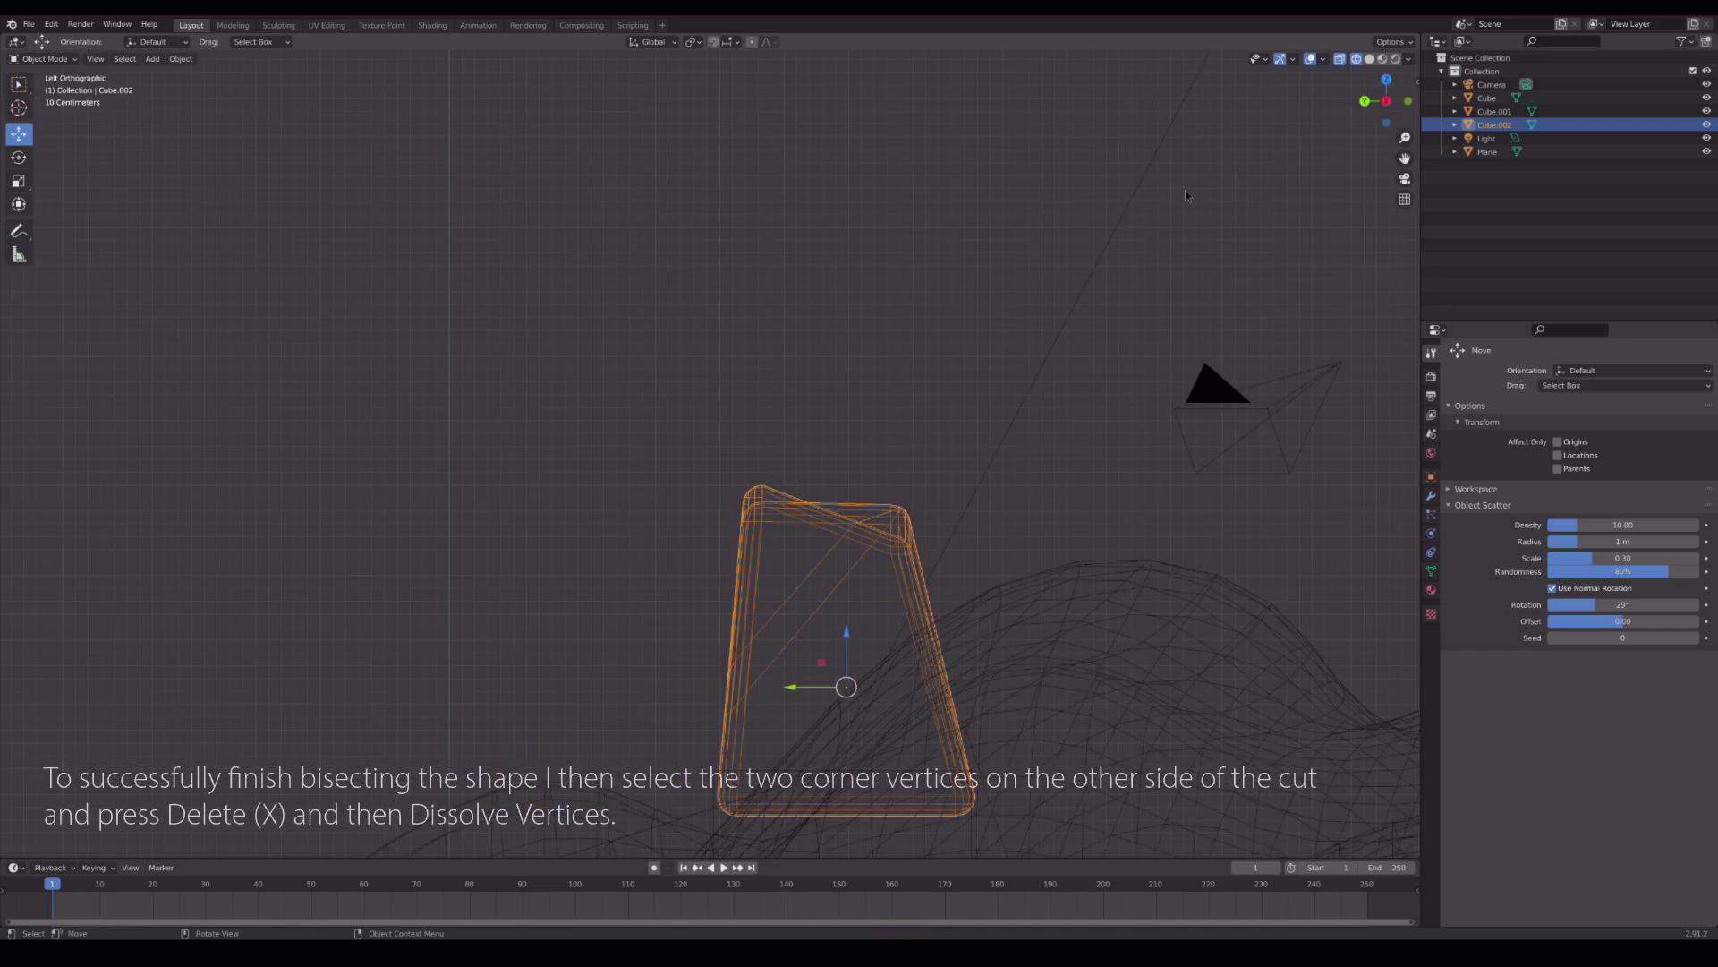
# - Dissolve the leftover corner vertices to leave a faceted, chipped peak
pyautogui.click(1360, 106)
pyautogui.press('KP_3')
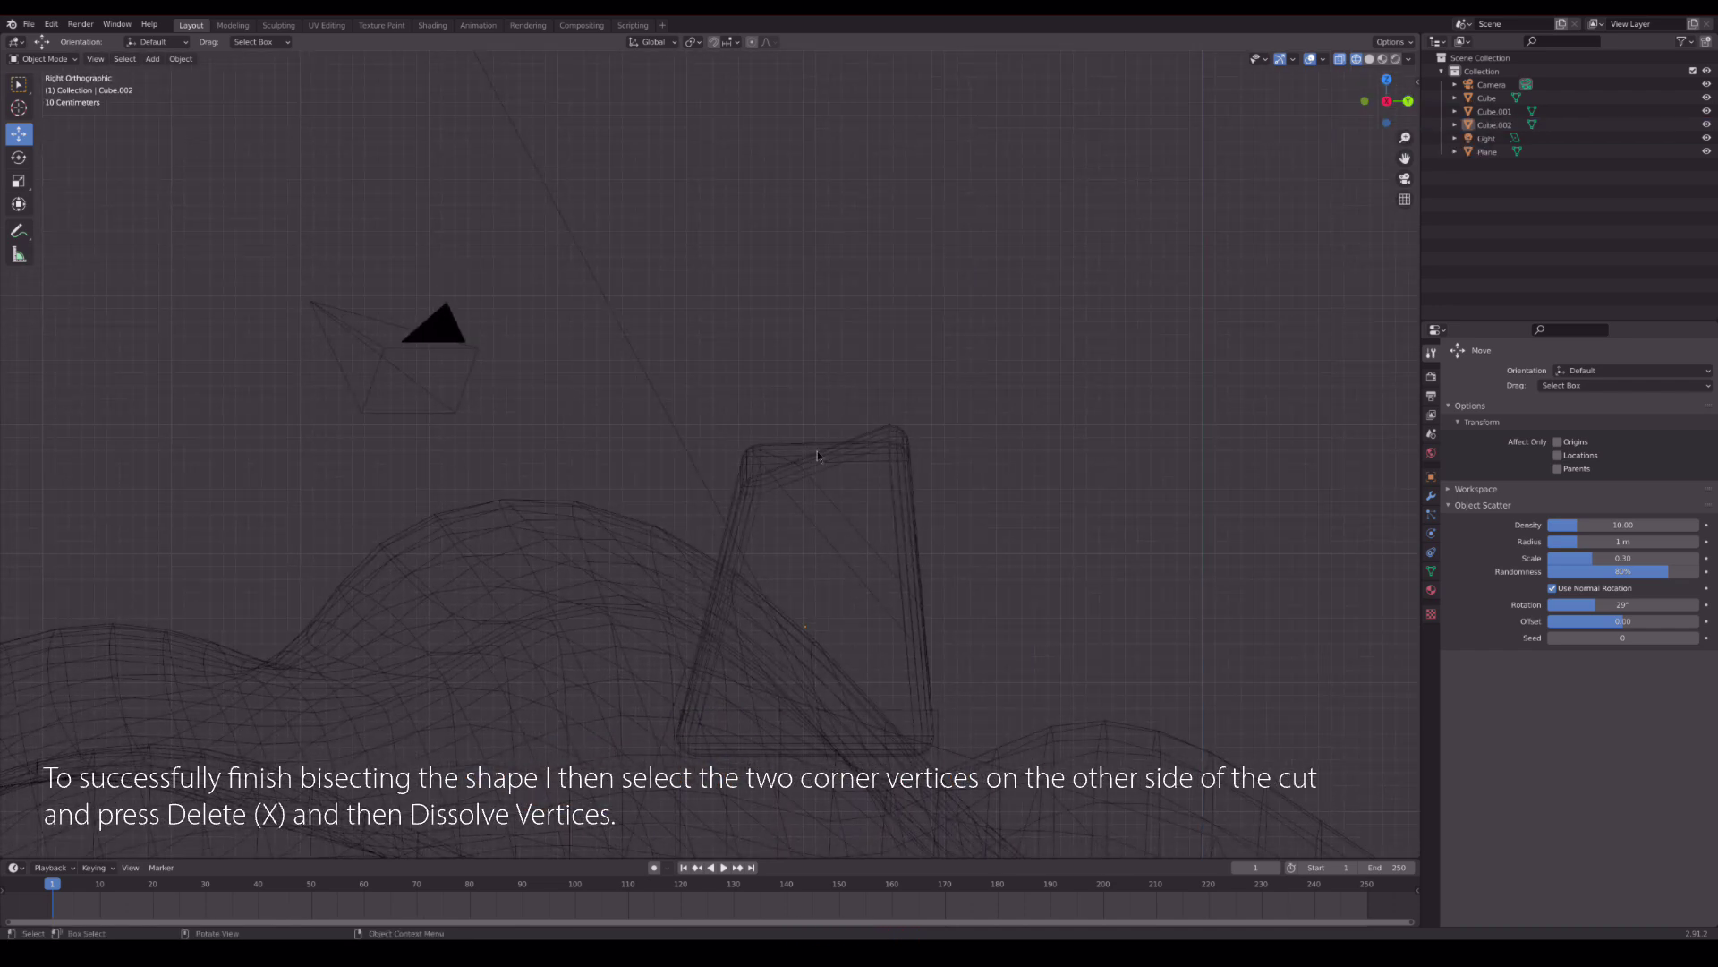
pyautogui.press('Tab')
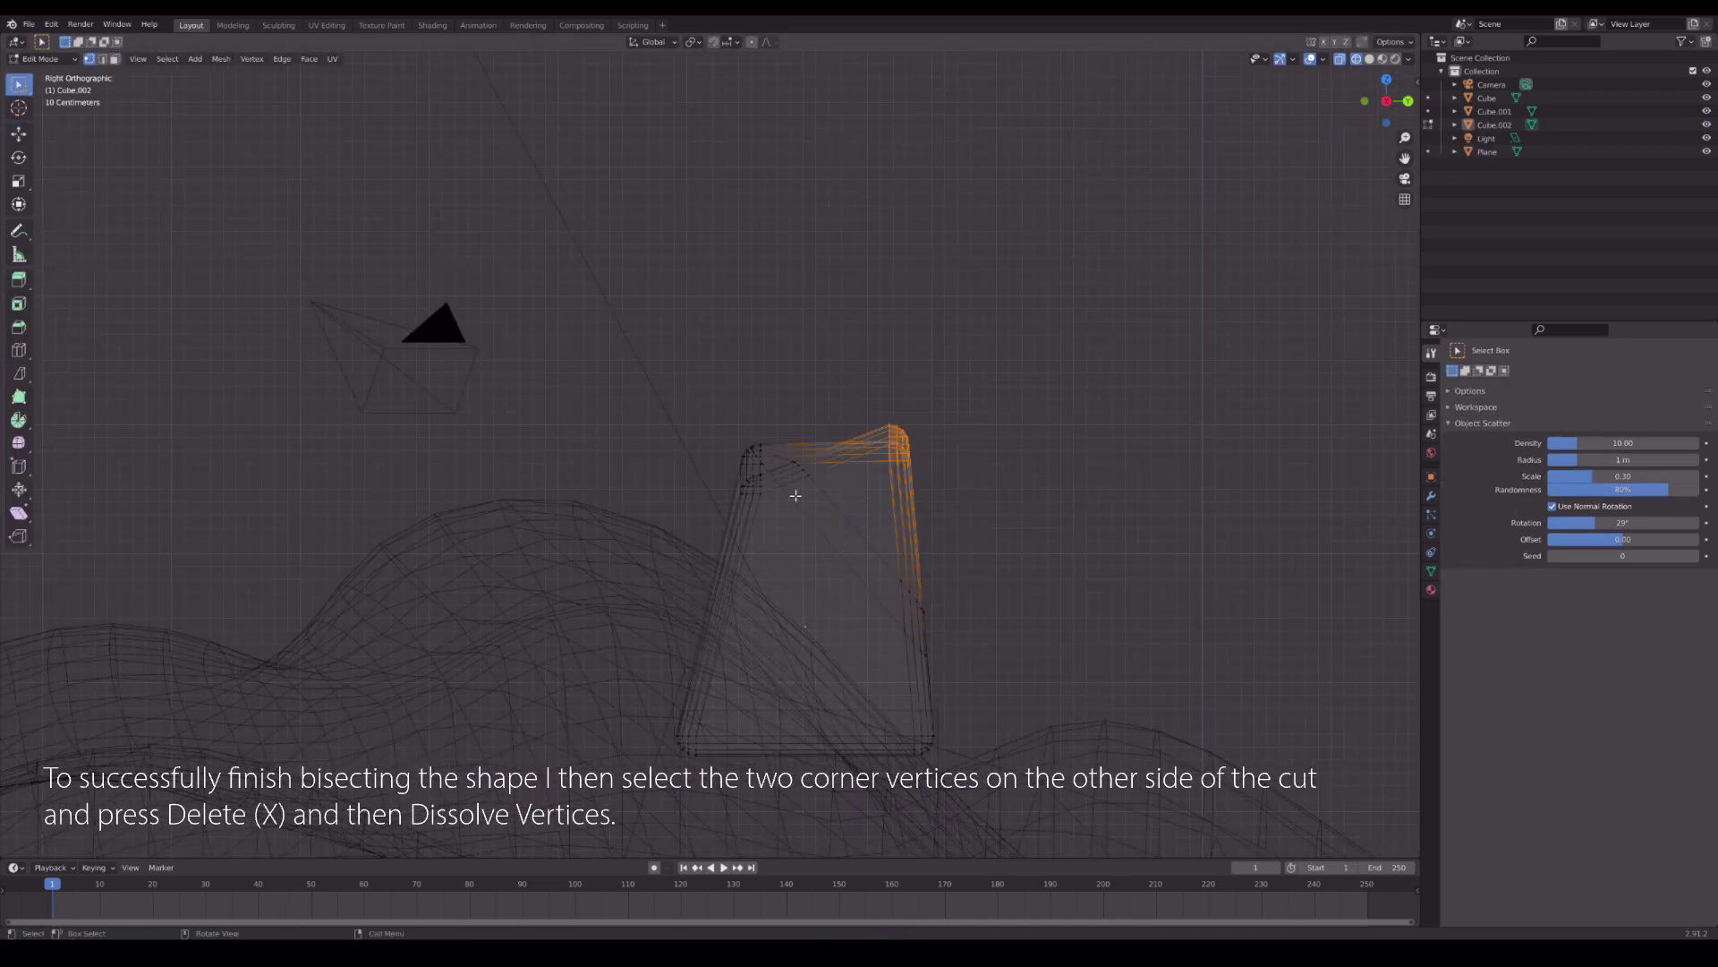
pyautogui.moveTo(789, 395); pyautogui.dragTo(895, 421)
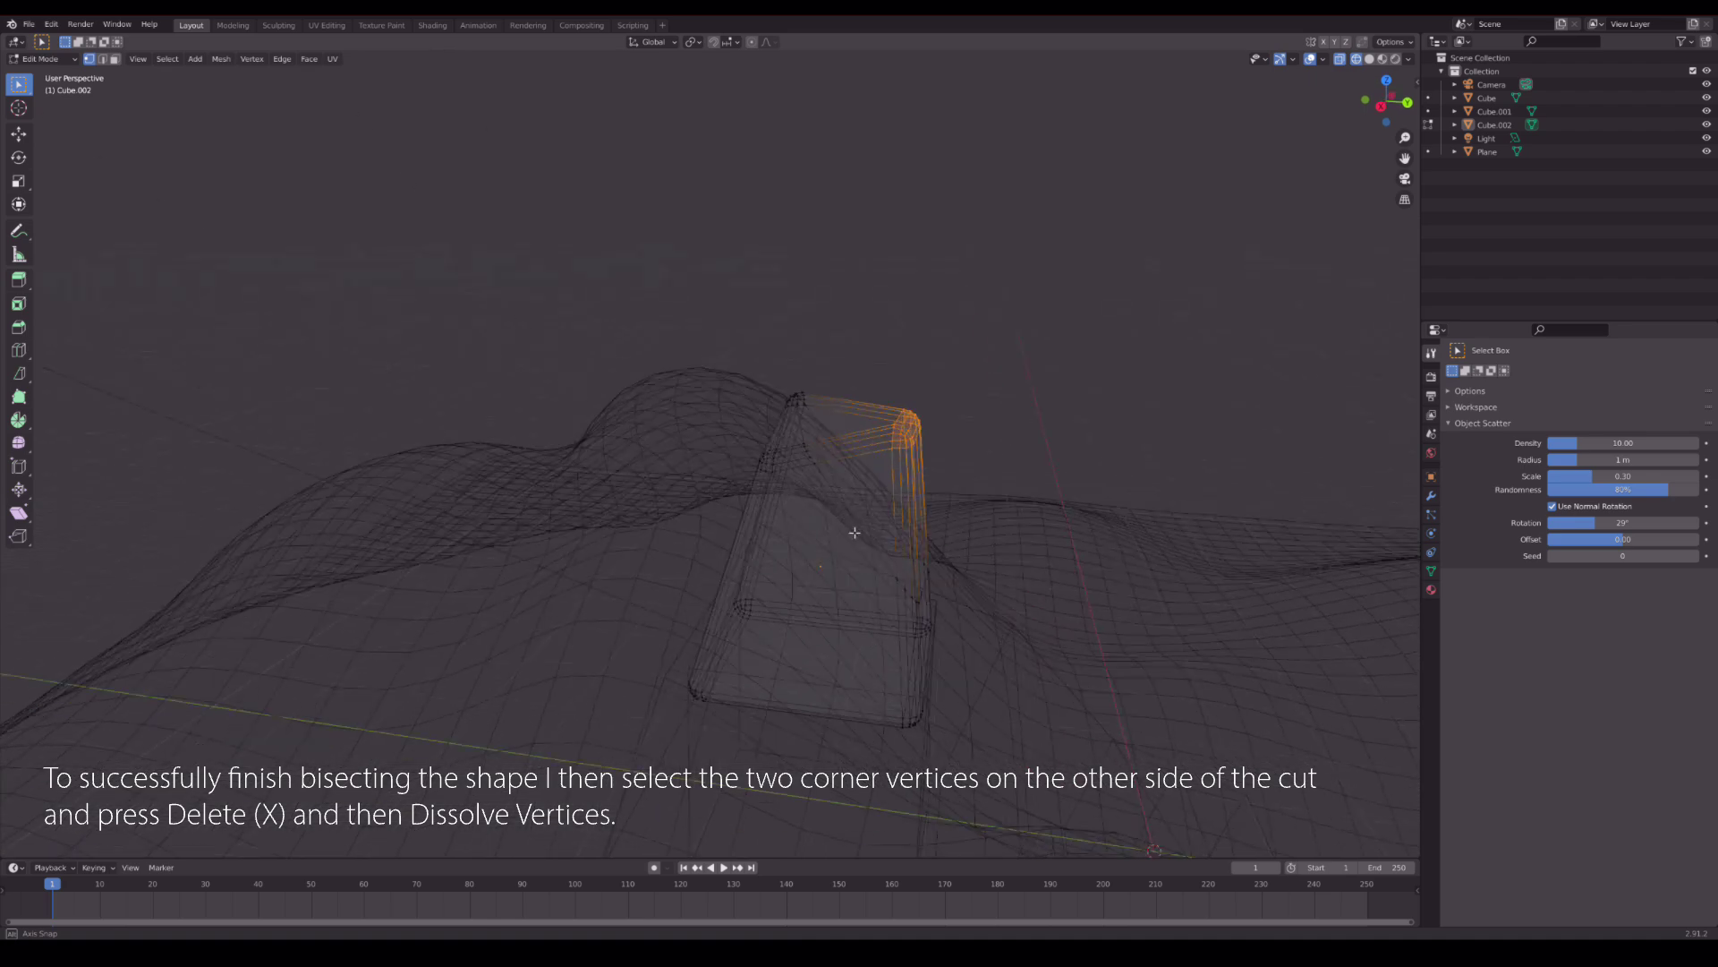
pyautogui.click(1368, 59)
pyautogui.press('x')
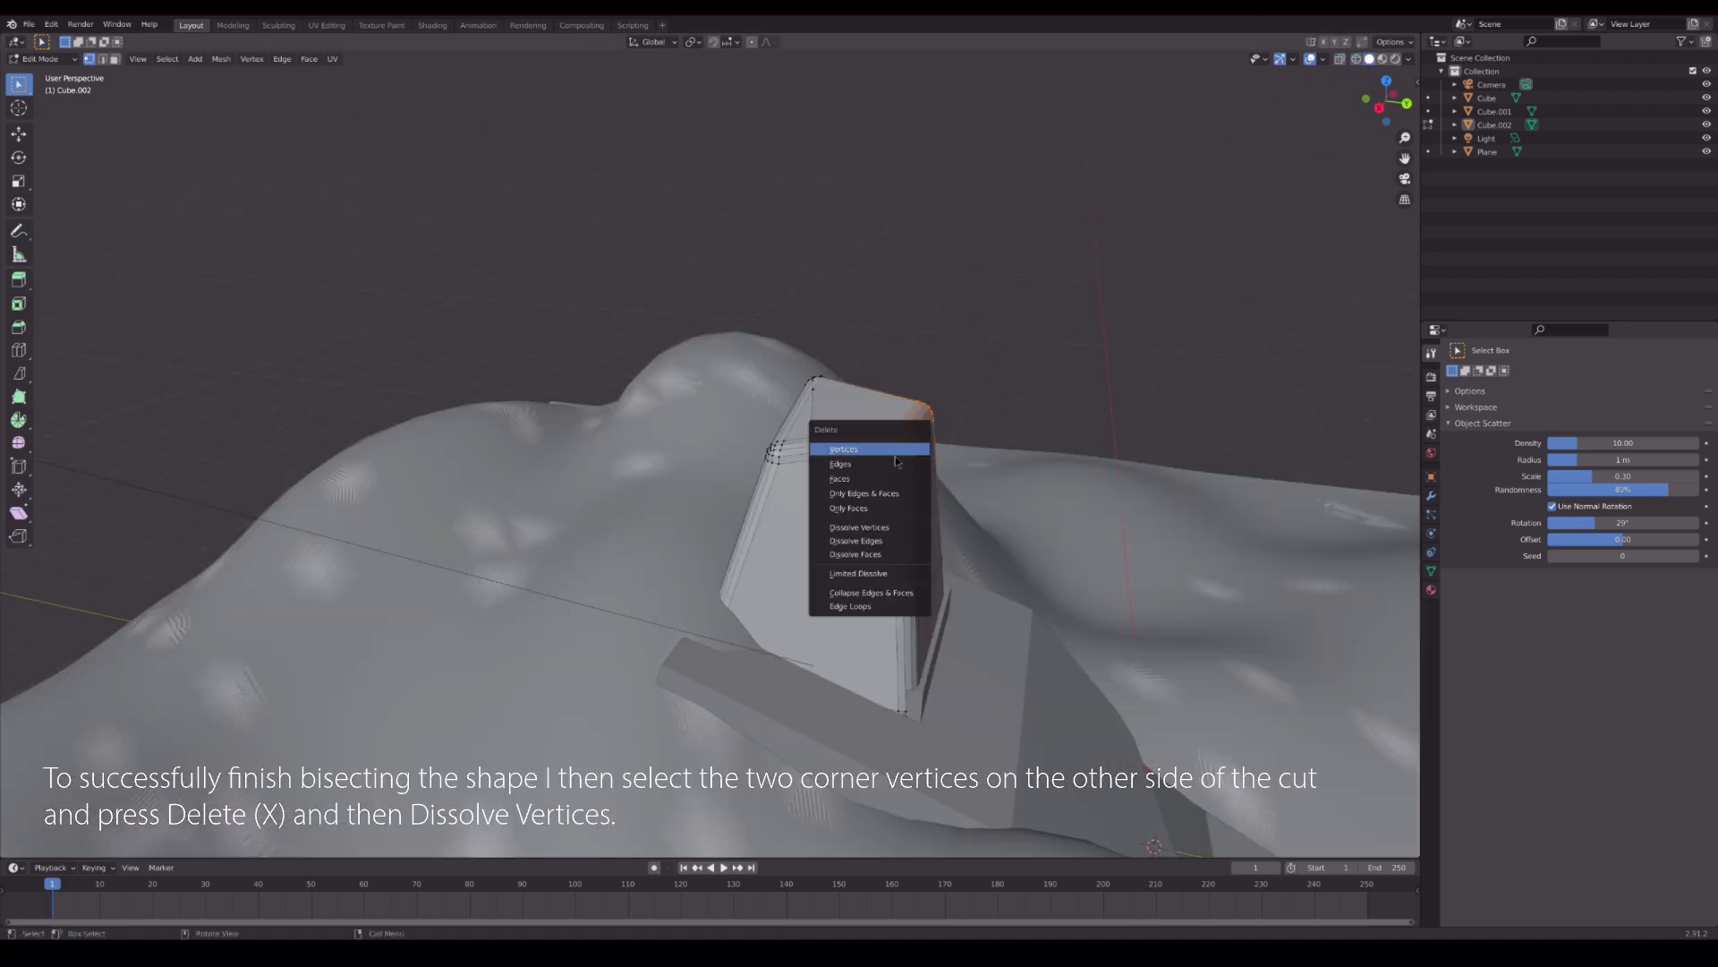
pyautogui.click(867, 527)
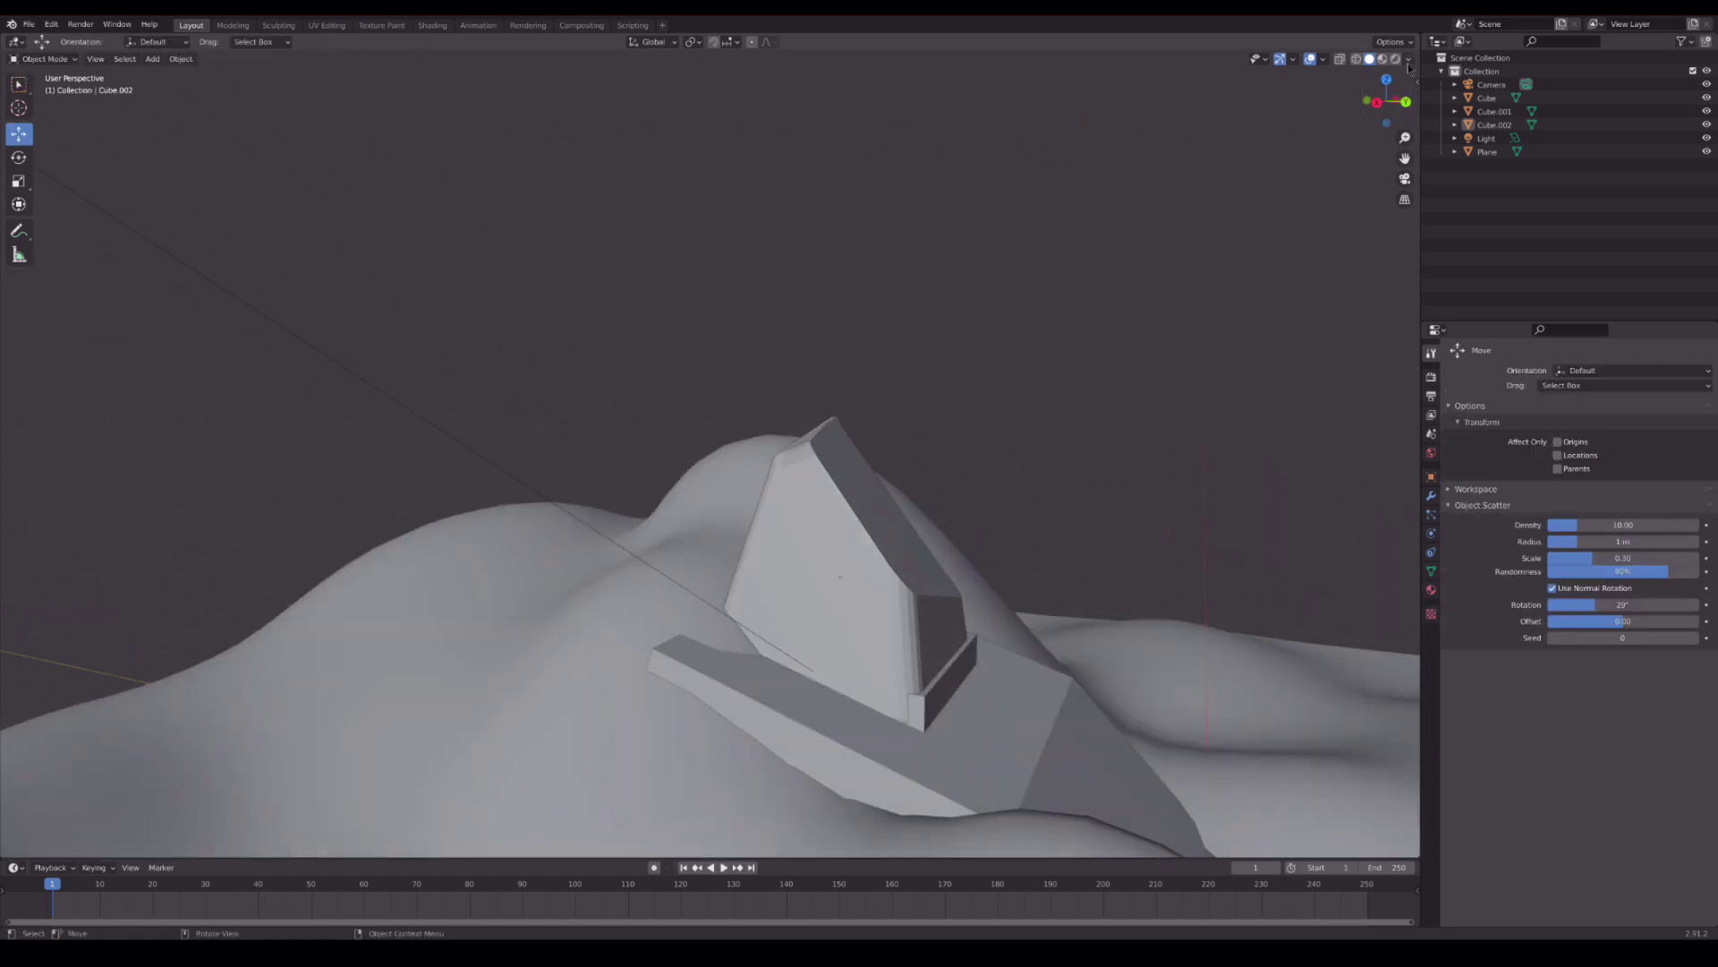
pyautogui.click(1396, 58)
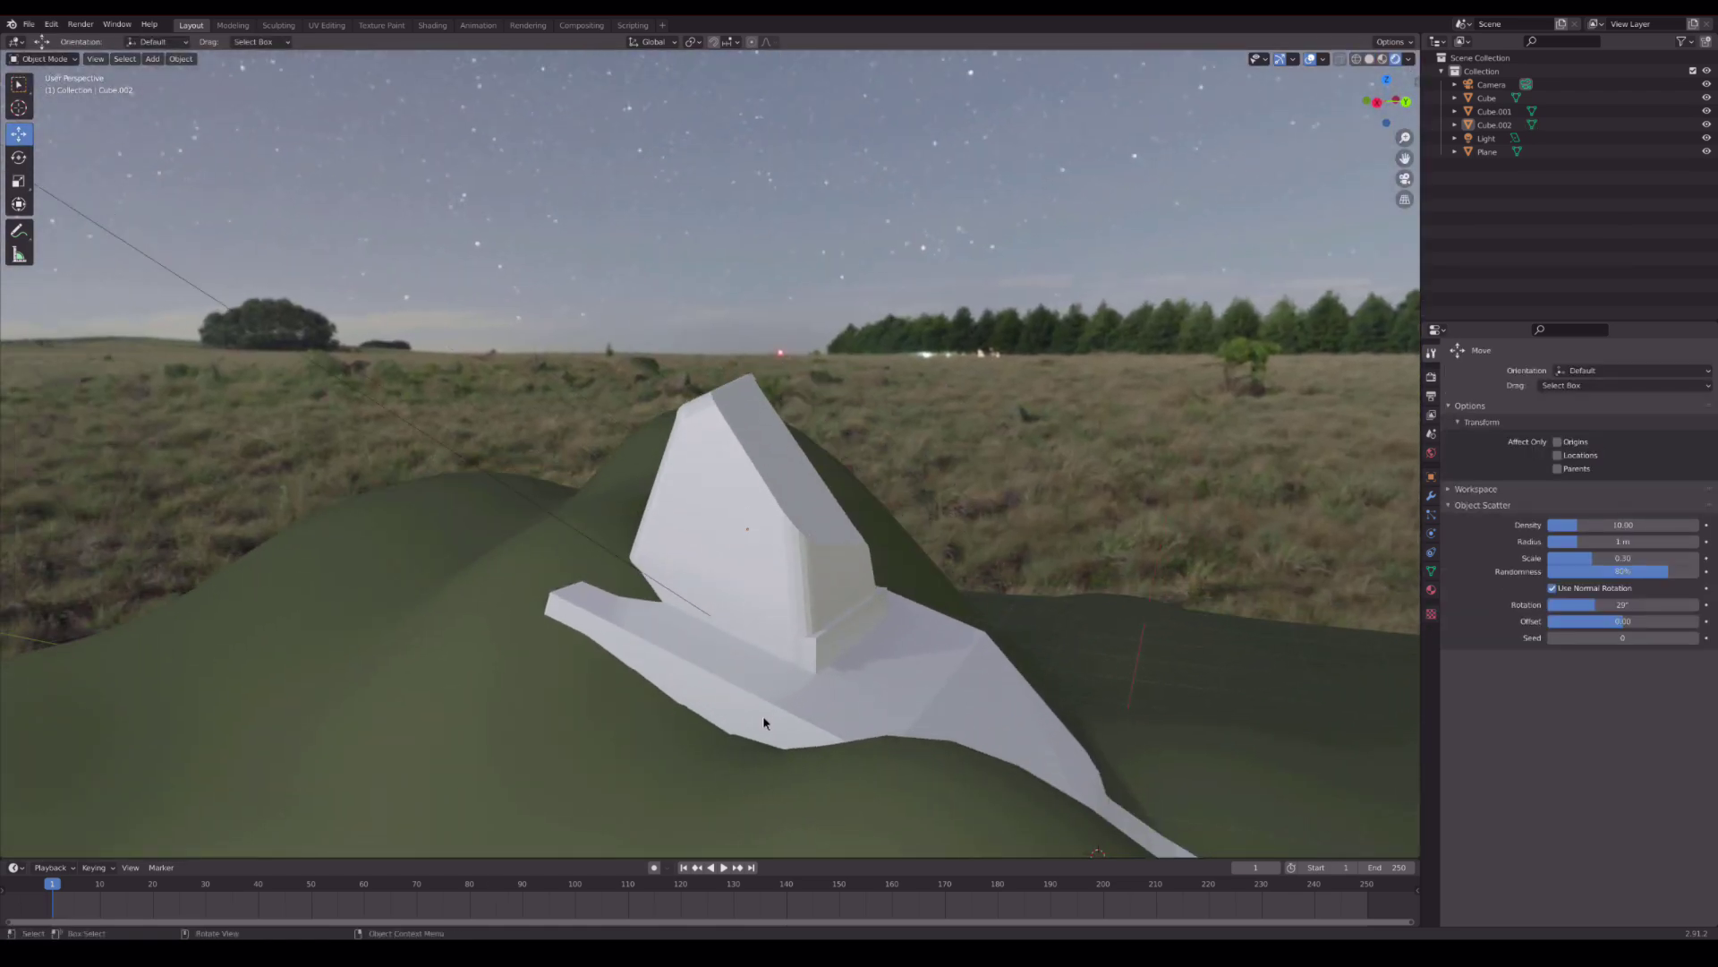
# - Make the rock material darker grey, with specular 0.317 and roughness near 0.85
pyautogui.click(1432, 589)
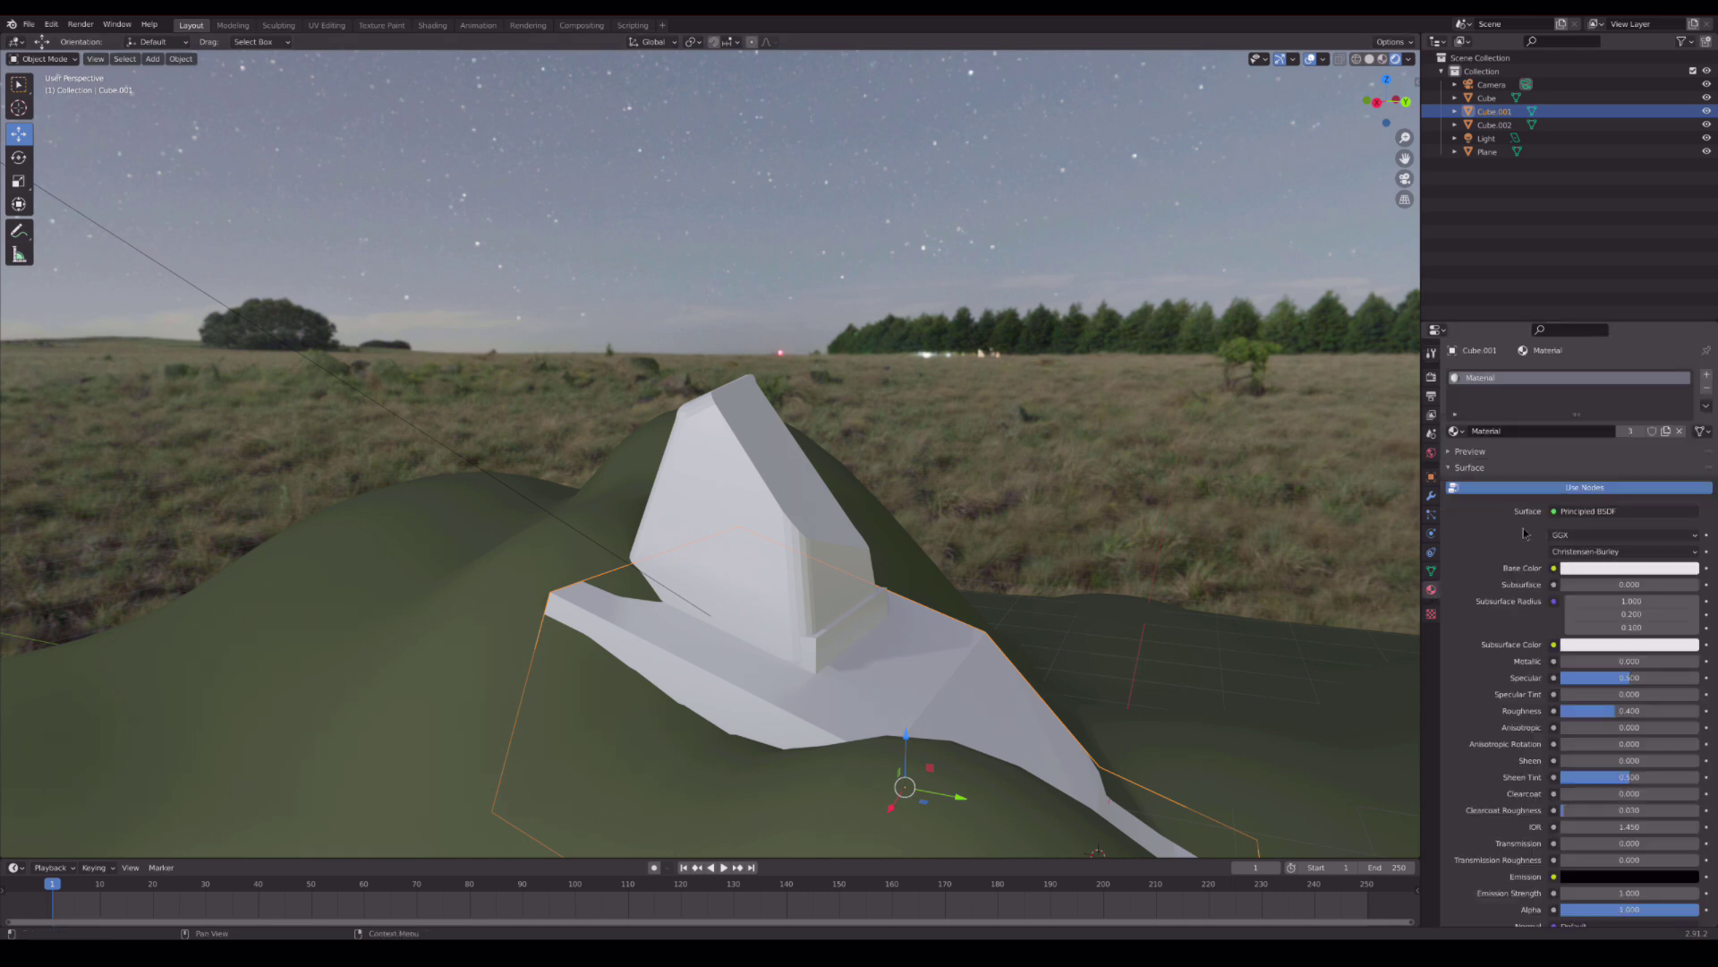
pyautogui.click(1578, 573)
pyautogui.moveTo(1688, 378); pyautogui.dragTo(1688, 440)
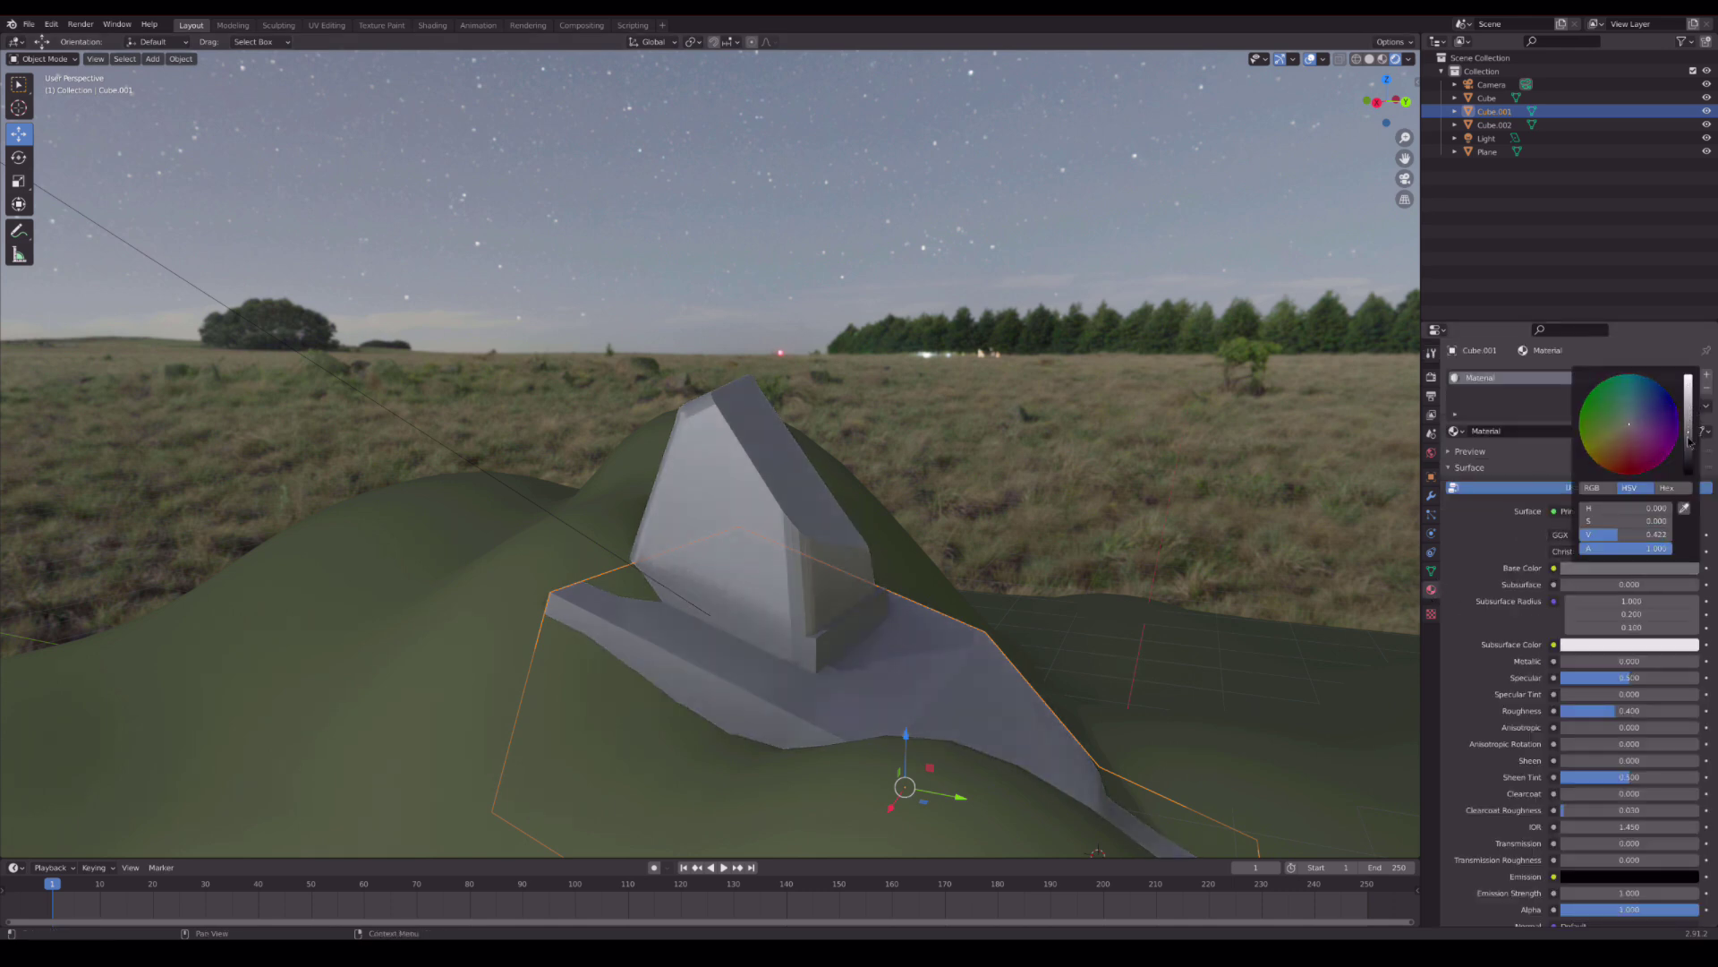
pyautogui.moveTo(1629, 677)
pyautogui.mouseDown()
pyautogui.moveTo(1600, 677)
pyautogui.moveTo(1683, 712)
pyautogui.mouseUp()
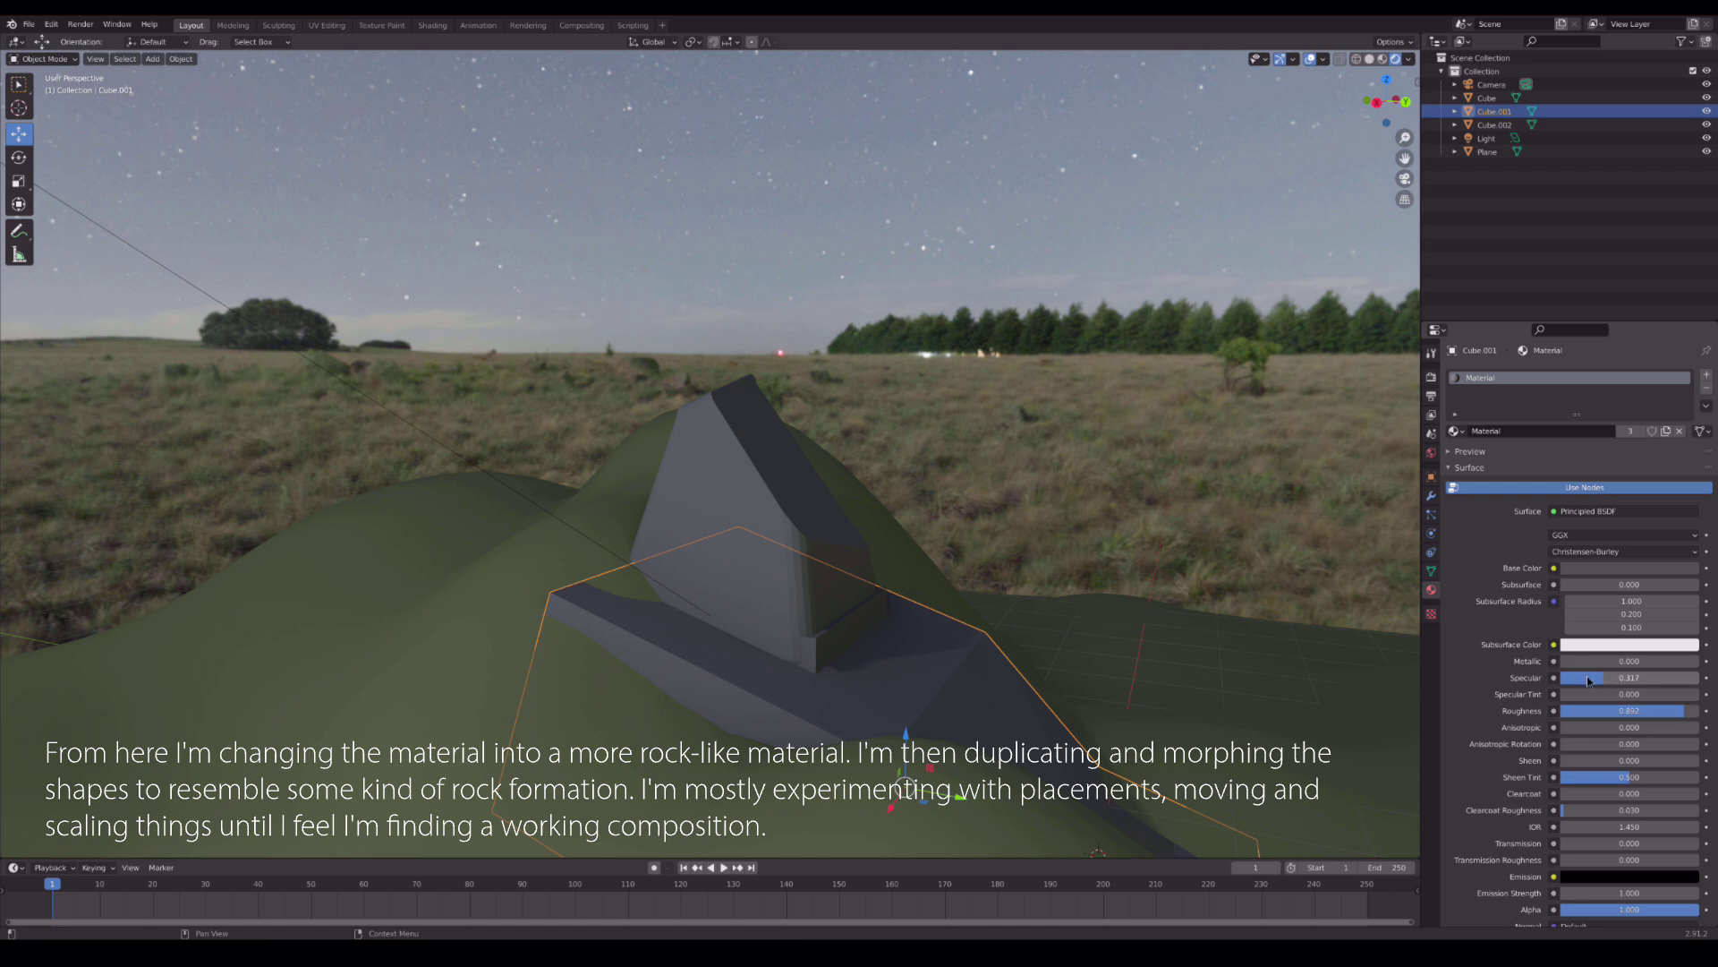
# - Save the blend file with the new stone material
pyautogui.moveTo(780, 706); pyautogui.dragTo(758, 716)
pyautogui.hotkey('ctrl', 's')
pyautogui.click(760, 701)
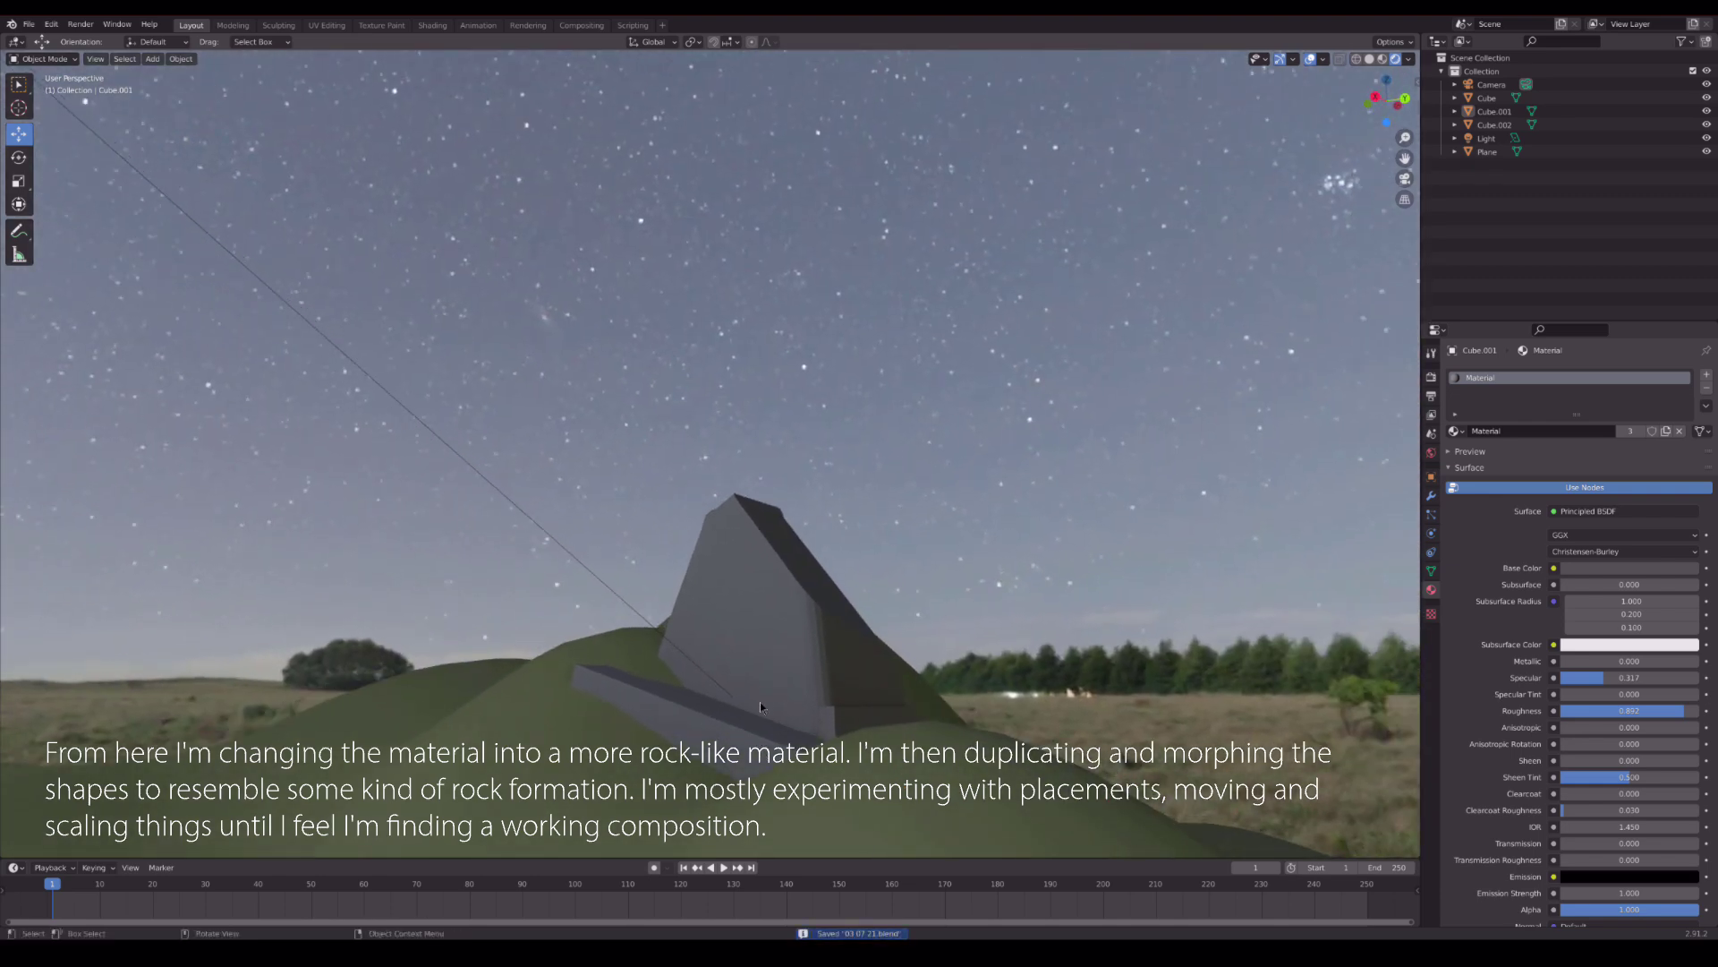
# - Move the second grey rock to a new spot on the hill
pyautogui.scroll(-1, 76, 212)
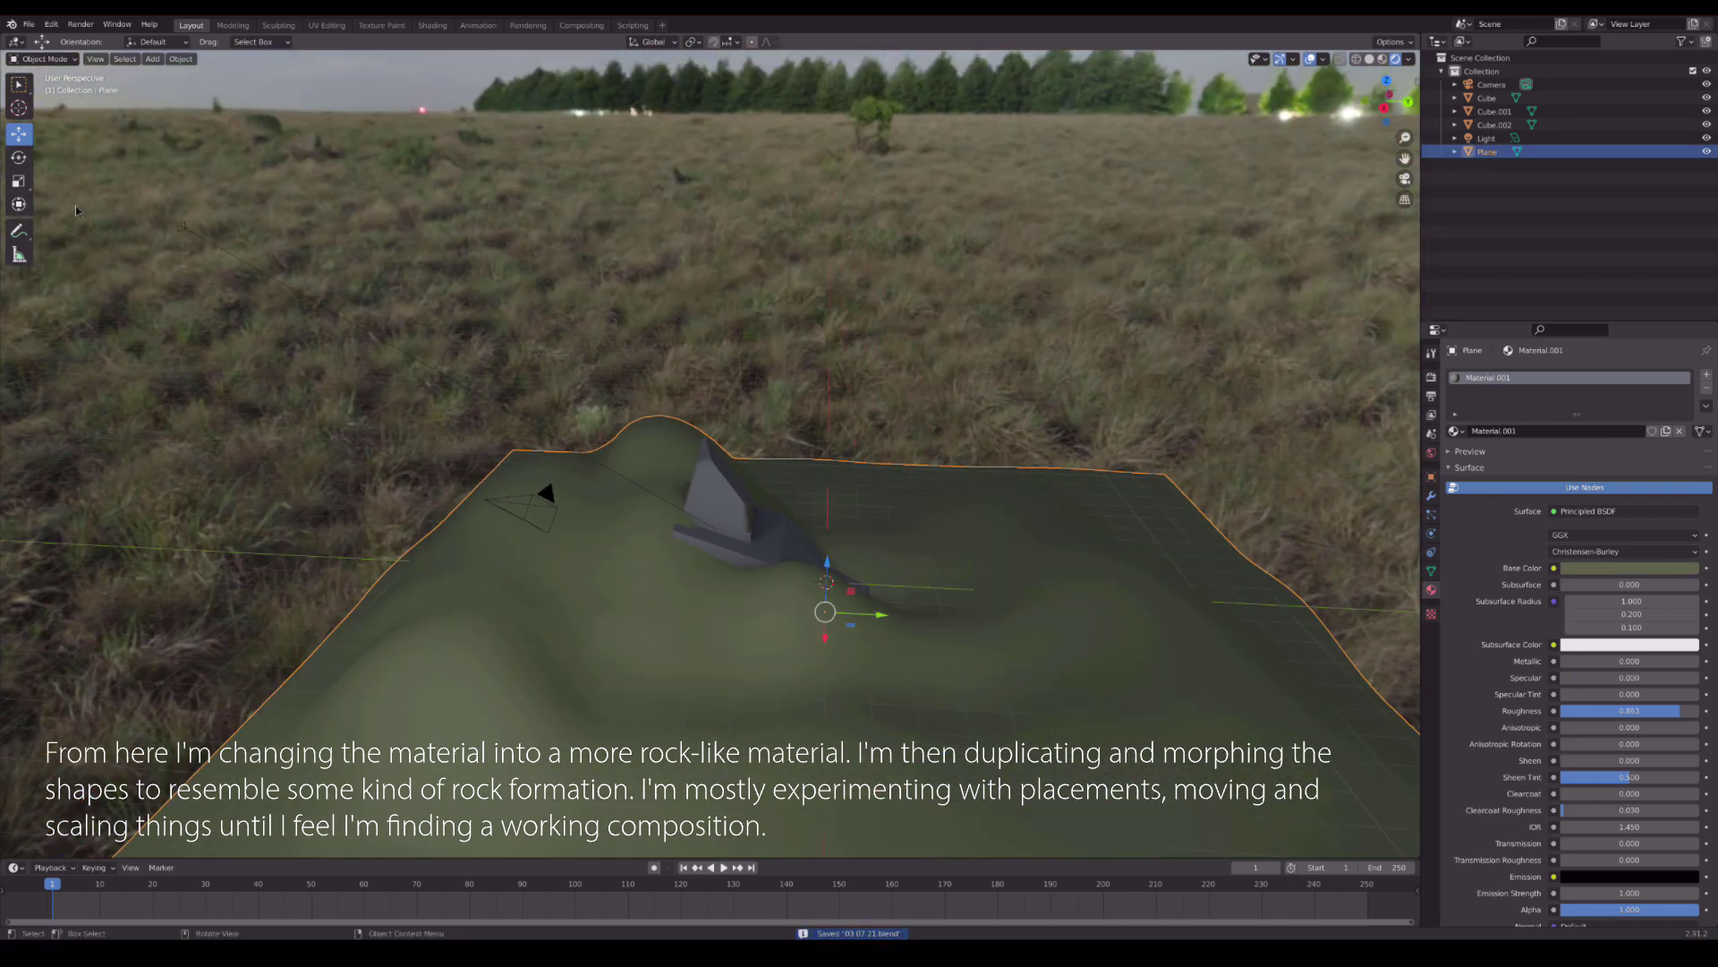
pyautogui.click(765, 517)
pyautogui.keyDown('shift'); pyautogui.click(711, 474); pyautogui.keyUp('shift')
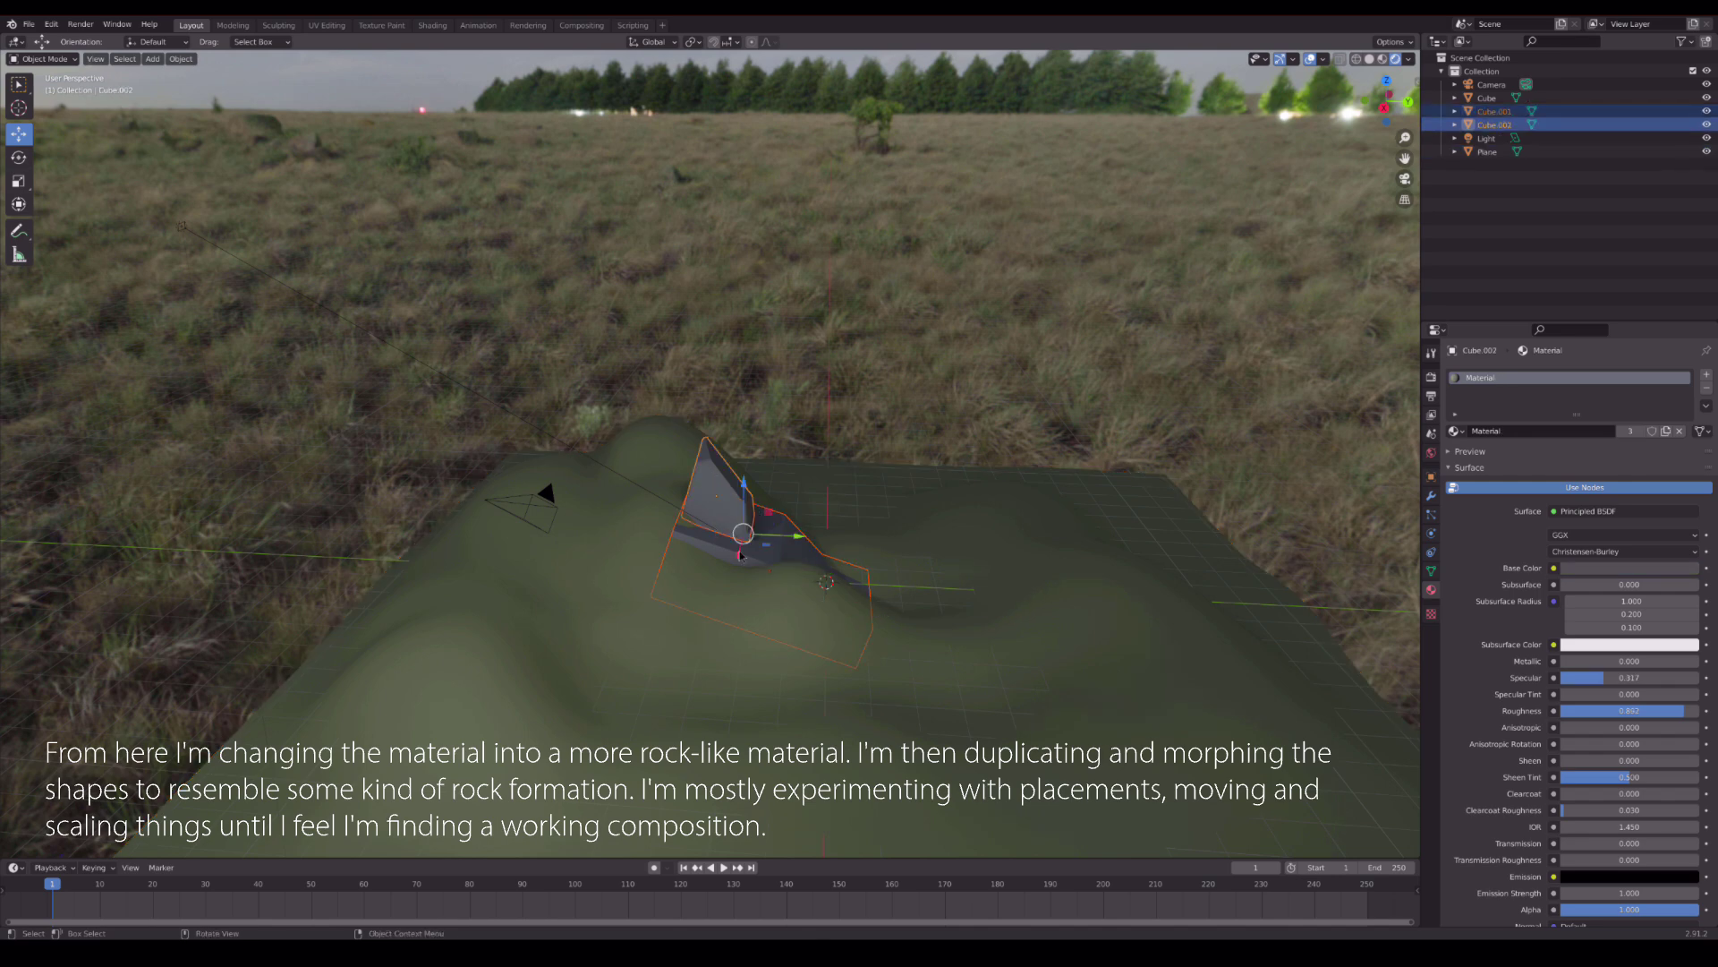
pyautogui.press('g')
pyautogui.click(854, 605)
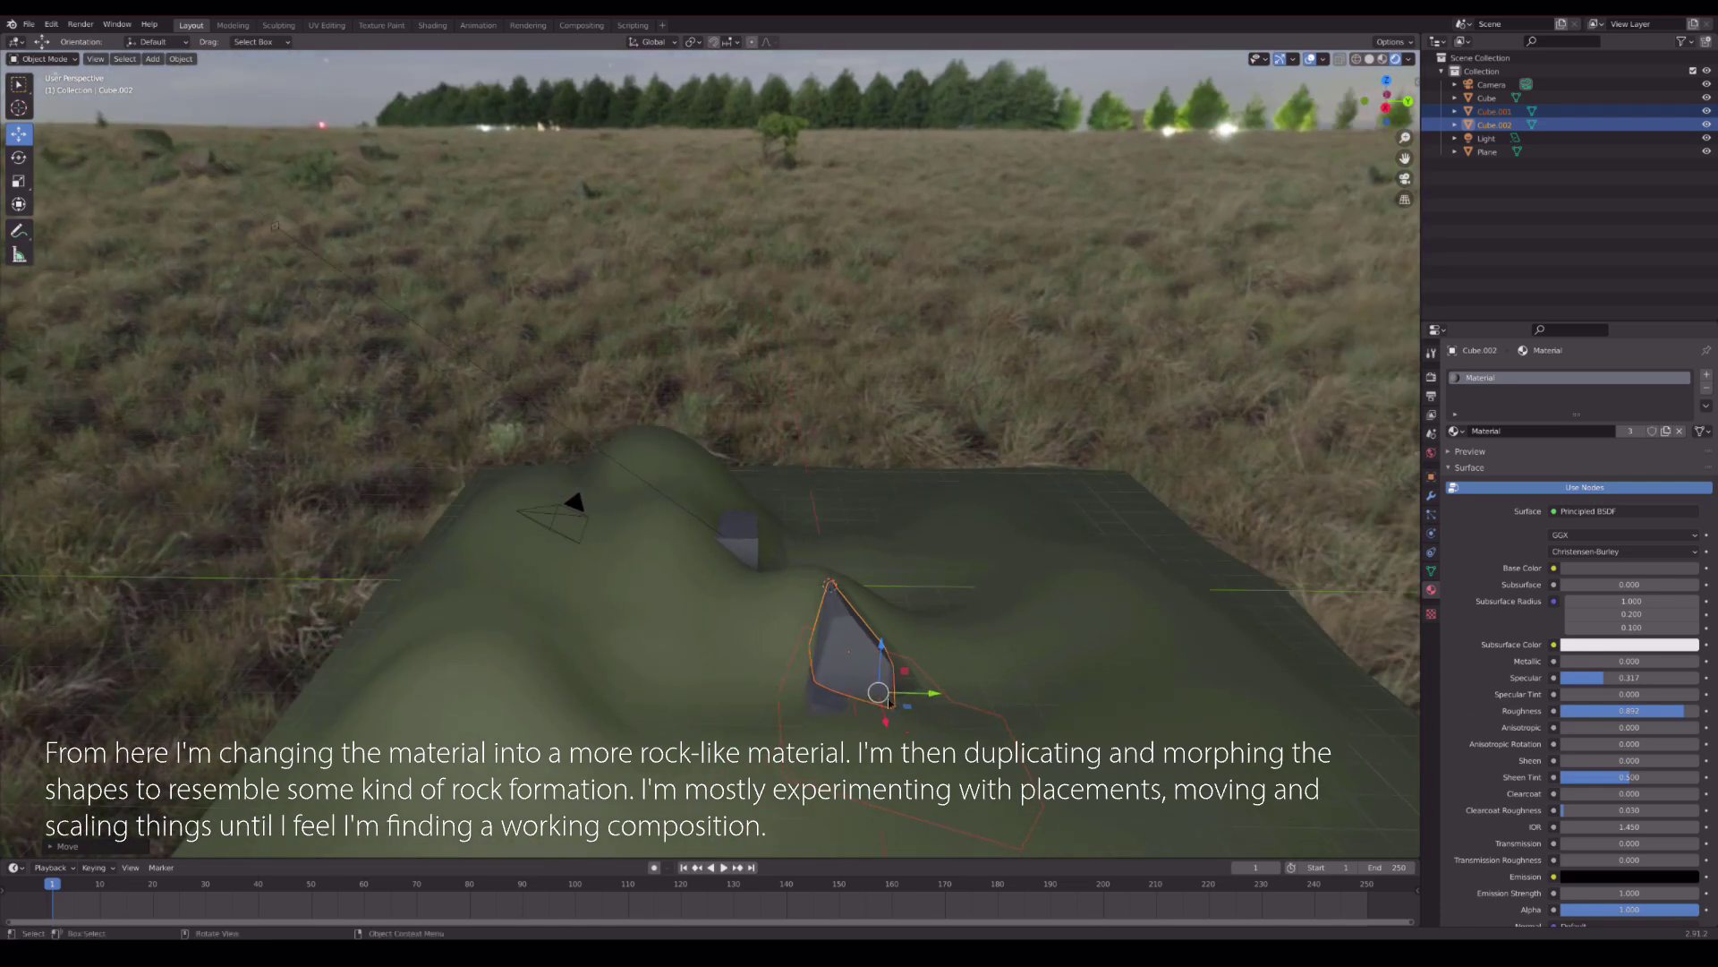
# - Duplicate the rock, move the copy up onto the hill, and tilt it around X
pyautogui.hotkey('shift', 'd')
pyautogui.click(844, 667)
pyautogui.moveTo(844, 667)
pyautogui.mouseDown()
pyautogui.moveTo(828, 587)
pyautogui.moveTo(888, 557)
pyautogui.mouseUp()
pyautogui.press('x')
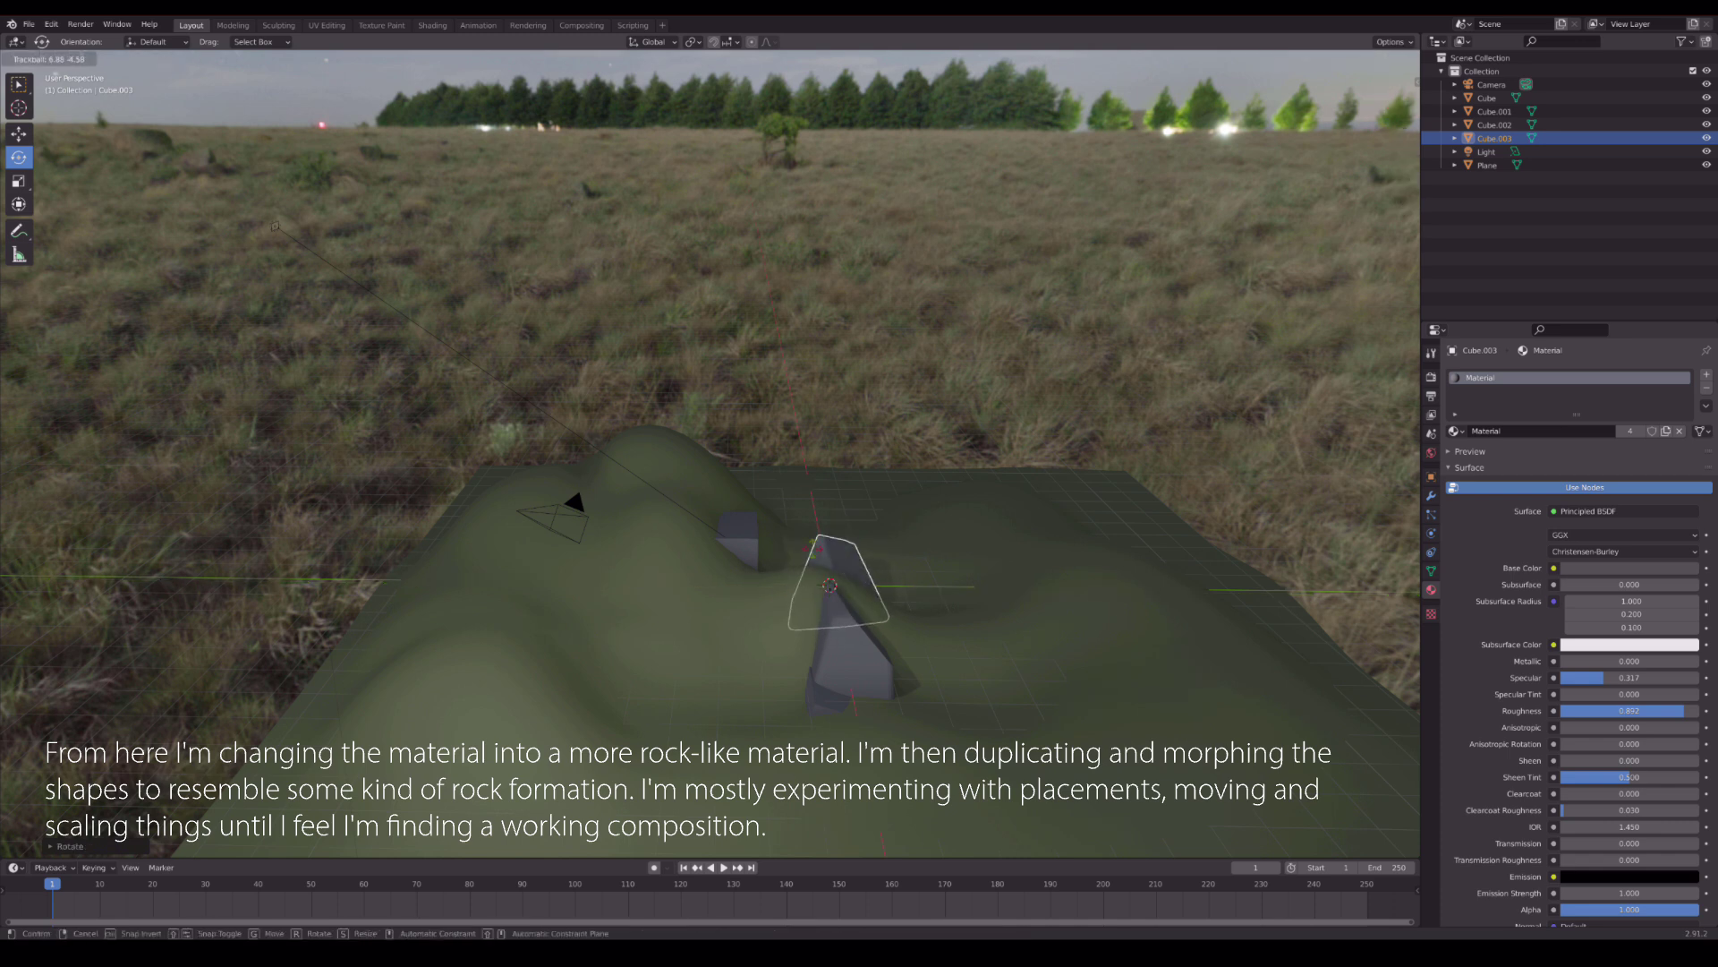
pyautogui.click(817, 548)
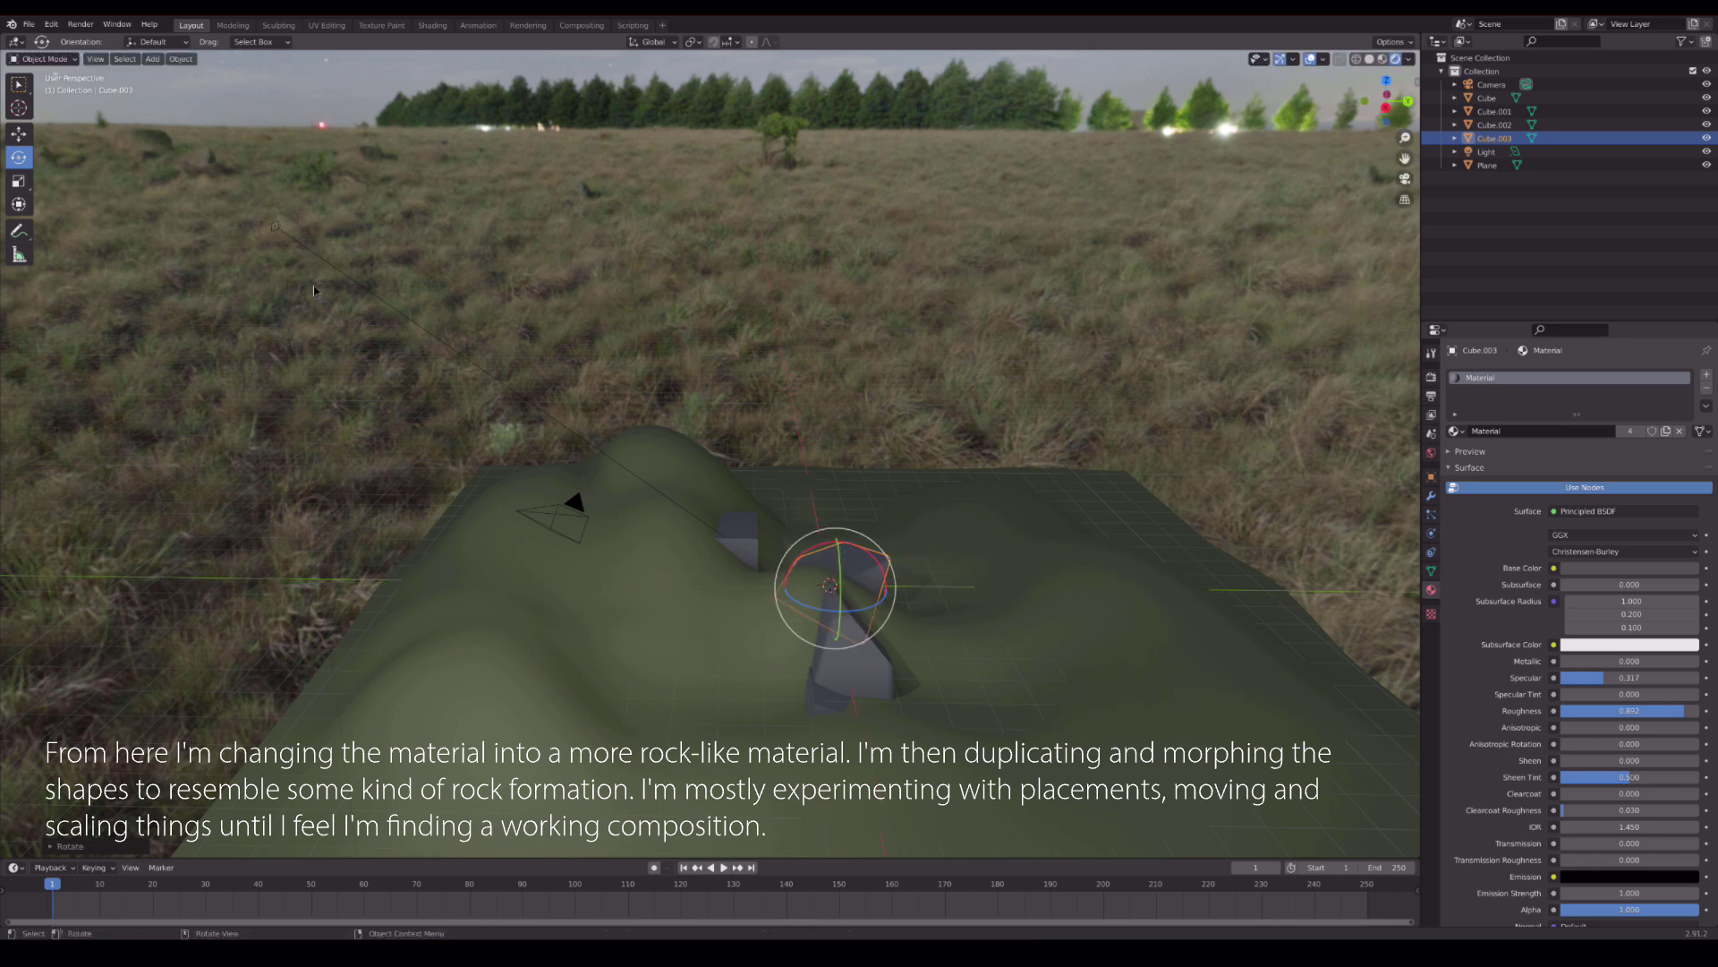
# - Scale the copy up into a large slab and shift it left and down the hill
pyautogui.press('s')
pyautogui.click(668, 558)
pyautogui.hotkey('shift', 'space')
pyautogui.press('g')
pyautogui.moveTo(836, 551)
pyautogui.mouseDown()
pyautogui.moveTo(690, 544)
pyautogui.moveTo(687, 573)
pyautogui.mouseUp()
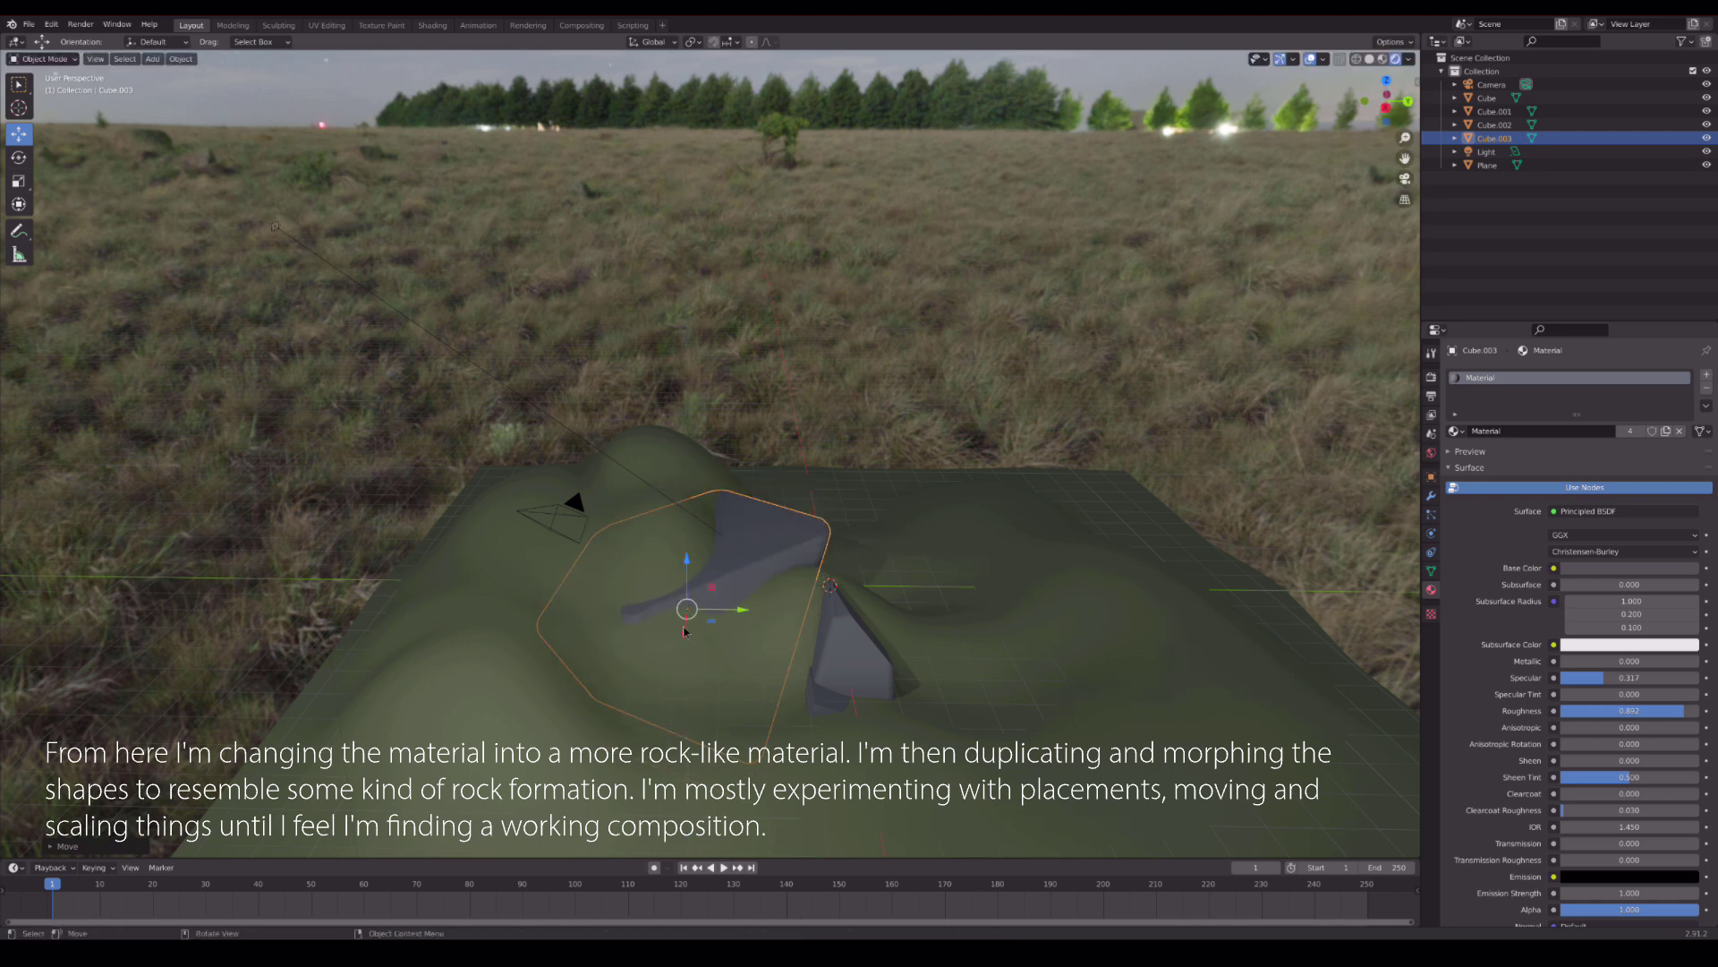
pyautogui.moveTo(689, 555); pyautogui.dragTo(685, 676)
pyautogui.scroll(3, 792, 725)
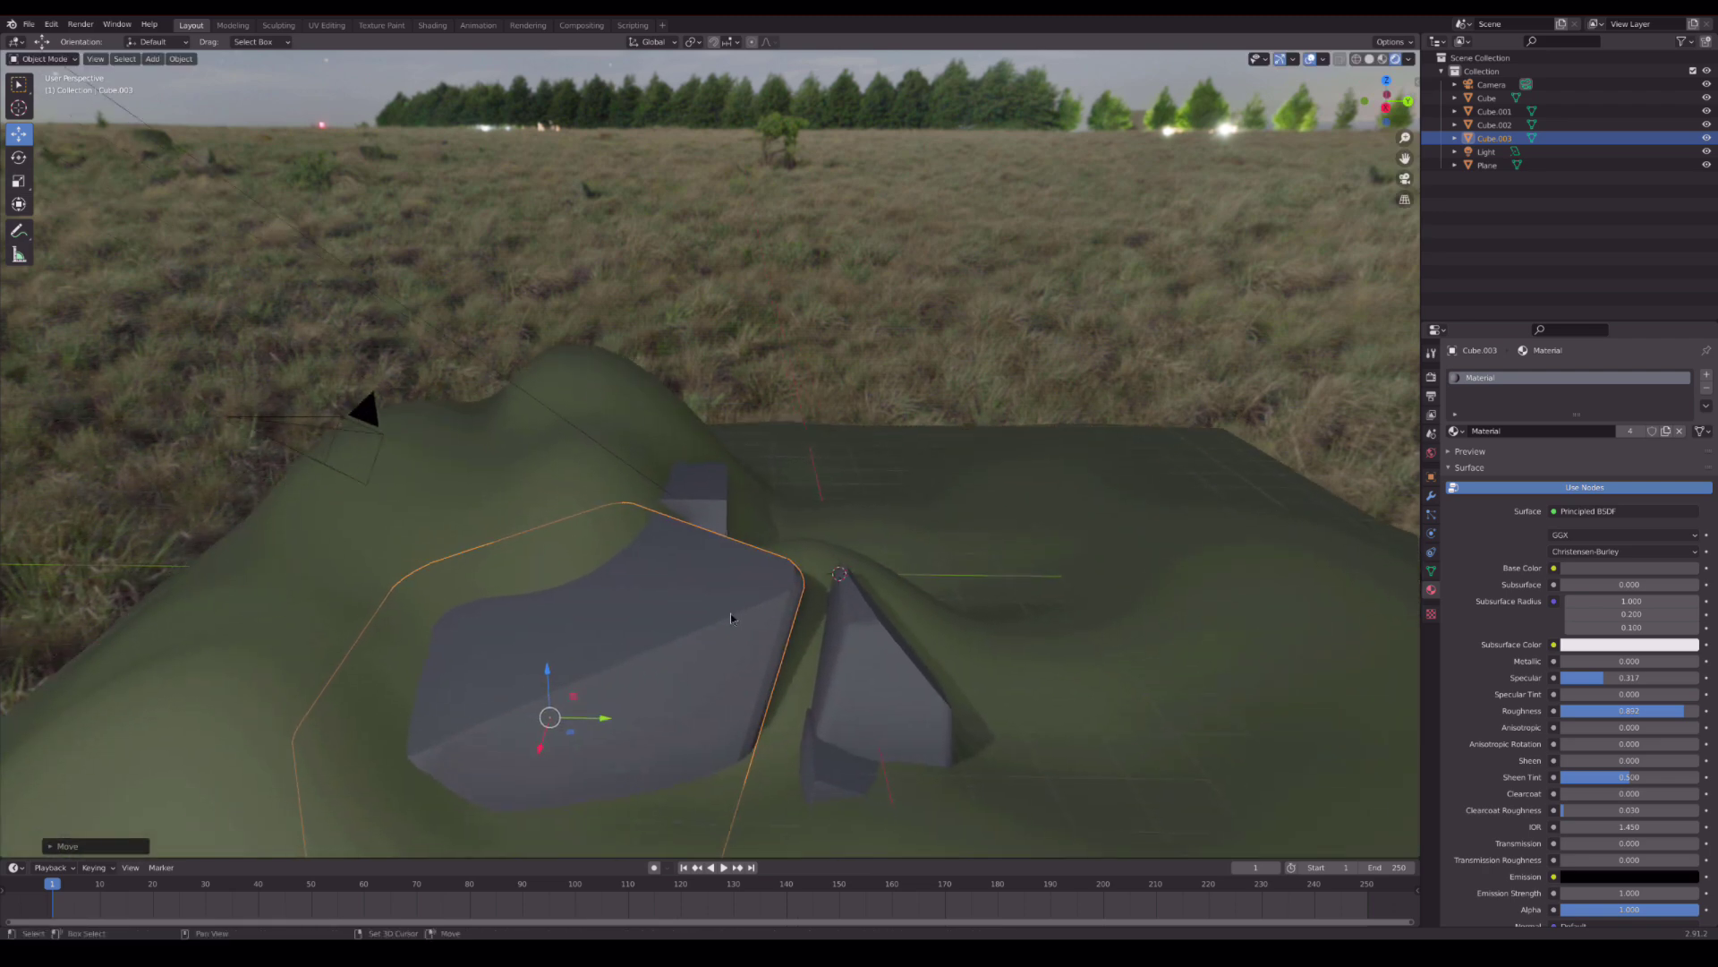
pyautogui.moveTo(793, 725)
pyautogui.mouseDown()
pyautogui.moveTo(739, 656)
pyautogui.moveTo(761, 515)
pyautogui.mouseUp()
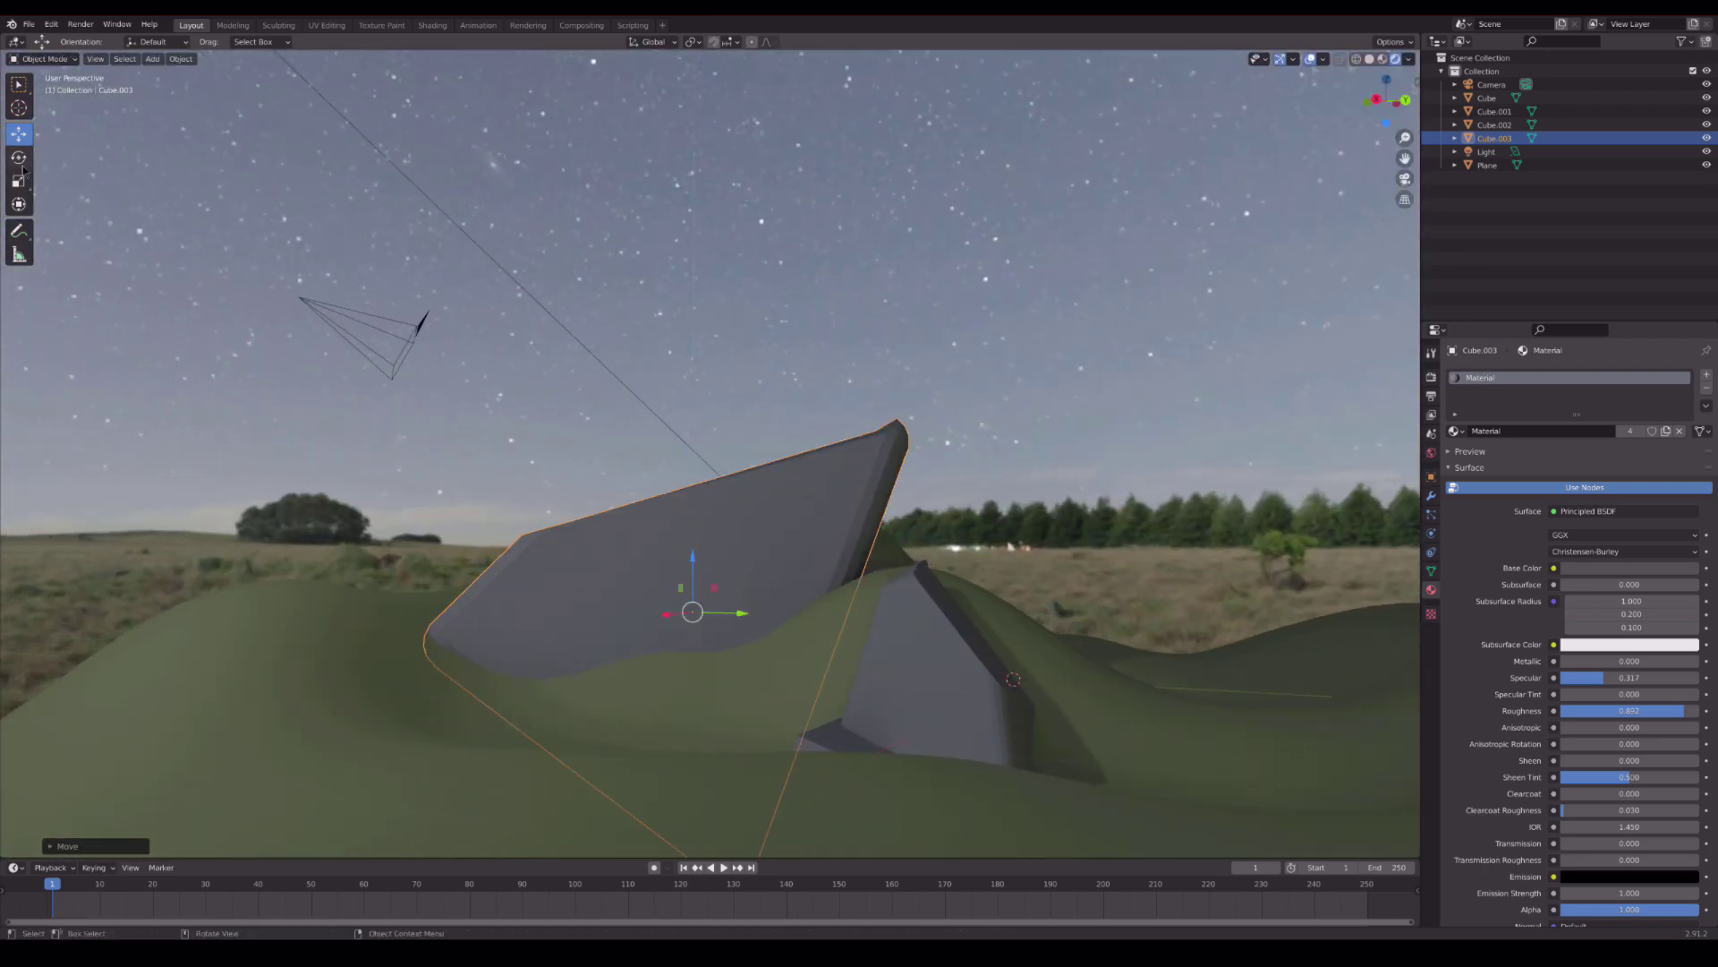
# - Rotate Cube.003 upright into a tall, slightly left-leaning monolith, then duplicate the small rock
pyautogui.moveTo(709, 573)
pyautogui.mouseDown()
pyautogui.moveTo(838, 722)
pyautogui.moveTo(670, 459)
pyautogui.mouseUp()
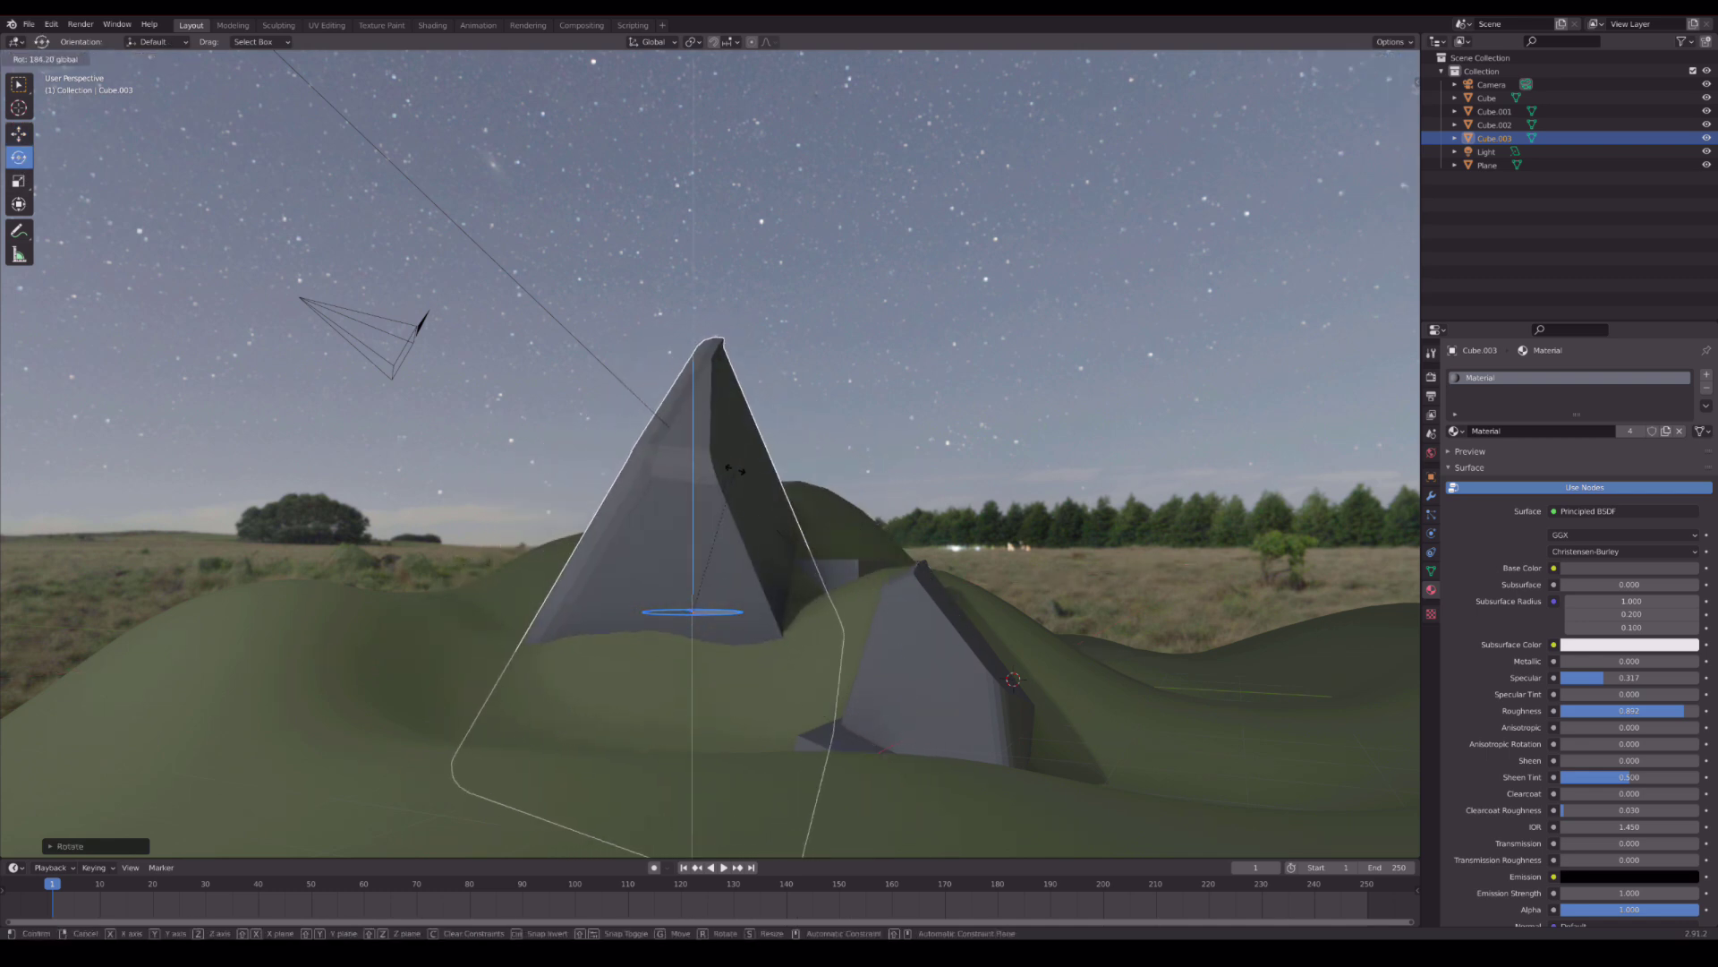
pyautogui.moveTo(669, 459); pyautogui.dragTo(547, 433)
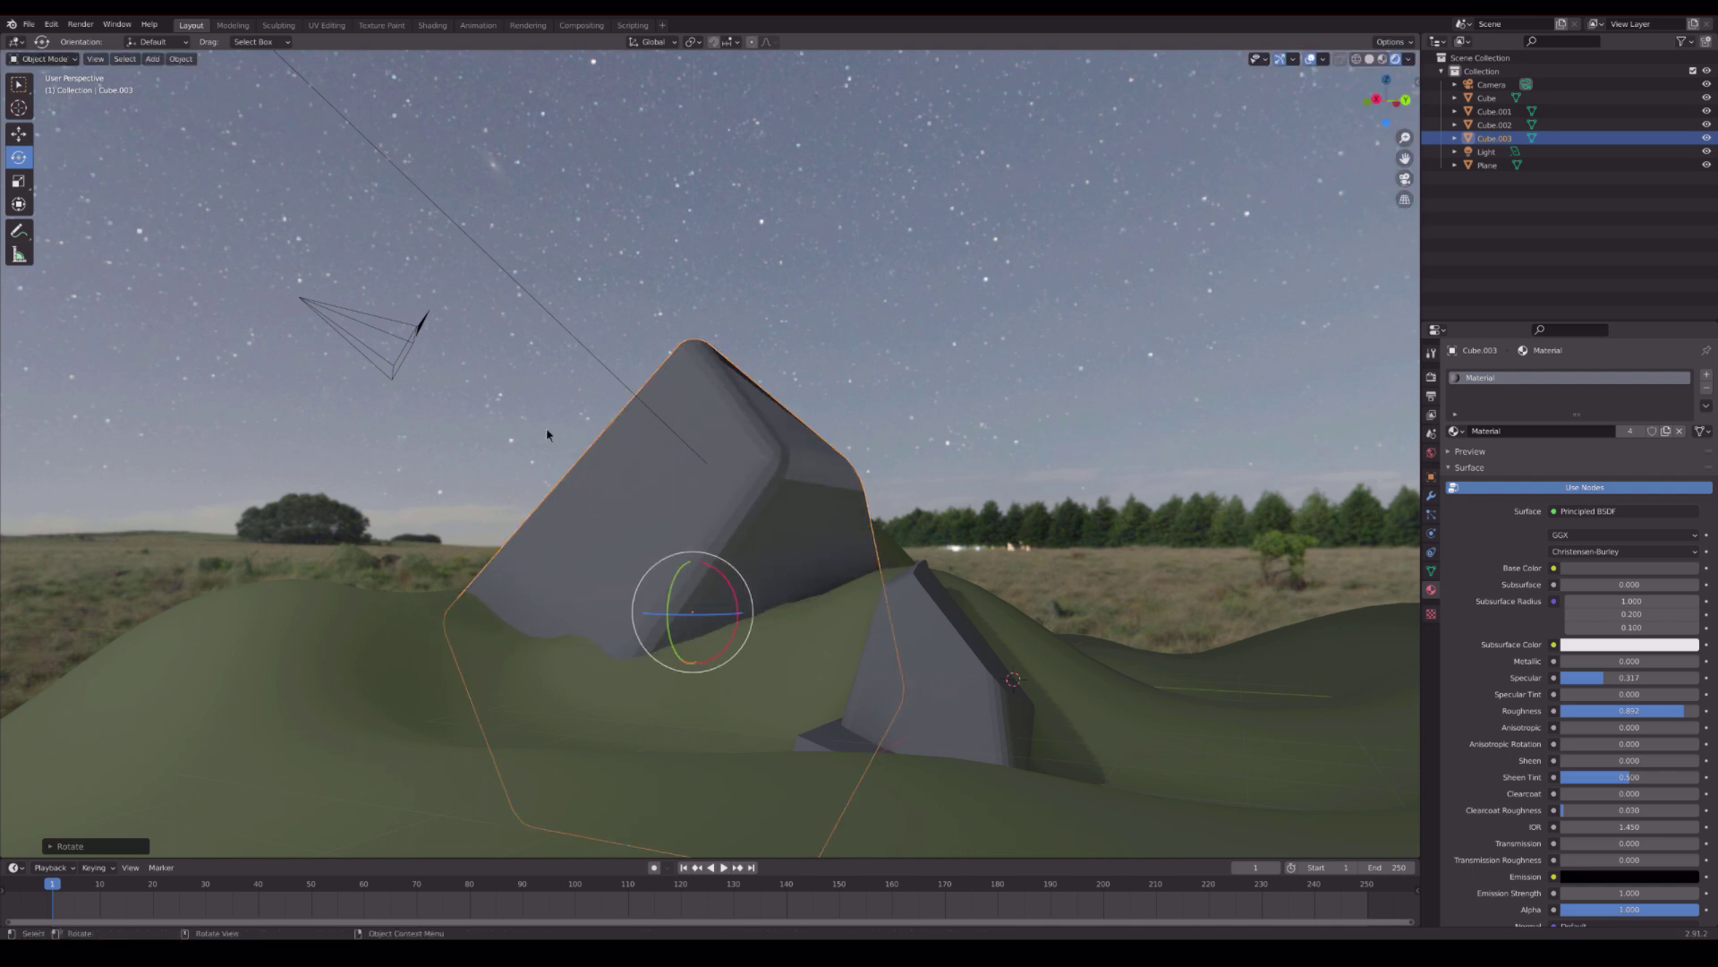
pyautogui.moveTo(718, 570)
pyautogui.mouseDown()
pyautogui.moveTo(702, 601)
pyautogui.moveTo(695, 519)
pyautogui.mouseUp()
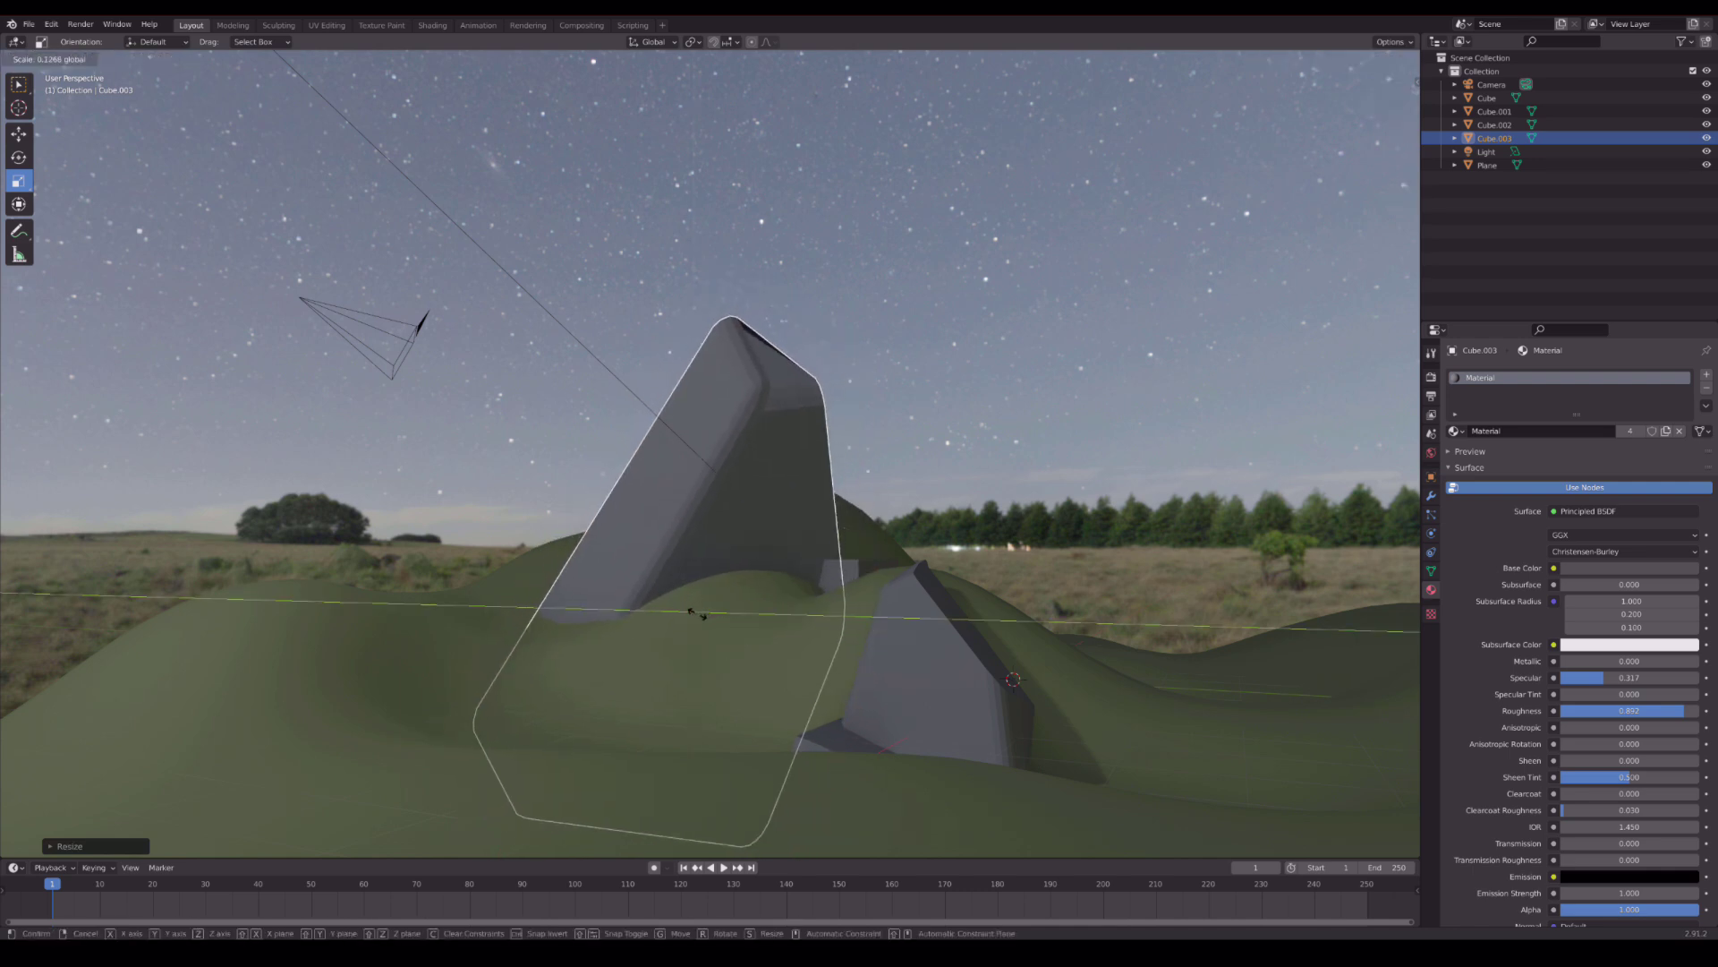
pyautogui.moveTo(737, 598); pyautogui.dragTo(662, 506)
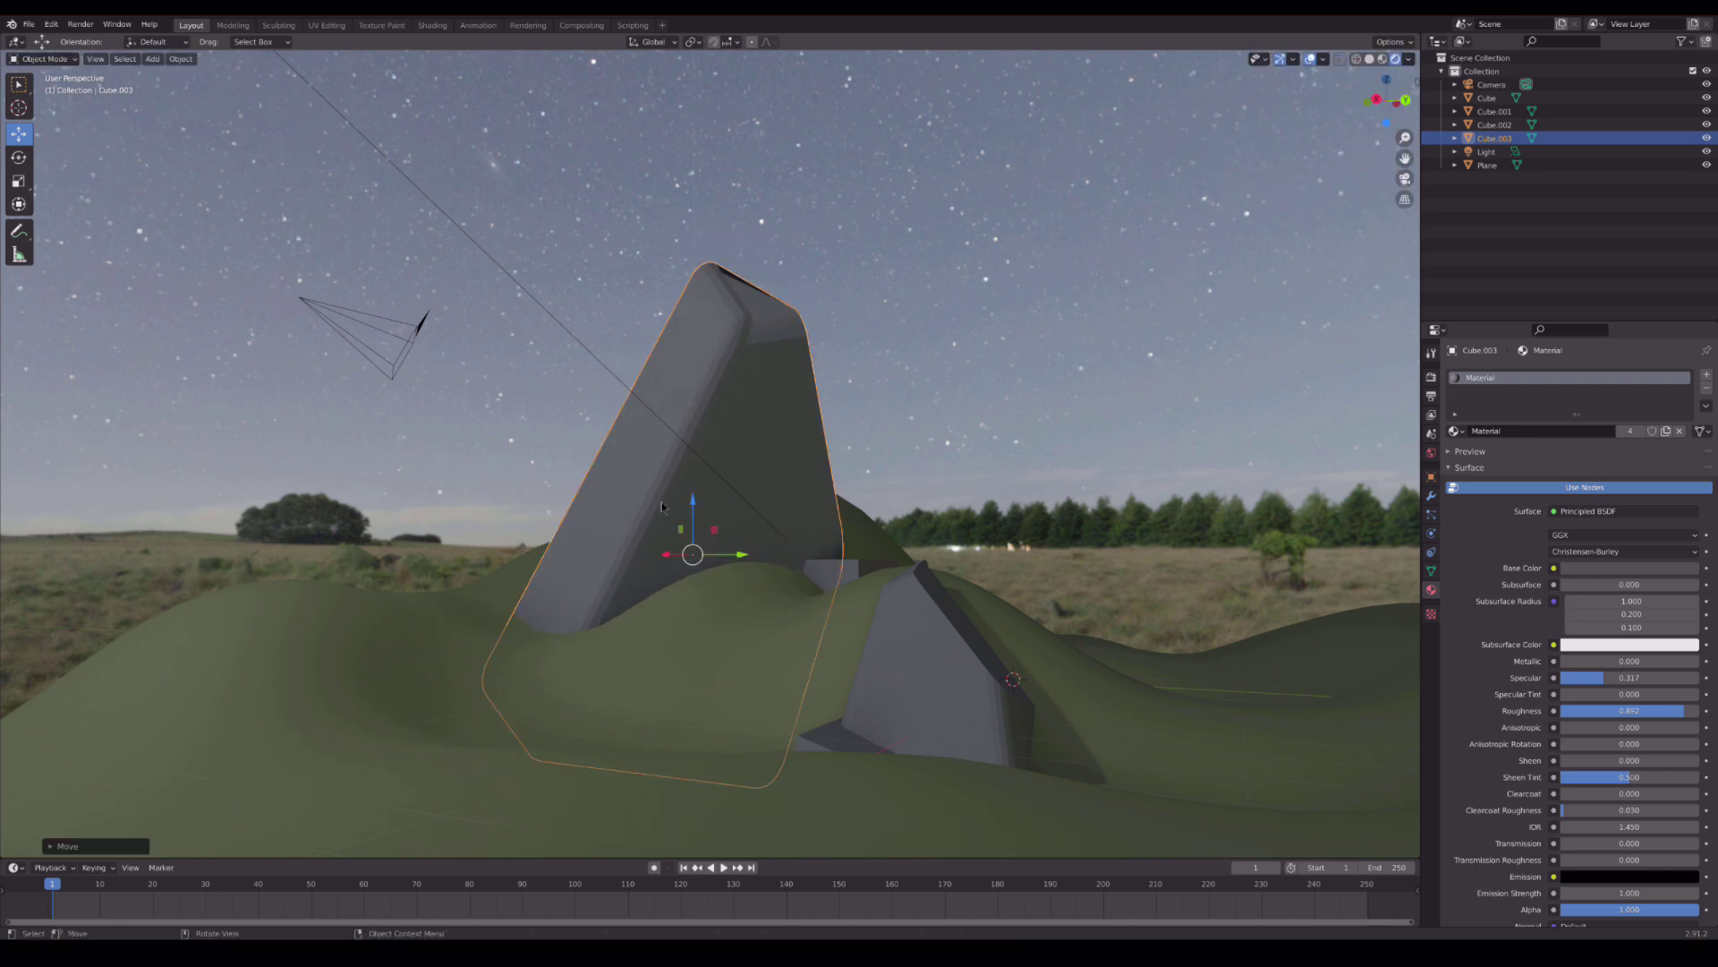
pyautogui.click(922, 673)
pyautogui.hotkey('shift', 'd')
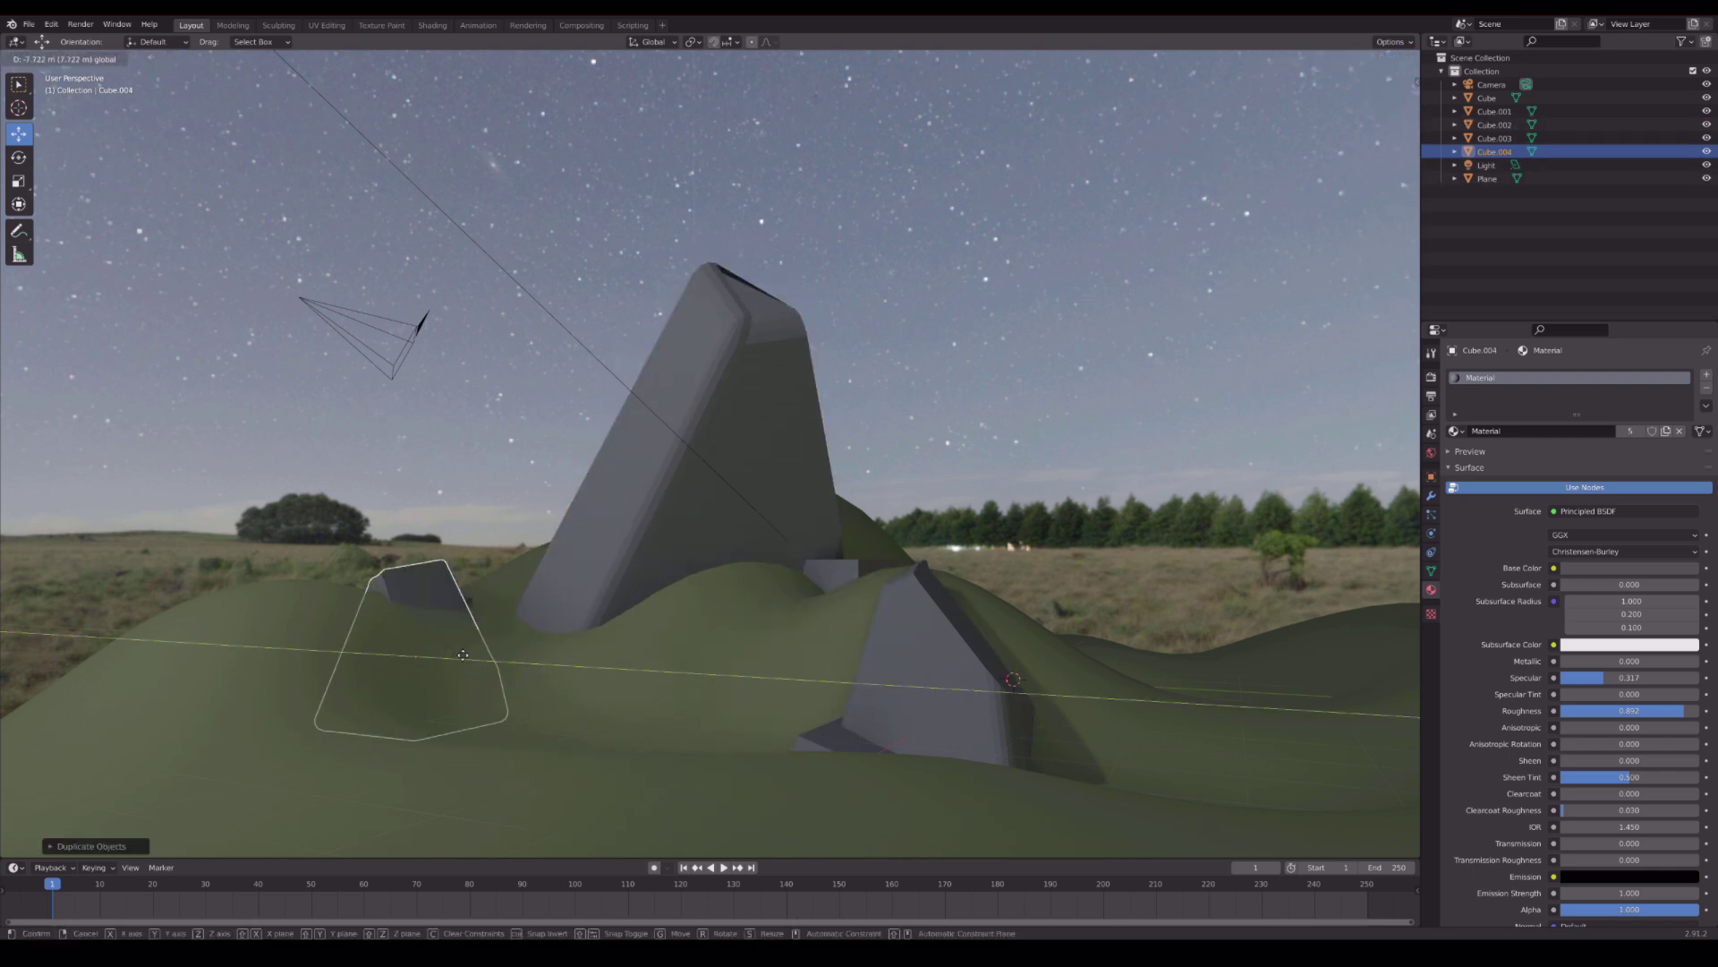
# - Place the small-rock copy Cube.004 on the left hillside
pyautogui.click(464, 650)
pyautogui.scroll(5, 788, 725)
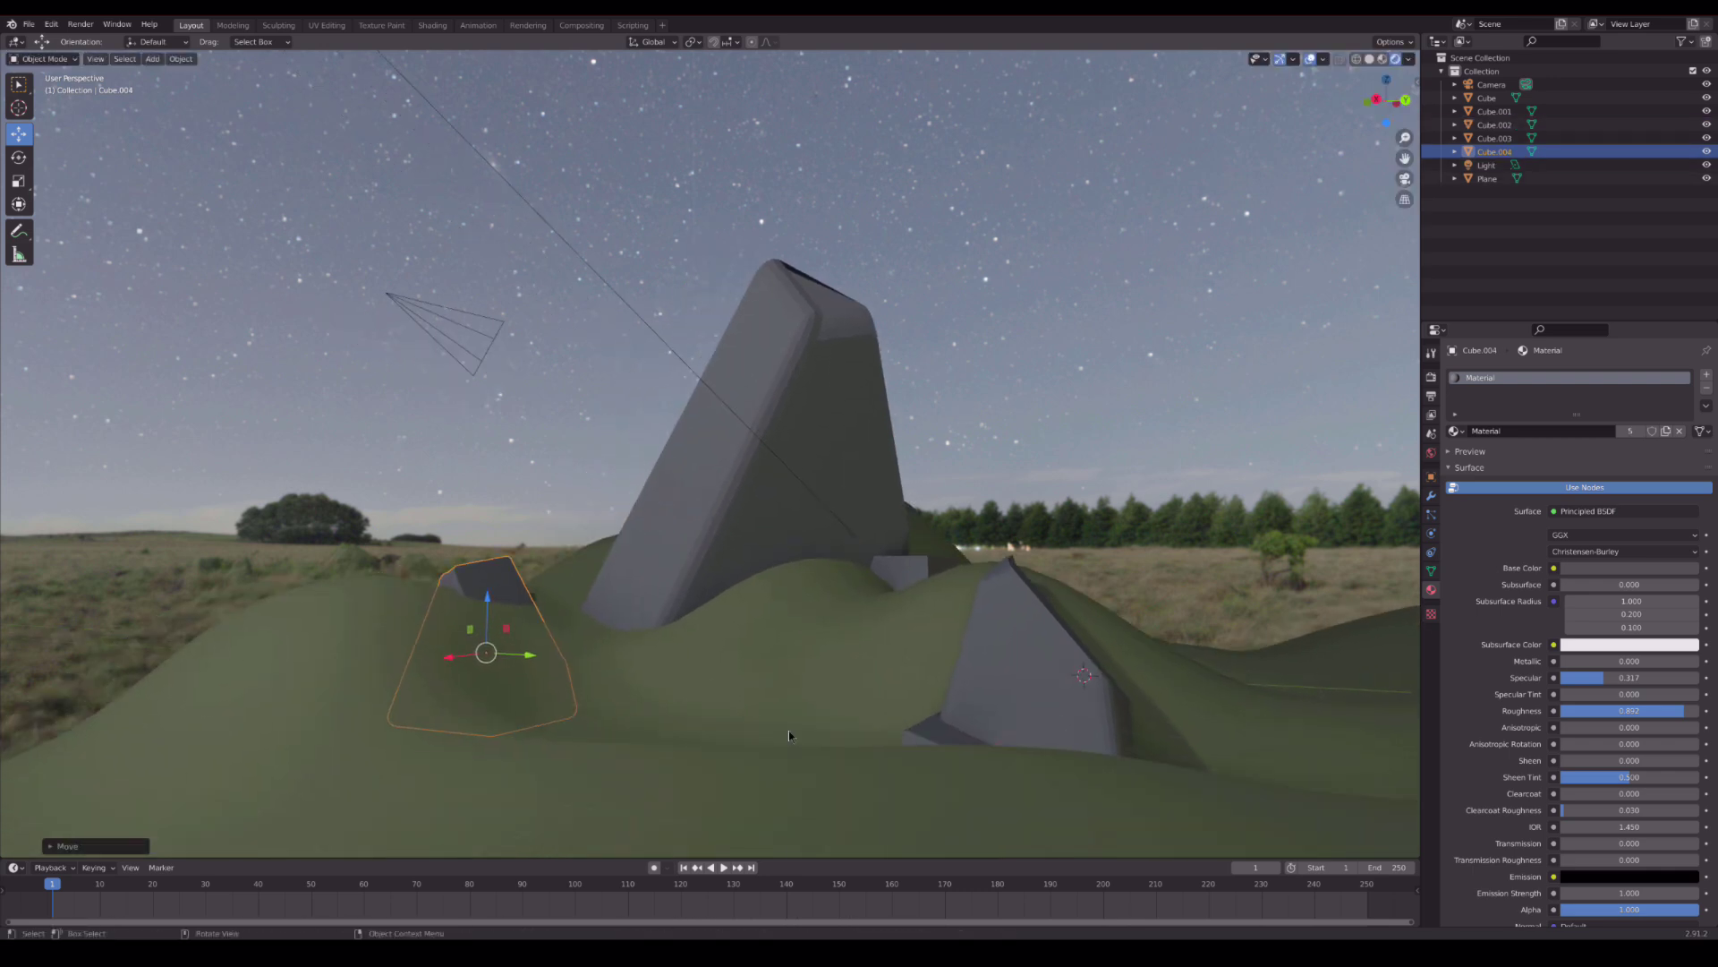
pyautogui.moveTo(790, 718); pyautogui.dragTo(837, 716)
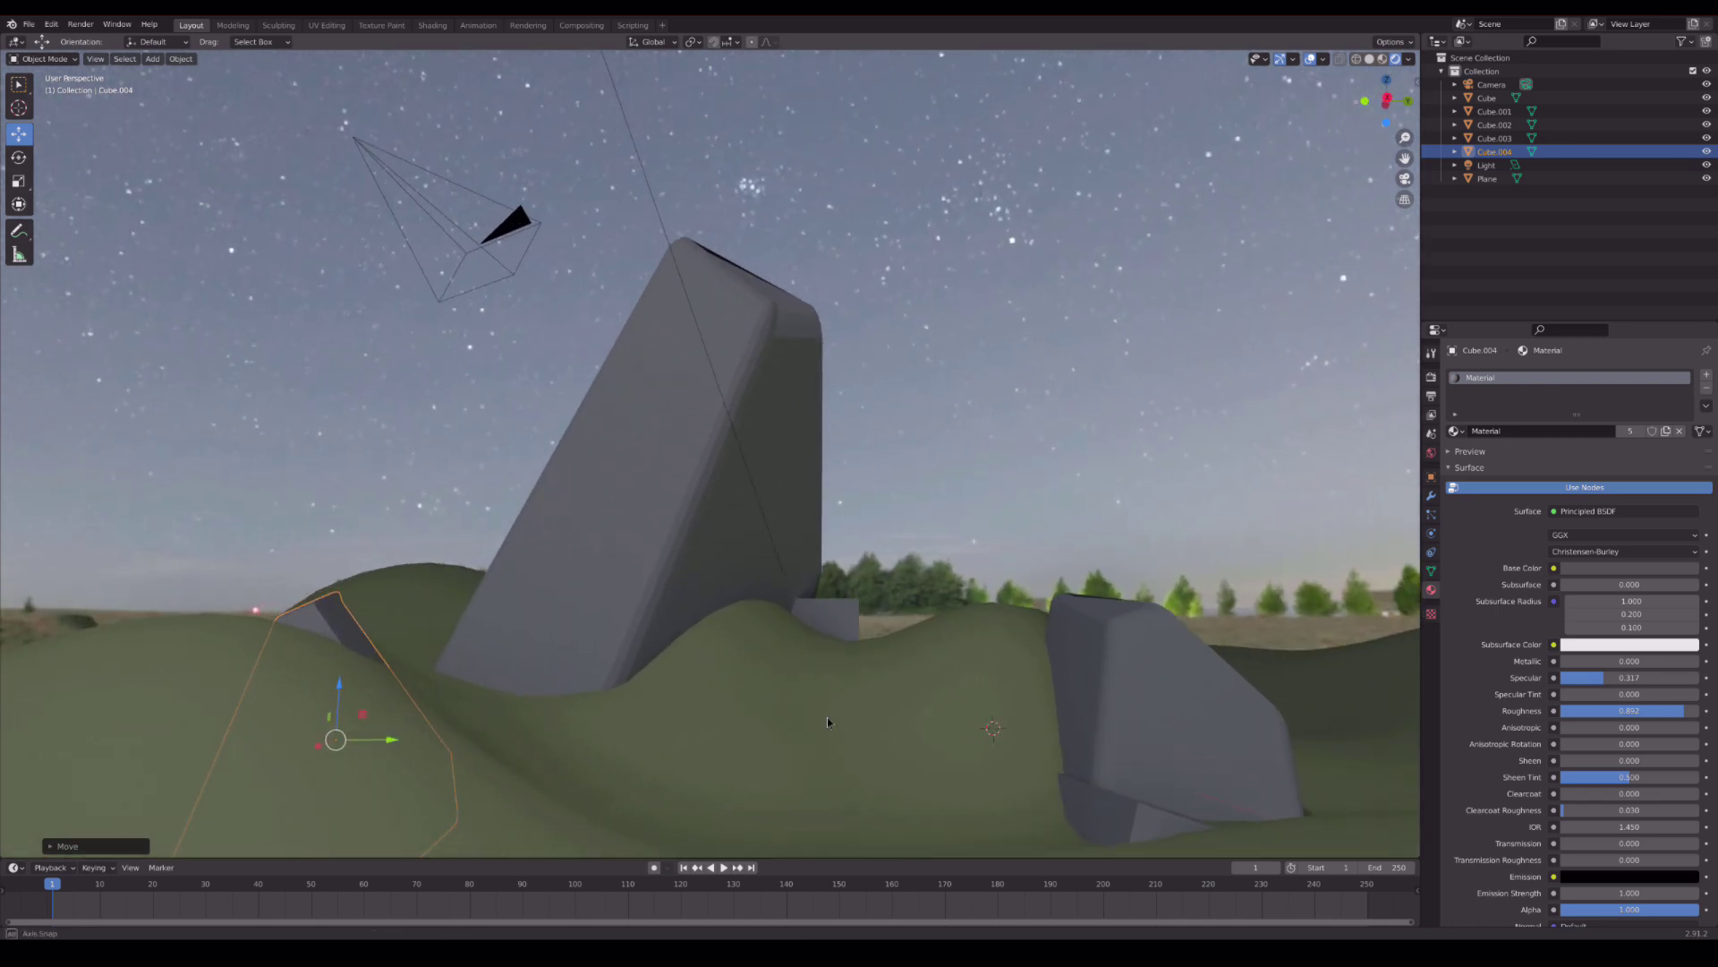
pyautogui.moveTo(838, 716)
pyautogui.mouseDown()
pyautogui.moveTo(781, 636)
pyautogui.moveTo(748, 718)
pyautogui.mouseUp()
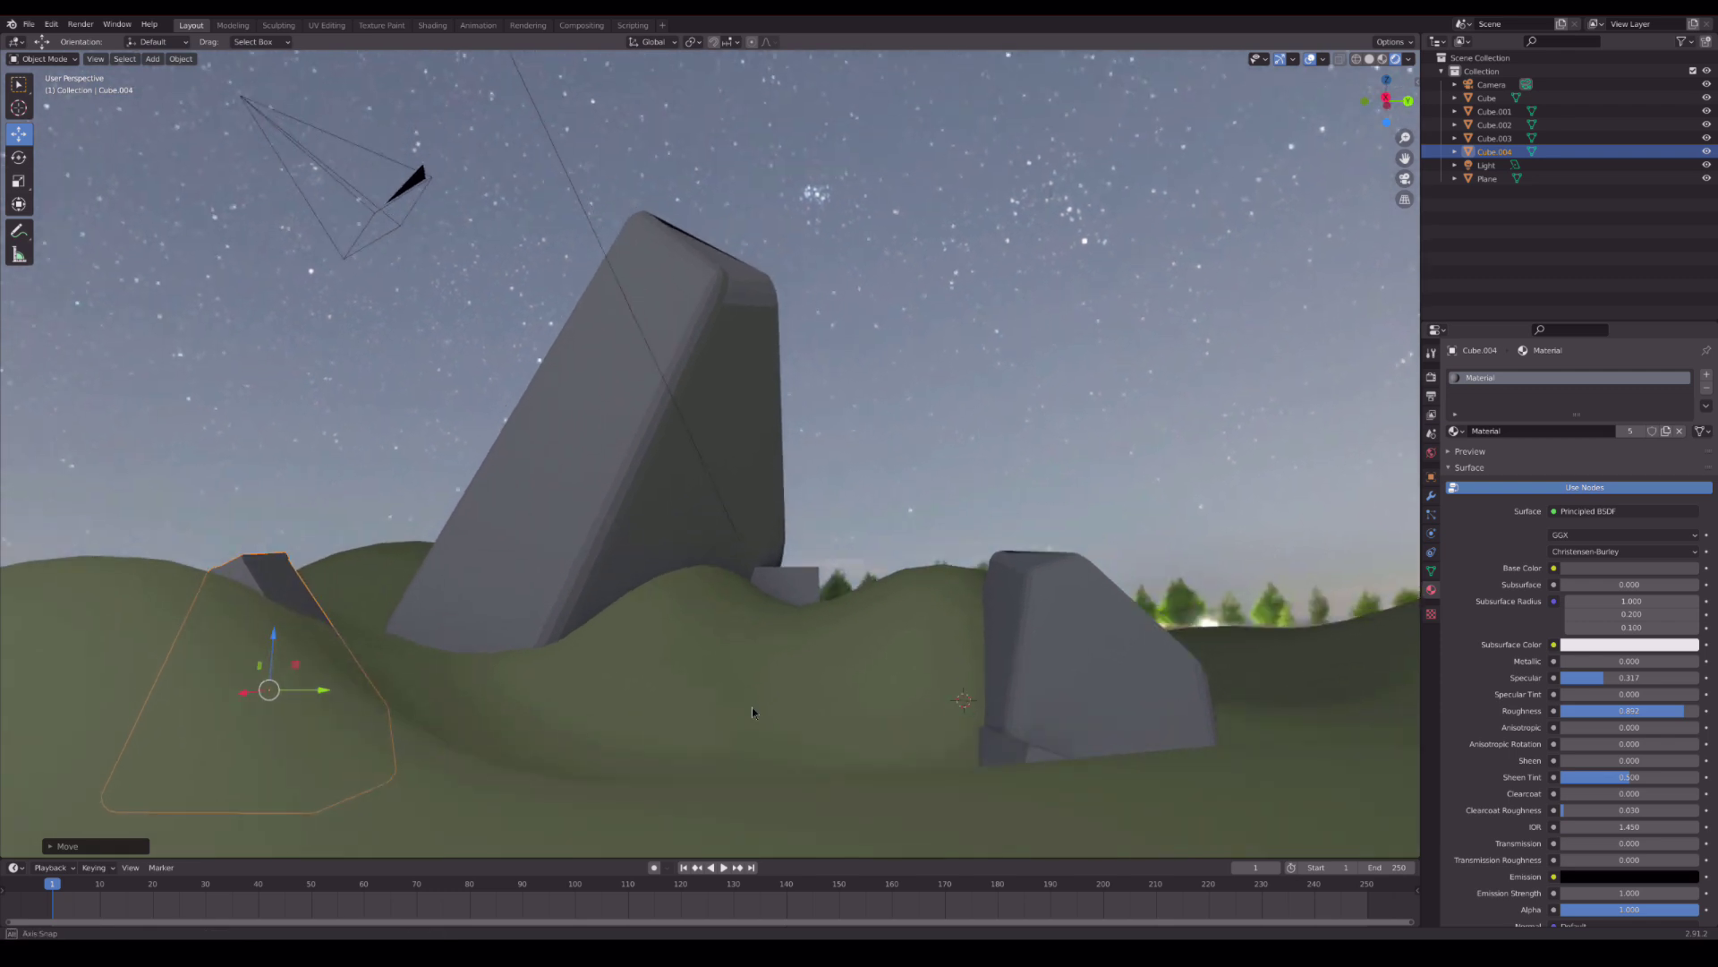
# - Duplicate the small rock again, squash it flat along Z, and drop the slab lower left in front
pyautogui.hotkey('shift', 'd')
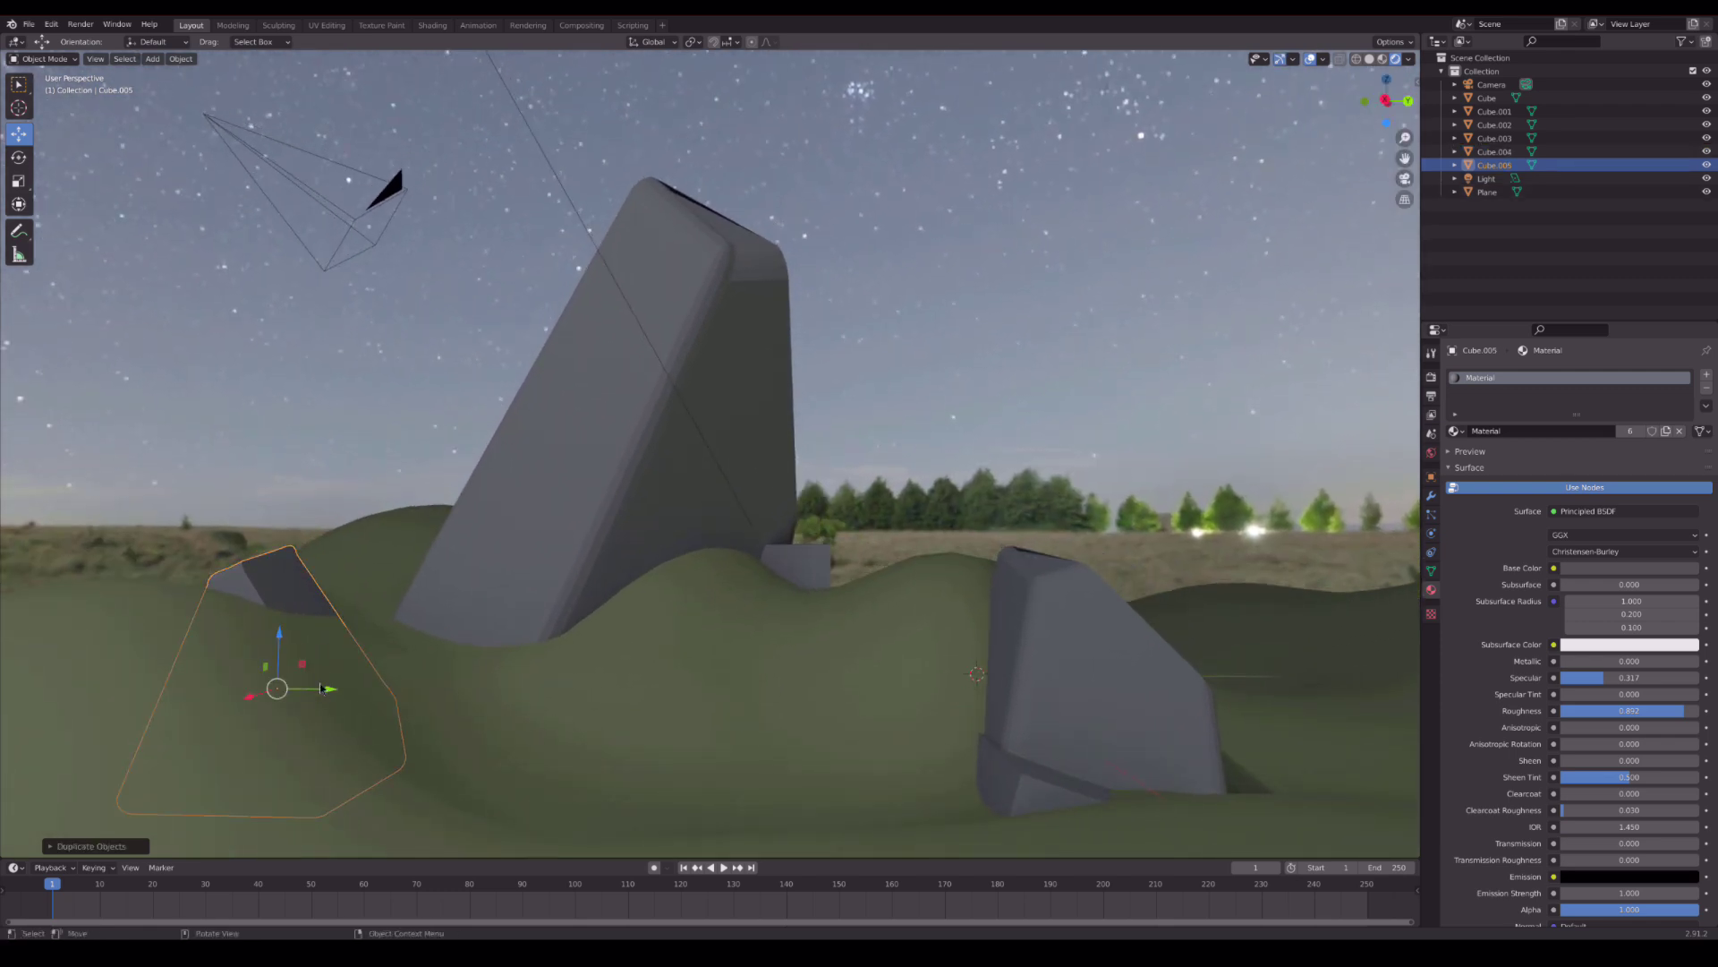
pyautogui.press('Return')
pyautogui.press('s')
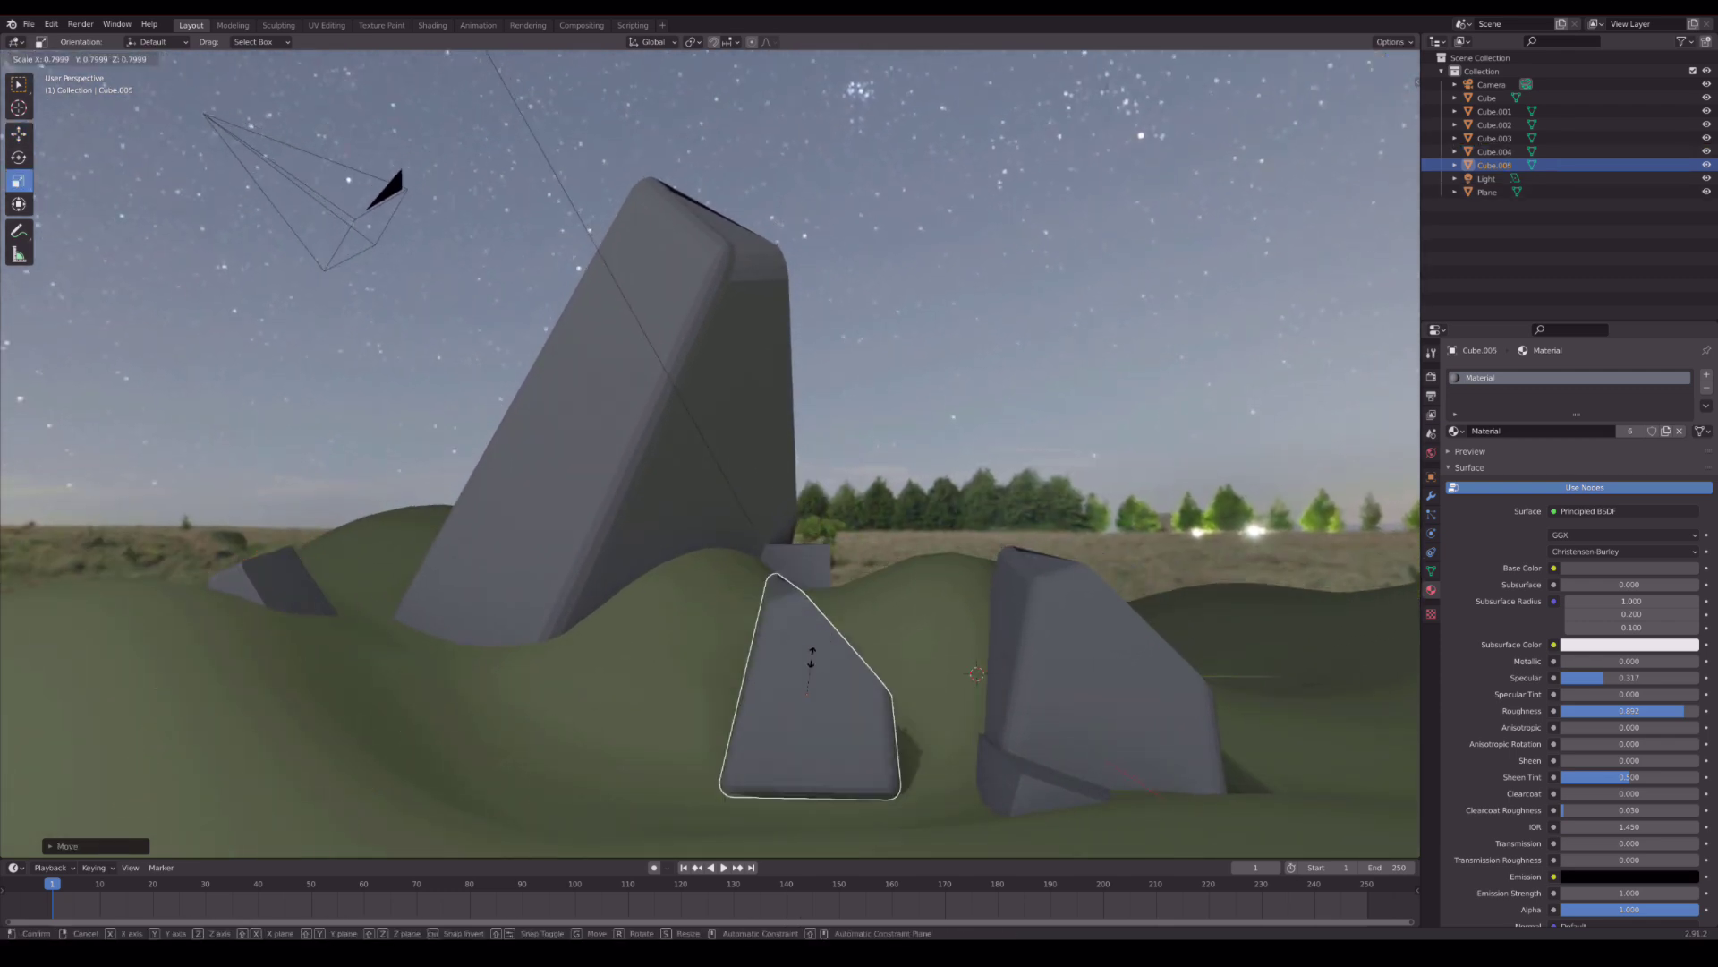
pyautogui.press('z')
pyautogui.click(809, 669)
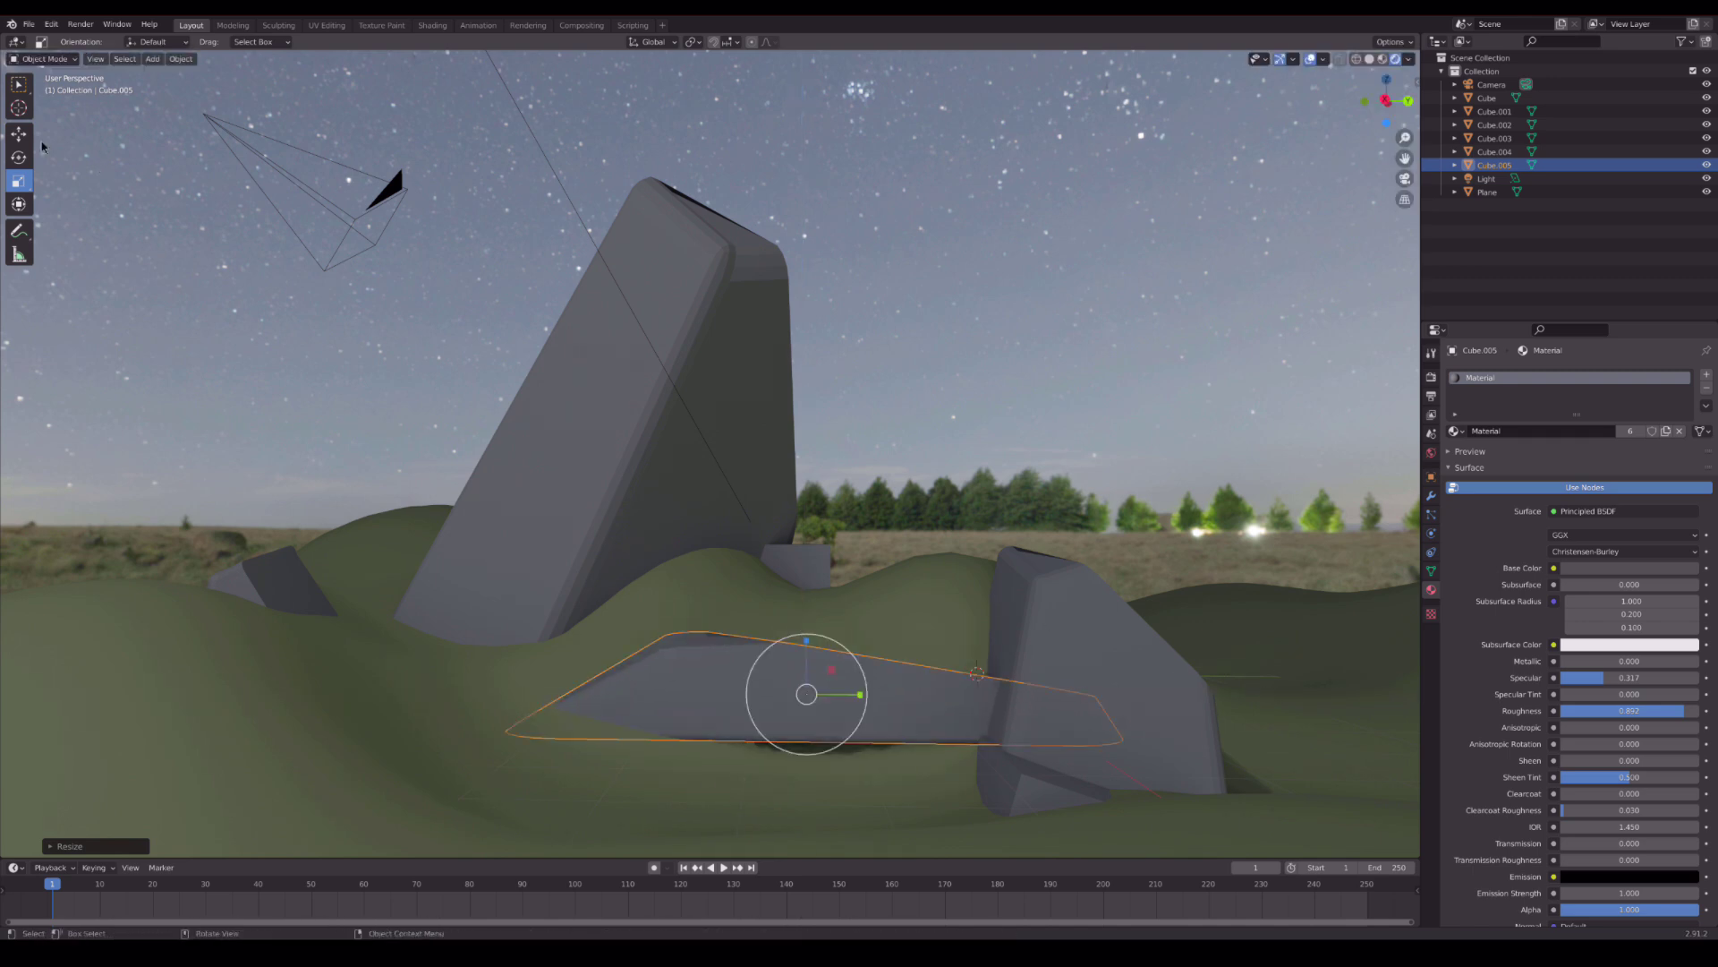
pyautogui.press('g')
pyautogui.click(630, 696)
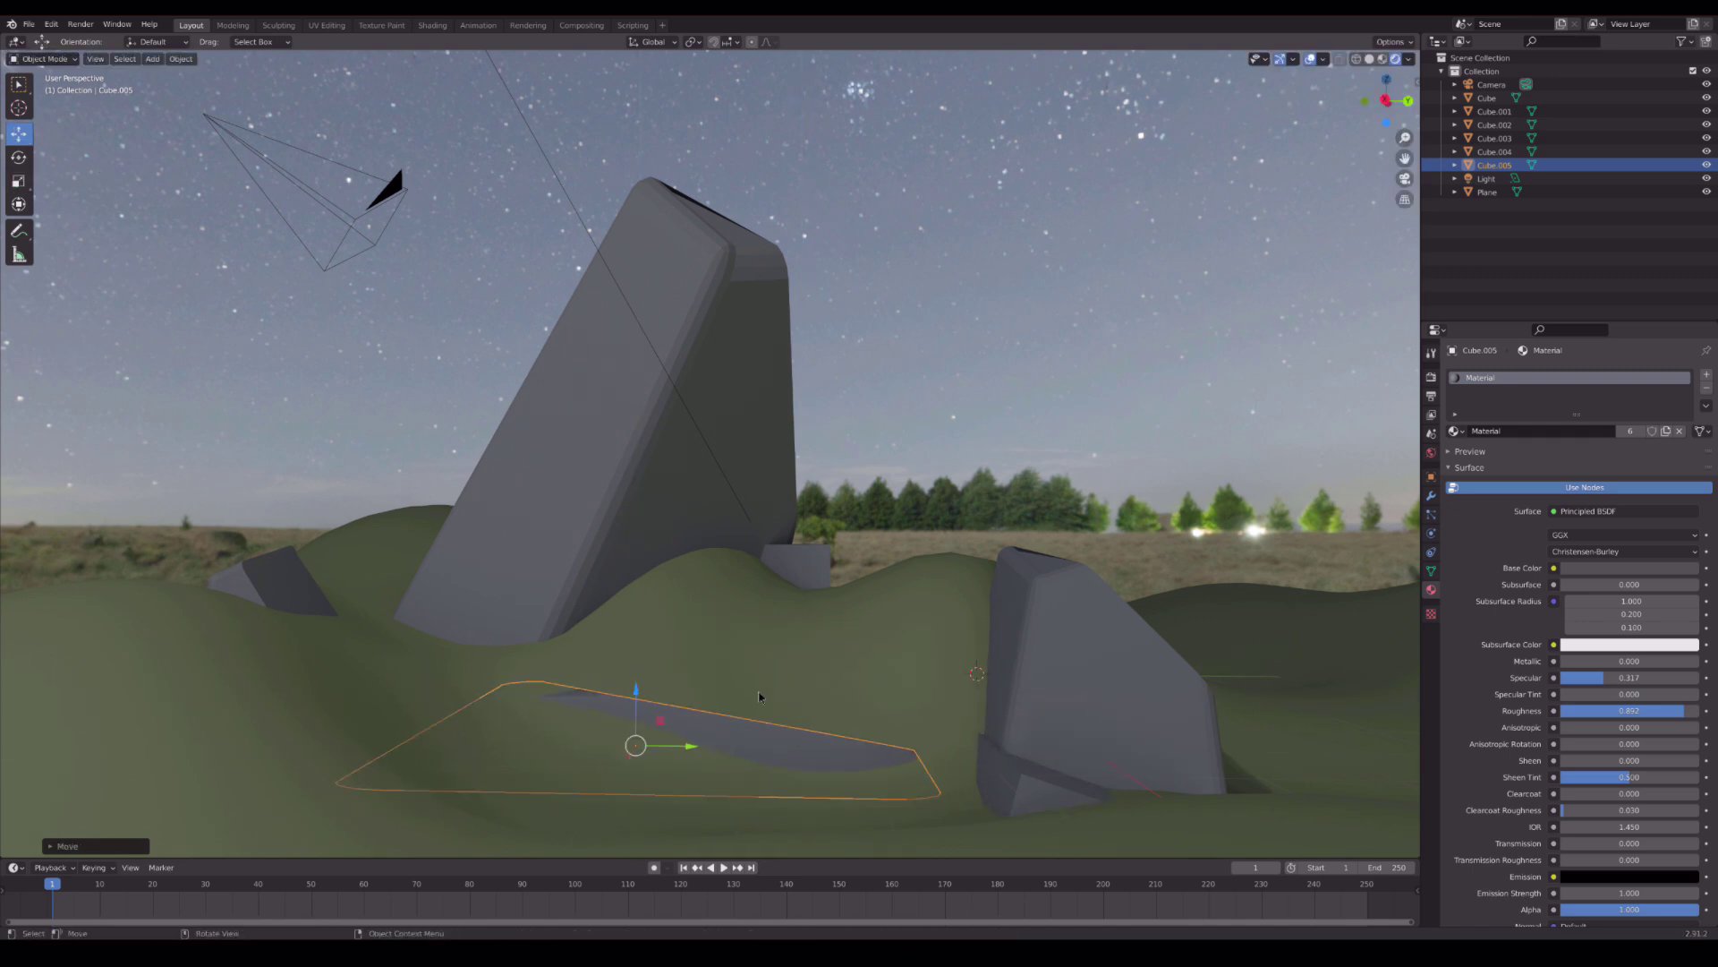
# - Duplicate the right-hand rock and move the copy back along Y beside the monolith
pyautogui.click(1074, 663)
pyautogui.moveTo(1074, 662); pyautogui.dragTo(1029, 637)
pyautogui.hotkey('shift', 'd')
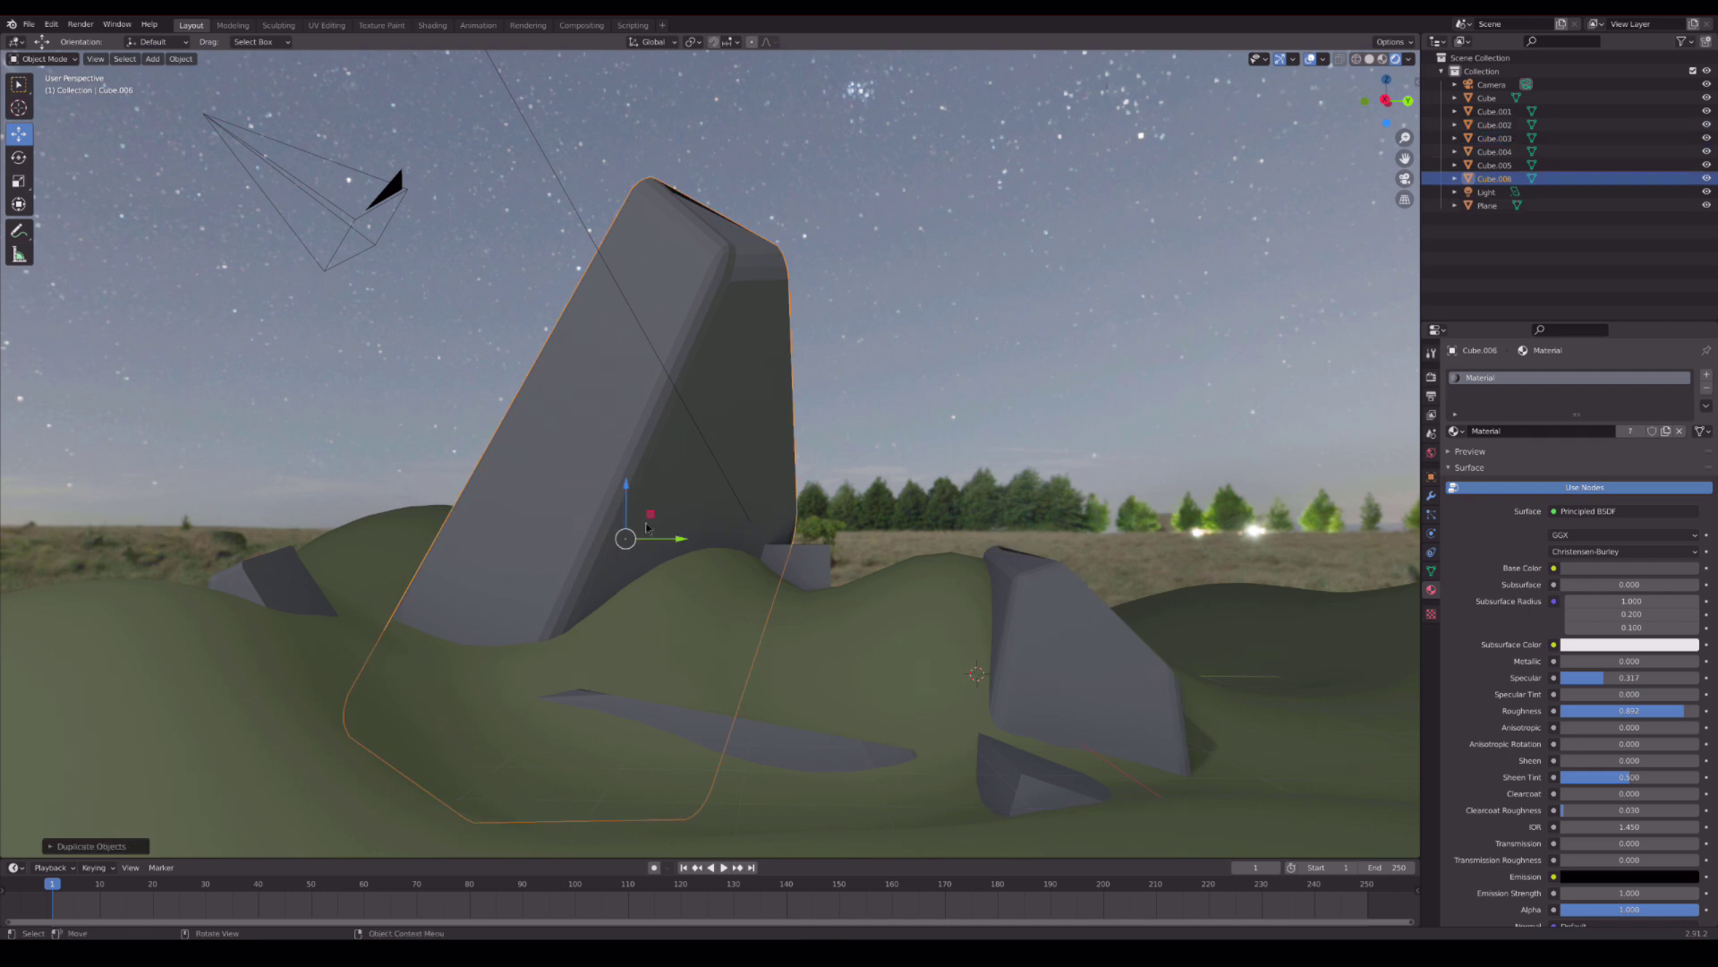
pyautogui.click(493, 747)
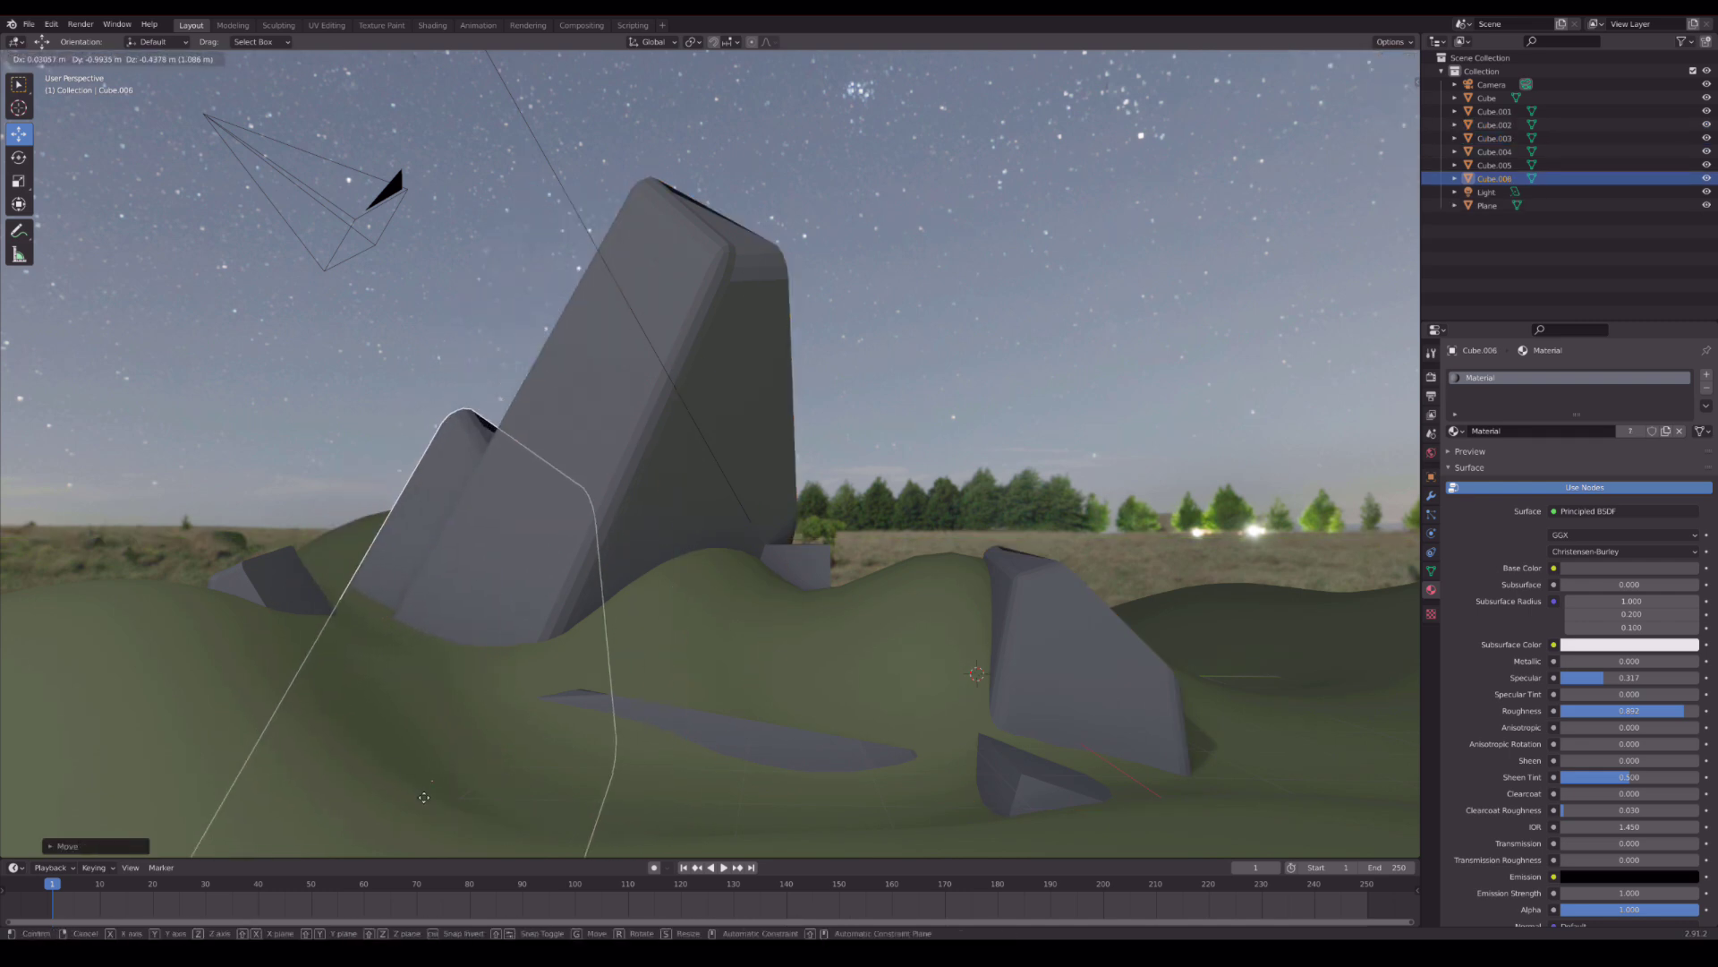
pyautogui.moveTo(493, 747)
pyautogui.mouseDown()
pyautogui.moveTo(447, 760)
pyautogui.moveTo(421, 708)
pyautogui.moveTo(466, 716)
pyautogui.moveTo(681, 571)
pyautogui.moveTo(667, 569)
pyautogui.mouseUp()
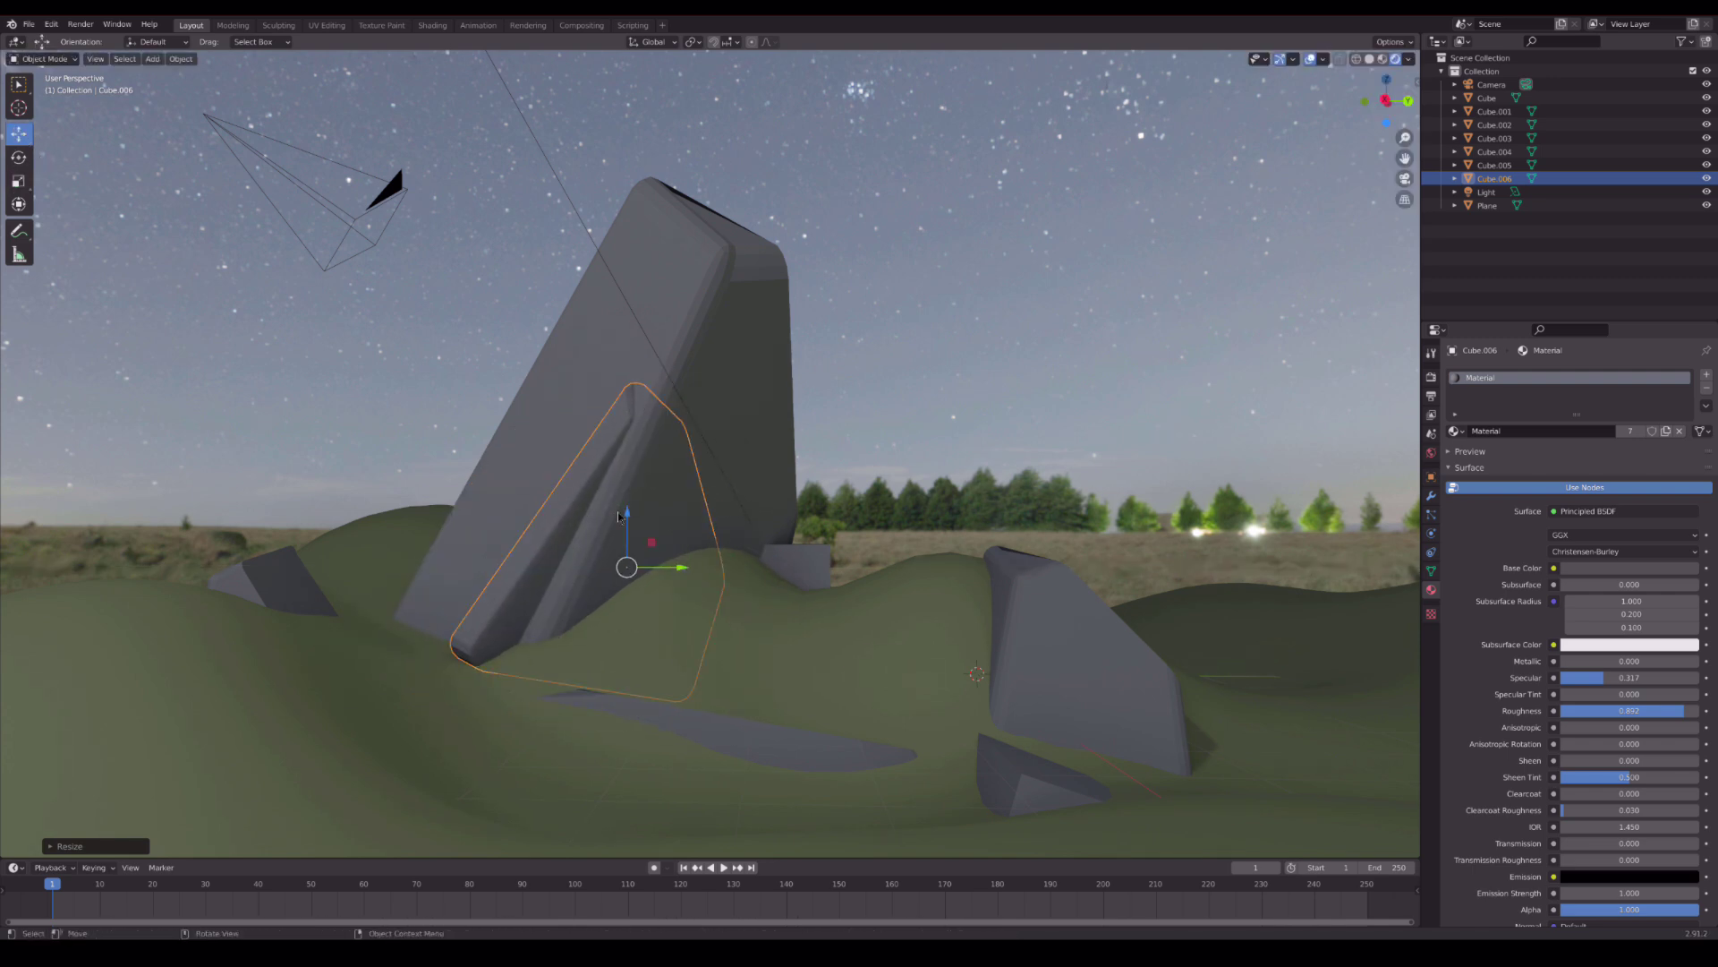
pyautogui.click(537, 491)
pyautogui.click(572, 573)
pyautogui.press('g')
pyautogui.press('y')
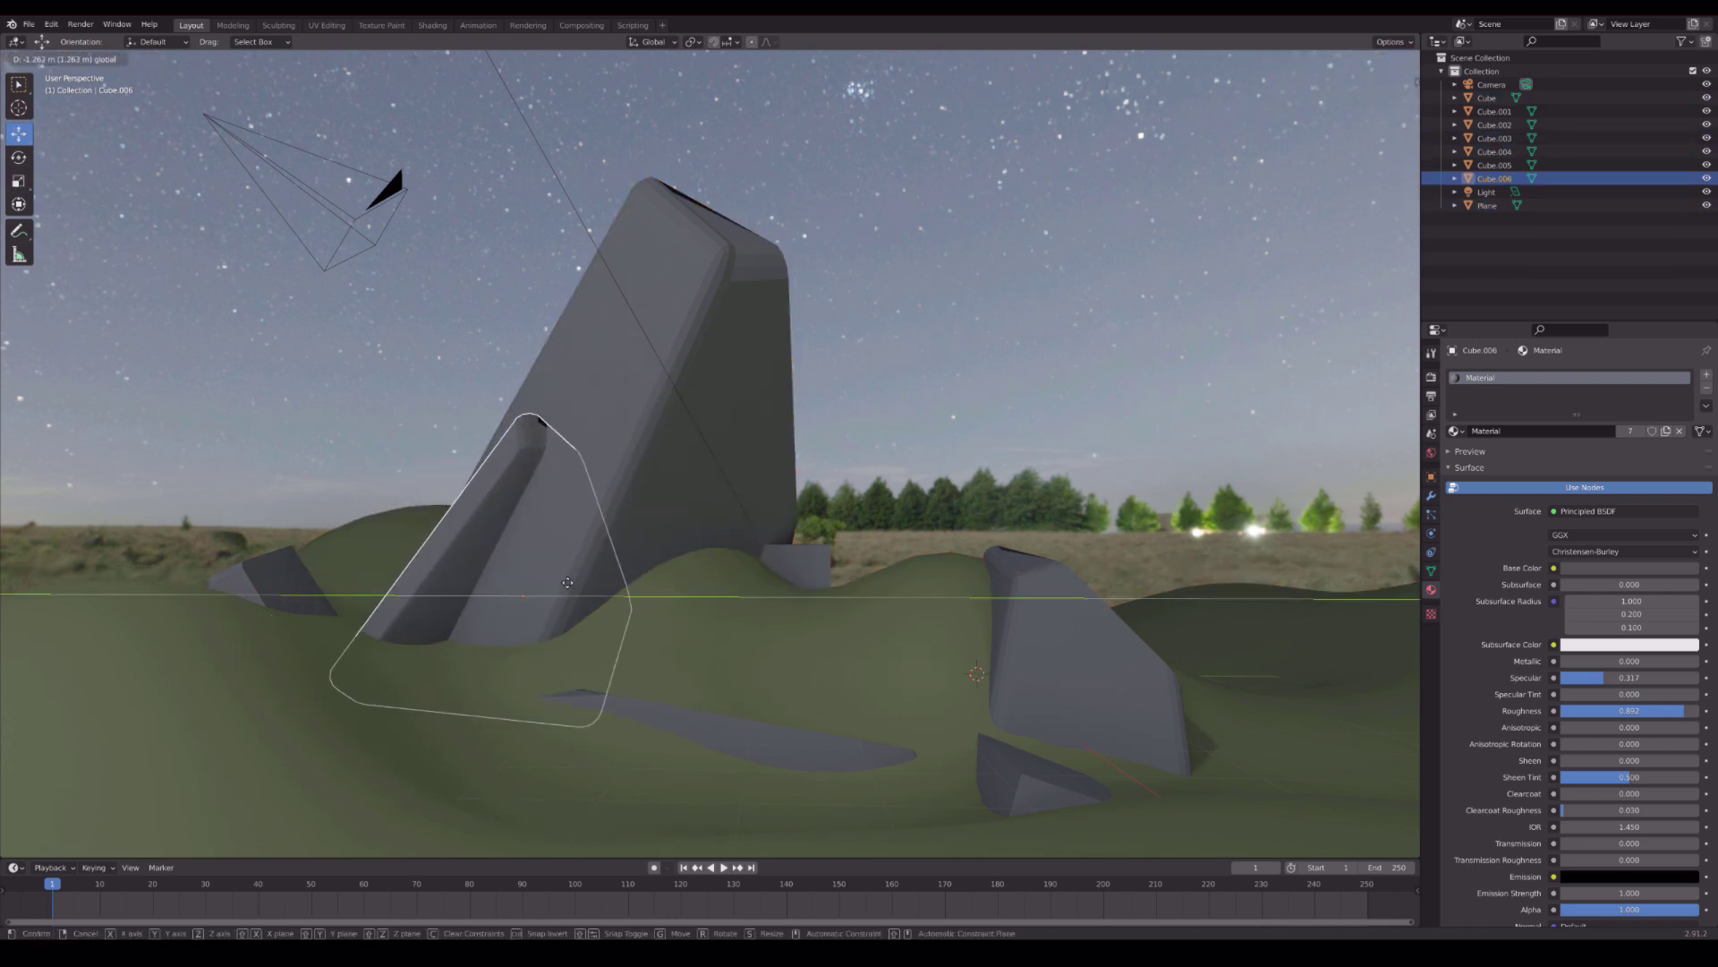
pyautogui.click(470, 628)
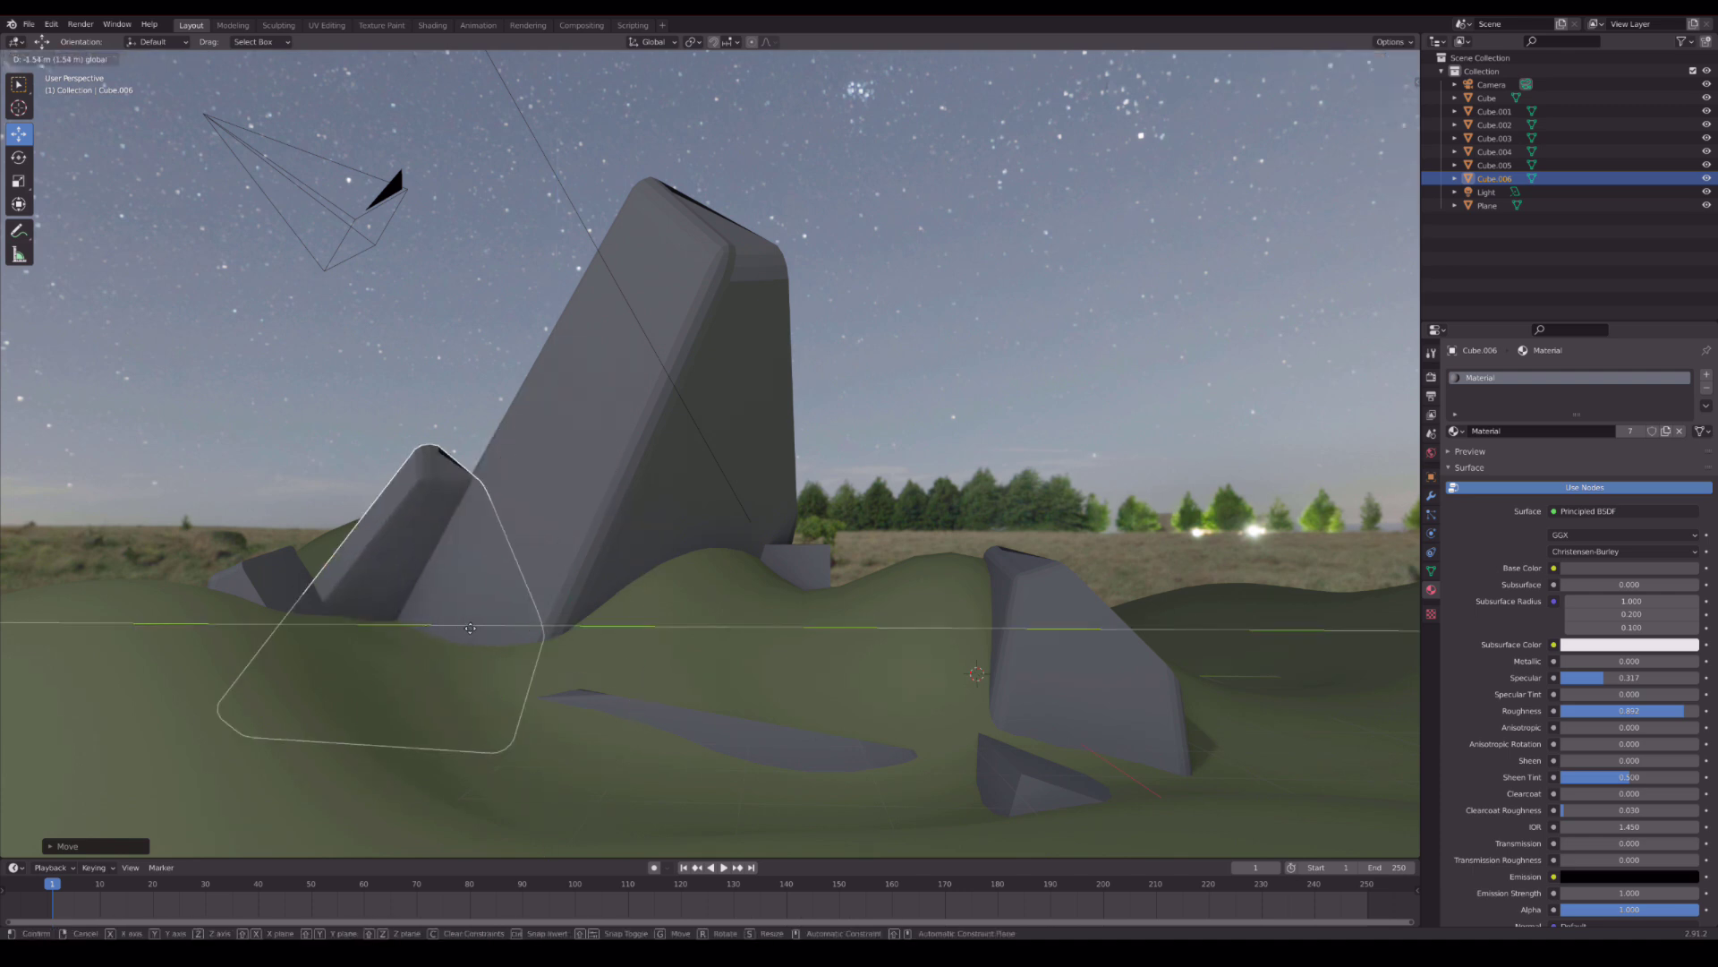
# - Adjust the monolith and select the small cube near its base
pyautogui.click(479, 613)
pyautogui.press('g')
pyautogui.click(430, 649)
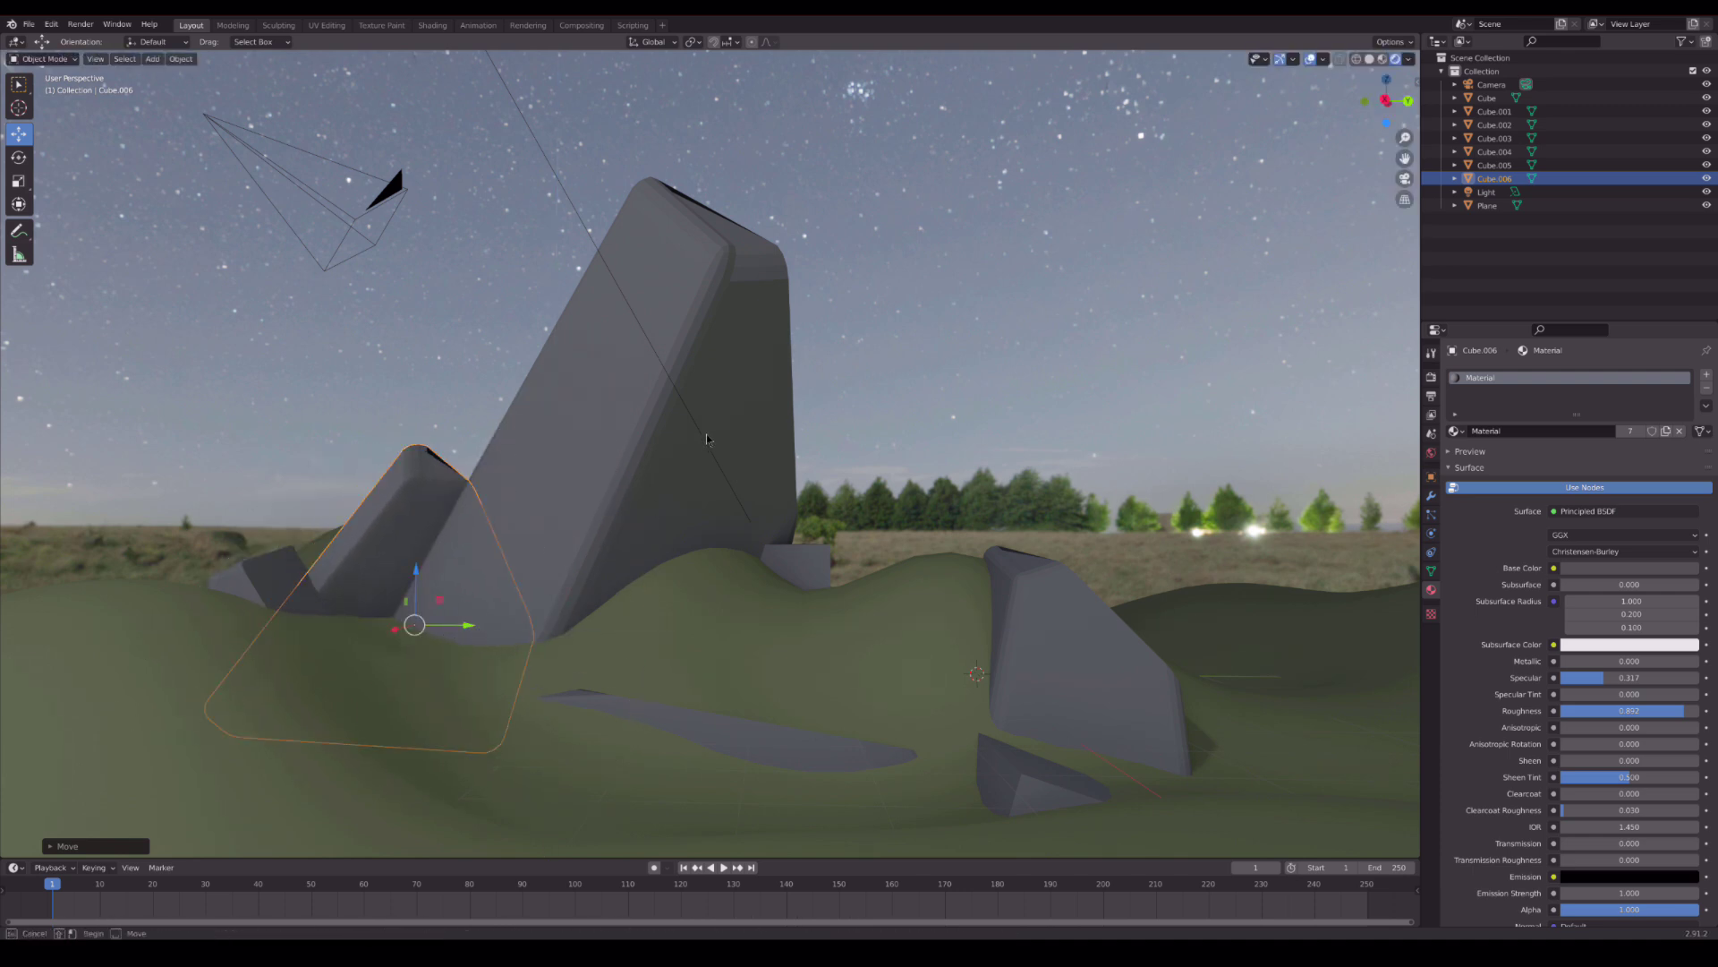
pyautogui.click(633, 493)
pyautogui.click(805, 568)
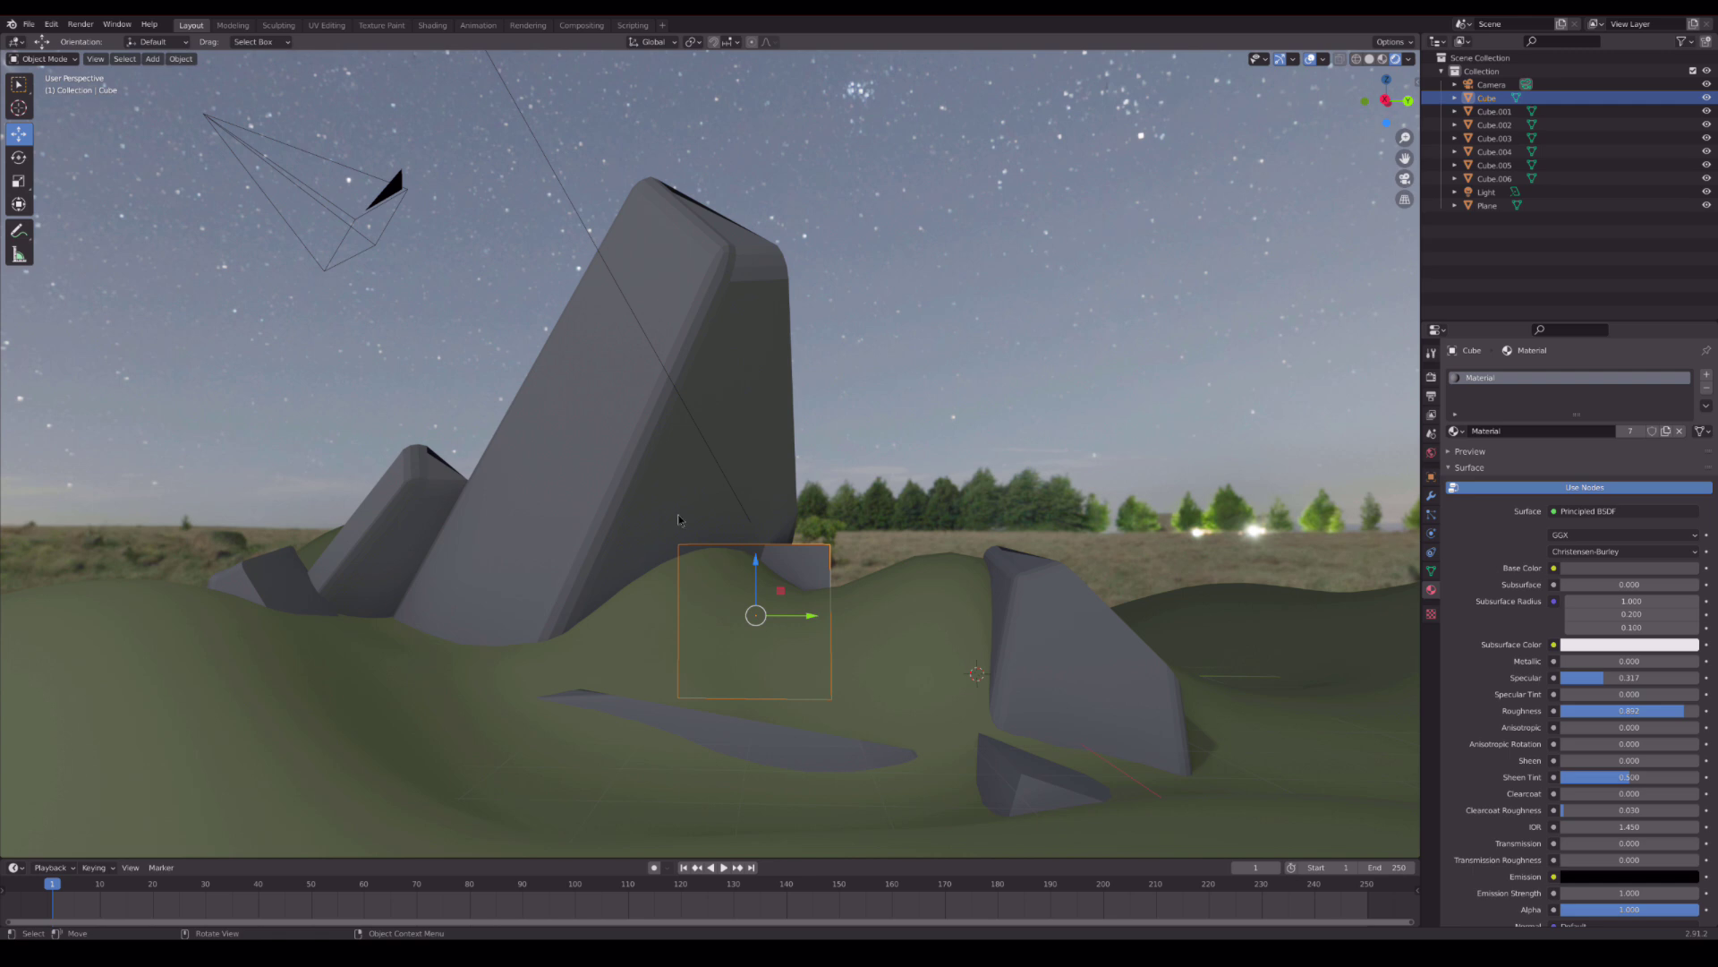
# - Duplicate the rock as Cube.007, stand it upright, and shift it along Y
pyautogui.hotkey('shift', 'd')
pyautogui.moveTo(653, 526)
pyautogui.mouseDown()
pyautogui.moveTo(652, 551)
pyautogui.moveTo(723, 486)
pyautogui.moveTo(753, 413)
pyautogui.mouseUp()
pyautogui.hotkey('shift', 'space')
pyautogui.press('g')
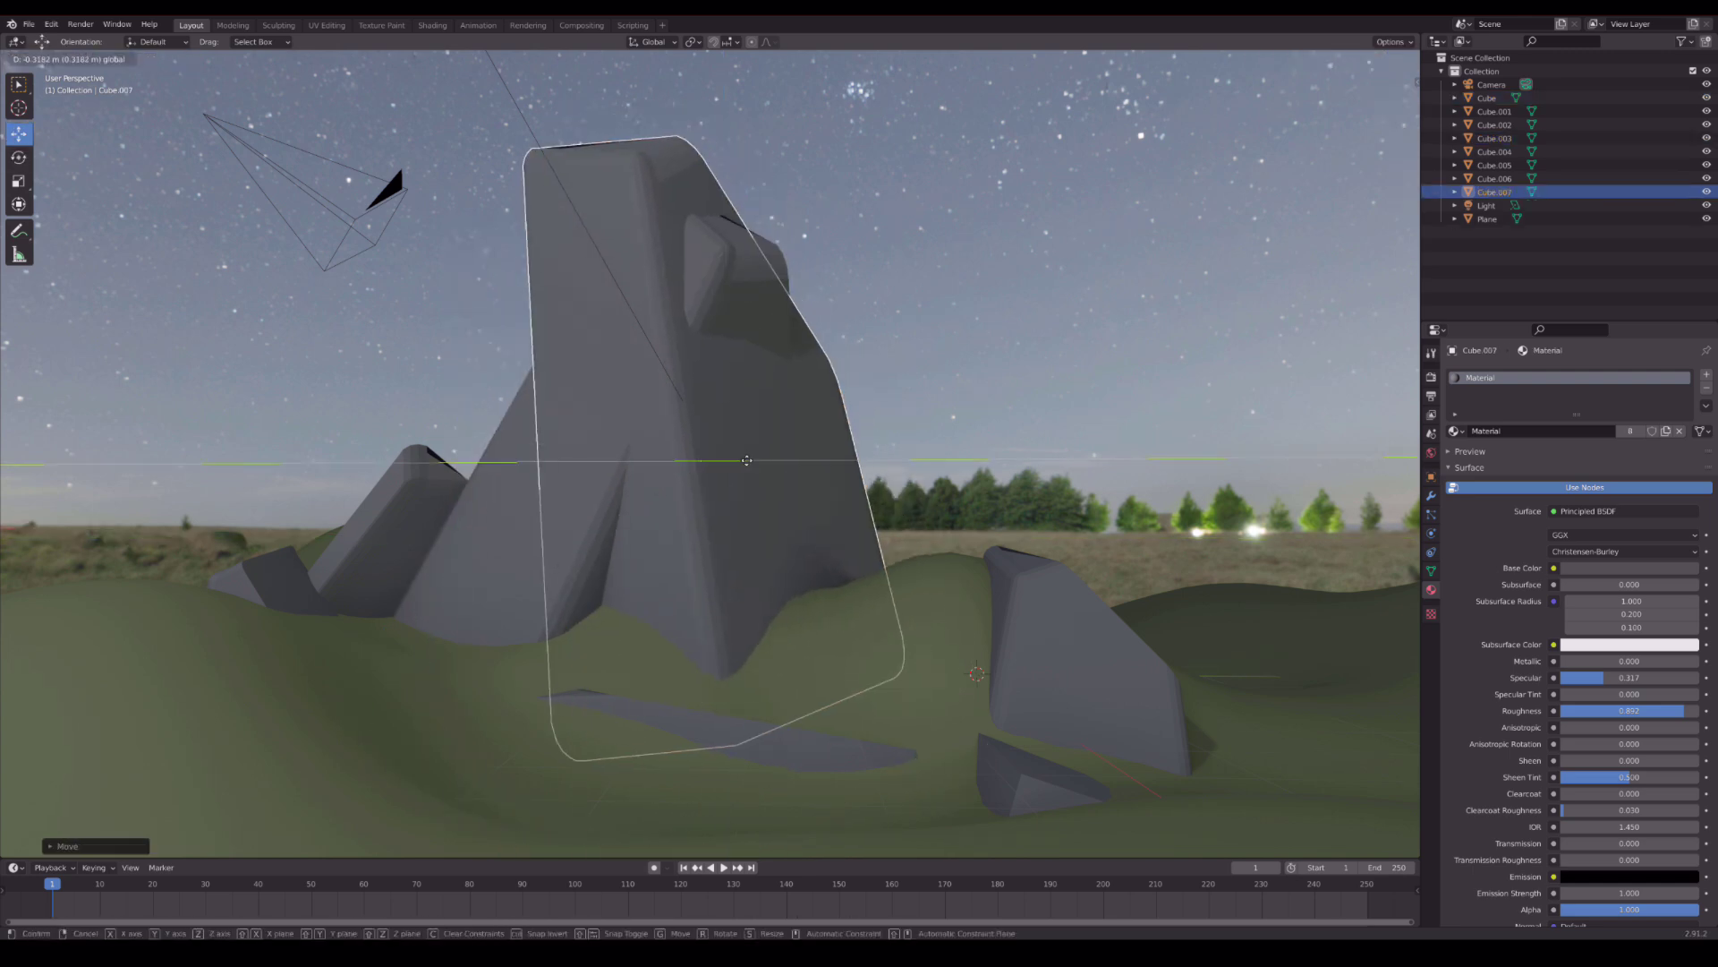
pyautogui.press('g')
pyautogui.press('Escape')
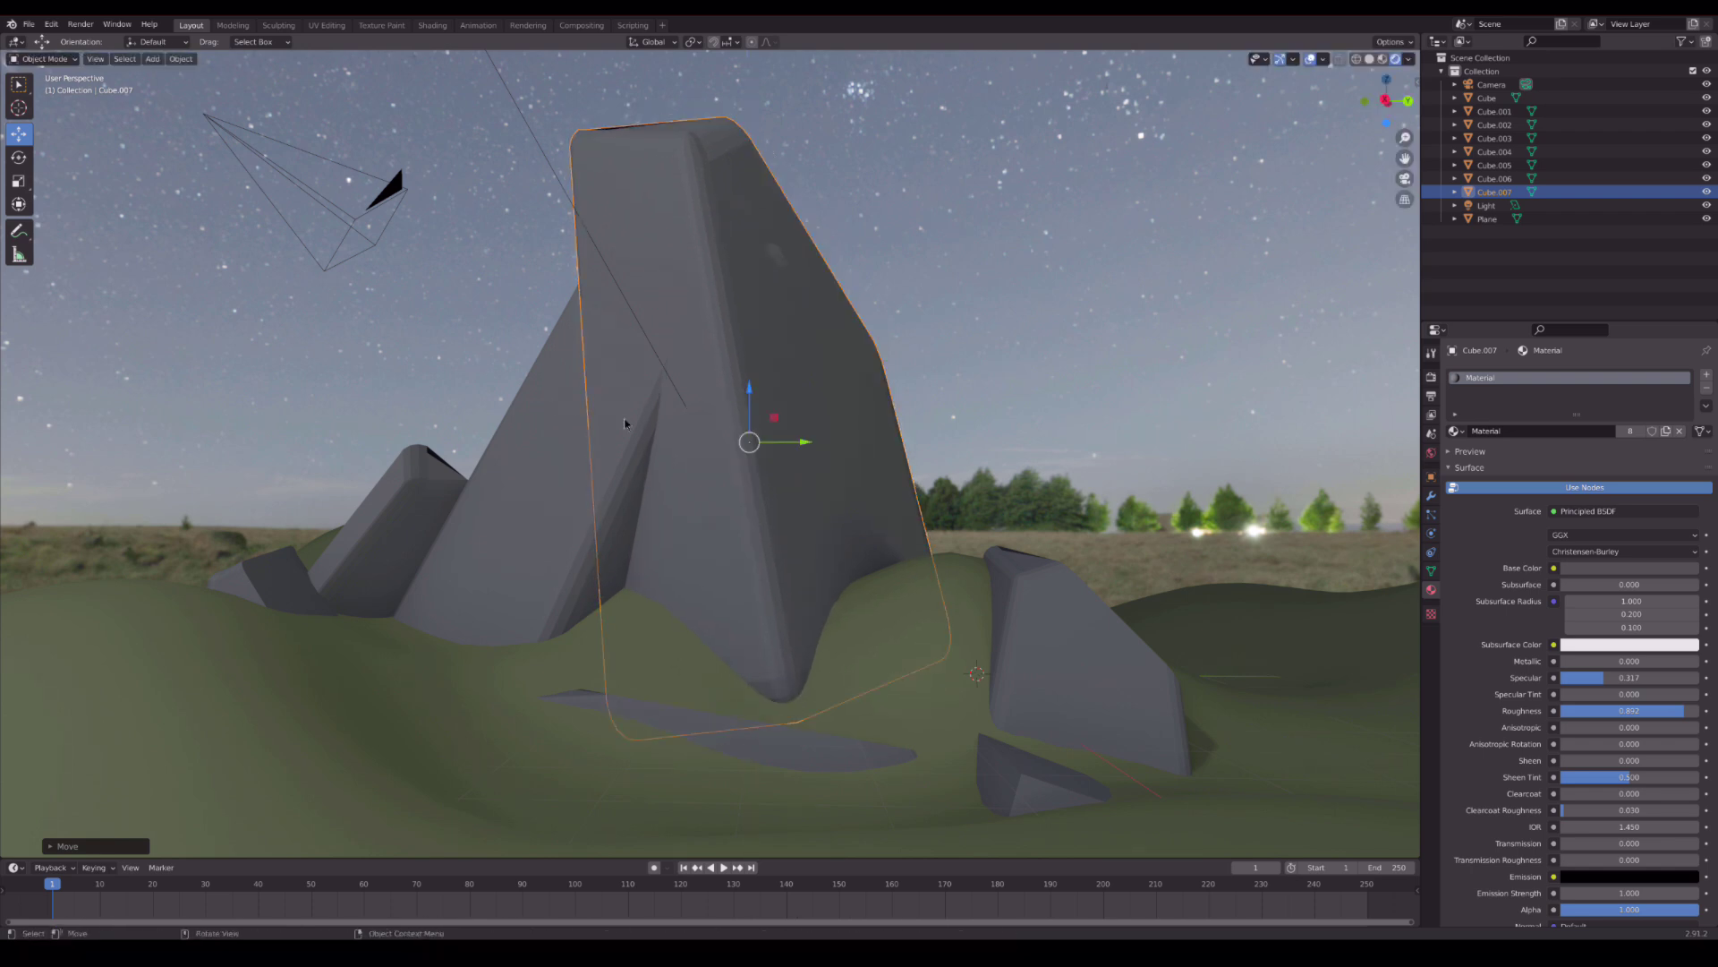
pyautogui.press('g')
pyautogui.press('y')
pyautogui.press('Return')
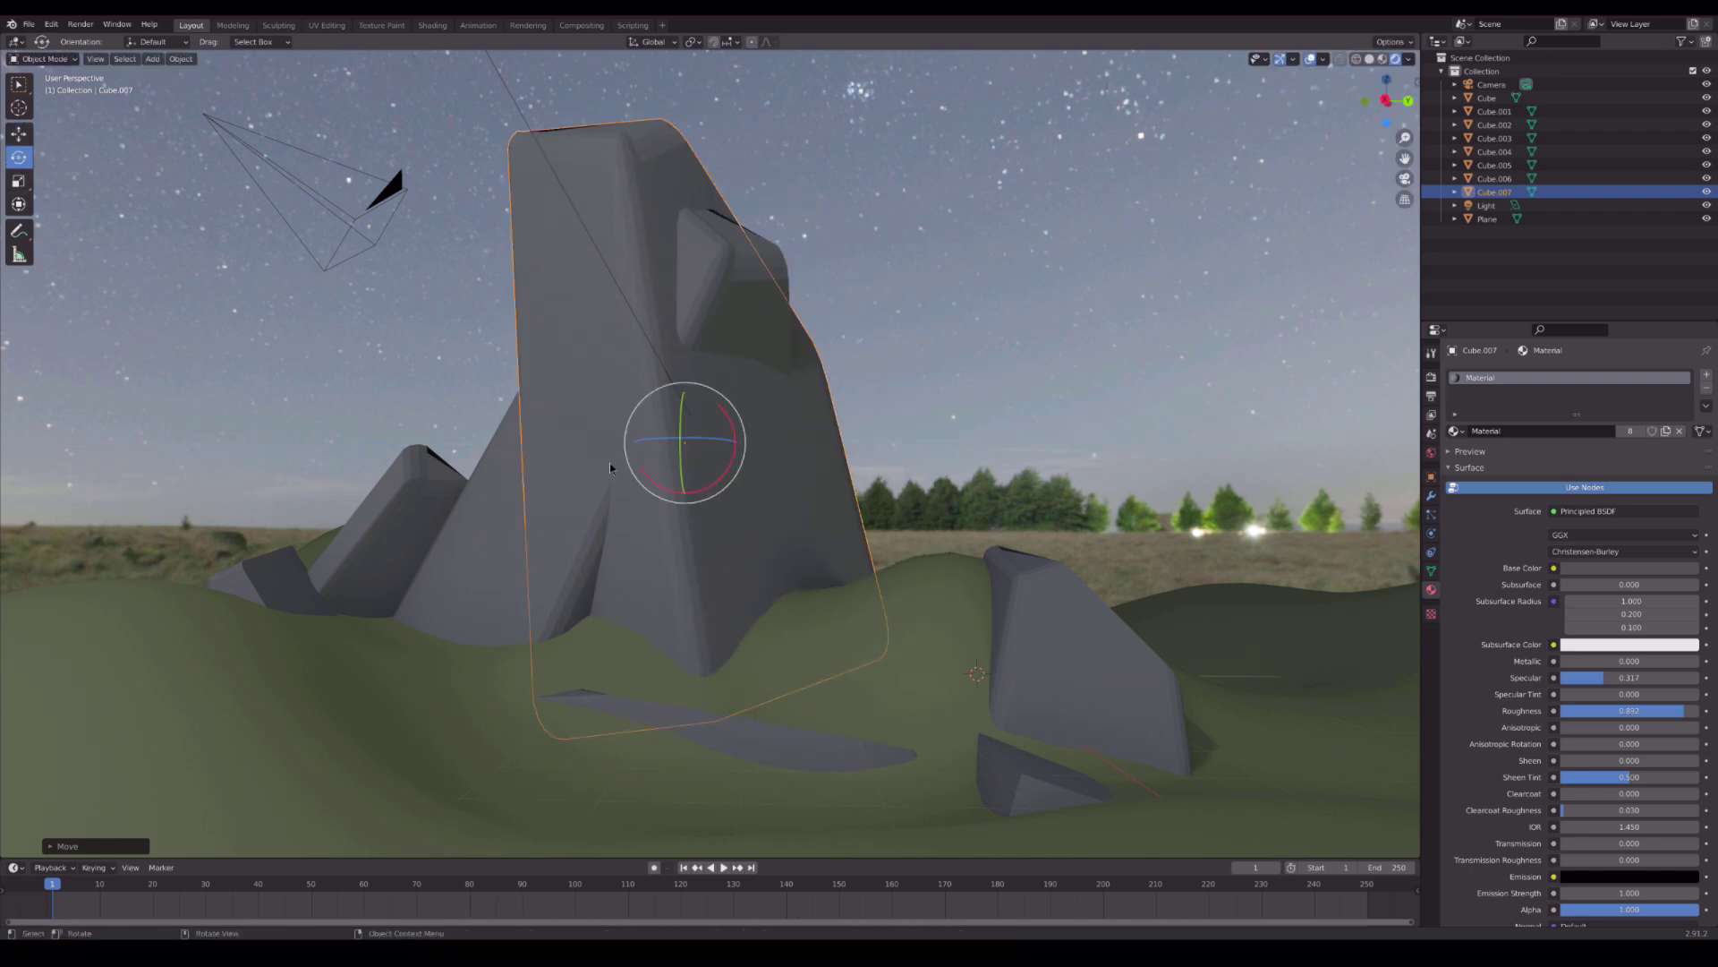
# - Rotate the tall copy forward, add rock copy Cube.009 on the left, and move Cube.007 right
pyautogui.moveTo(733, 433)
pyautogui.mouseDown()
pyautogui.moveTo(698, 443)
pyautogui.moveTo(793, 435)
pyautogui.mouseUp()
pyautogui.hotkey('shift', 'space')
pyautogui.press('g')
pyautogui.moveTo(755, 718)
pyautogui.mouseDown()
pyautogui.moveTo(1104, 687)
pyautogui.moveTo(874, 639)
pyautogui.mouseUp()
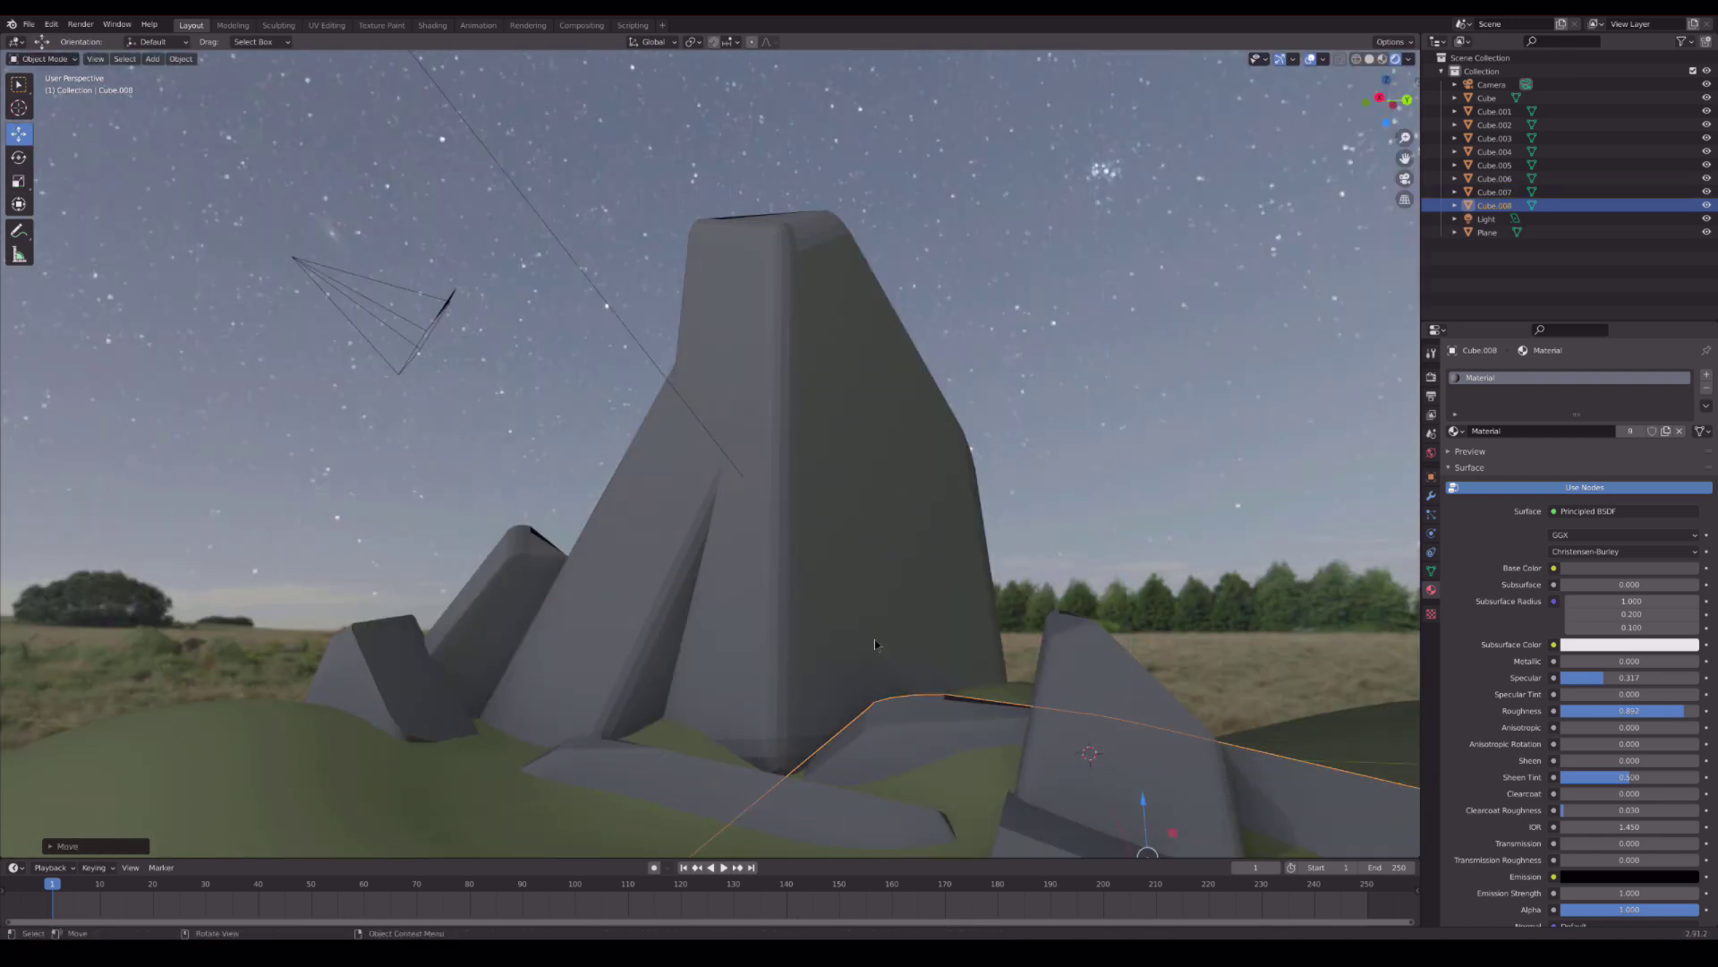
pyautogui.click(873, 639)
pyautogui.press('Tab')
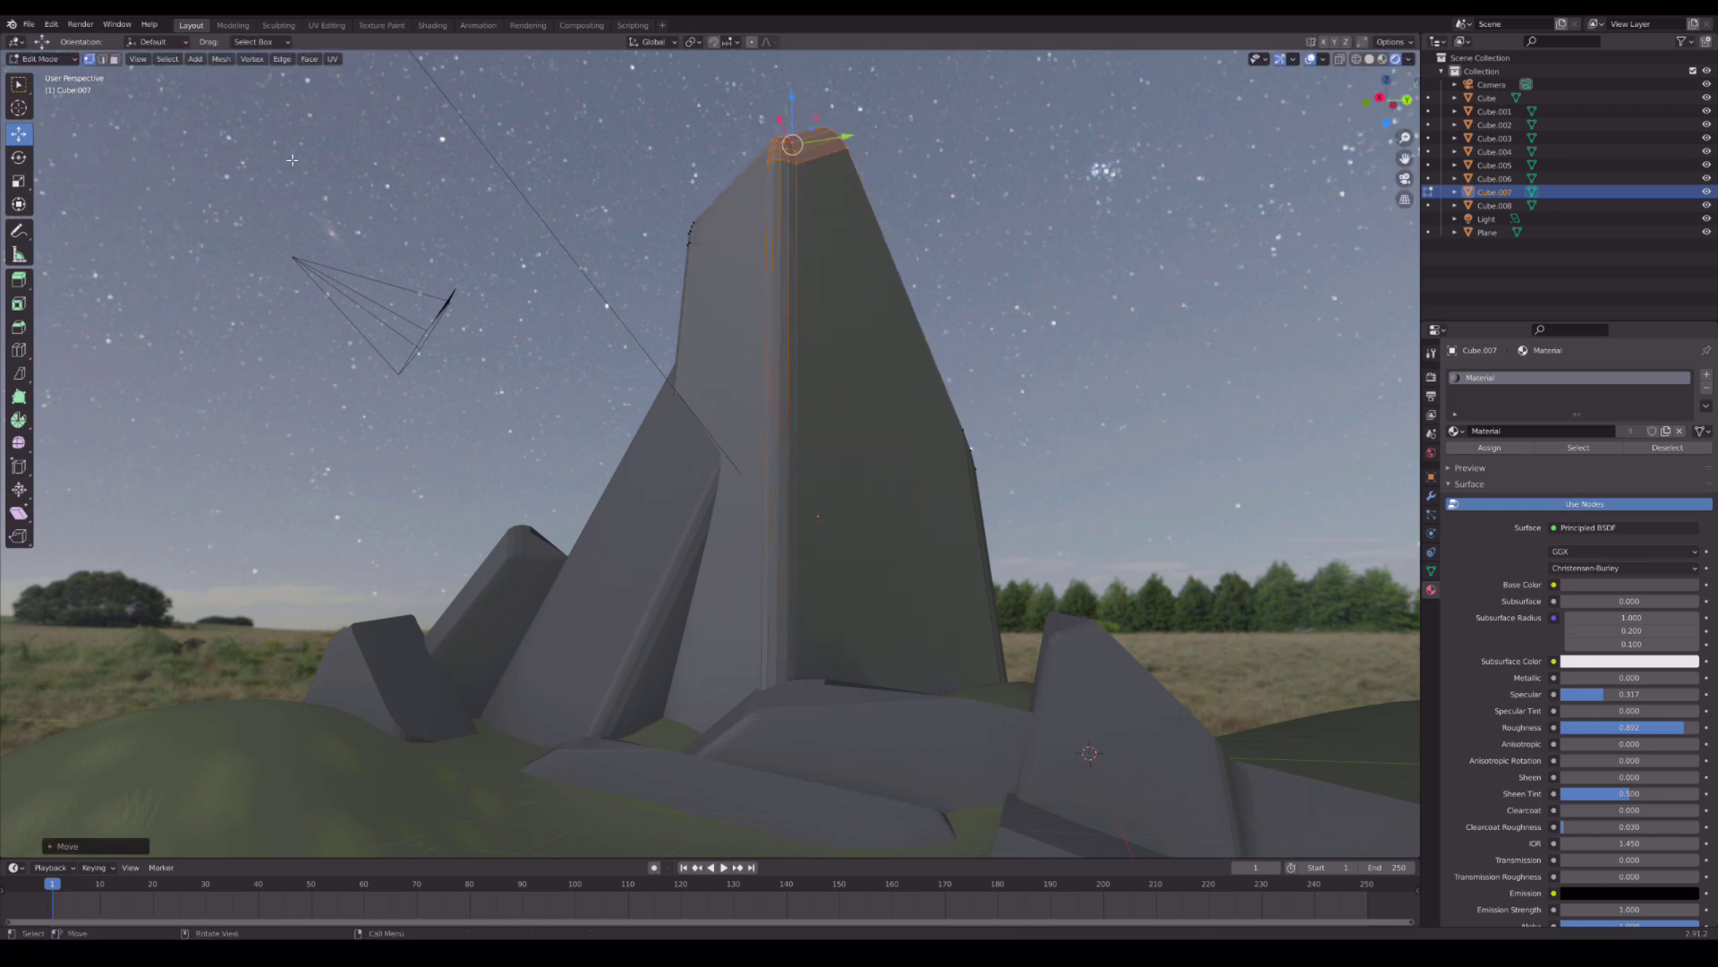
pyautogui.press('Tab')
pyautogui.hotkey('shift', 'd')
pyautogui.click(836, 485)
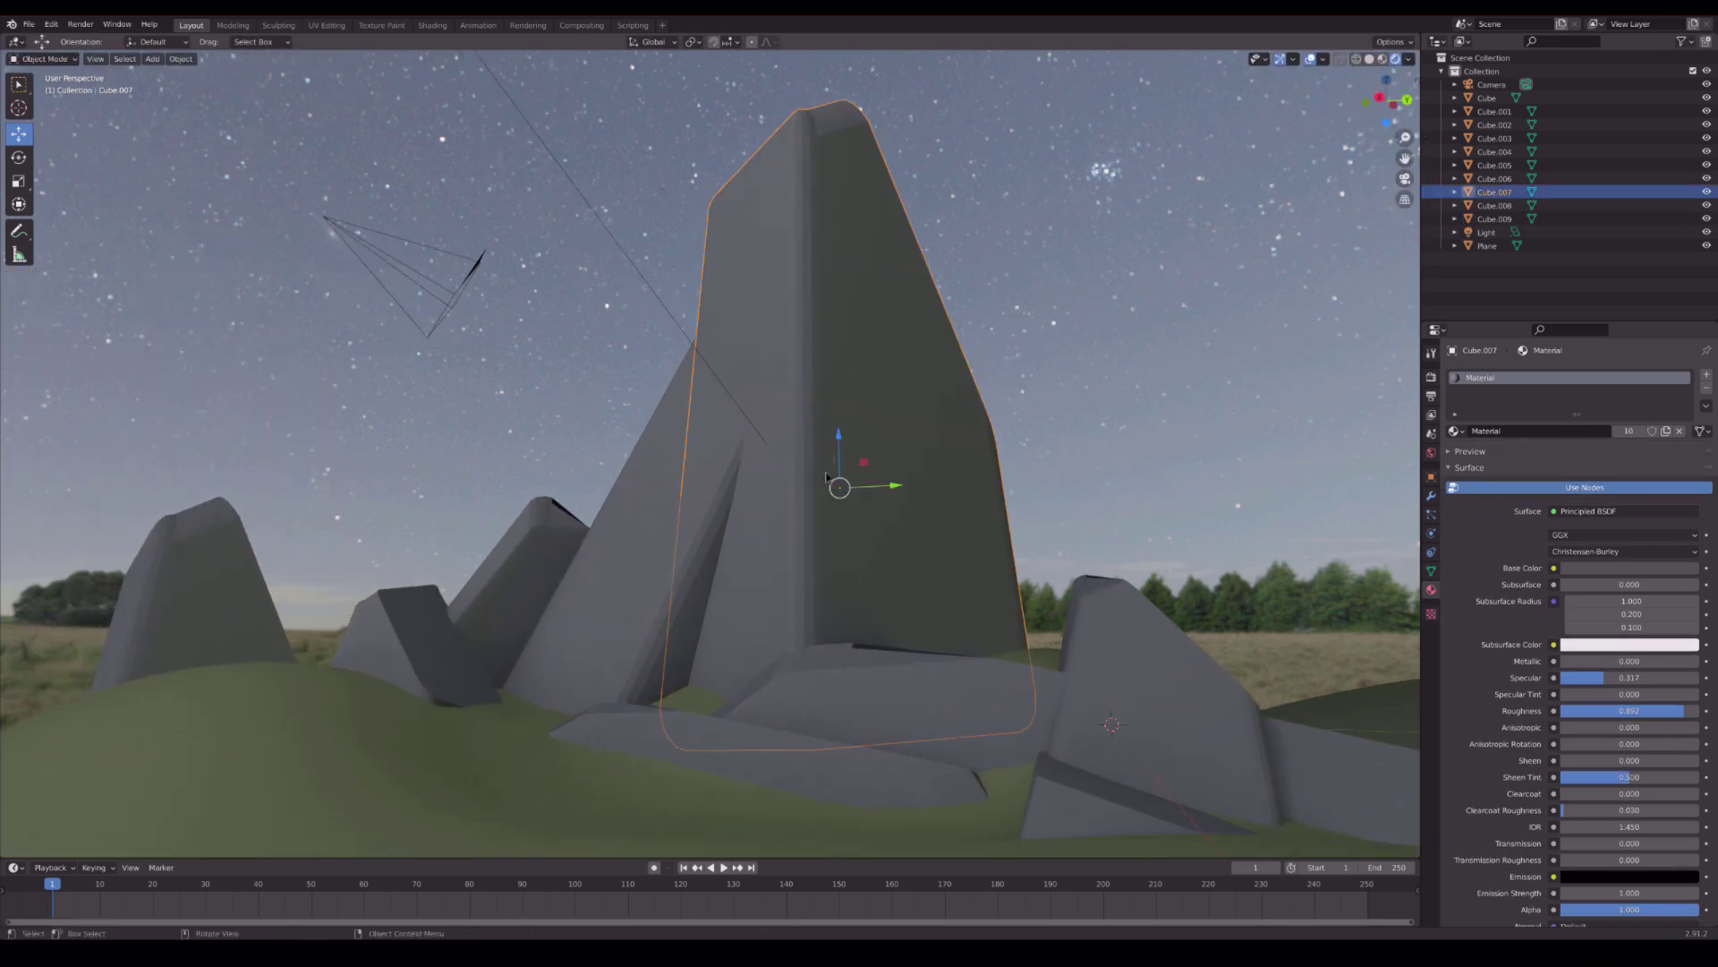
pyautogui.moveTo(797, 441); pyautogui.dragTo(1103, 401)
# - Tilt the tall rock Cube.007 into the cluster and save the file
pyautogui.click(19, 158)
pyautogui.click(1103, 401)
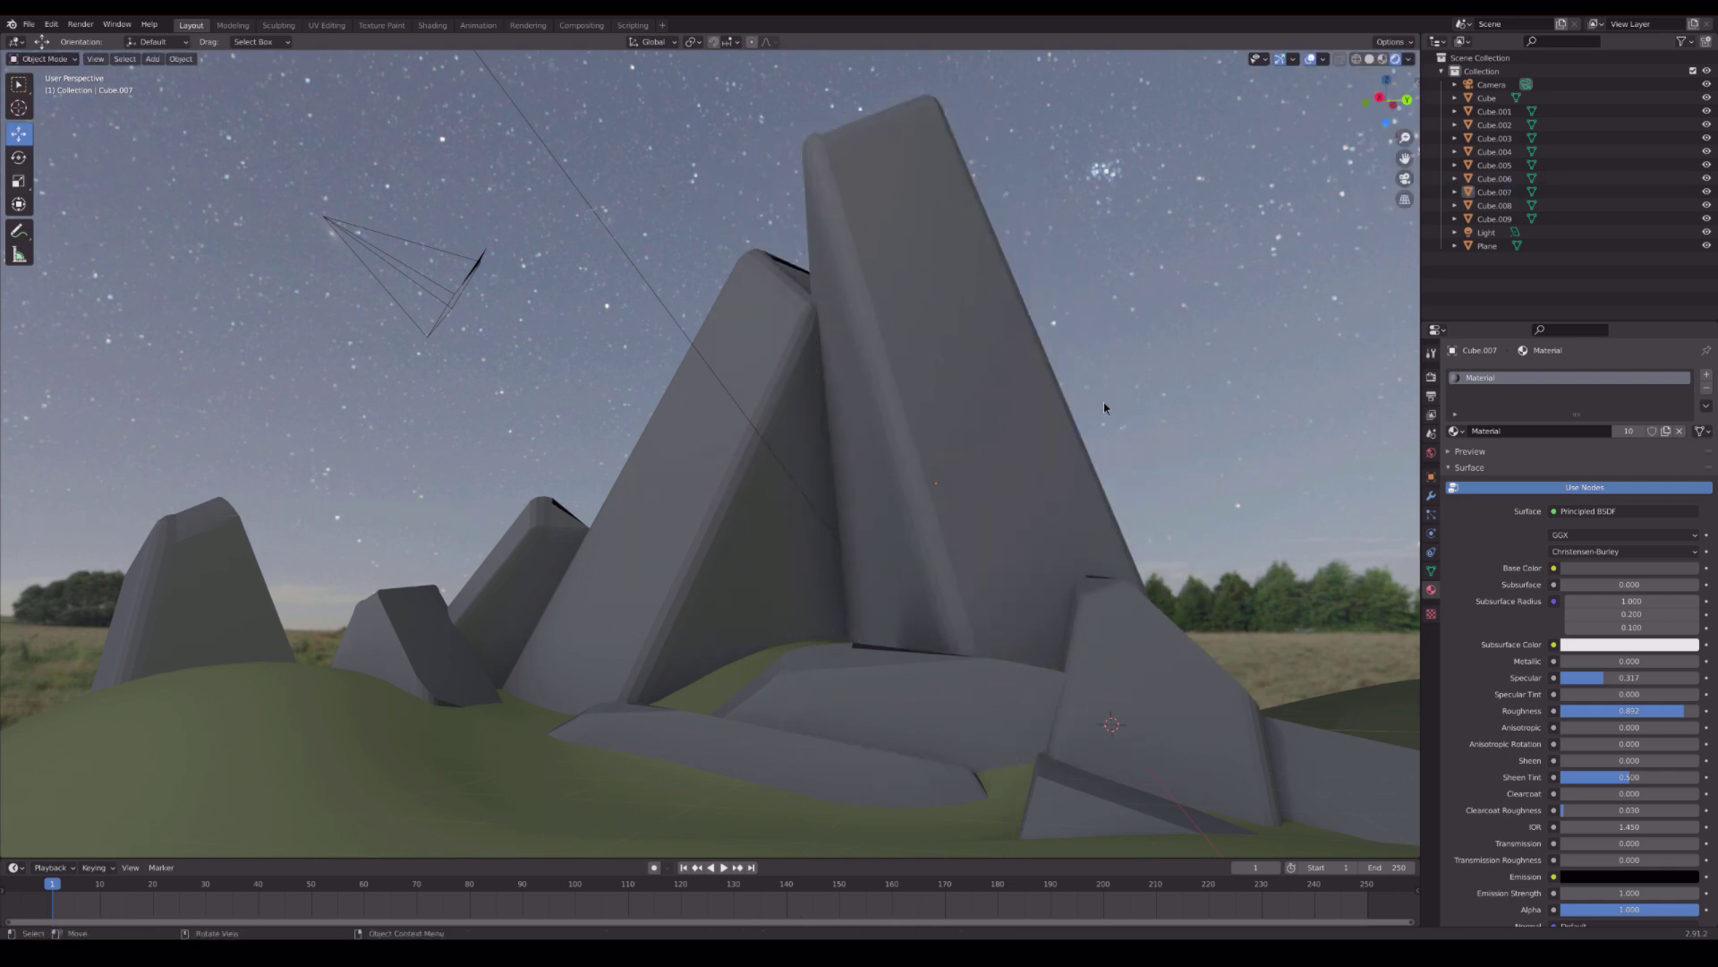
pyautogui.click(906, 557)
pyautogui.hotkey('ctrl', 's')
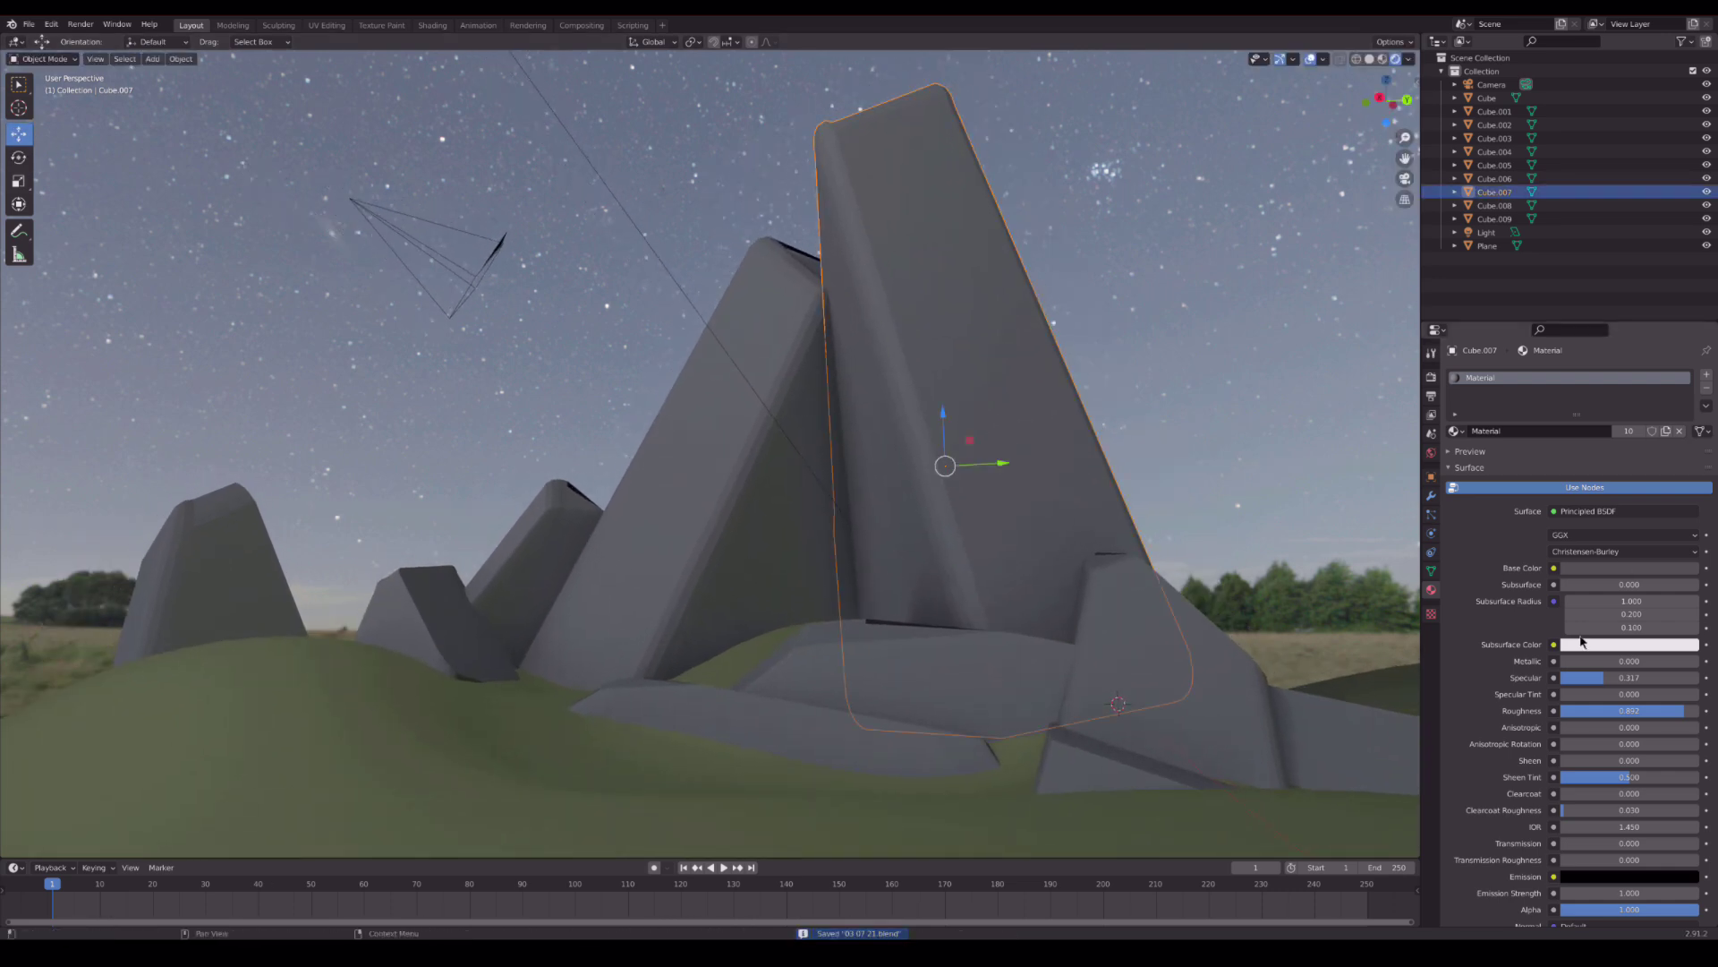
pyautogui.press('Tab')
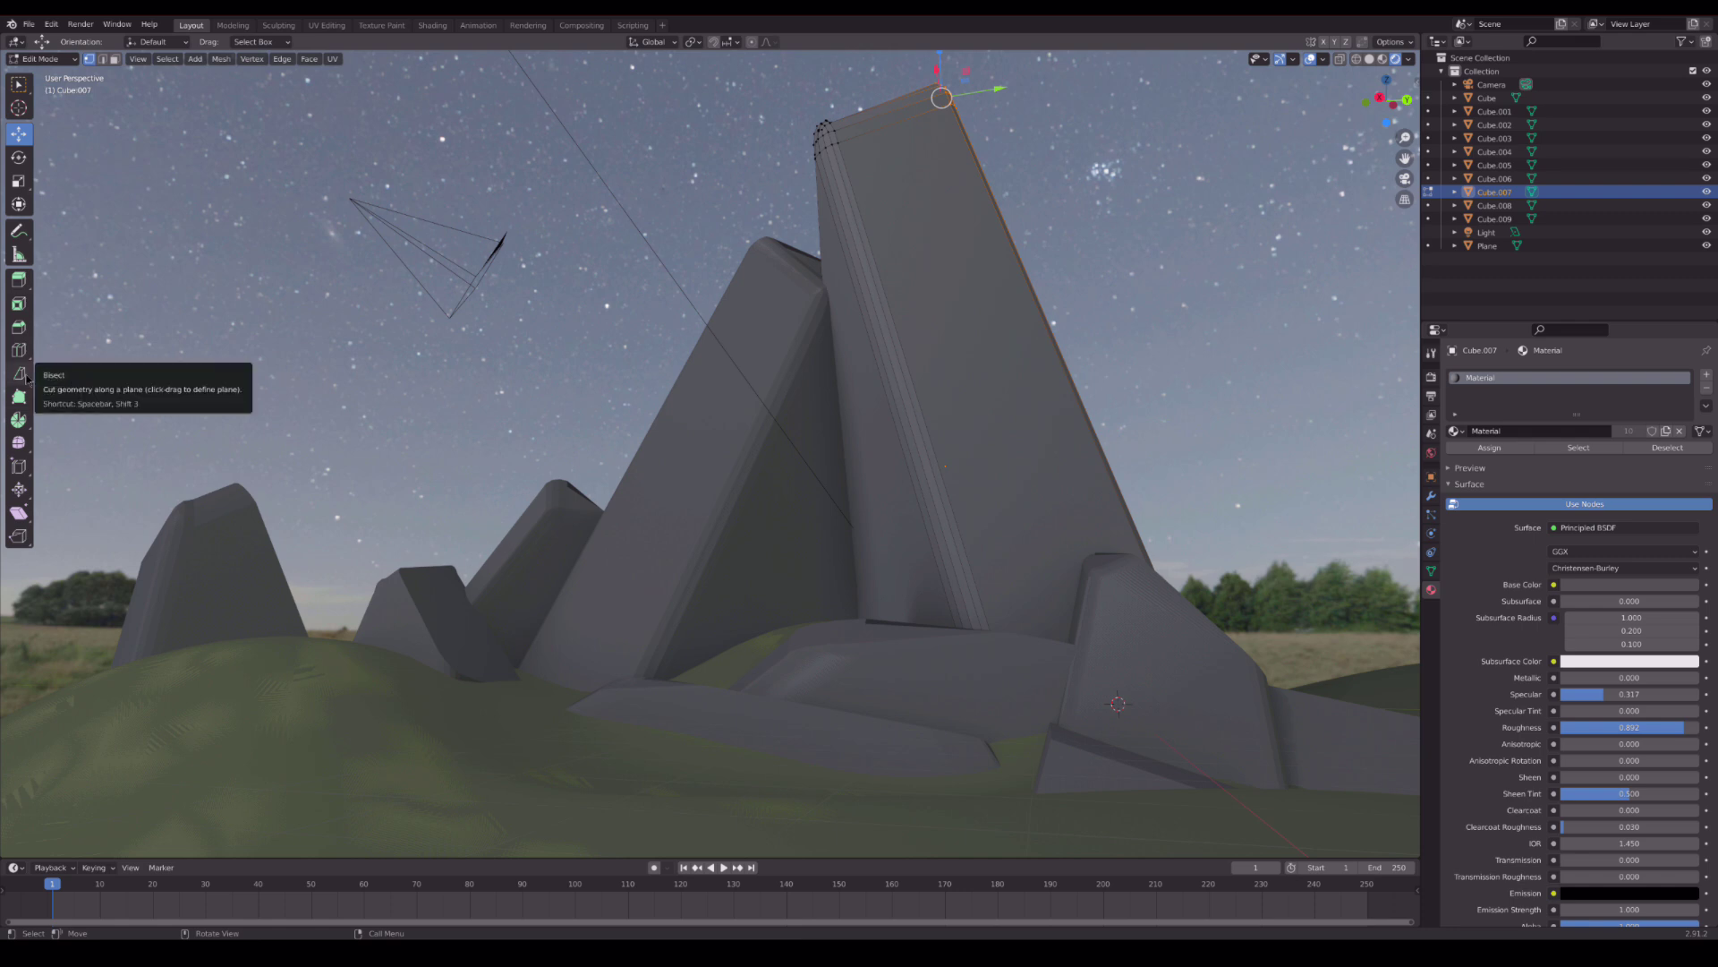
pyautogui.click(18, 374)
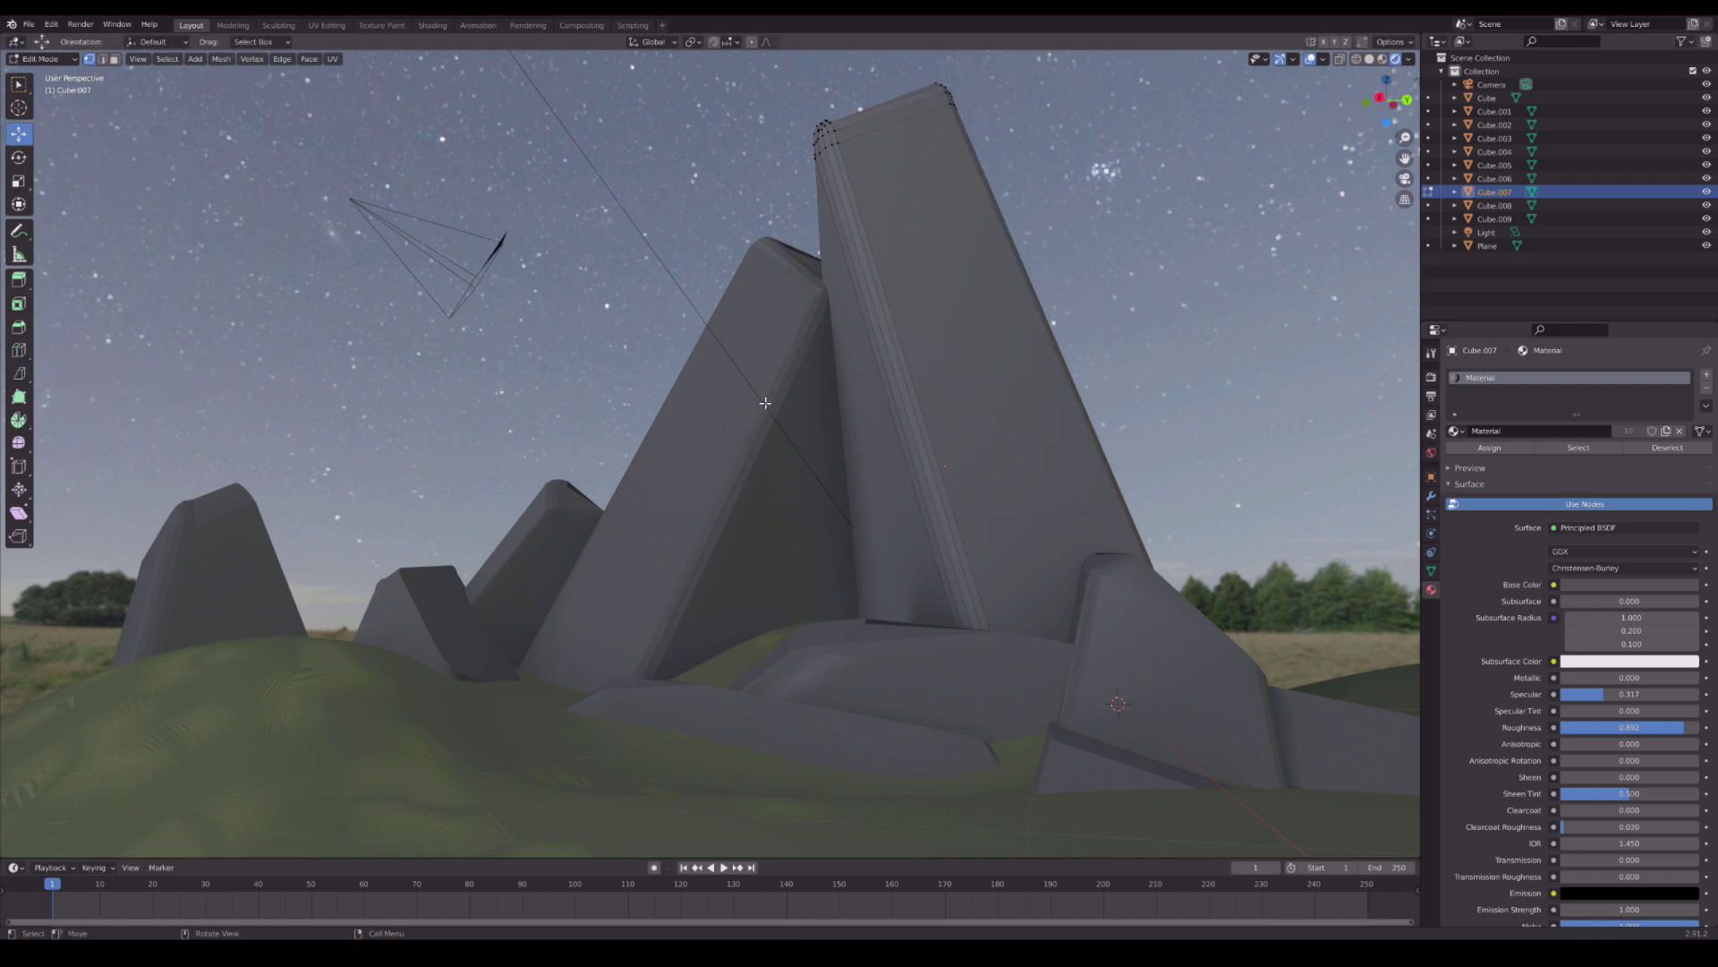
pyautogui.press('Tab')
# - Add a point light at the rocks' base and set its colour to light blue
pyautogui.hotkey('shift', 'a')
pyautogui.click(833, 631)
pyautogui.press('g')
pyautogui.press('y')
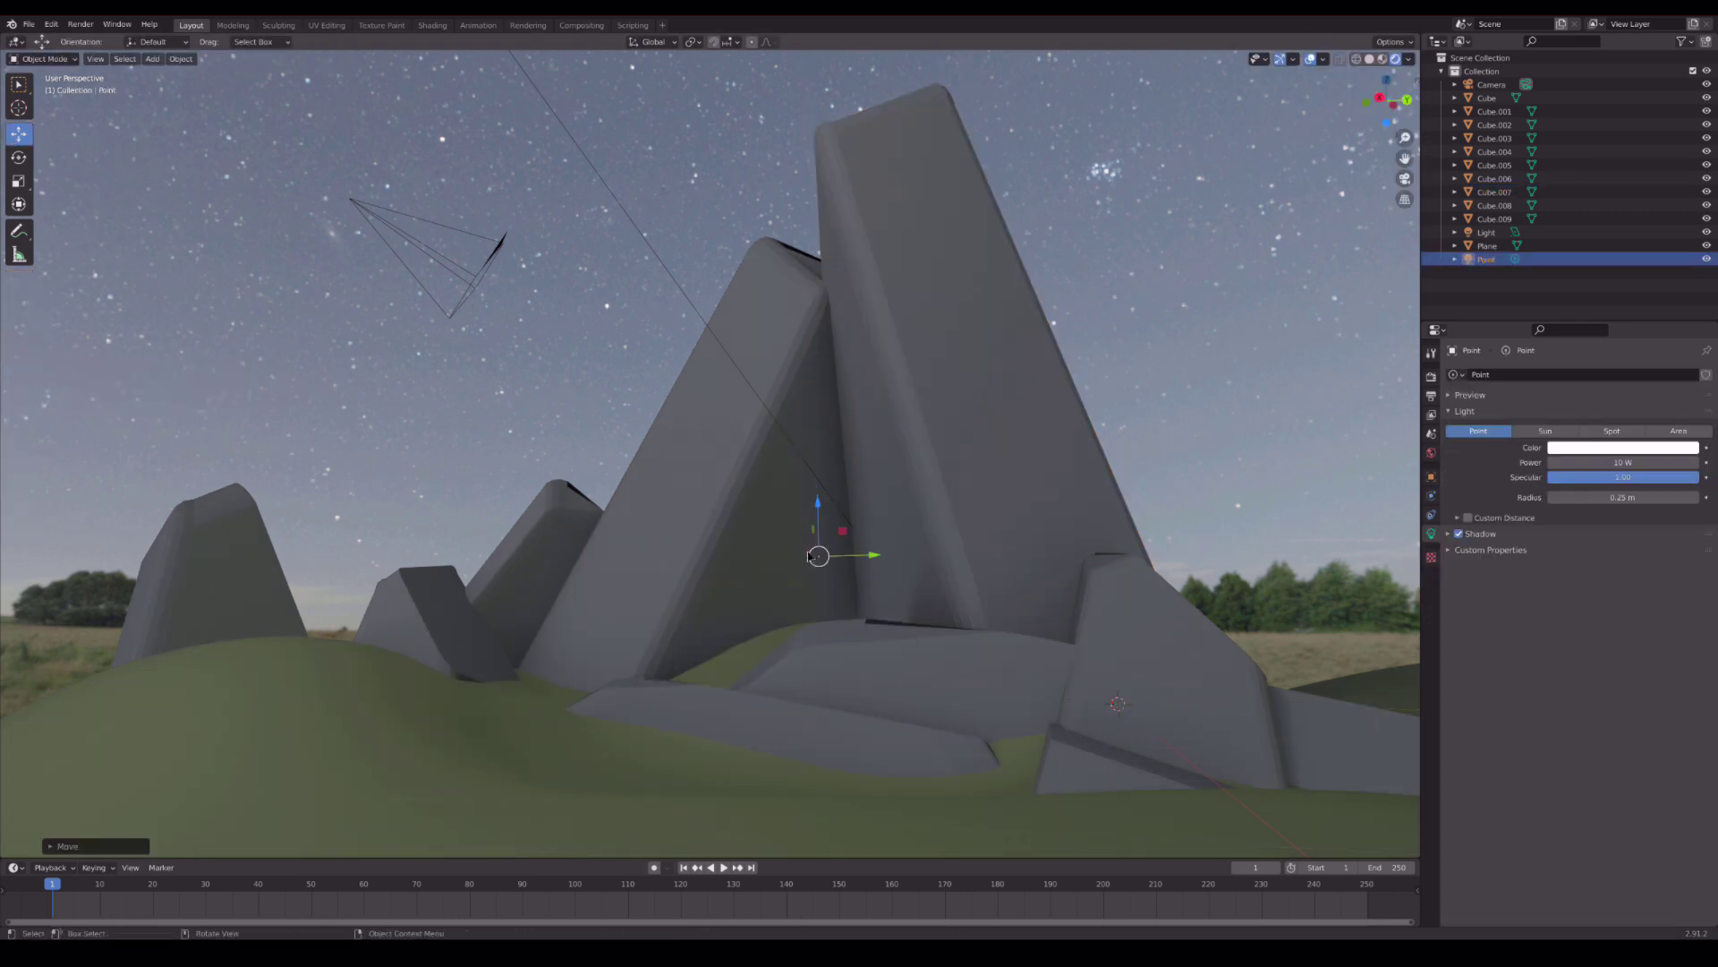
pyautogui.moveTo(809, 556); pyautogui.dragTo(841, 602)
pyautogui.click(1622, 447)
pyautogui.click(1624, 333)
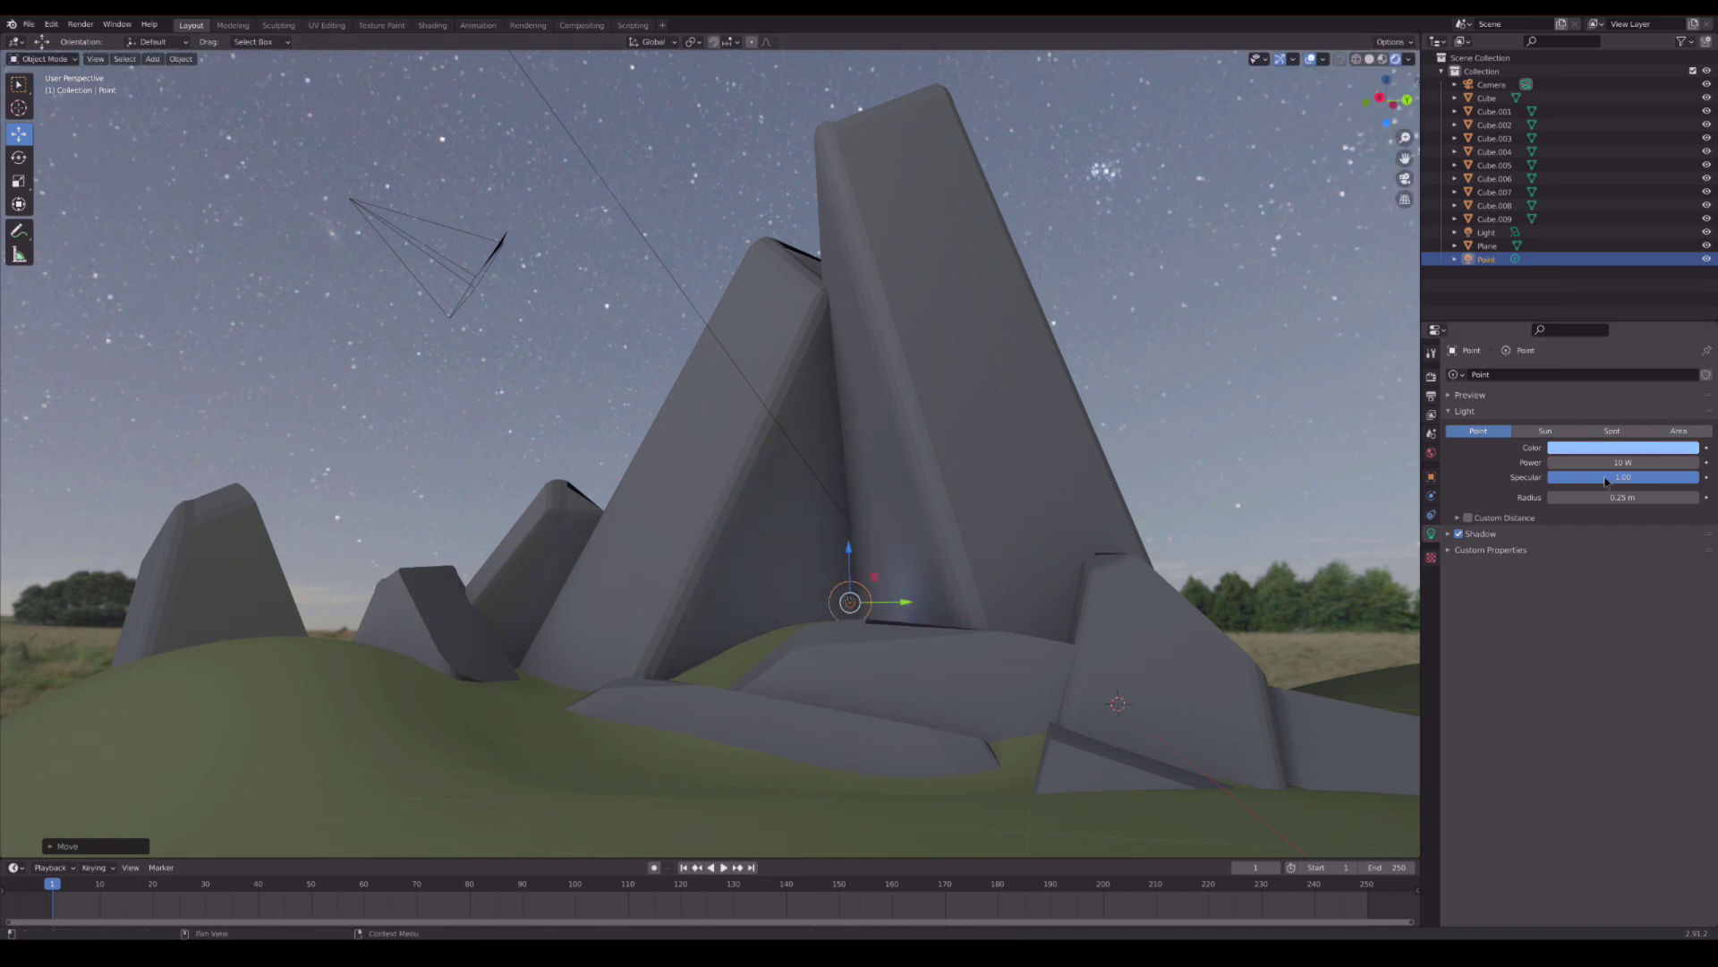
pyautogui.press('Delete')
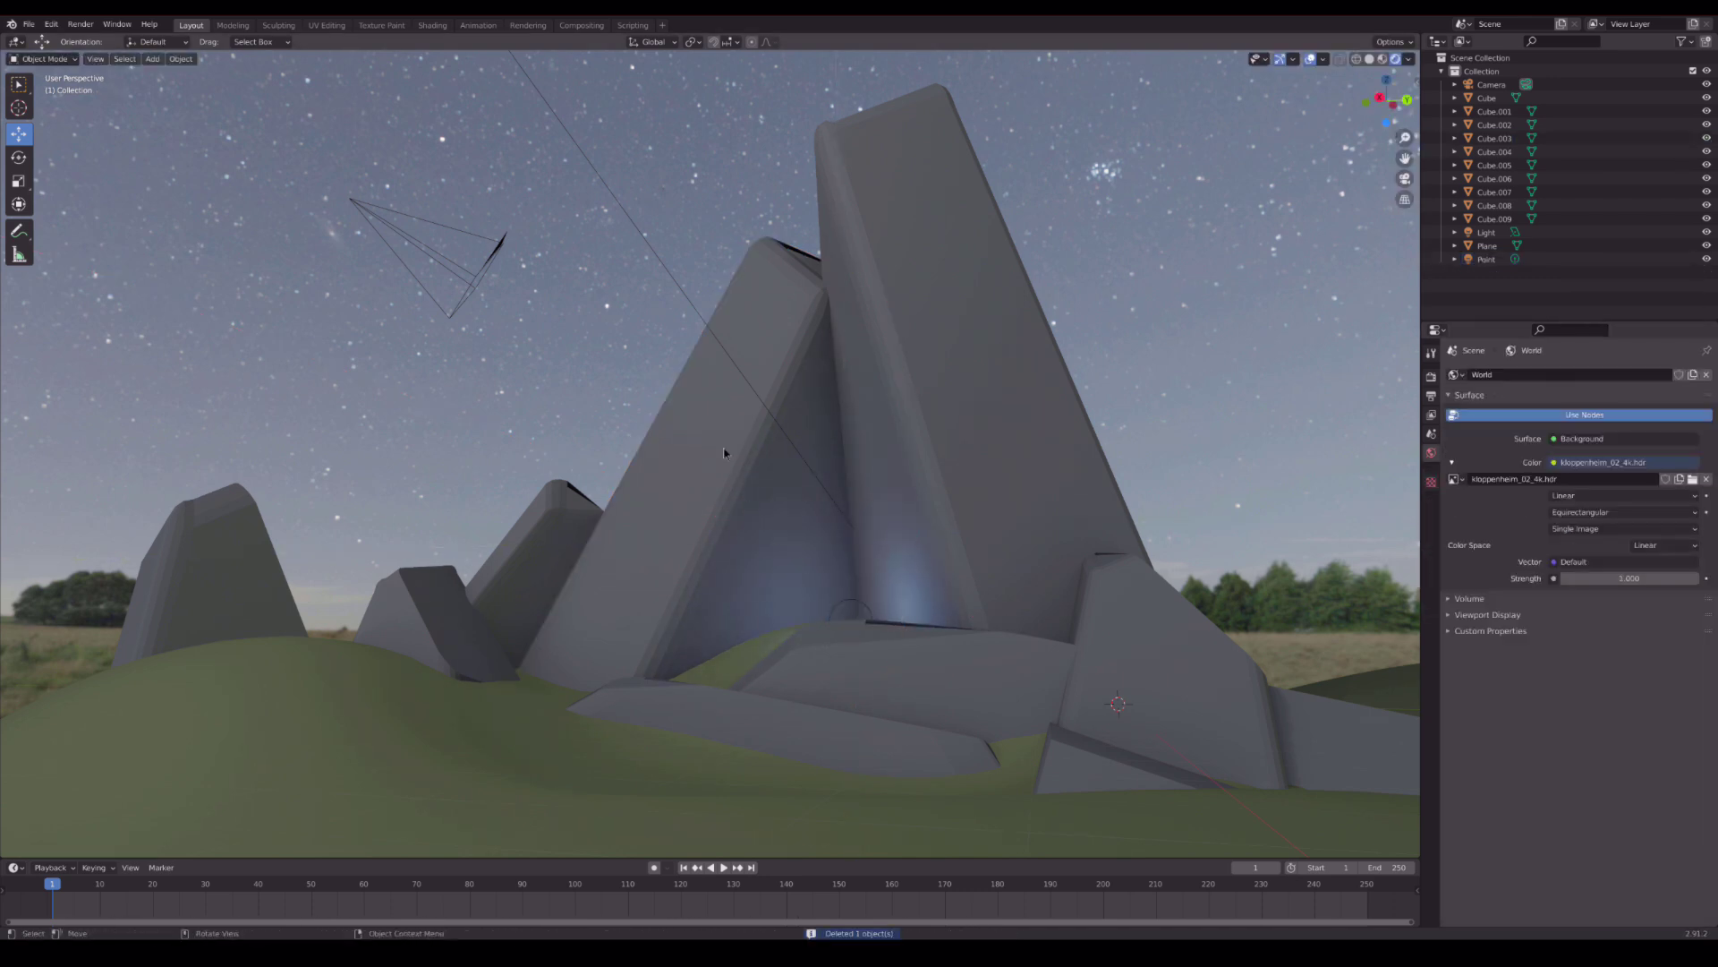
# - Restore the viewport overlays and select the tall rock Cube.007 for mesh editing
pyautogui.moveTo(1282, 64); pyautogui.dragTo(936, 566)
pyautogui.click(1308, 59)
pyautogui.click(1010, 409)
pyautogui.press('Tab')
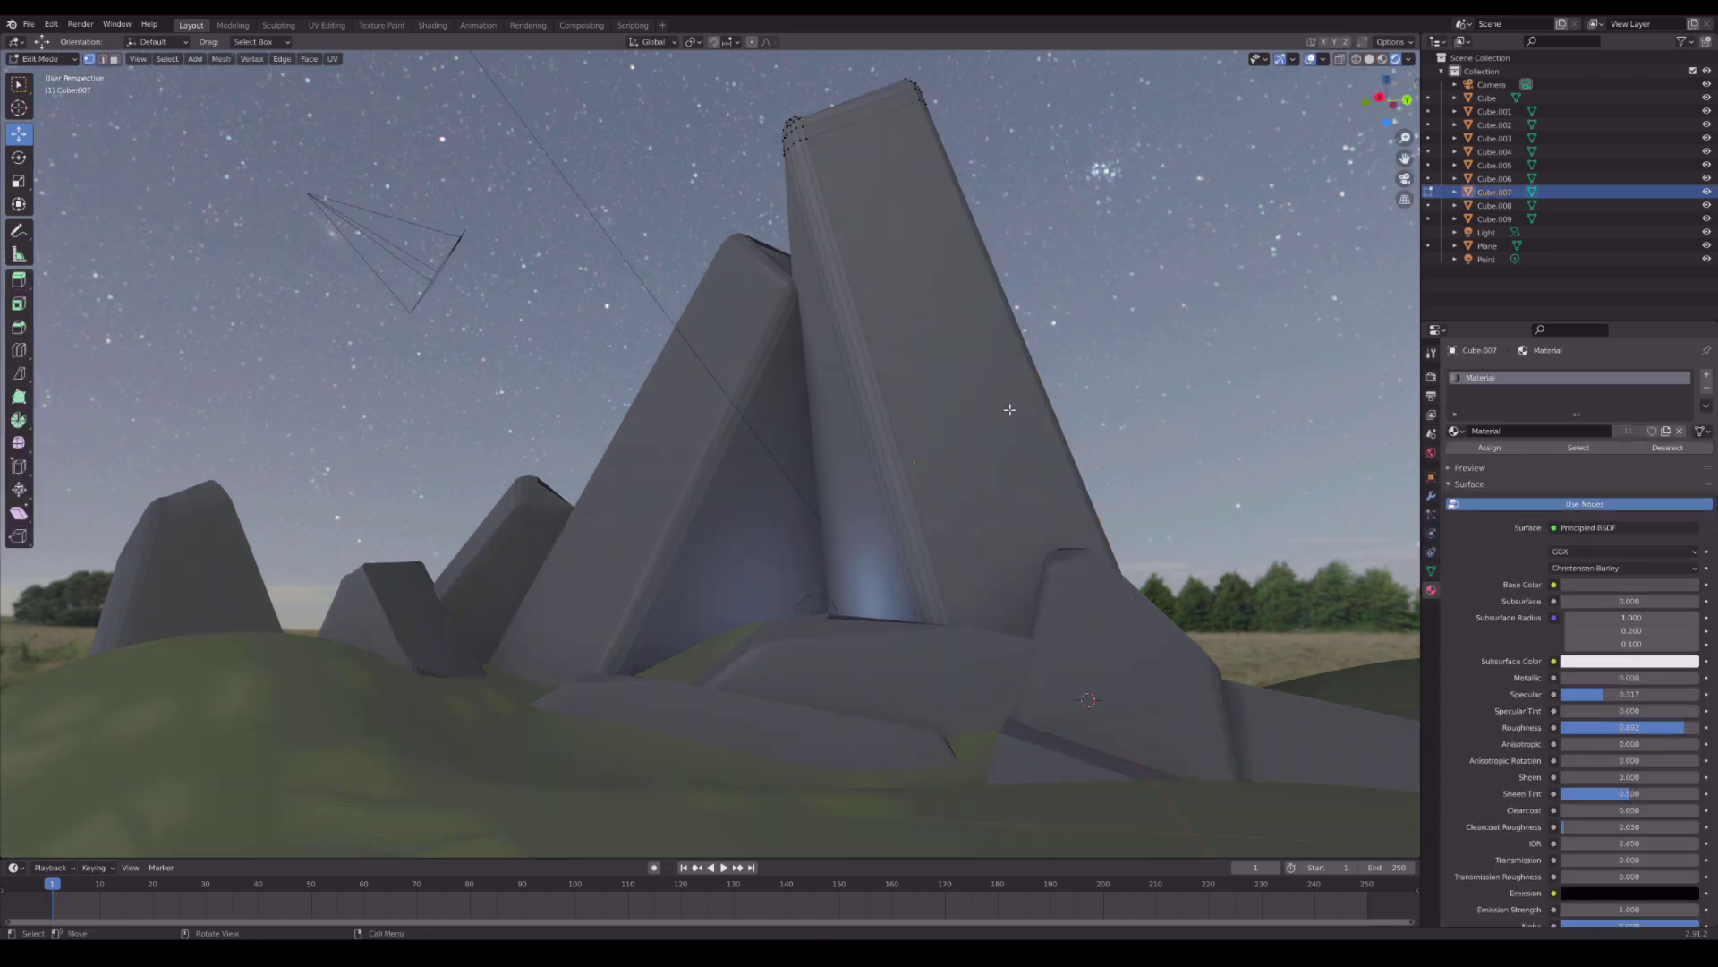
# - Add an edge loop to the tall rock and raise a vertex with proportional editing to reshape its top
pyautogui.click(966, 395)
pyautogui.click(1340, 59)
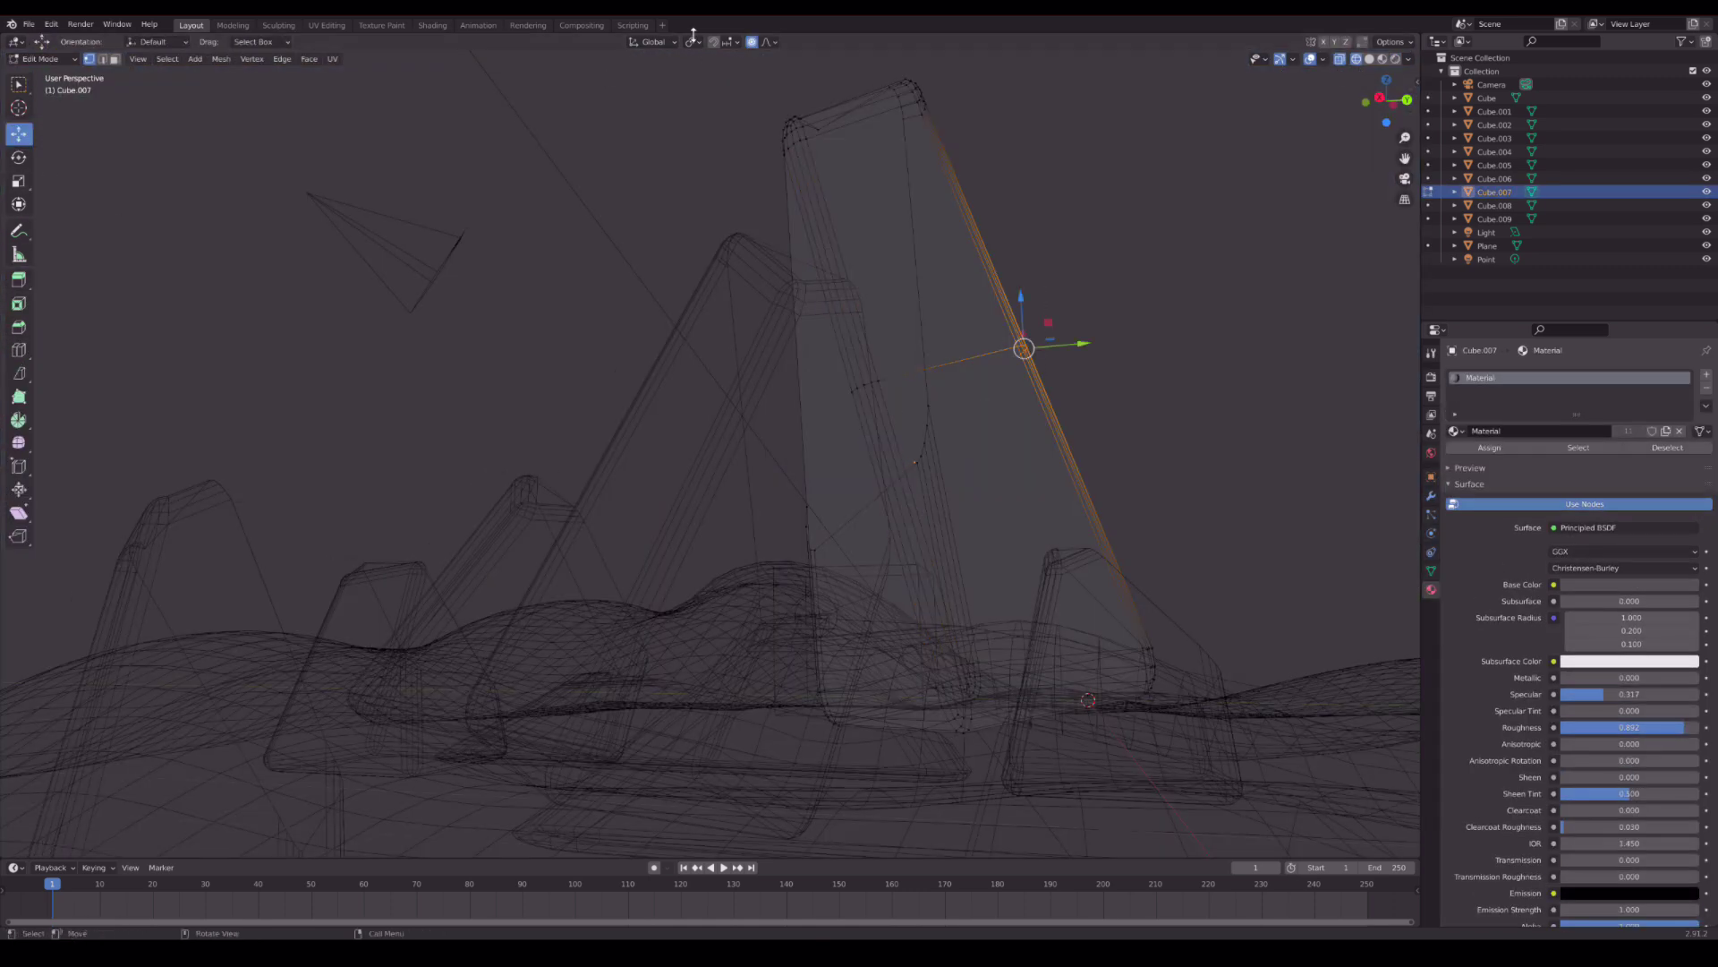
pyautogui.press('g')
pyautogui.press('z')
pyautogui.click(1027, 164)
pyautogui.hotkey('shift', 'z')
pyautogui.press('g')
pyautogui.press('z')
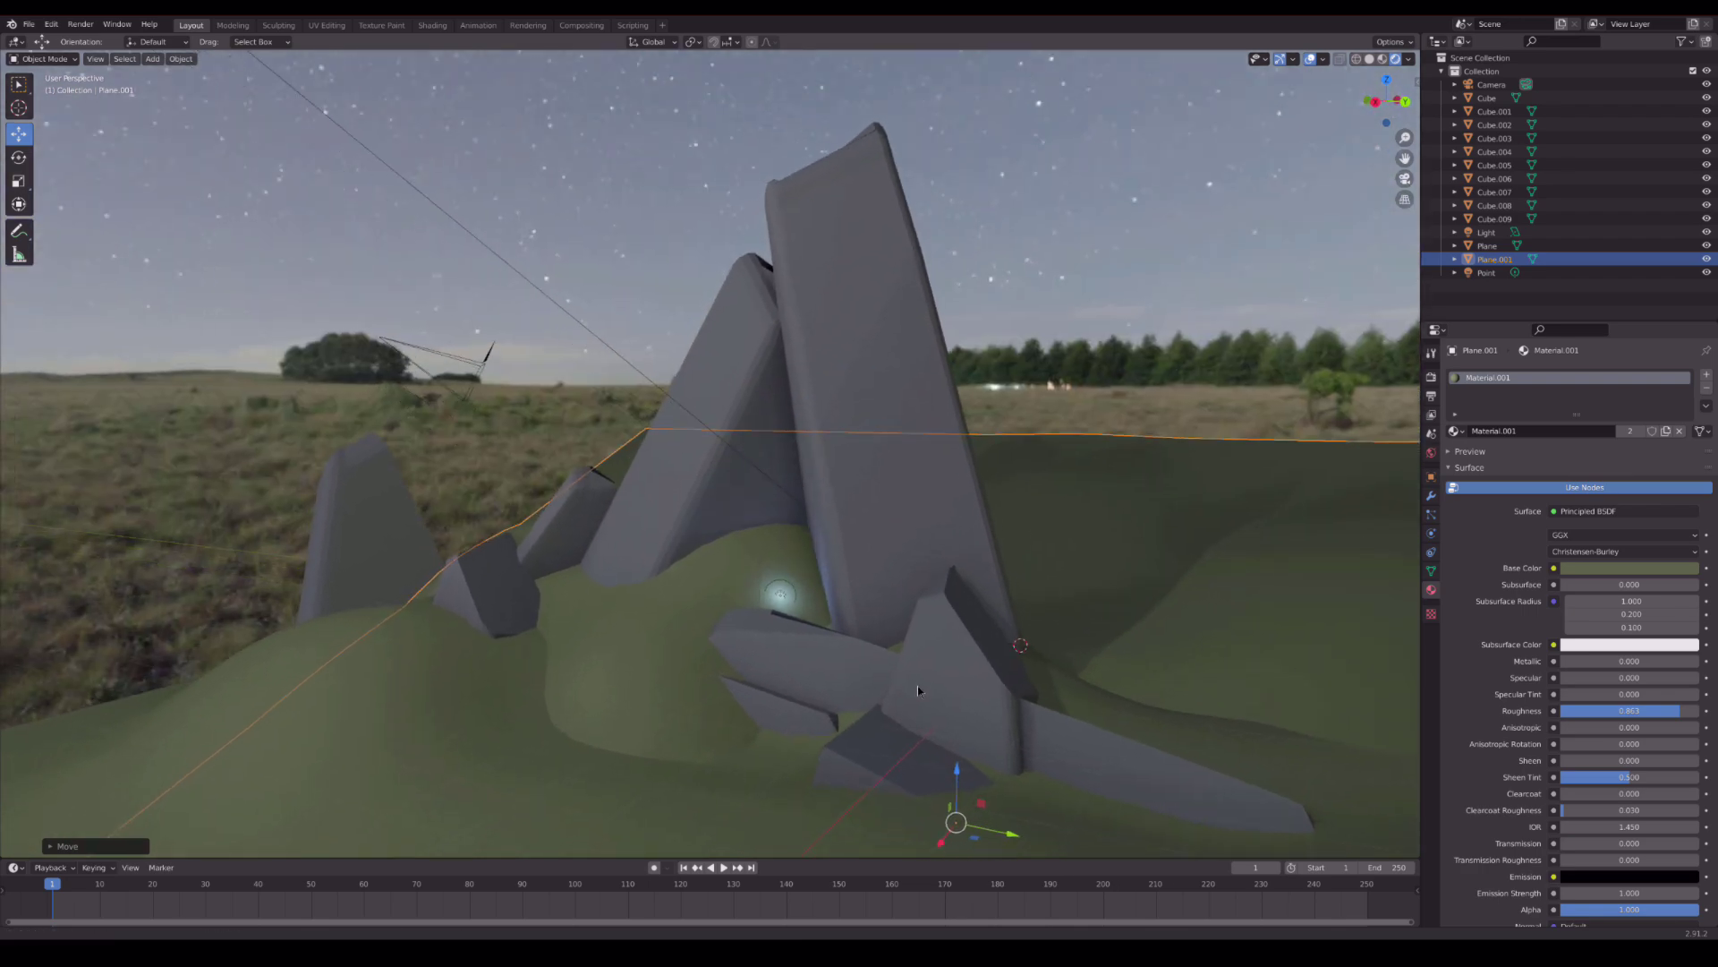
# - Duplicate the tall rock as Cube.010, placed on the right, and the flat slab as Cube.011
pyautogui.moveTo(916, 686); pyautogui.dragTo(729, 755)
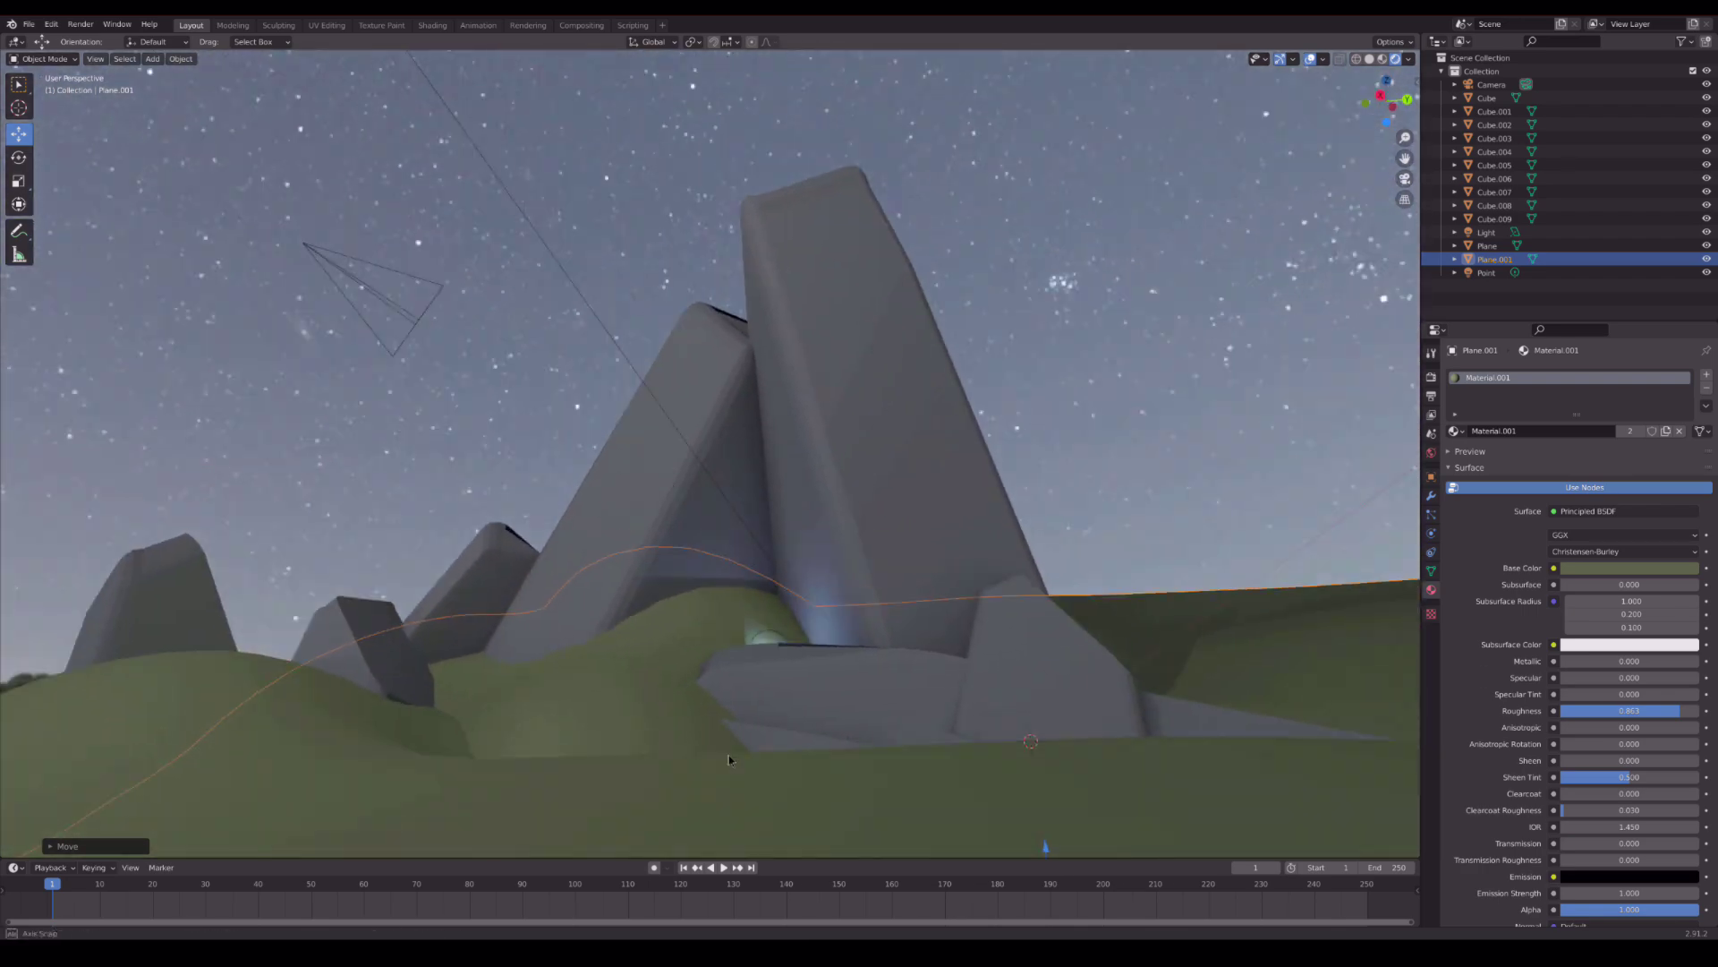
pyautogui.click(827, 405)
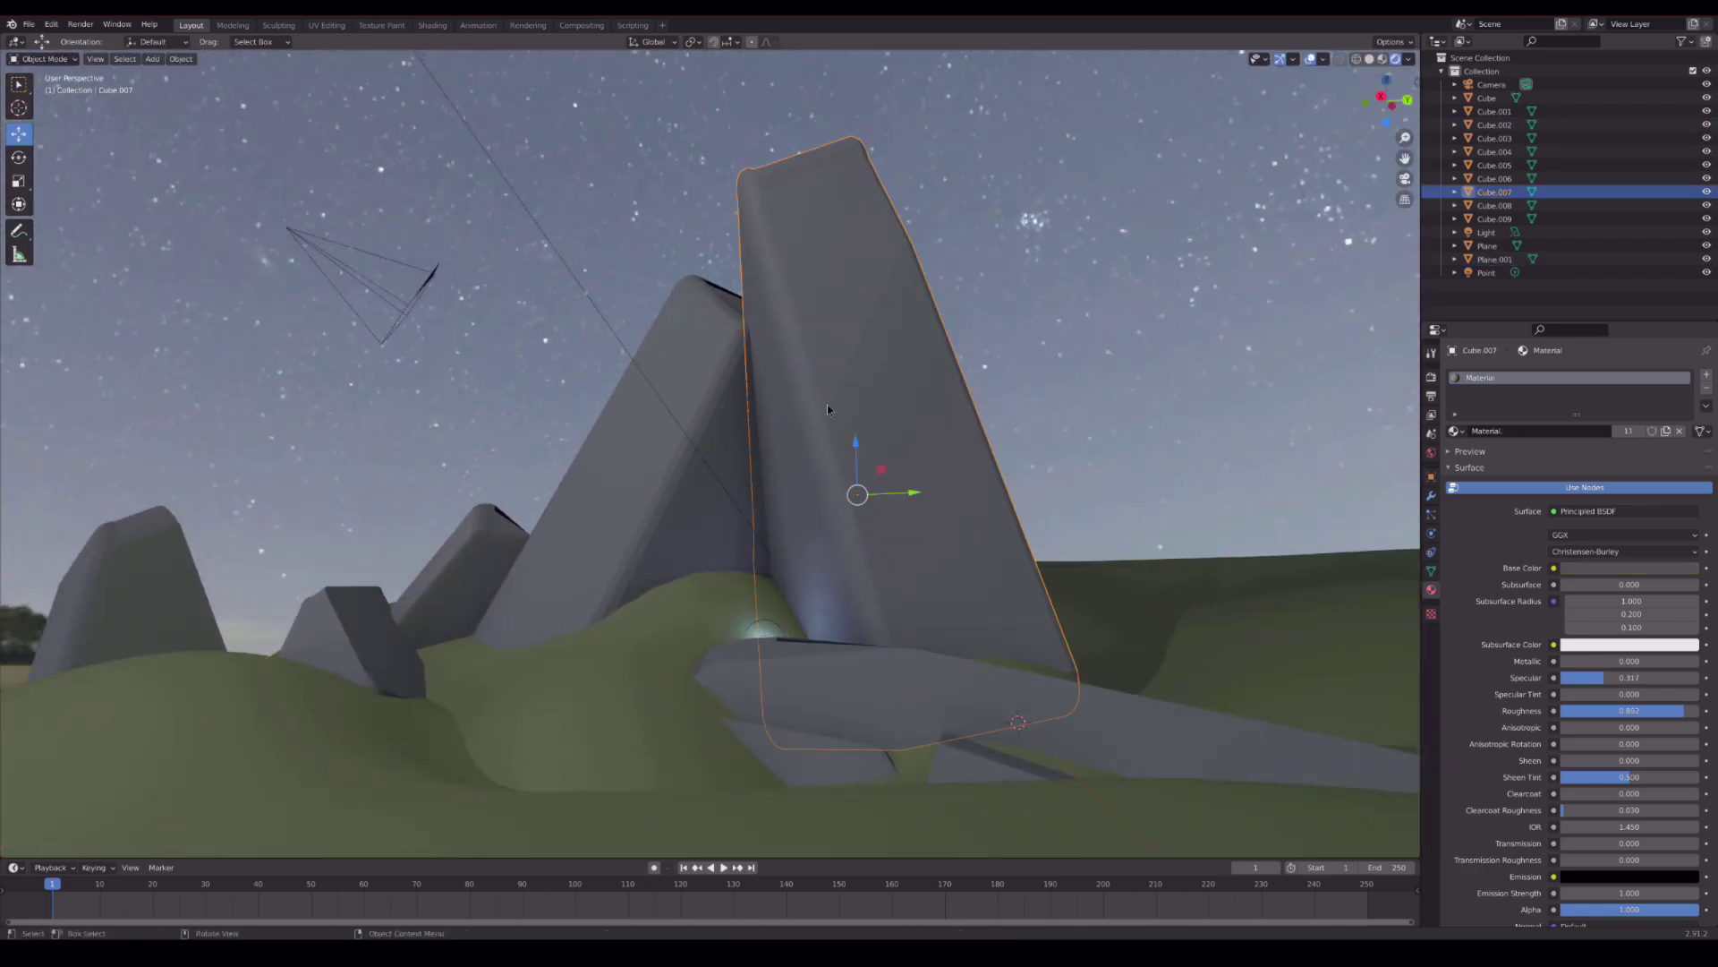
pyautogui.hotkey('shift', 'd')
pyautogui.hotkey('ctrl', 's')
pyautogui.click(577, 509)
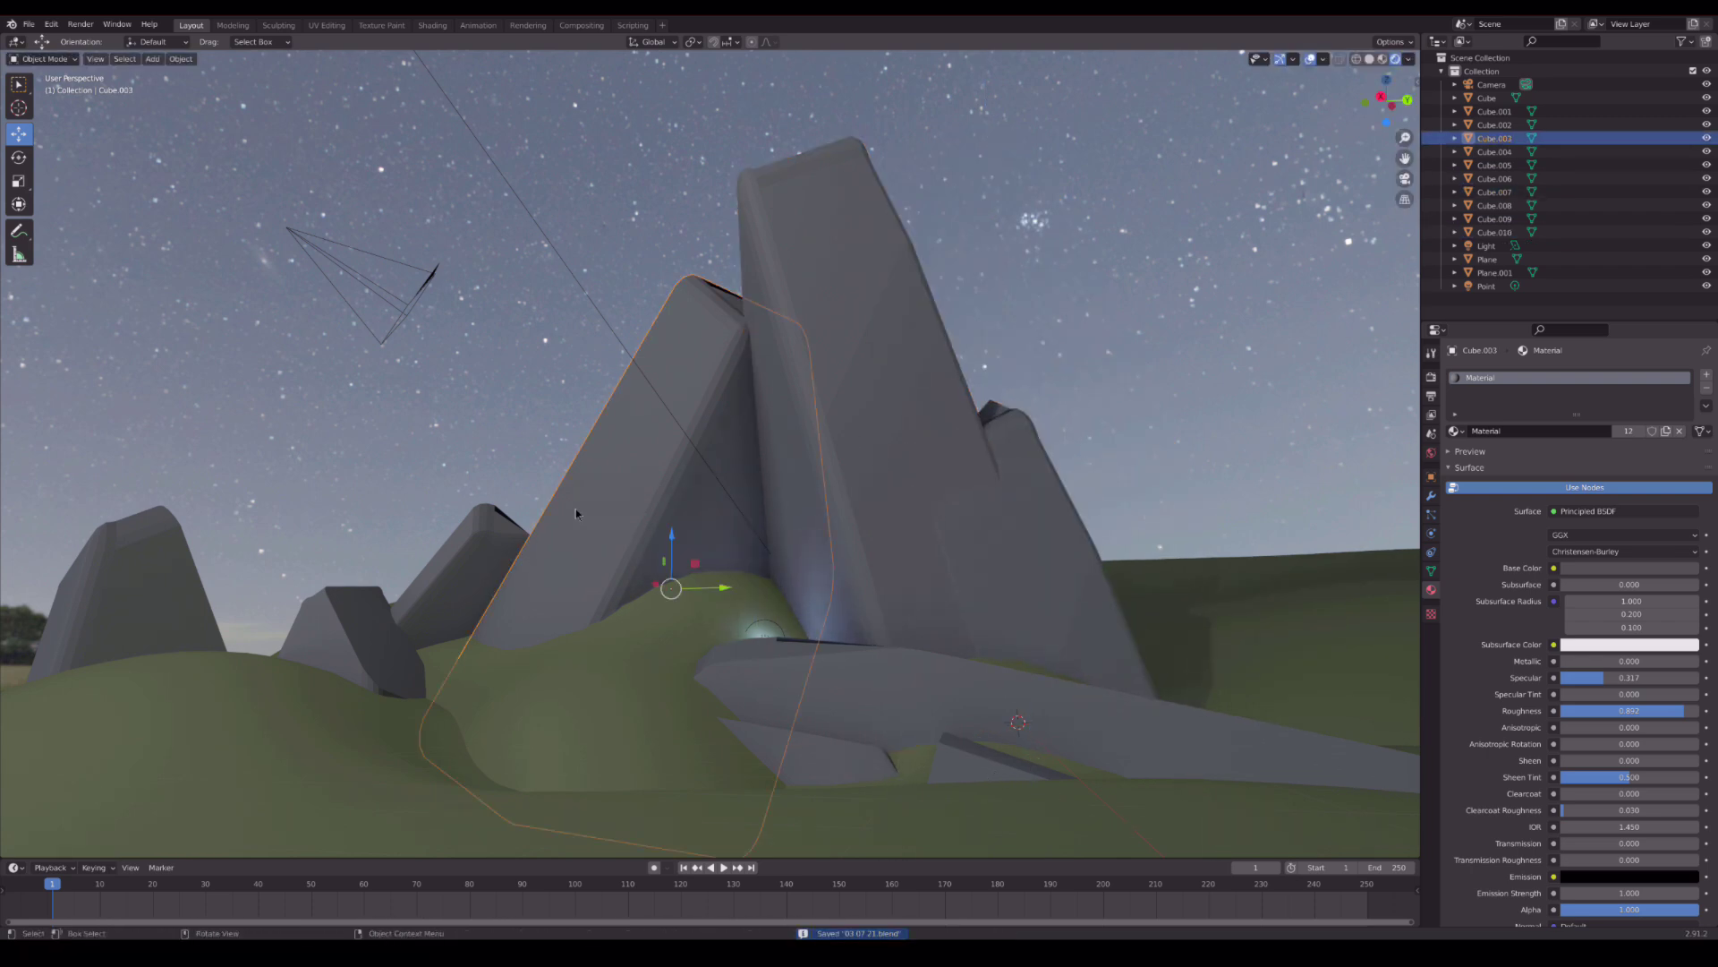
pyautogui.click(358, 760)
pyautogui.click(805, 716)
pyautogui.hotkey('shift', 'd')
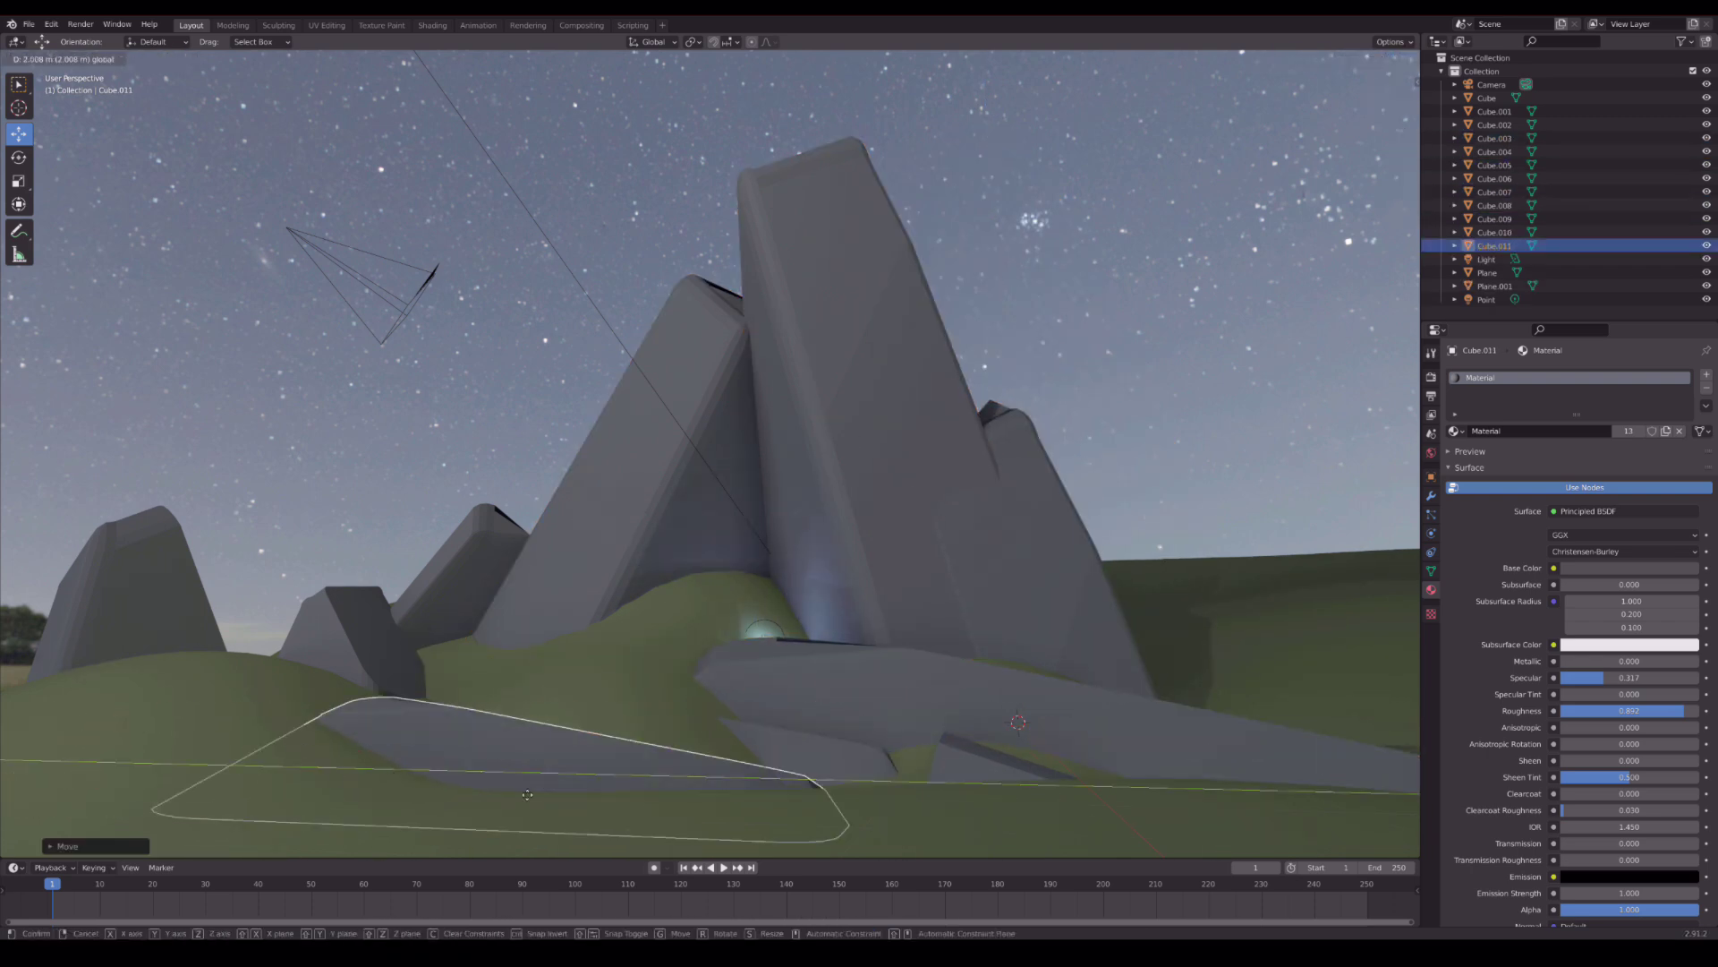
# - Set the slab copy in the left foreground, then raise the point light and set its power to 500 W
pyautogui.click(537, 716)
pyautogui.click(647, 680)
pyautogui.click(766, 638)
pyautogui.moveTo(765, 582); pyautogui.dragTo(780, 593)
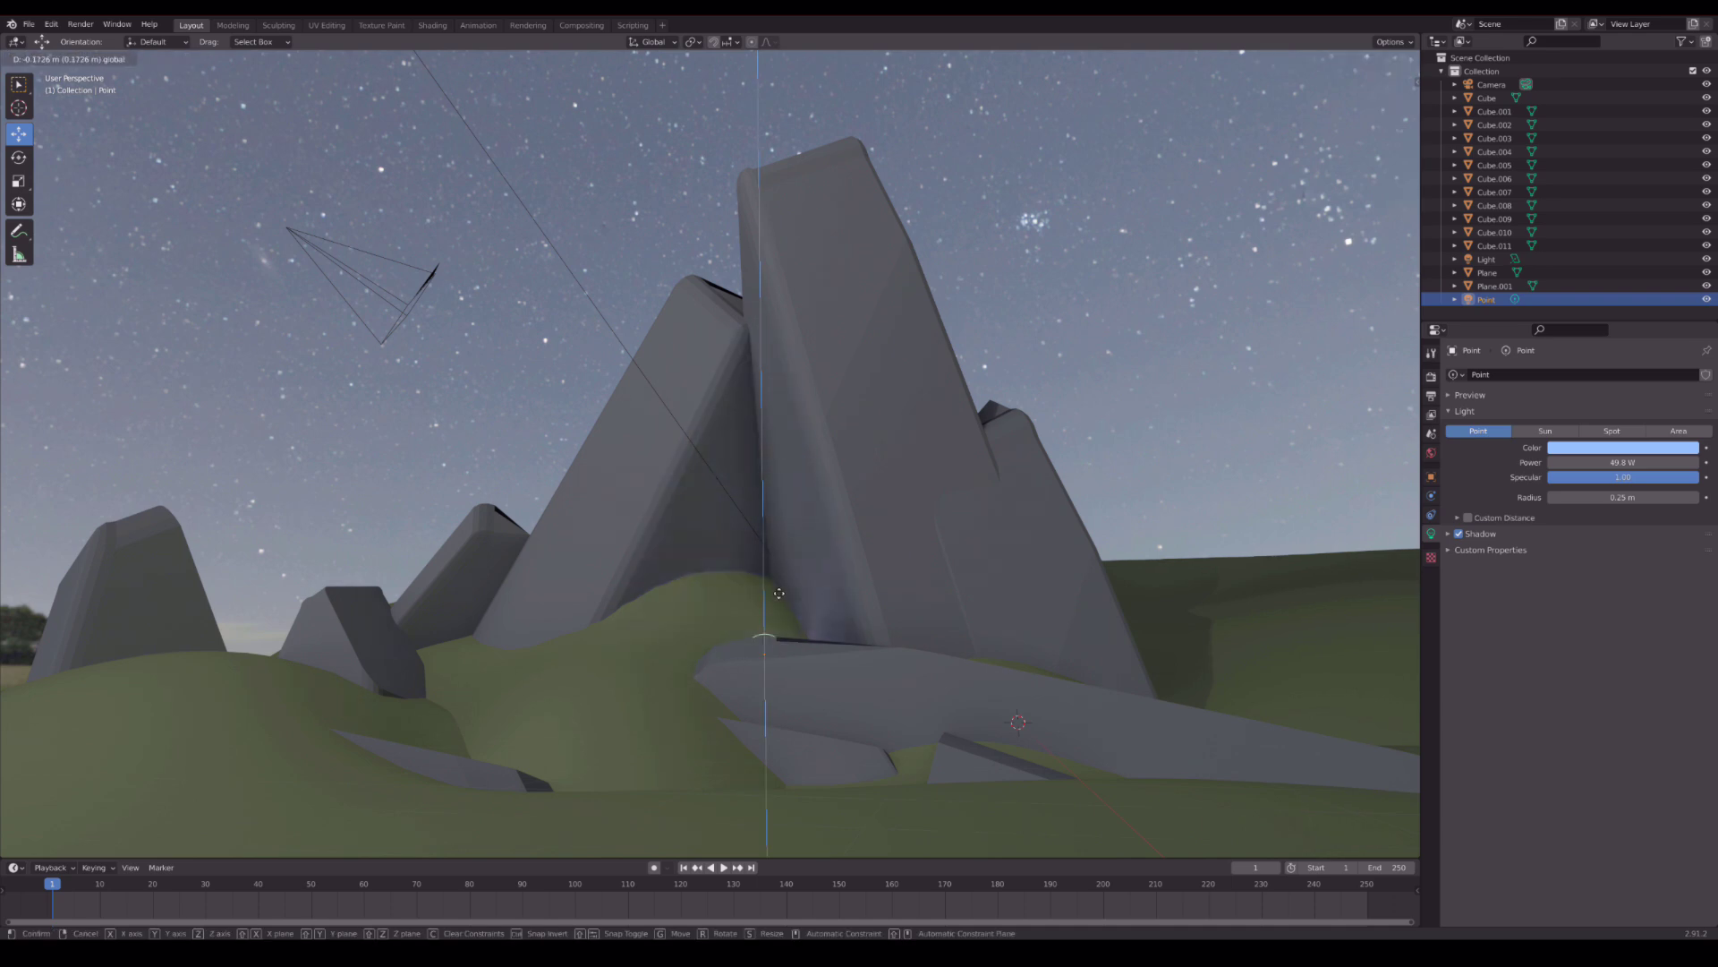
pyautogui.click(780, 592)
pyautogui.doubleClick(1623, 462)
pyautogui.write('500')
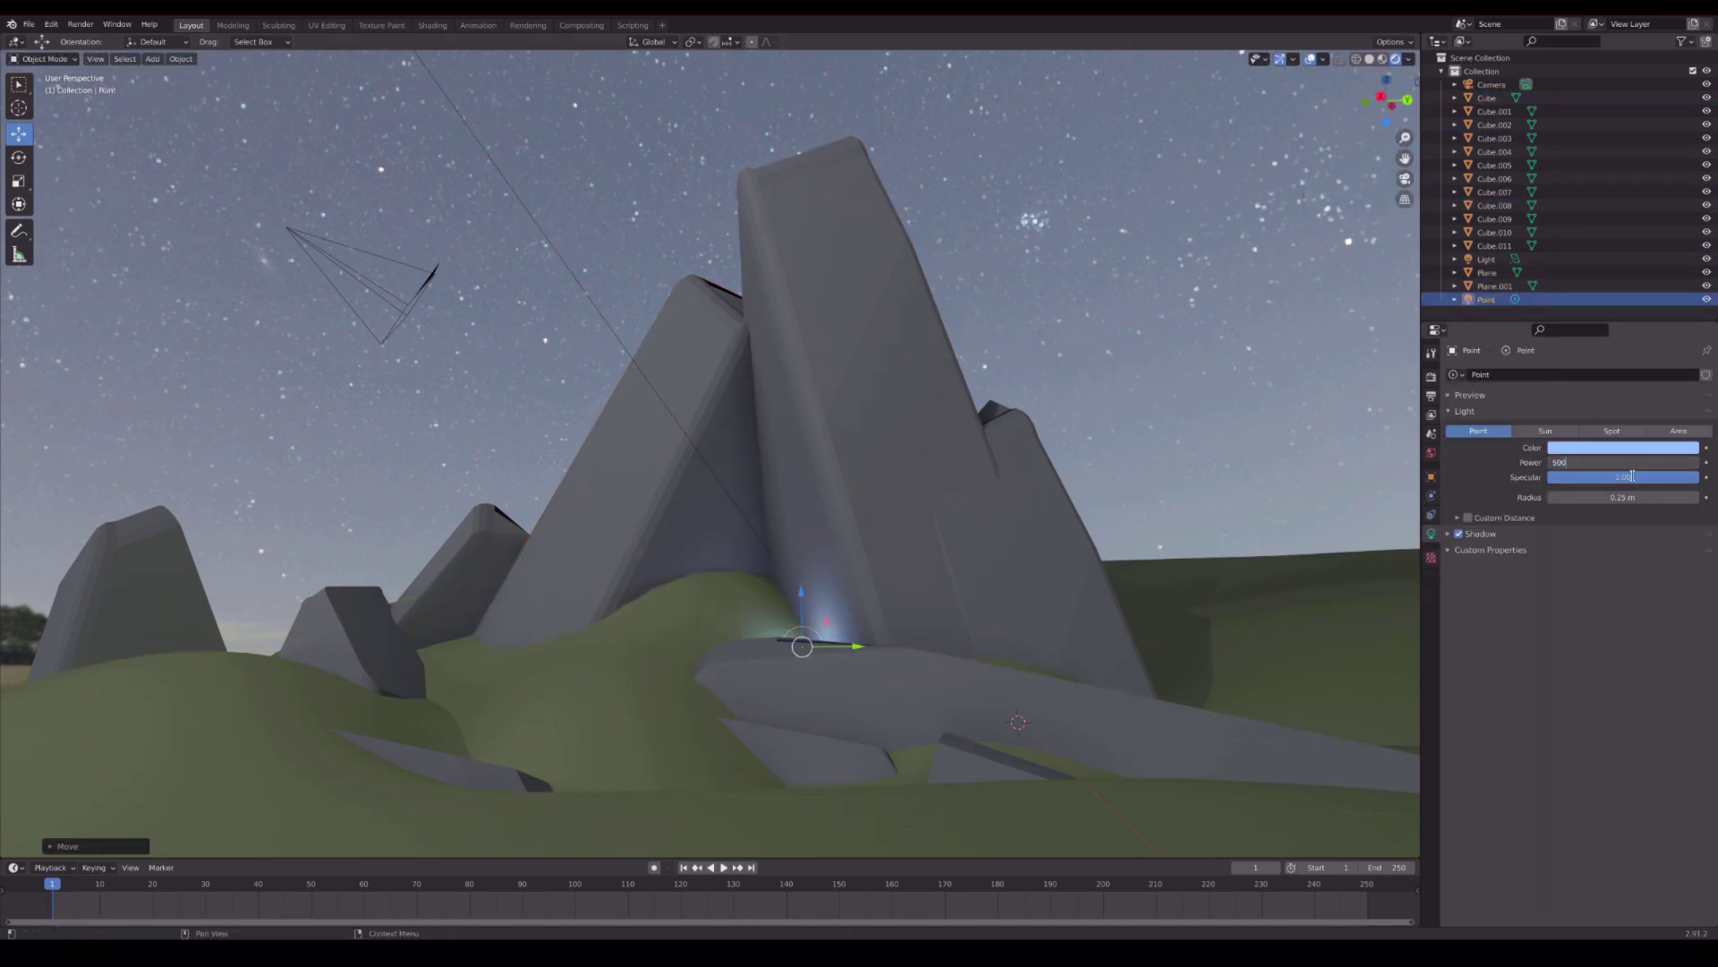
pyautogui.press('Return')
# - Box-select Plane.001's vertices in front of the rocks and push that hill section down
pyautogui.click(664, 642)
pyautogui.click(706, 605)
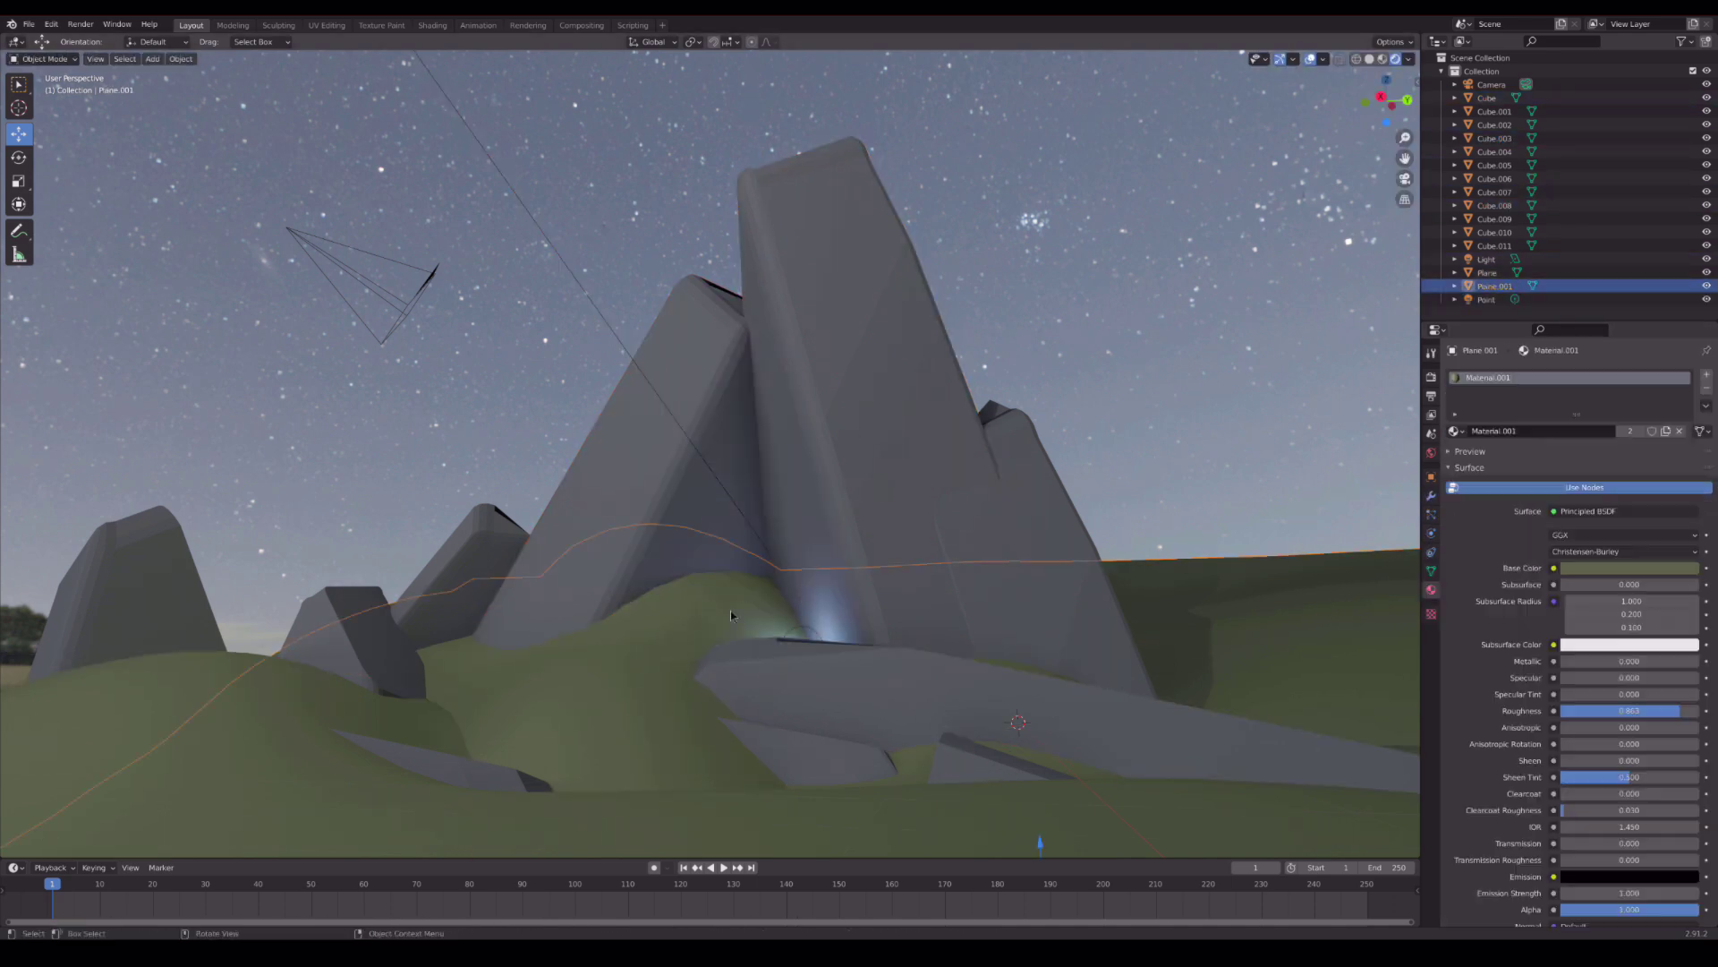
pyautogui.press('Tab')
pyautogui.moveTo(792, 526); pyautogui.dragTo(792, 680)
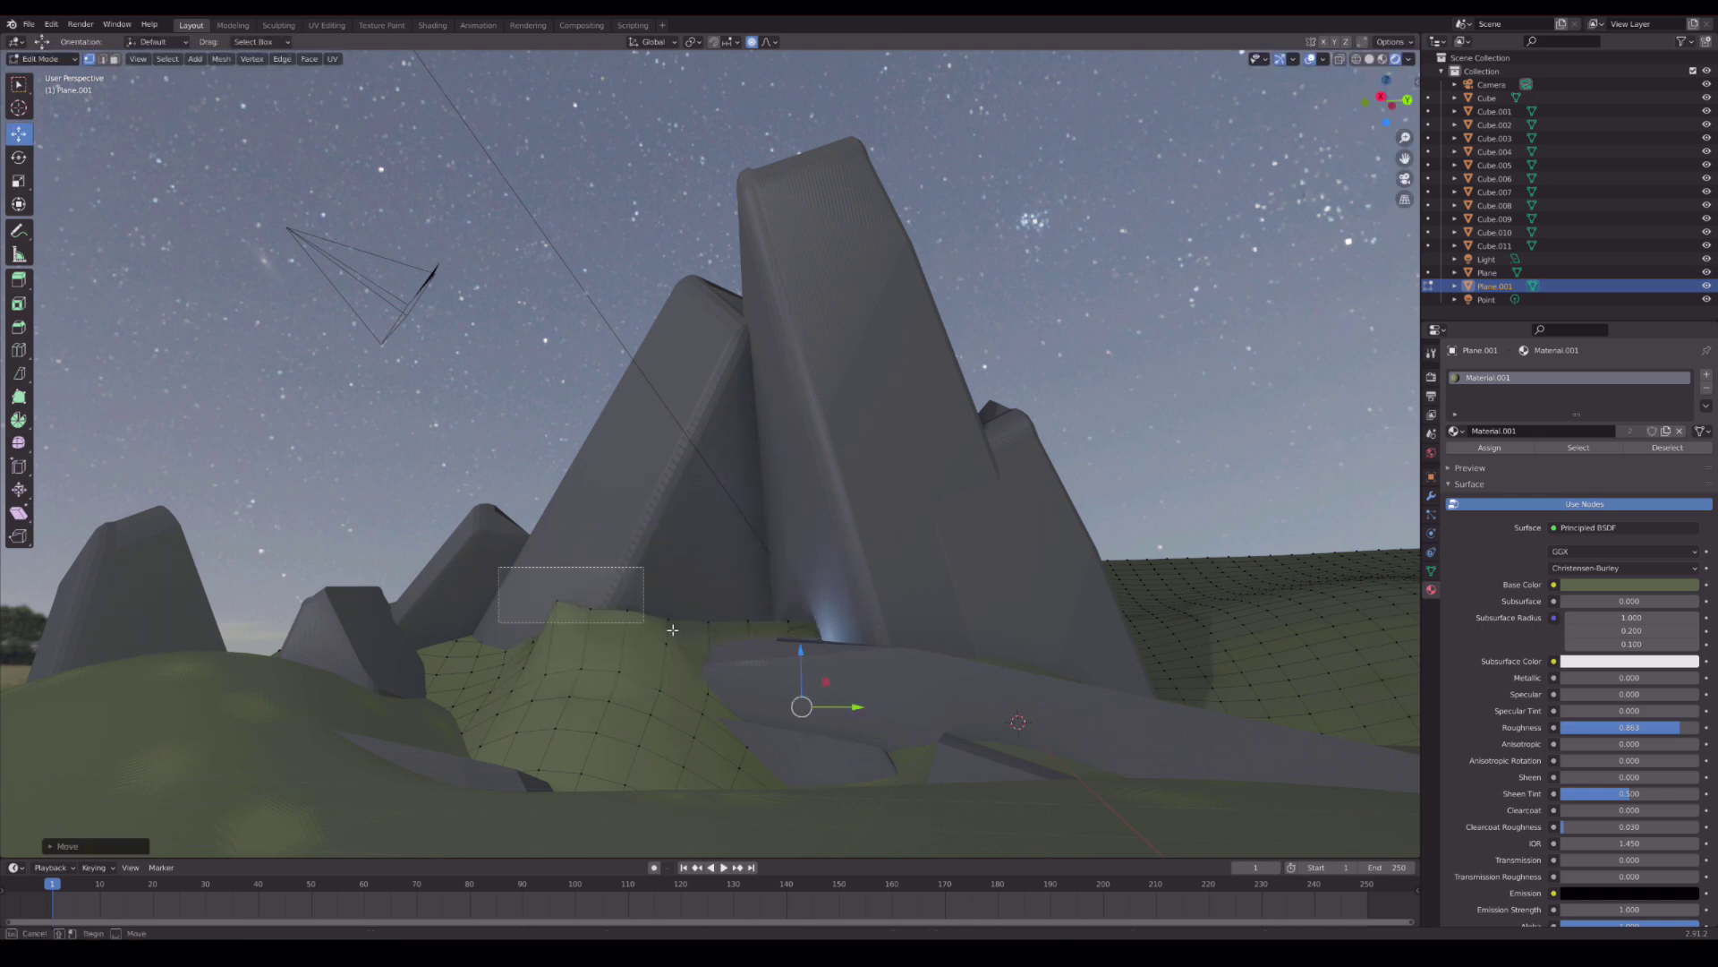
pyautogui.press('Tab')
pyautogui.click(877, 403)
# - Rotate and reposition the tall rock Cube.007
pyautogui.press('r')
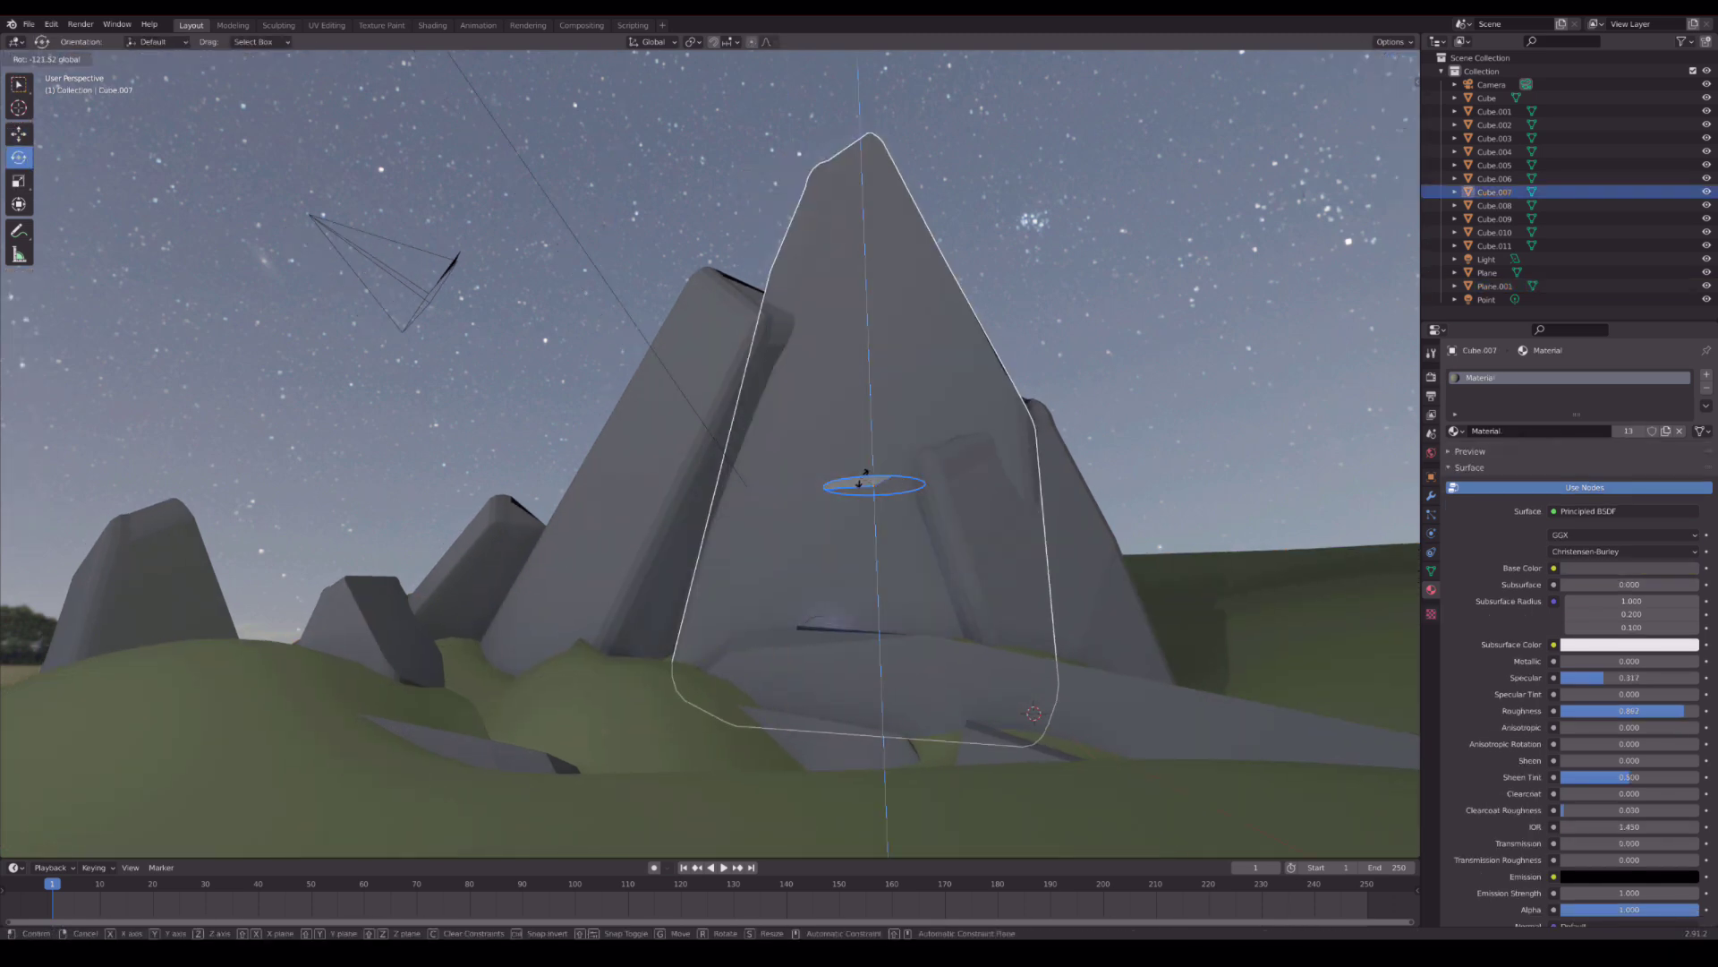
pyautogui.click(985, 483)
pyautogui.press('g')
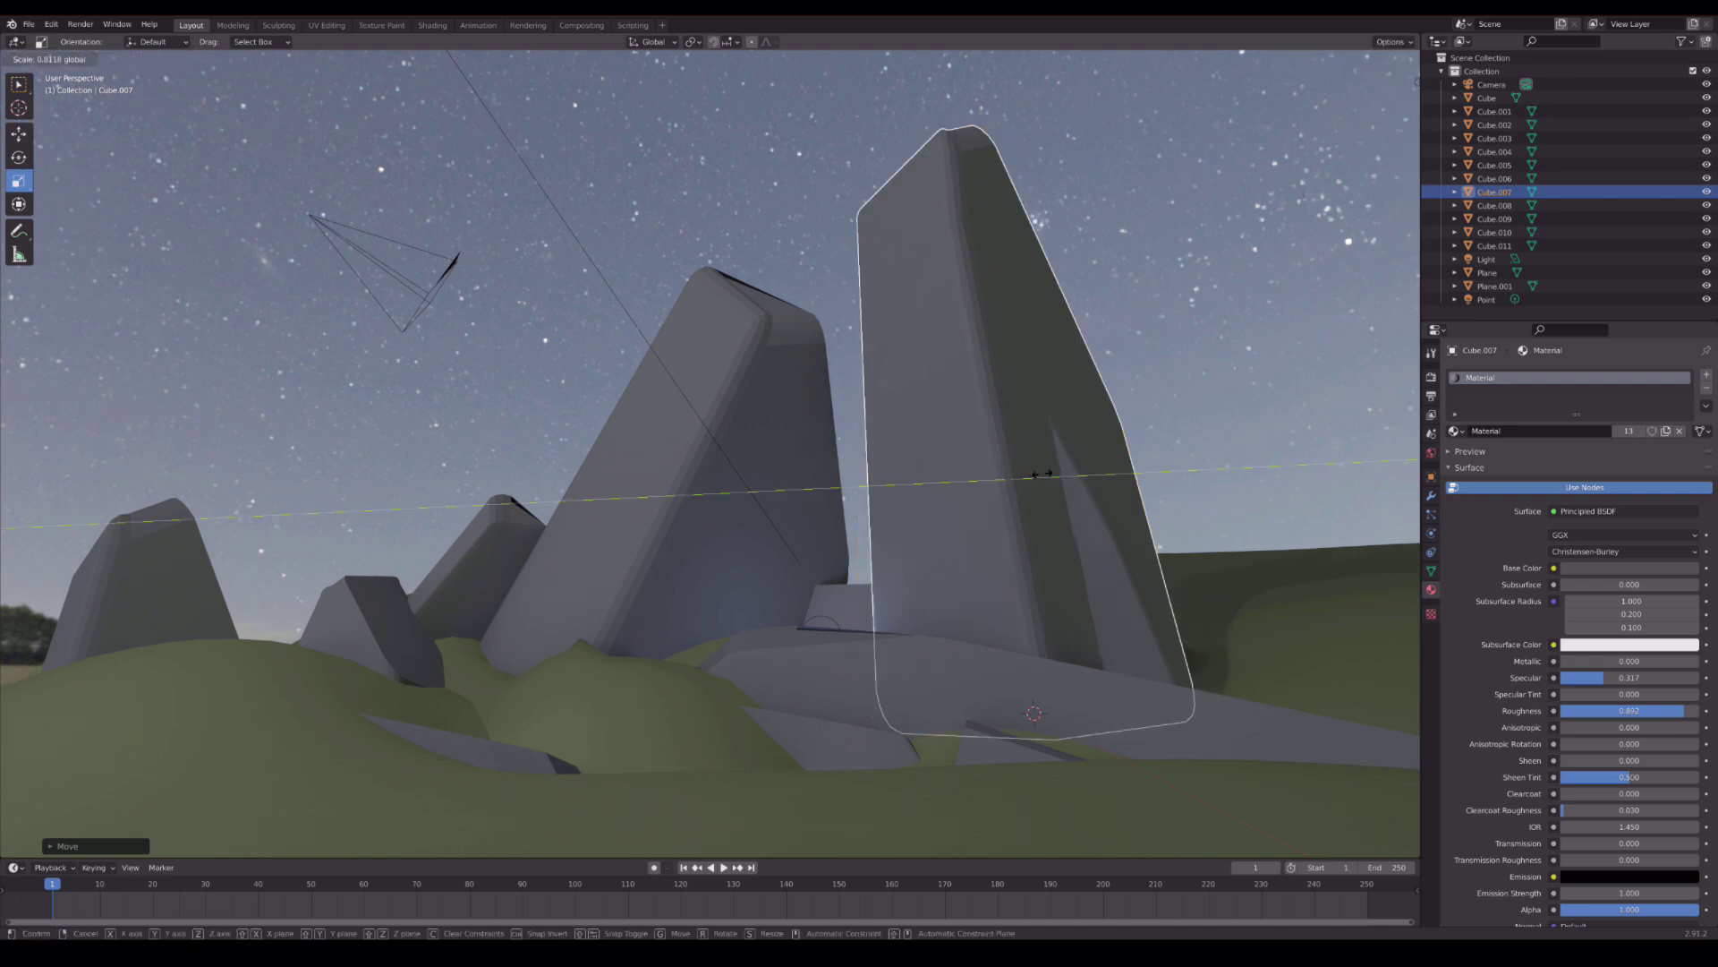
pyautogui.click(997, 476)
pyautogui.click(1266, 448)
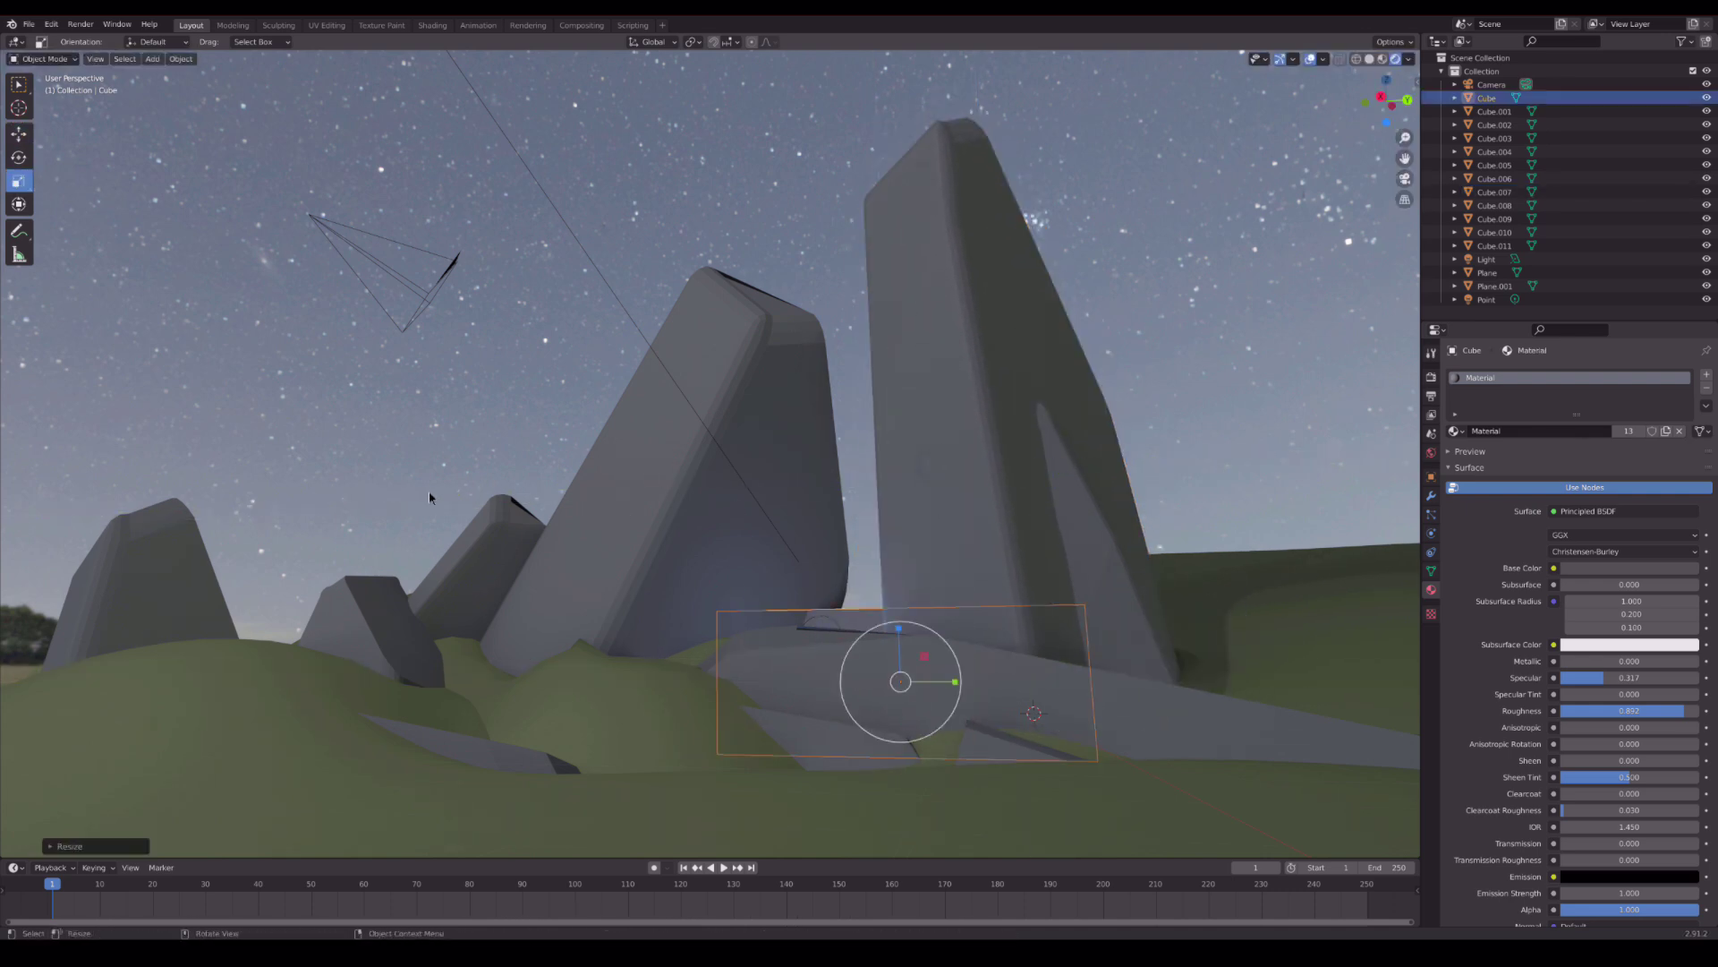
# - Duplicate a rock as Cube.012, enlarge and rotate it, and move it behind the tall rock
pyautogui.hotkey('shift', 'd')
pyautogui.click(367, 619)
pyautogui.press('s')
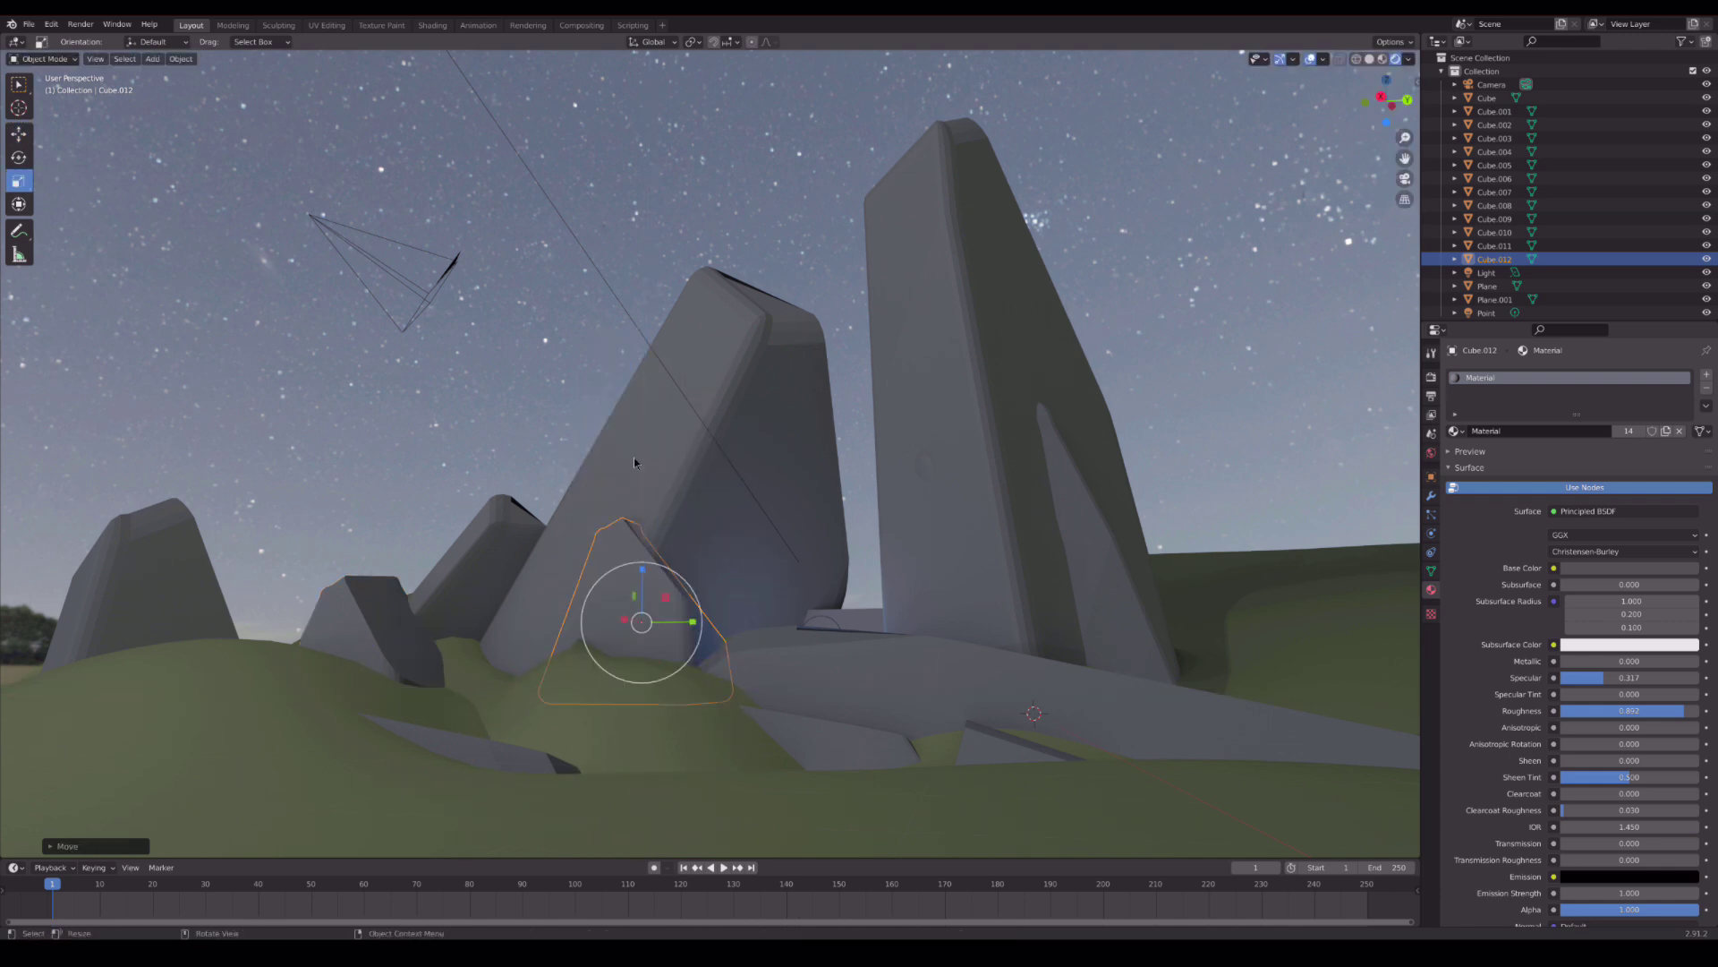
pyautogui.click(631, 590)
pyautogui.press('r')
pyautogui.press('r')
pyautogui.click(620, 570)
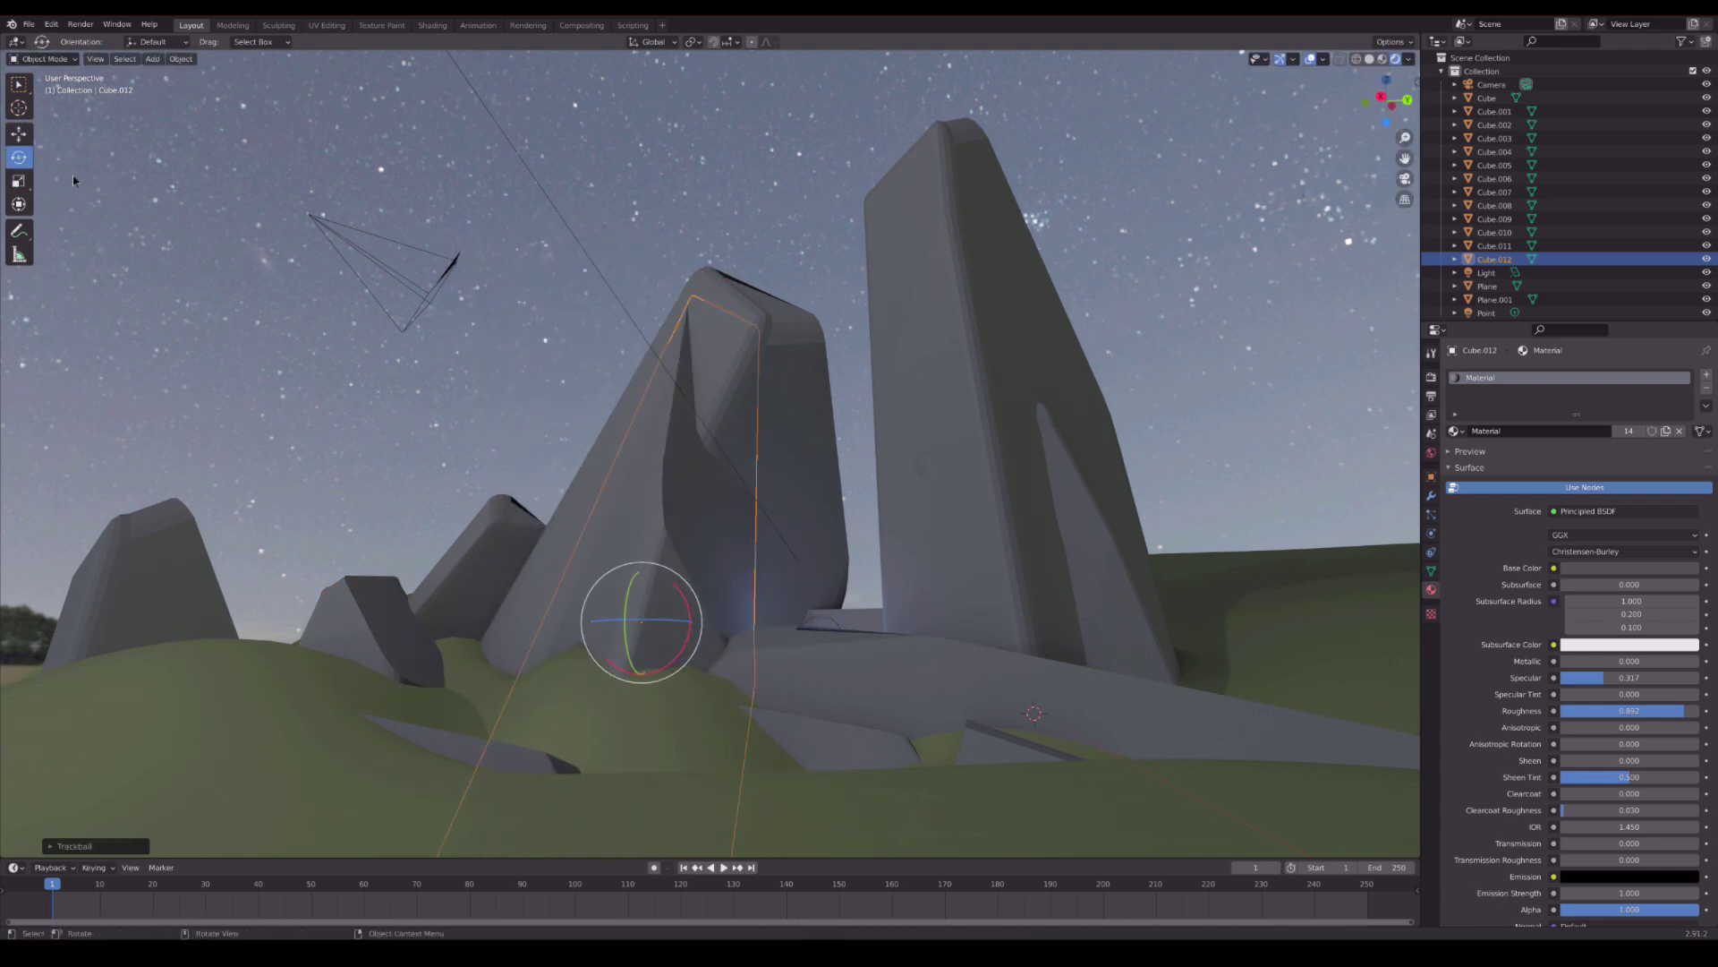
pyautogui.press('g')
pyautogui.click(601, 753)
pyautogui.press('g')
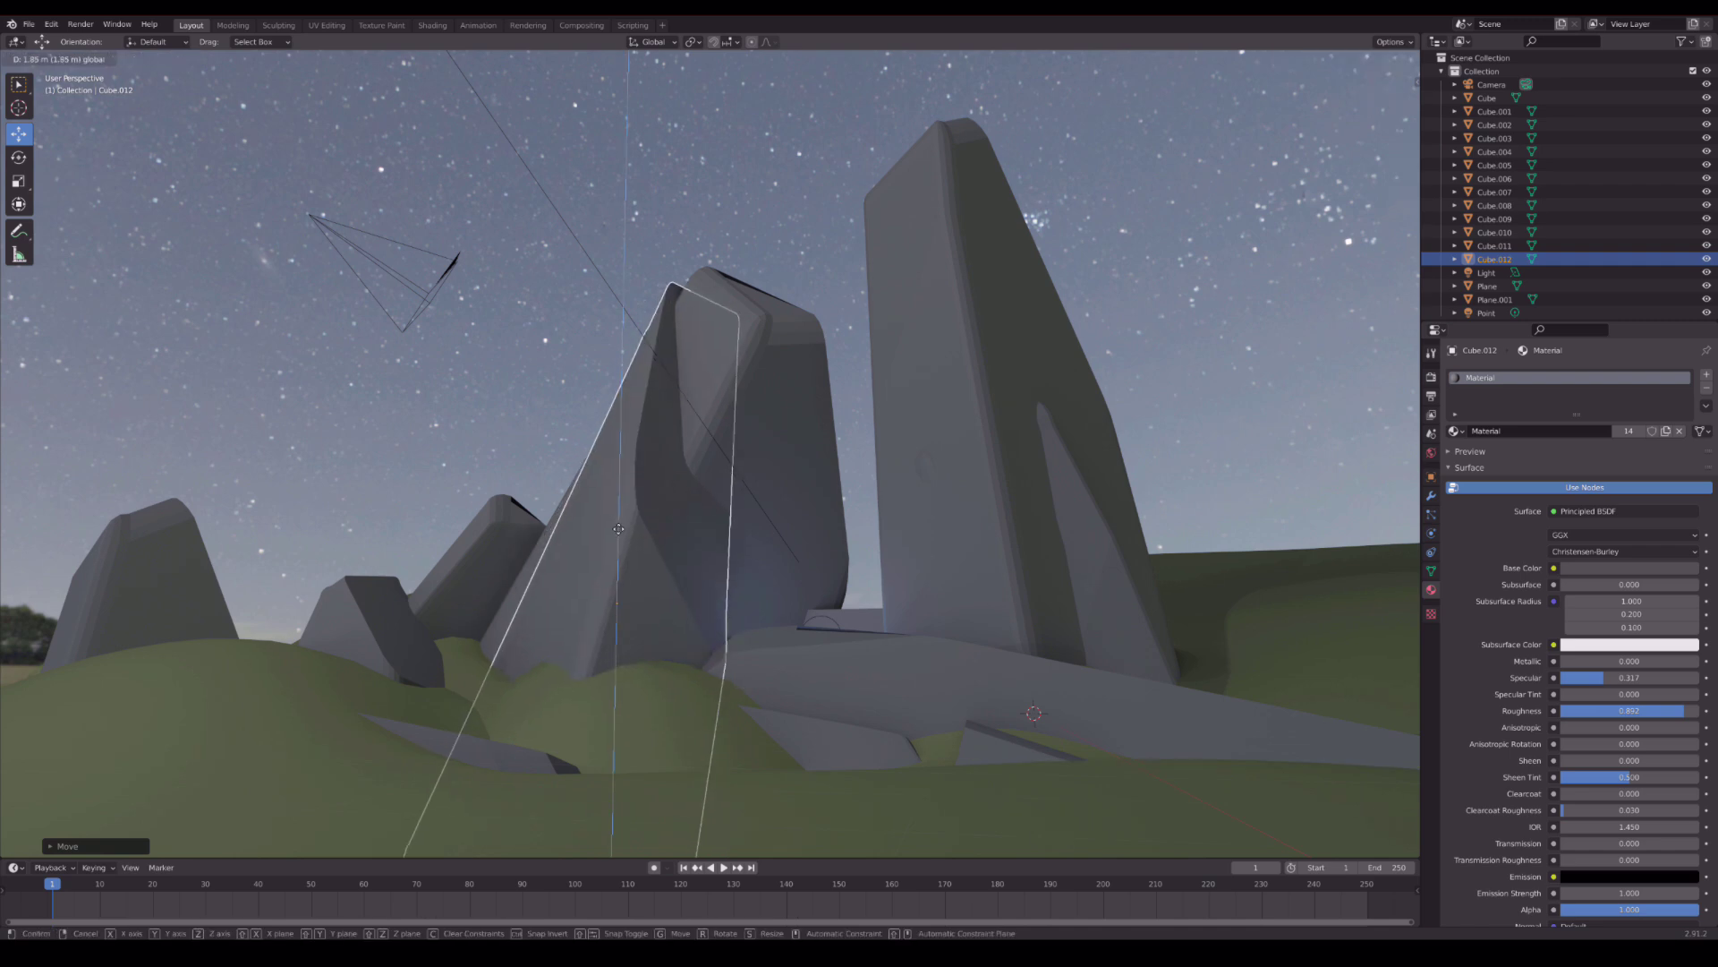
pyautogui.click(1071, 600)
# - Tilt Cube.012 into a new pose, lower it and shift it to the left
pyautogui.press('r')
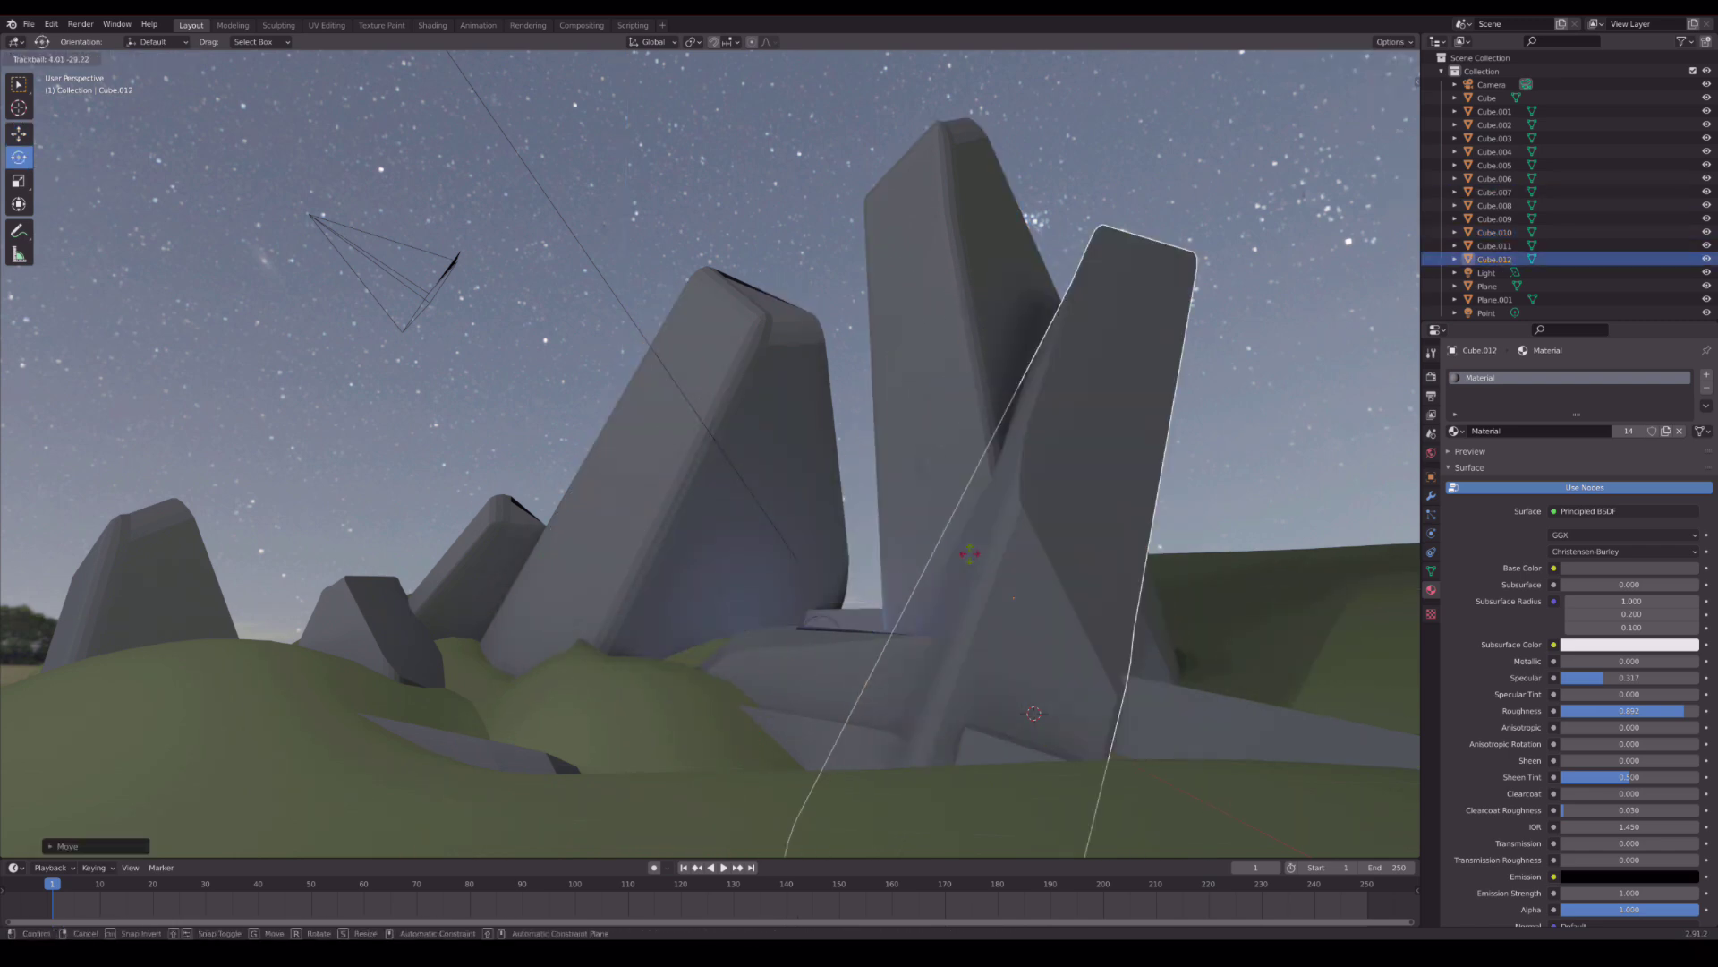
pyautogui.click(3, 117)
pyautogui.press('g')
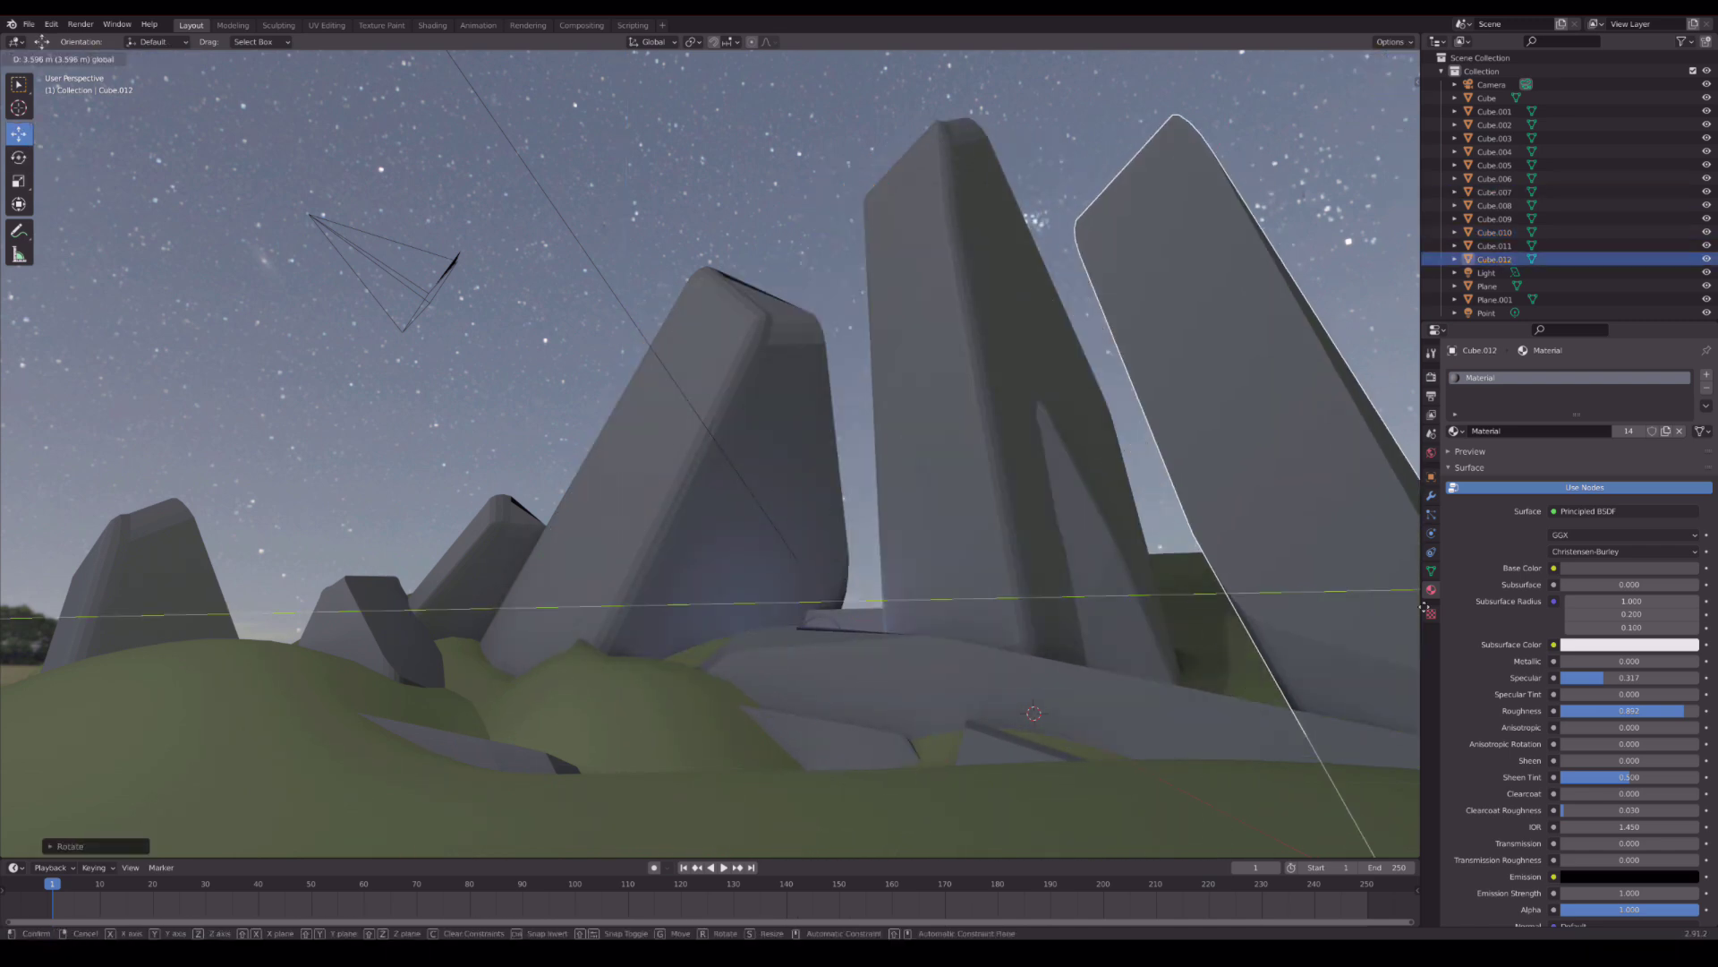
pyautogui.click(986, 741)
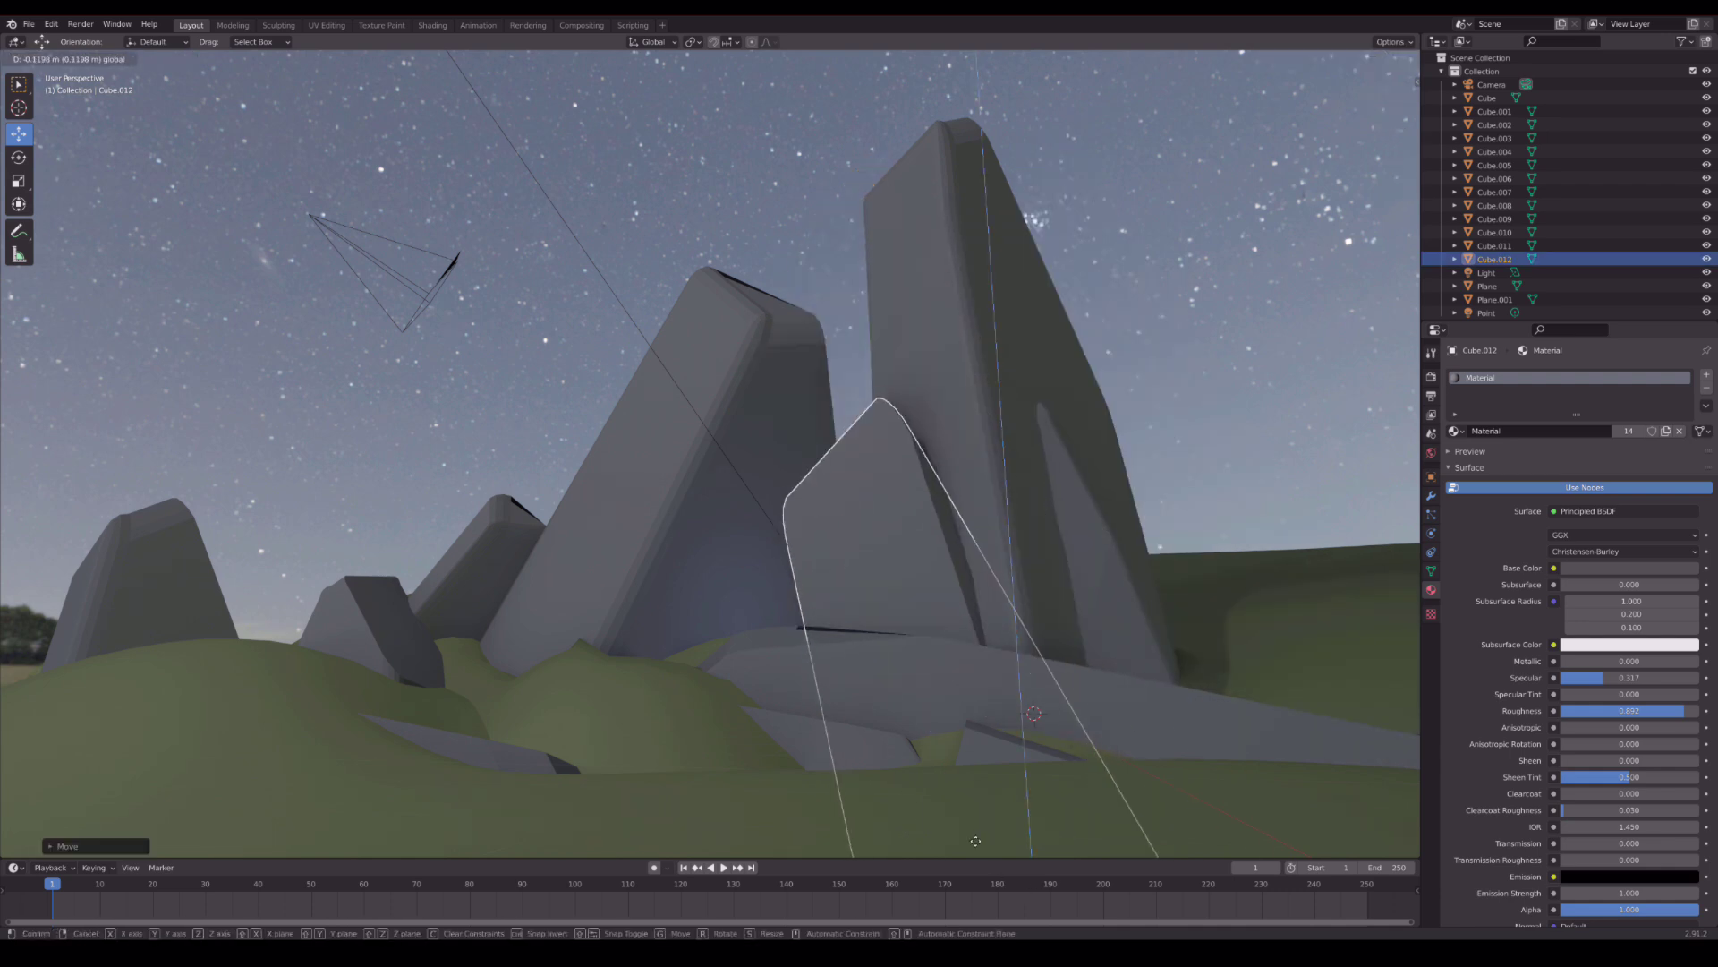
pyautogui.press('g')
pyautogui.click(770, 549)
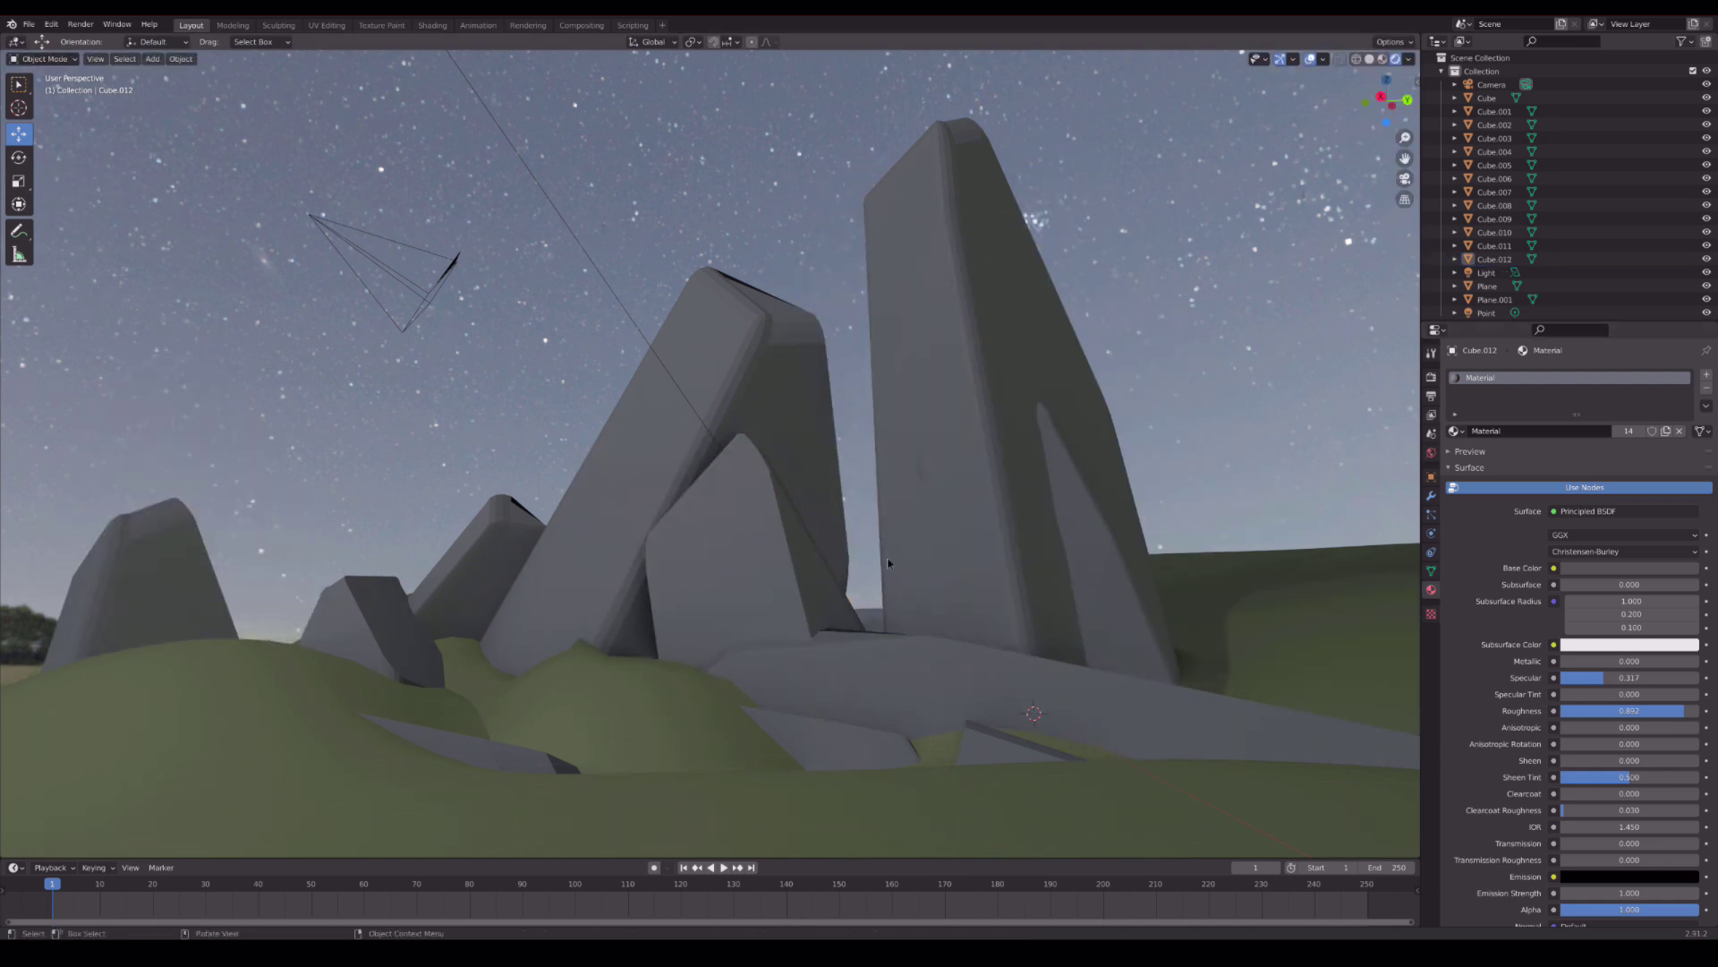
# - Duplicate the rock as Cube.013, place it, select the tall standing stone and save
pyautogui.hotkey('shift', 'space')
pyautogui.press('s')
pyautogui.press('g')
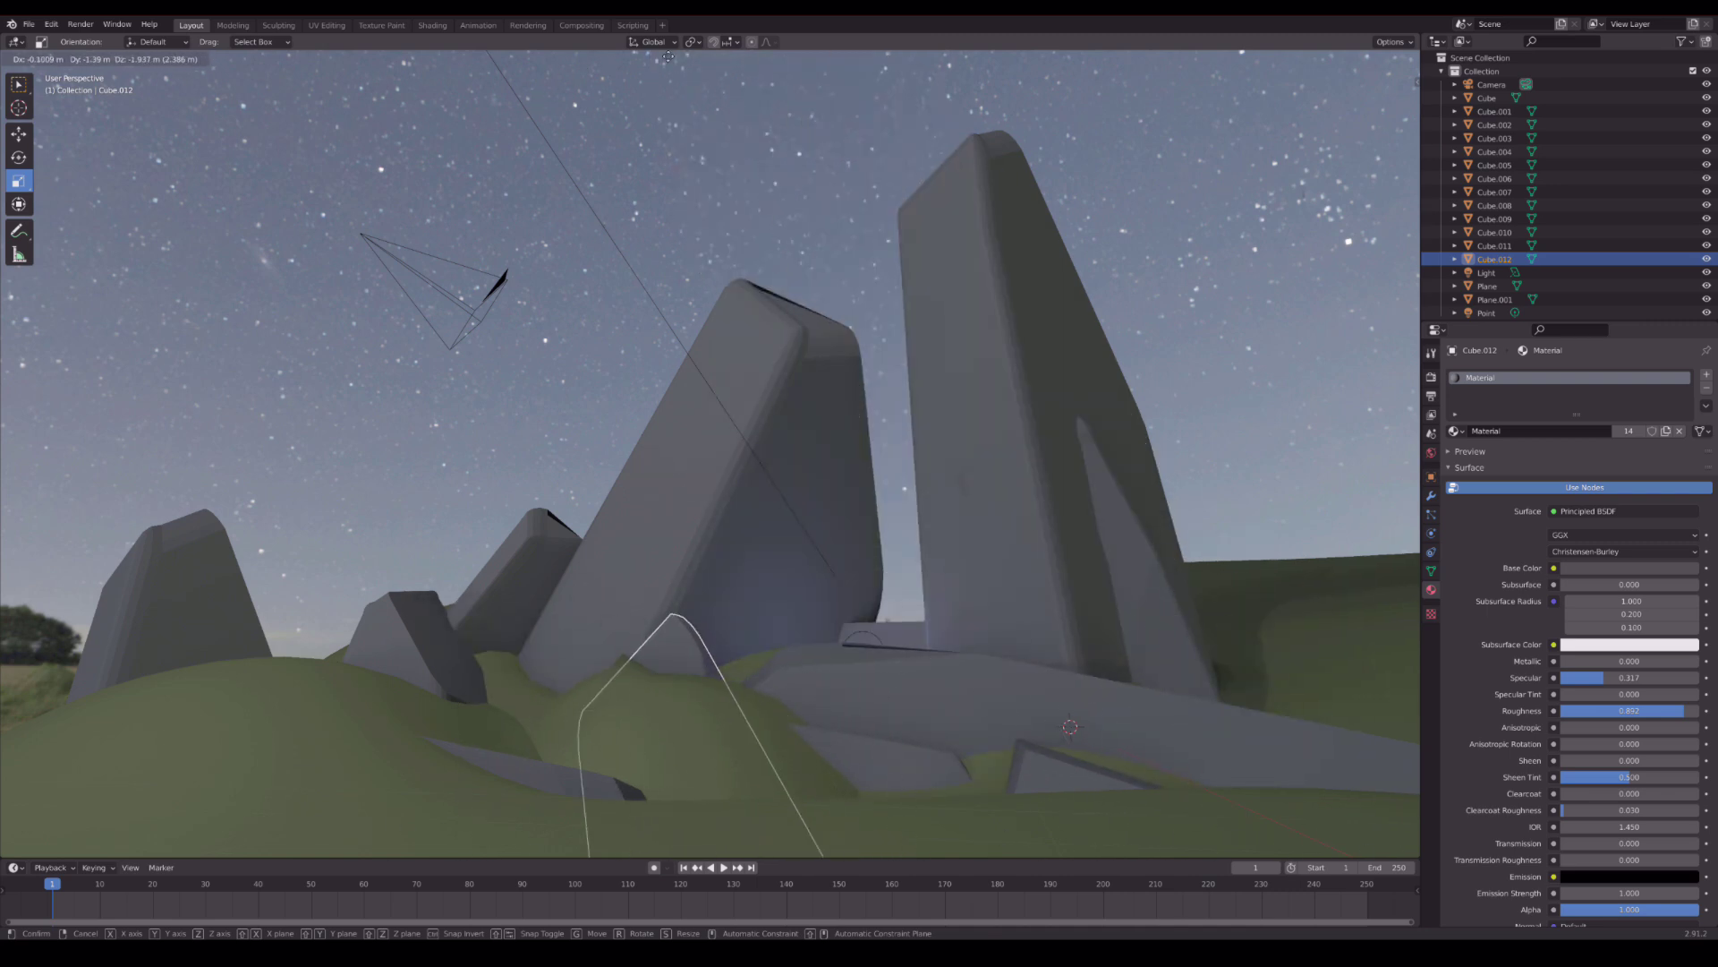
pyautogui.hotkey('shift', 'd')
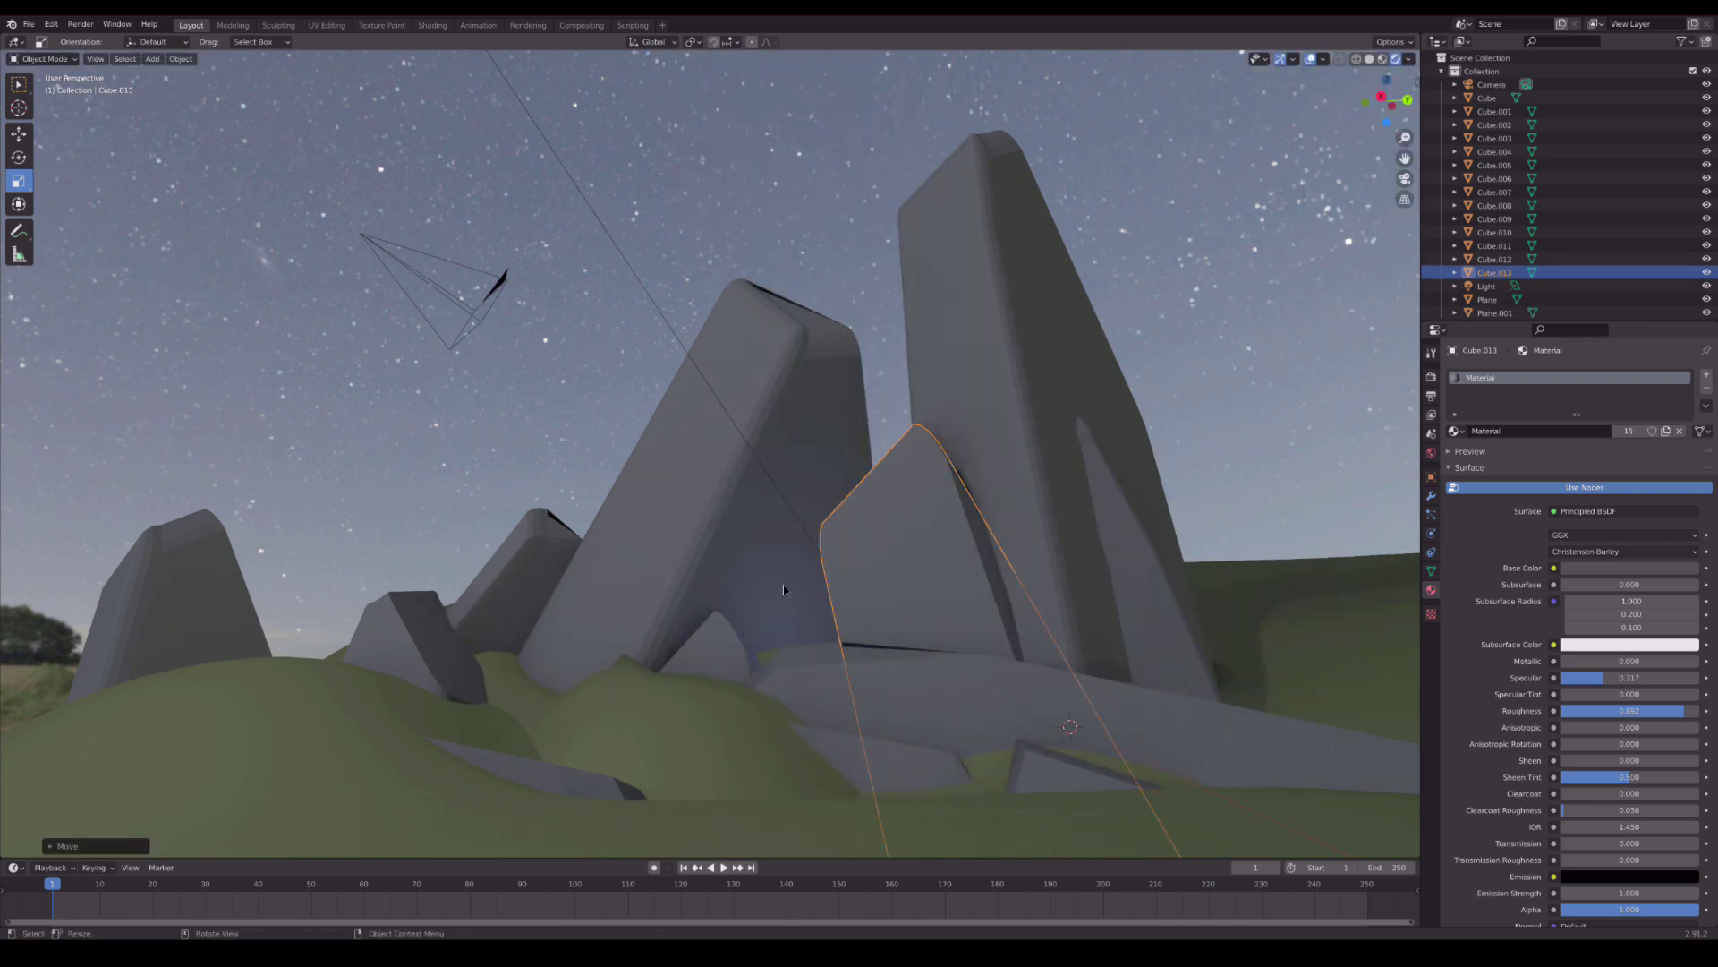
pyautogui.click(150, 783)
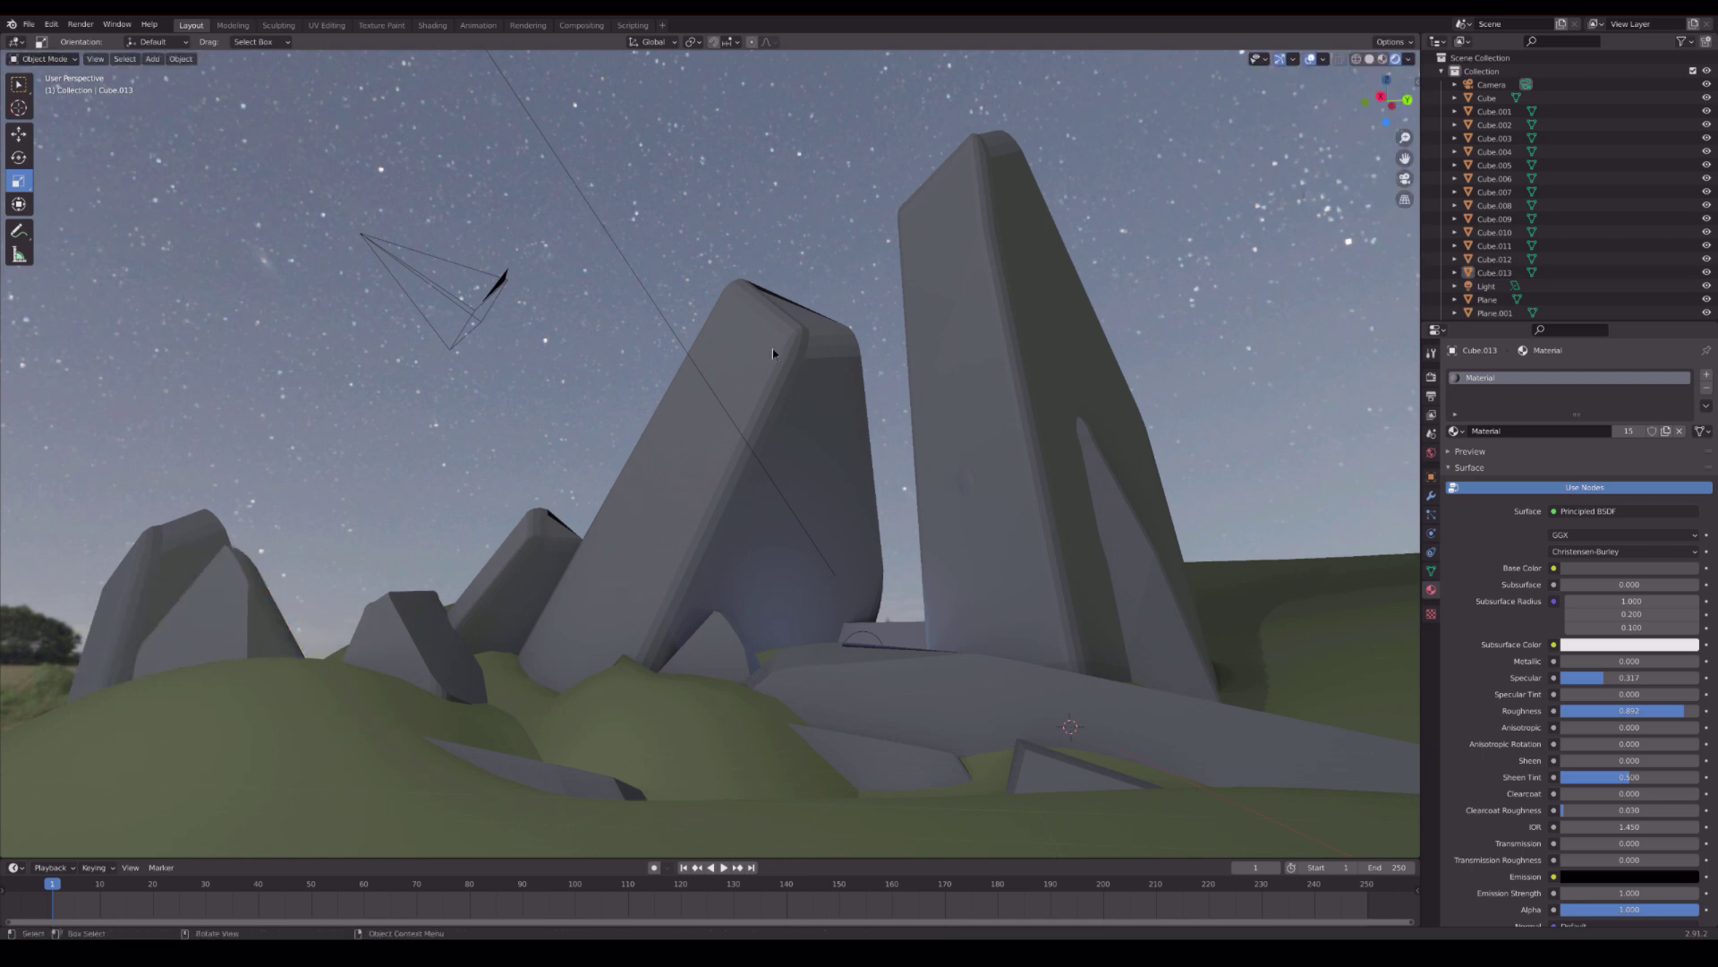
pyautogui.click(907, 407)
pyautogui.hotkey('ctrl', 's')
# - Move the tall stone's lower vertices along Y in X-ray, then return to Object Mode, undoing a trial scale
pyautogui.press('Tab')
pyautogui.hotkey('shift', 'z')
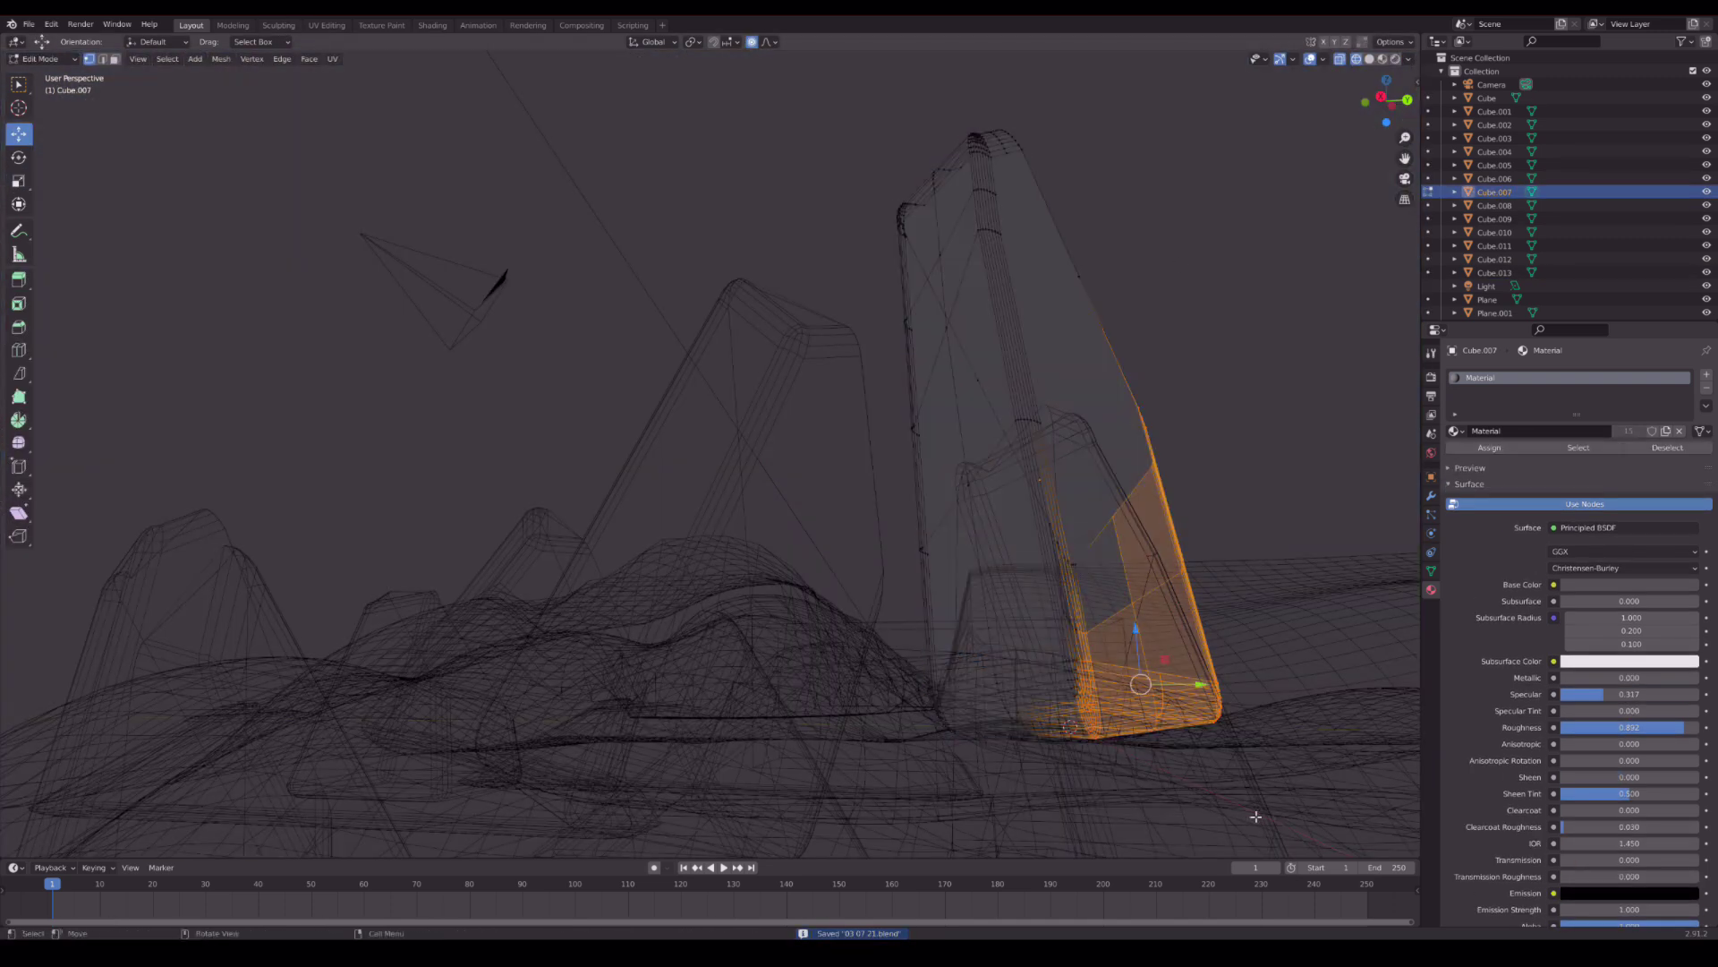
pyautogui.press('g')
pyautogui.press('y')
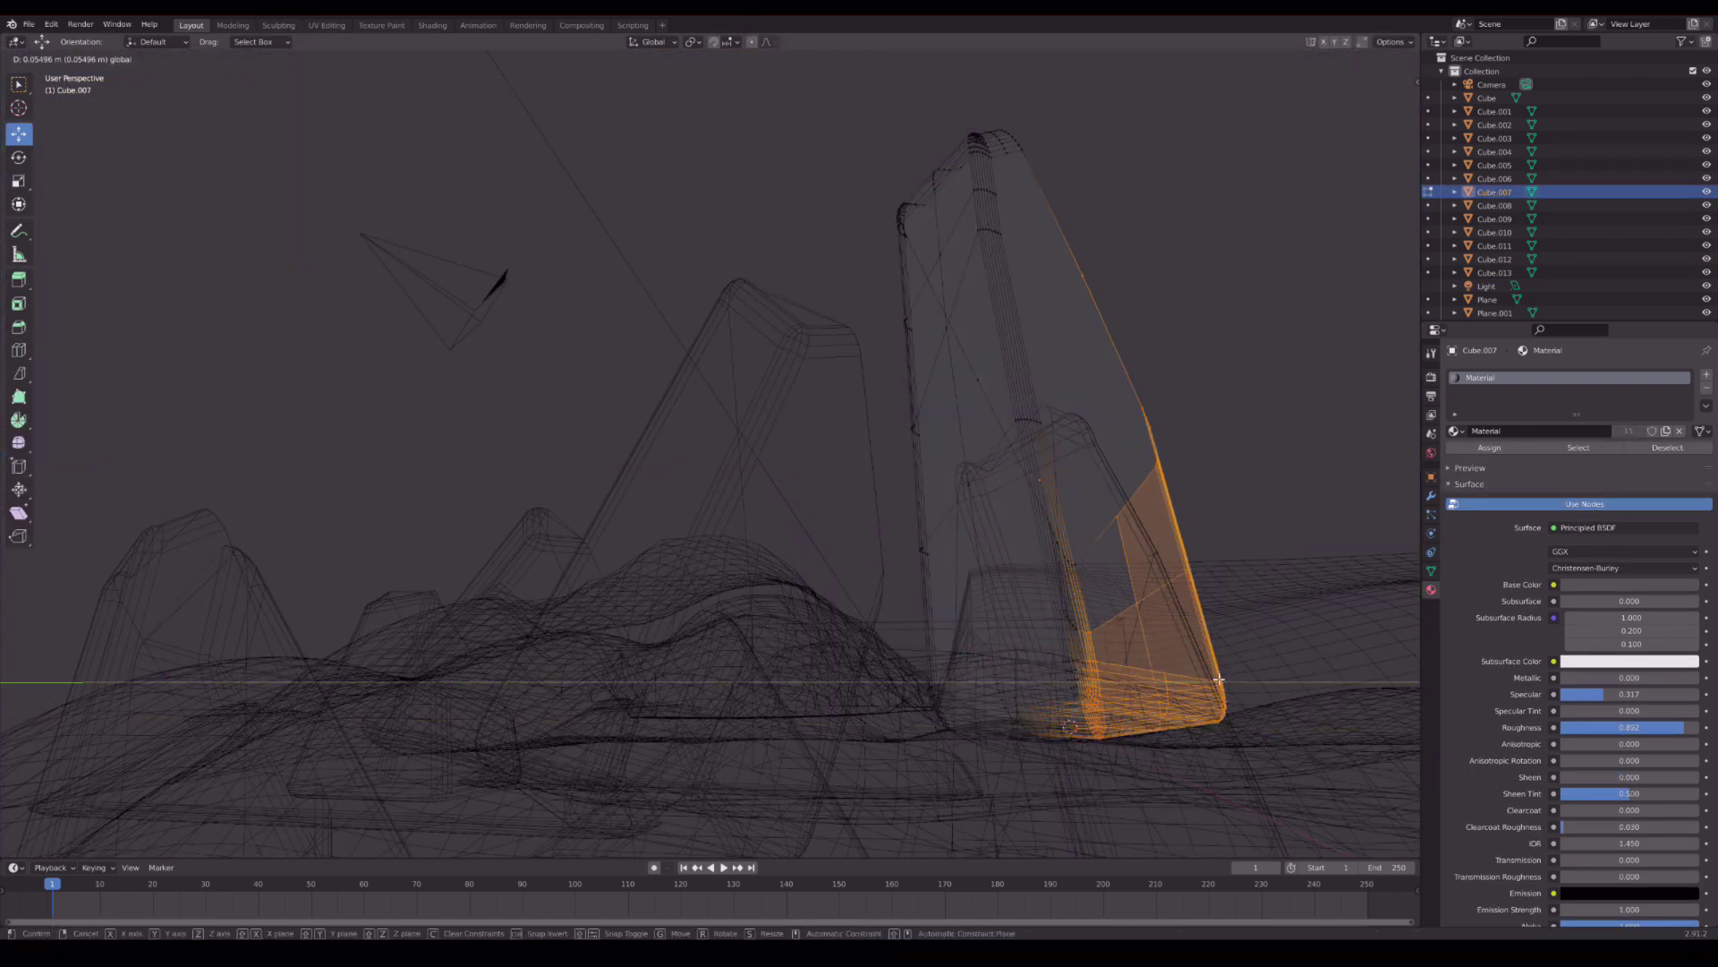
pyautogui.click(1288, 680)
pyautogui.hotkey('shift', 'z')
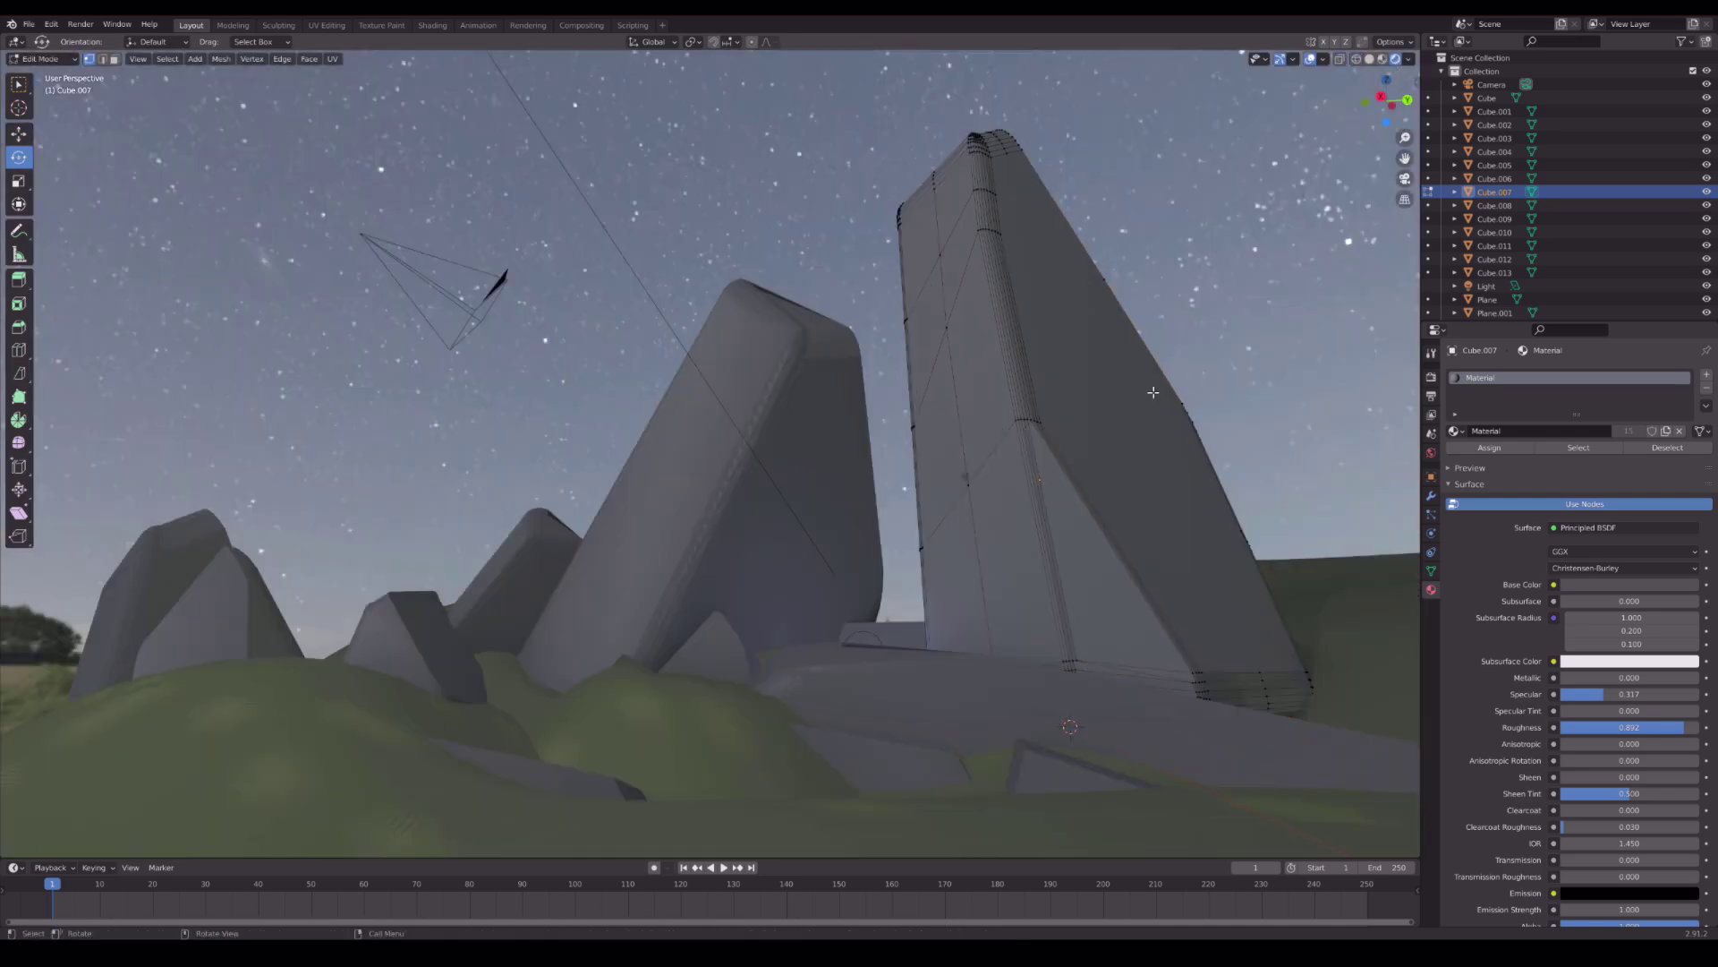
pyautogui.keyDown('alt'); pyautogui.click(1000, 391); pyautogui.keyUp('alt')
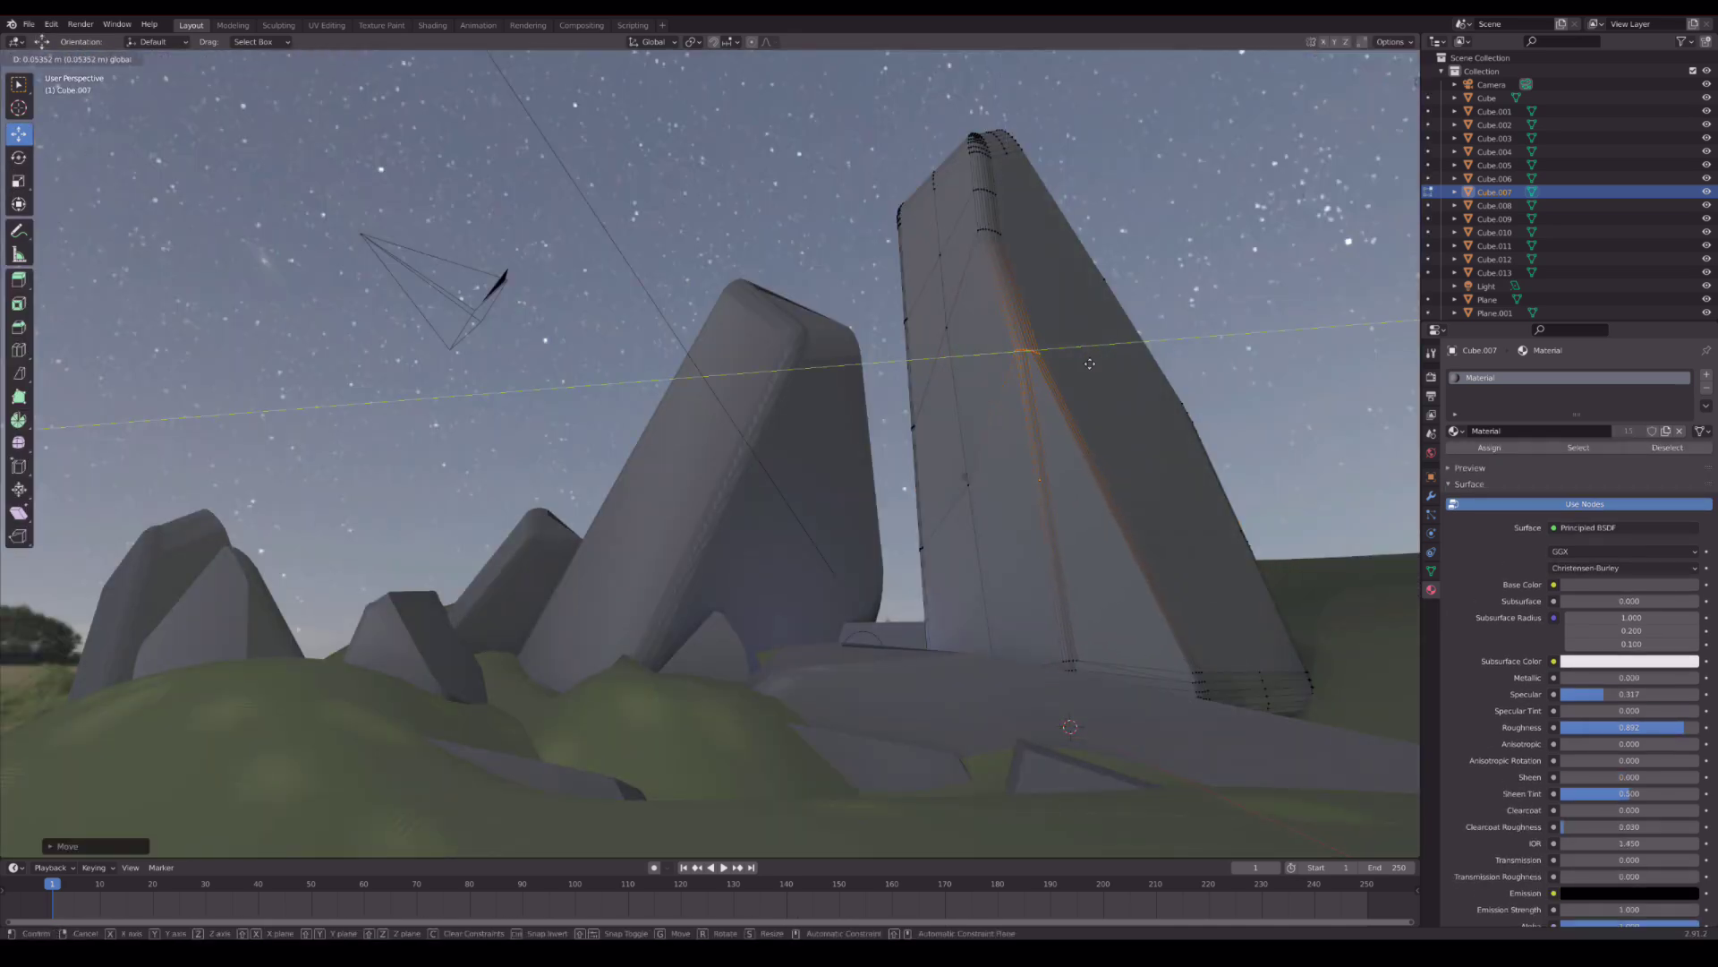
pyautogui.press('Tab')
pyautogui.press('s')
pyautogui.click(1036, 464)
pyautogui.hotkey('ctrl', 'z')
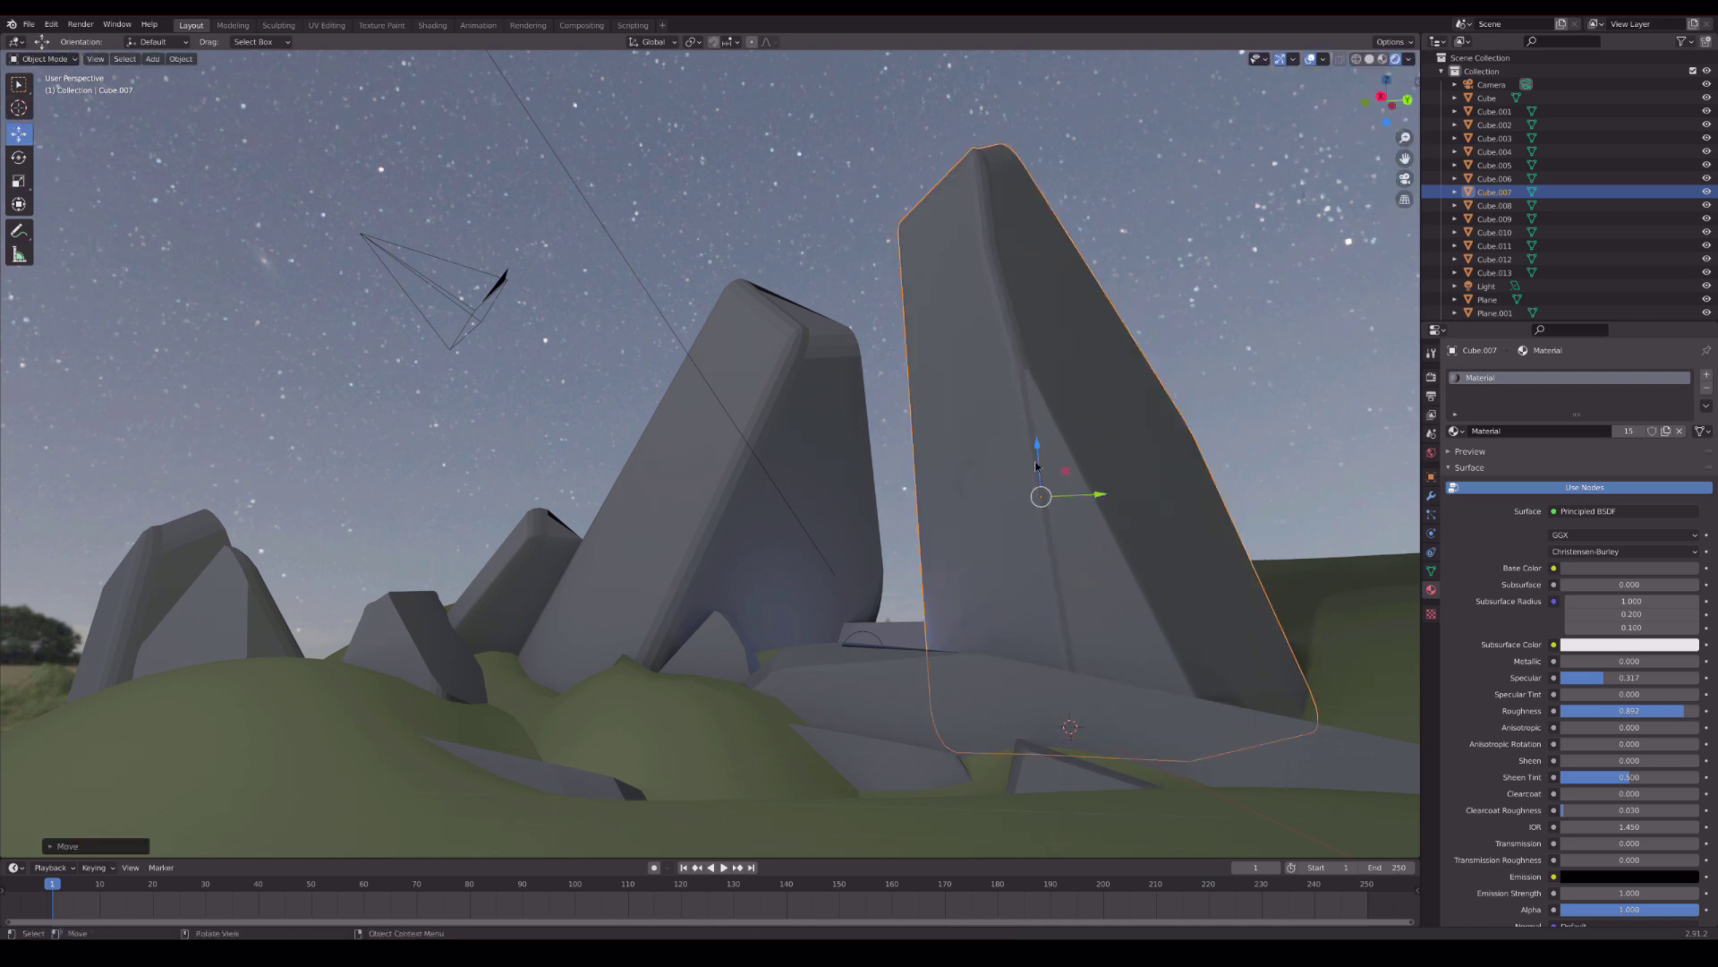
# - Duplicate the tall stone as Cube.014, rotate it to lean against its right side, and save
pyautogui.scroll(2, 1211, 330)
pyautogui.hotkey('alt', 'a')
pyautogui.scroll(2, 985, 477)
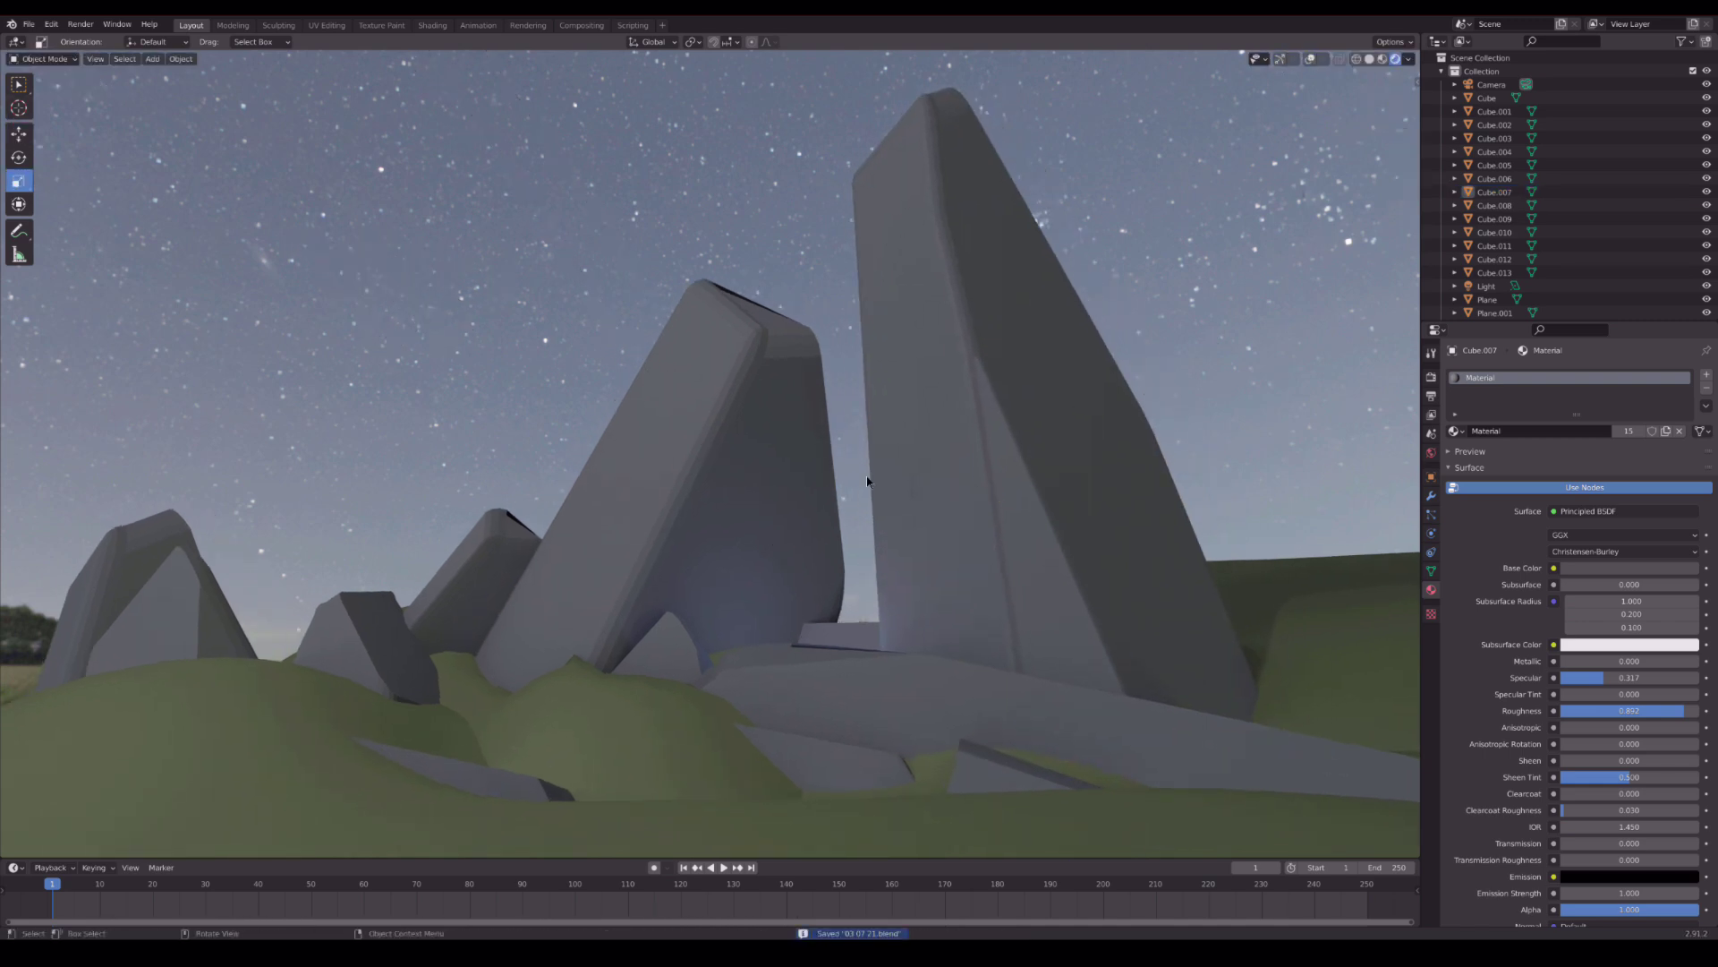
pyautogui.scroll(-2, 868, 481)
pyautogui.scroll(2, 869, 684)
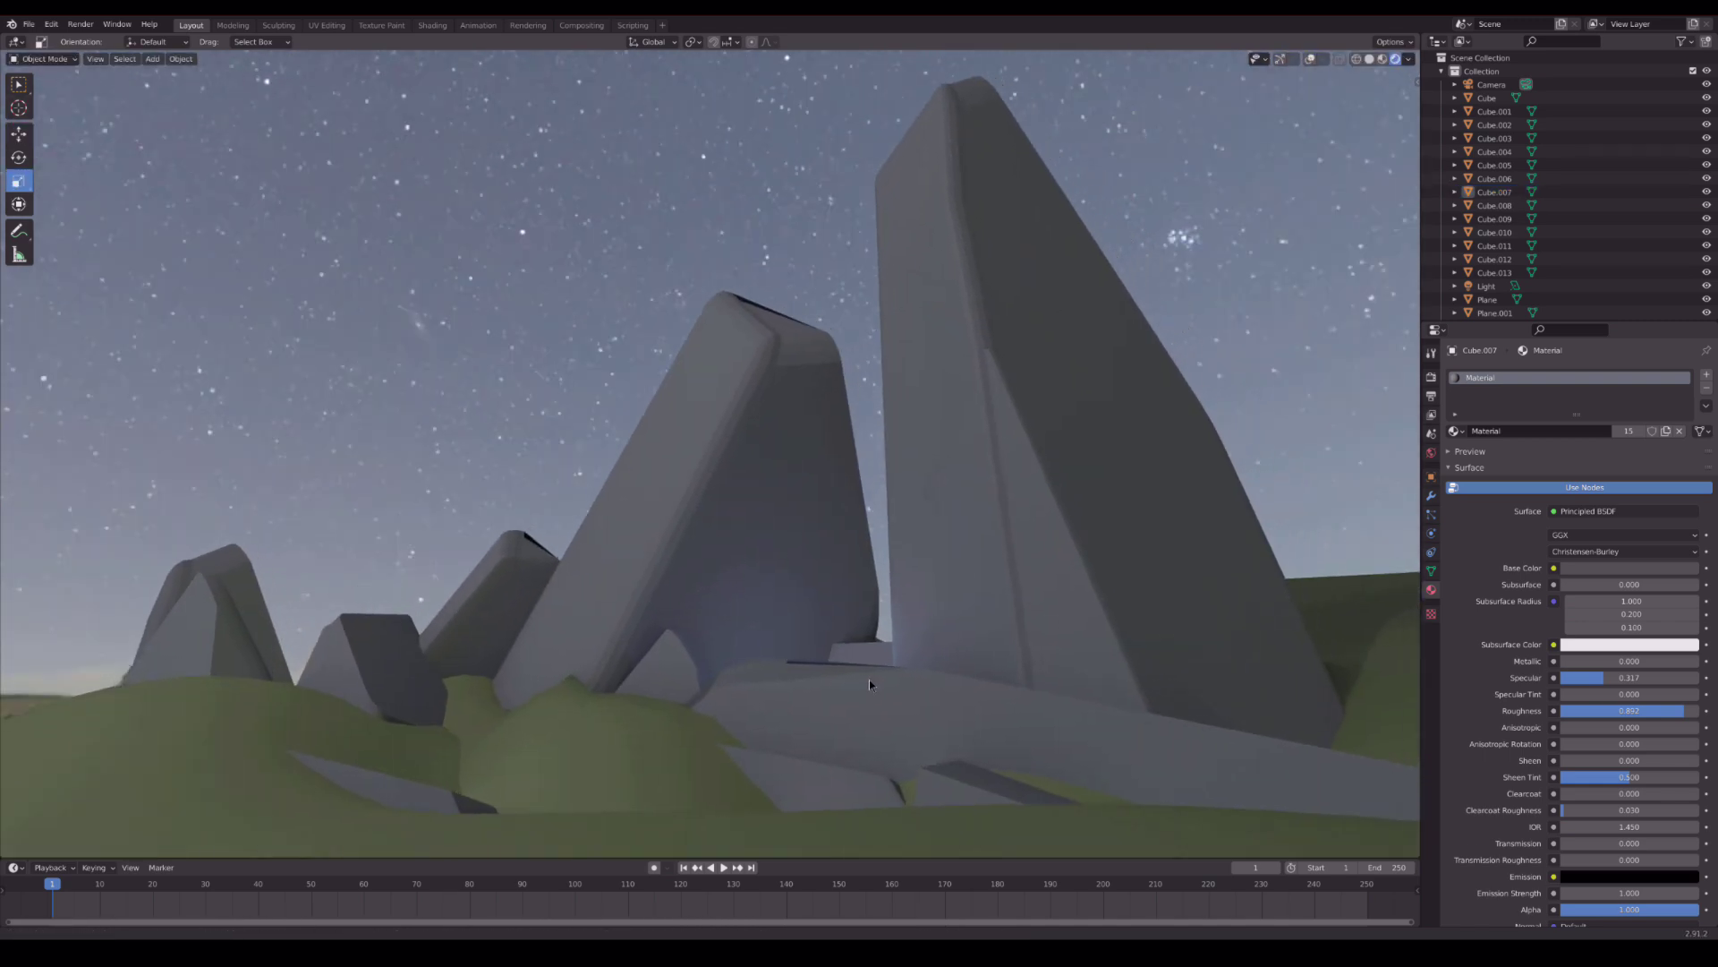
pyautogui.scroll(2, 822, 685)
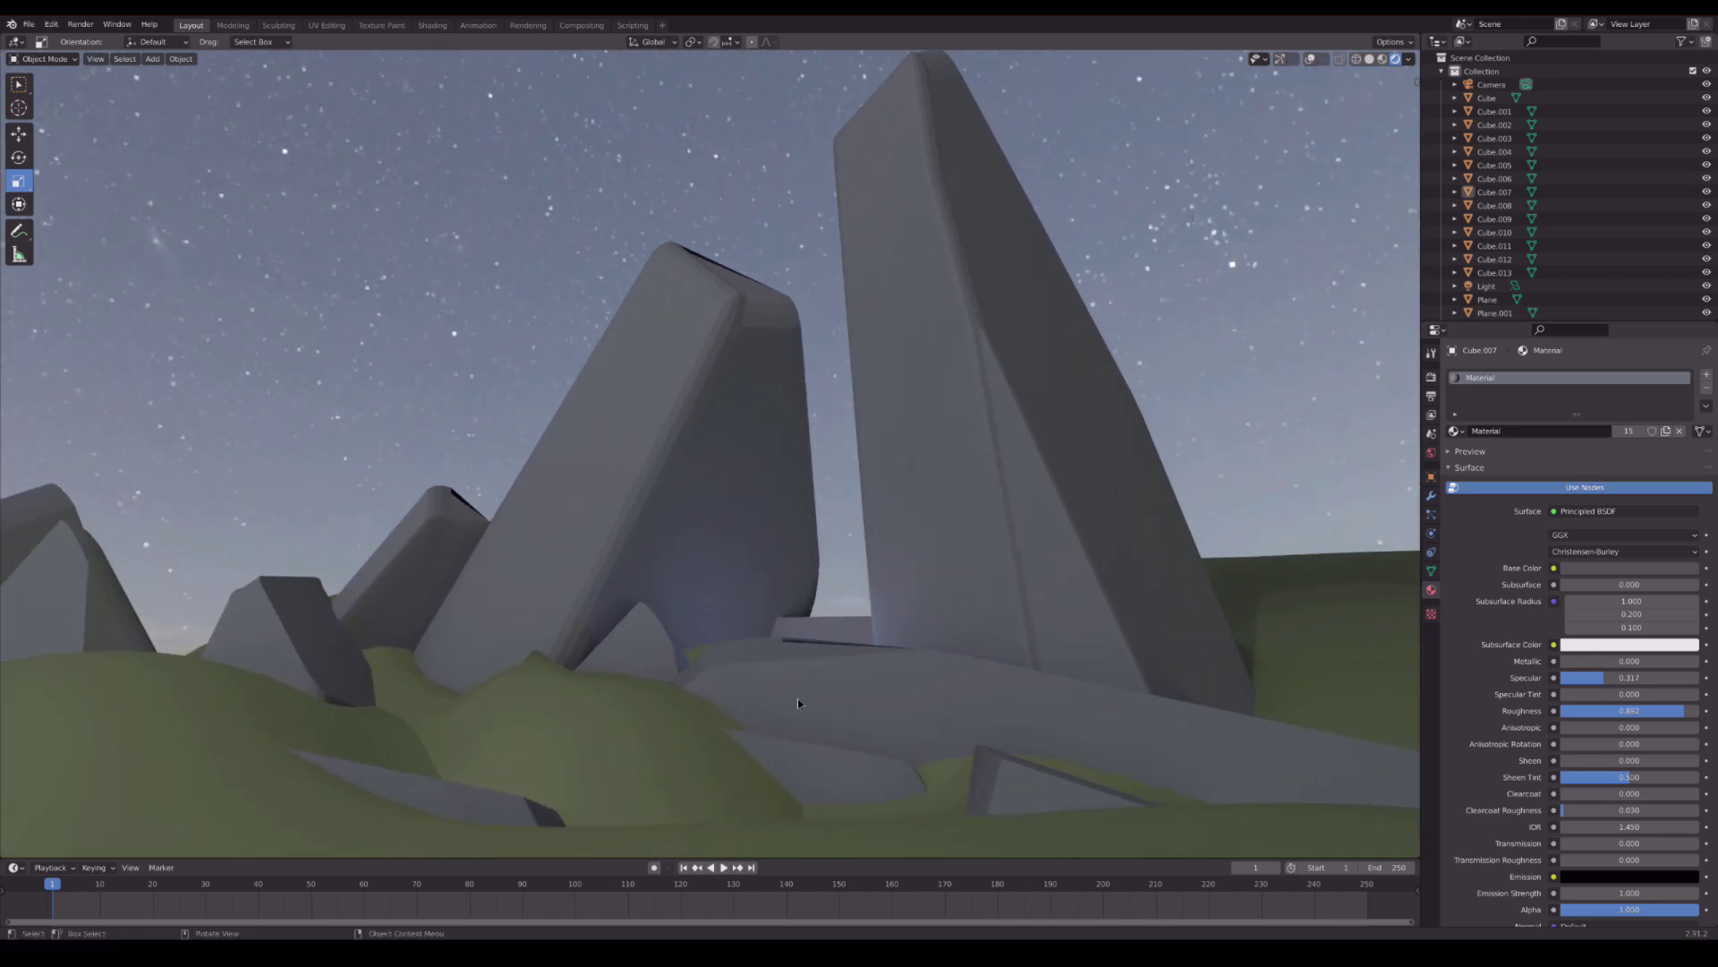
pyautogui.scroll(-2, 798, 703)
pyautogui.scroll(2, 894, 696)
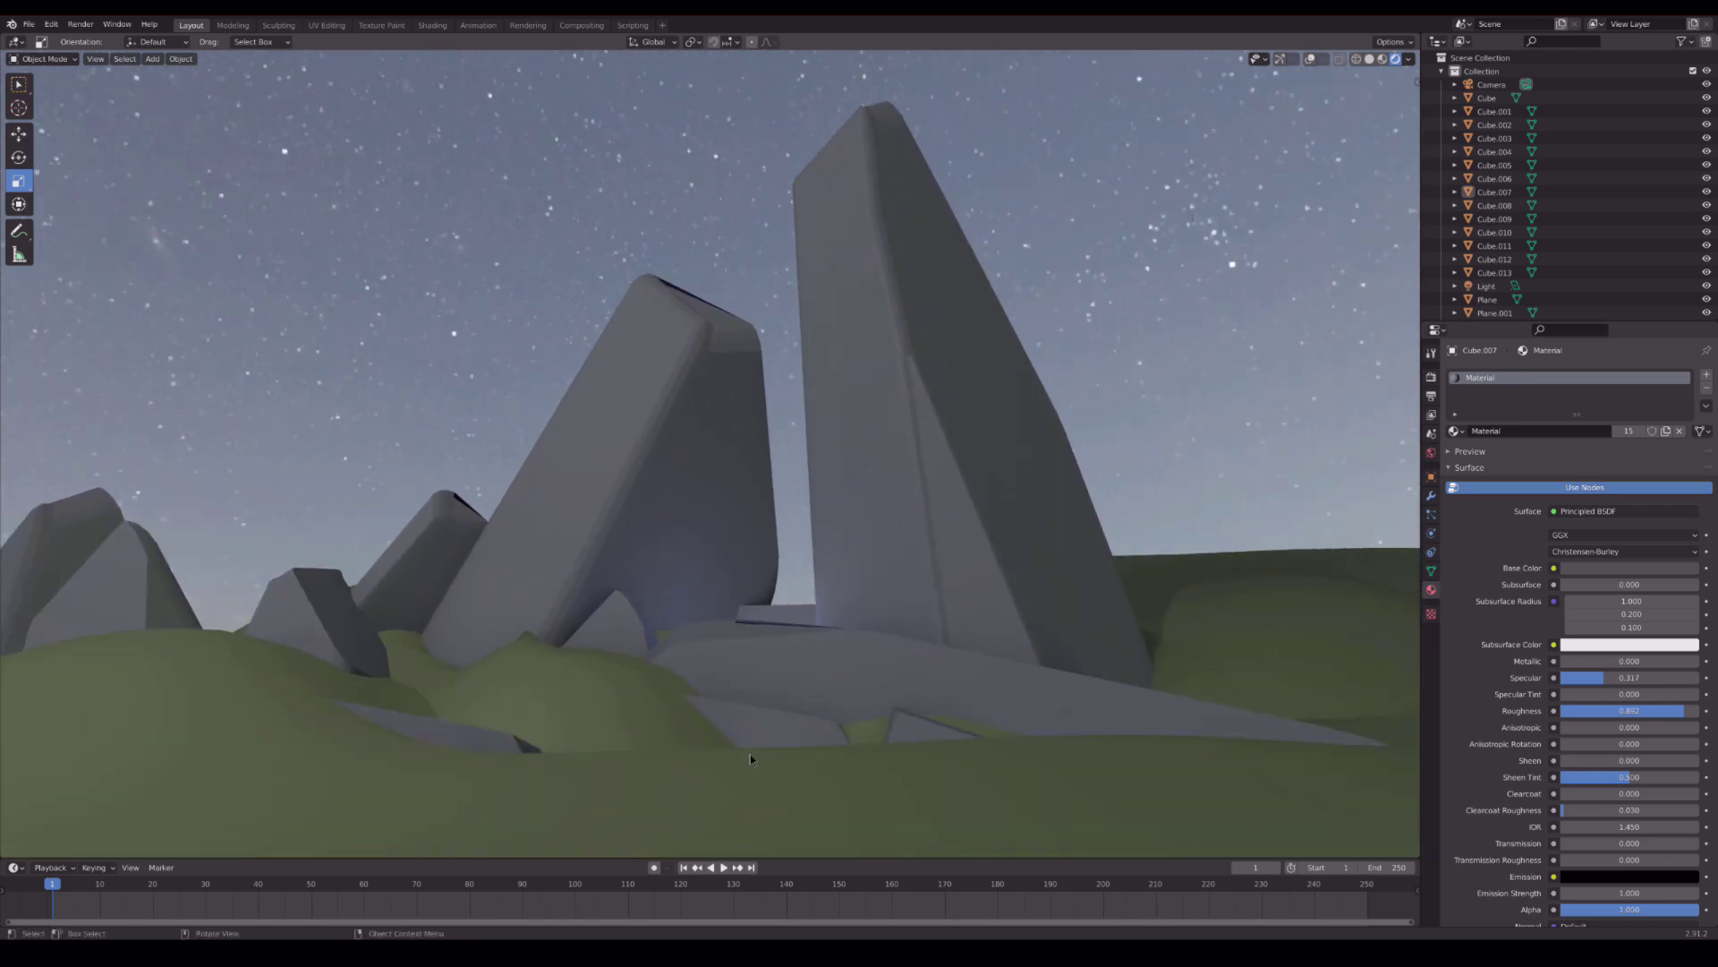
pyautogui.scroll(-3, 750, 753)
pyautogui.scroll(3, 813, 785)
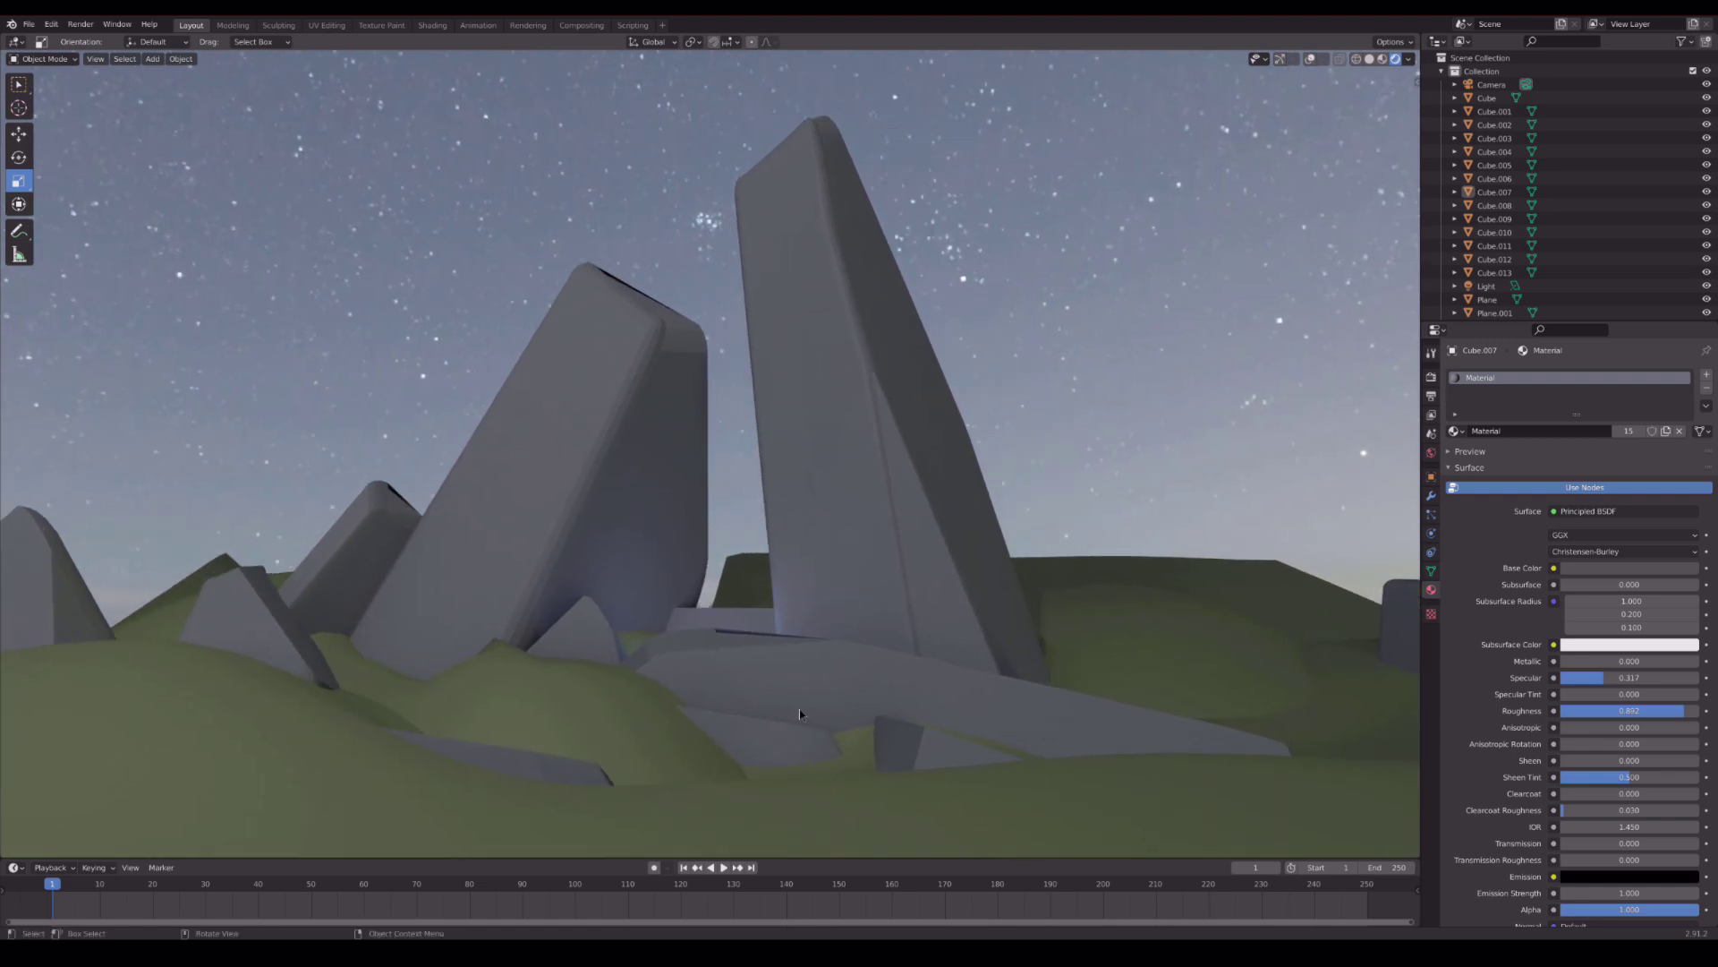
pyautogui.scroll(-2, 799, 708)
pyautogui.scroll(3, 788, 518)
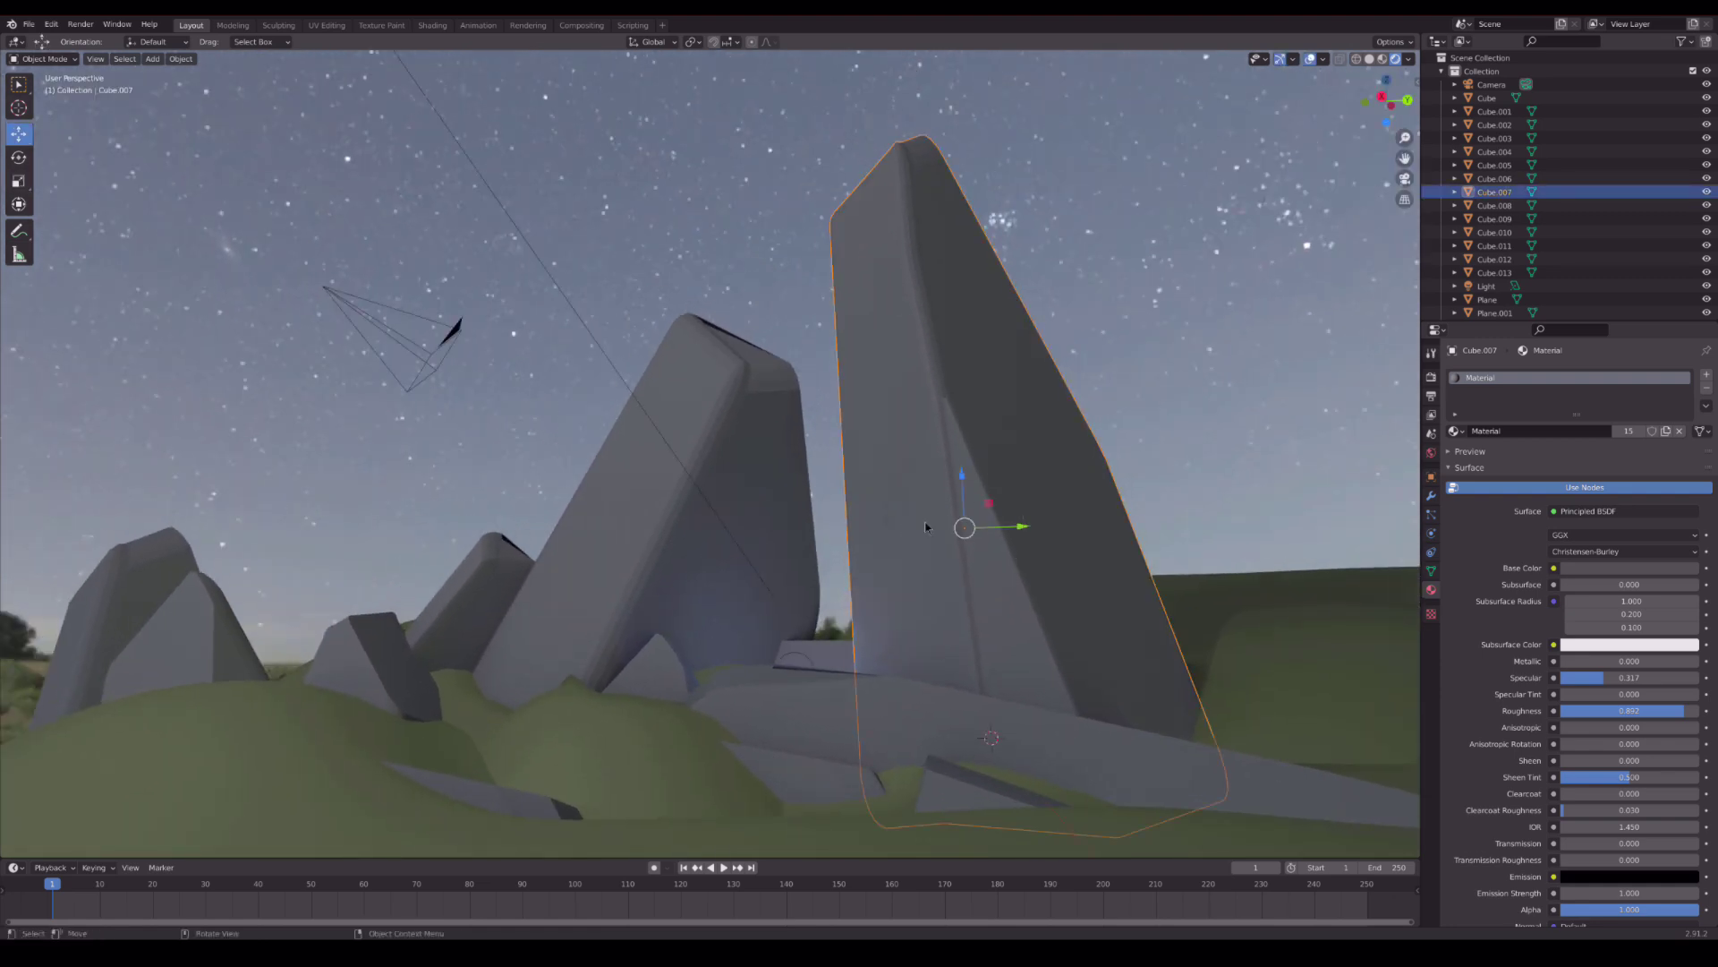
pyautogui.hotkey('shift', 'd')
pyautogui.click(1073, 767)
pyautogui.hotkey('shift', 'space')
pyautogui.press('r')
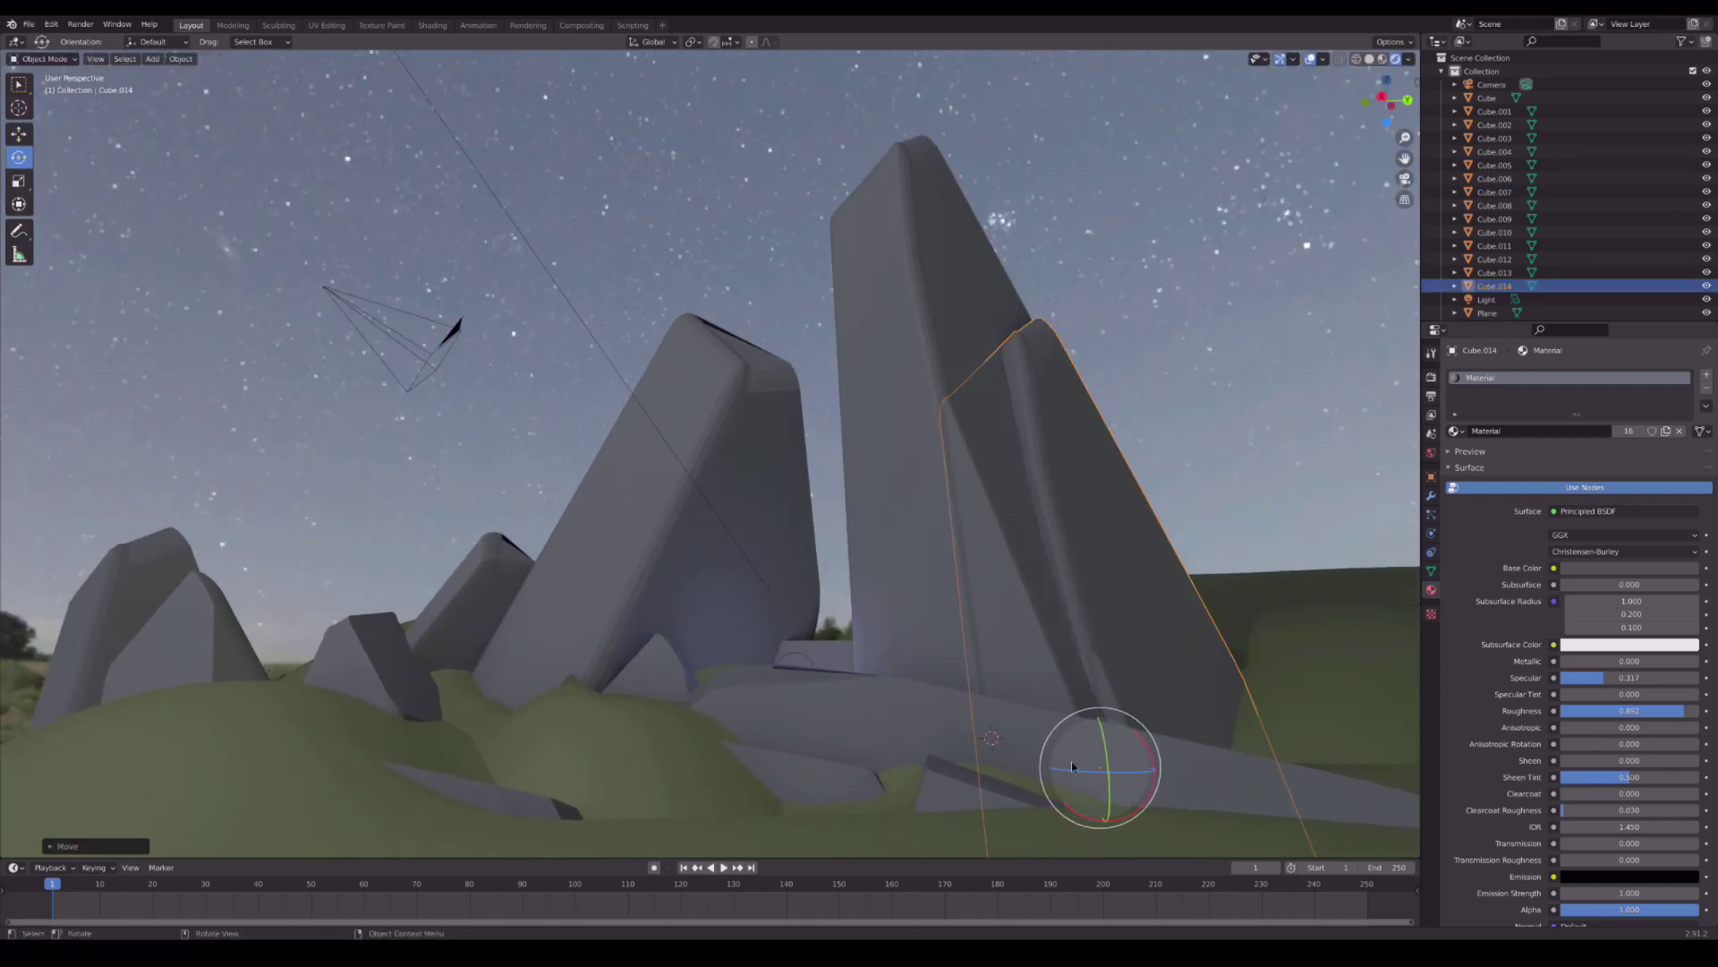
pyautogui.moveTo(1073, 767); pyautogui.dragTo(975, 657)
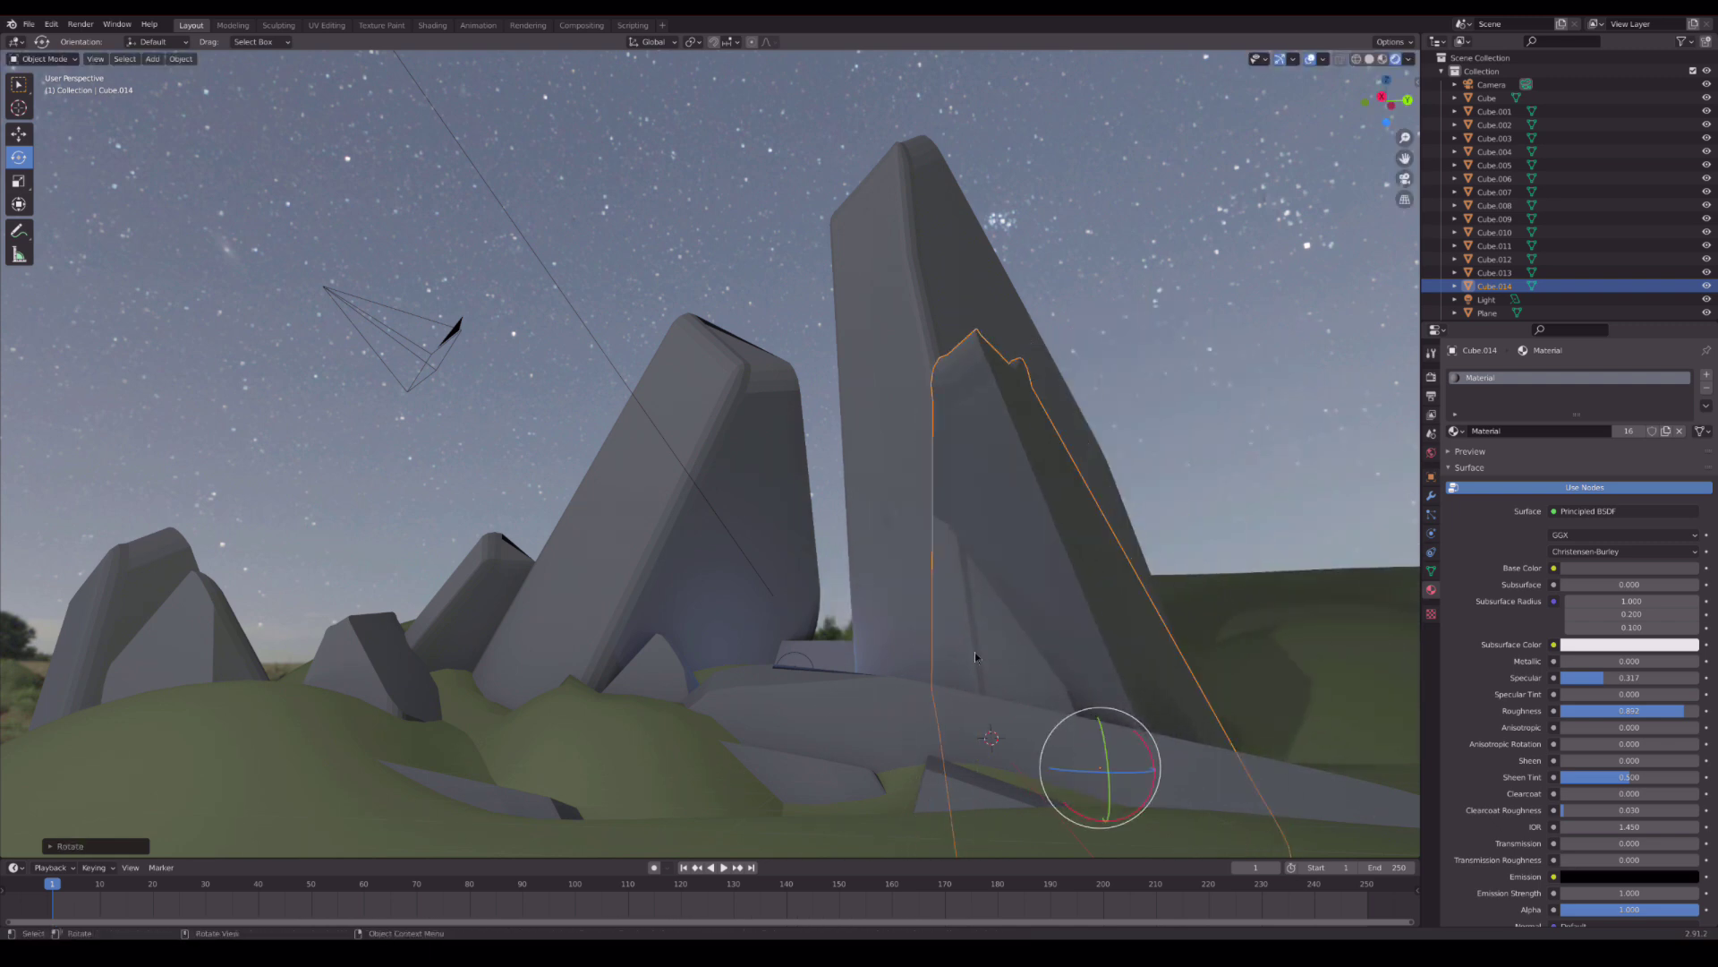
pyautogui.moveTo(1080, 694); pyautogui.dragTo(1247, 283)
pyautogui.click(1248, 282)
pyautogui.hotkey('ctrl', 's')
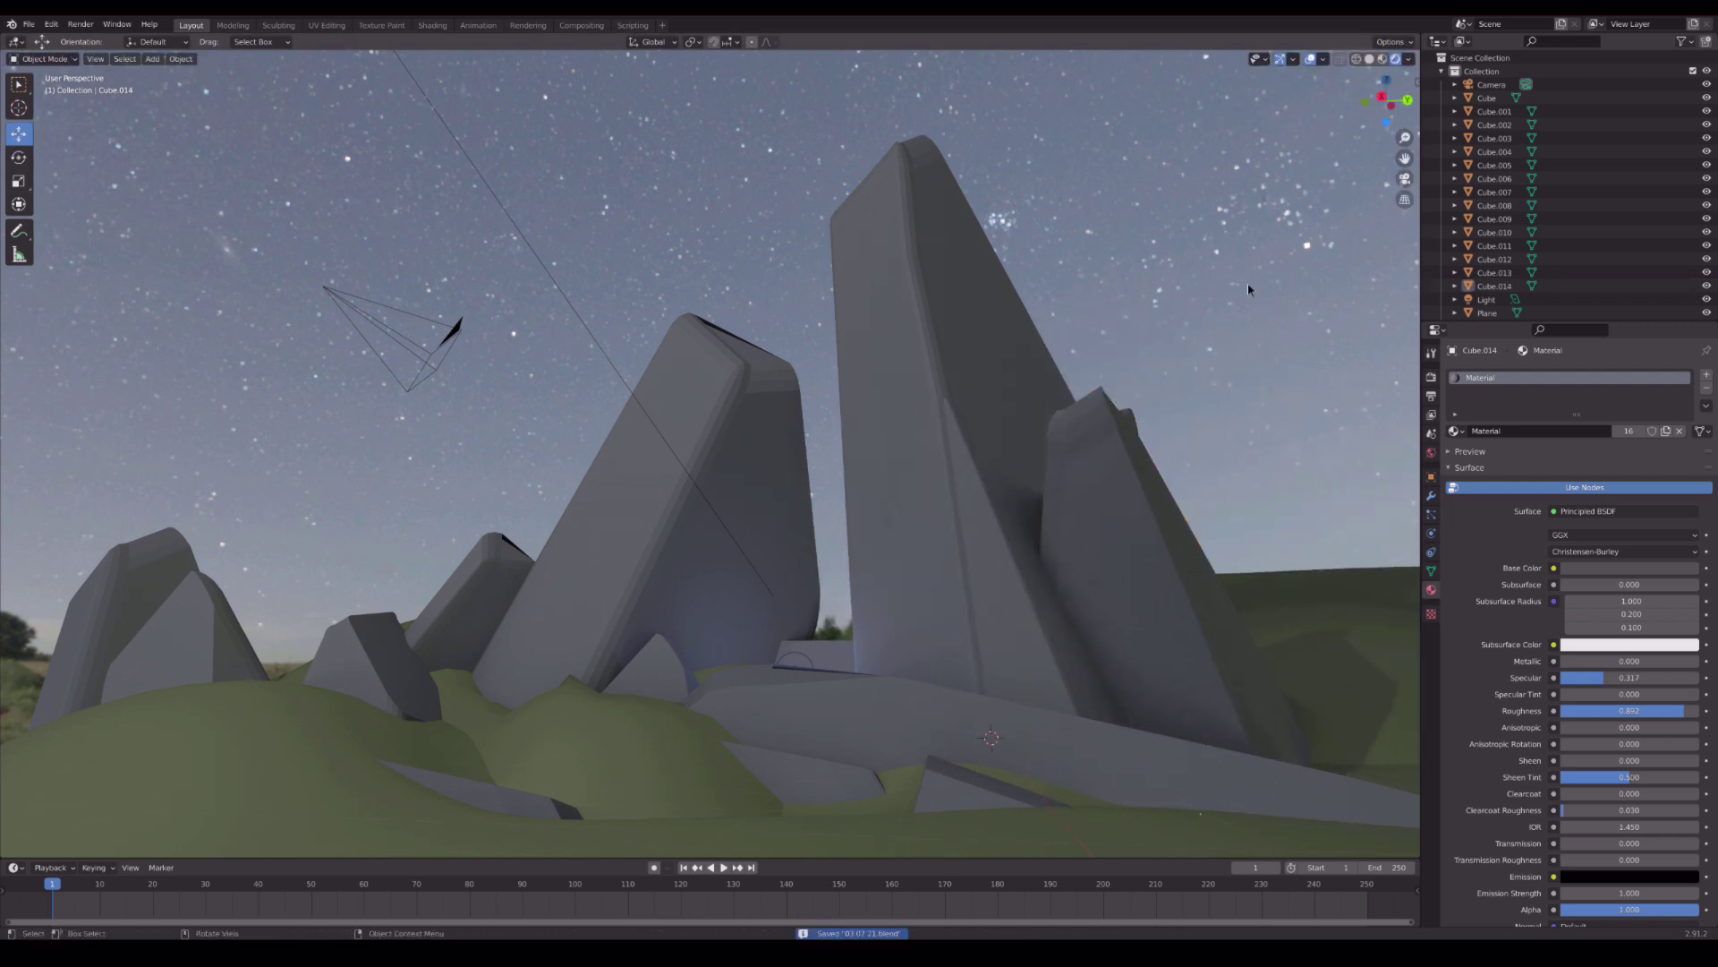
pyautogui.click(1432, 454)
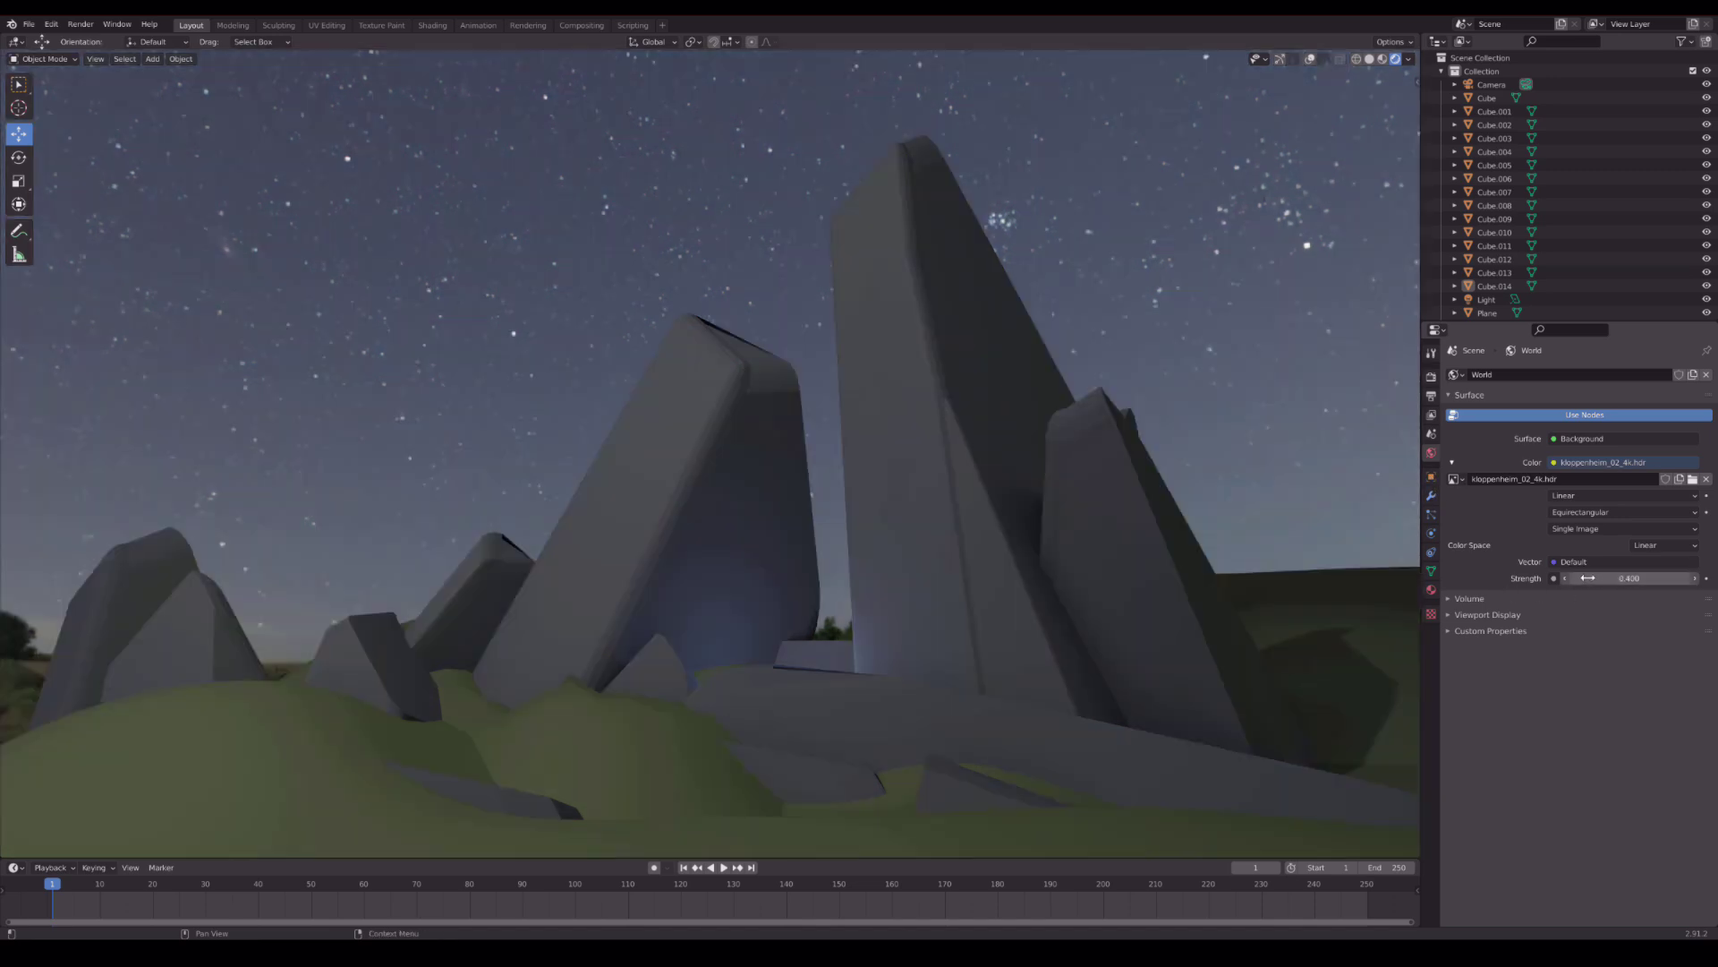
# - Raise the world Strength to 1.200 and increase the Ambient Occlusion Distance
pyautogui.moveTo(1582, 578); pyautogui.dragTo(1591, 578)
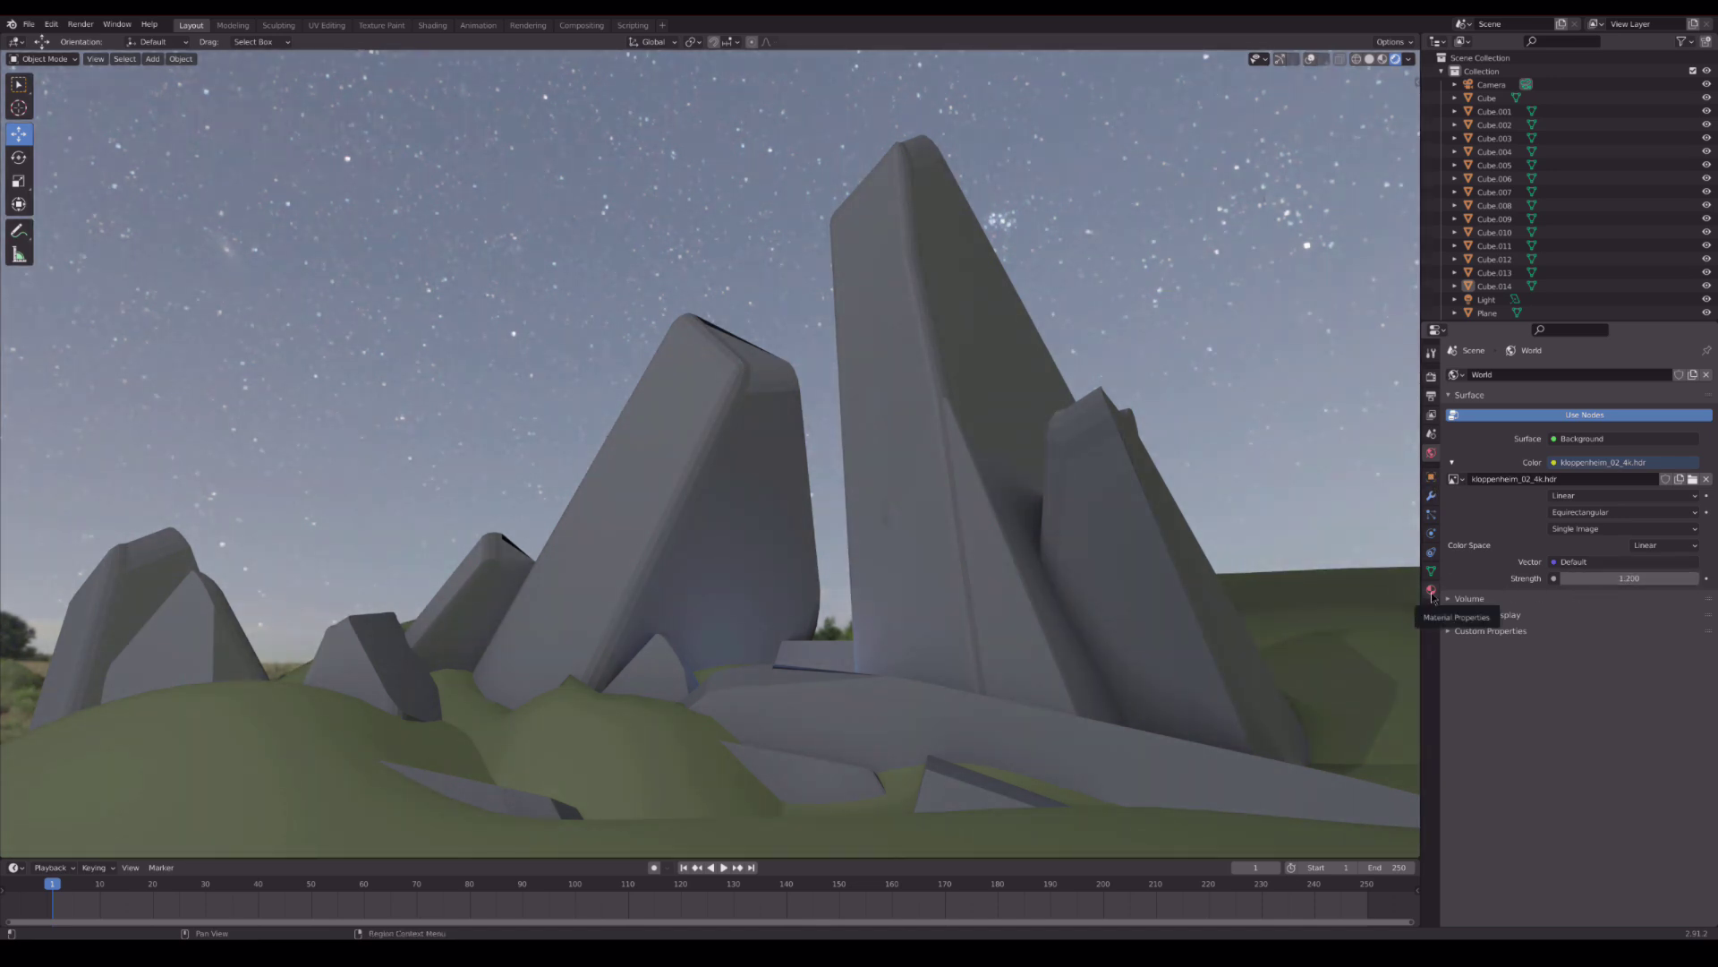
pyautogui.click(1431, 376)
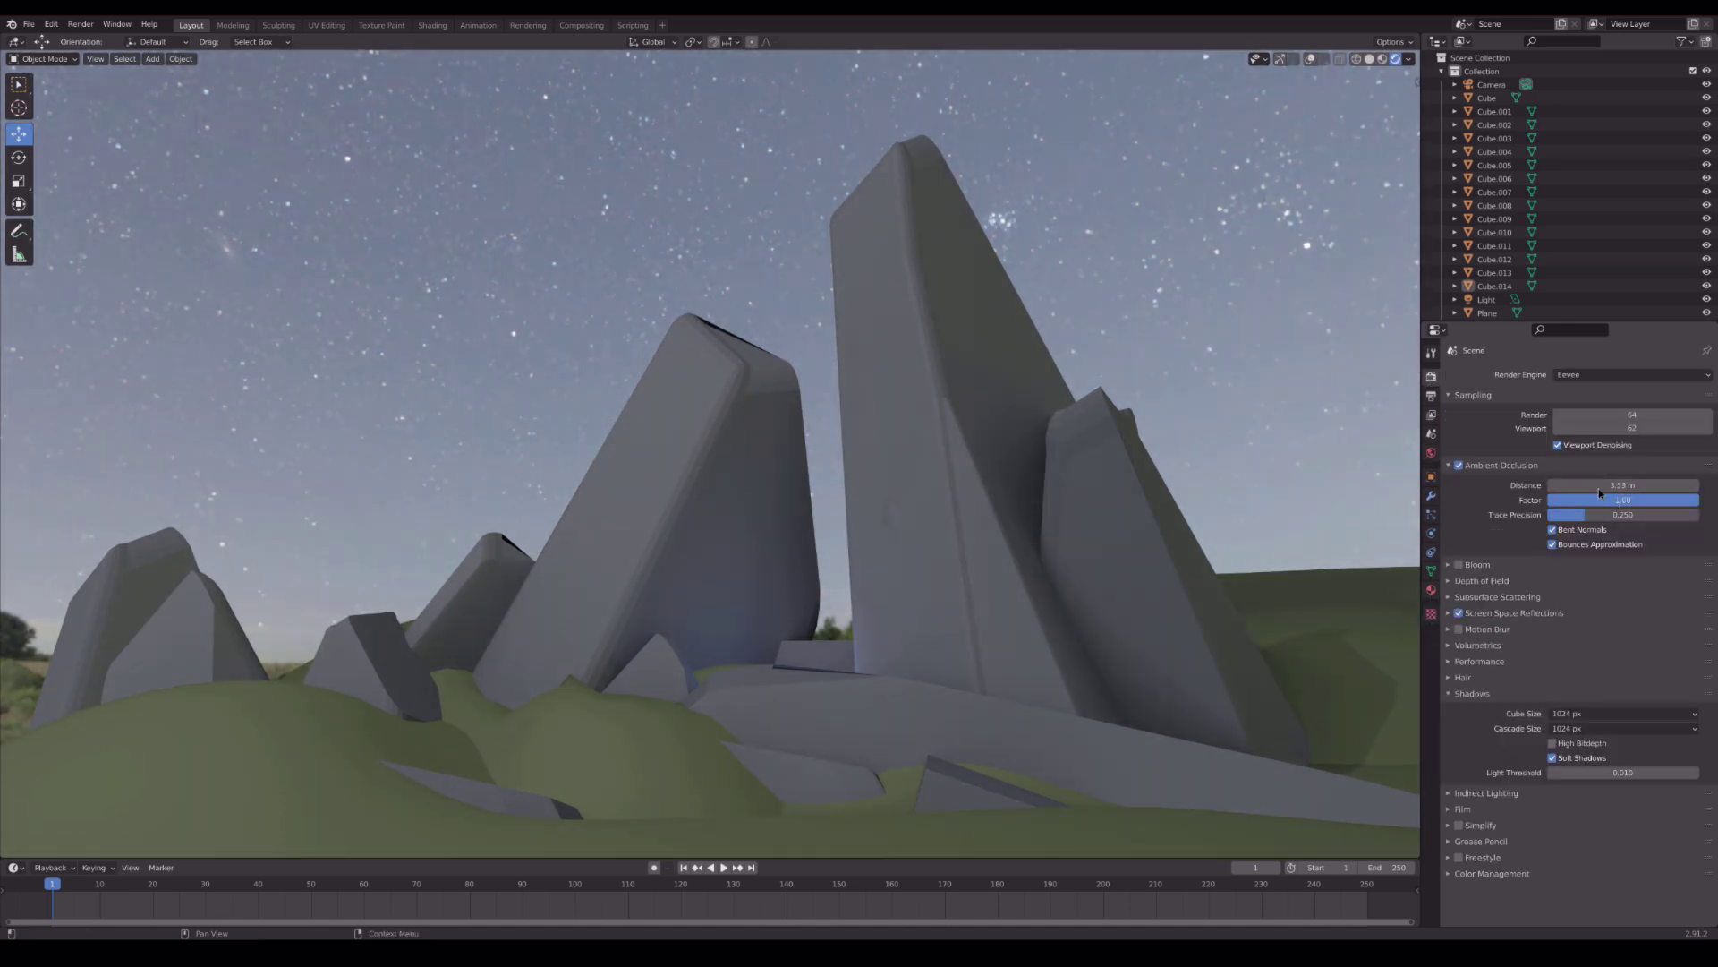
pyautogui.moveTo(1623, 485); pyautogui.dragTo(1665, 485)
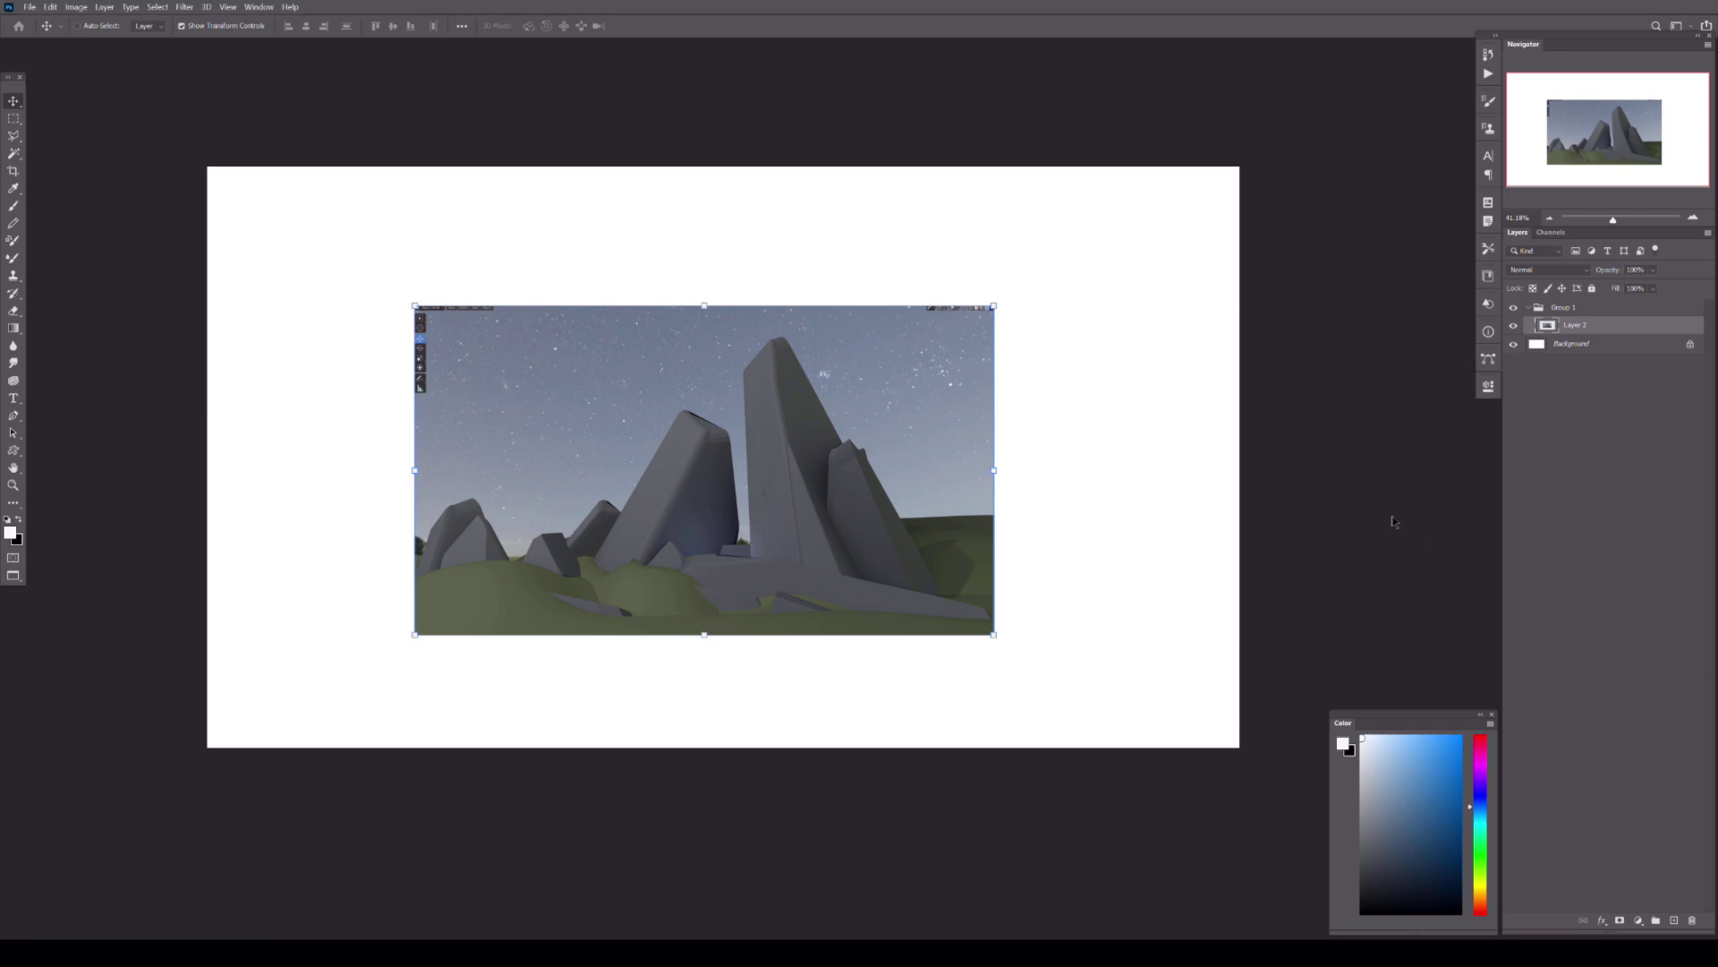
# - Move the Blender screenshot to the bottom-right and scale it up to fill the canvas
pyautogui.moveTo(383, 368); pyautogui.dragTo(744, 540)
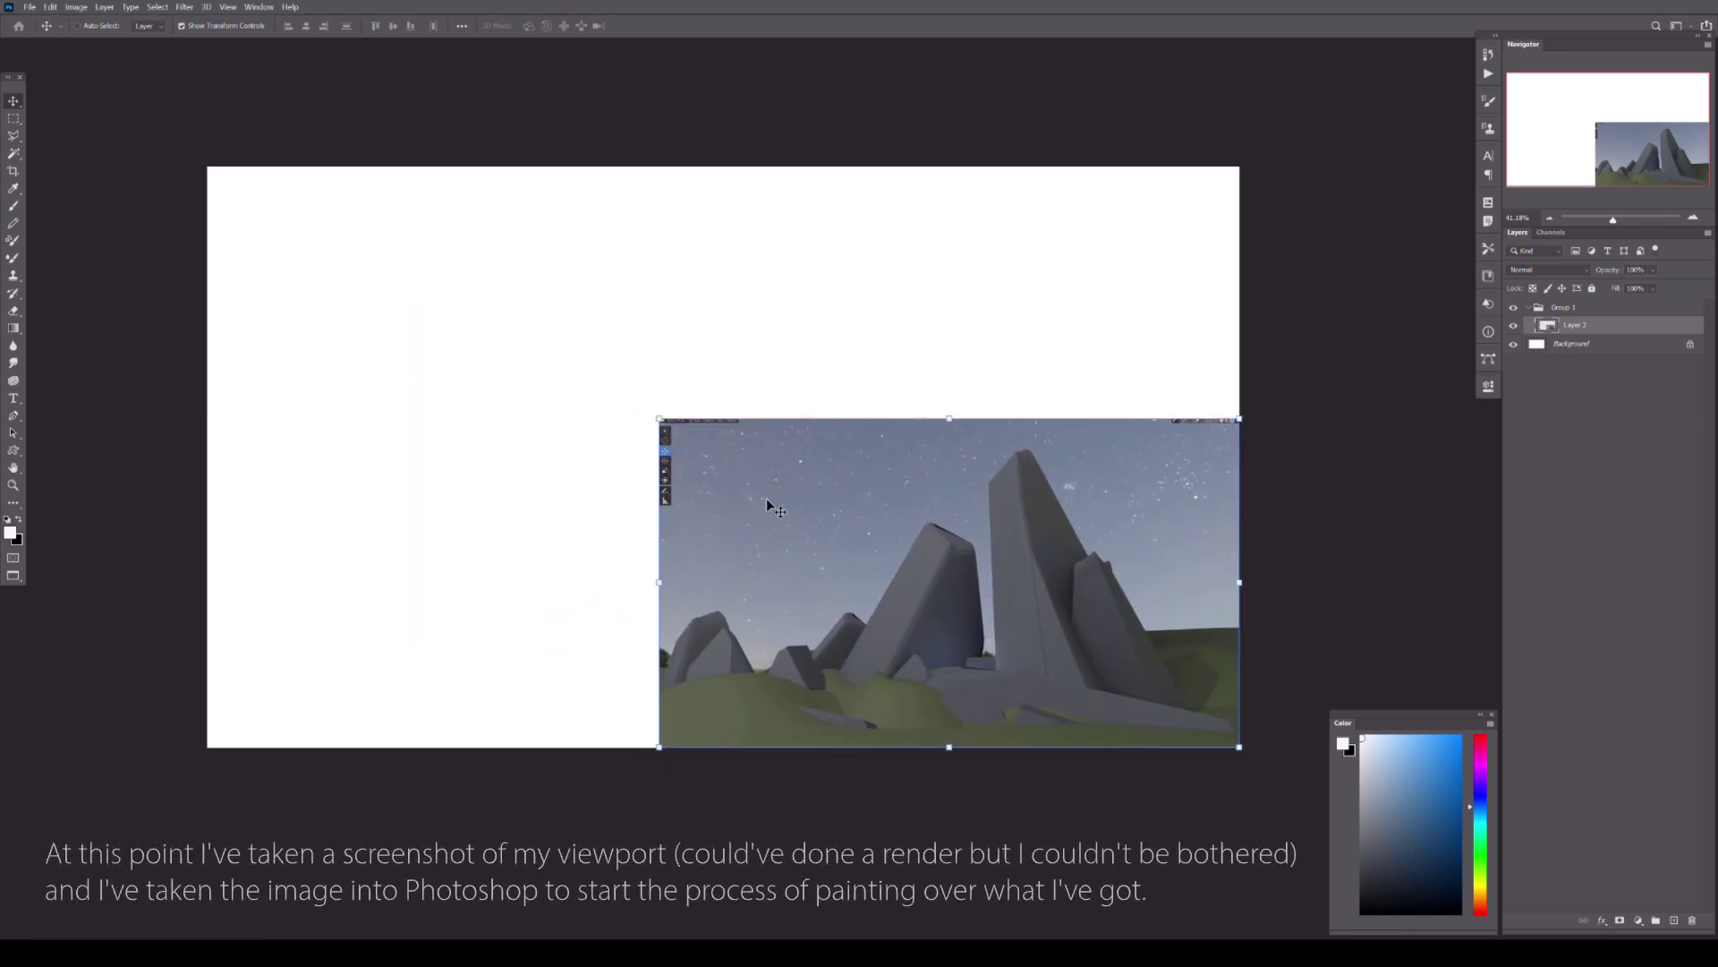
pyautogui.hotkey('ctrl', 't')
pyautogui.moveTo(659, 419); pyautogui.dragTo(198, 154)
pyautogui.press('Return')
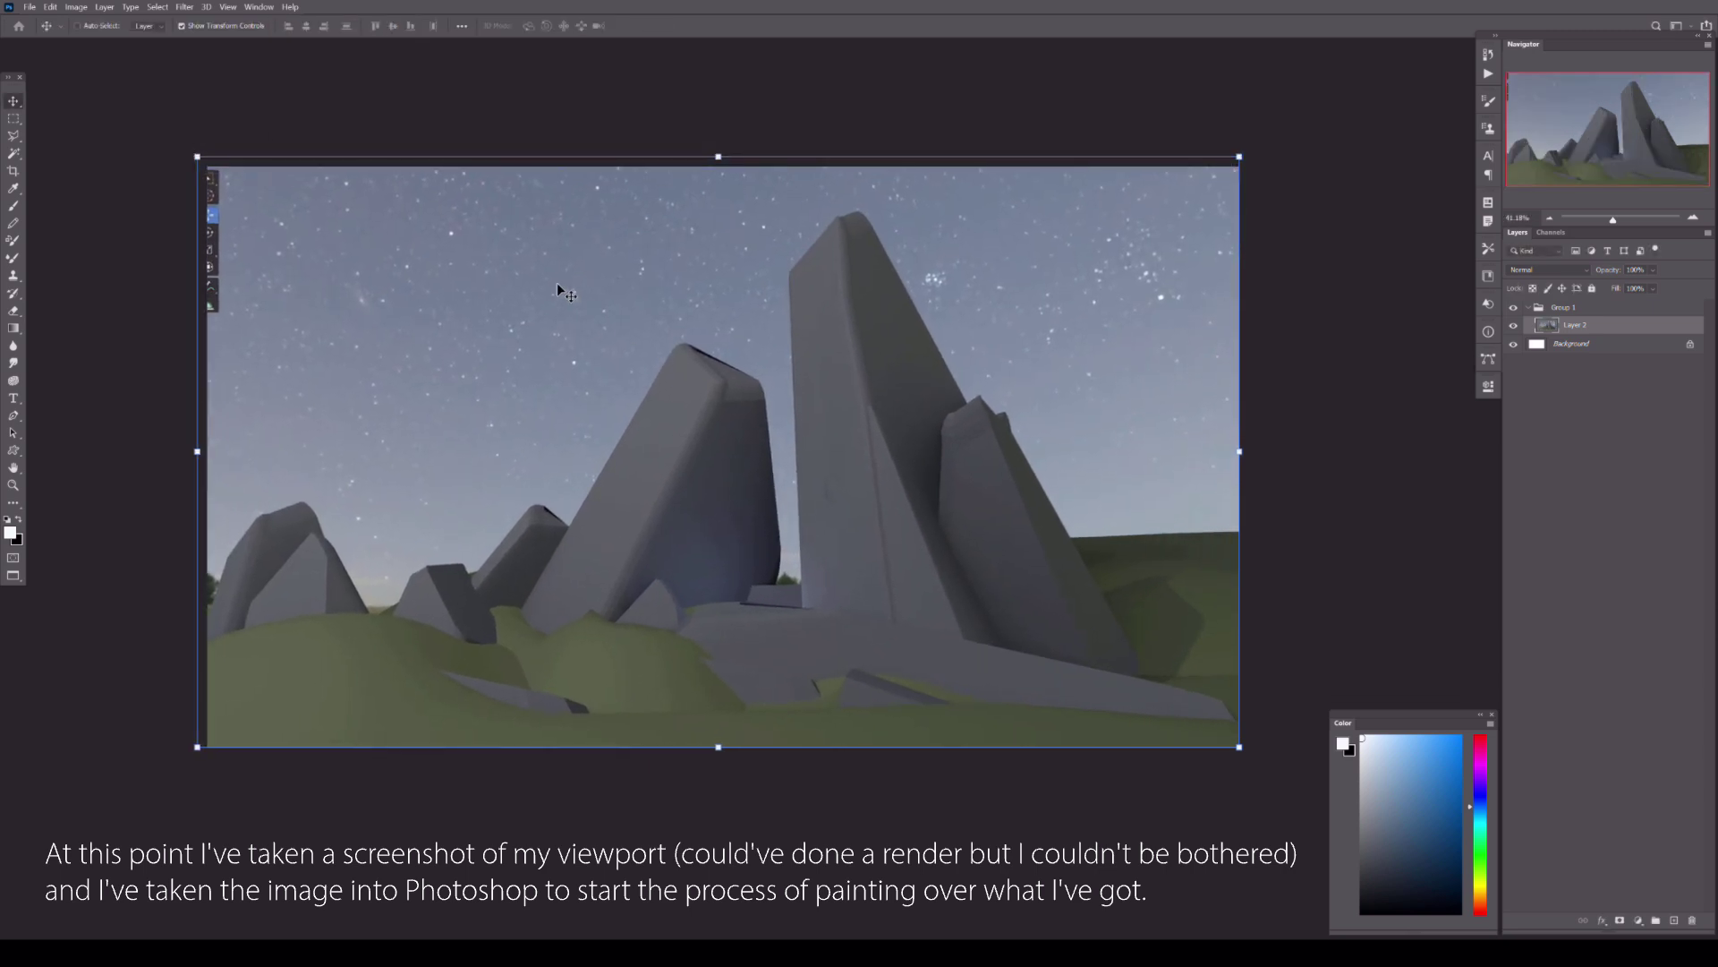
# - Make a horizontally flipped copy and stretch its left strip leftward over the gap
pyautogui.hotkey('ctrl', 'j')
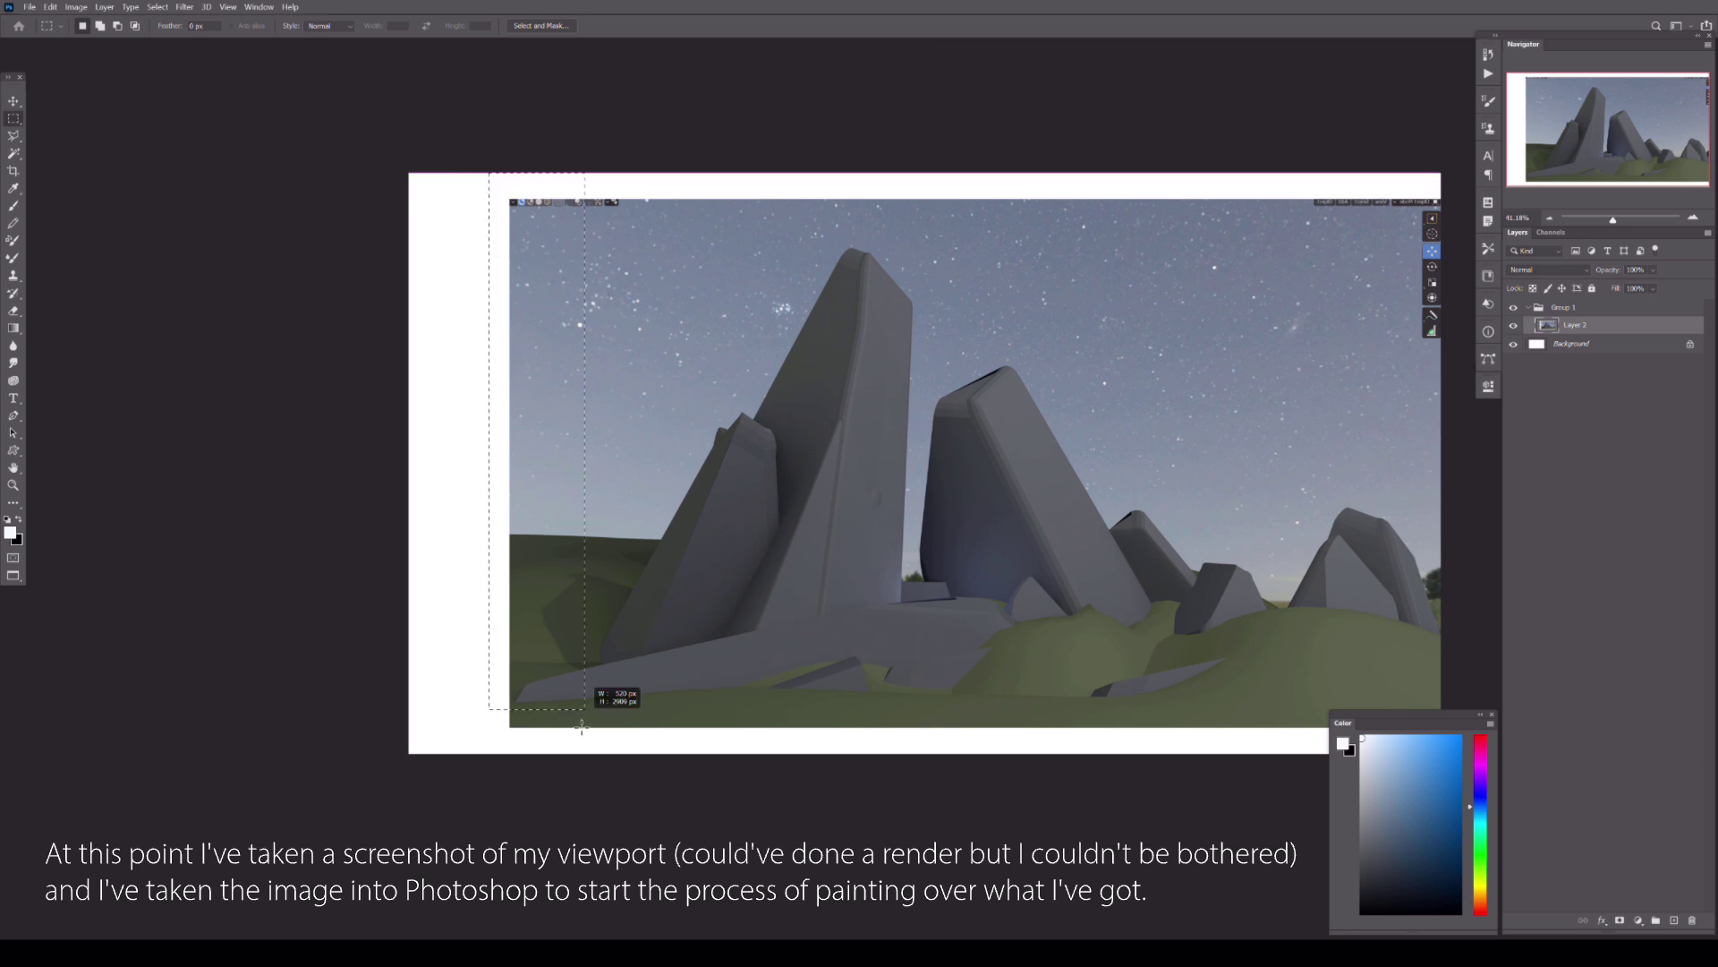
pyautogui.hotkey('ctrl', 't')
pyautogui.moveTo(488, 463); pyautogui.dragTo(385, 453)
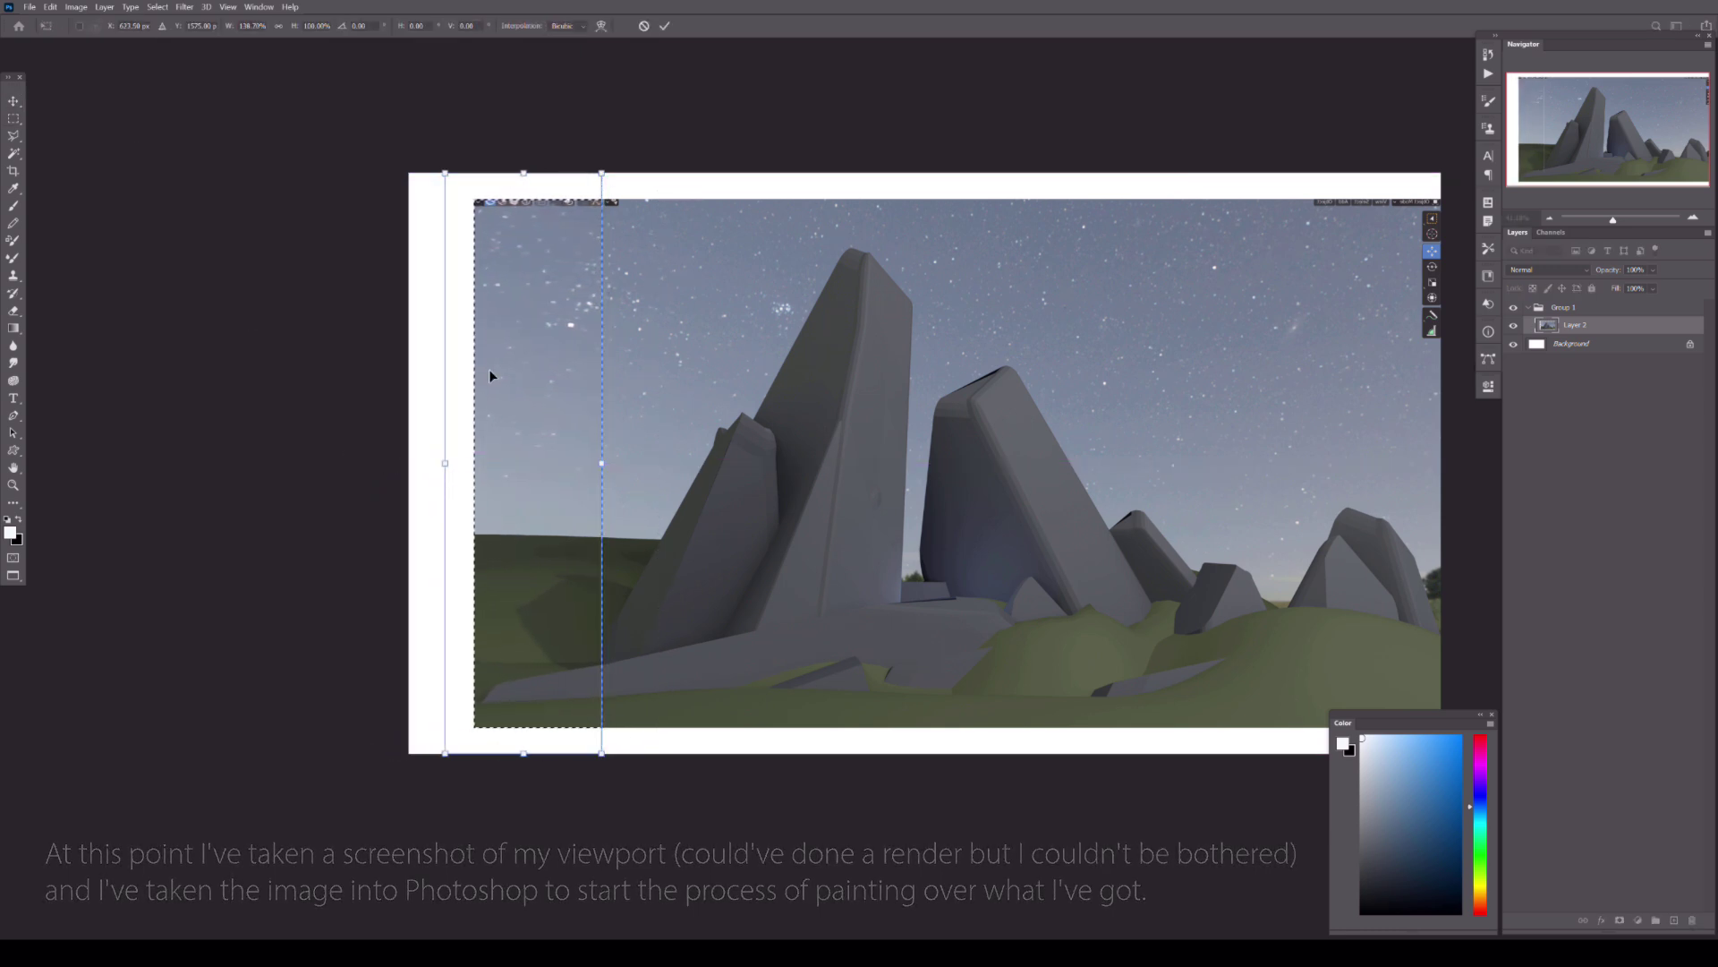
pyautogui.press('Return')
pyautogui.moveTo(847, 540); pyautogui.dragTo(782, 539)
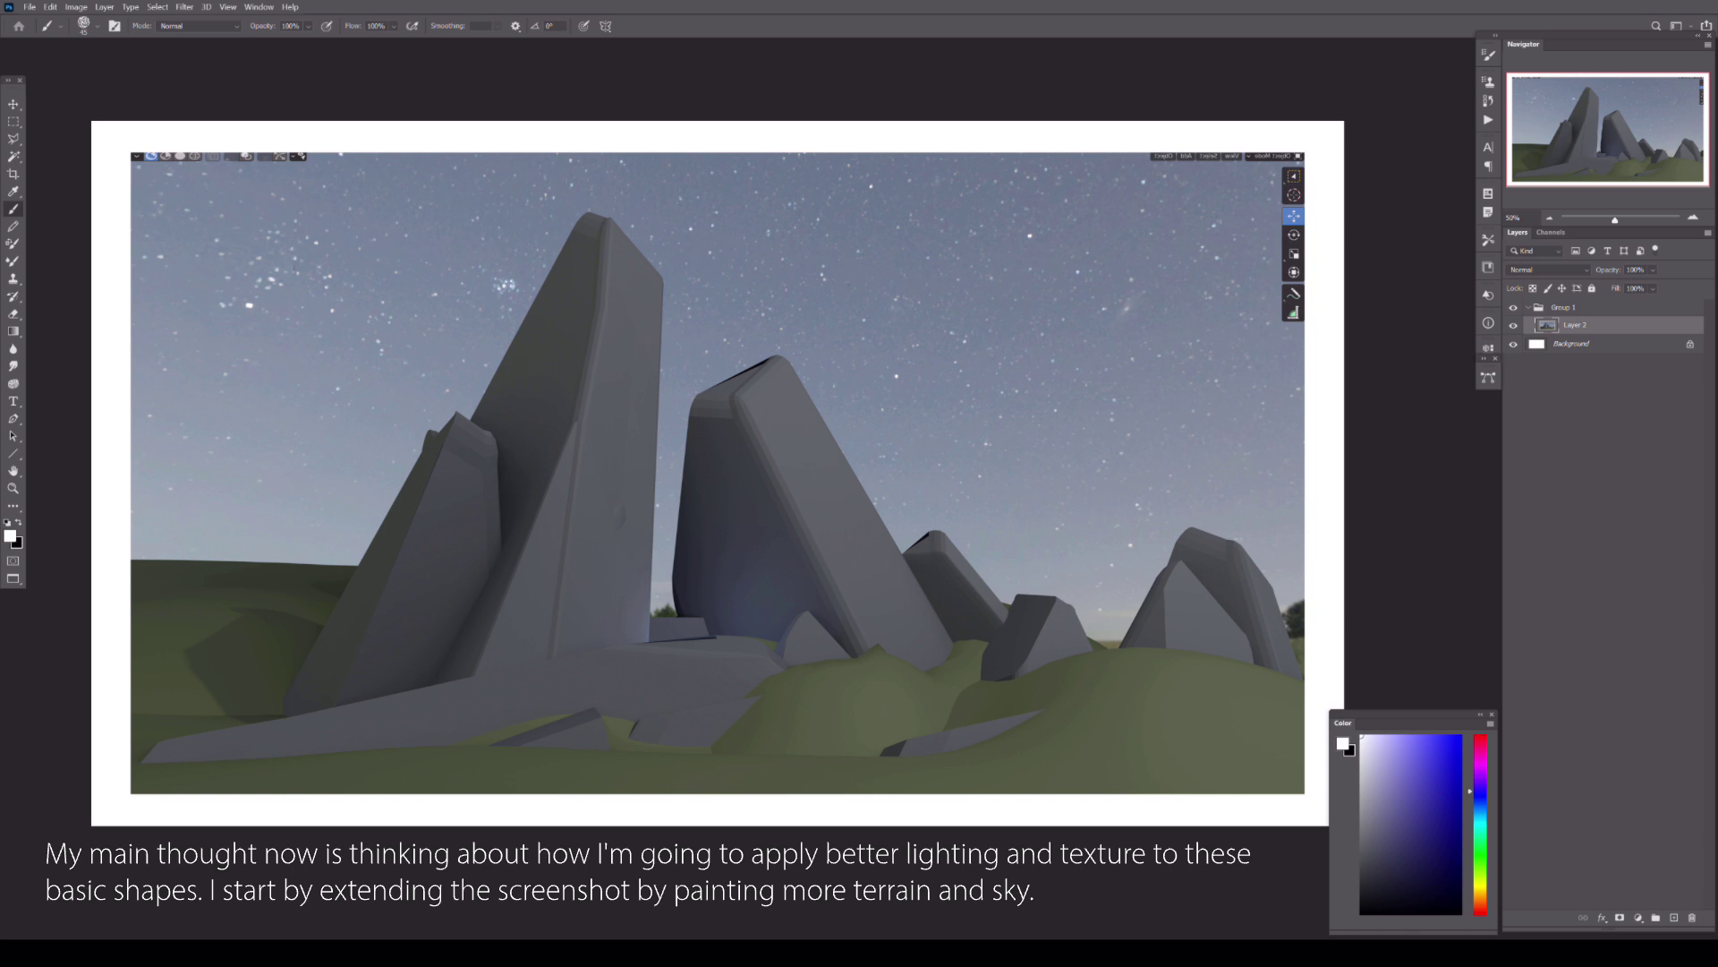
# - Paint grass green below the screenshot's bottom edge and bluish grey sky near the right edge
pyautogui.moveTo(1394, 436); pyautogui.dragTo(1195, 457)
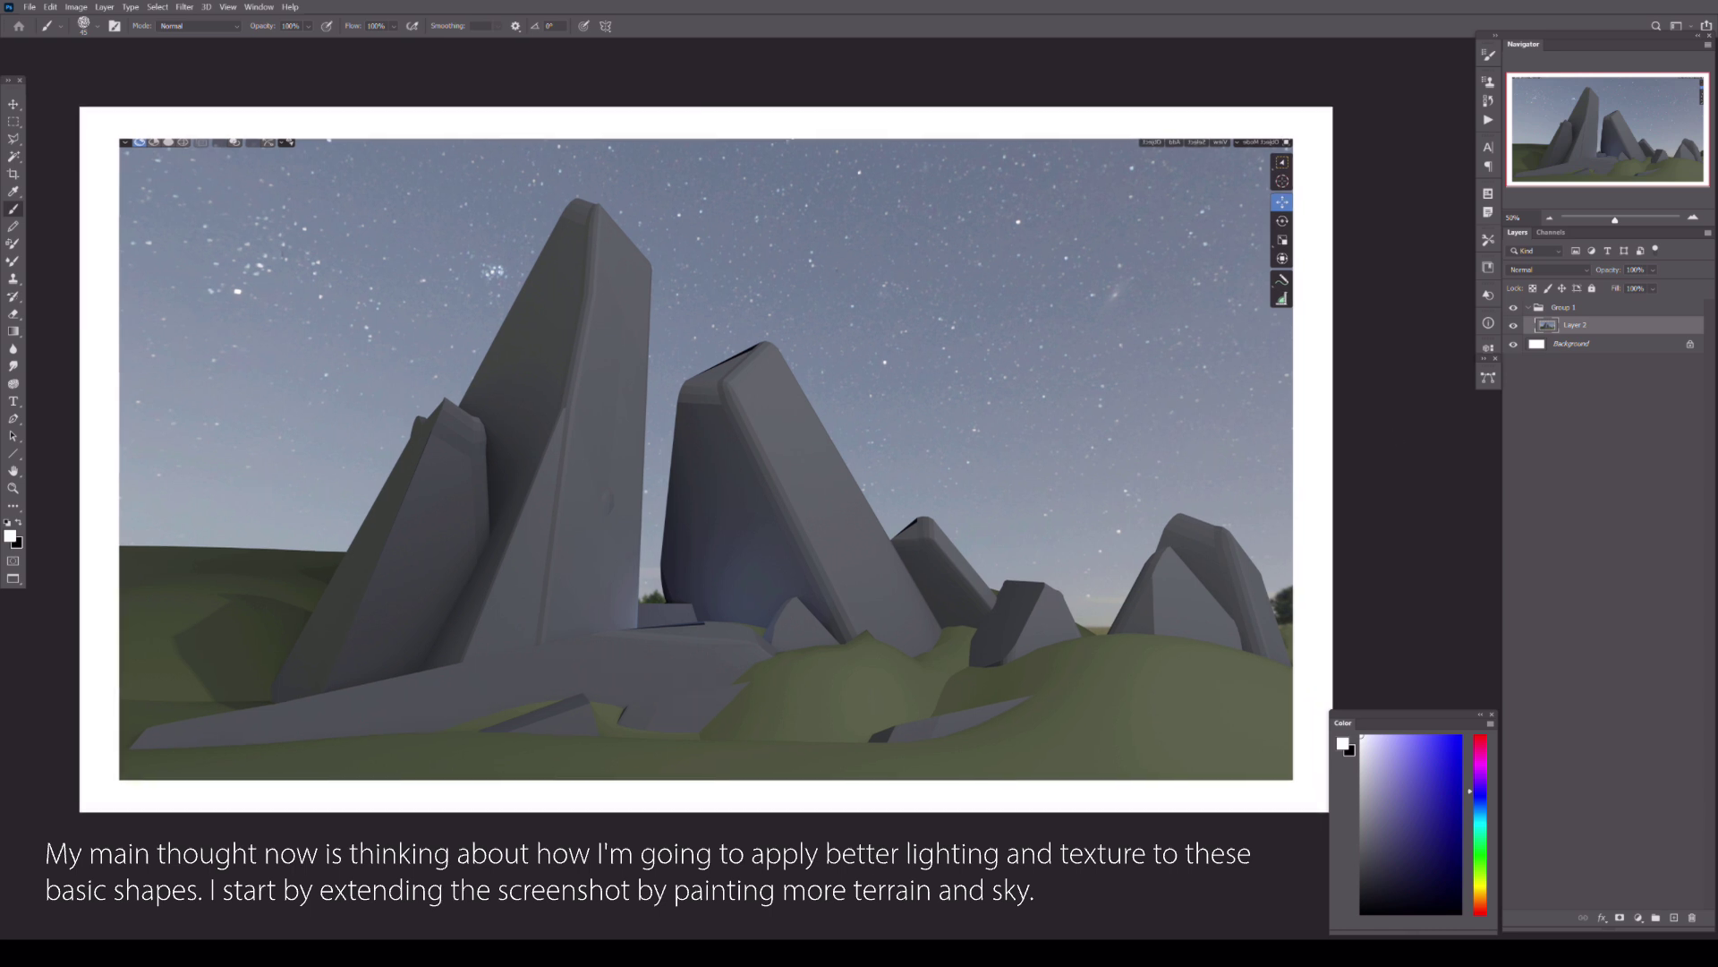
pyautogui.click(1675, 917)
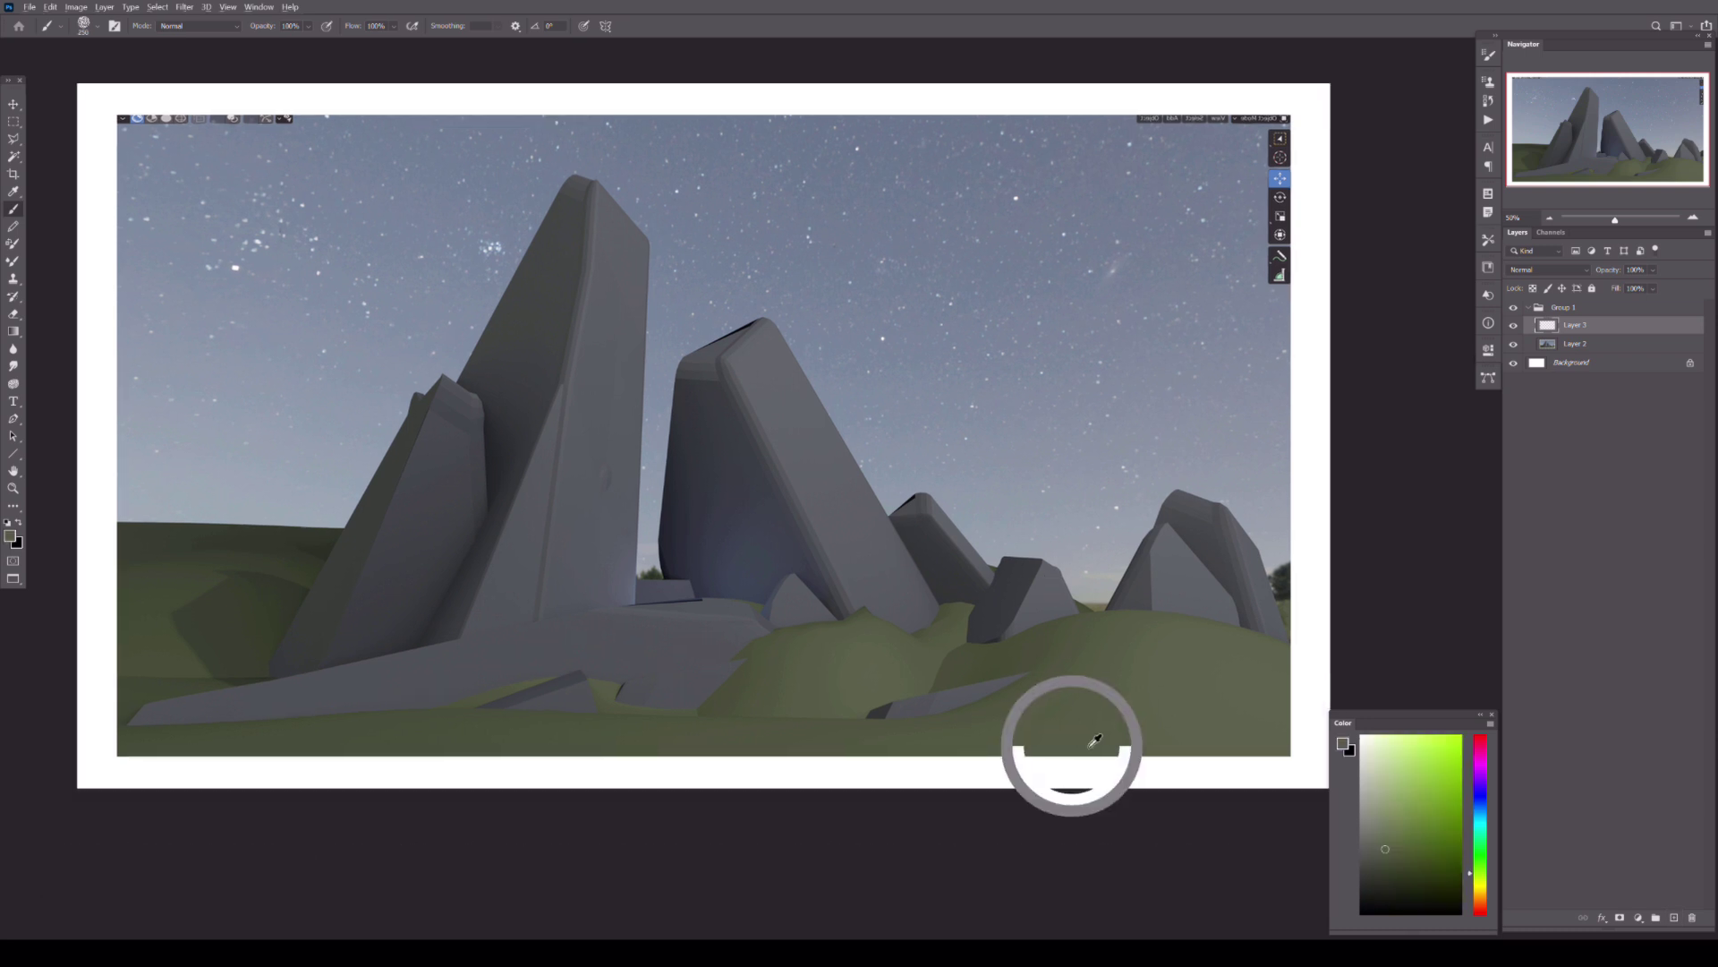
pyautogui.moveTo(895, 743); pyautogui.dragTo(1062, 705)
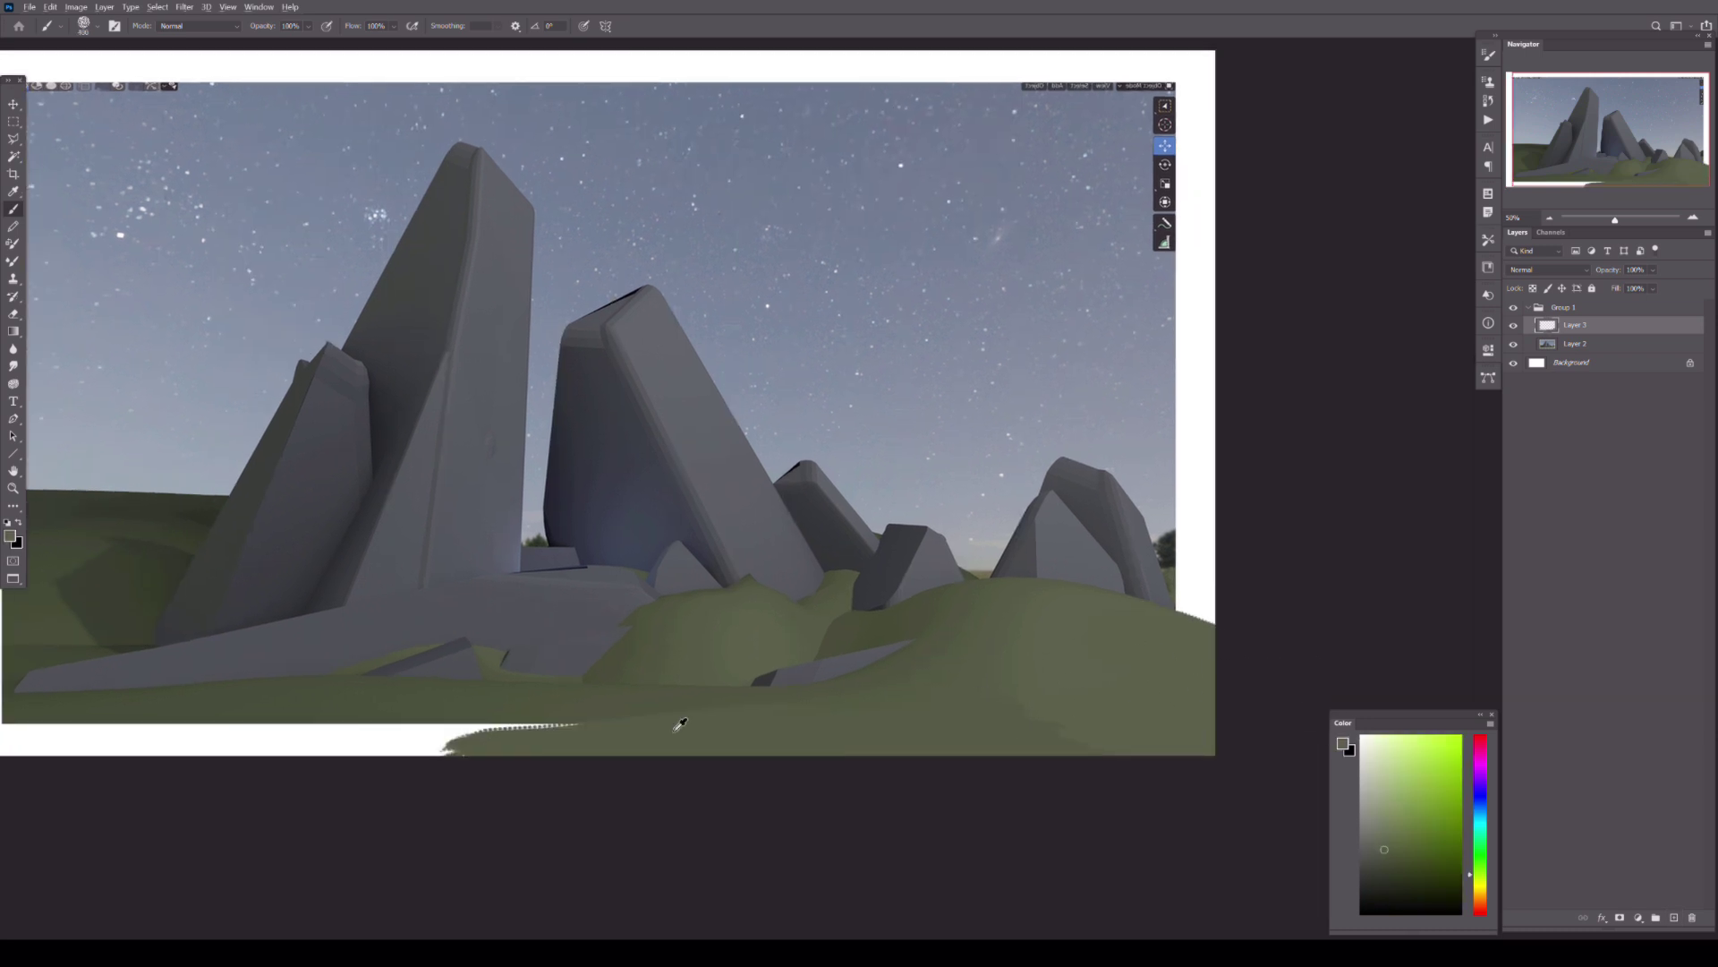
pyautogui.moveTo(680, 716); pyautogui.dragTo(910, 695)
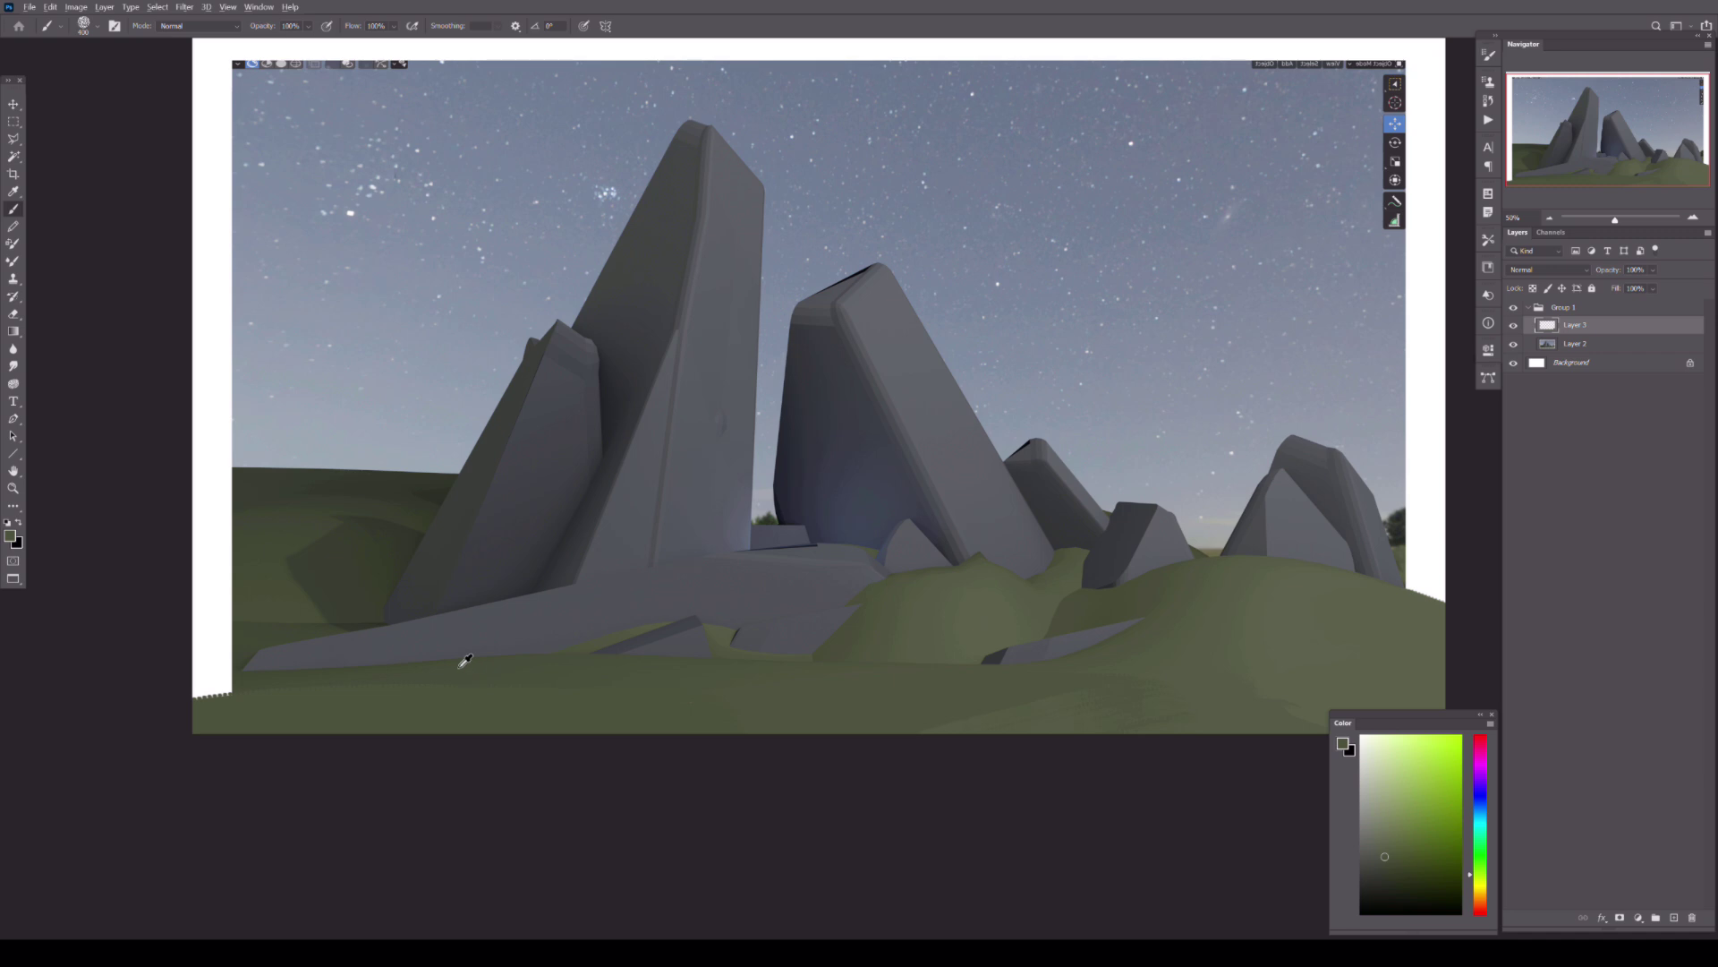
pyautogui.moveTo(465, 660); pyautogui.dragTo(698, 701)
pyautogui.press('[')
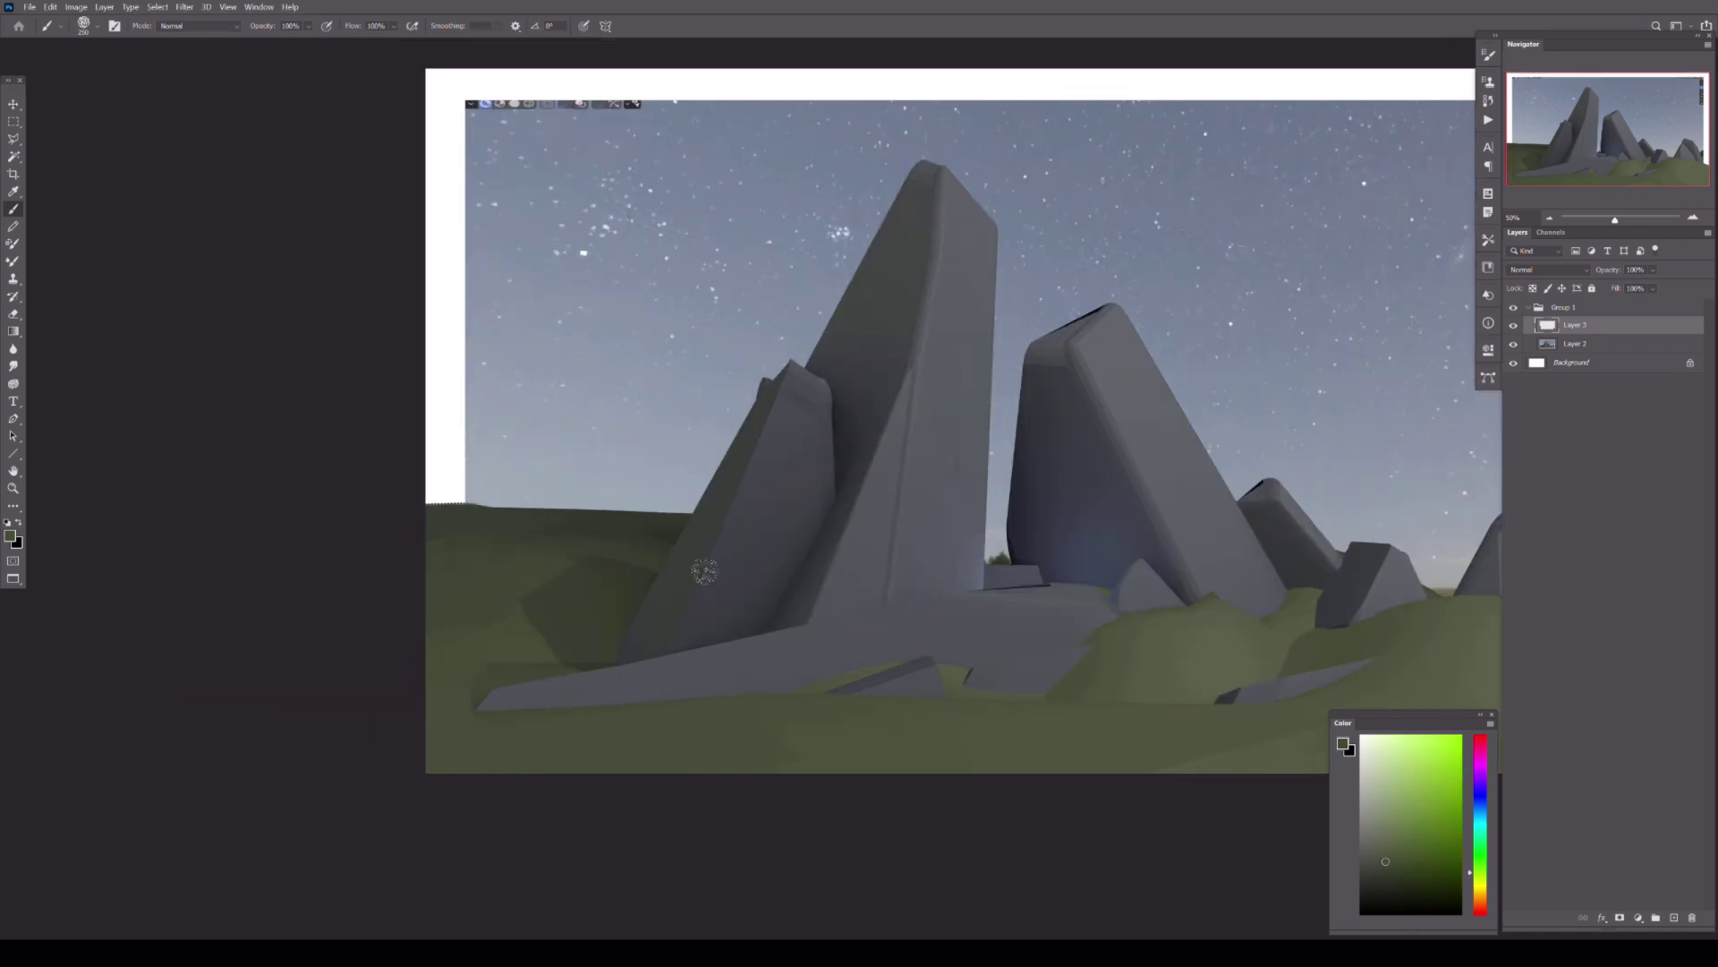
pyautogui.moveTo(705, 571); pyautogui.dragTo(421, 583)
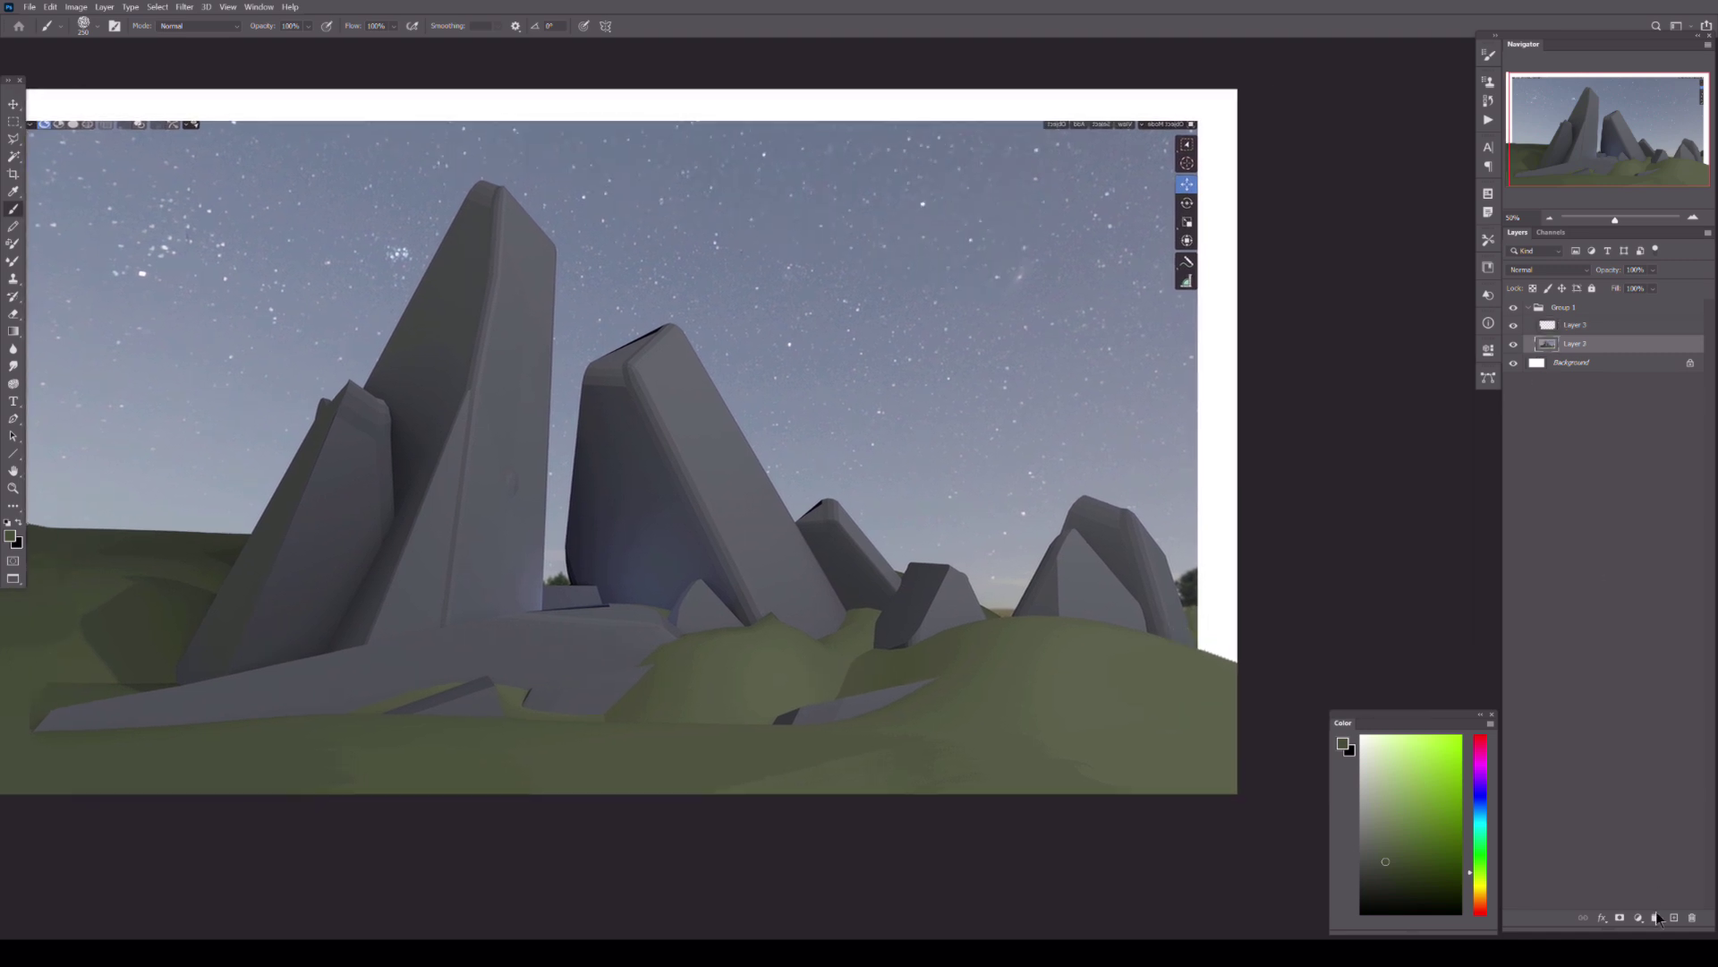
pyautogui.keyDown('alt'); pyautogui.click(1179, 591); pyautogui.keyUp('alt')
pyautogui.moveTo(1199, 559); pyautogui.dragTo(1215, 658)
pyautogui.moveTo(1229, 459); pyautogui.dragTo(1366, 446)
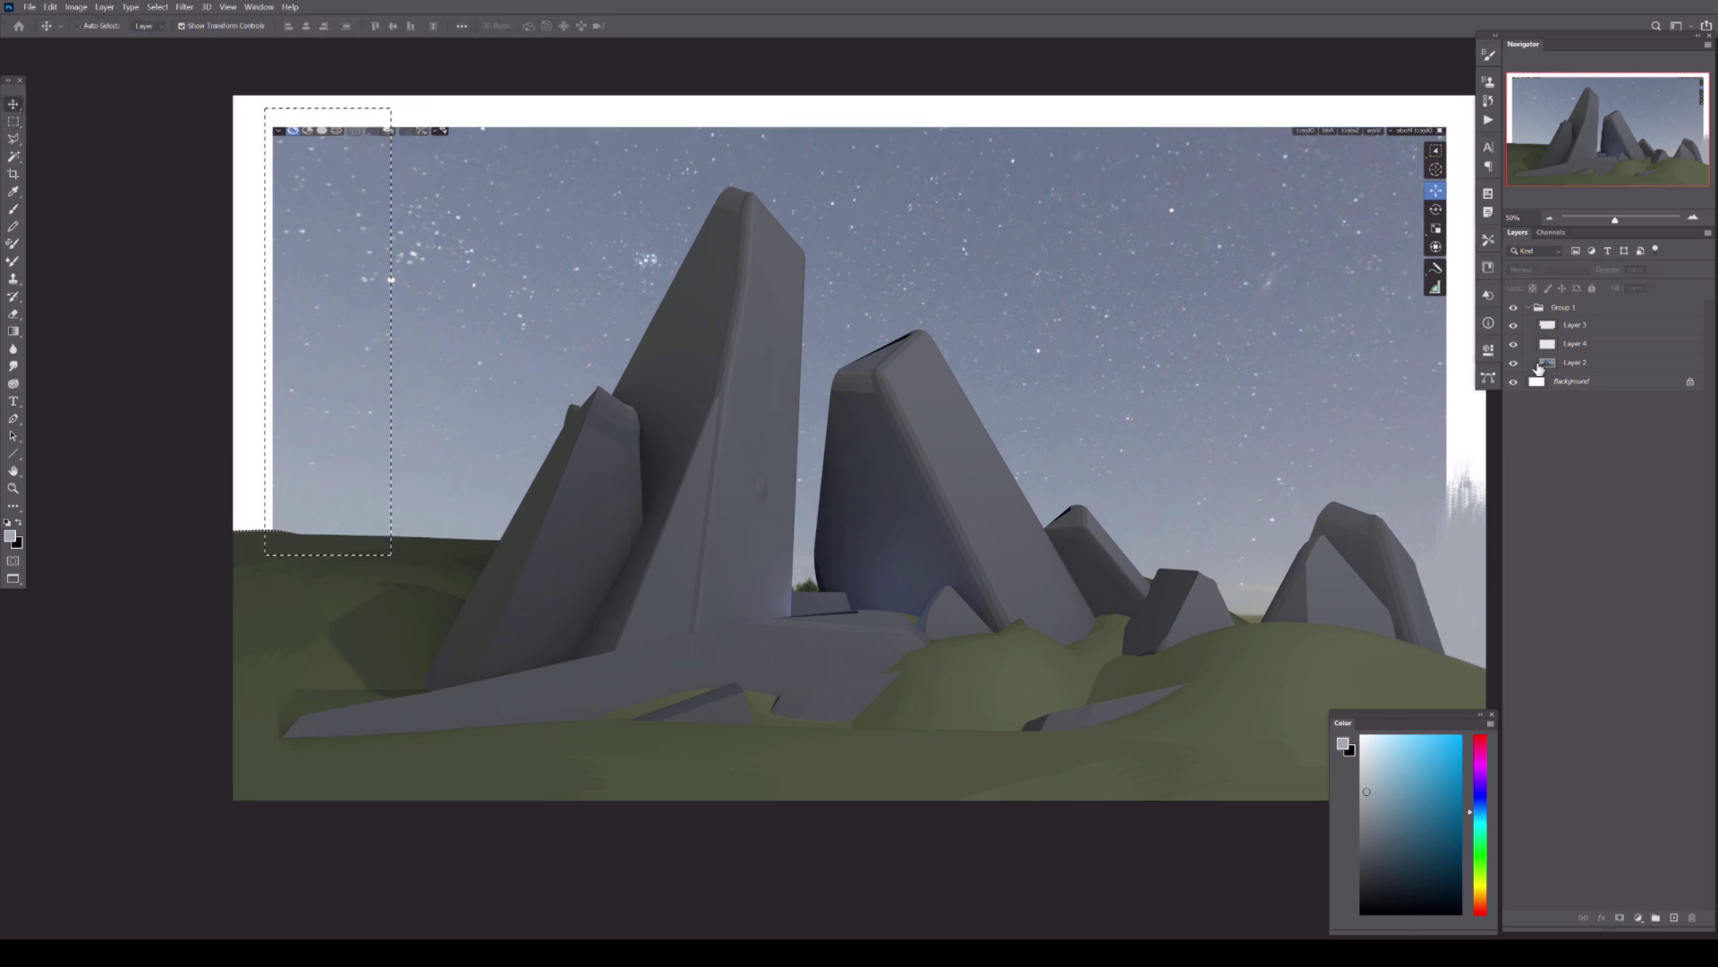
# - Stretch the sky photo to the left edge, merge the sky layers, and stretch the top strip to the canvas top
pyautogui.moveTo(228, 336); pyautogui.dragTo(226, 345)
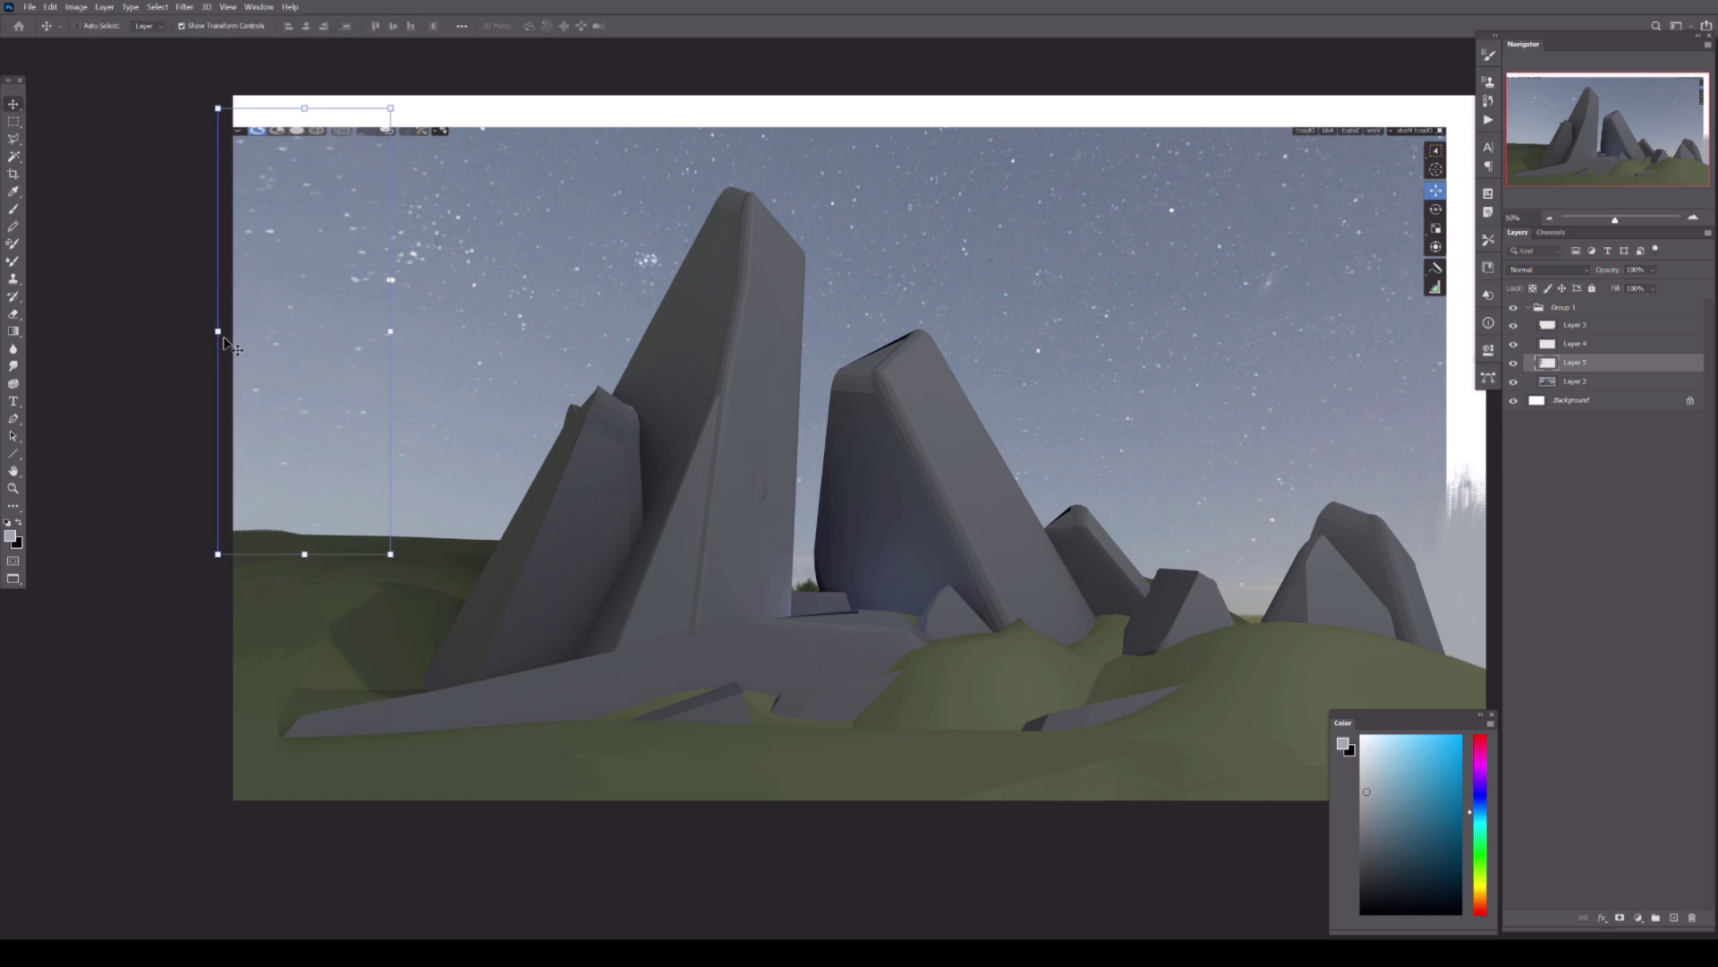
pyautogui.rightClick(1576, 385)
pyautogui.click(1423, 768)
pyautogui.press('m')
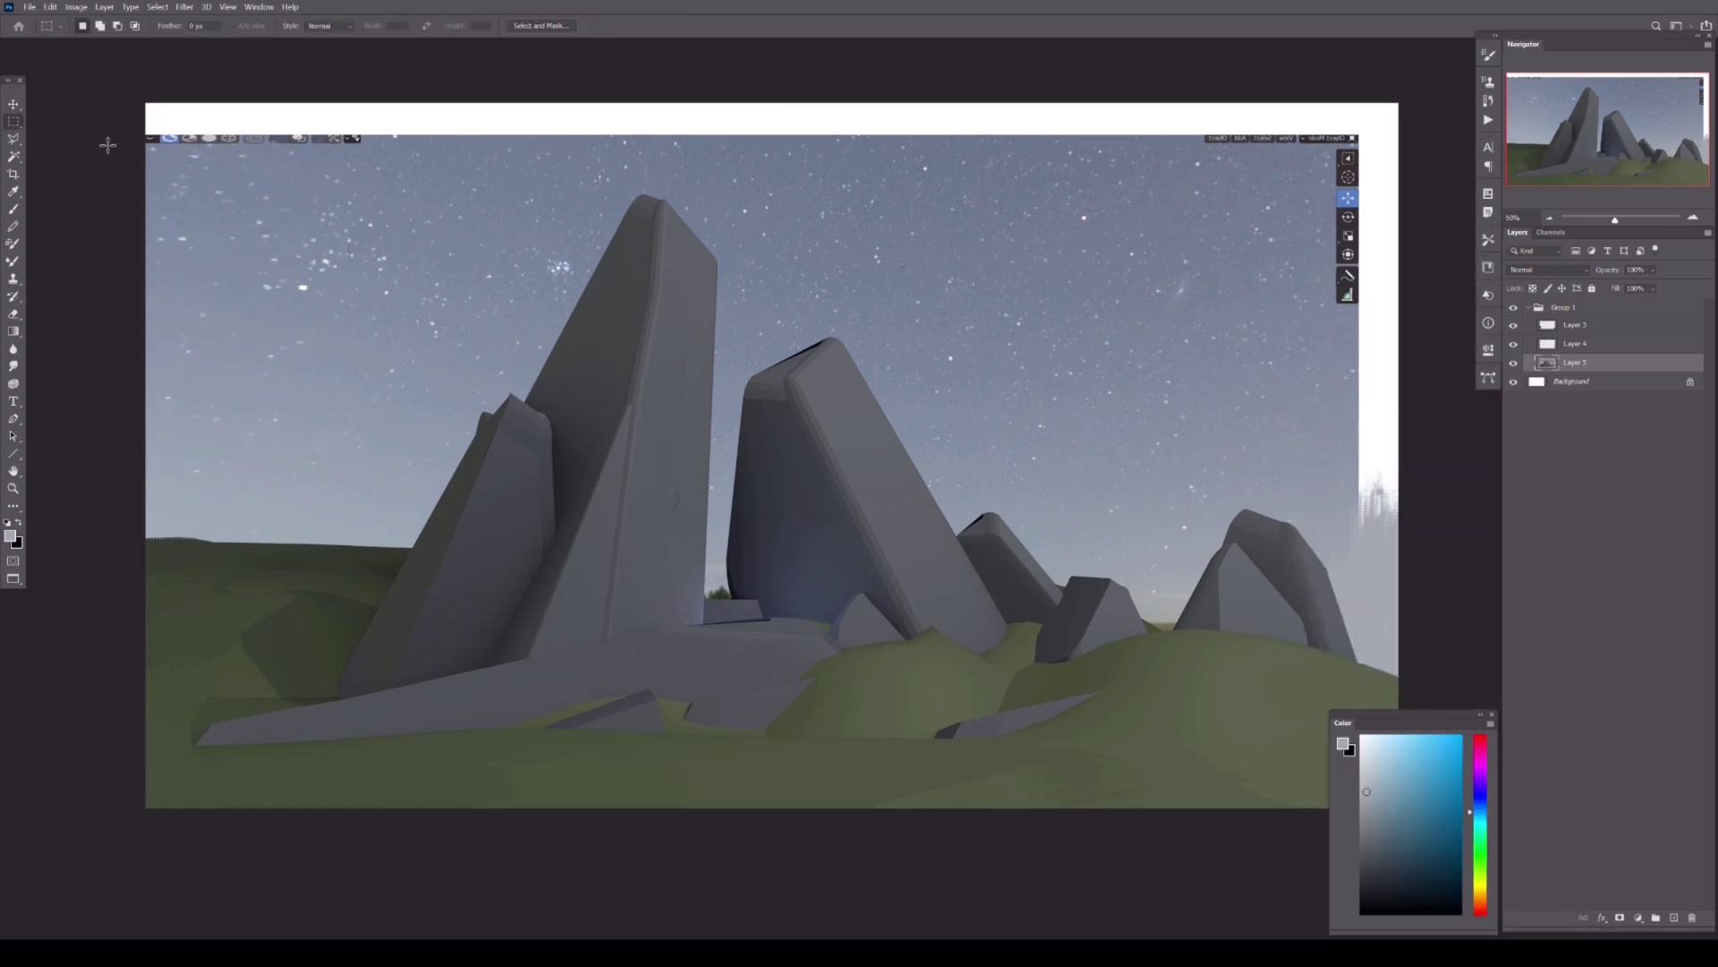
pyautogui.hotkey('ctrl', 't')
pyautogui.moveTo(771, 120); pyautogui.dragTo(774, 74)
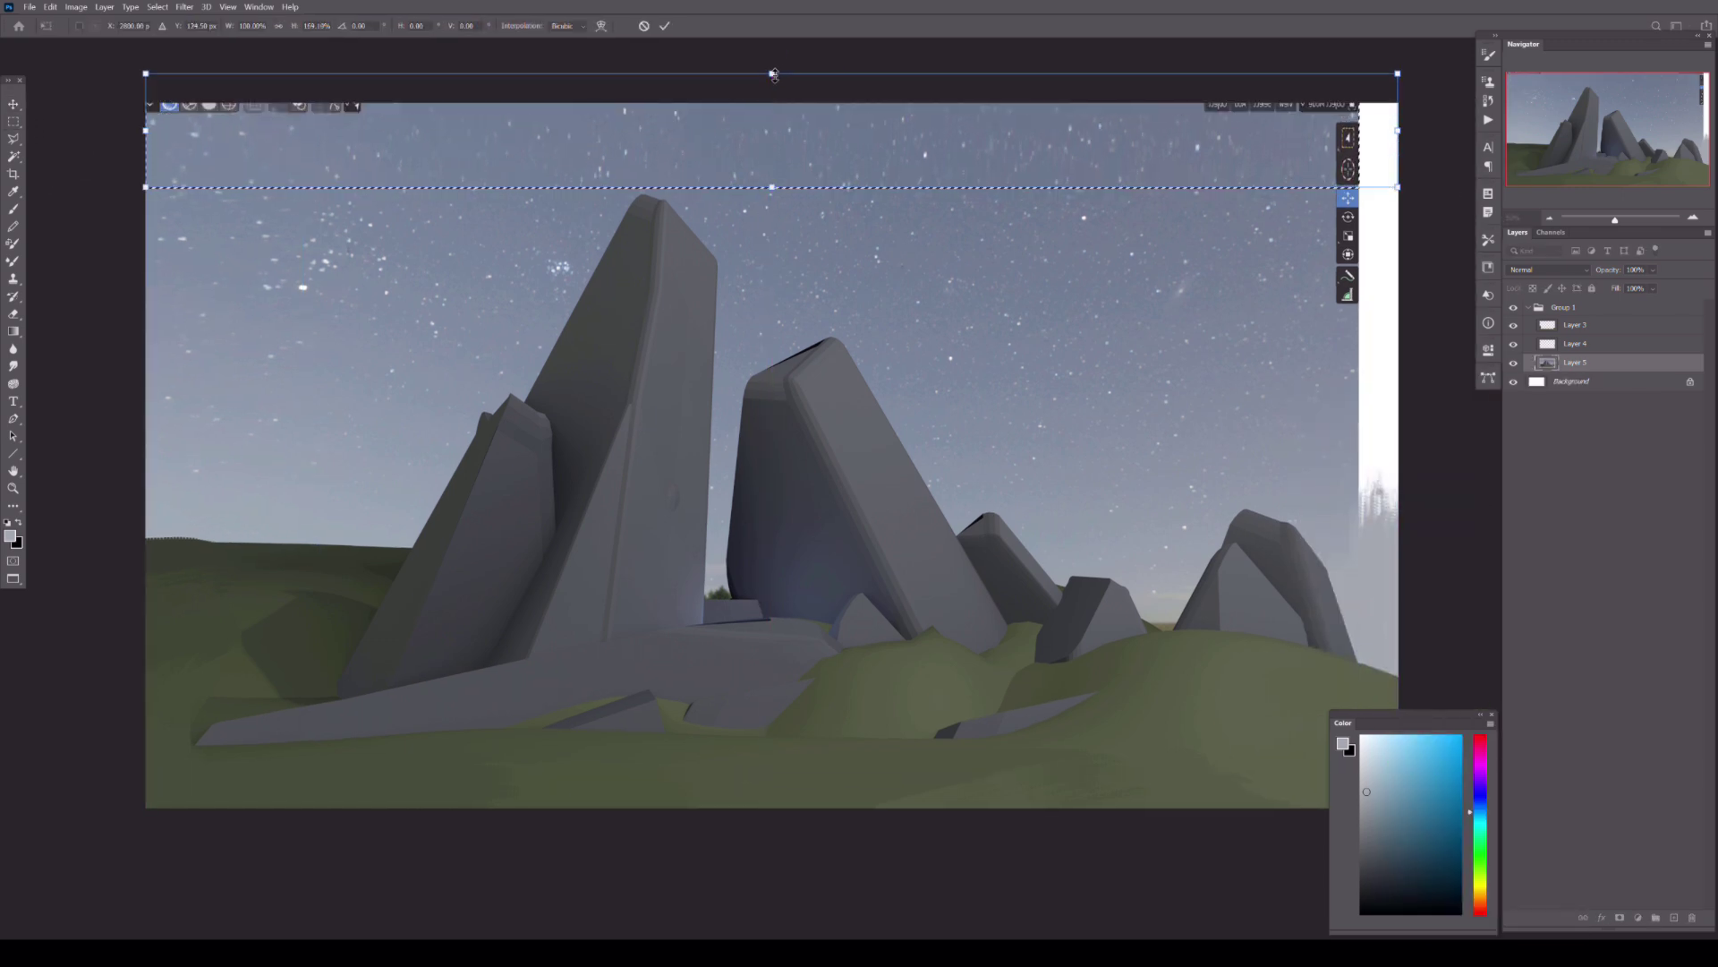
pyautogui.press('Return')
pyautogui.hotkey('ctrl', 'd')
pyautogui.press('v')
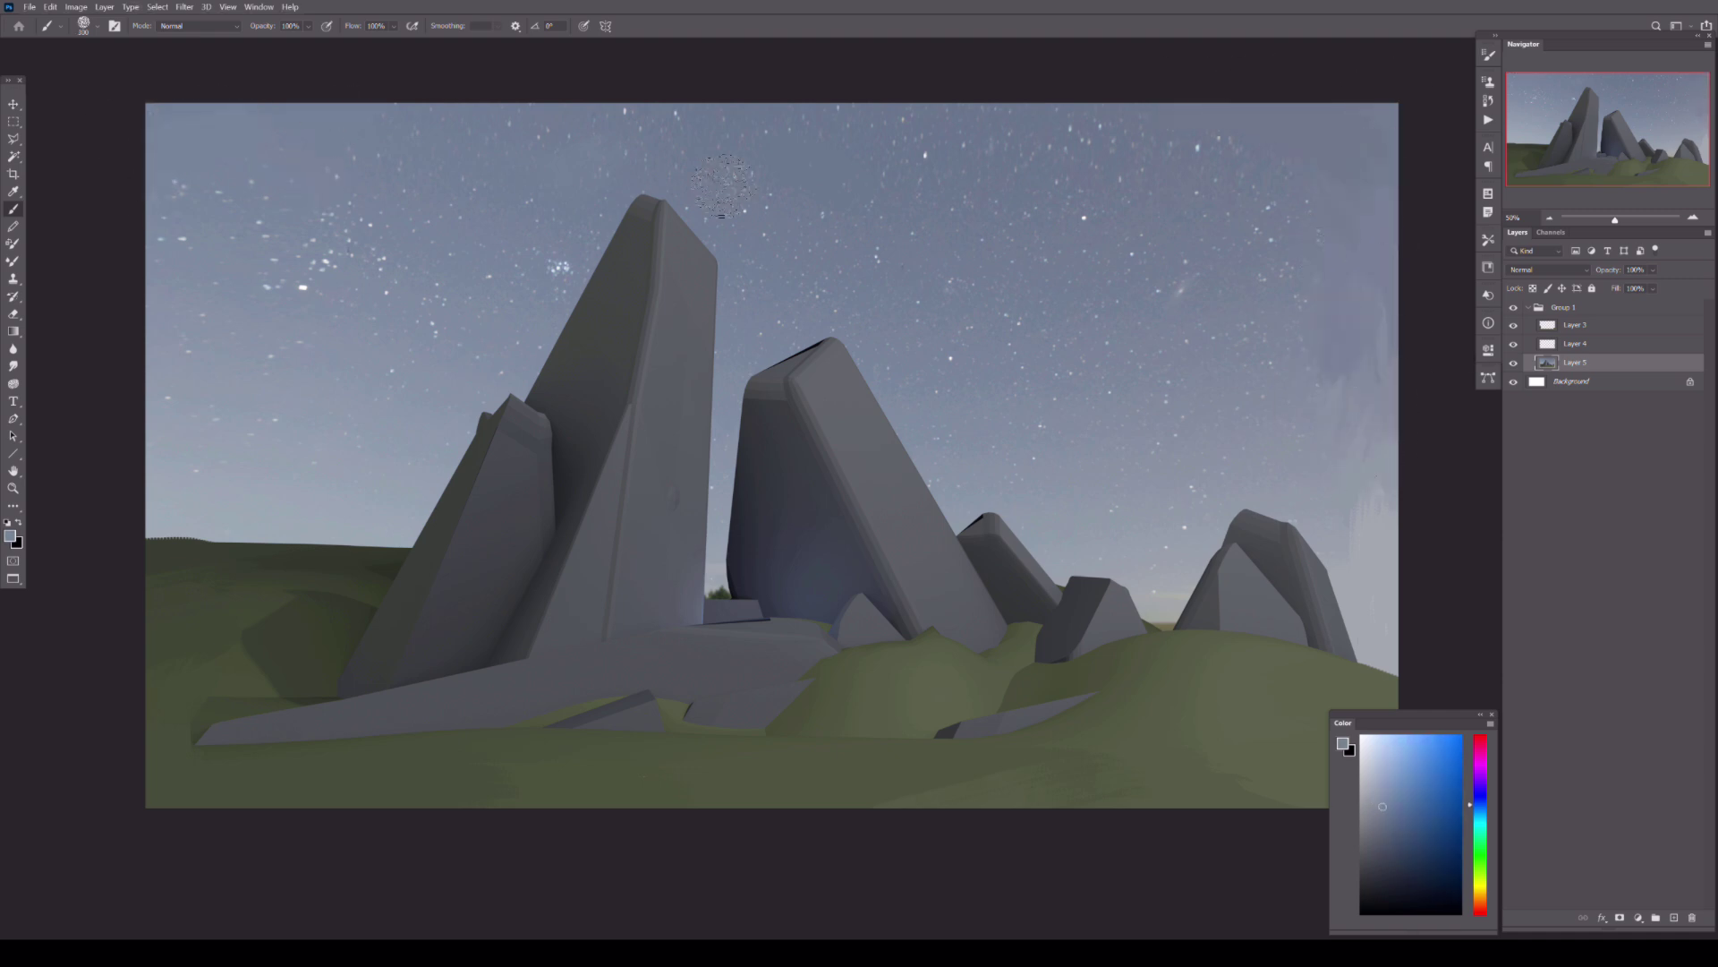
# - Add a new layer and select the rock faces with Select > Color Range
pyautogui.click(1683, 915)
pyautogui.click(158, 6)
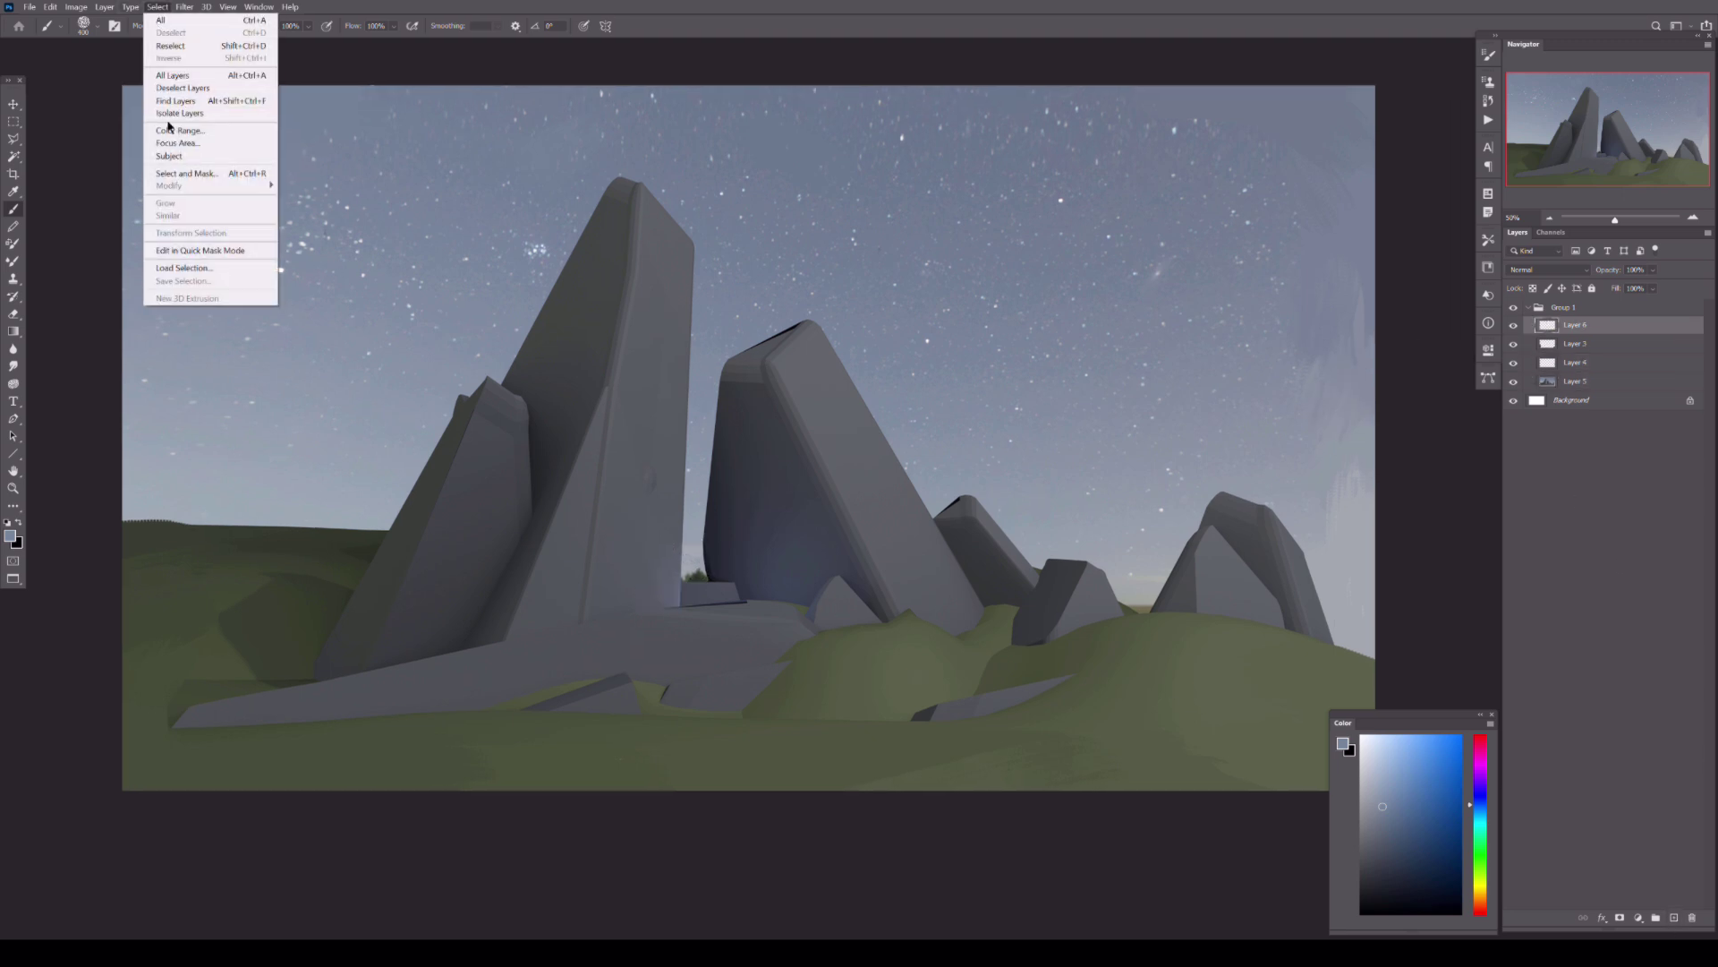
pyautogui.click(179, 128)
pyautogui.press('Return')
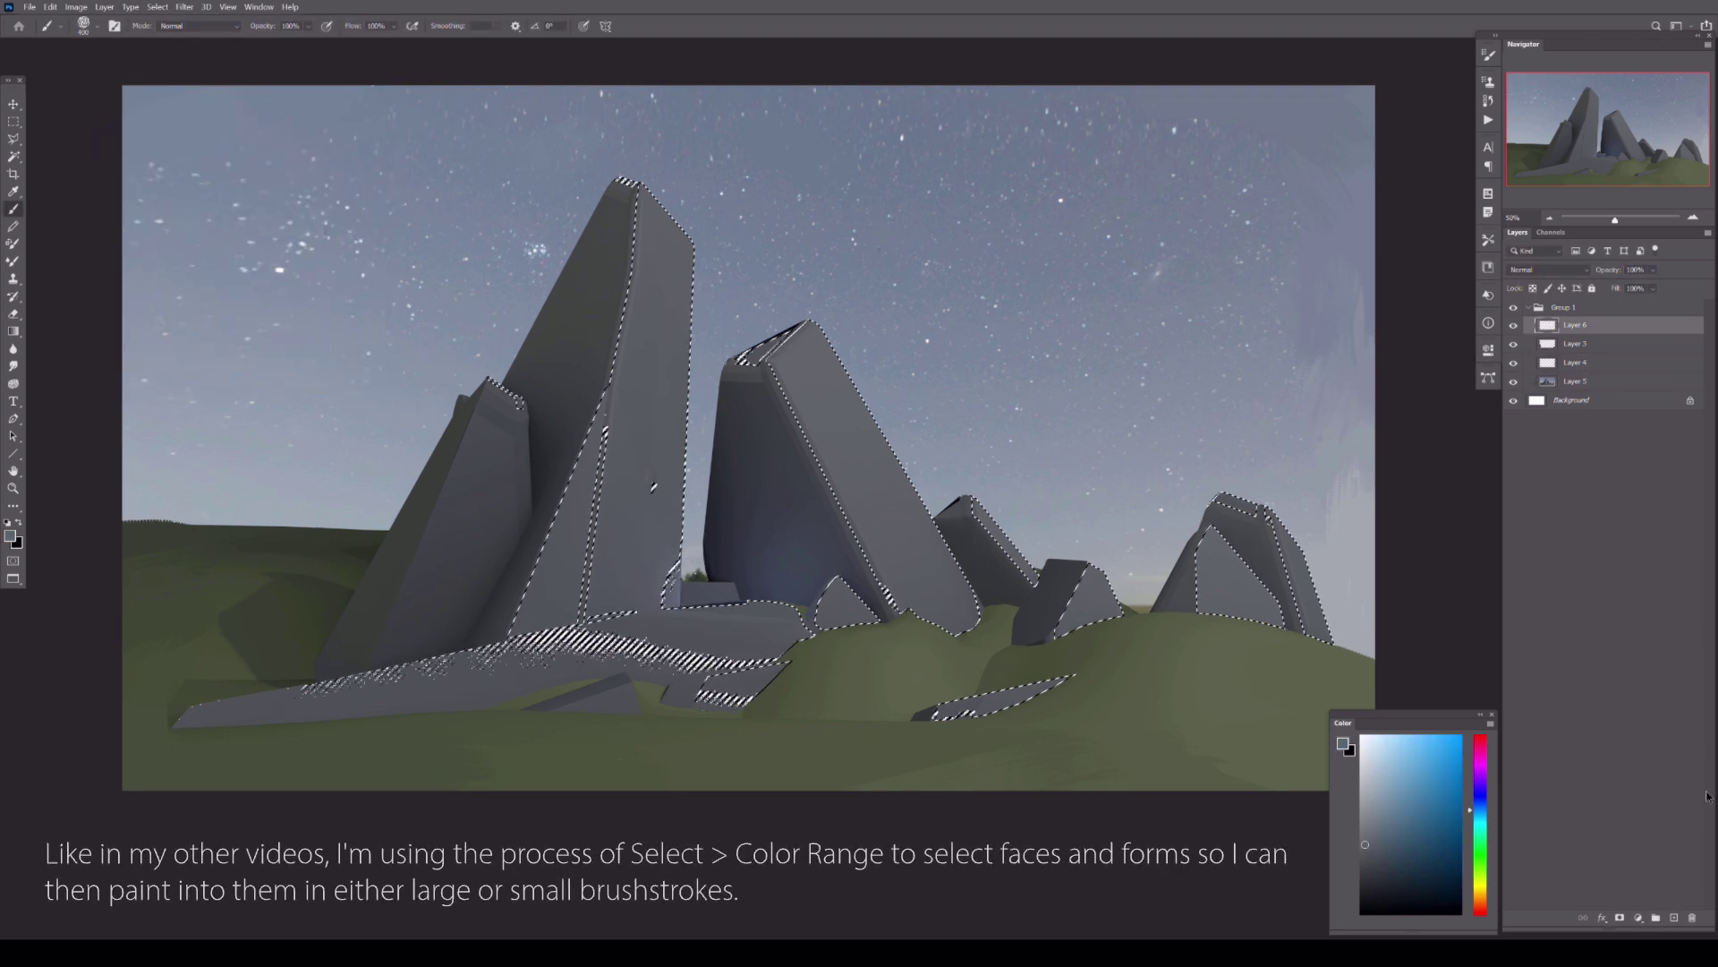
# - Add another new layer and choose a large round brush tip
pyautogui.hotkey('ctrl', 'shift', 'alt', 'n')
pyautogui.press('b')
pyautogui.click(86, 25)
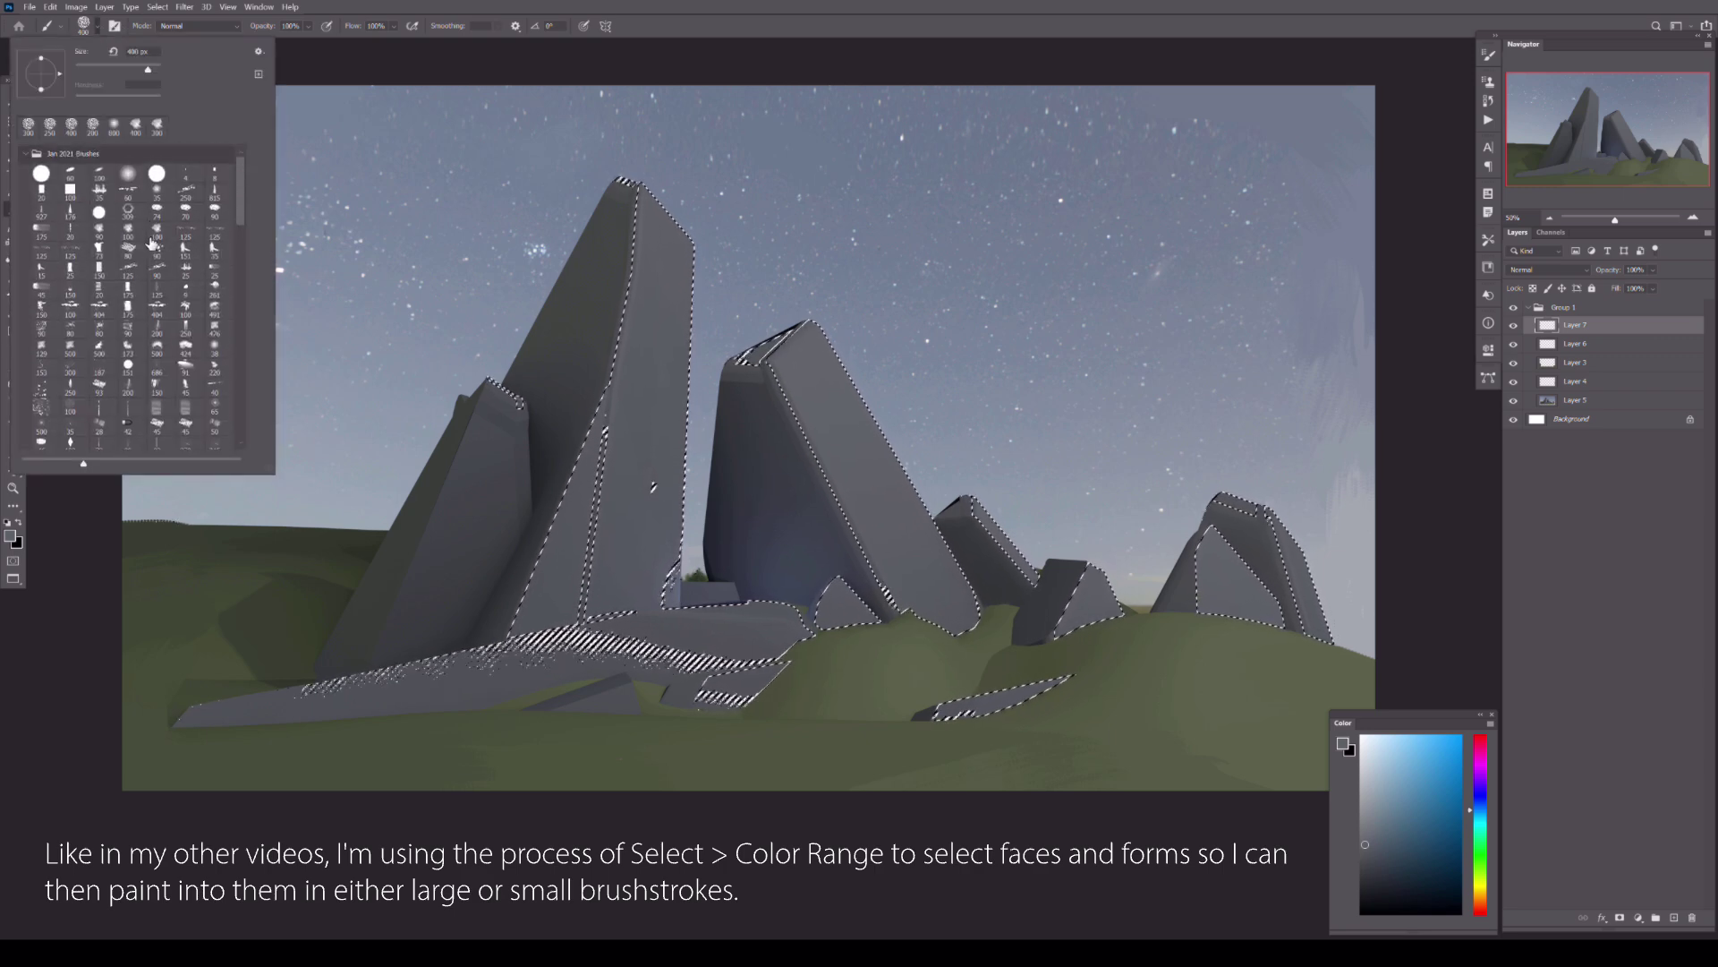
pyautogui.moveTo(241, 178); pyautogui.dragTo(242, 211)
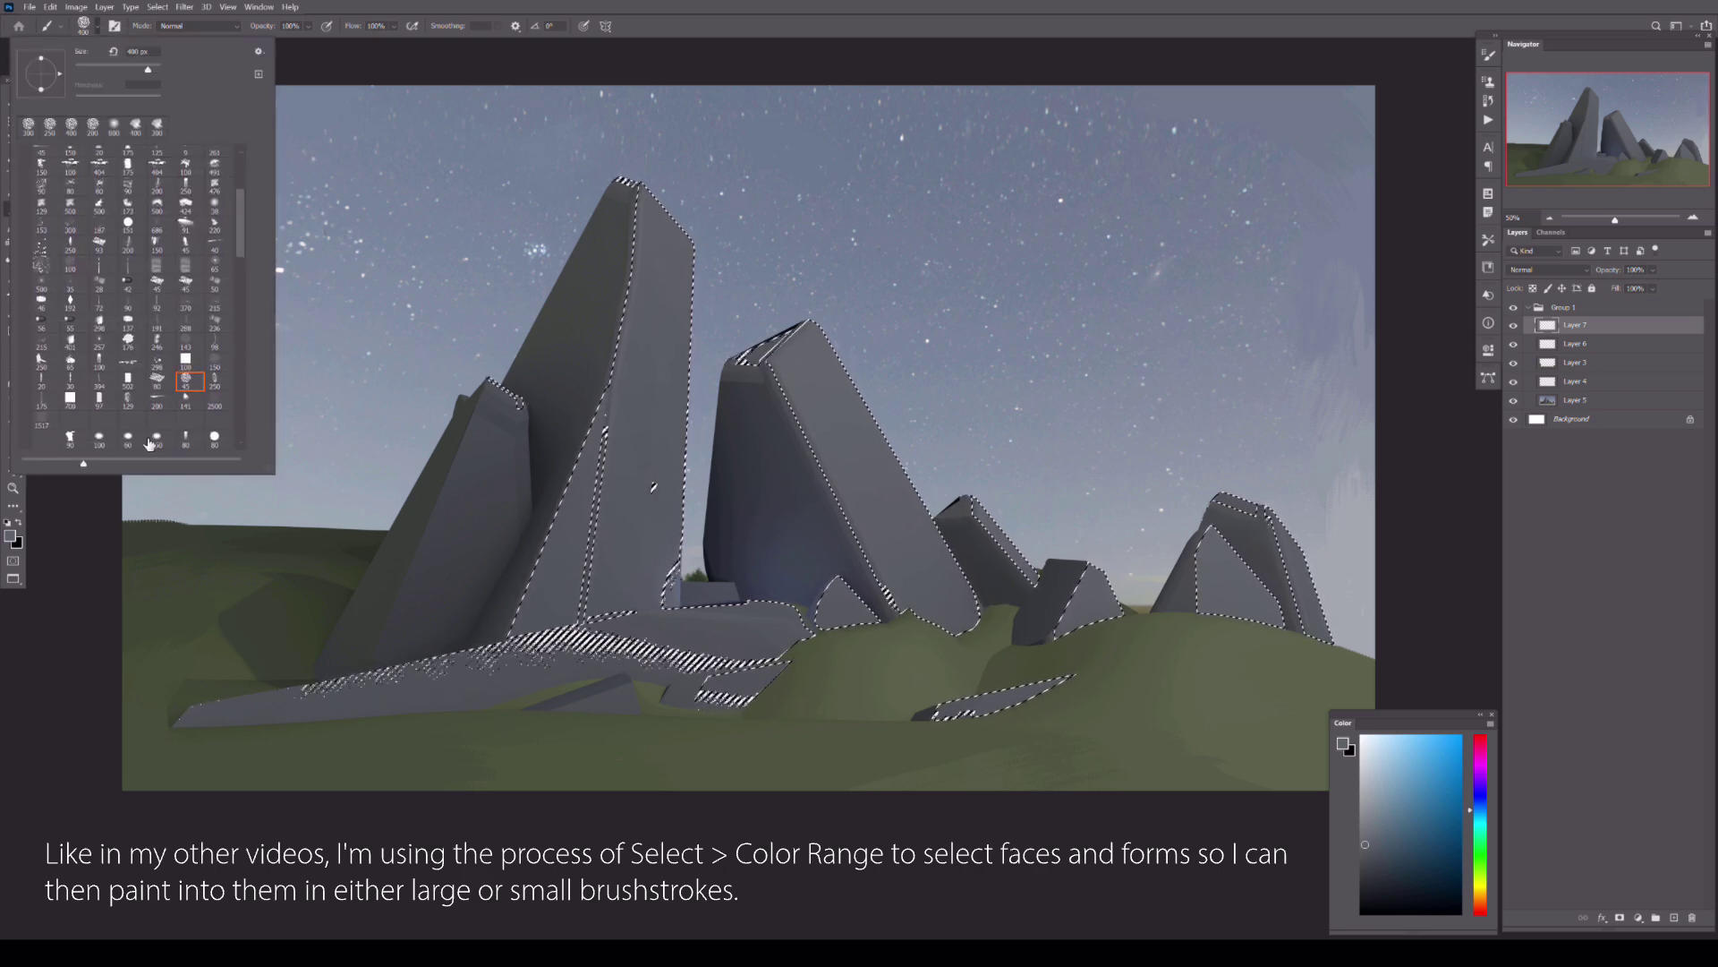
pyautogui.doubleClick(215, 428)
# - Paint a sampled darker rock tone over the tall rock's right face, deselect, and fade the layer to 52%
pyautogui.keyDown('alt'); pyautogui.click(555, 407); pyautogui.keyUp('alt')
pyautogui.press(']')
pyautogui.press(']')
pyautogui.press(']')
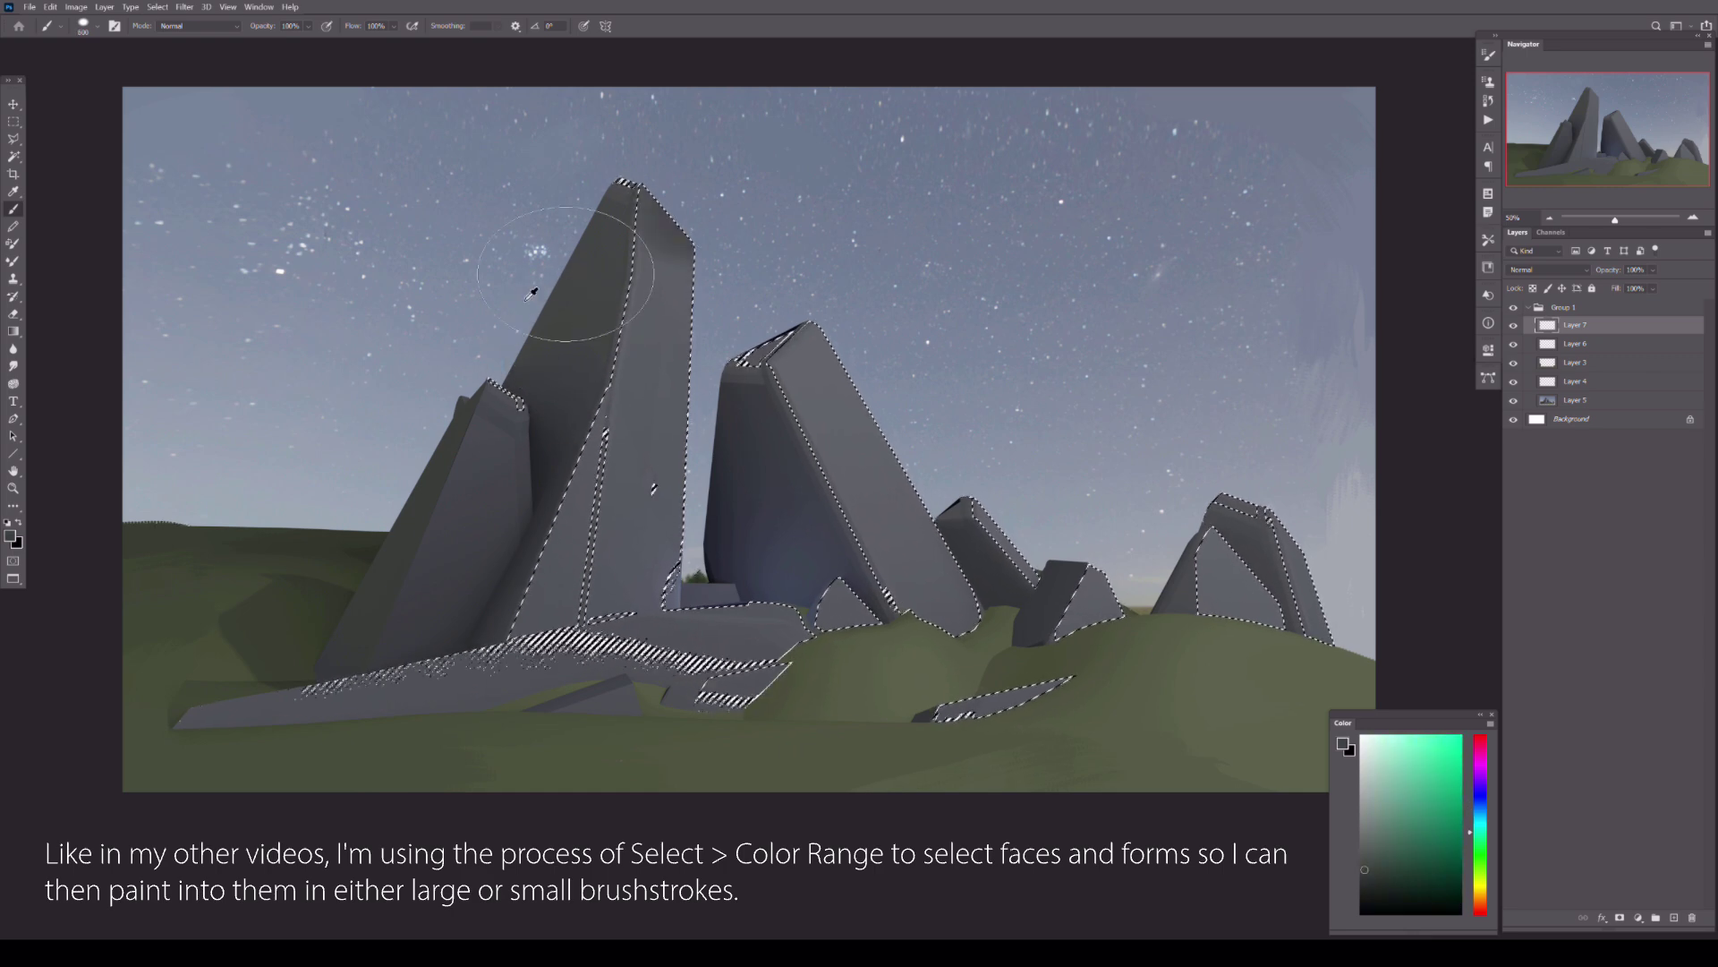
pyautogui.moveTo(716, 233); pyautogui.dragTo(716, 420)
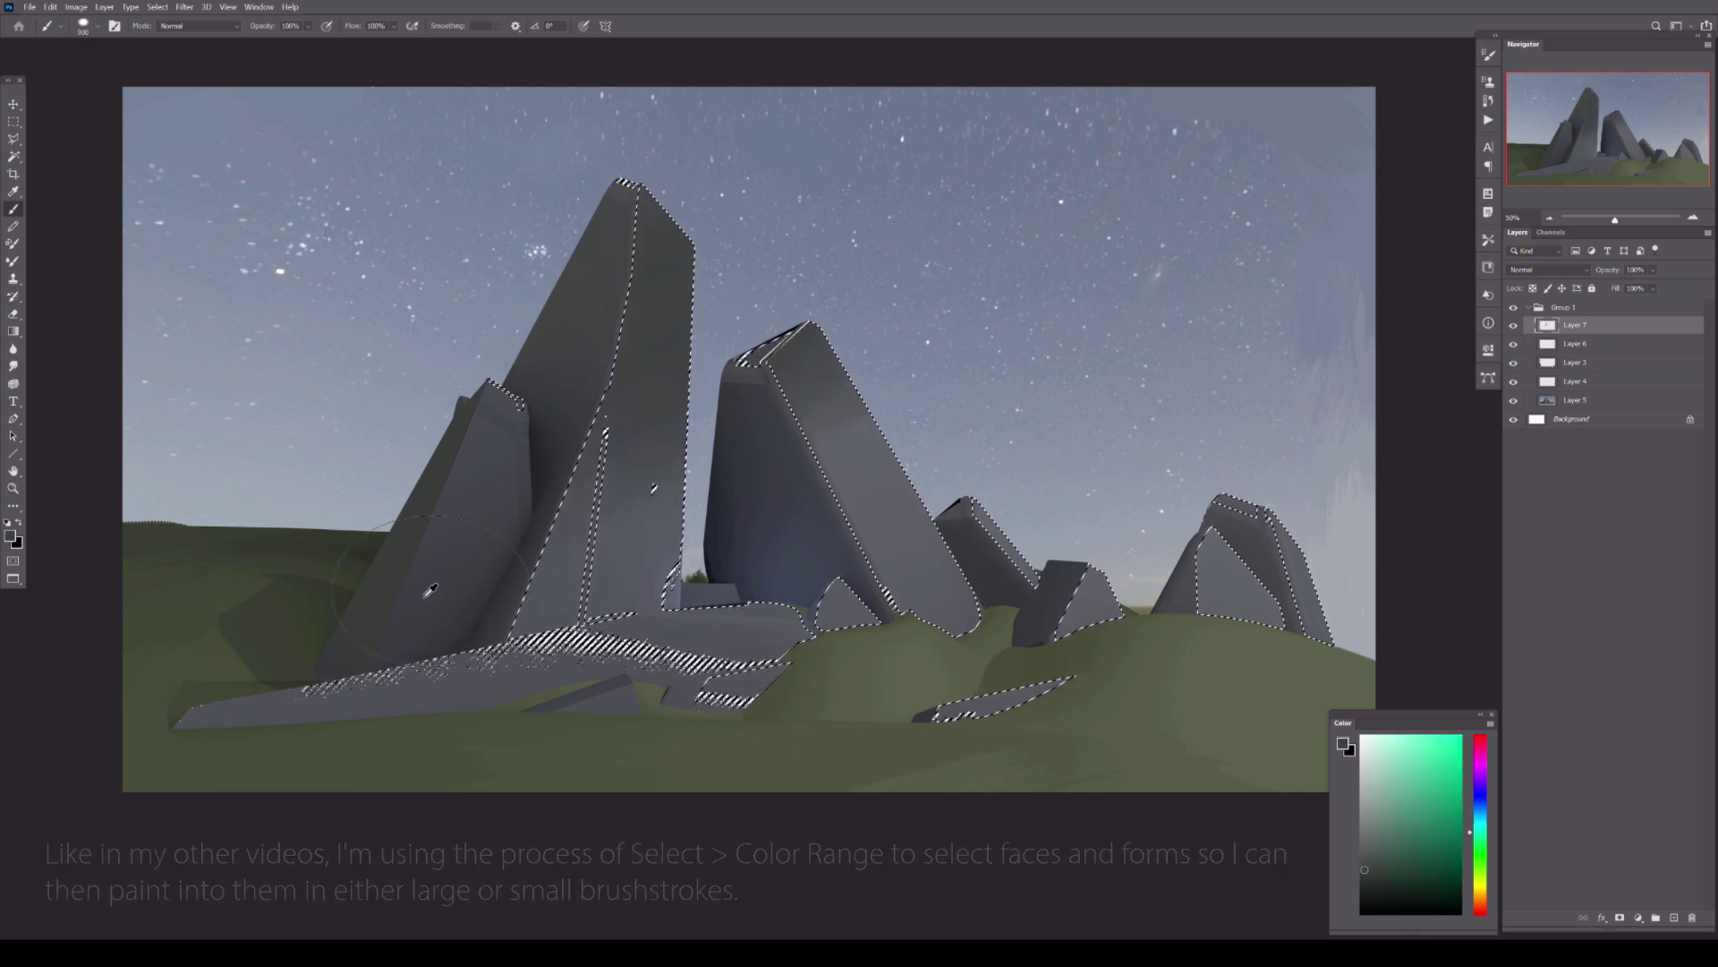
pyautogui.press('[')
pyautogui.press('[')
pyautogui.hotkey('ctrl', 'd')
pyautogui.moveTo(1651, 271); pyautogui.dragTo(1647, 288)
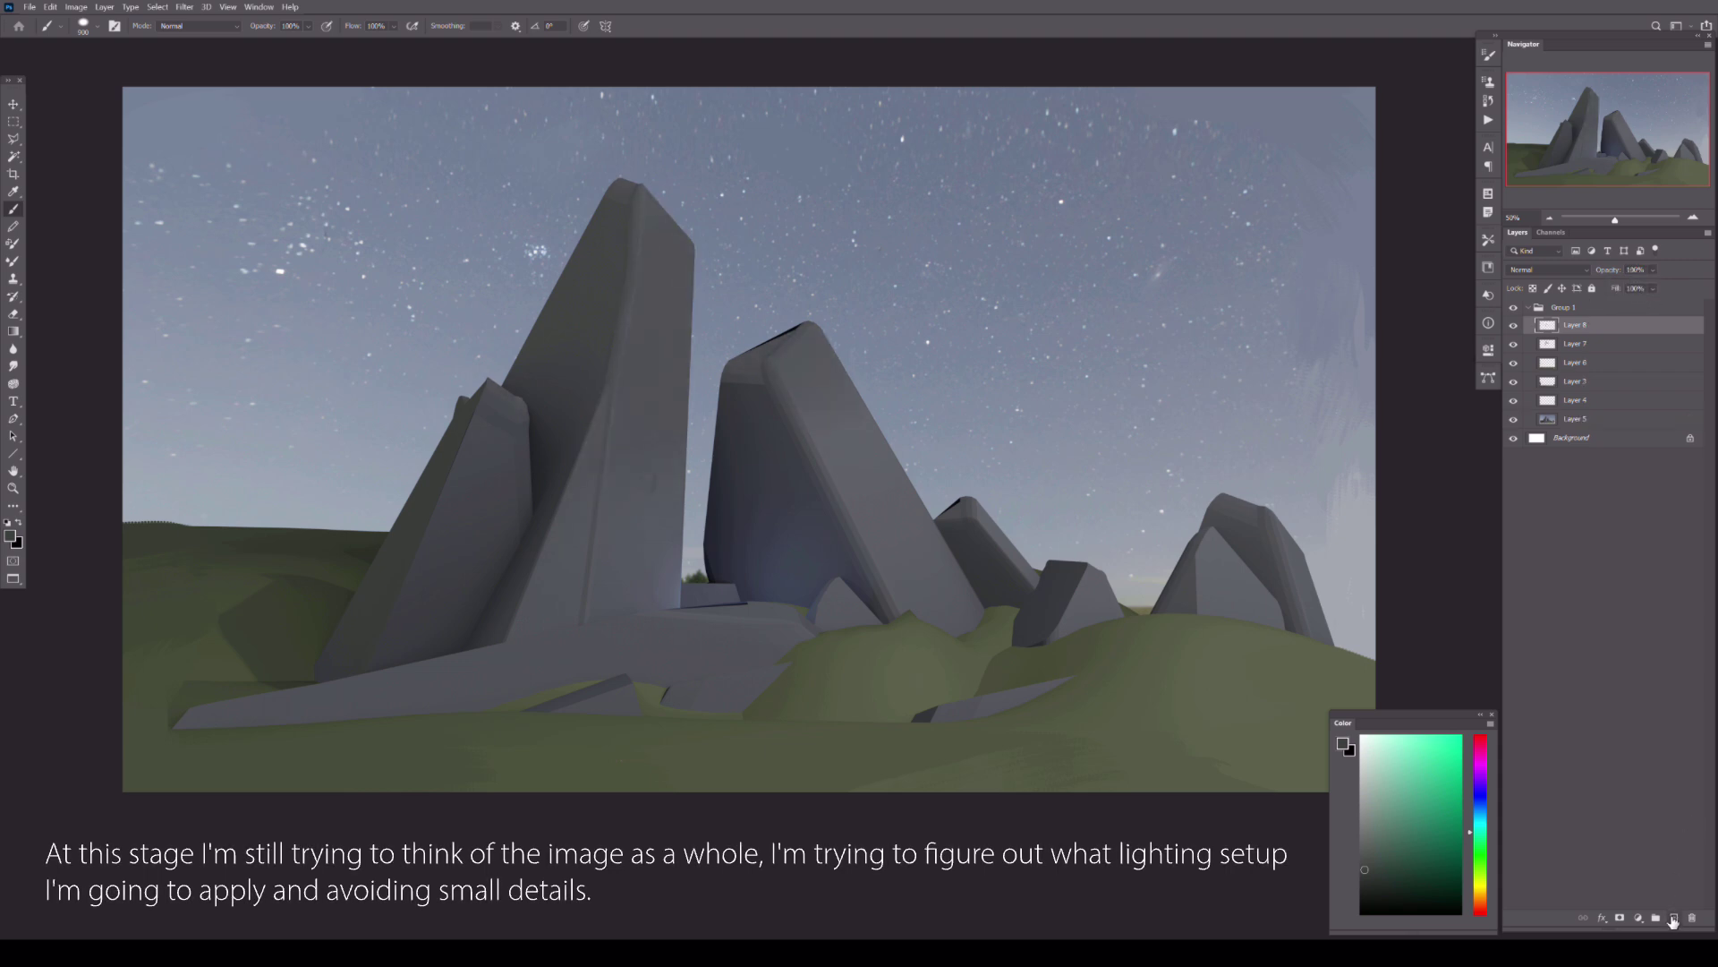
# - Color Range select the rock faces and set up a small textured brush with Color Dynamics
pyautogui.click(157, 6)
pyautogui.click(179, 135)
pyautogui.click(384, 143)
pyautogui.click(83, 25)
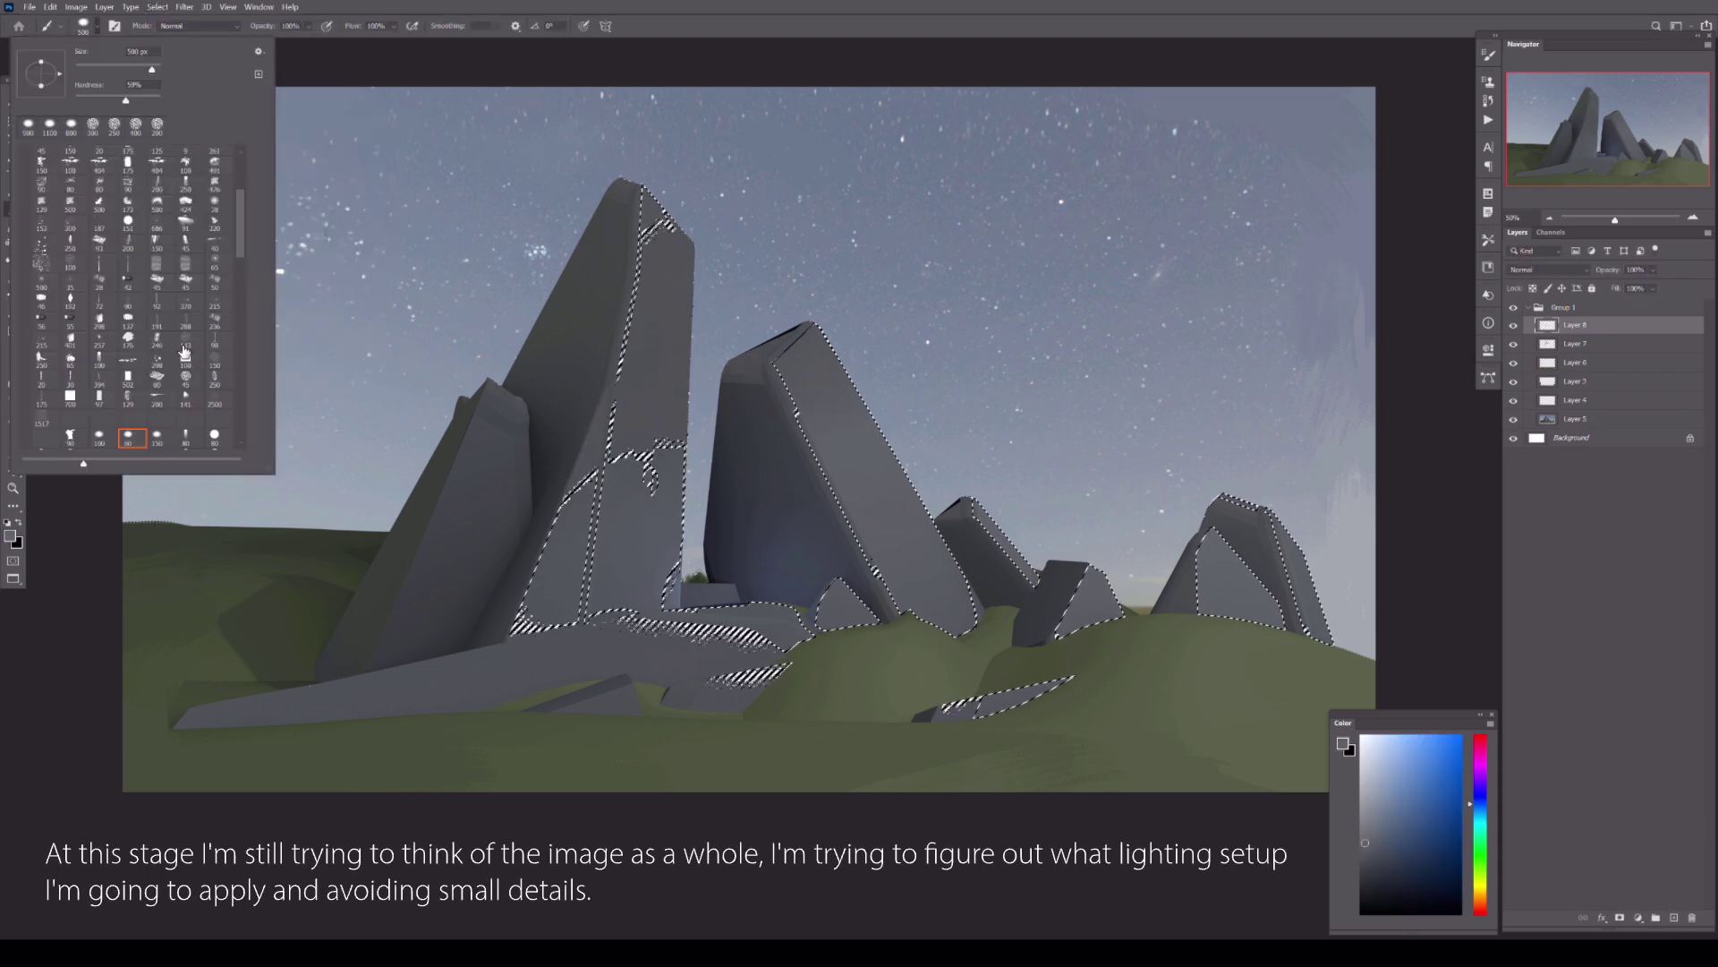
pyautogui.click(856, 479)
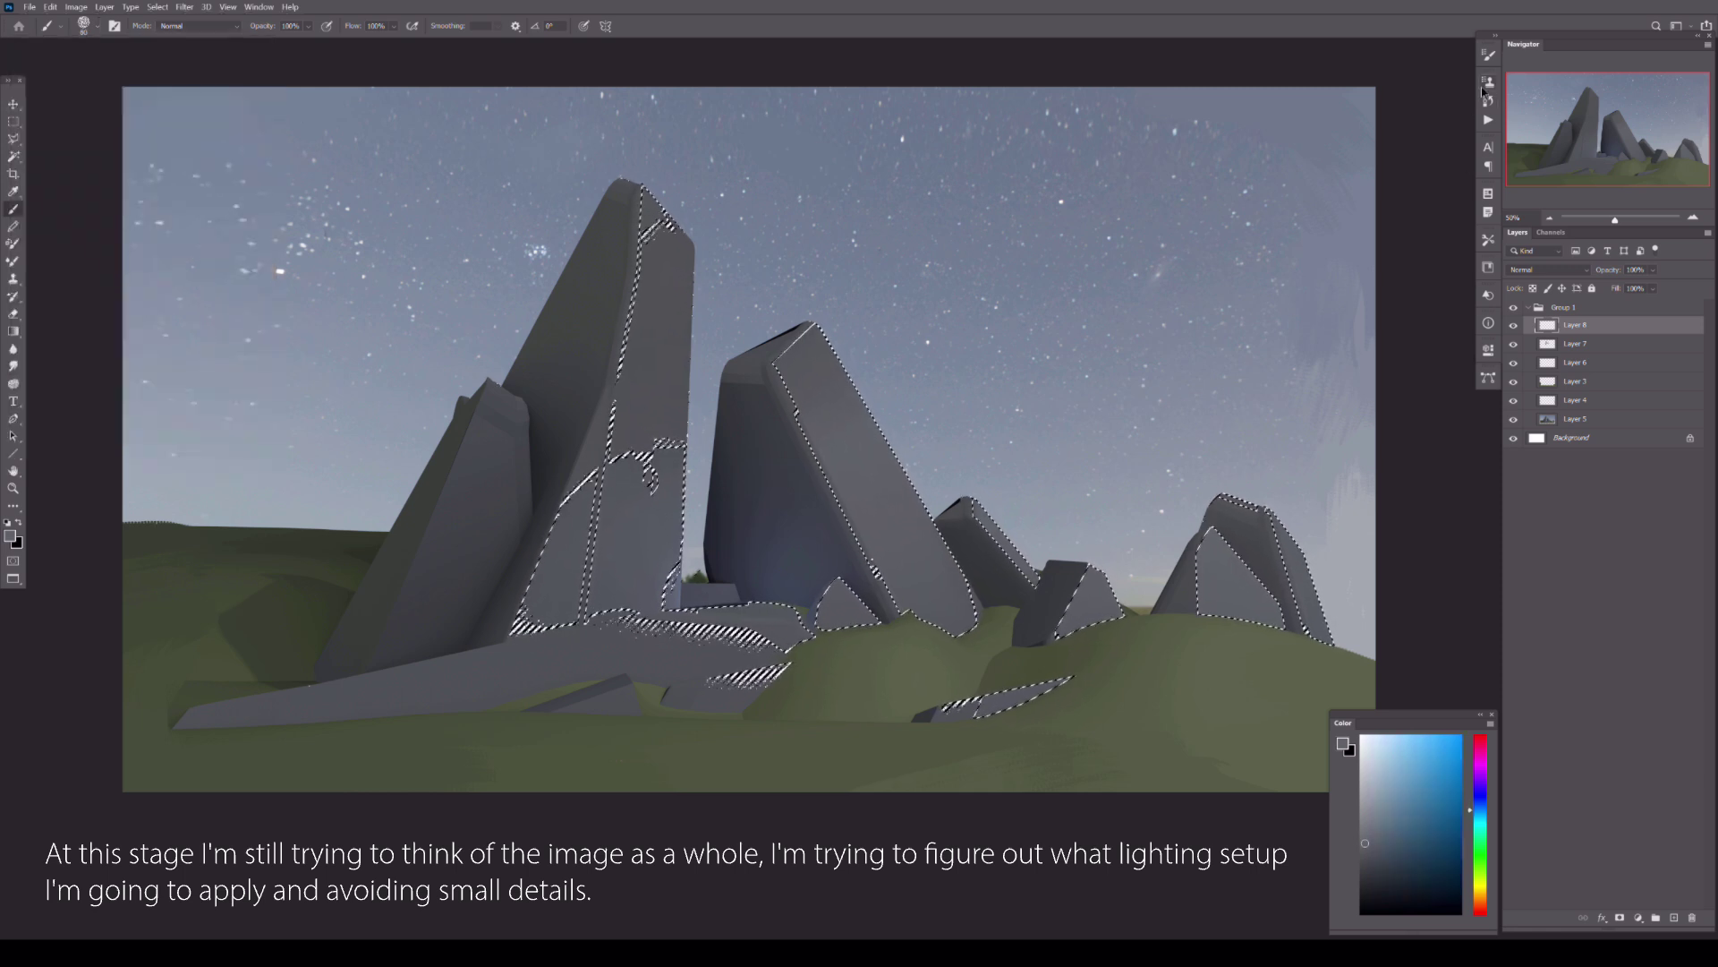
pyautogui.click(1488, 55)
pyautogui.moveTo(462, 204); pyautogui.dragTo(1217, 204)
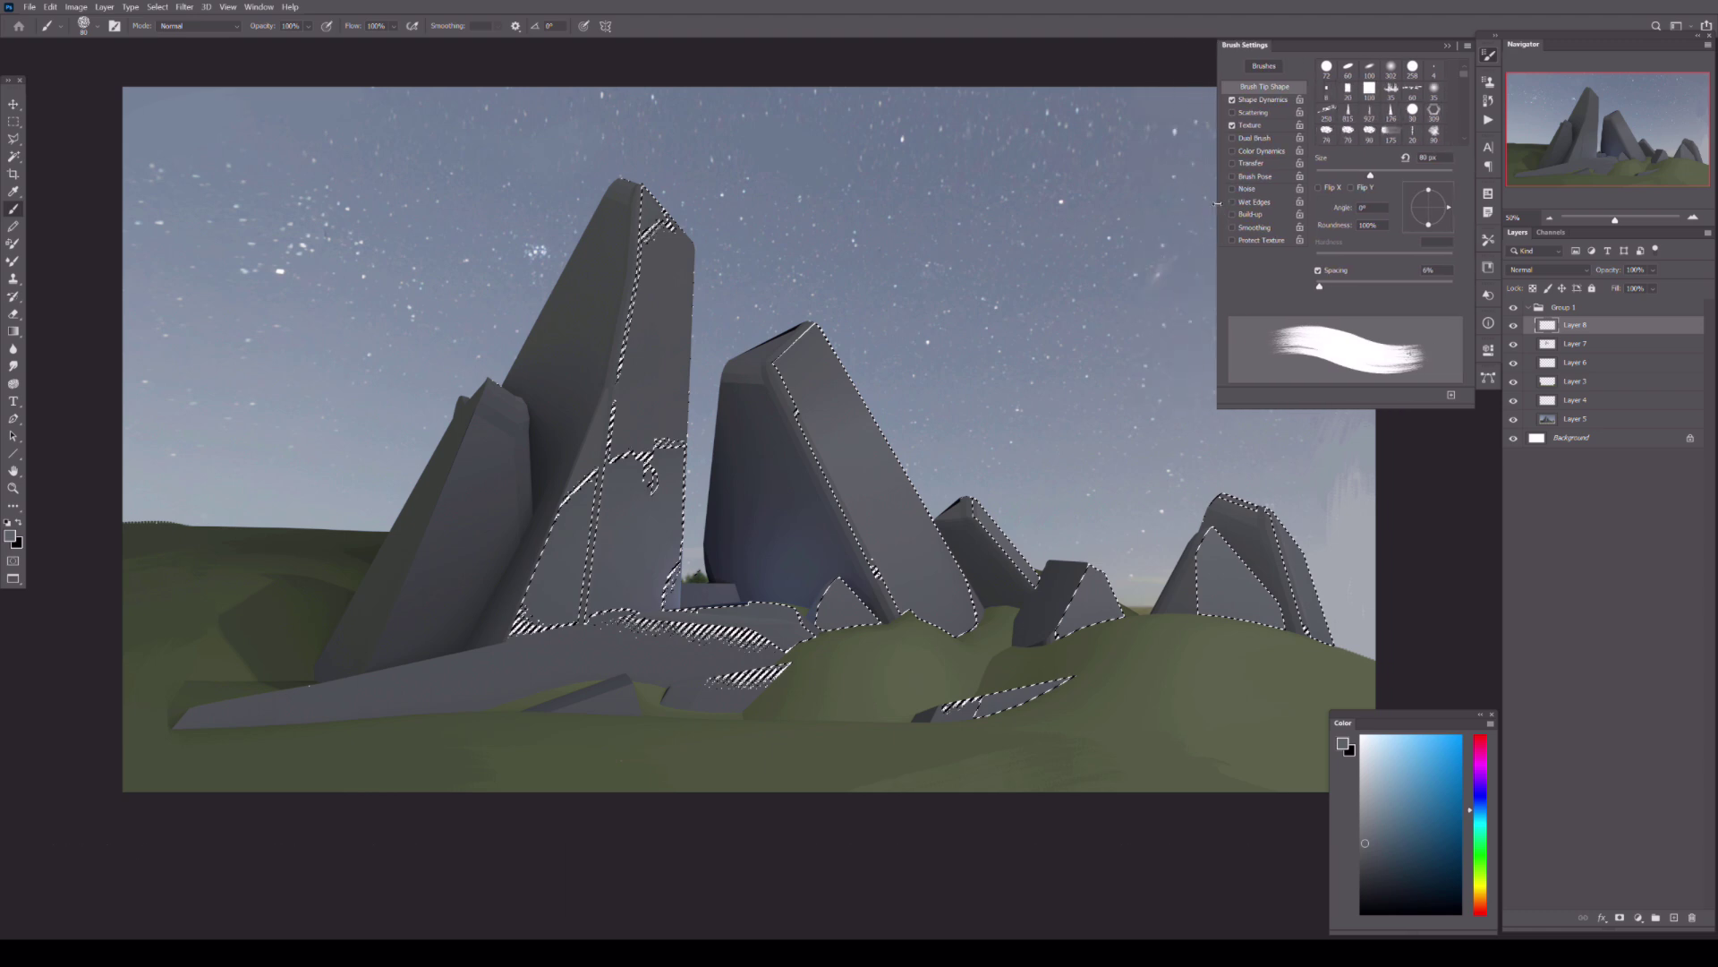
pyautogui.click(1260, 150)
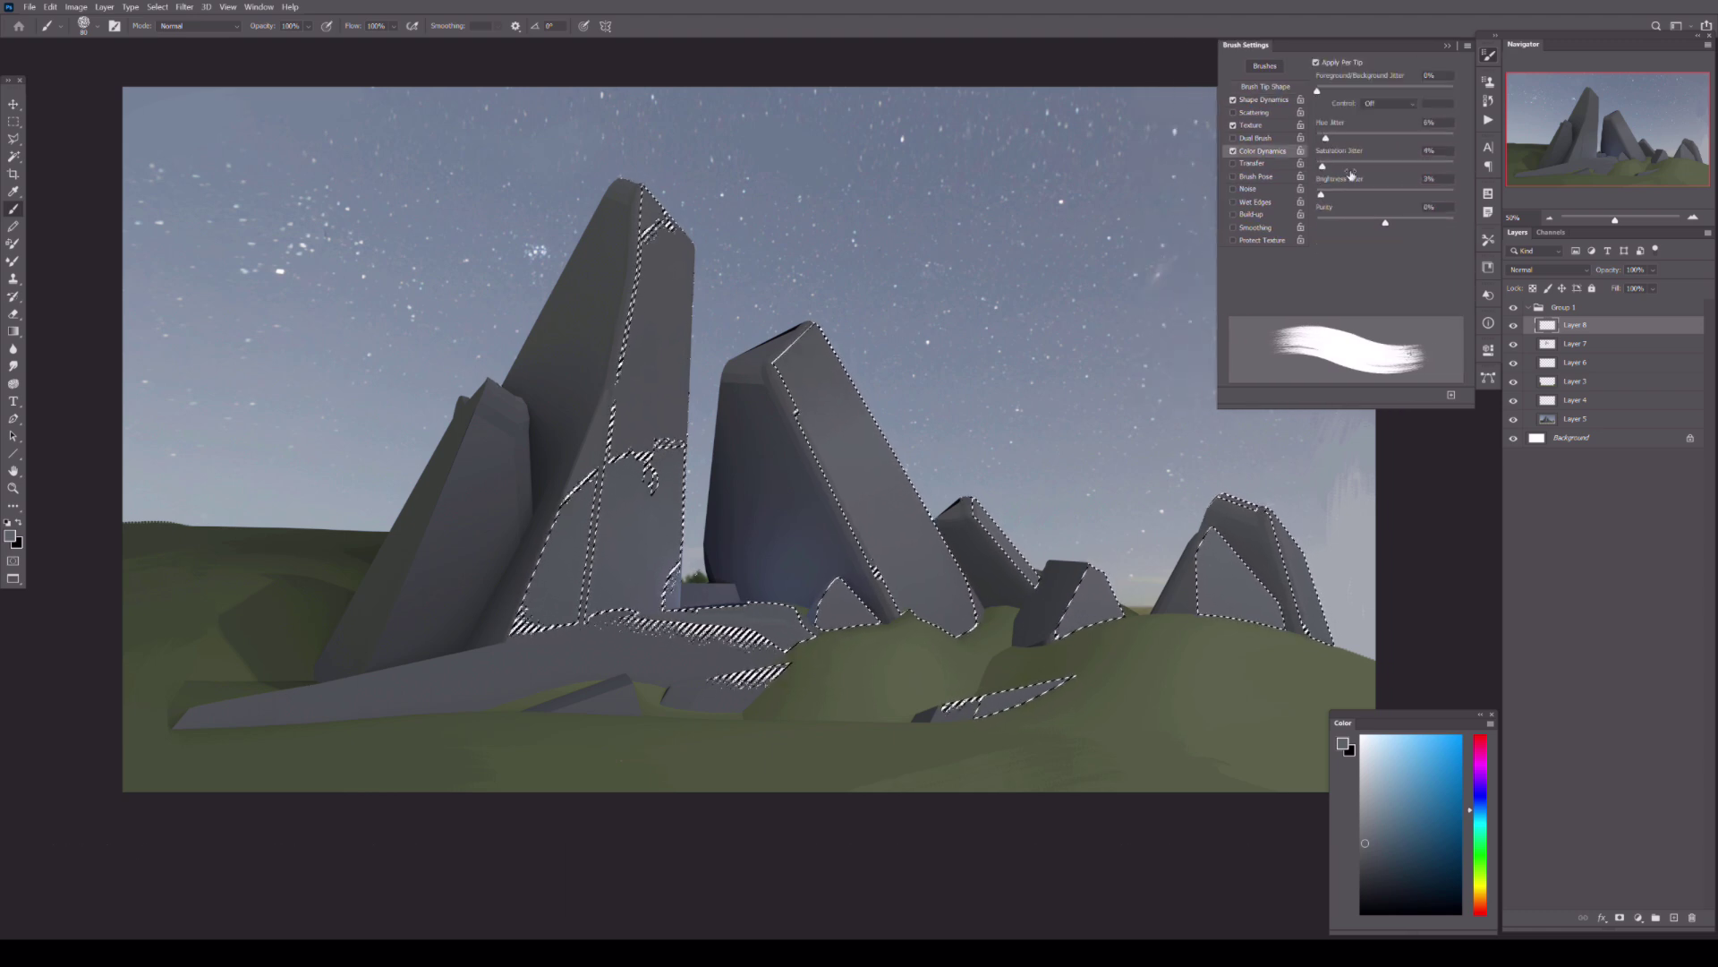
pyautogui.press('F5')
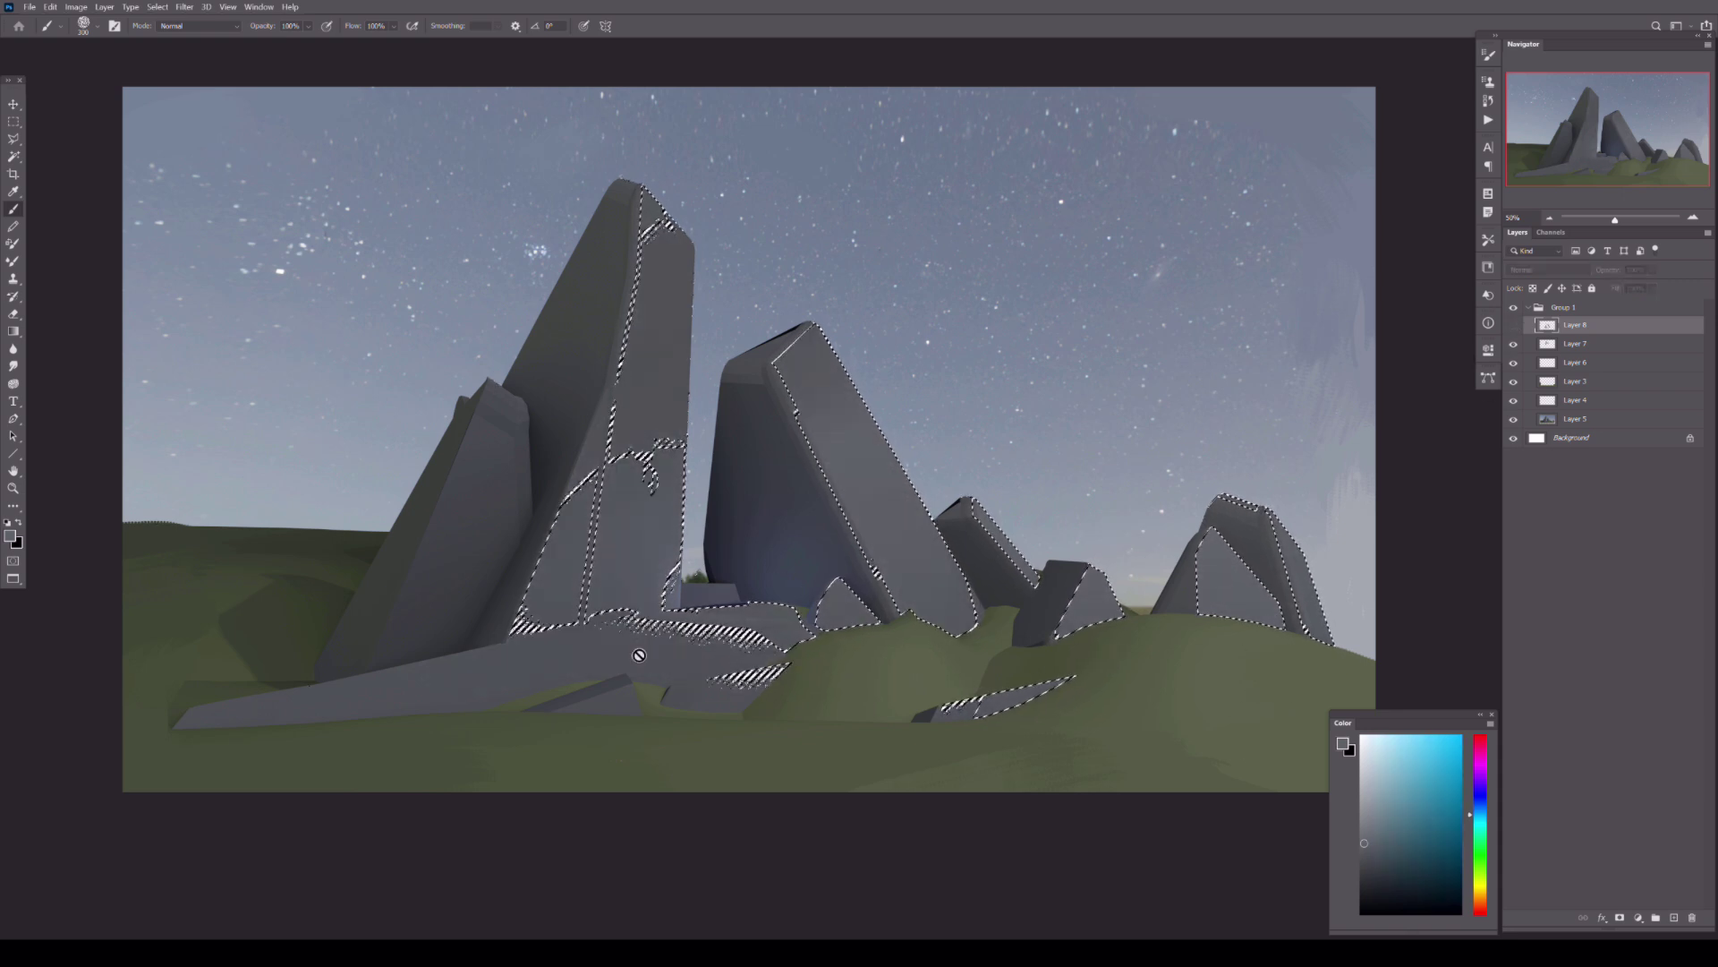
# - Paint subtle texture on the rocks, then erase busy patches on the left and central rocks
pyautogui.hotkey('ctrl', ',')
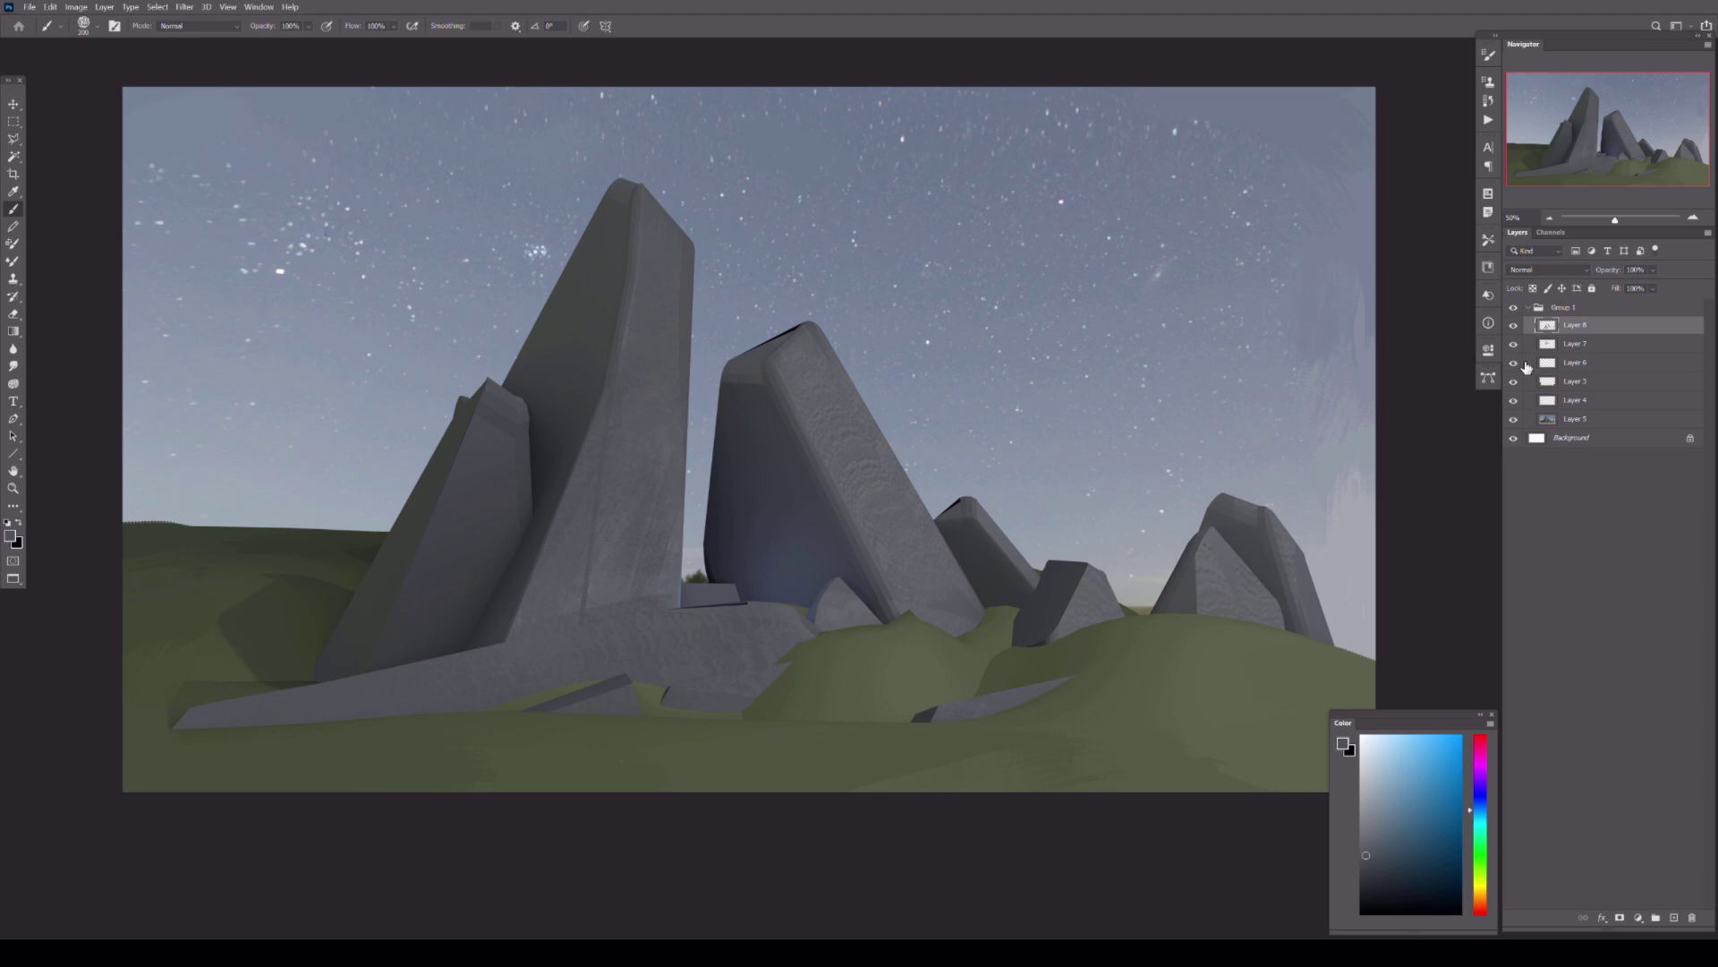
pyautogui.hotkey('ctrl', 'h')
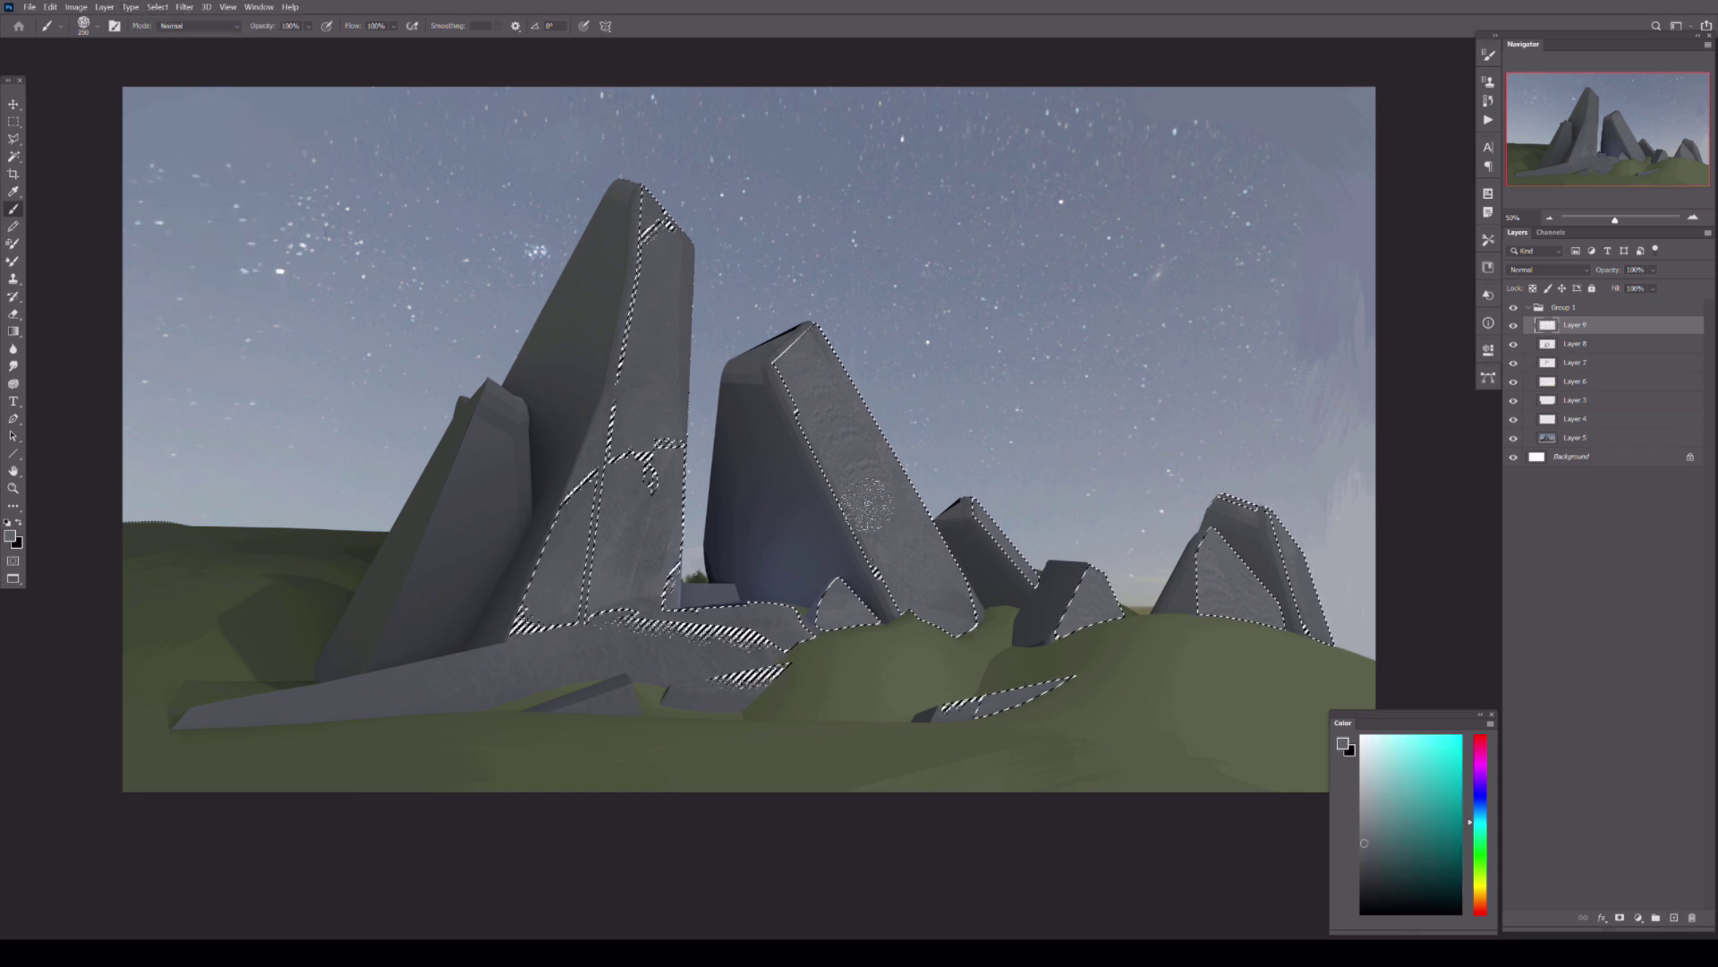
pyautogui.click(1371, 837)
pyautogui.moveTo(904, 555); pyautogui.dragTo(832, 403)
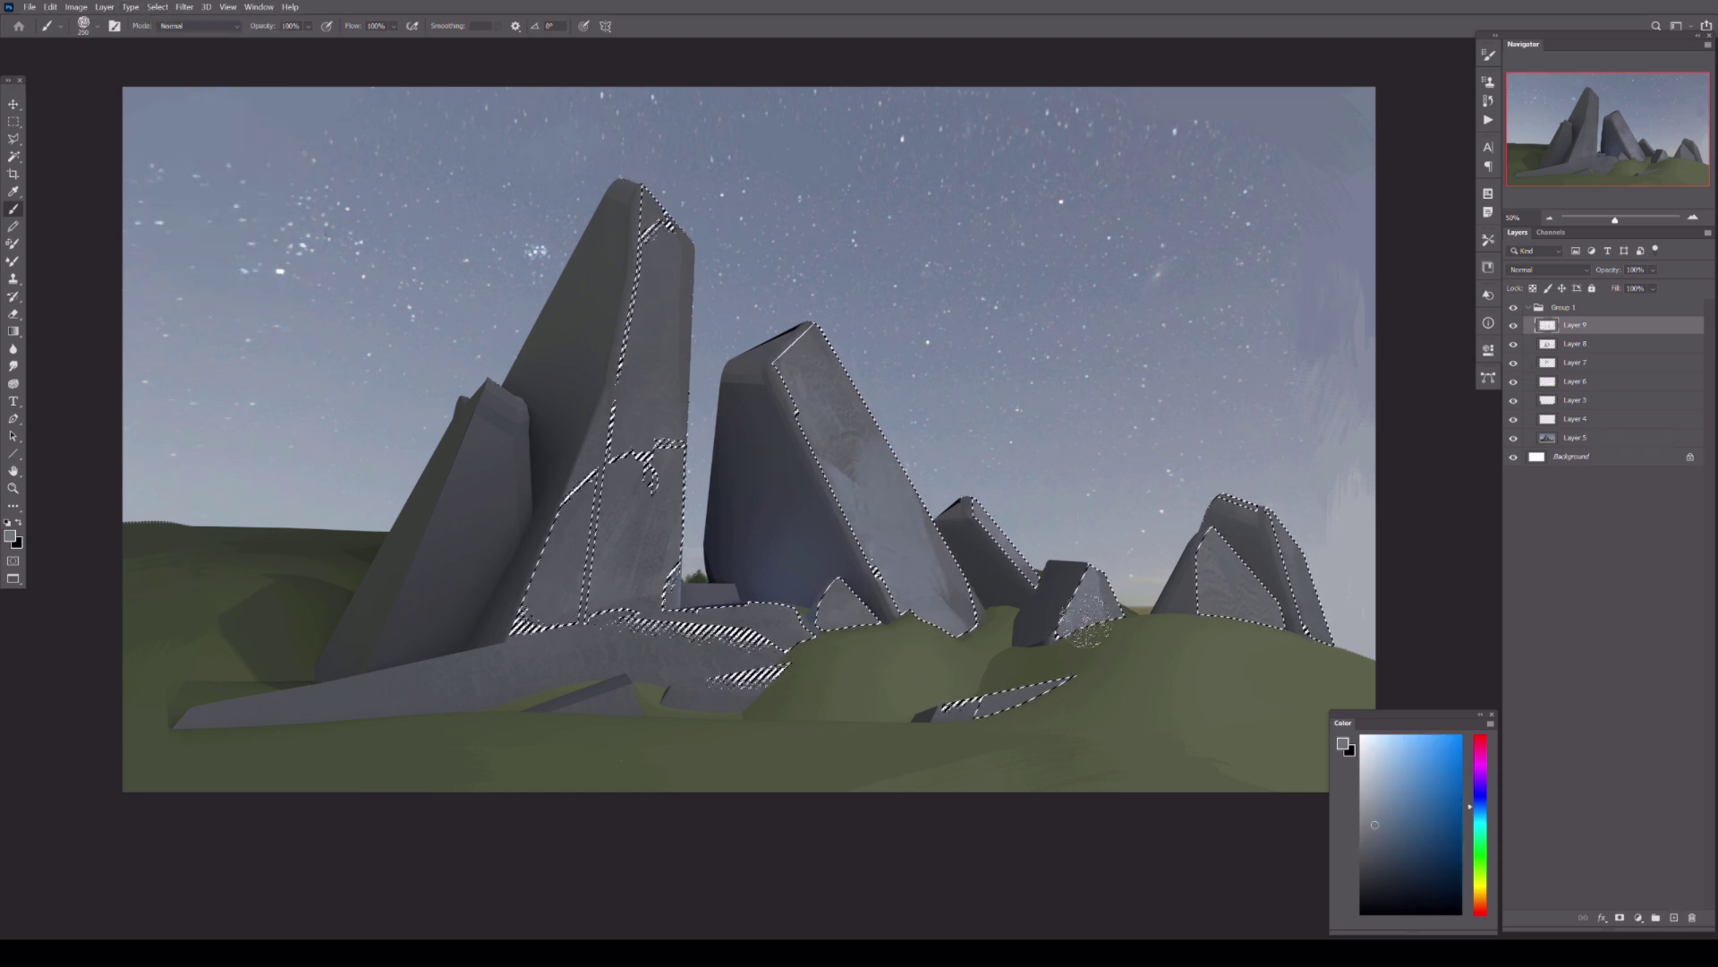
pyautogui.press(']')
pyautogui.press(']')
pyautogui.press(']')
pyautogui.press('e')
pyautogui.moveTo(672, 210); pyautogui.dragTo(480, 633)
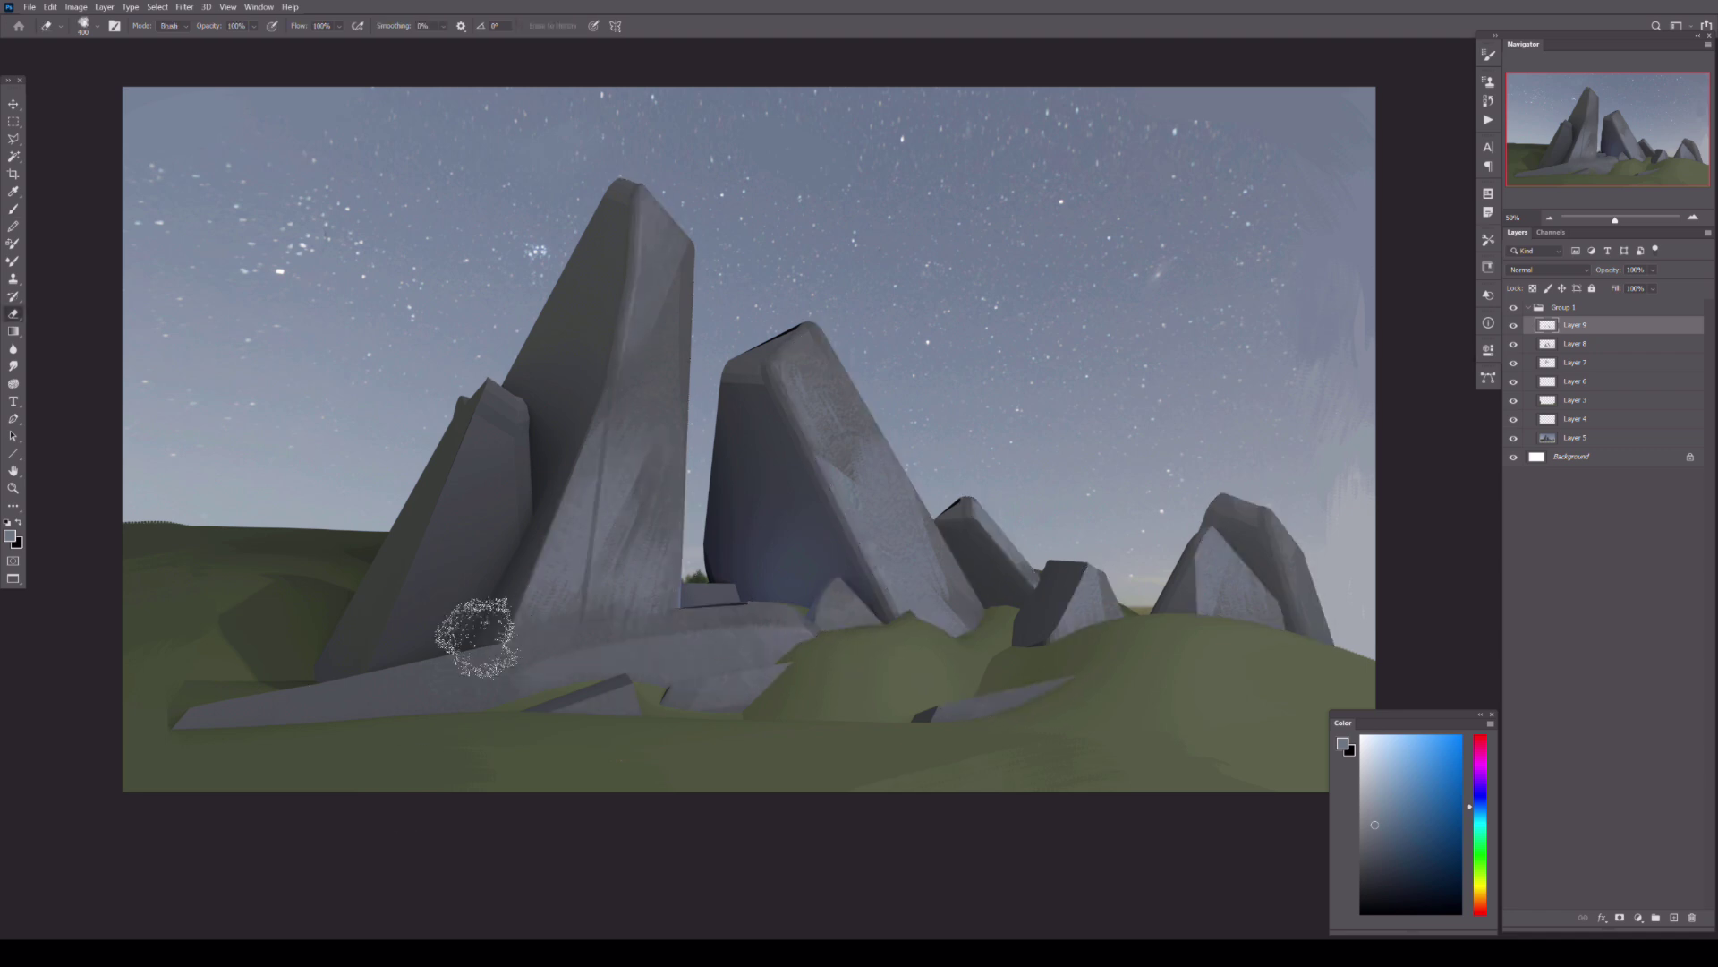
pyautogui.moveTo(851, 457); pyautogui.dragTo(814, 483)
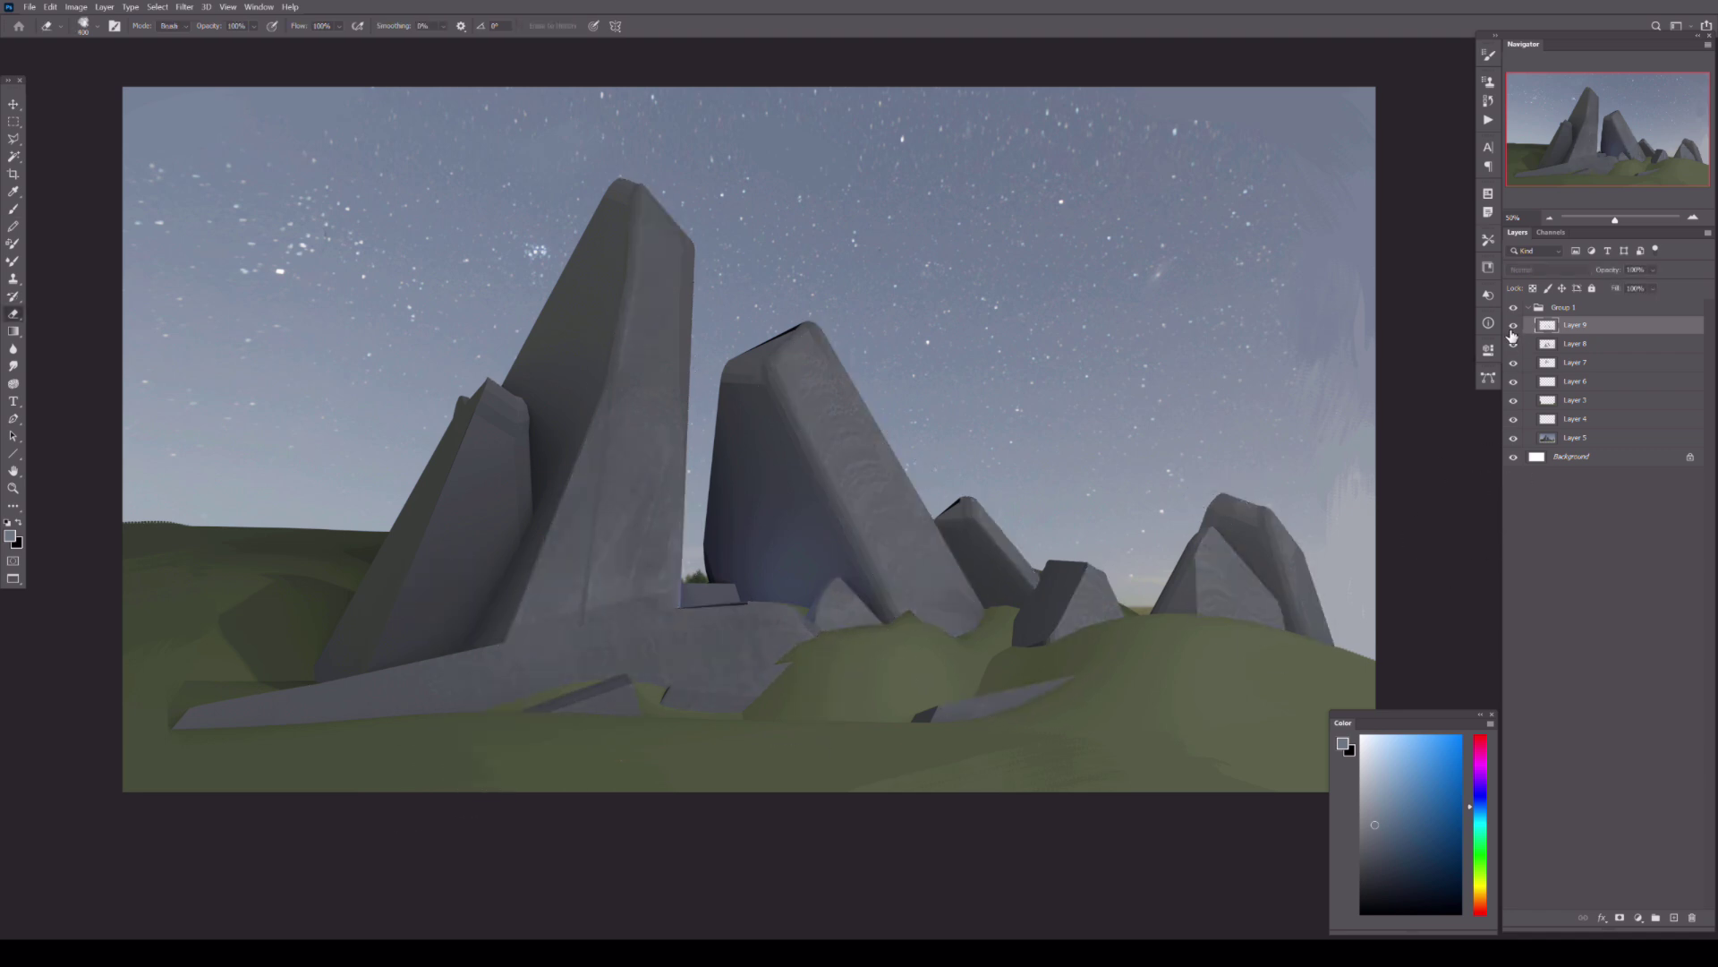
pyautogui.press(']')
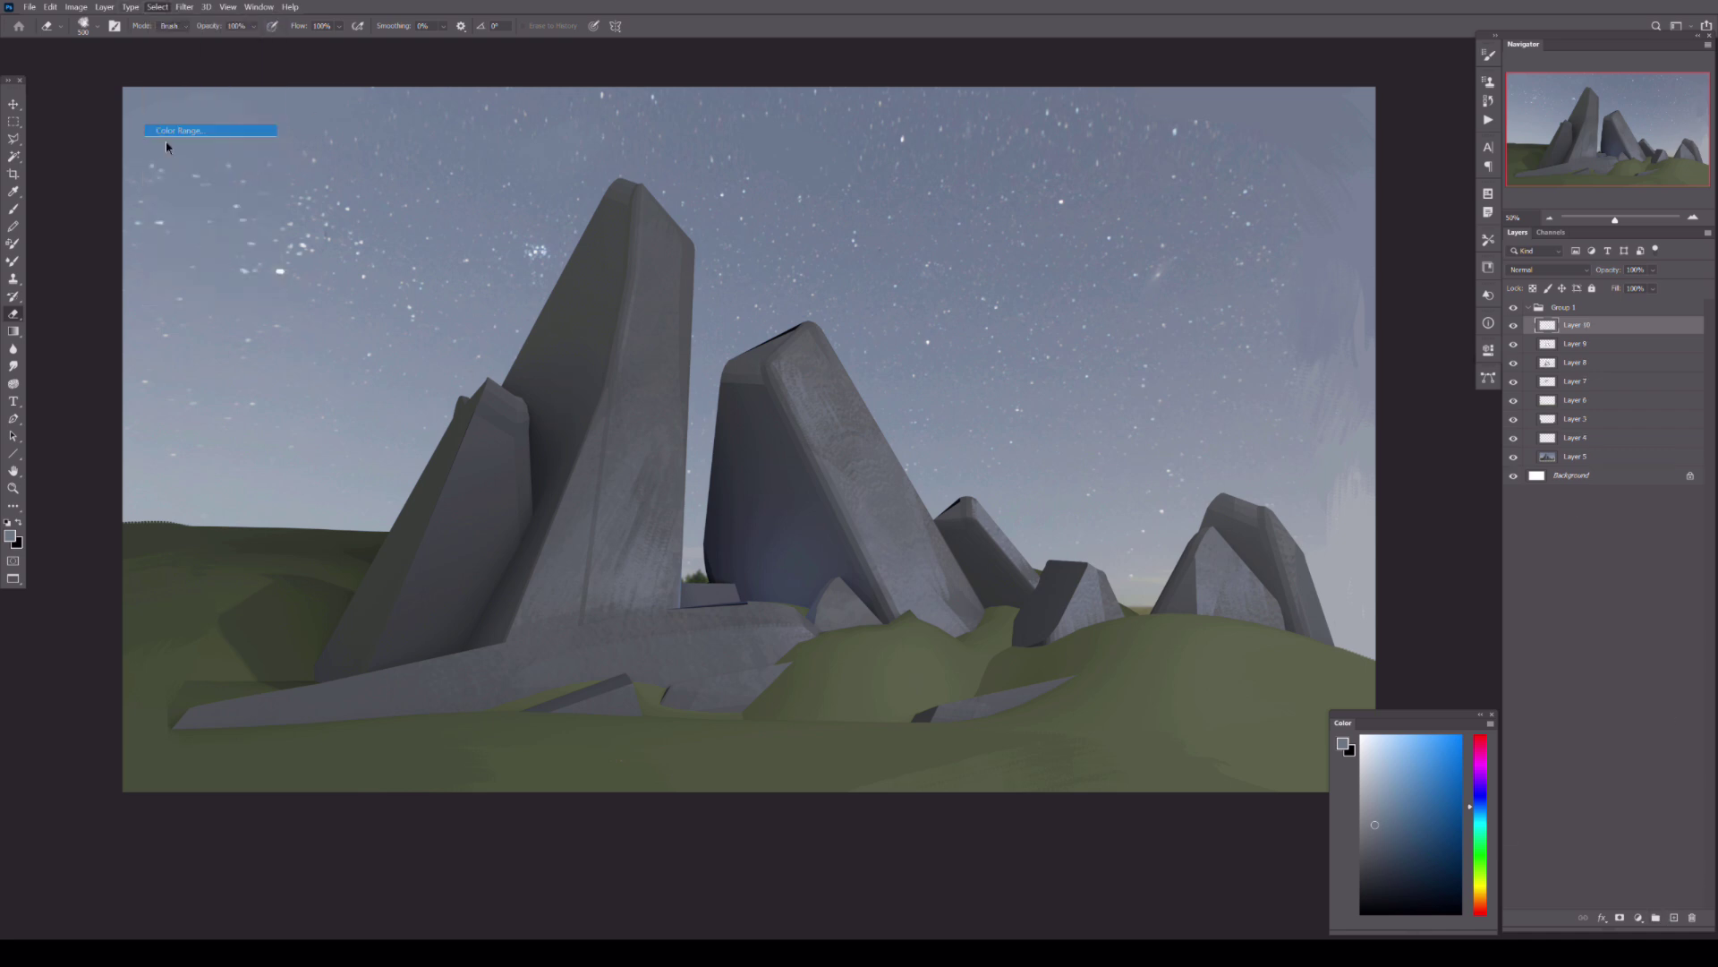
# - Paint yellow-green light over the selected ground and set the layer to Overlay
pyautogui.moveTo(1390, 846); pyautogui.dragTo(1405, 788)
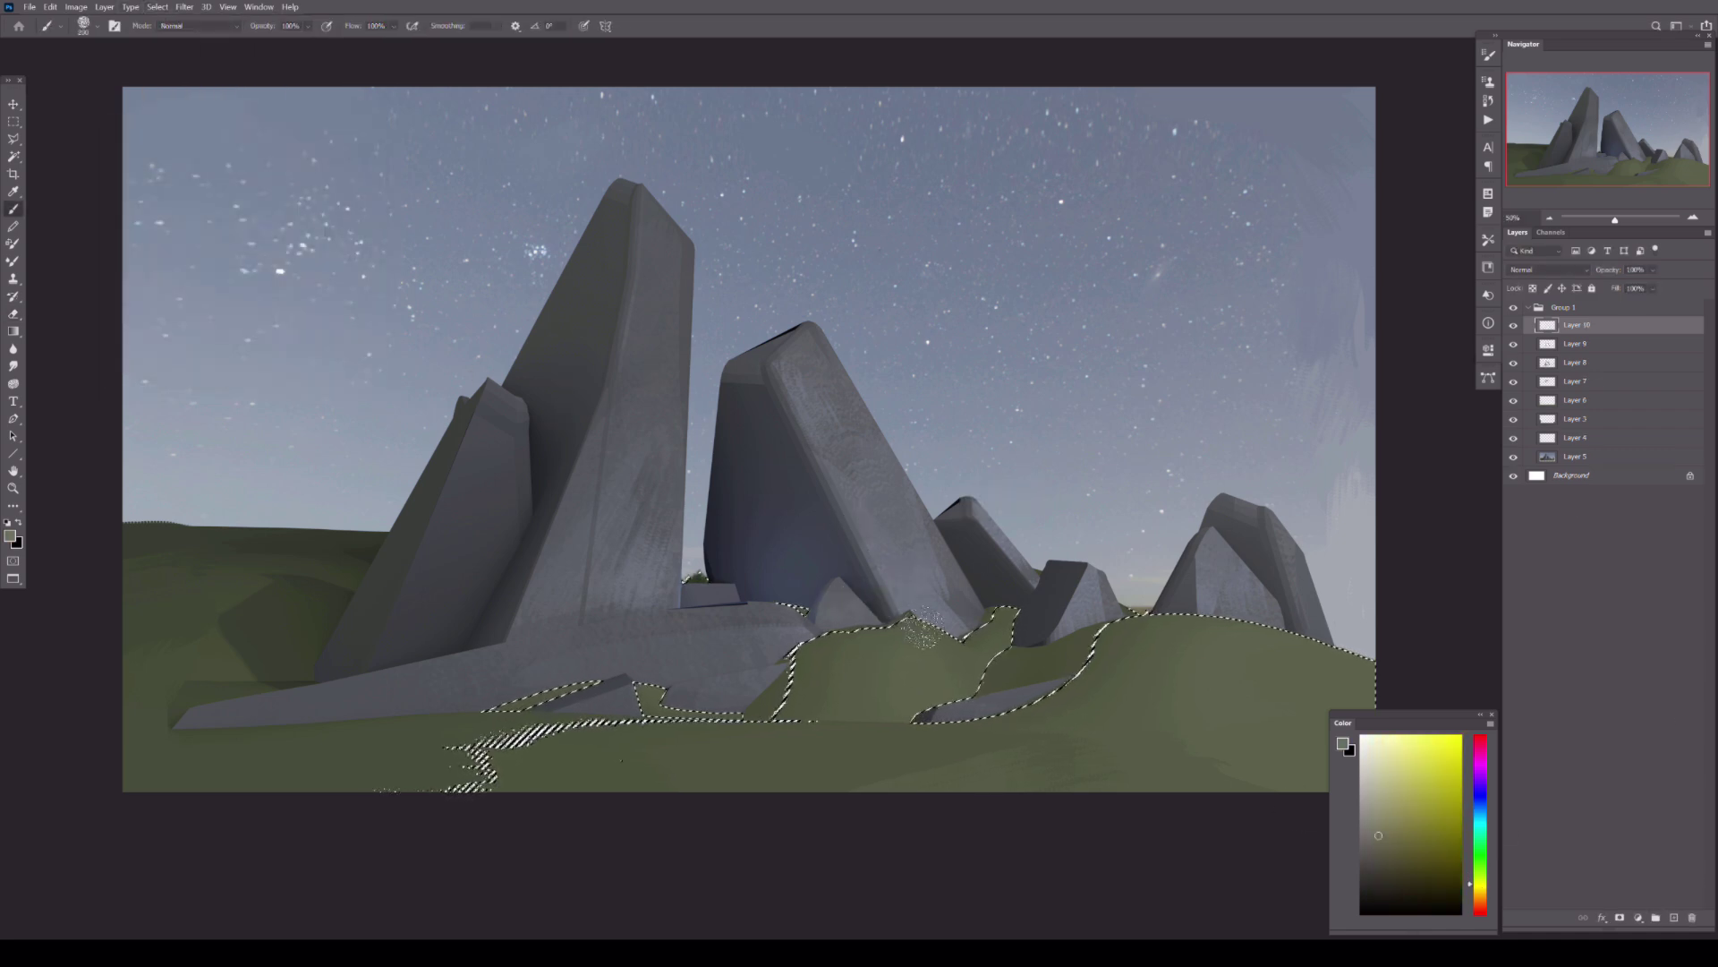
pyautogui.moveTo(788, 680); pyautogui.dragTo(1002, 626)
pyautogui.click(1522, 269)
pyautogui.click(1539, 421)
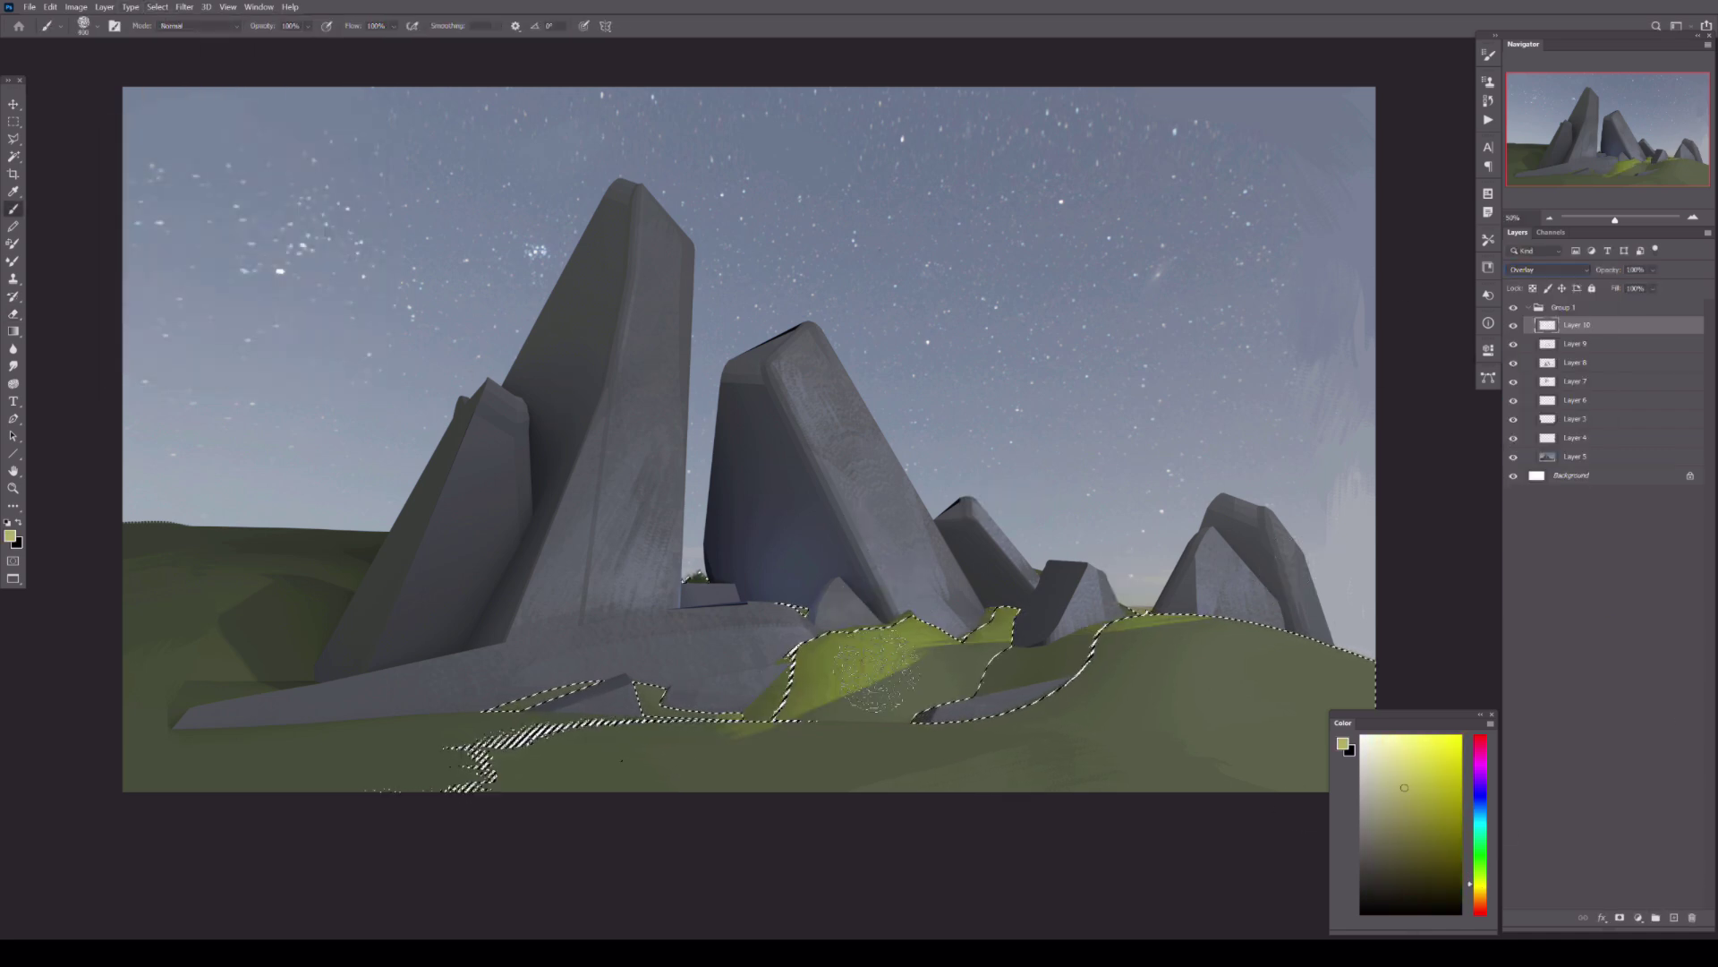
# - Deselect, erase the glow from the right-hand ground, and lower the layer opacity to 68%
pyautogui.hotkey('ctrl', 'd')
pyautogui.press('e')
pyautogui.click(1064, 712)
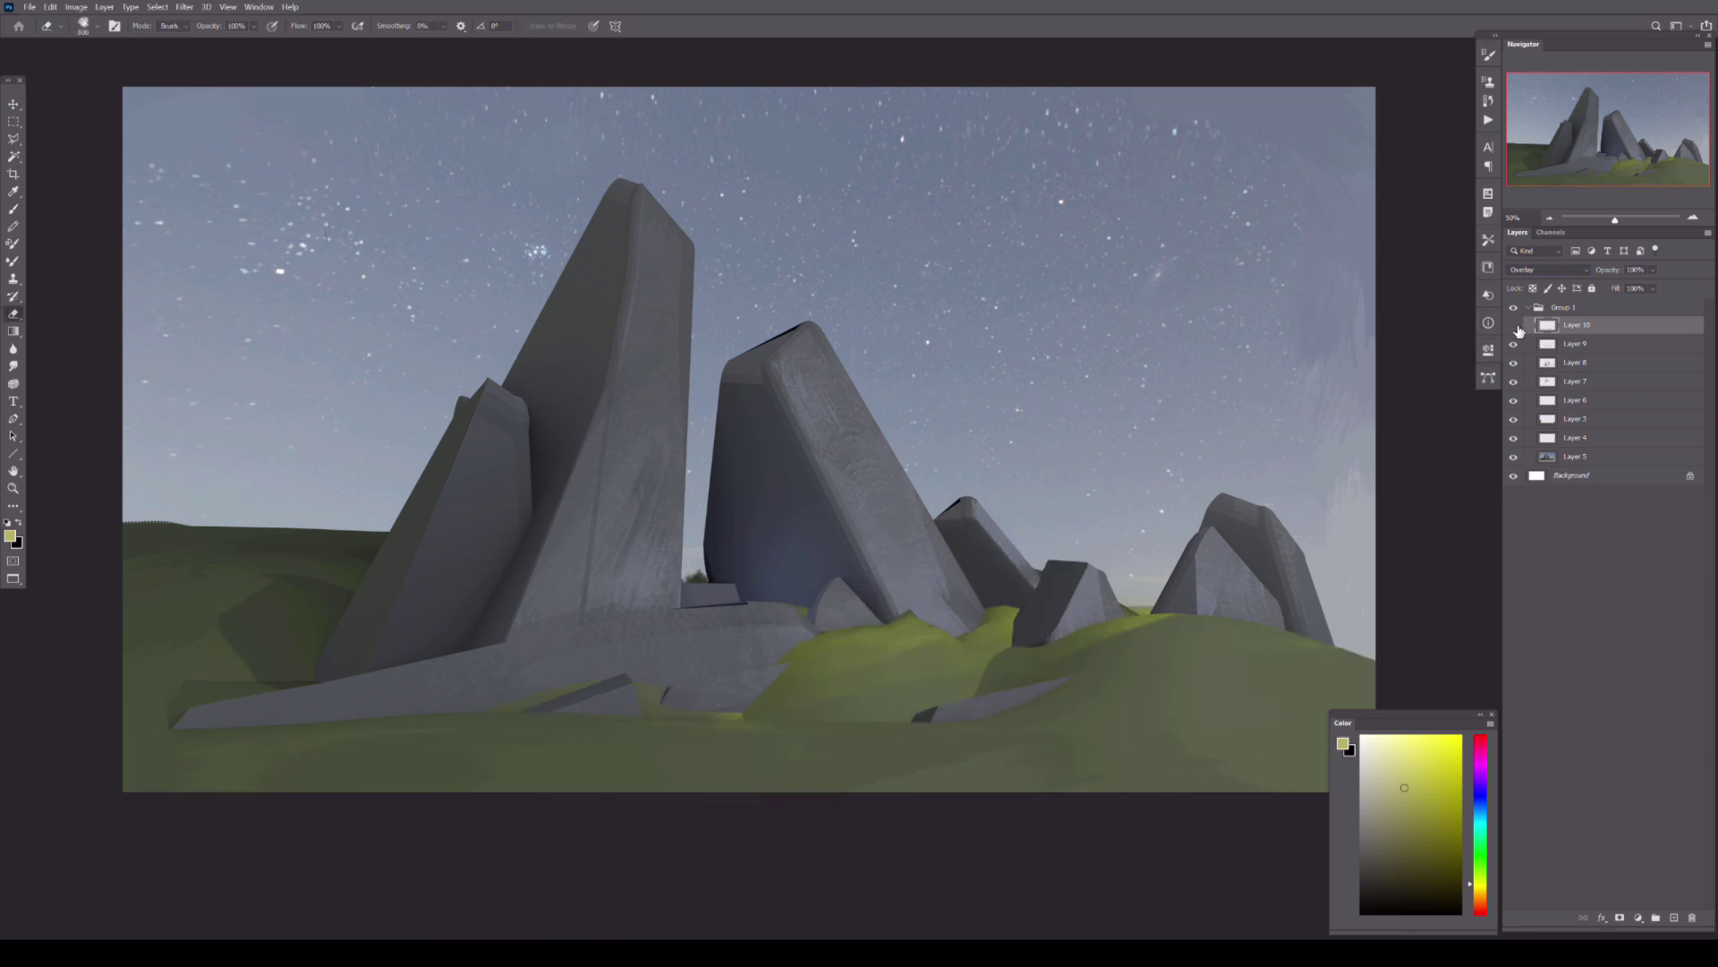
pyautogui.moveTo(1653, 269); pyautogui.dragTo(1652, 305)
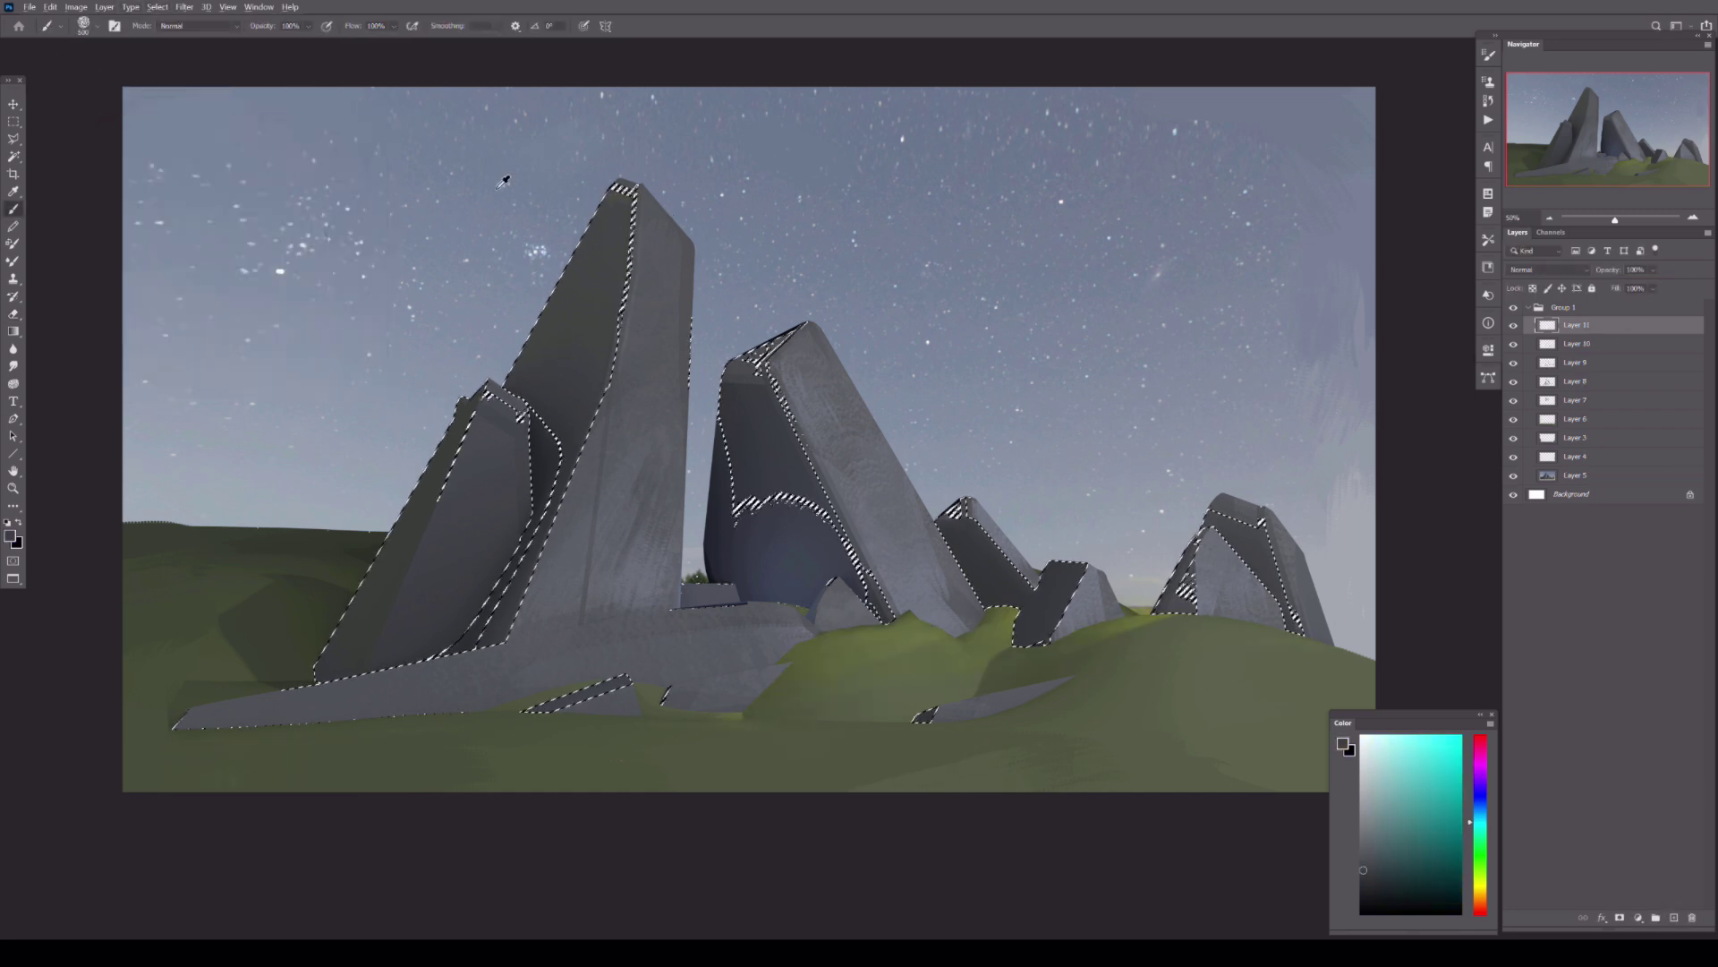
# - Compare with Layer 11 hidden, expand Group 2, and smear the middle rock's clean surfaces
pyautogui.hotkey('ctrl', 'd')
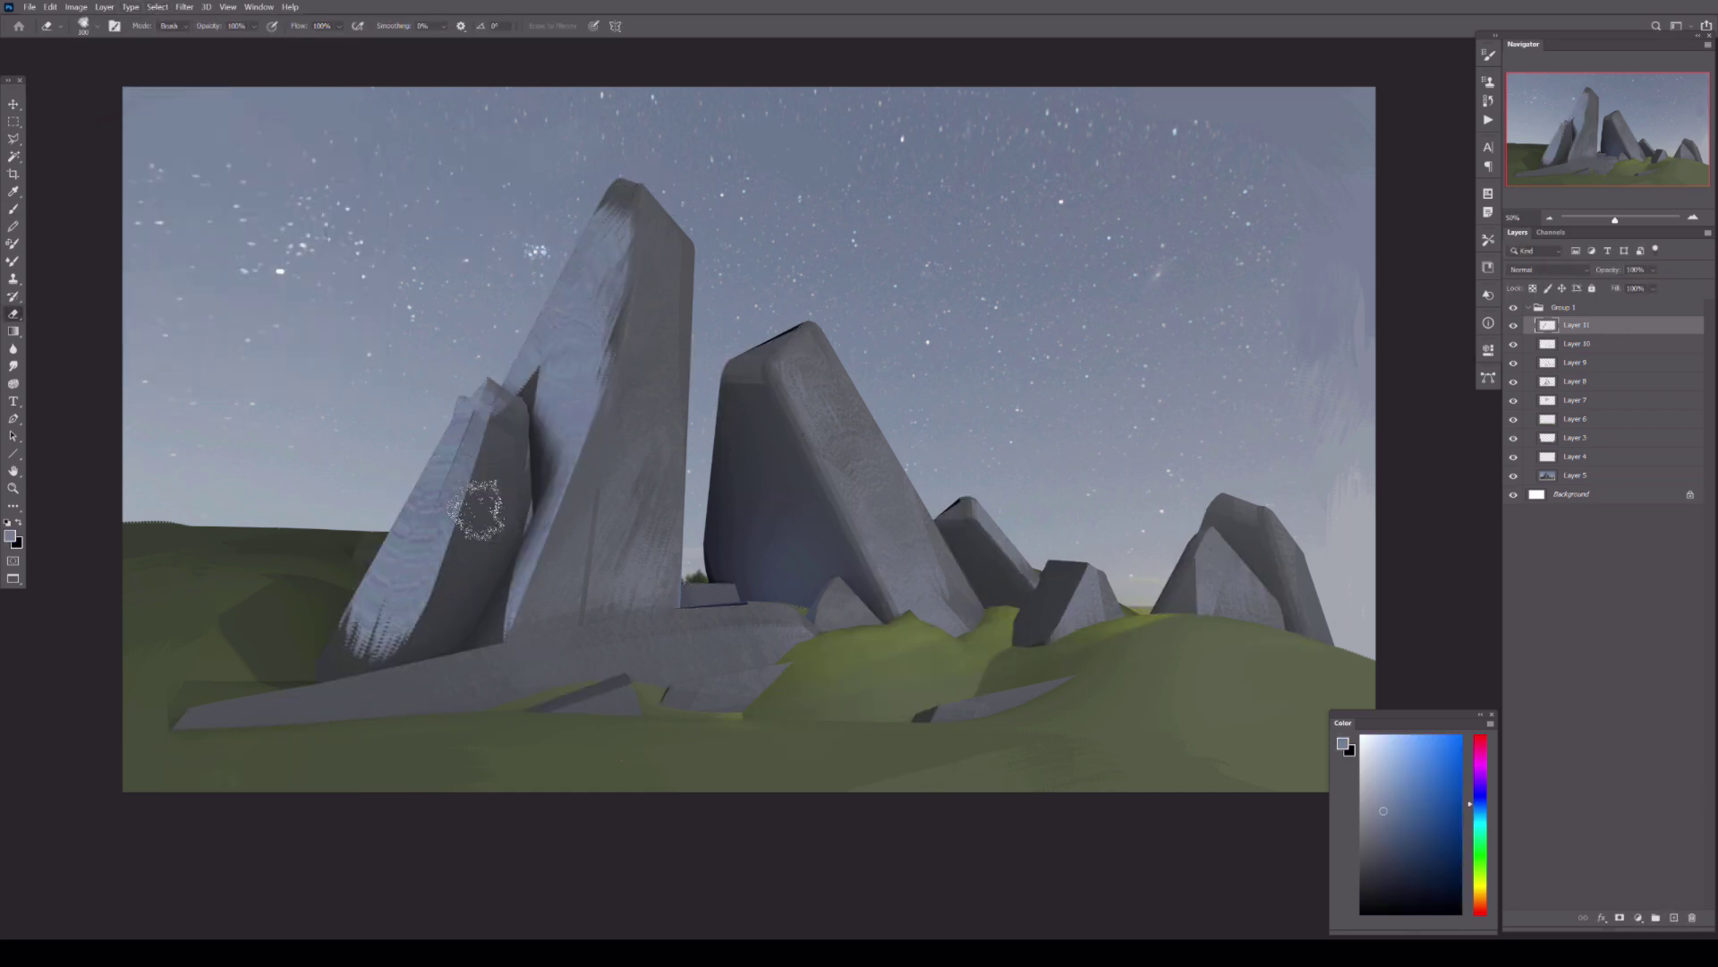
pyautogui.press('e')
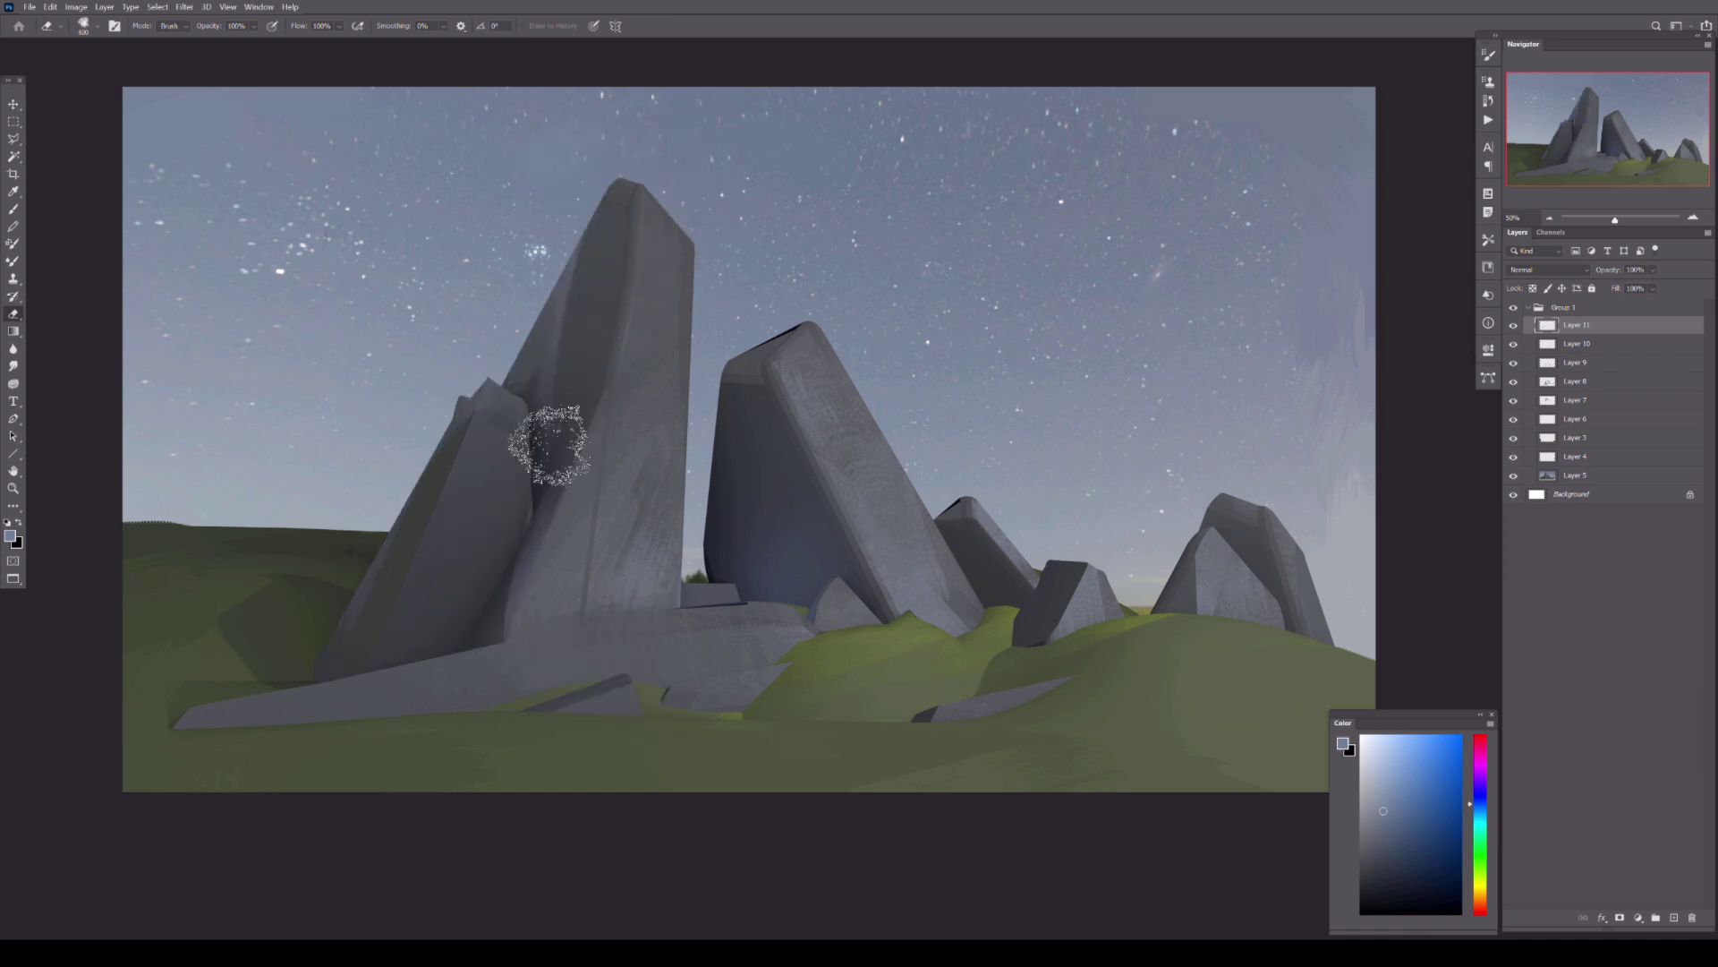
pyautogui.click(1515, 327)
pyautogui.click(1515, 327)
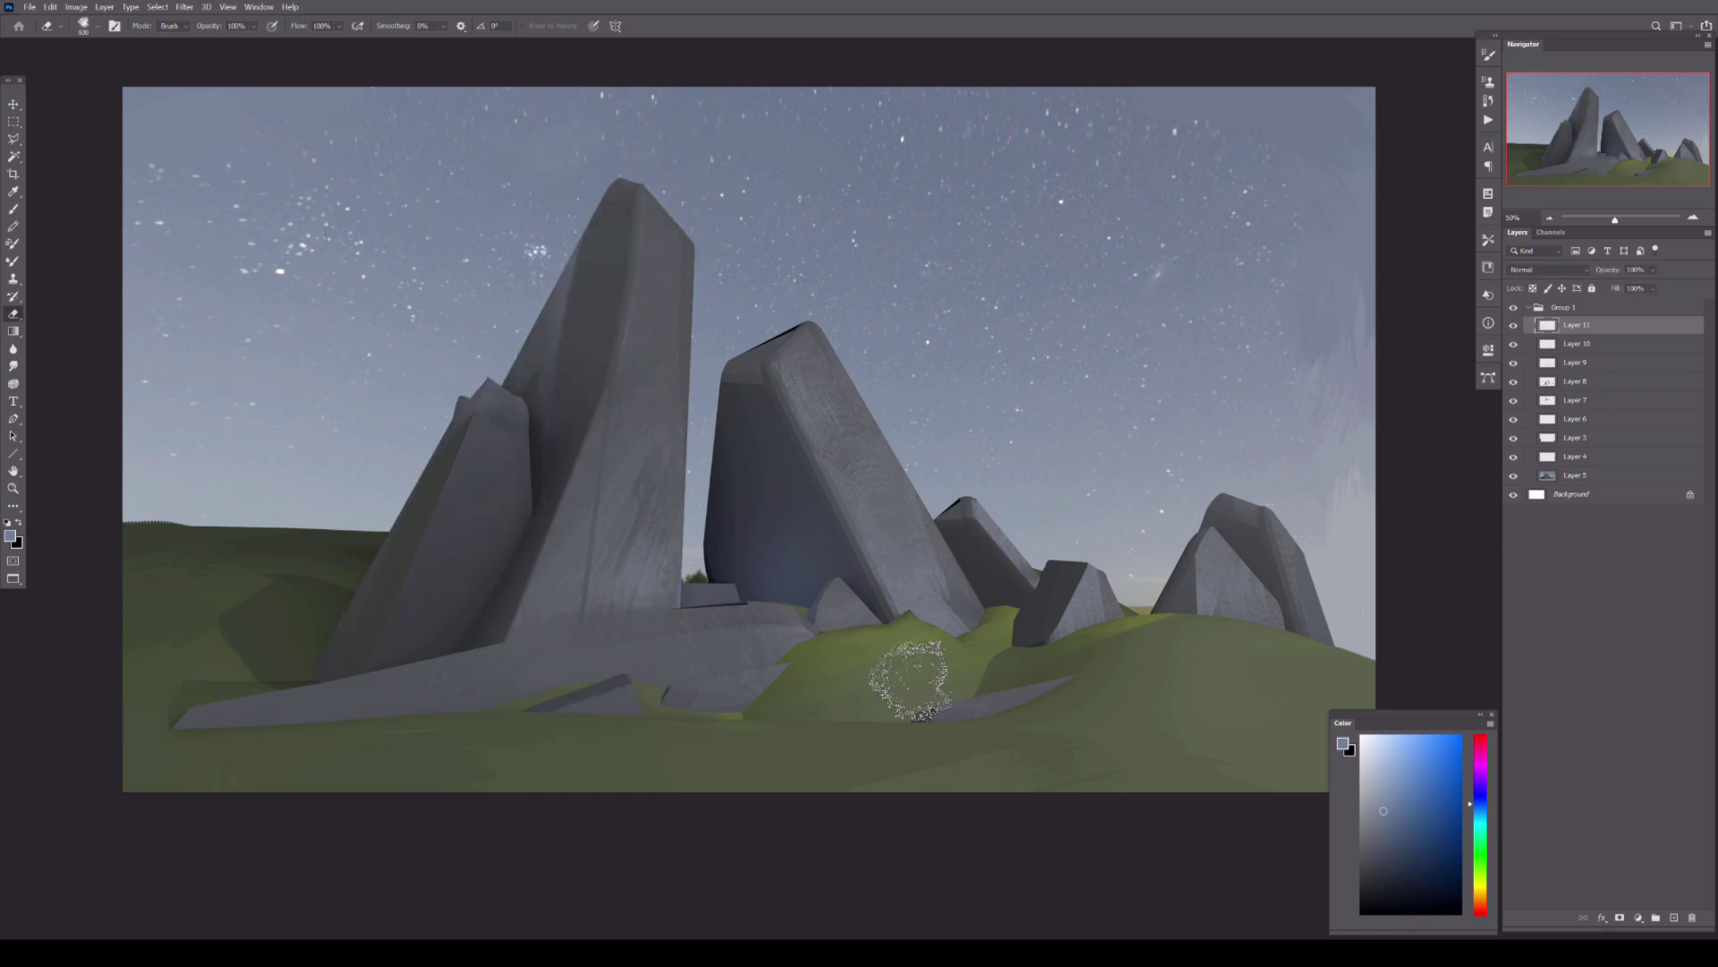
pyautogui.click(1540, 324)
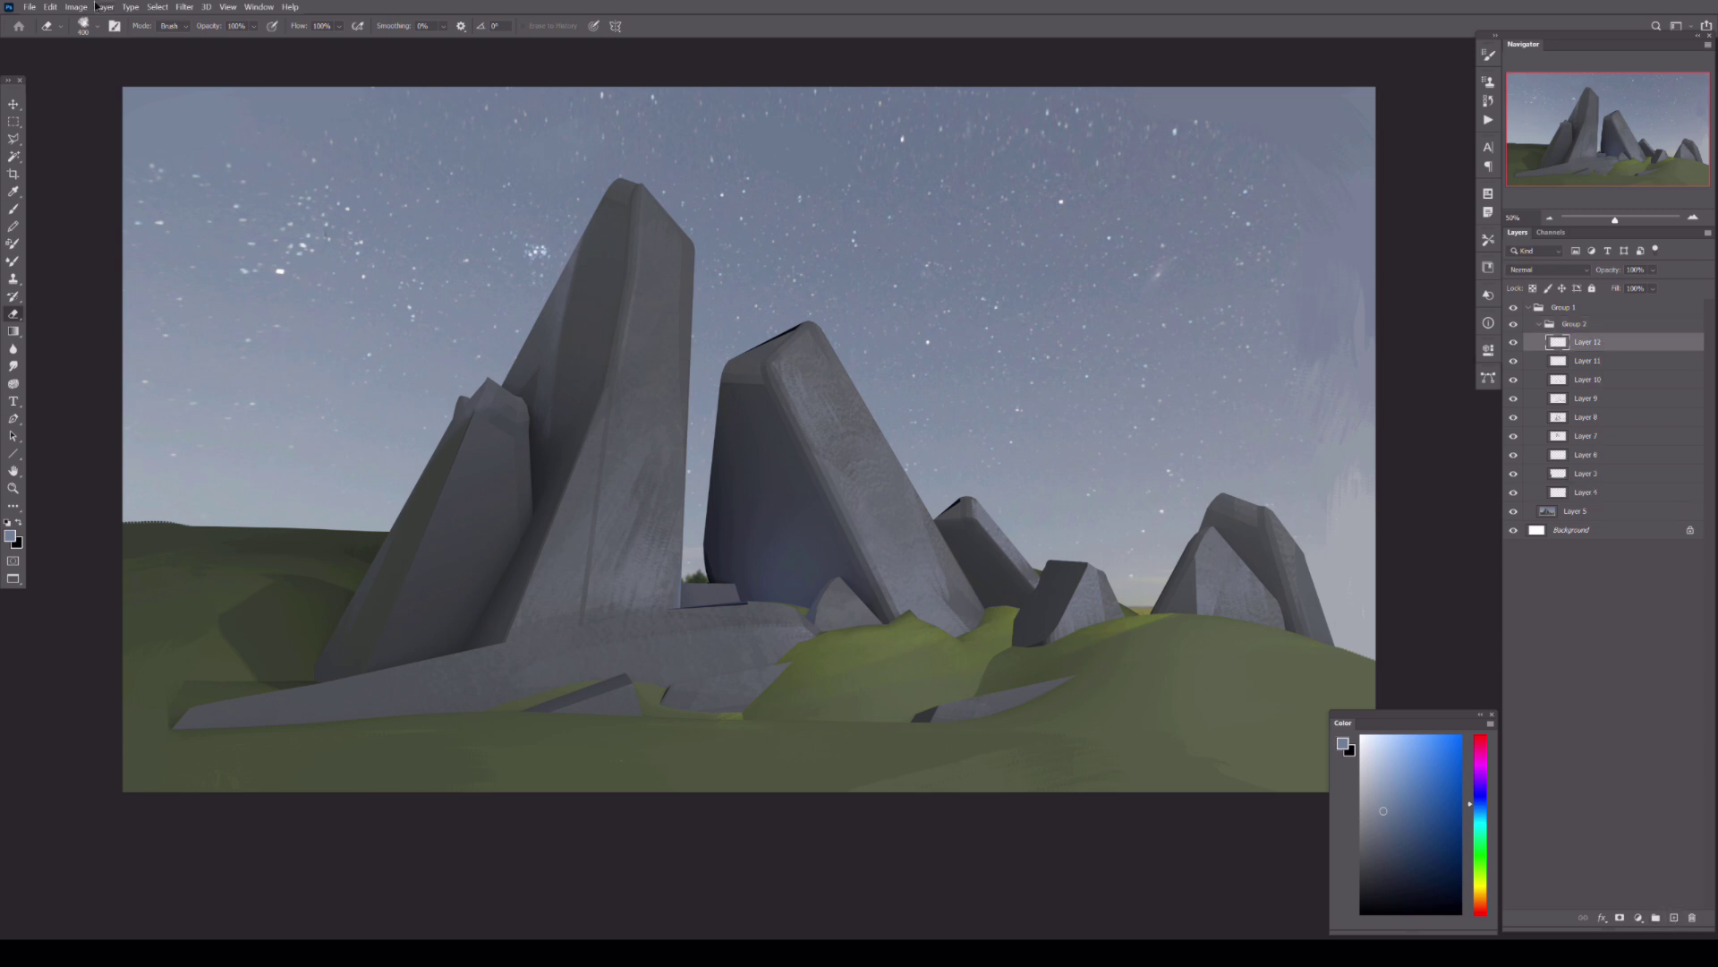
pyautogui.moveTo(806, 486)
pyautogui.mouseDown()
pyautogui.moveTo(804, 425)
pyautogui.moveTo(864, 542)
pyautogui.mouseUp()
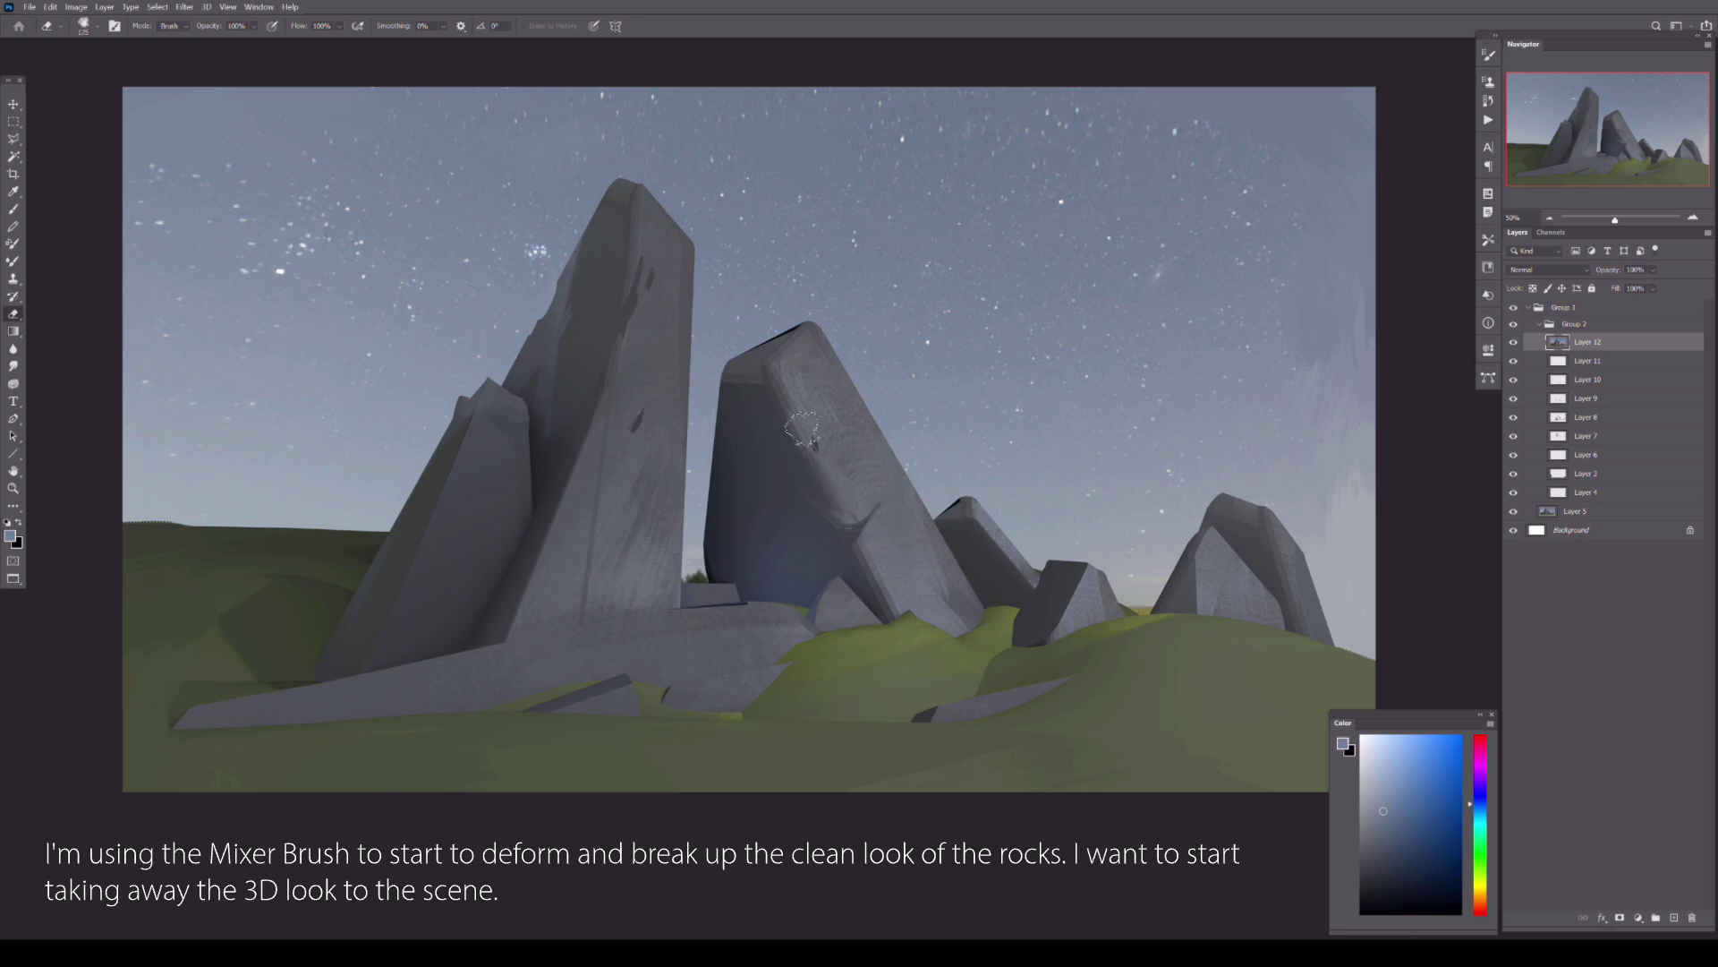
pyautogui.press('b')
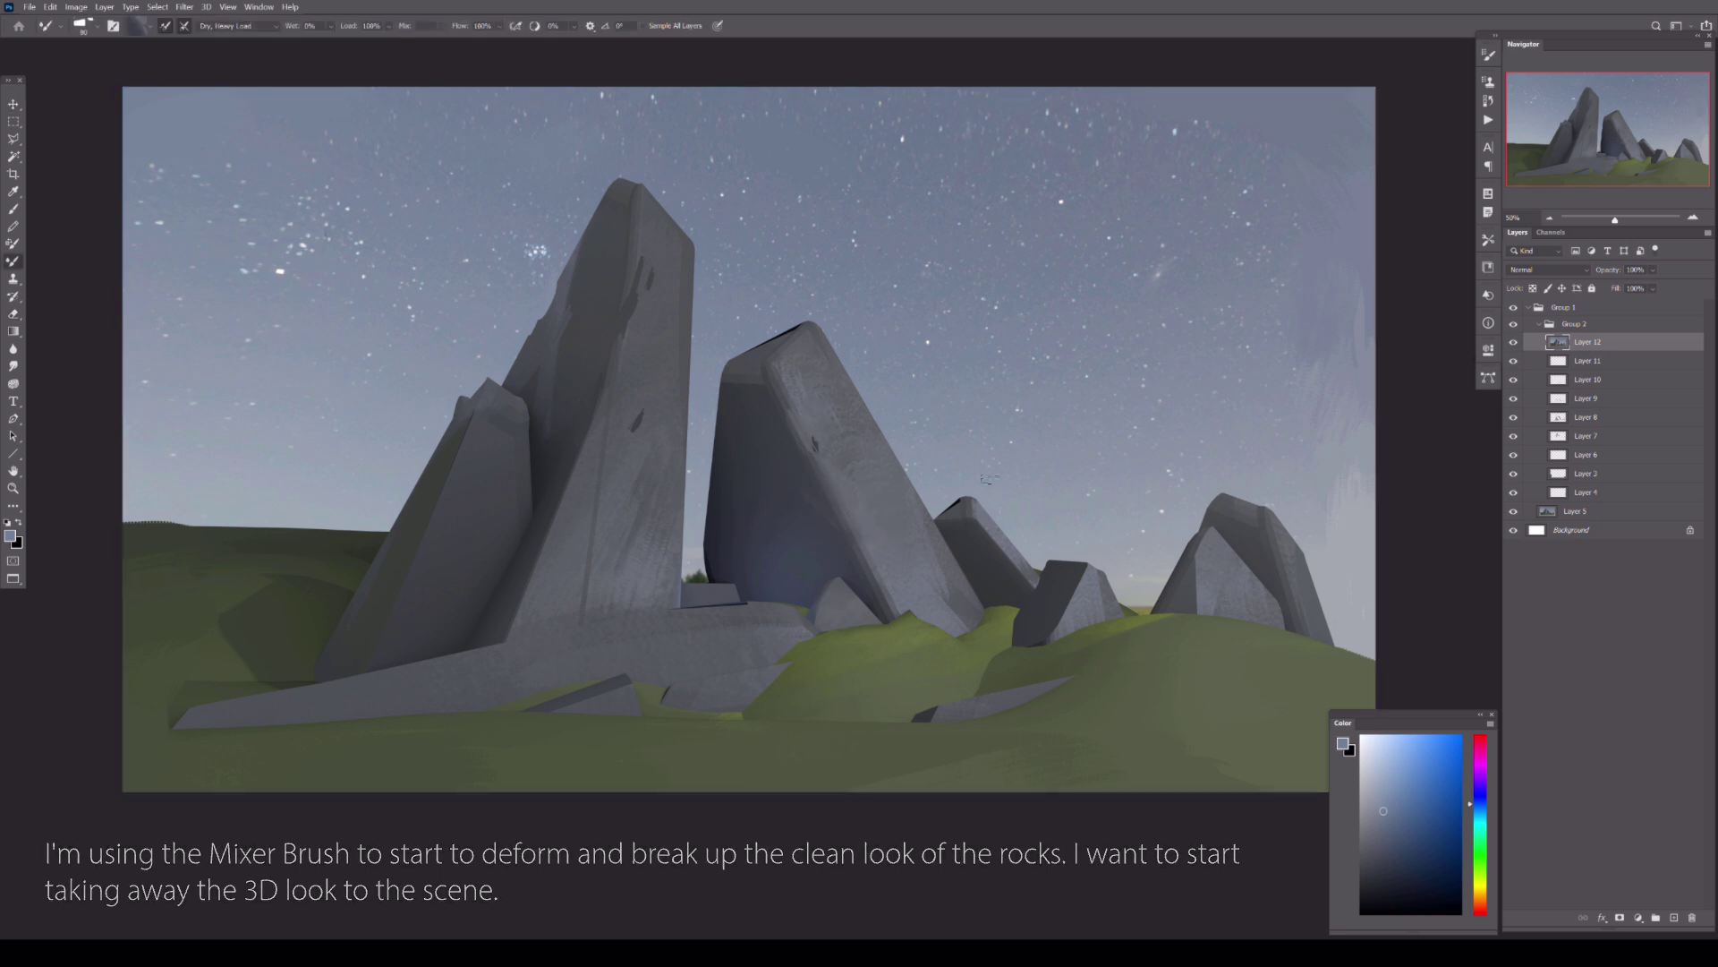
pyautogui.moveTo(774, 392); pyautogui.dragTo(739, 369)
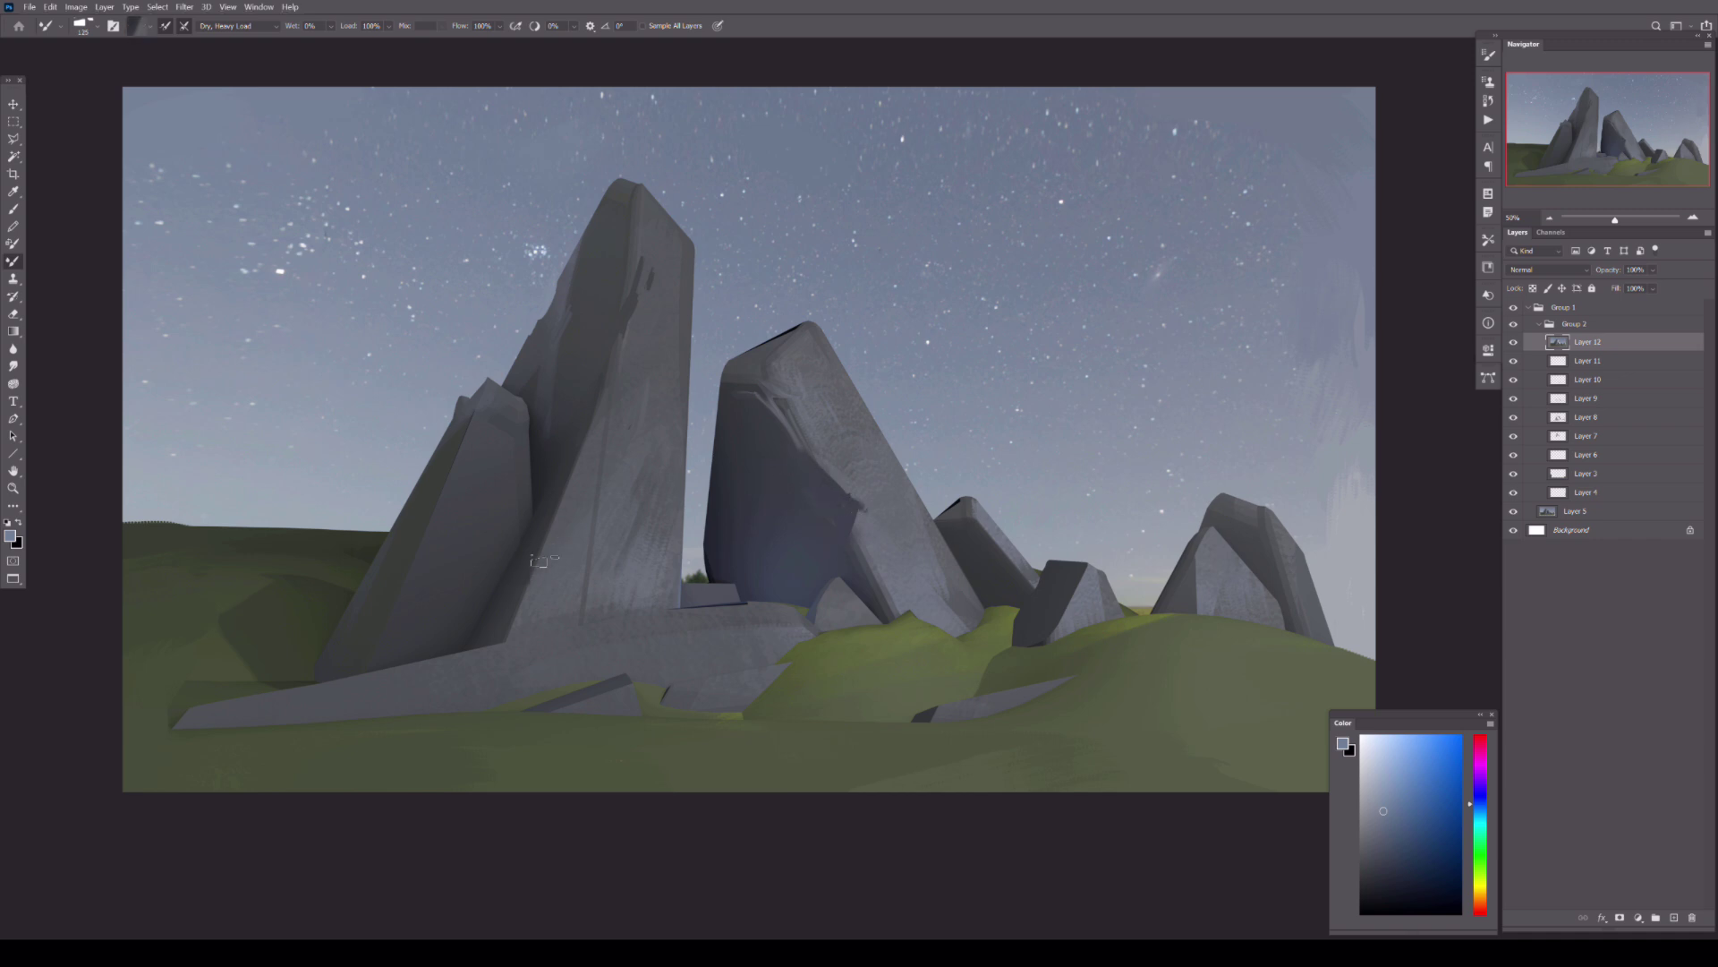
# - Lasso a rock face to constrain the Mixer Brush smearing, then select Group 2
pyautogui.press('l')
pyautogui.click(583, 624)
pyautogui.doubleClick(613, 617)
pyautogui.press('b')
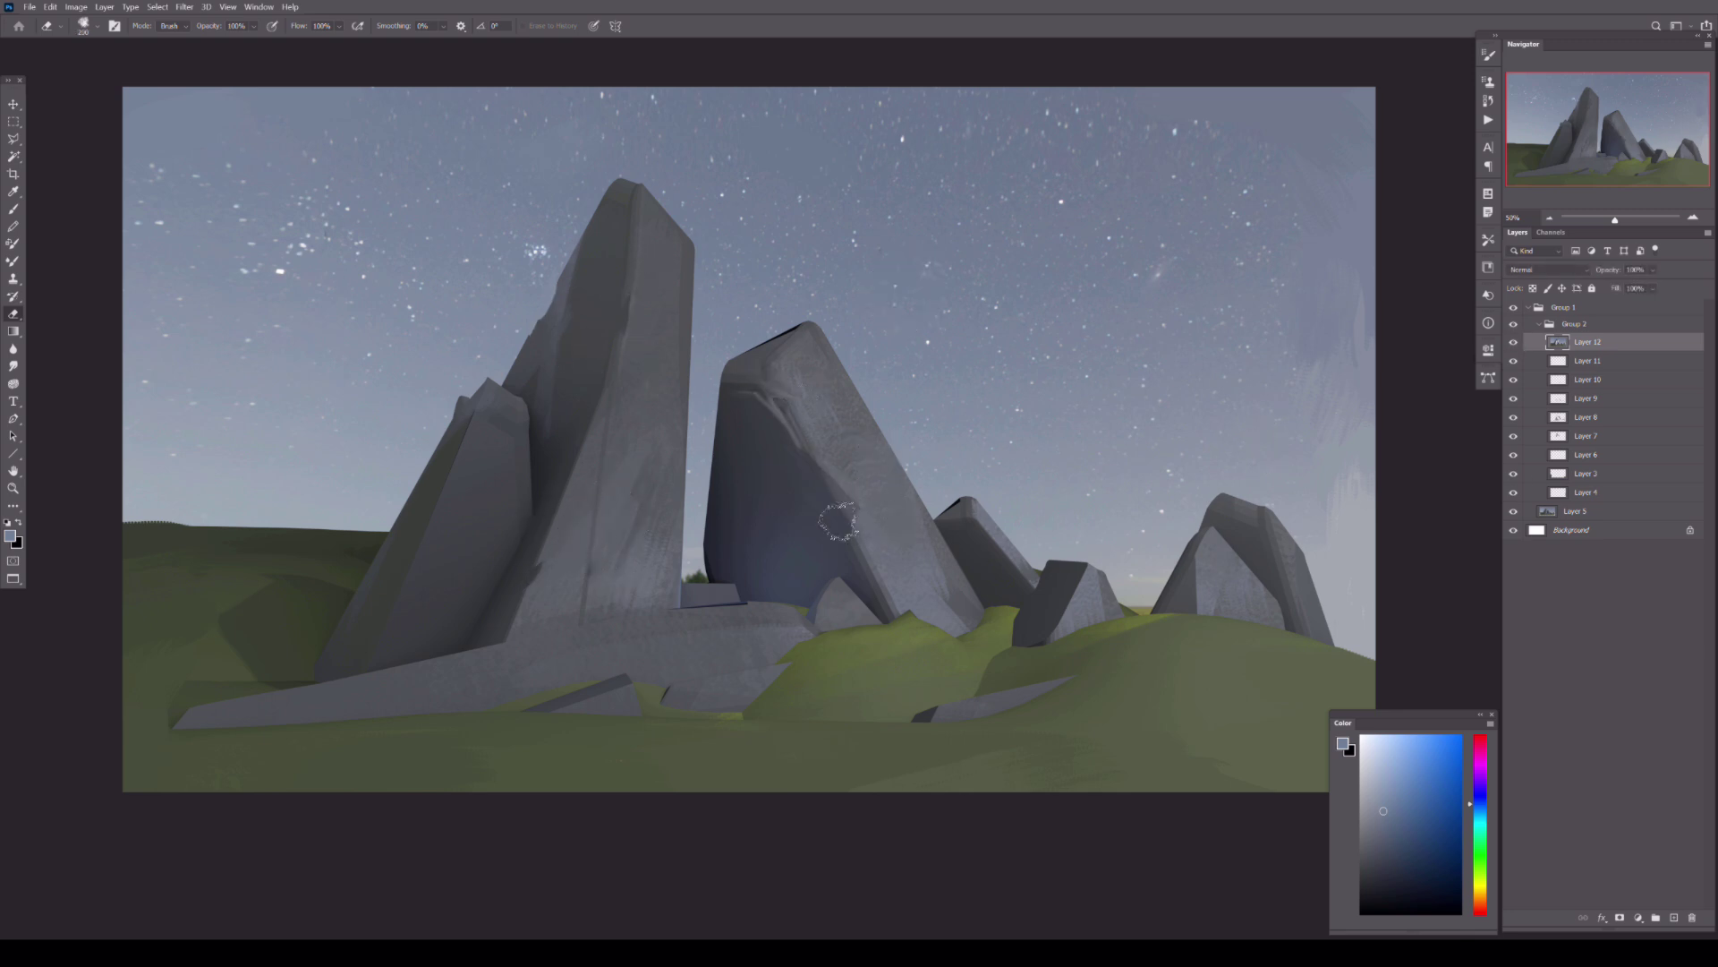
pyautogui.click(1575, 324)
# - Add a mask to Group 2 and paint black on it to hide some rock texture
pyautogui.click(1620, 918)
pyautogui.press('b')
pyautogui.press('d')
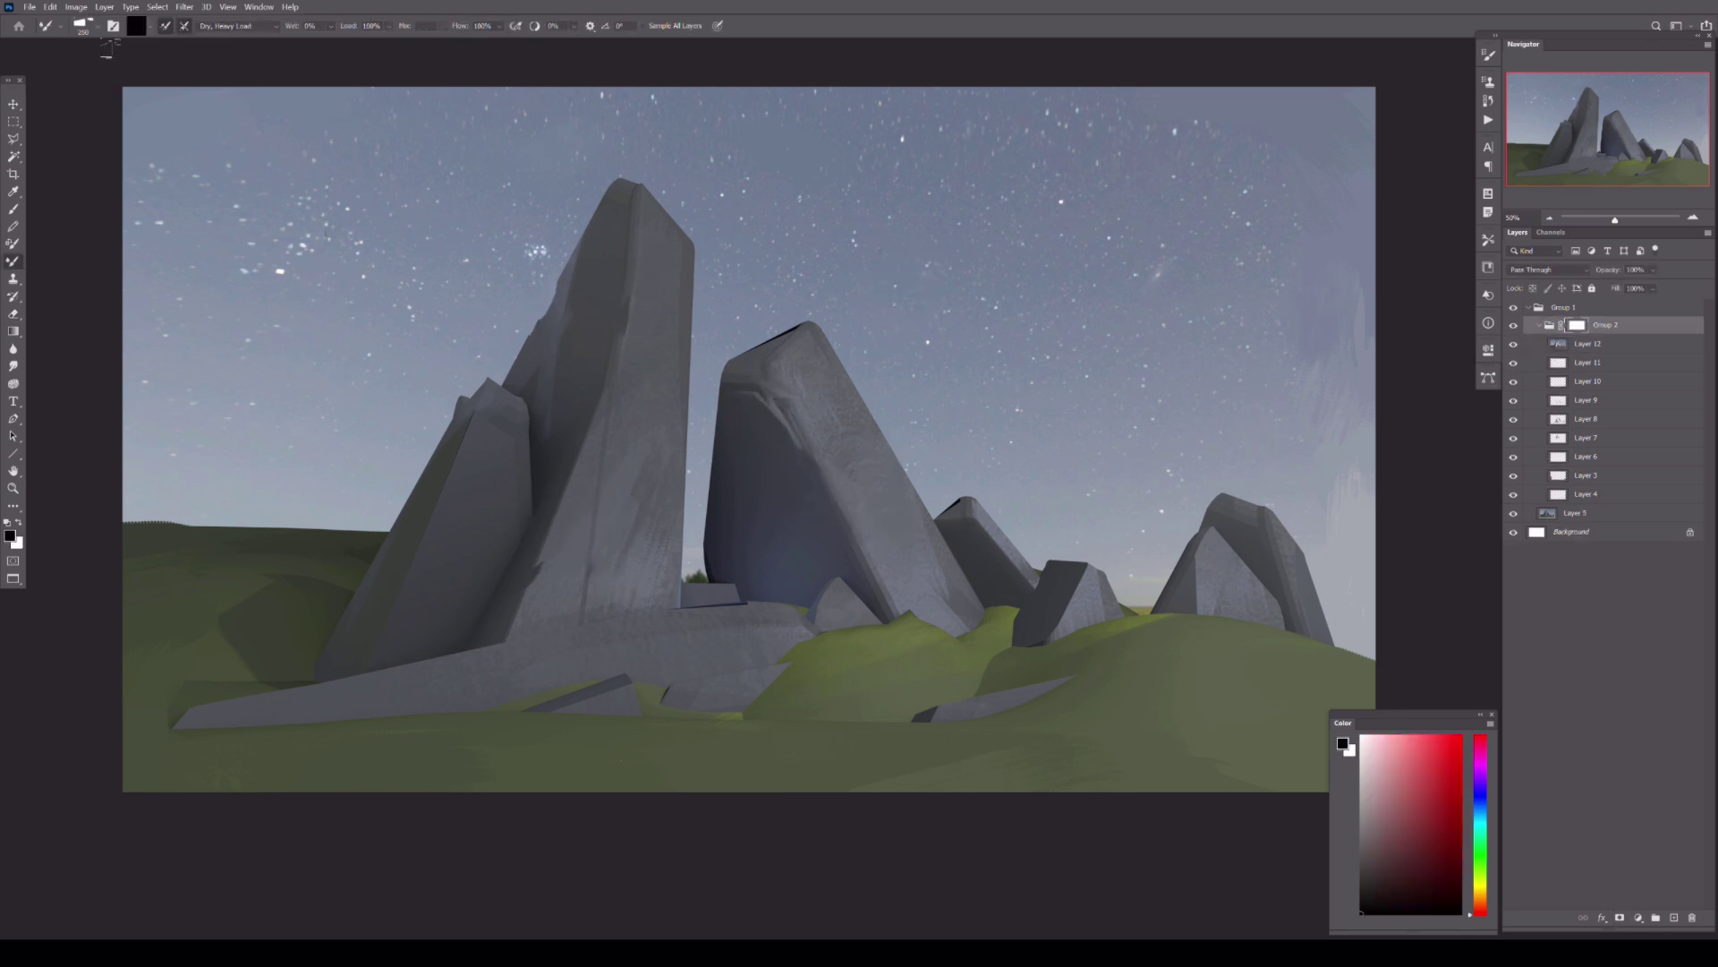
pyautogui.click(84, 25)
pyautogui.doubleClick(71, 233)
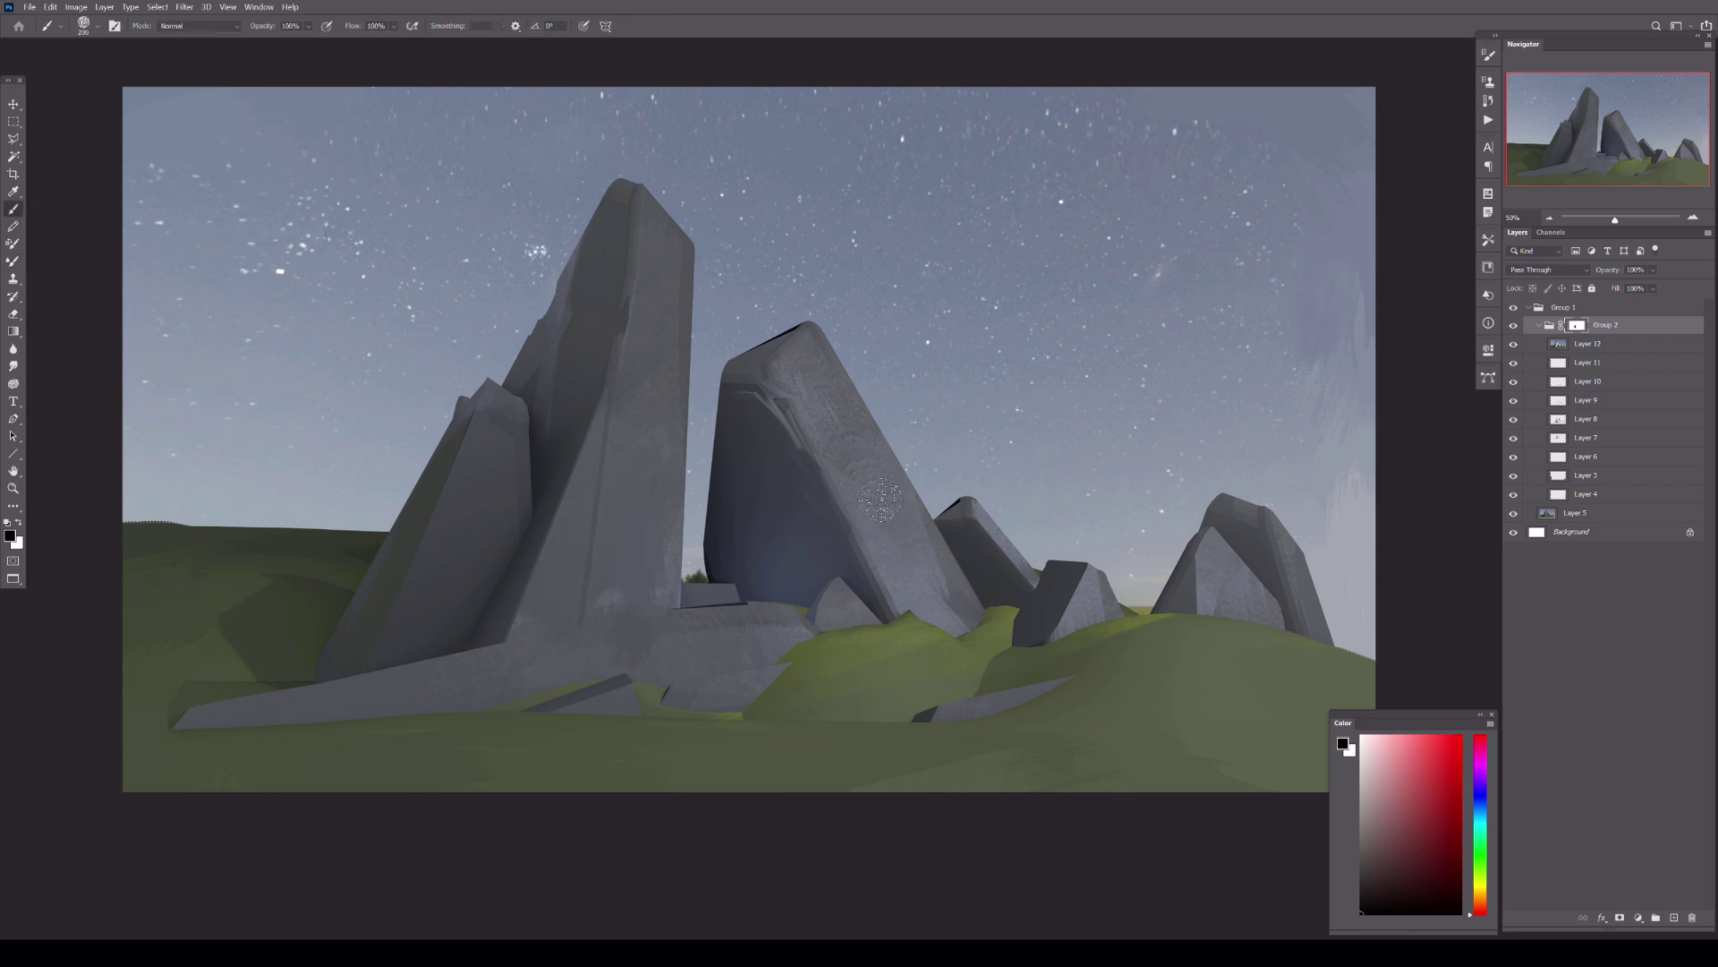
pyautogui.moveTo(881, 498); pyautogui.dragTo(866, 647)
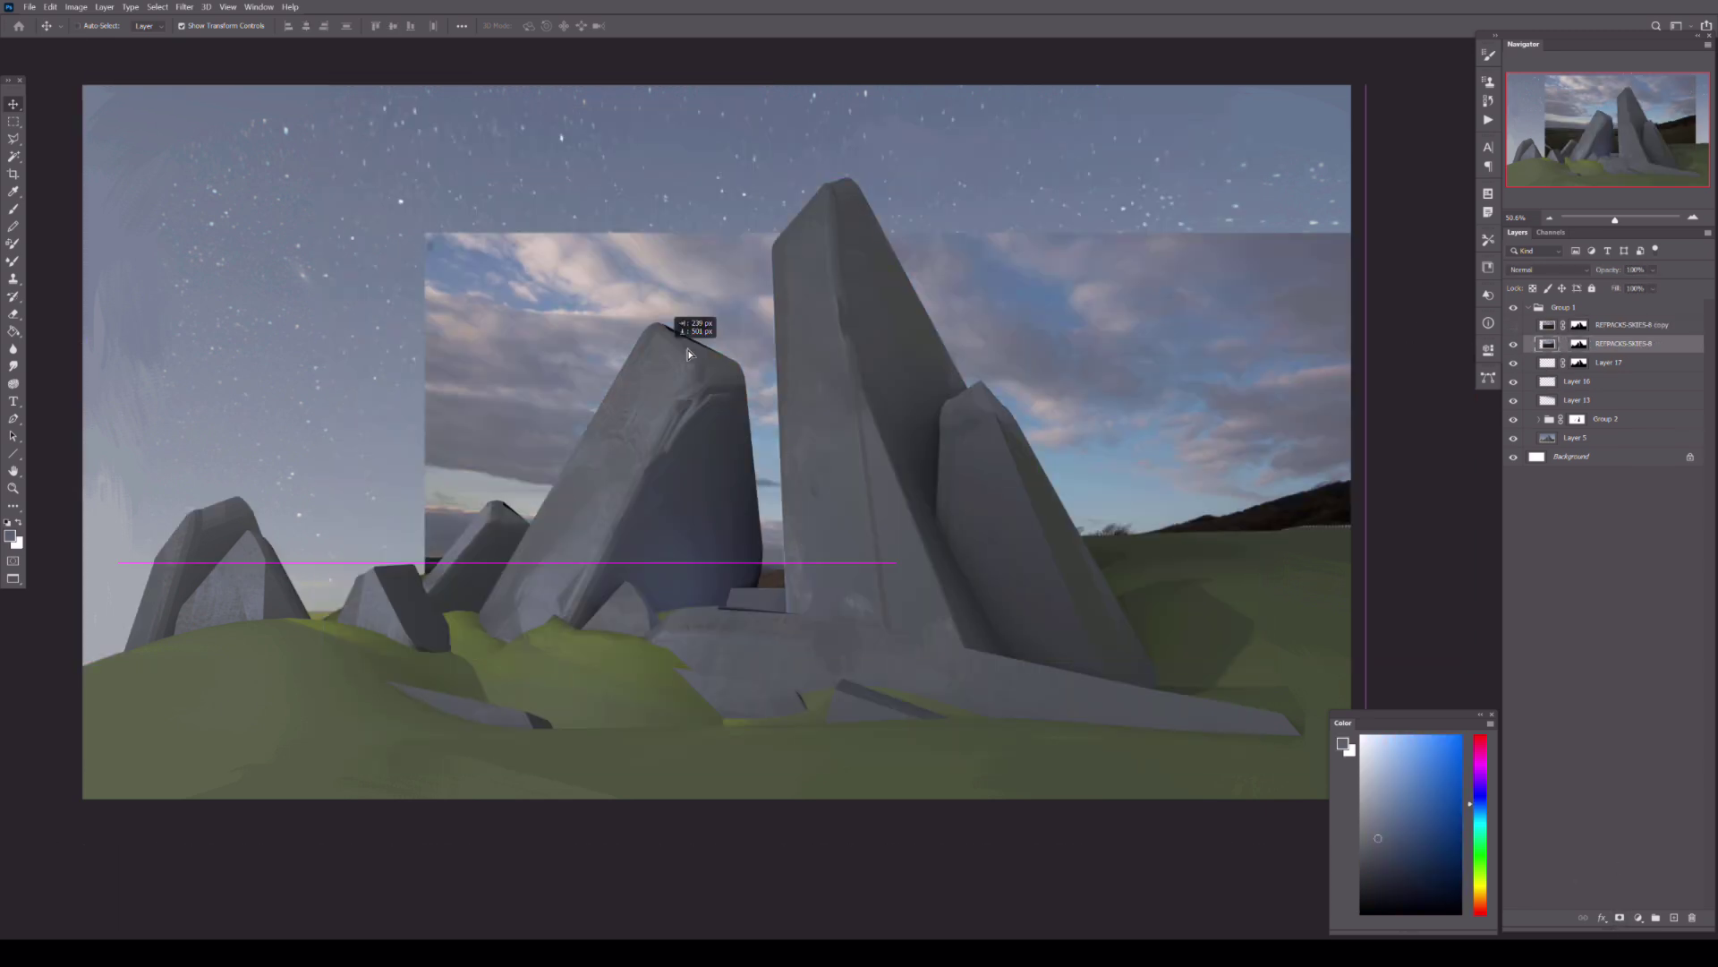
# - Free Transform the cloudy sky photo so it fills the whole canvas
pyautogui.moveTo(491, 254); pyautogui.dragTo(62, 92)
pyautogui.moveTo(1615, 218); pyautogui.dragTo(1608, 221)
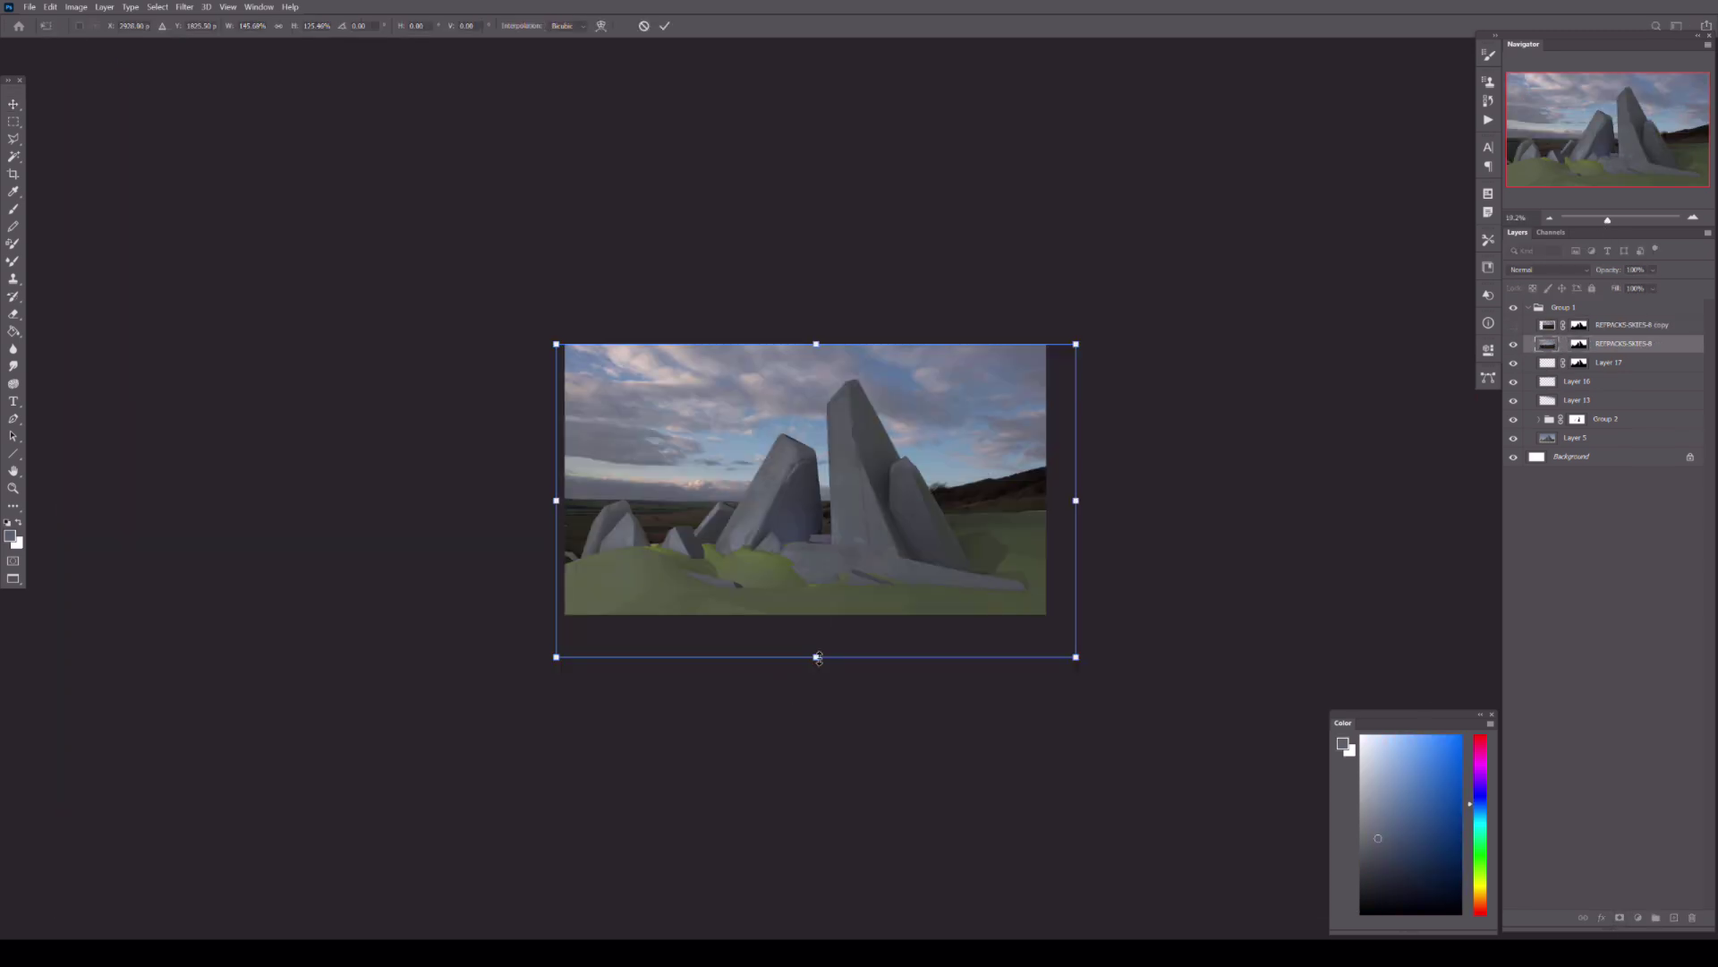
pyautogui.moveTo(818, 658); pyautogui.dragTo(816, 772)
pyautogui.moveTo(1077, 567); pyautogui.dragTo(1178, 556)
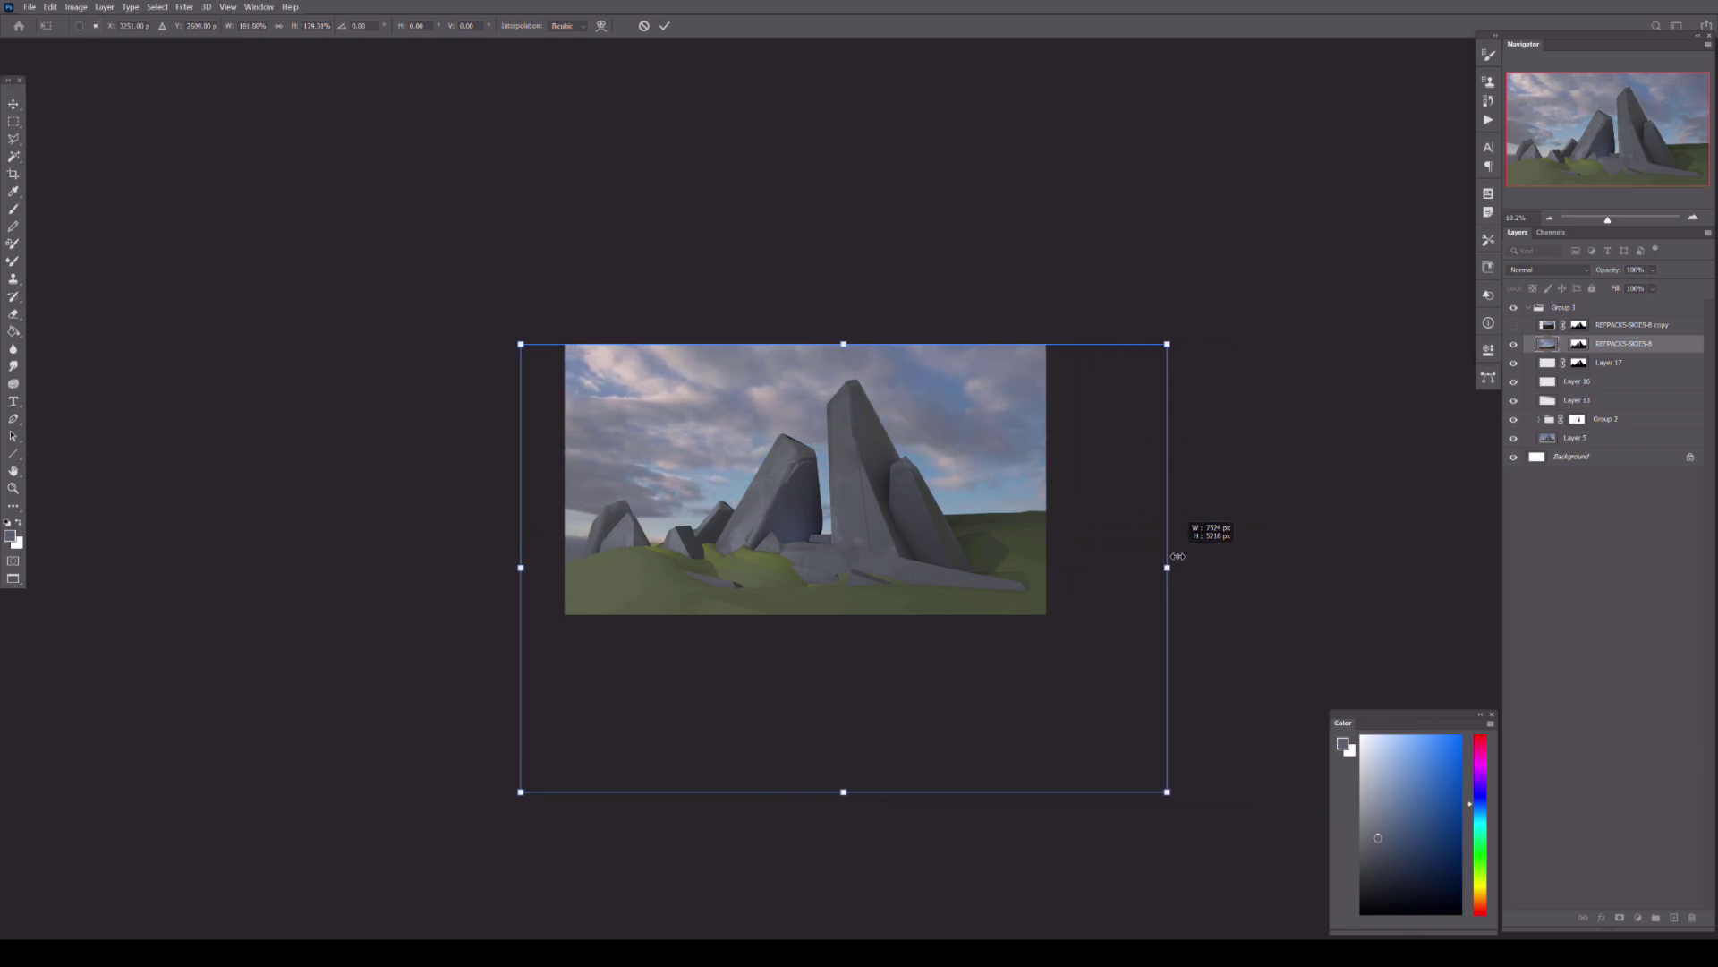
pyautogui.moveTo(711, 447); pyautogui.dragTo(723, 555)
pyautogui.moveTo(866, 349); pyautogui.dragTo(867, 329)
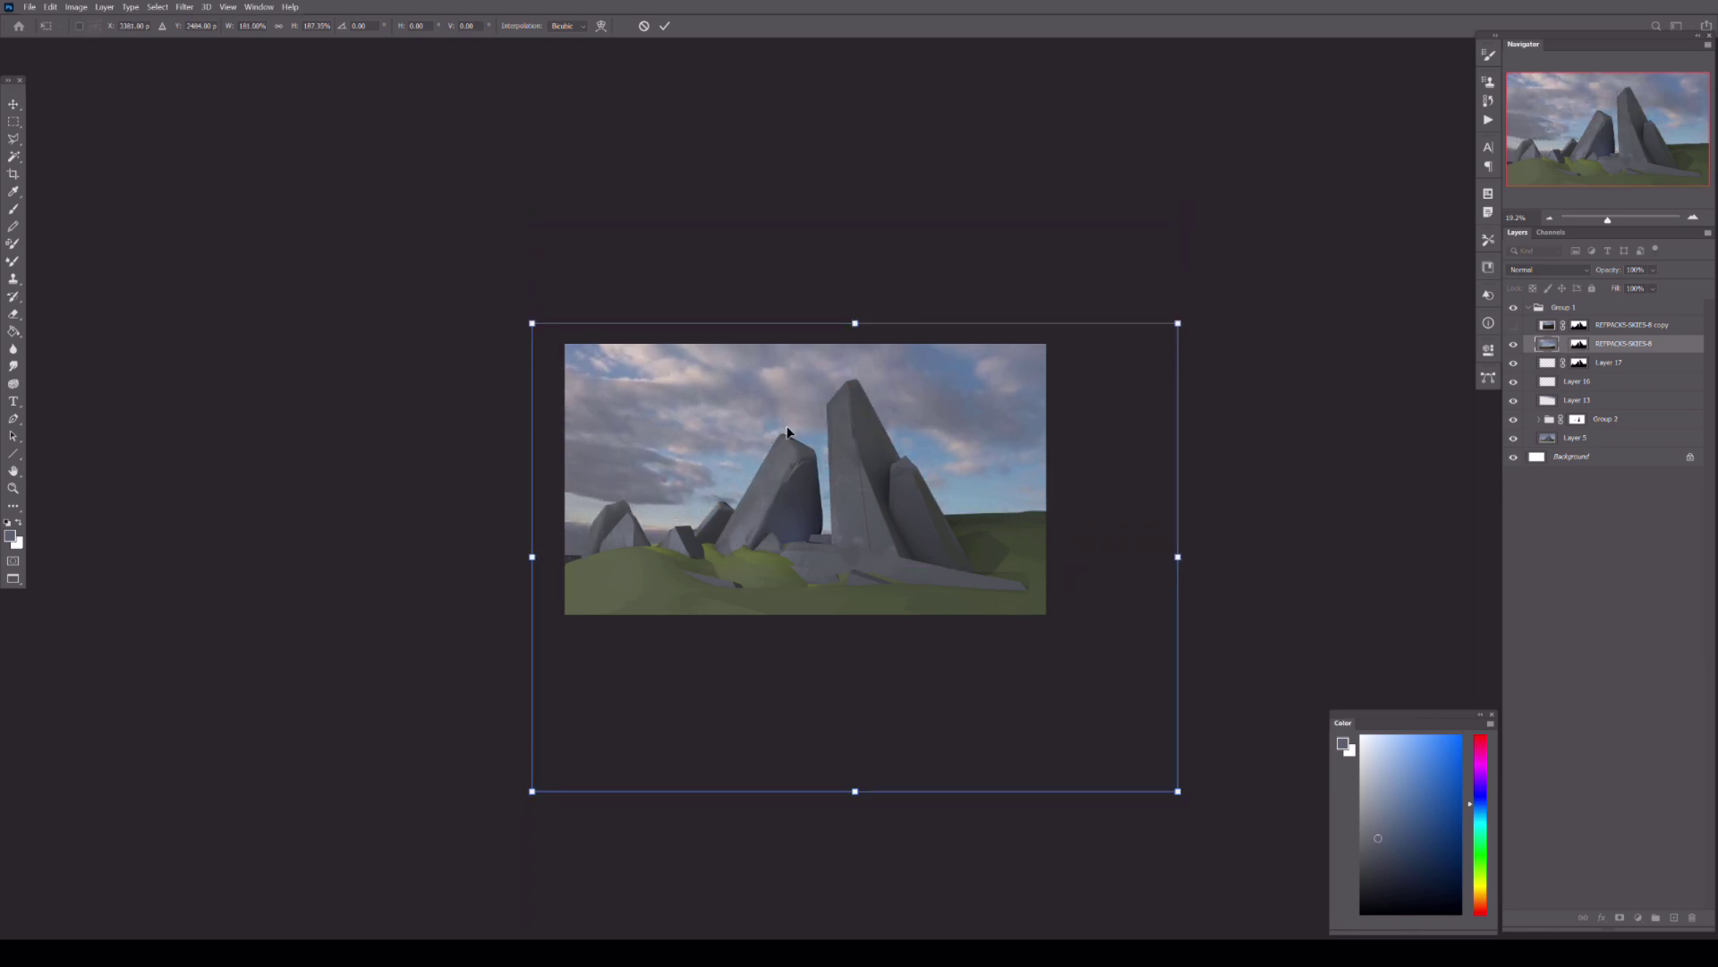
pyautogui.moveTo(806, 425)
pyautogui.mouseDown()
pyautogui.moveTo(828, 428)
pyautogui.moveTo(802, 455)
pyautogui.mouseUp()
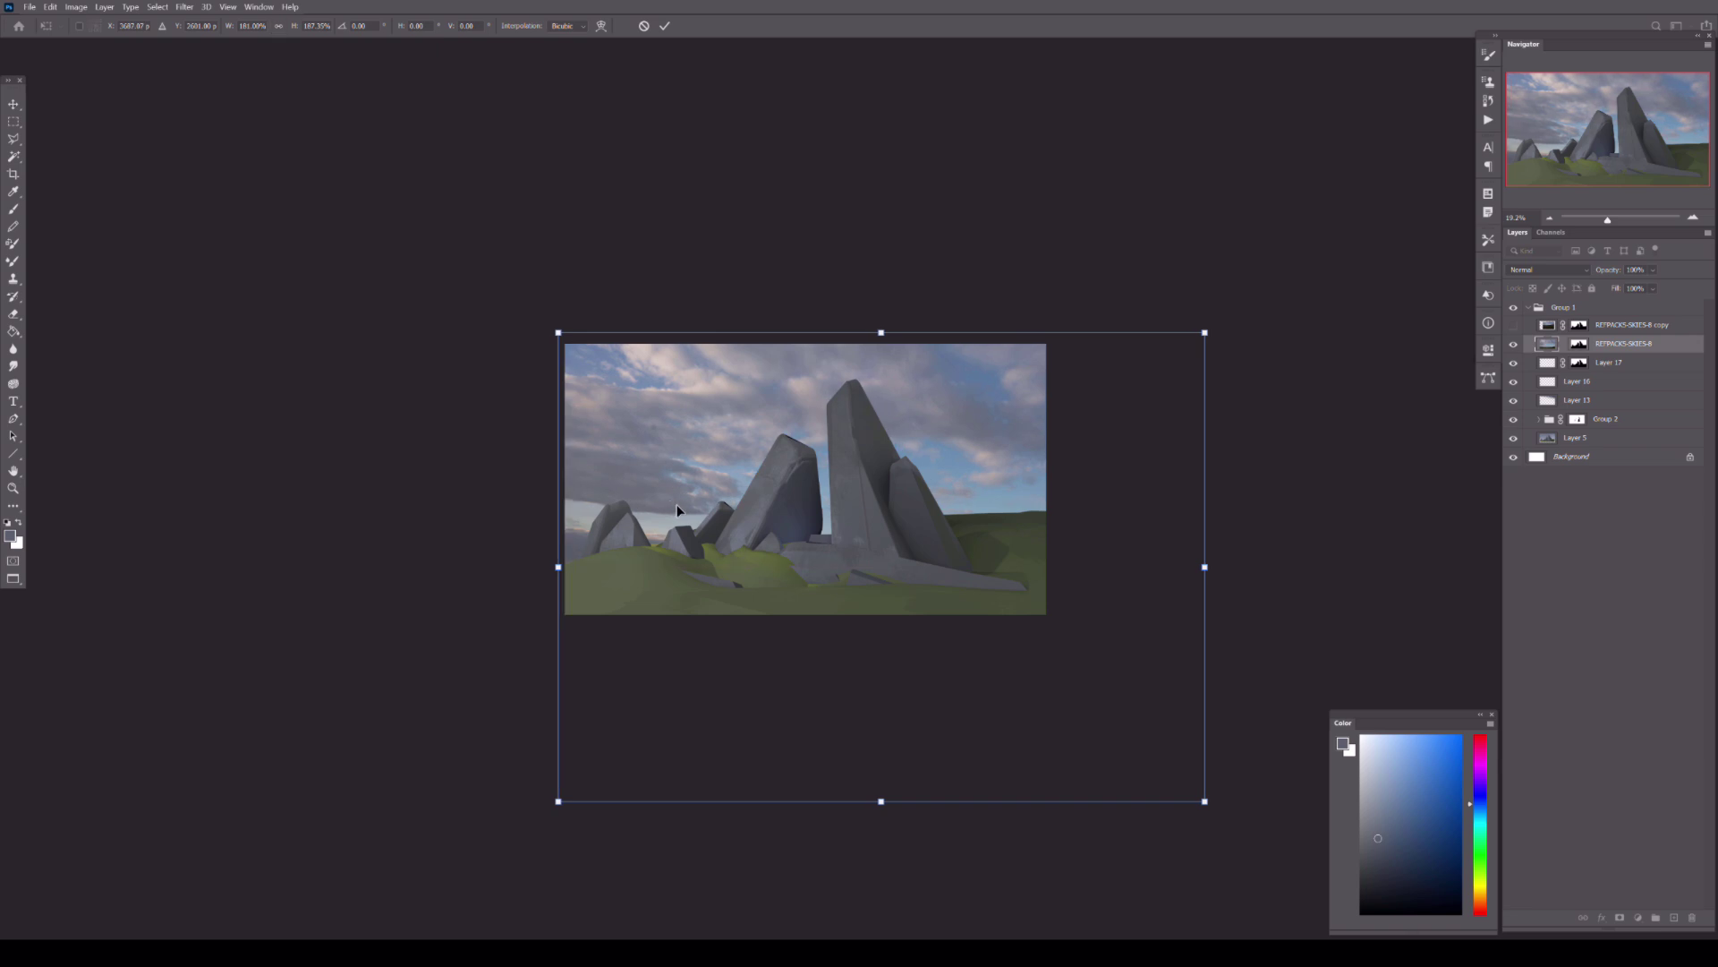
pyautogui.moveTo(668, 490); pyautogui.dragTo(614, 492)
pyautogui.press('Return')
pyautogui.scroll(3, 790, 542)
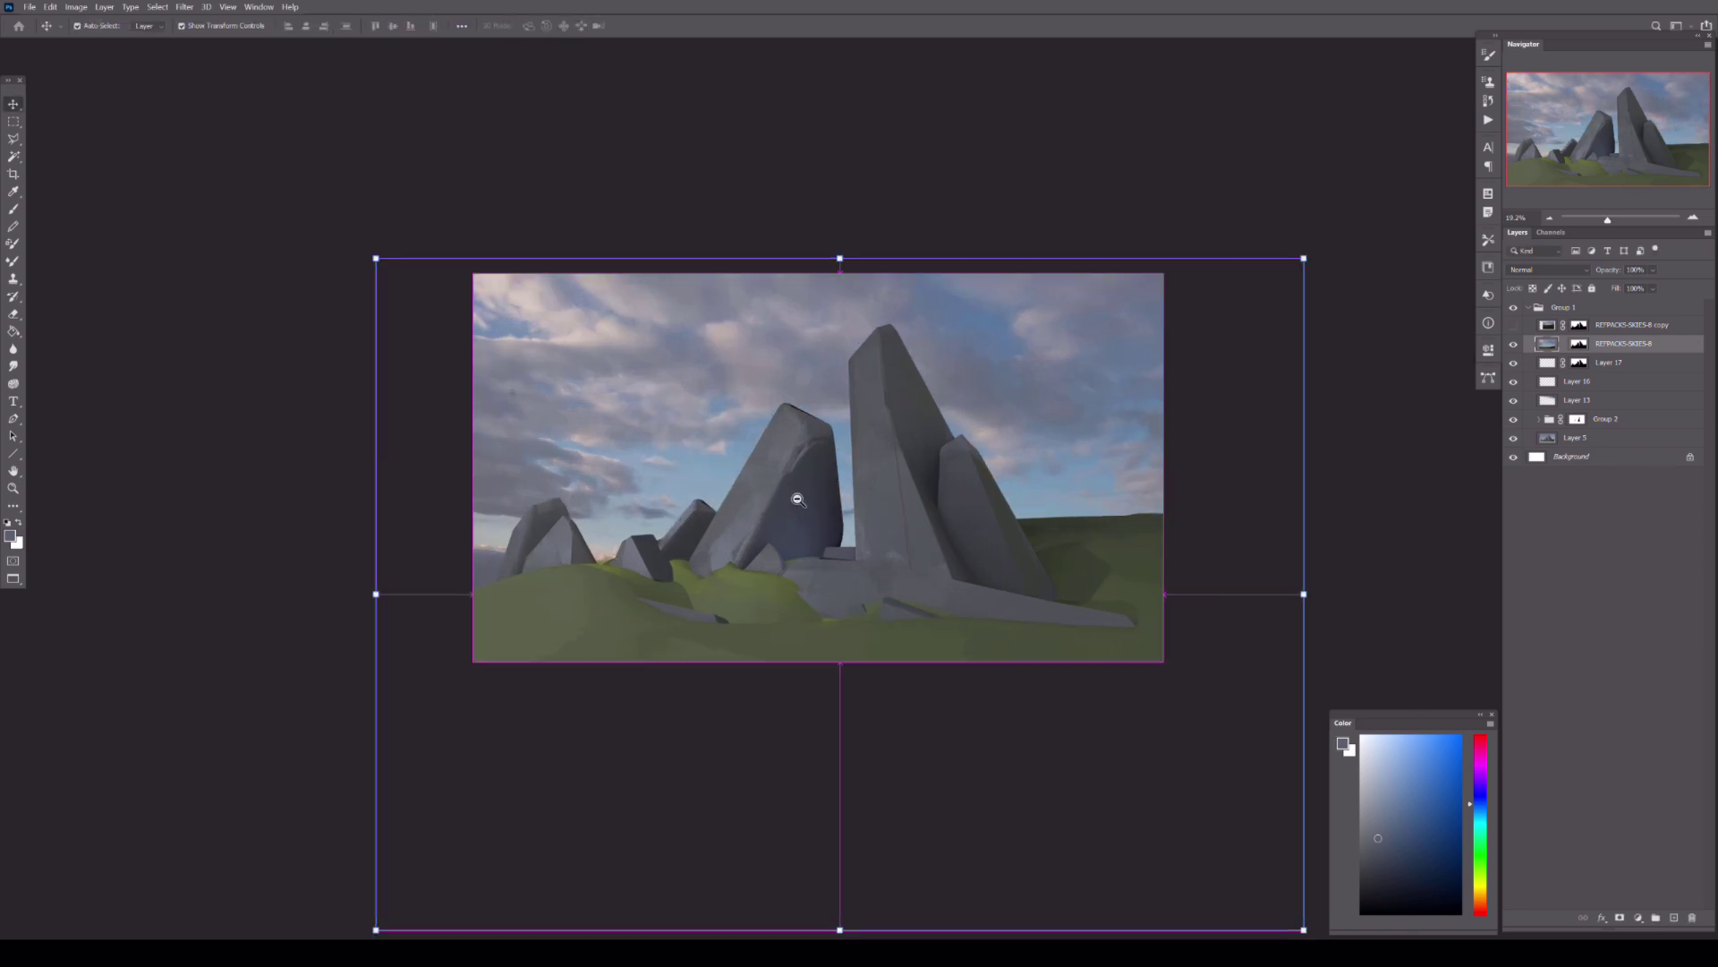
# - Add a Brightness/Contrast adjustment layer clipped to the sky photo
pyautogui.click(1638, 918)
pyautogui.click(1647, 727)
pyautogui.rightClick(1629, 344)
pyautogui.click(1611, 594)
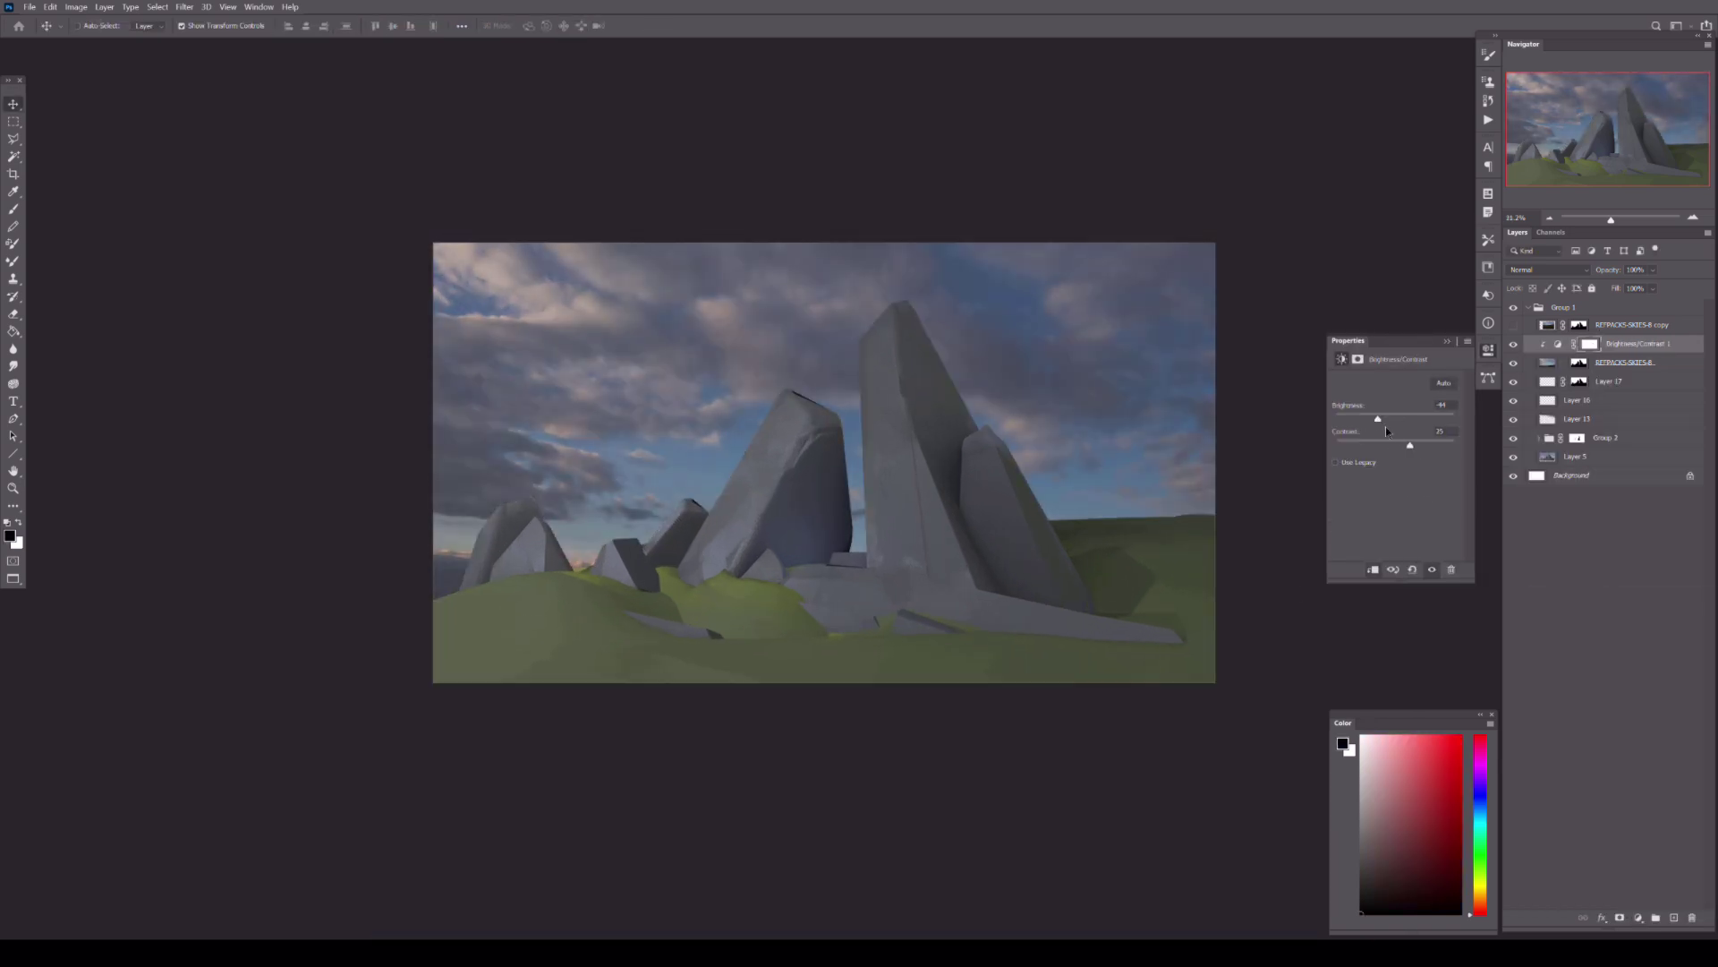
# - Add a new layer, Color Range select the green grass, and duplicate the landscape photo layer
pyautogui.hotkey('ctrl', 'alt', 'shift', 'e')
pyautogui.click(158, 7)
pyautogui.click(174, 161)
pyautogui.press('Return')
pyautogui.press('v')
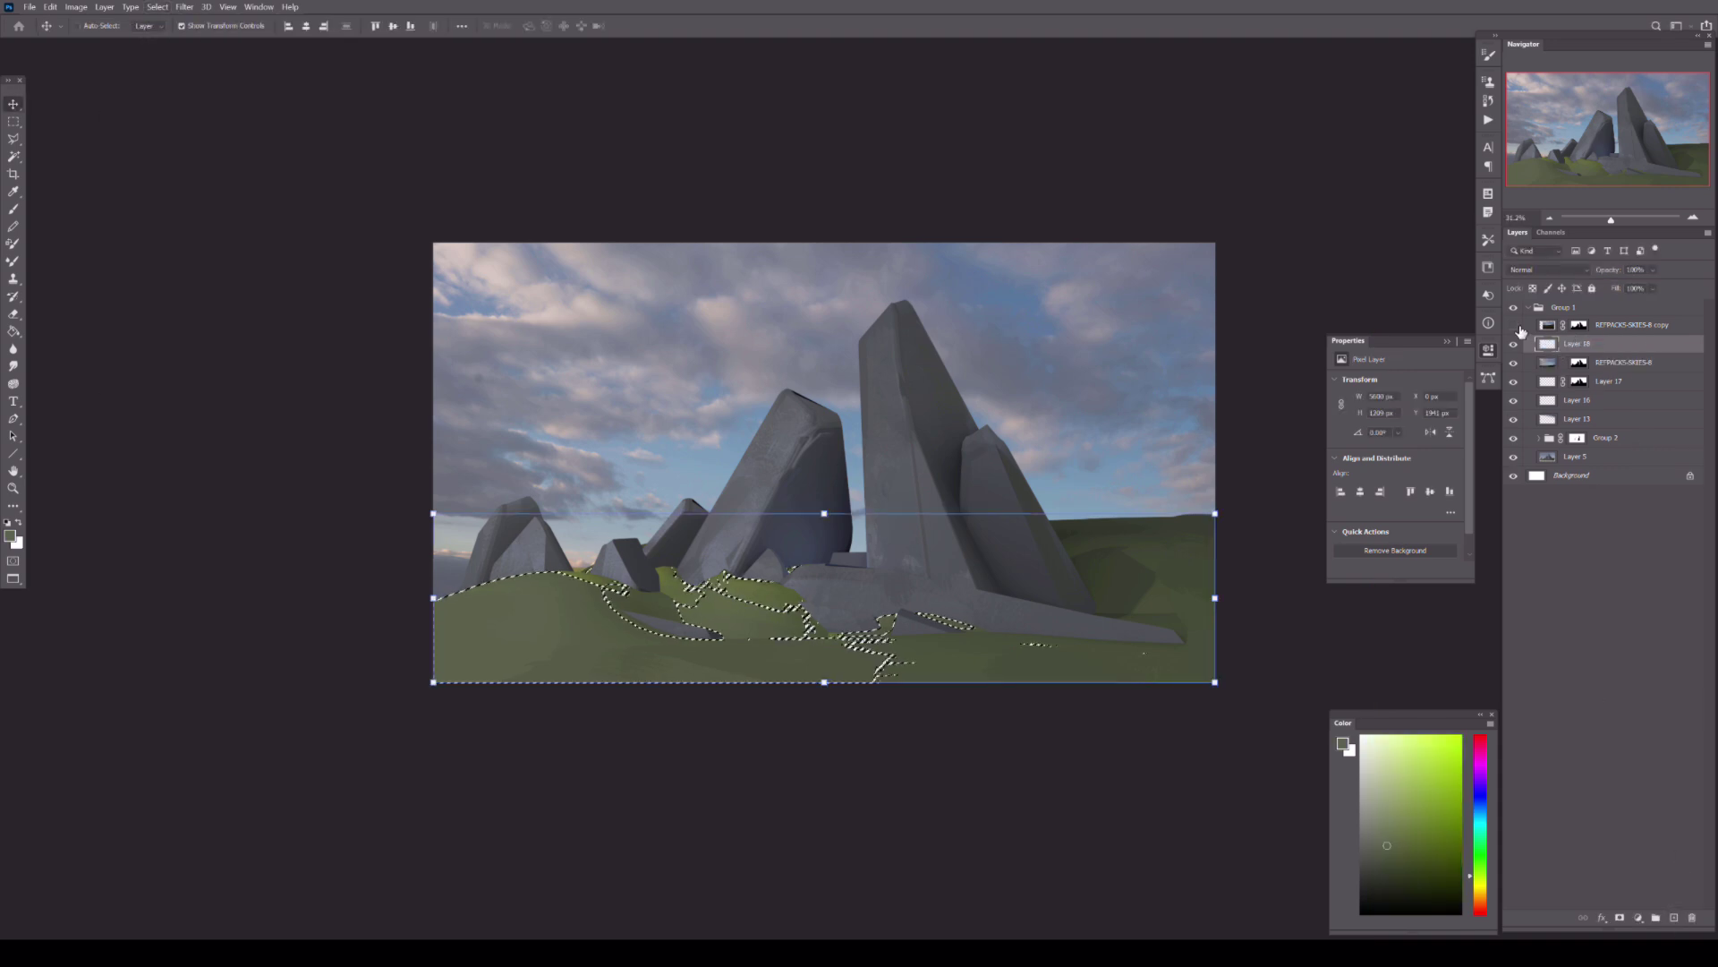
pyautogui.click(1513, 324)
pyautogui.hotkey('ctrl', 'j')
# - Lasso the ground area of the landscape photo, copy it to a new layer, and scale it over the hills
pyautogui.click(1611, 344)
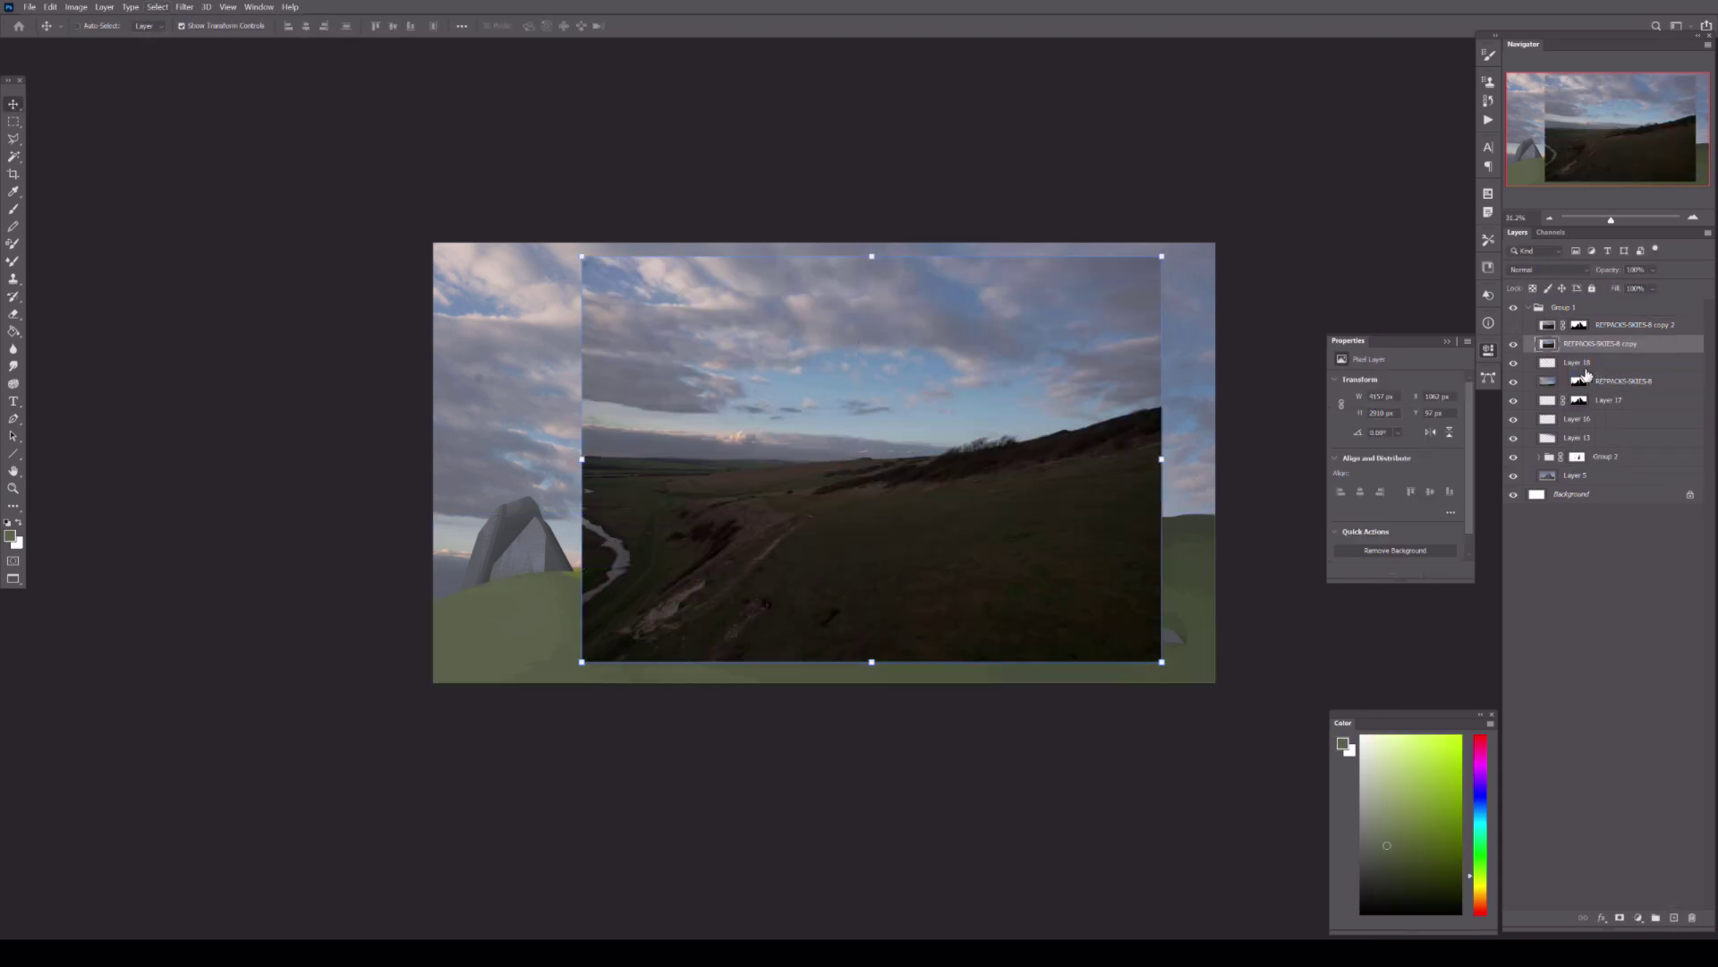
pyautogui.press('l')
pyautogui.doubleClick(592, 666)
pyautogui.hotkey('ctrl', 'j')
pyautogui.hotkey('ctrl', 't')
pyautogui.moveTo(456, 395)
pyautogui.mouseDown()
pyautogui.moveTo(936, 582)
pyautogui.moveTo(909, 459)
pyautogui.mouseUp()
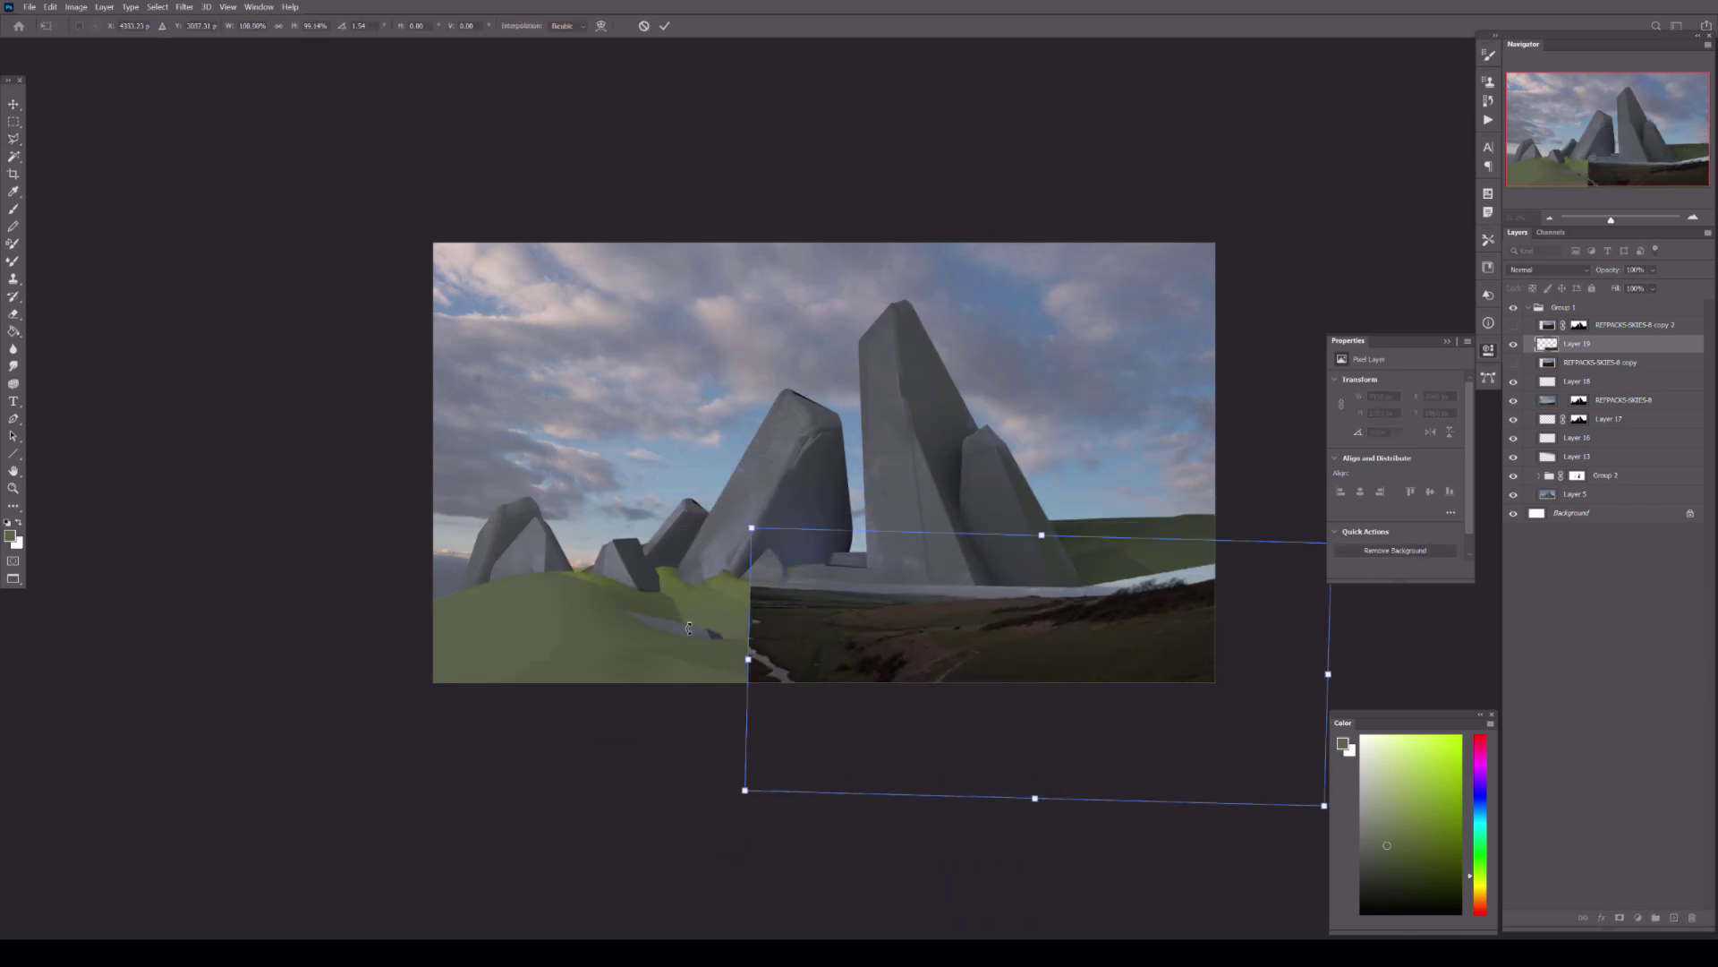
# - Apply a Surface Blur to the ground patch
pyautogui.click(184, 6)
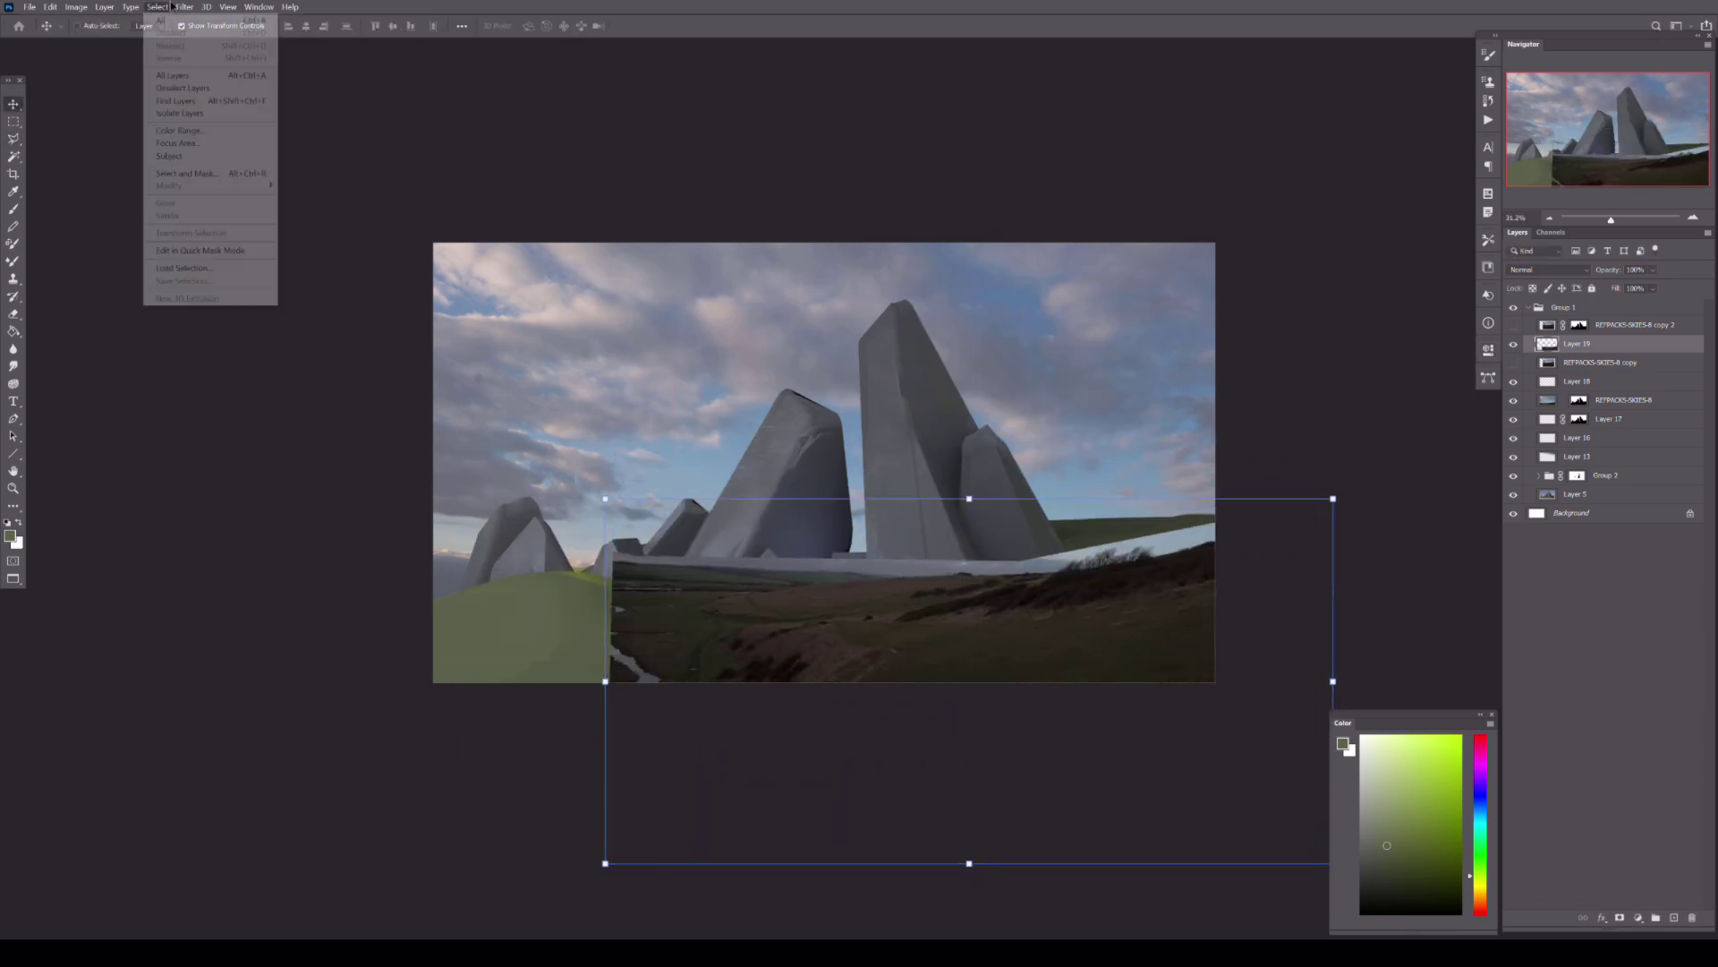
pyautogui.click(385, 278)
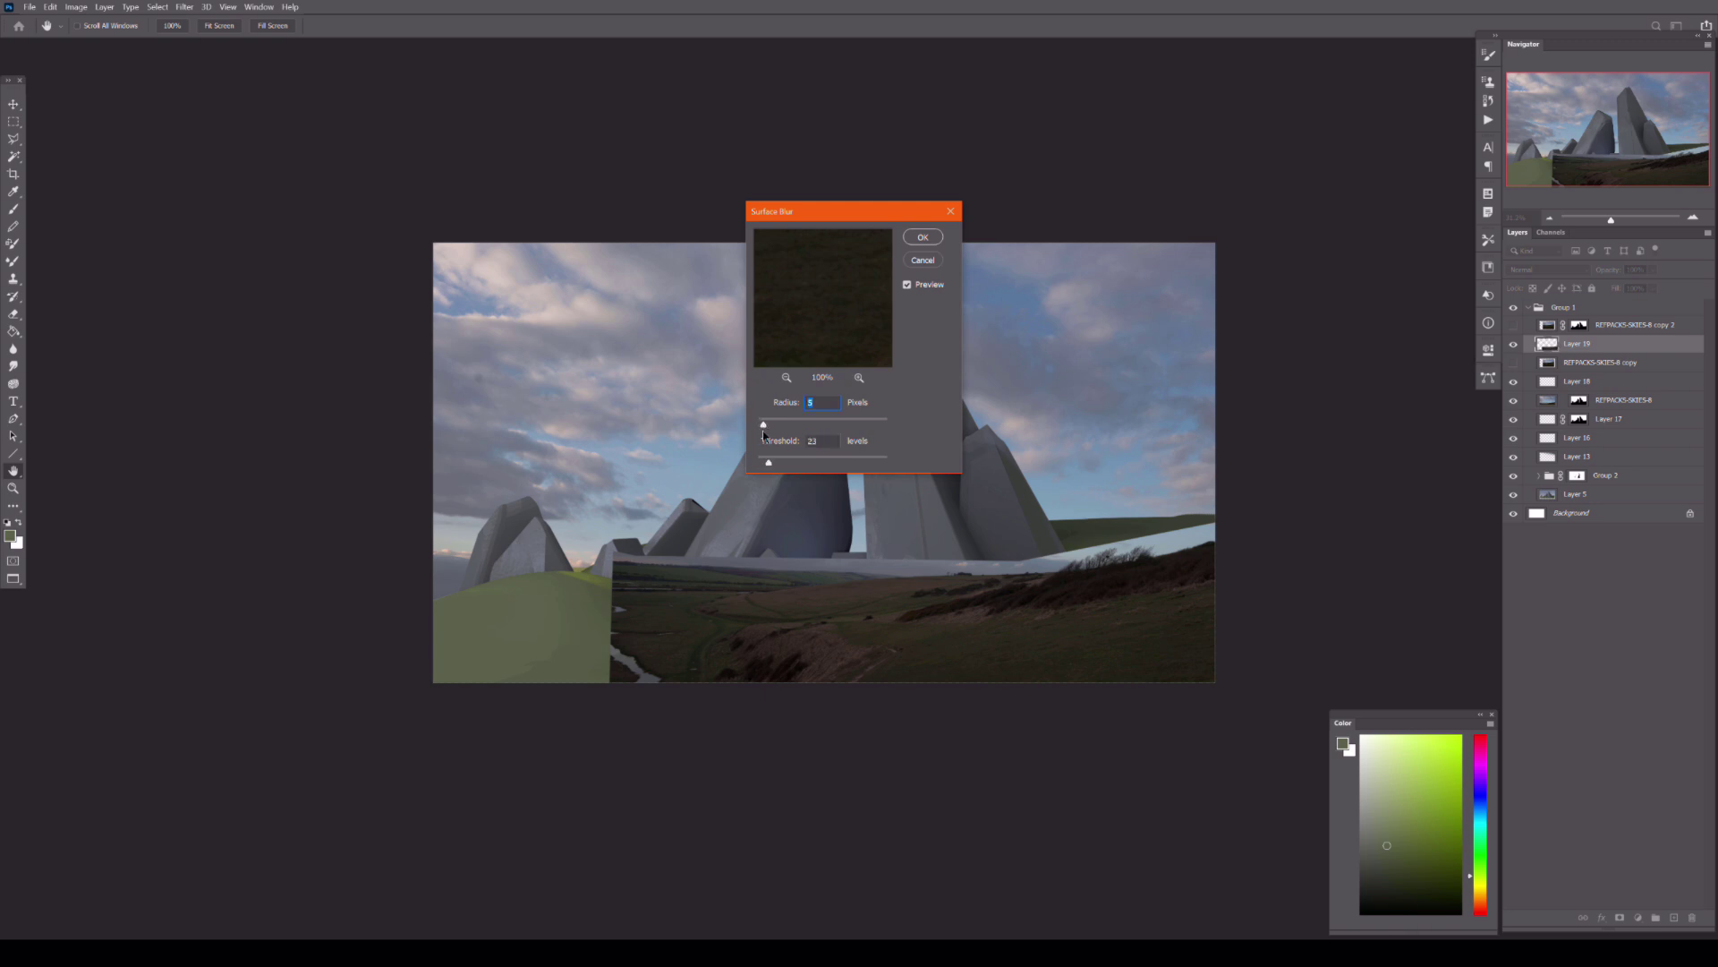
pyautogui.press('Return')
pyautogui.scroll(2, 904, 550)
# - Mask away the right side and dark bottom strip of the ground photo, and lower its opacity
pyautogui.press('b')
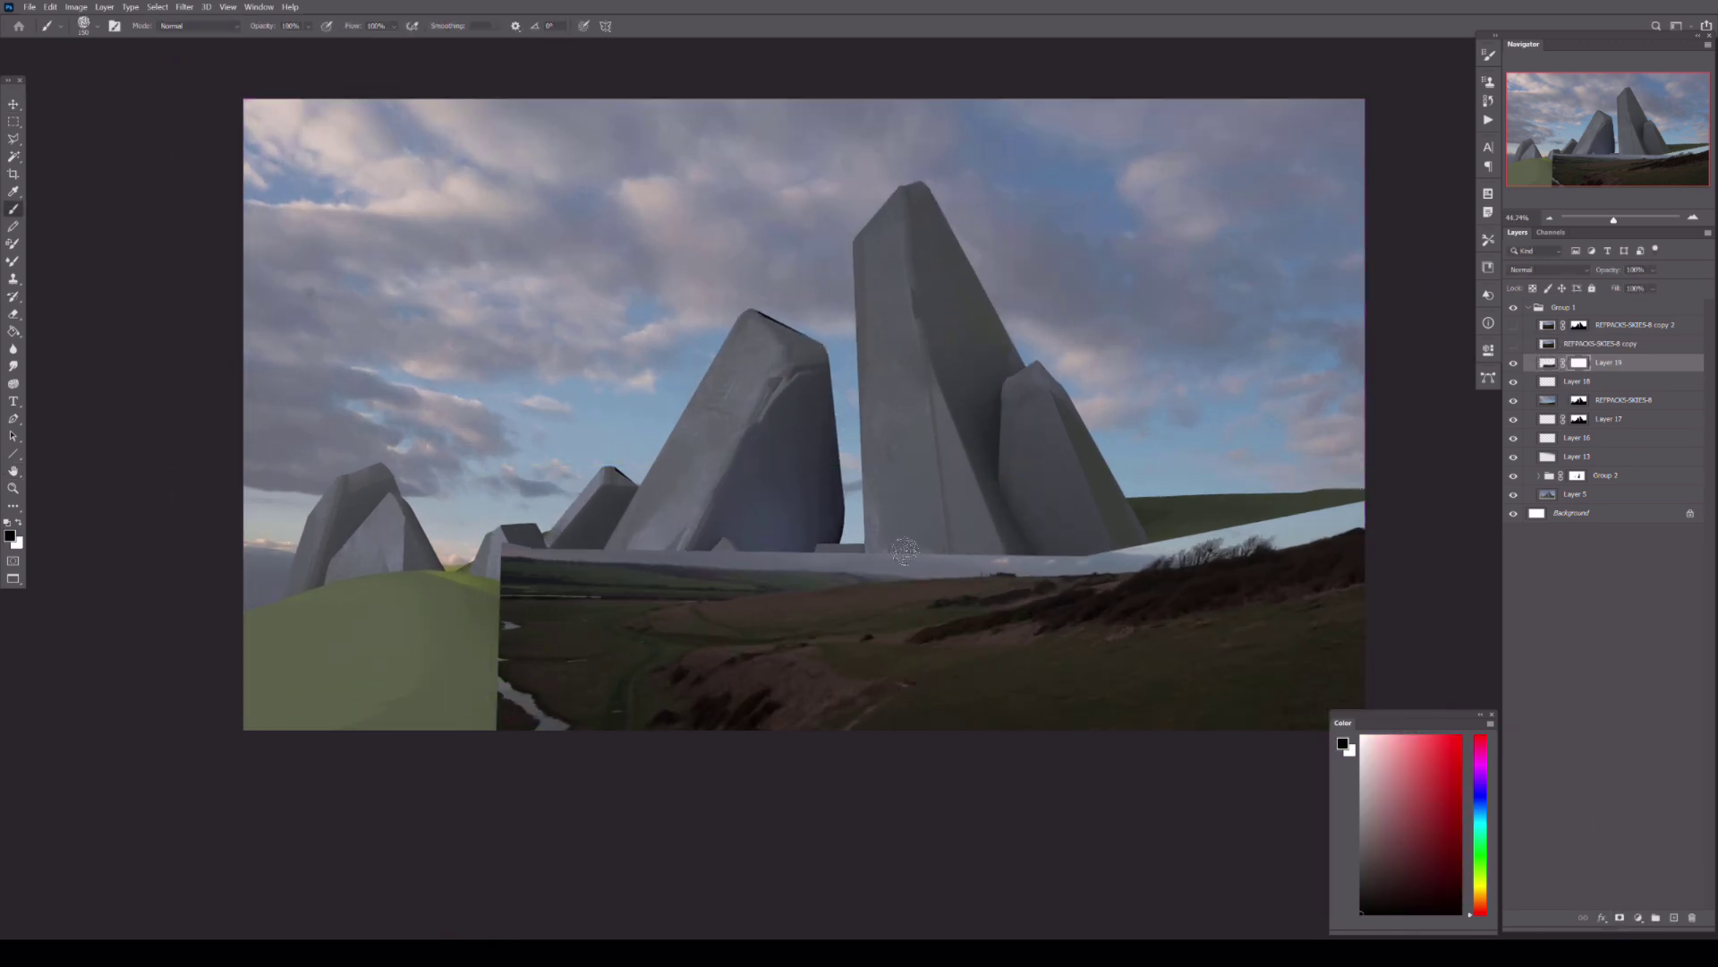
pyautogui.moveTo(1074, 564); pyautogui.dragTo(1271, 653)
pyautogui.click(83, 25)
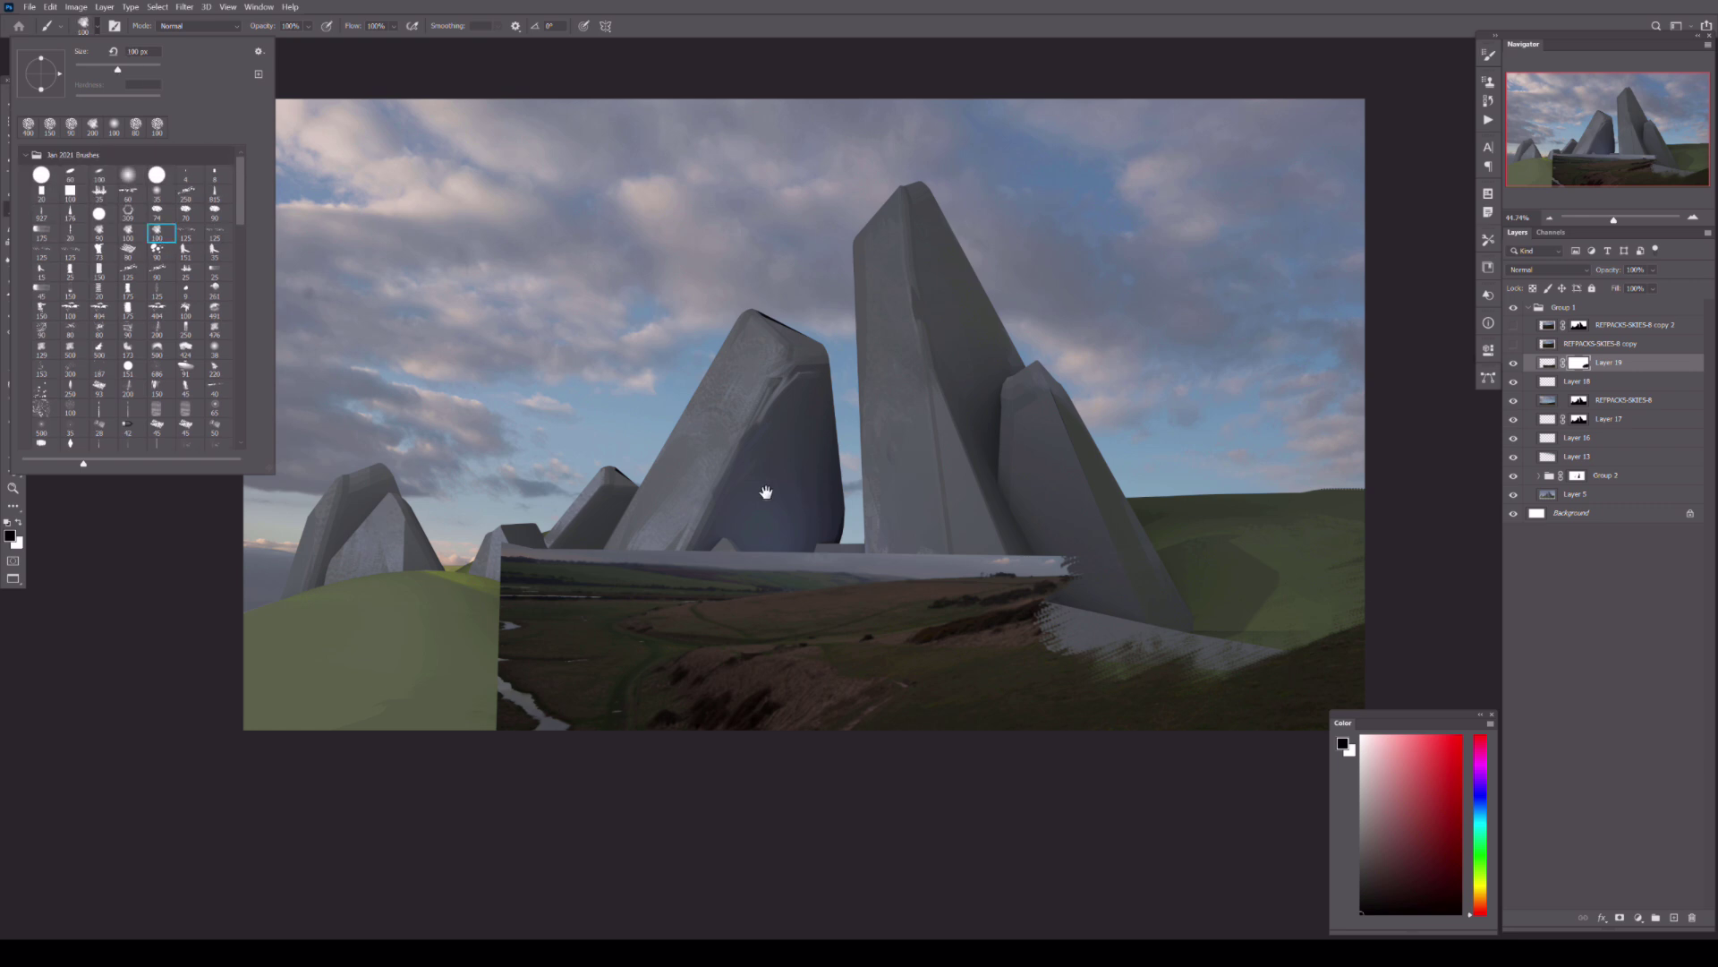
pyautogui.moveTo(766, 492); pyautogui.dragTo(737, 473)
pyautogui.moveTo(1298, 627); pyautogui.dragTo(1029, 644)
pyautogui.moveTo(1163, 663)
pyautogui.mouseDown()
pyautogui.moveTo(760, 555)
pyautogui.moveTo(483, 626)
pyautogui.moveTo(935, 673)
pyautogui.moveTo(686, 663)
pyautogui.mouseUp()
pyautogui.press(']')
pyautogui.press(']')
pyautogui.moveTo(438, 748); pyautogui.dragTo(1298, 690)
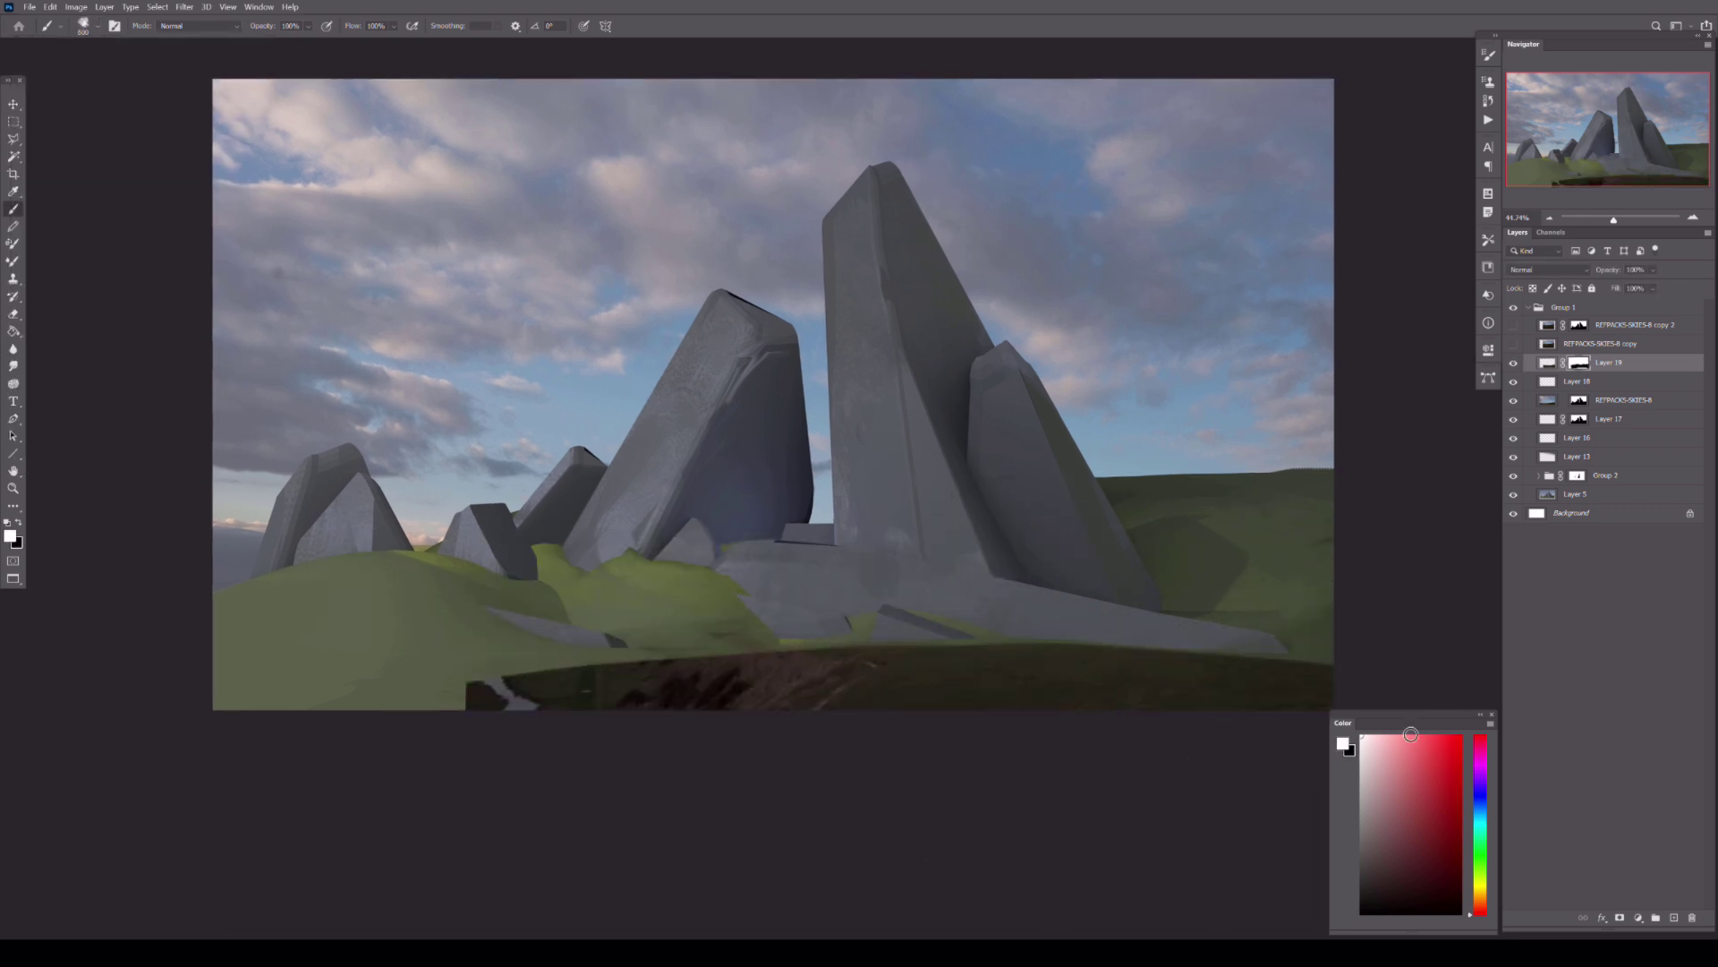
pyautogui.moveTo(1074, 681); pyautogui.dragTo(537, 663)
pyautogui.moveTo(1653, 270); pyautogui.dragTo(1654, 287)
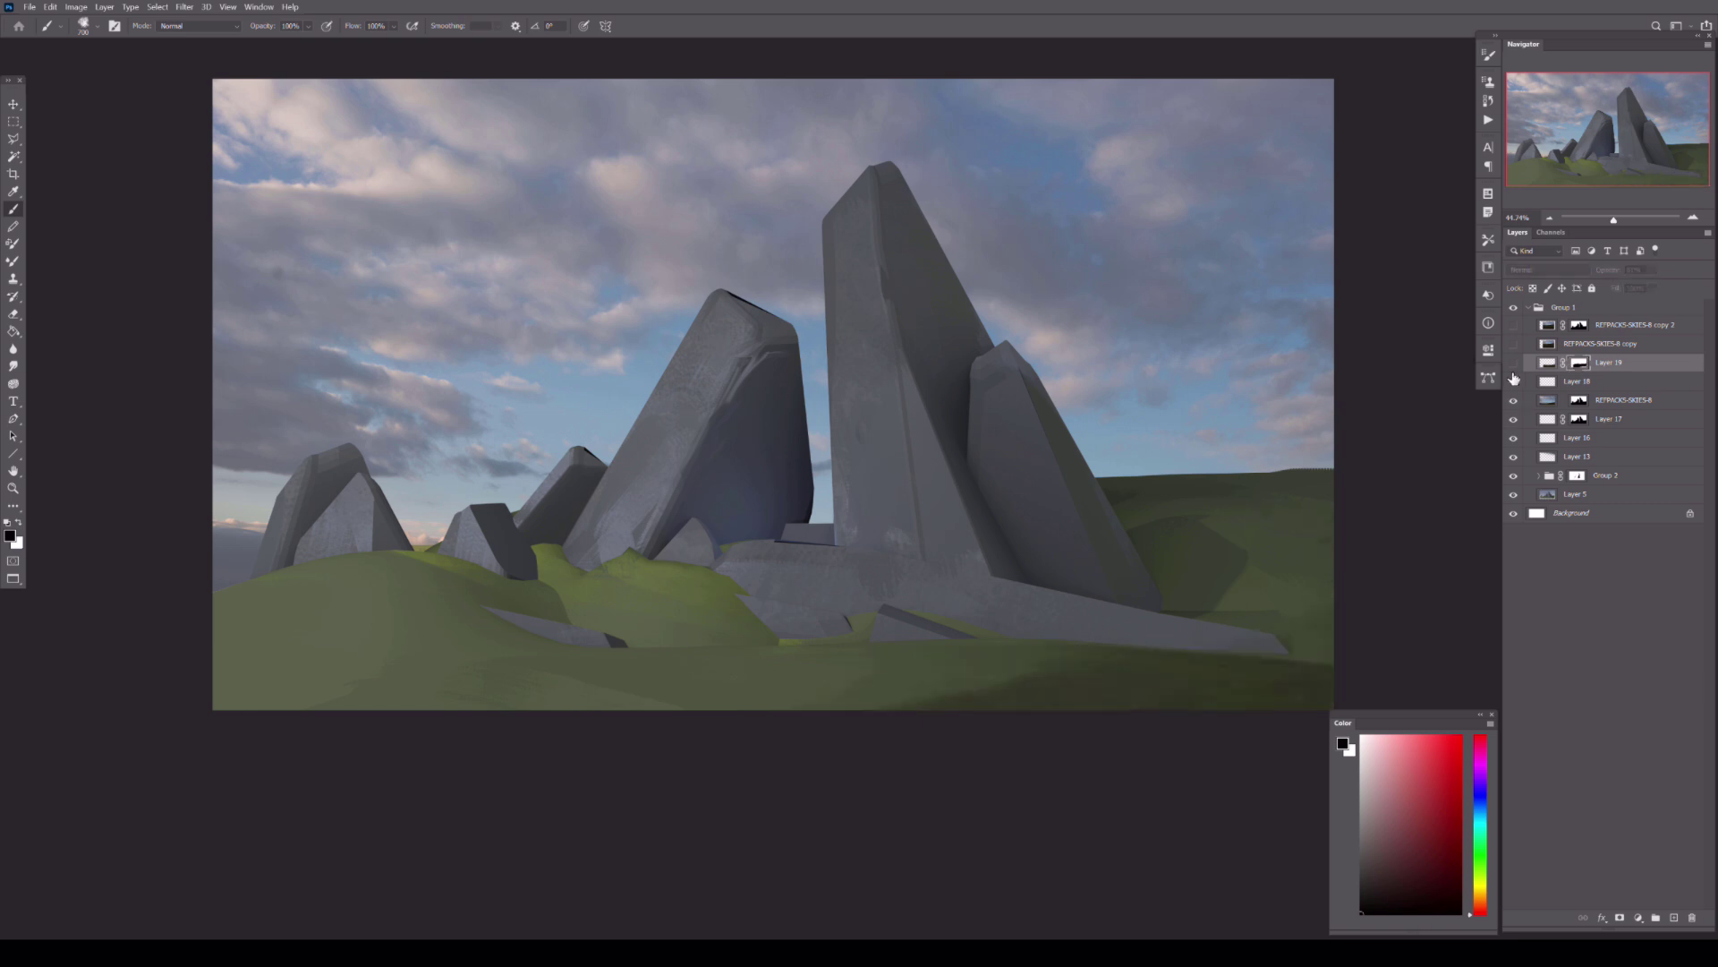
# - Scale and tilt the ground photo across the hills and set its opacity to 50%
pyautogui.click(1513, 343)
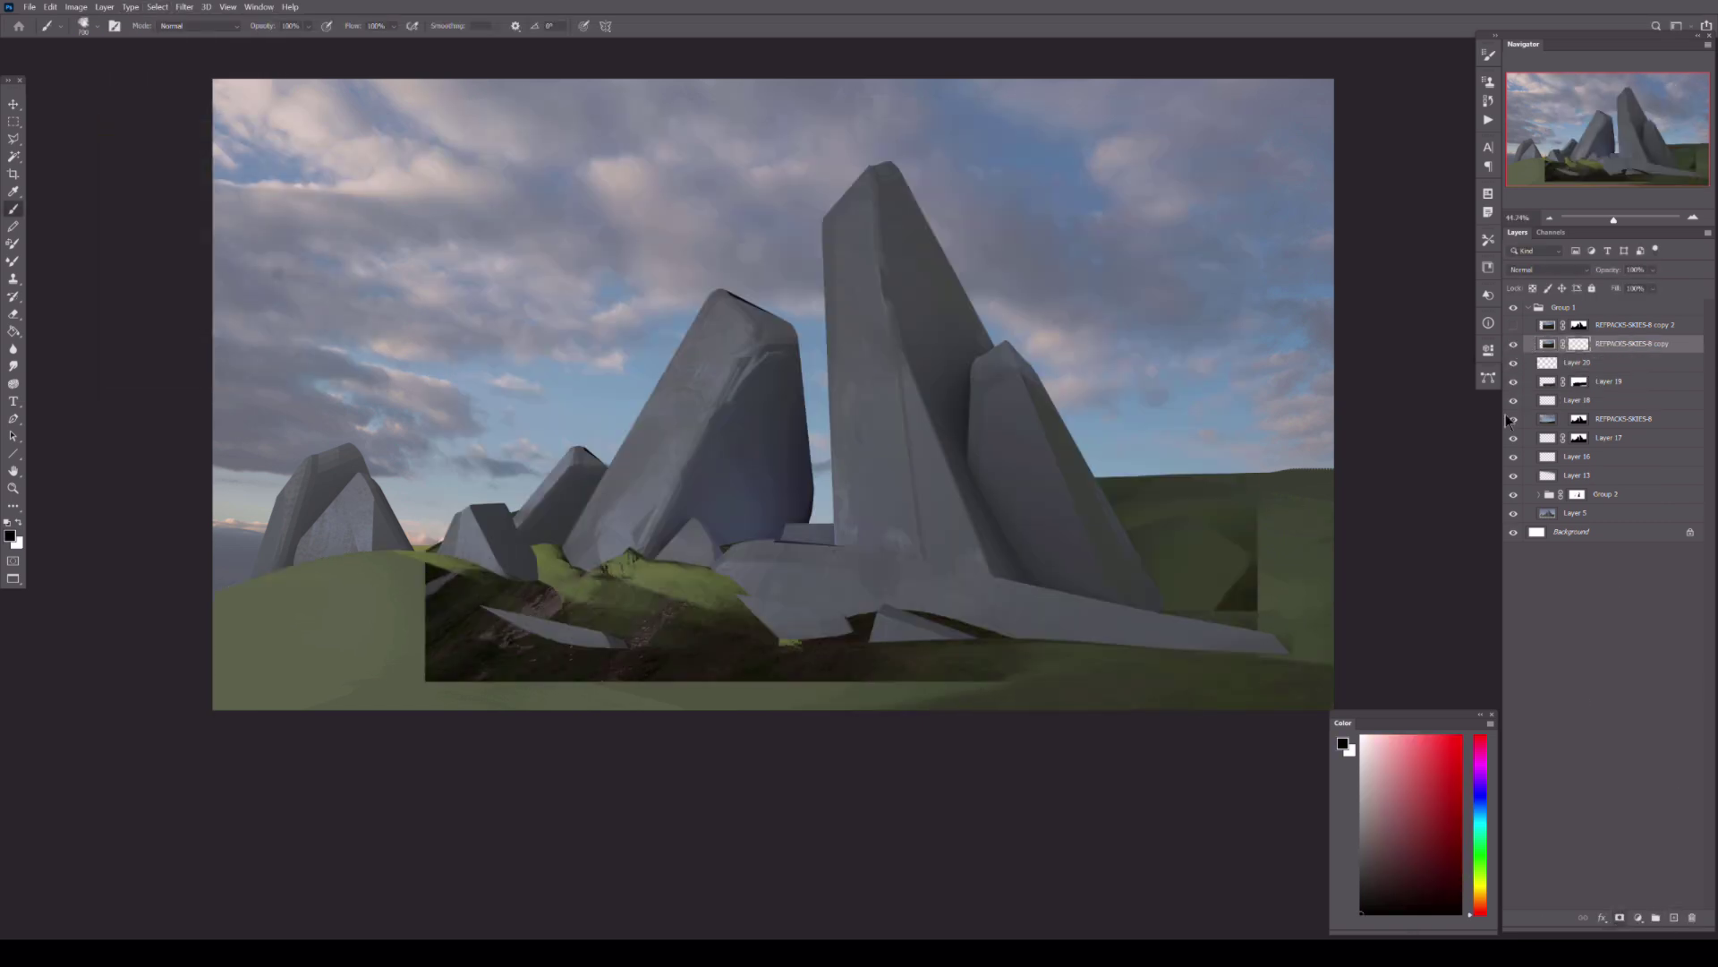
pyautogui.hotkey('ctrl', 't')
pyautogui.moveTo(997, 161); pyautogui.dragTo(1501, 394)
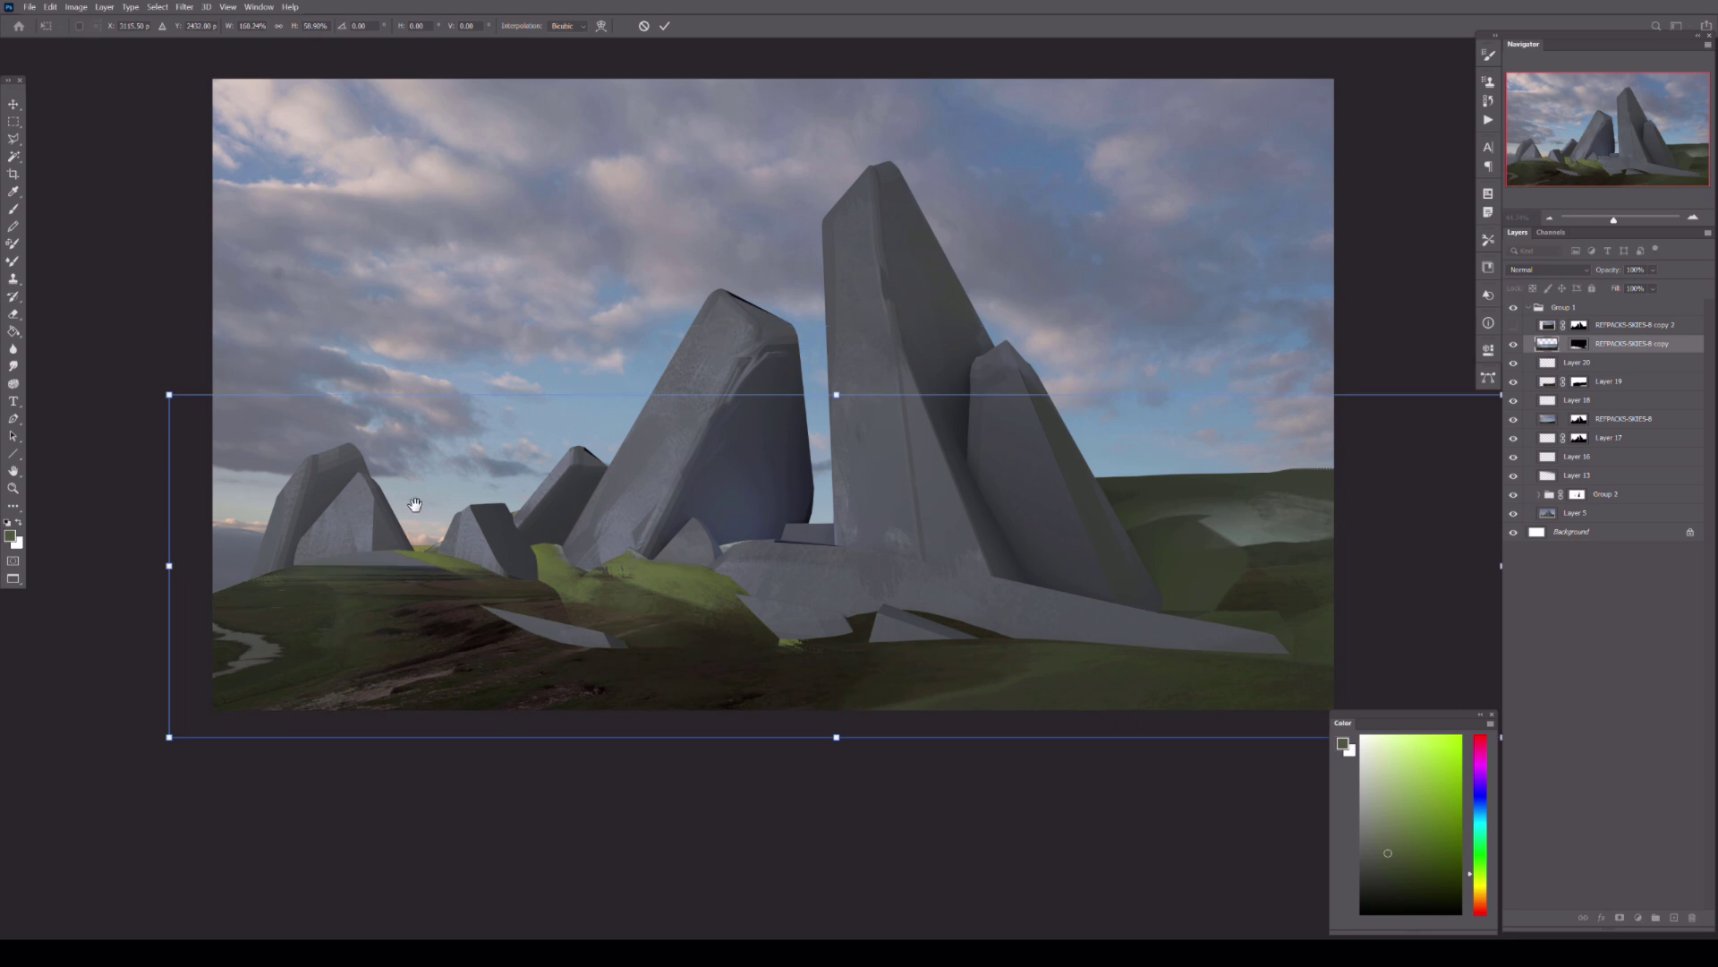
pyautogui.moveTo(415, 504); pyautogui.dragTo(733, 450)
pyautogui.moveTo(1010, 142); pyautogui.dragTo(836, 190)
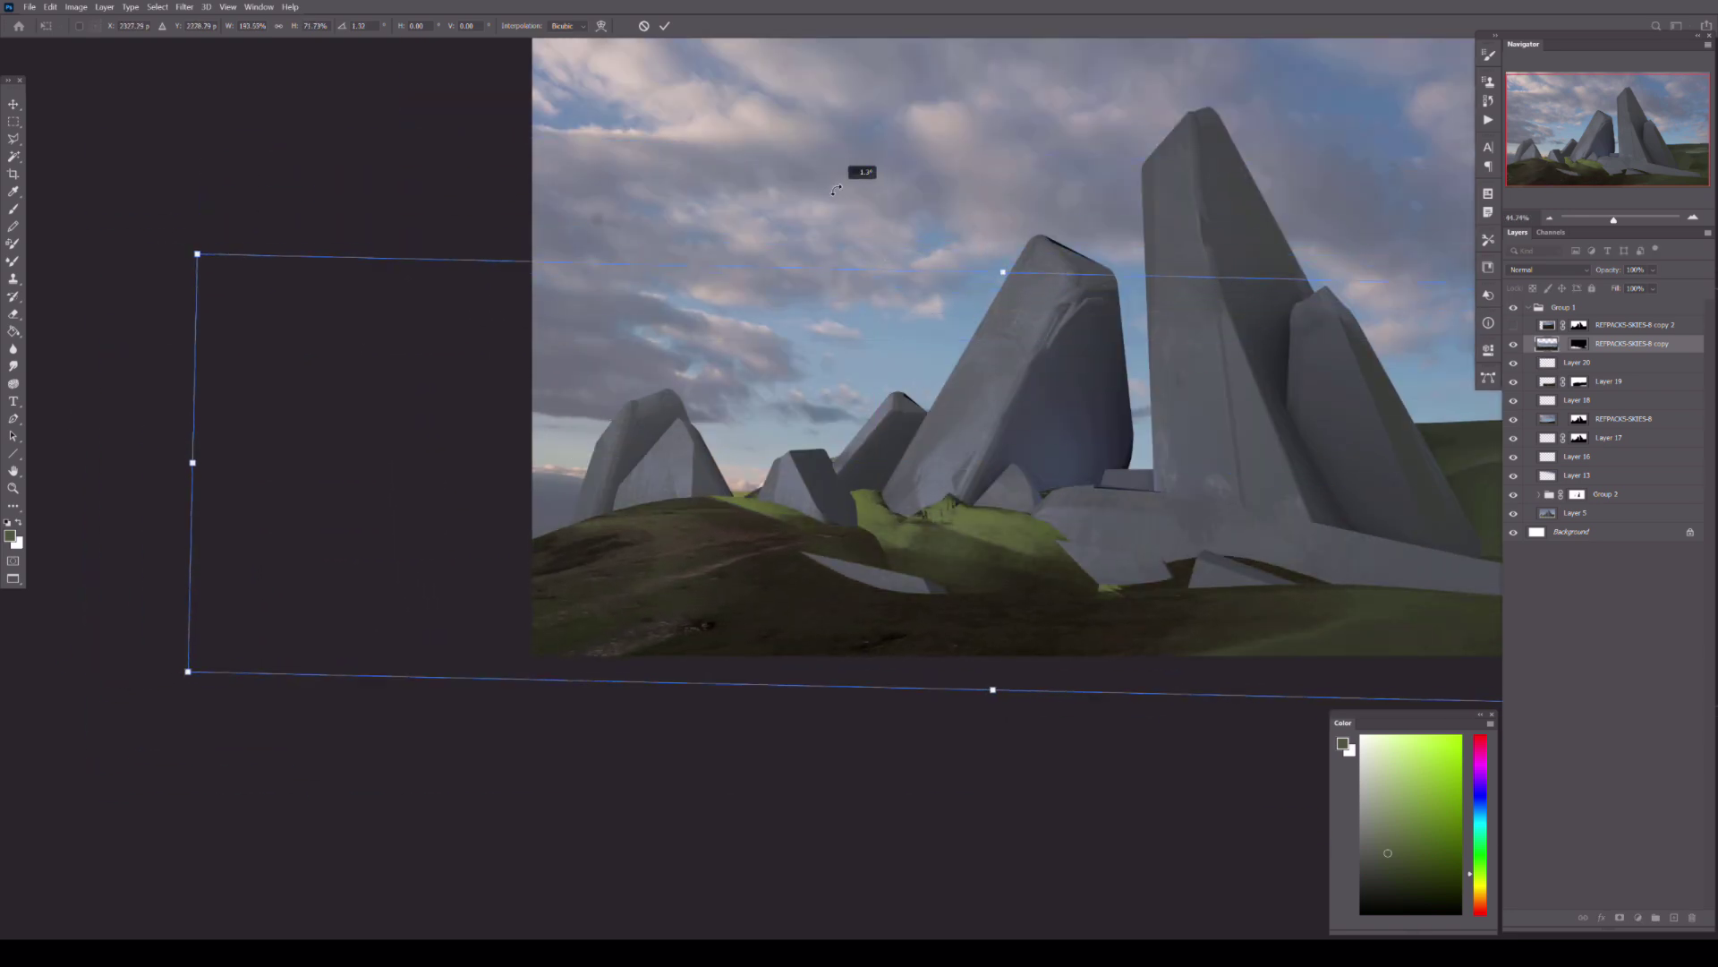
pyautogui.press('Escape')
pyautogui.click(1582, 349)
pyautogui.press('5')
pyautogui.hotkey('ctrl', '0')
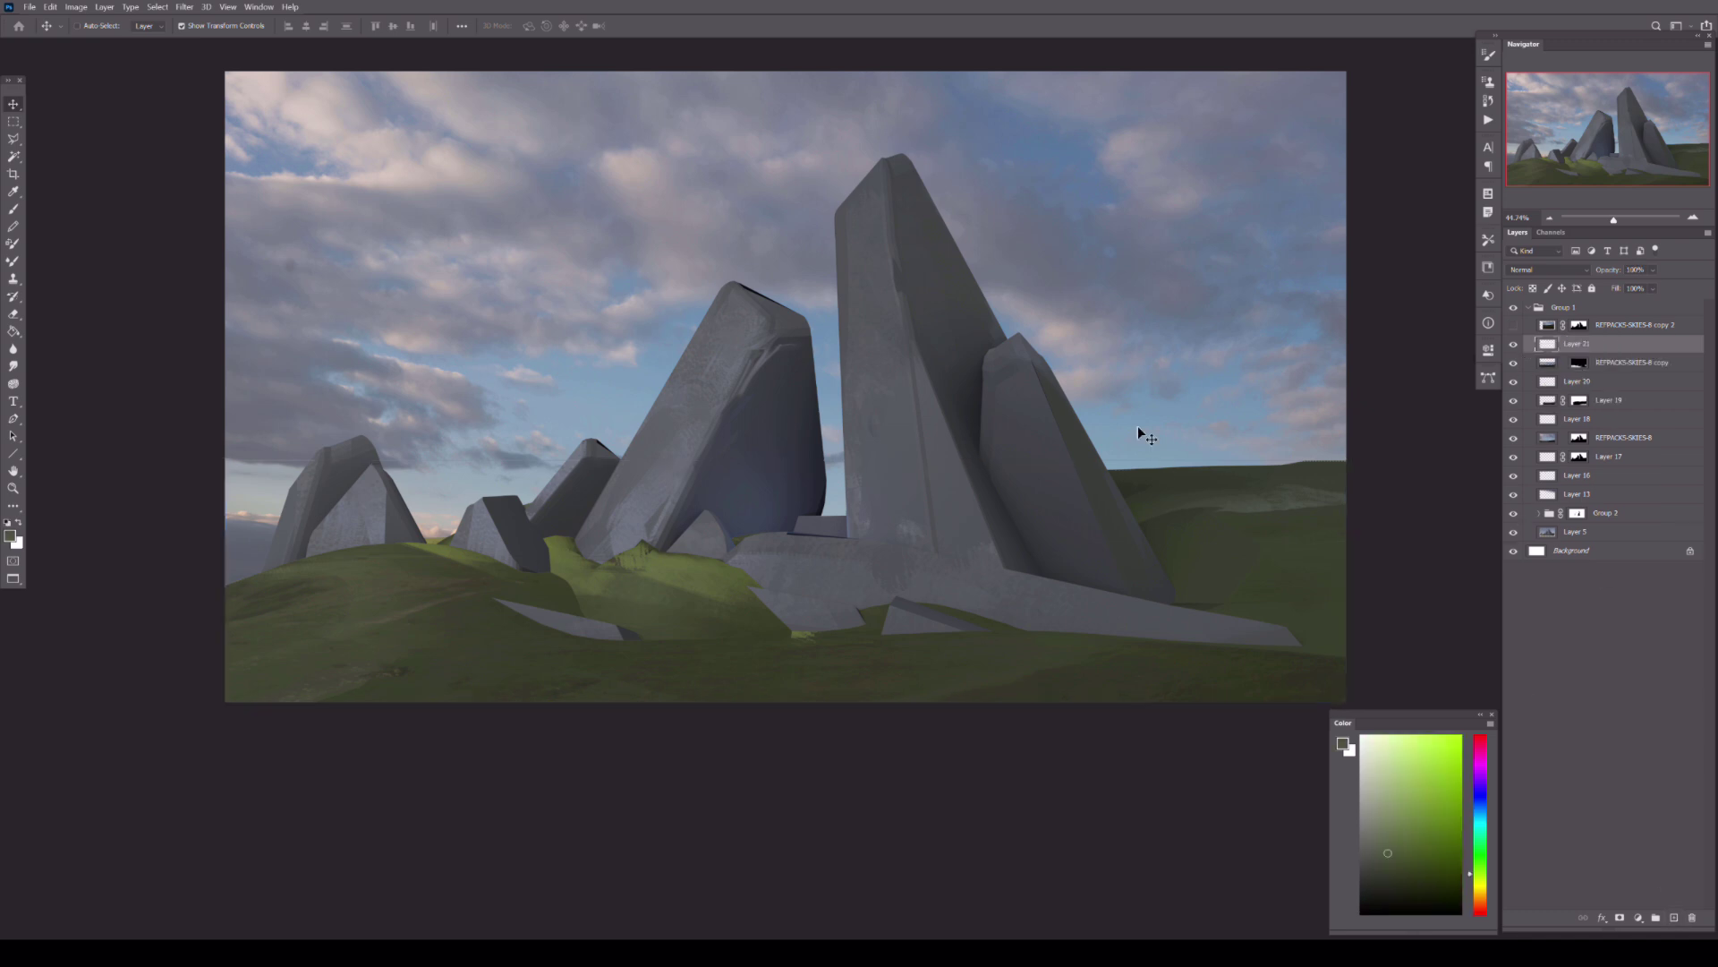
# - Add a warm gradient light layer masked to the rocks, set it to Screen, and select the new layers down to Layer 13
pyautogui.rightClick(13, 331)
pyautogui.click(67, 334)
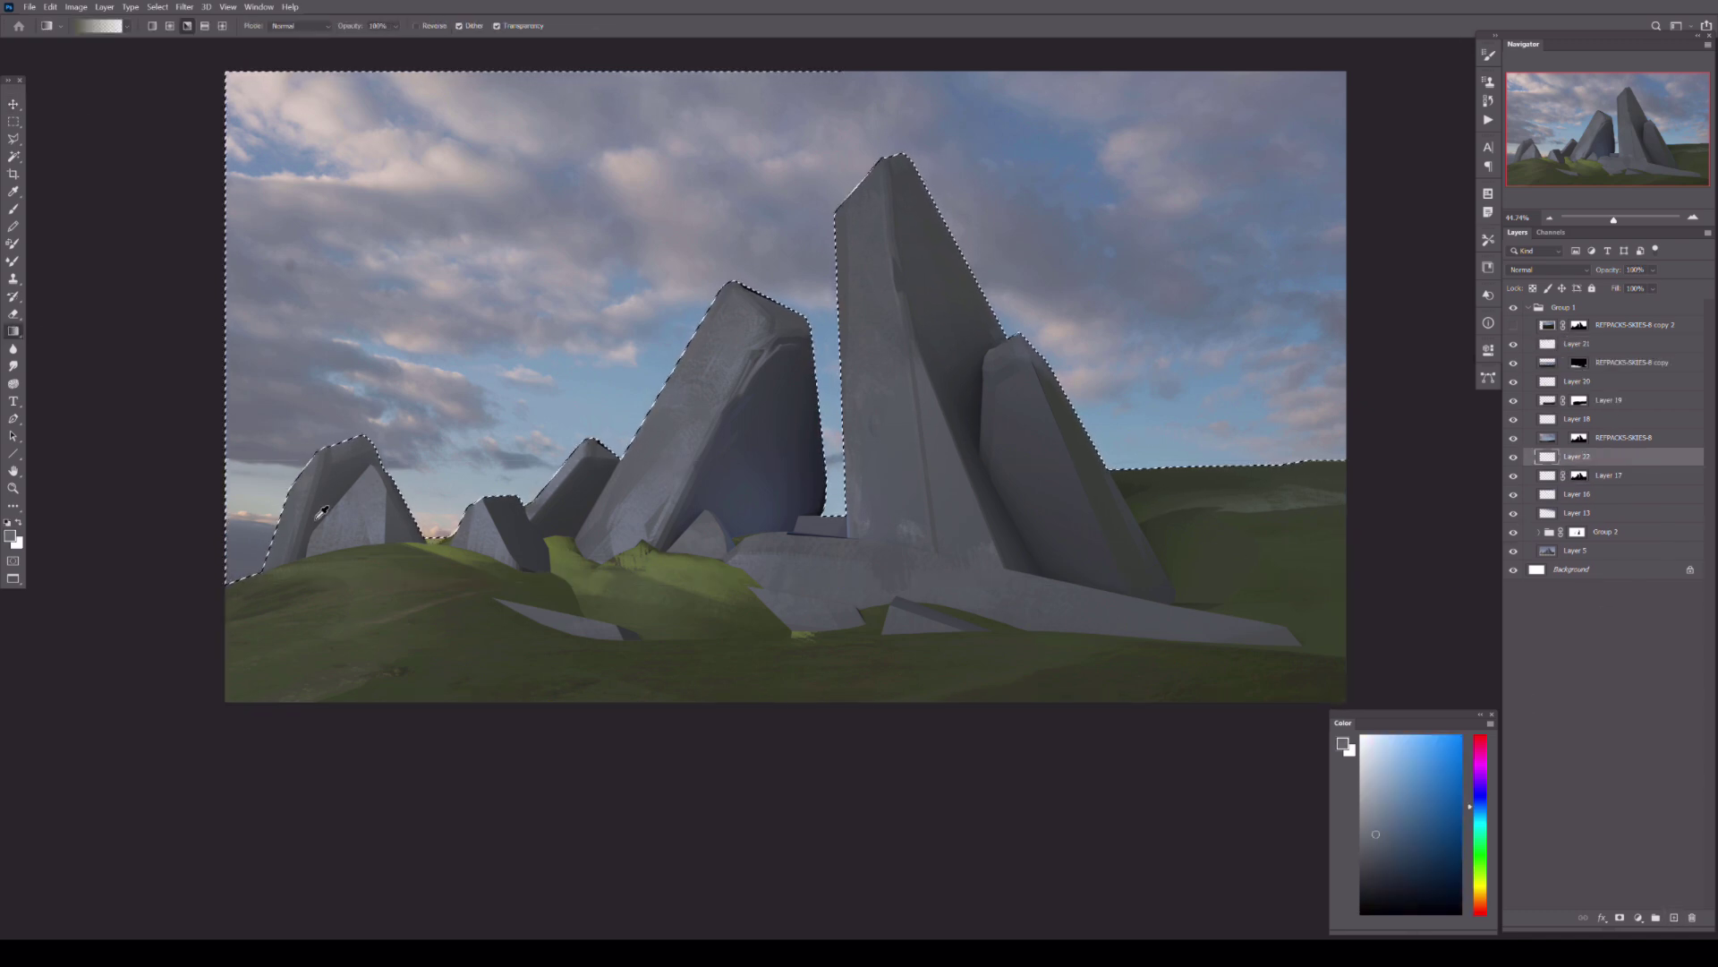
pyautogui.keyDown('alt'); pyautogui.click(435, 528); pyautogui.keyUp('alt')
pyautogui.click(1619, 919)
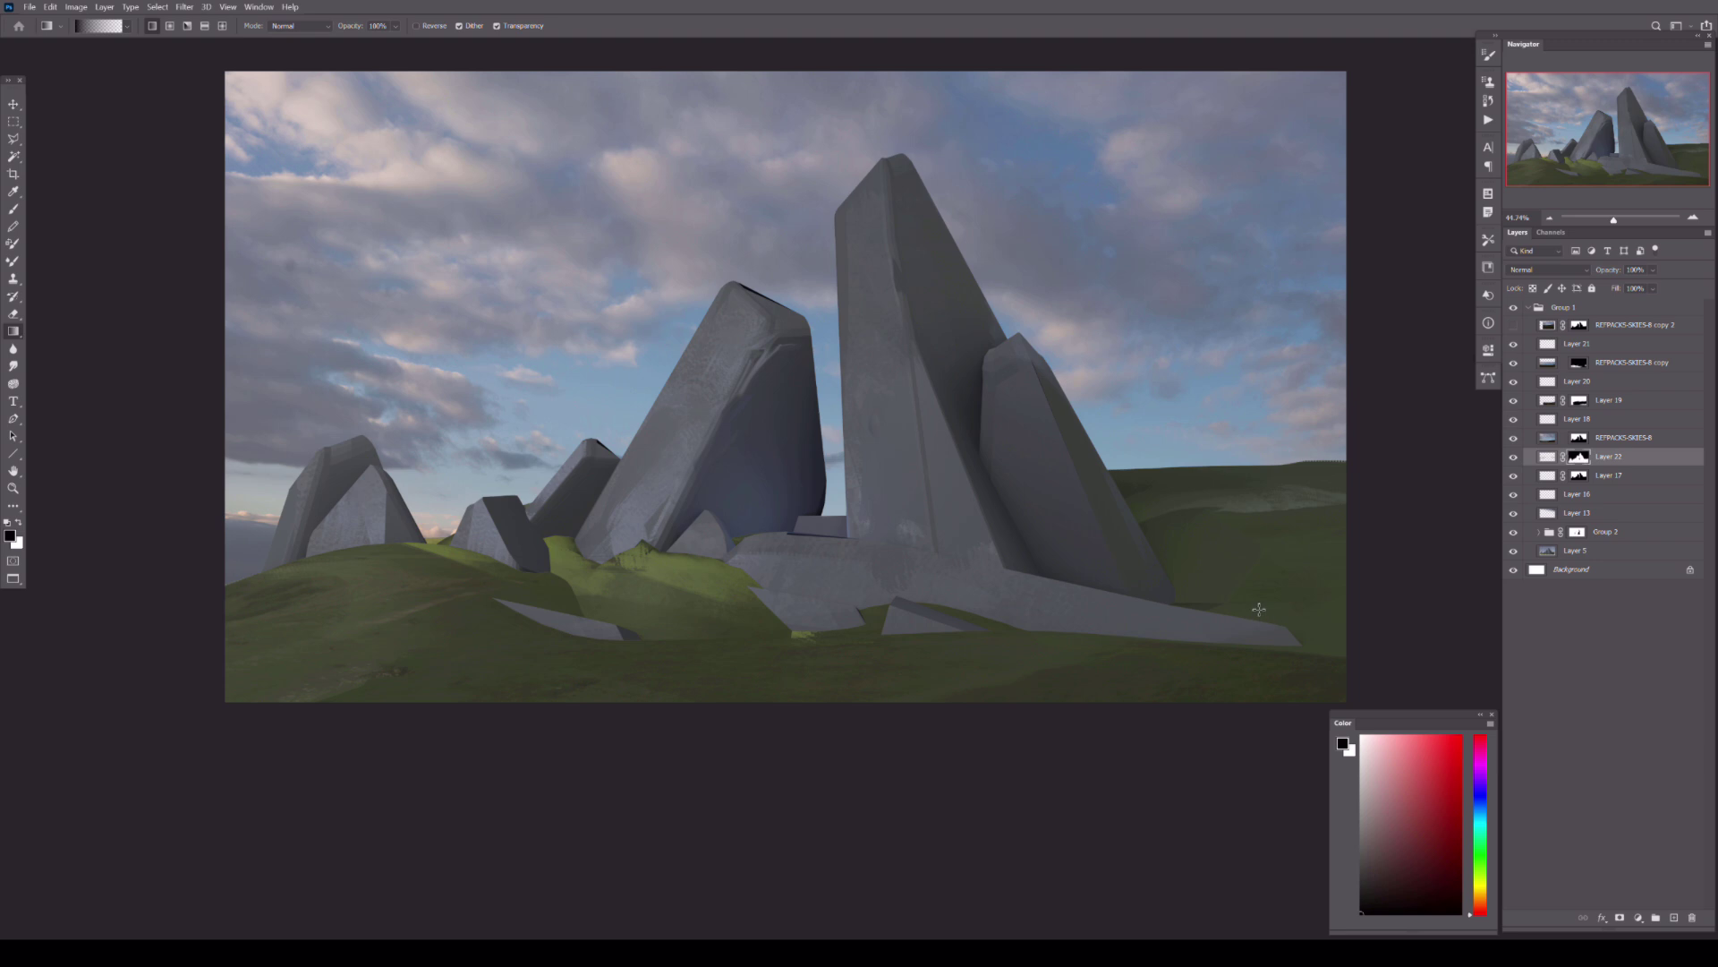
pyautogui.press('v')
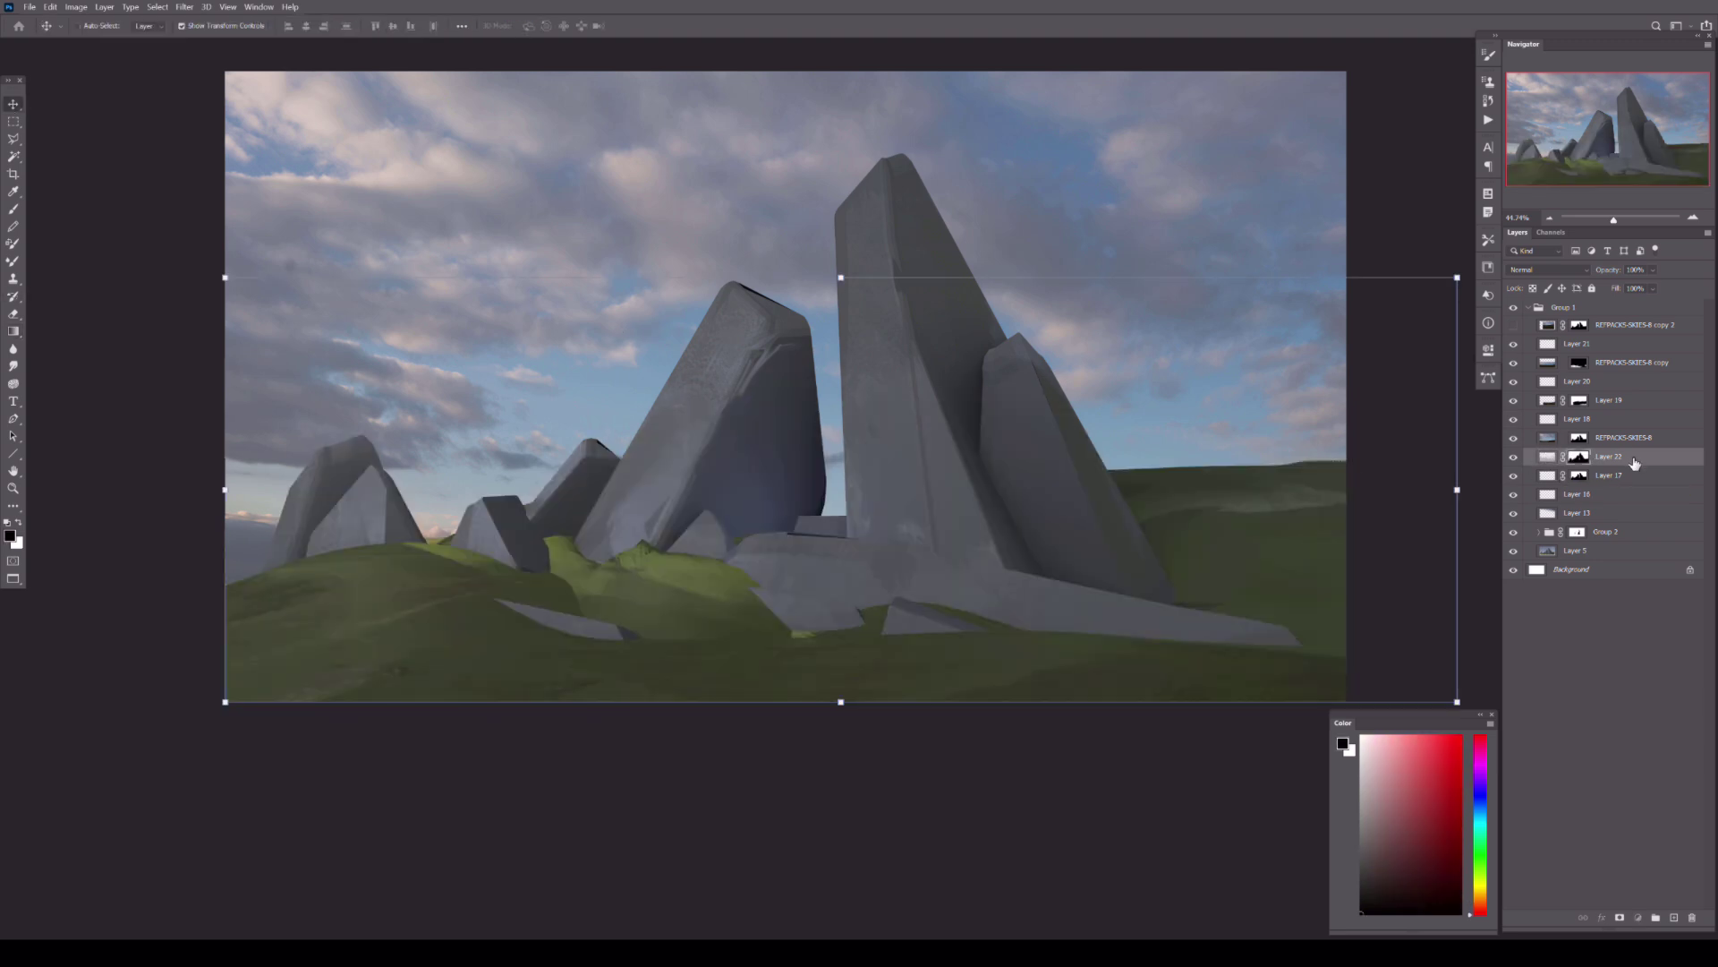
pyautogui.hotkey('ctrl', ']')
pyautogui.click(1549, 269)
pyautogui.click(1525, 384)
pyautogui.moveTo(1653, 269); pyautogui.dragTo(1619, 286)
pyautogui.click(1575, 344)
pyautogui.keyDown('shift'); pyautogui.click(1575, 513); pyautogui.keyUp('shift')
# - Group the layers into Group 3, then paint and partly erase darker ground below the big rock
pyautogui.hotkey('ctrl', 'g')
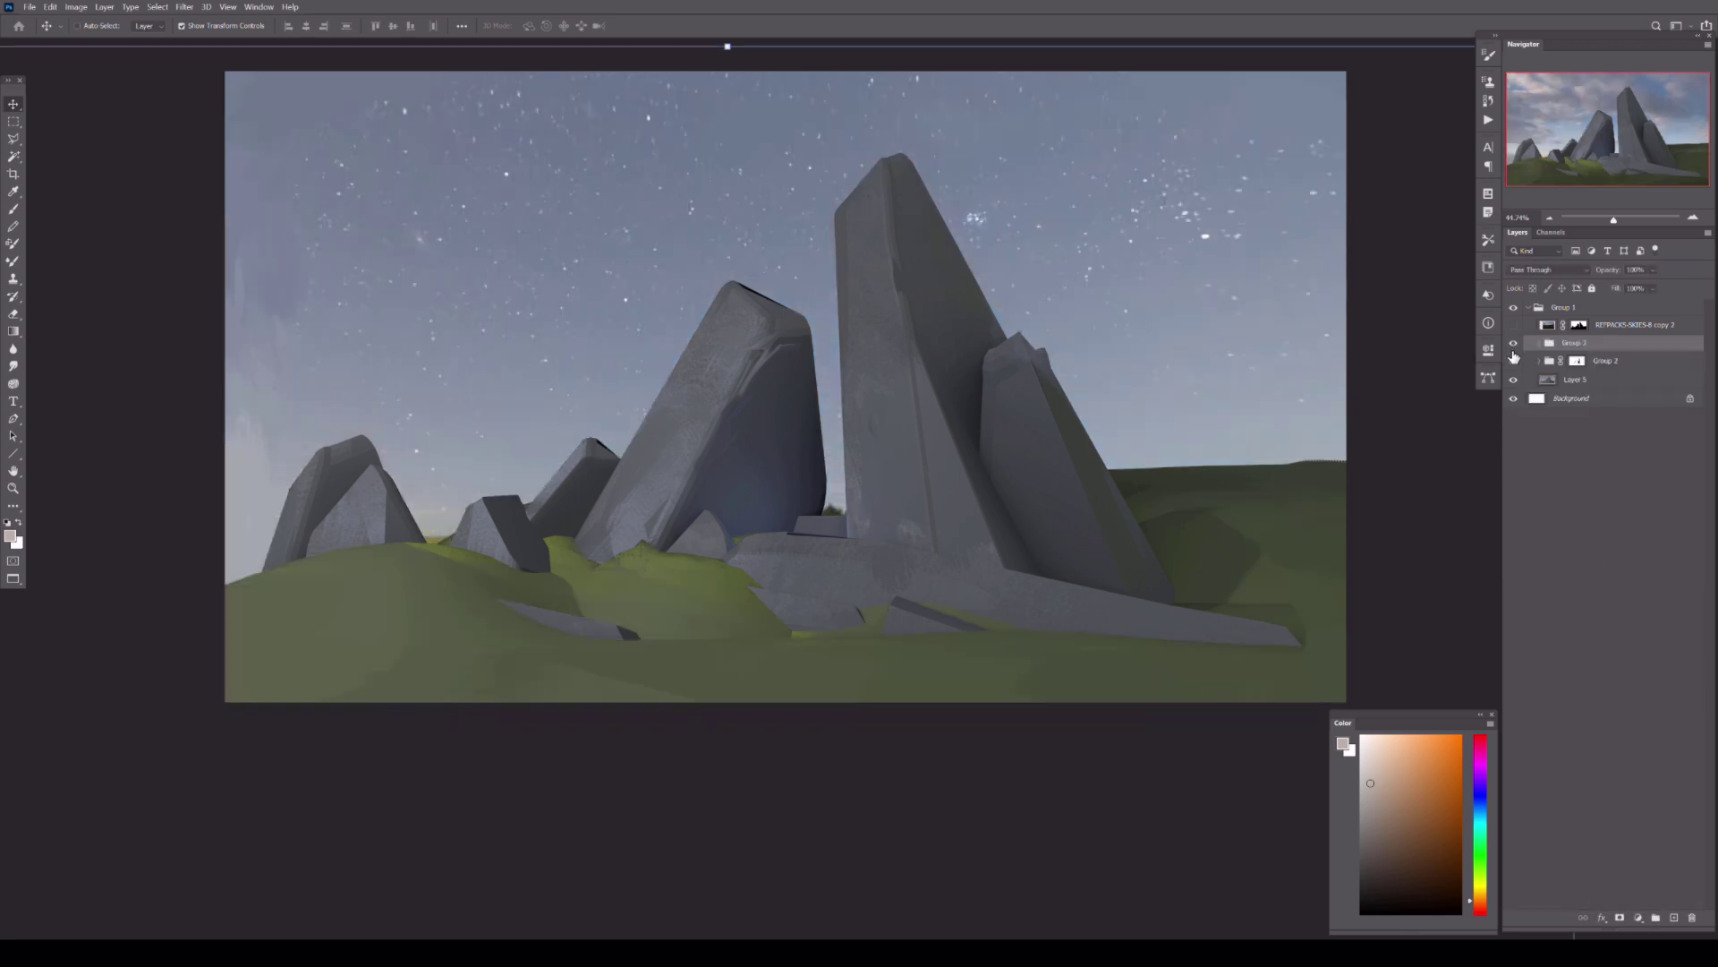
pyautogui.click(1541, 343)
pyautogui.click(1674, 918)
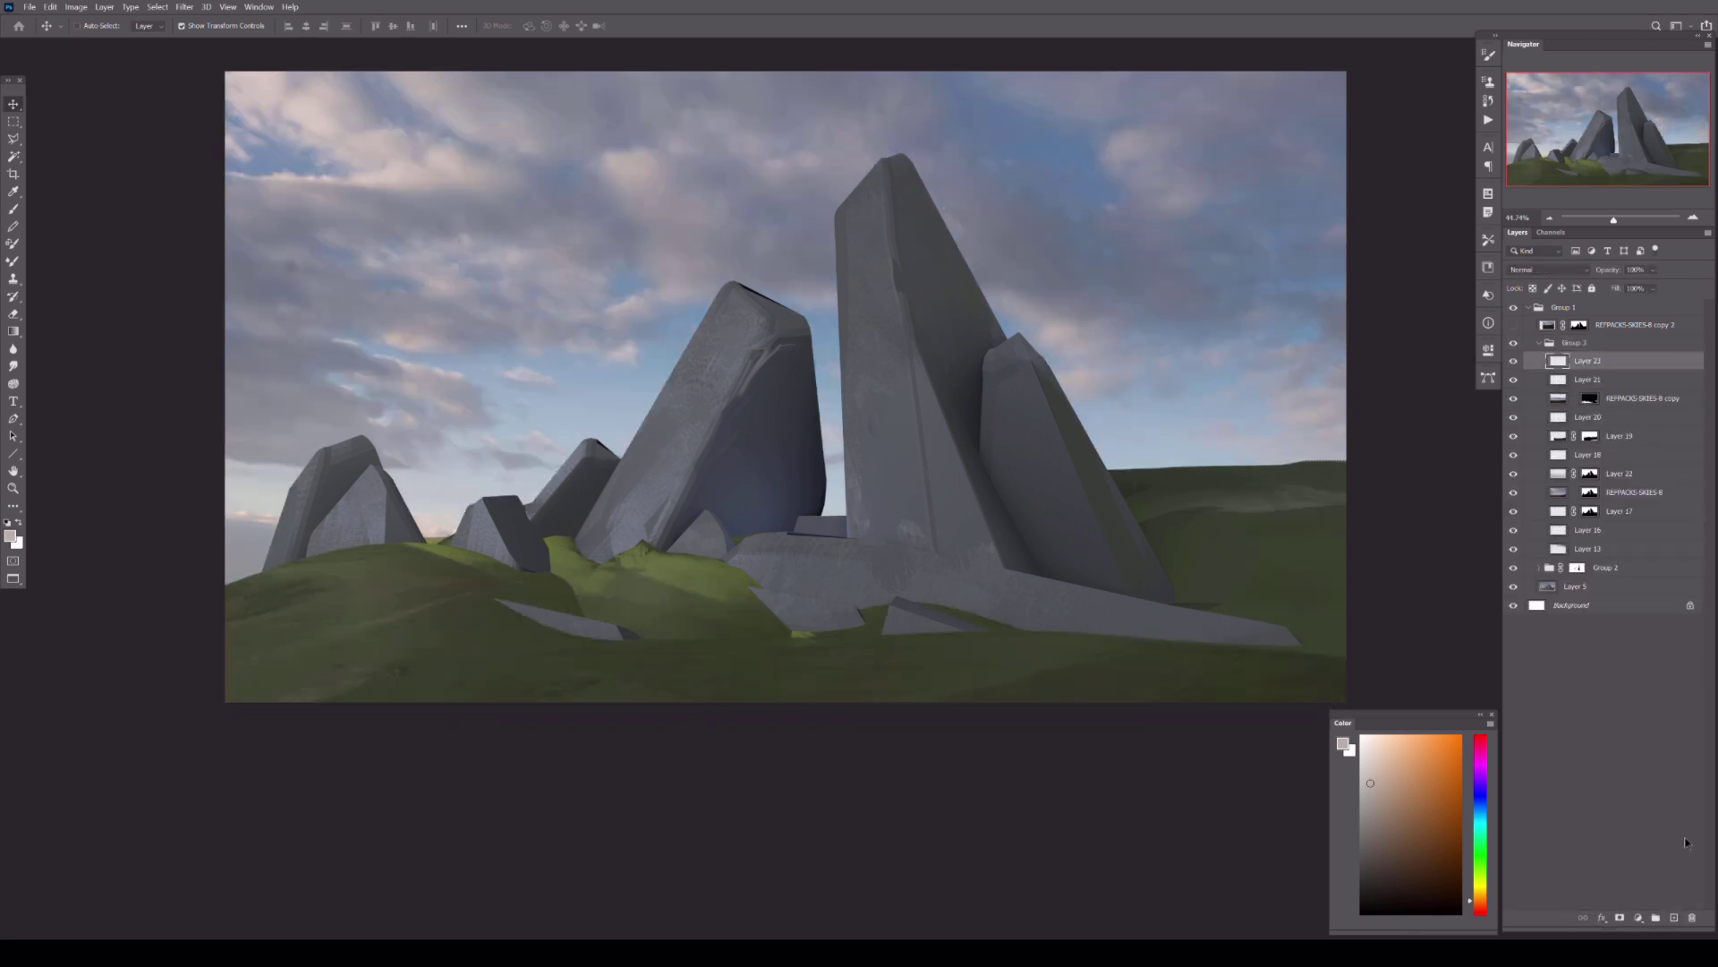
pyautogui.press('b')
pyautogui.press('d')
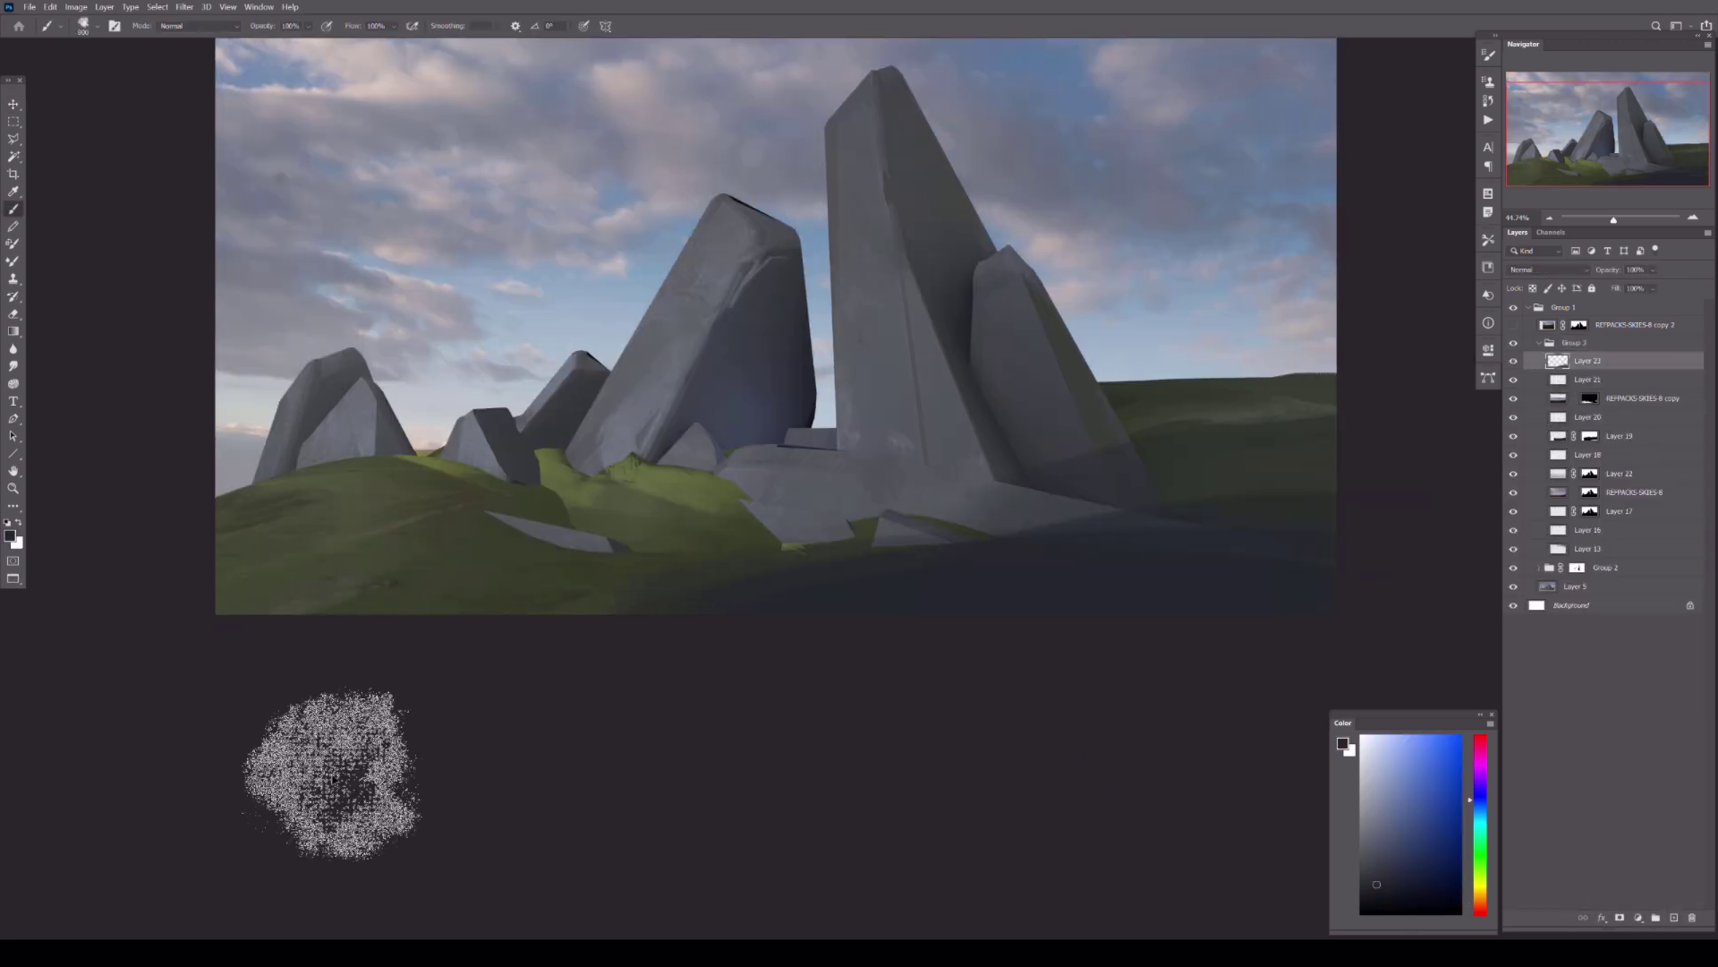
pyautogui.press('[')
pyautogui.moveTo(787, 546); pyautogui.dragTo(983, 507)
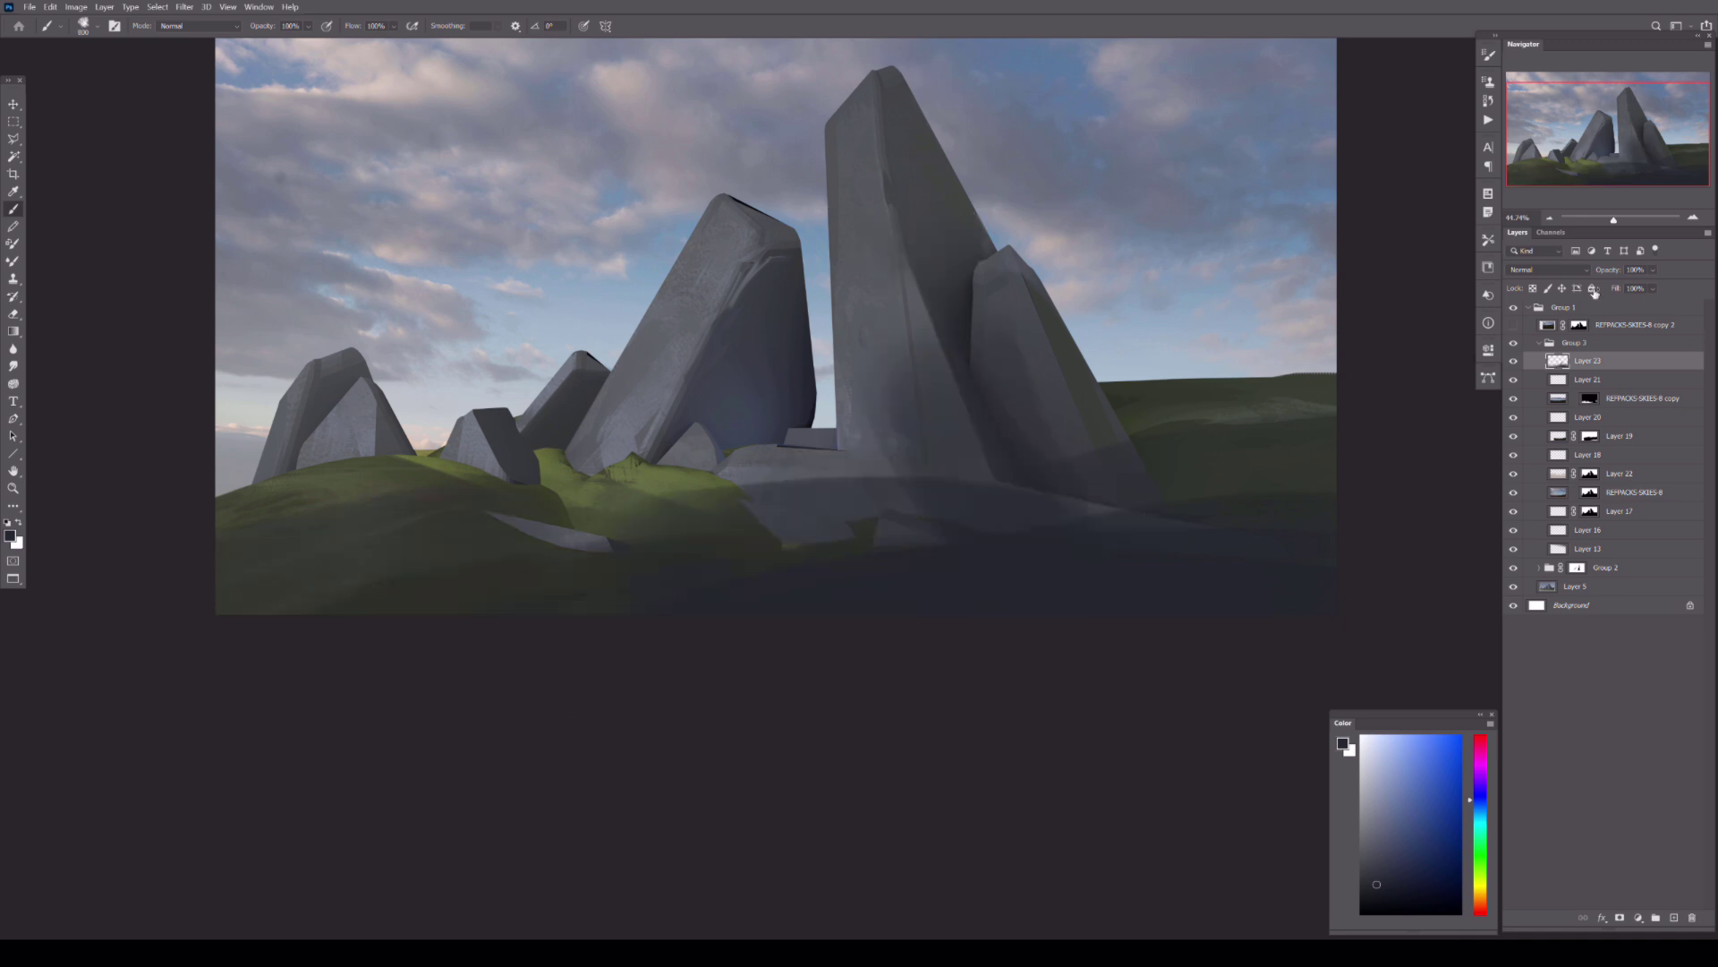
pyautogui.click(1548, 269)
pyautogui.click(1535, 307)
pyautogui.press('e')
pyautogui.moveTo(593, 384); pyautogui.dragTo(585, 466)
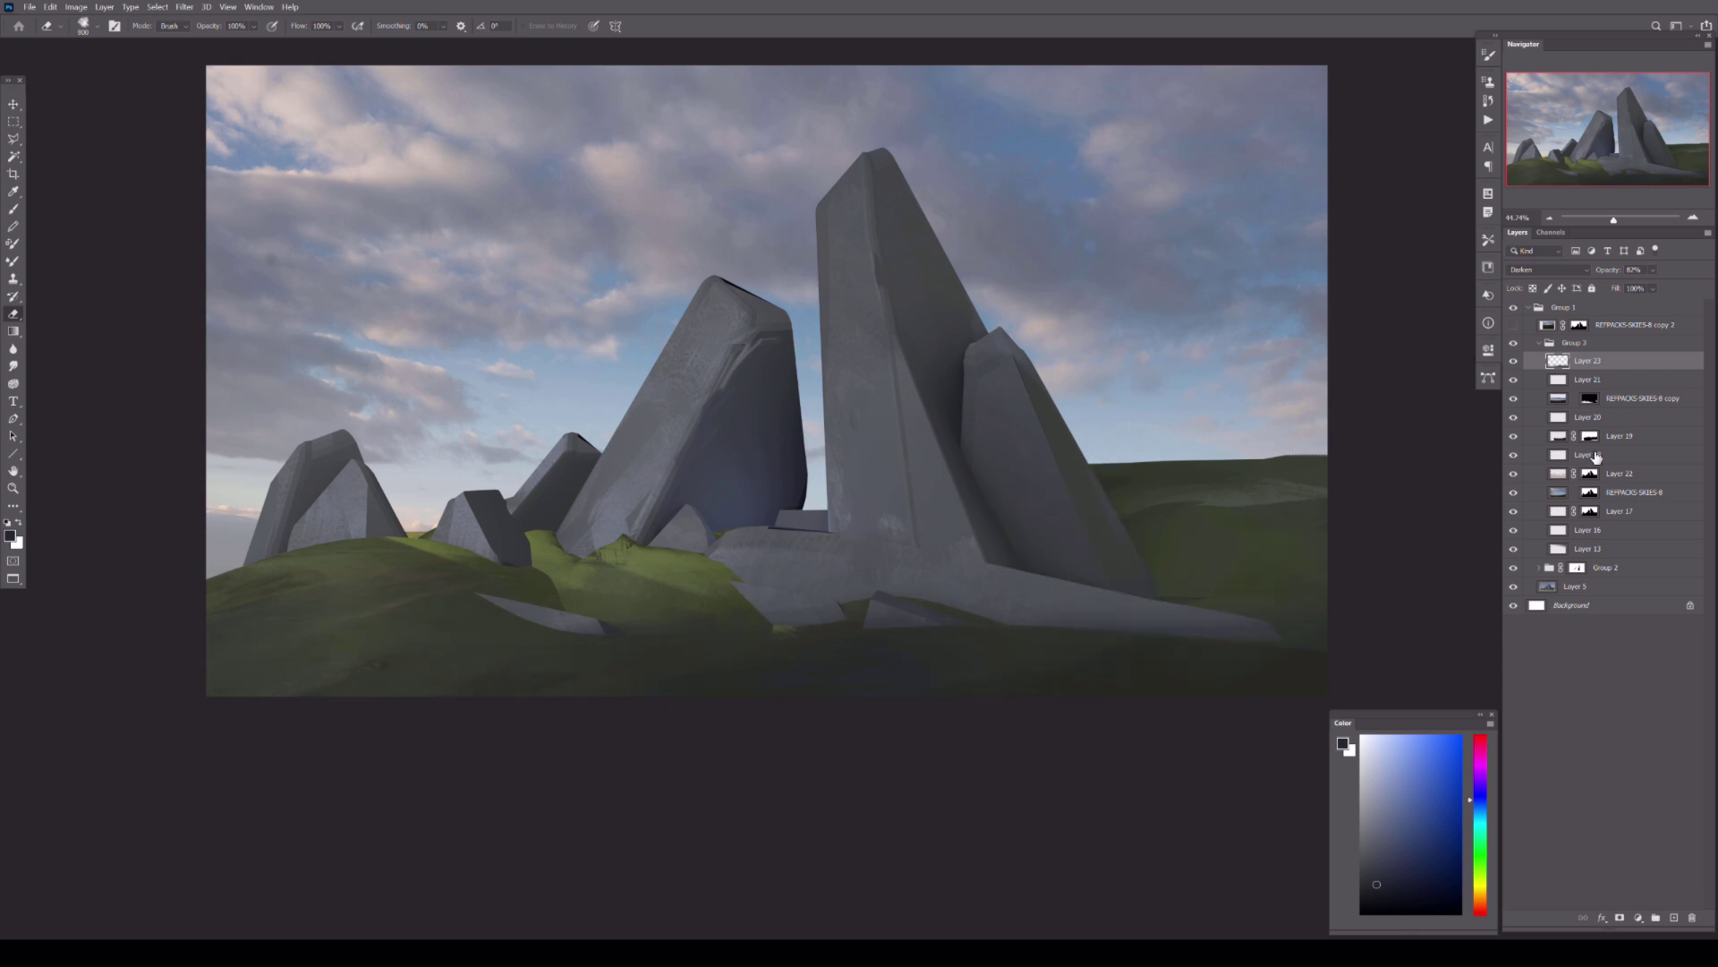
# - Flip the canvas horizontally and paint grey-blue cloud shading over the left sky on a masked layer
pyautogui.hotkey('ctrl', 'shift', 'h')
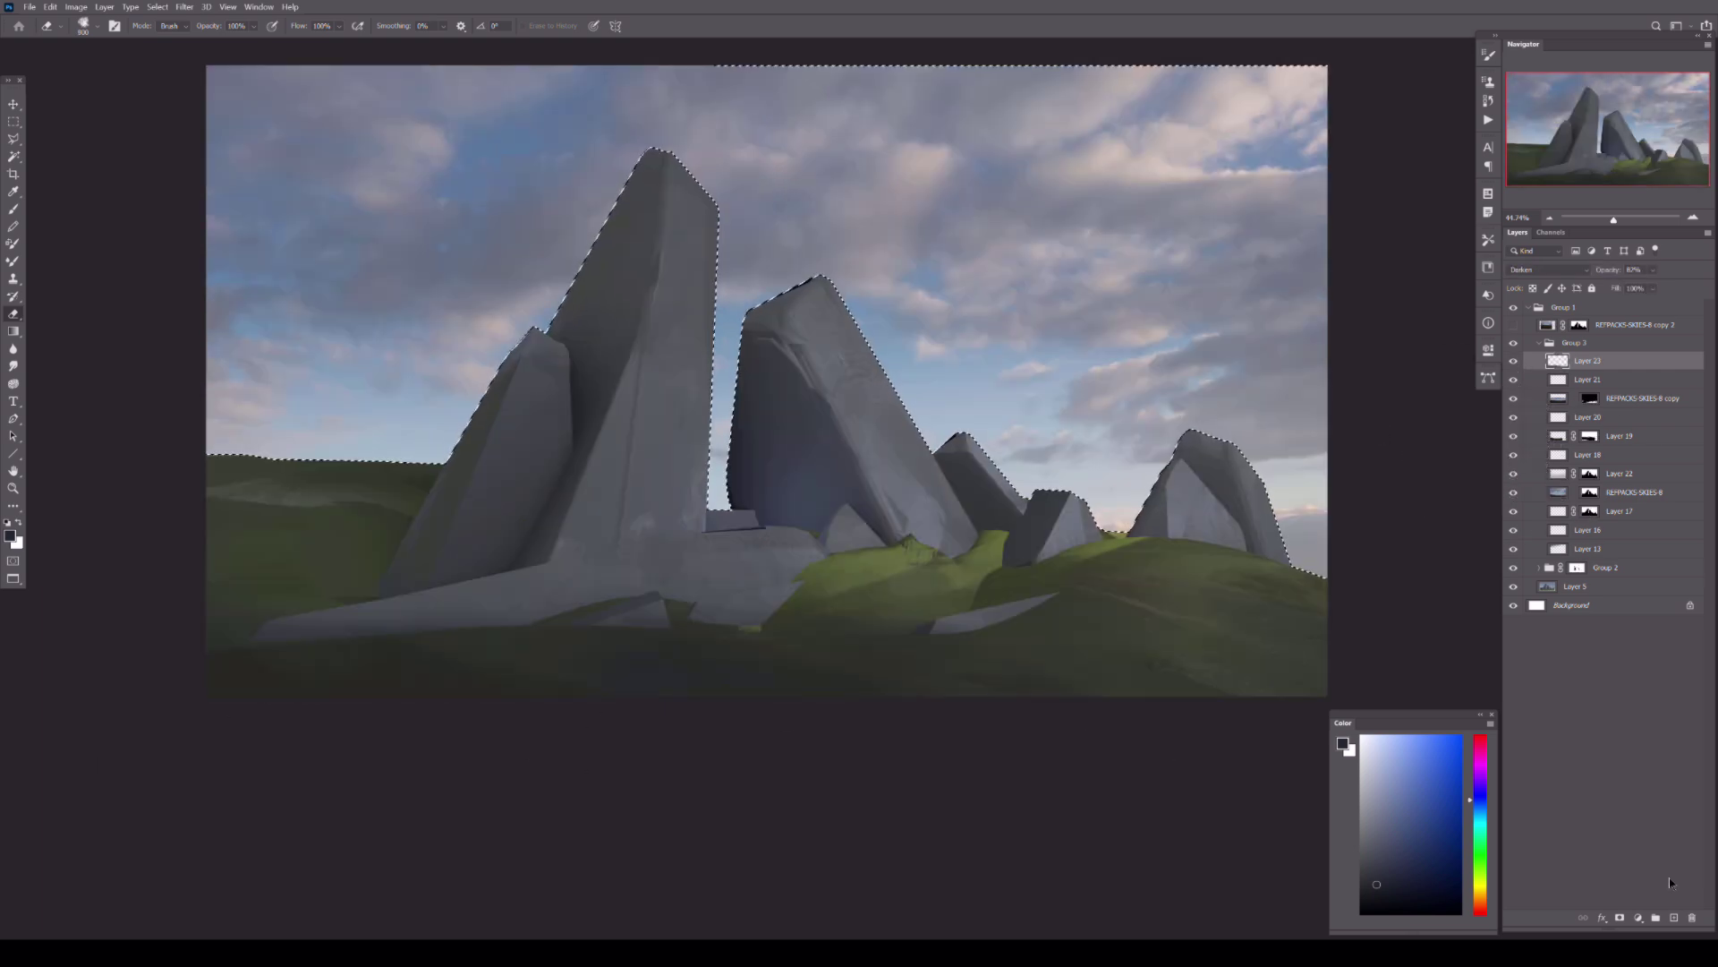
pyautogui.click(1674, 918)
pyautogui.click(1620, 918)
pyautogui.click(1380, 822)
pyautogui.press('b')
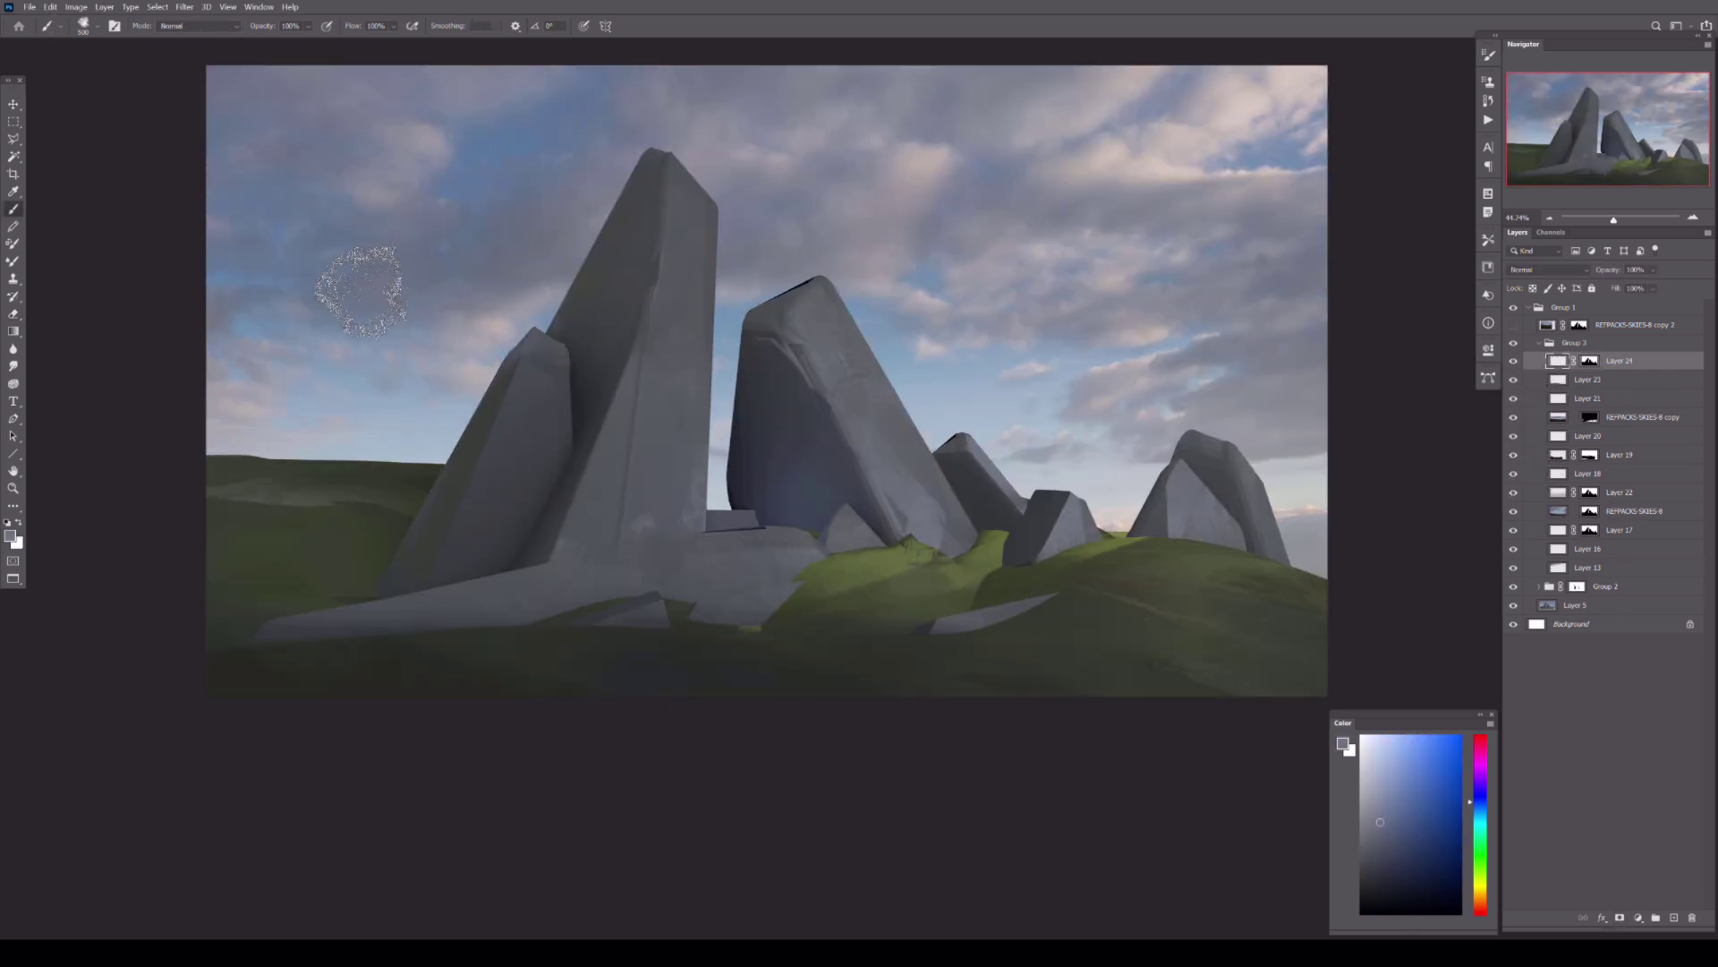
pyautogui.moveTo(361, 291)
pyautogui.mouseDown()
pyautogui.moveTo(325, 337)
pyautogui.moveTo(460, 478)
pyautogui.moveTo(268, 448)
pyautogui.moveTo(448, 167)
pyautogui.mouseUp()
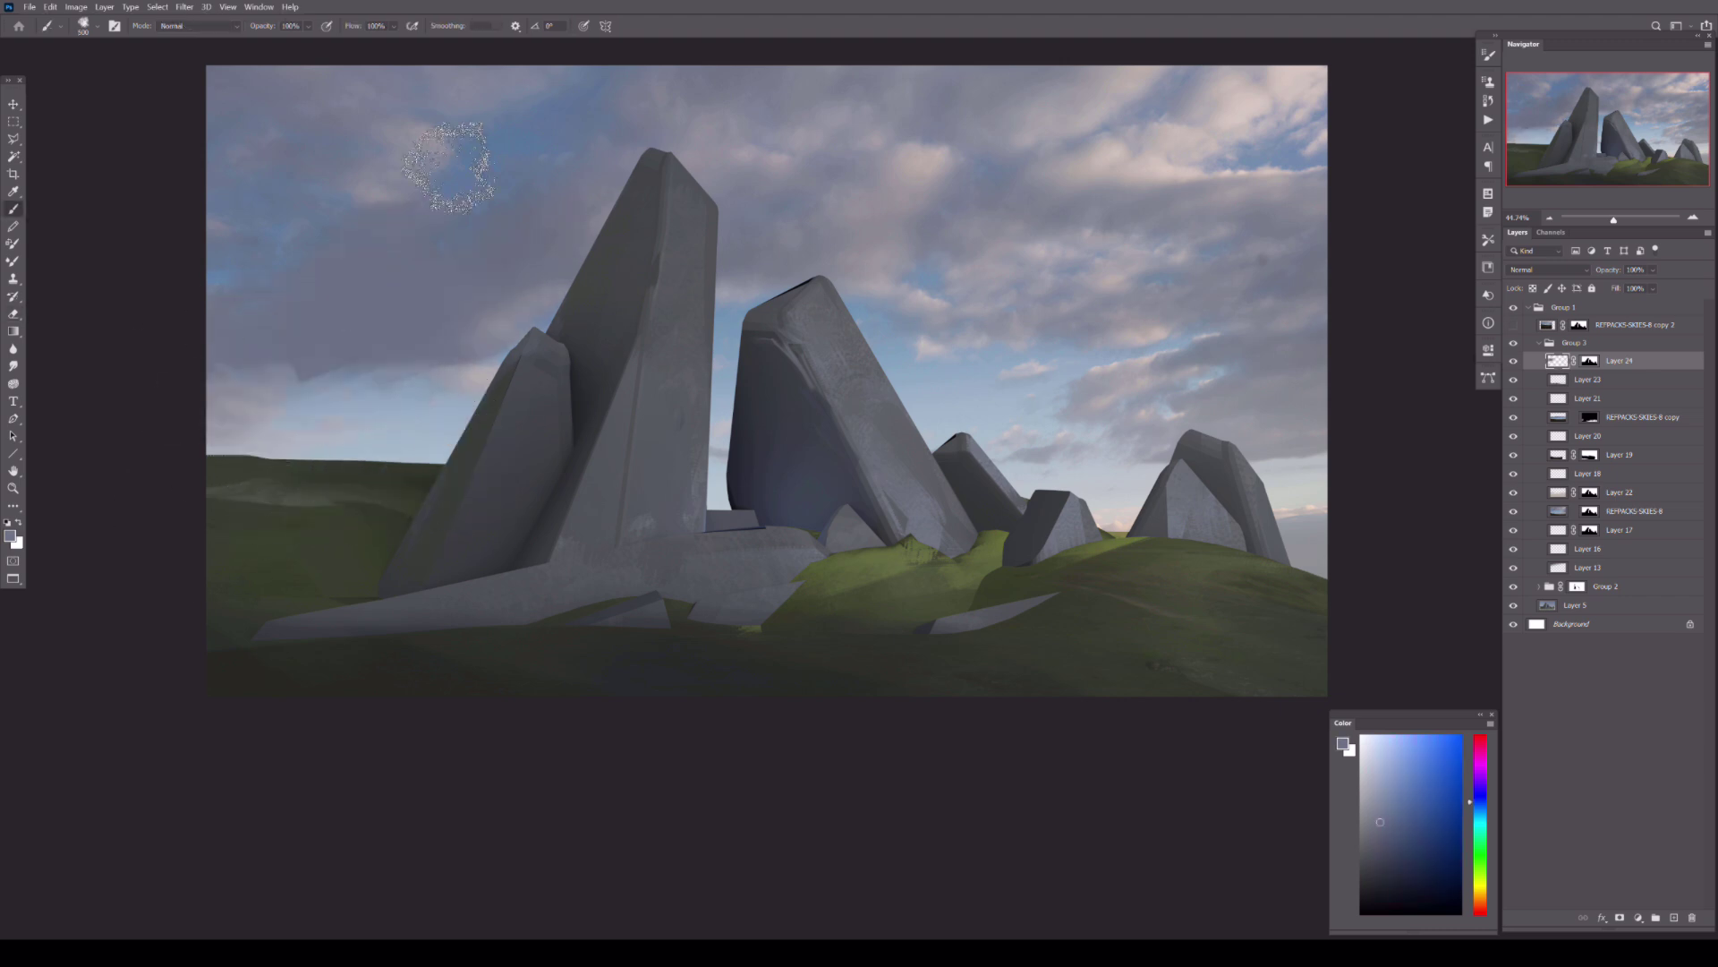
# - Try purple-grey and blue colours, undo the sky shading, and set the layer blending to Overlay
pyautogui.moveTo(313, 95); pyautogui.dragTo(364, 192)
pyautogui.keyDown('alt'); pyautogui.click(909, 161); pyautogui.keyUp('alt')
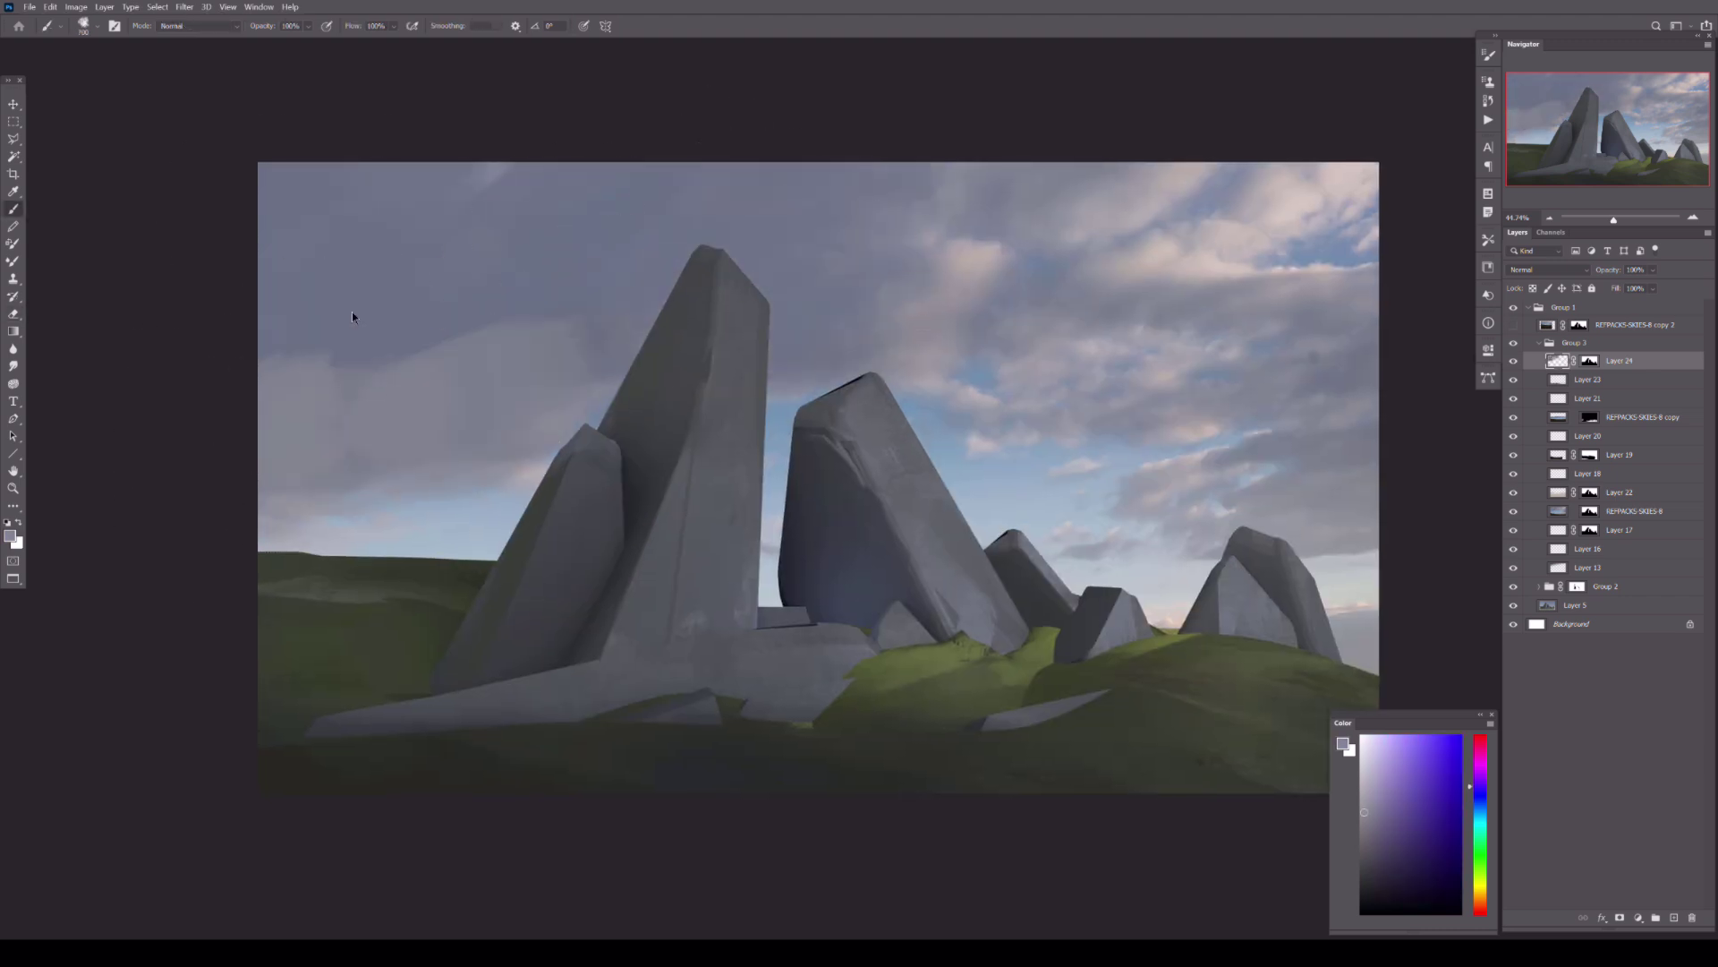
pyautogui.keyDown('alt'); pyautogui.click(501, 255); pyautogui.keyUp('alt')
pyautogui.press('e')
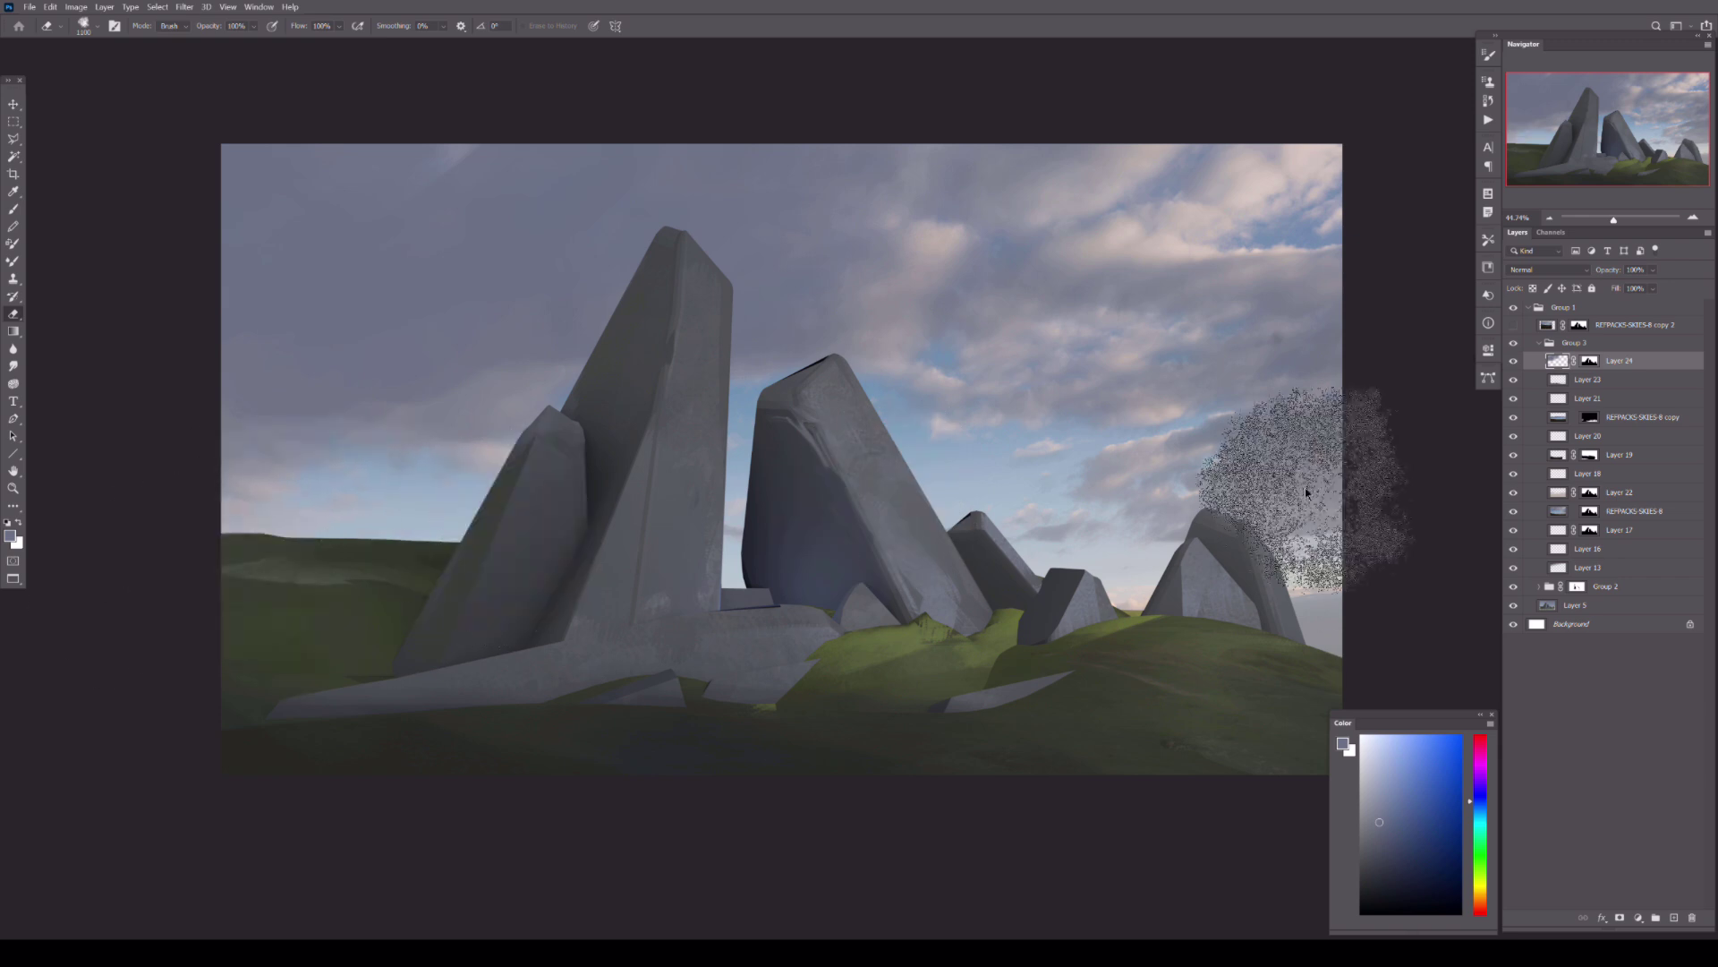
pyautogui.hotkey('ctrl', 'z')
pyautogui.press('d')
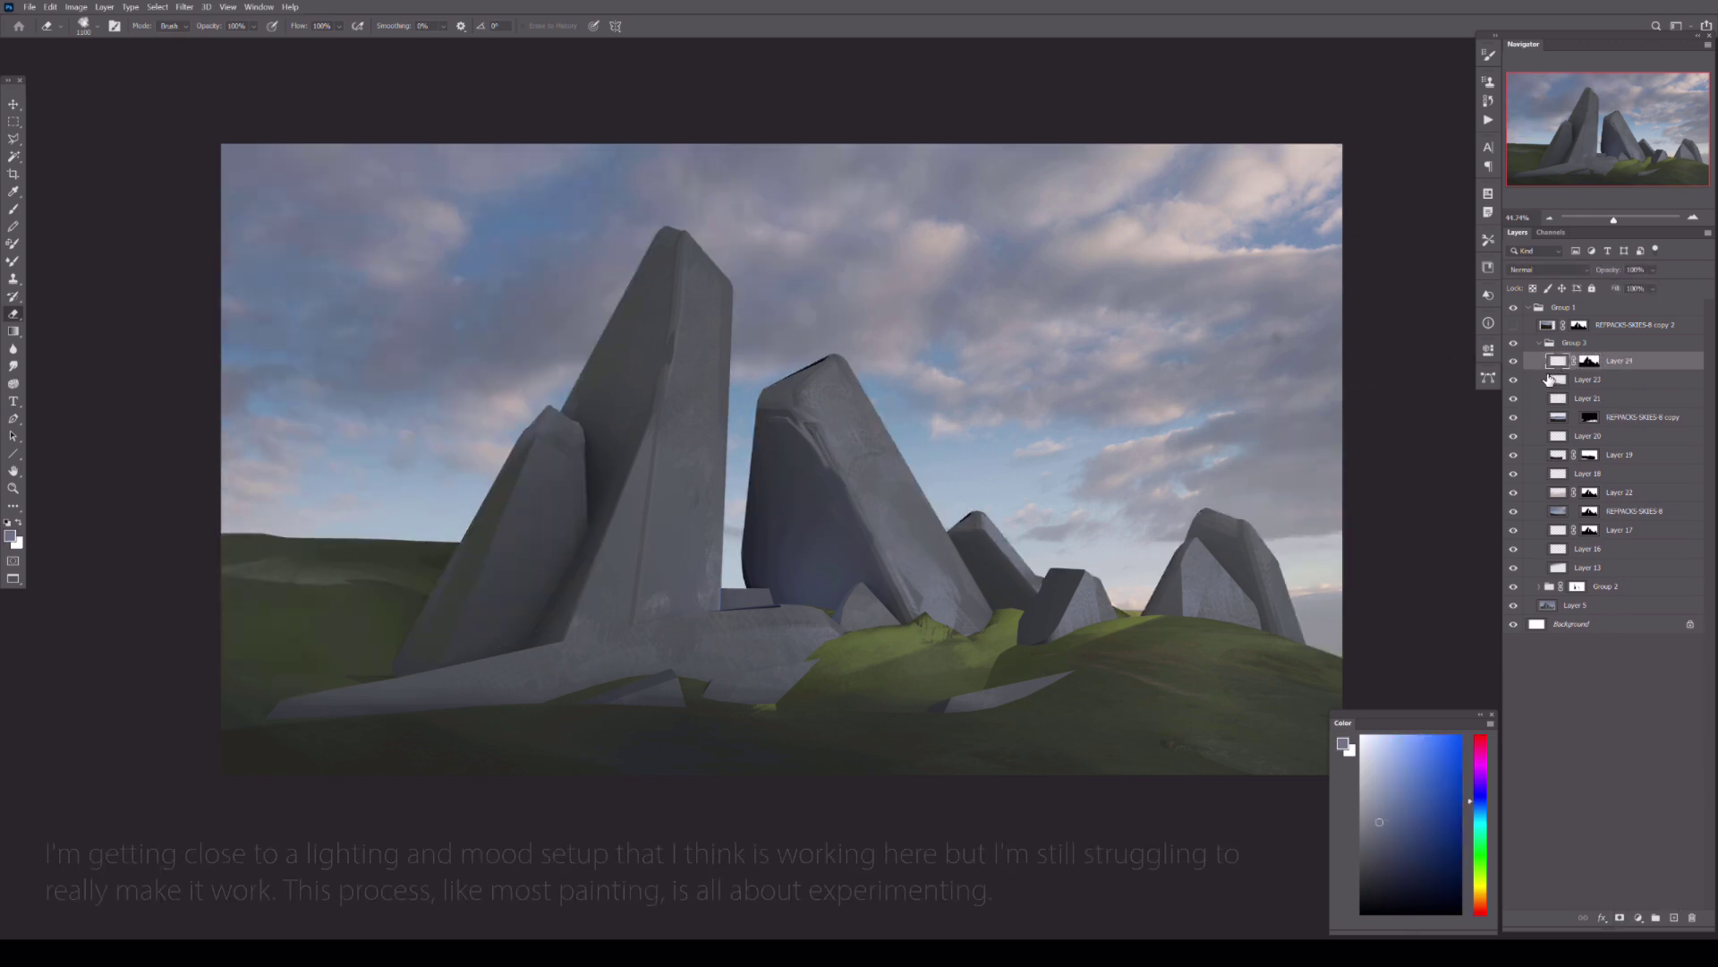
pyautogui.click(1549, 269)
pyautogui.click(1532, 425)
# - Paint a light beige glow over the central grass, enlarge it upper-left, and set it to 40% opacity
pyautogui.press('v')
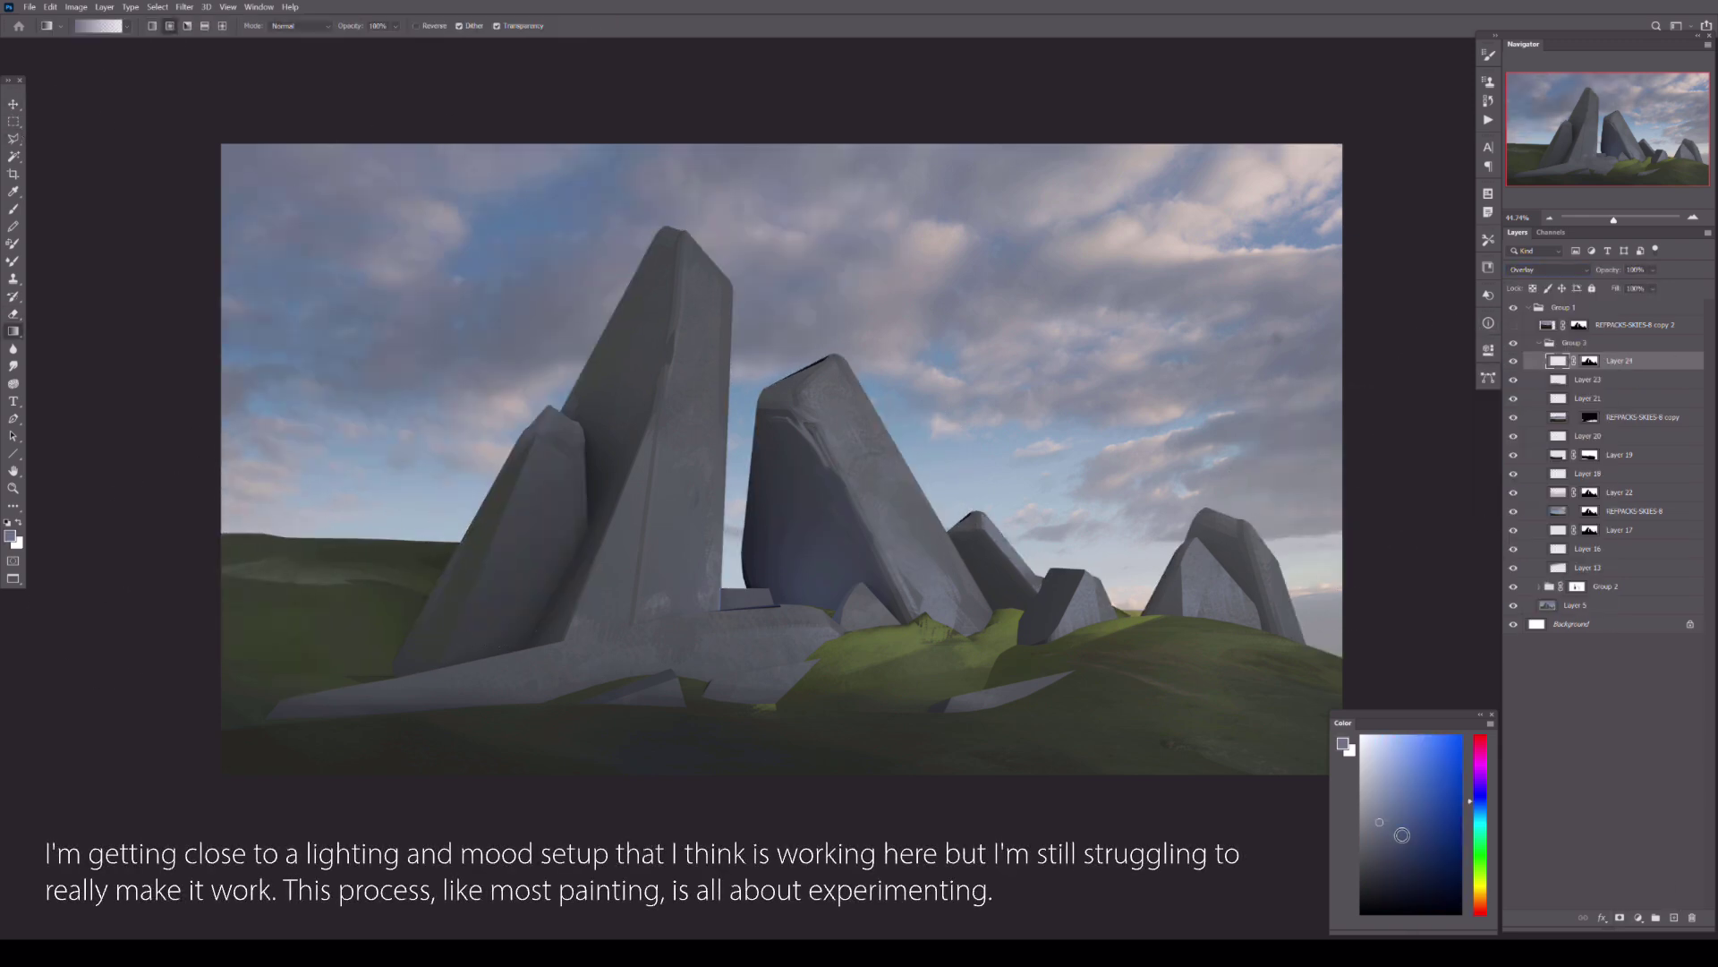
pyautogui.click(1370, 760)
pyautogui.moveTo(873, 617); pyautogui.dragTo(1030, 627)
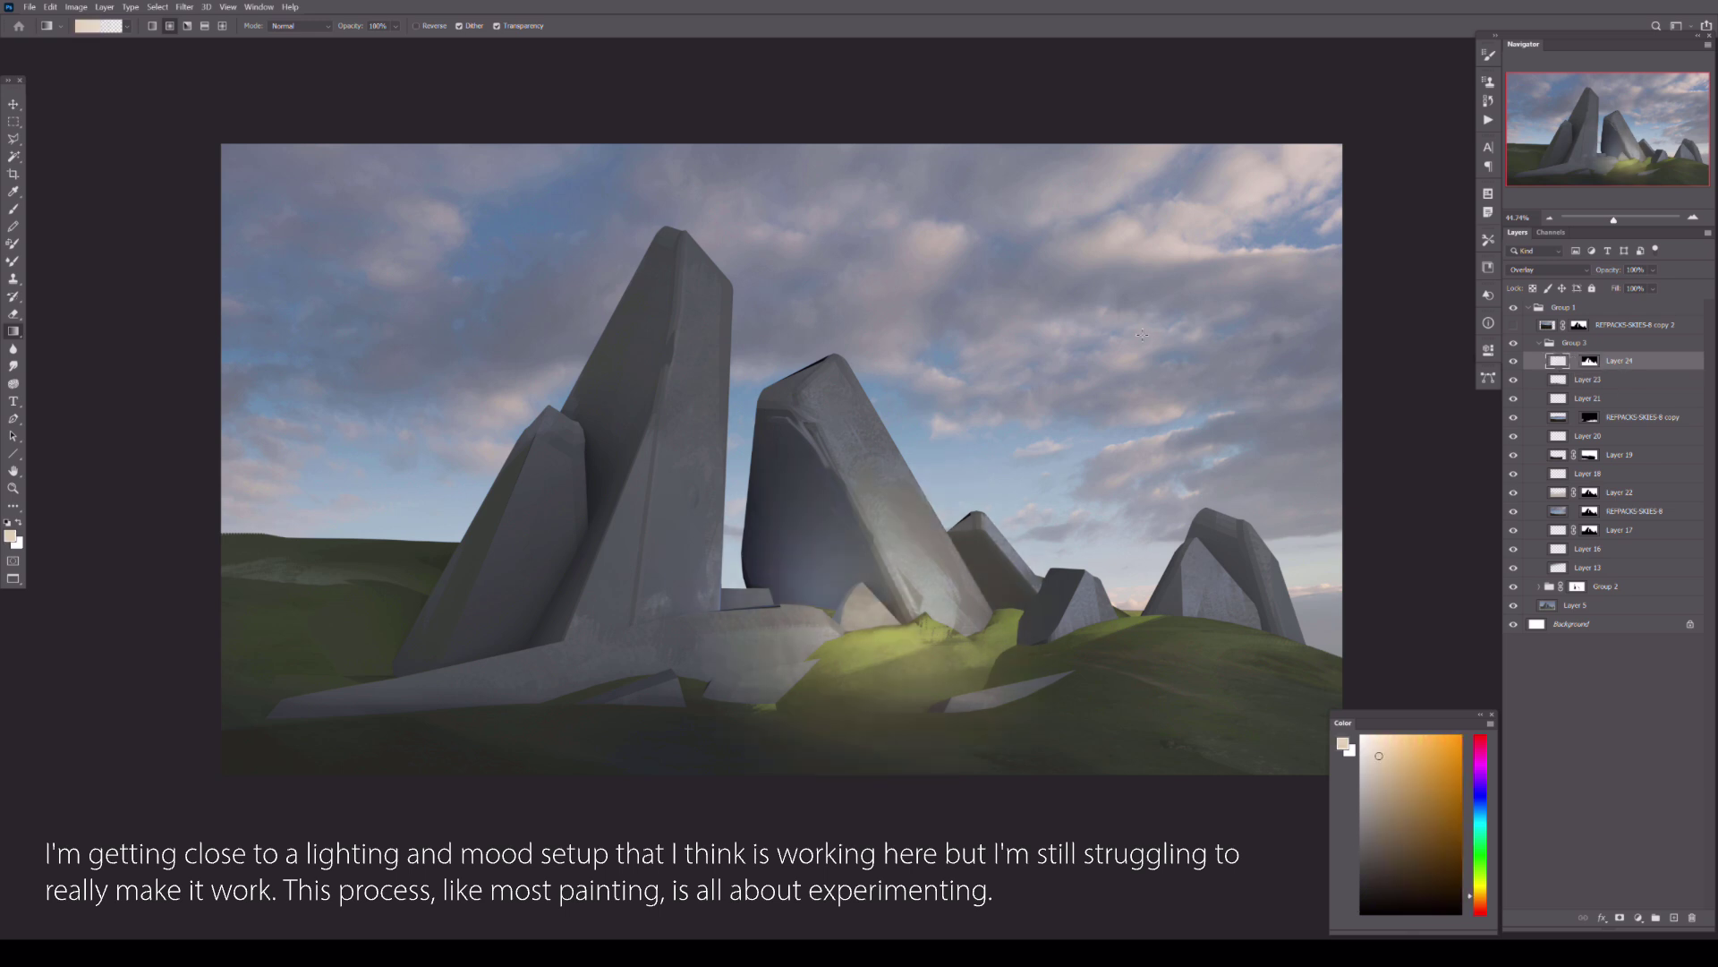
pyautogui.hotkey('ctrl', 't')
pyautogui.moveTo(575, 568)
pyautogui.mouseDown()
pyautogui.moveTo(503, 467)
pyautogui.moveTo(953, 487)
pyautogui.moveTo(572, 470)
pyautogui.moveTo(769, 564)
pyautogui.moveTo(852, 528)
pyautogui.mouseUp()
pyautogui.moveTo(1622, 293); pyautogui.dragTo(1635, 290)
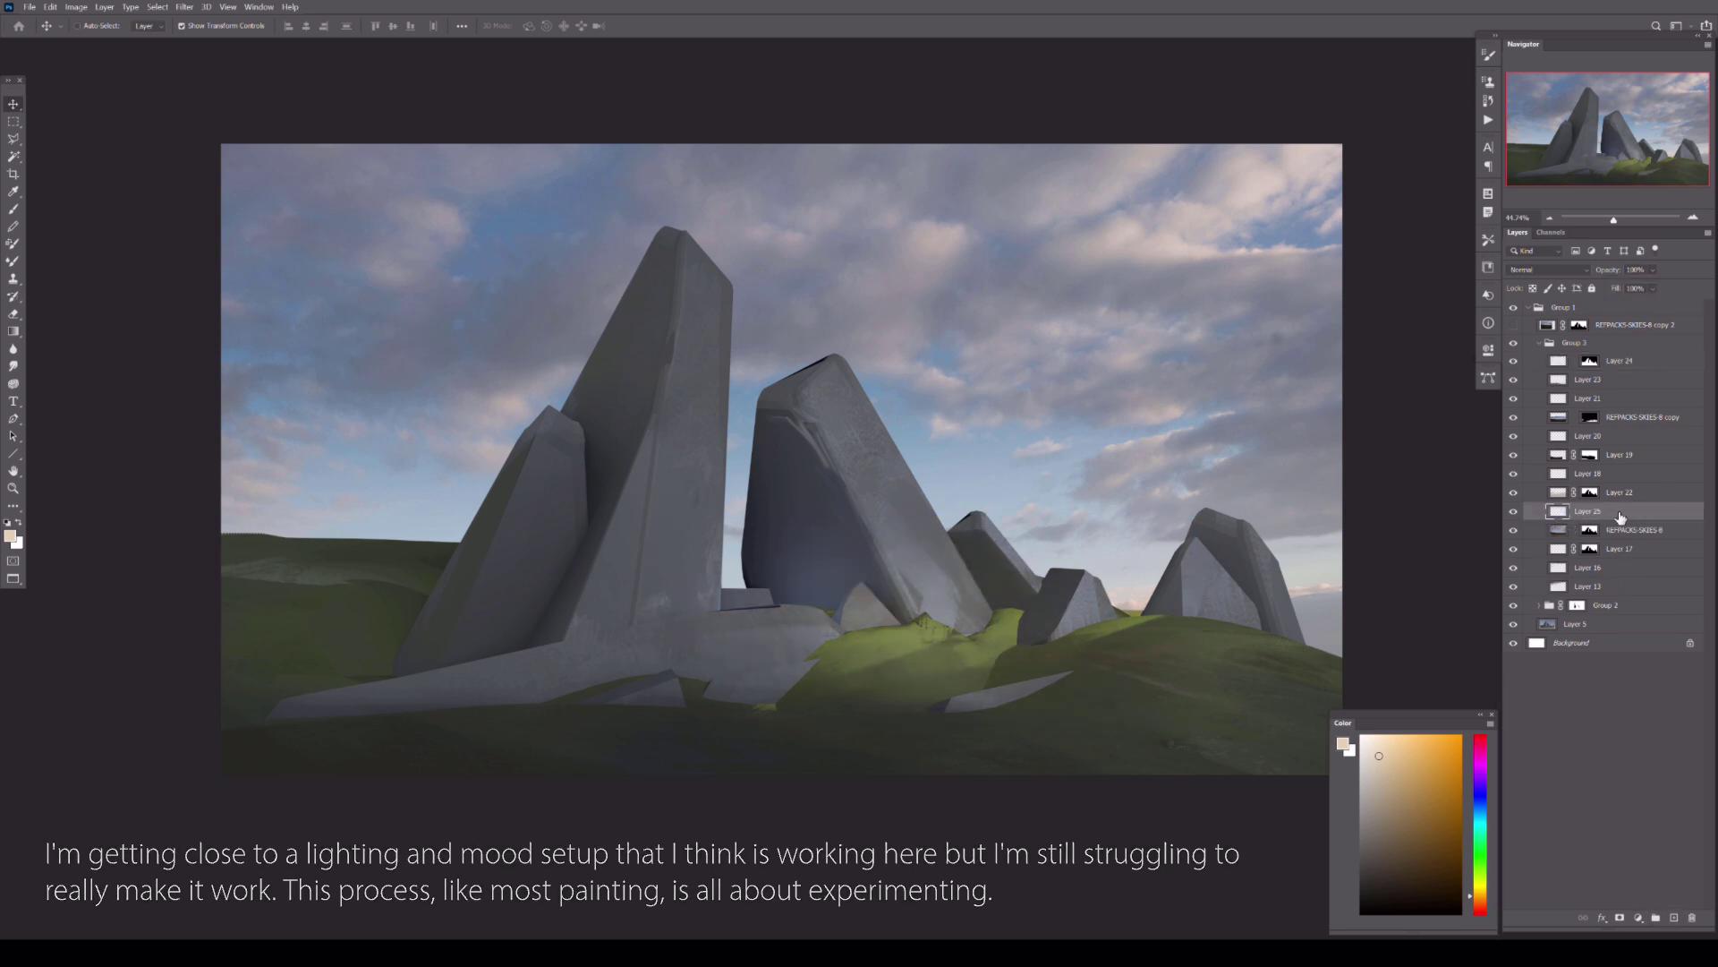
# - On a new layer above the sky photo, paint grey-purple sky with a soft cloud brush
pyautogui.hotkey('ctrl', 'shift', 'alt', 'n')
pyautogui.press('b')
pyautogui.click(84, 25)
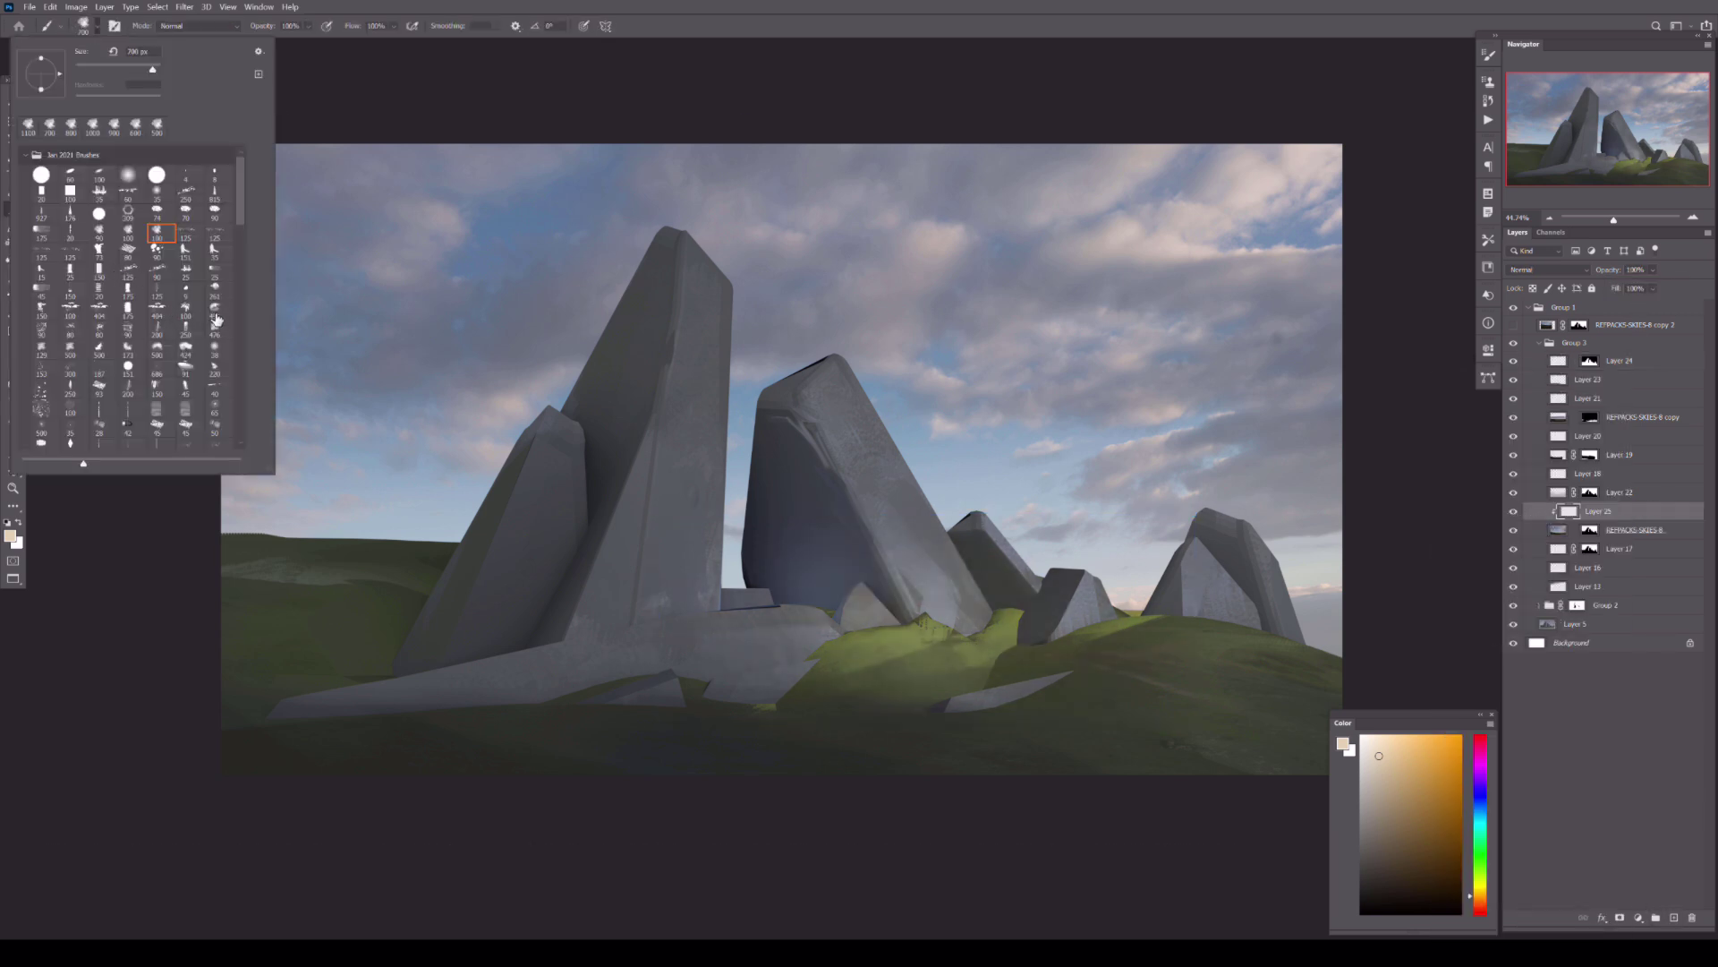
pyautogui.doubleClick(215, 318)
pyautogui.keyDown('alt'); pyautogui.click(255, 407); pyautogui.keyUp('alt')
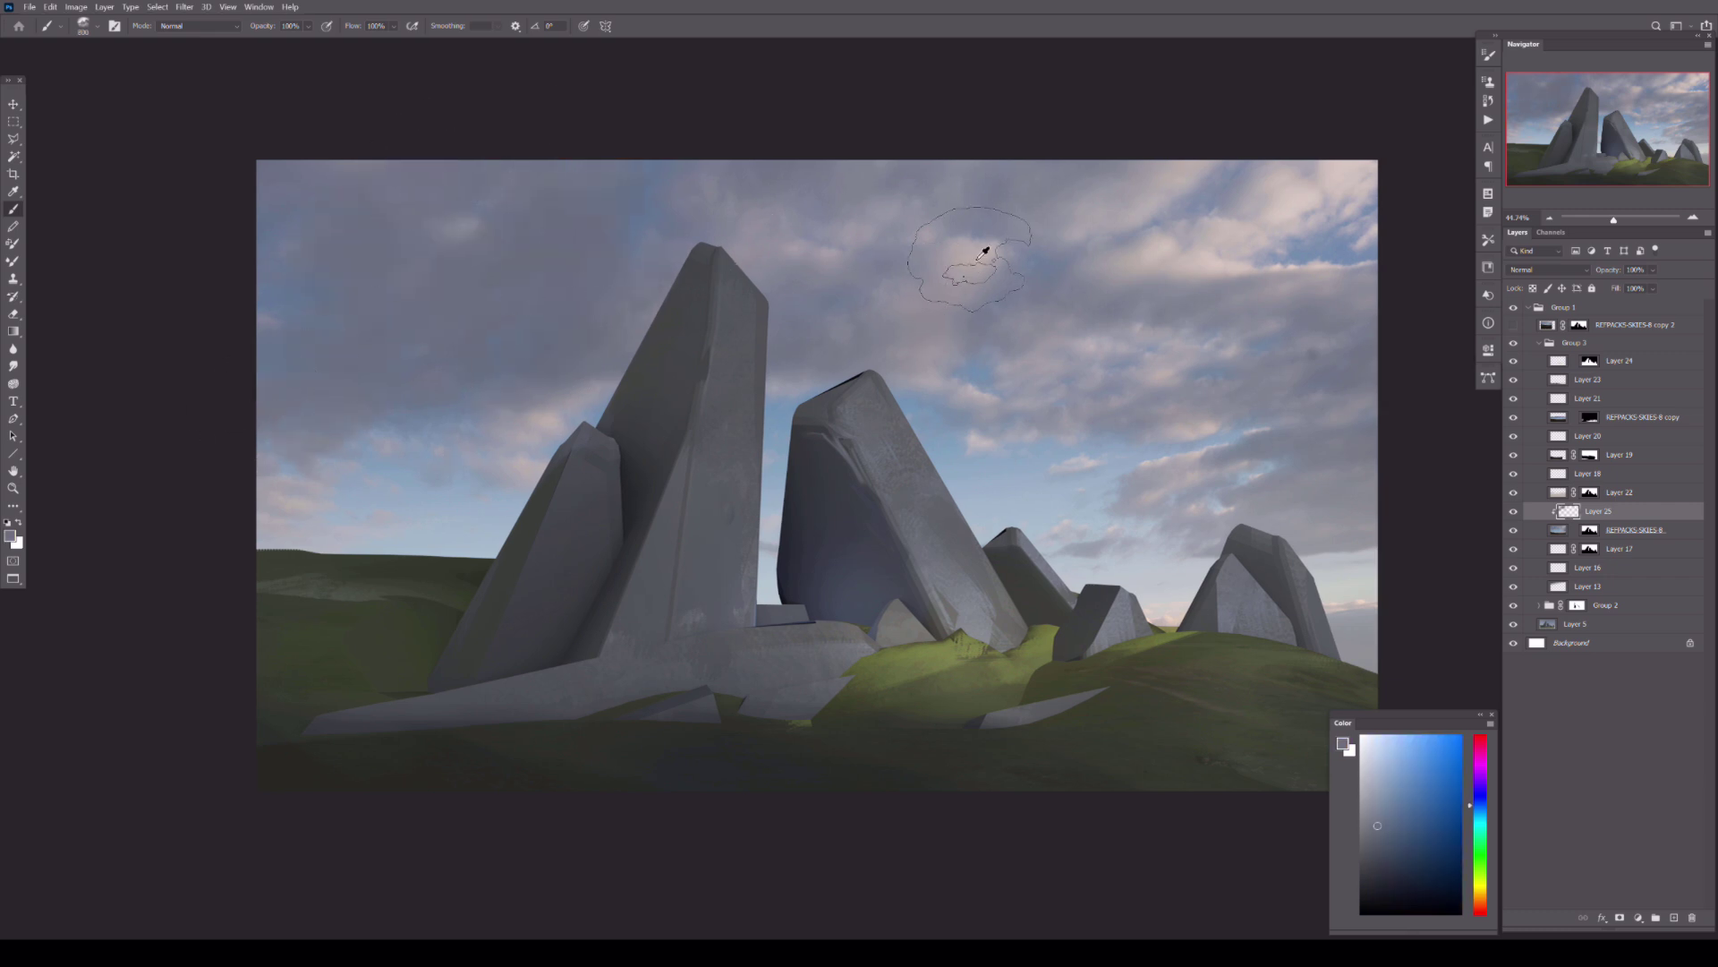
pyautogui.keyDown('alt'); pyautogui.click(695, 261); pyautogui.keyUp('alt')
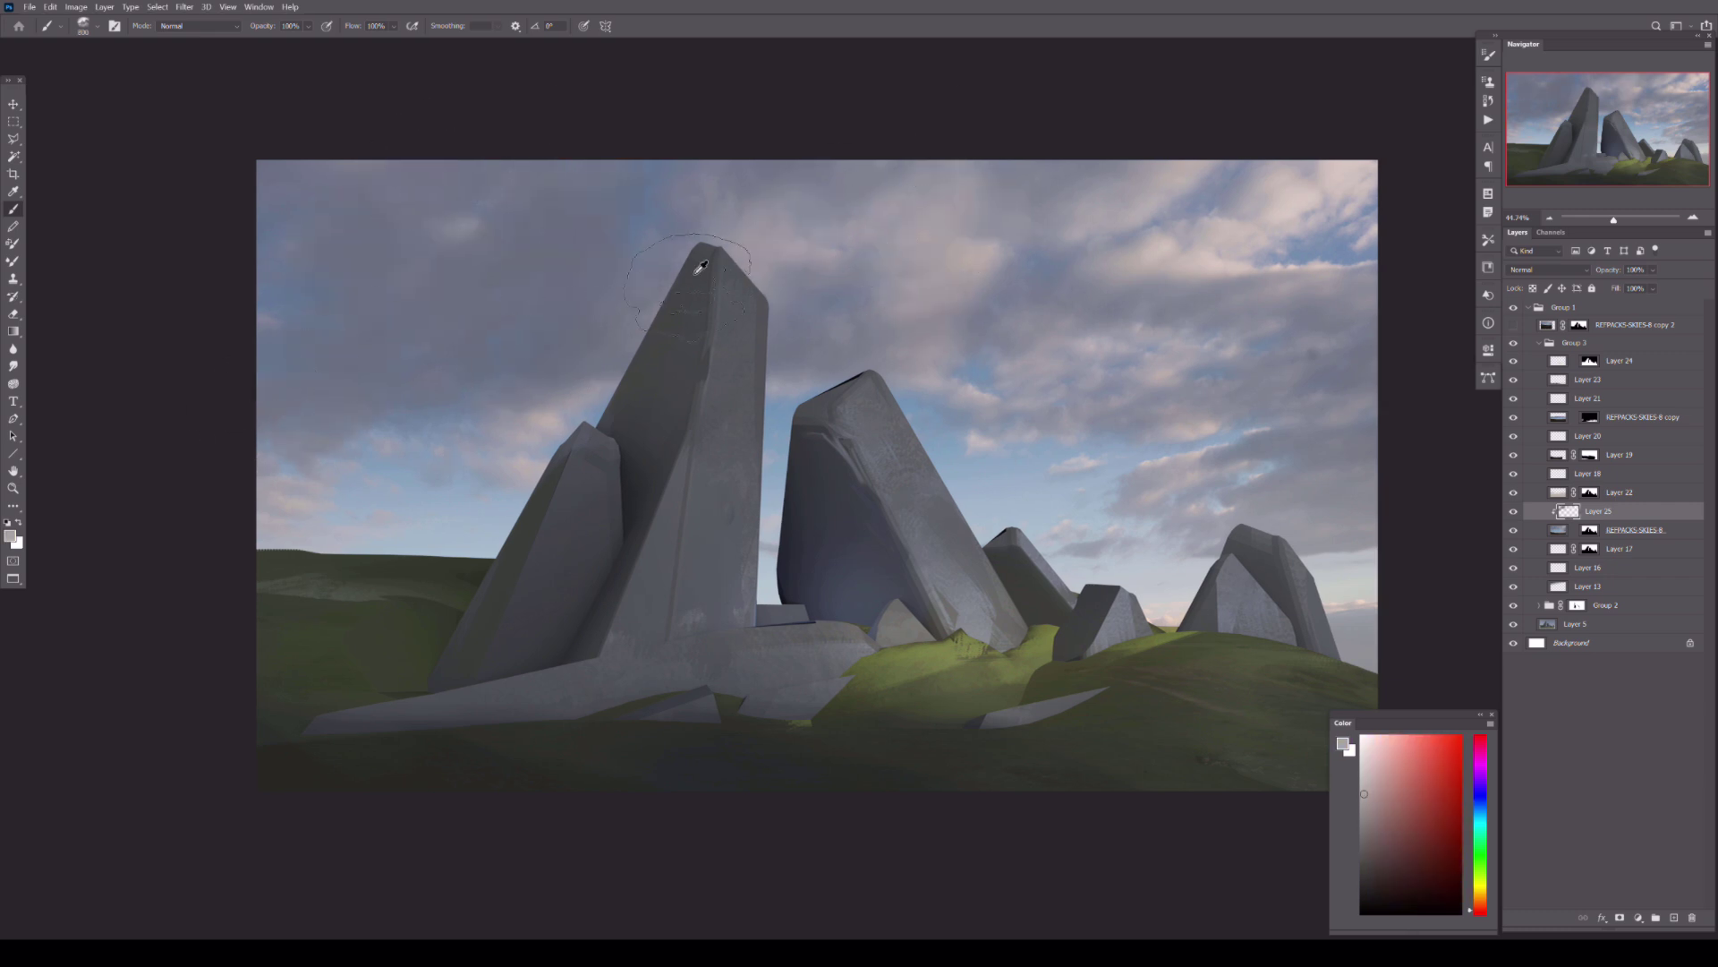
pyautogui.keyDown('alt'); pyautogui.click(287, 421); pyautogui.keyUp('alt')
pyautogui.moveTo(286, 422); pyautogui.dragTo(506, 455)
# - Paint darker grey-blue sky beside the tall rock, compare, and fade that layer to 0% opacity
pyautogui.keyDown('alt'); pyautogui.click(1218, 324); pyautogui.keyUp('alt')
pyautogui.moveTo(1218, 324); pyautogui.dragTo(646, 334)
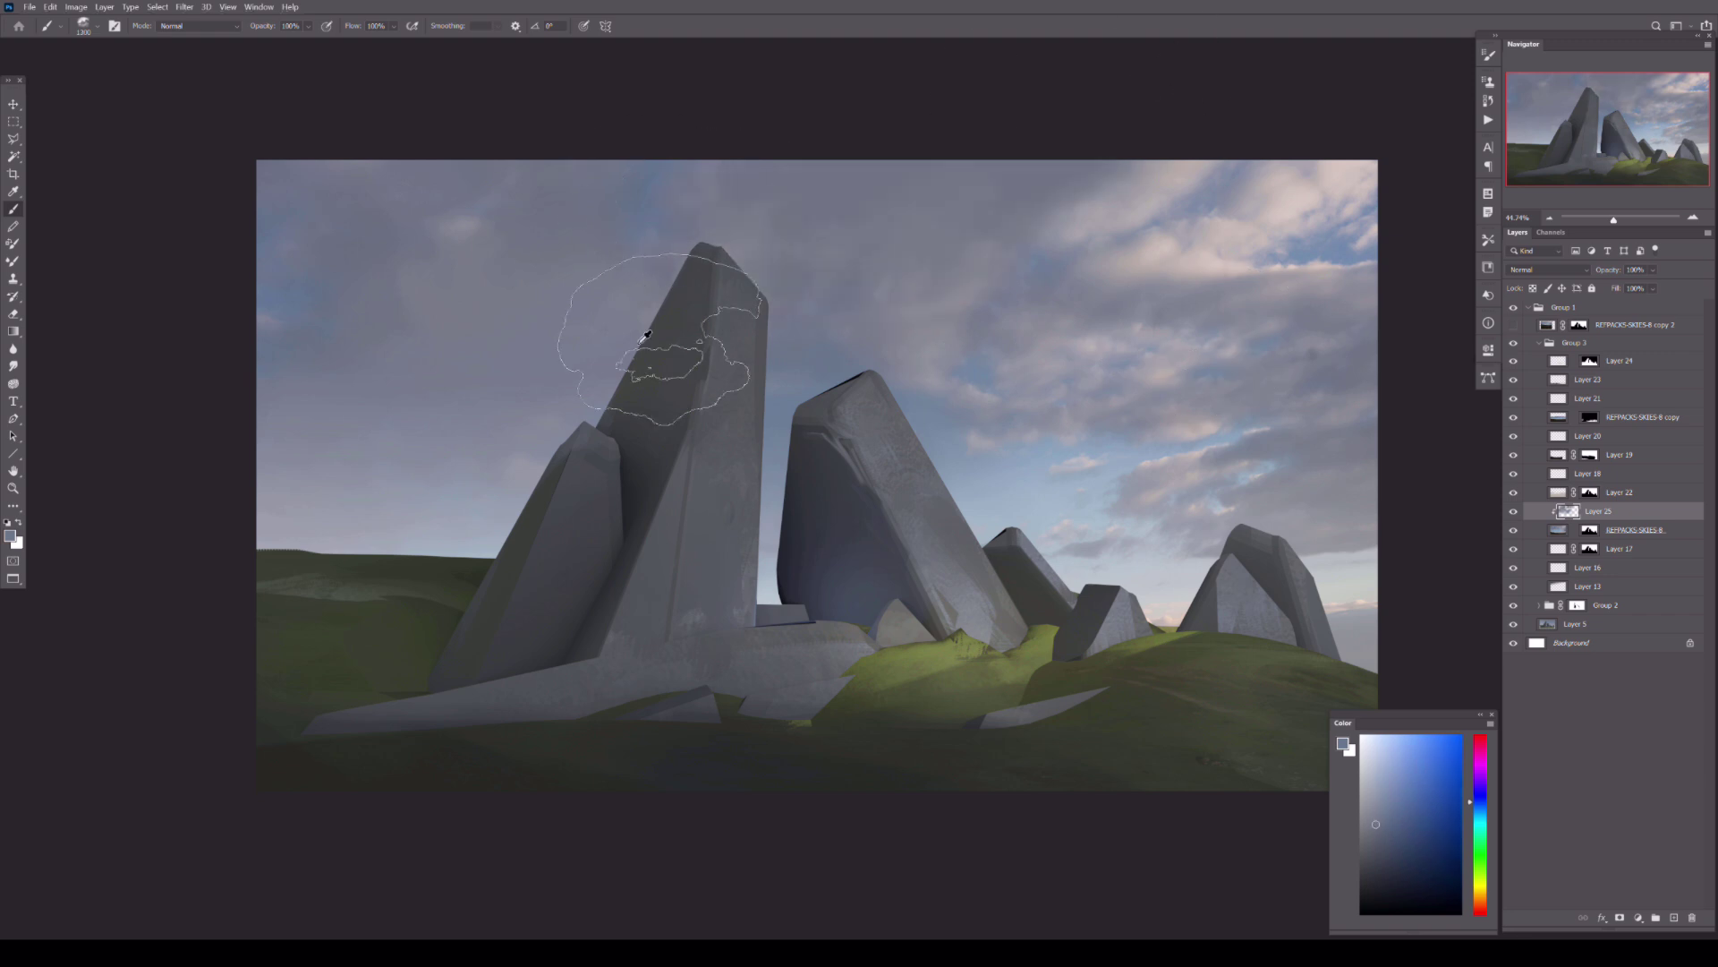
pyautogui.click(1513, 473)
pyautogui.click(1514, 473)
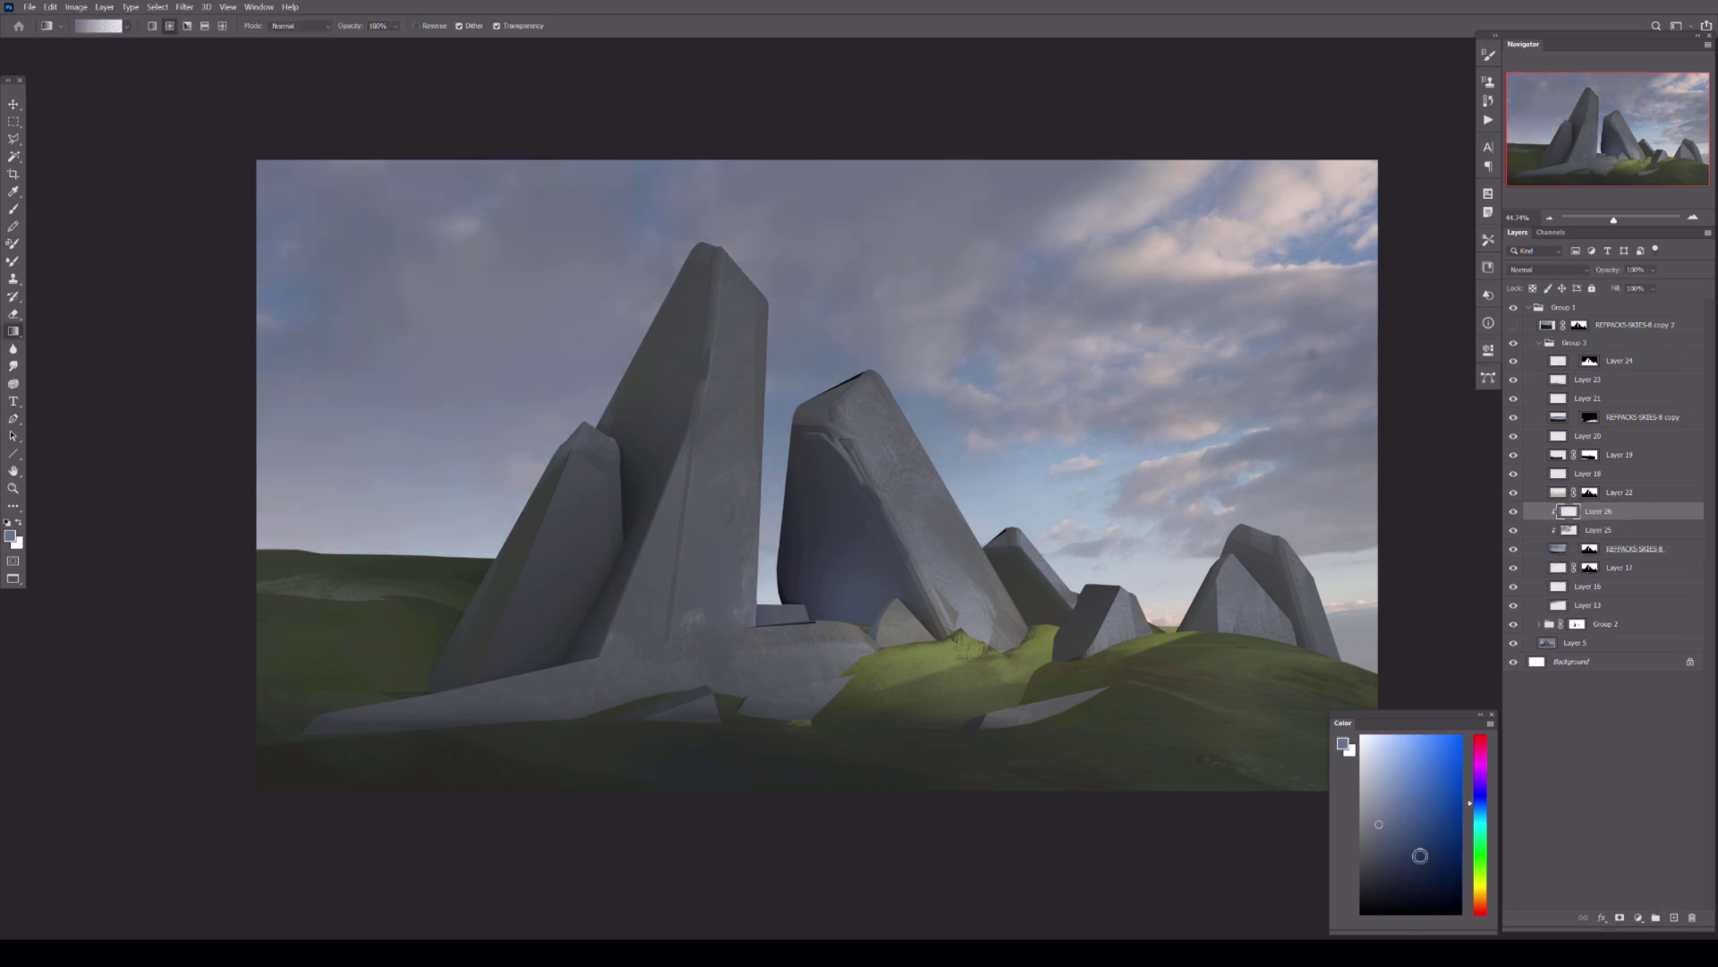
pyautogui.click(1653, 269)
pyautogui.moveTo(1679, 285); pyautogui.dragTo(1621, 295)
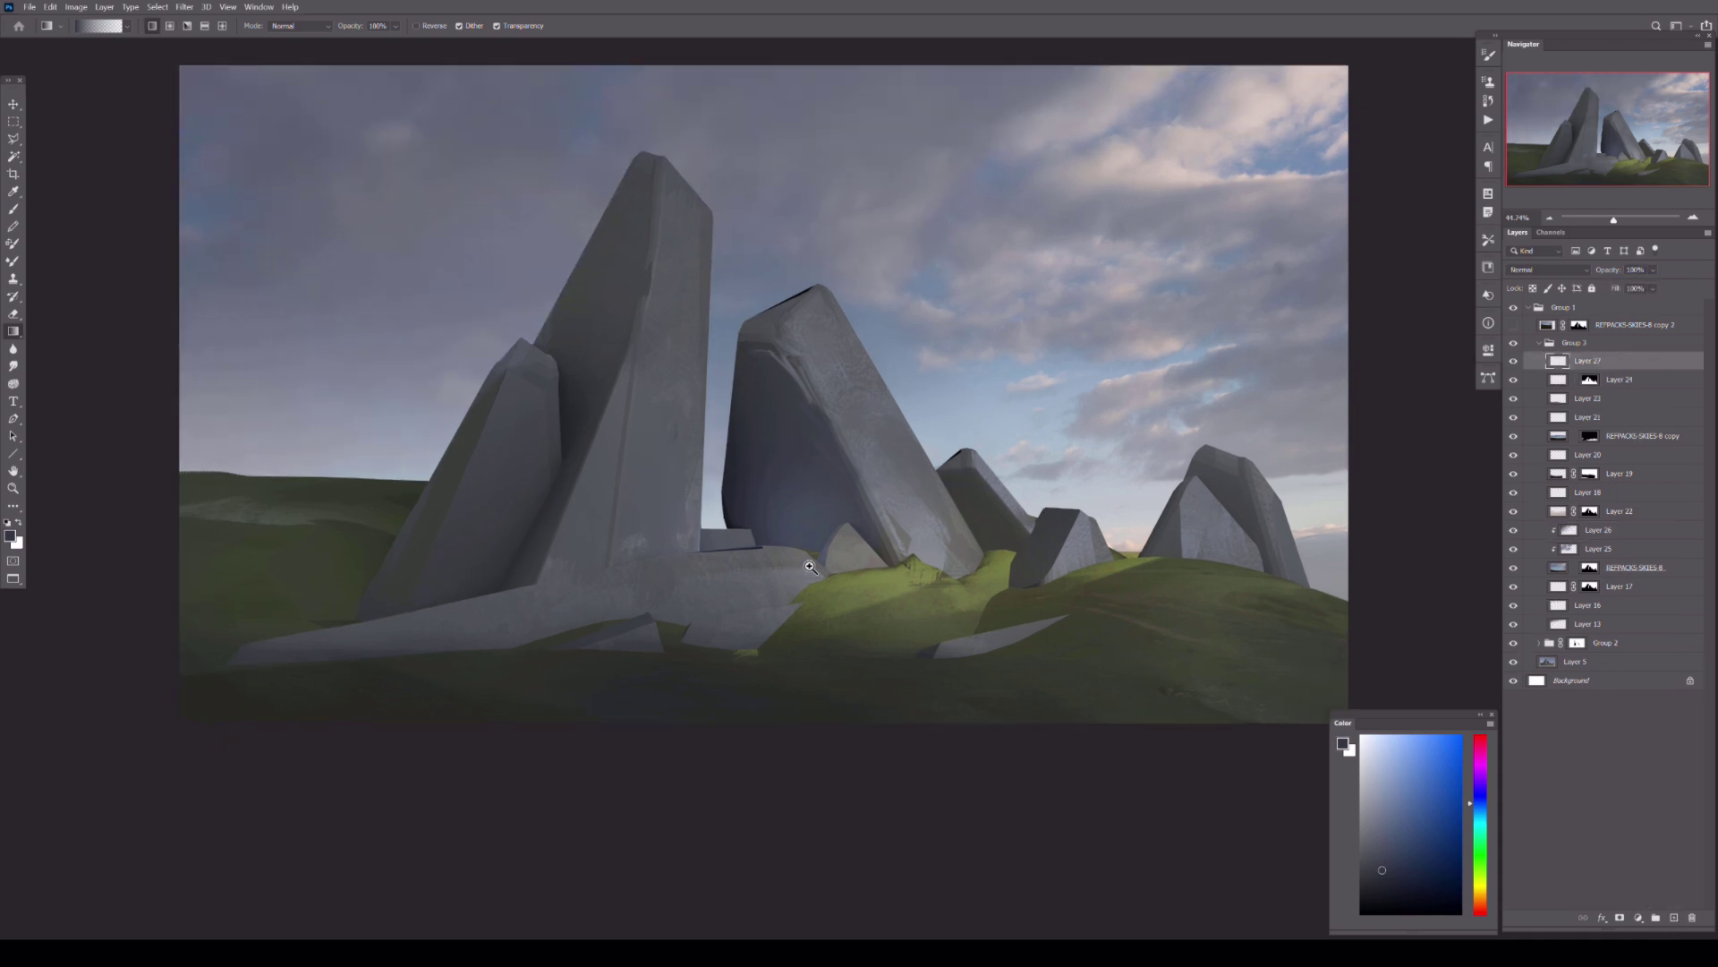
pyautogui.scroll(3, 872, 690)
# - Select the grass with Color Range by sampling its colour and widening the match
pyautogui.click(158, 6)
pyautogui.click(179, 171)
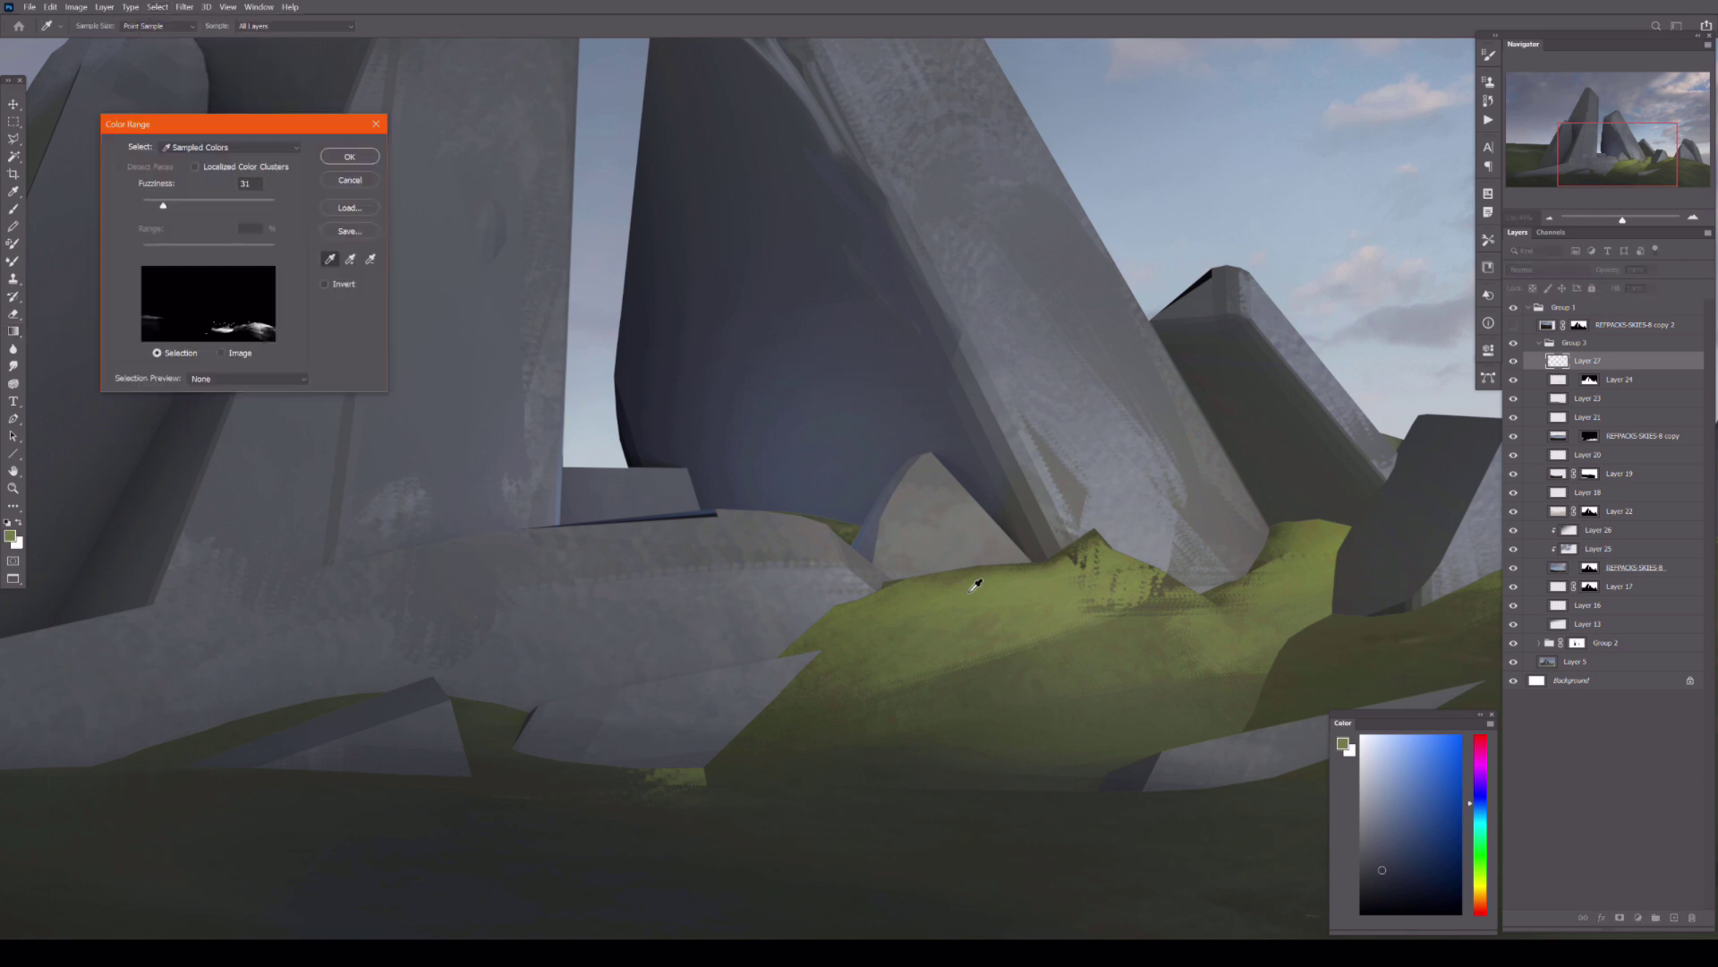
pyautogui.click(971, 576)
pyautogui.moveTo(201, 200); pyautogui.dragTo(220, 208)
pyautogui.press('Return')
# - Brush darker golden-yellow light over the selected central grass
pyautogui.press('b')
pyautogui.click(83, 25)
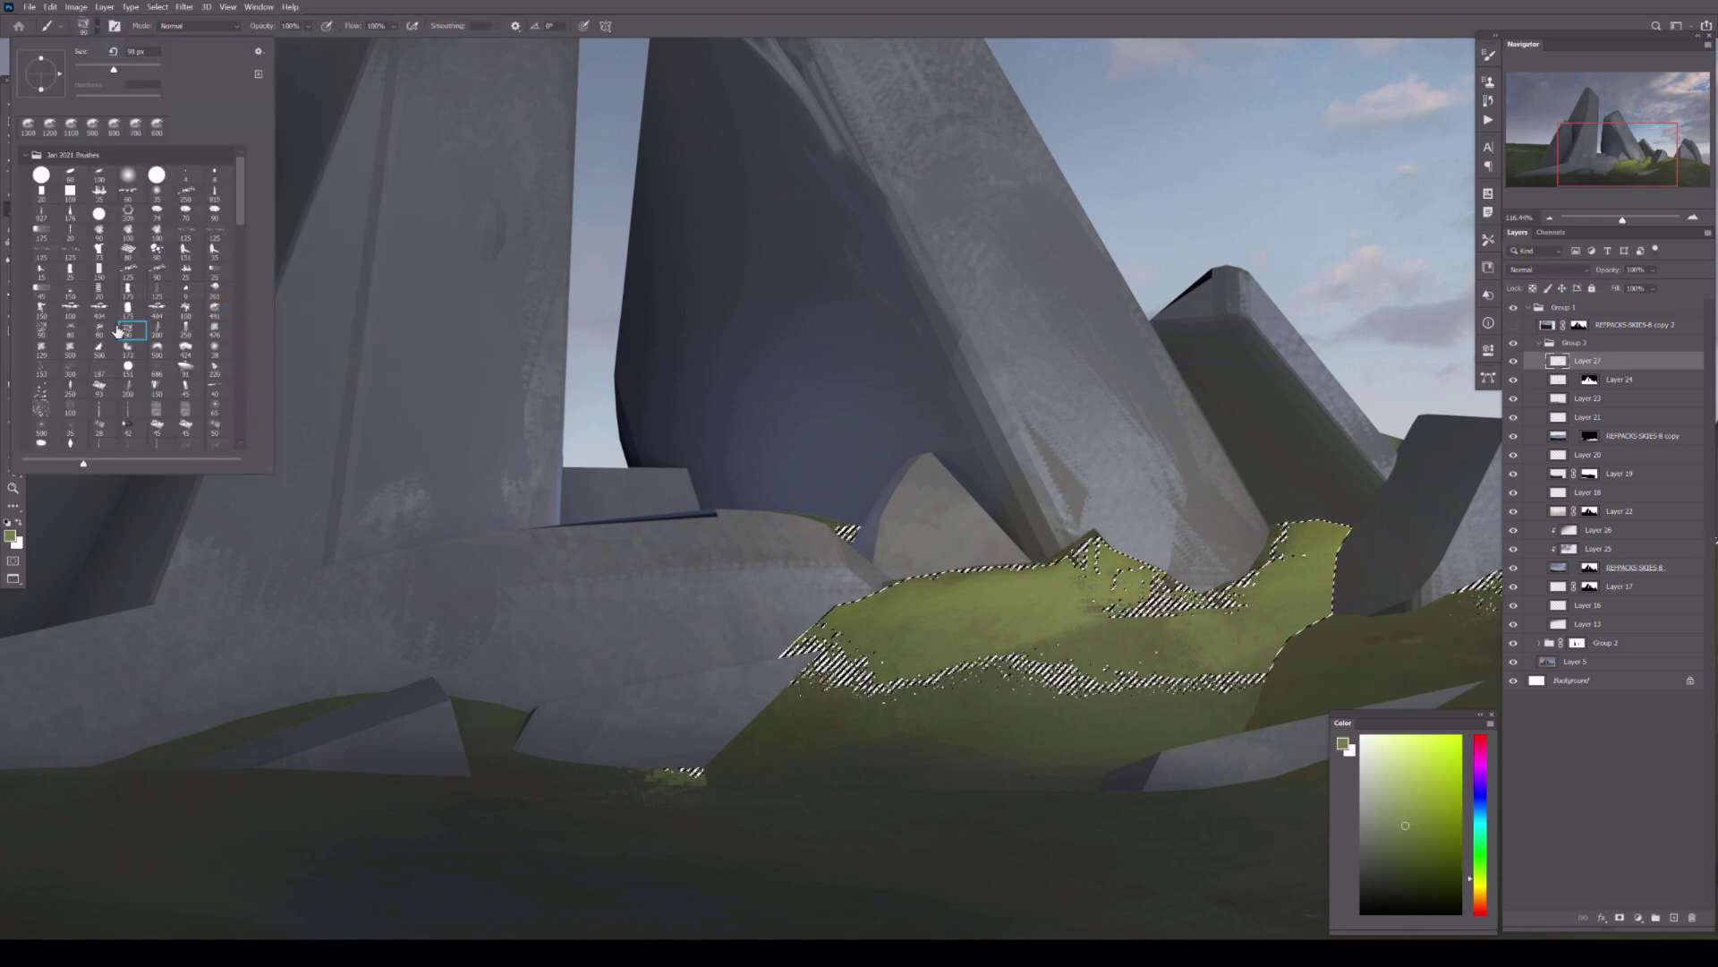
pyautogui.moveTo(947, 578); pyautogui.dragTo(874, 556)
pyautogui.moveTo(1477, 878); pyautogui.dragTo(1477, 891)
pyautogui.click(1402, 782)
pyautogui.click(1425, 796)
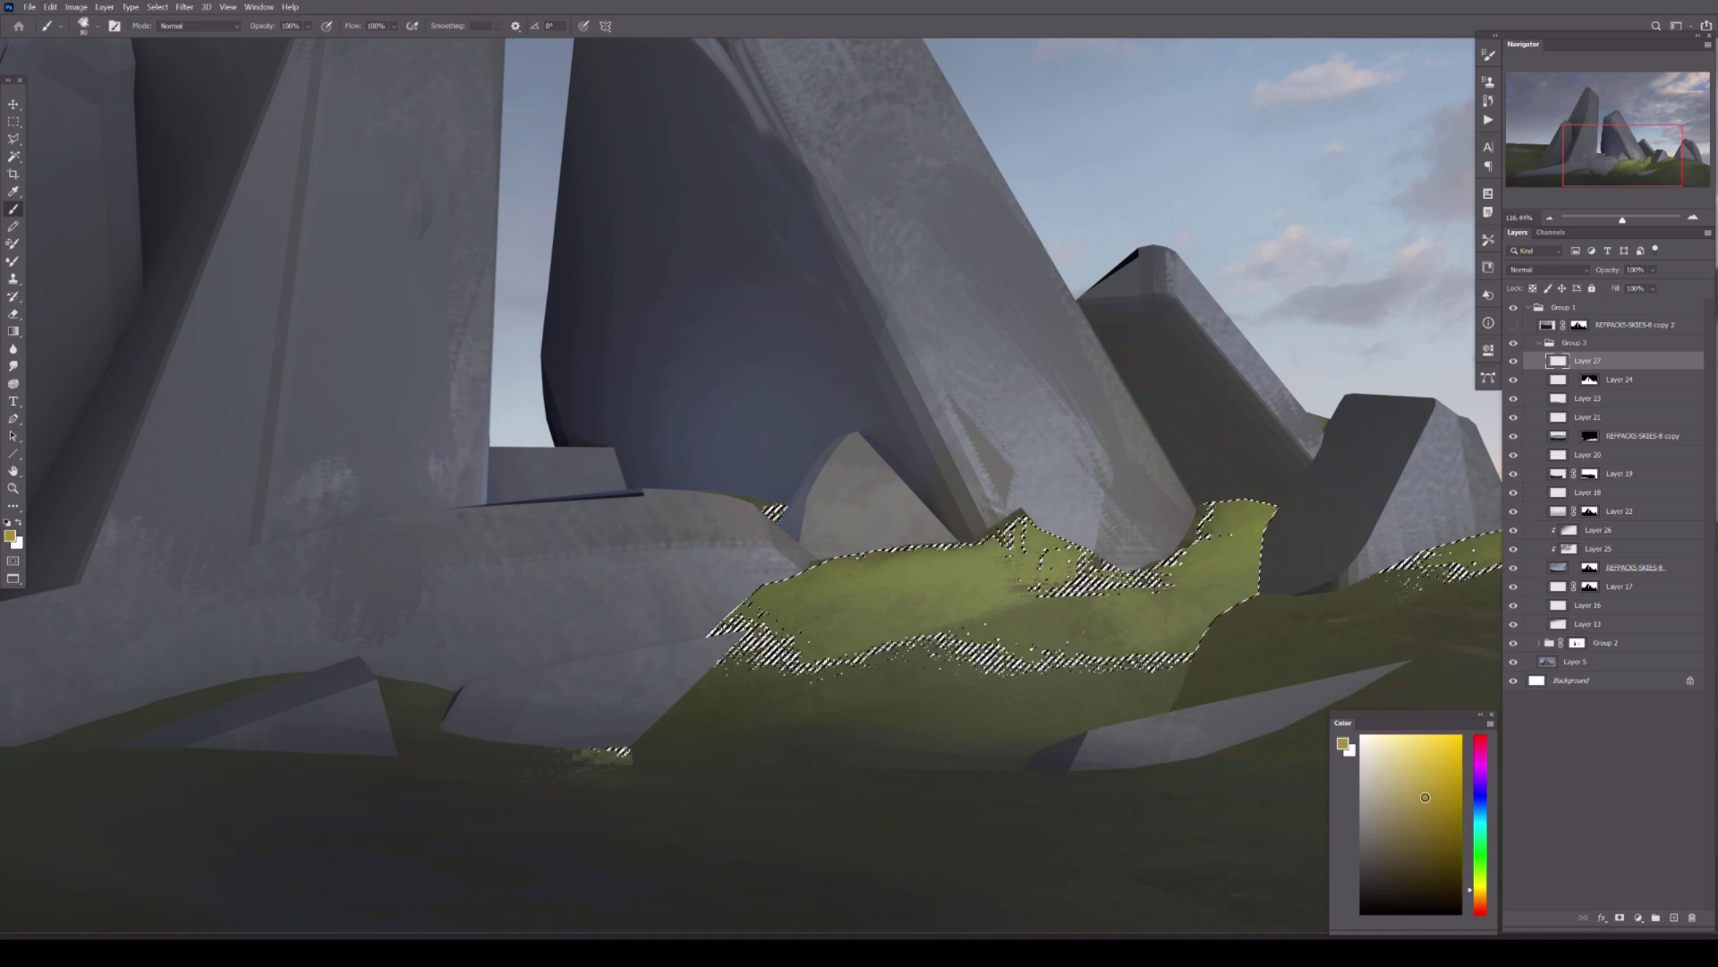
pyautogui.moveTo(787, 621); pyautogui.dragTo(1209, 555)
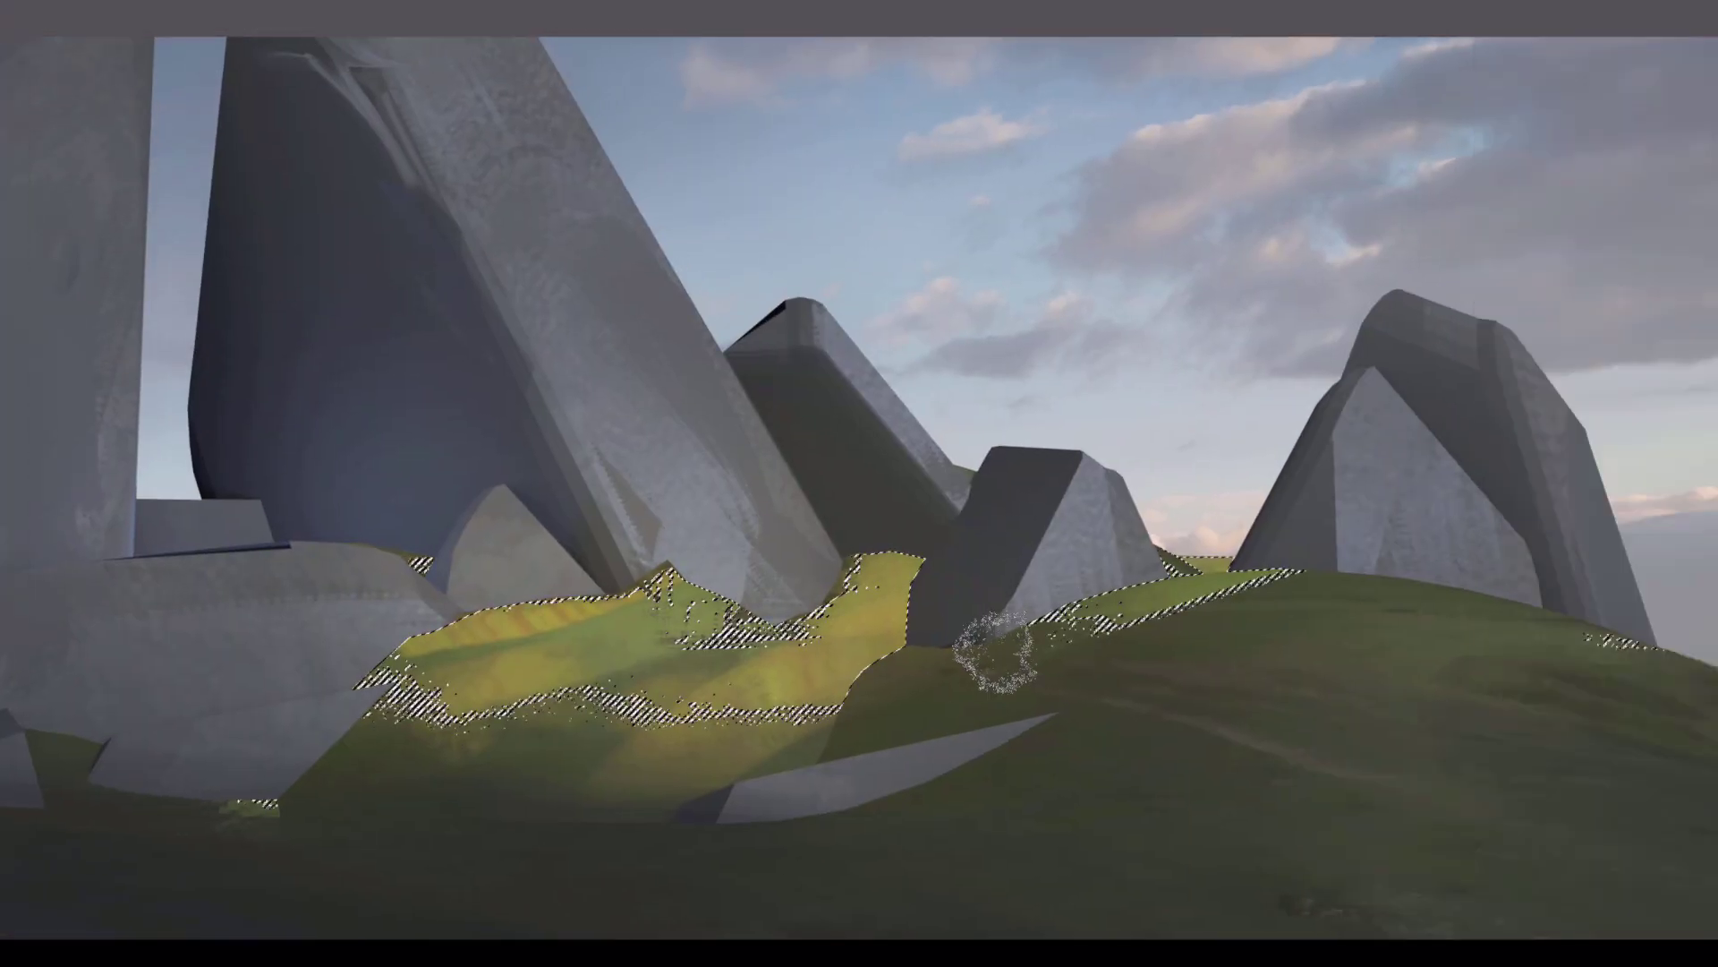
# - Set the eraser to size 250, then select the rocks by colour and paint over them
pyautogui.press('e')
pyautogui.press('[')
pyautogui.press('[')
pyautogui.press('[')
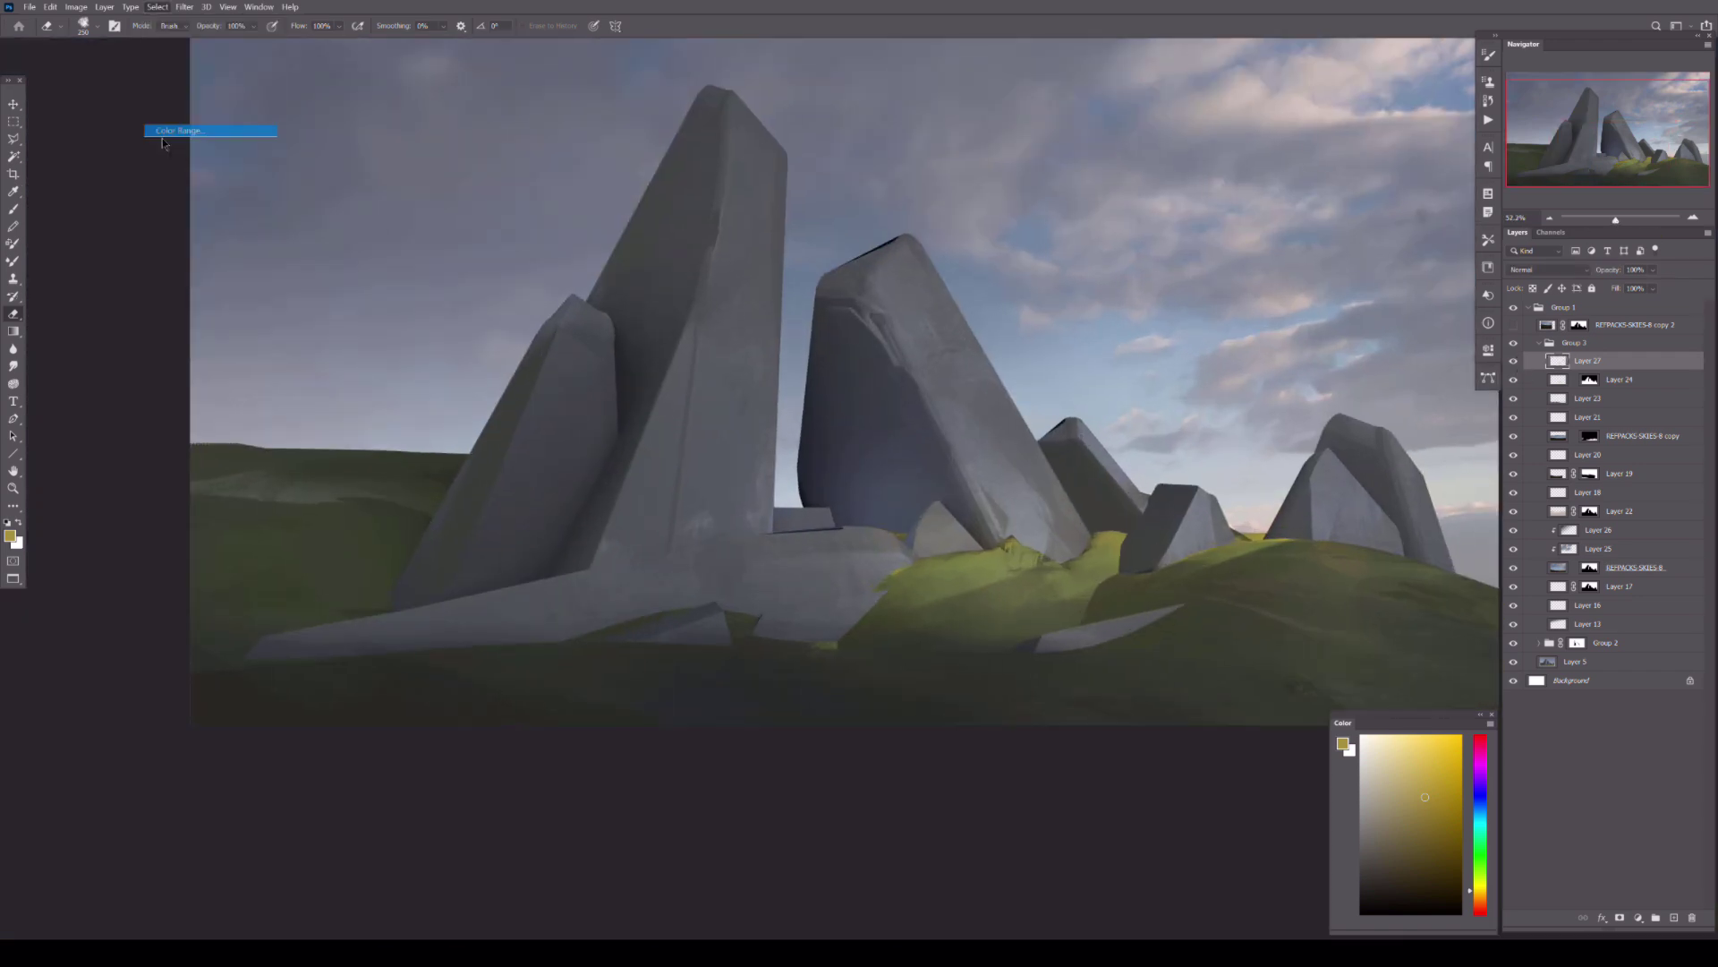
pyautogui.press('Return')
pyautogui.press('b')
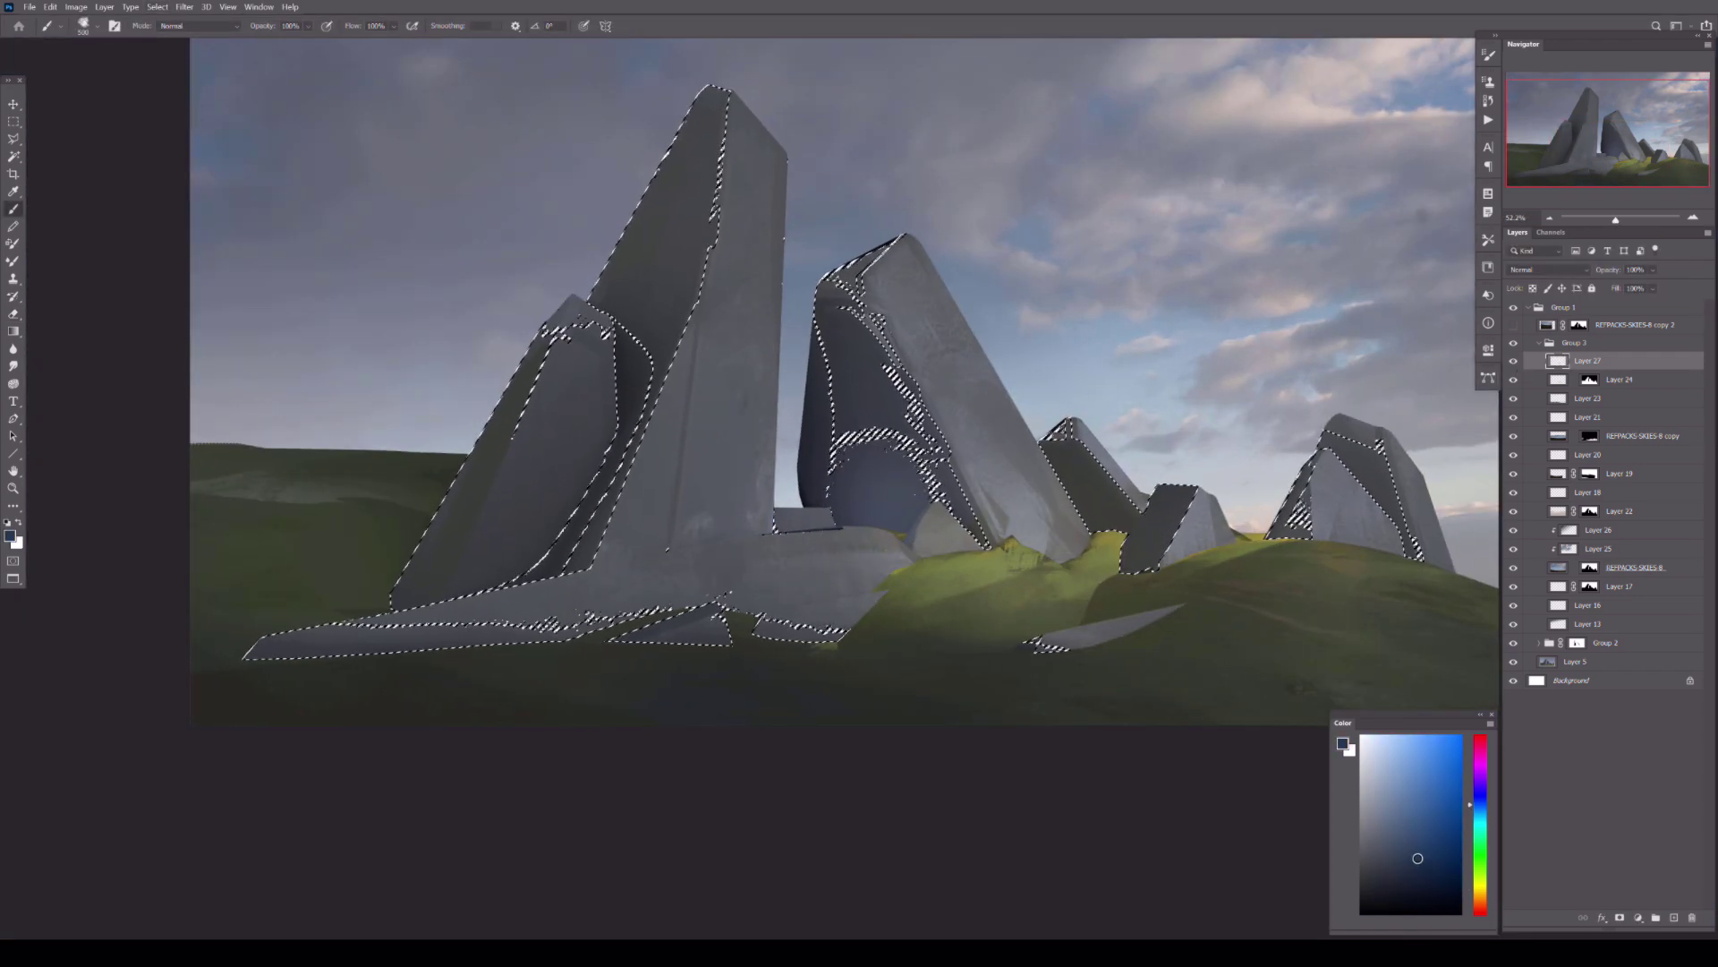
pyautogui.moveTo(704, 505); pyautogui.dragTo(745, 577)
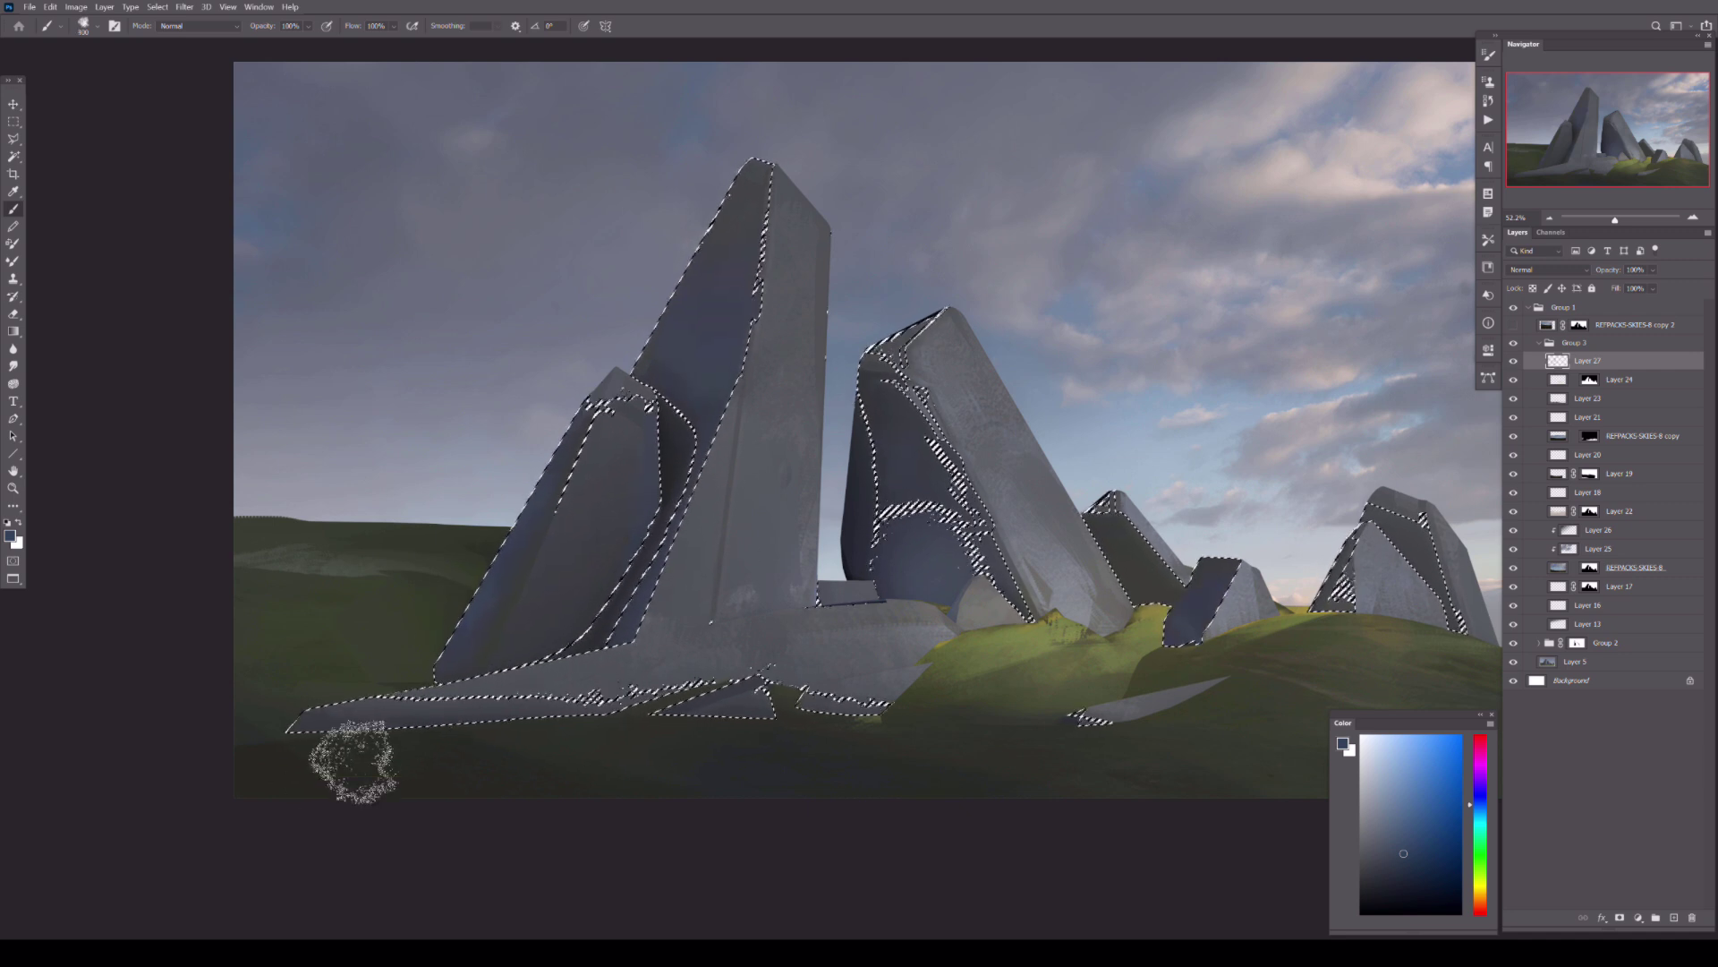
pyautogui.hotkey('ctrl', 'h')
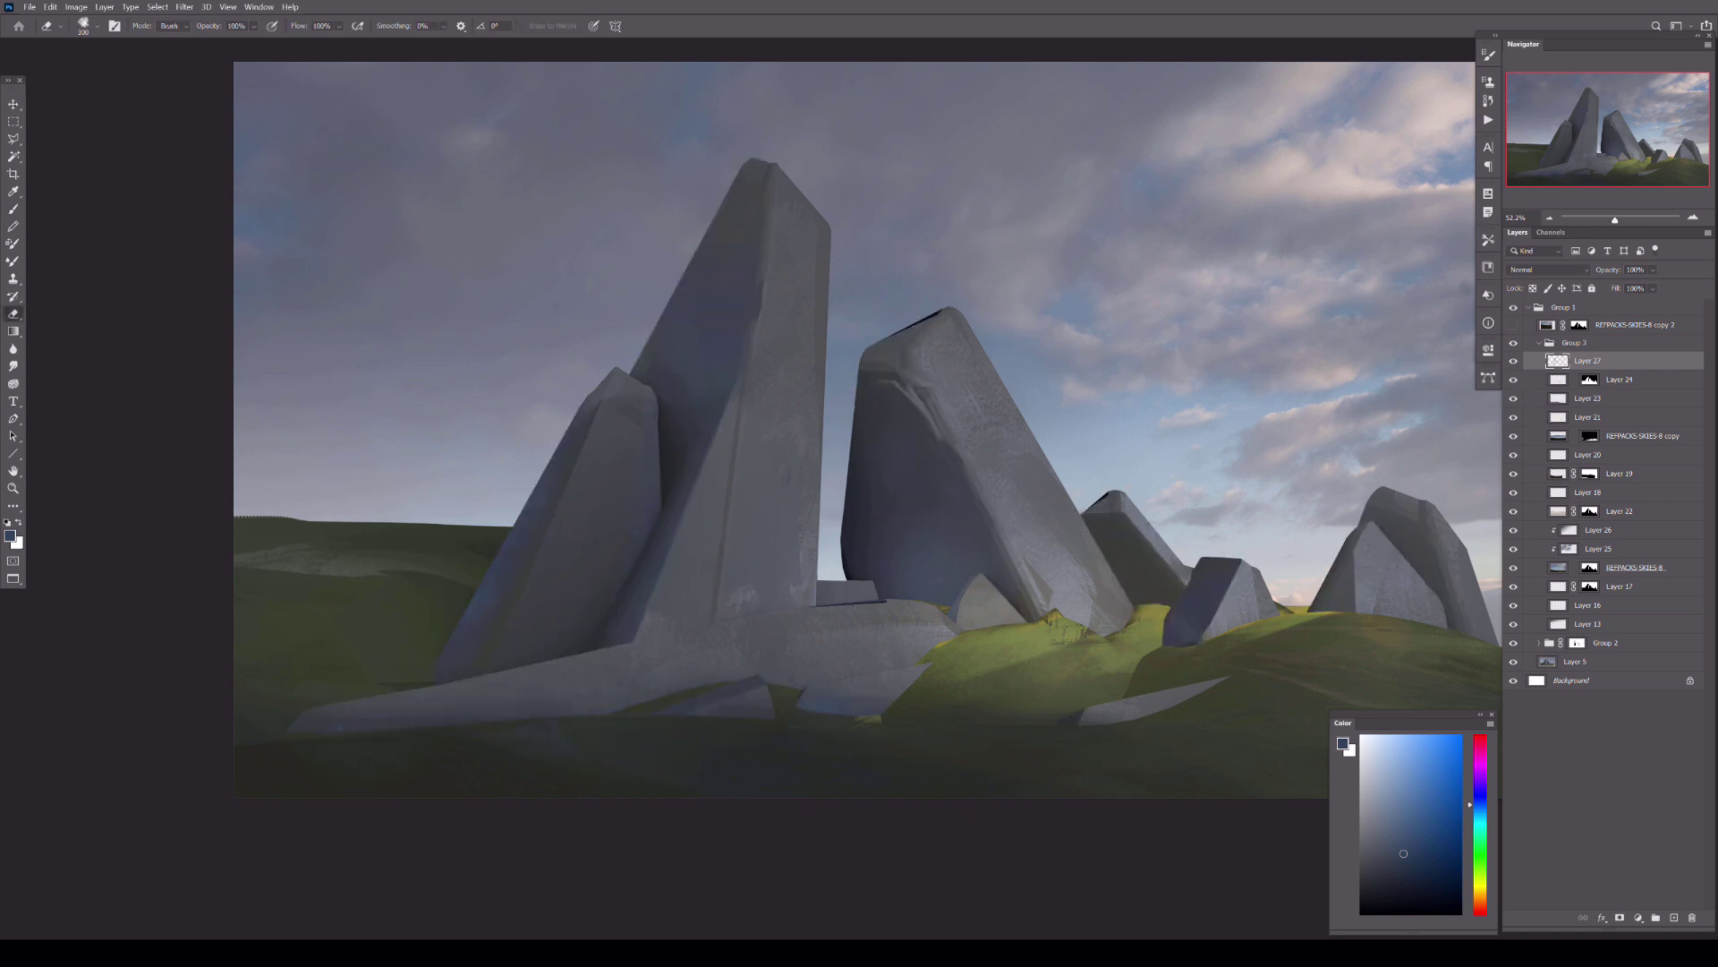
# - Paint black on the sky-photo copy's mask and bring the whole painting into view
pyautogui.click(1592, 436)
pyautogui.press('b')
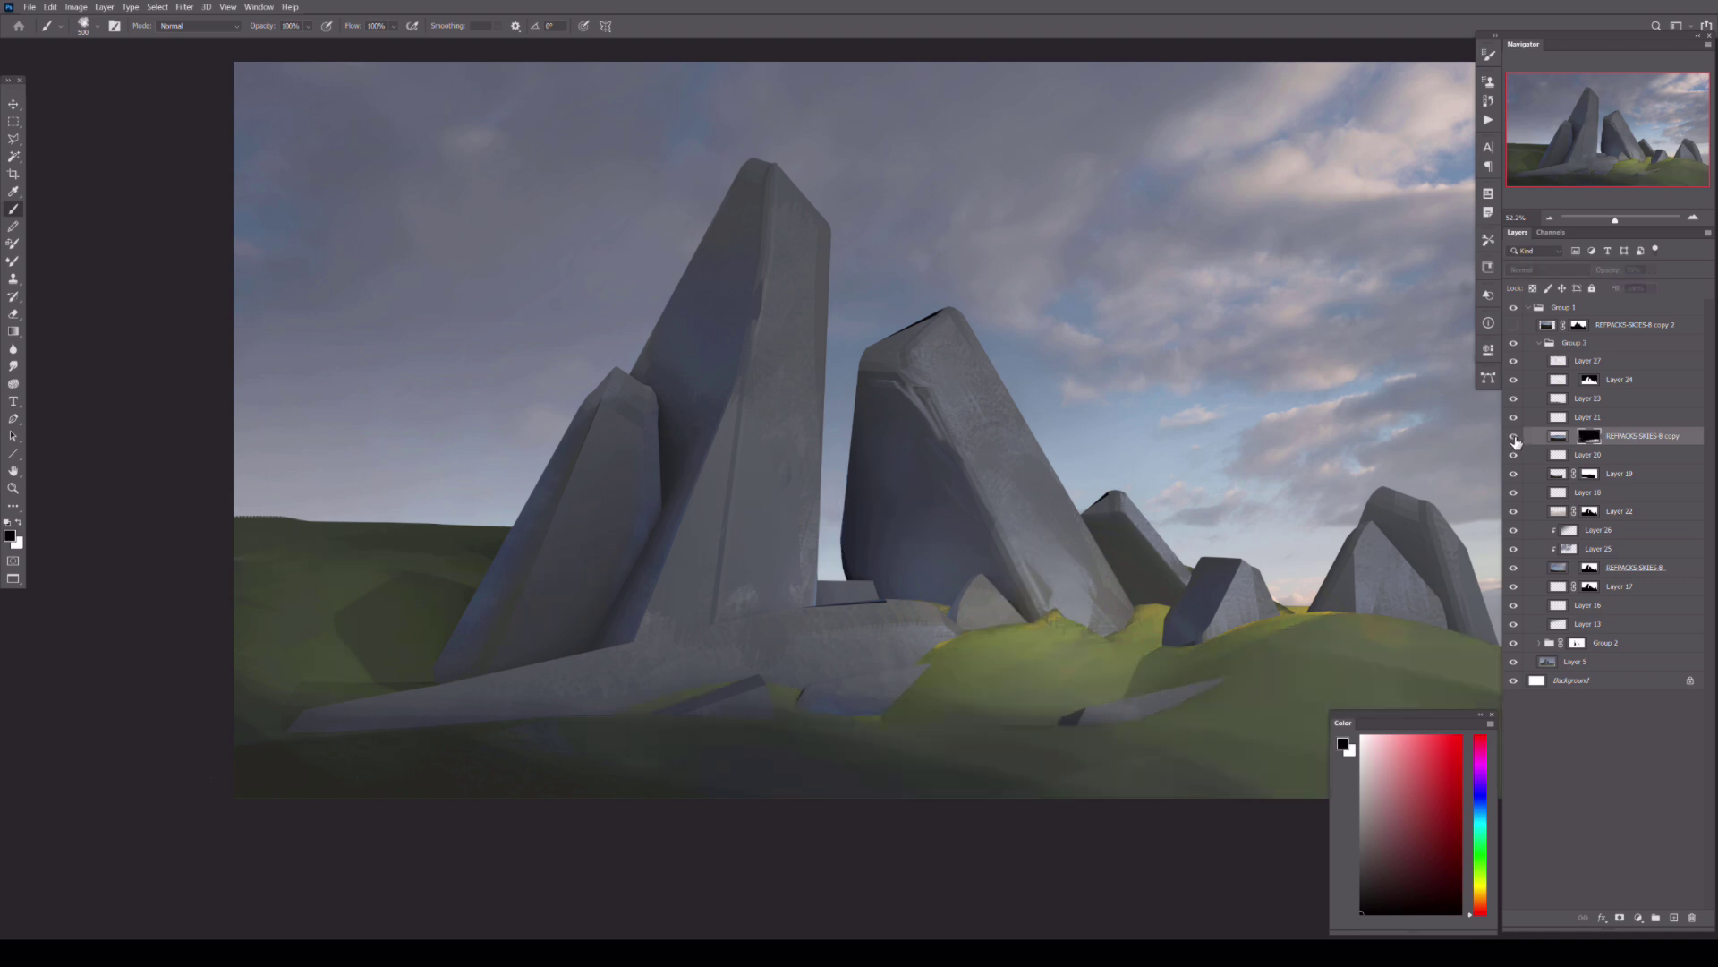
pyautogui.moveTo(1043, 597); pyautogui.dragTo(751, 548)
pyautogui.moveTo(293, 388); pyautogui.dragTo(429, 476)
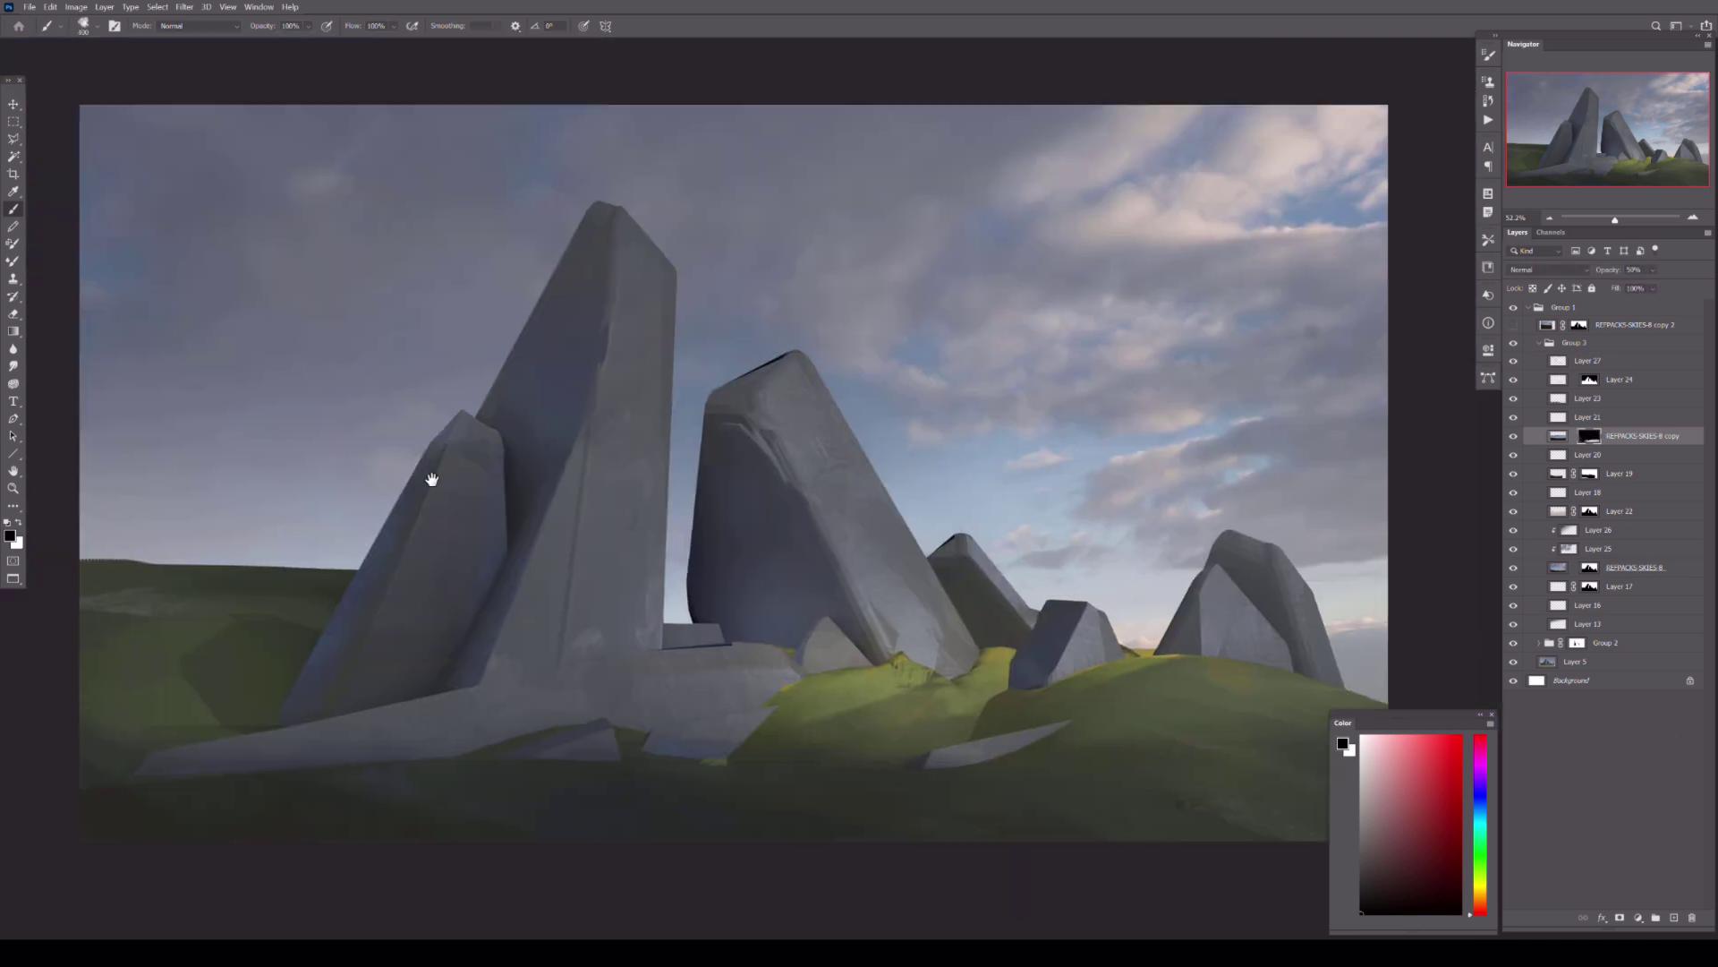
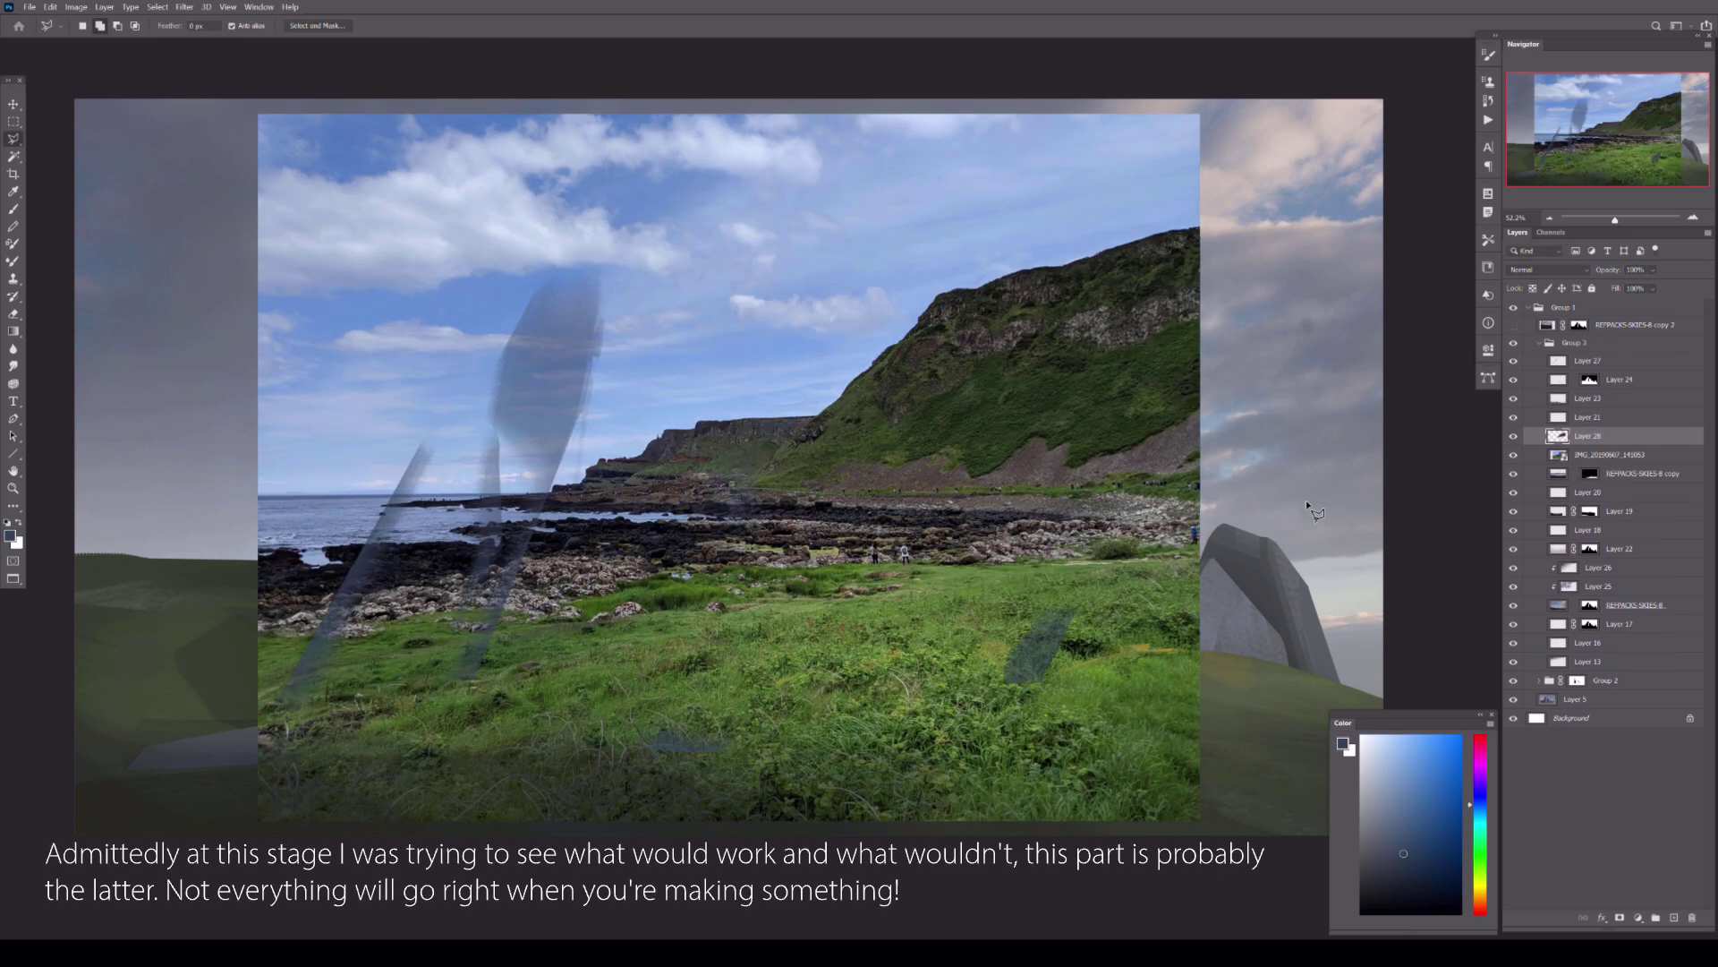
# - Hide the beach photo, mask the grass photo to the rock selection, and enlarge it over the left rock
pyautogui.click(1514, 454)
pyautogui.click(1621, 919)
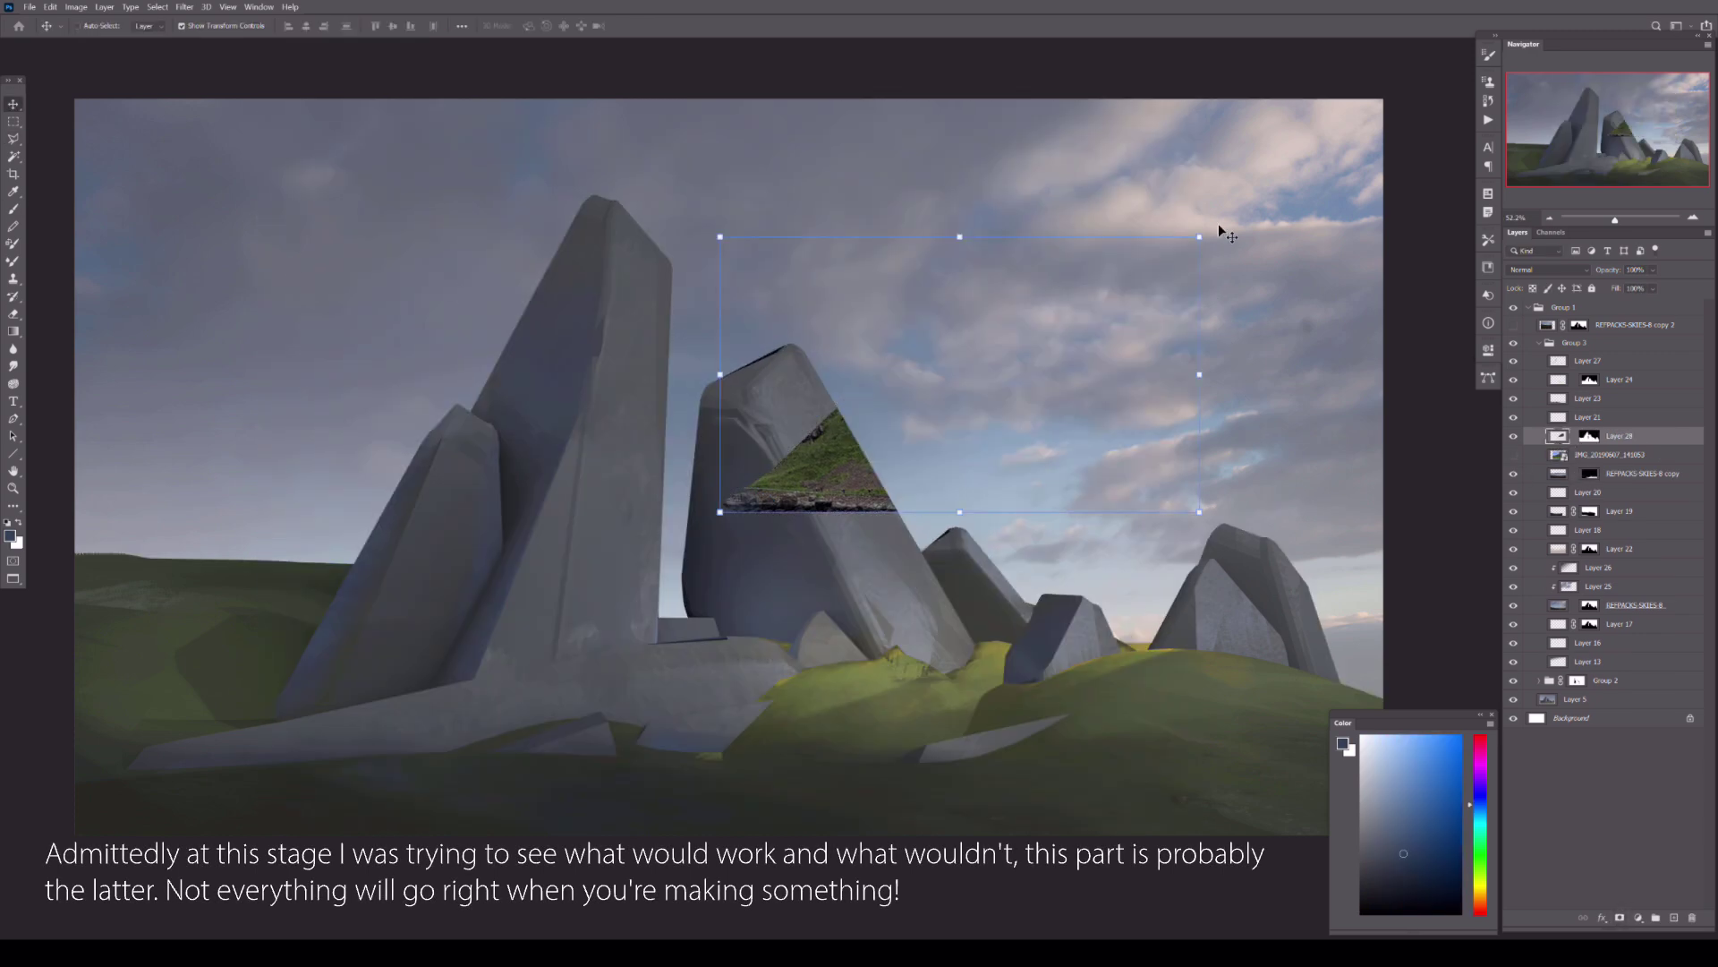
pyautogui.hotkey('ctrl', 't')
pyautogui.moveTo(1221, 234)
pyautogui.mouseDown()
pyautogui.moveTo(421, 388)
pyautogui.moveTo(376, 414)
pyautogui.moveTo(455, 501)
pyautogui.moveTo(306, 271)
pyautogui.moveTo(985, 268)
pyautogui.moveTo(528, 267)
pyautogui.moveTo(663, 453)
pyautogui.mouseUp()
pyautogui.press('Return')
# - Paint the grass mask black to soften the moss at the left rock's base
pyautogui.click(184, 6)
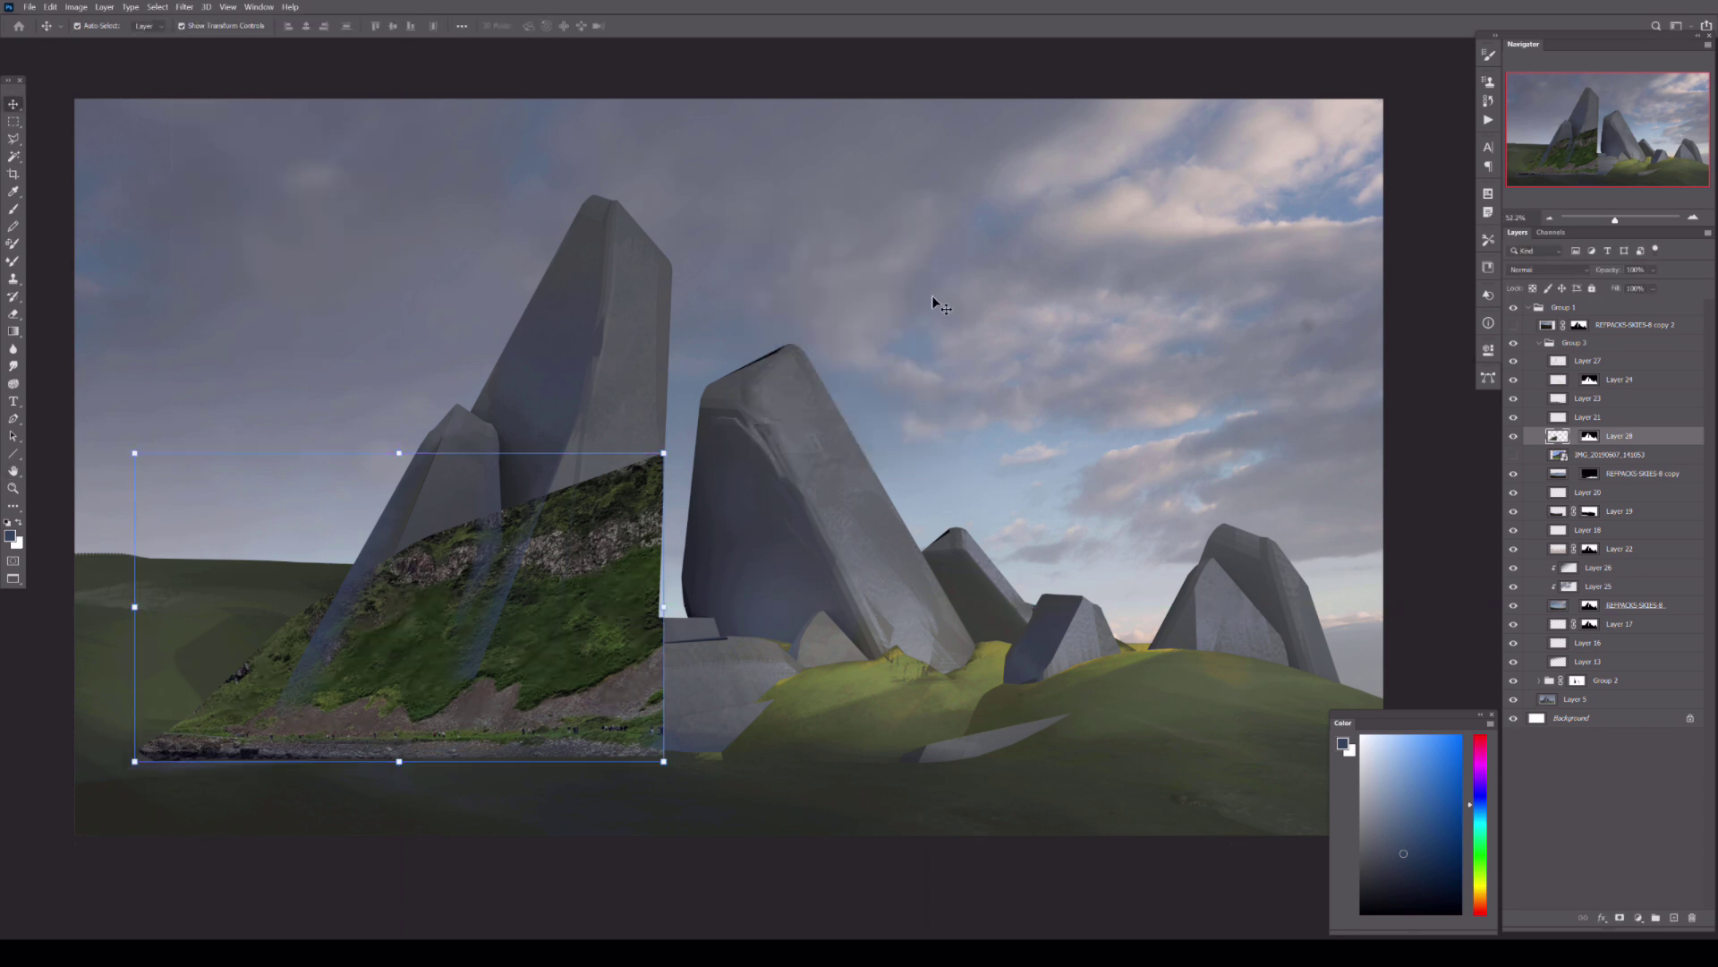
pyautogui.click(1589, 437)
pyautogui.press('b')
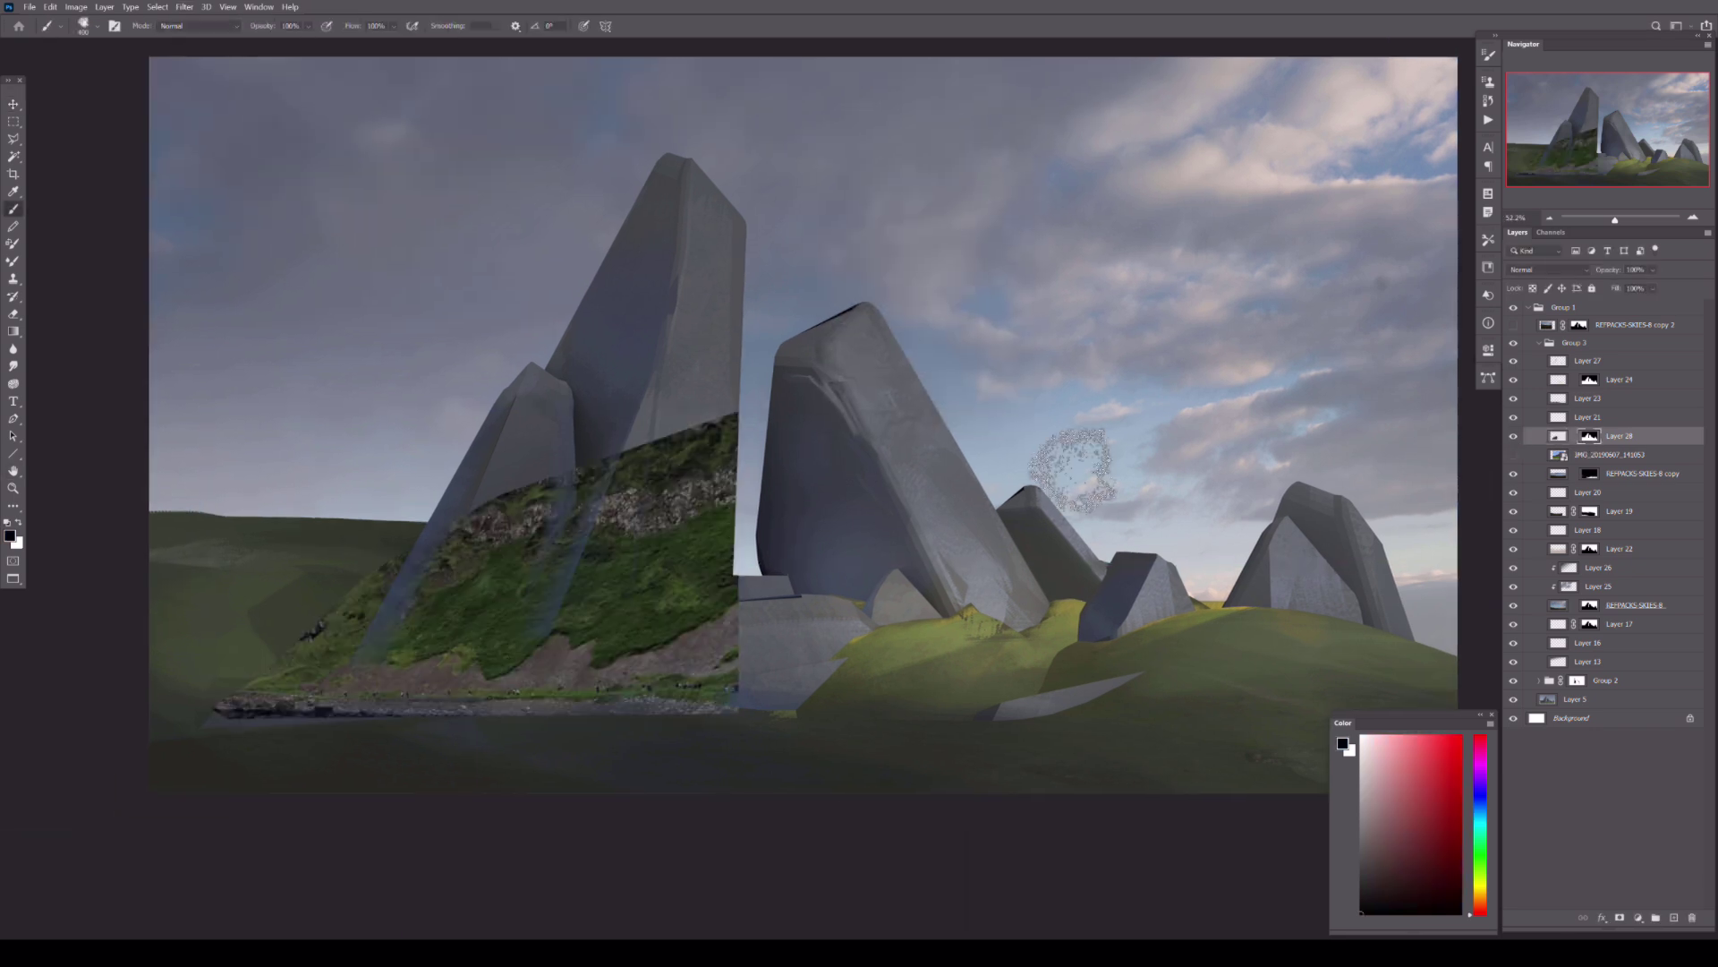
pyautogui.moveTo(573, 564); pyautogui.dragTo(735, 662)
pyautogui.moveTo(537, 537); pyautogui.dragTo(430, 662)
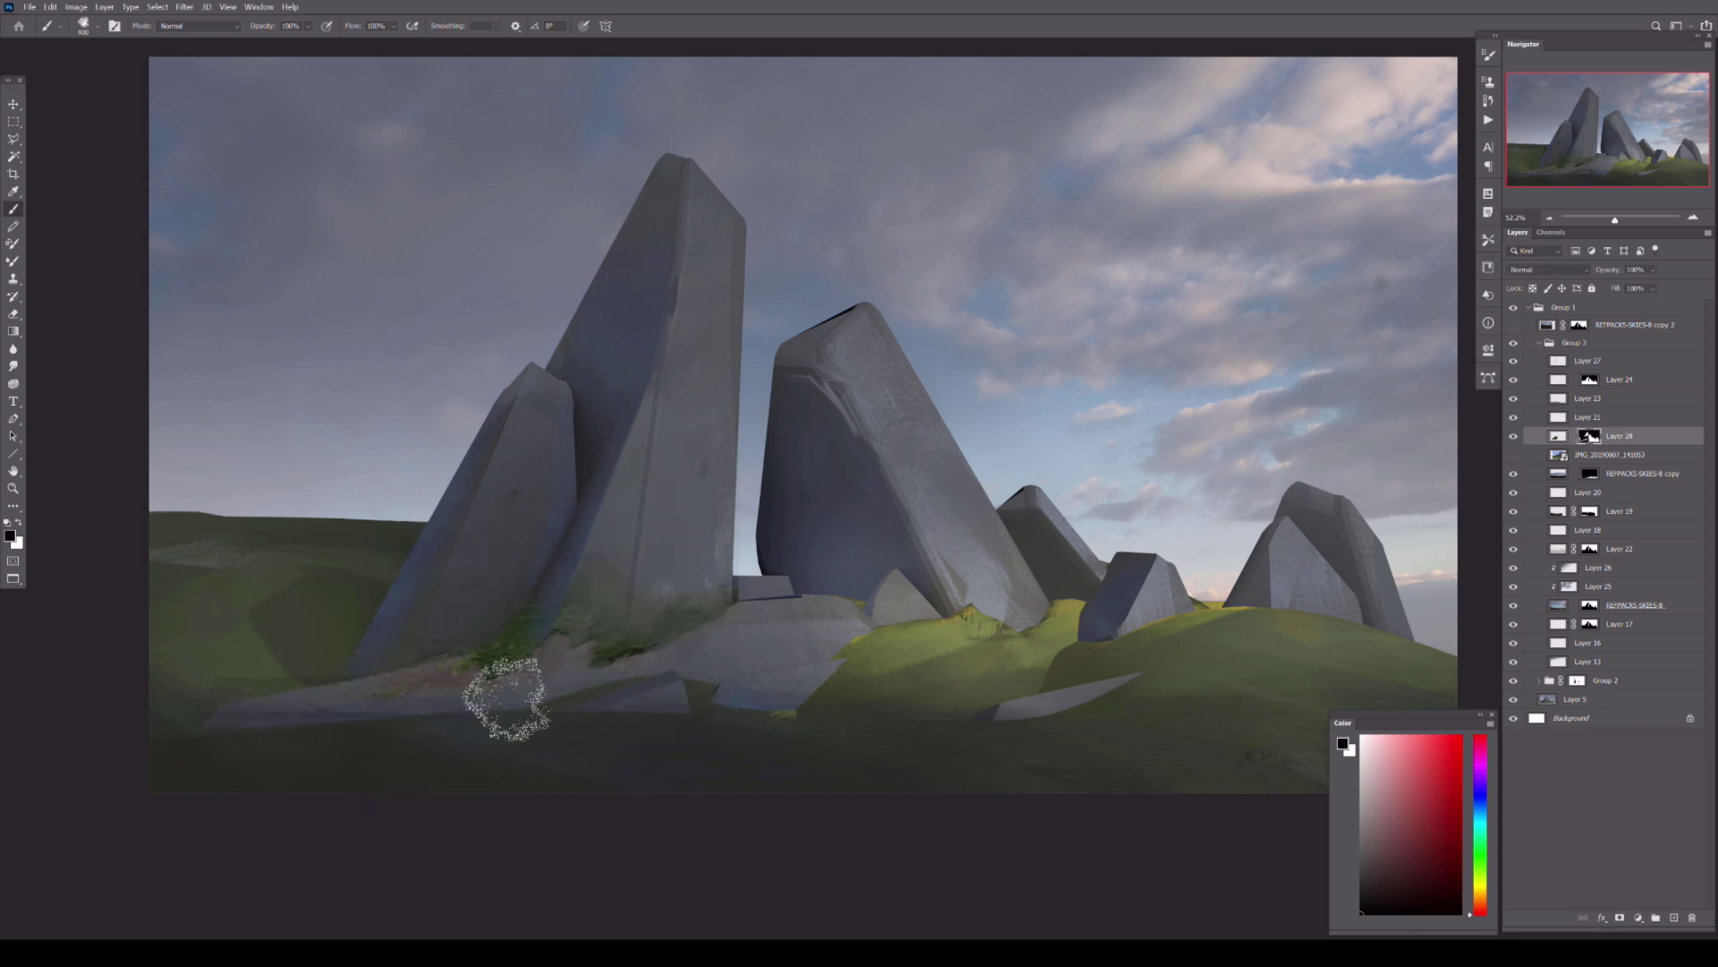
pyautogui.moveTo(725, 618); pyautogui.dragTo(555, 649)
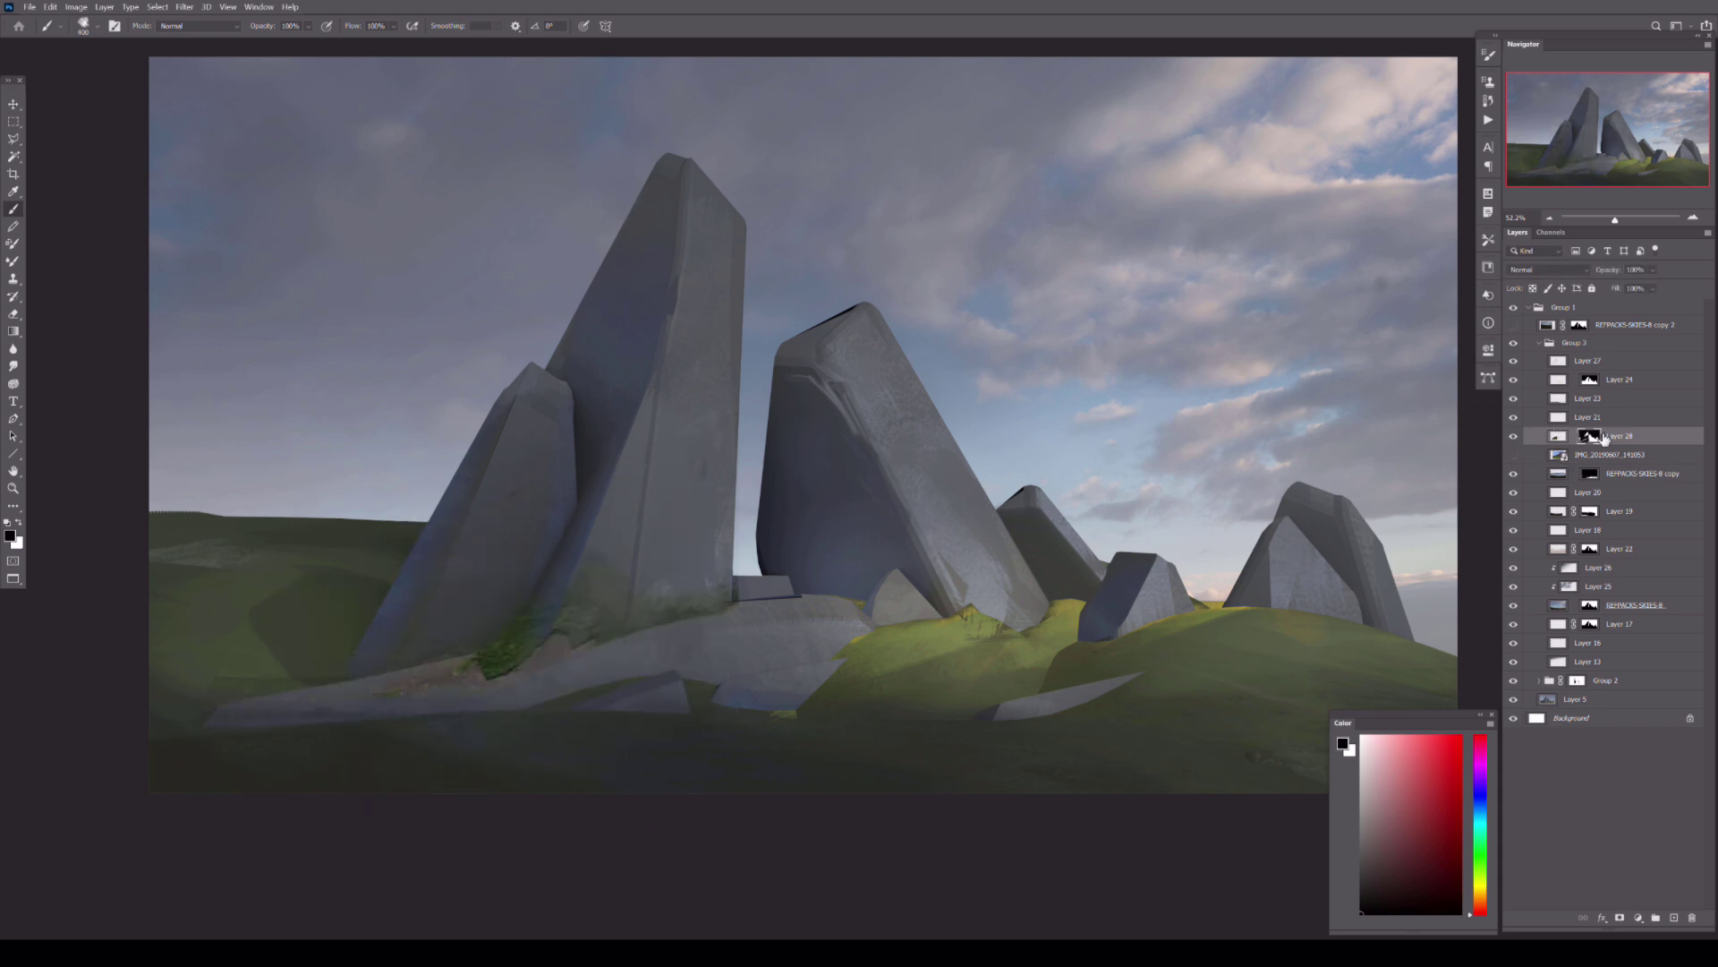
# - Duplicate the moss patch and transform the copy toward the central rock
pyautogui.moveTo(1675, 918); pyautogui.dragTo(1675, 917)
pyautogui.hotkey('ctrl', 't')
pyautogui.moveTo(573, 573)
pyautogui.mouseDown()
pyautogui.moveTo(931, 533)
pyautogui.moveTo(872, 323)
pyautogui.mouseUp()
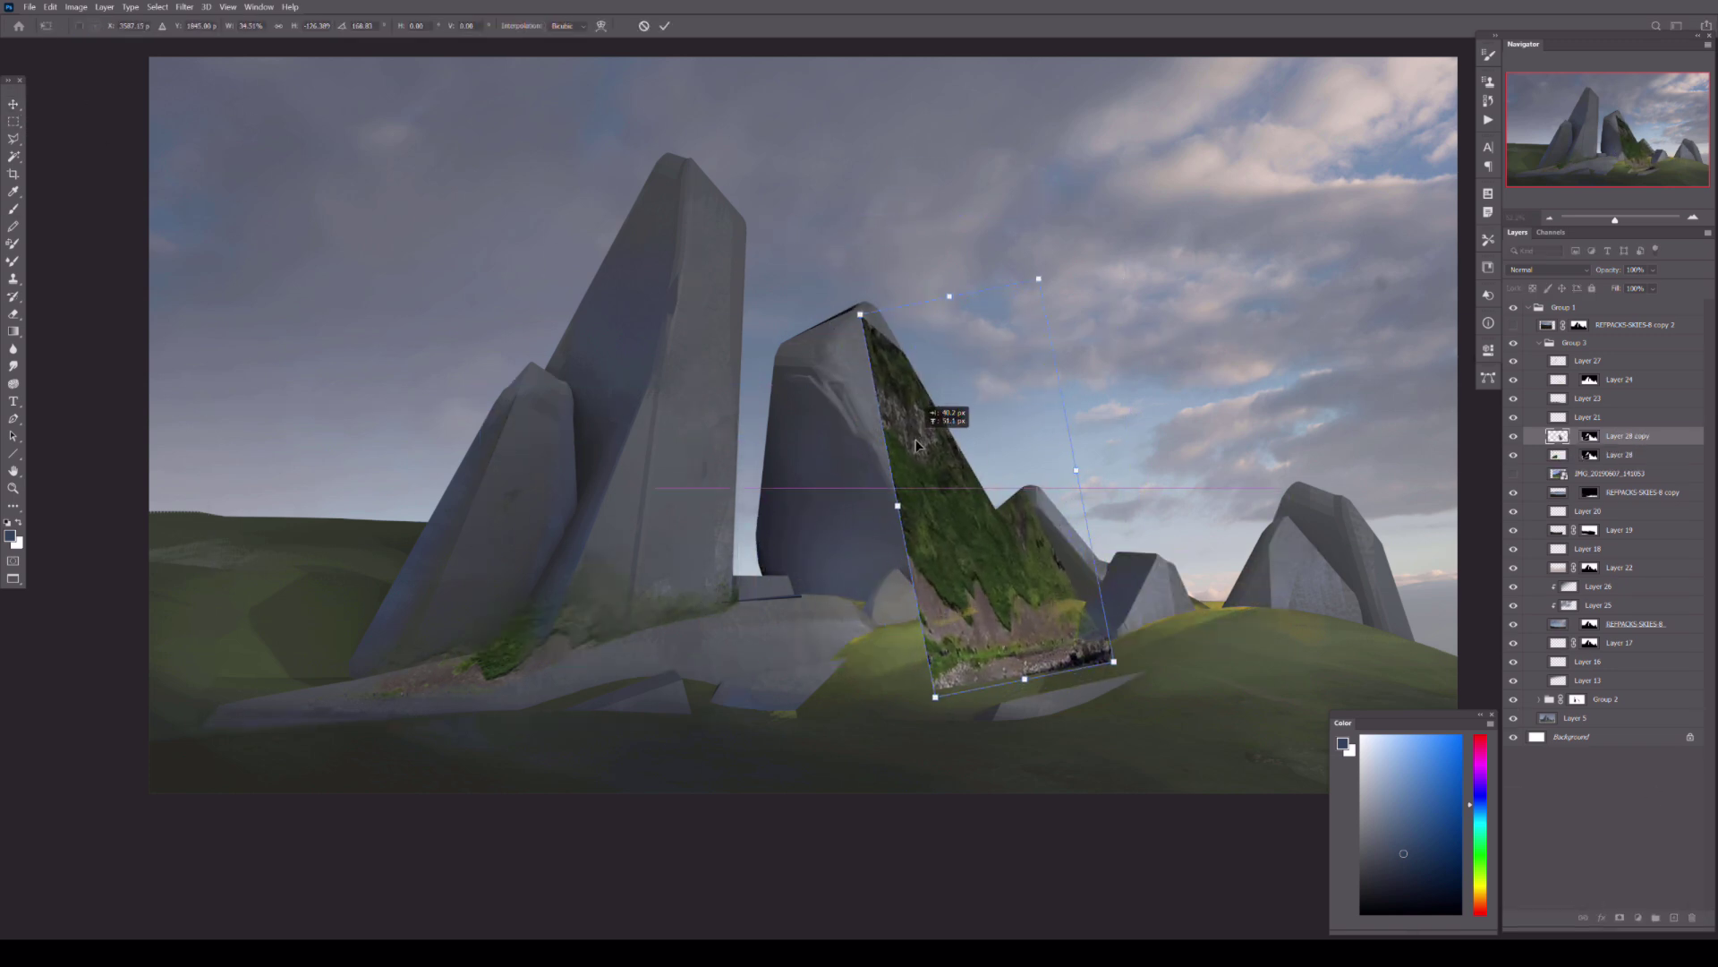
# - Set the moss copy on the central rock to 82% opacity and mask away its base
pyautogui.press('Return')
pyautogui.moveTo(1653, 269)
pyautogui.mouseDown()
pyautogui.moveTo(1600, 293)
pyautogui.moveTo(1663, 293)
pyautogui.mouseUp()
pyautogui.click(1589, 436)
pyautogui.press('b')
pyautogui.press('d')
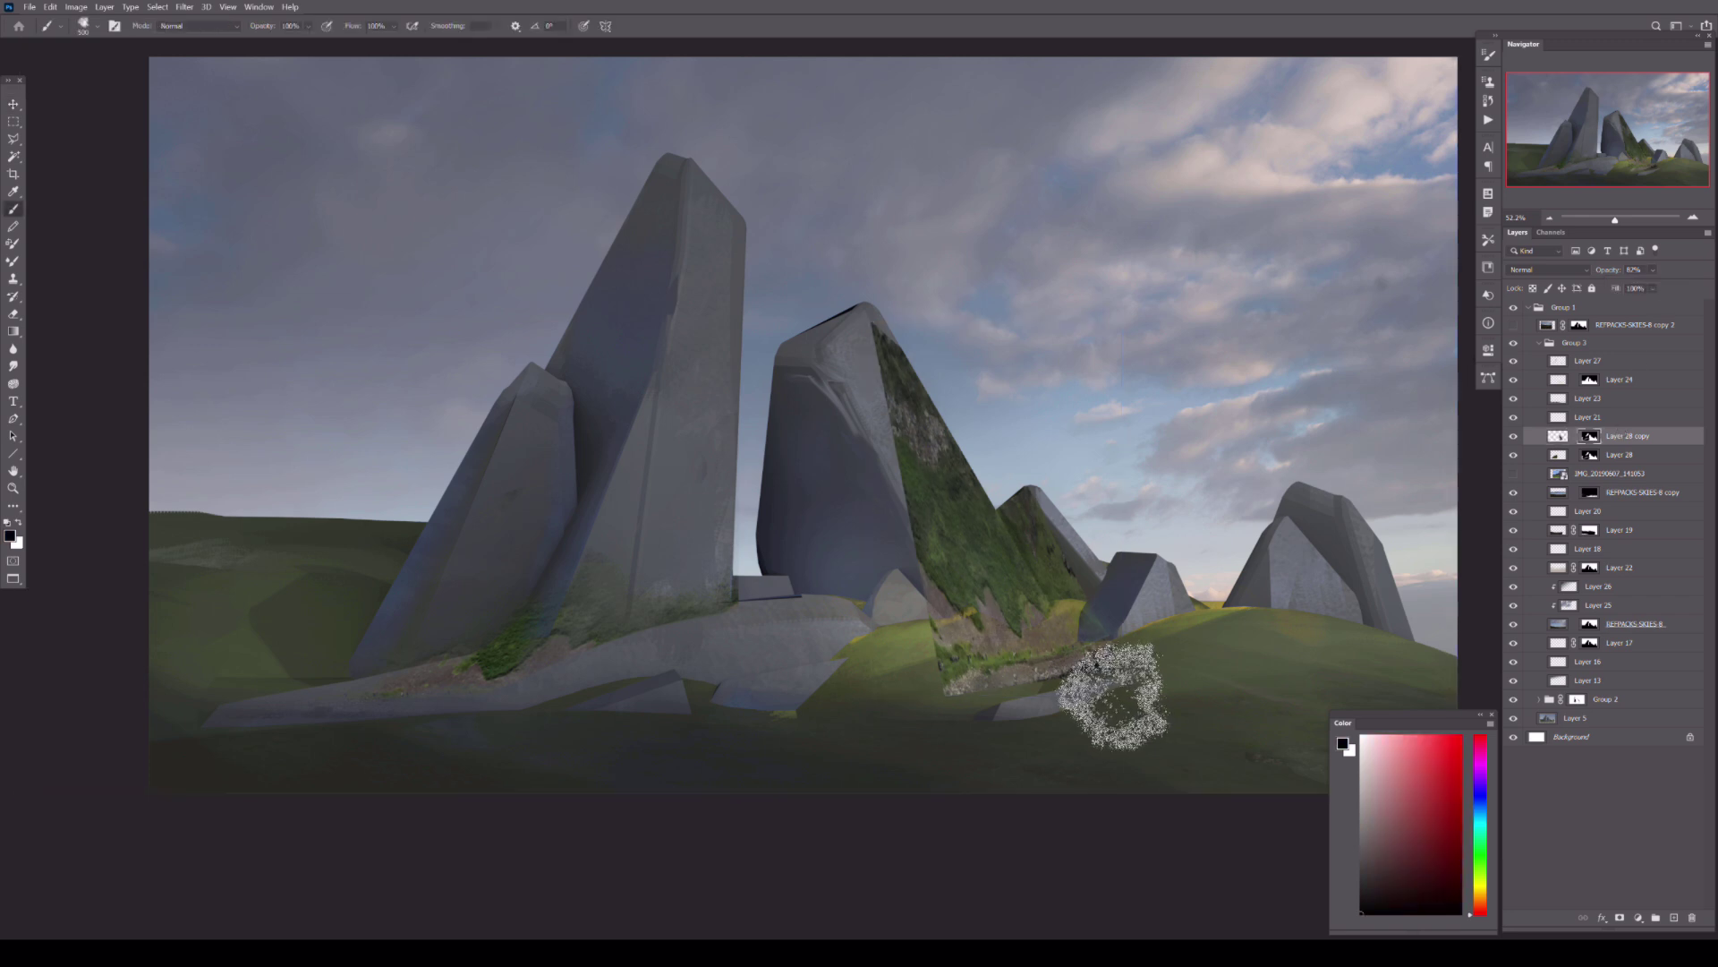
pyautogui.moveTo(1113, 690); pyautogui.dragTo(976, 582)
pyautogui.moveTo(917, 479); pyautogui.dragTo(959, 710)
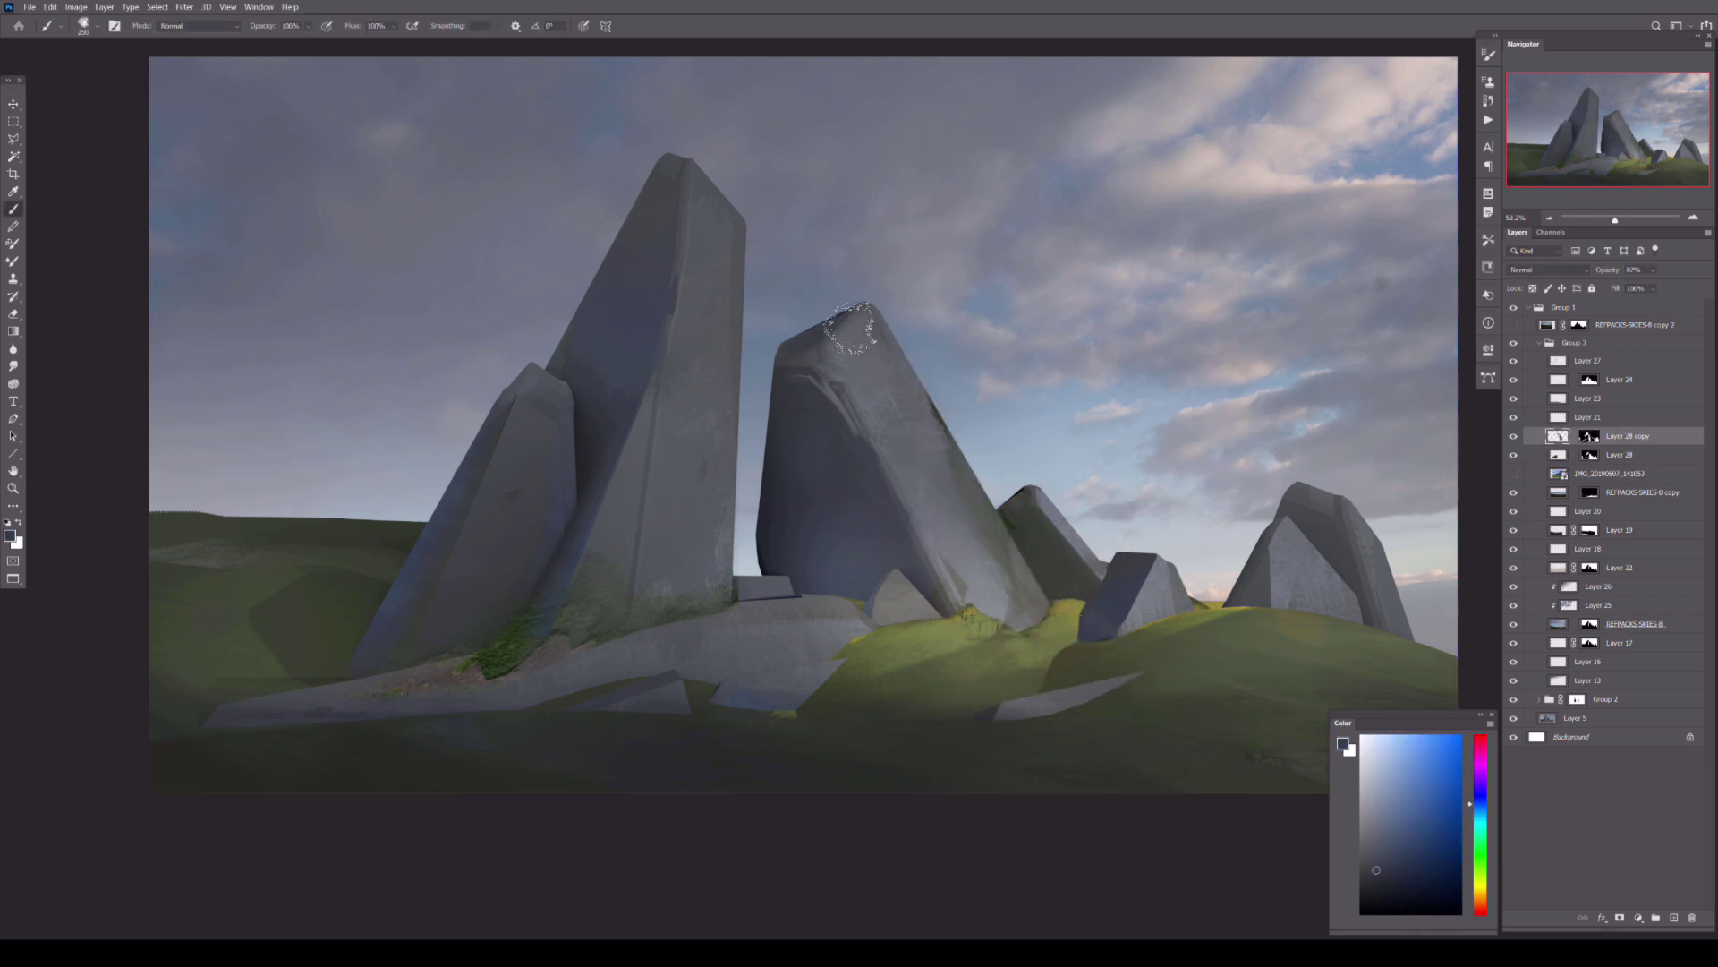
# - Duplicate the moss again, rotating and distorting the copy over the central rock's face
pyautogui.moveTo(1627, 436); pyautogui.dragTo(1674, 918)
pyautogui.hotkey('ctrl', 't')
pyautogui.moveTo(741, 222)
pyautogui.mouseDown()
pyautogui.moveTo(502, 161)
pyautogui.moveTo(613, 677)
pyautogui.moveTo(611, 97)
pyautogui.moveTo(1028, 280)
pyautogui.mouseUp()
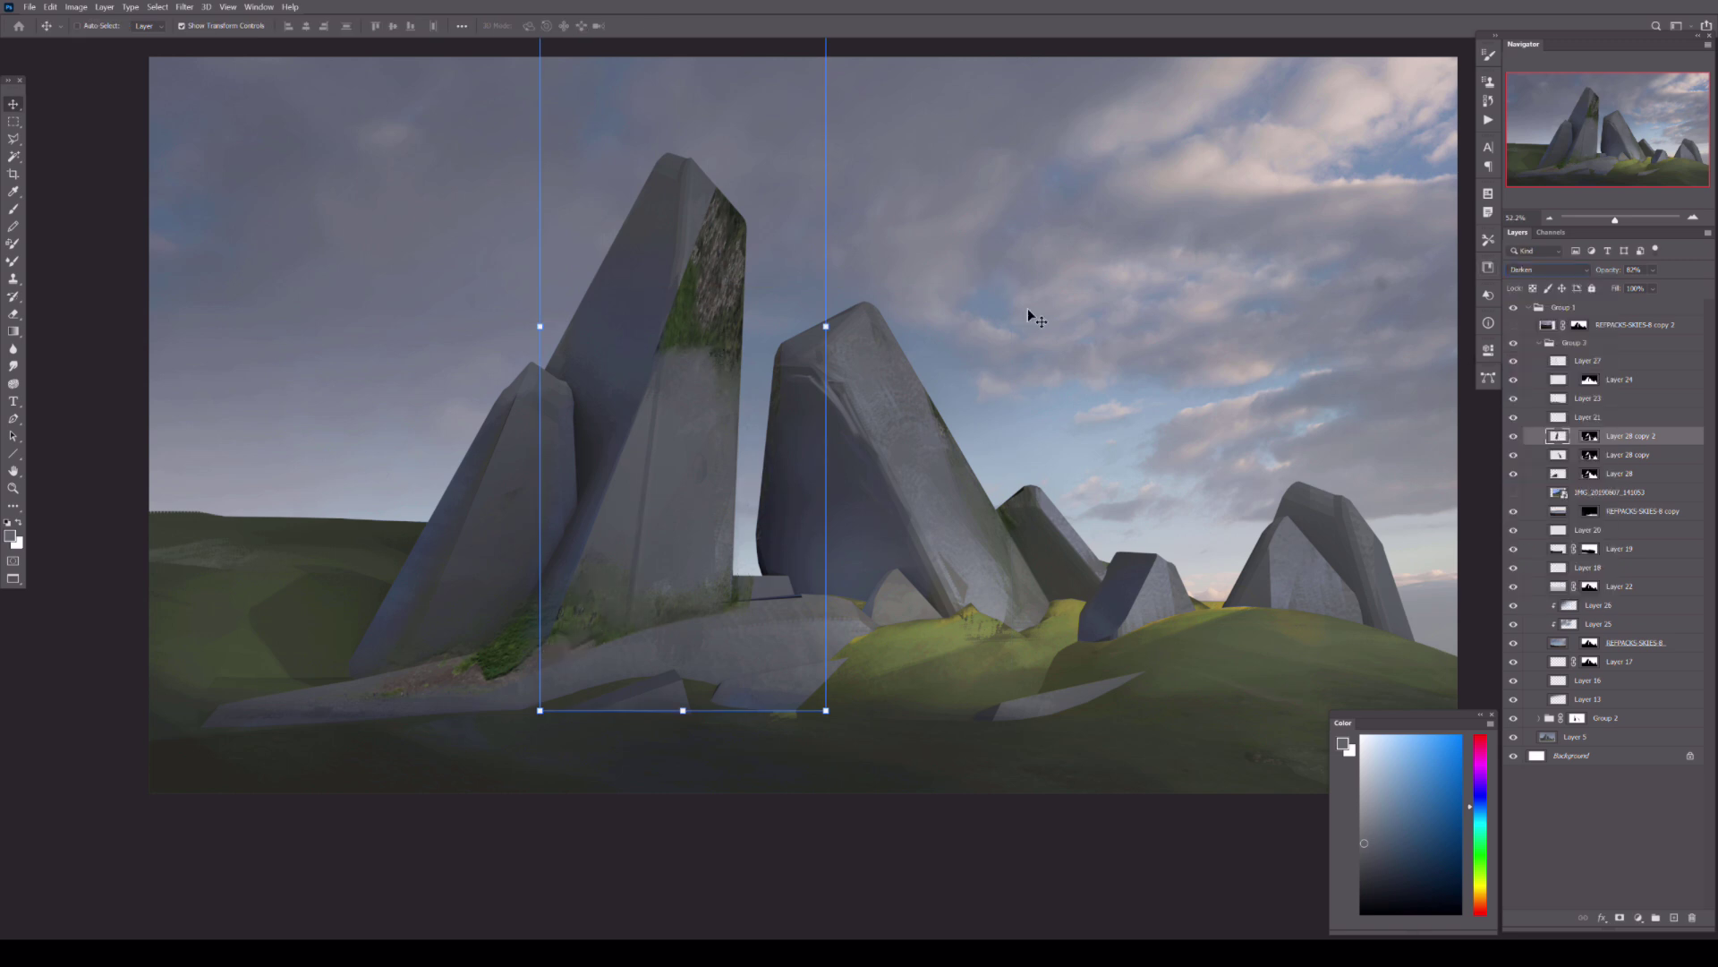
pyautogui.press('Return')
pyautogui.moveTo(844, 403)
pyautogui.mouseDown()
pyautogui.moveTo(1204, 540)
pyautogui.moveTo(783, 360)
pyautogui.mouseUp()
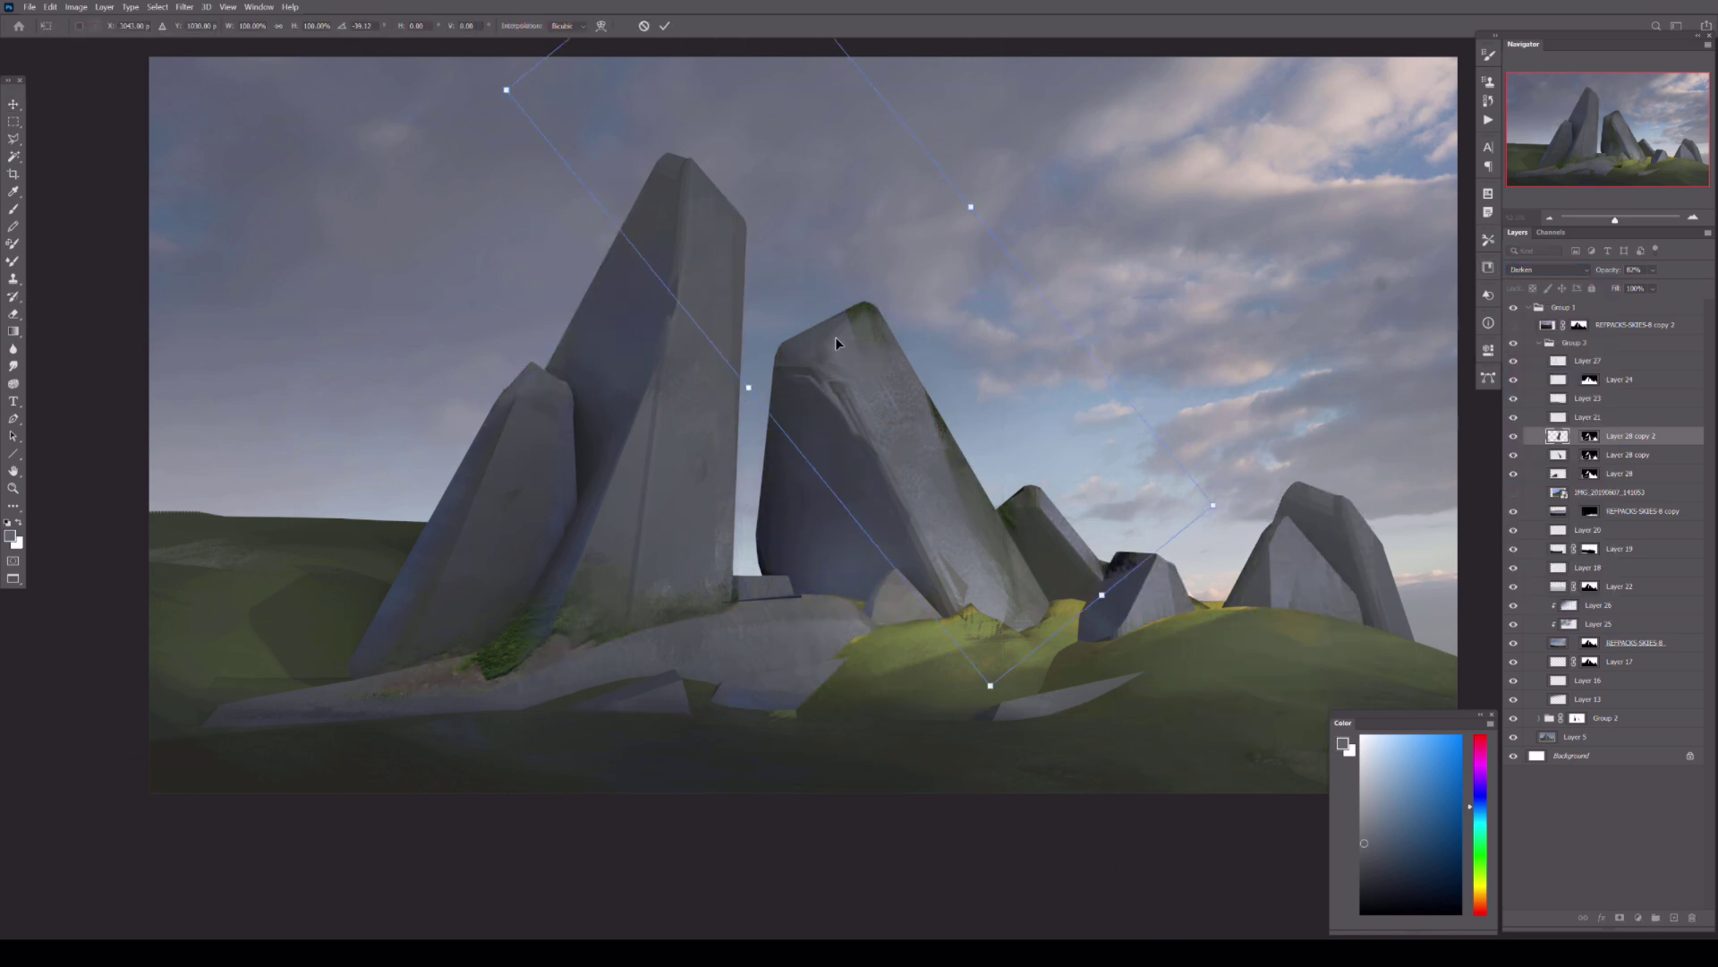
pyautogui.hotkey('ctrl', 't')
pyautogui.moveTo(534, 426)
pyautogui.mouseDown()
pyautogui.moveTo(814, 399)
pyautogui.moveTo(721, 587)
pyautogui.mouseUp()
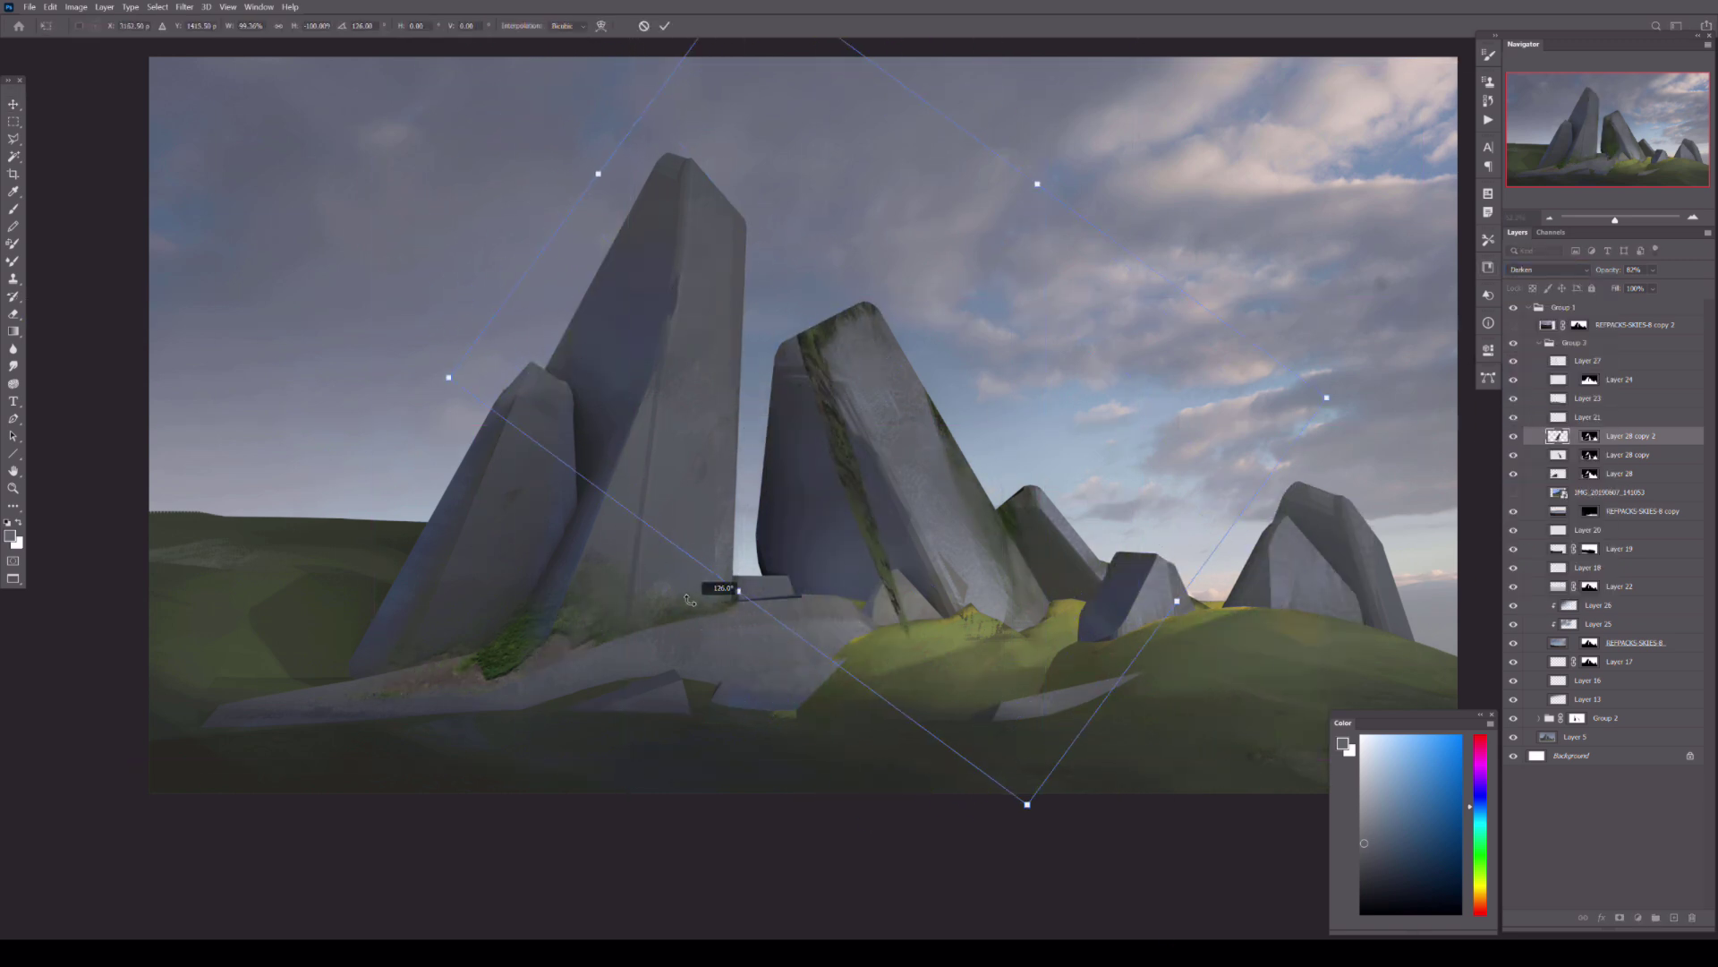
pyautogui.press('Return')
# - Reset the mask colours to black and white, and toggle the reference photo to compare
pyautogui.press('b')
pyautogui.moveTo(1590, 436); pyautogui.dragTo(1607, 420)
pyautogui.hotkey('ctrl', 'z')
pyautogui.press('d')
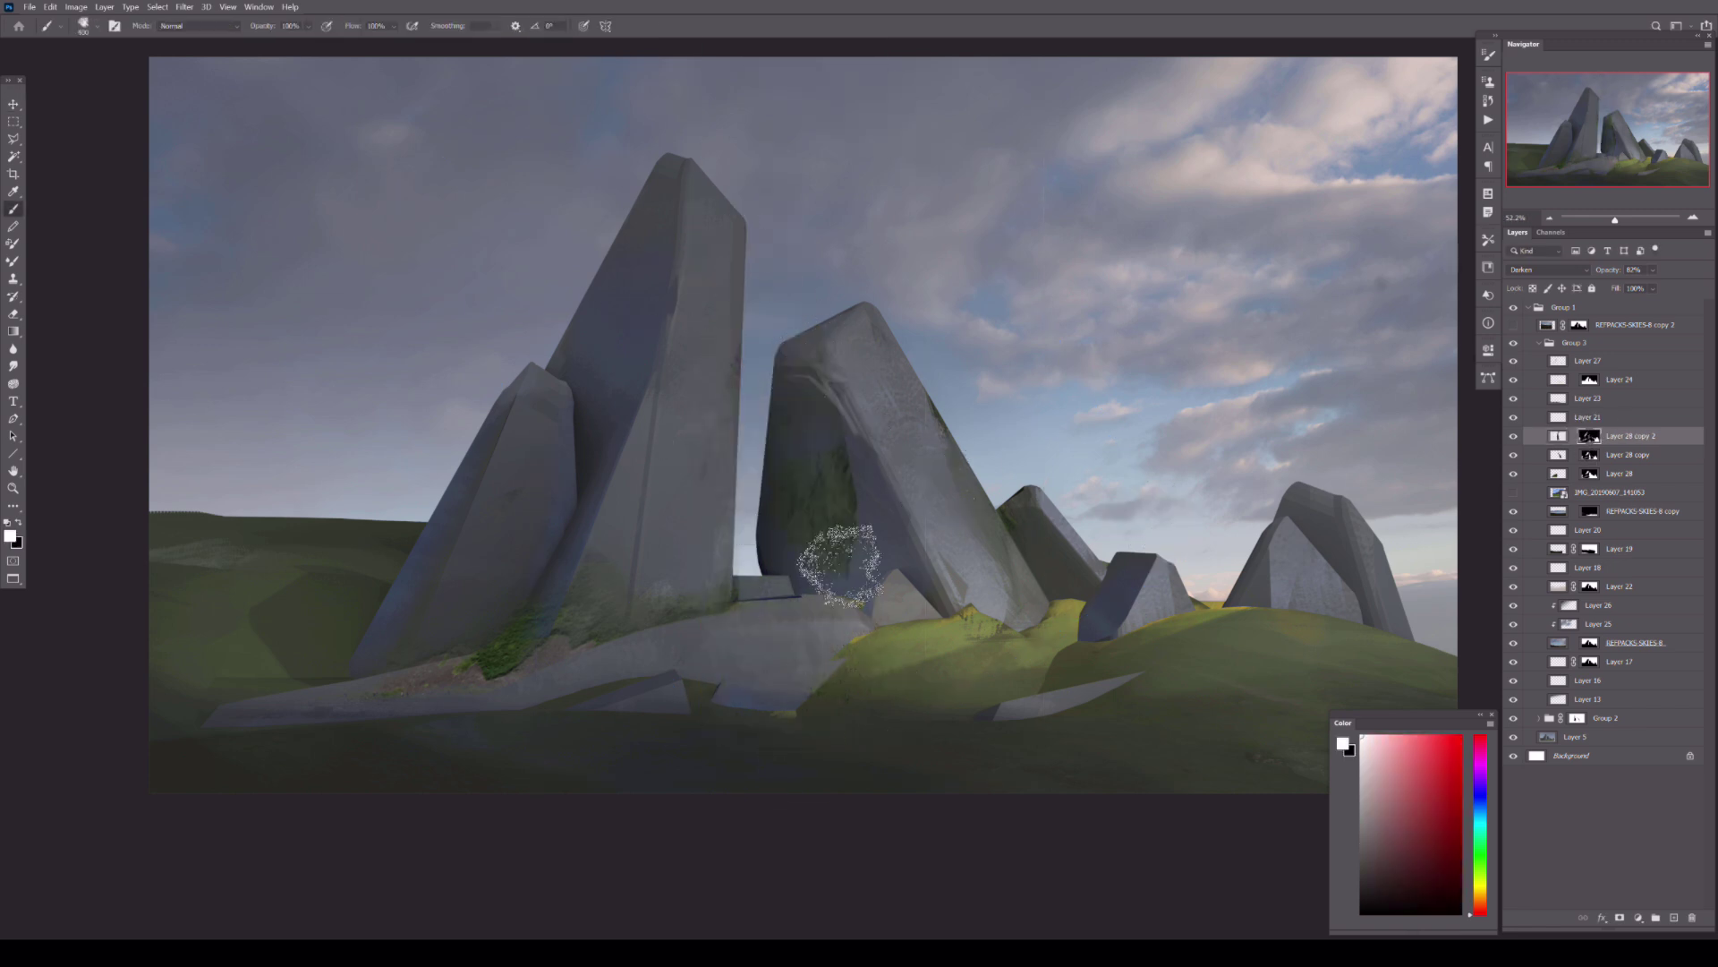
pyautogui.click(1512, 358)
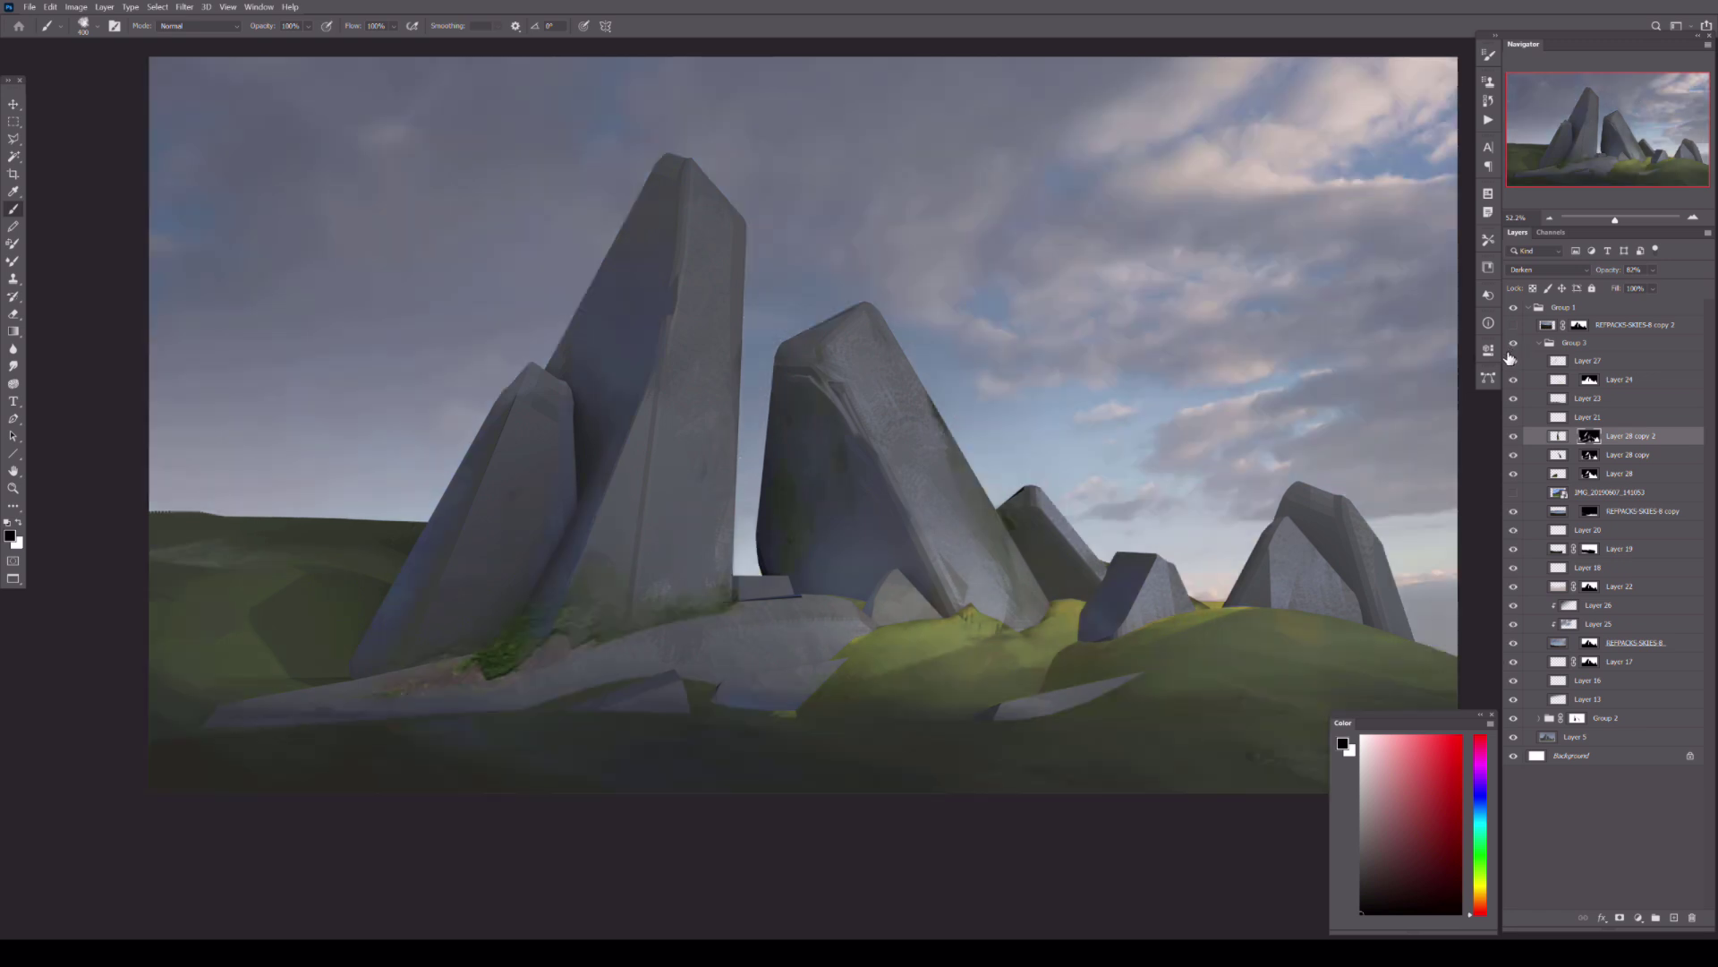
pyautogui.click(1513, 473)
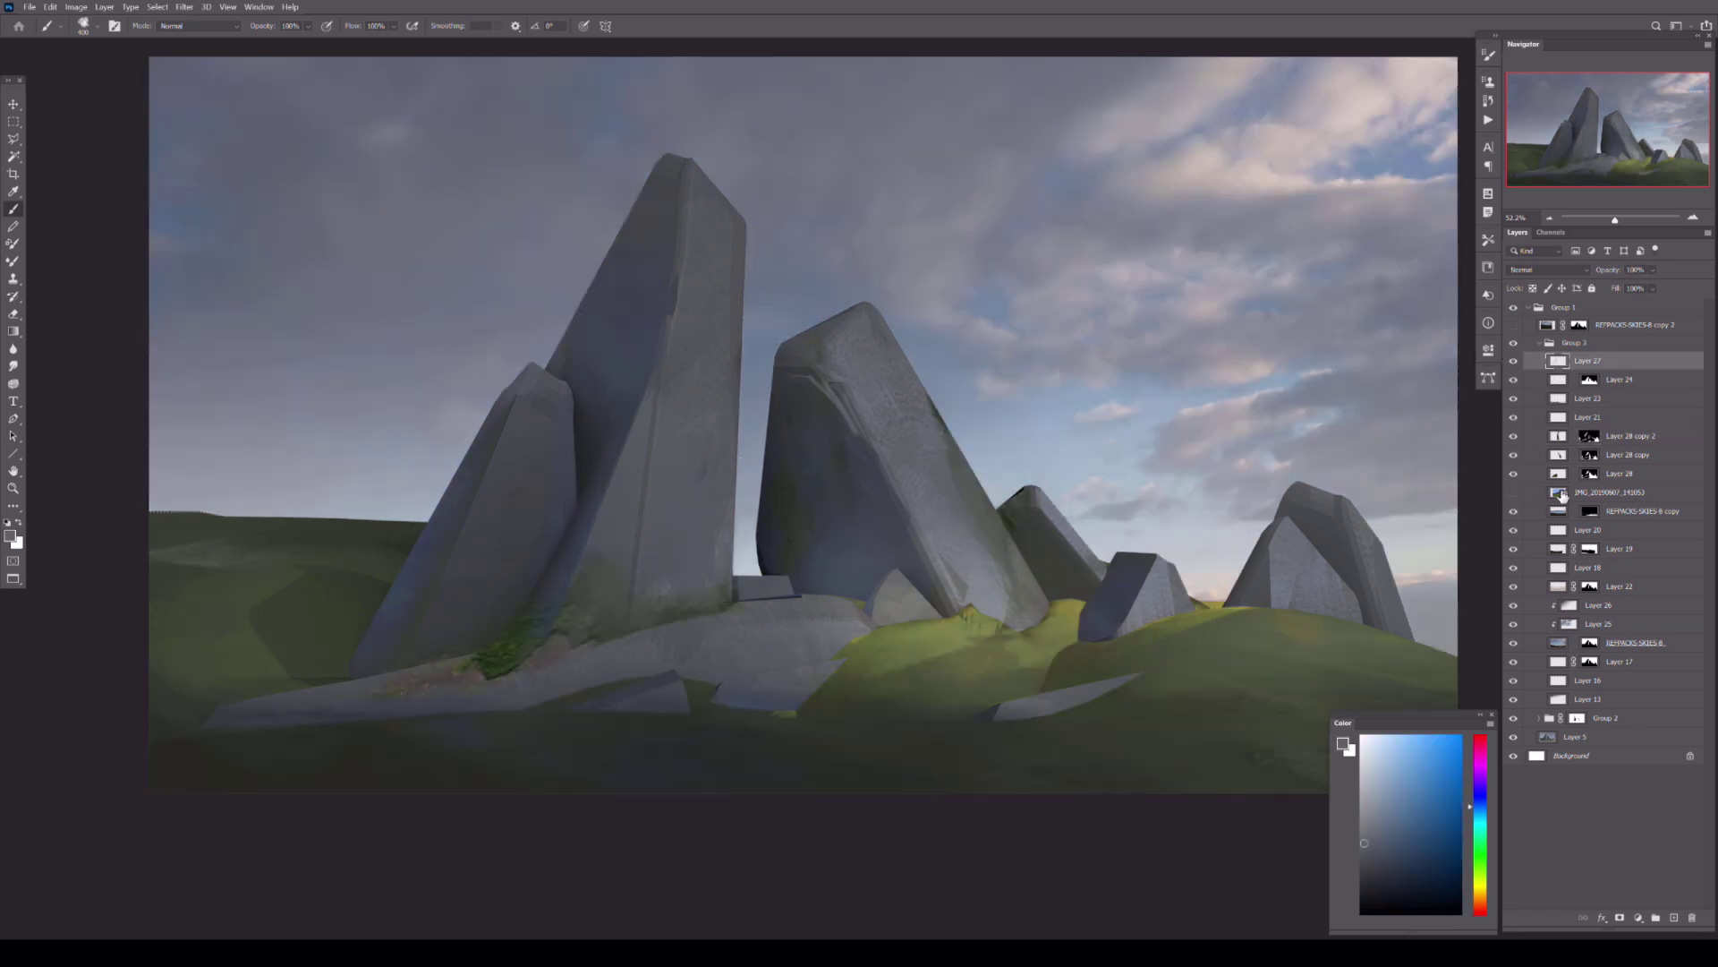
pyautogui.click(1512, 361)
# - Copy the rocky shore strip to a Darken layer, flipped and stretched along the canvas bottom
pyautogui.click(1513, 361)
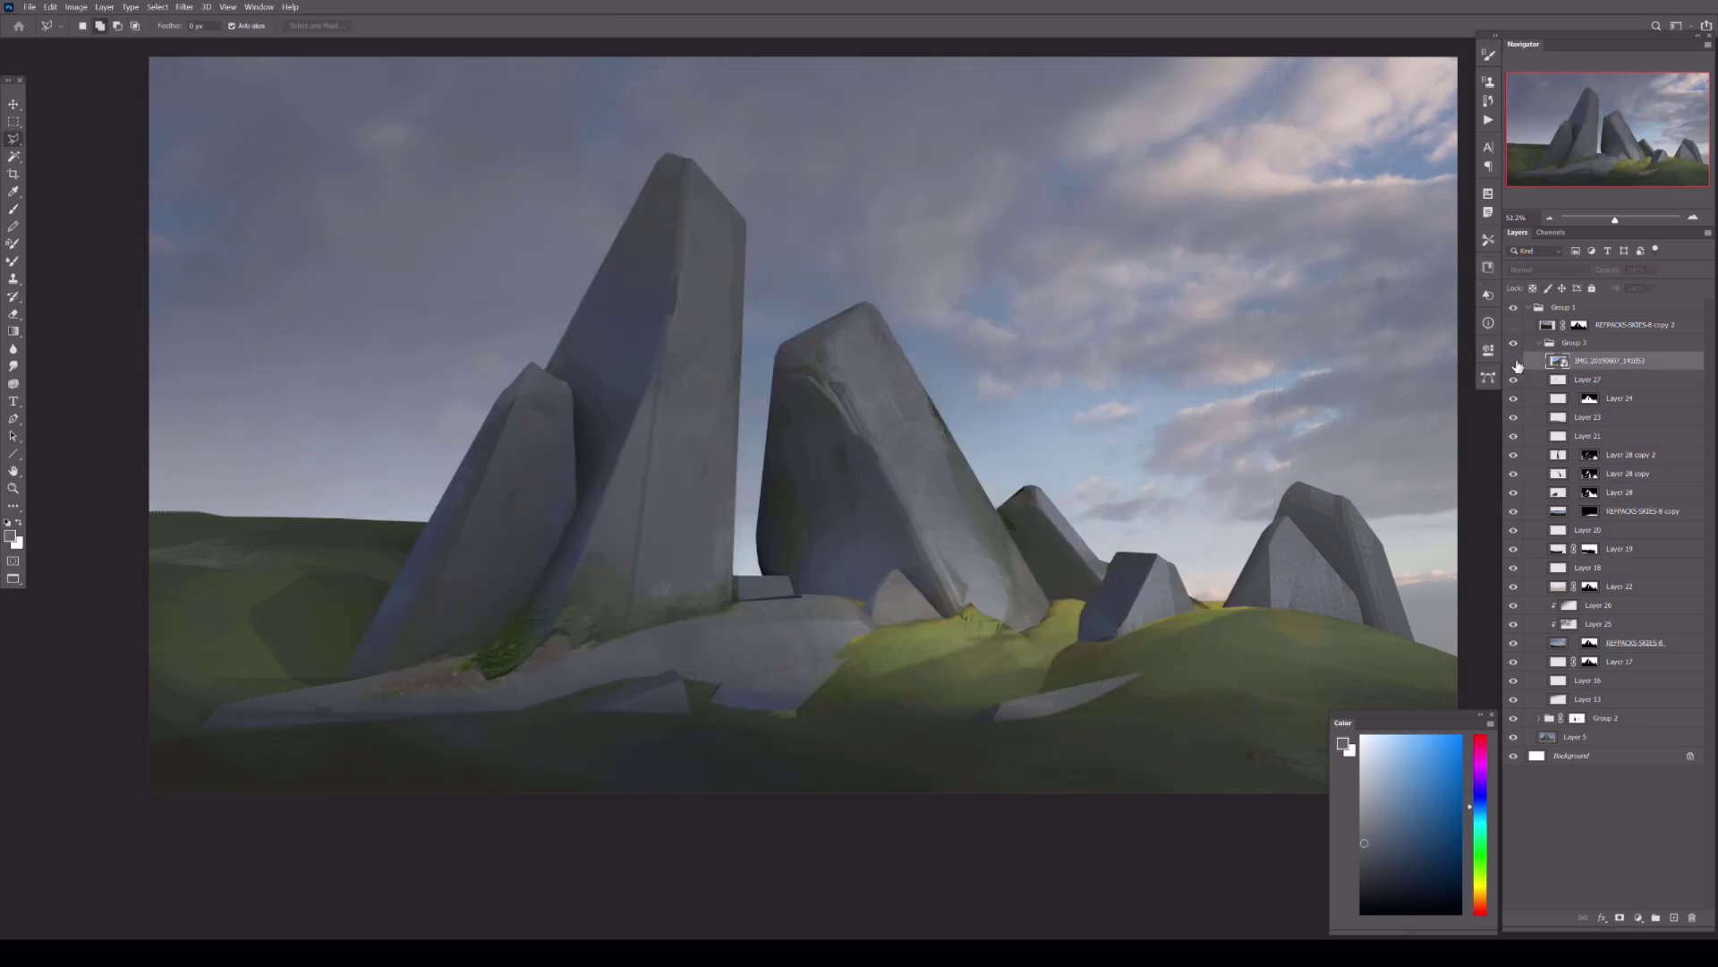
pyautogui.hotkey('ctrl', 'j')
pyautogui.click(1513, 380)
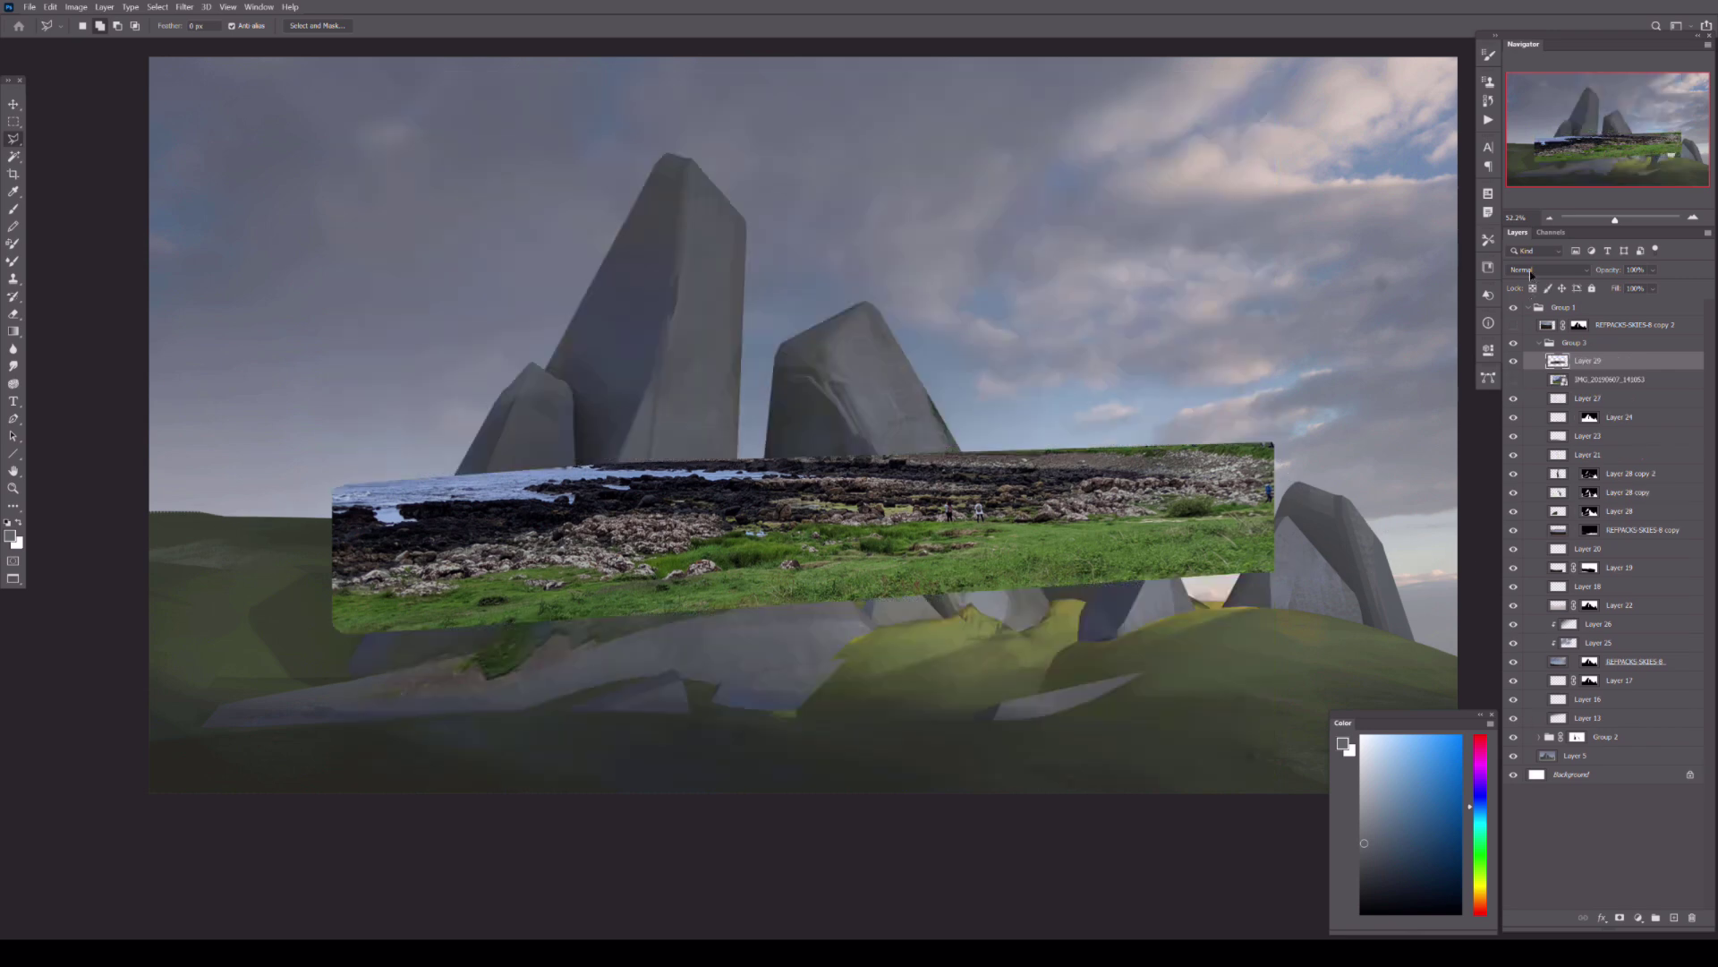
pyautogui.hotkey('shift', 'alt', 'k')
pyautogui.hotkey('ctrl', 't')
pyautogui.moveTo(1439, 443)
pyautogui.mouseDown()
pyautogui.moveTo(218, 322)
pyautogui.moveTo(1219, 671)
pyautogui.mouseUp()
pyautogui.press('Return')
# - Mask away most of the shore strip and move Layer 29 below the photo layer
pyautogui.click(1620, 917)
pyautogui.press('b')
pyautogui.press('x')
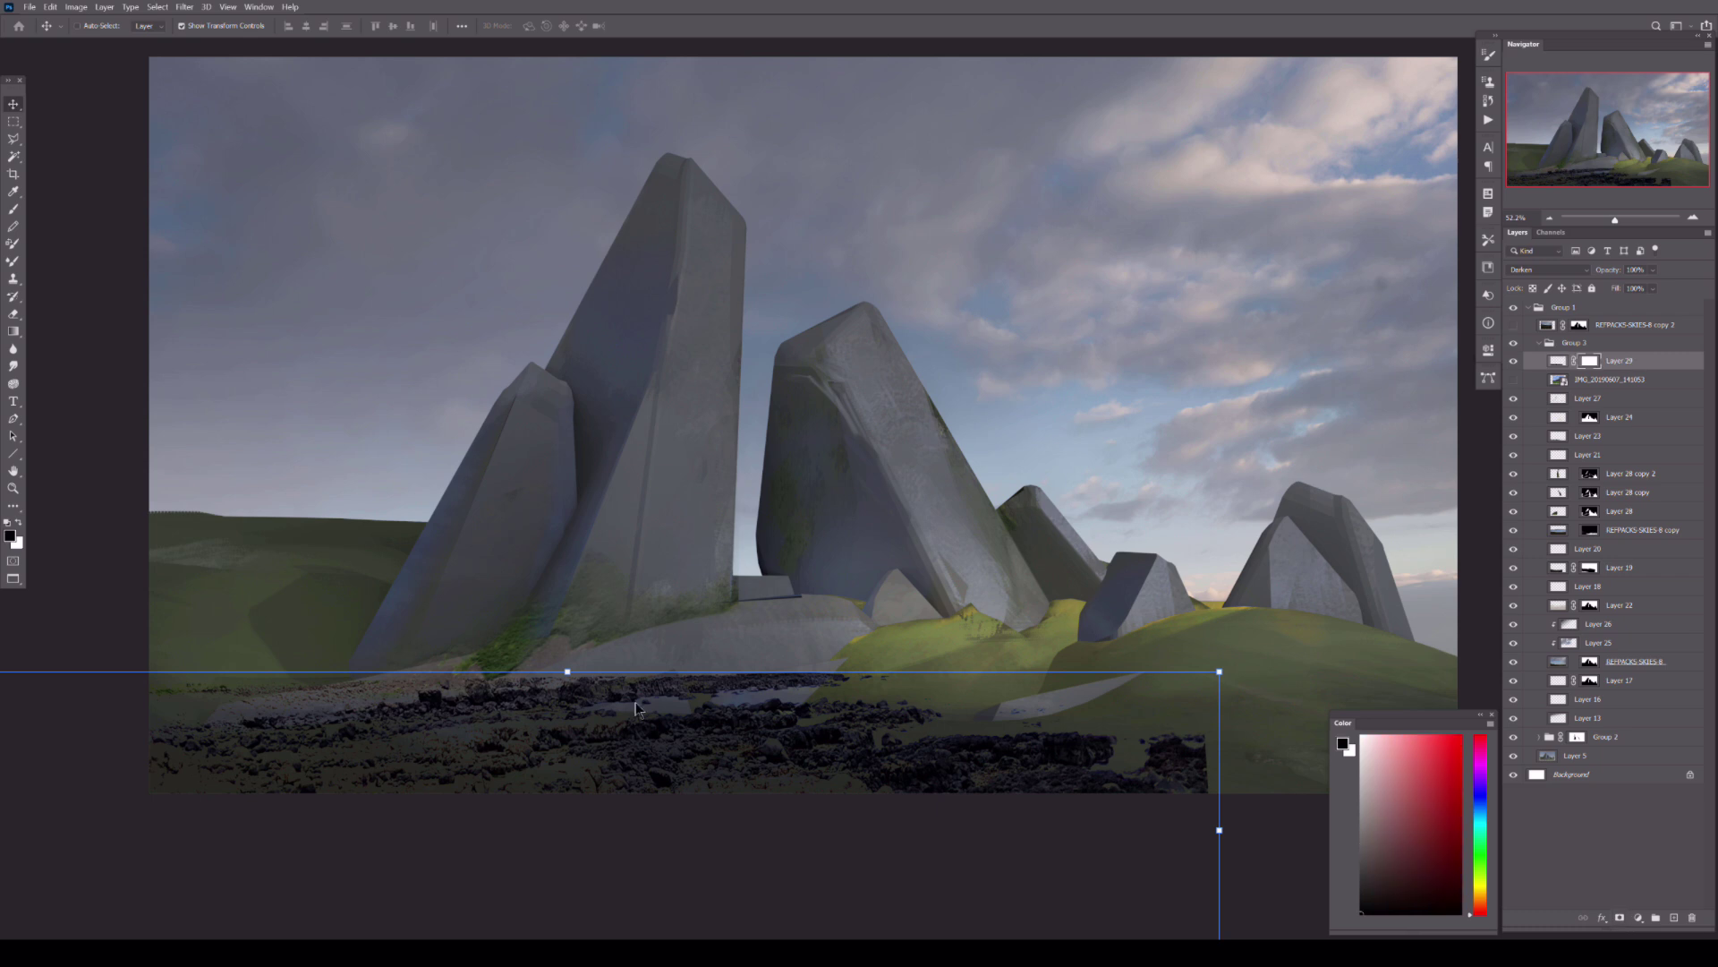
pyautogui.moveTo(1164, 761)
pyautogui.mouseDown()
pyautogui.moveTo(492, 826)
pyautogui.moveTo(652, 795)
pyautogui.moveTo(208, 828)
pyautogui.mouseUp()
pyautogui.press('x')
pyautogui.press('[')
pyautogui.press('[')
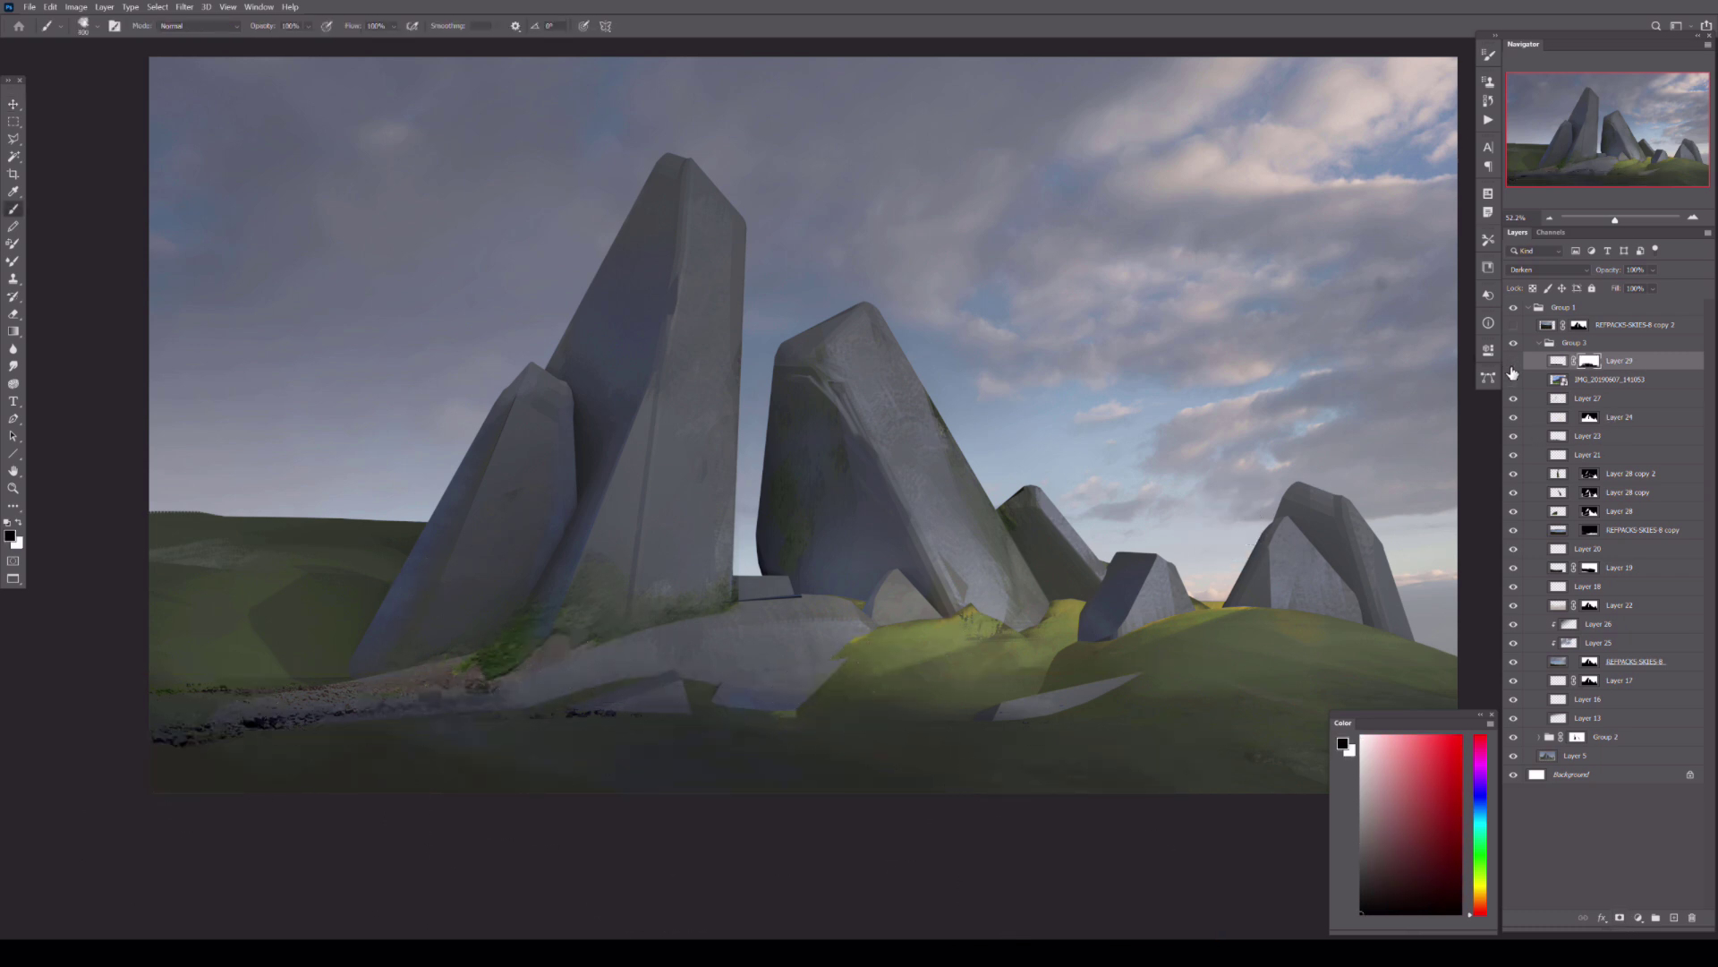
pyautogui.hotkey('ctrl', '[')
pyautogui.press('x')
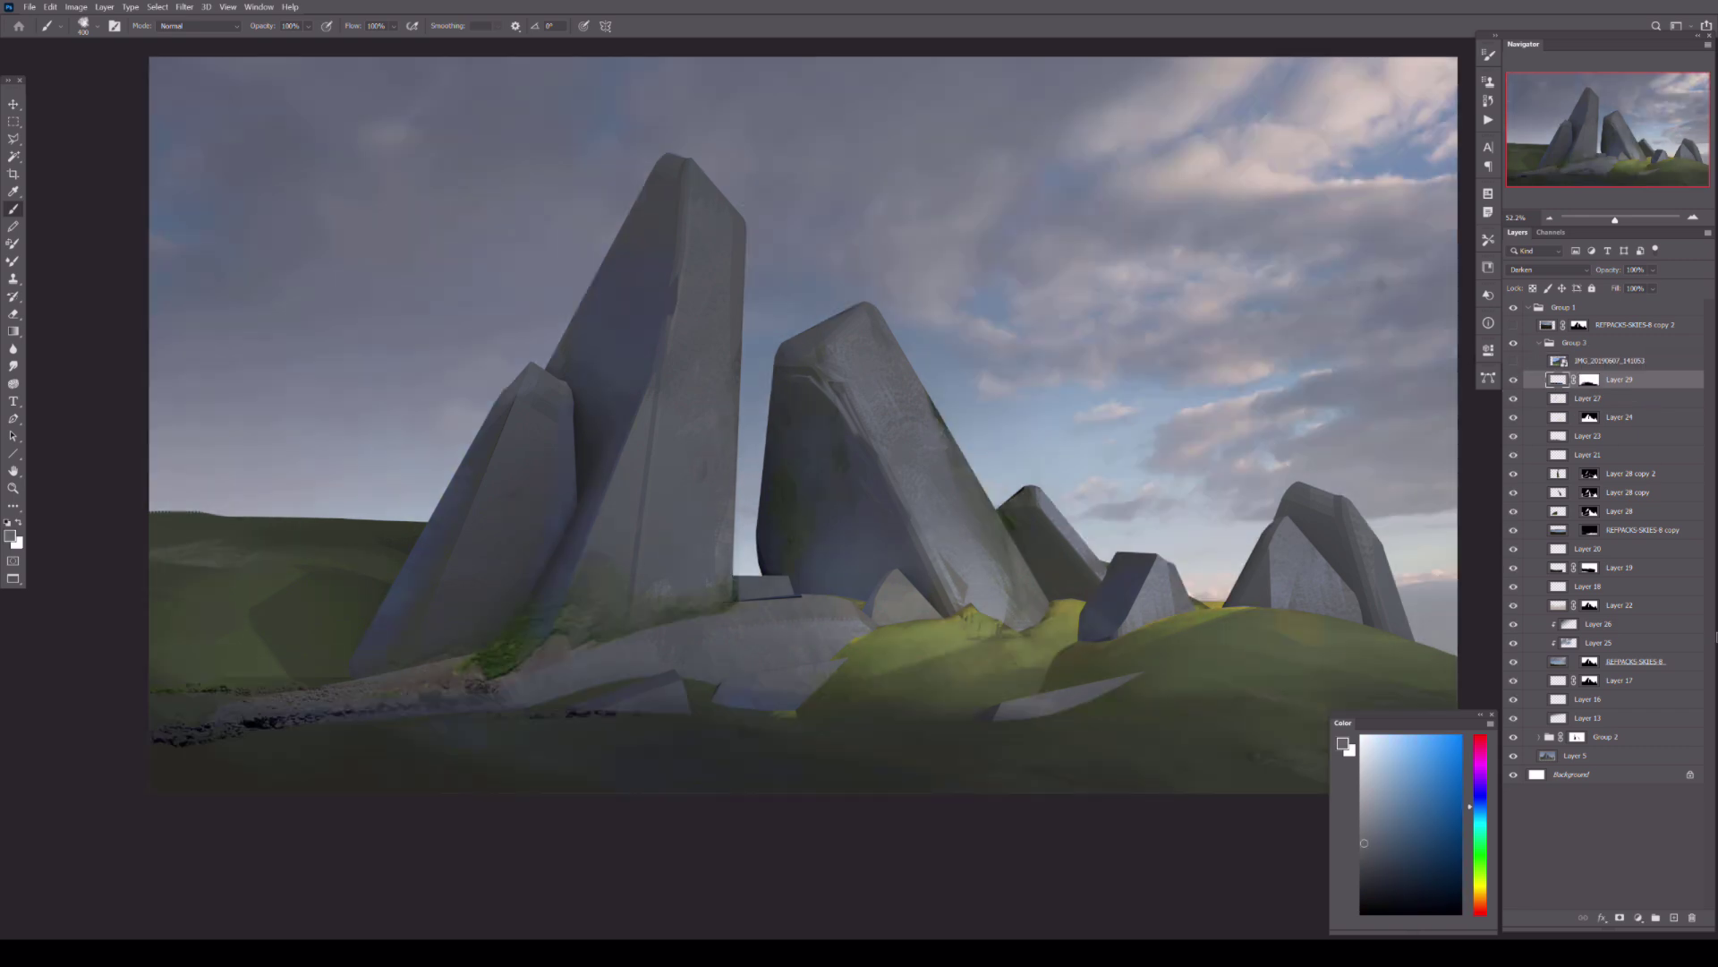
# - Add a new layer and sample the grey rock colour with Color Range
pyautogui.click(1667, 912)
pyautogui.click(147, 7)
pyautogui.click(179, 170)
# - Paint pale yellow warm light onto the left rock inside the grey-rock selection
pyautogui.click(353, 152)
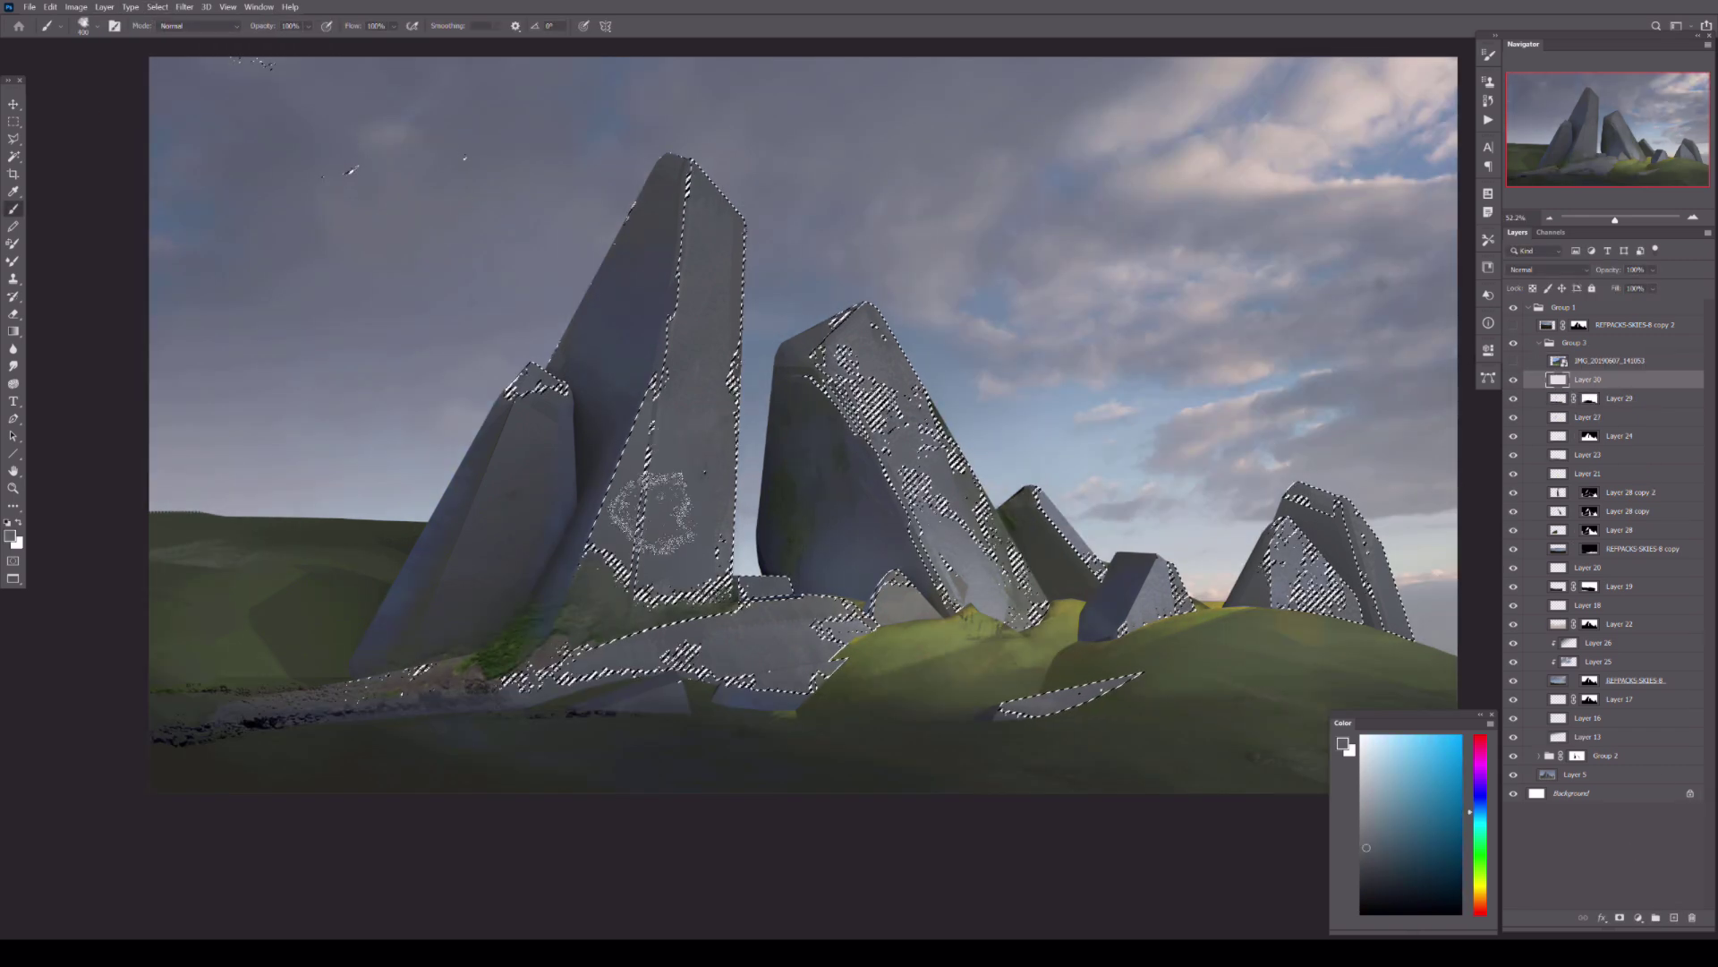
pyautogui.press('[')
pyautogui.press('[')
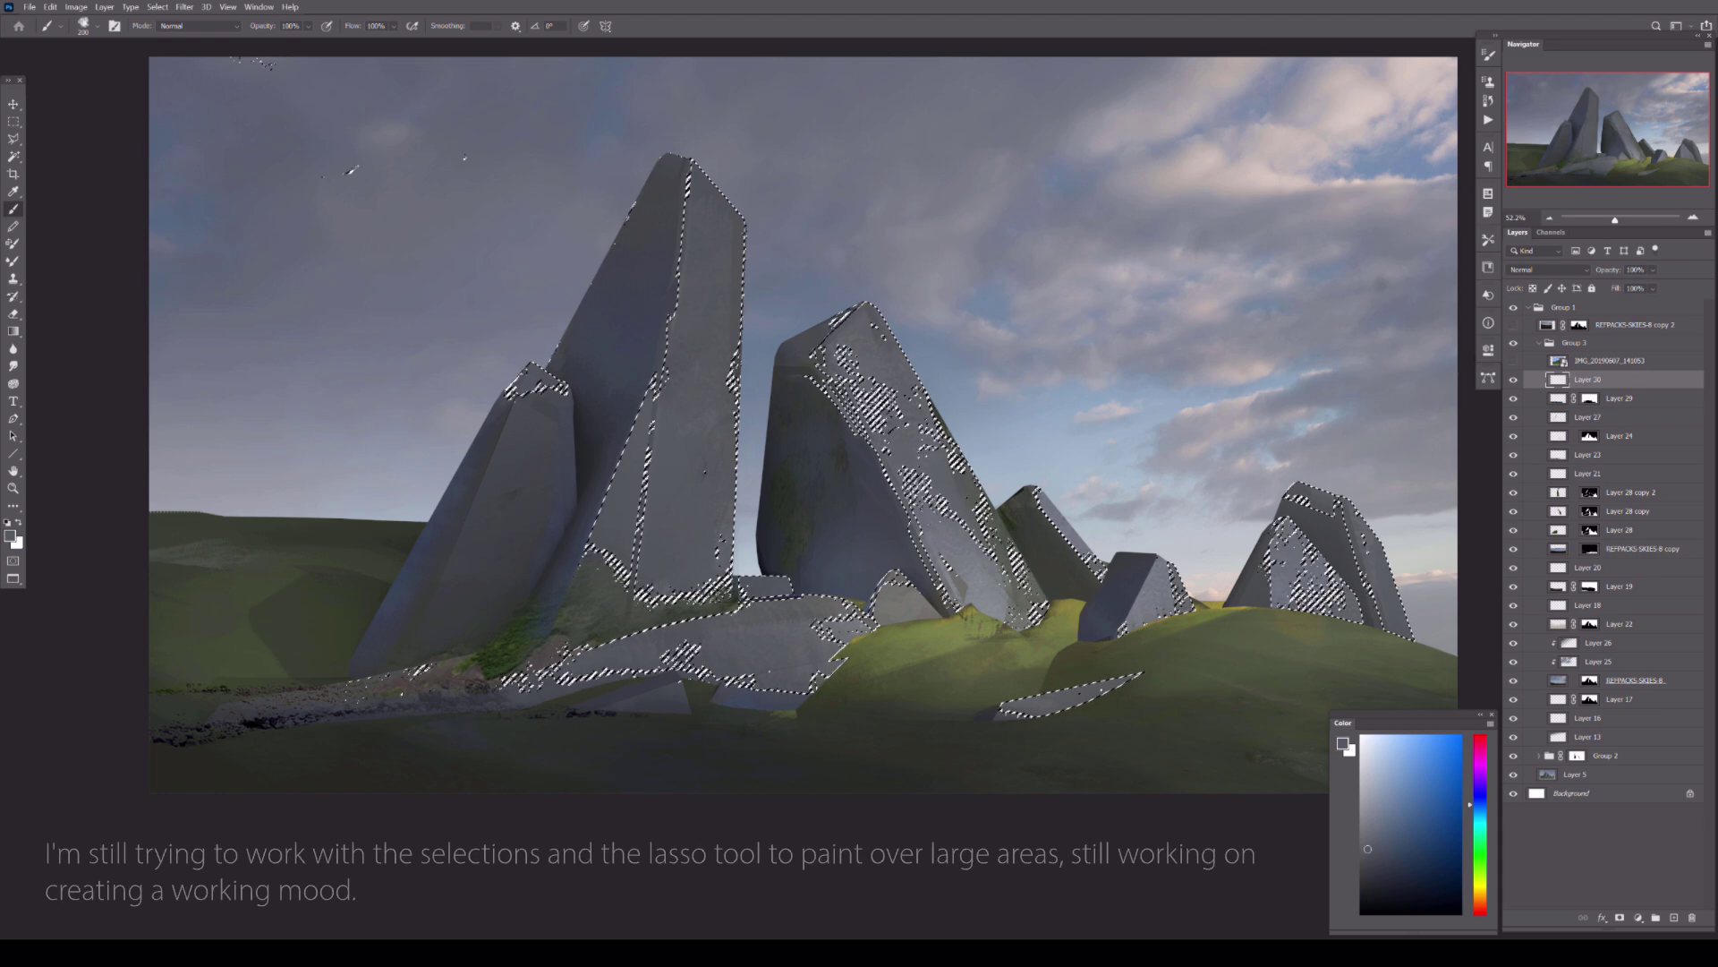
pyautogui.press(']')
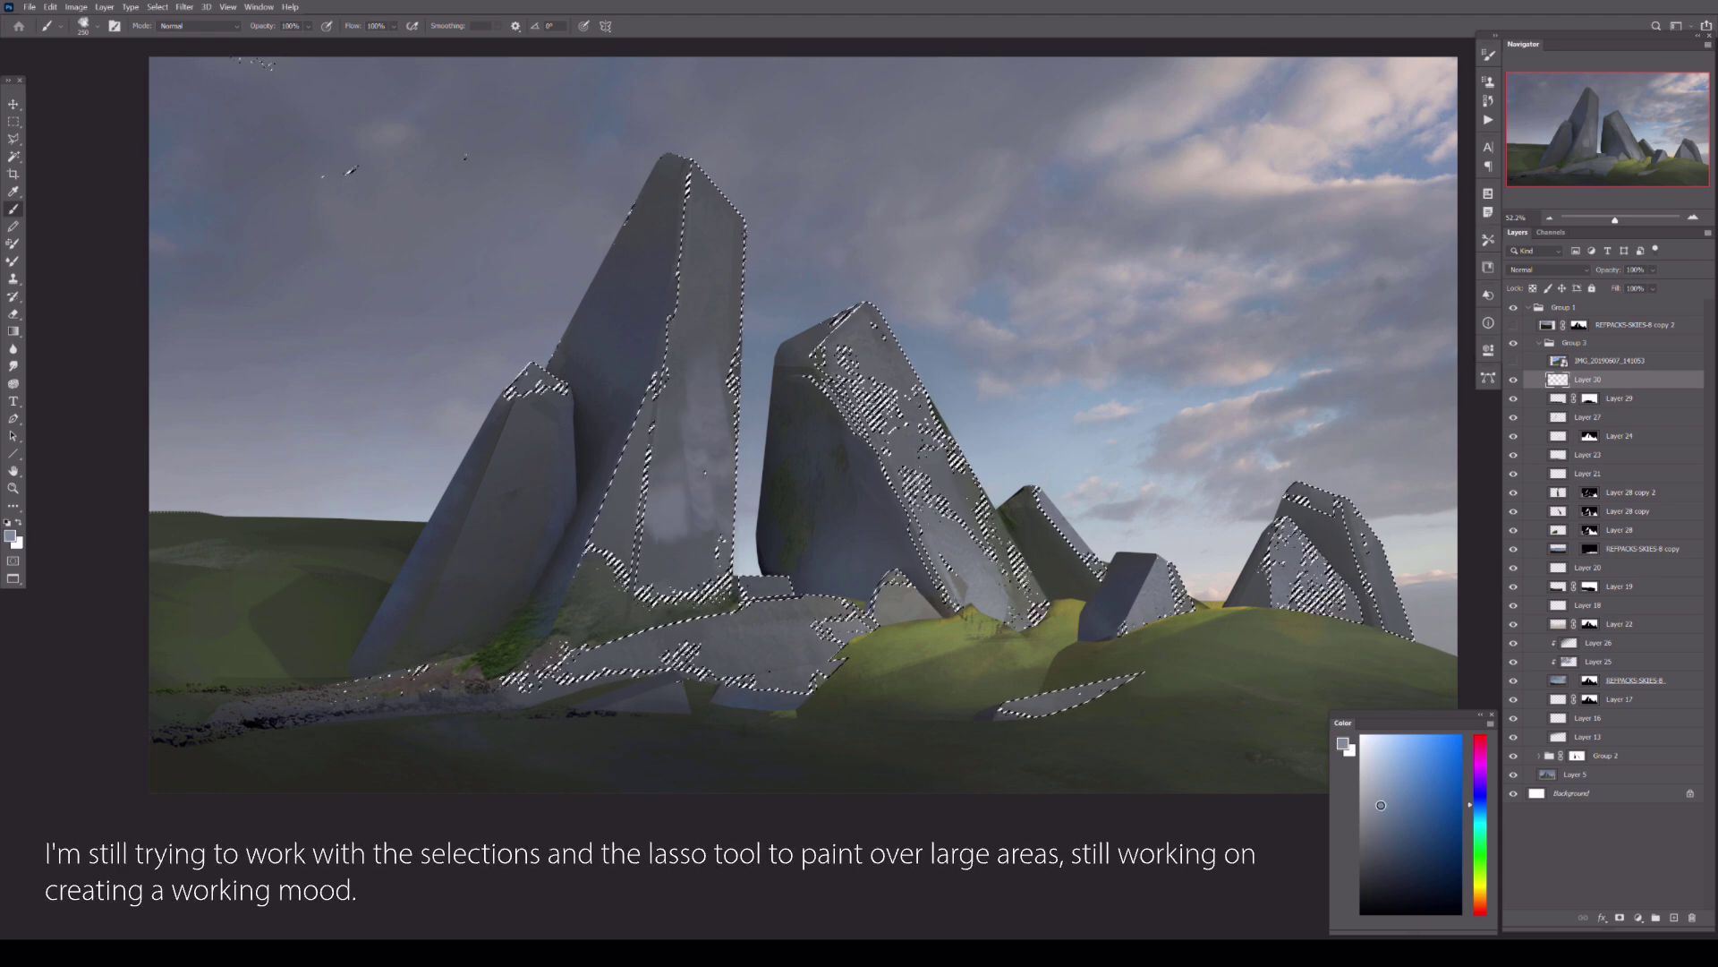
pyautogui.click(1376, 755)
pyautogui.press('[')
pyautogui.moveTo(698, 340)
pyautogui.mouseDown()
pyautogui.moveTo(786, 582)
pyautogui.moveTo(940, 385)
pyautogui.mouseUp()
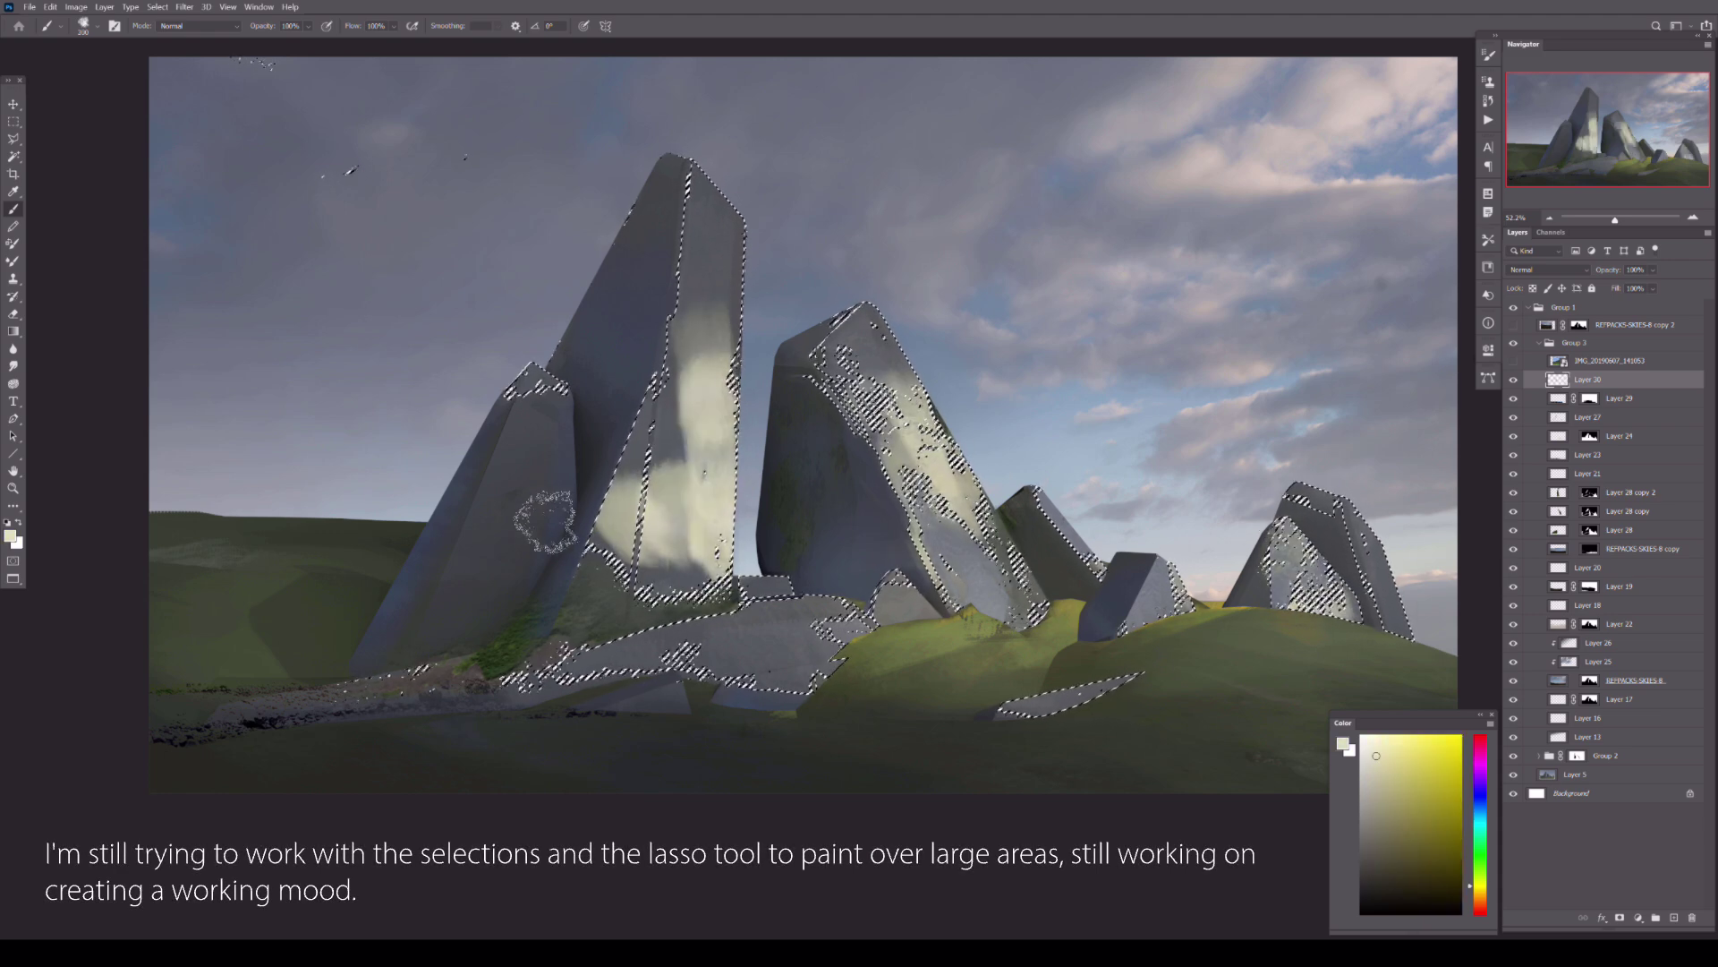
# - Deselect and erase the excess bright paint from the middle rock
pyautogui.hotkey('ctrl', 'd')
pyautogui.press('e')
pyautogui.moveTo(698, 341); pyautogui.dragTo(680, 541)
pyautogui.moveTo(895, 394); pyautogui.dragTo(971, 537)
pyautogui.press('[')
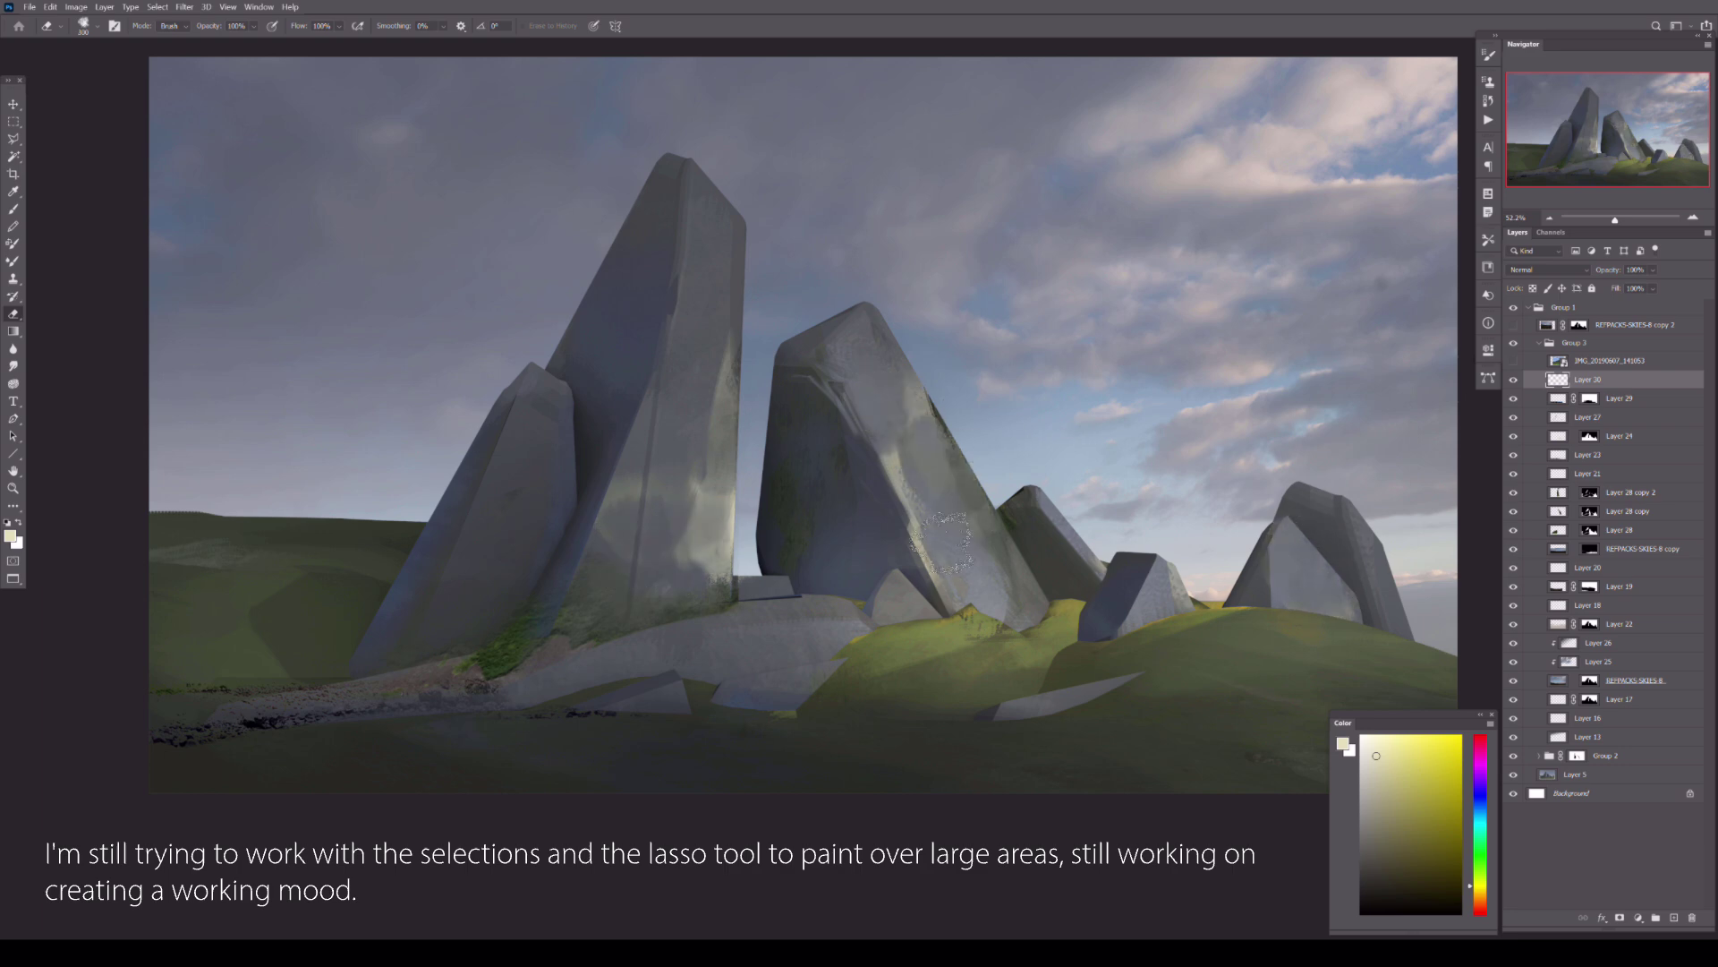
# - On a new layer, outline the central rock with the Polygonal Lasso
pyautogui.hotkey('ctrl', 'shift', 'alt', 'n')
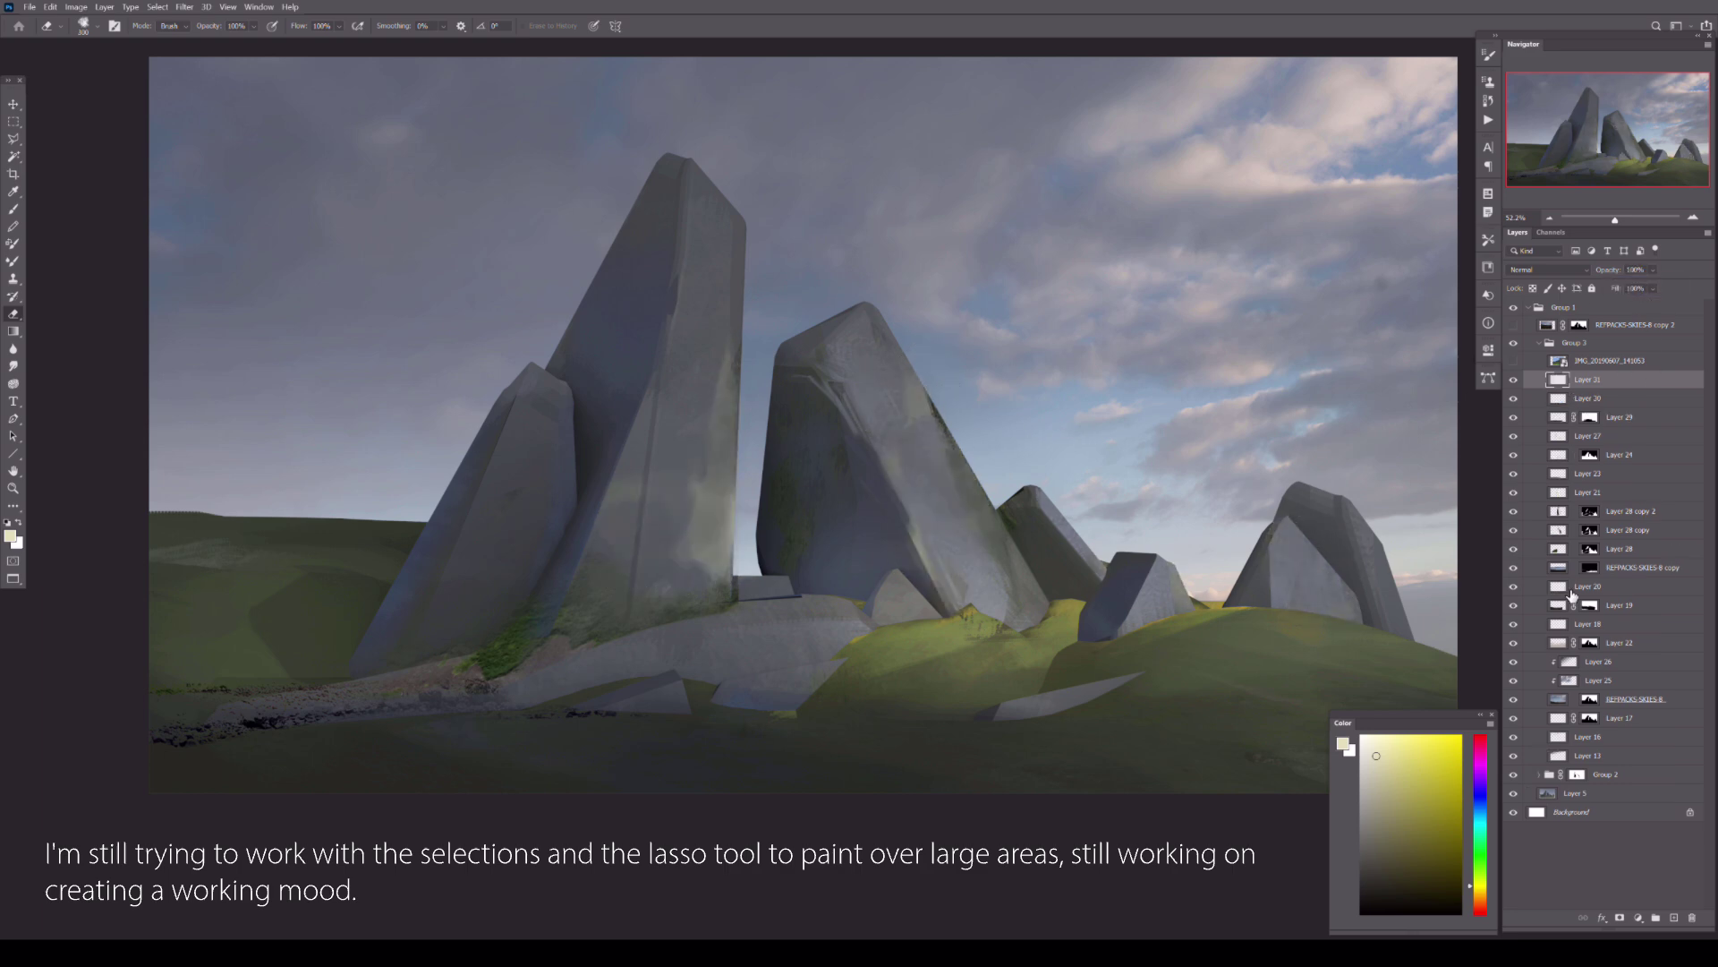
pyautogui.scroll(5, 873, 636)
pyautogui.press('l')
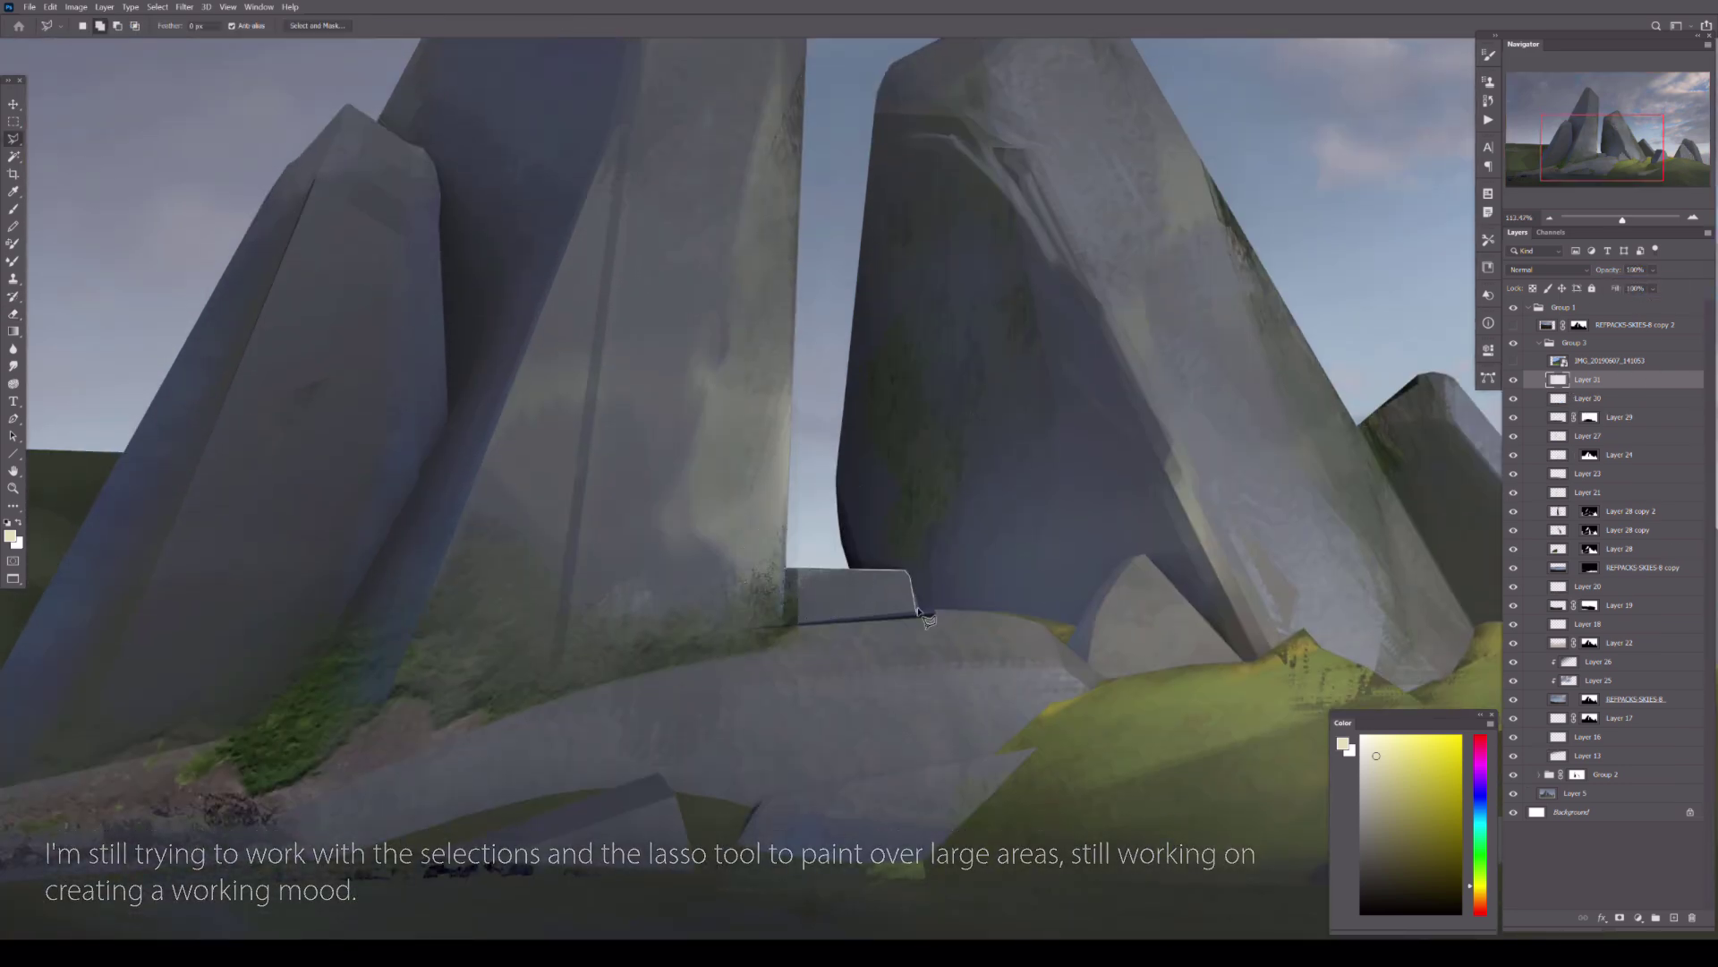
pyautogui.scroll(-2, 1251, 669)
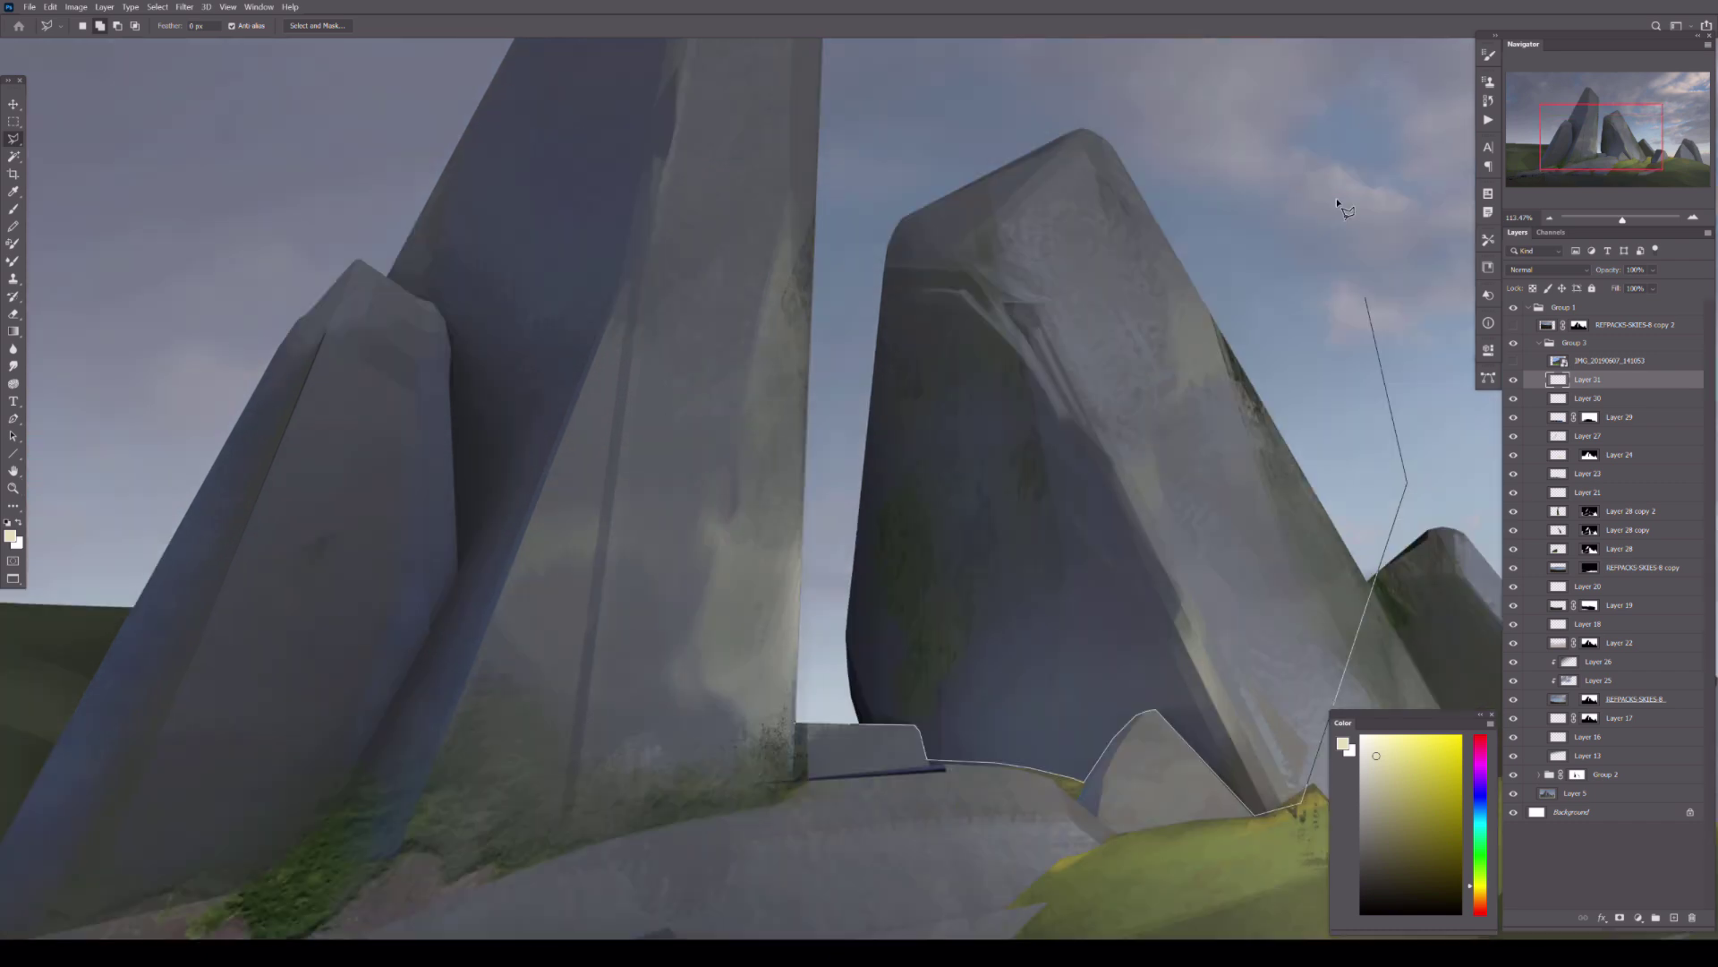
pyautogui.doubleClick(1344, 184)
# - On a Lighten layer, paint a lavender-blue glow inside the selected gap around the central rock
pyautogui.click(1549, 270)
pyautogui.click(1555, 368)
pyautogui.moveTo(1622, 219); pyautogui.dragTo(1616, 221)
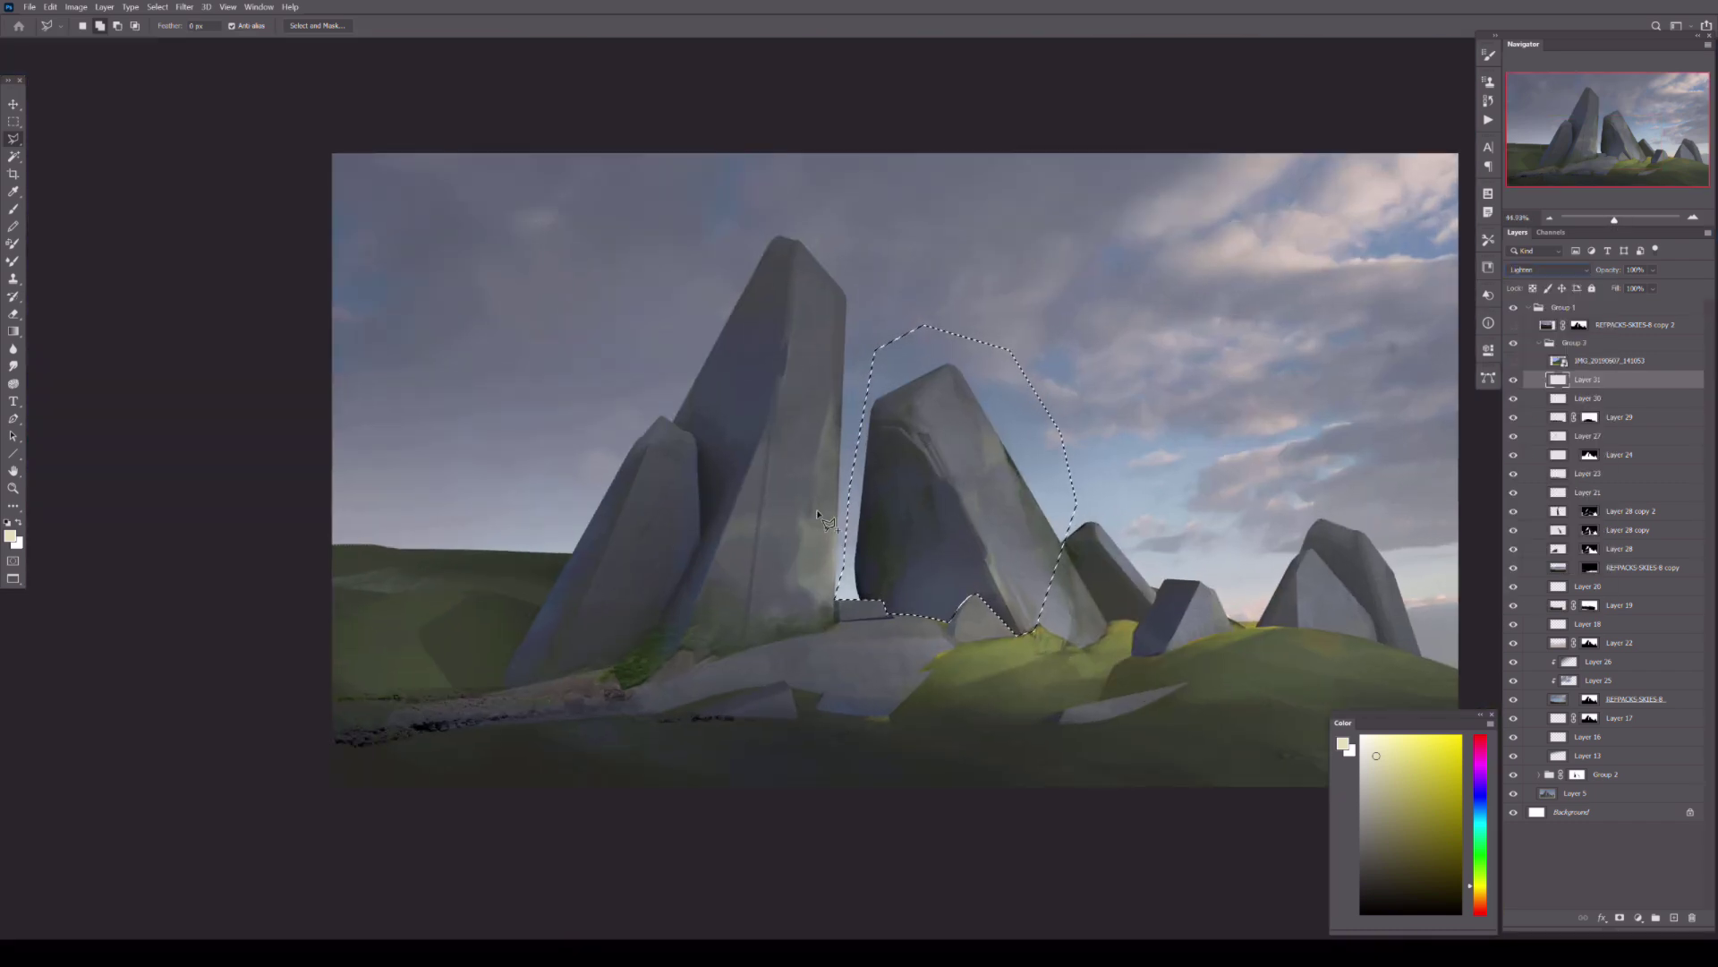
pyautogui.keyDown('alt'); pyautogui.click(851, 479); pyautogui.keyUp('alt')
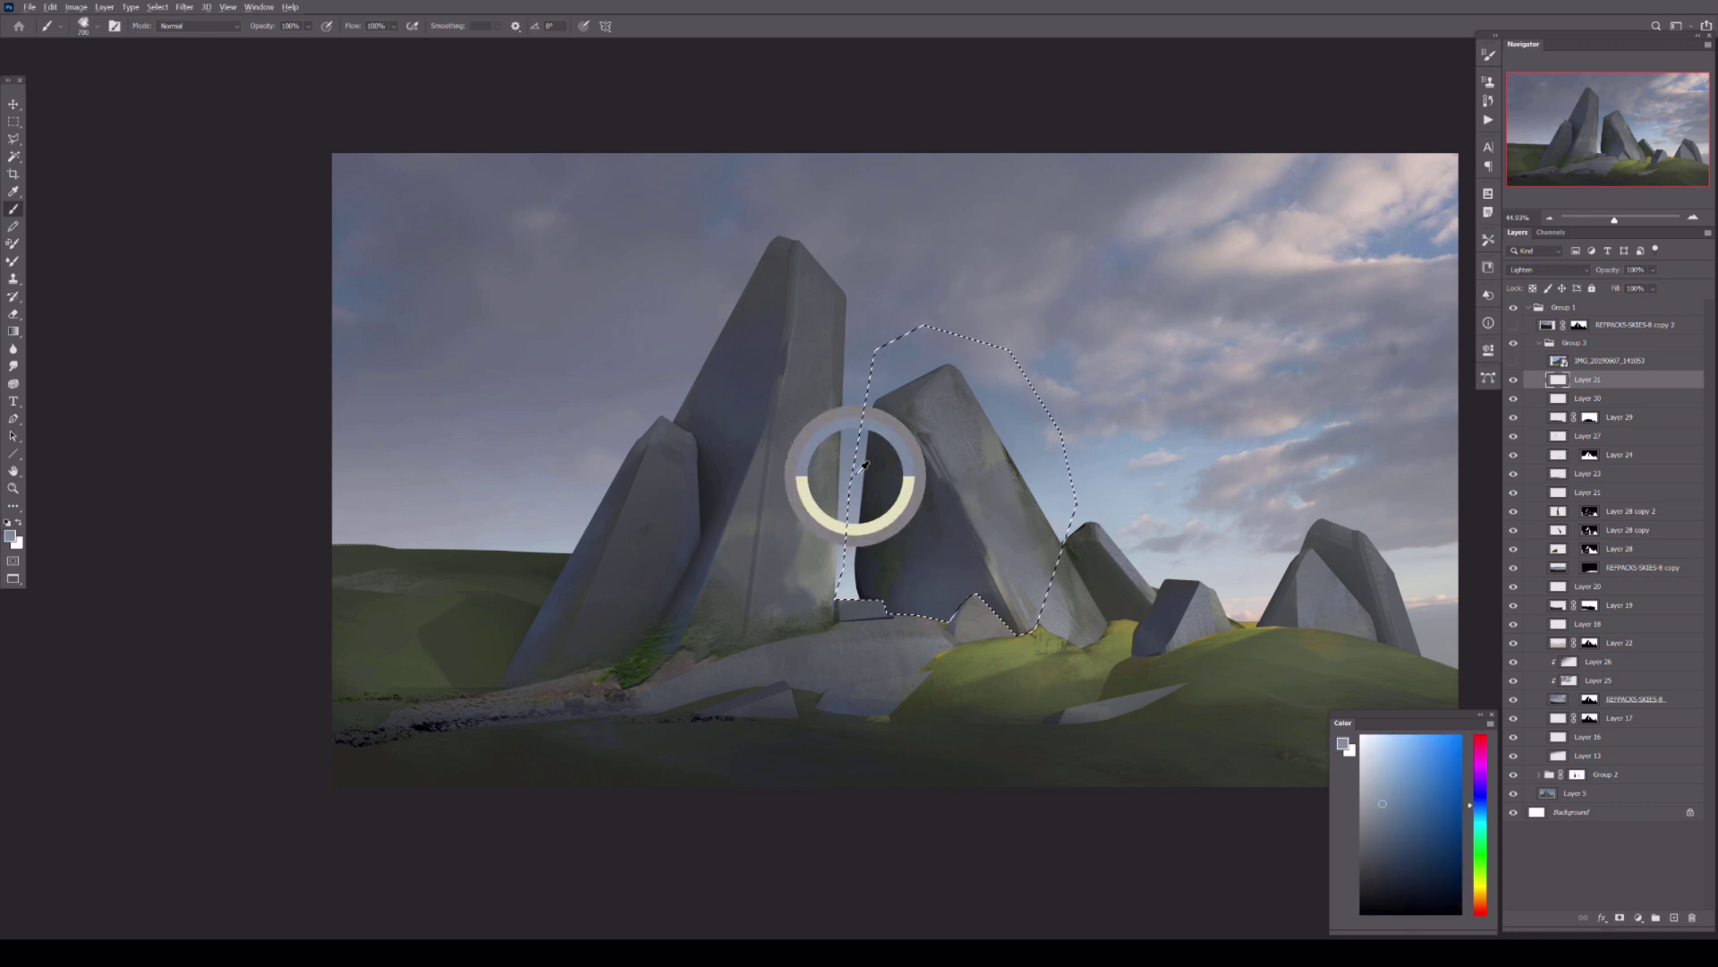
pyautogui.press(']')
pyautogui.press(']')
pyautogui.press(']')
pyautogui.moveTo(825, 567); pyautogui.dragTo(930, 501)
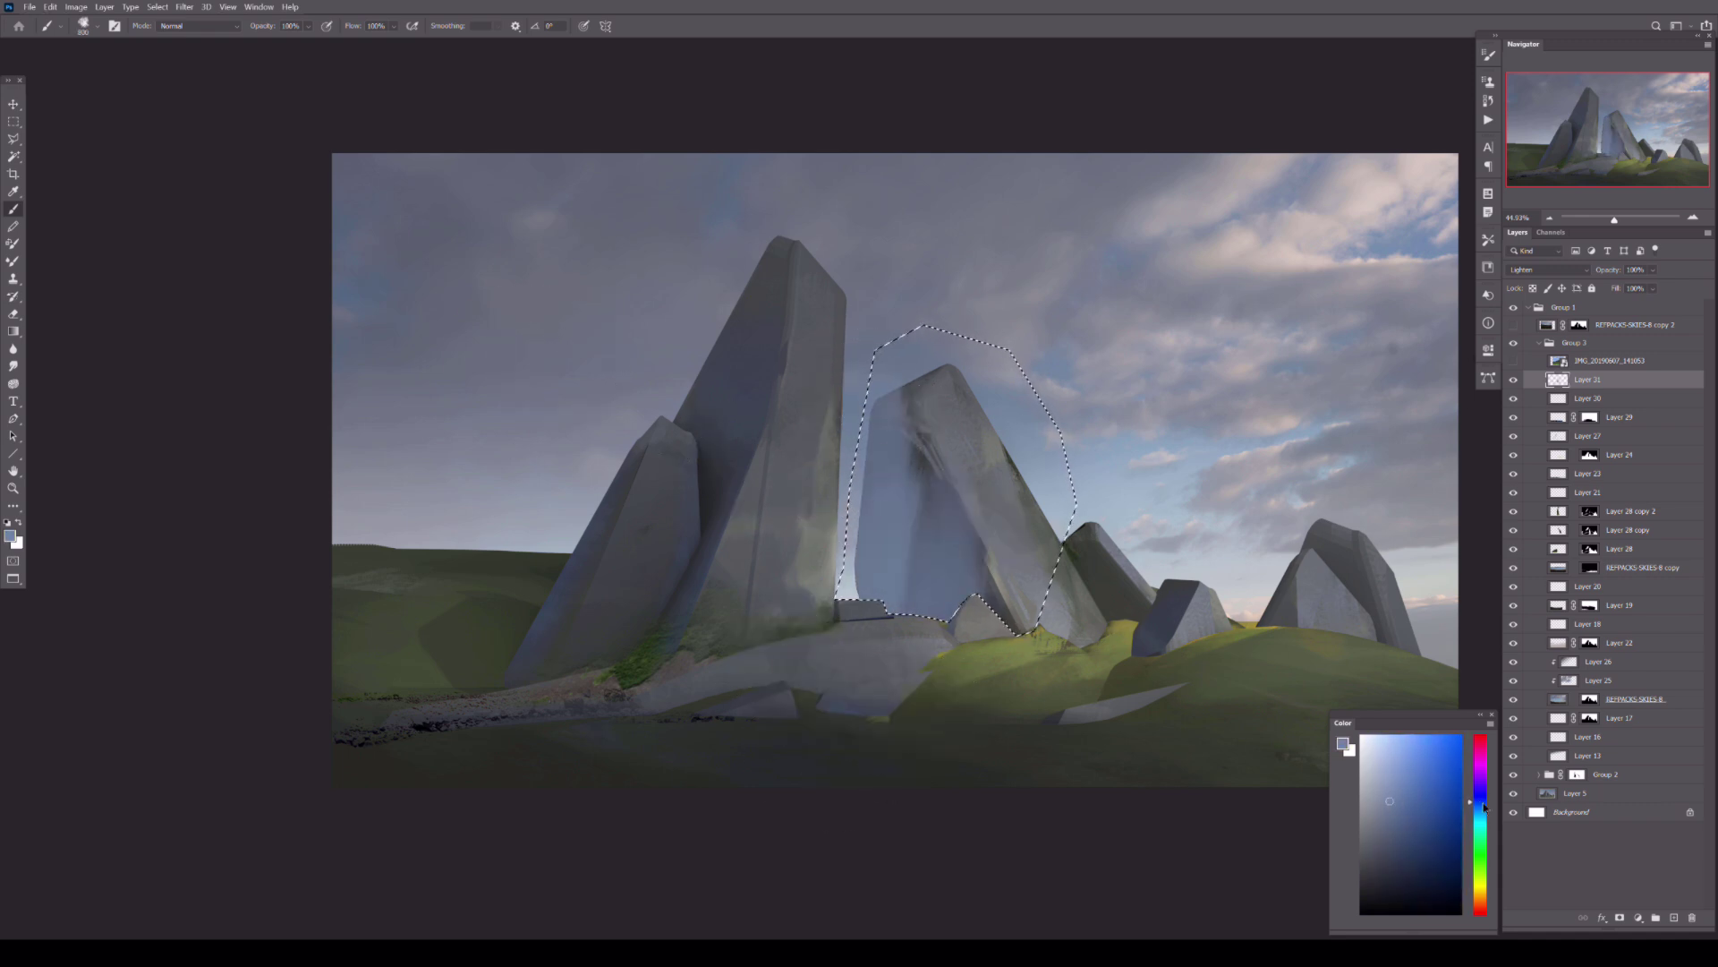
# - Switch the glow layer to Screen and erase the tint off the rock's face and base
pyautogui.hotkey('ctrl', 'd')
pyautogui.press('e')
pyautogui.moveTo(799, 434)
pyautogui.mouseDown()
pyautogui.moveTo(920, 499)
pyautogui.moveTo(1058, 495)
pyautogui.mouseUp()
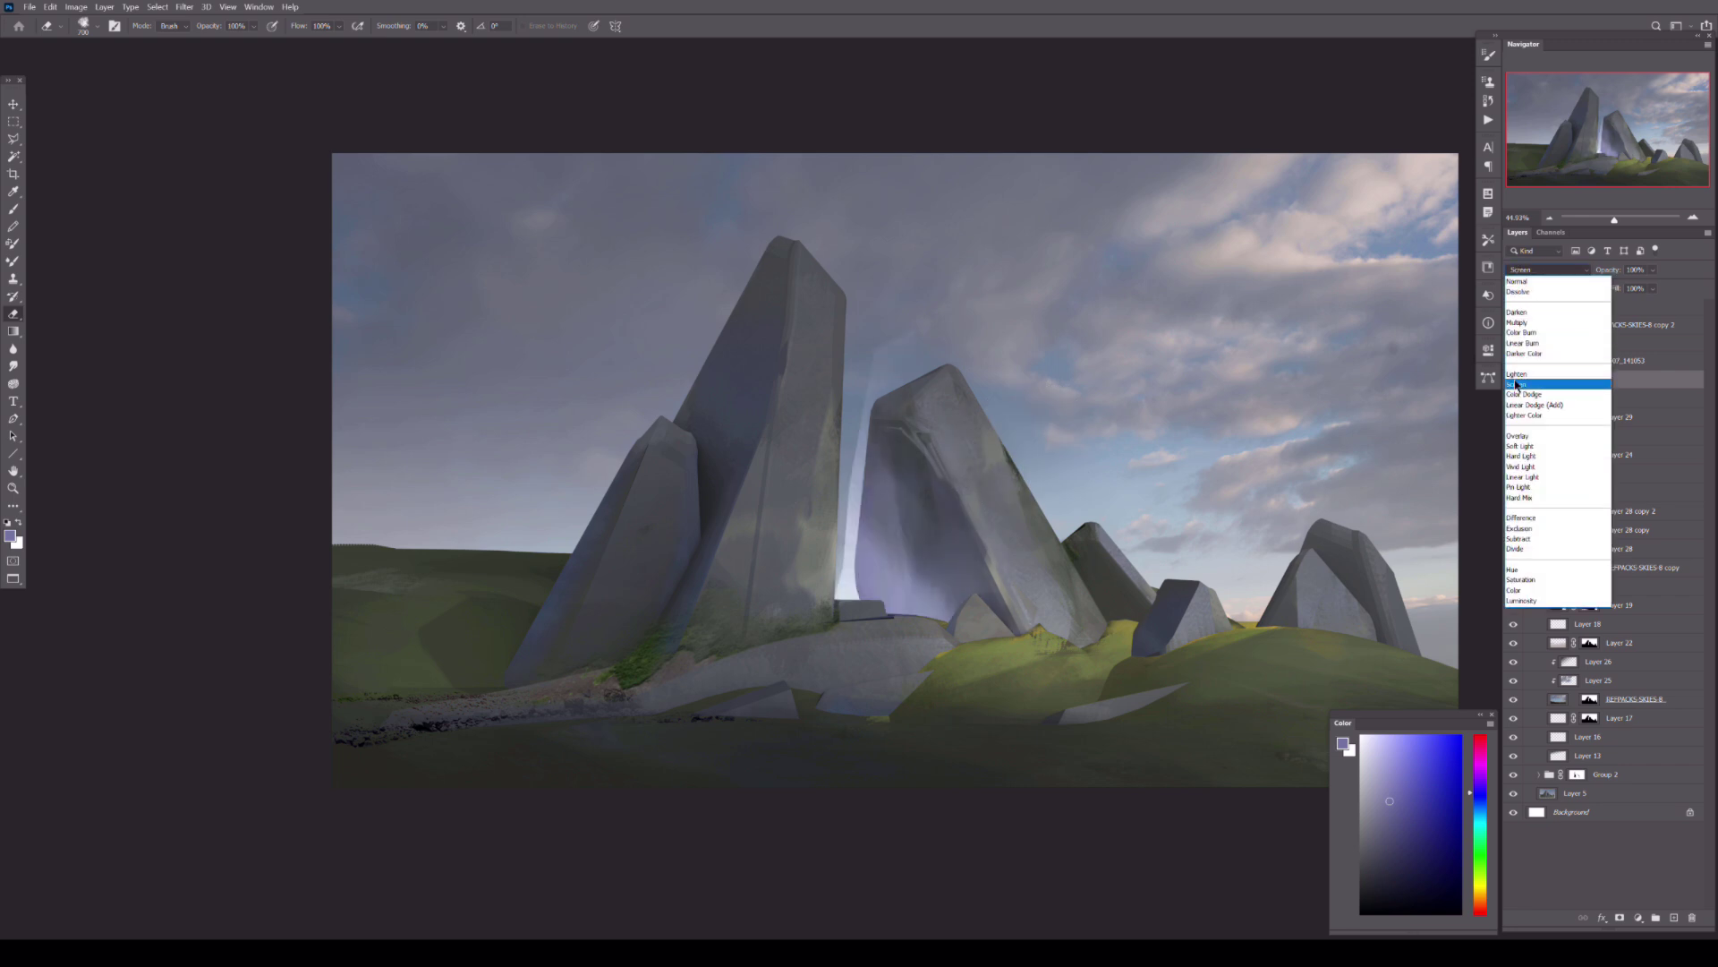
pyautogui.click(1539, 376)
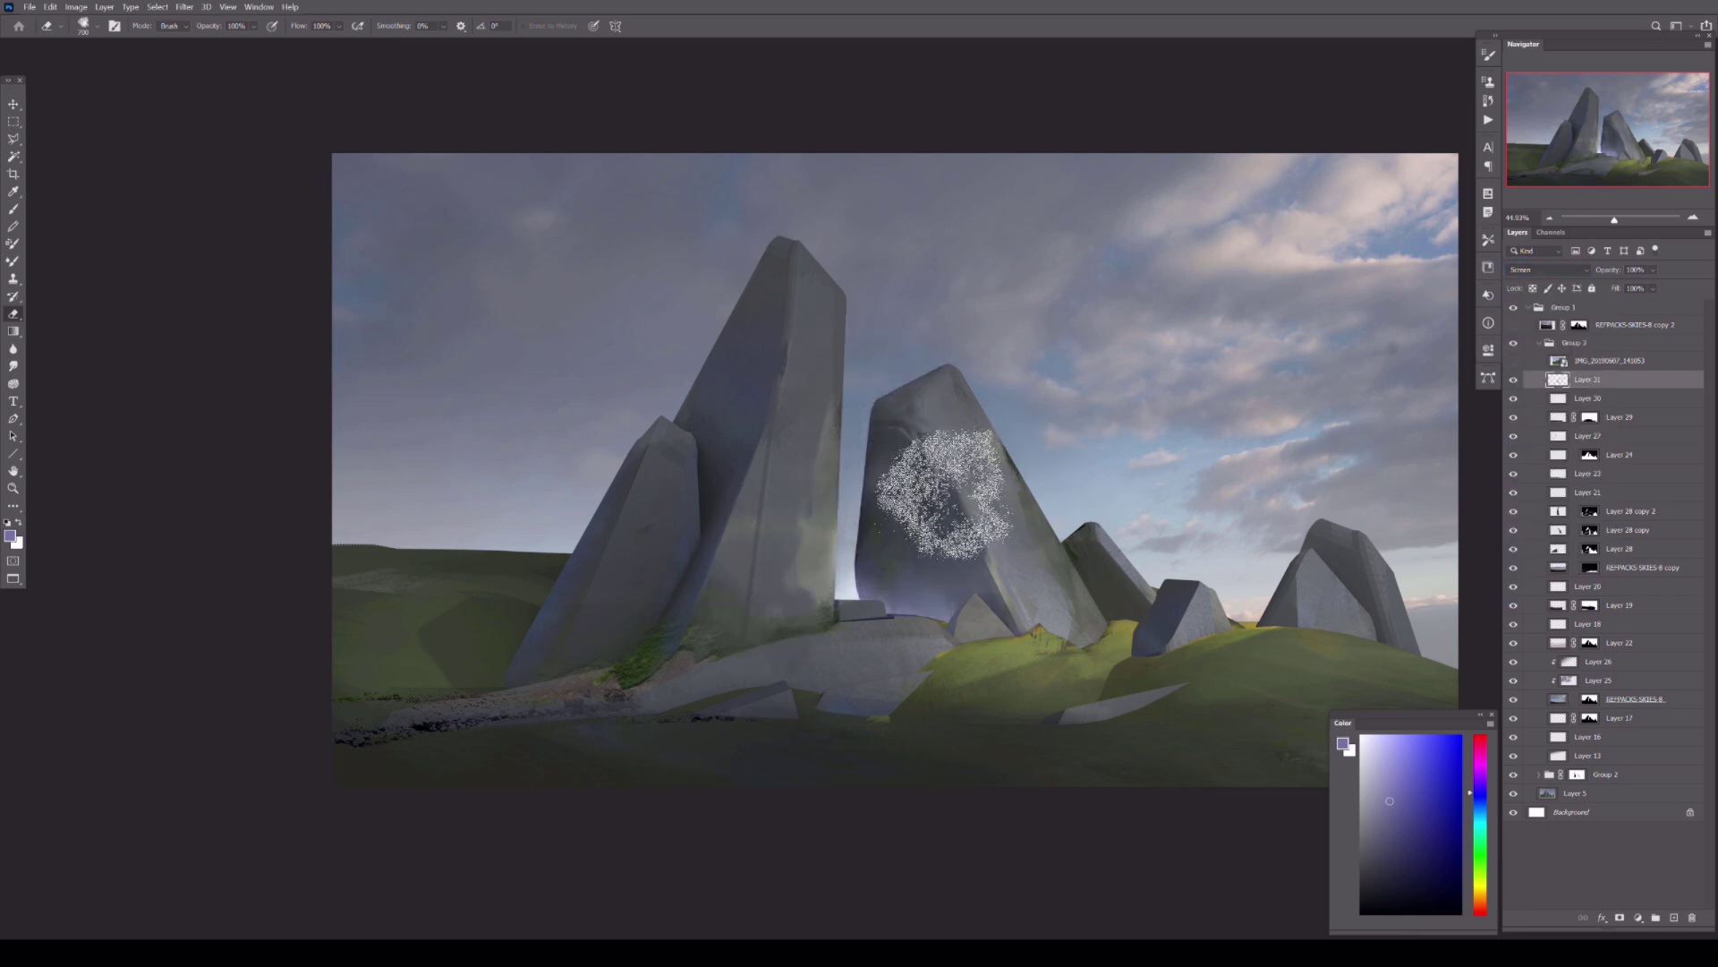
pyautogui.click(1515, 381)
pyautogui.moveTo(973, 637); pyautogui.dragTo(1010, 534)
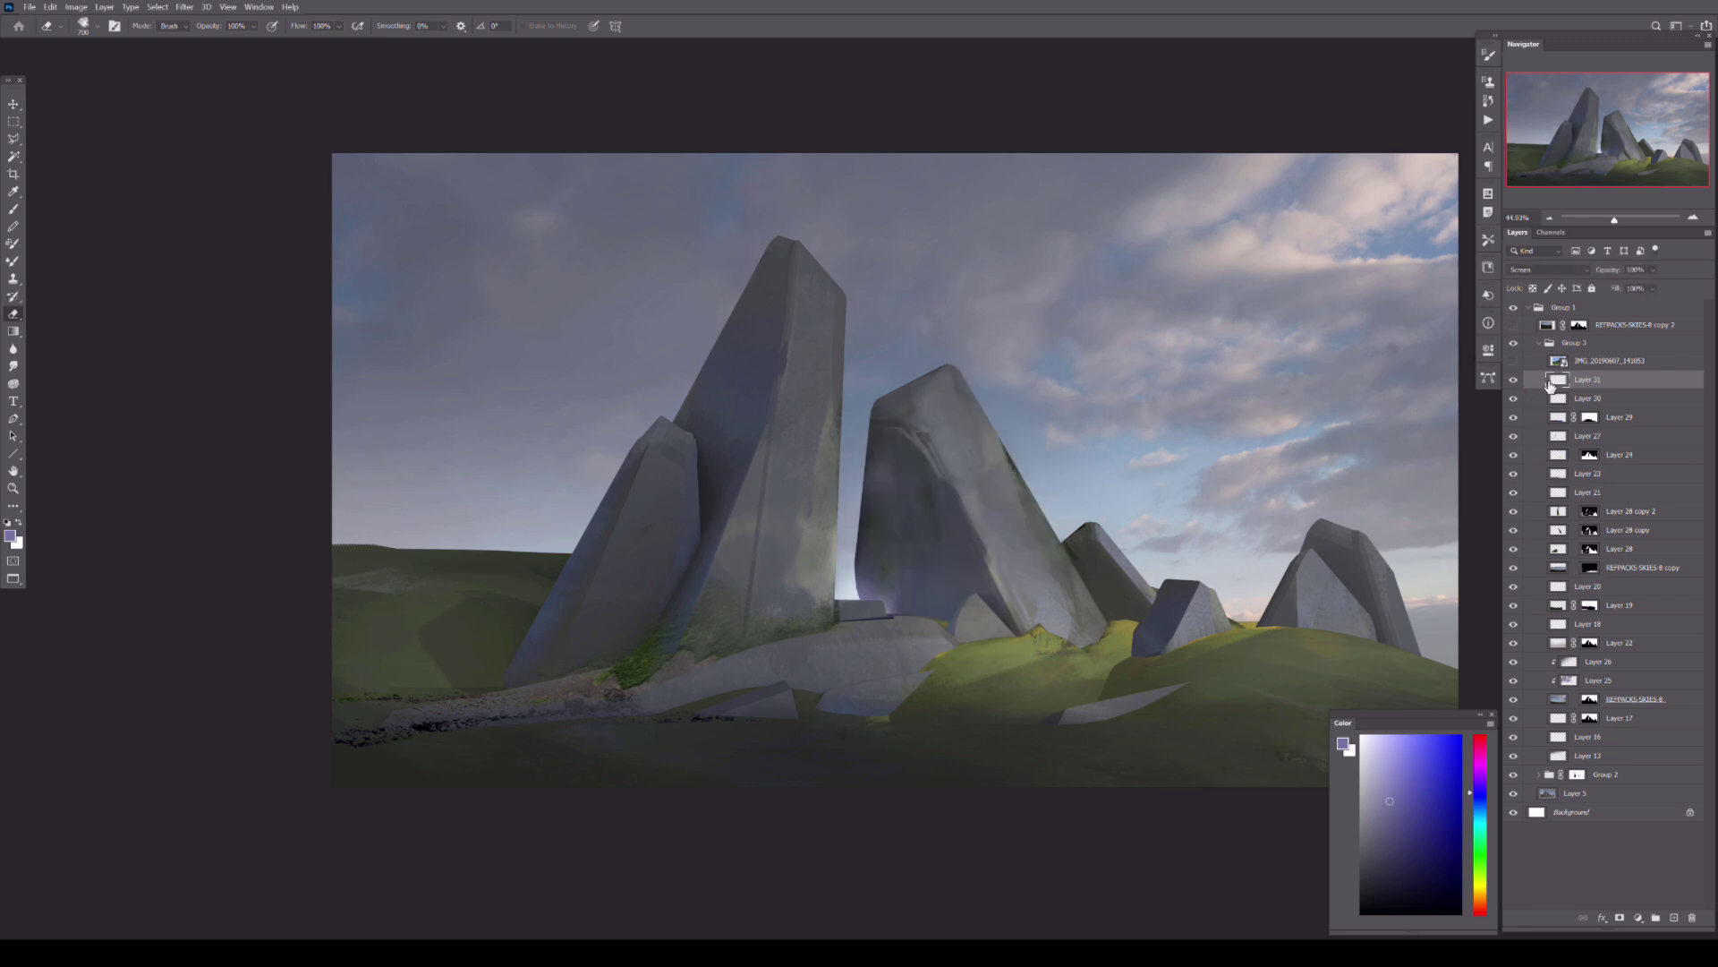
# - Lasso the gap again and add a new Lighten-blended layer, Layer 32, for more glow
pyautogui.press('l')
pyautogui.moveTo(1029, 634); pyautogui.dragTo(850, 600)
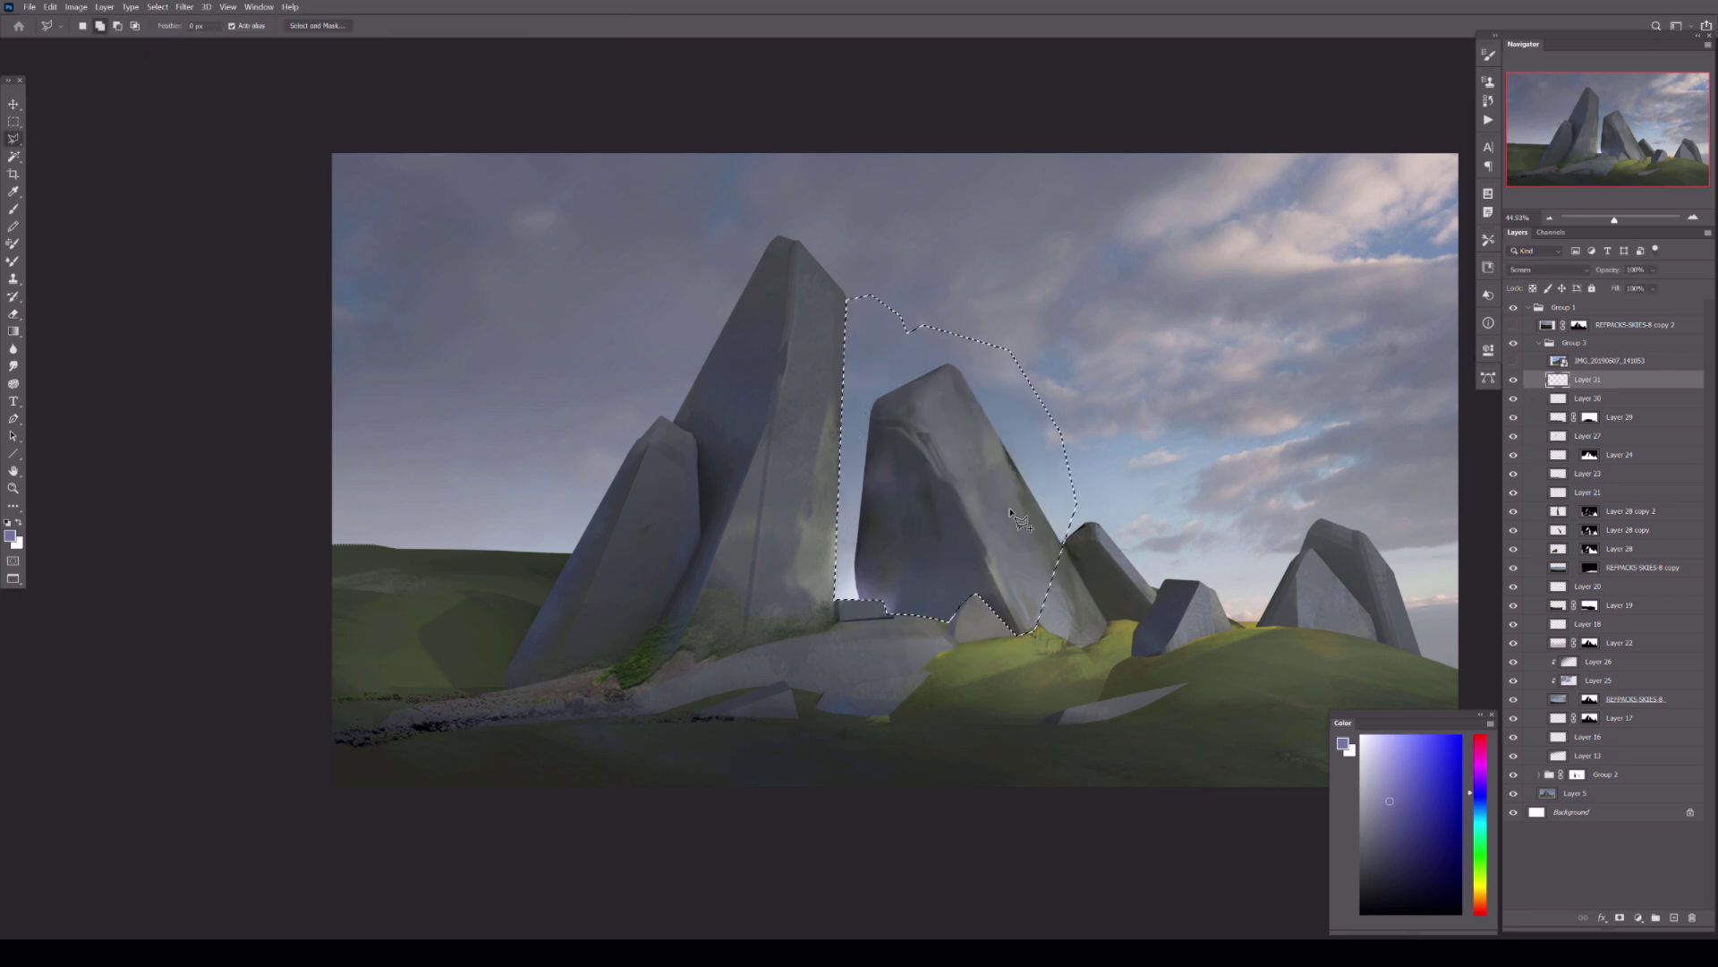
pyautogui.hotkey('ctrl', 'shift', 'alt', 'n')
pyautogui.hotkey('alt', 'shift', 'h')
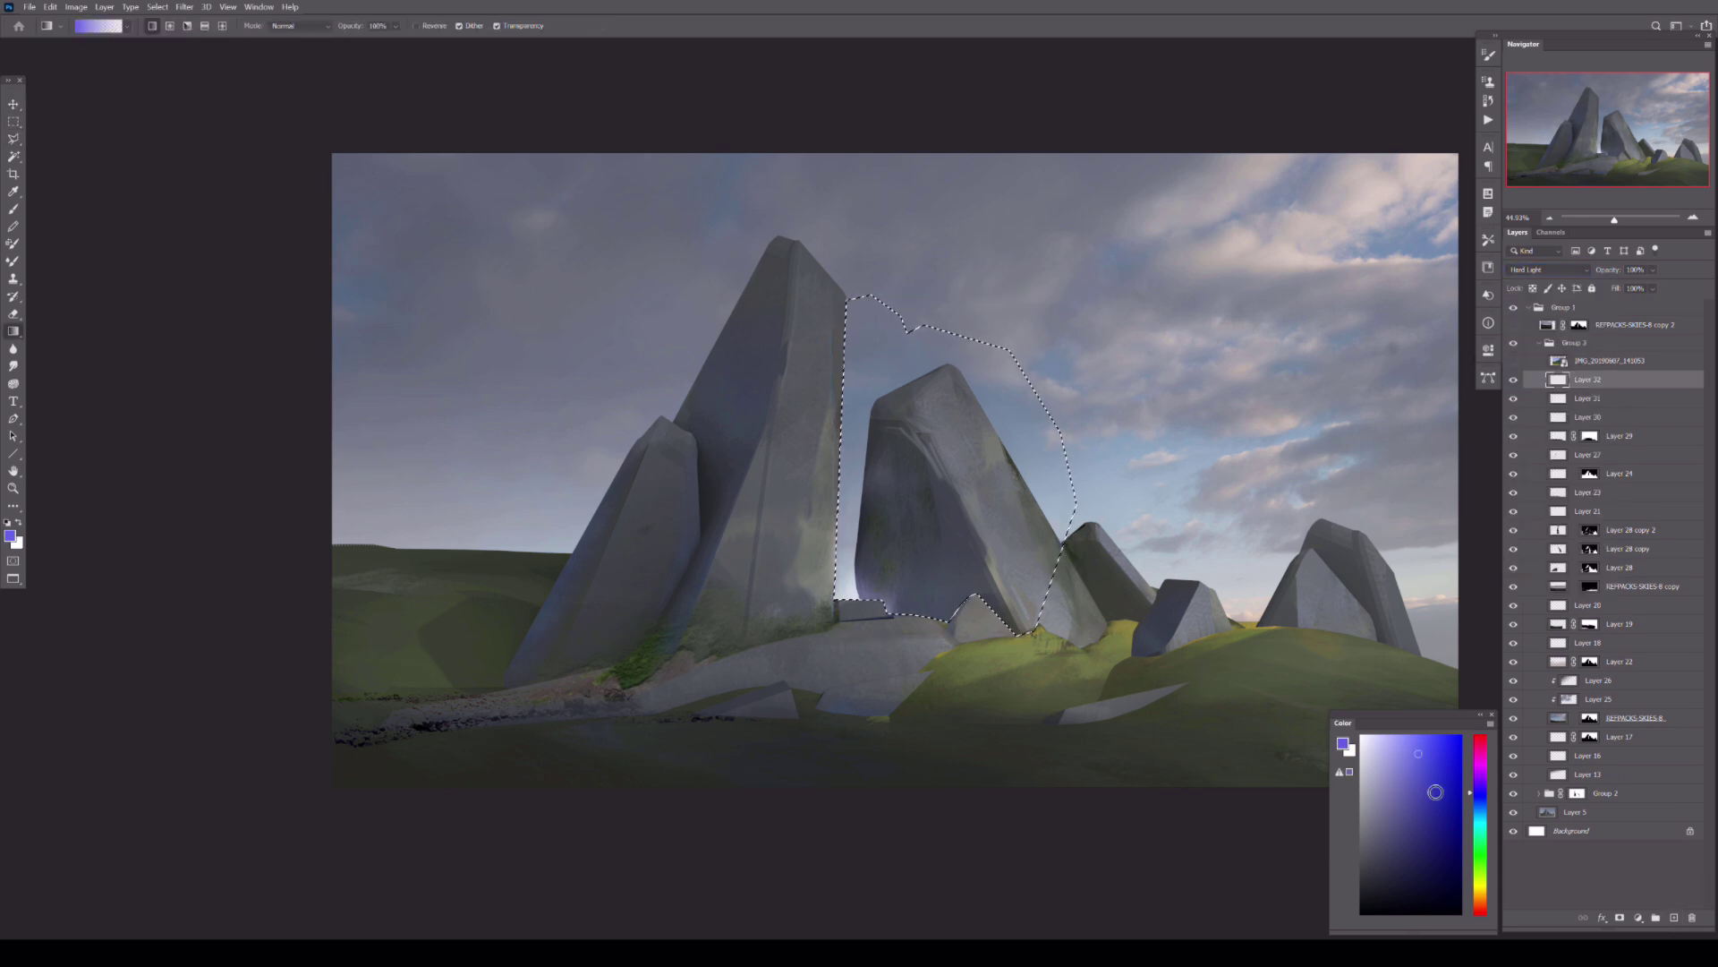
pyautogui.click(1549, 269)
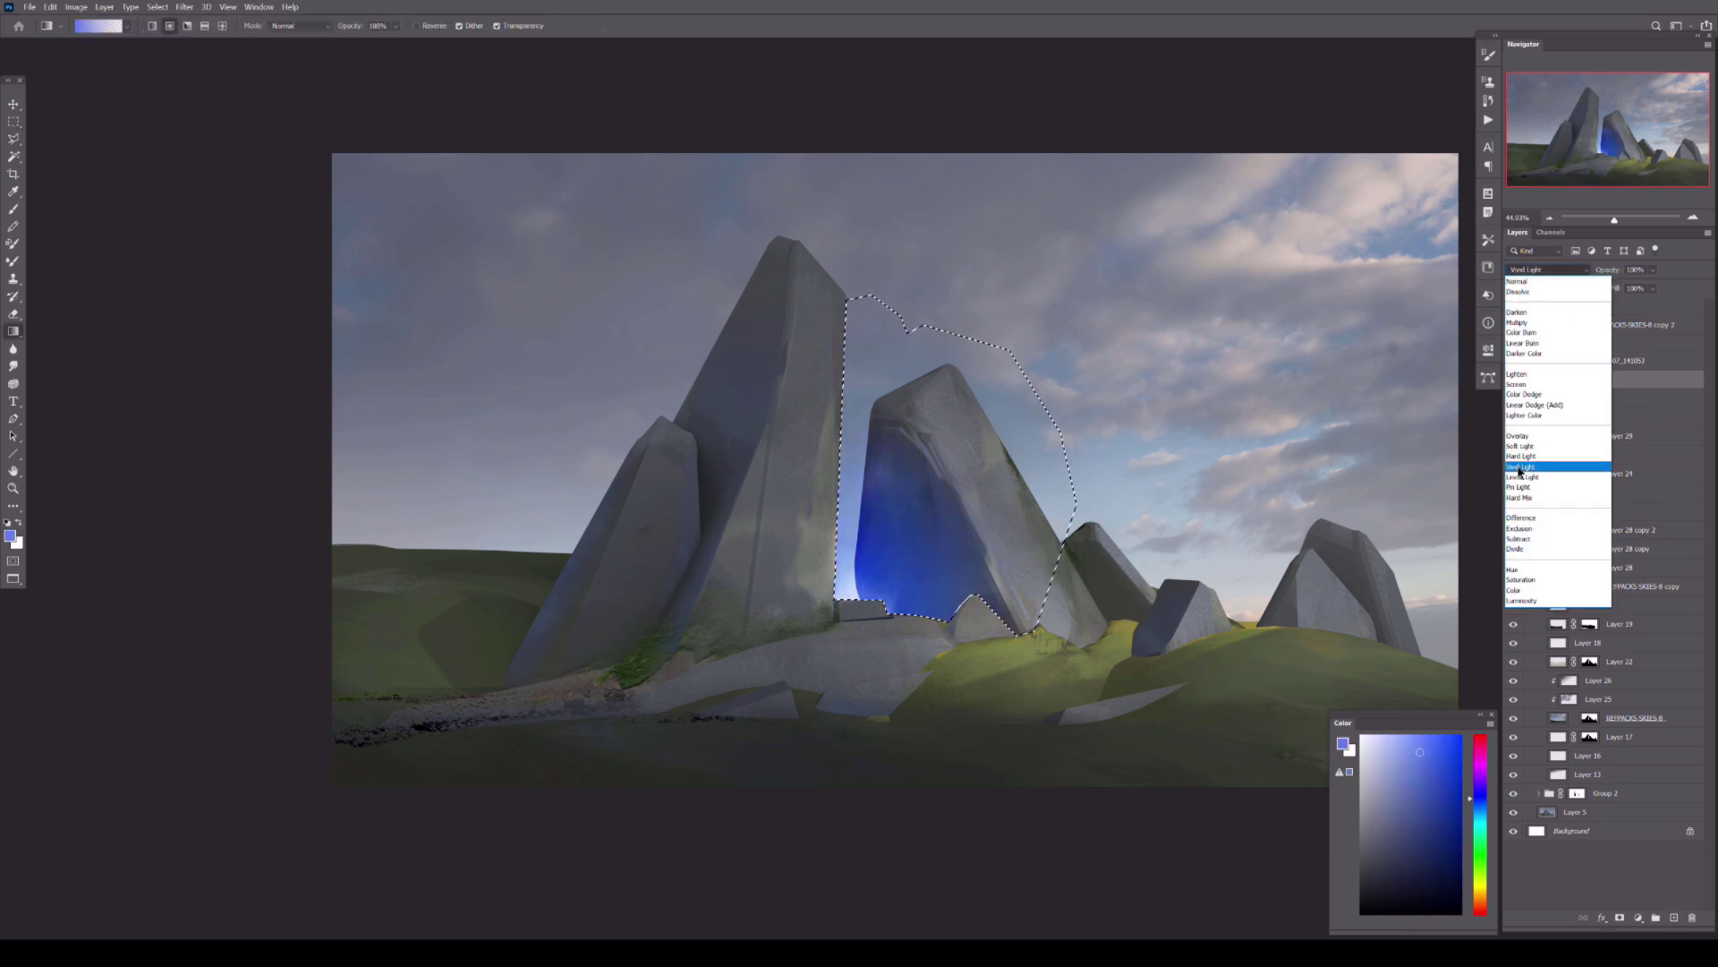
pyautogui.click(1516, 375)
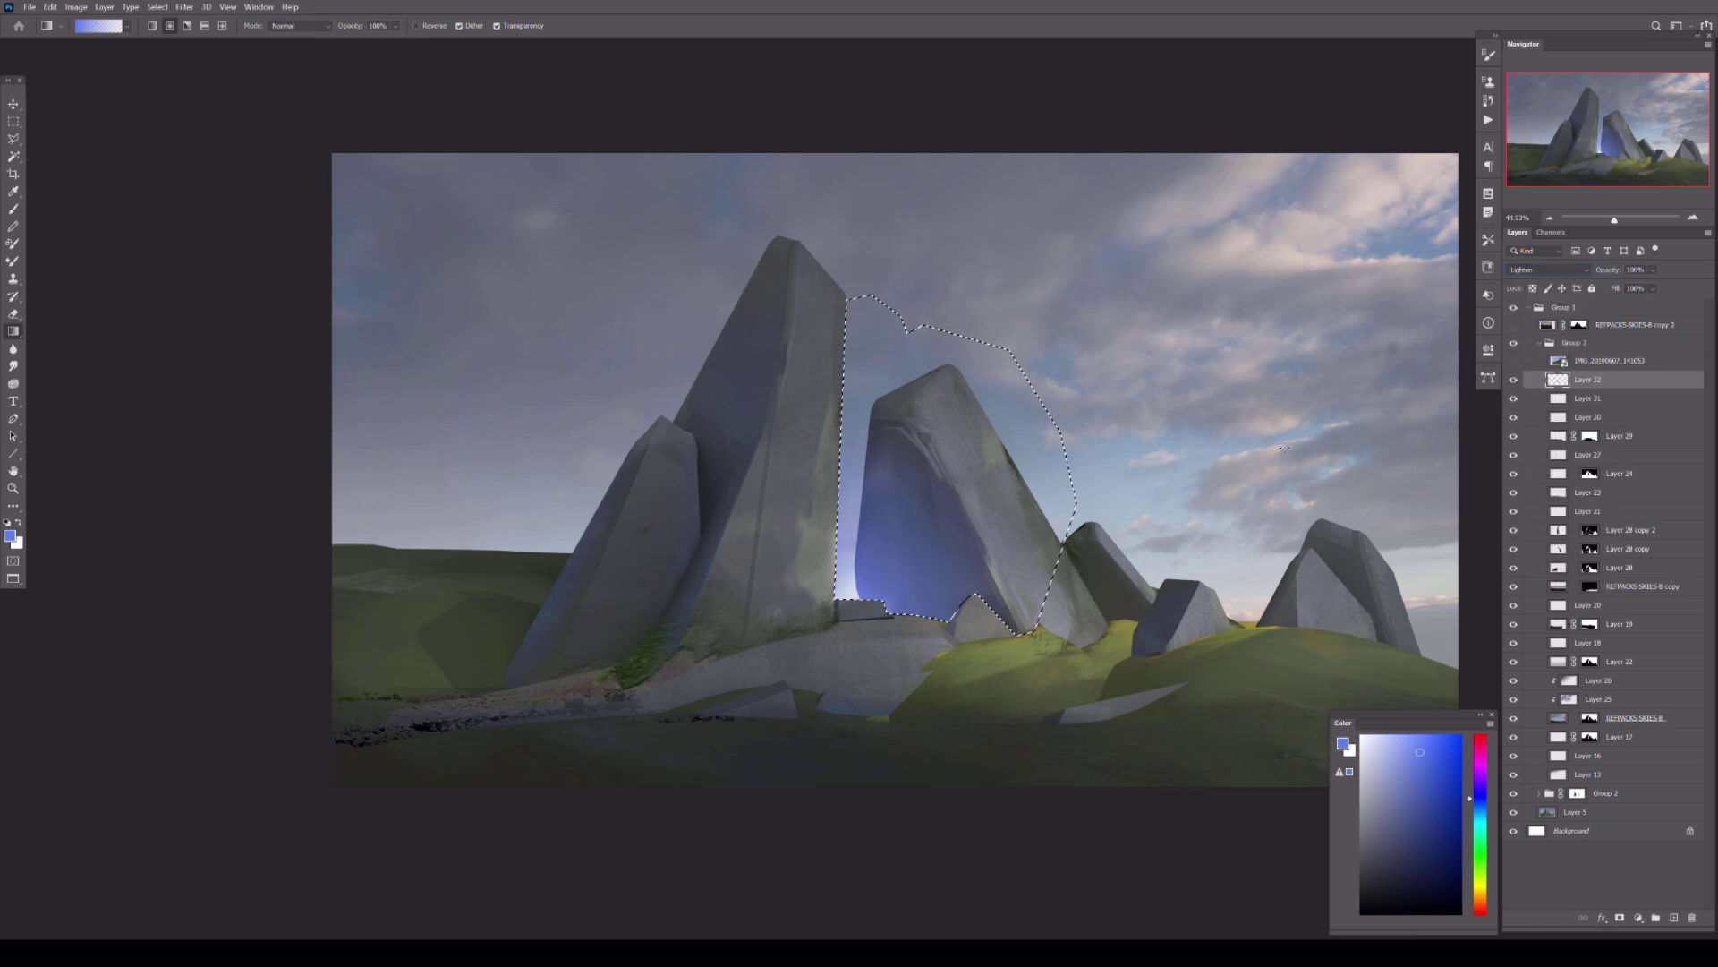
pyautogui.press('v')
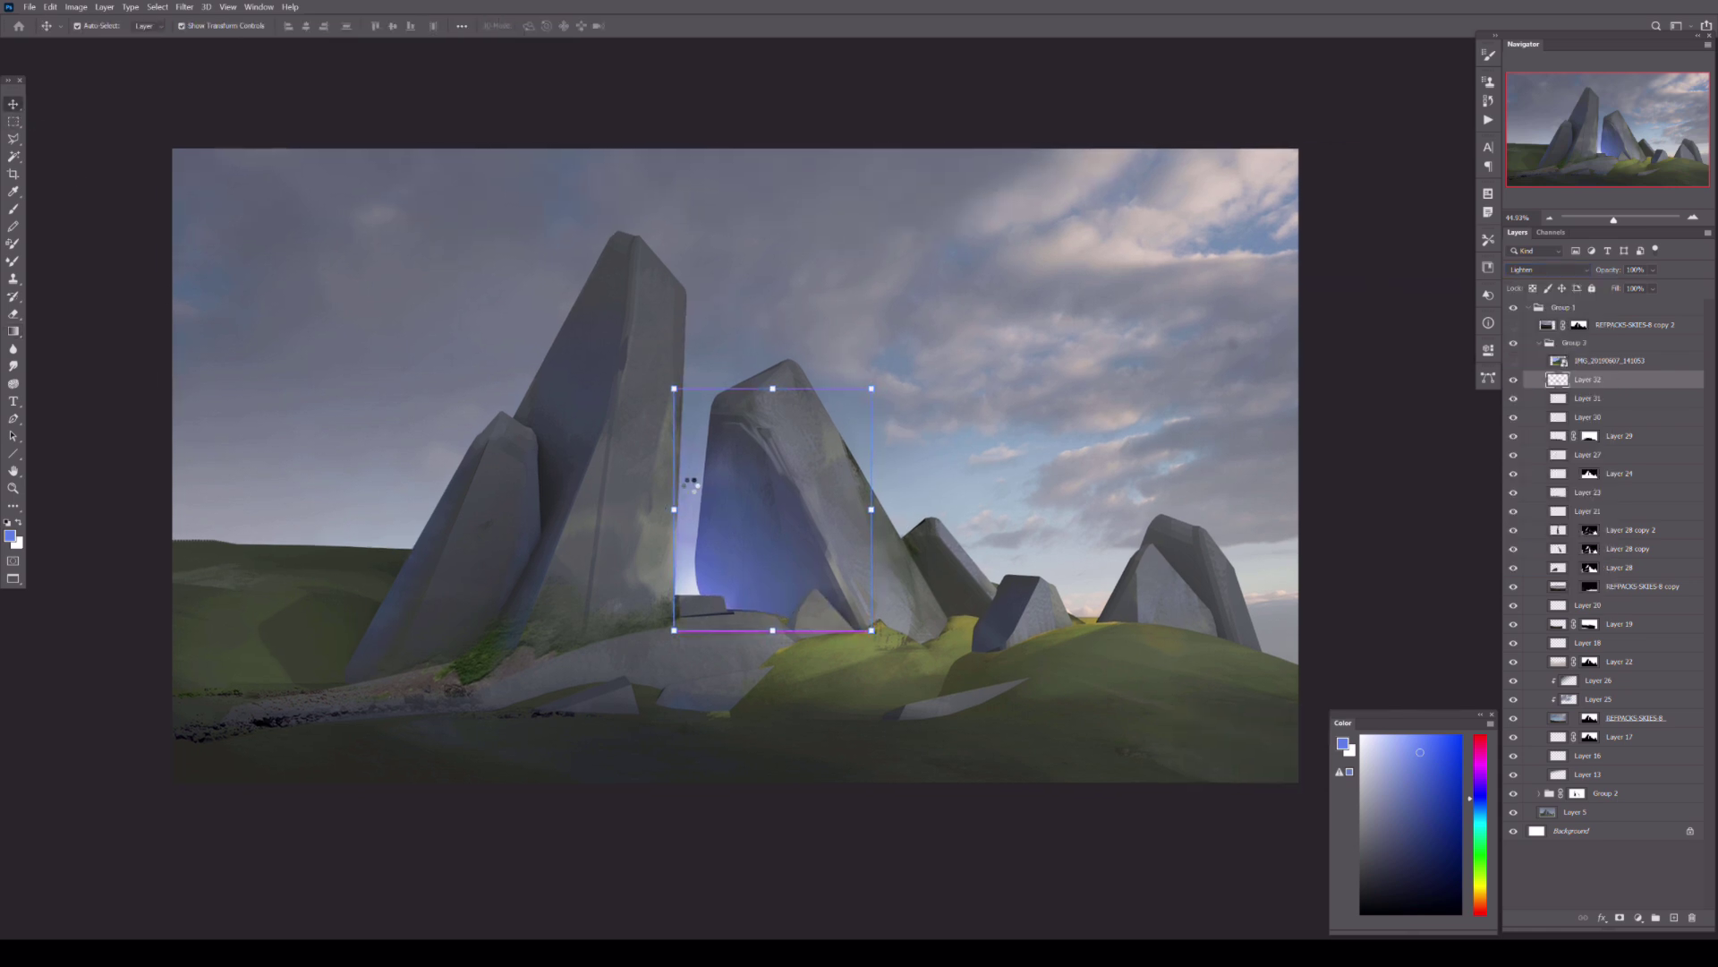
pyautogui.hotkey('ctrl', 'shift', 'alt', 'e')
# - Delete Layer 27 and paint blue glow at the doorway base on new Layer 34
pyautogui.click(1559, 455)
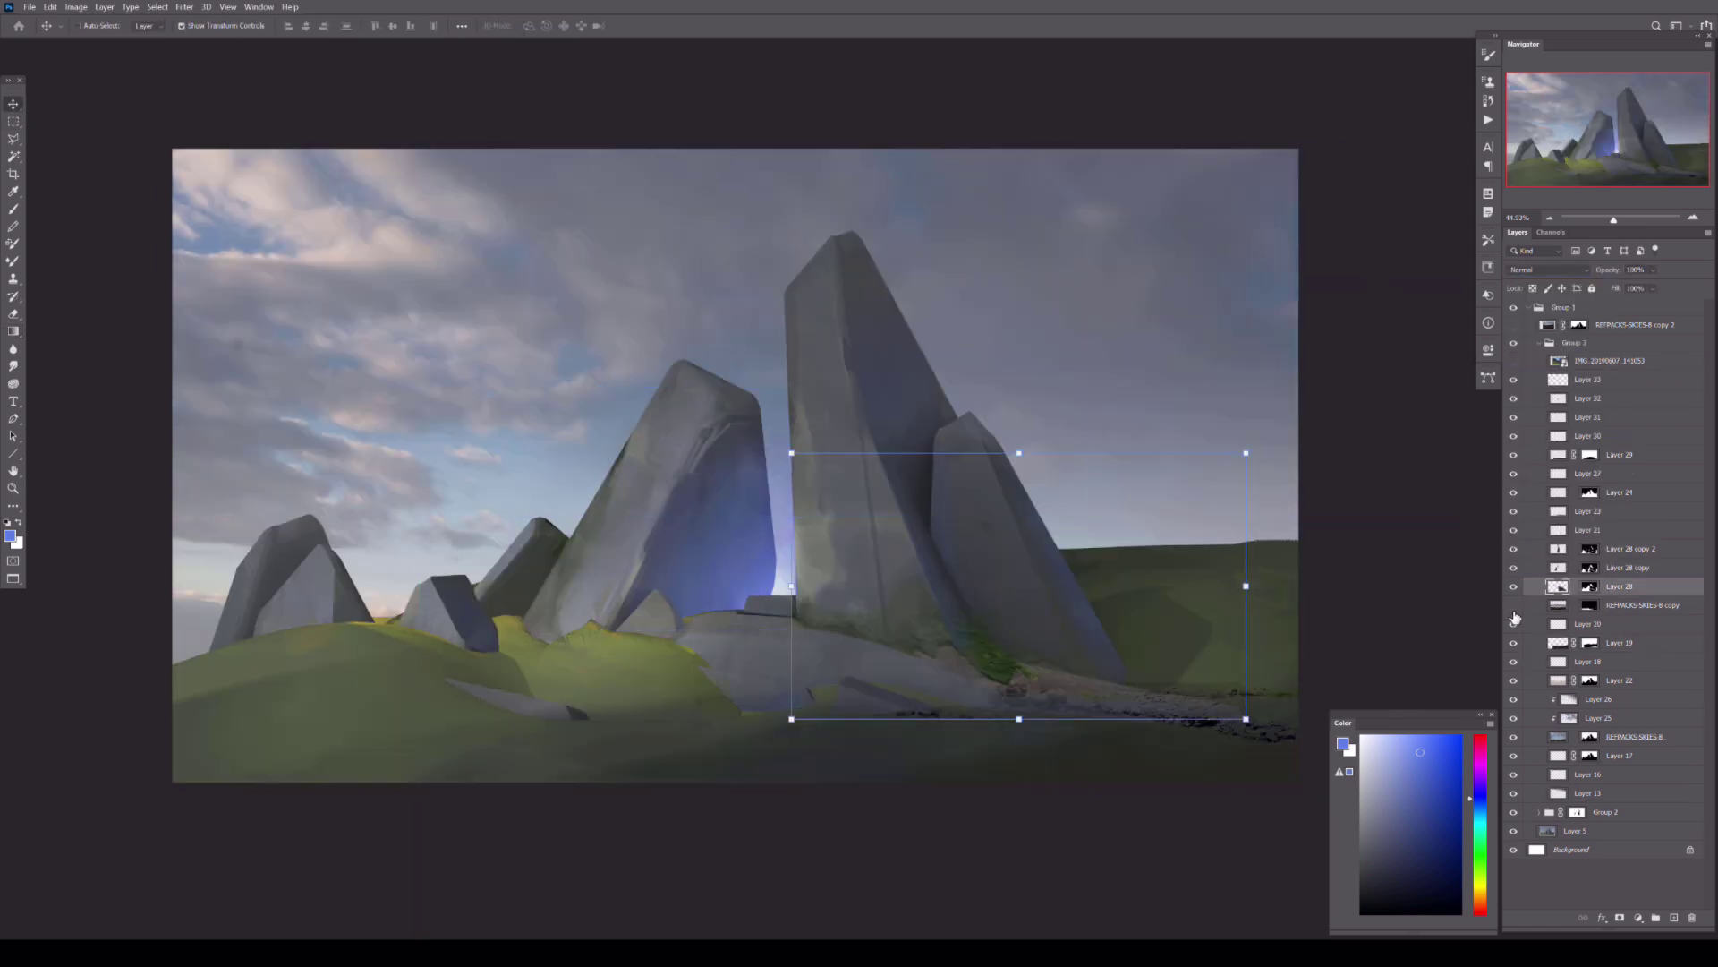
pyautogui.press('Delete')
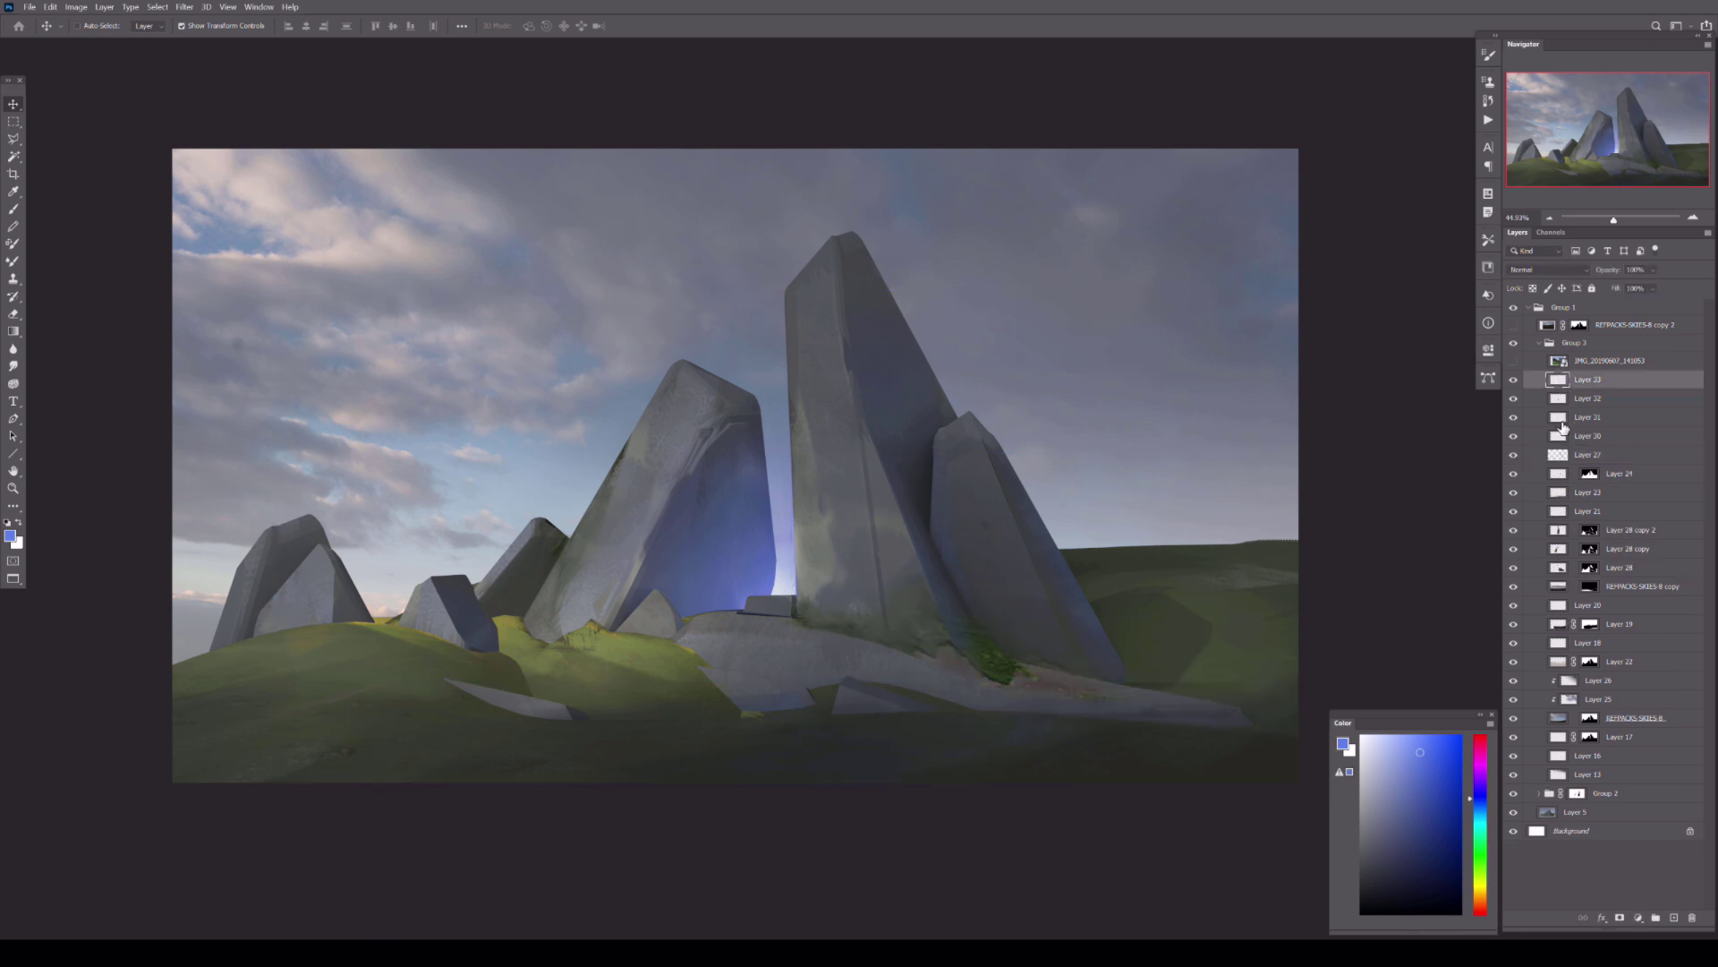
pyautogui.click(1674, 917)
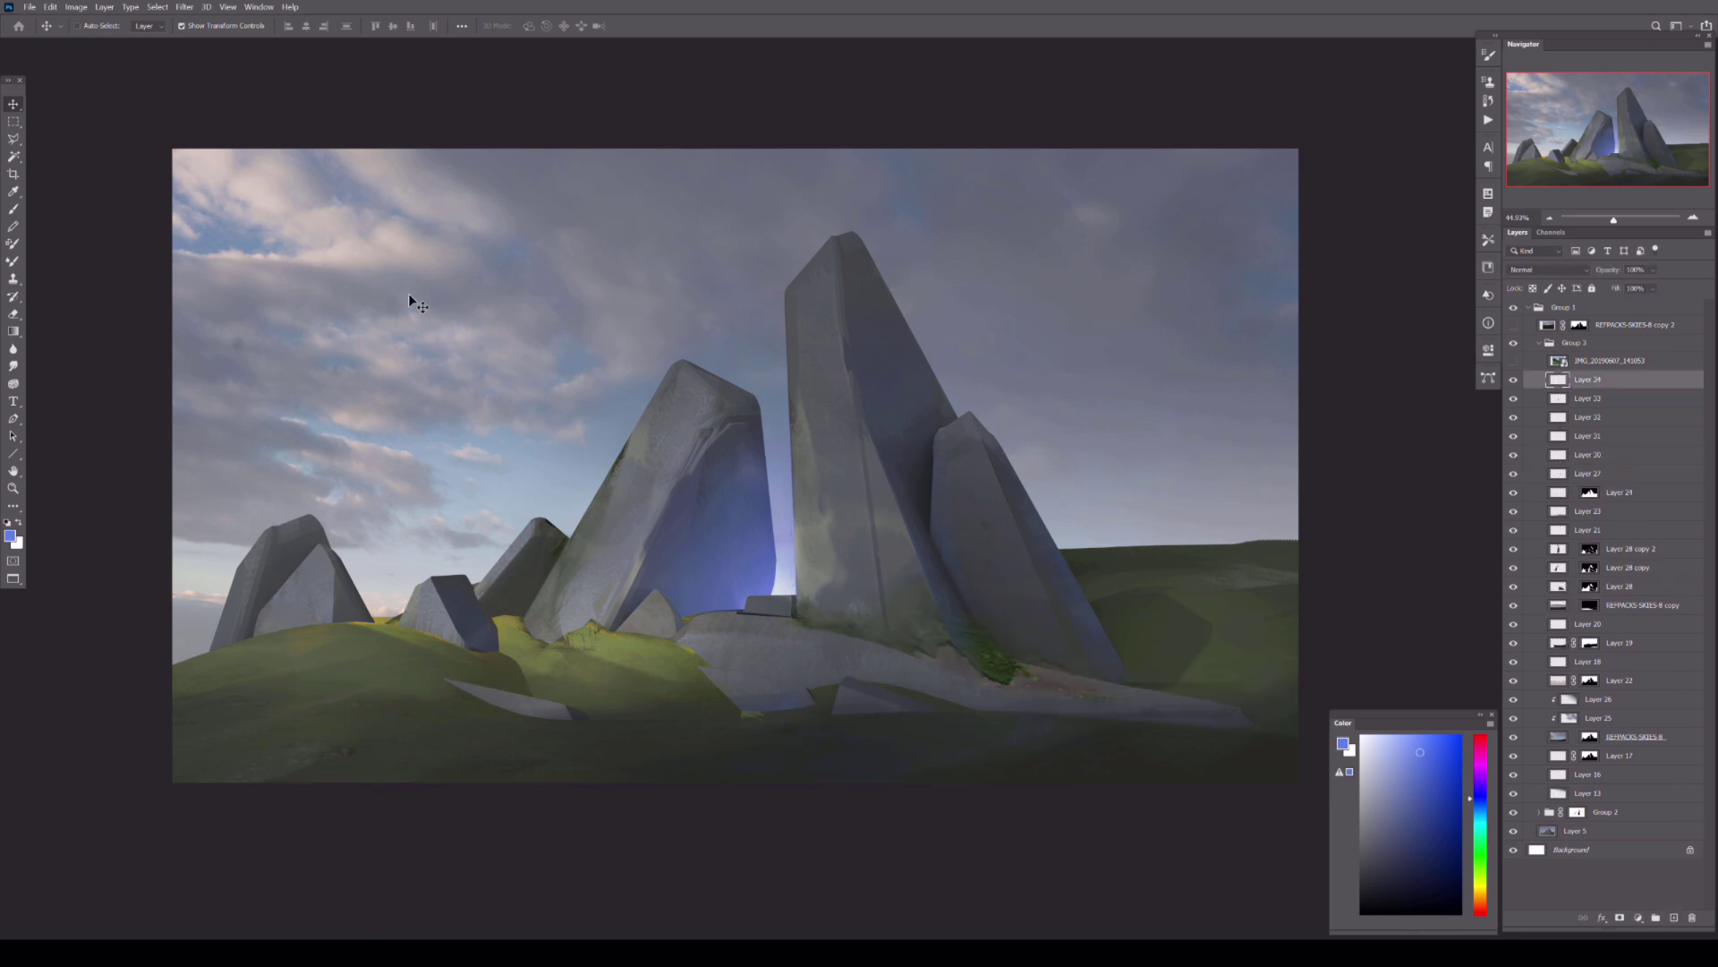
pyautogui.click(1549, 270)
pyautogui.click(1539, 364)
pyautogui.moveTo(594, 575); pyautogui.dragTo(567, 570)
pyautogui.press('b')
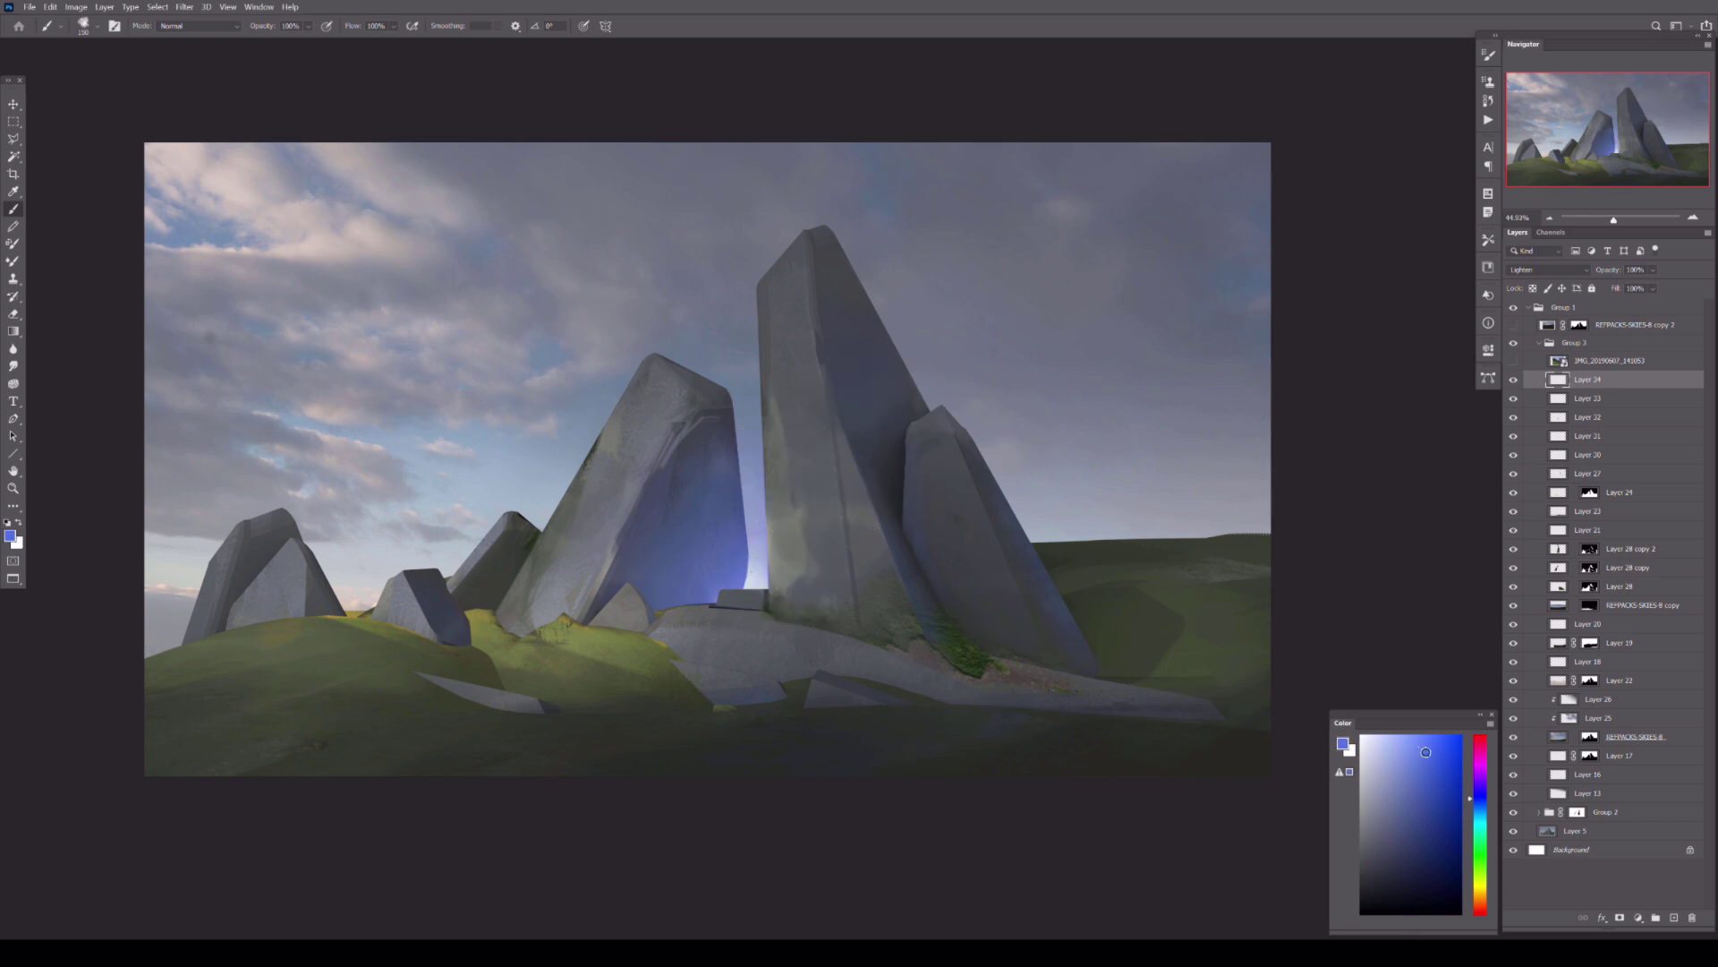
# - Set Layer 34 to Screen, erase part of the glow, and set opacity to 53%
pyautogui.click(1548, 270)
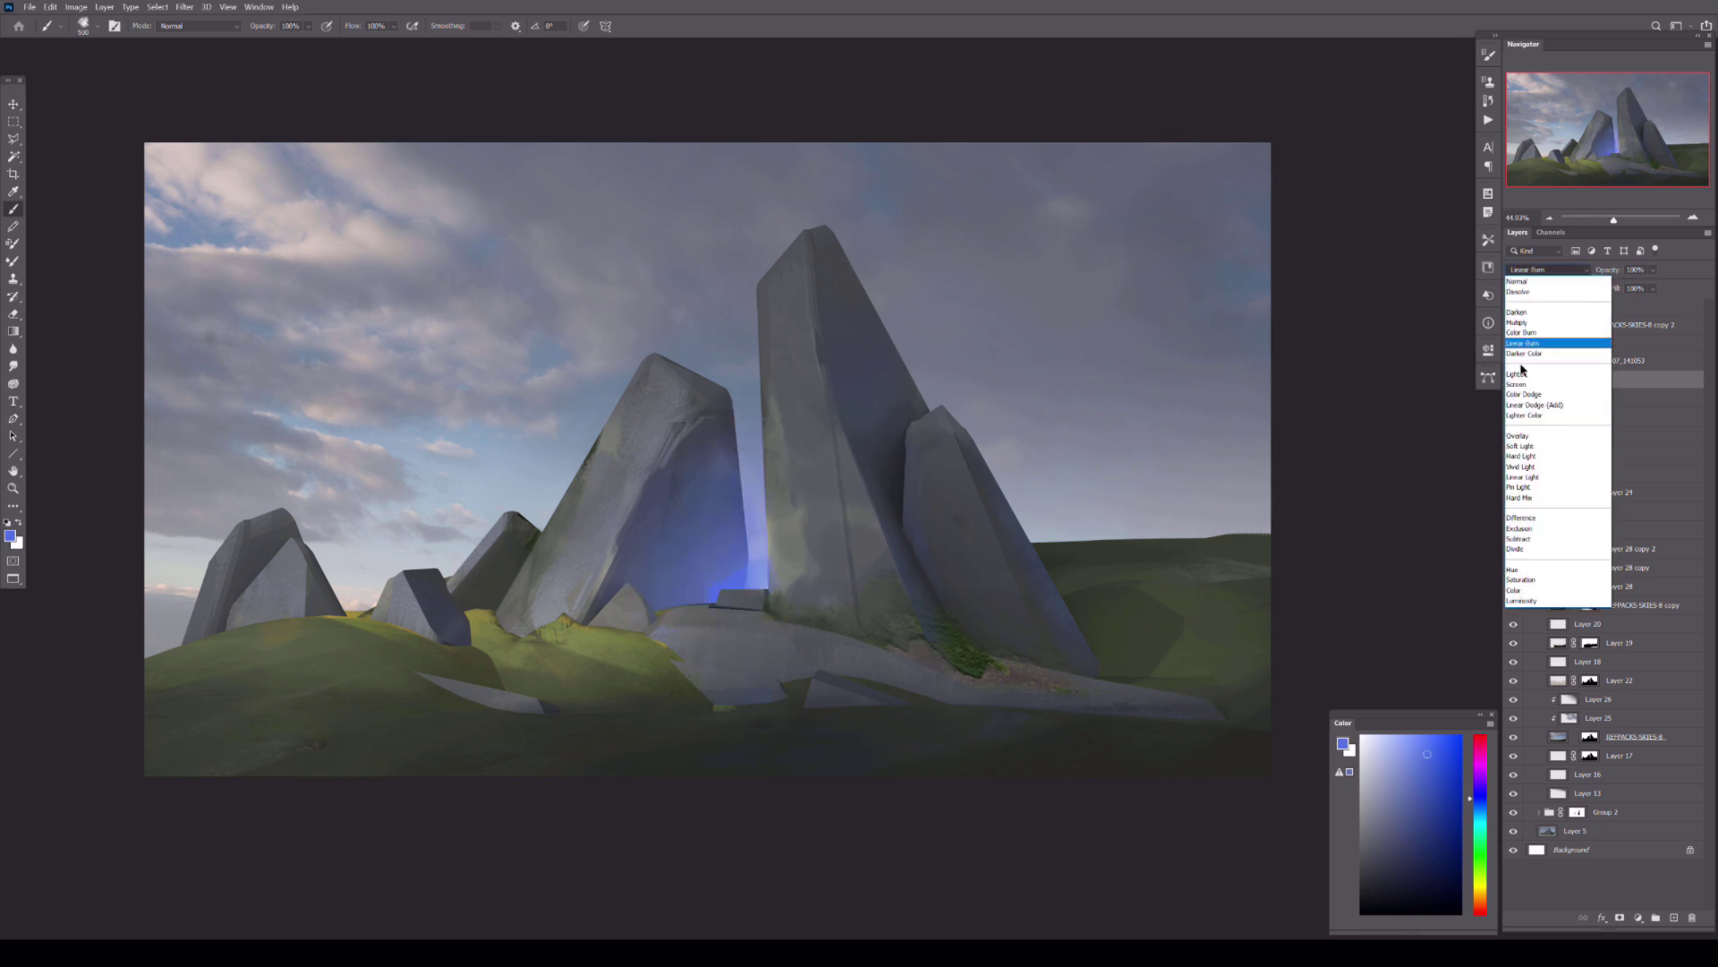
pyautogui.click(1540, 376)
pyautogui.press('e')
pyautogui.moveTo(680, 548); pyautogui.dragTo(642, 577)
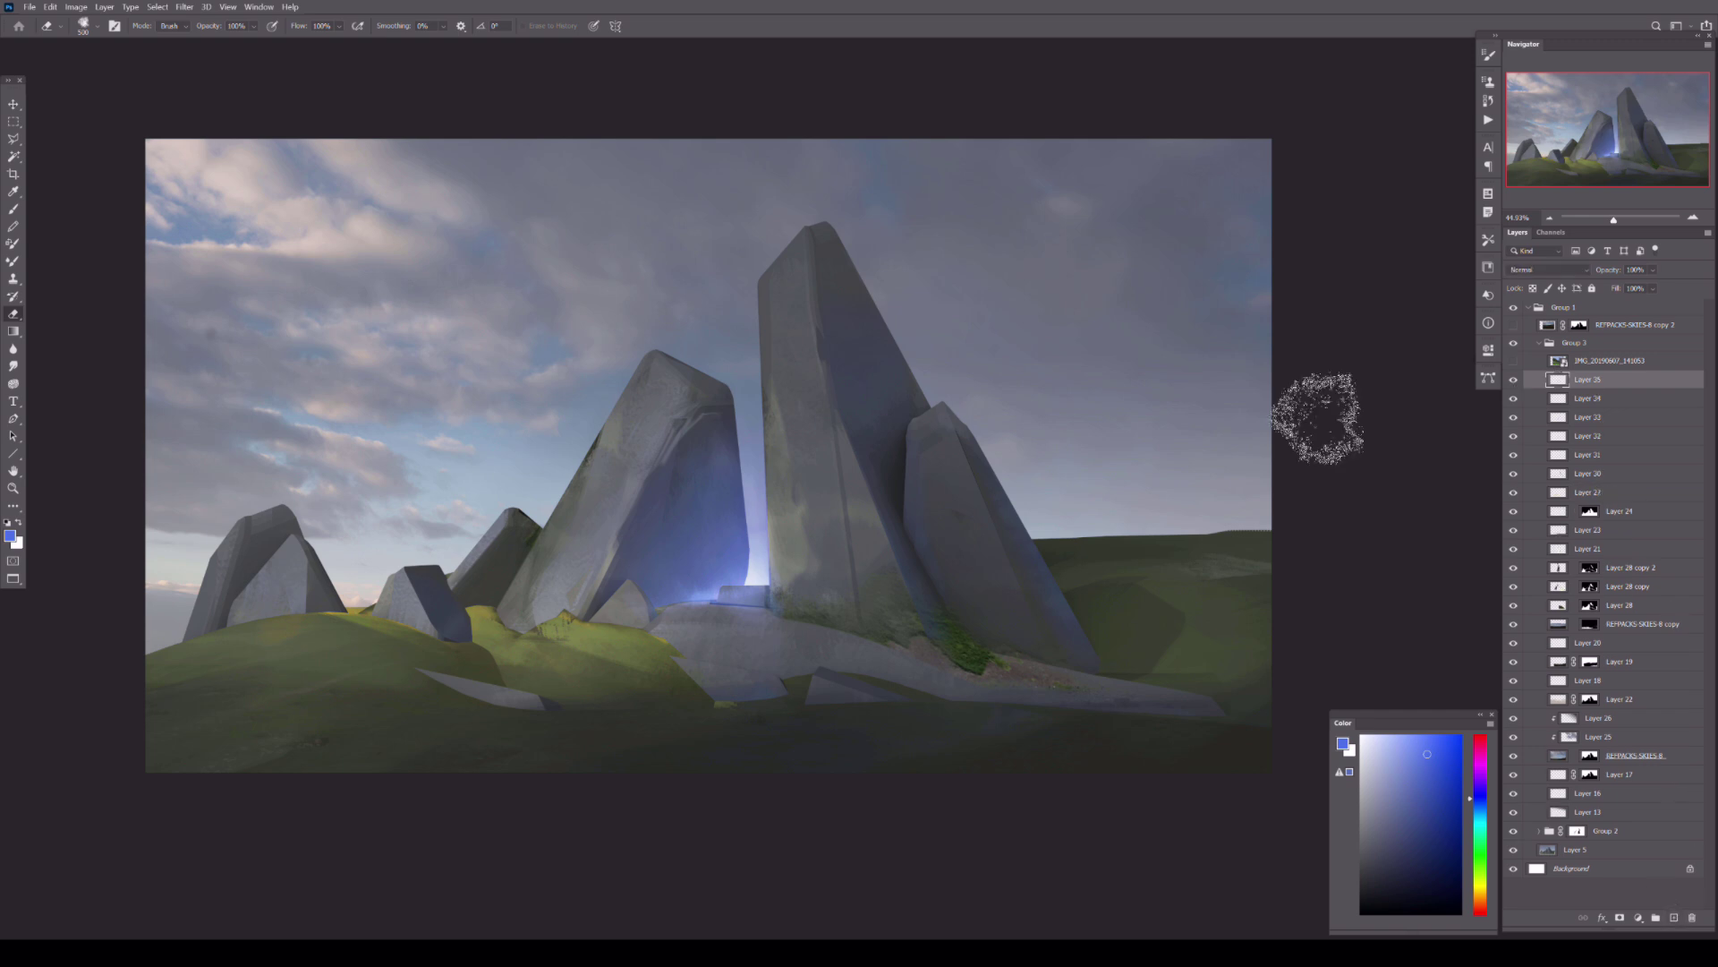
pyautogui.moveTo(1602, 298); pyautogui.dragTo(1647, 287)
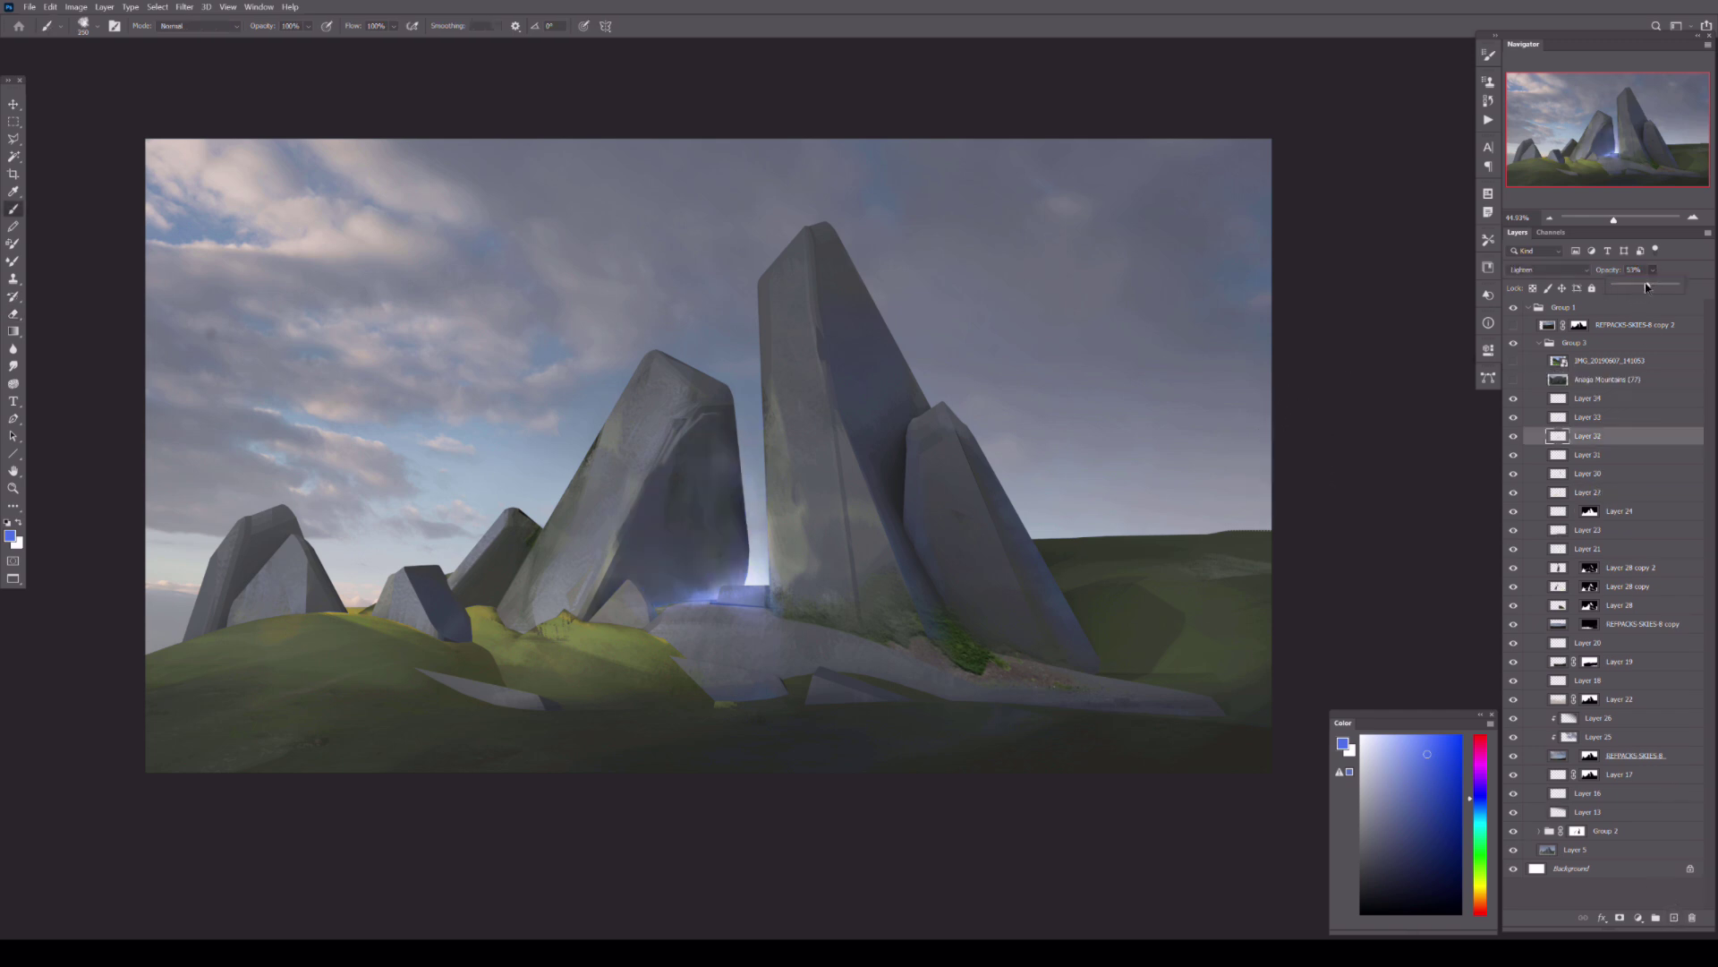
# - Hide Layers 24–33 to compare, adjust Layer 30's opacity, and place the cliff photo
pyautogui.click(1559, 511)
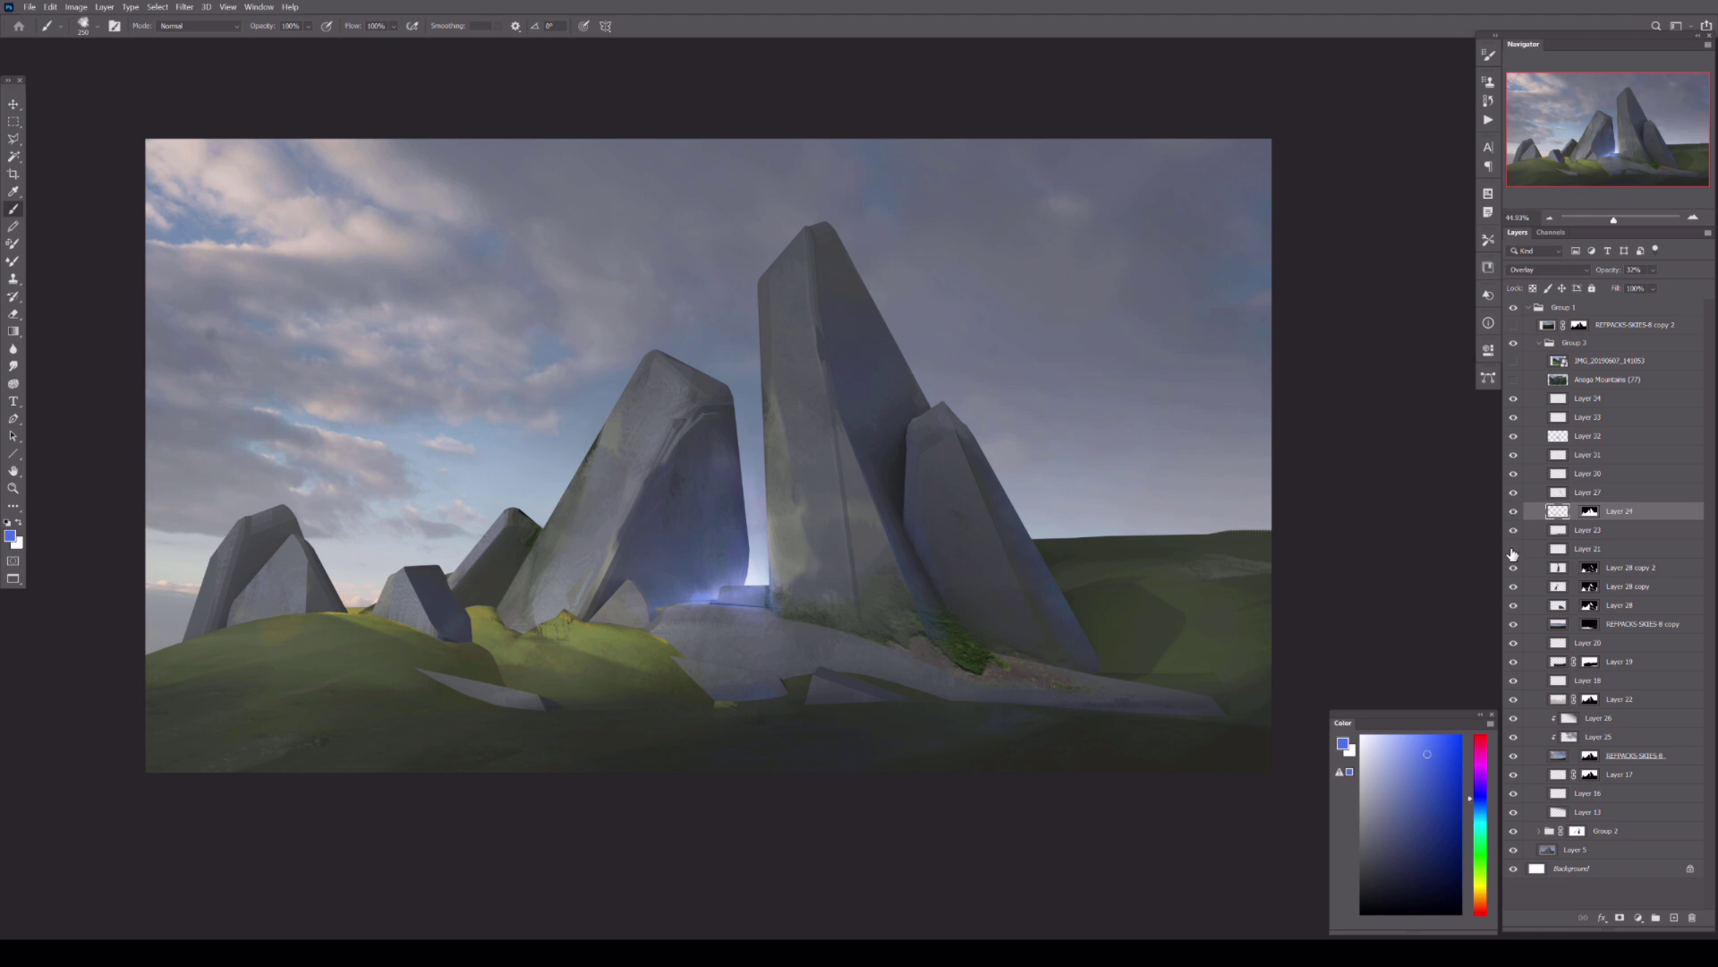
pyautogui.moveTo(1513, 511); pyautogui.dragTo(1515, 449)
pyautogui.click(1580, 474)
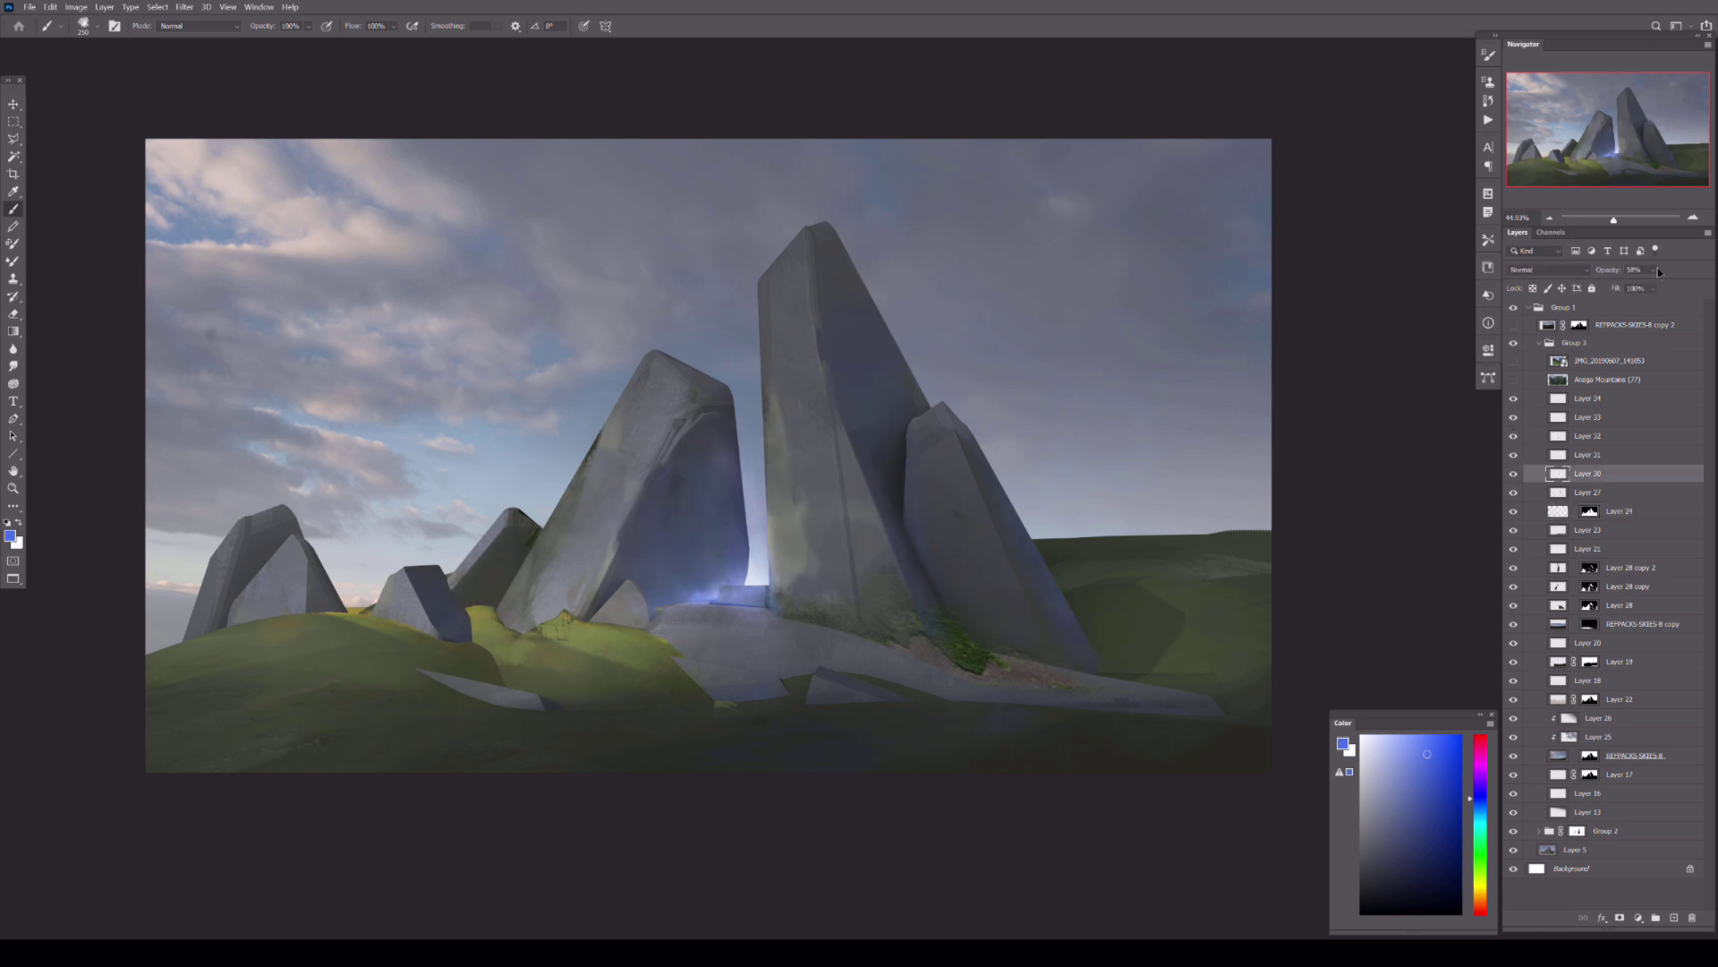
pyautogui.click(1652, 269)
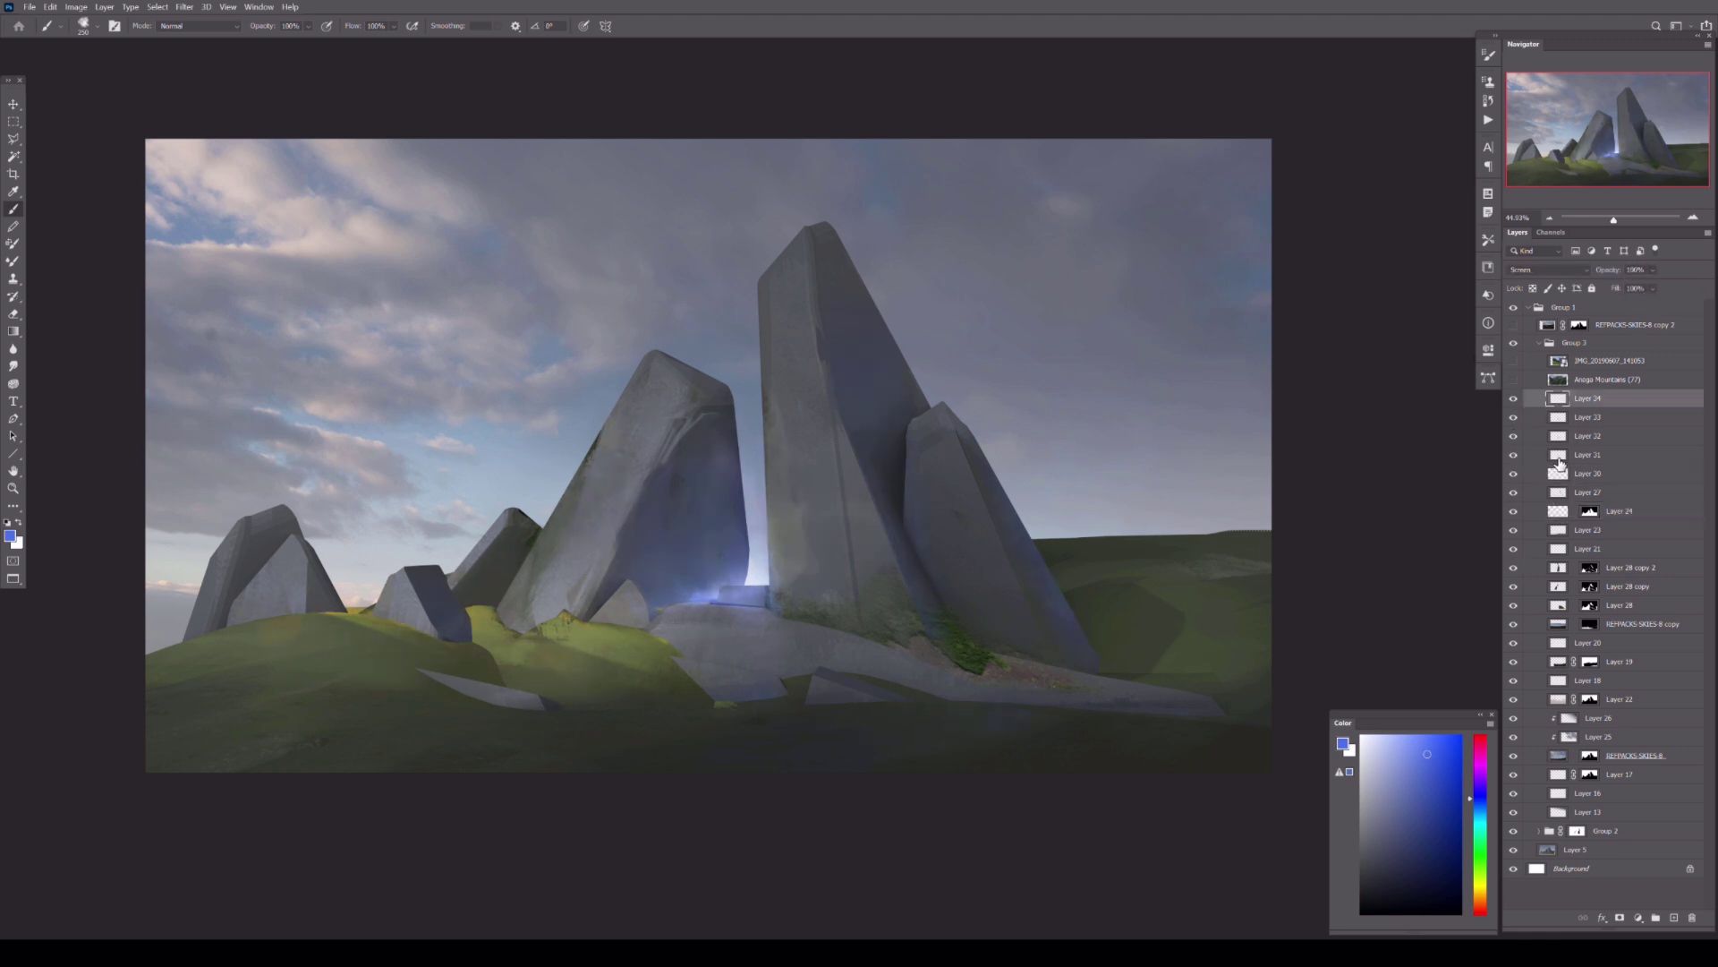
pyautogui.moveTo(583, 421); pyautogui.dragTo(660, 379)
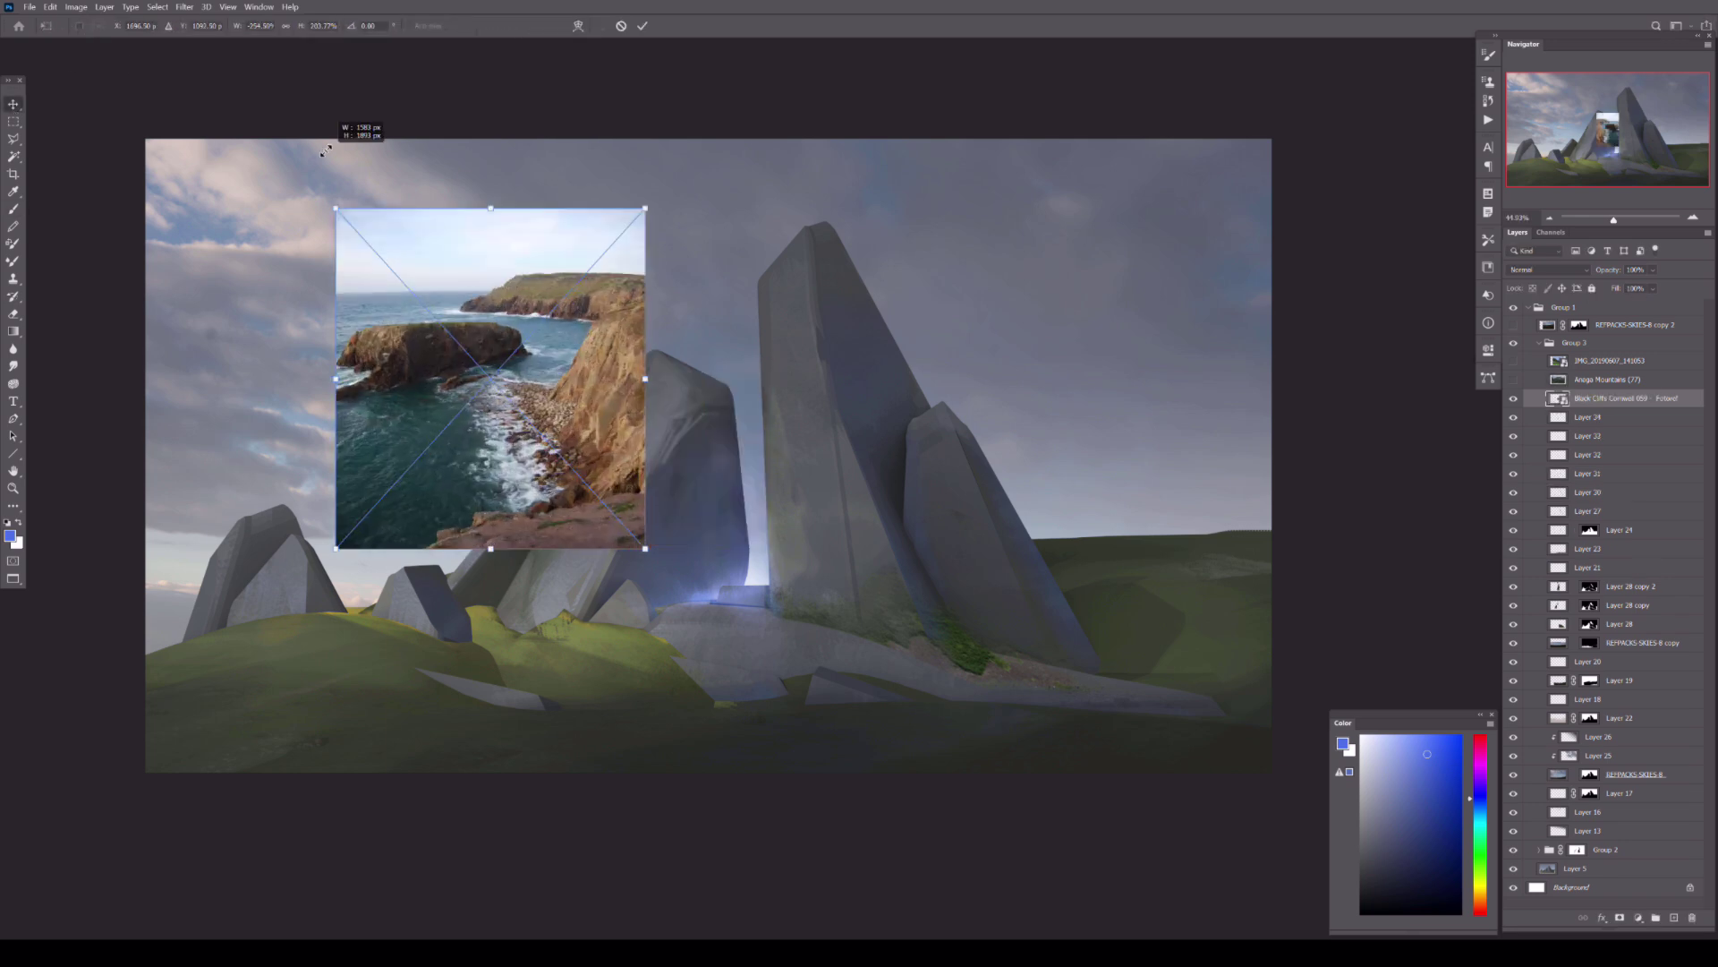
# - Rasterize the cliff photo, copy a small patch to its own masked layer, and hide the original
pyautogui.rightClick(1602, 398)
pyautogui.click(1450, 600)
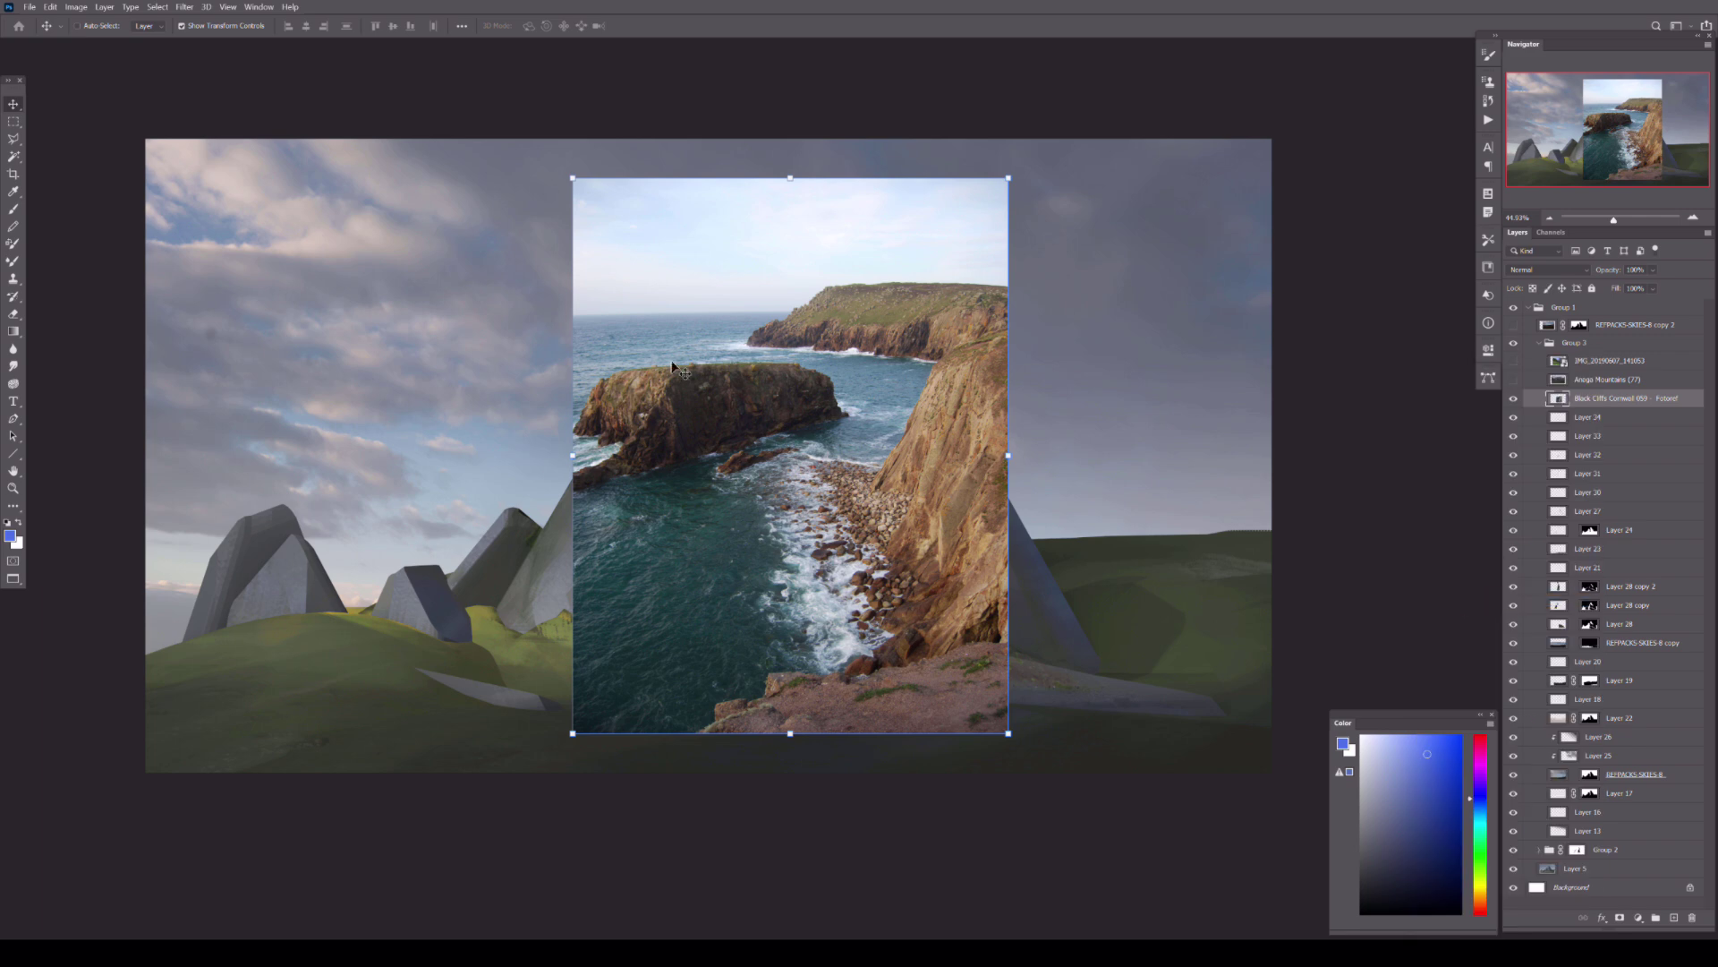
pyautogui.press('m')
pyautogui.moveTo(927, 356); pyautogui.dragTo(929, 358)
pyautogui.hotkey('ctrl', 'j')
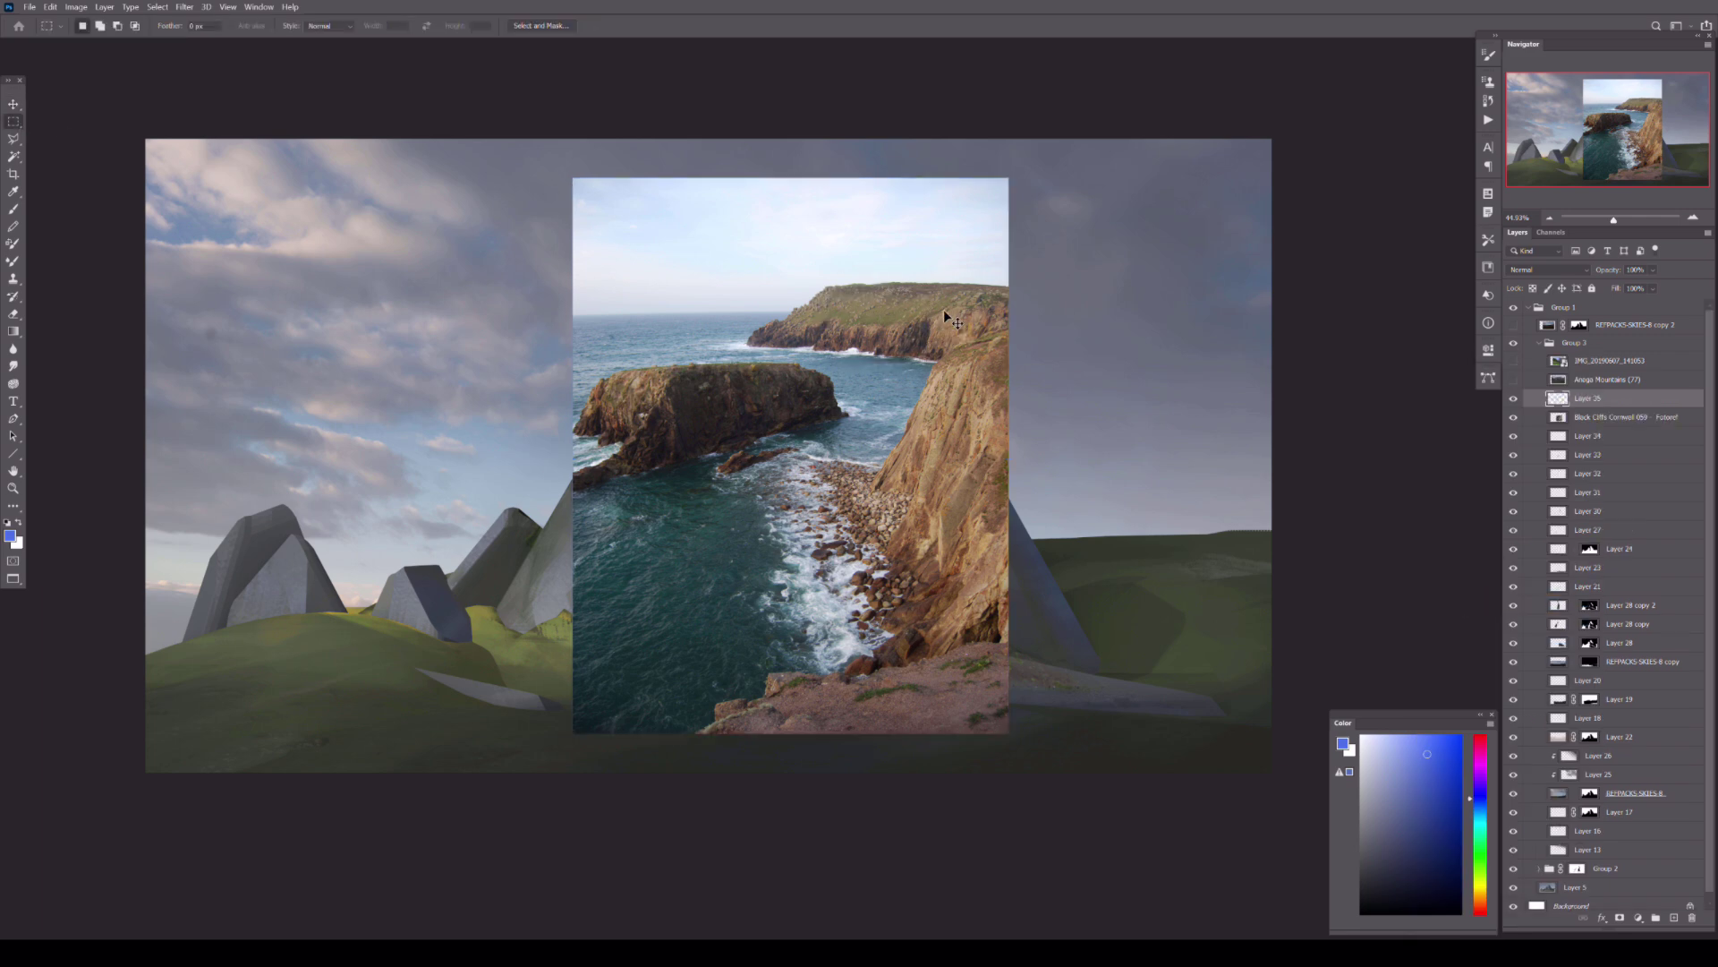
pyautogui.click(1513, 416)
pyautogui.click(1620, 918)
# - Enlarge the cliff patch and move it near the tall rock's base
pyautogui.press('v')
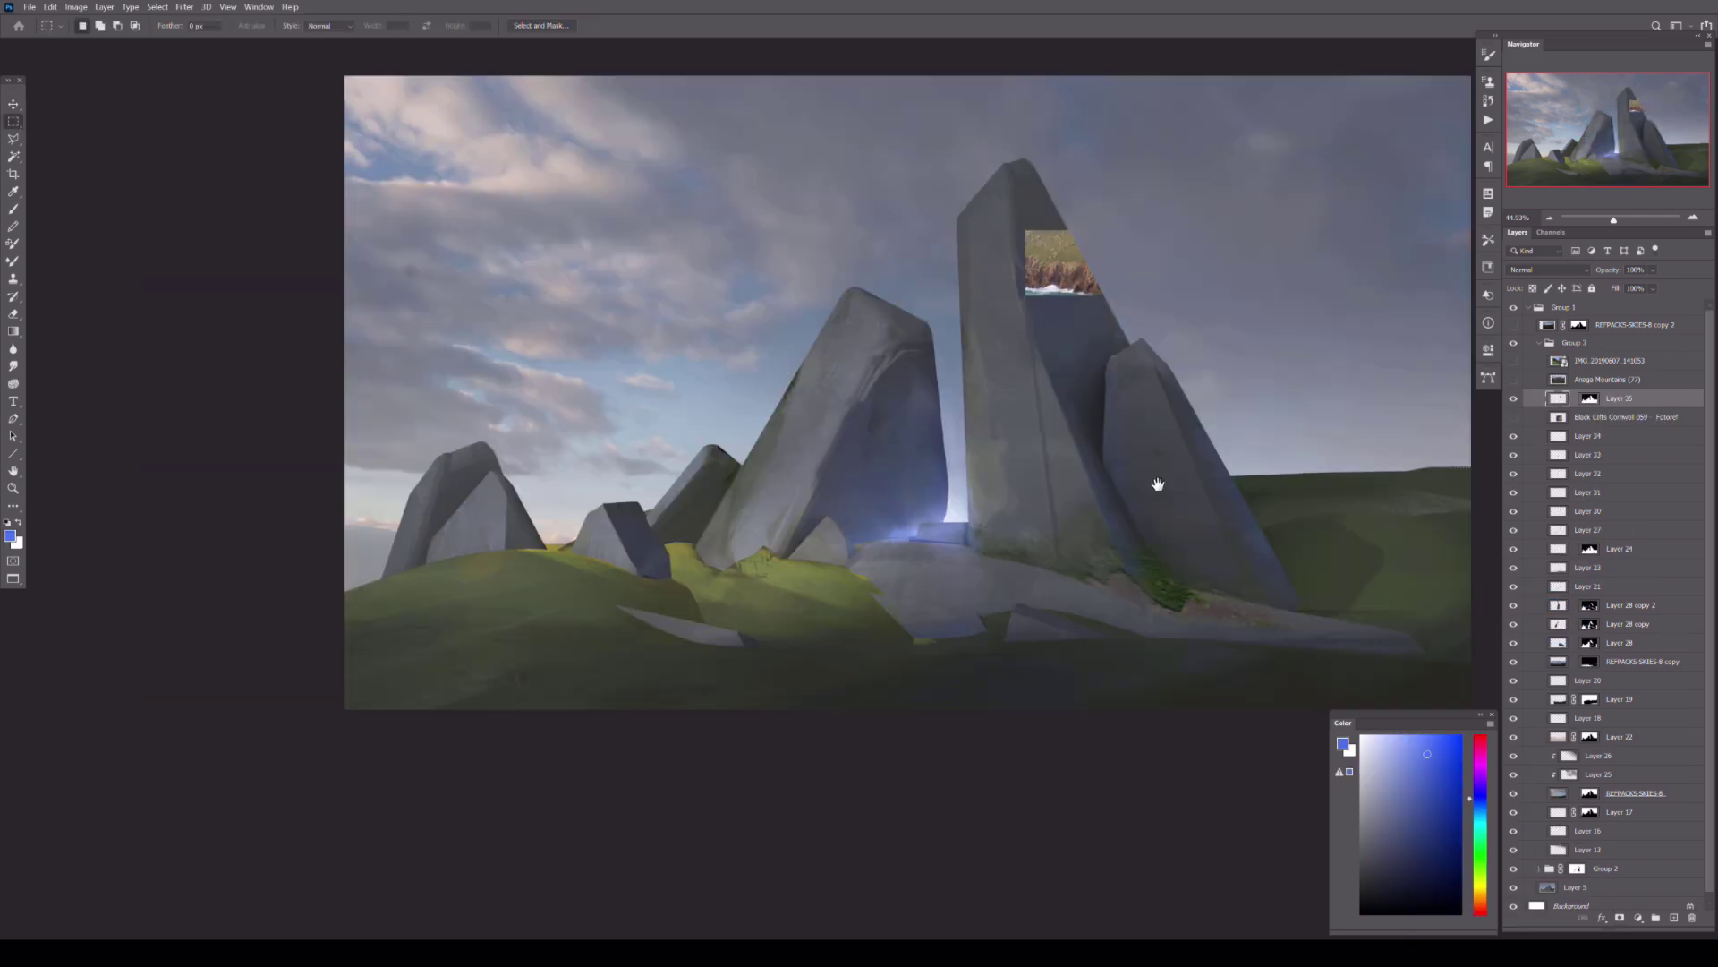
pyautogui.scroll(5, 1151, 483)
pyautogui.moveTo(962, 545); pyautogui.dragTo(884, 322)
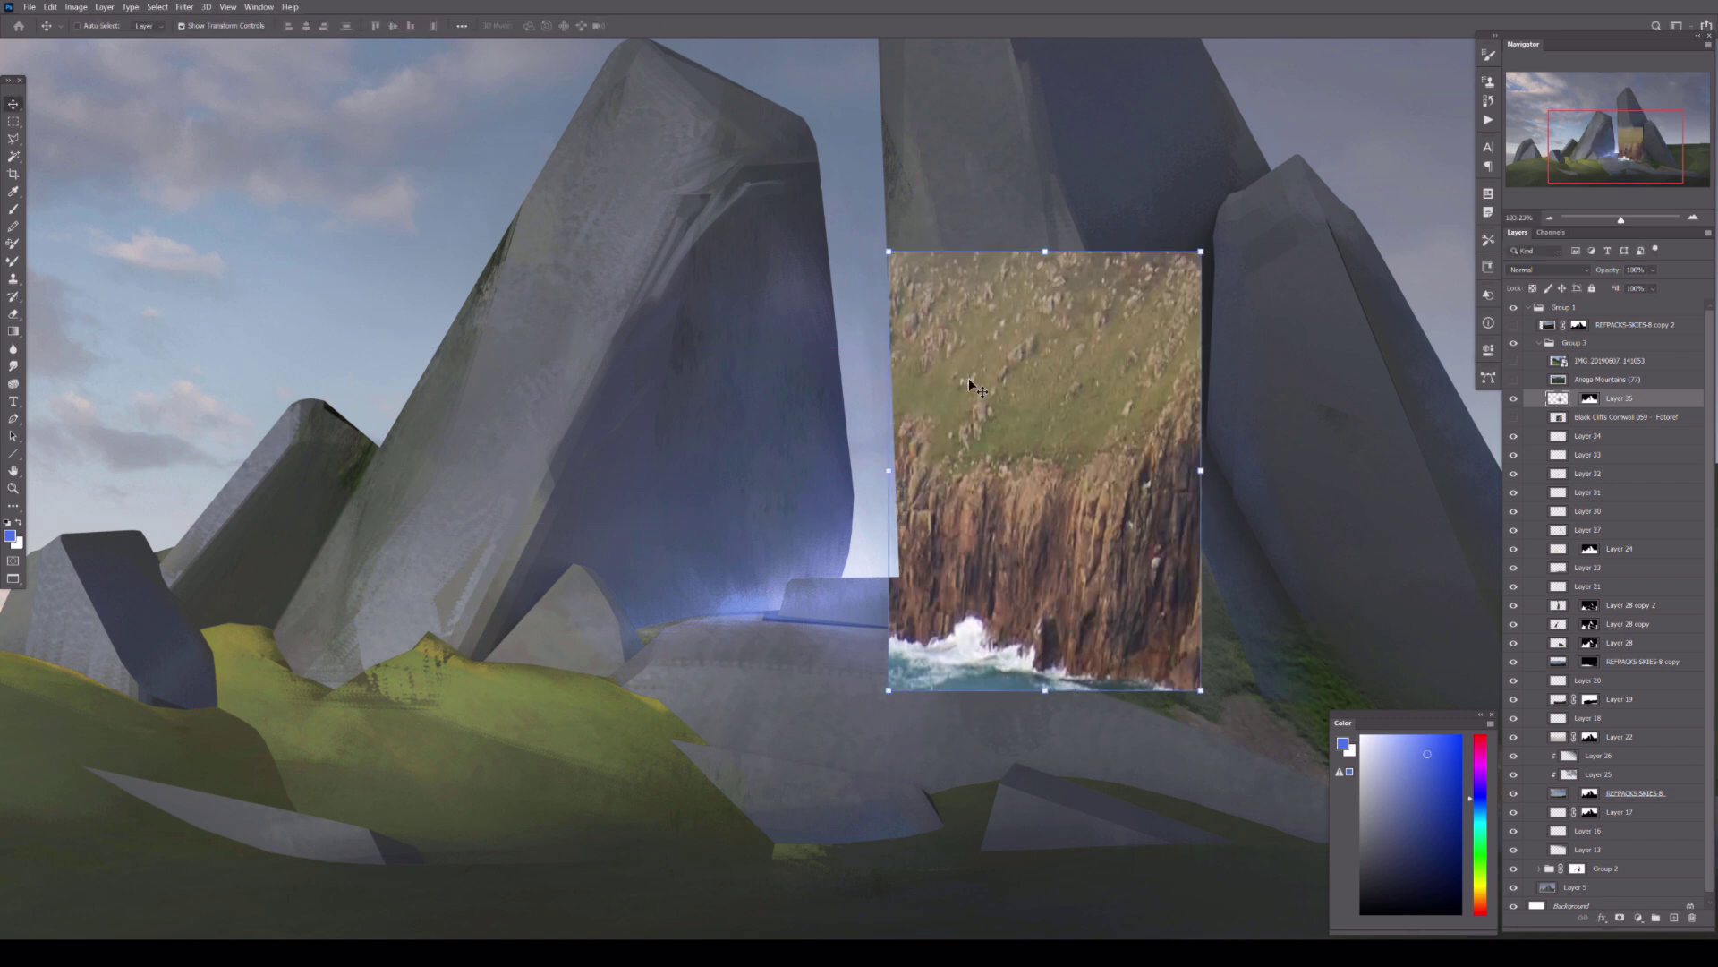
pyautogui.press('Return')
pyautogui.scroll(-5, 884, 322)
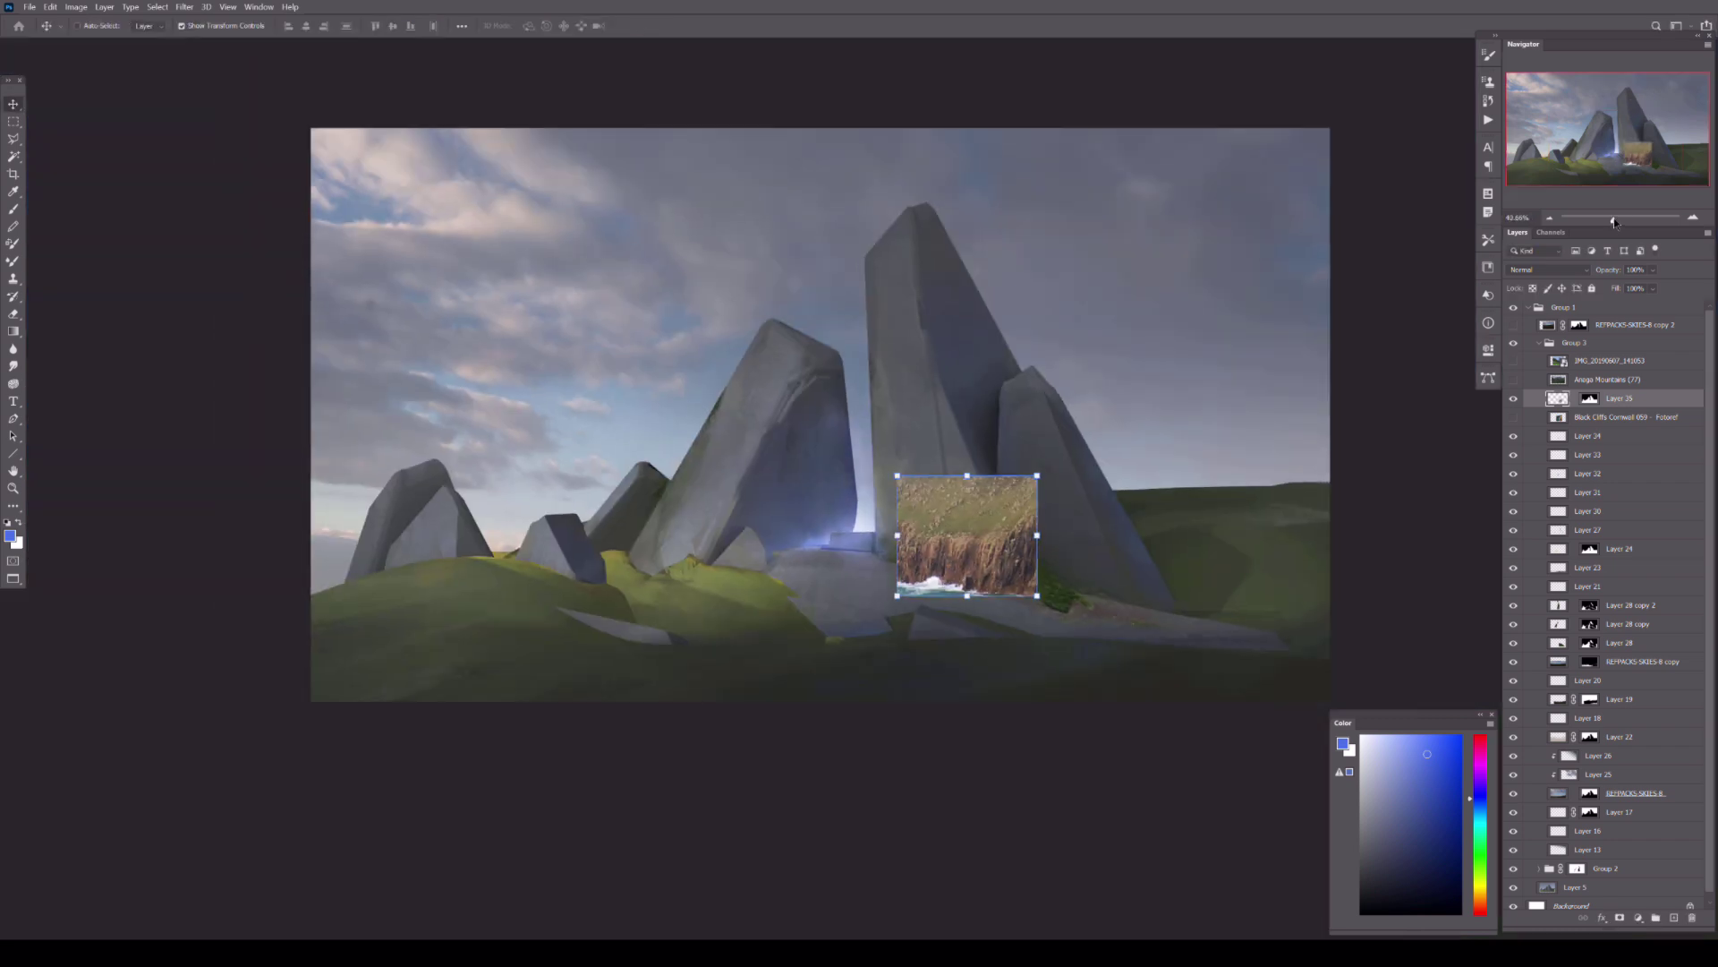
pyautogui.scroll(3, 931, 376)
pyautogui.moveTo(931, 376)
pyautogui.mouseDown()
pyautogui.moveTo(899, 584)
pyautogui.moveTo(1161, 530)
pyautogui.moveTo(1110, 528)
pyautogui.mouseUp()
pyautogui.hotkey('ctrl', 't')
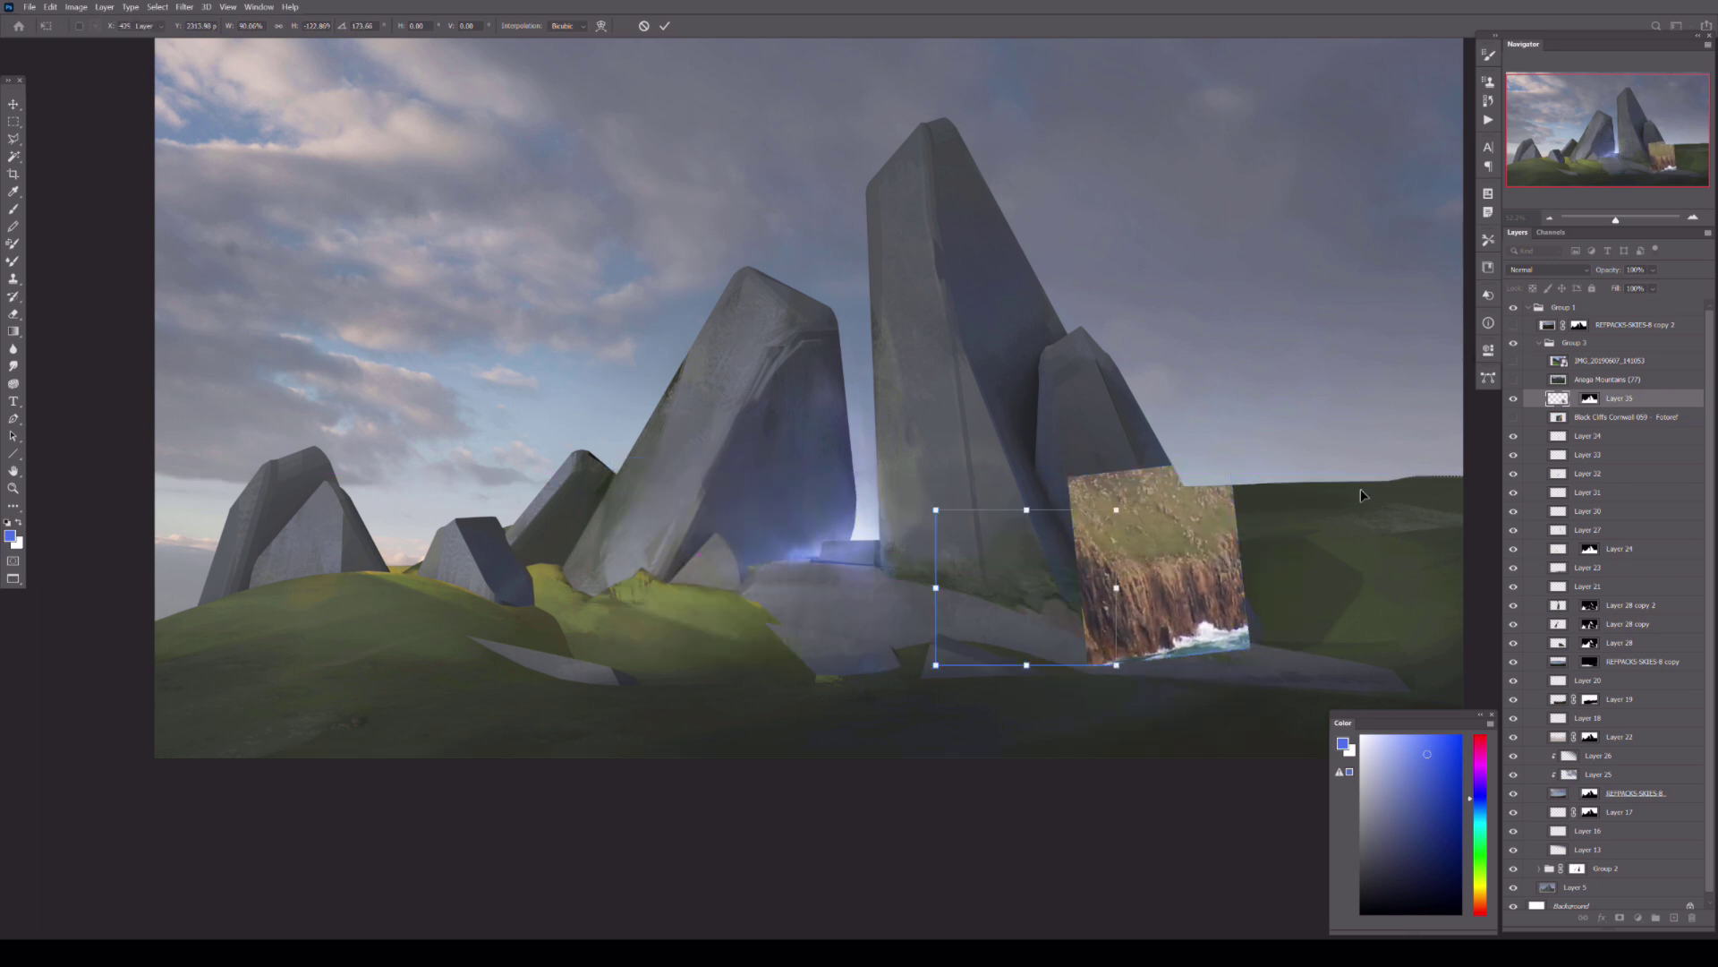
pyautogui.press('Return')
# - Clip a Brightness/Contrast adjustment to the cliff patch, darkening it to brightness -92
pyautogui.click(1638, 918)
pyautogui.click(1616, 720)
pyautogui.rightClick(1667, 398)
pyautogui.click(1575, 614)
pyautogui.moveTo(1395, 417); pyautogui.dragTo(1360, 419)
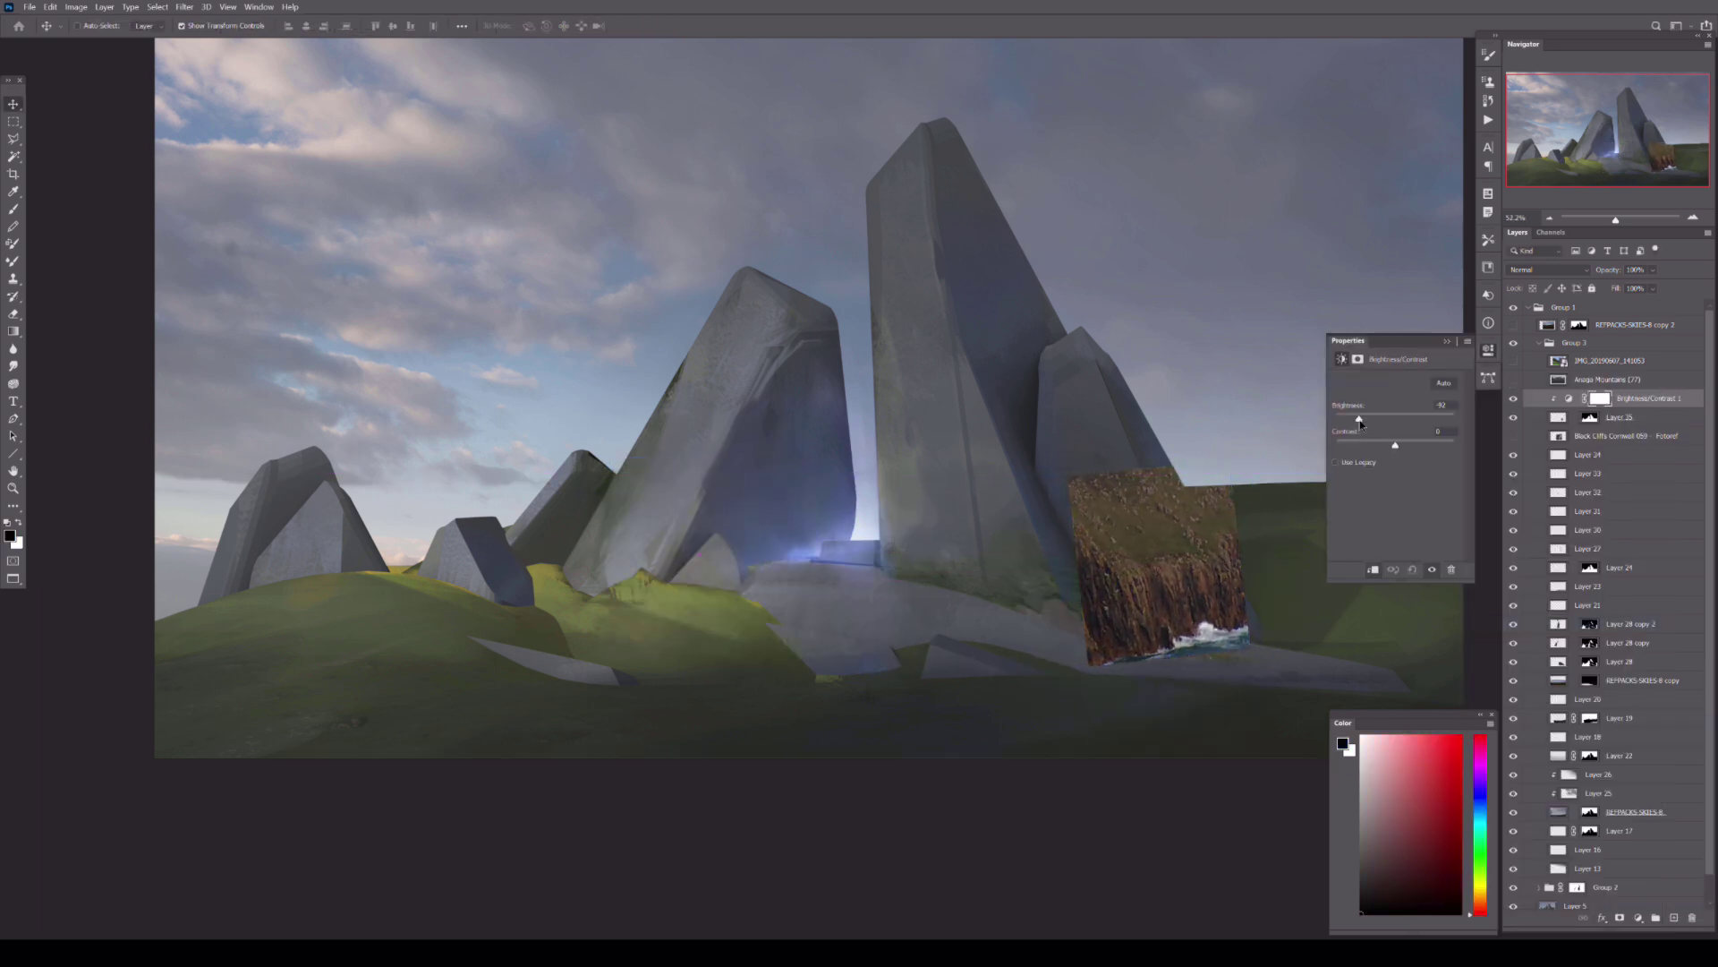
pyautogui.click(1589, 421)
pyautogui.press('b')
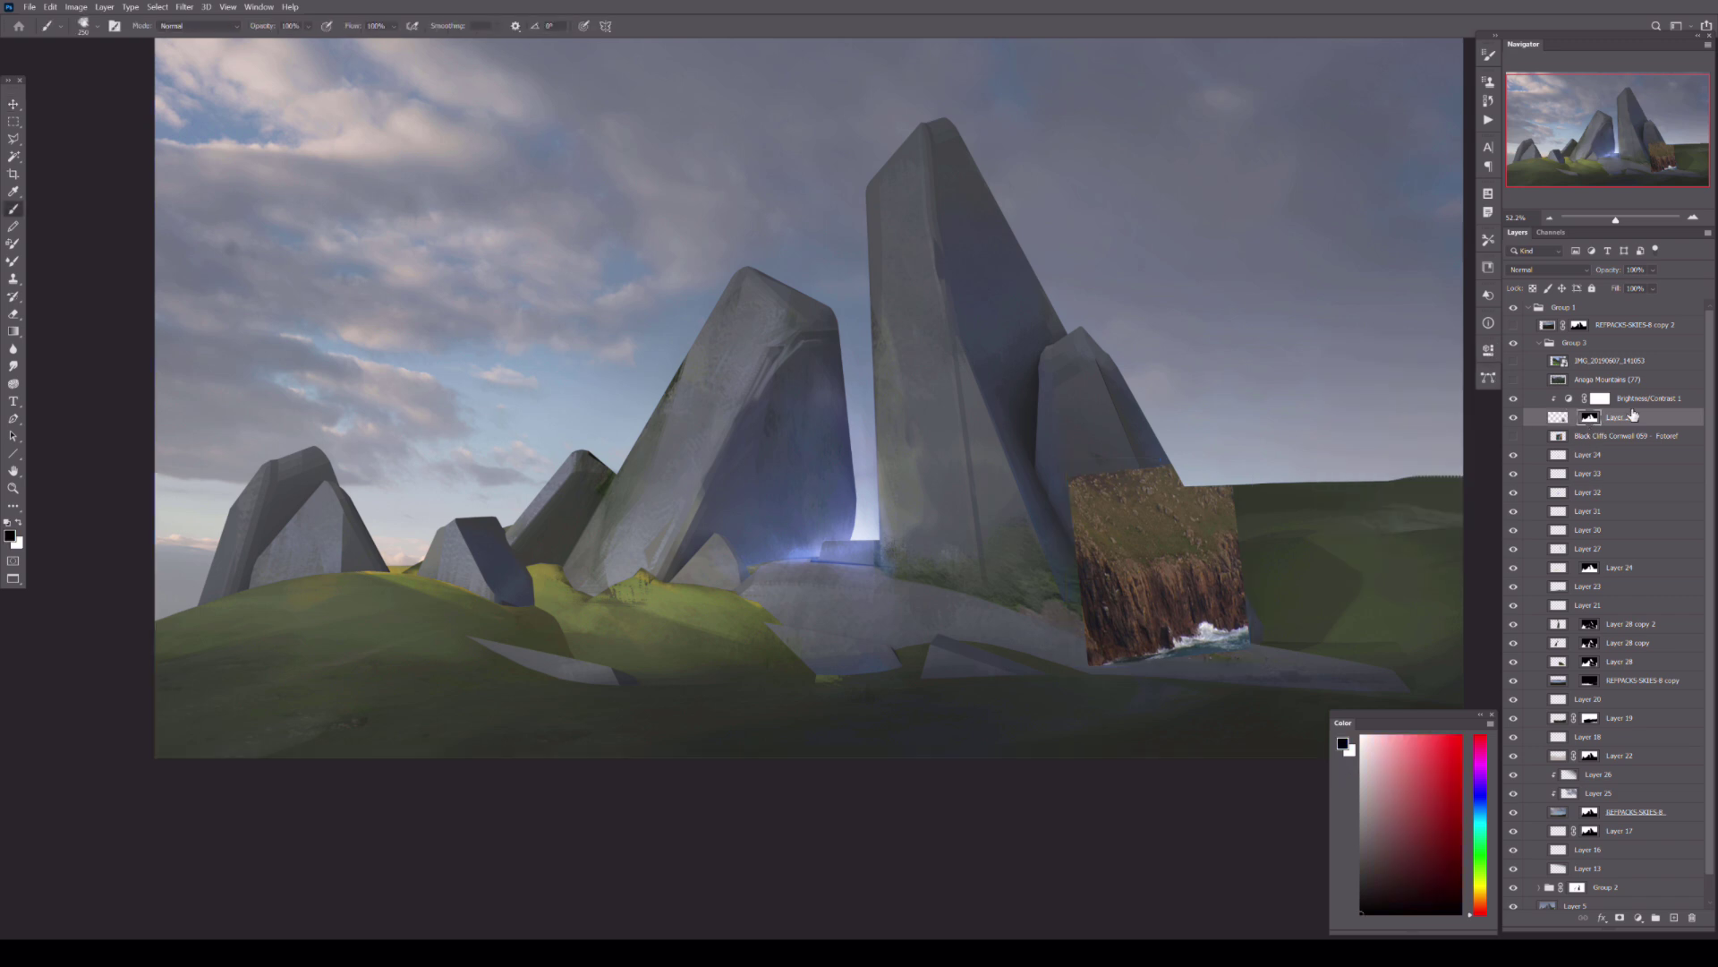
pyautogui.click(1513, 417)
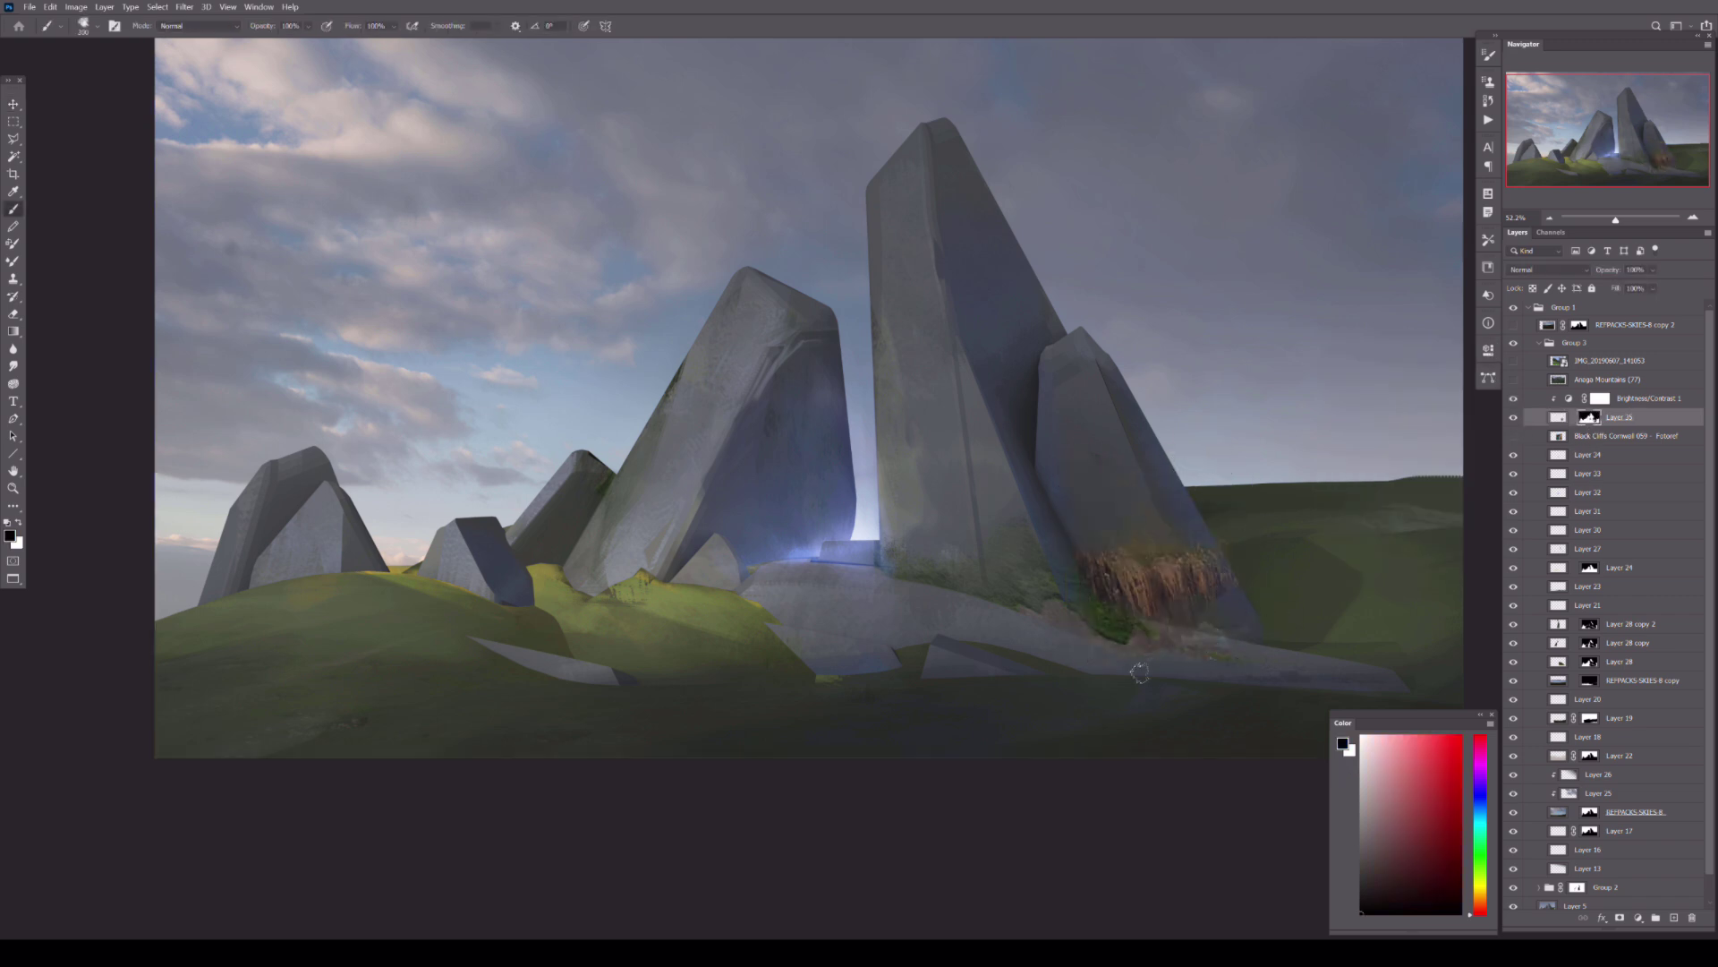
# - Move the cliff patch up over the right-hand rock and rotate it to fit
pyautogui.press('v')
pyautogui.hotkey('ctrl', 't')
pyautogui.moveTo(1137, 555); pyautogui.dragTo(1028, 307)
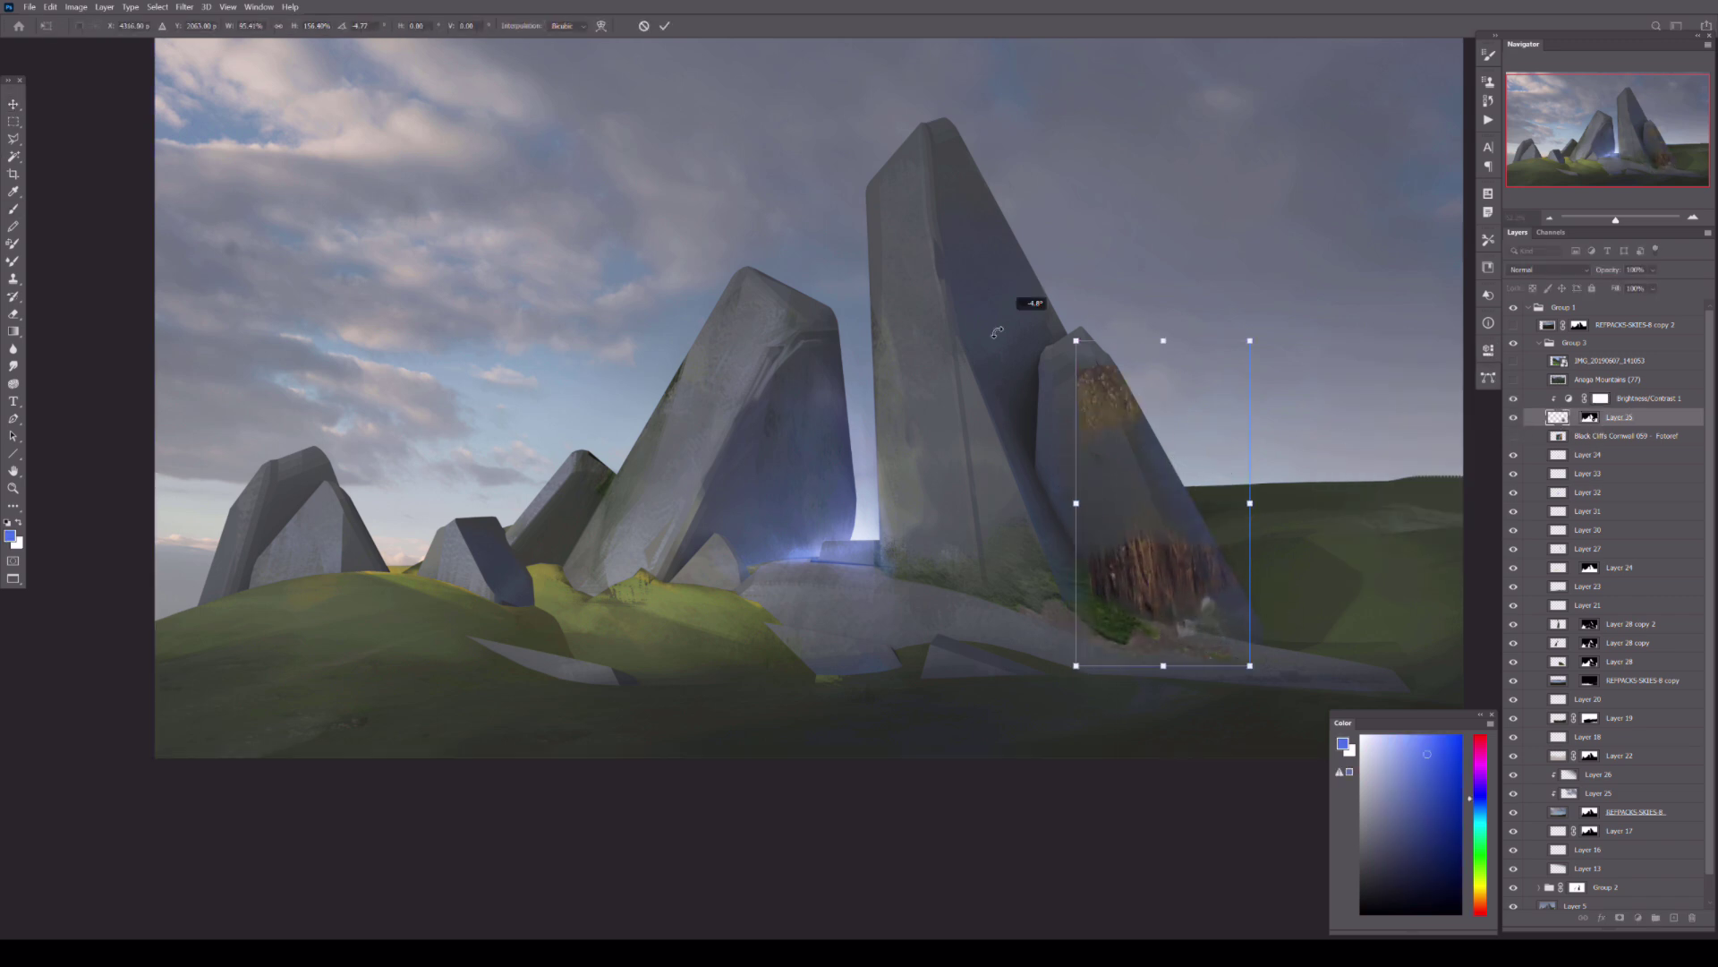
pyautogui.moveTo(1131, 491); pyautogui.dragTo(1103, 499)
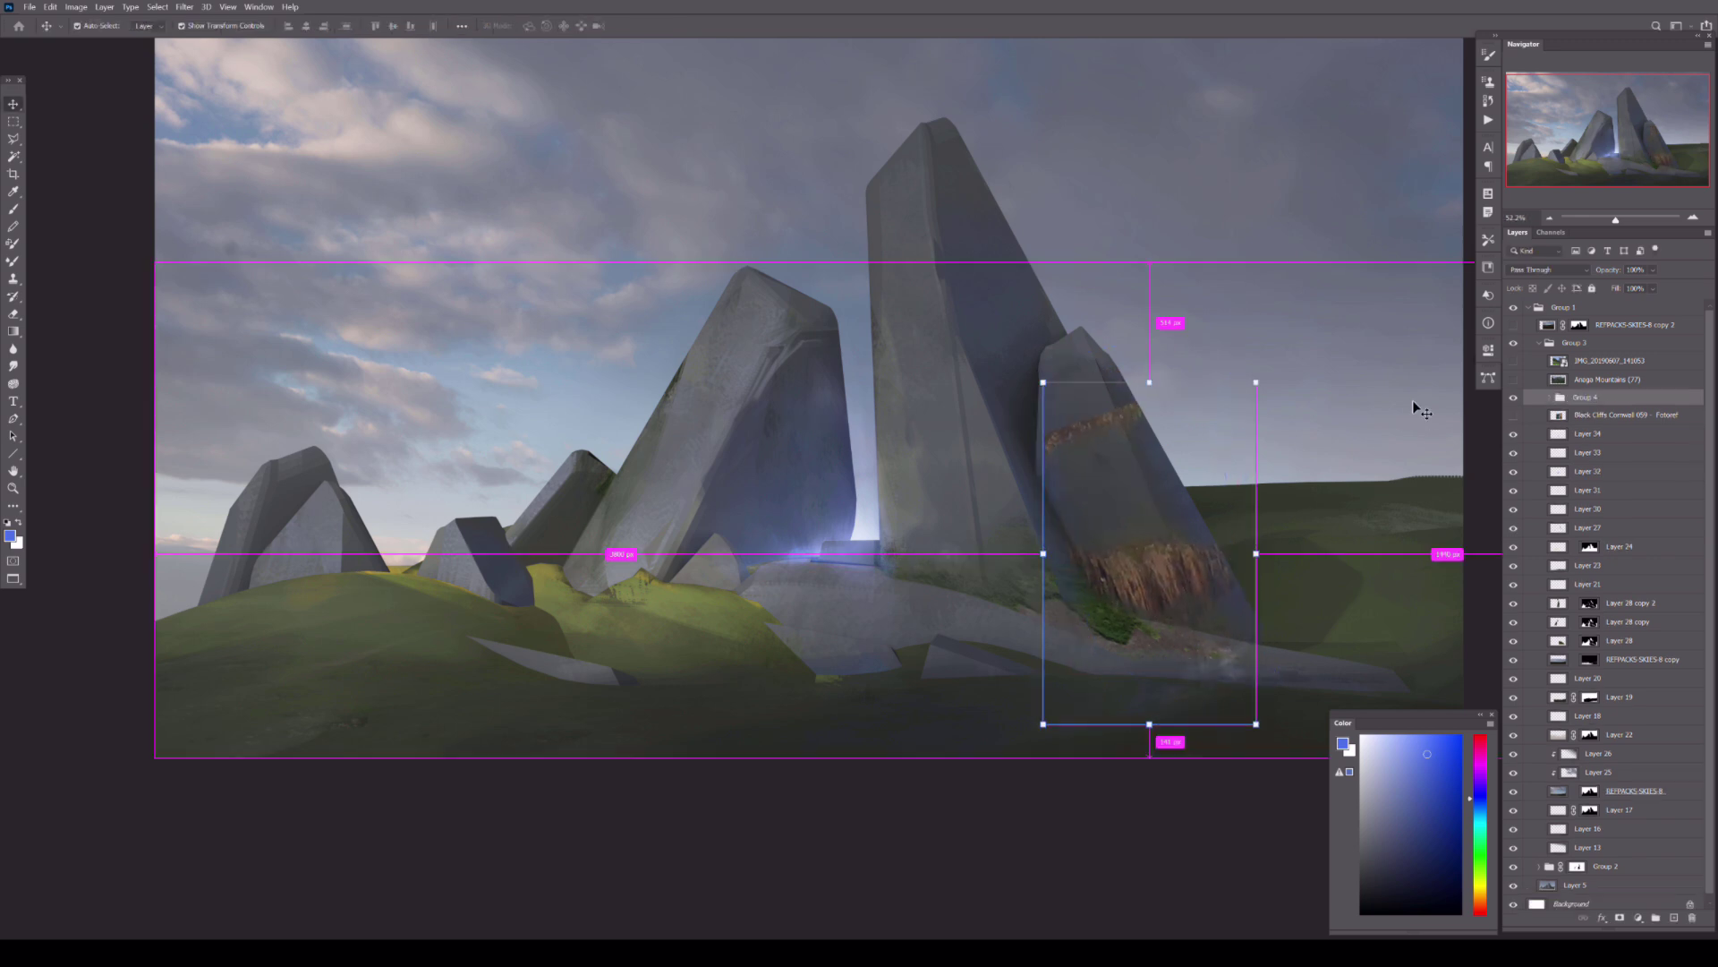
pyautogui.press('Return')
# - Lower the cliff patch's saturation with a Hue/Saturation adjustment
pyautogui.press('e')
pyautogui.click(76, 6)
pyautogui.click(237, 141)
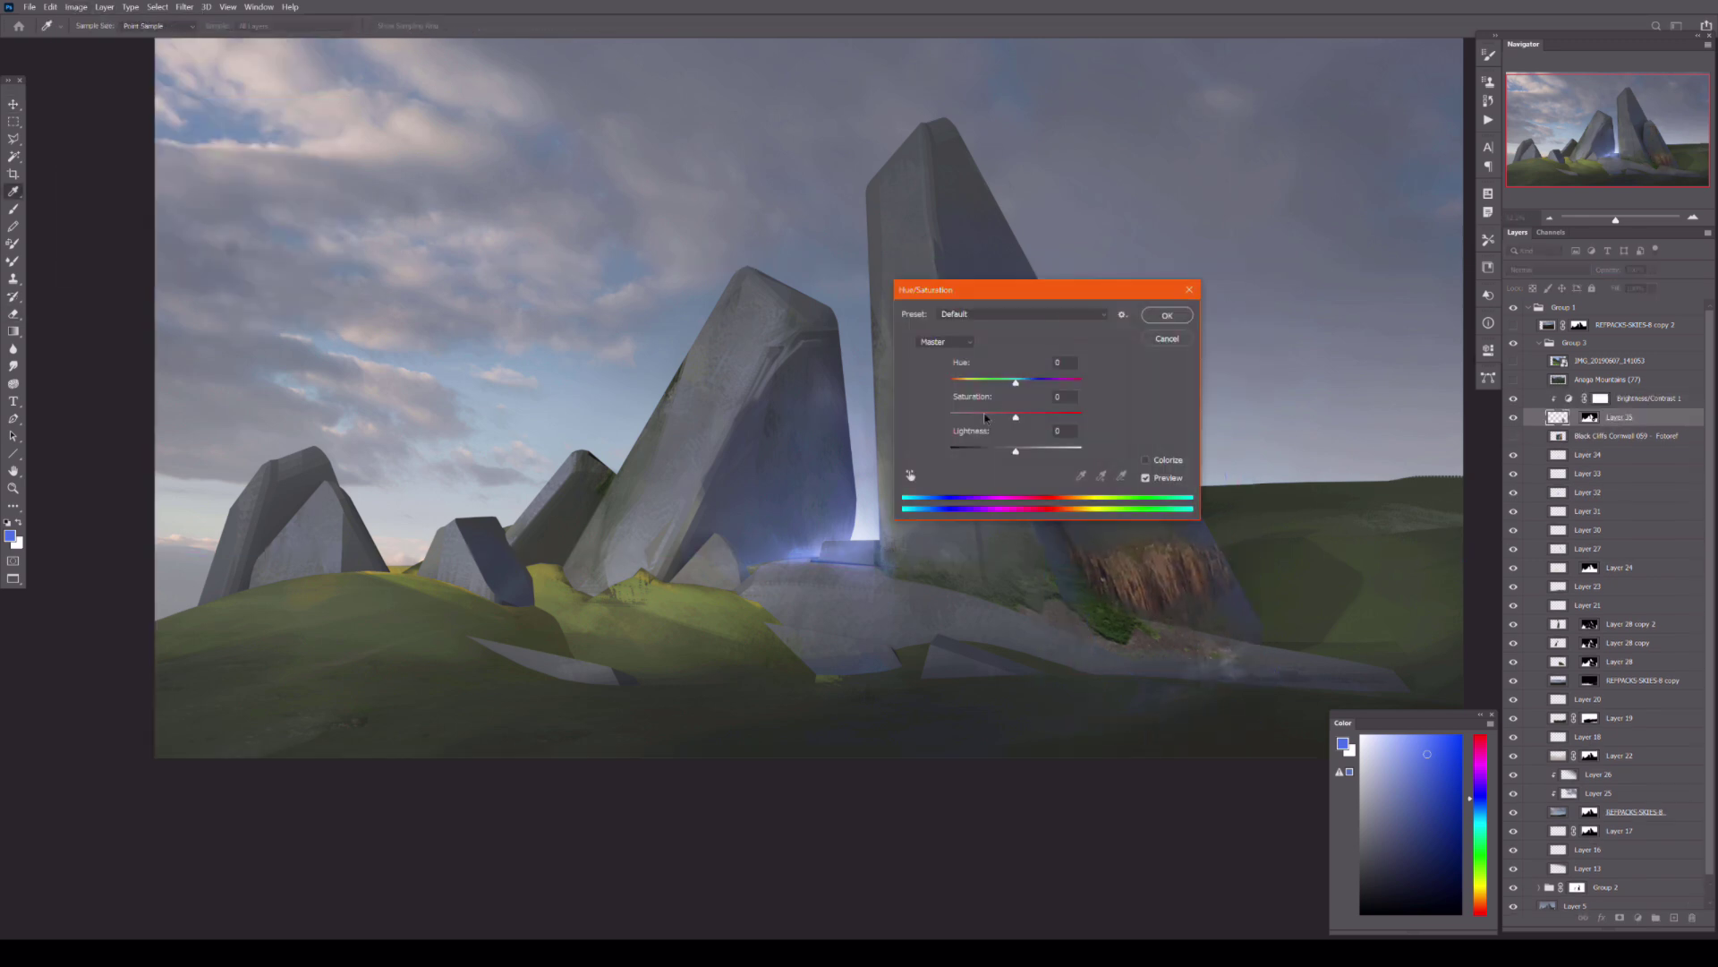
pyautogui.moveTo(1014, 450); pyautogui.dragTo(1008, 452)
pyautogui.click(1167, 315)
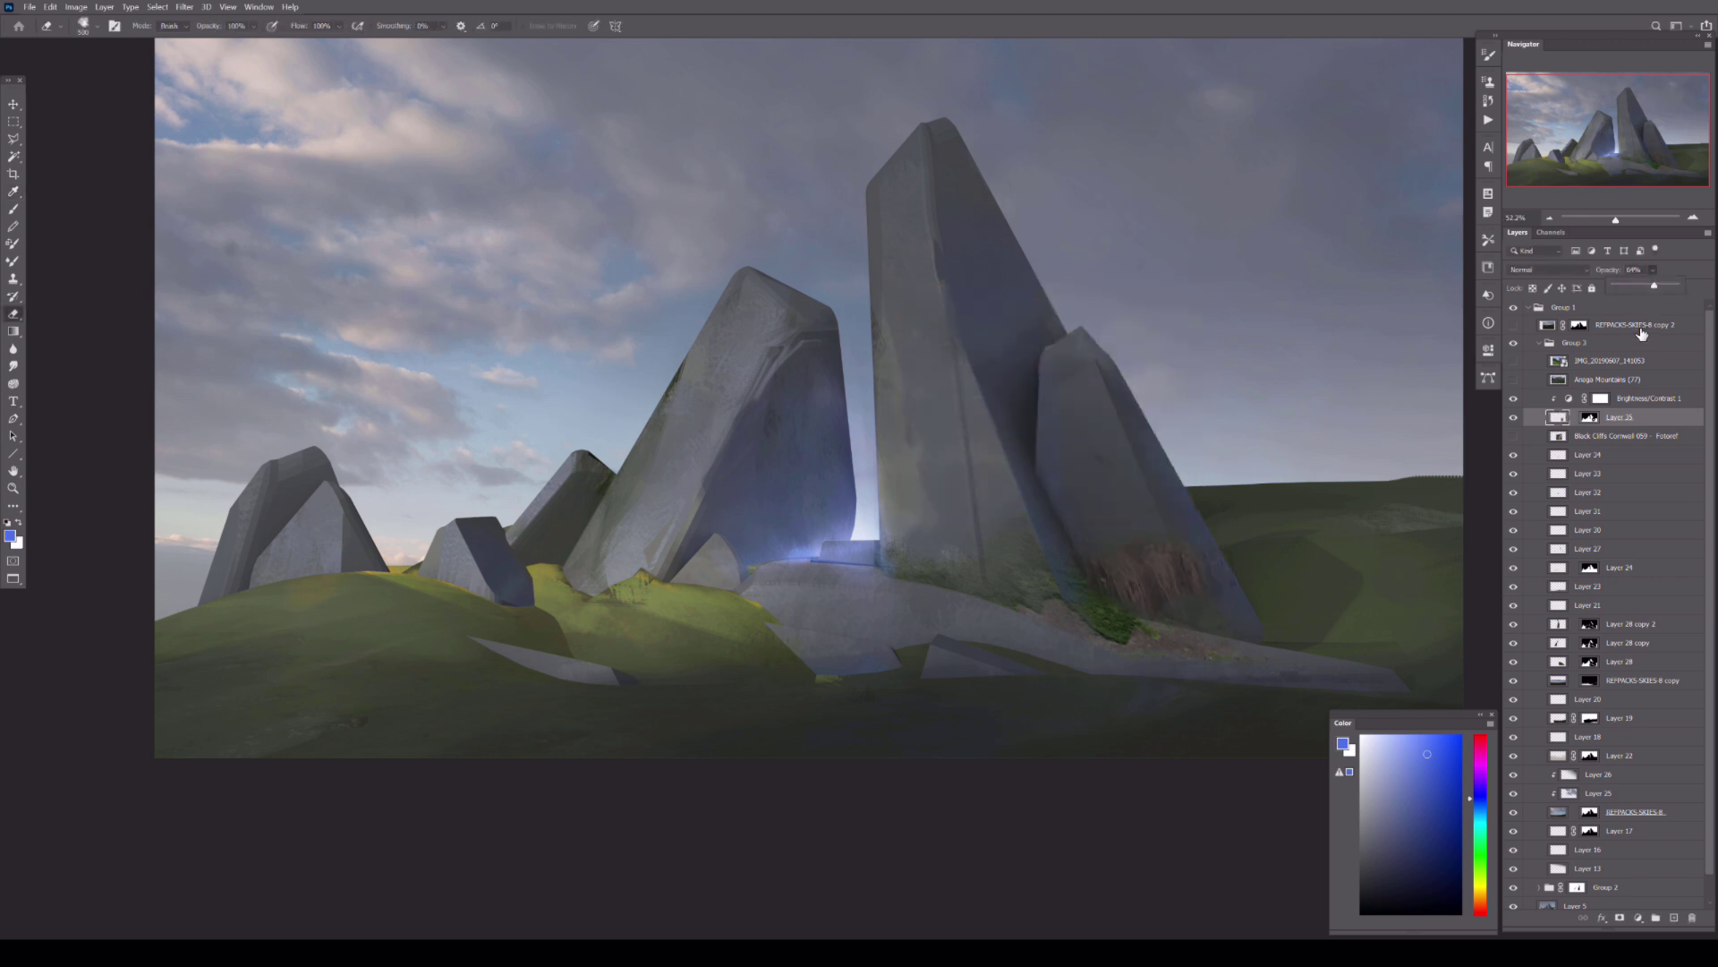
# - Raise and show the Black Cliffs Cornwall photo, then lasso-copy a piece to a new layer
pyautogui.moveTo(1646, 435); pyautogui.dragTo(1647, 397)
pyautogui.click(1514, 397)
pyautogui.press('l')
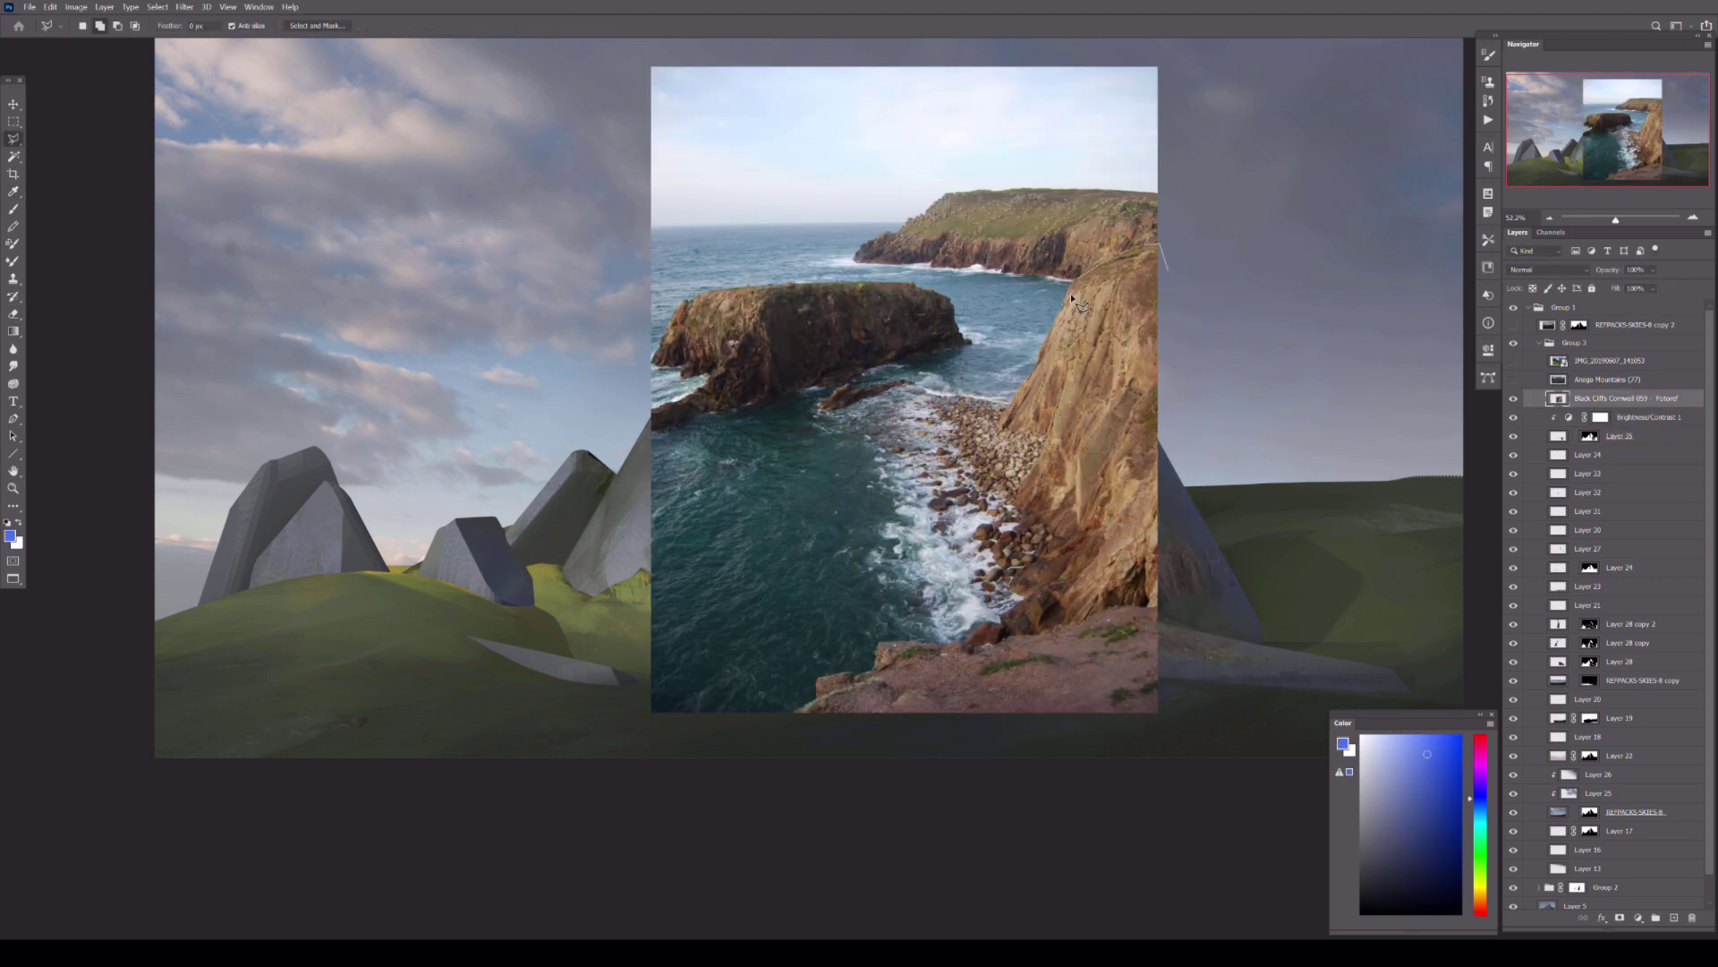
pyautogui.hotkey('ctrl', 'j')
# - Move, rotate upright and skew the cliff piece to fit the central rock
pyautogui.hotkey('ctrl', 't')
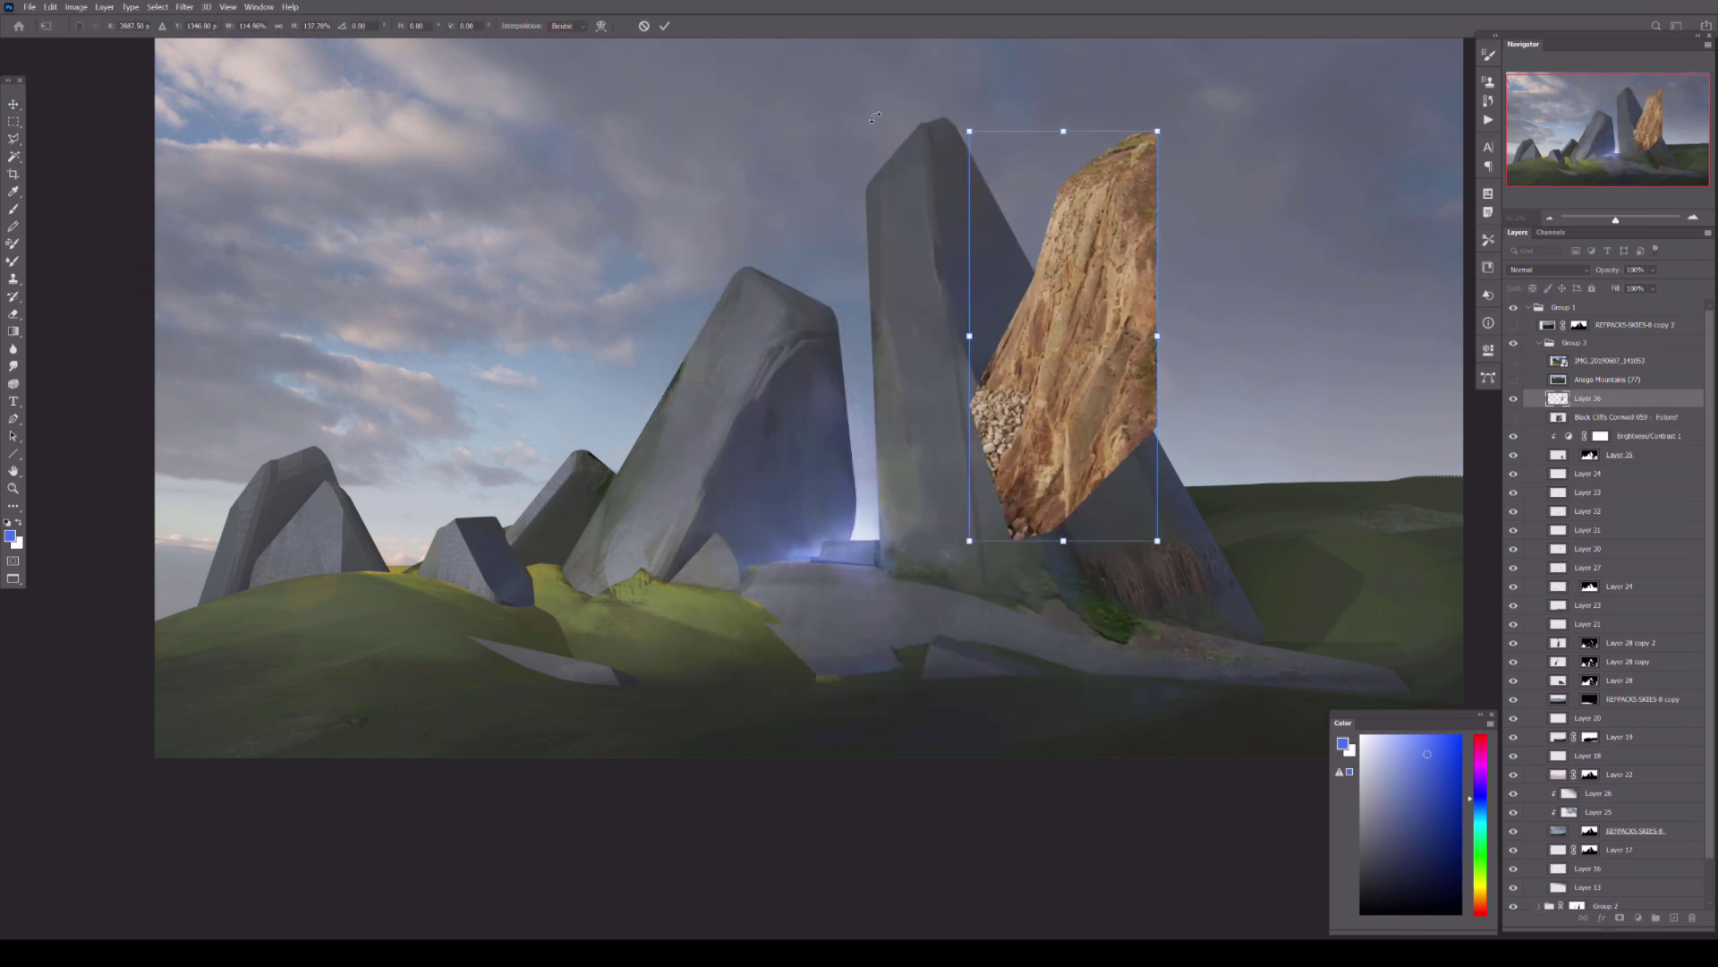
pyautogui.moveTo(1020, 296); pyautogui.dragTo(907, 305)
pyautogui.moveTo(935, 210); pyautogui.dragTo(940, 156)
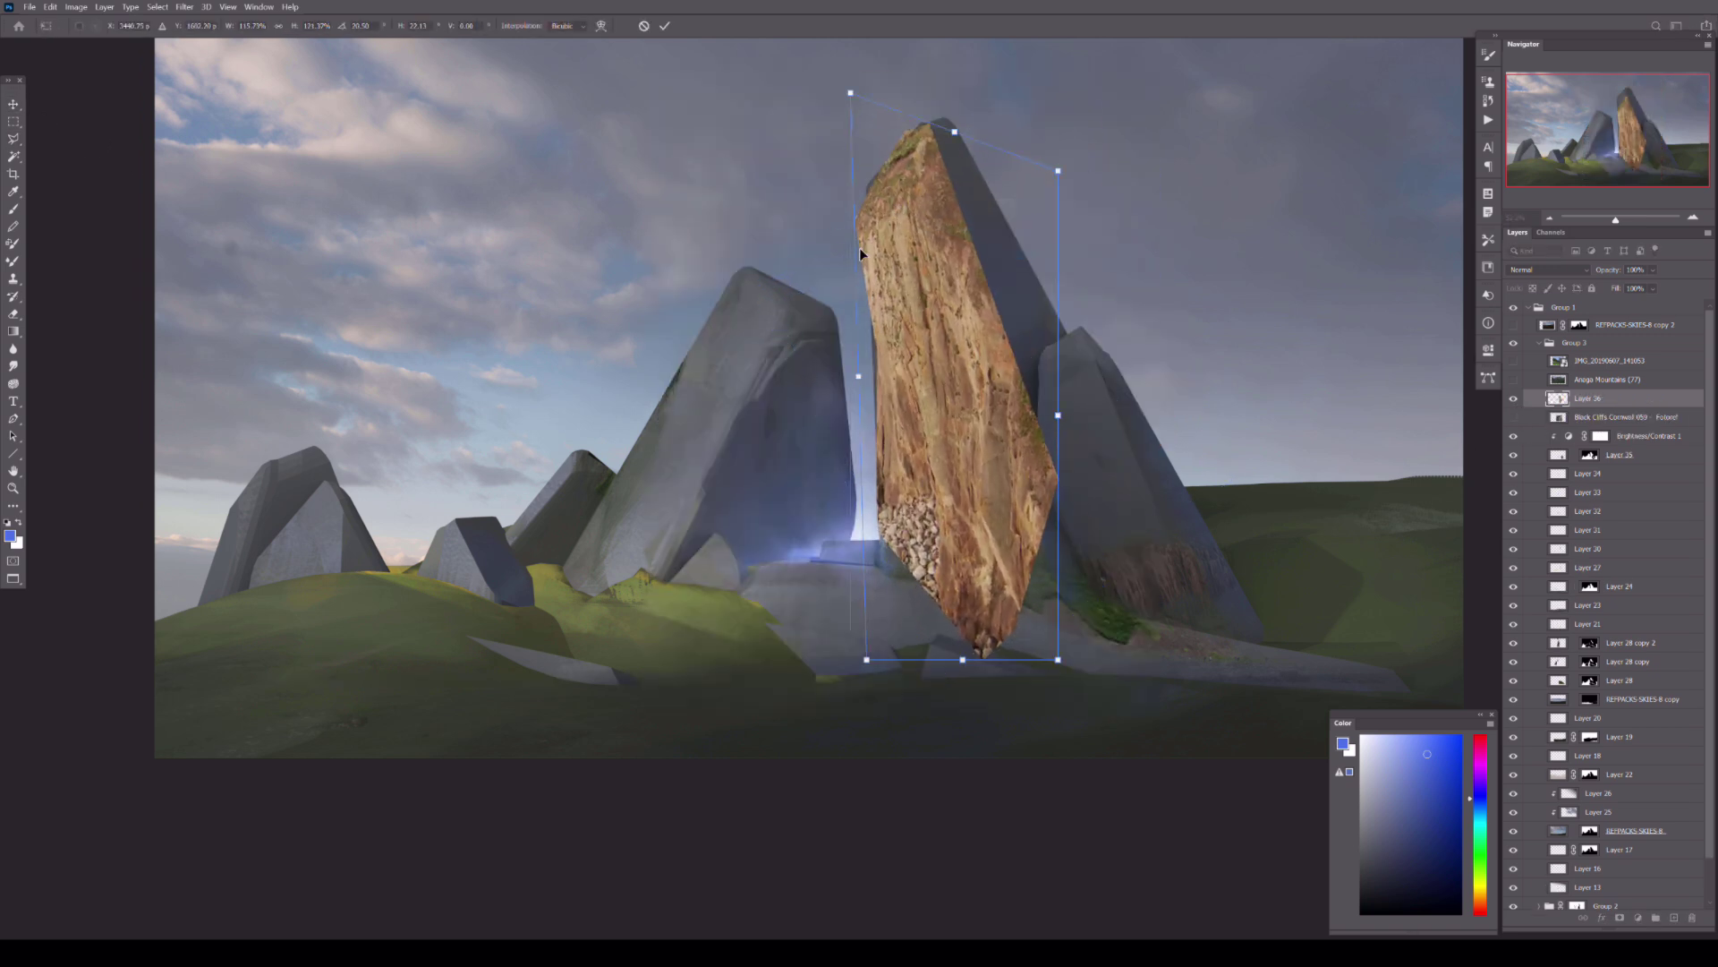
pyautogui.moveTo(868, 660); pyautogui.dragTo(872, 680)
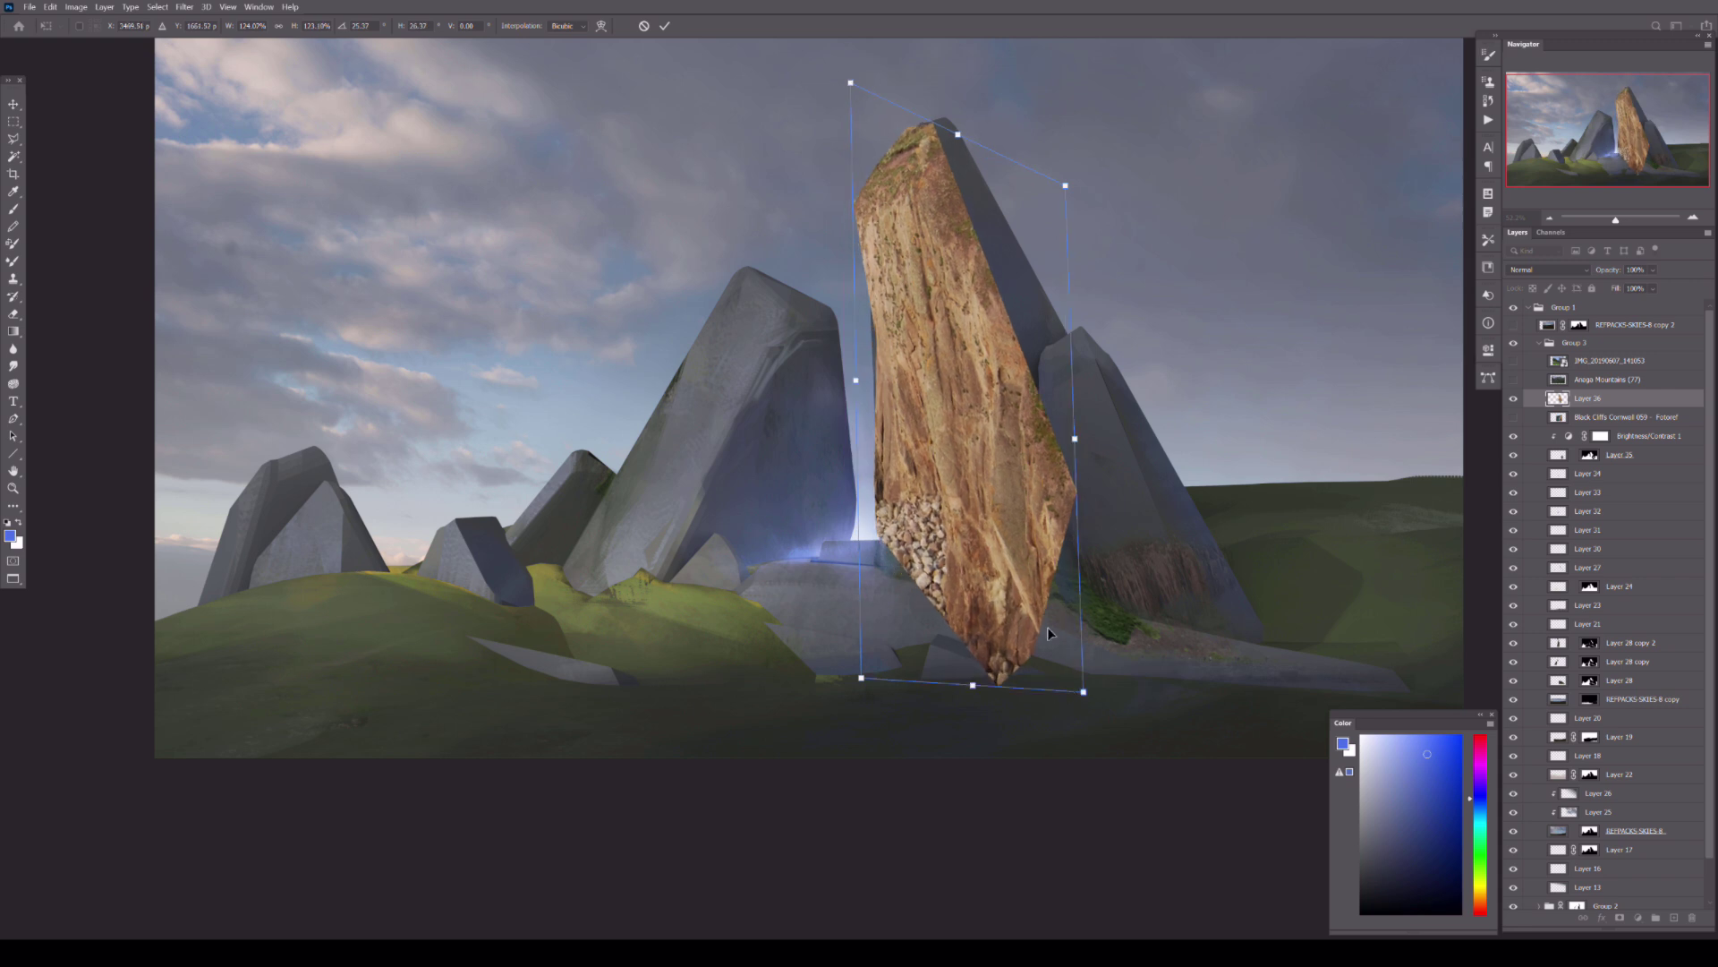
pyautogui.press('Return')
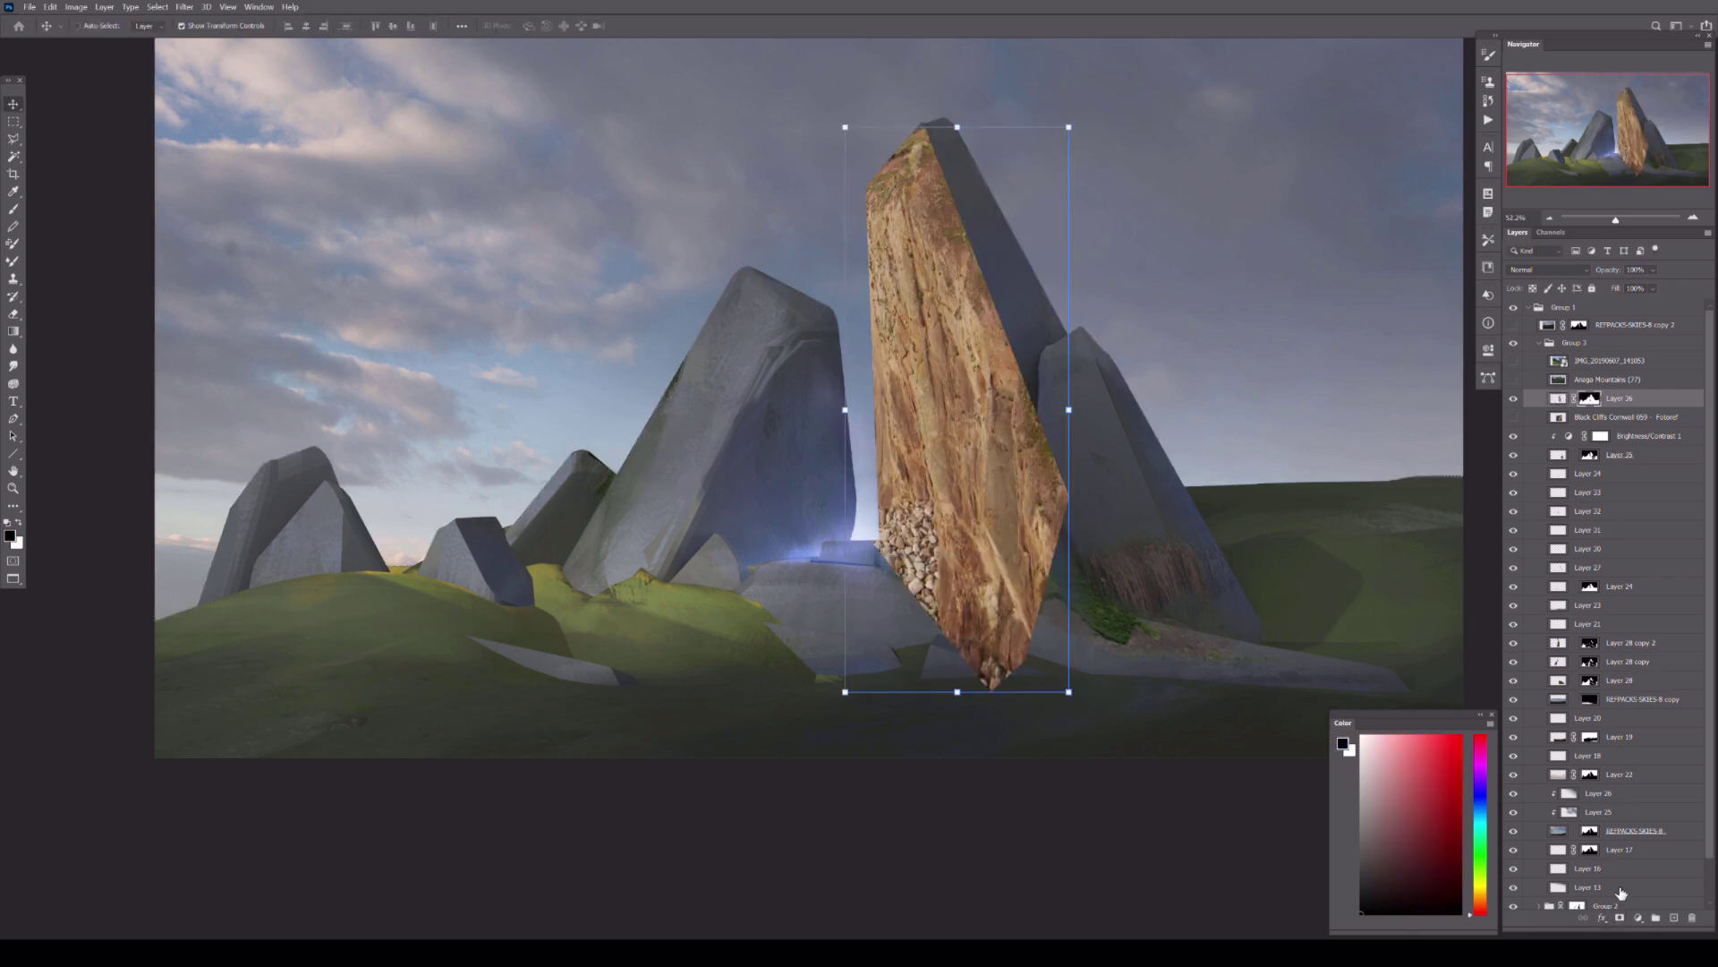
# - Mask the cliff texture to the central rock's outline, toggling it to compare
pyautogui.moveTo(1579, 698); pyautogui.dragTo(1624, 404)
pyautogui.click(1558, 417)
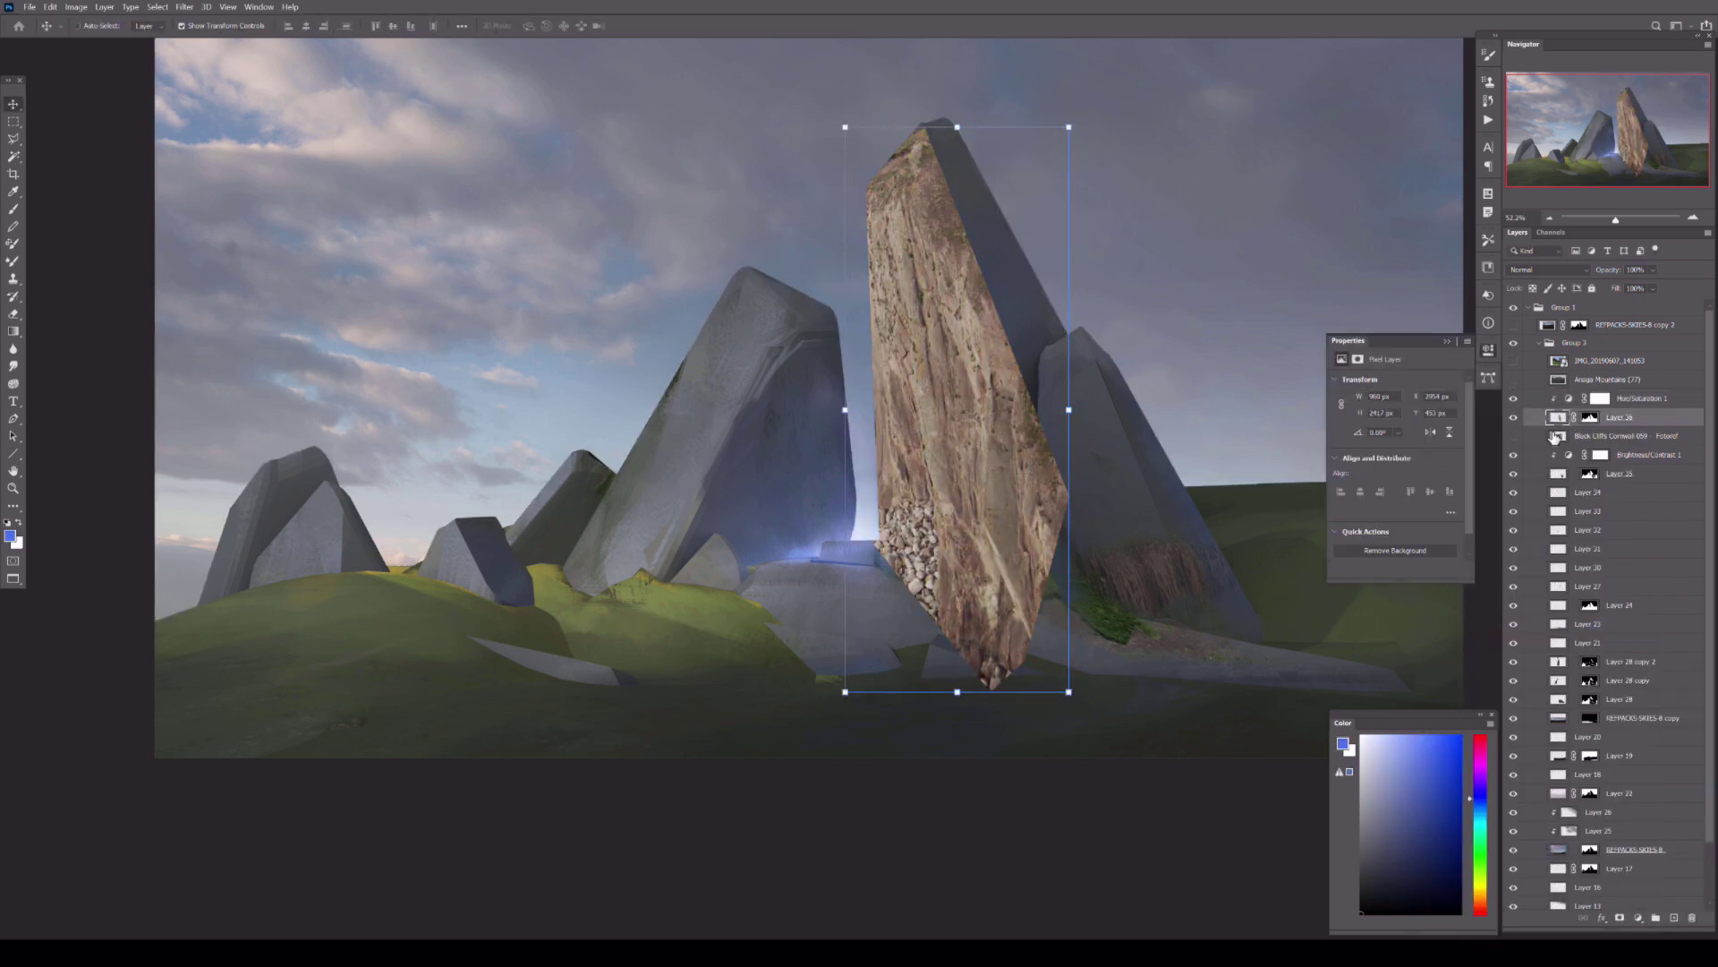
pyautogui.click(1489, 352)
pyautogui.press('b')
pyautogui.press('d')
pyautogui.click(1513, 417)
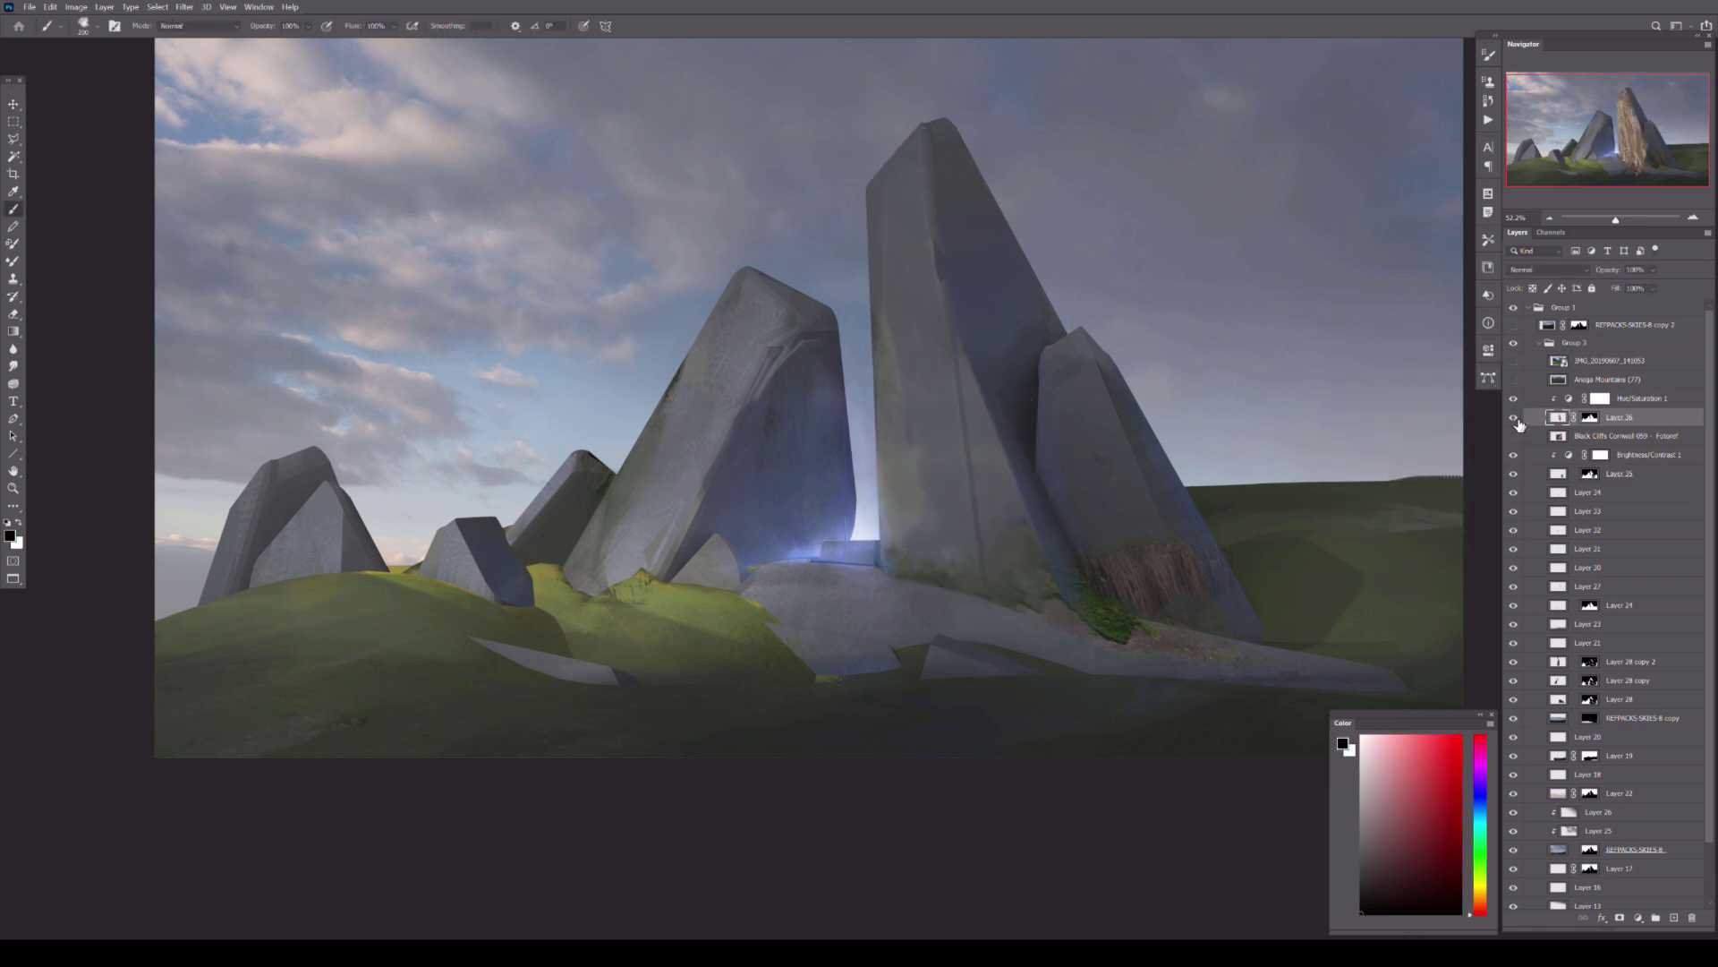
# - Add a Brightness/Contrast adjustment, set the cliff piece to 30% opacity, and ready a 500 brush
pyautogui.click(1639, 918)
pyautogui.click(1638, 723)
pyautogui.click(1611, 436)
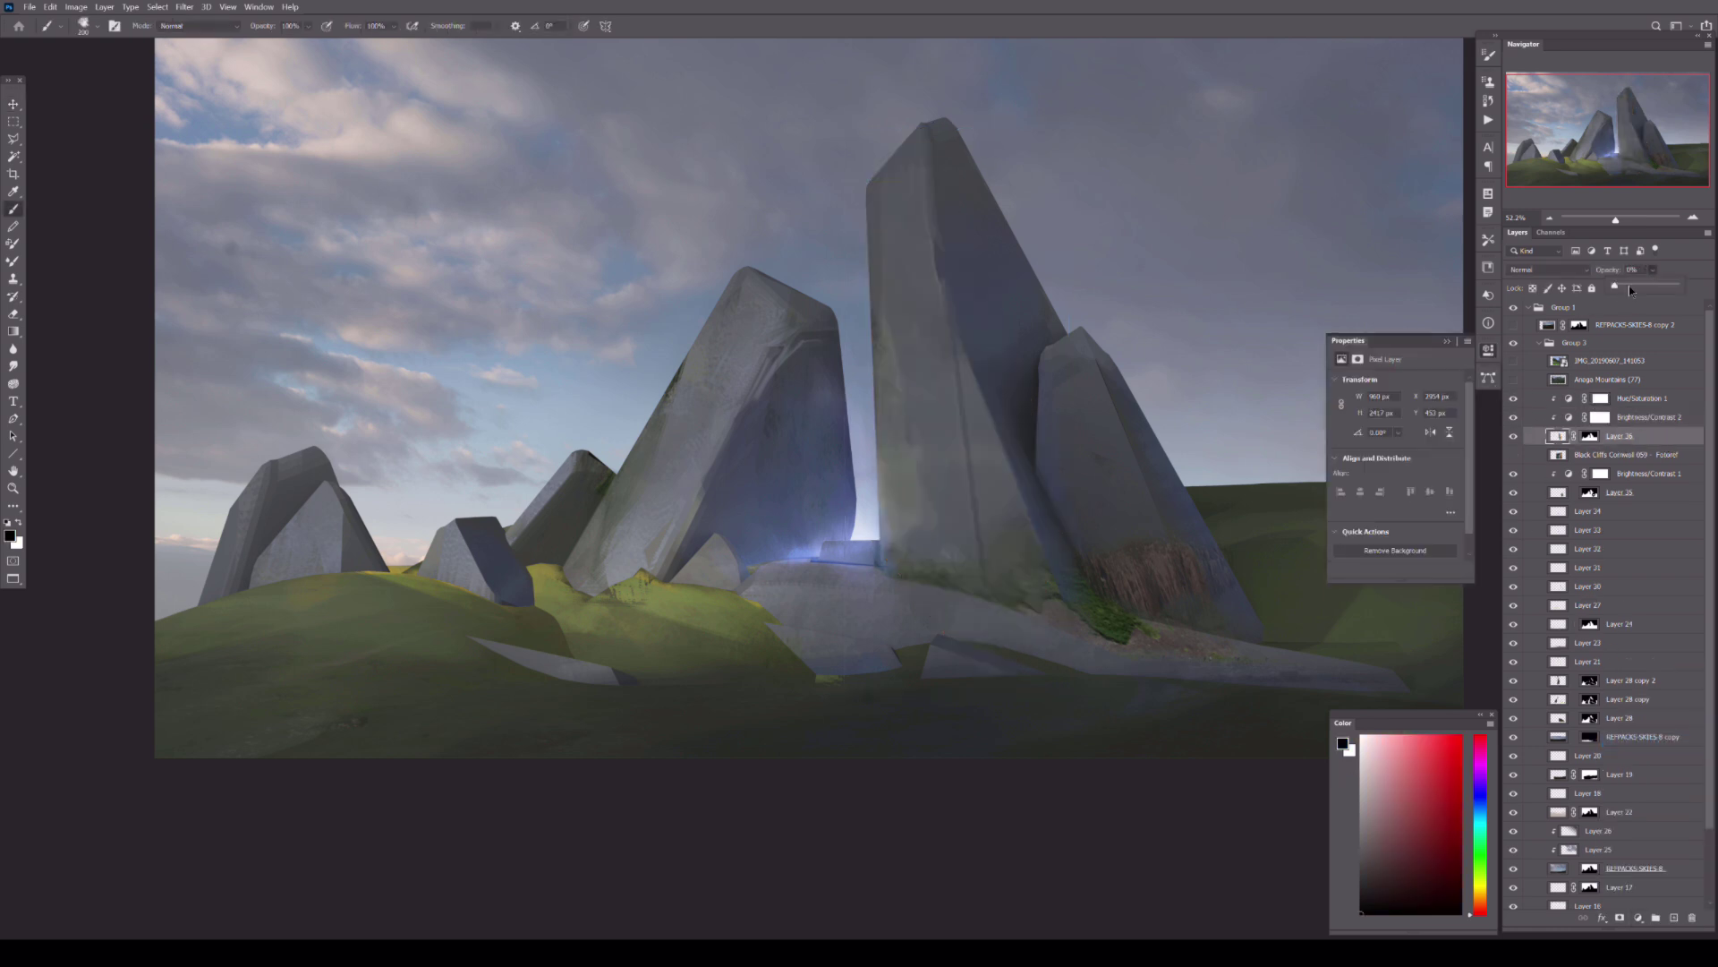
pyautogui.click(1653, 269)
pyautogui.moveTo(1677, 285); pyautogui.dragTo(1635, 295)
pyautogui.click(1591, 437)
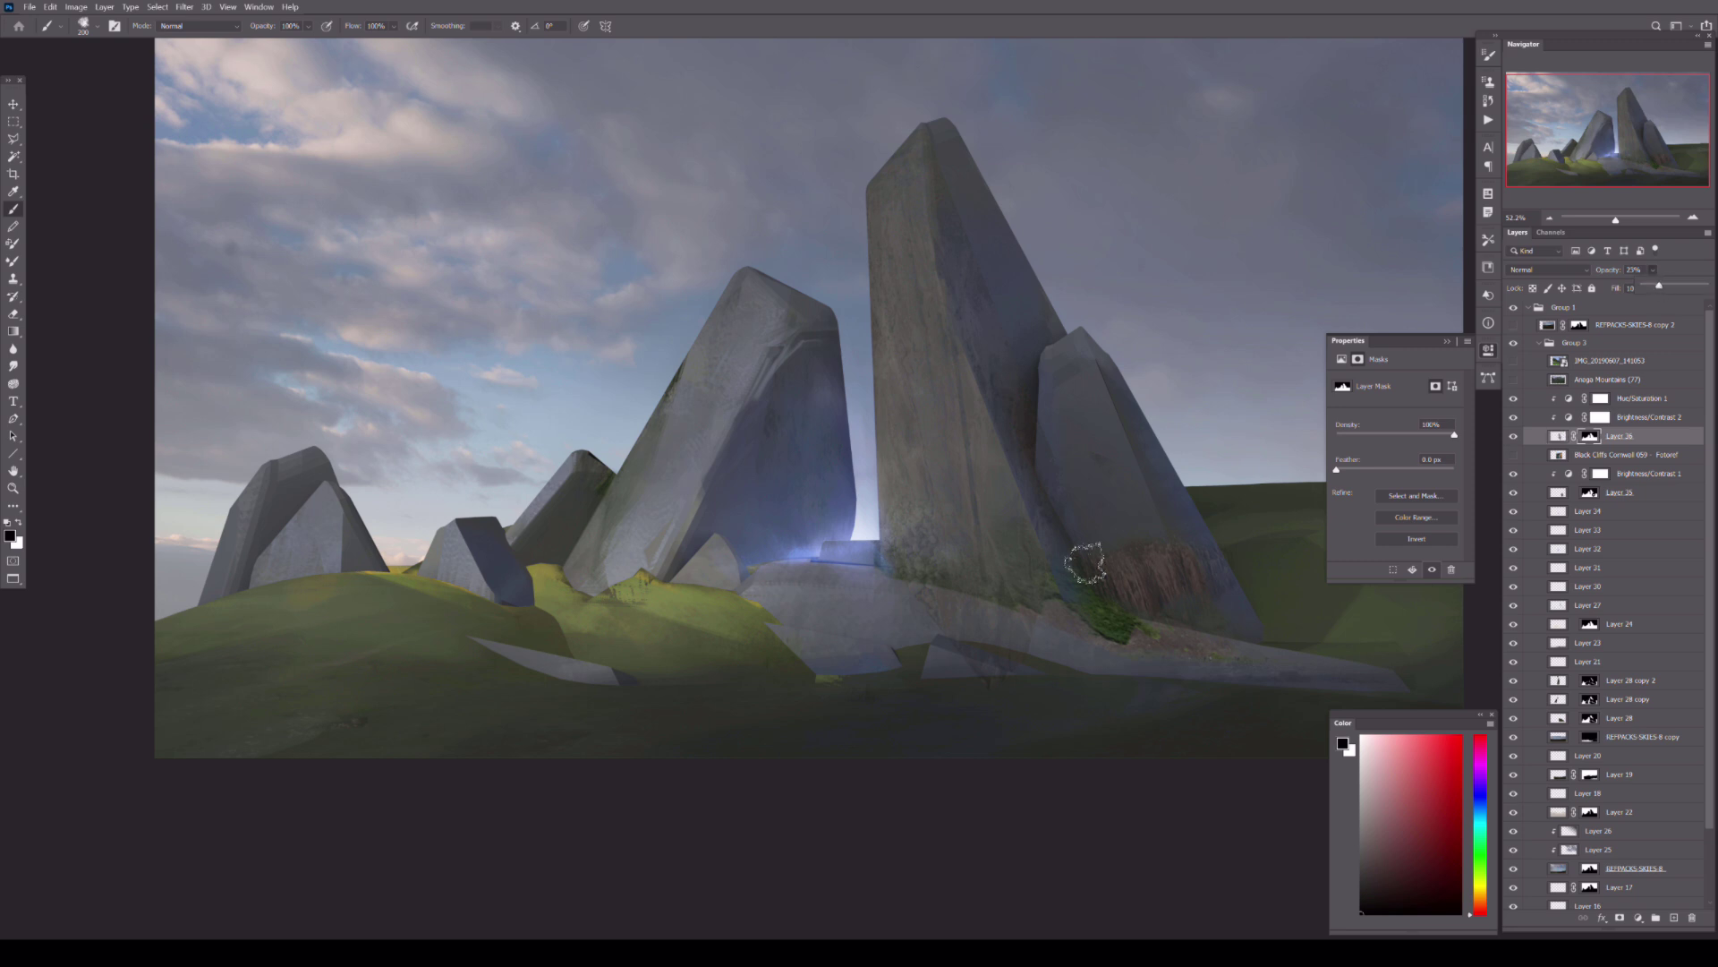
pyautogui.press(']')
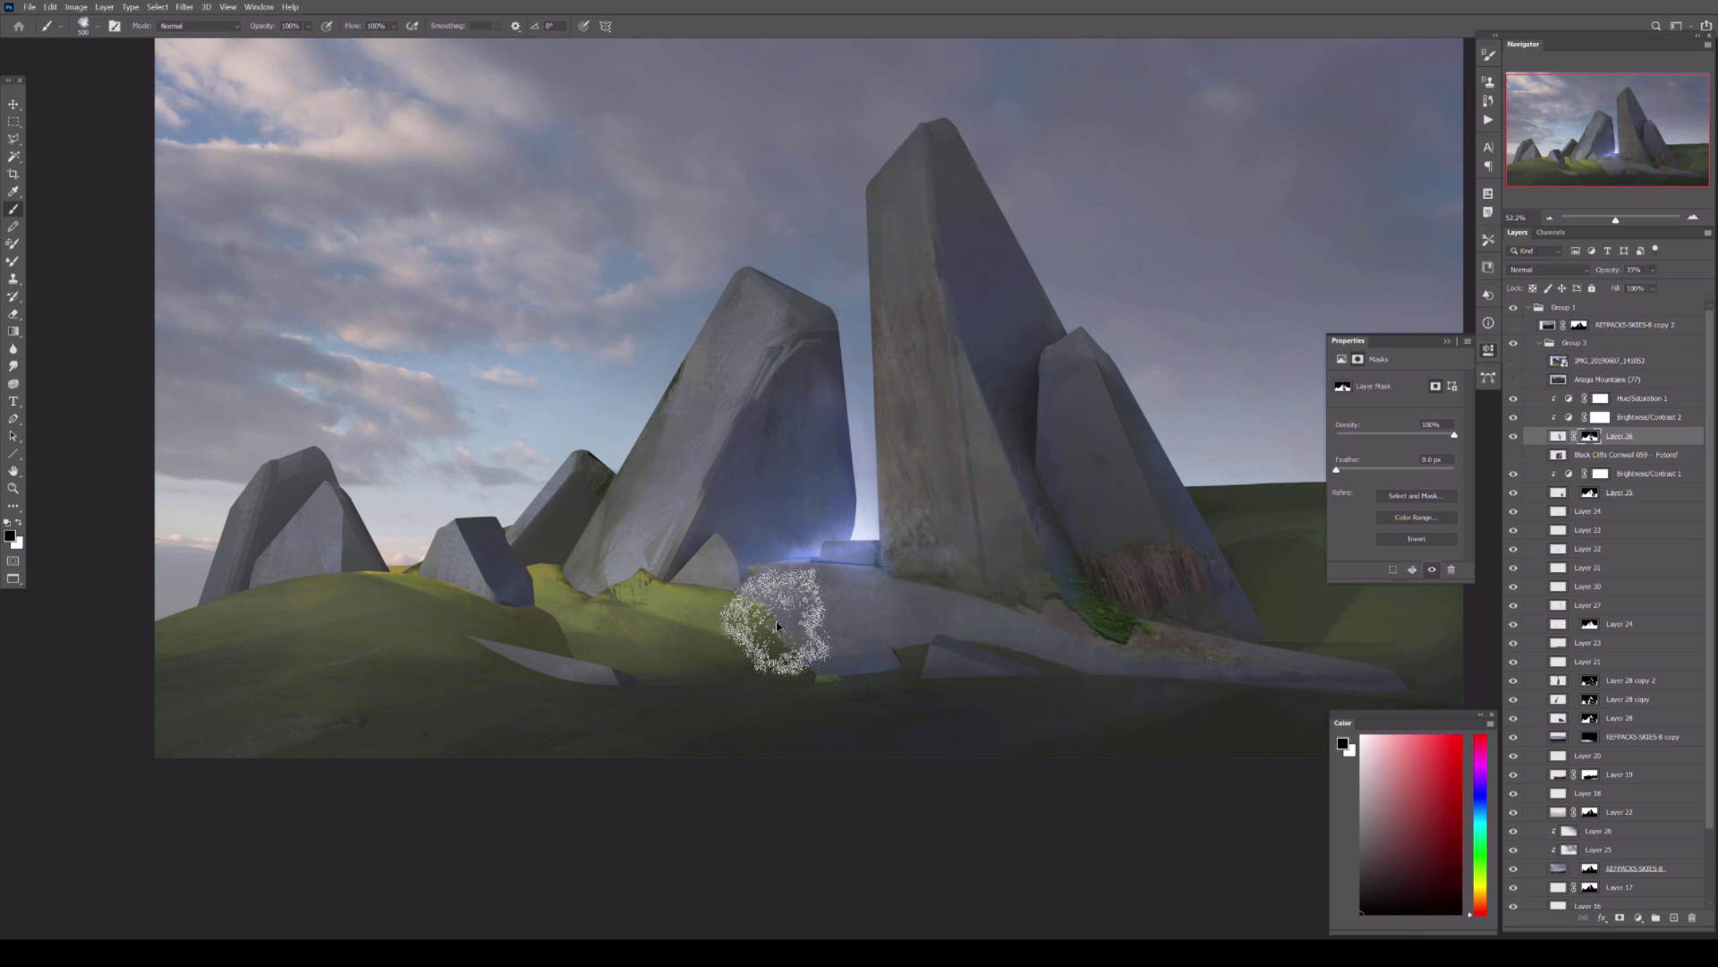
# - Paint warm grey over the light rock areas on a new Screen layer at reduced opacity
pyautogui.hotkey('ctrl', 'shift', 'alt', 'n')
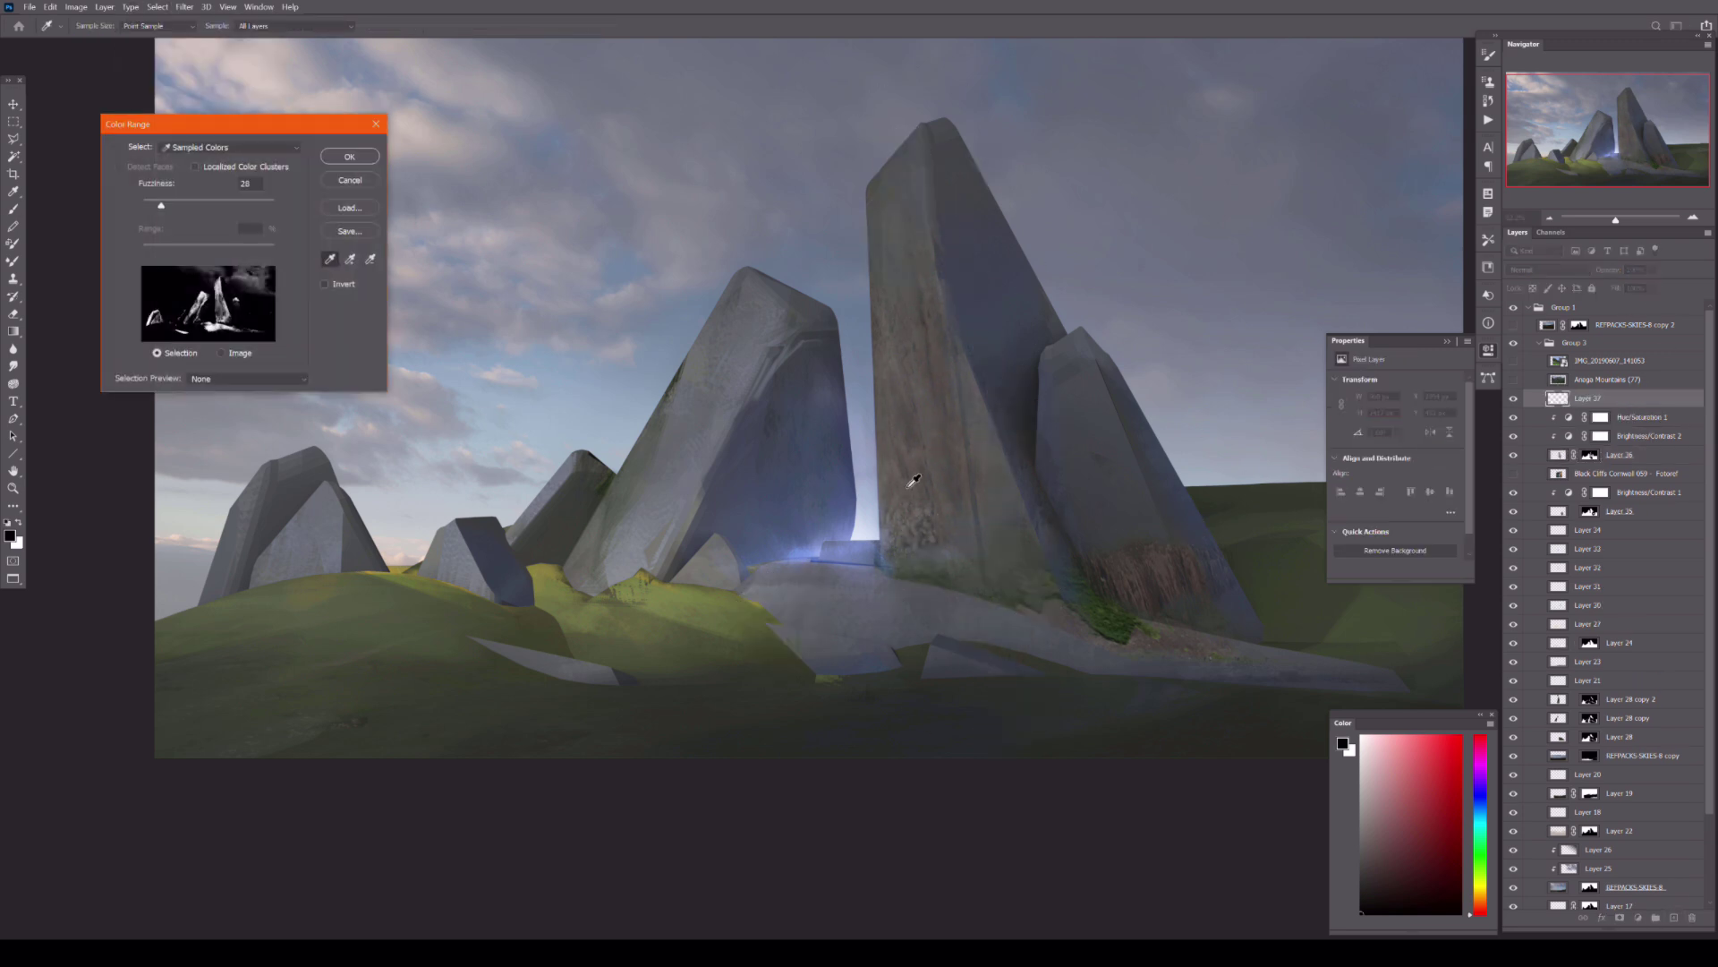
pyautogui.press('Return')
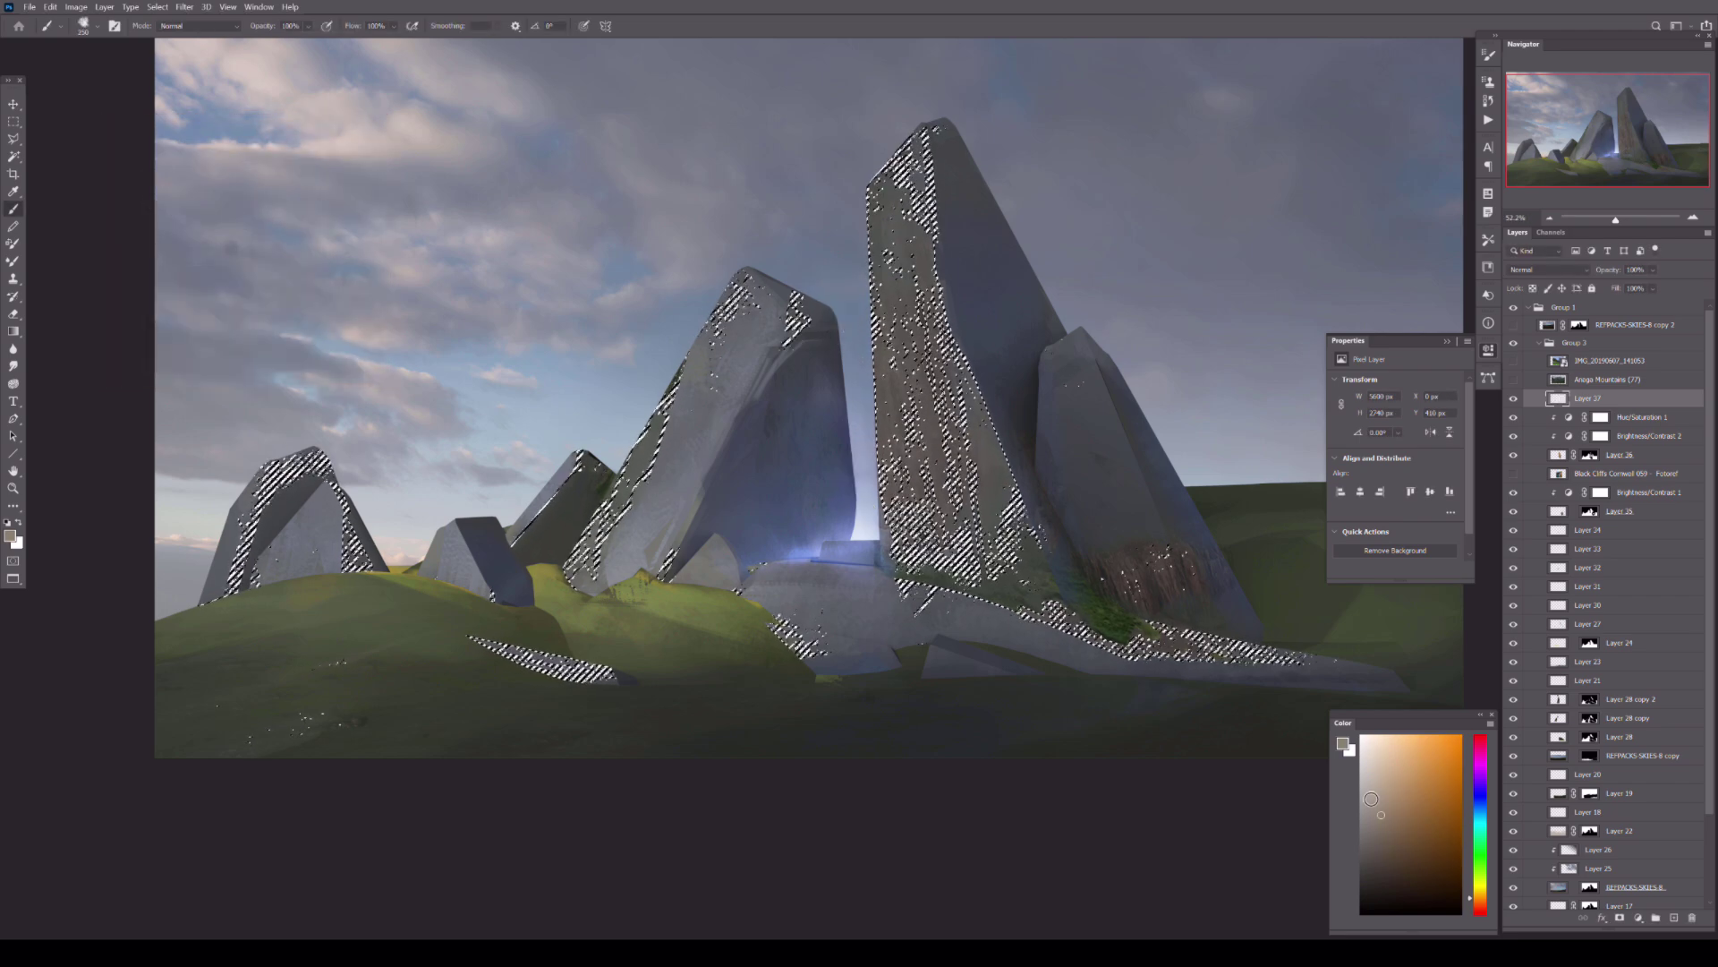
pyautogui.keyDown('alt'); pyautogui.click(756, 222); pyautogui.keyUp('alt')
pyautogui.hotkey('ctrl', 'd')
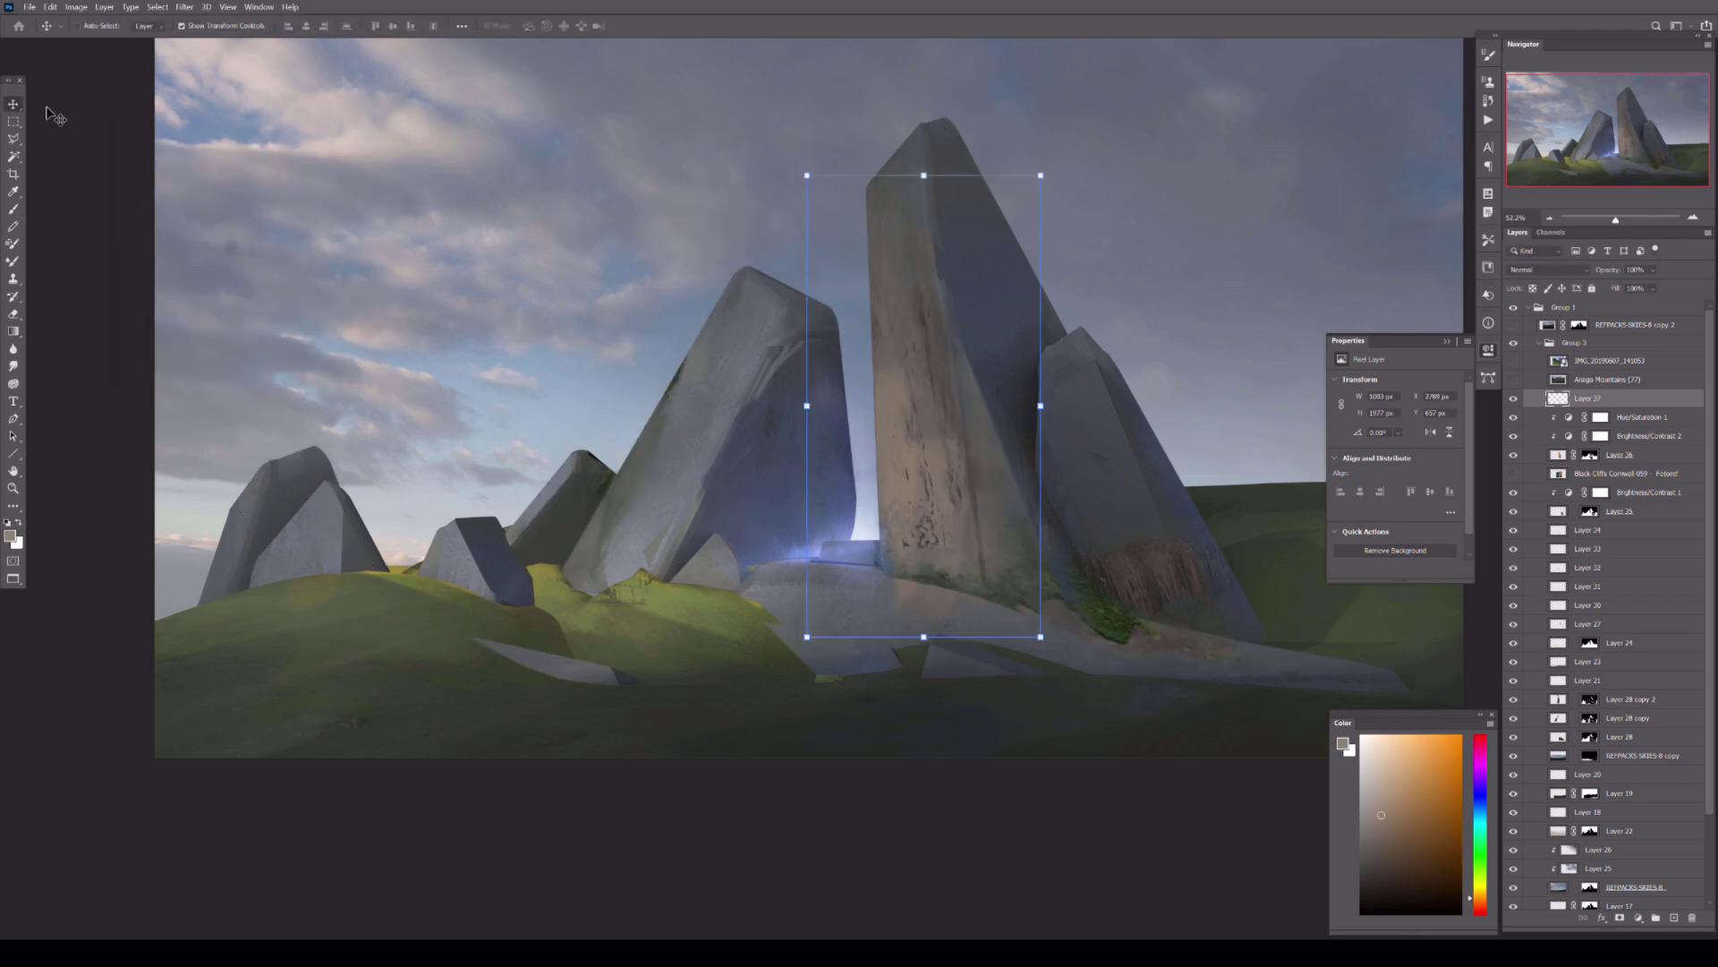
pyautogui.press('e')
pyautogui.click(1549, 269)
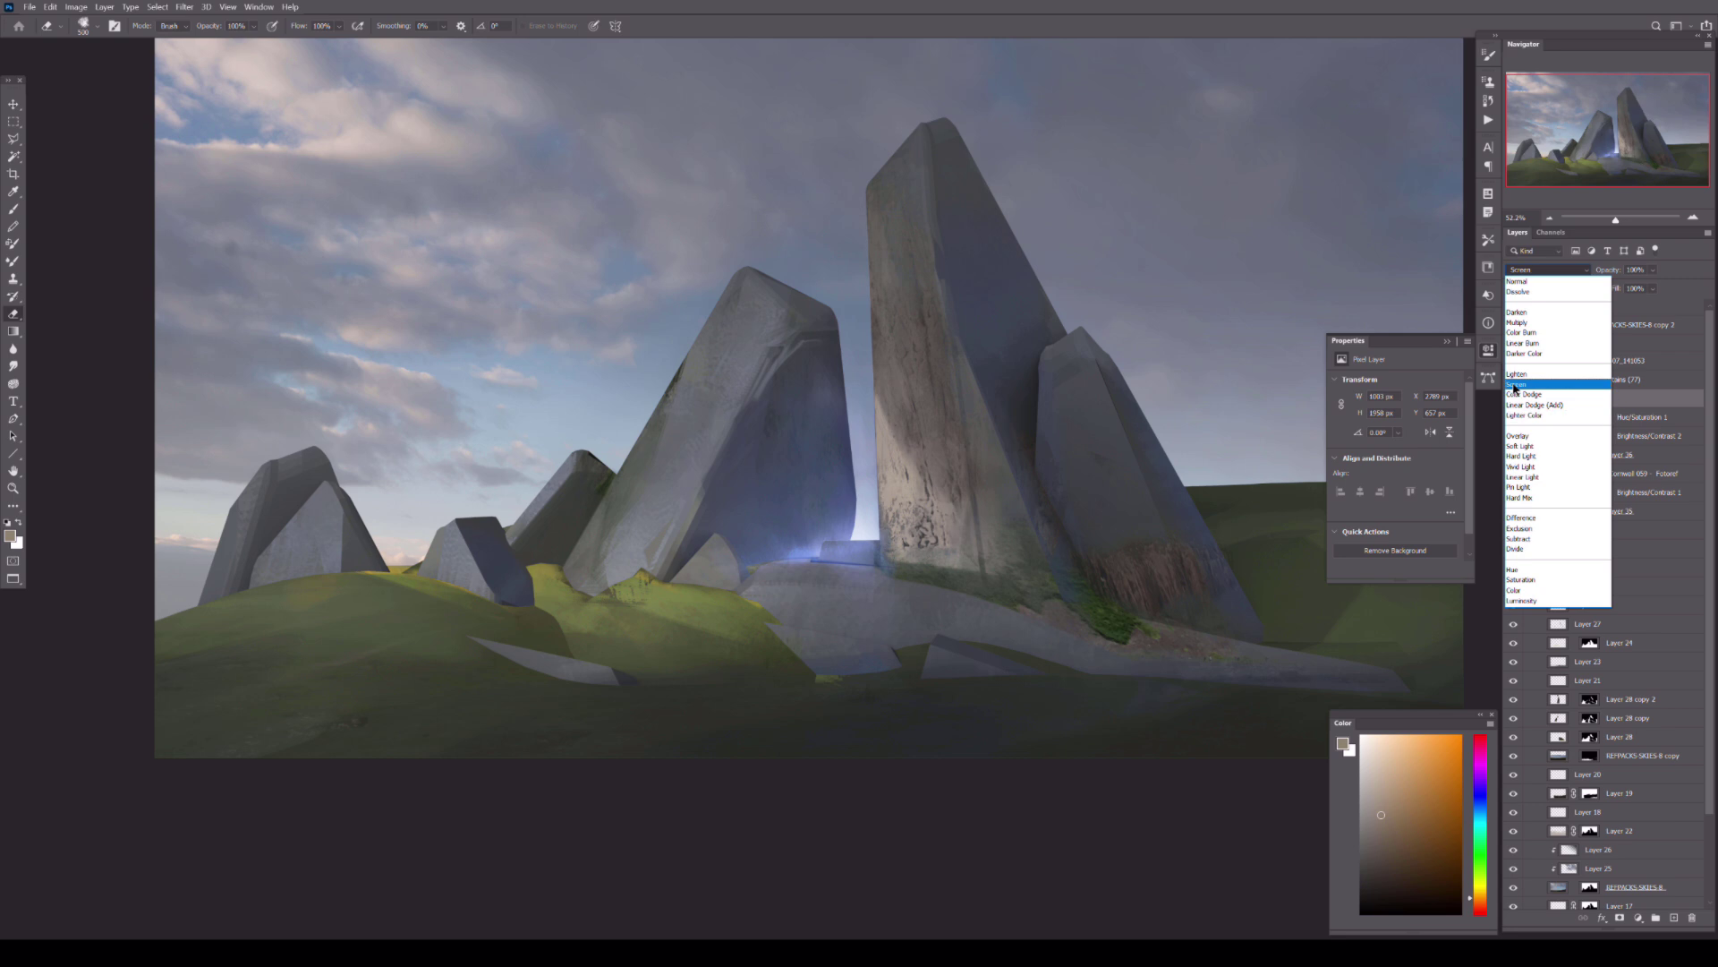
pyautogui.click(1517, 384)
pyautogui.moveTo(1654, 269); pyautogui.dragTo(1631, 286)
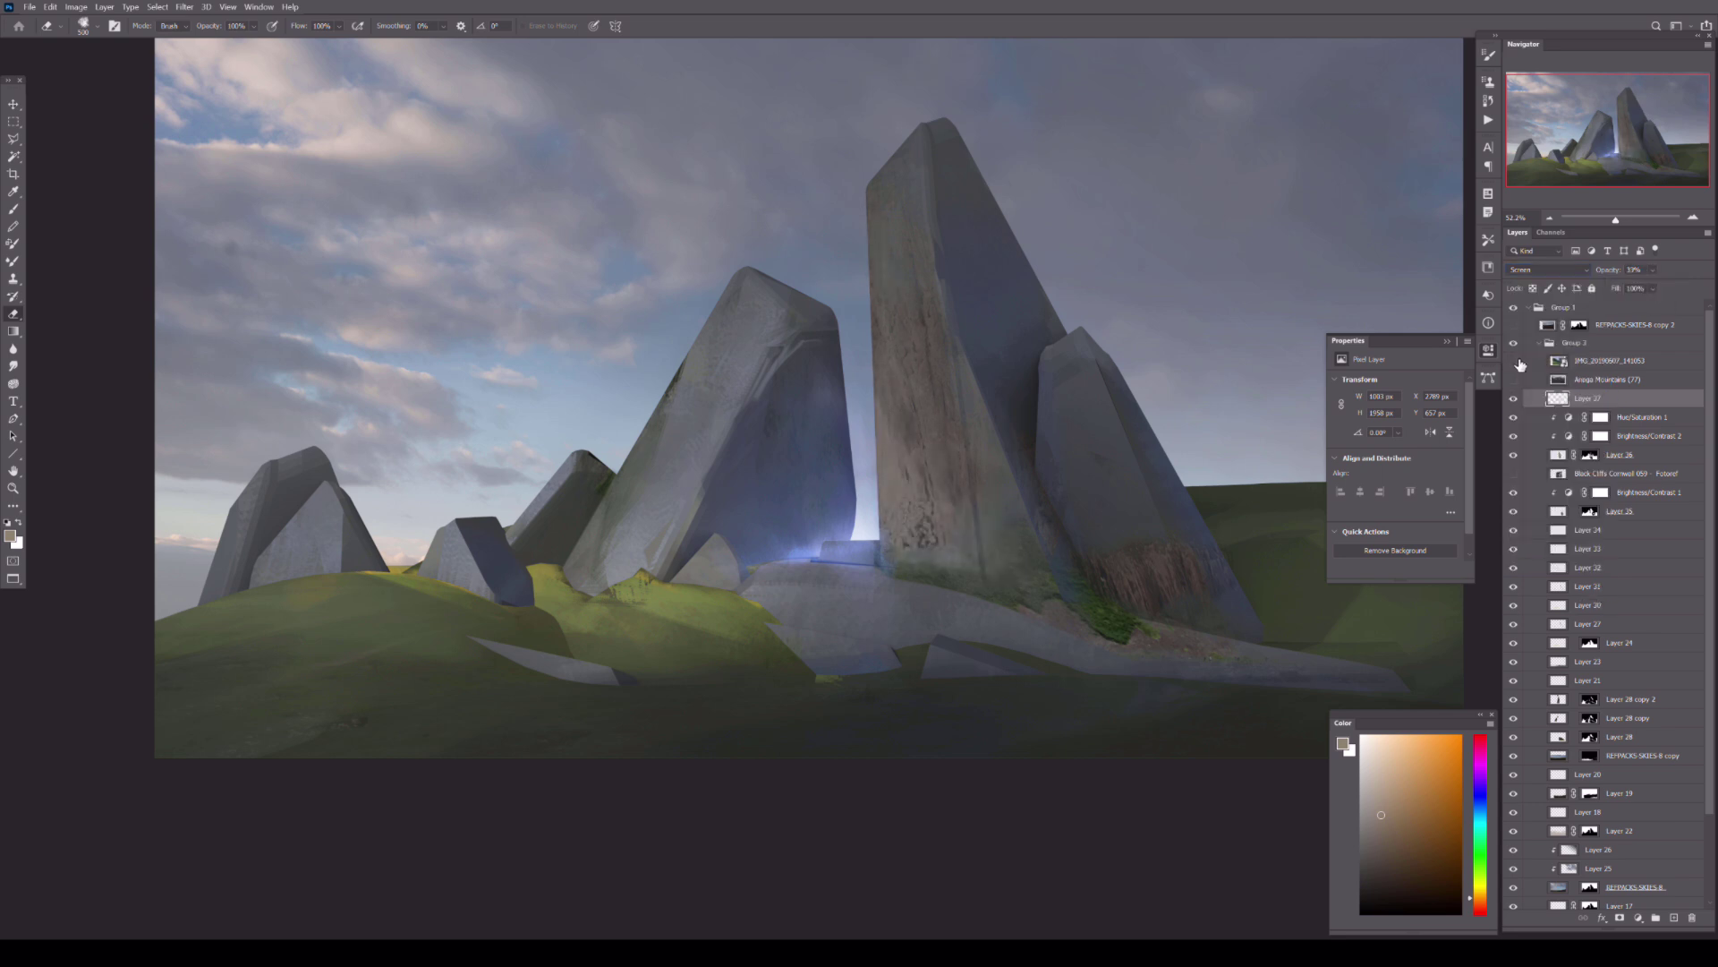
# - Duplicate the Hue/Saturation 1 through Layer 26 texture layers onto the left-centre rock
pyautogui.click(1619, 455)
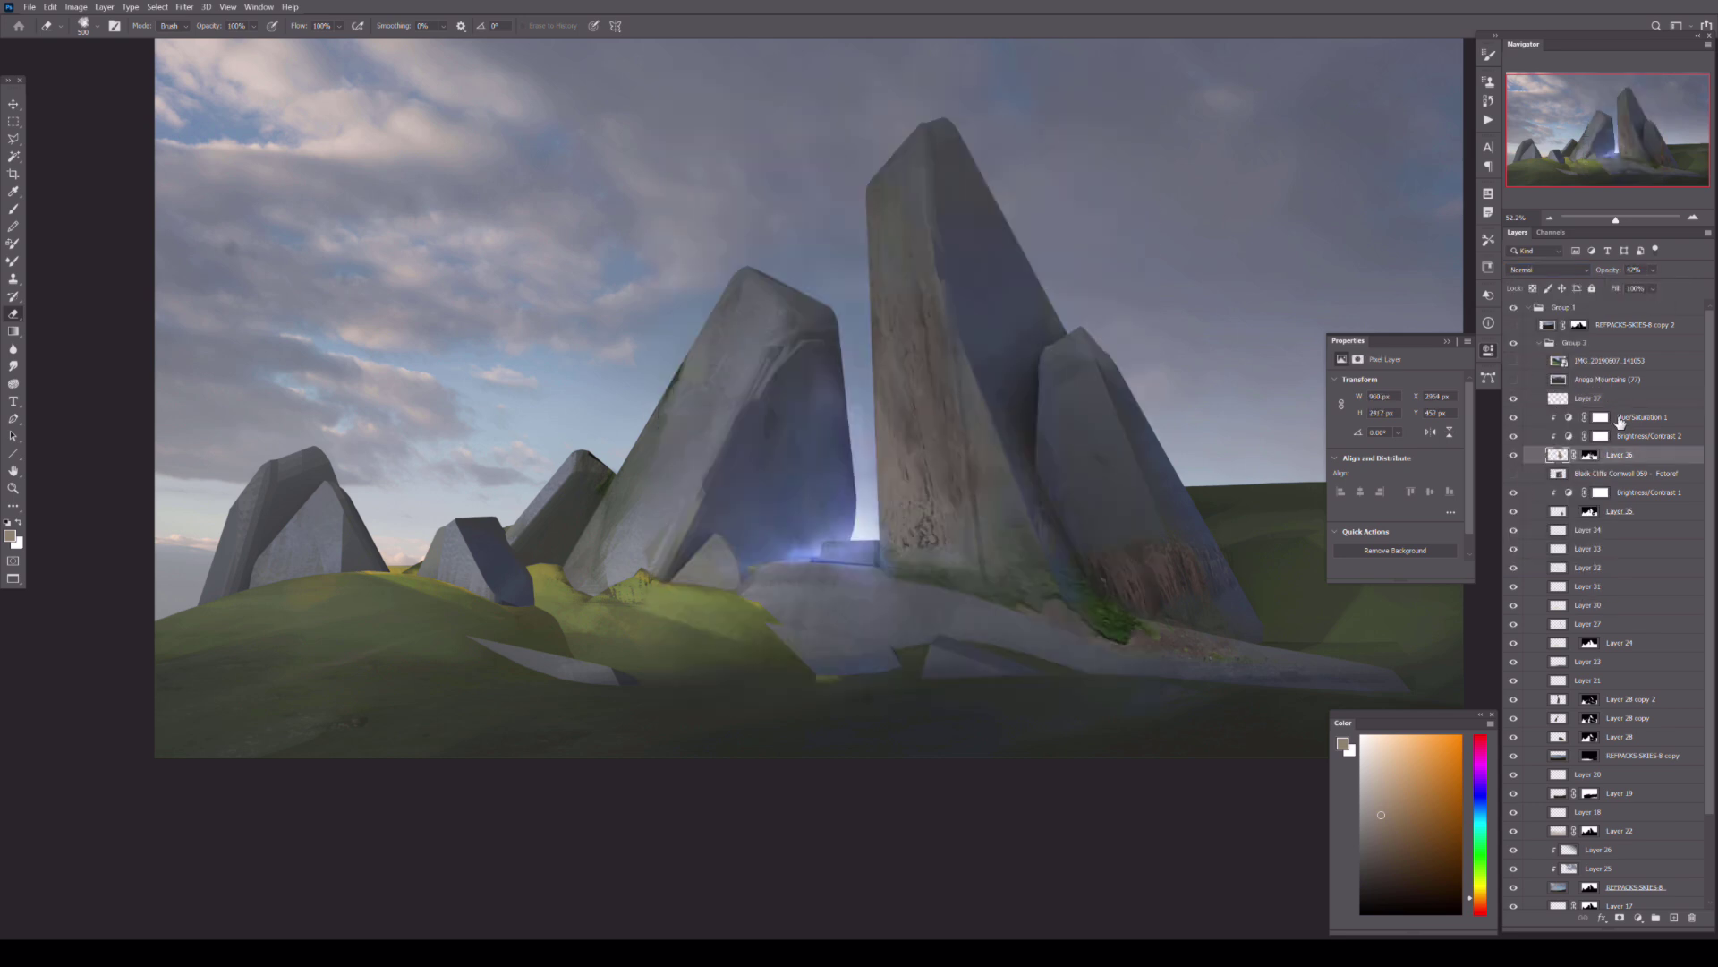
pyautogui.keyDown('shift'); pyautogui.click(1638, 417); pyautogui.keyUp('shift')
pyautogui.hotkey('ctrl', 'j')
pyautogui.hotkey('ctrl', 't')
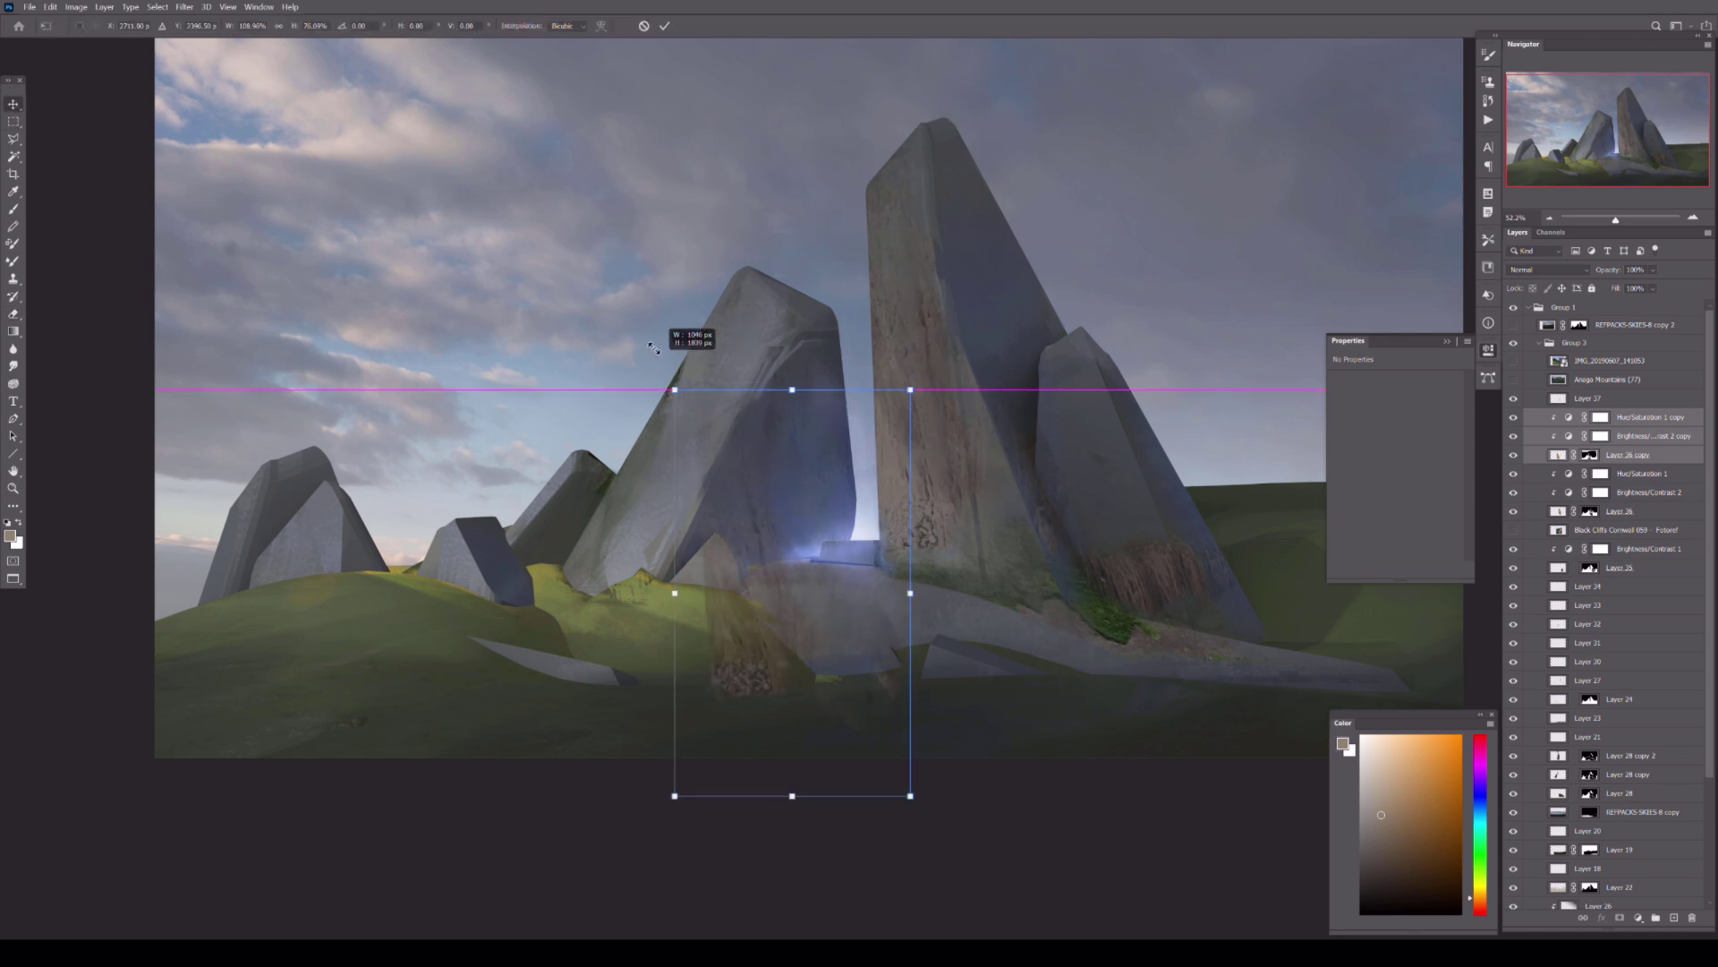
pyautogui.moveTo(793, 508); pyautogui.dragTo(668, 462)
pyautogui.press('Return')
# - Target the Layer 26 copy's mask, then erase some glow from Layer 37 down the tall rock
pyautogui.click(1577, 458)
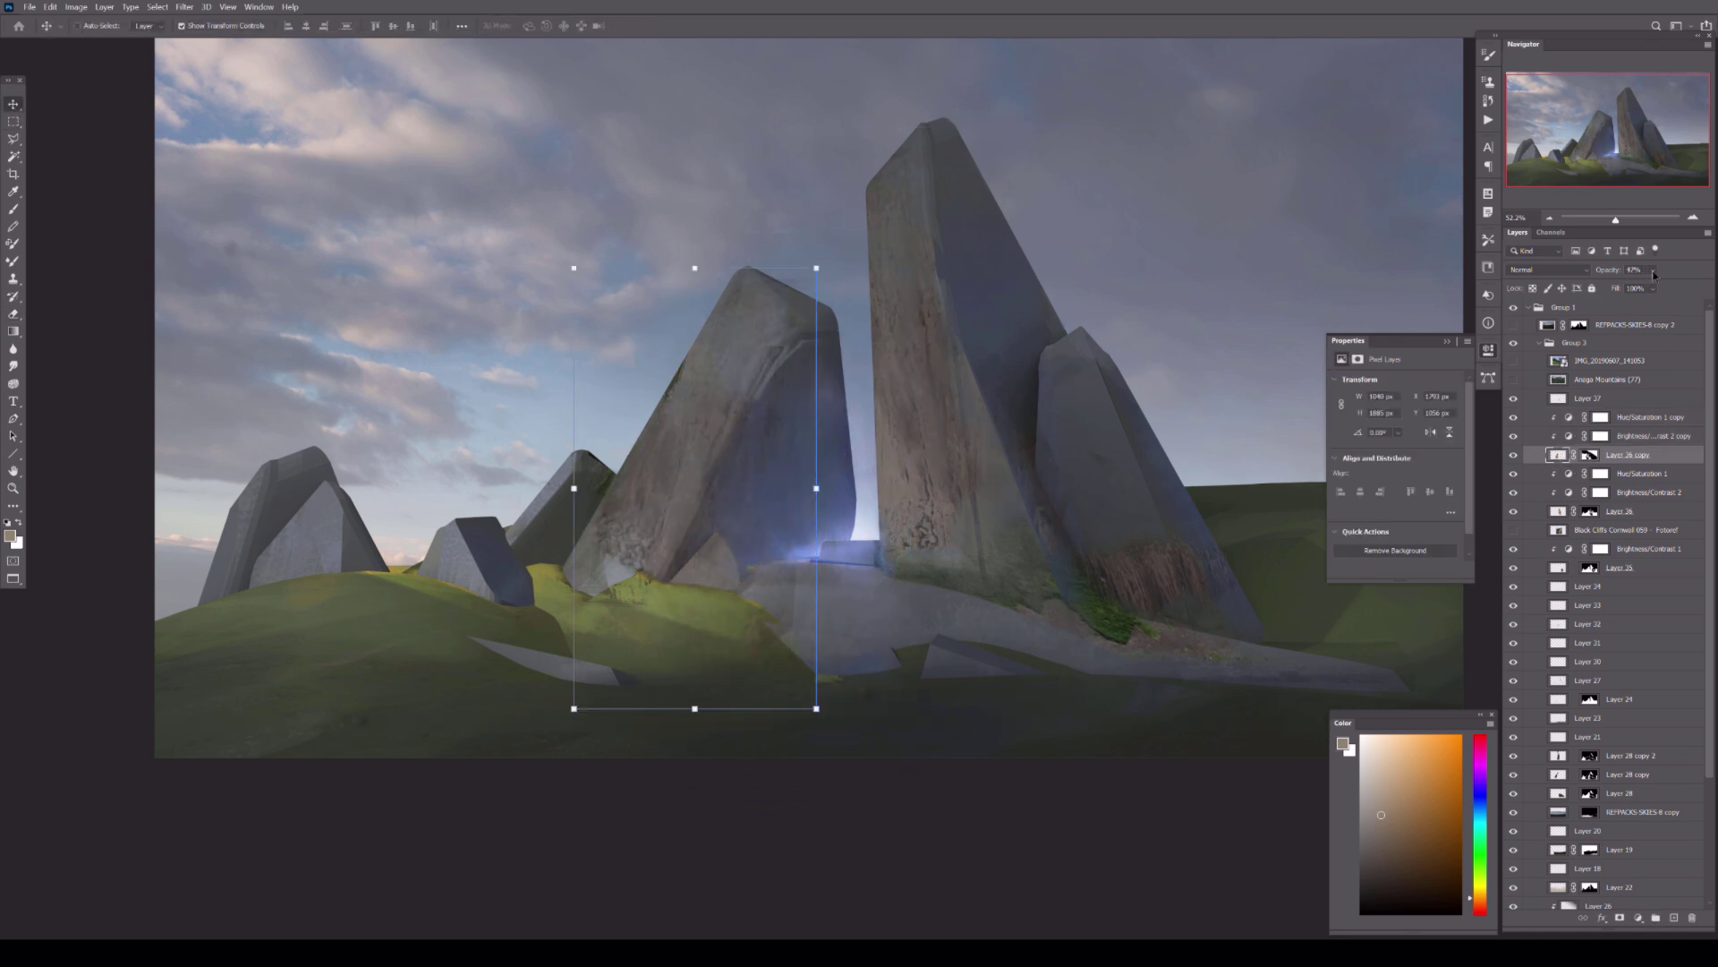
pyautogui.click(1589, 455)
pyautogui.press('d')
pyautogui.press('b')
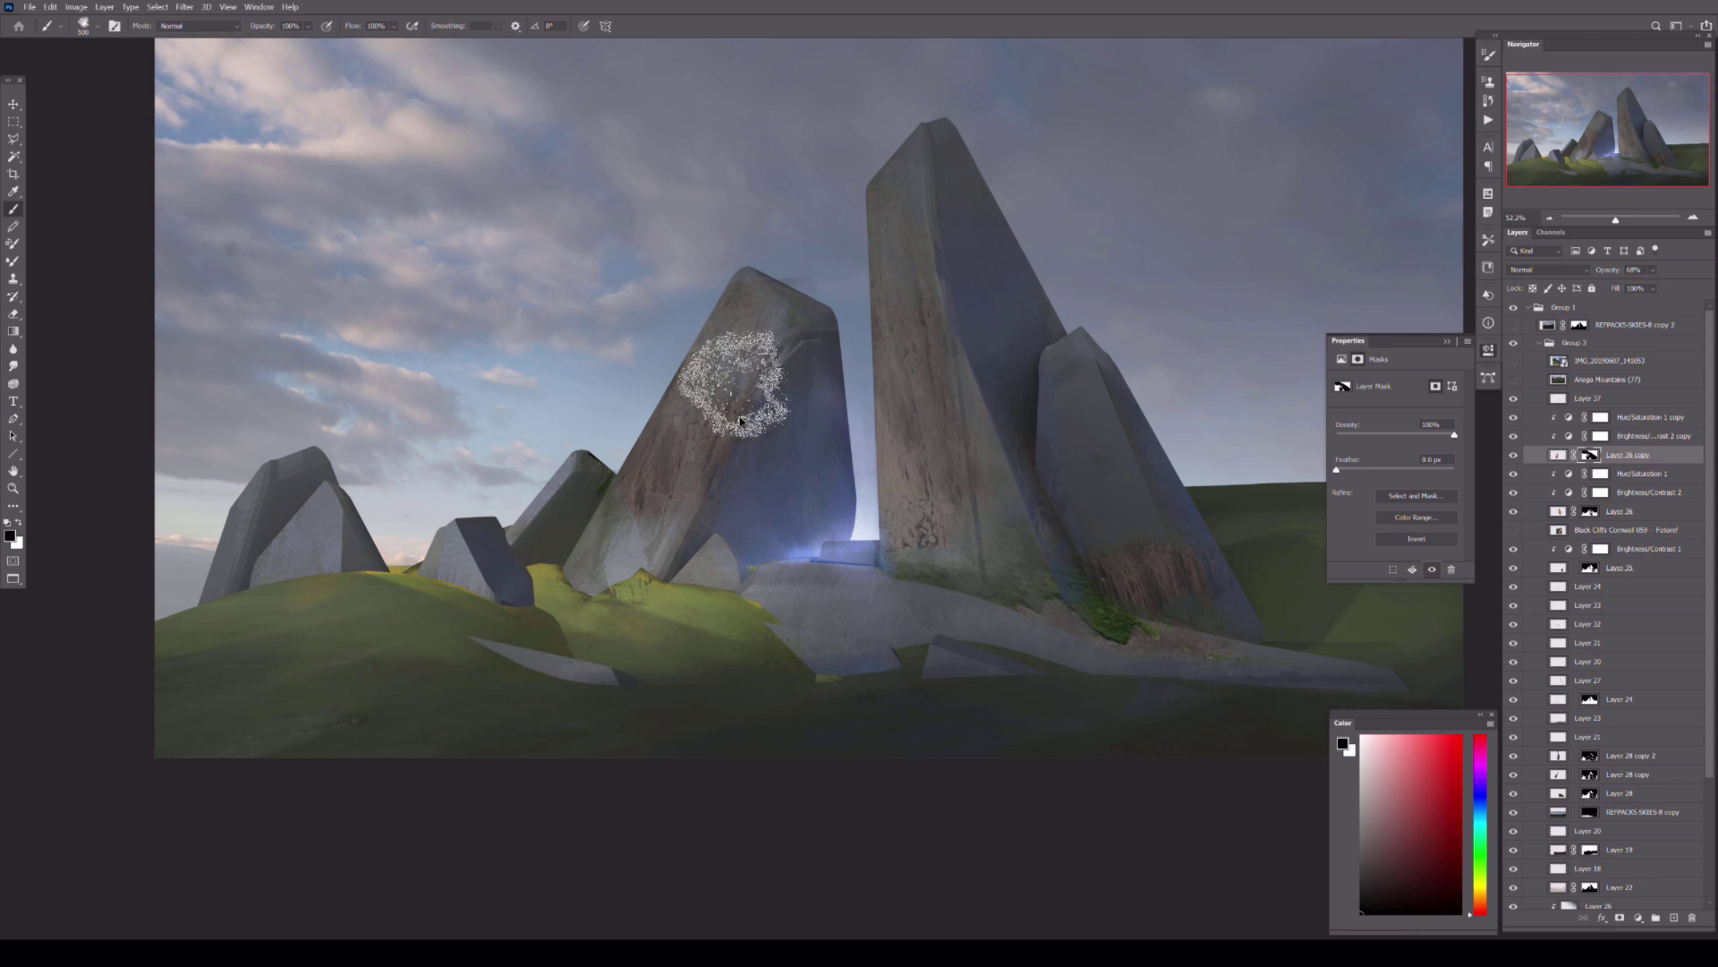
pyautogui.press('v')
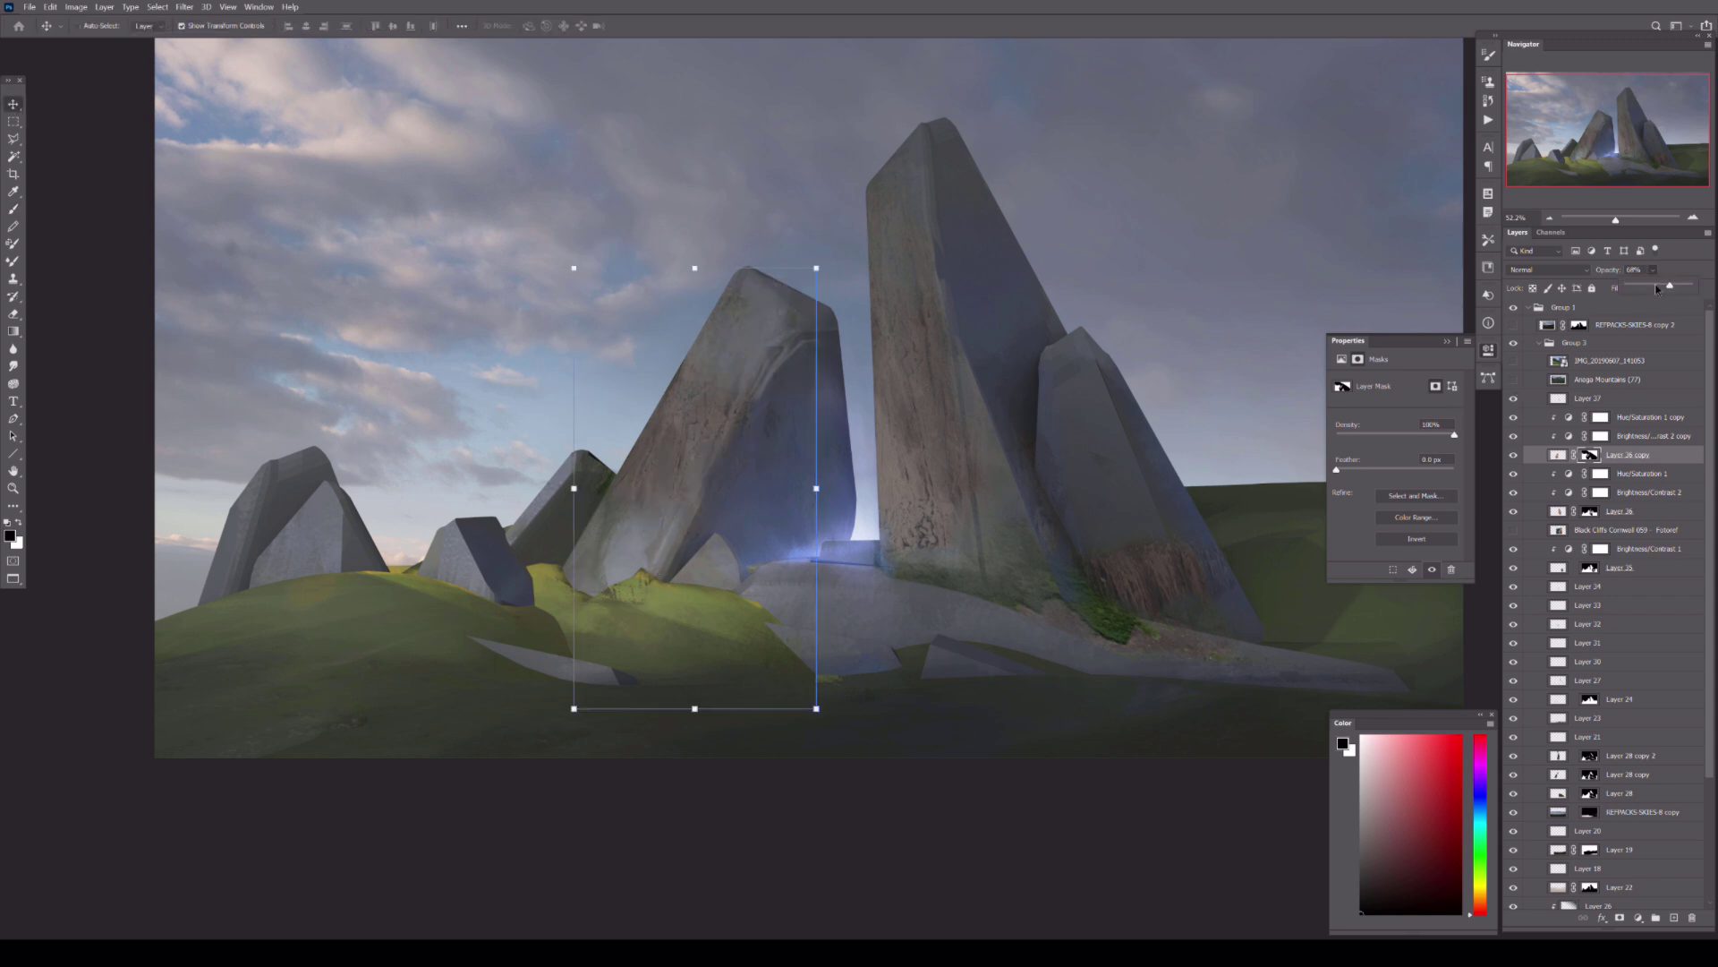
pyautogui.click(1586, 397)
pyautogui.press('e')
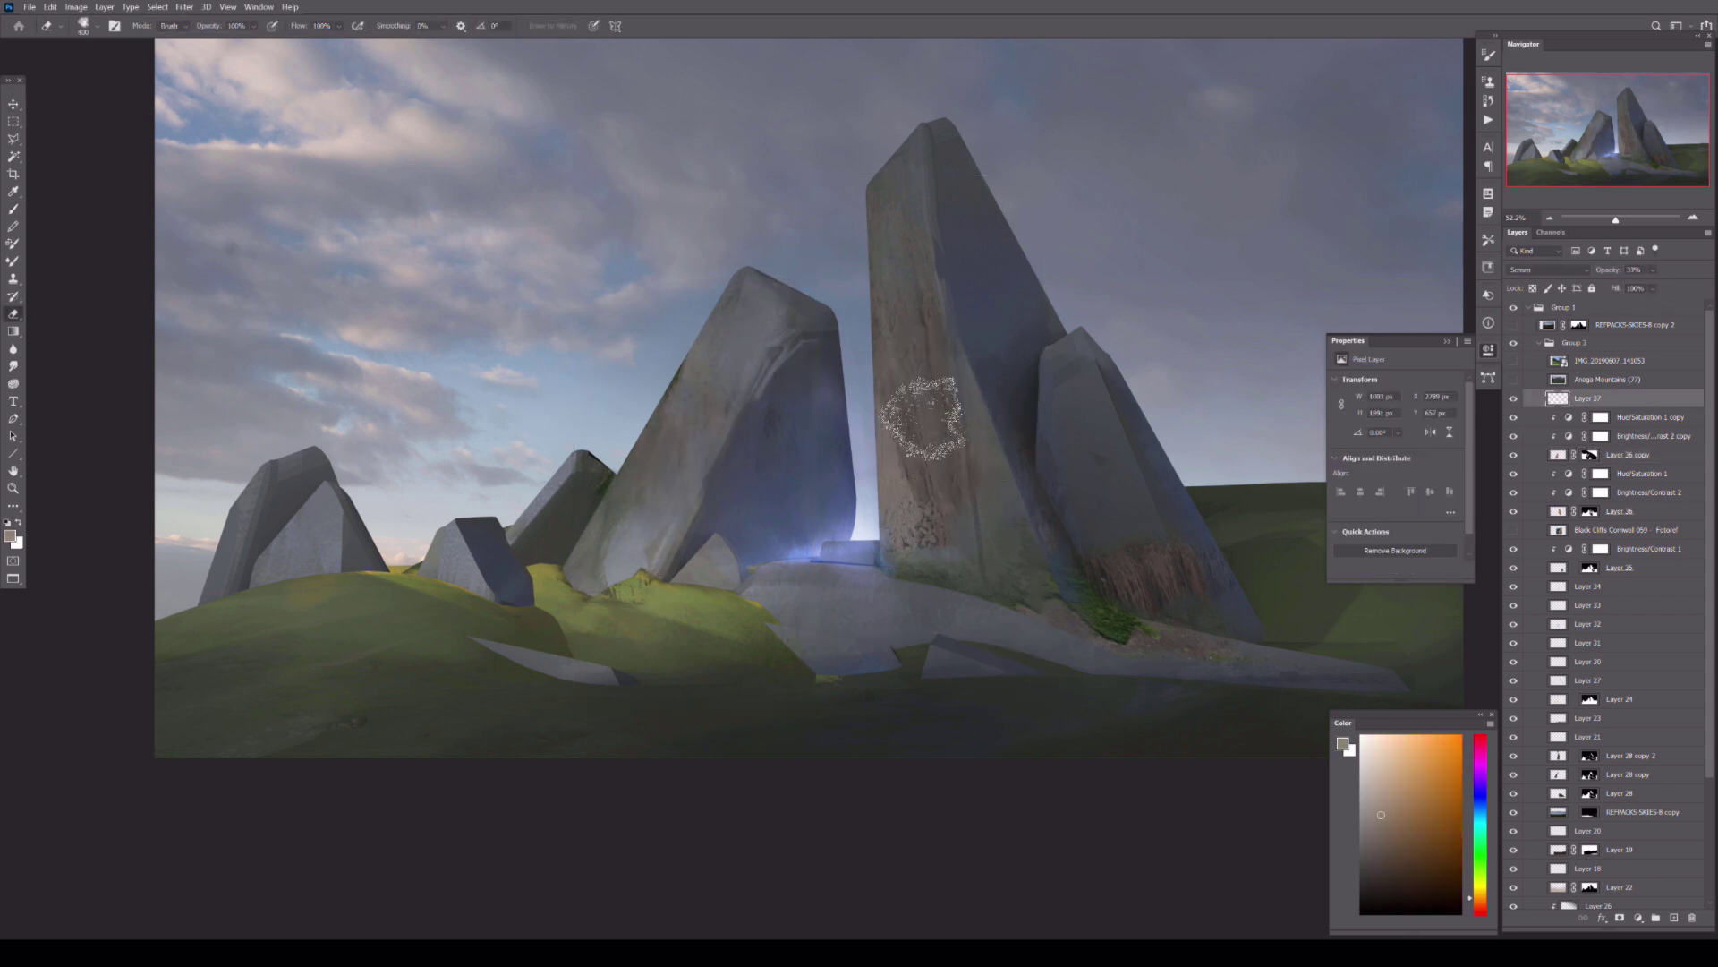
pyautogui.moveTo(922, 418); pyautogui.dragTo(980, 612)
# - Paint blue glow on a new layer and lower it to 49% opacity
pyautogui.hotkey('ctrl', 'shift', 'alt', 'n')
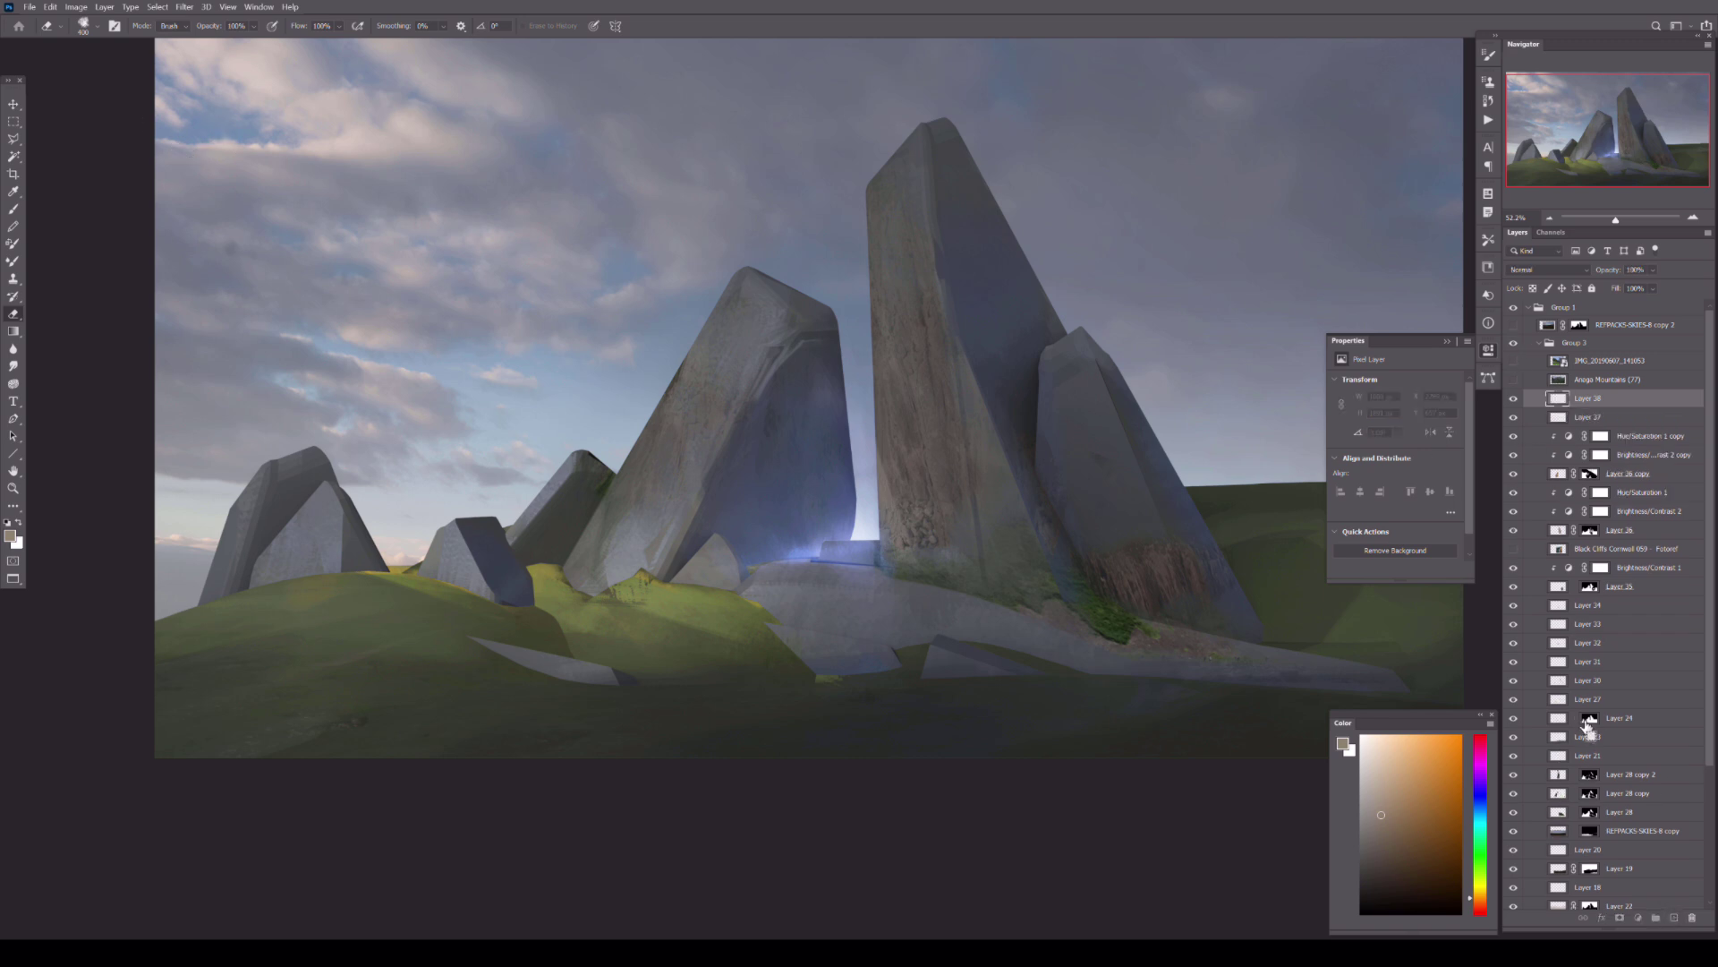
pyautogui.hotkey('ctrl', 'shift', 'alt', 'n')
pyautogui.press('b')
pyautogui.keyDown('alt'); pyautogui.click(872, 546); pyautogui.keyUp('alt')
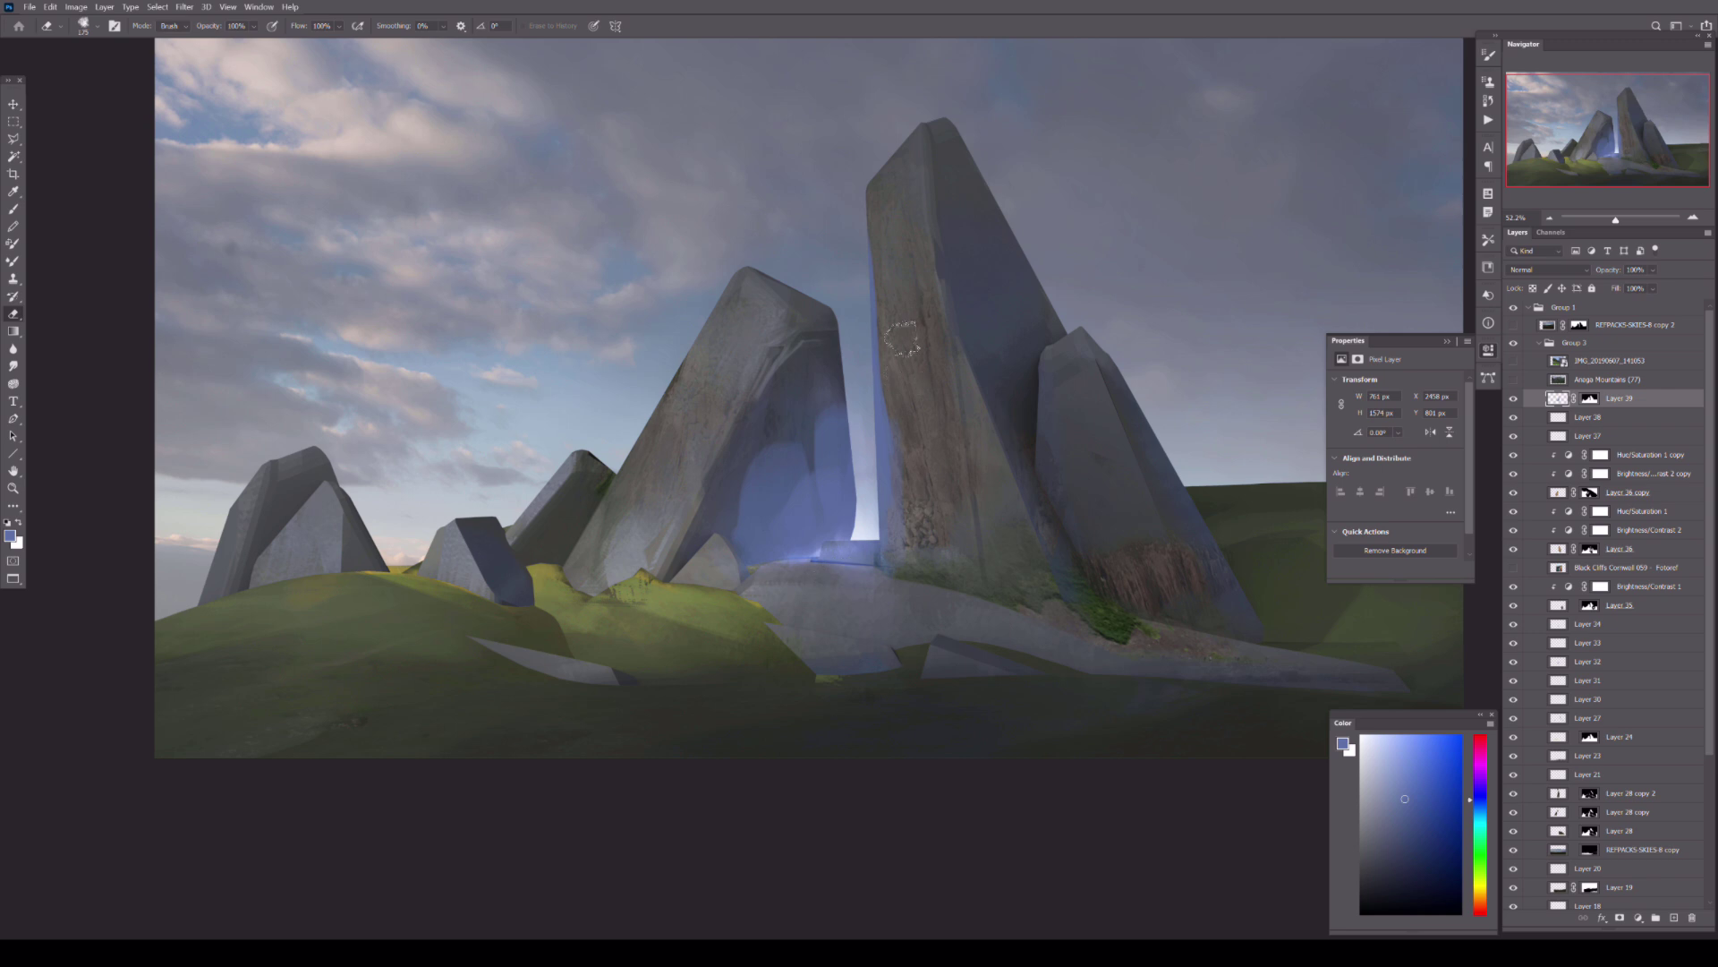
pyautogui.click(1549, 269)
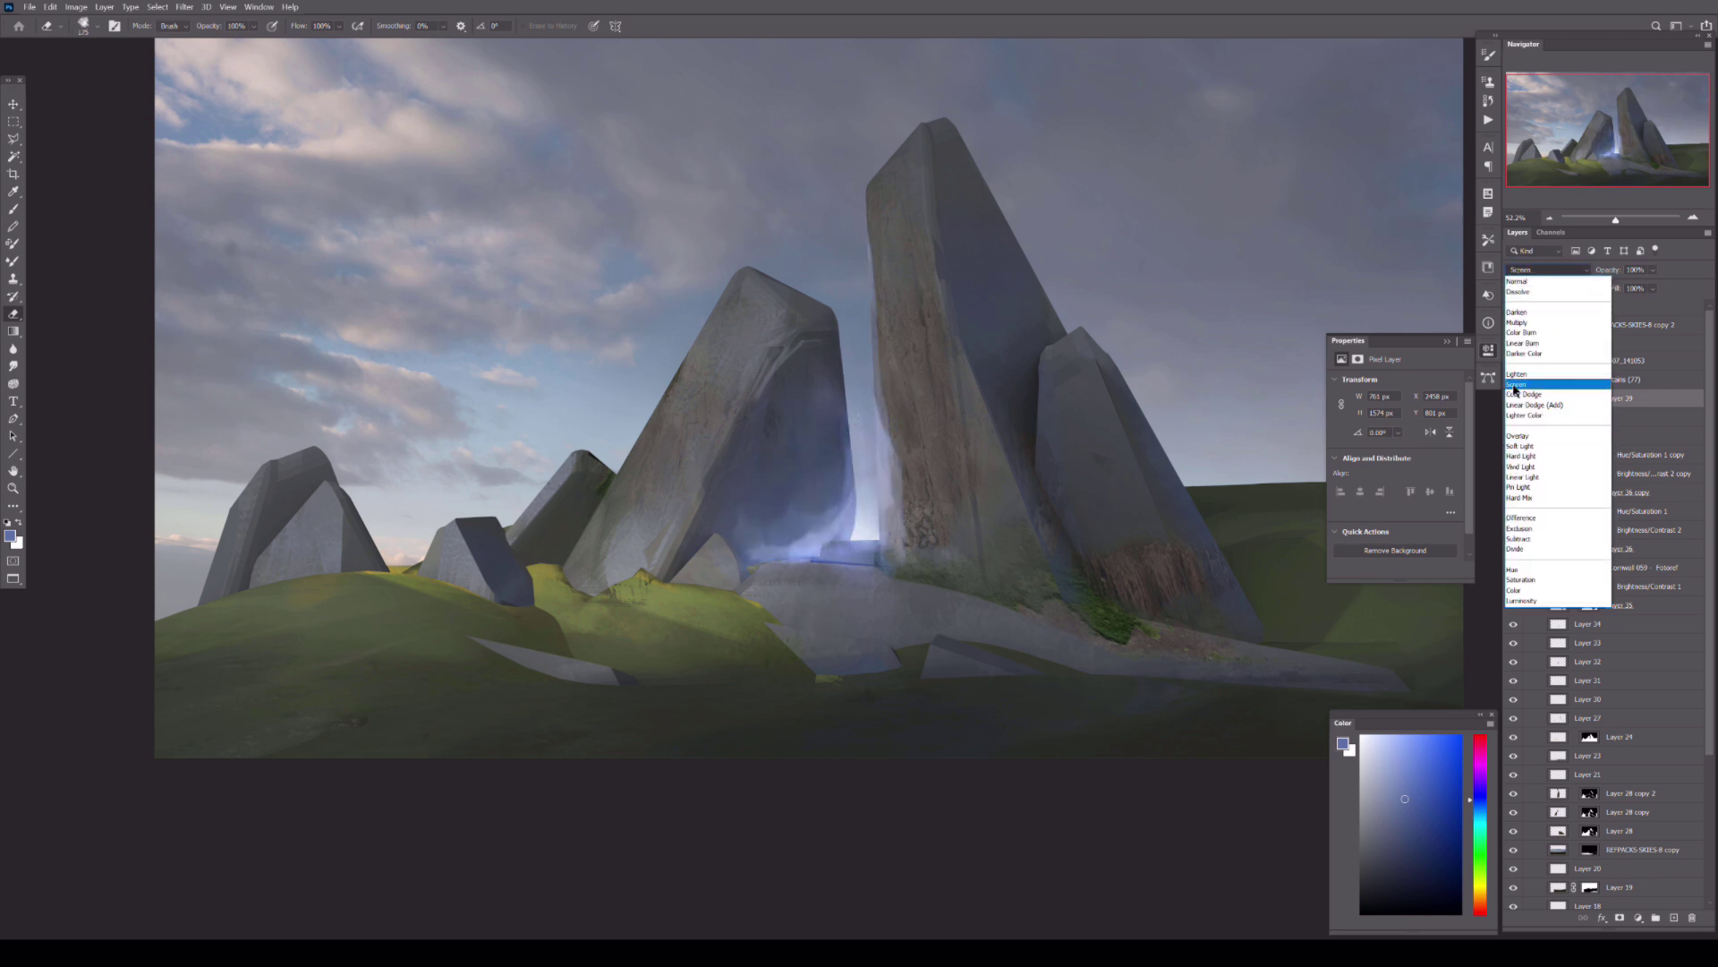
pyautogui.click(1518, 282)
pyautogui.moveTo(1653, 269); pyautogui.dragTo(1640, 295)
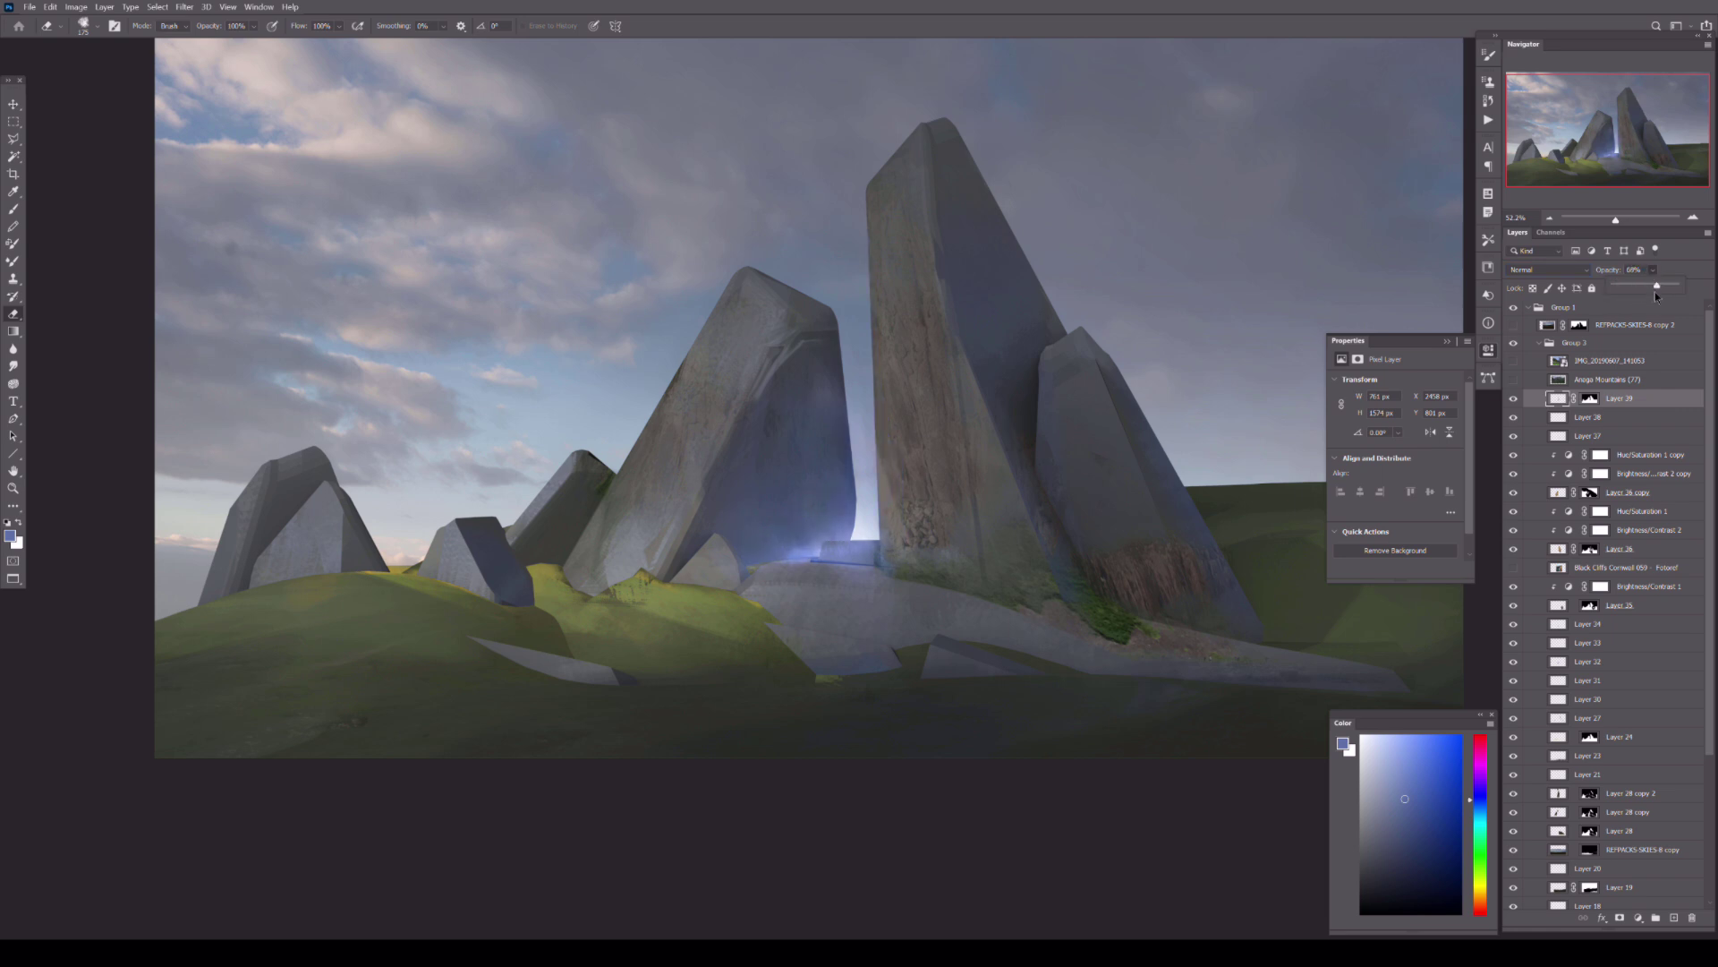
pyautogui.click(1512, 418)
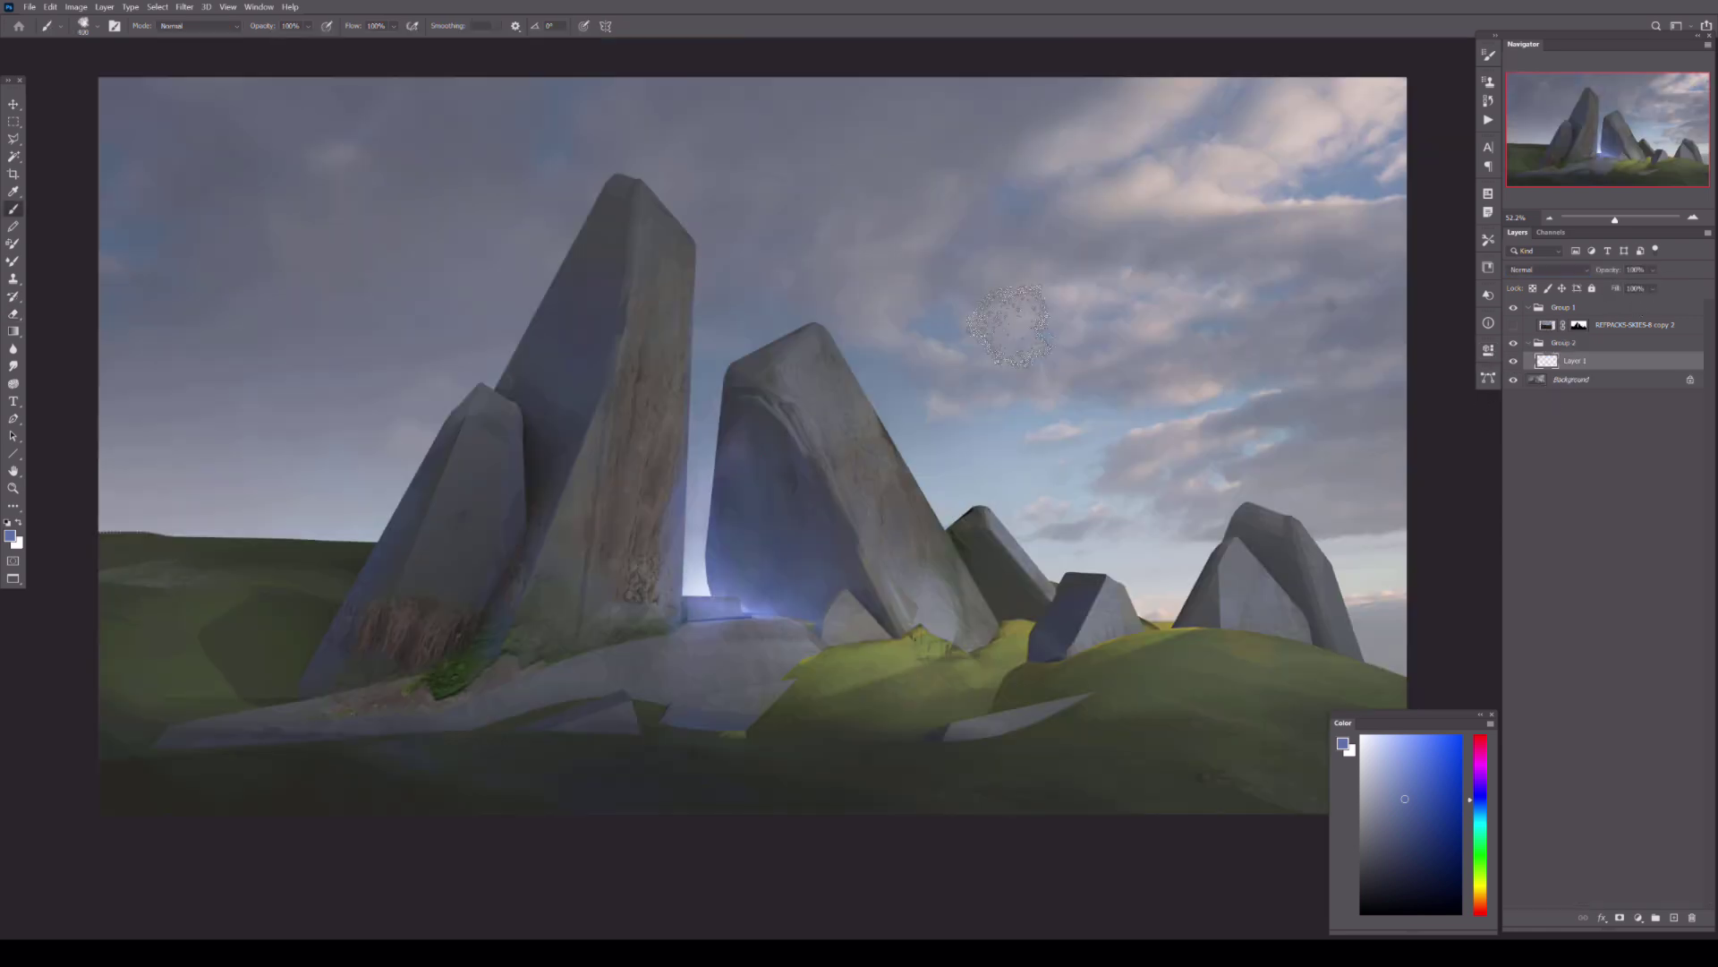
# - Crop the painting, trimming slightly off the top edge
pyautogui.press('c')
pyautogui.moveTo(752, 78); pyautogui.dragTo(751, 85)
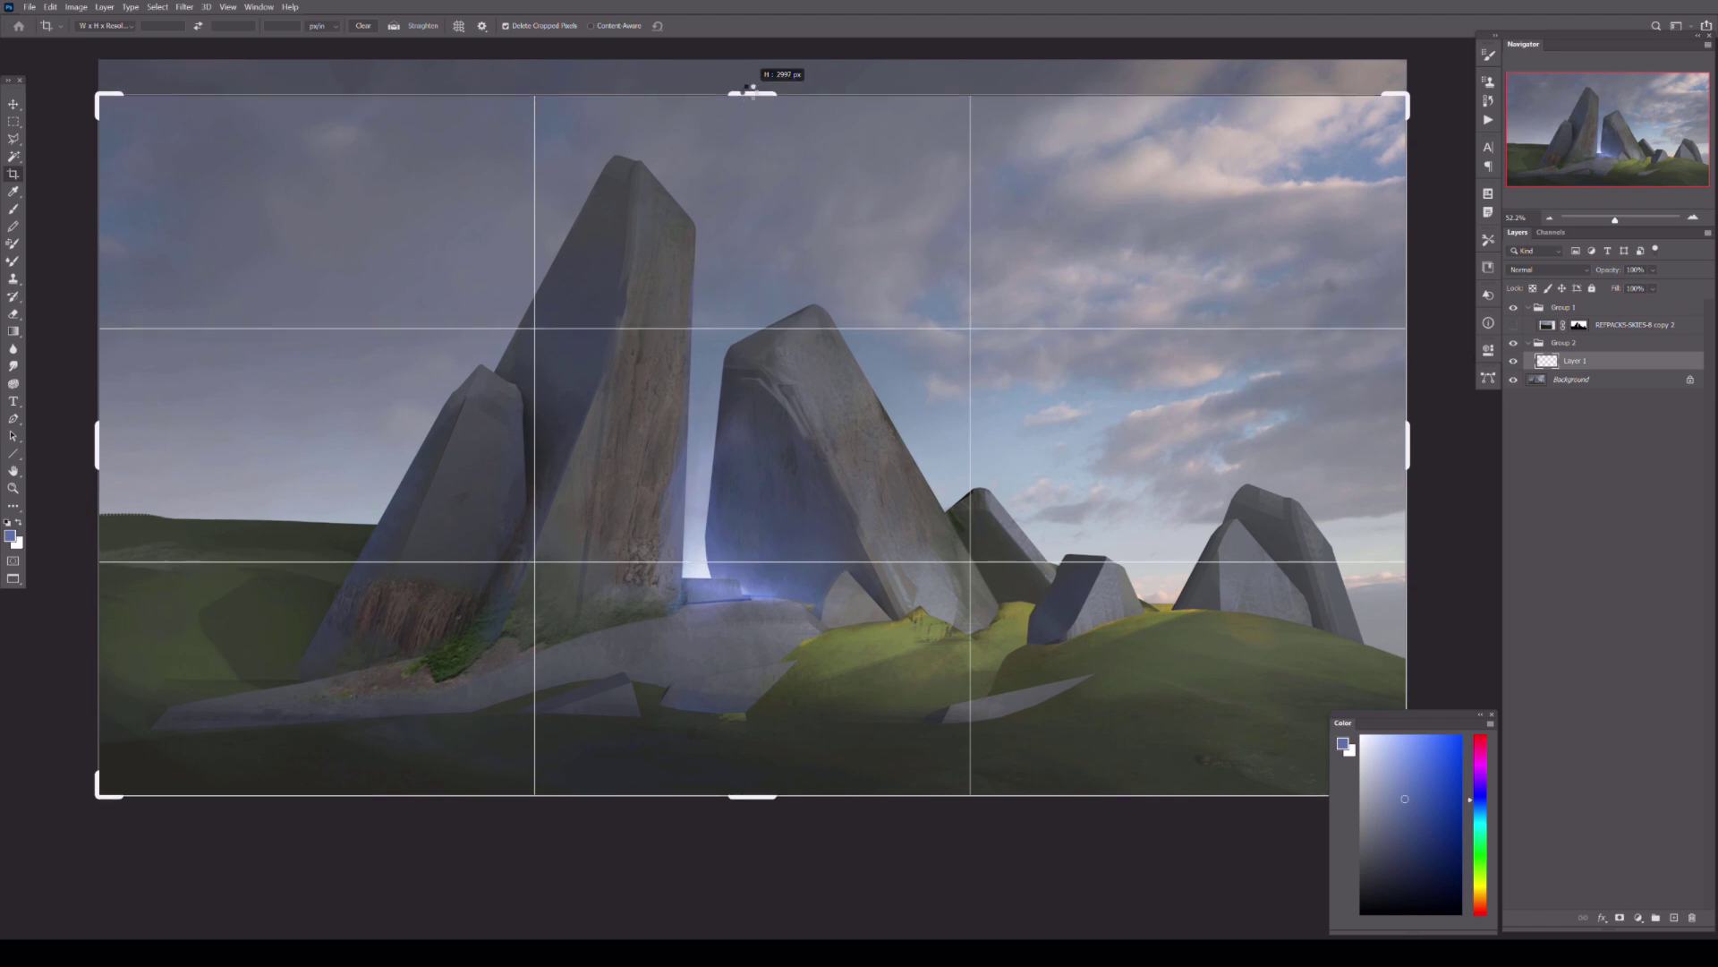
pyautogui.press('Return')
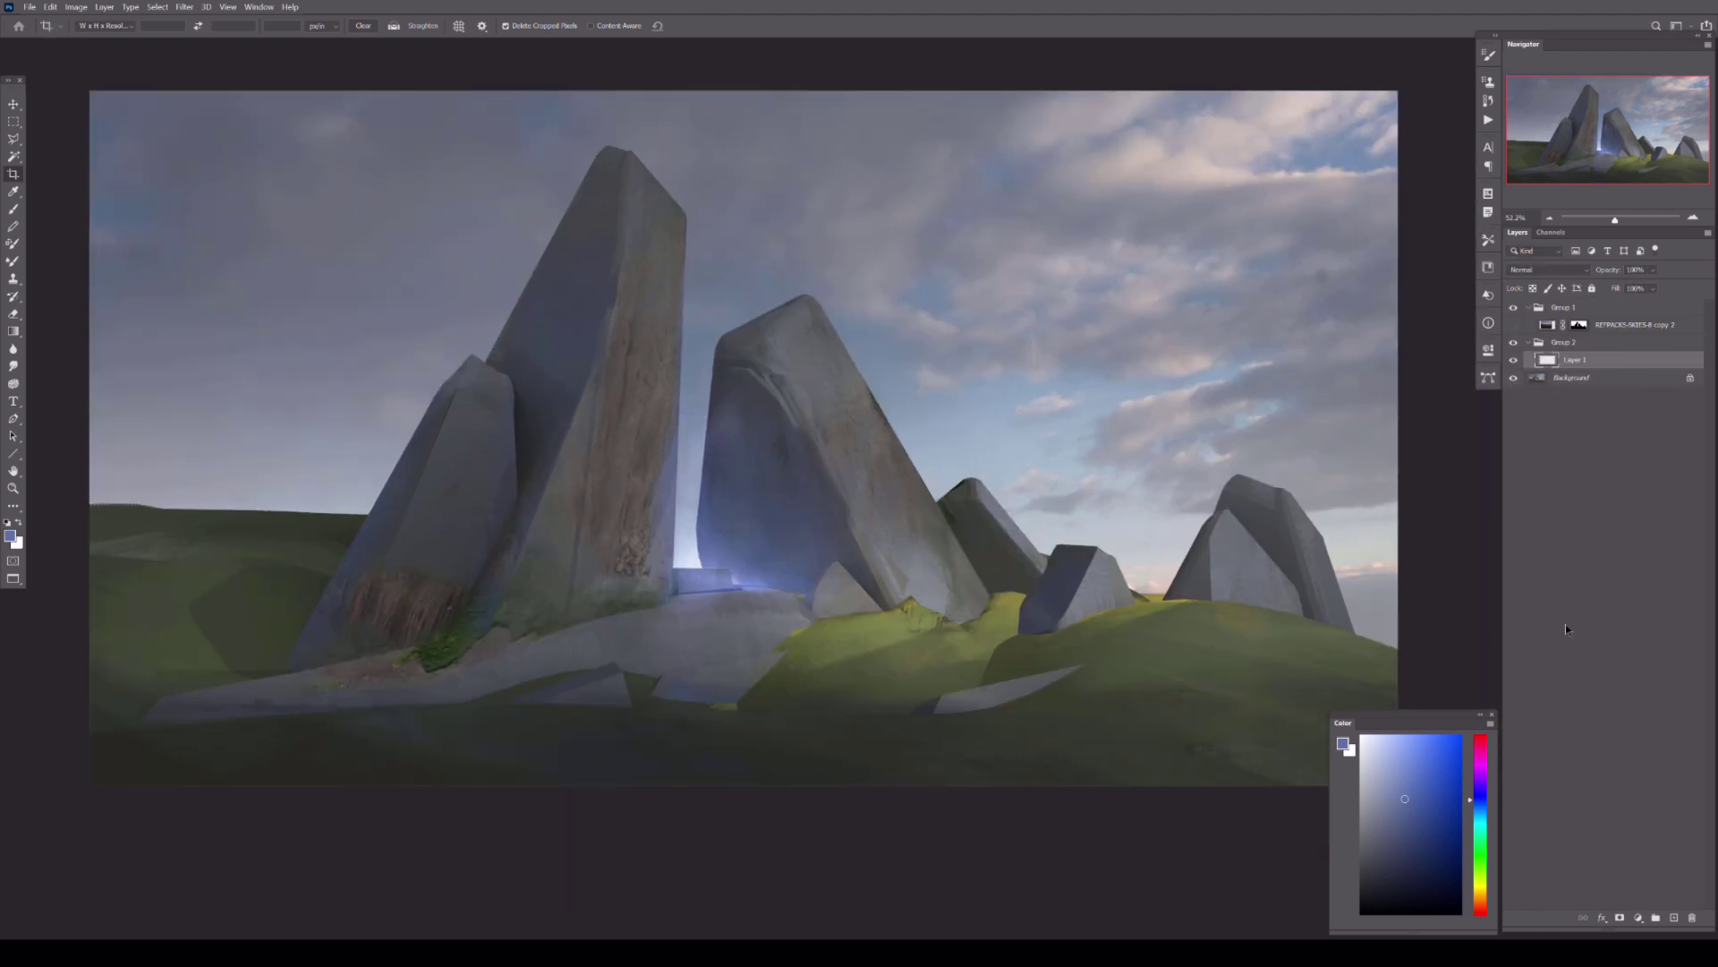
# - Set Layer 1 to Lighten and paint soft fog over the tall rocks
pyautogui.press('b')
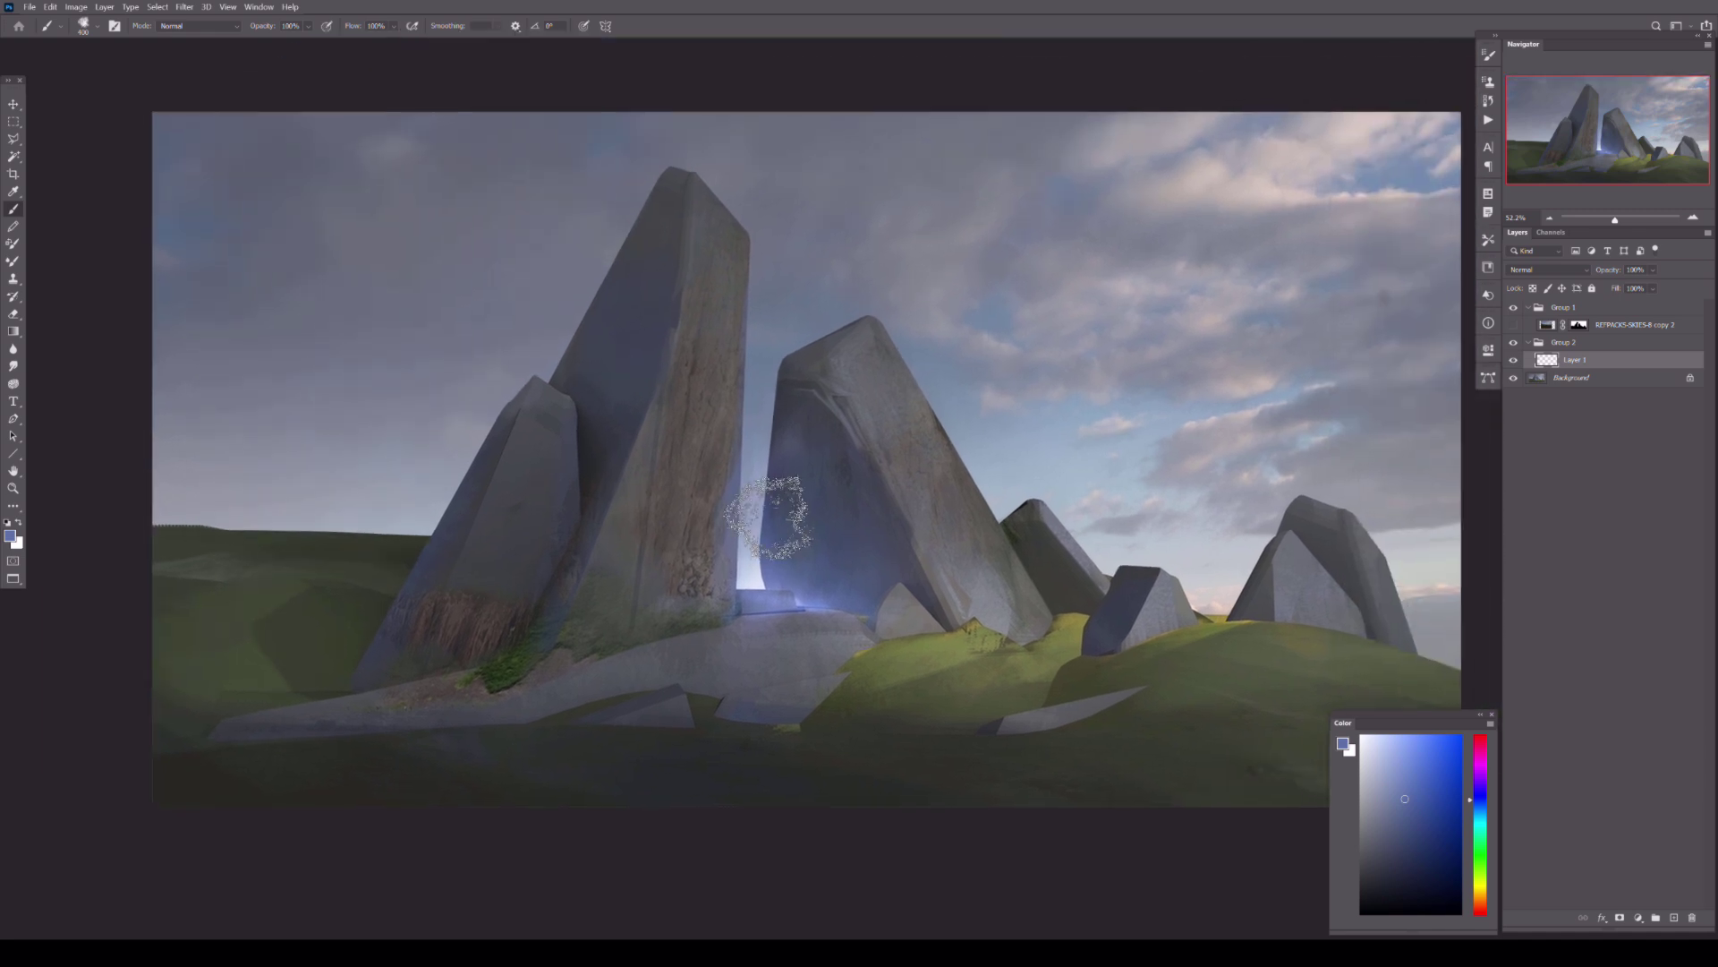
pyautogui.click(1548, 269)
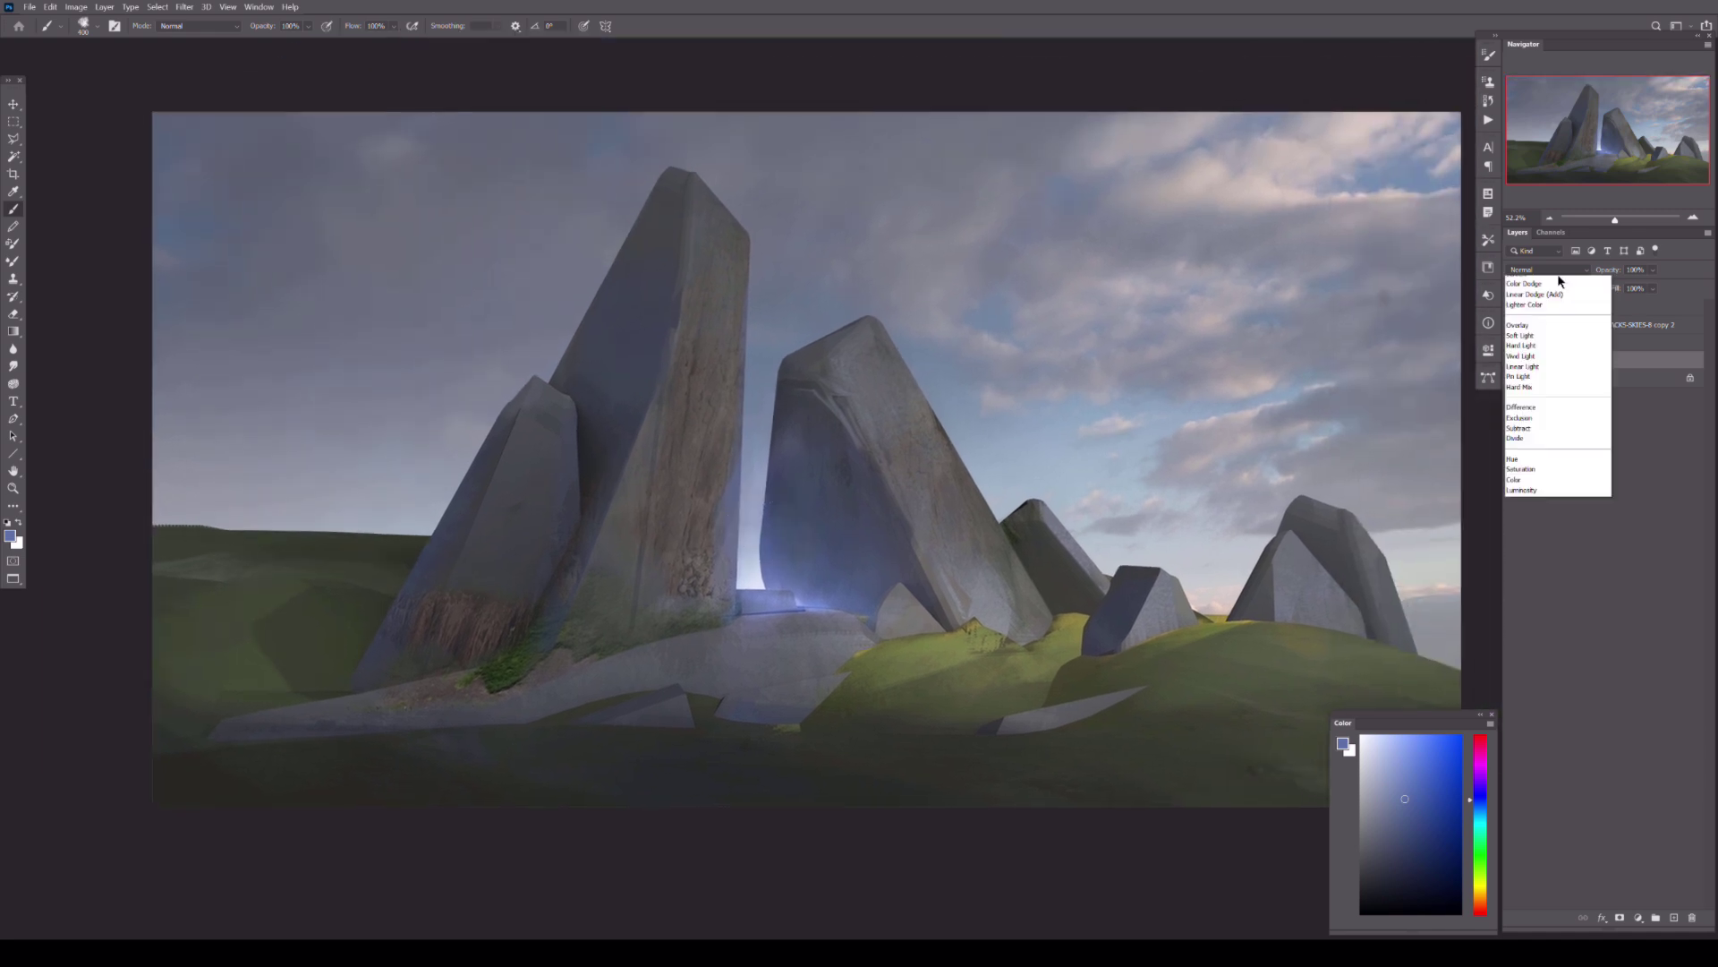
pyautogui.click(1531, 363)
pyautogui.moveTo(561, 341)
pyautogui.mouseDown()
pyautogui.moveTo(633, 211)
pyautogui.moveTo(453, 499)
pyautogui.mouseUp()
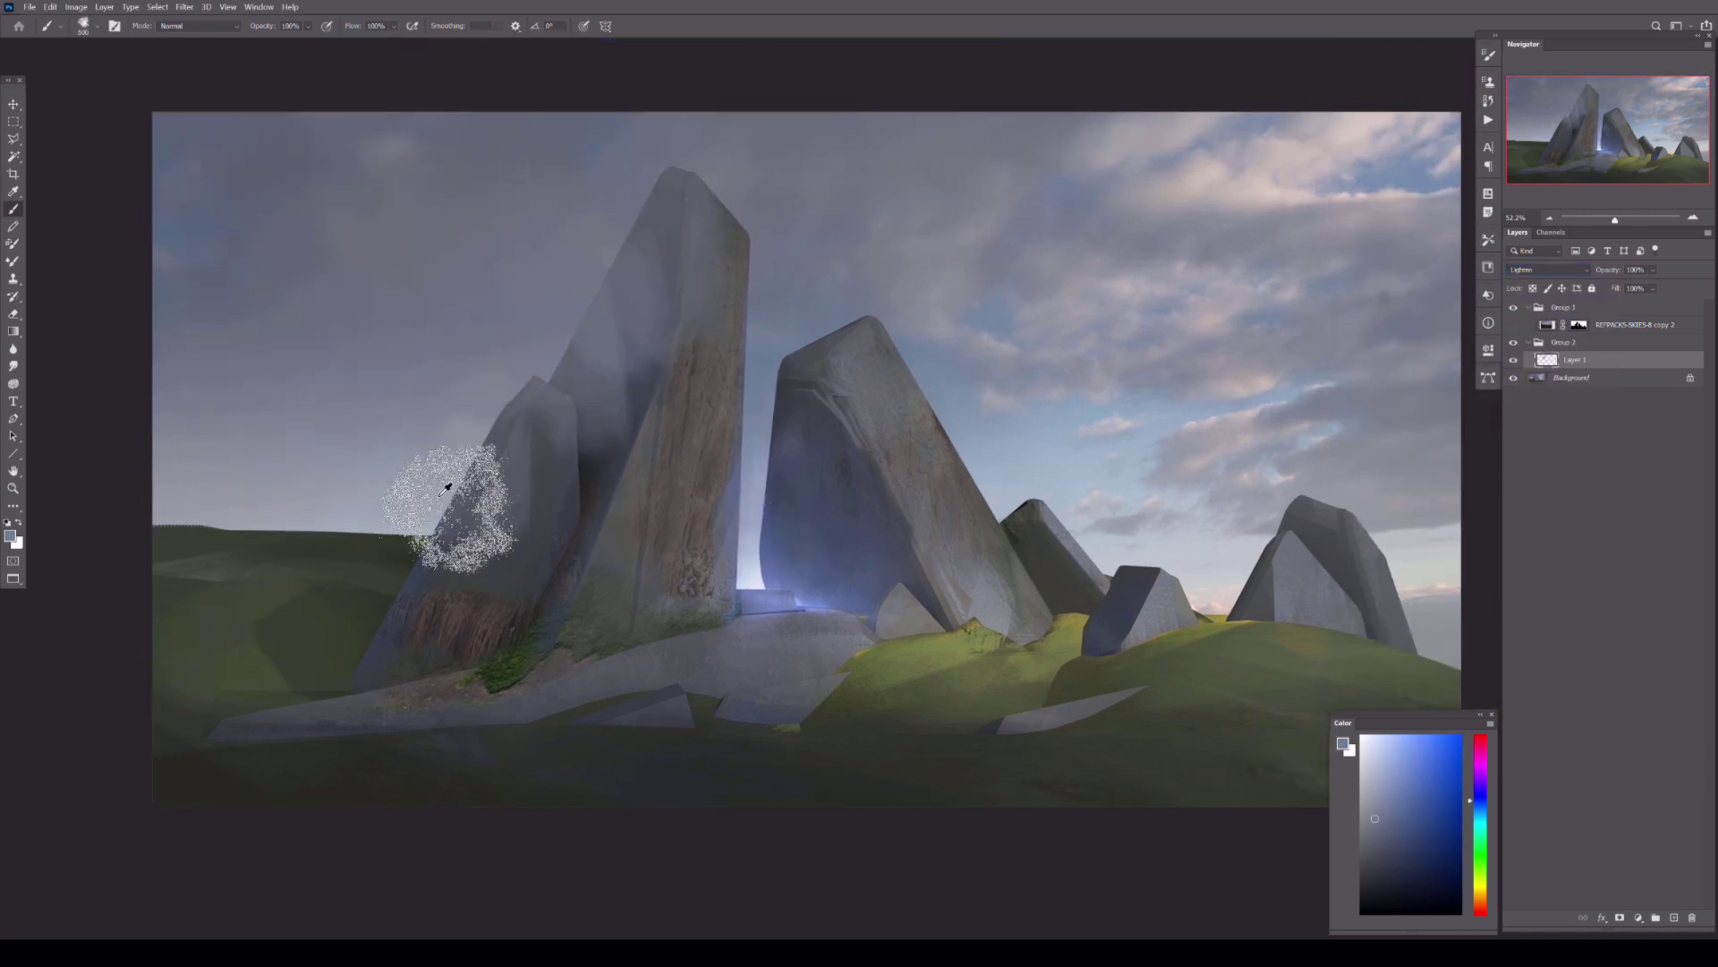
# - Paint haze inside a polygonal selection left of the rocks, then deselect
pyautogui.press('l')
pyautogui.click(125, 643)
pyautogui.click(116, 391)
pyautogui.click(270, 300)
pyautogui.click(488, 429)
pyautogui.press('b')
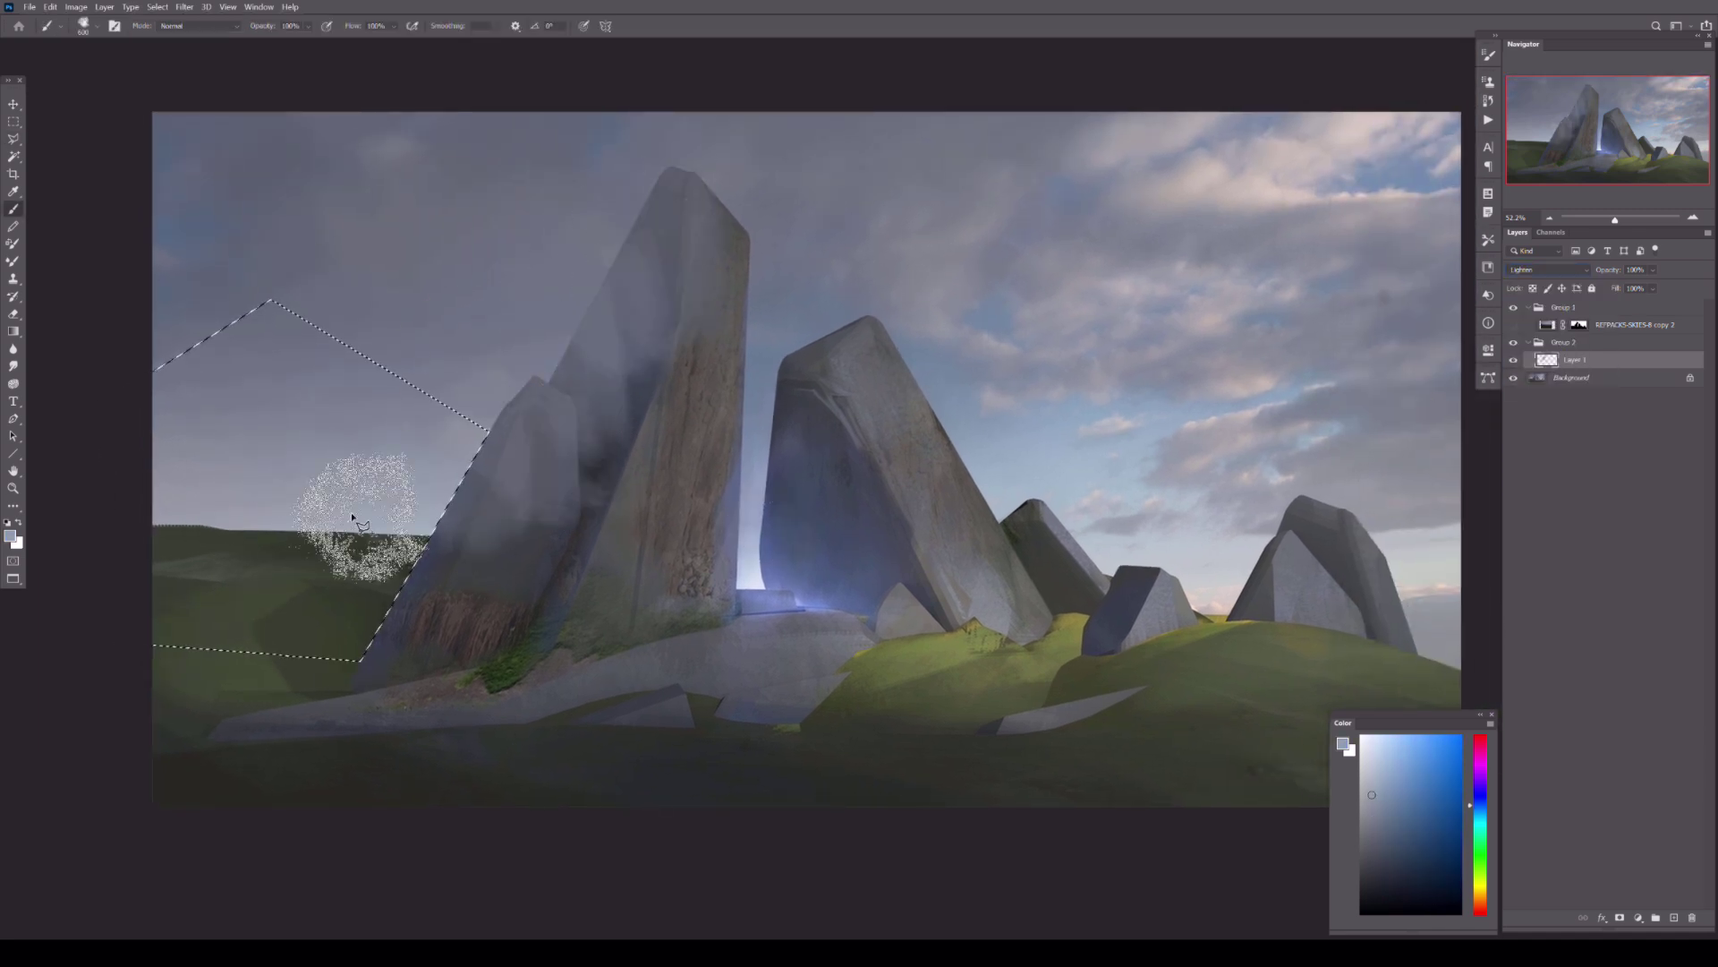
pyautogui.moveTo(323, 537); pyautogui.dragTo(388, 531)
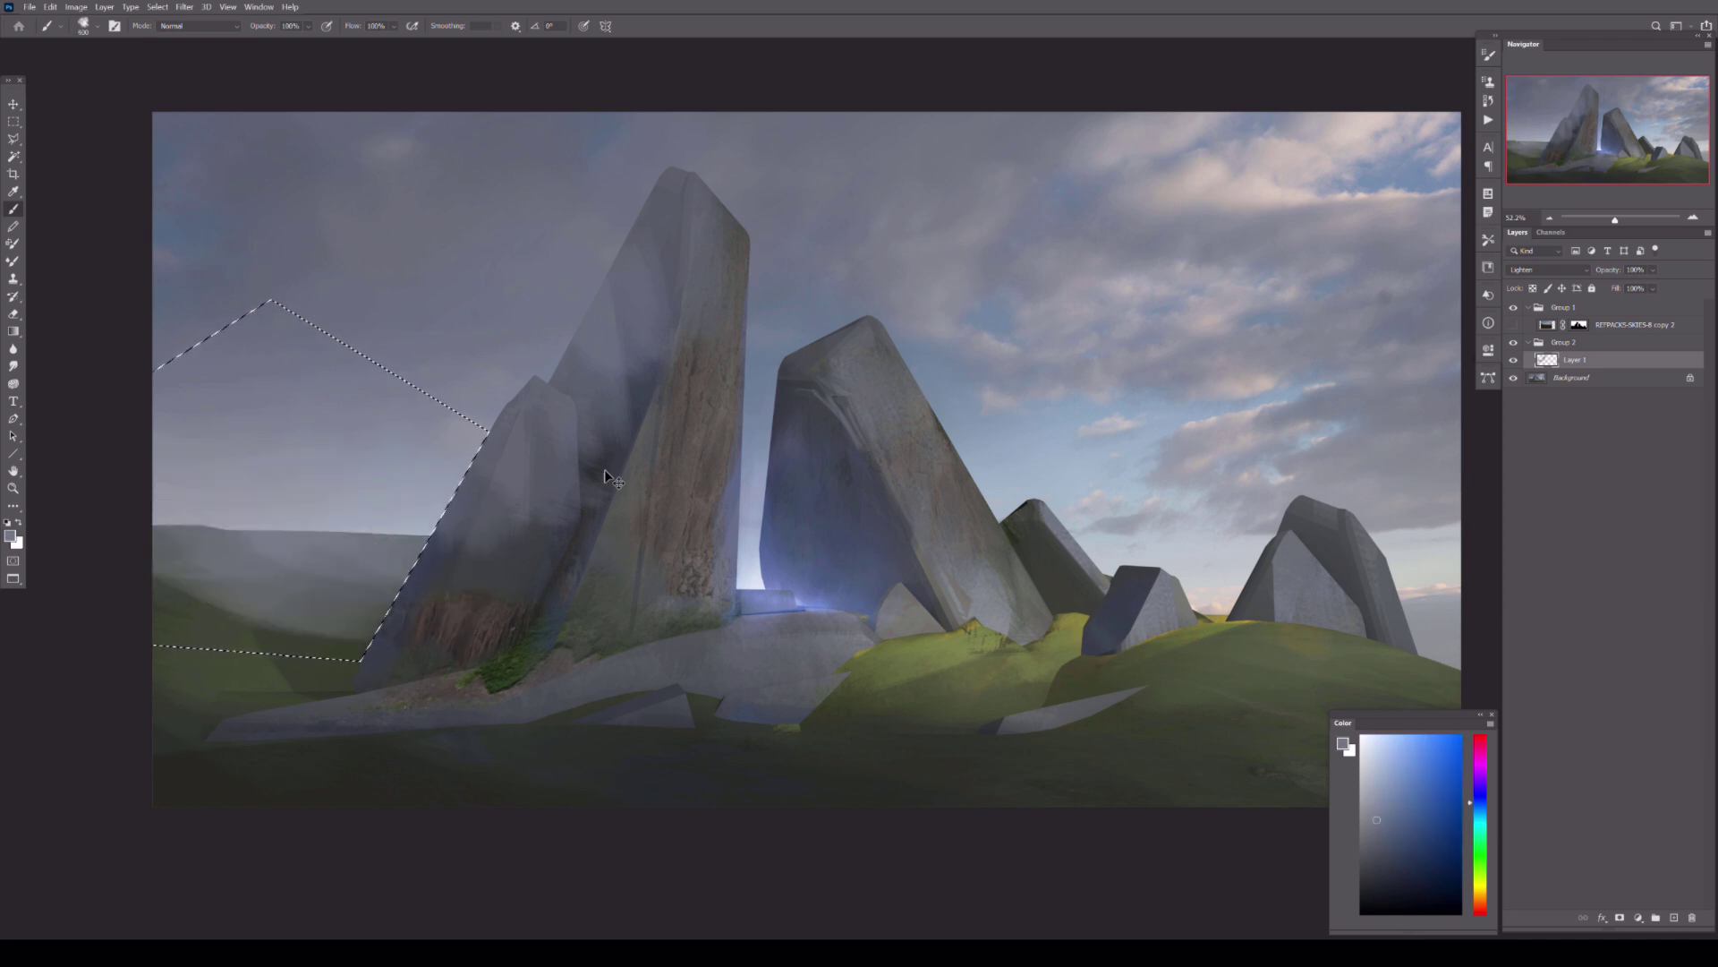
pyautogui.hotkey('ctrl', 'd')
# - Erase some fog near the tall rocks and lower the fog layer's opacity
pyautogui.press('e')
pyautogui.moveTo(614, 515); pyautogui.dragTo(634, 510)
pyautogui.moveTo(170, 635); pyautogui.dragTo(376, 457)
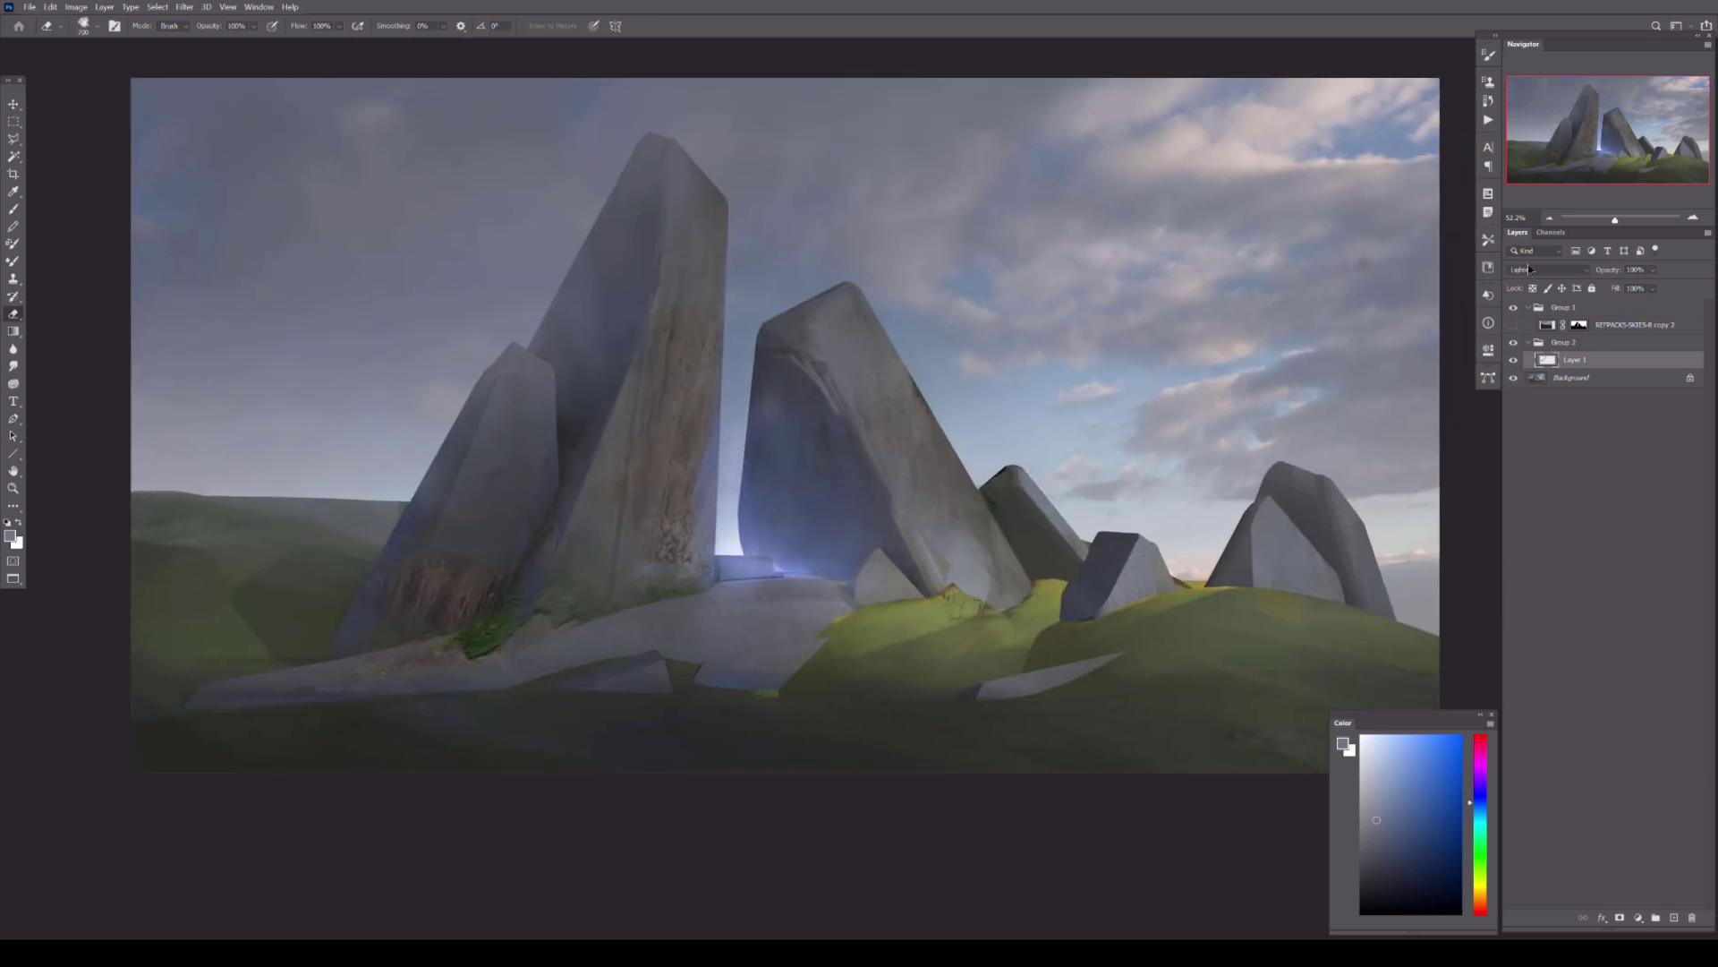
pyautogui.click(1653, 270)
pyautogui.moveTo(1679, 285); pyautogui.dragTo(1668, 286)
pyautogui.click(1308, 342)
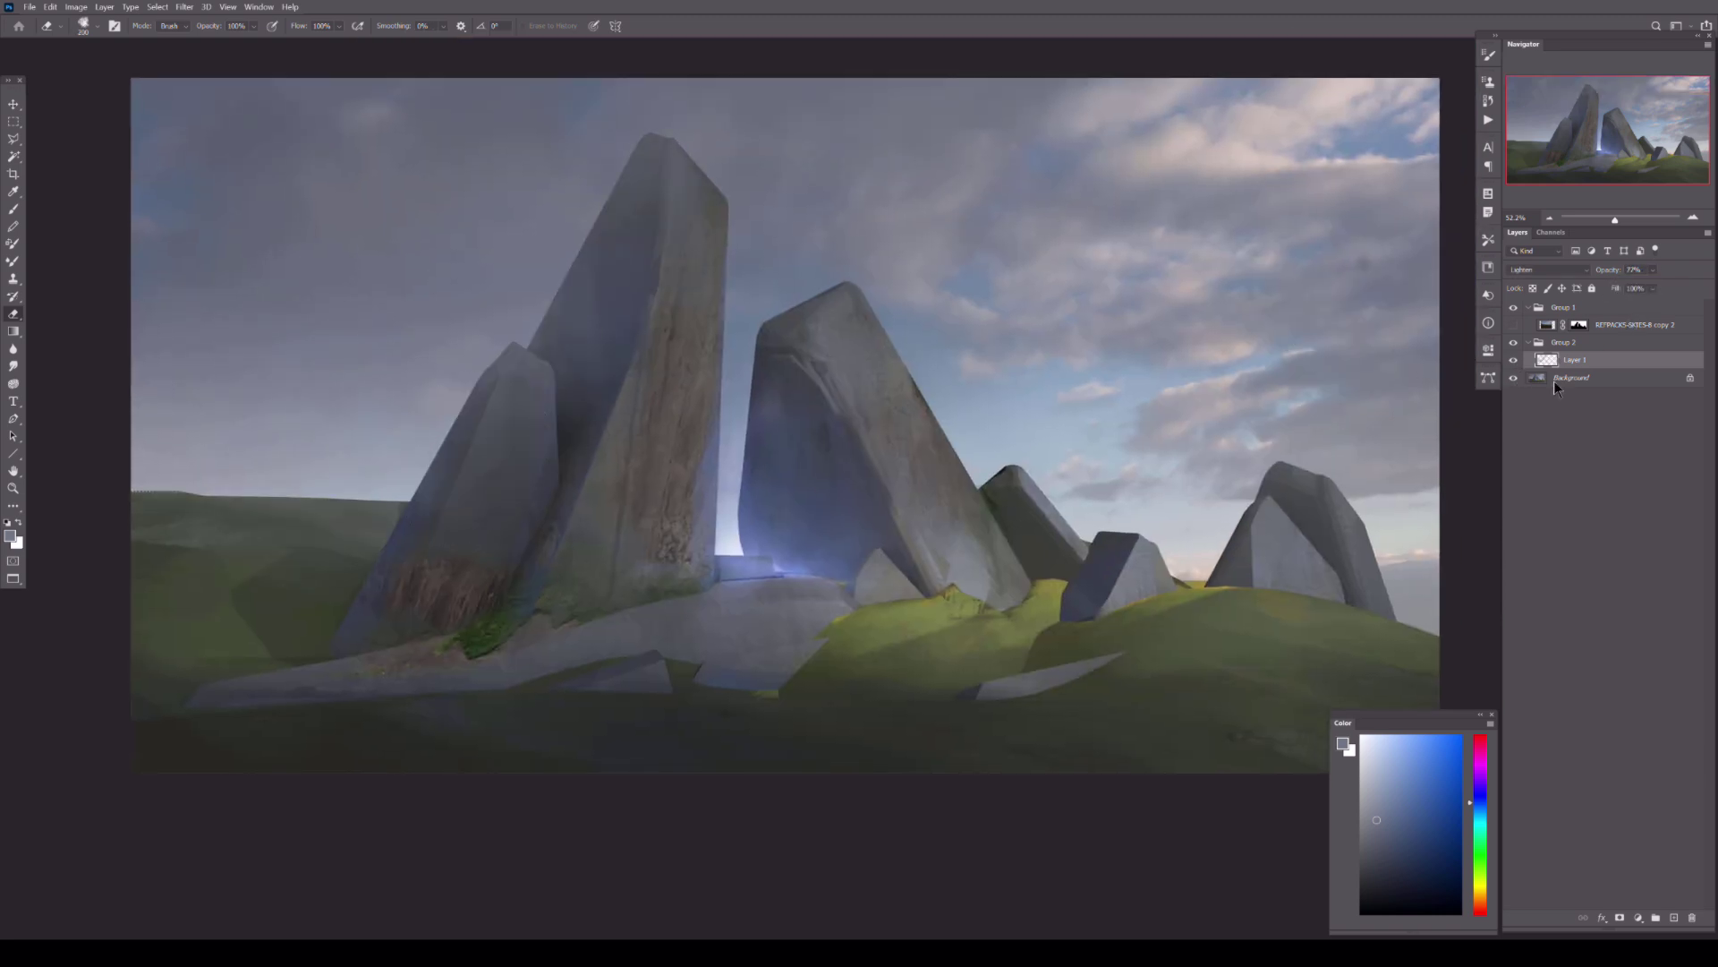
pyautogui.moveTo(400, 370); pyautogui.dragTo(454, 367)
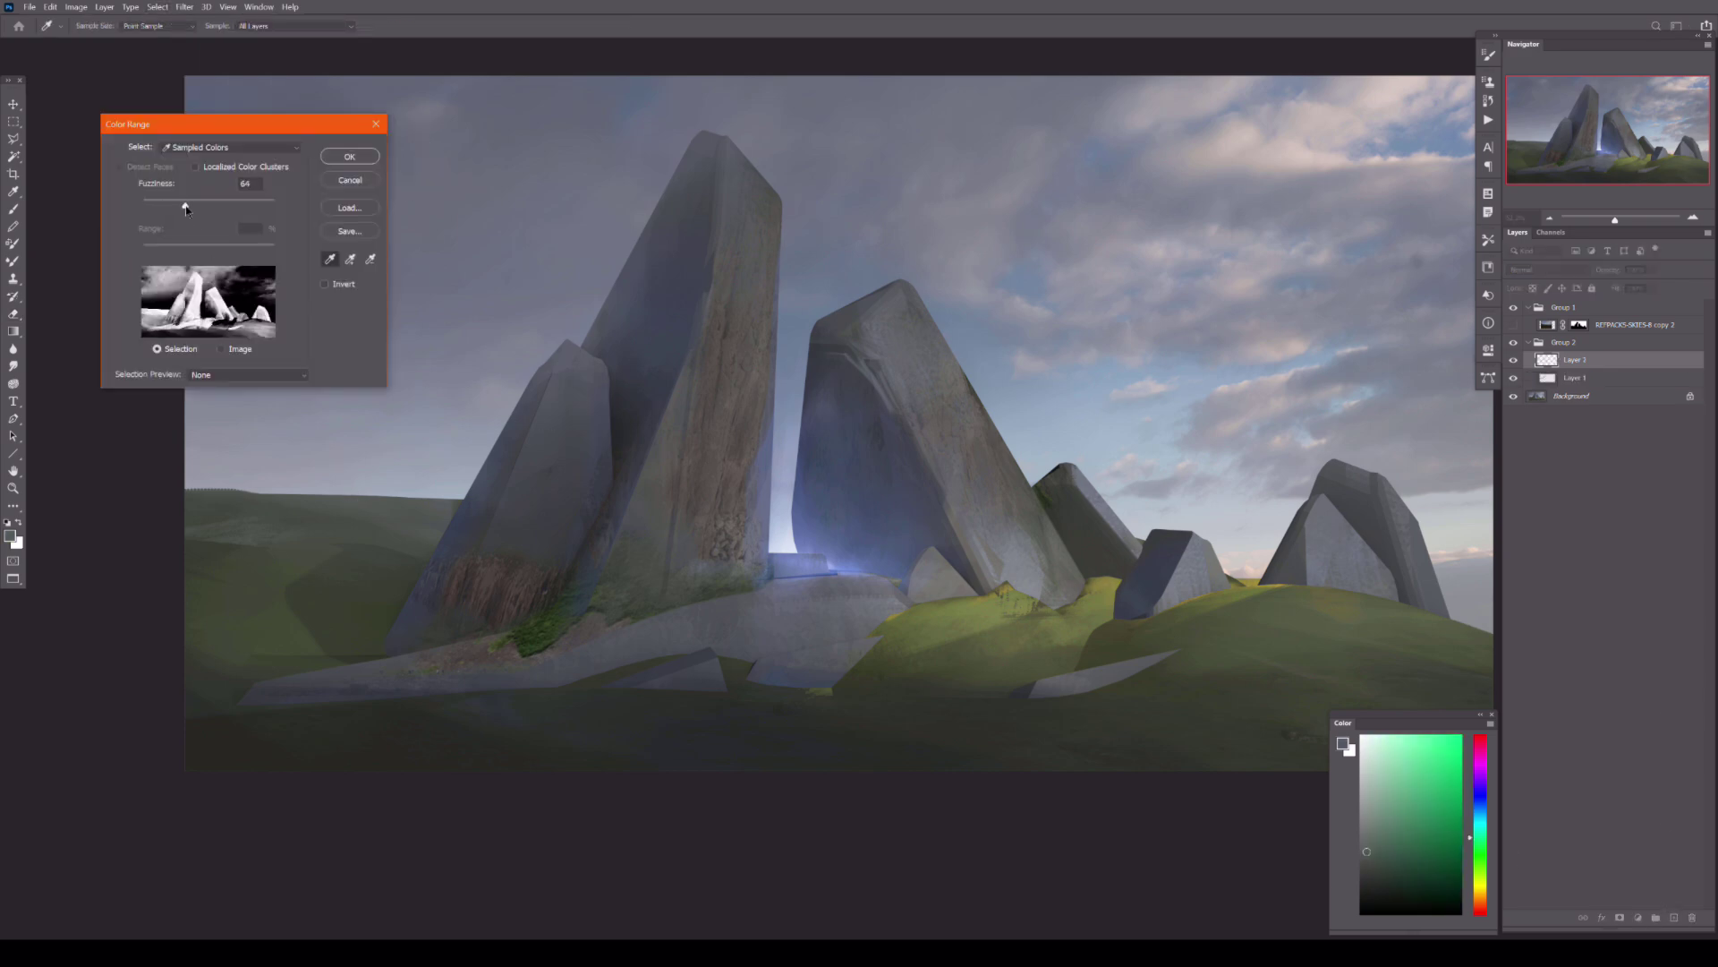
# - Paint soft light over a colour-range selection of the rocks on a new layer
pyautogui.press('Return')
pyautogui.hotkey('ctrl', 'shift', 'alt', 'n')
pyautogui.press('b')
pyautogui.press(']')
pyautogui.press(']')
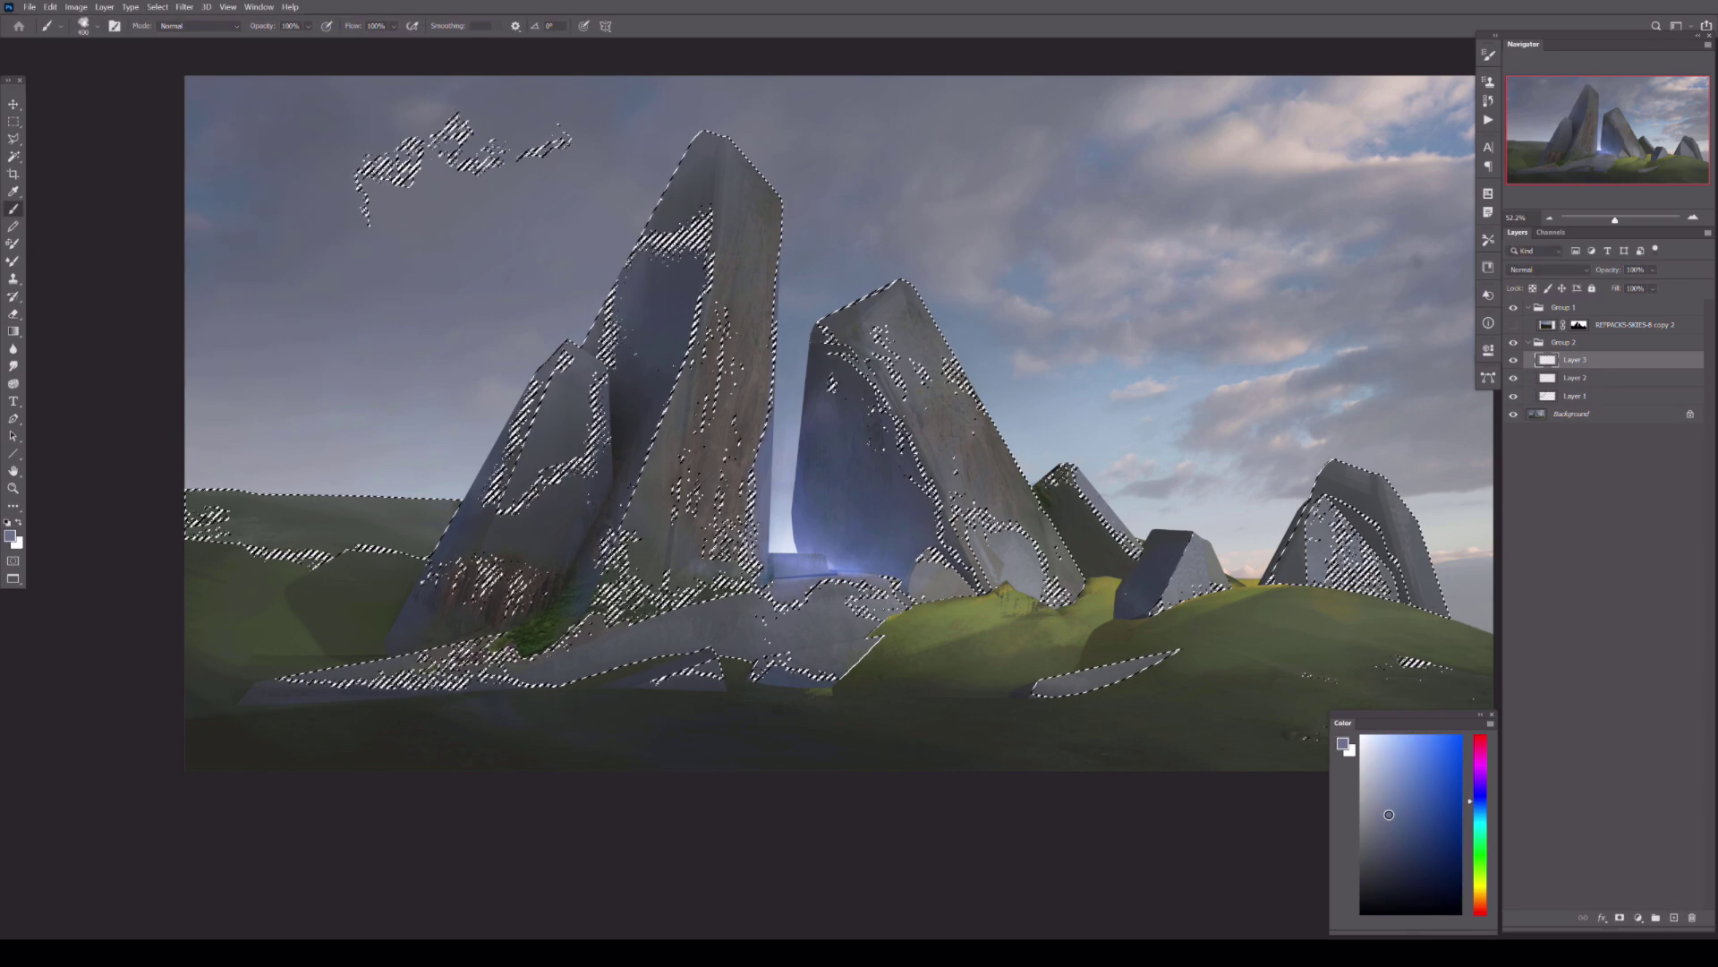
pyautogui.keyDown('alt'); pyautogui.click(268, 358); pyautogui.keyUp('alt')
pyautogui.moveTo(340, 465); pyautogui.dragTo(385, 493)
pyautogui.hotkey('ctrl', 'd')
pyautogui.press('e')
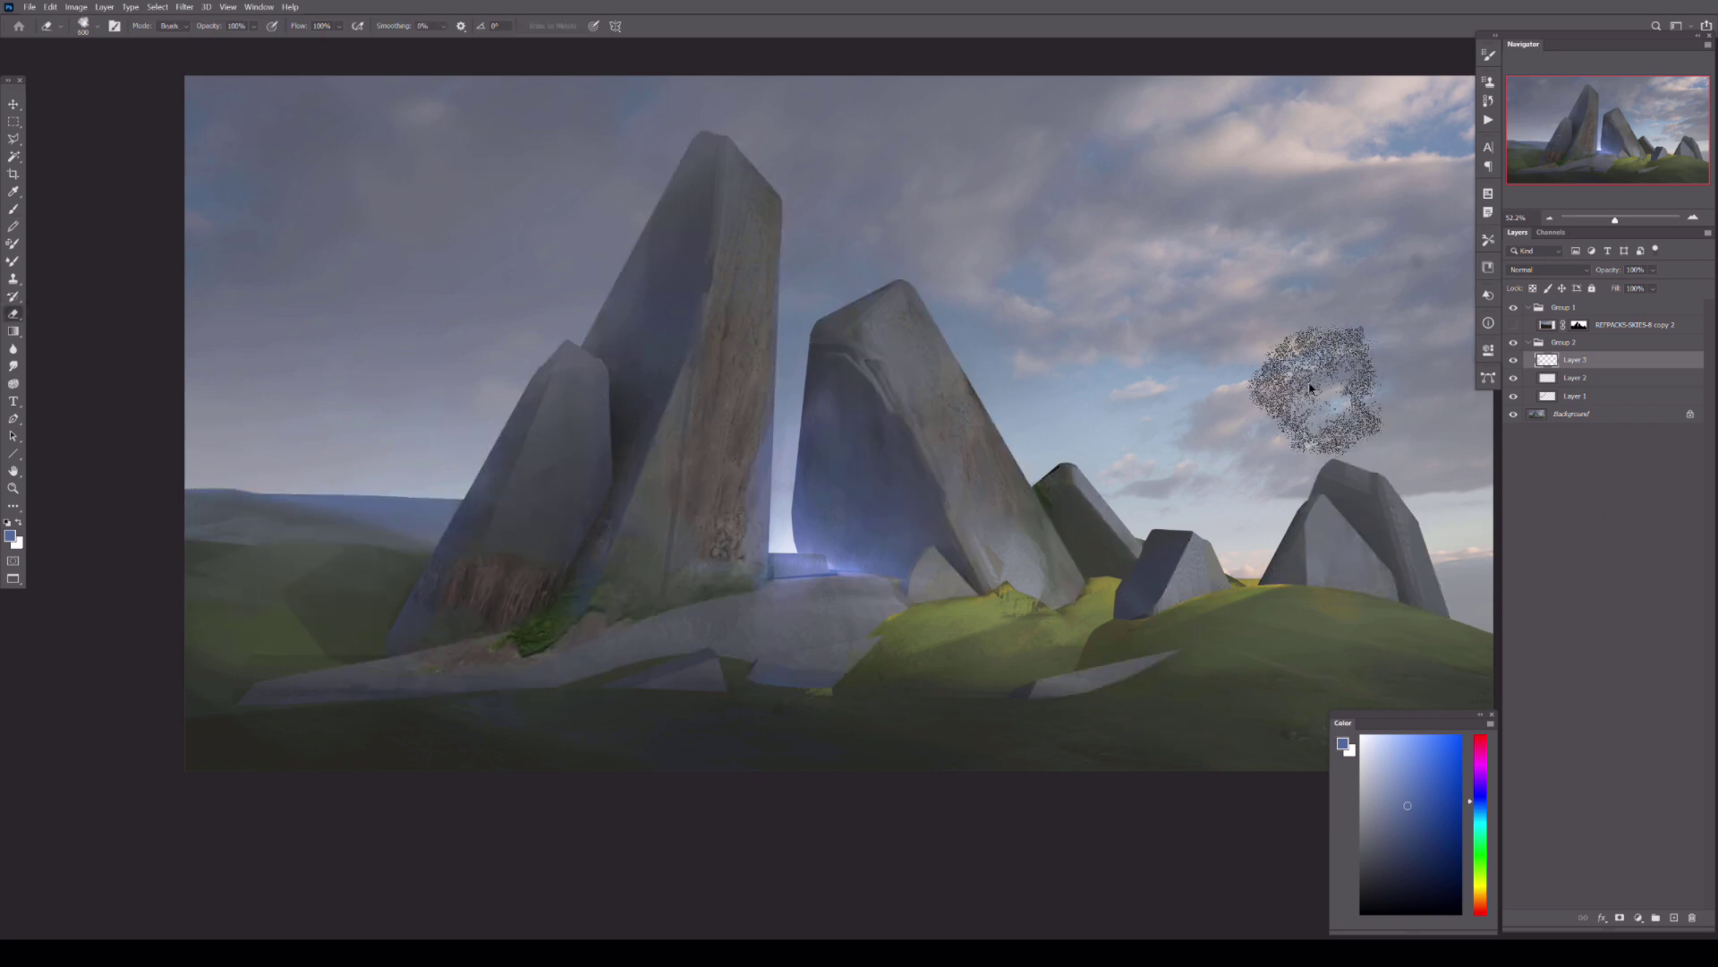
# - Paint dark blue shading on the tall rock, then sample cyan, blue and green tones
pyautogui.press('b')
pyautogui.keyDown('alt'); pyautogui.click(628, 419); pyautogui.keyUp('alt')
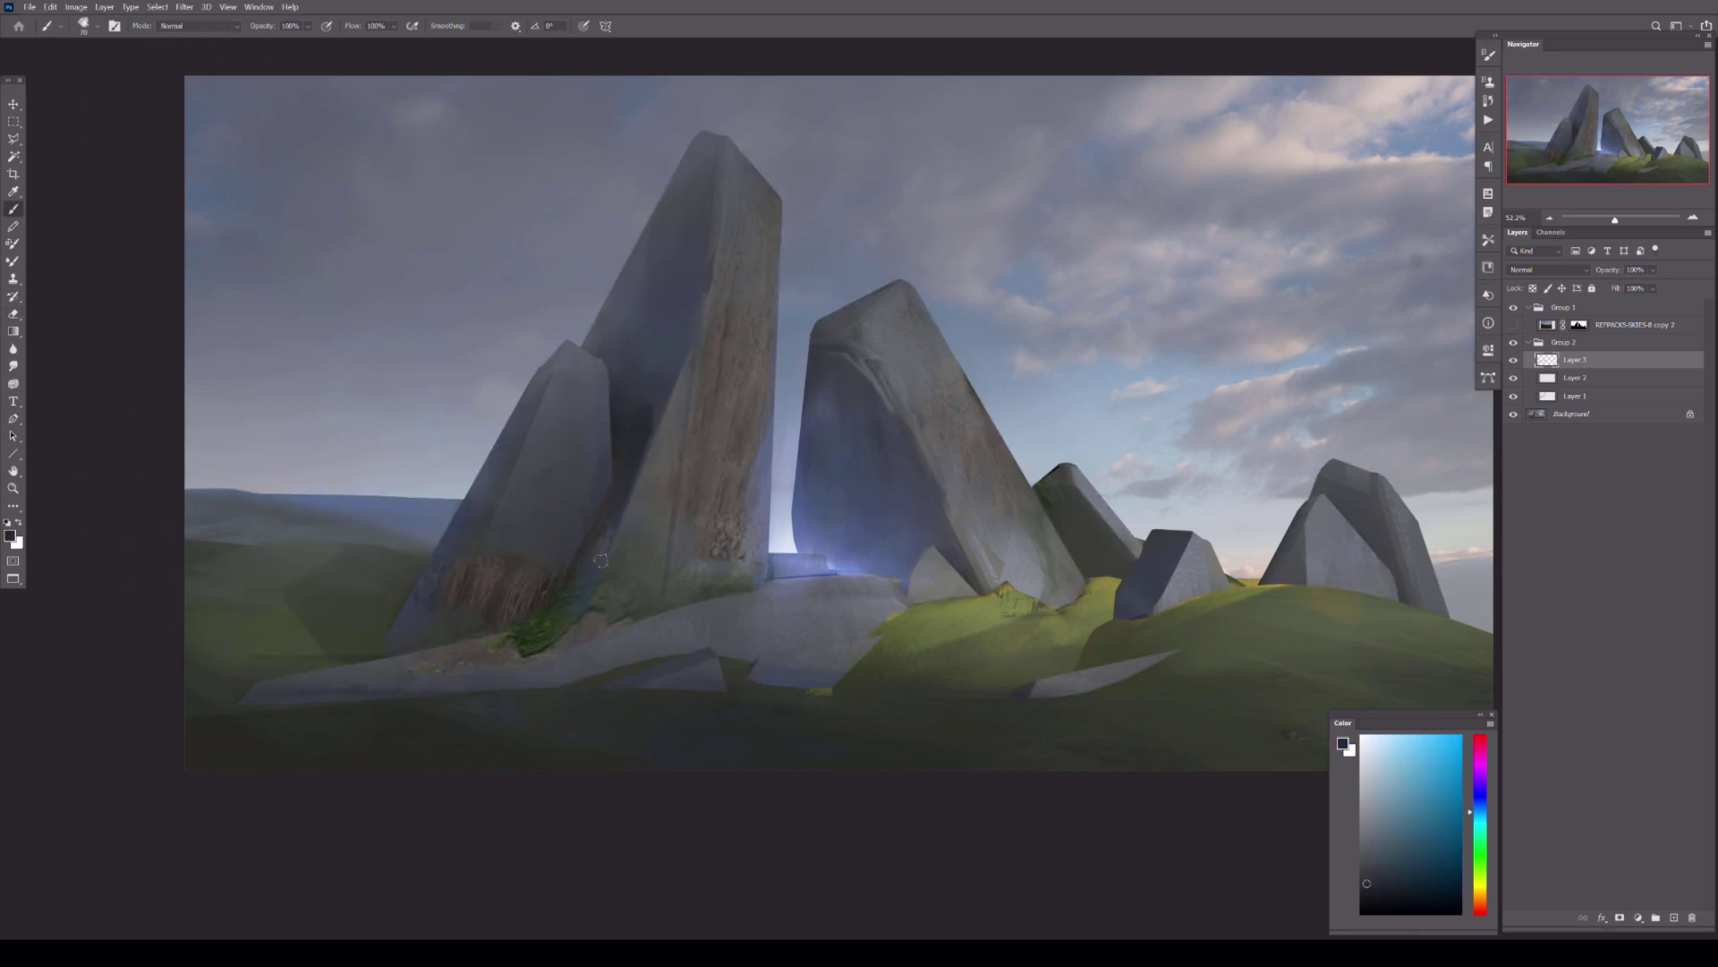
pyautogui.keyDown('alt'); pyautogui.click(629, 421); pyautogui.keyUp('alt')
pyautogui.keyDown('alt'); pyautogui.click(704, 254); pyautogui.keyUp('alt')
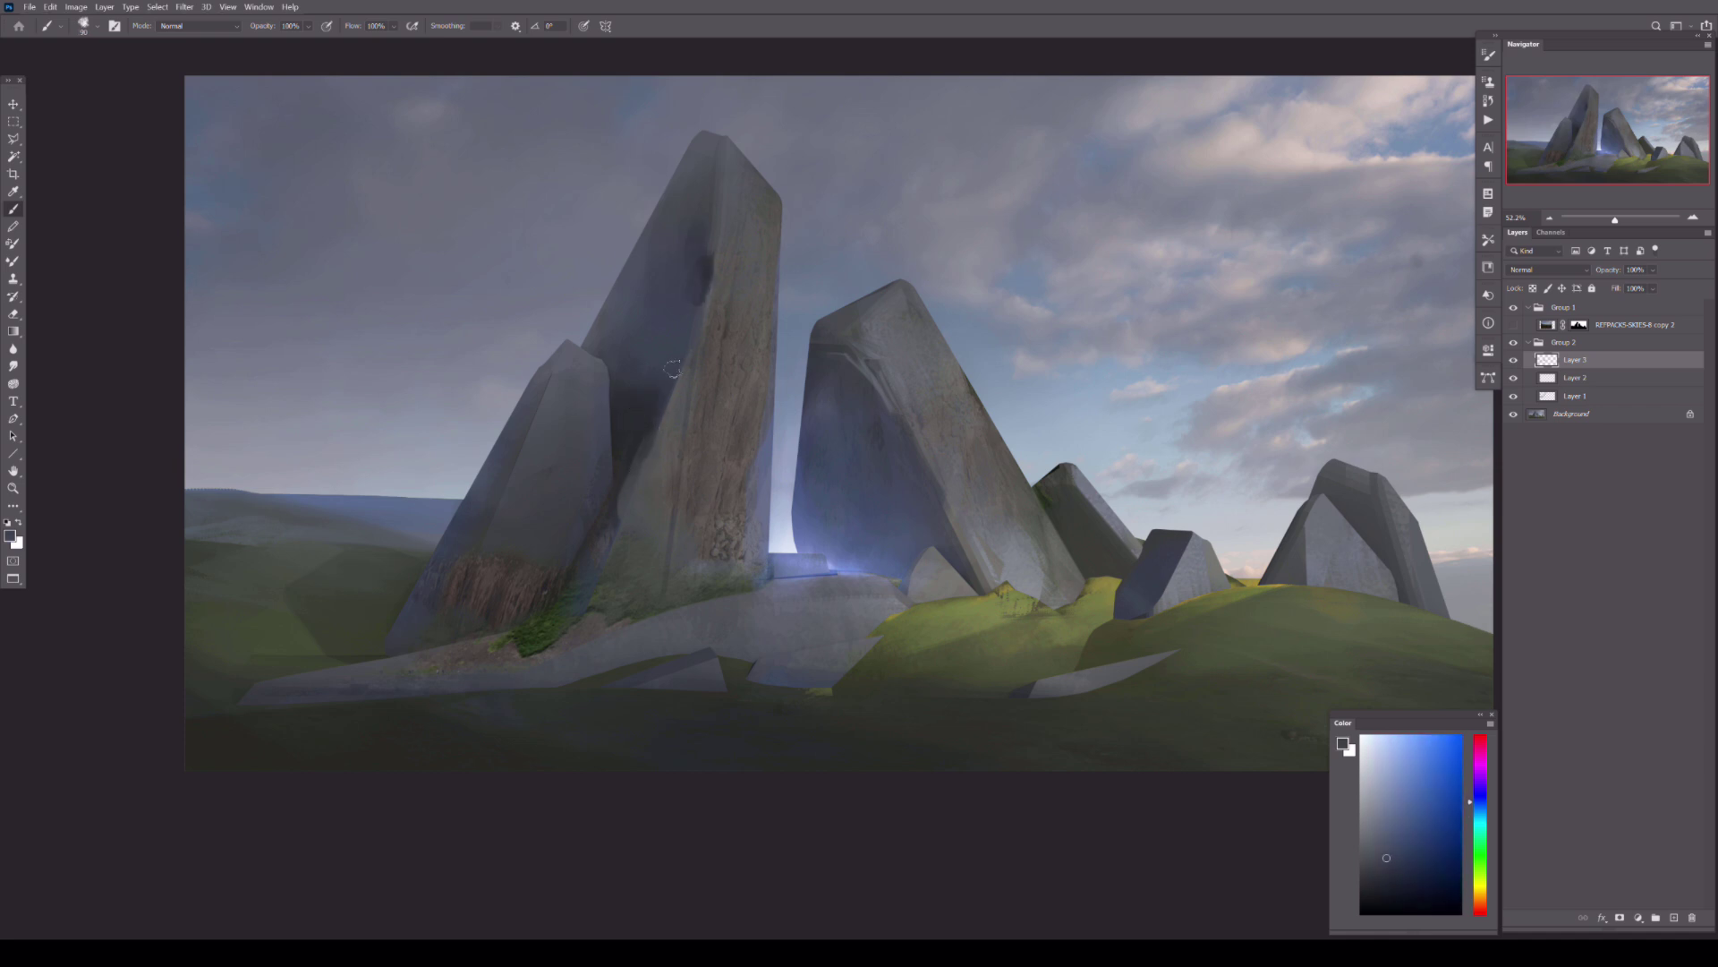
pyautogui.moveTo(690, 287); pyautogui.dragTo(674, 247)
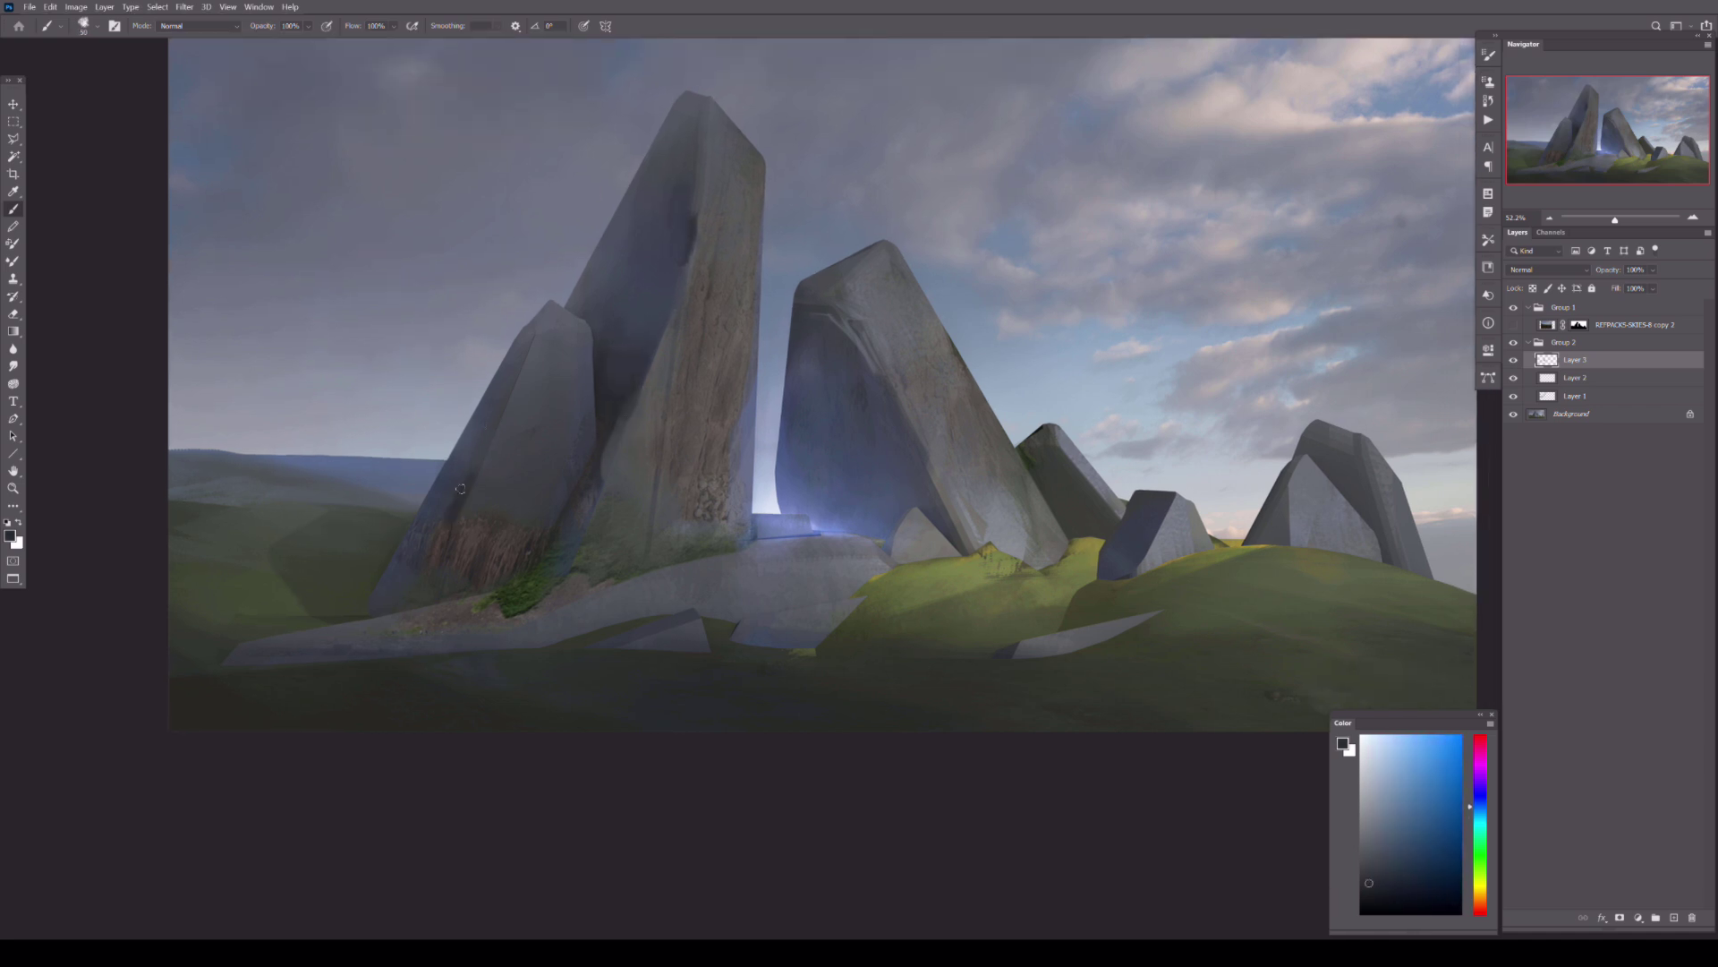
pyautogui.keyDown('alt'); pyautogui.click(562, 447); pyautogui.keyUp('alt')
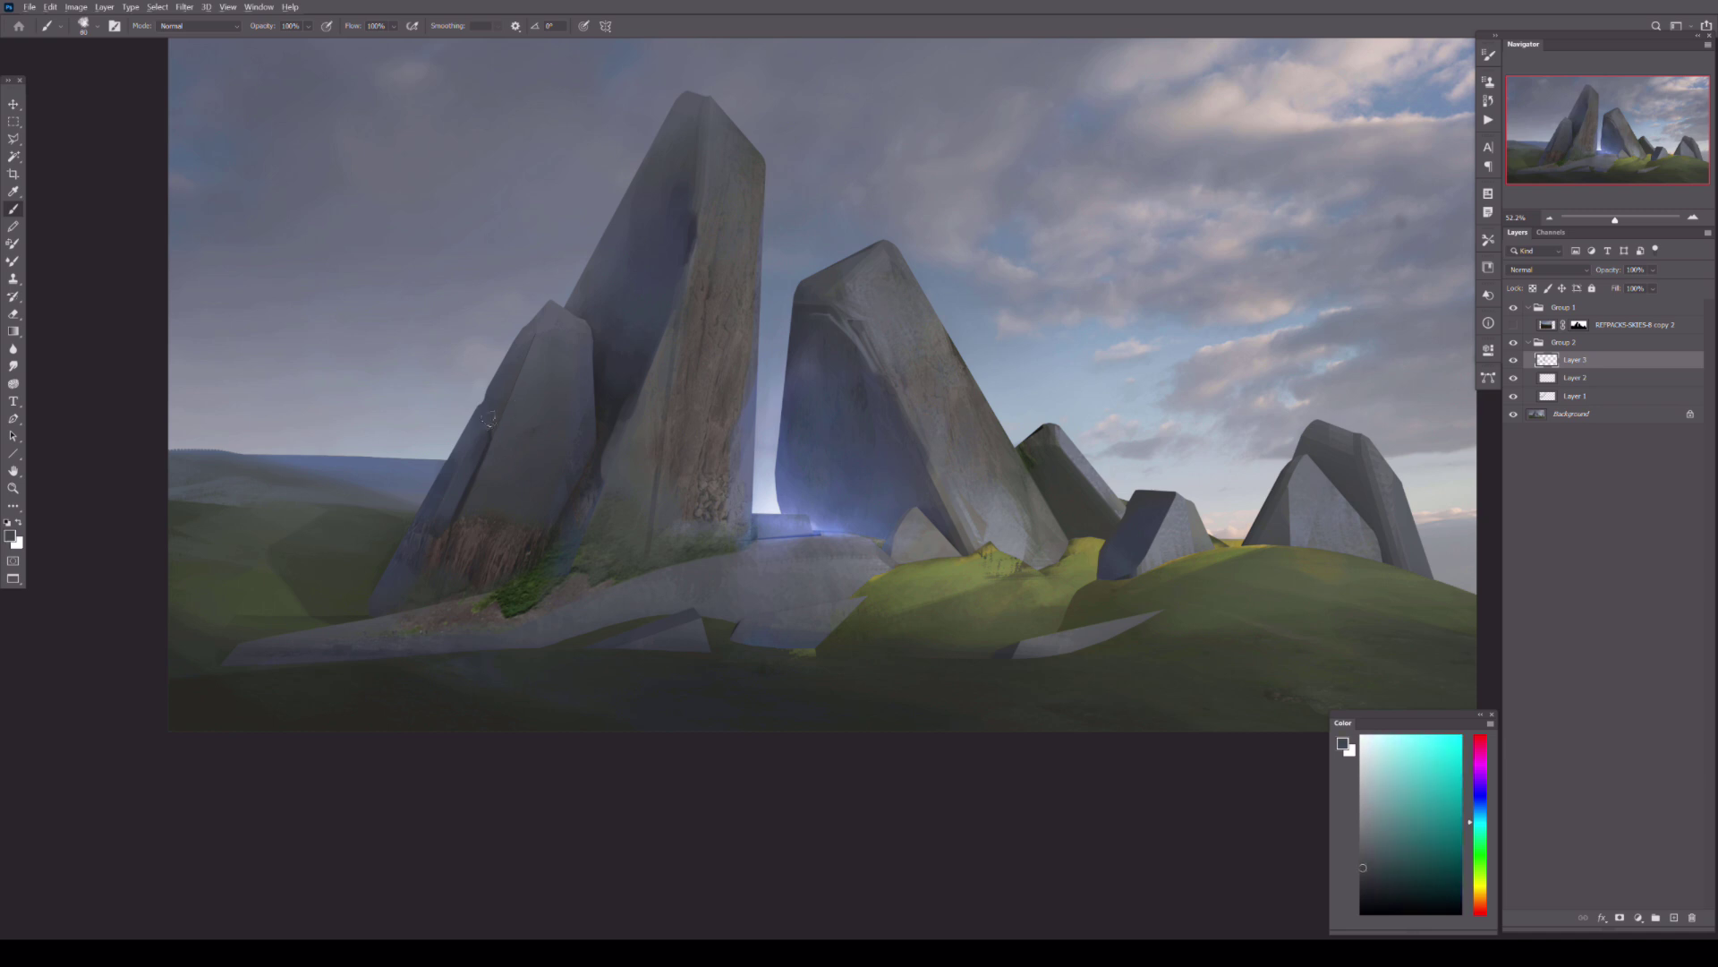
pyautogui.keyDown('alt'); pyautogui.click(604, 375); pyautogui.keyUp('alt')
pyautogui.keyDown('alt'); pyautogui.click(519, 610); pyautogui.keyUp('alt')
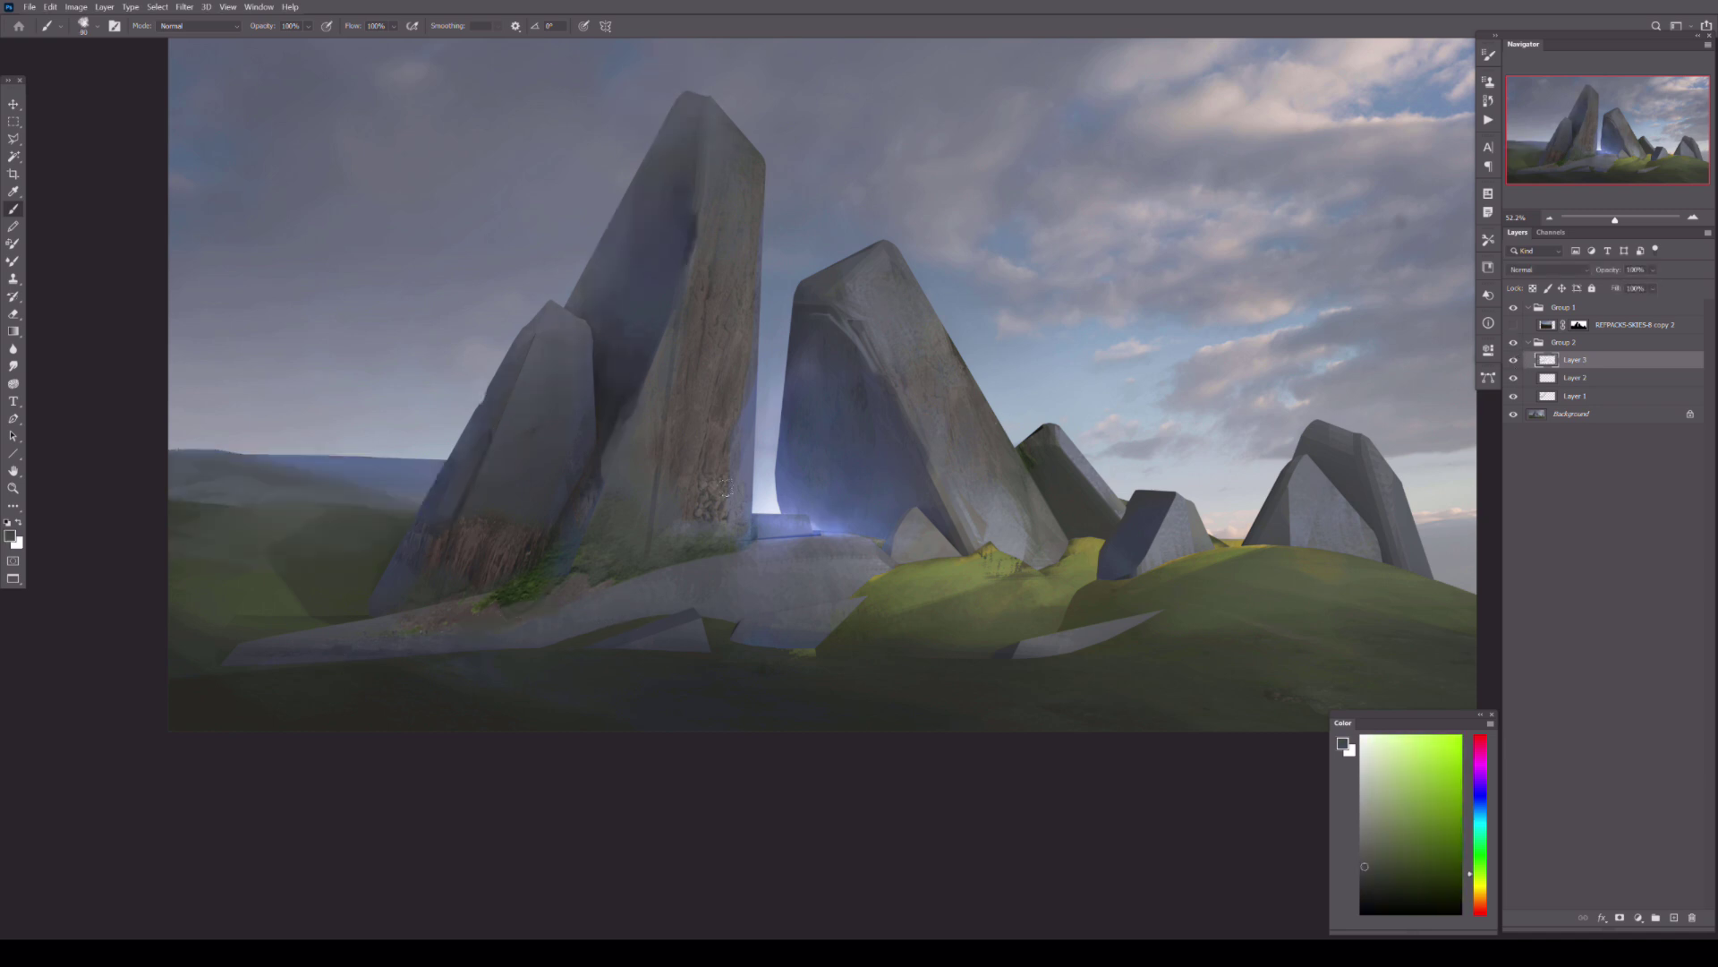
pyautogui.scroll(5, 1045, 465)
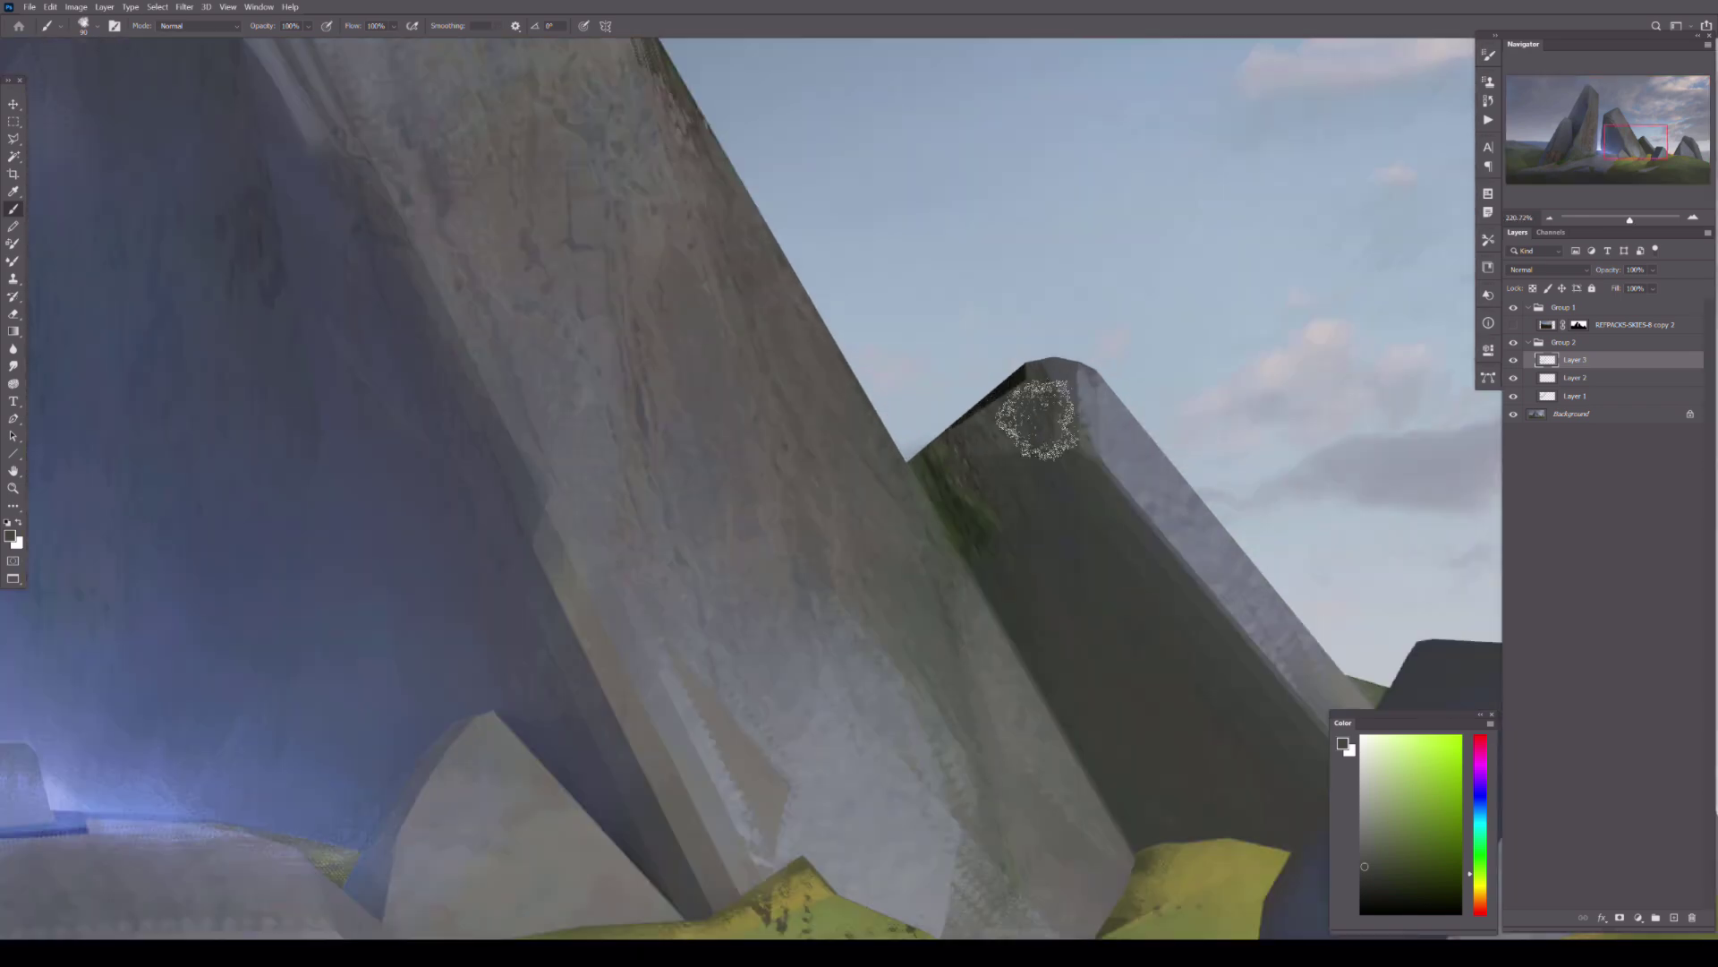
# - Lasso the distant rock's base on a new layer and try a light blue-grey fill, then undo it
pyautogui.click(1123, 832)
pyautogui.moveTo(1123, 832); pyautogui.dragTo(878, 668)
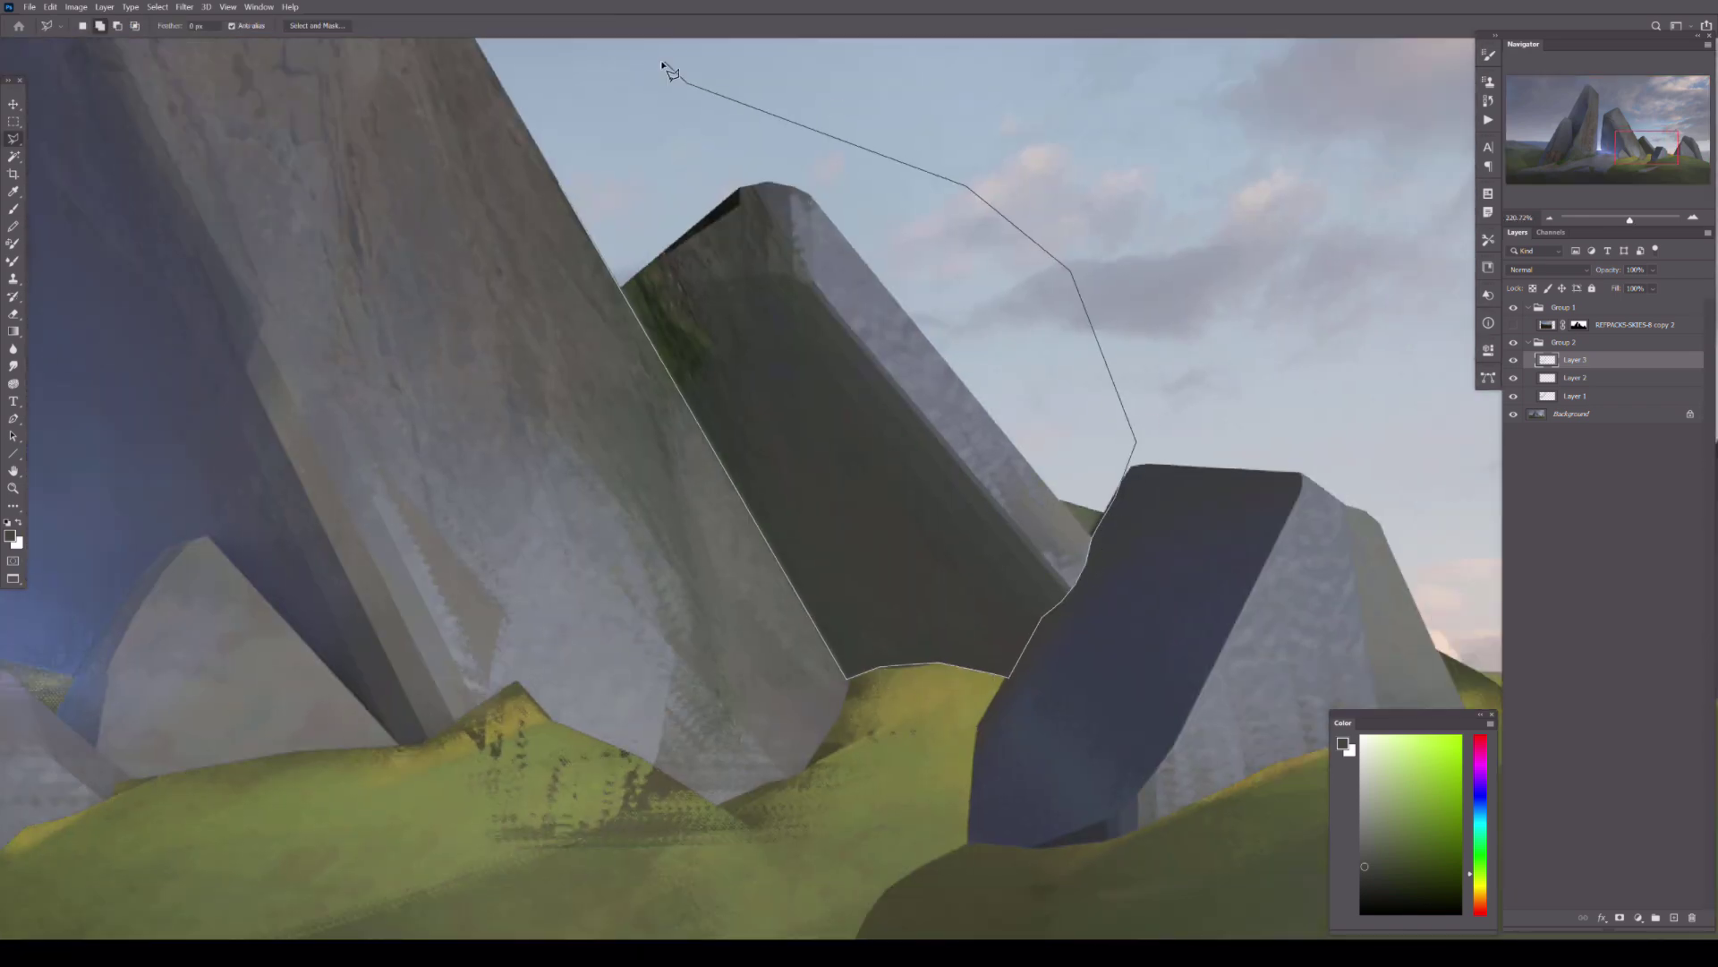
pyautogui.click(1674, 917)
pyautogui.press('b')
pyautogui.keyDown('alt'); pyautogui.click(895, 286); pyautogui.keyUp('alt')
pyautogui.moveTo(844, 260)
pyautogui.mouseDown()
pyautogui.moveTo(756, 230)
pyautogui.moveTo(788, 235)
pyautogui.mouseUp()
pyautogui.hotkey('ctrl', 'z')
# - Shade the distant rock darker blue-grey, deselect, and lower Layer 4's opacity
pyautogui.moveTo(978, 383); pyautogui.dragTo(895, 537)
pyautogui.keyDown('alt'); pyautogui.click(824, 690); pyautogui.keyUp('alt')
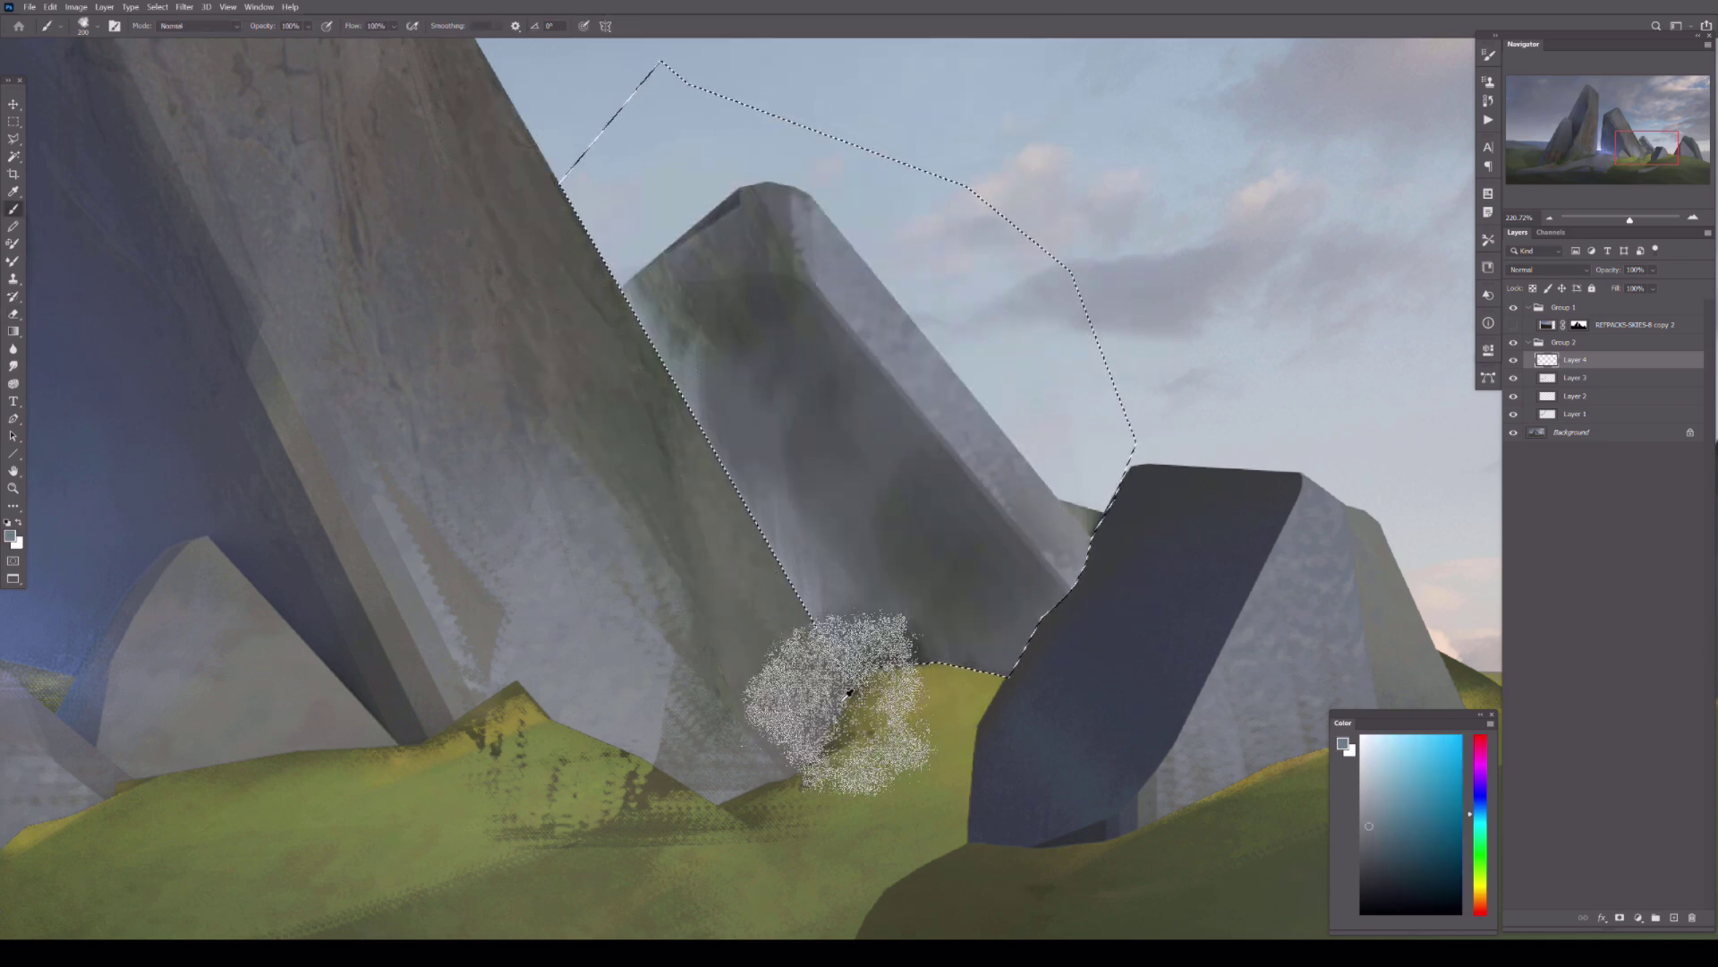
pyautogui.hotkey('ctrl', 'd')
pyautogui.press('e')
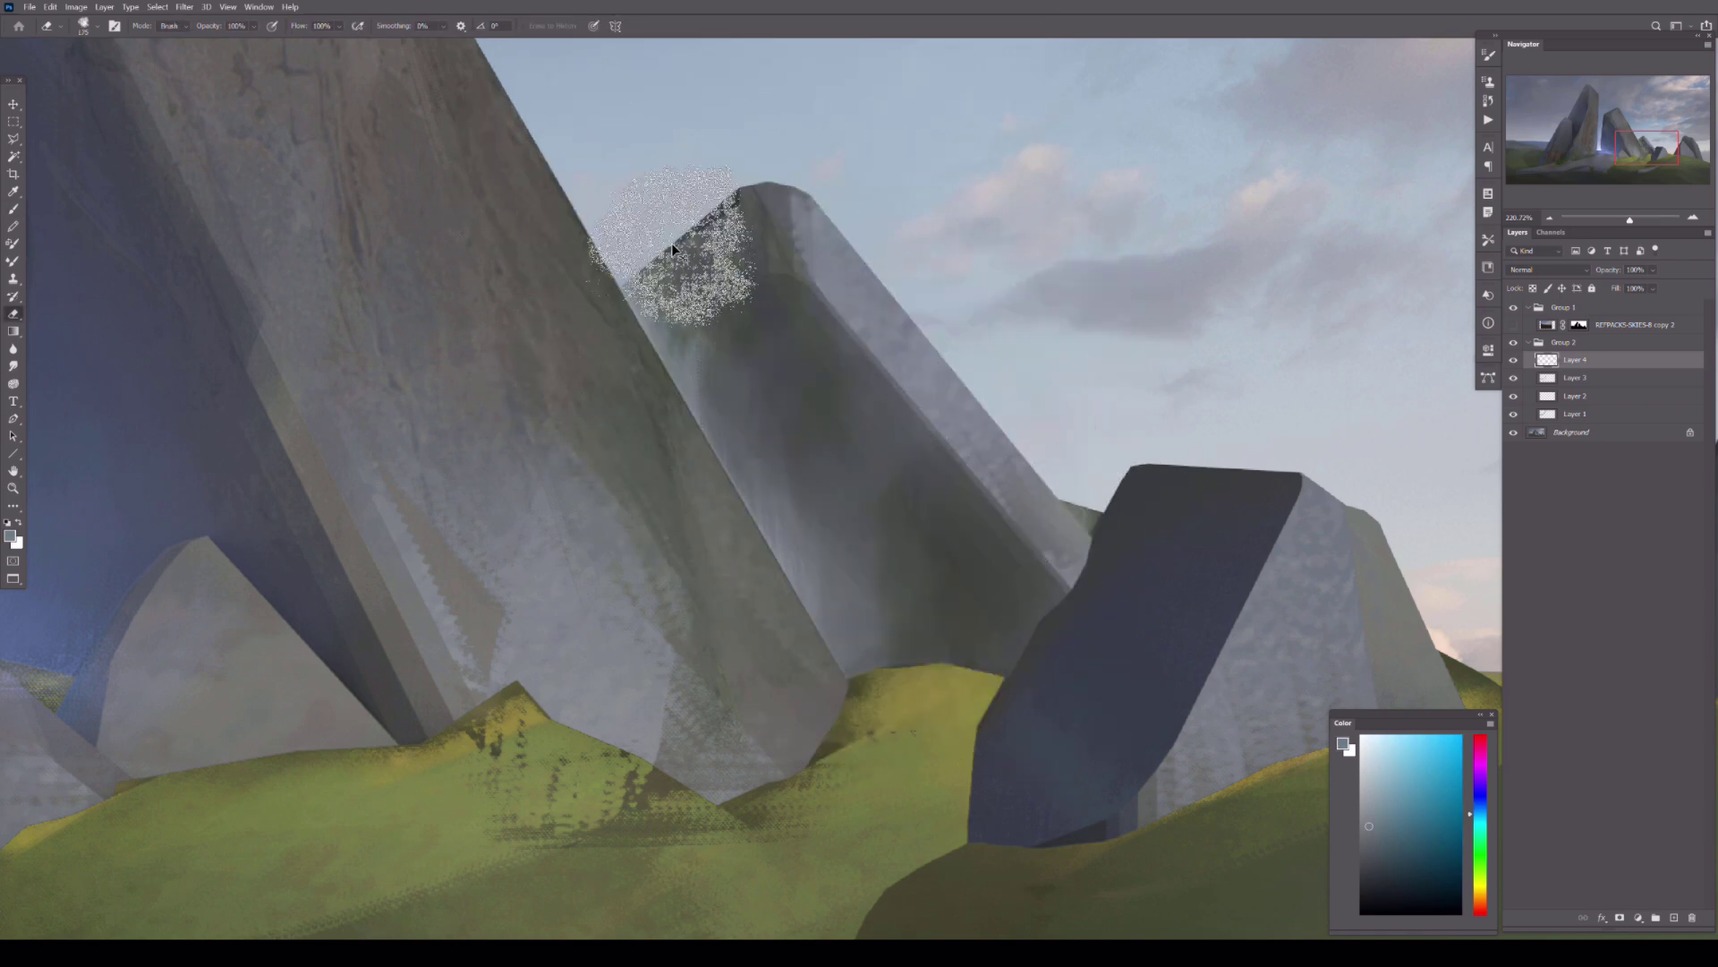
pyautogui.hotkey('ctrl', '0')
pyautogui.click(1653, 269)
pyautogui.moveTo(1679, 284); pyautogui.dragTo(1612, 290)
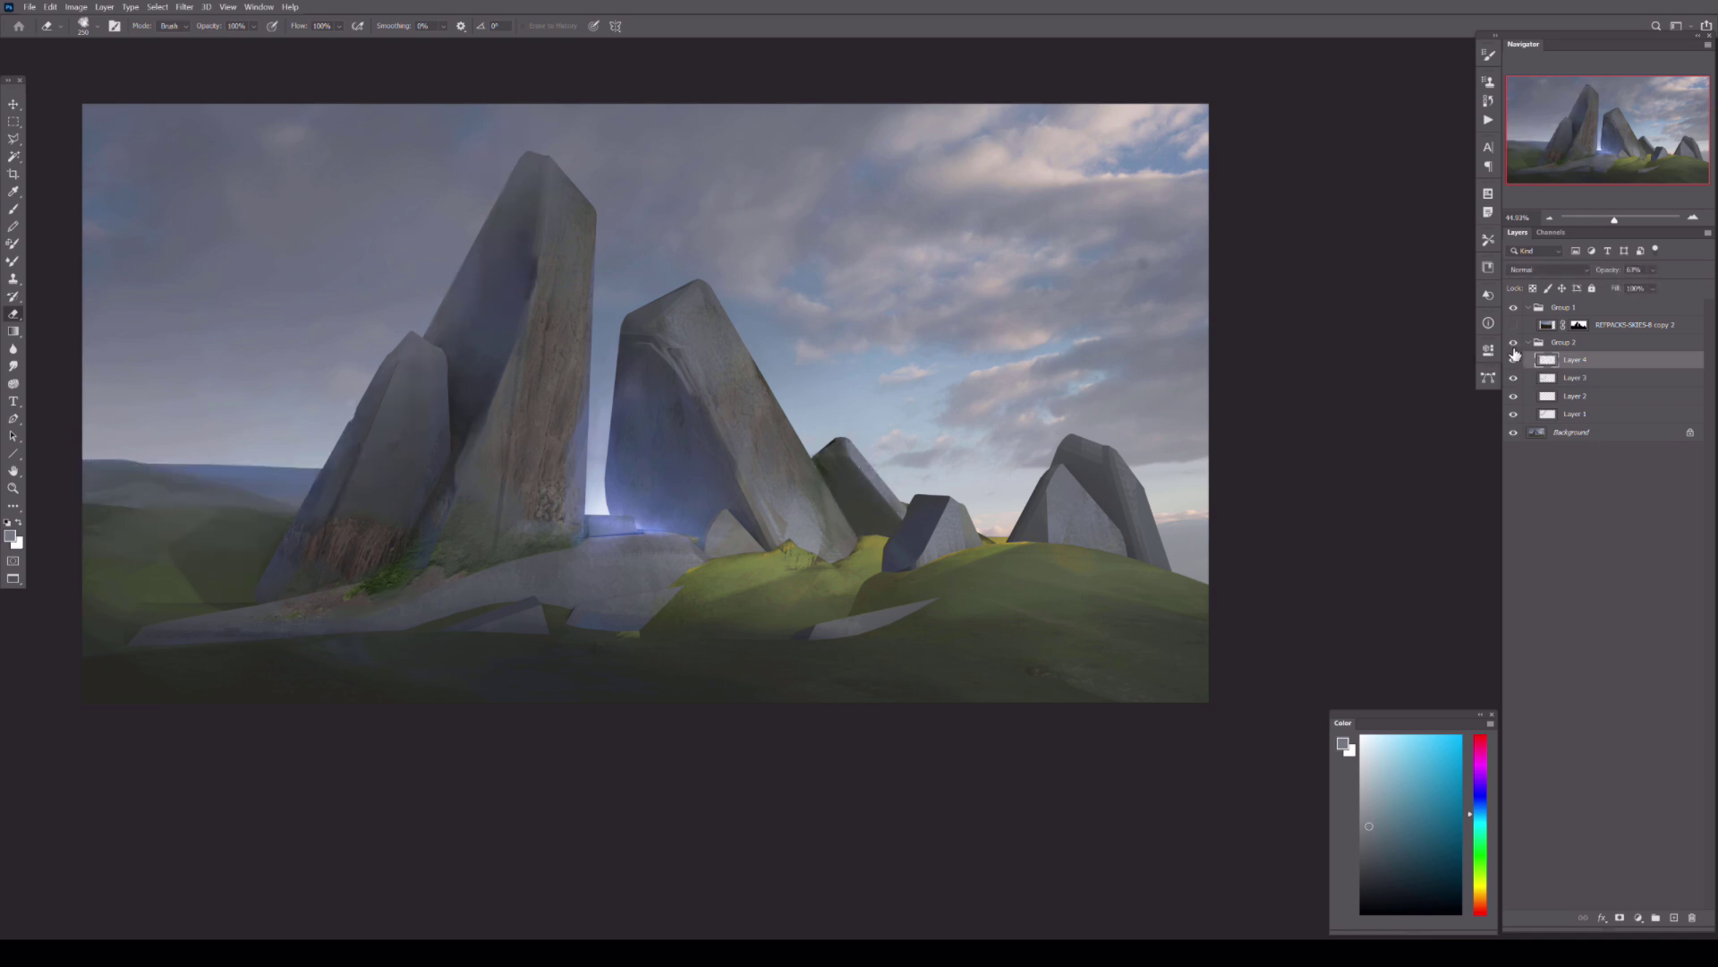
# - Lasso a new distant rock shape in the sky and paint it grey
pyautogui.hscroll(-3, 933, 447)
pyautogui.scroll(-1, 933, 448)
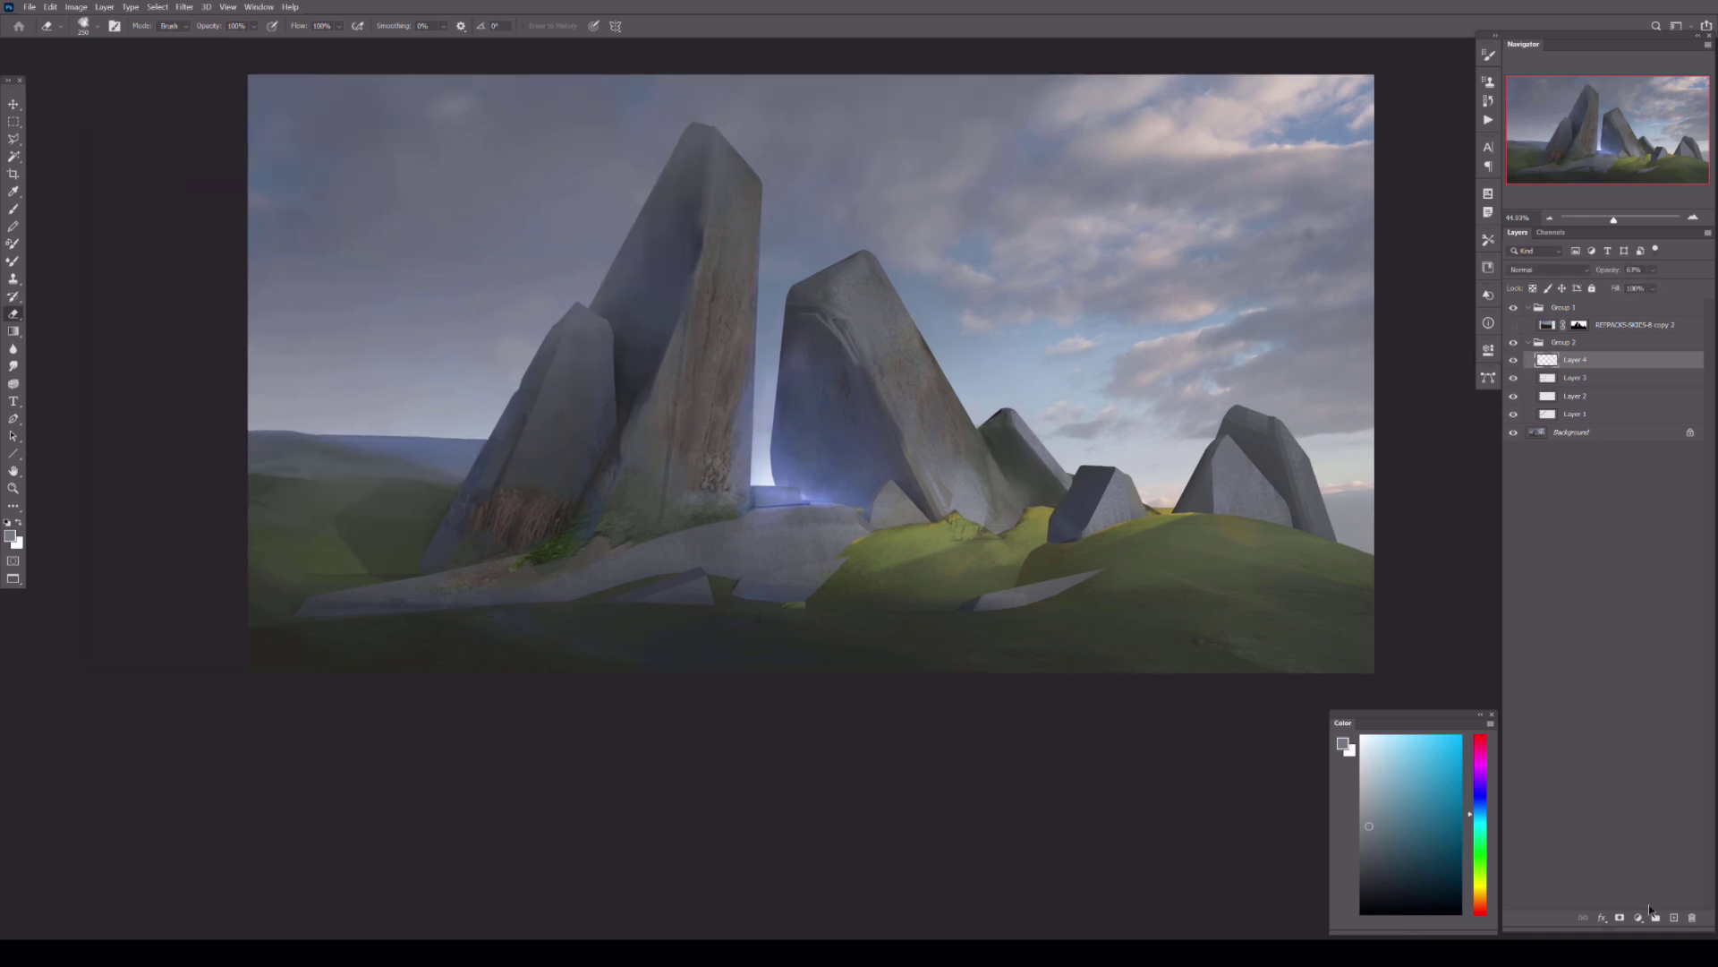
pyautogui.scroll(5, 596, 395)
pyautogui.press('l')
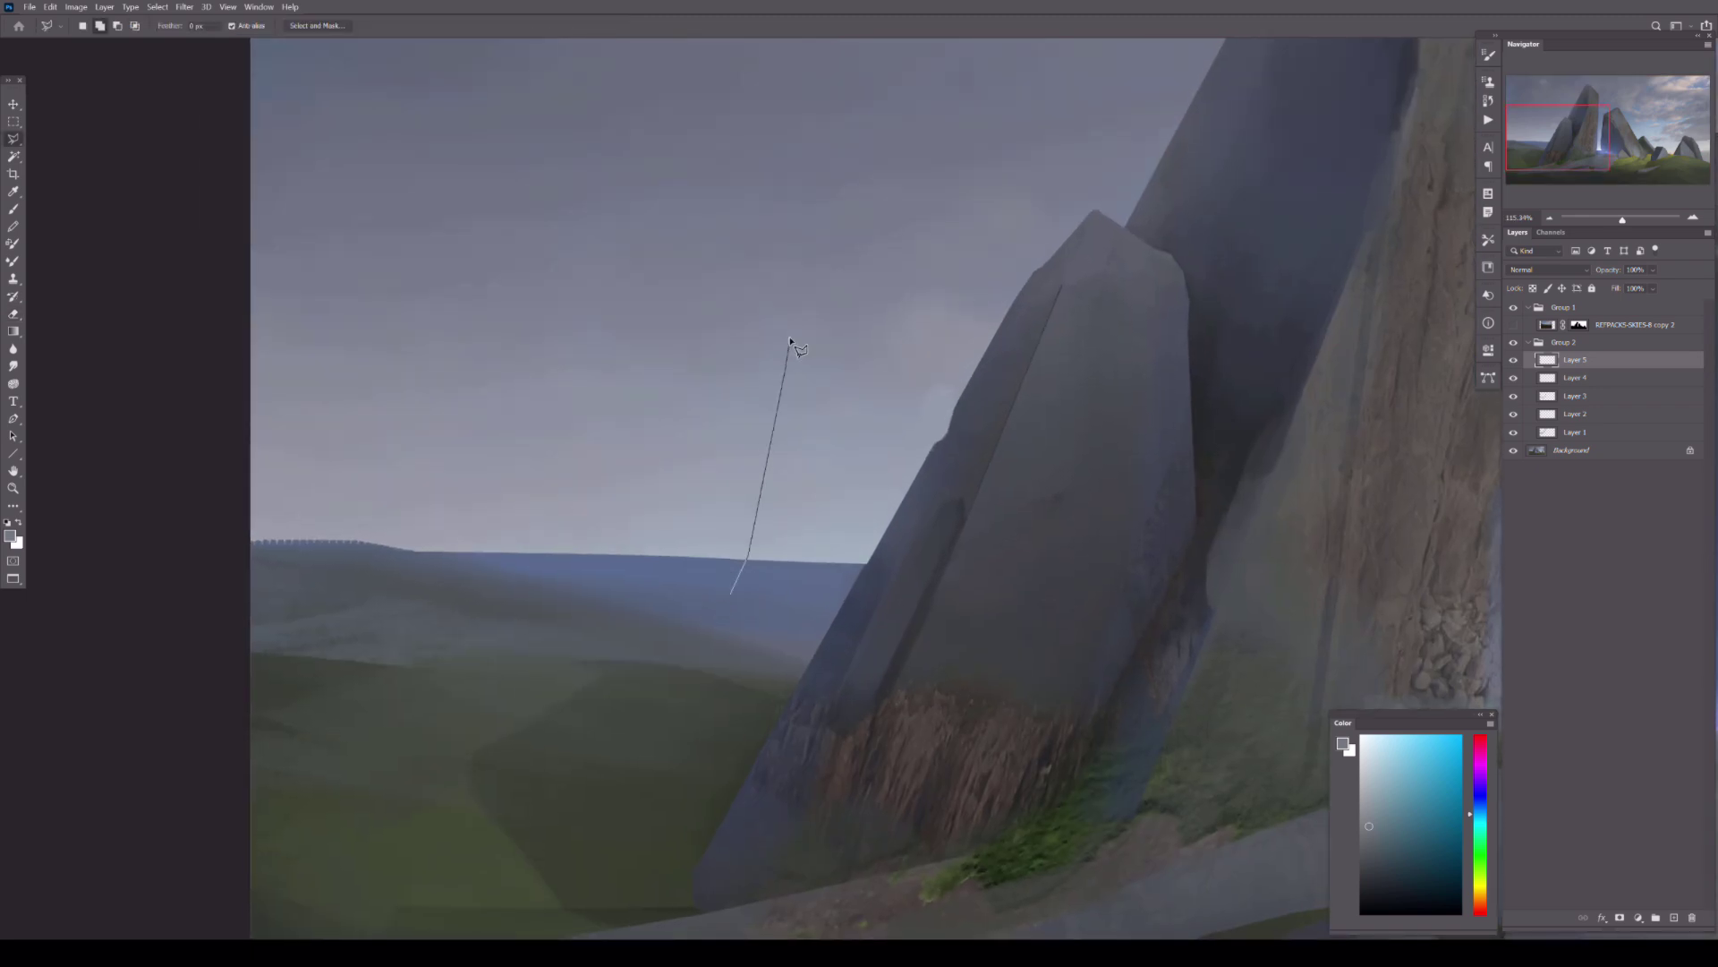
pyautogui.moveTo(617, 495)
pyautogui.mouseDown()
pyautogui.moveTo(640, 598)
pyautogui.moveTo(770, 340)
pyautogui.mouseUp()
pyautogui.press('b')
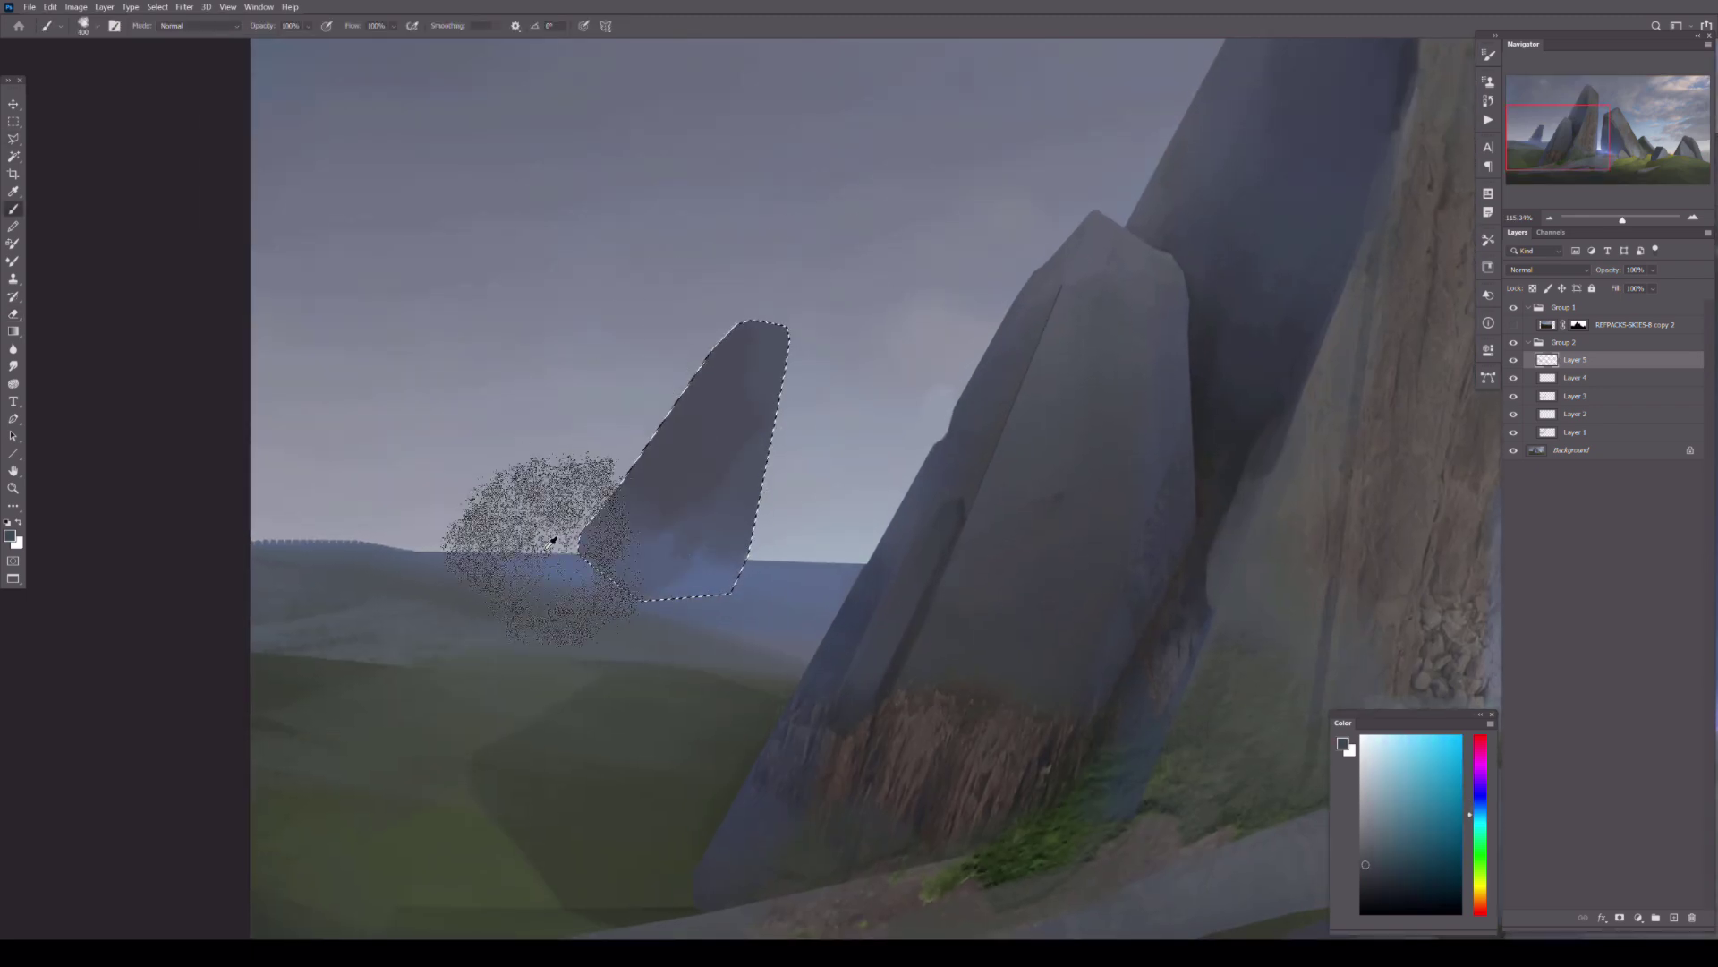
pyautogui.moveTo(534, 571); pyautogui.dragTo(653, 364)
# - Add a darker streak with a smaller brush and rotate the rock slightly clockwise
pyautogui.keyDown('alt'); pyautogui.click(516, 633); pyautogui.keyUp('alt')
pyautogui.press('[')
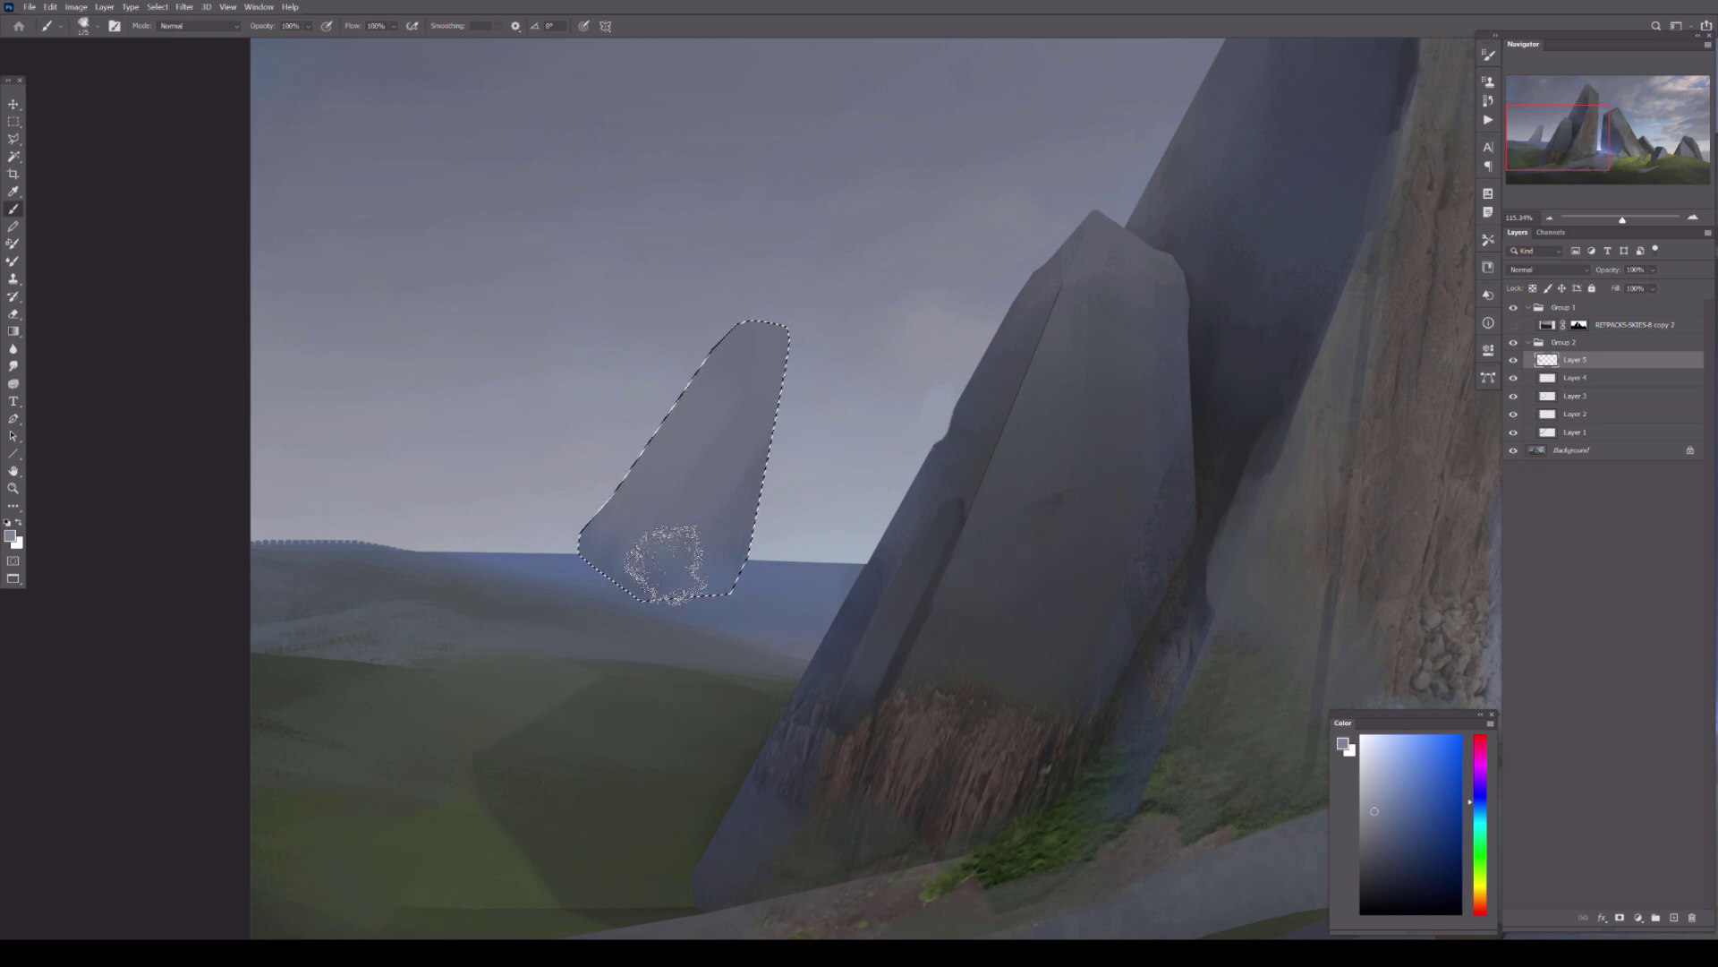
pyautogui.moveTo(672, 564)
pyautogui.mouseDown()
pyautogui.moveTo(741, 443)
pyautogui.moveTo(626, 555)
pyautogui.mouseUp()
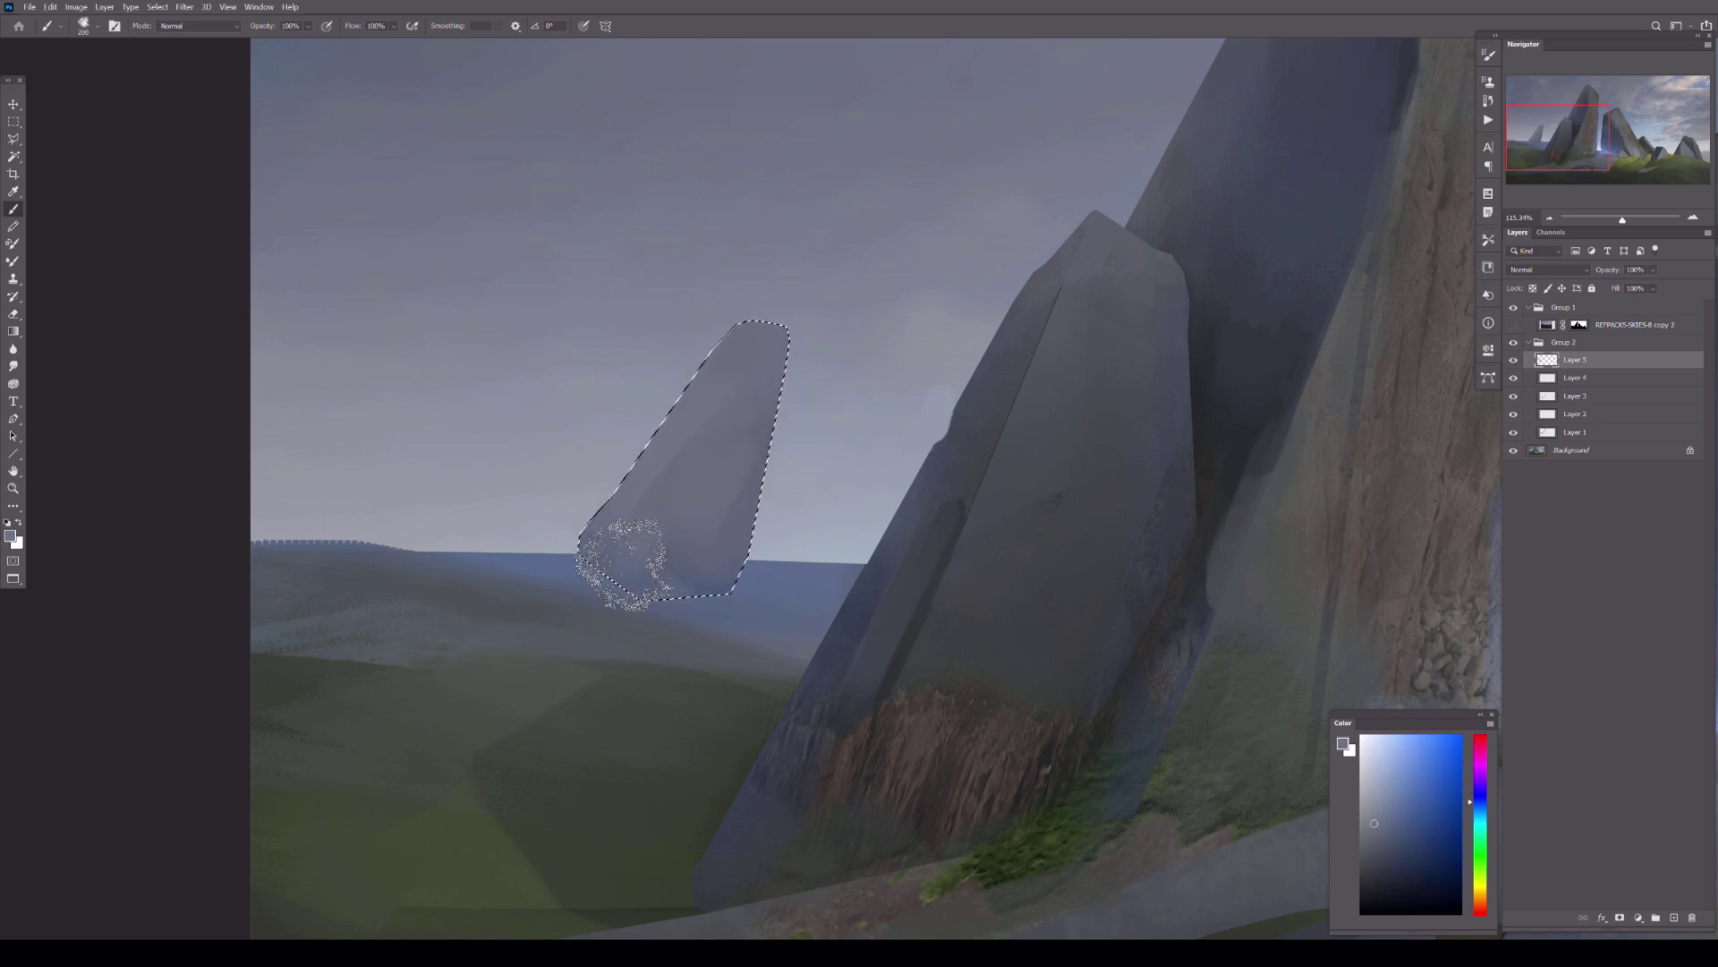
pyautogui.hotkey('ctrl', 'd')
pyautogui.press('e')
pyautogui.hotkey('ctrl', 't')
pyautogui.moveTo(578, 319); pyautogui.dragTo(567, 304)
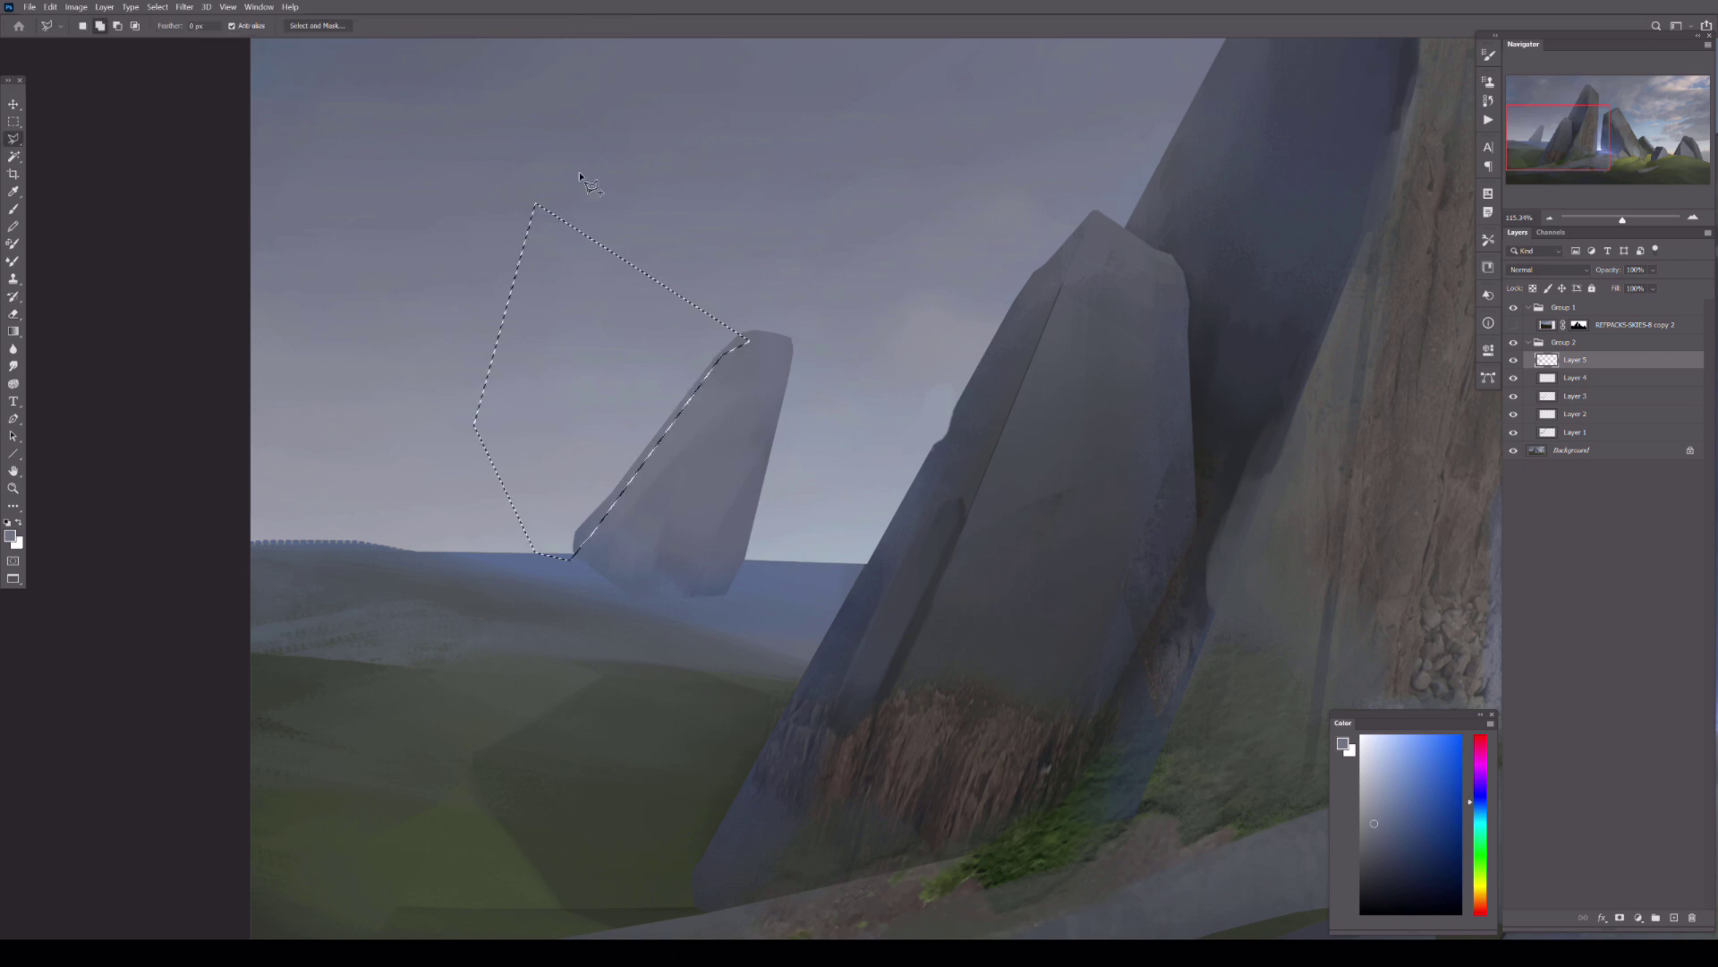
# - Deselect and repaint the distant rock's upper part in a darker tone
pyautogui.hotkey('ctrl', 'd')
pyautogui.press('e')
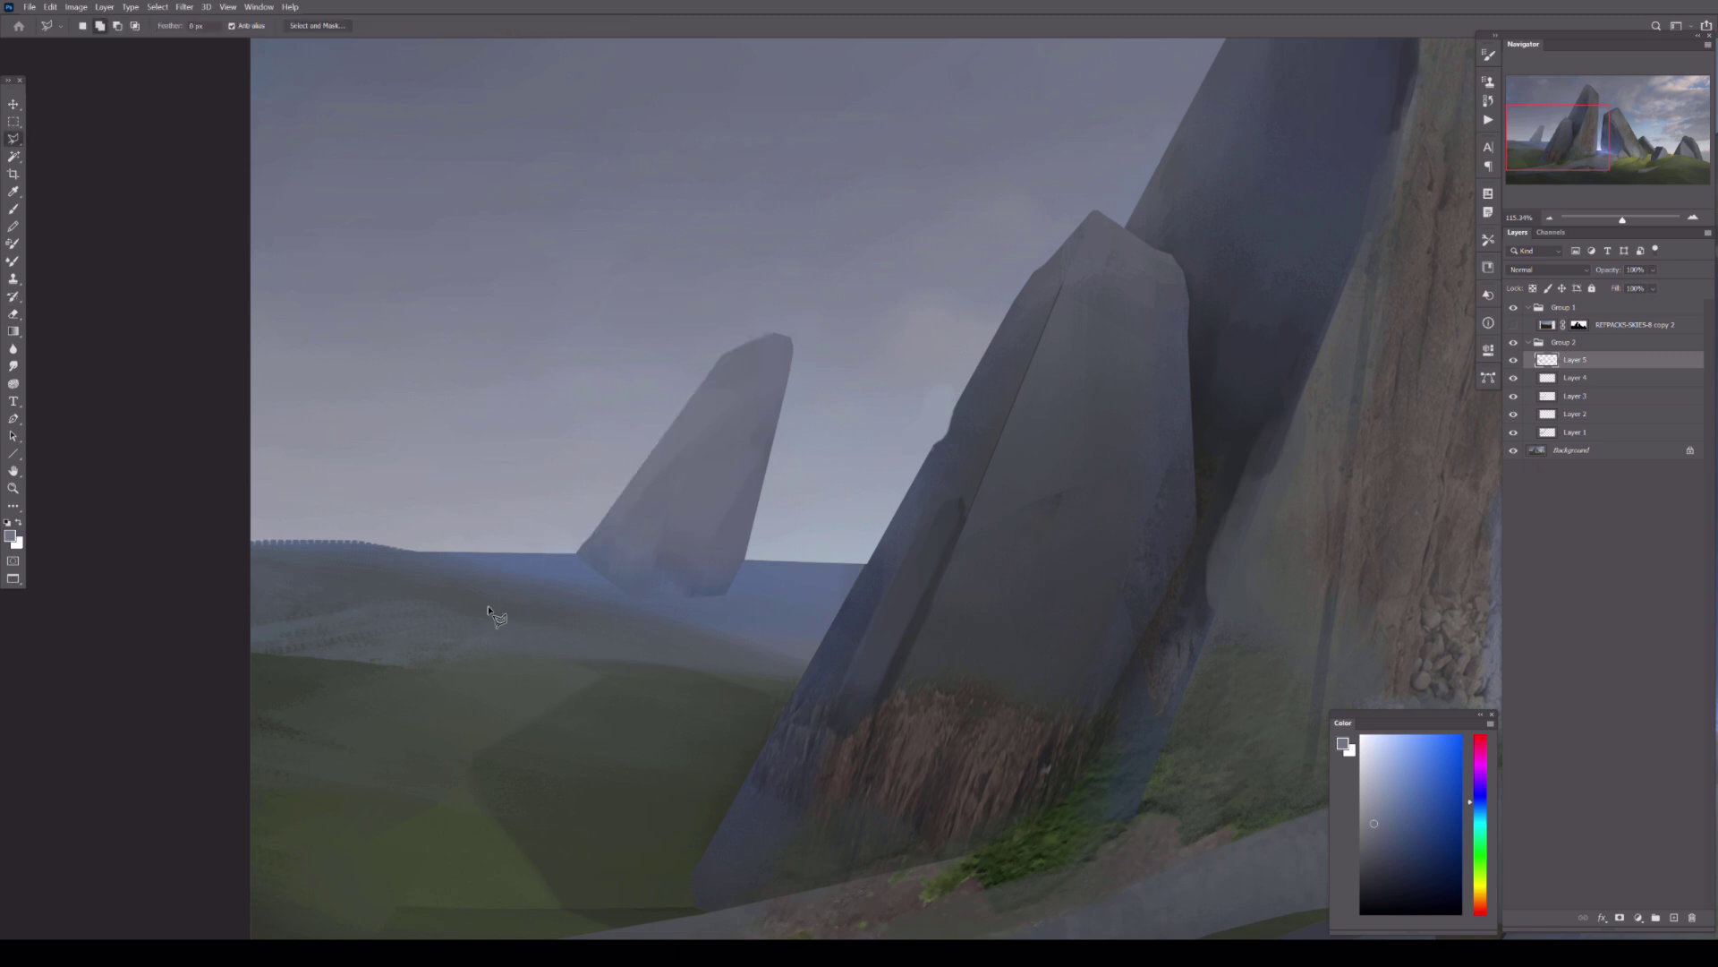
pyautogui.keyDown('alt'); pyautogui.click(842, 614); pyautogui.keyUp('alt')
pyautogui.press('b')
pyautogui.moveTo(770, 358); pyautogui.dragTo(680, 466)
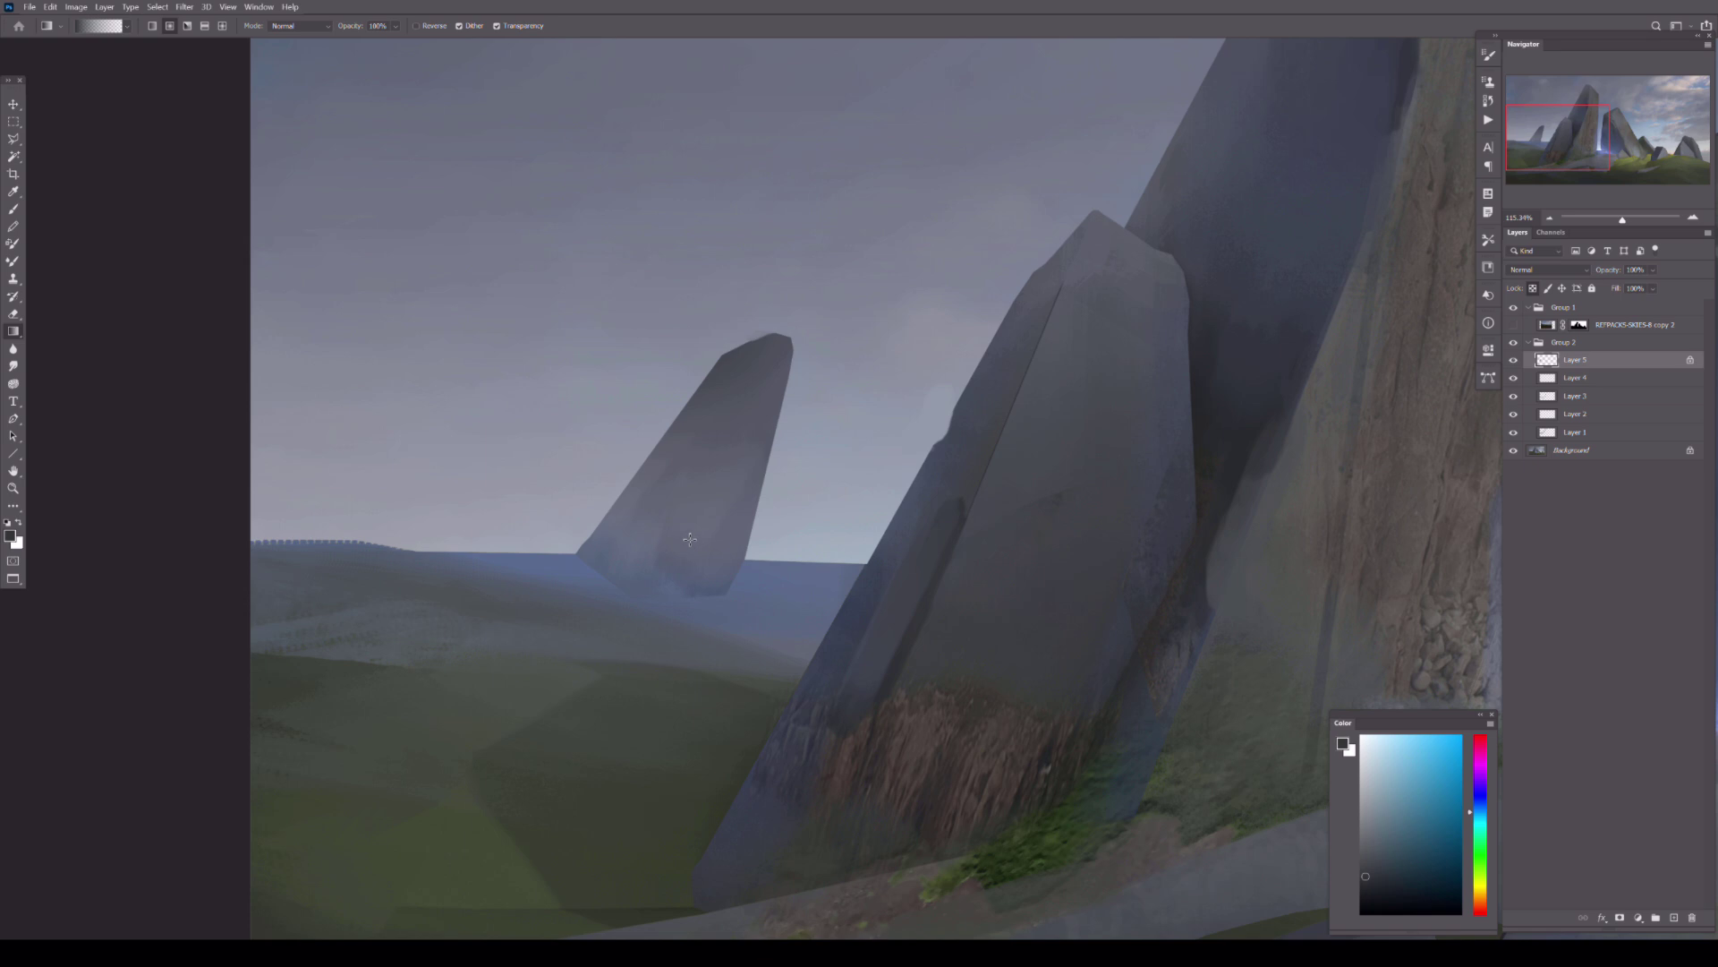
pyautogui.keyDown('alt'); pyautogui.click(661, 494); pyautogui.keyUp('alt')
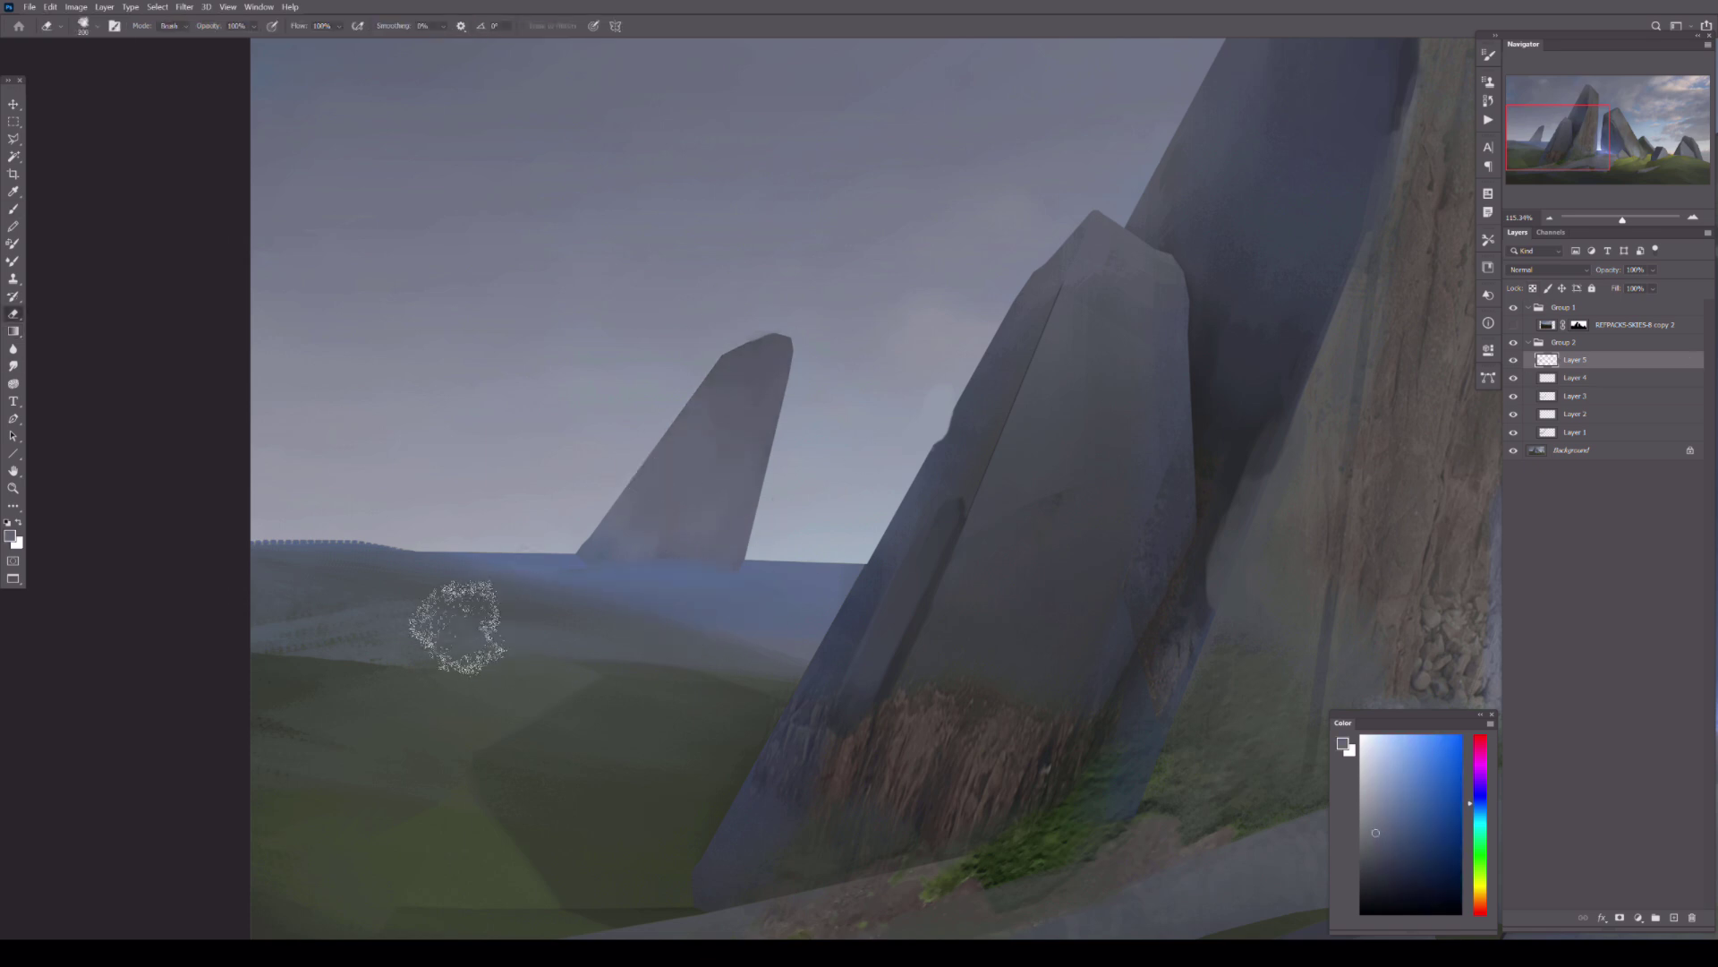
# - Zoom in on the rocks beside the doorway and select a small 20 px brush
pyautogui.moveTo(1180, 558); pyautogui.dragTo(971, 641)
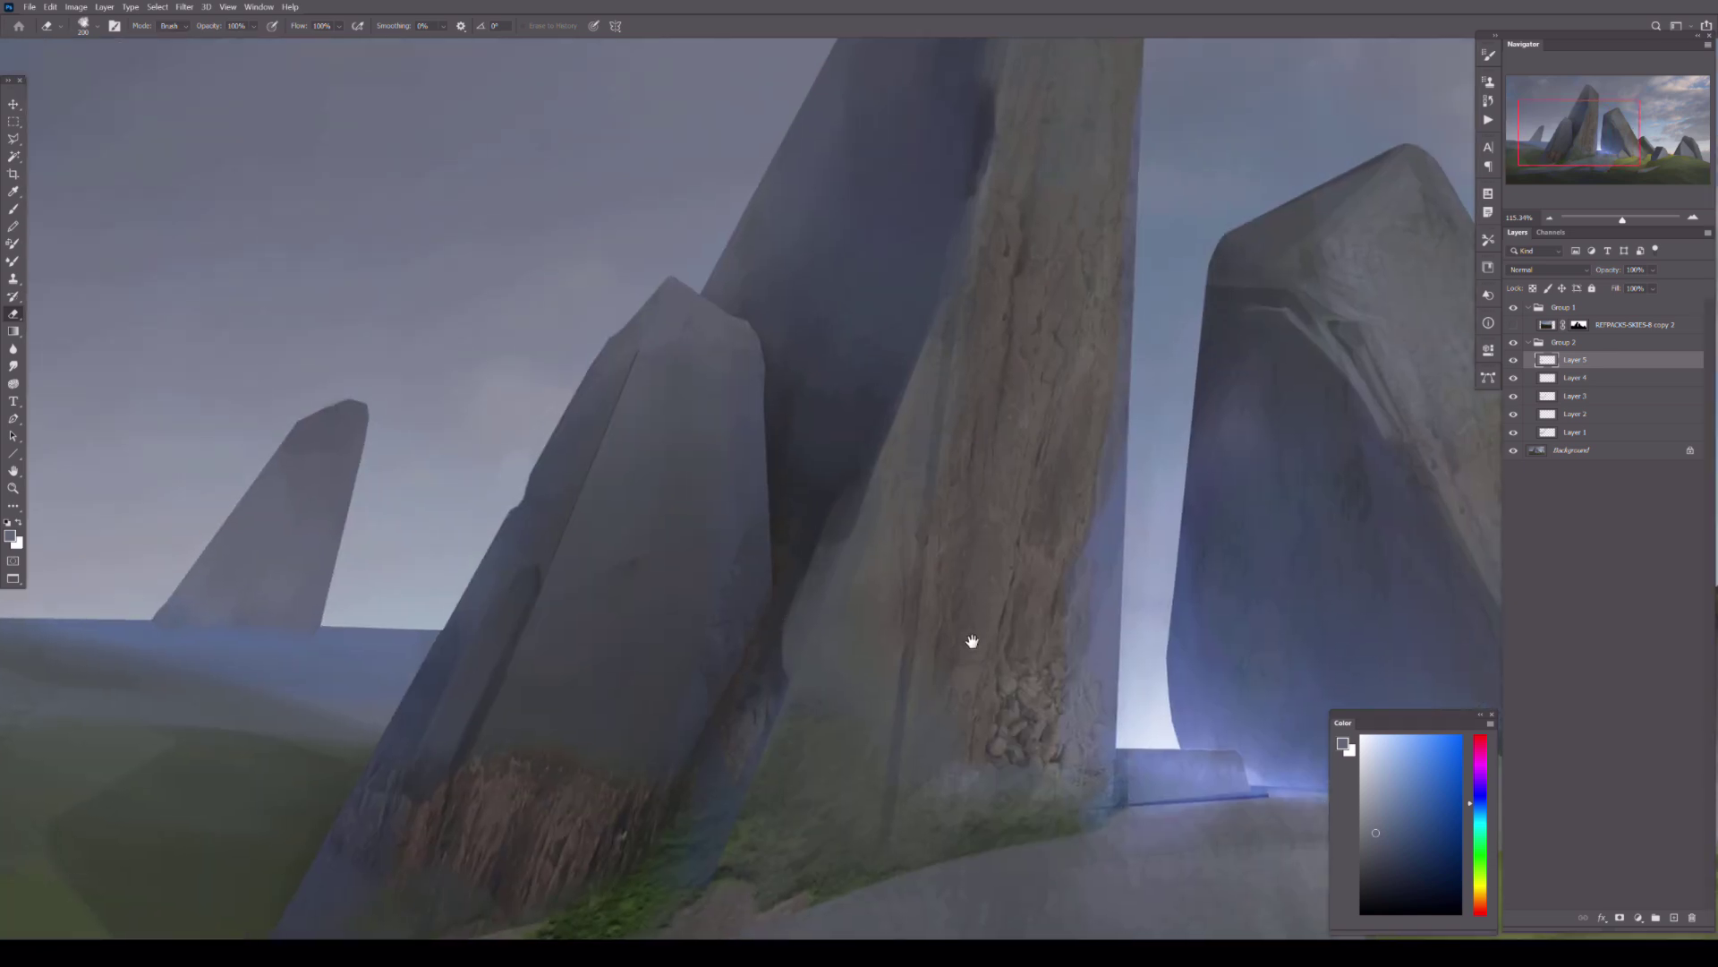
pyautogui.scroll(3, 902, 518)
pyautogui.moveTo(876, 467); pyautogui.dragTo(825, 475)
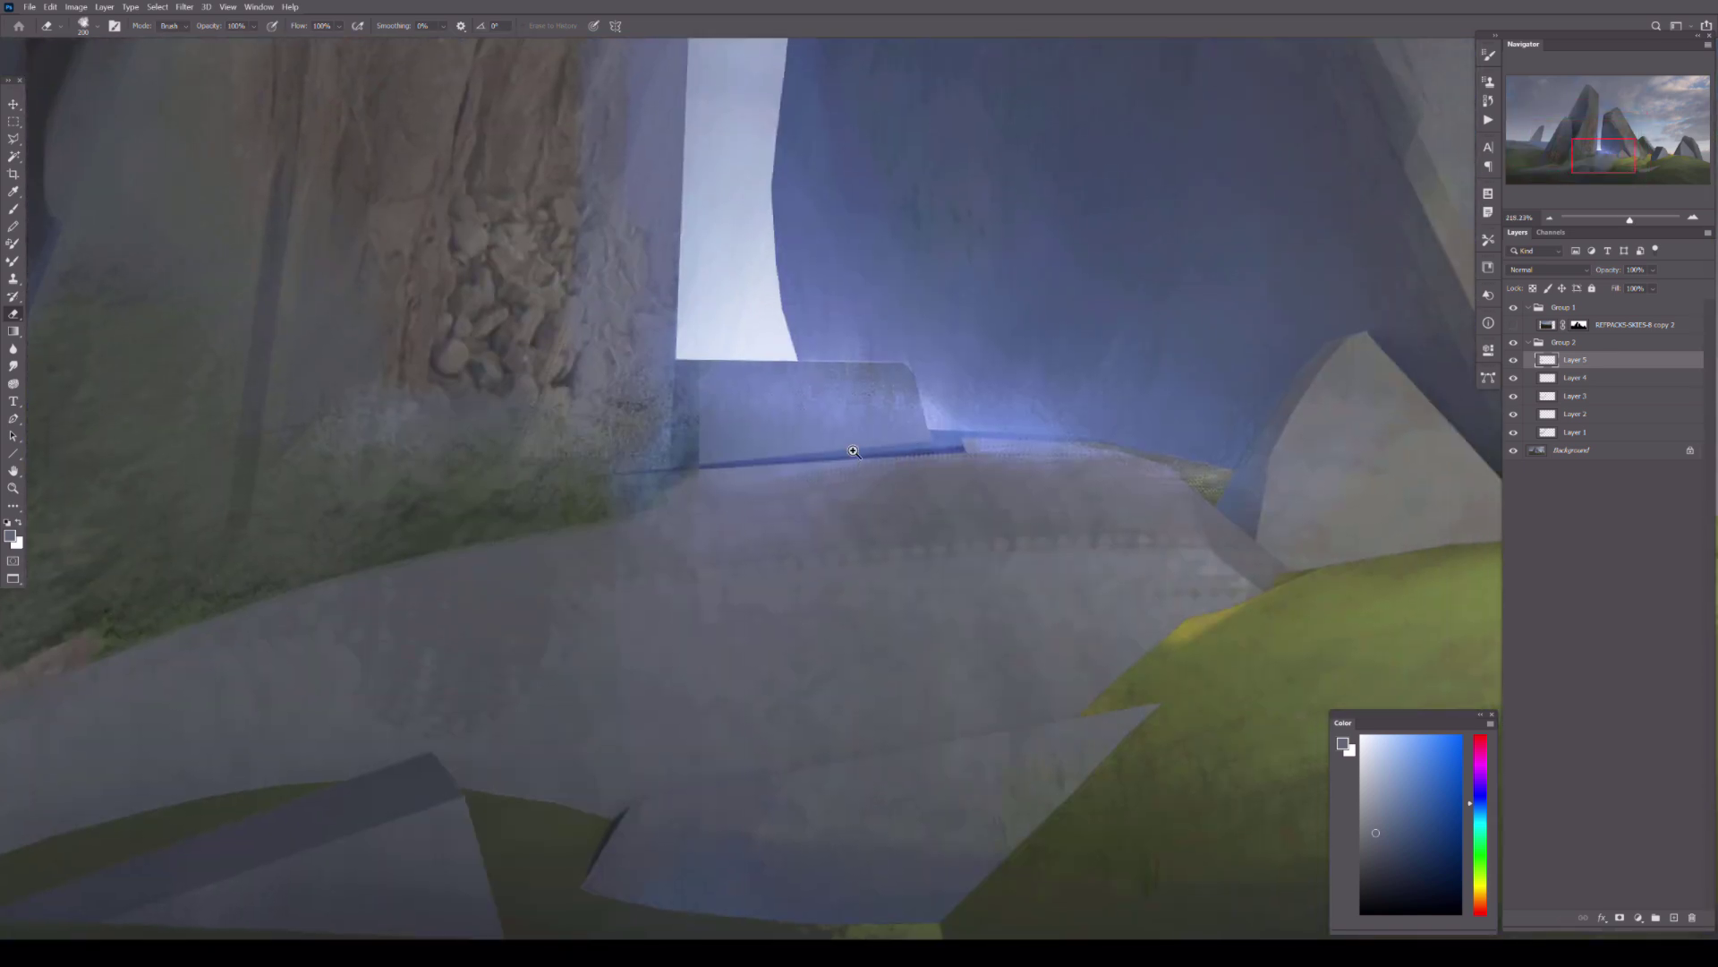
pyautogui.press('b')
pyautogui.moveTo(863, 403); pyautogui.dragTo(1085, 594)
pyautogui.scroll(1, 1086, 594)
pyautogui.moveTo(1364, 569); pyautogui.dragTo(1130, 474)
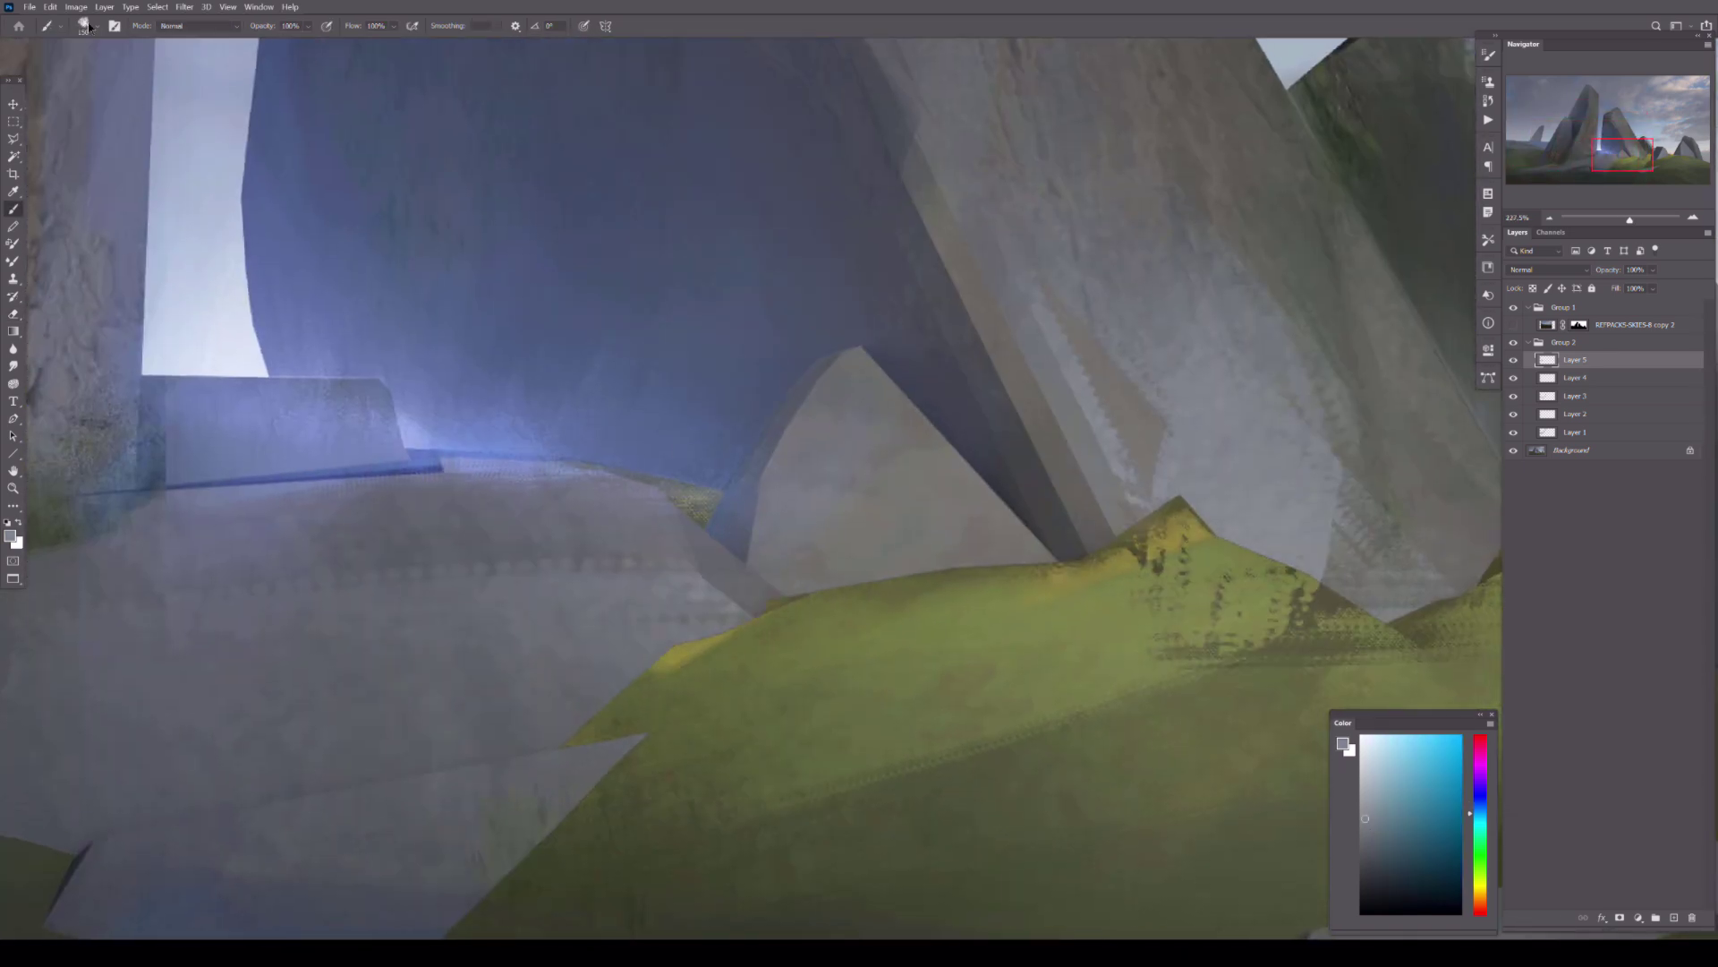
pyautogui.click(84, 26)
pyautogui.click(35, 231)
pyautogui.press('Return')
pyautogui.hscroll(2, 848, 517)
# - Paint light diagonal strokes on the triangle rock and erase stray strokes on the ledge
pyautogui.keyDown('alt'); pyautogui.click(1029, 449); pyautogui.keyUp('alt')
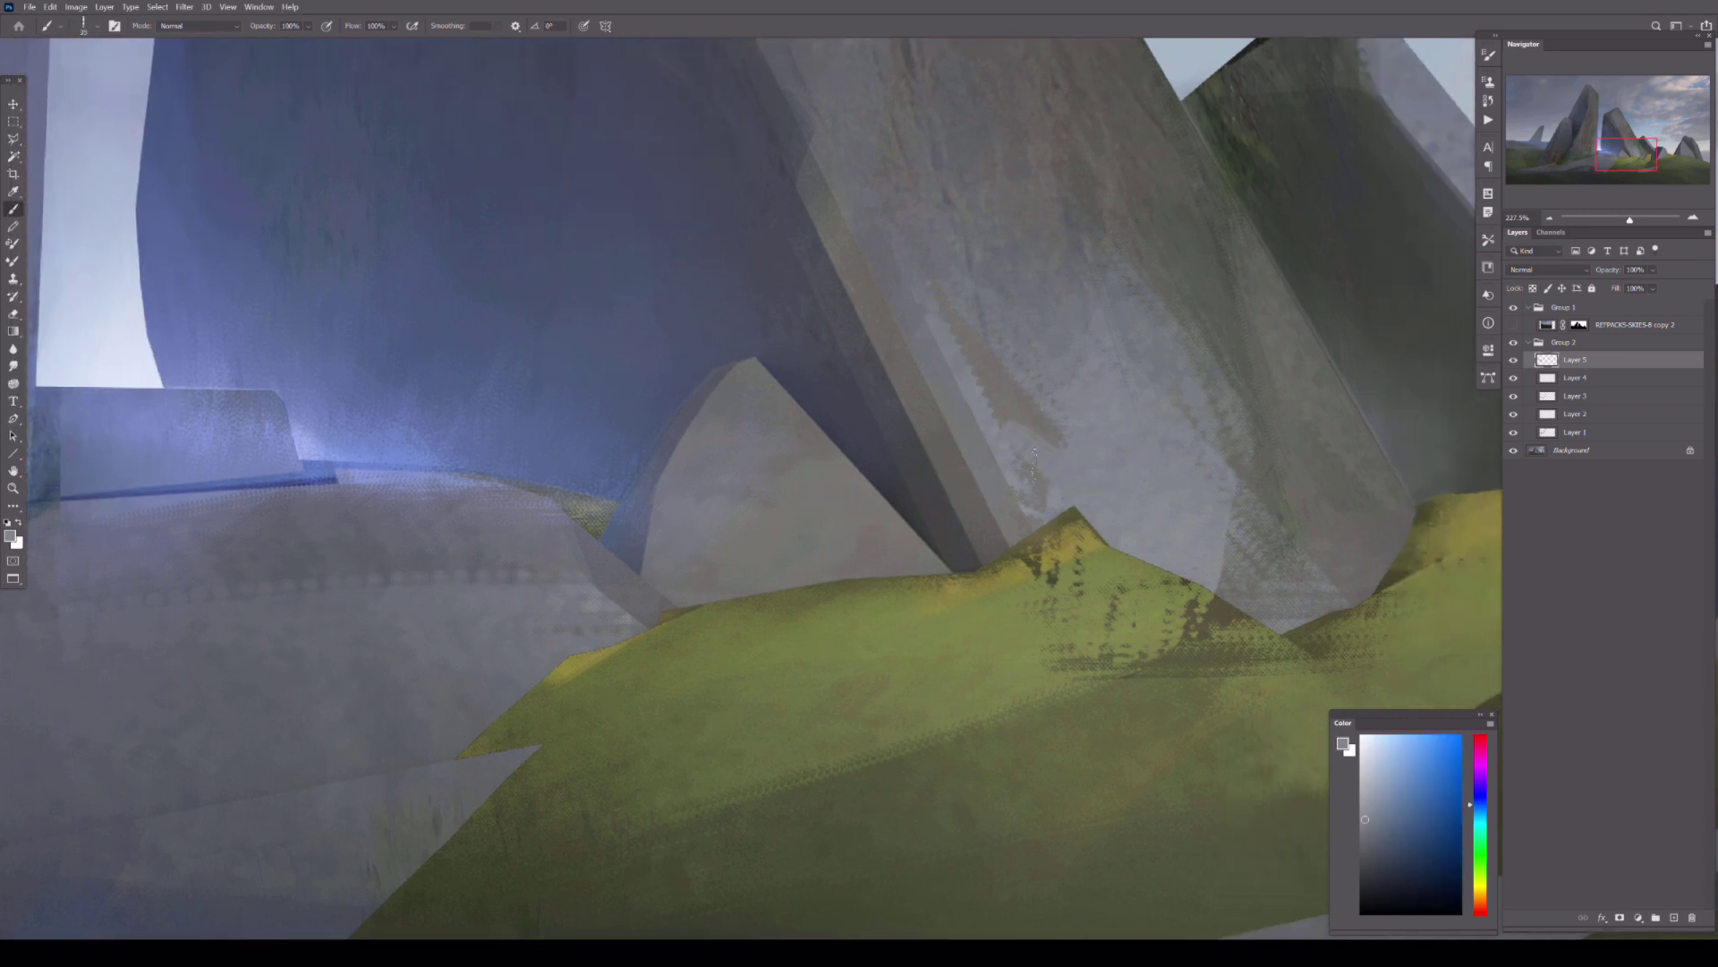
pyautogui.moveTo(779, 428); pyautogui.dragTo(875, 533)
pyautogui.keyDown('alt'); pyautogui.click(837, 479); pyautogui.keyUp('alt')
pyautogui.moveTo(680, 483); pyautogui.dragTo(662, 573)
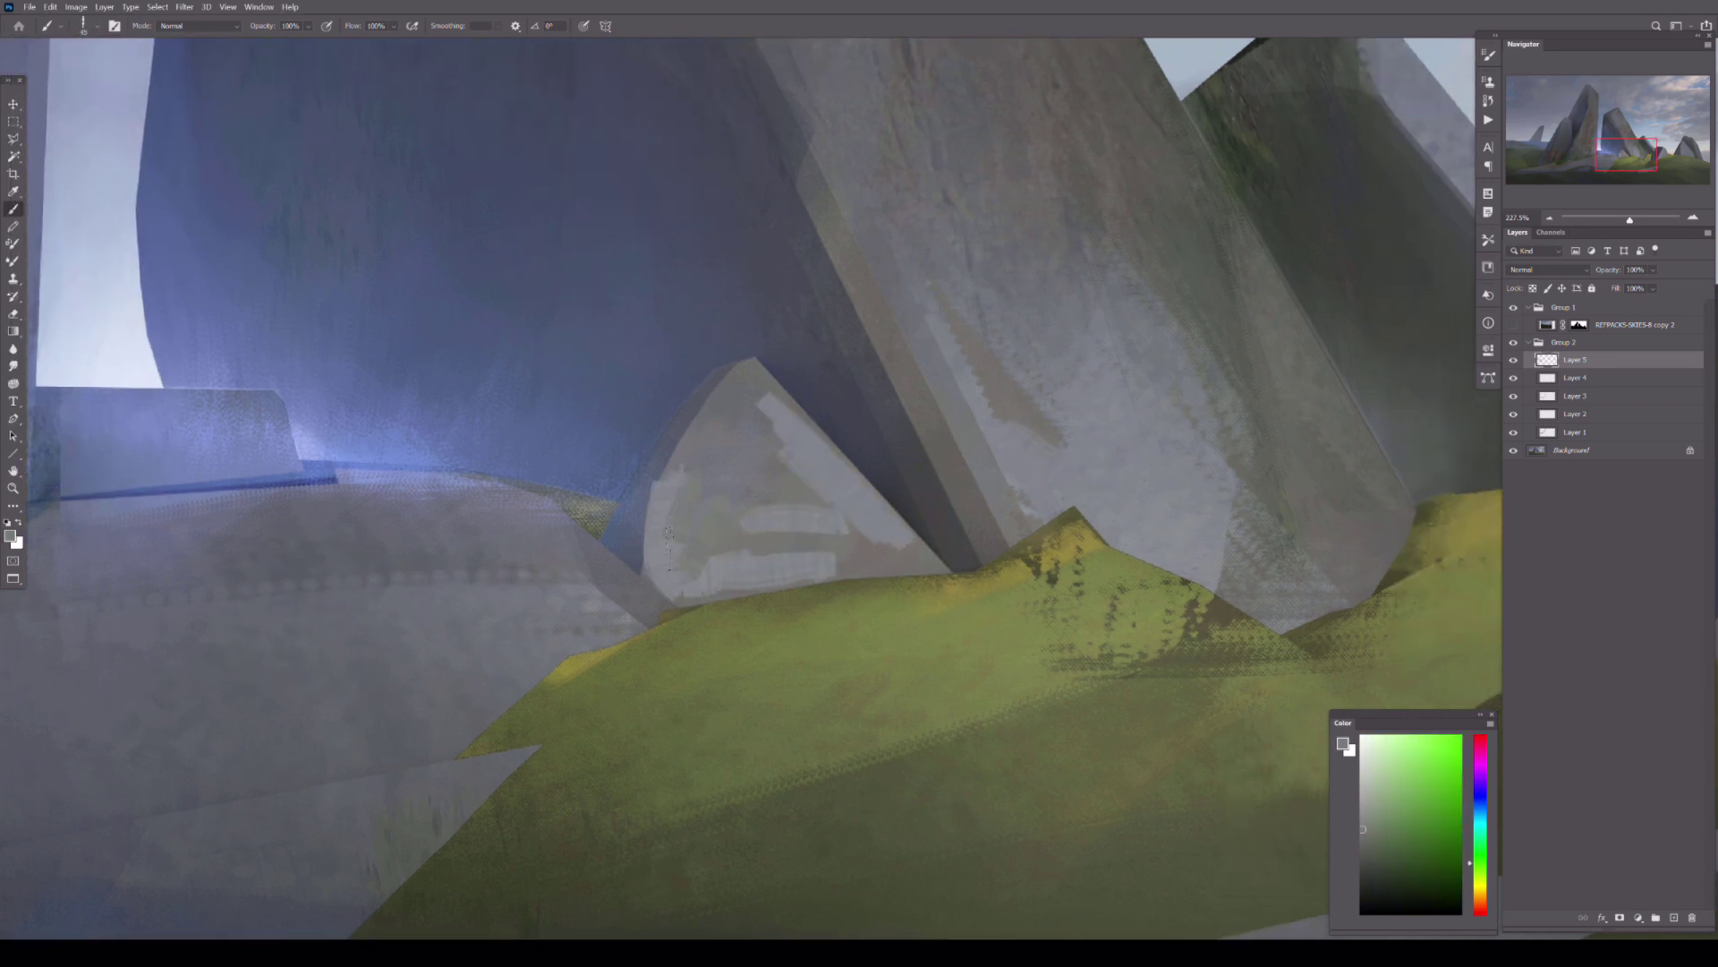
pyautogui.keyDown('alt'); pyautogui.click(680, 501); pyautogui.keyUp('alt')
pyautogui.moveTo(627, 448); pyautogui.dragTo(930, 411)
pyautogui.moveTo(859, 501)
pyautogui.mouseDown()
pyautogui.moveTo(555, 537)
pyautogui.moveTo(805, 584)
pyautogui.mouseUp()
pyautogui.press('e')
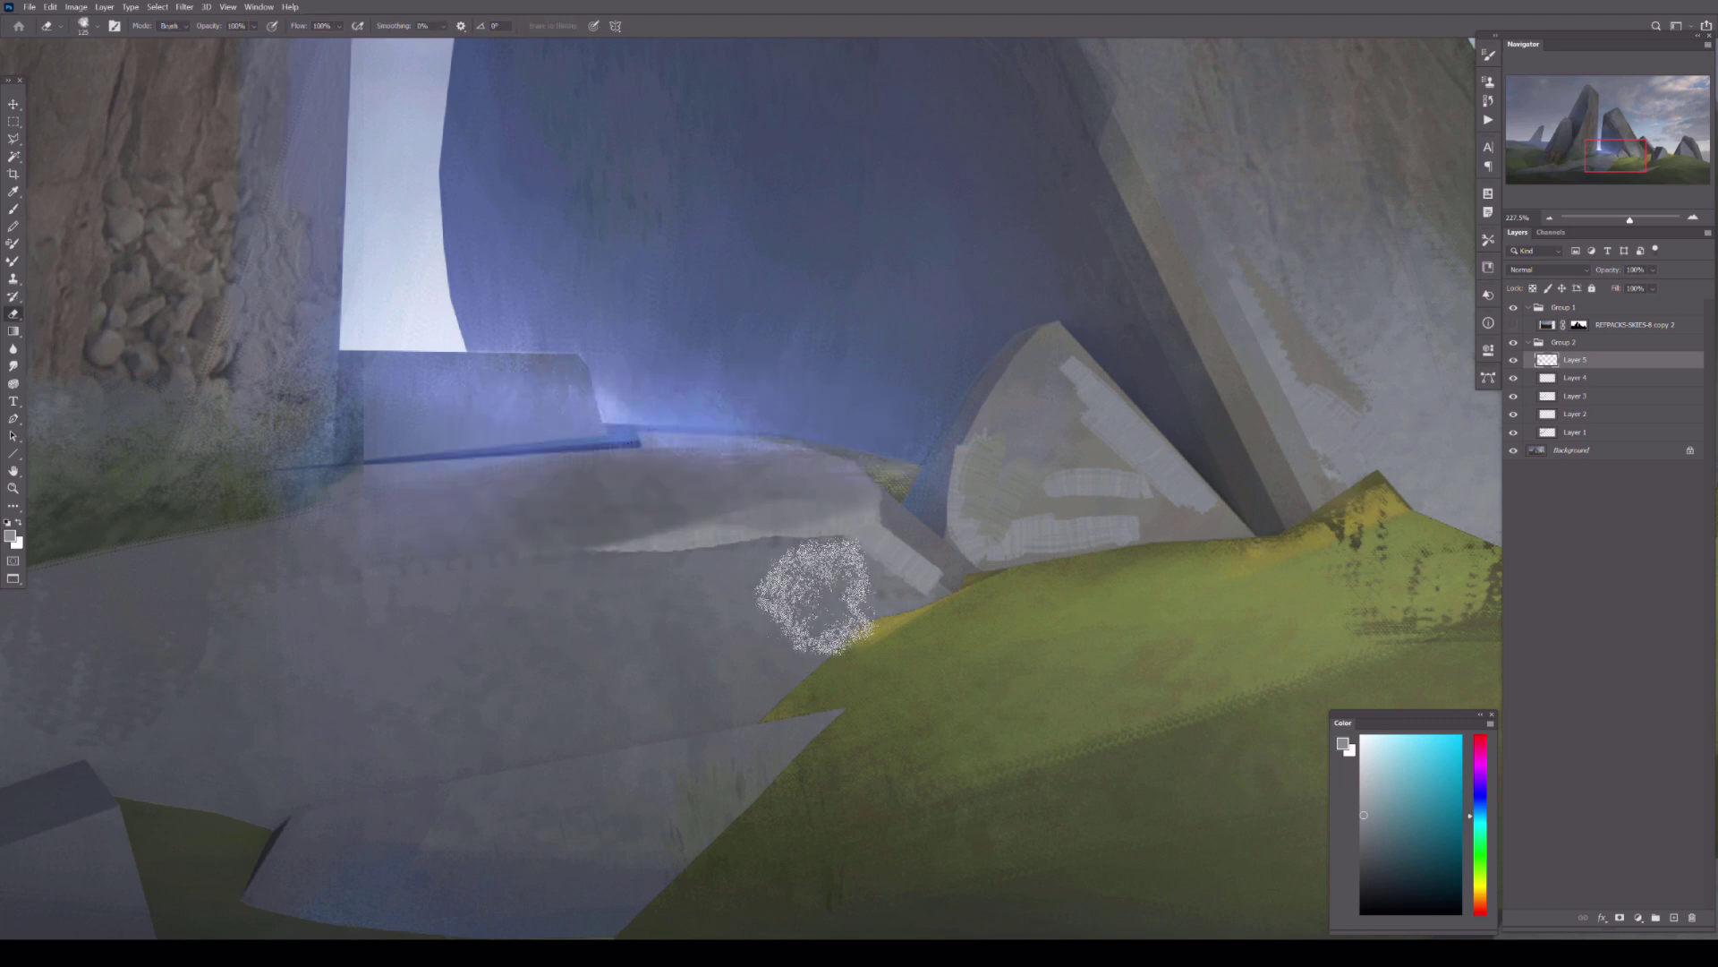
pyautogui.moveTo(985, 484); pyautogui.dragTo(1164, 519)
# - Paint a long curved light-blue stroke on the wall beside the doorway and soften it
pyautogui.moveTo(785, 627); pyautogui.dragTo(788, 537)
pyautogui.moveTo(631, 494)
pyautogui.mouseDown()
pyautogui.moveTo(1021, 652)
pyautogui.moveTo(987, 715)
pyautogui.mouseUp()
pyautogui.press('b')
pyautogui.keyDown('alt'); pyautogui.click(1021, 652); pyautogui.keyUp('alt')
pyautogui.moveTo(810, 255); pyautogui.dragTo(1155, 626)
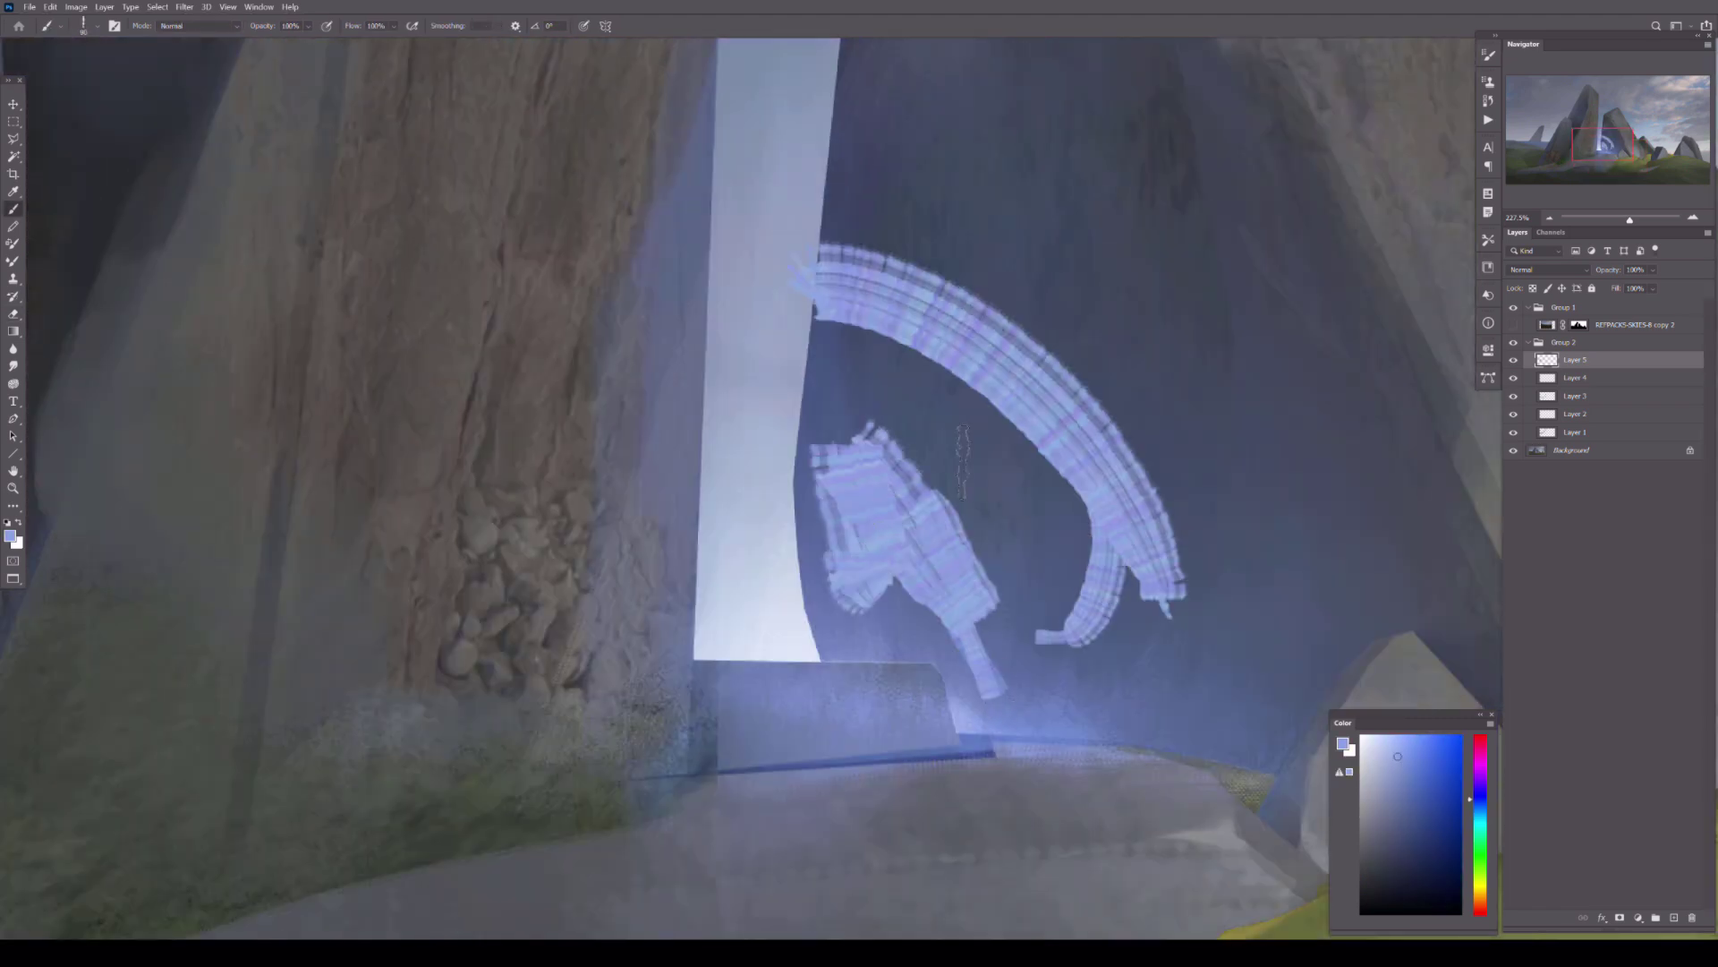
pyautogui.press('e')
pyautogui.moveTo(1174, 368); pyautogui.dragTo(1062, 395)
# - Paint a broad light-blue crescent on the wall, then fade and erase it
pyautogui.press('b')
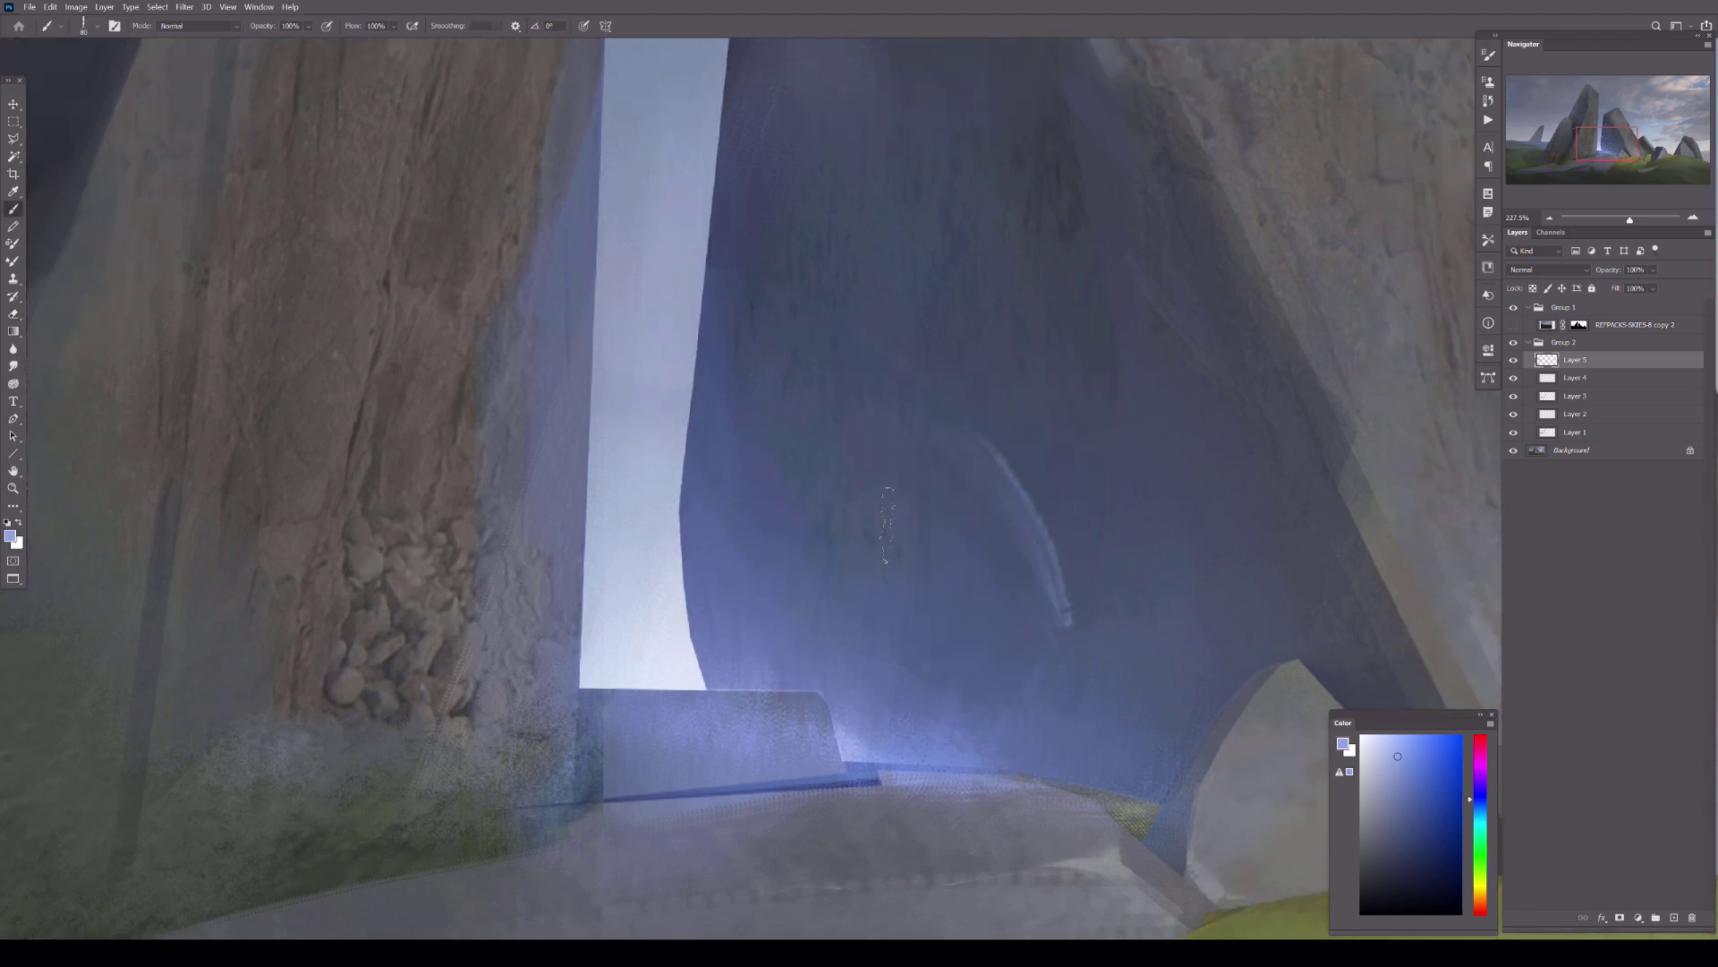
pyautogui.moveTo(725, 394); pyautogui.dragTo(1083, 680)
pyautogui.press('e')
pyautogui.moveTo(842, 640)
pyautogui.mouseDown()
pyautogui.moveTo(882, 747)
pyautogui.moveTo(806, 340)
pyautogui.mouseUp()
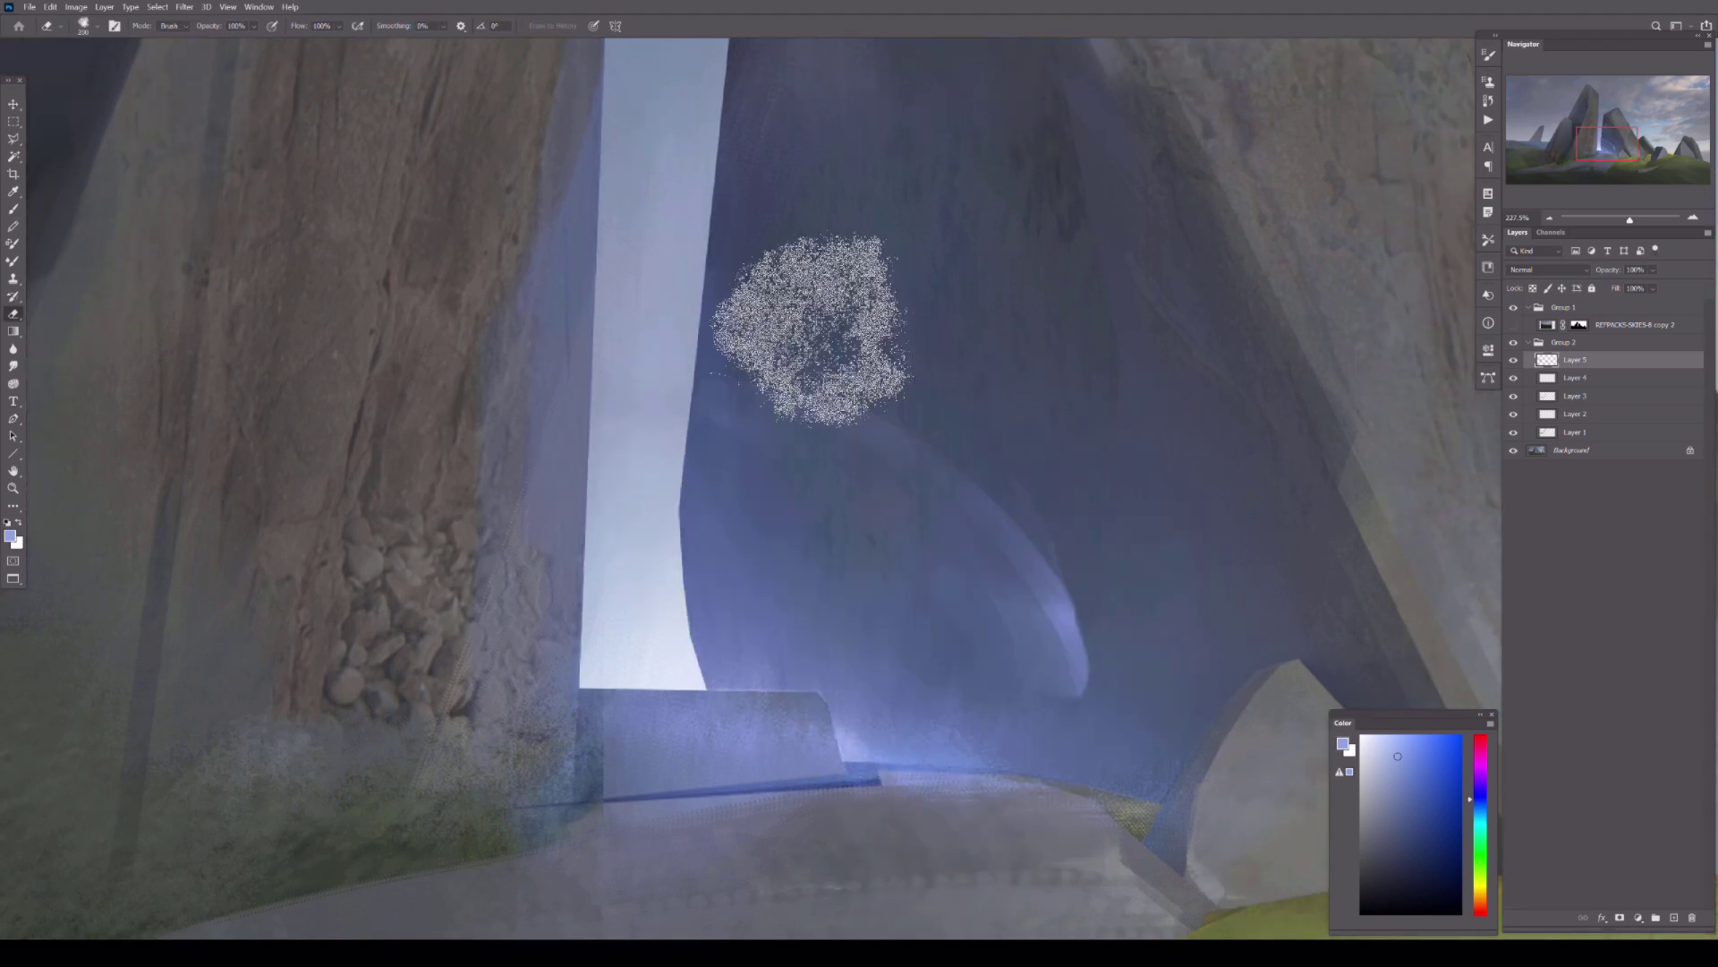
pyautogui.press('l')
pyautogui.moveTo(805, 614); pyautogui.dragTo(953, 537)
# - Sample the floor grey and paint straight and curved grey bands across the stone floor
pyautogui.moveTo(1047, 745); pyautogui.dragTo(985, 445)
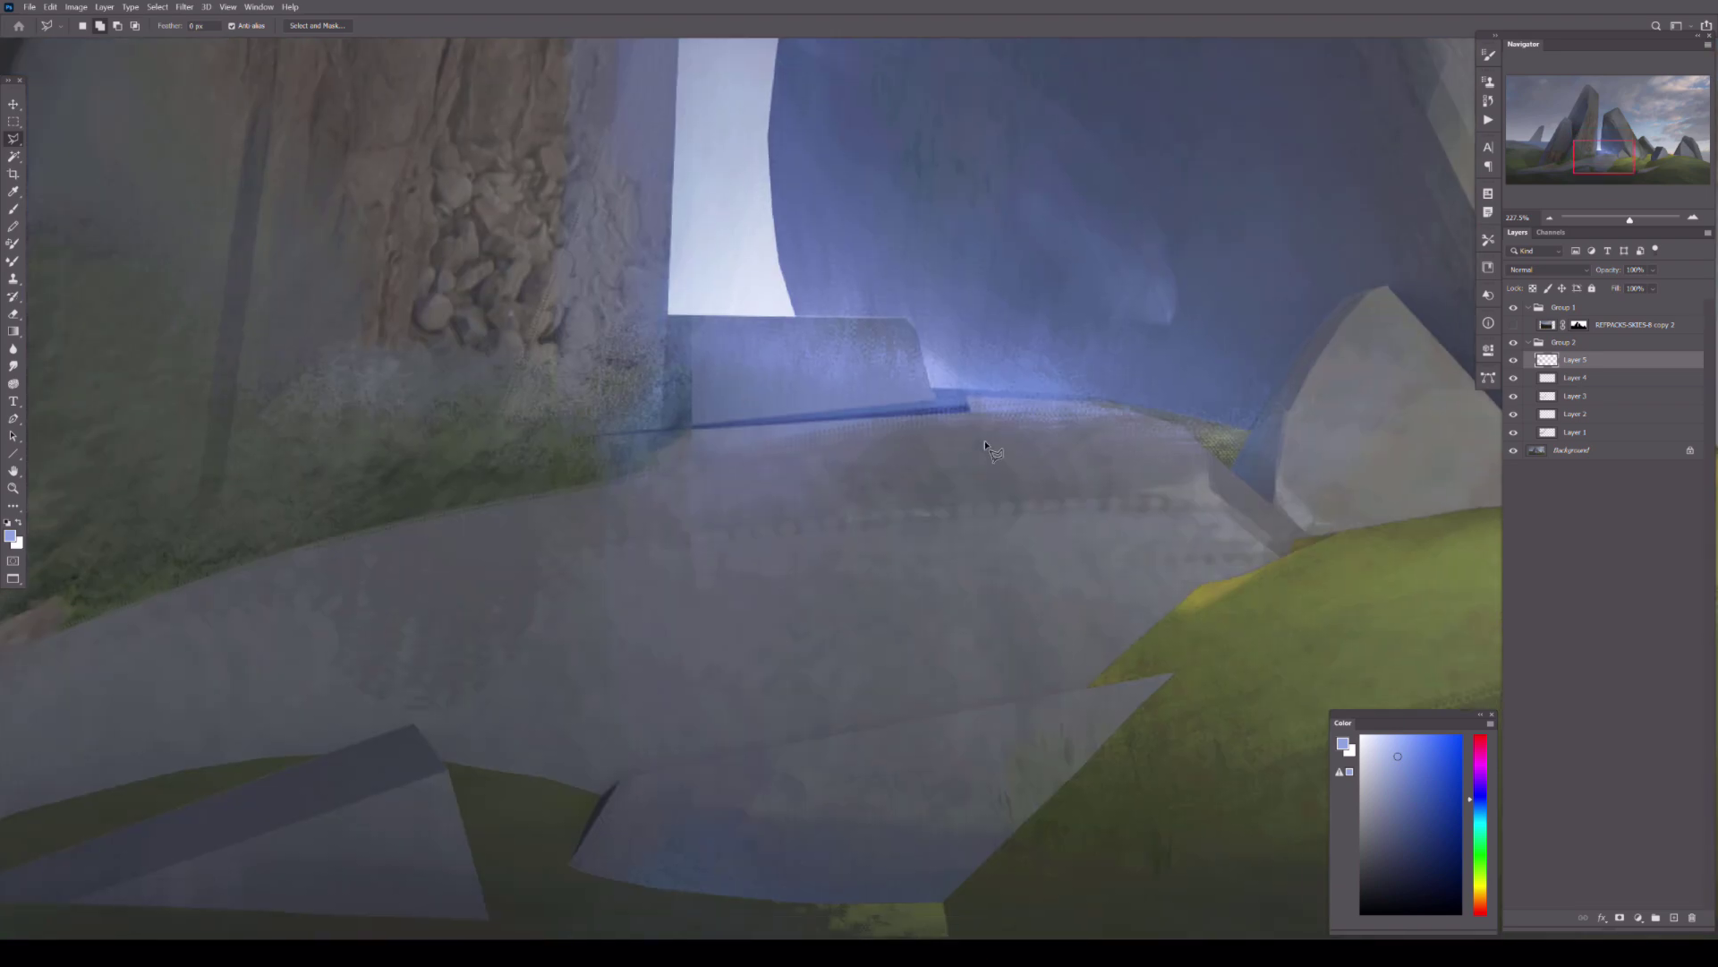
pyautogui.keyDown('alt'); pyautogui.click(1214, 517); pyautogui.keyUp('alt')
pyautogui.moveTo(1244, 493); pyautogui.dragTo(922, 425)
pyautogui.moveTo(505, 506); pyautogui.dragTo(1029, 591)
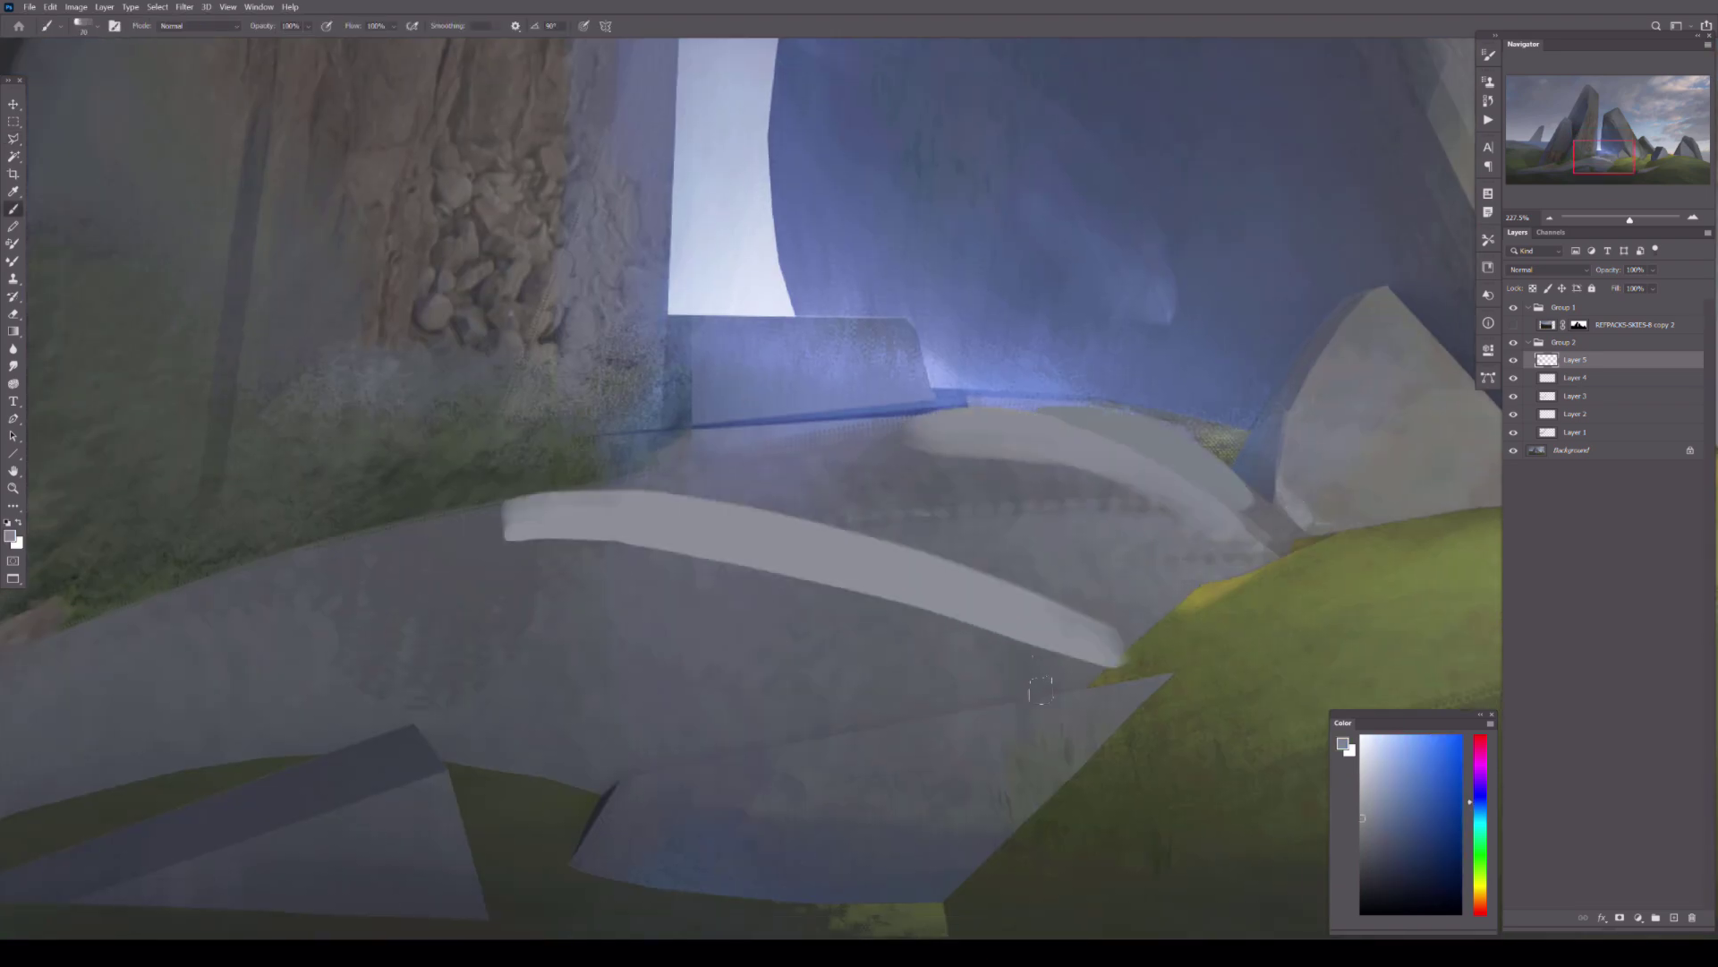
pyautogui.press('e')
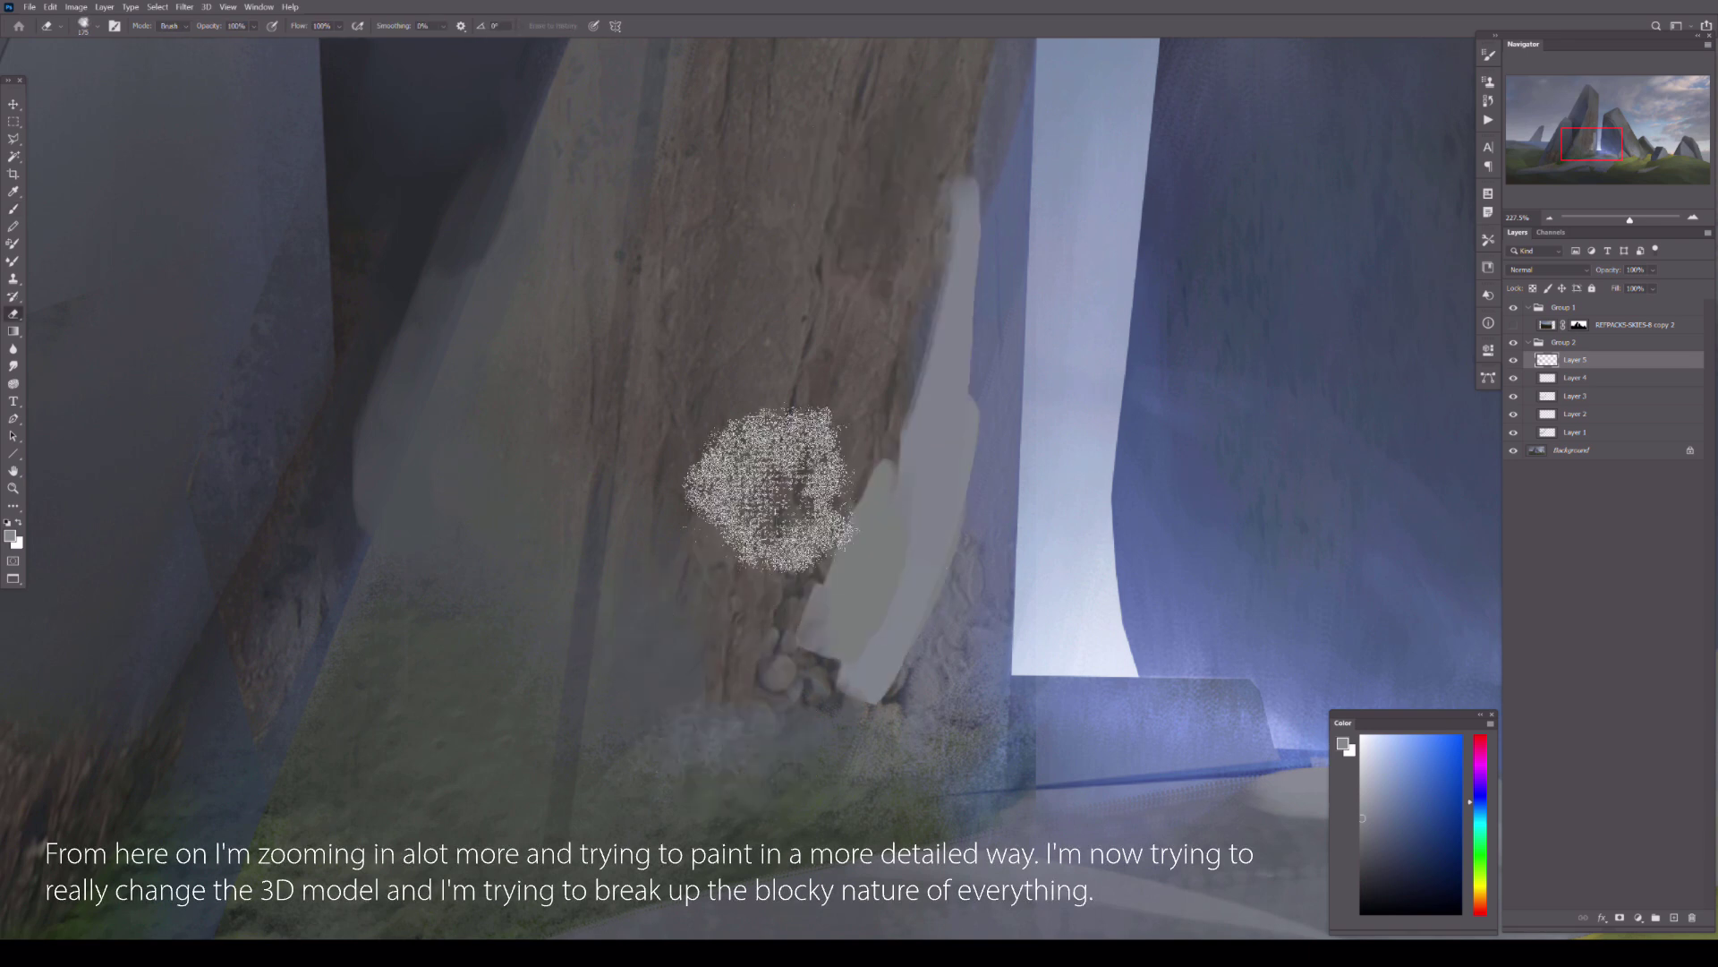
# - Break up the pale column with texture and cover the pale strip with dark blue
pyautogui.moveTo(939, 232); pyautogui.dragTo(895, 627)
pyautogui.press('b')
pyautogui.moveTo(860, 152); pyautogui.dragTo(693, 779)
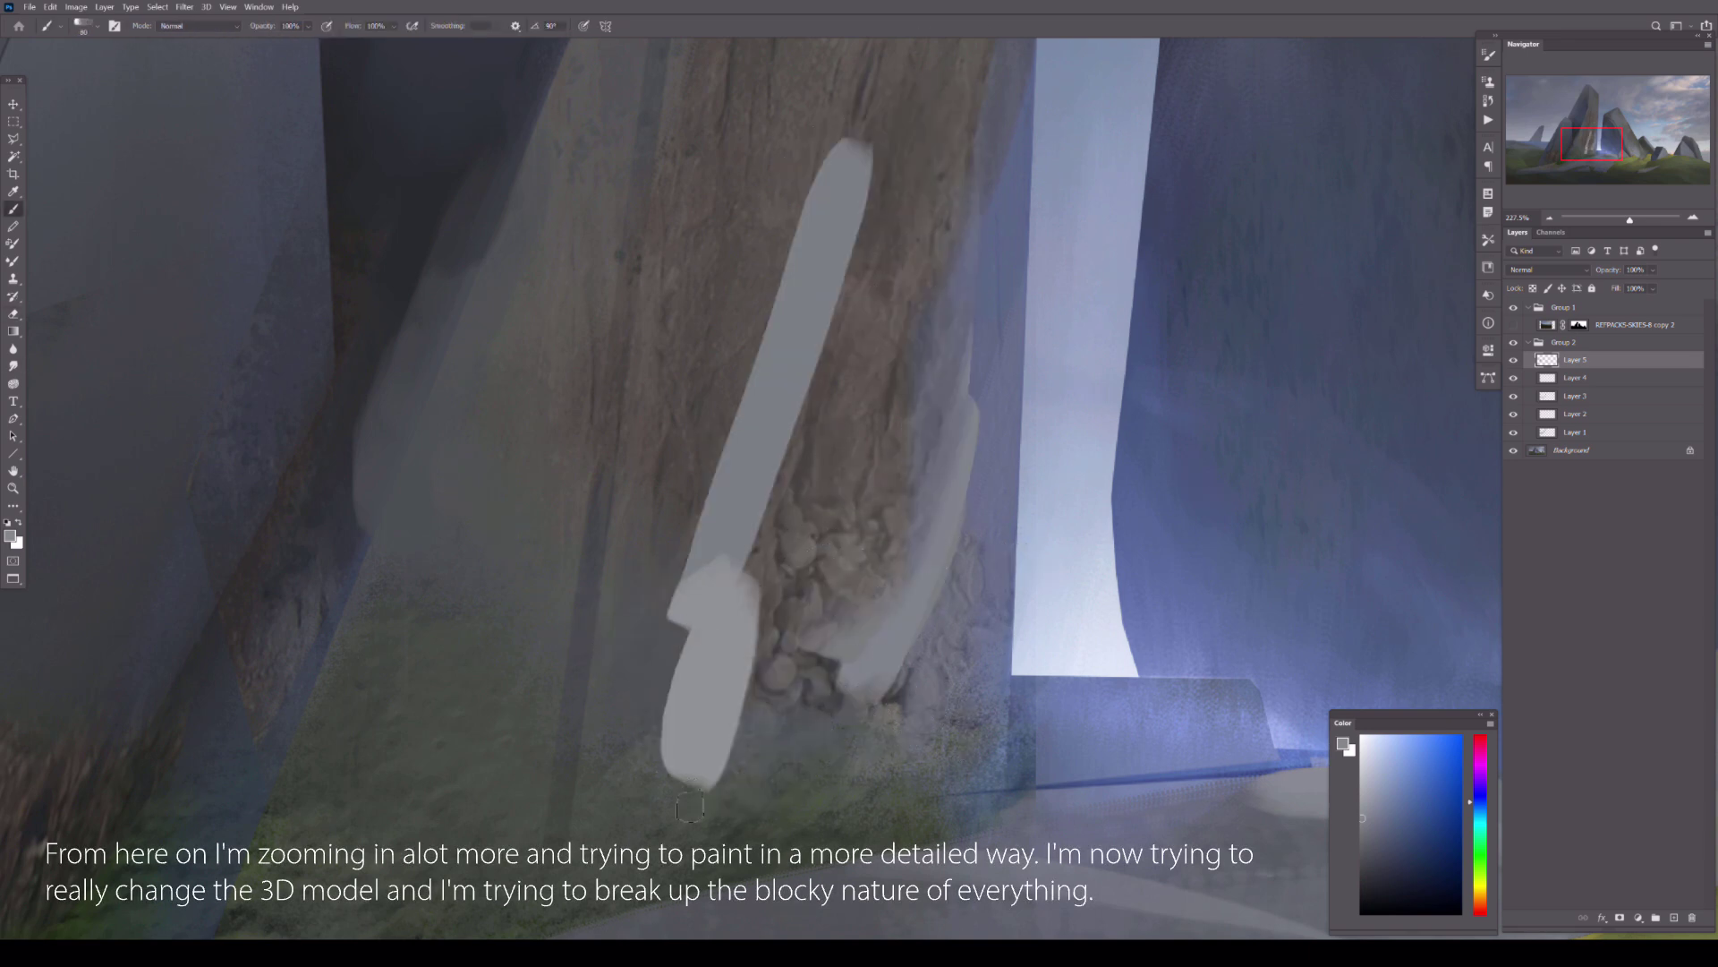
pyautogui.press('e')
pyautogui.moveTo(787, 147)
pyautogui.mouseDown()
pyautogui.moveTo(632, 786)
pyautogui.moveTo(655, 722)
pyautogui.moveTo(933, 656)
pyautogui.mouseUp()
pyautogui.keyDown('alt'); pyautogui.click(1086, 242); pyautogui.keyUp('alt')
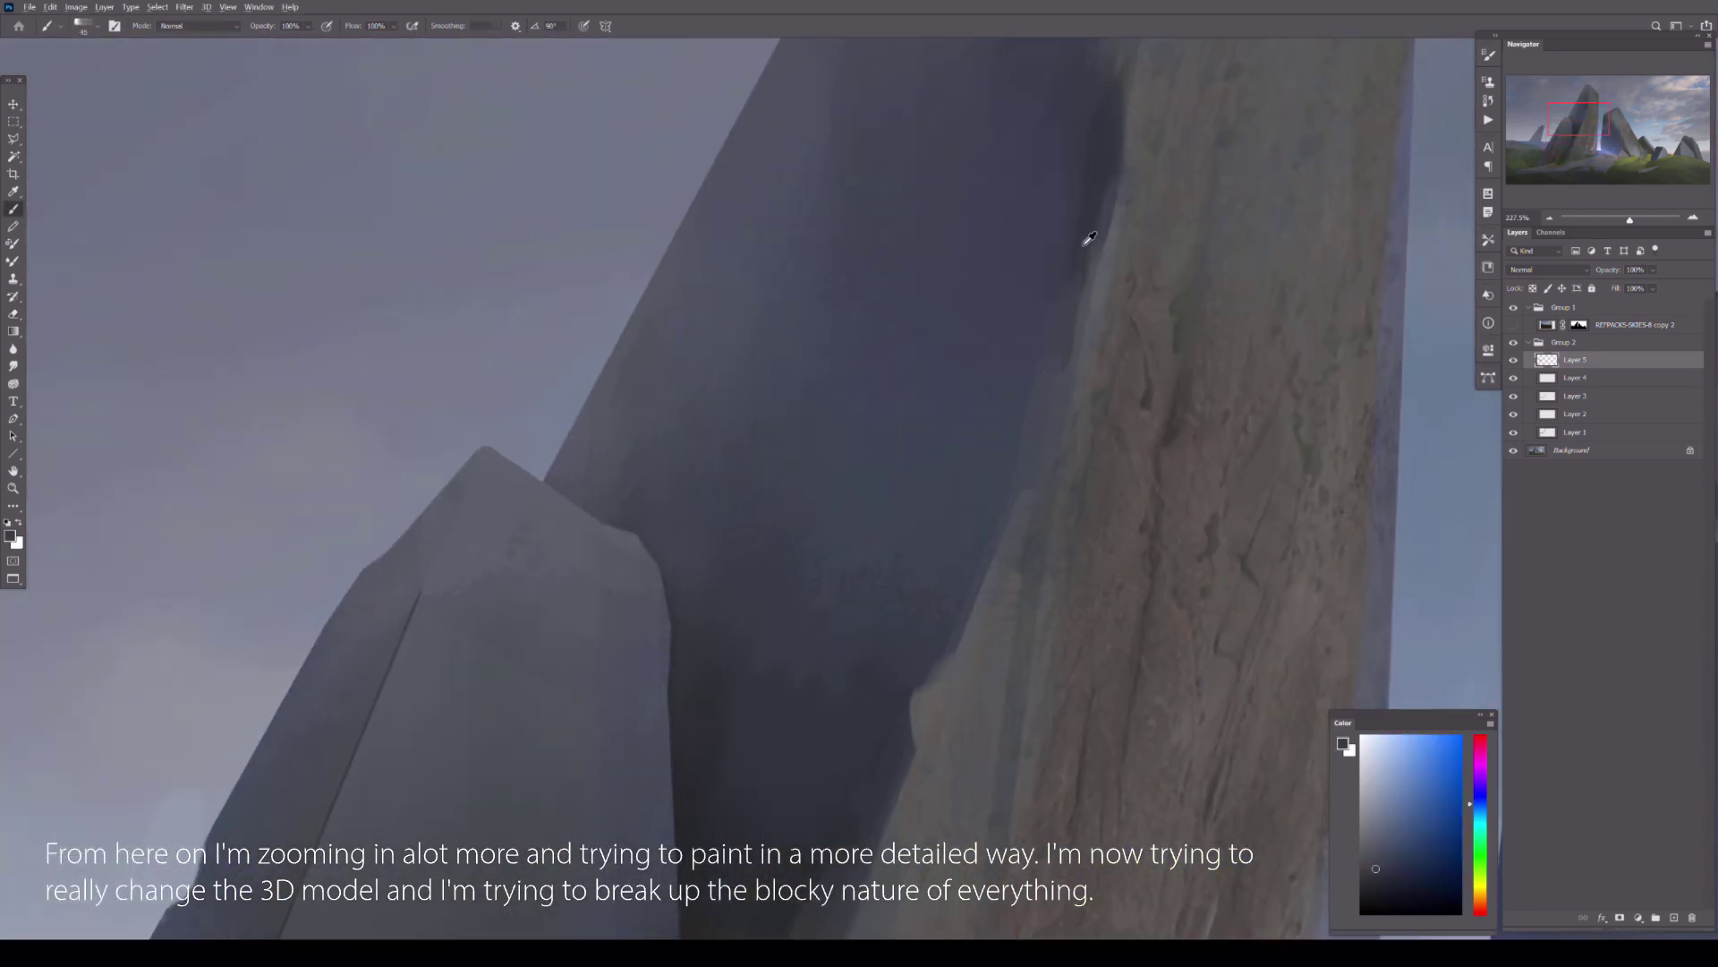
pyautogui.press('e')
pyautogui.moveTo(1086, 241)
pyautogui.mouseDown()
pyautogui.moveTo(979, 690)
pyautogui.moveTo(1009, 261)
pyautogui.moveTo(760, 391)
pyautogui.moveTo(710, 526)
pyautogui.moveTo(602, 476)
pyautogui.moveTo(1029, 490)
pyautogui.mouseUp()
# - Paint olive and yellow strokes across the grassy slope, blend them, and zoom out to compare
pyautogui.press('b')
pyautogui.keyDown('alt'); pyautogui.click(669, 515); pyautogui.keyUp('alt')
pyautogui.keyDown('alt'); pyautogui.click(699, 534); pyautogui.keyUp('alt')
pyautogui.moveTo(850, 502)
pyautogui.mouseDown()
pyautogui.moveTo(1110, 474)
pyautogui.moveTo(741, 488)
pyautogui.mouseUp()
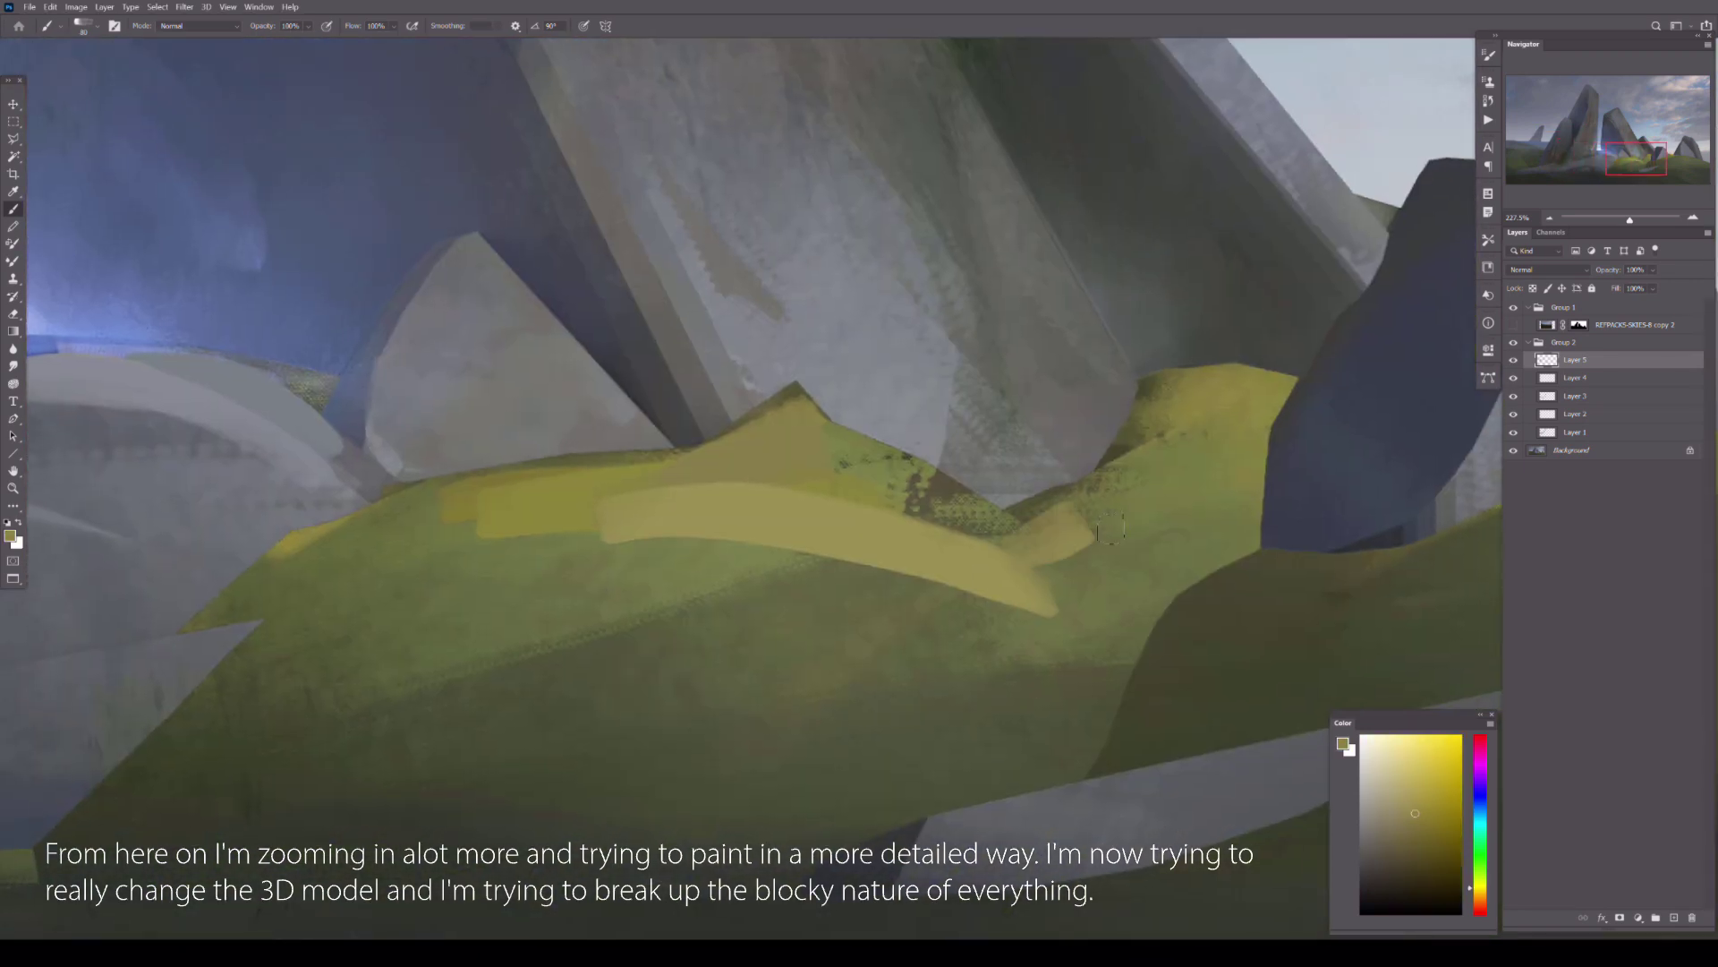
pyautogui.moveTo(1208, 484)
pyautogui.mouseDown()
pyautogui.moveTo(832, 590)
pyautogui.moveTo(403, 618)
pyautogui.mouseUp()
pyautogui.press('e')
pyautogui.moveTo(1208, 707)
pyautogui.mouseDown()
pyautogui.moveTo(786, 767)
pyautogui.moveTo(145, 574)
pyautogui.moveTo(682, 556)
pyautogui.mouseUp()
pyautogui.moveTo(1620, 220); pyautogui.dragTo(1613, 219)
pyautogui.click(1513, 360)
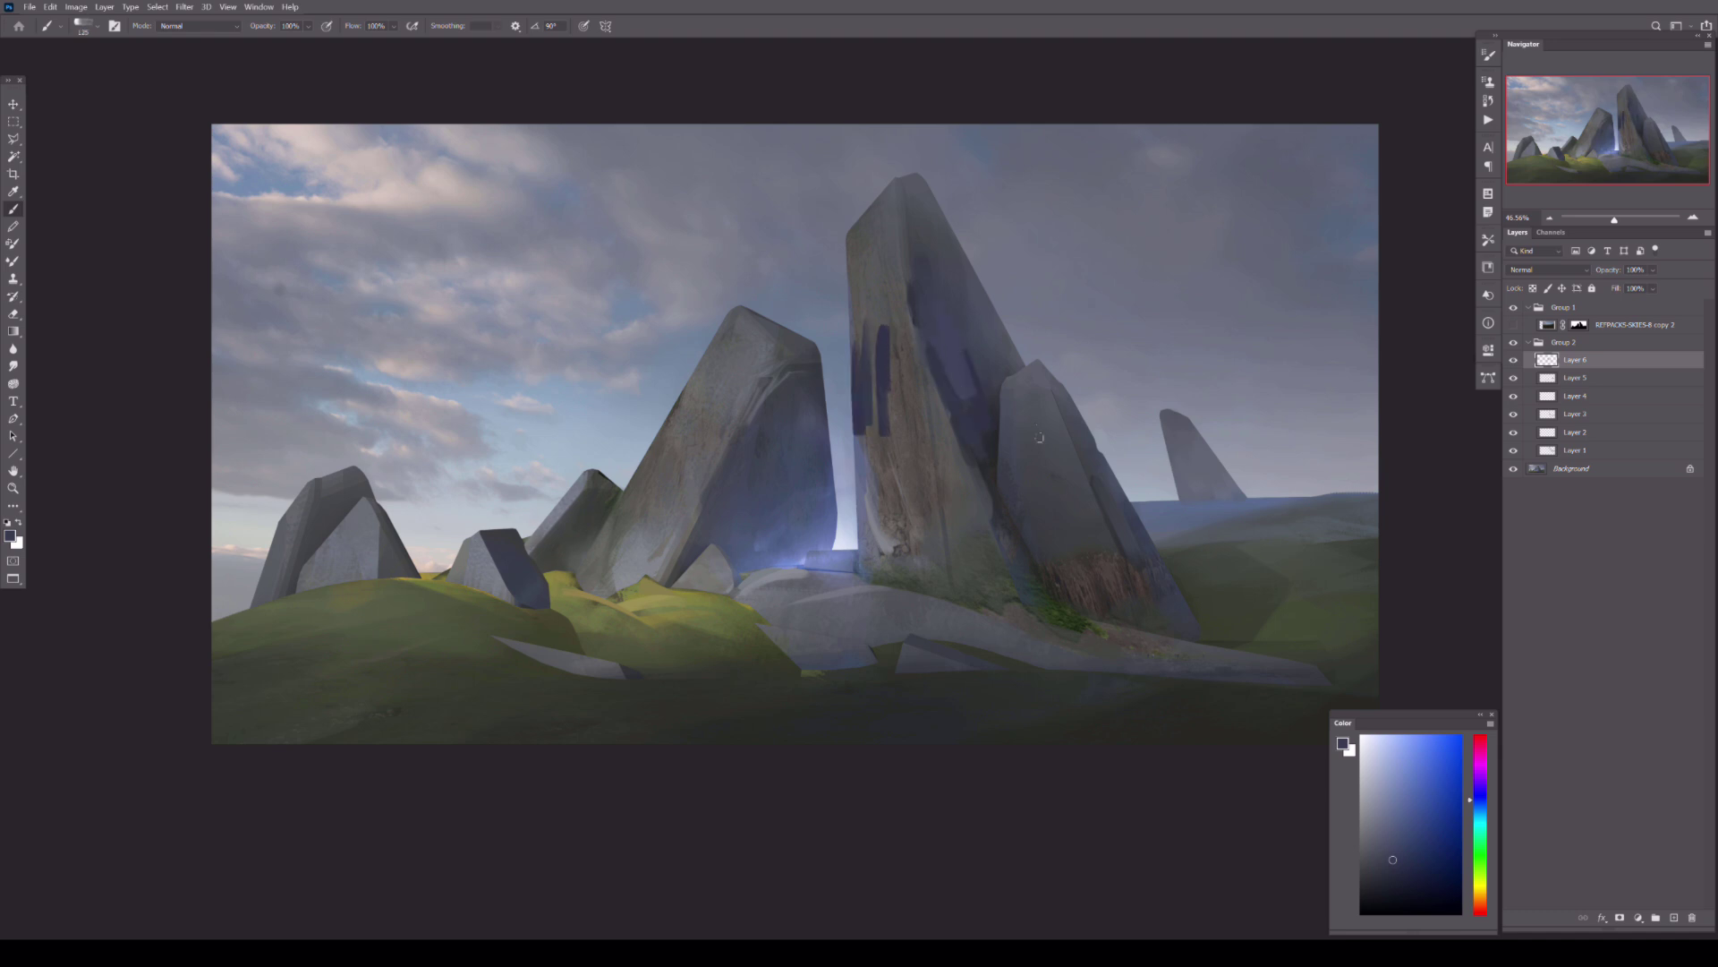
# - Pick deeper teal-blue tones and erase the tall rock's blue strokes into soft shadow near its top
pyautogui.keyDown('alt'); pyautogui.click(1115, 629); pyautogui.keyUp('alt')
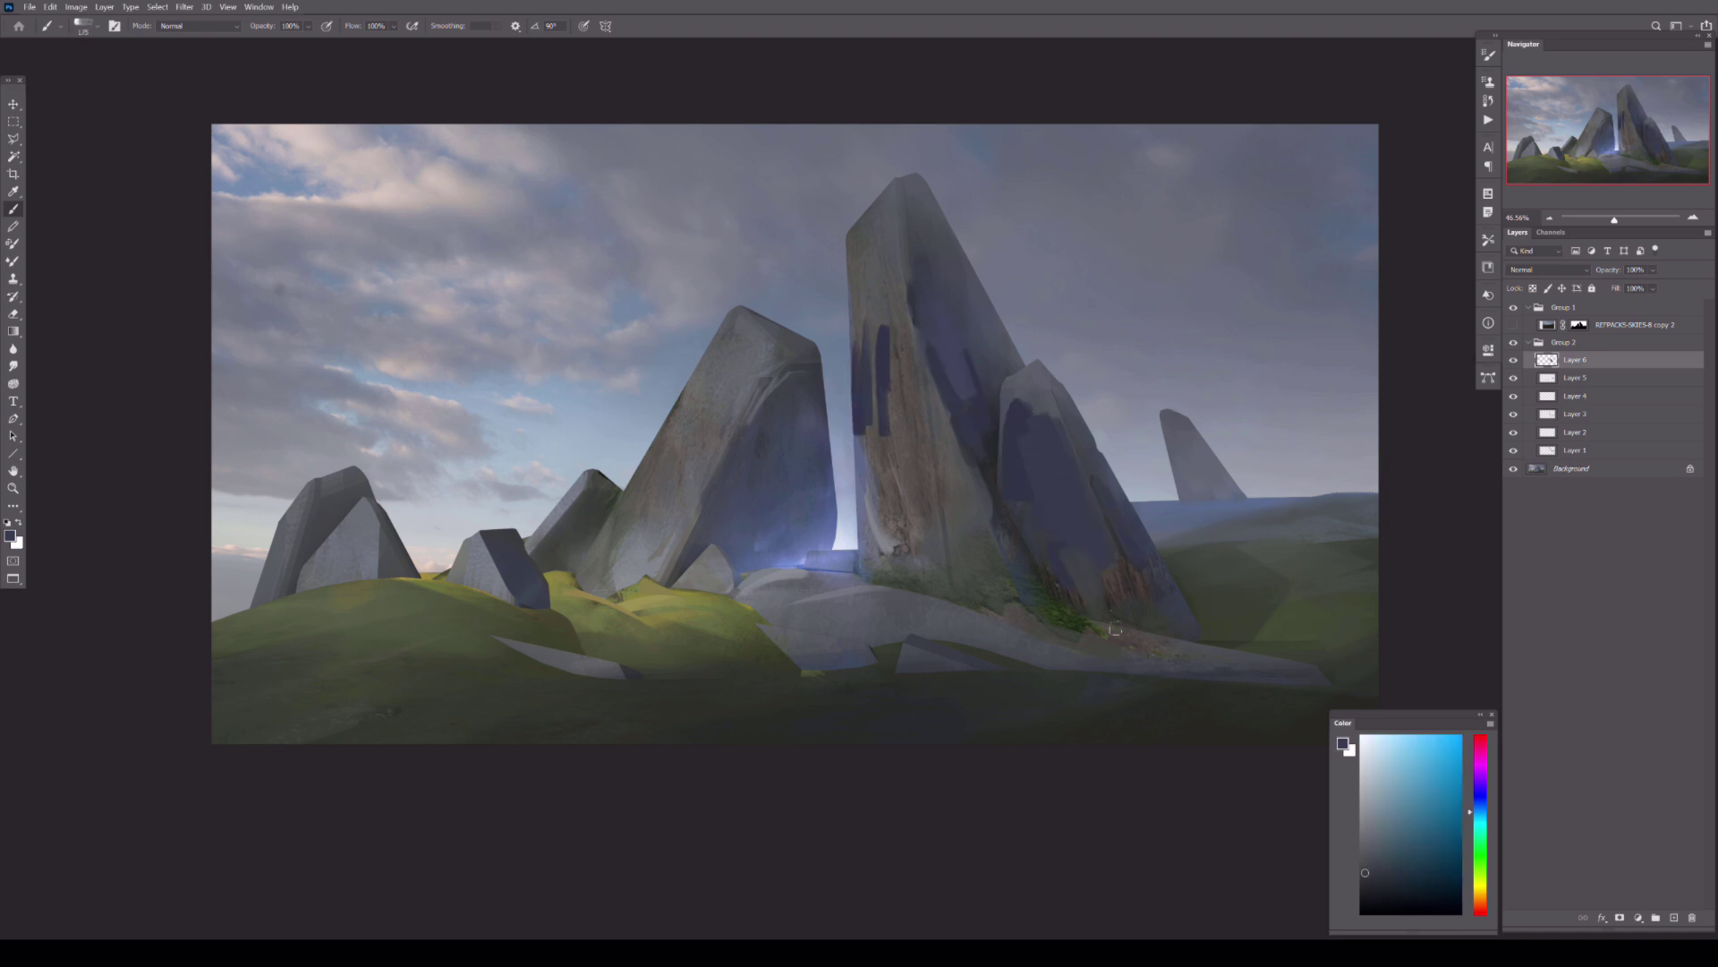
pyautogui.keyDown('alt'); pyautogui.click(1033, 468); pyautogui.keyUp('alt')
pyautogui.press('e')
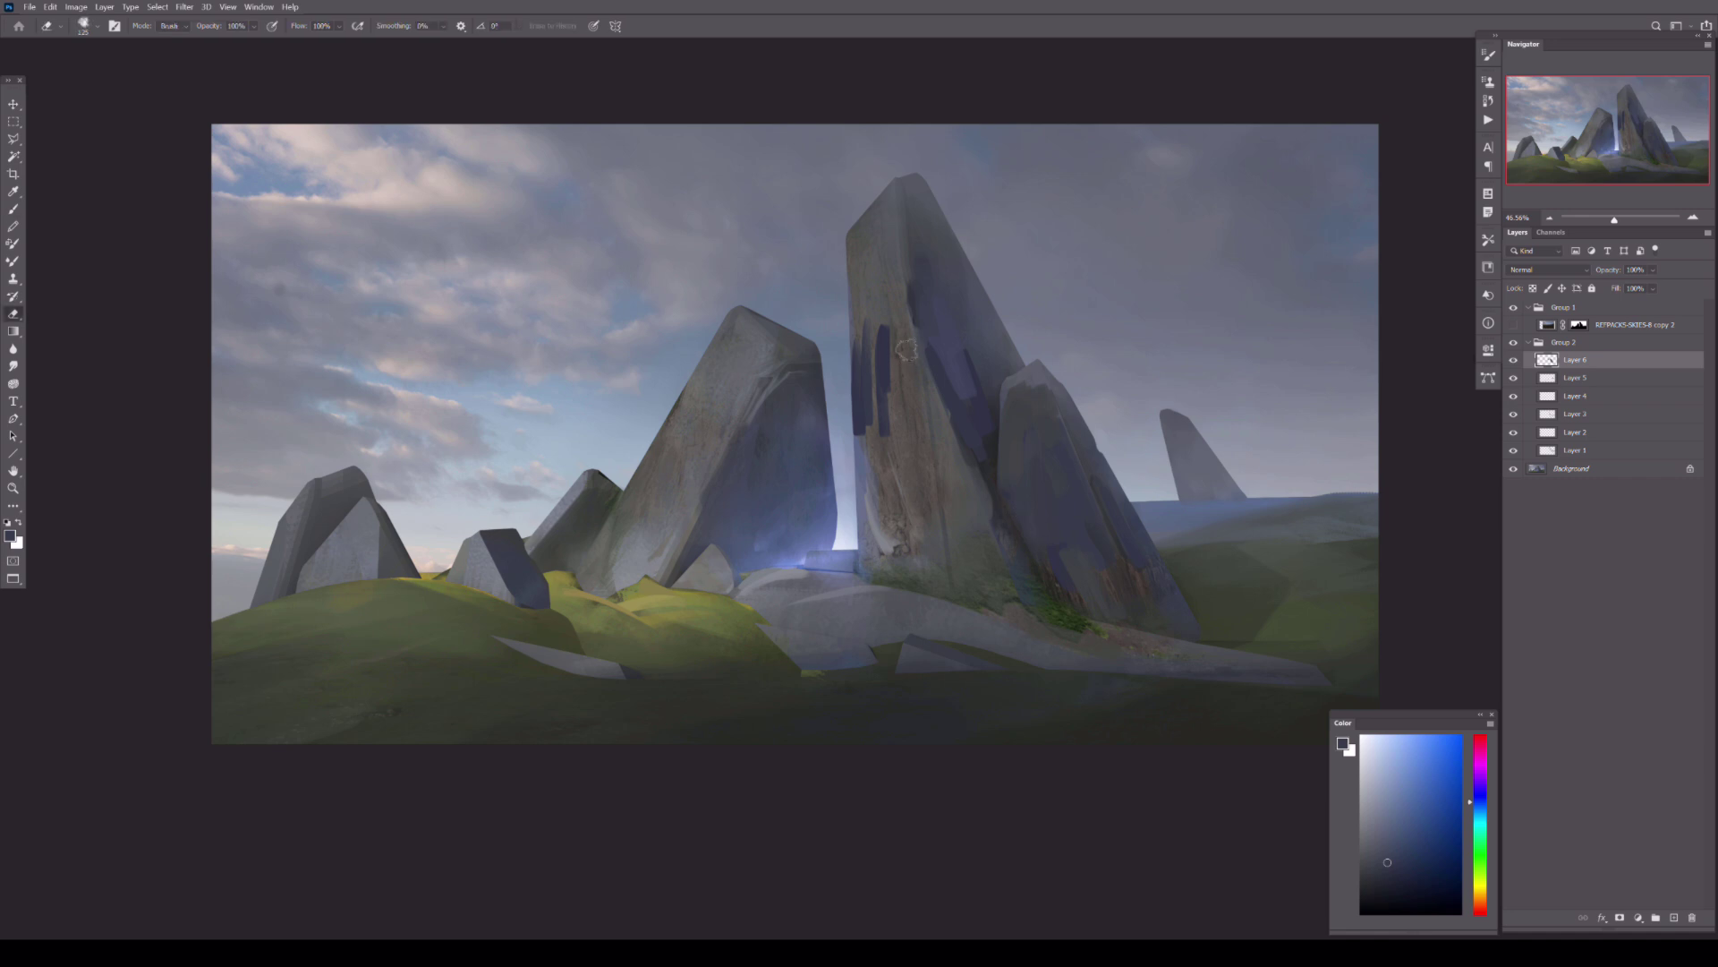
pyautogui.moveTo(899, 309); pyautogui.dragTo(877, 438)
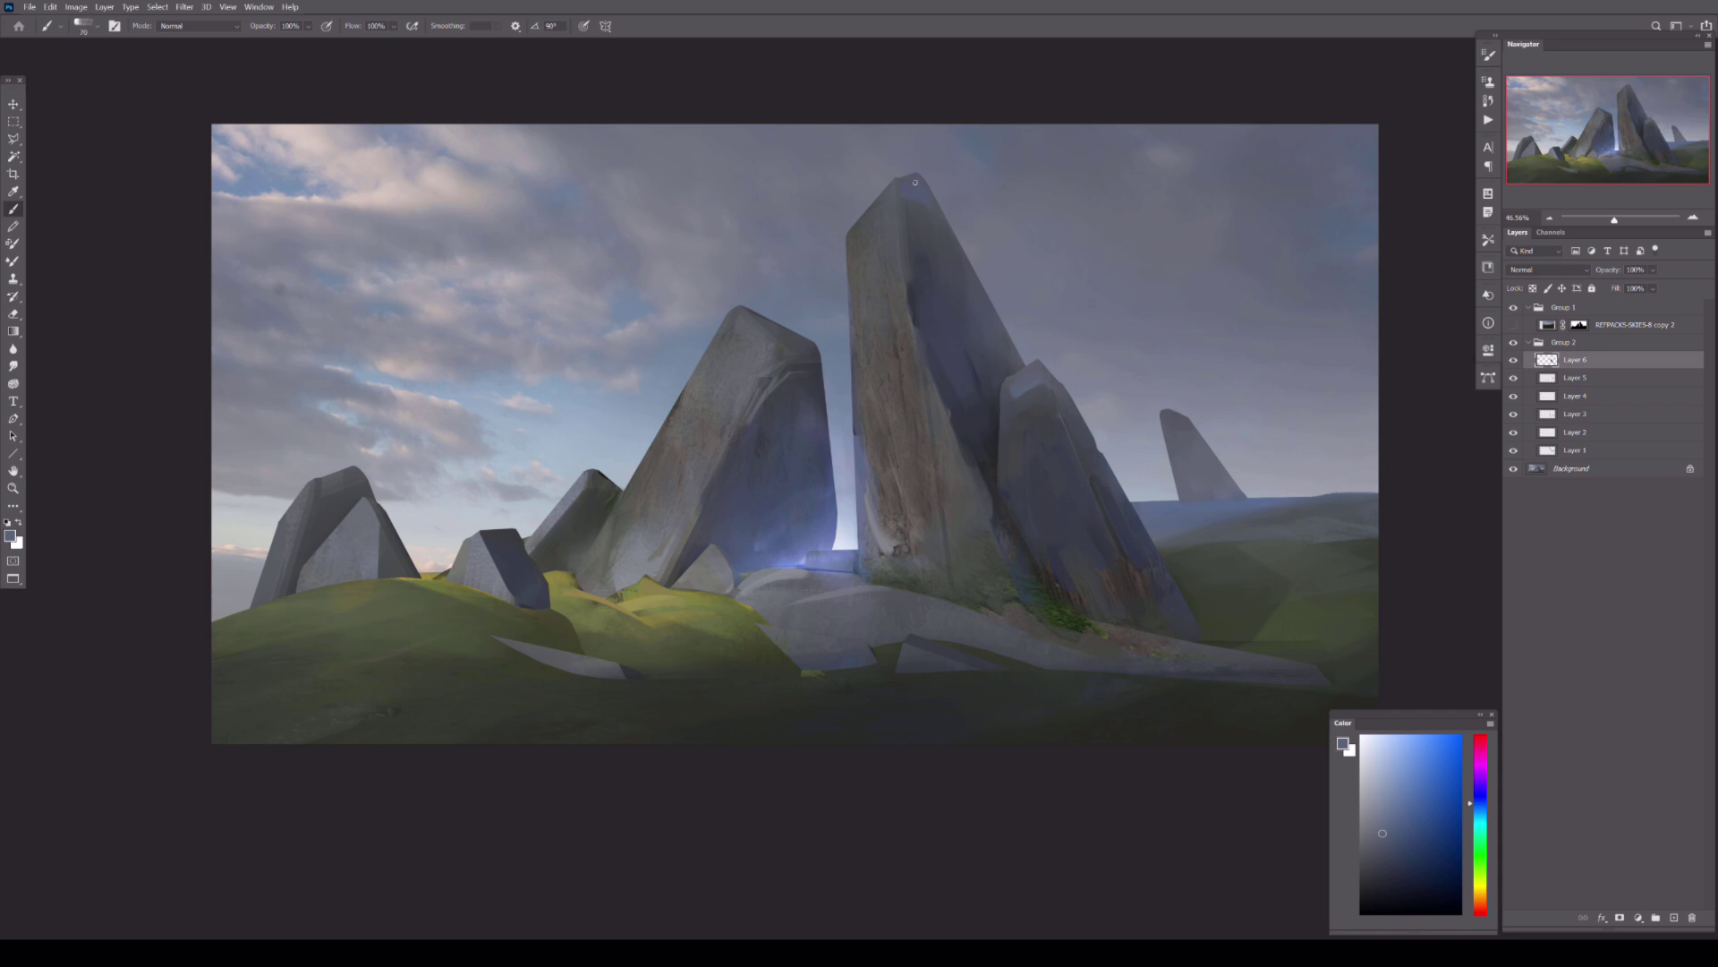
pyautogui.press('e')
pyautogui.moveTo(934, 204); pyautogui.dragTo(954, 253)
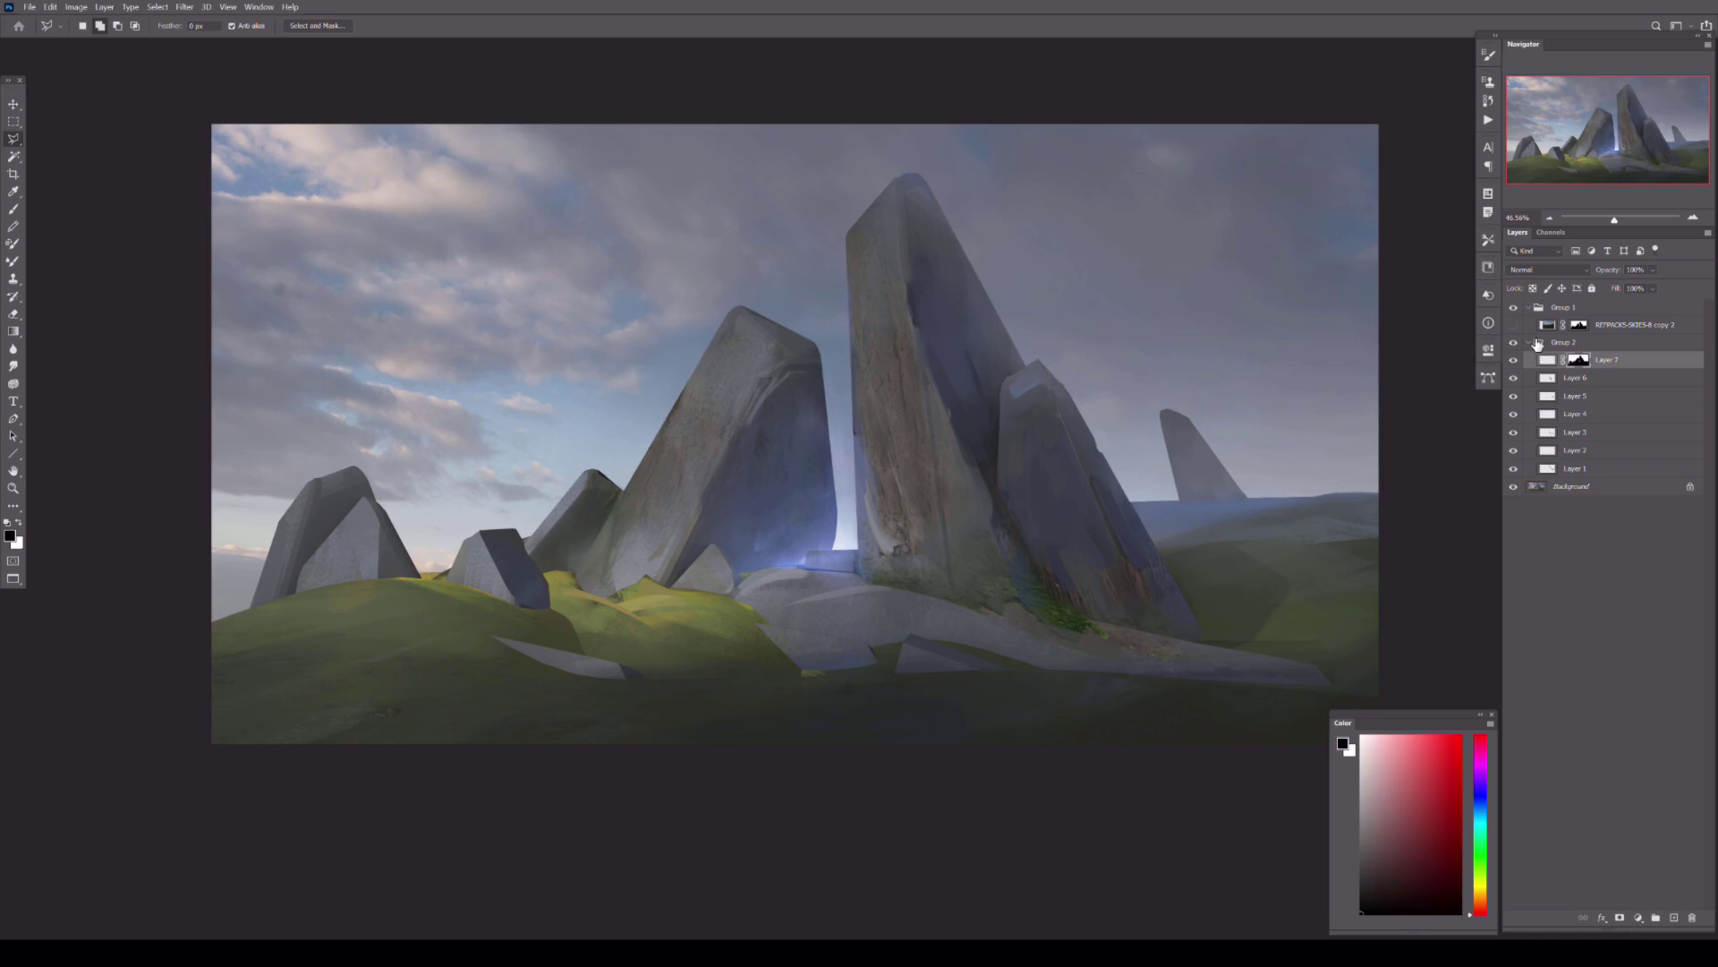
# - Reset colours to black and white and set Layer 7 to Darken at 50% opacity
pyautogui.click(1513, 307)
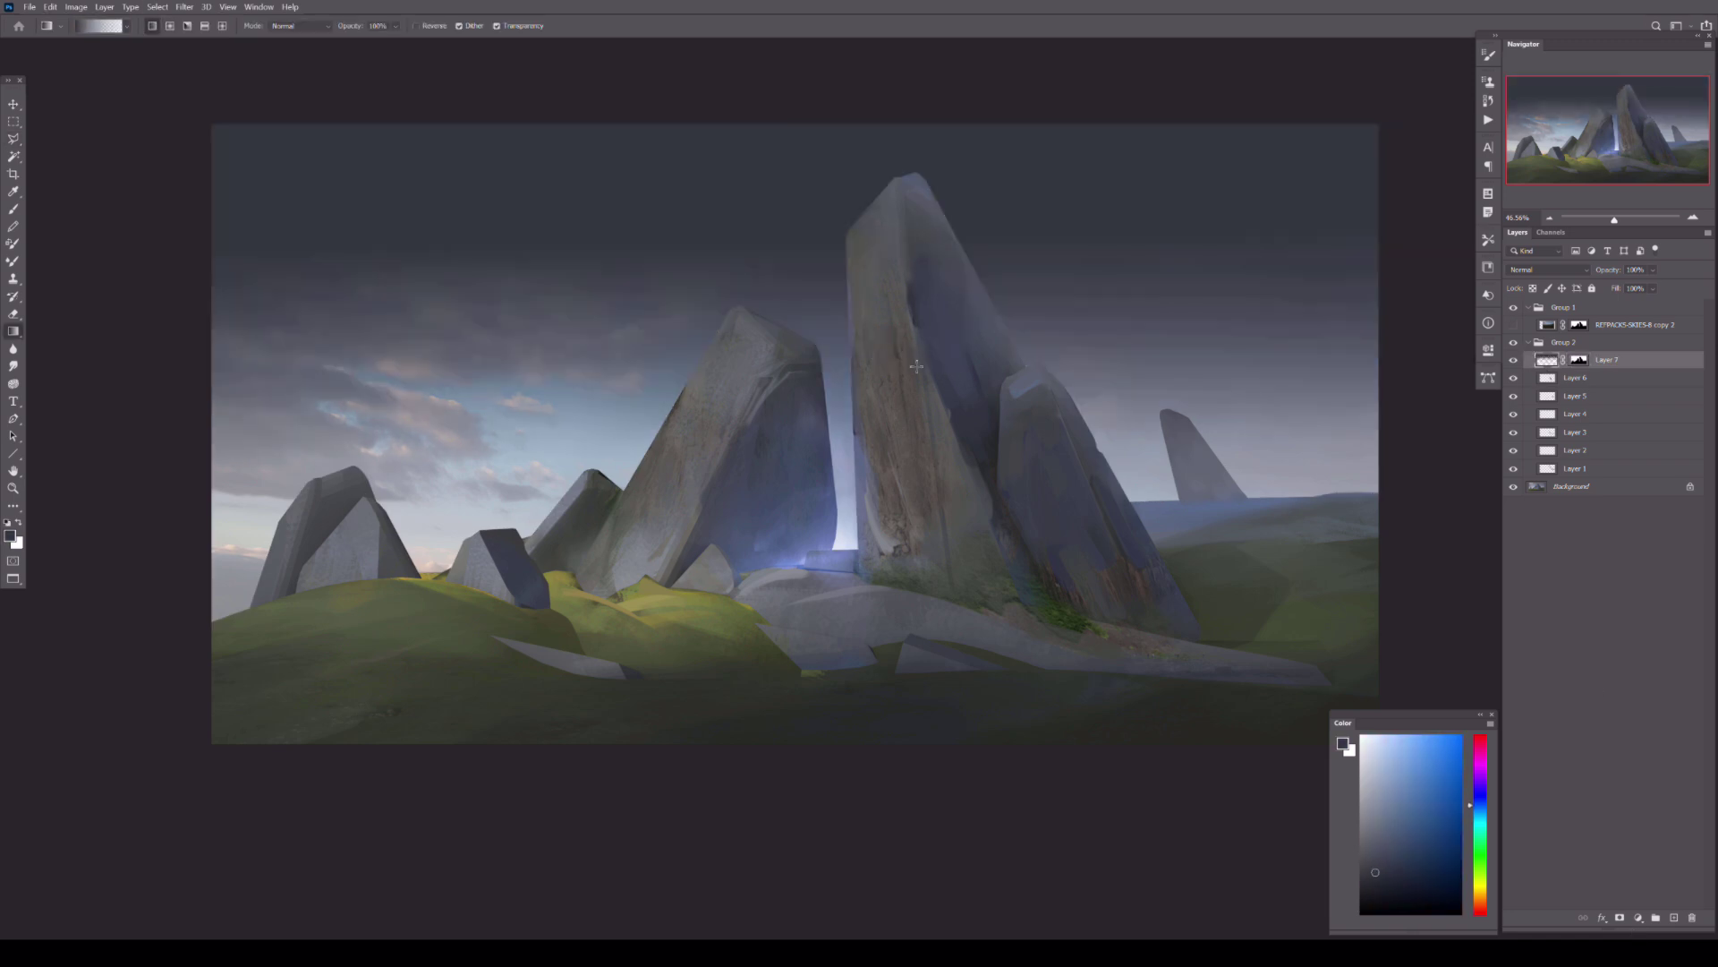
pyautogui.press('d')
pyautogui.click(1513, 307)
pyautogui.click(1548, 269)
pyautogui.click(1539, 298)
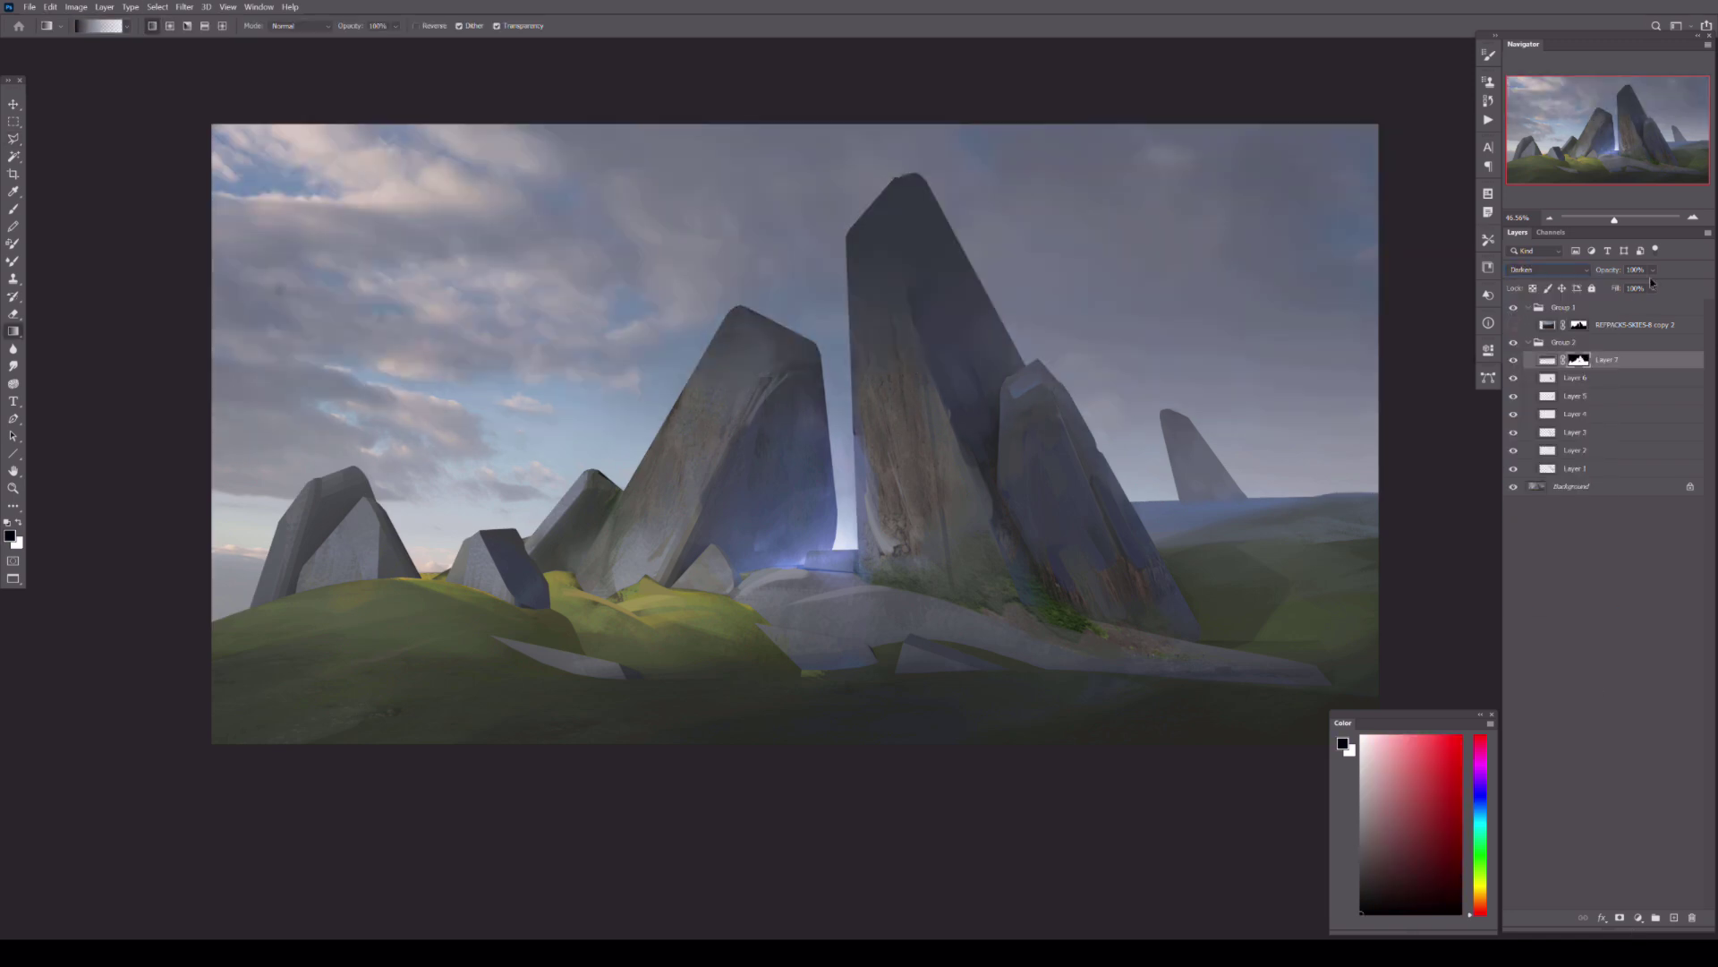
pyautogui.moveTo(1653, 270); pyautogui.dragTo(1644, 289)
# - On a new Layer 8, lighten the tall rock's left face, then toggle the layer to compare
pyautogui.click(1672, 915)
pyautogui.press('b')
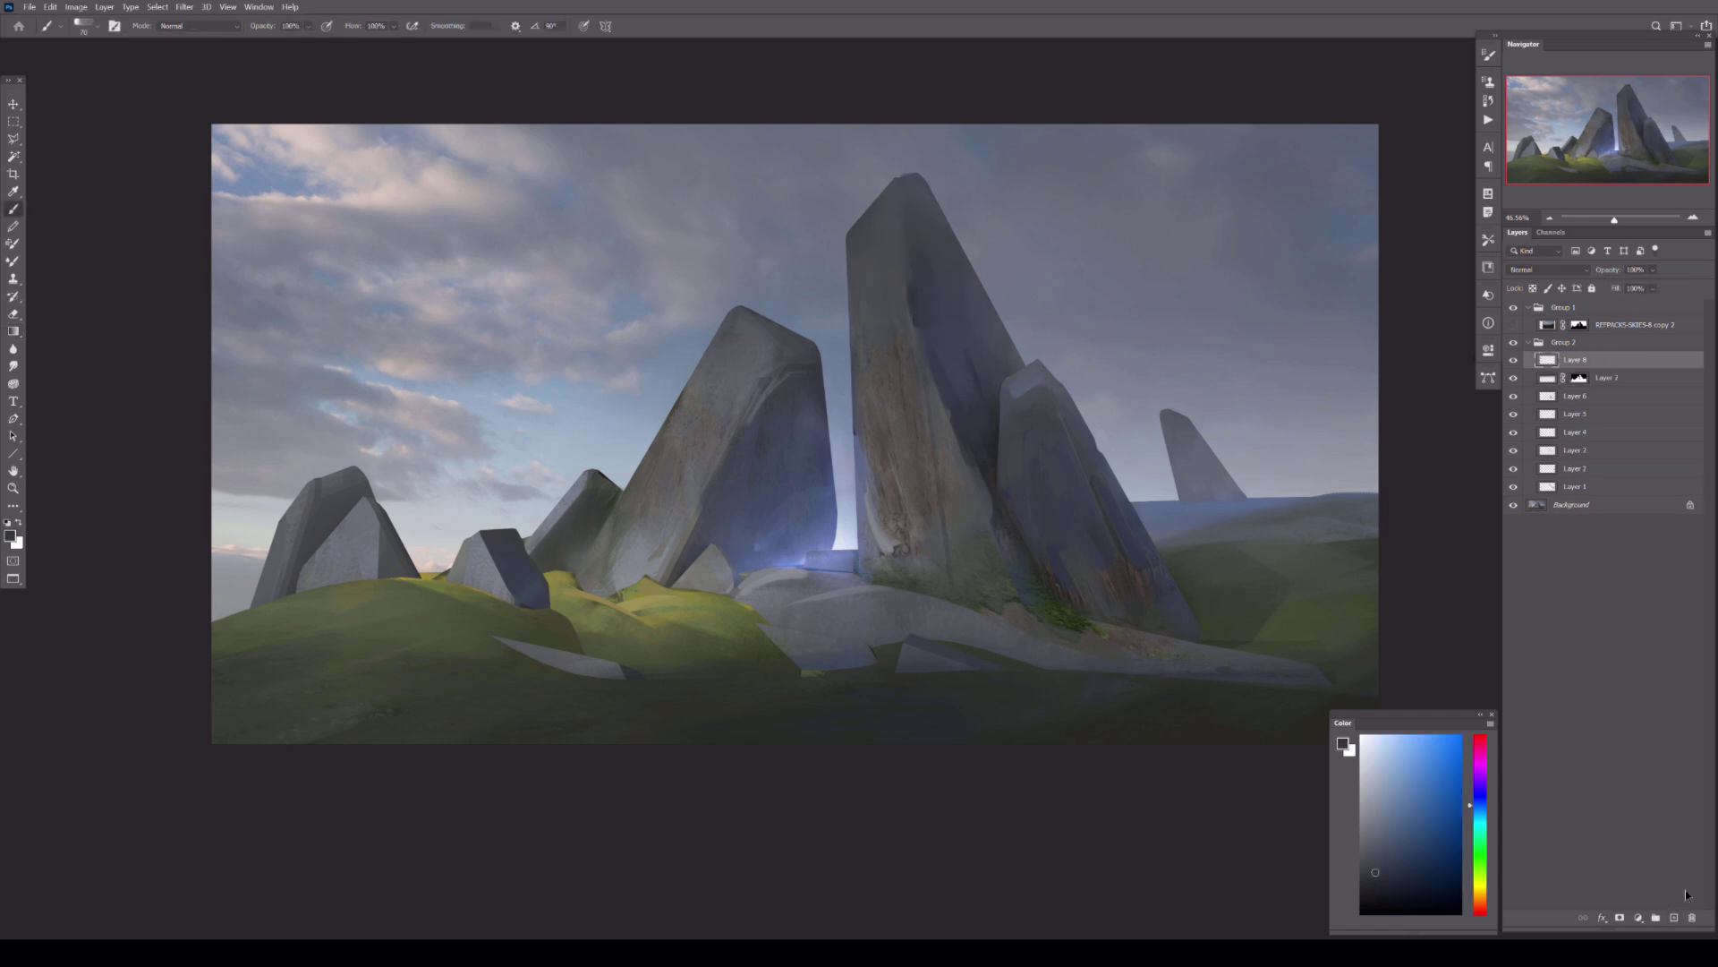
pyautogui.keyDown('alt'); pyautogui.click(900, 422); pyautogui.keyUp('alt')
pyautogui.moveTo(913, 447)
pyautogui.mouseDown()
pyautogui.moveTo(926, 492)
pyautogui.moveTo(884, 380)
pyautogui.mouseUp()
pyautogui.keyDown('alt'); pyautogui.click(884, 452); pyautogui.keyUp('alt')
pyautogui.keyDown('alt'); pyautogui.click(1121, 583); pyautogui.keyUp('alt')
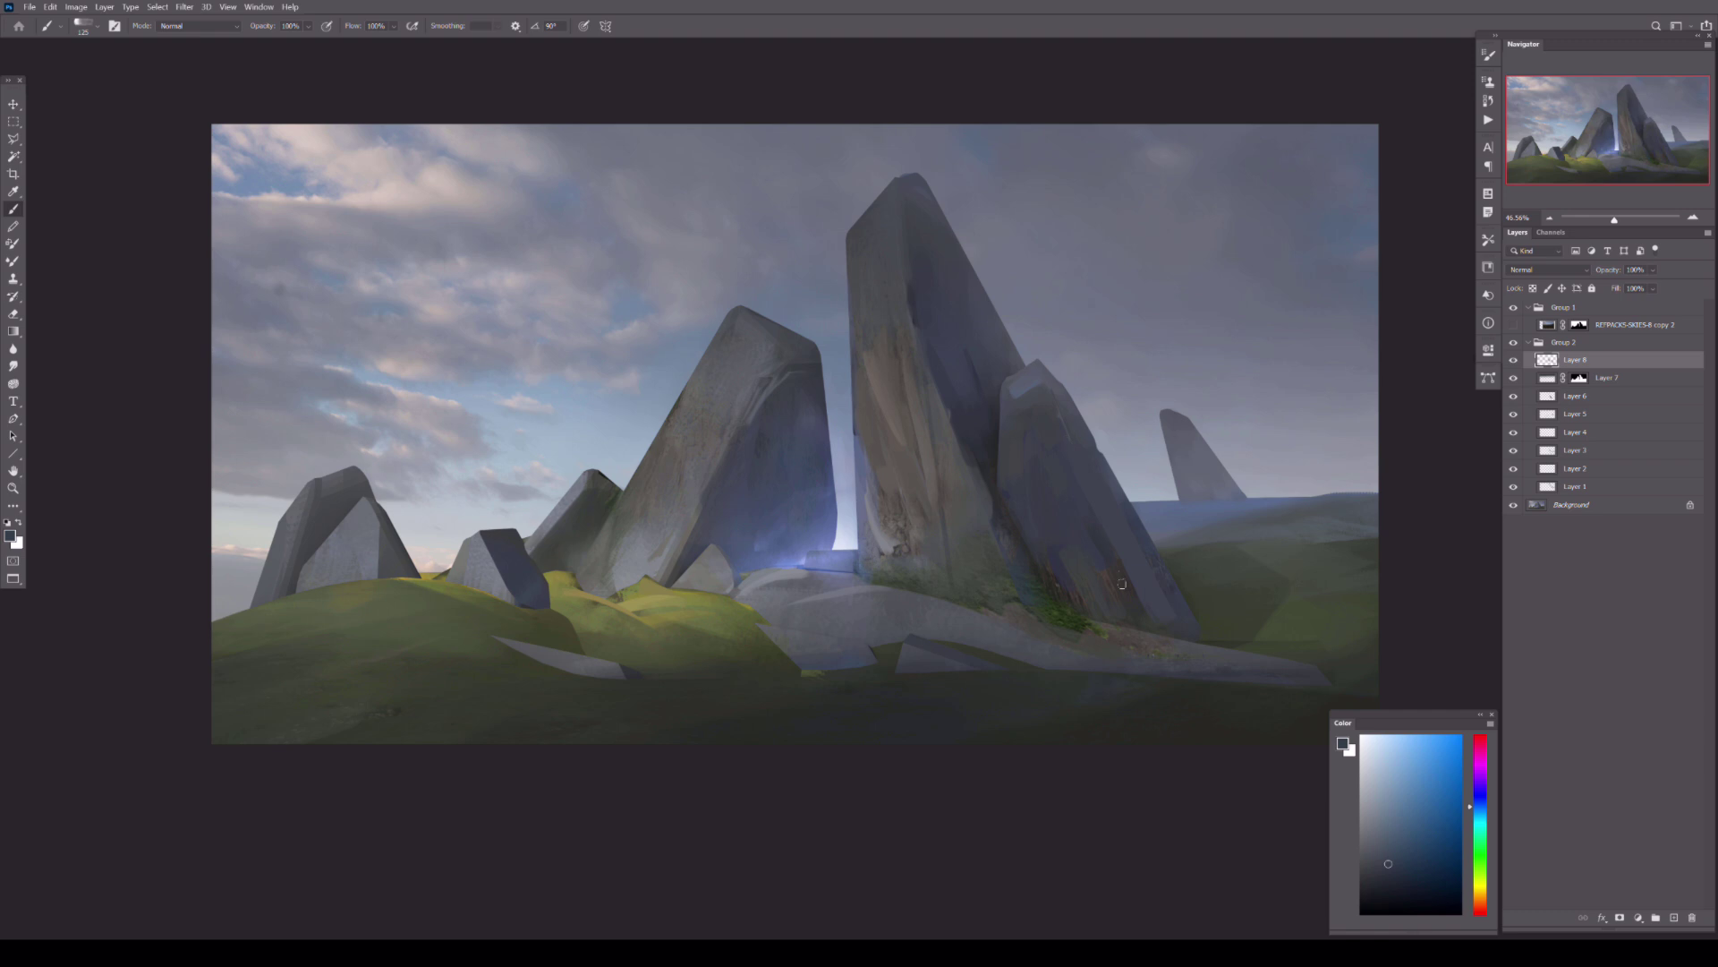
pyautogui.press('e')
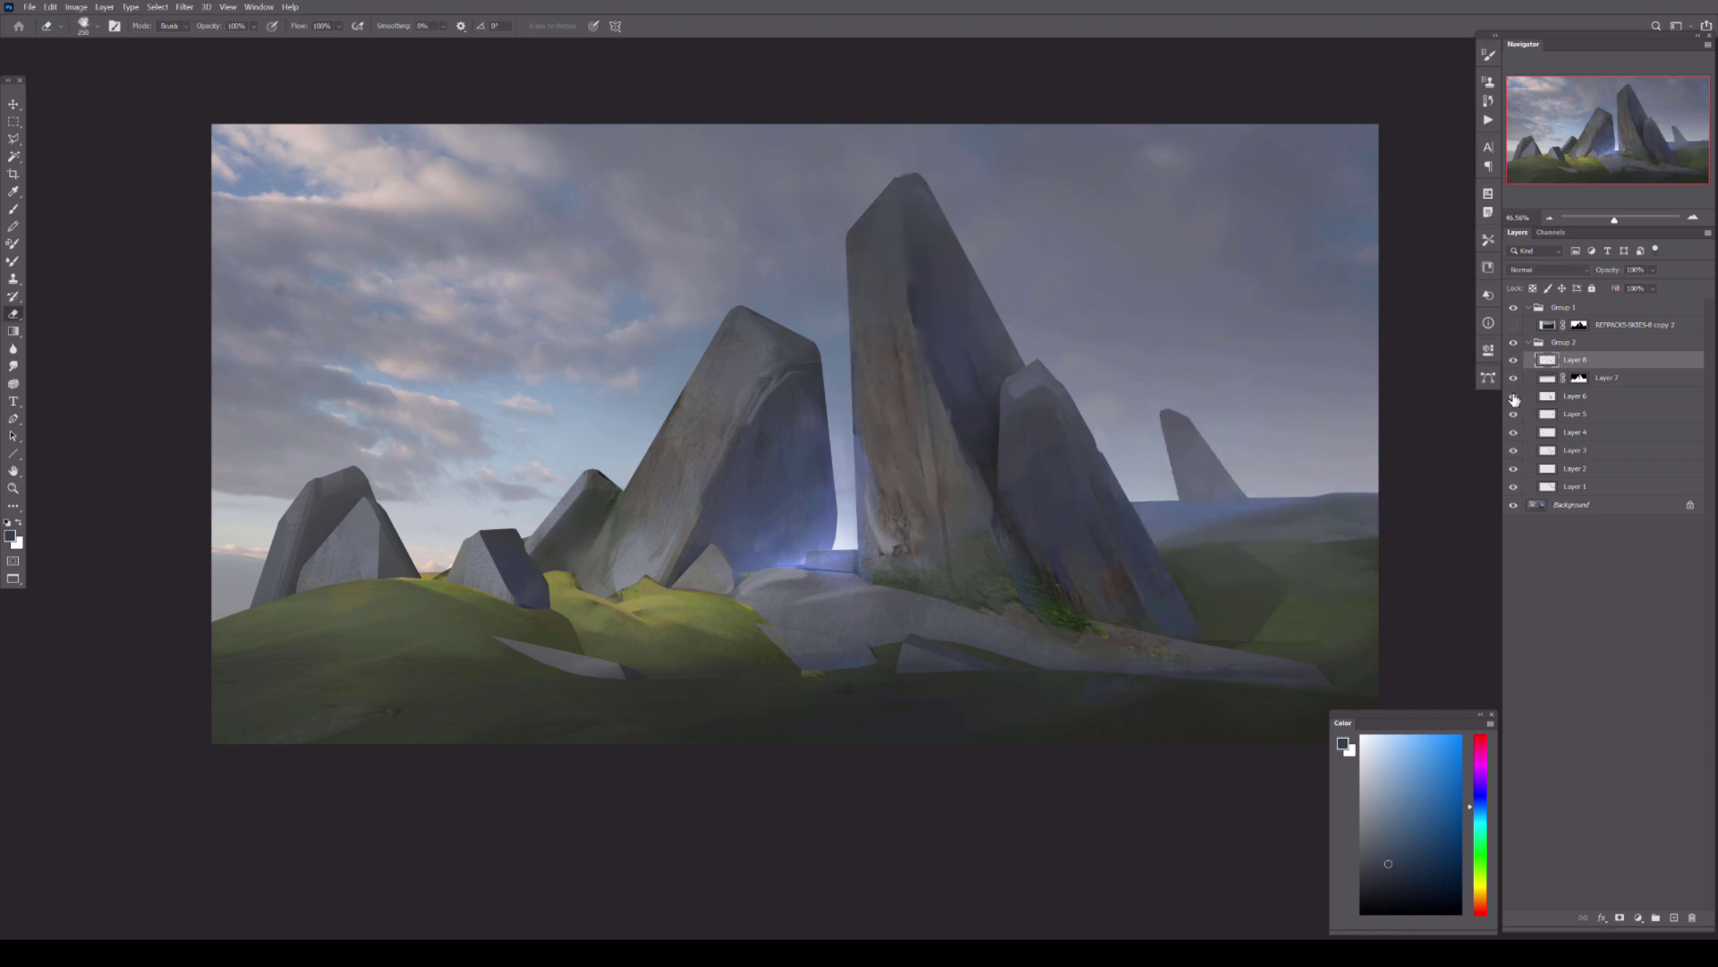
pyautogui.click(1512, 358)
pyautogui.click(1513, 358)
pyautogui.click(1512, 358)
# - Navigate down to the doorway and clear the selection on the rock top
pyautogui.scroll(5, 751, 328)
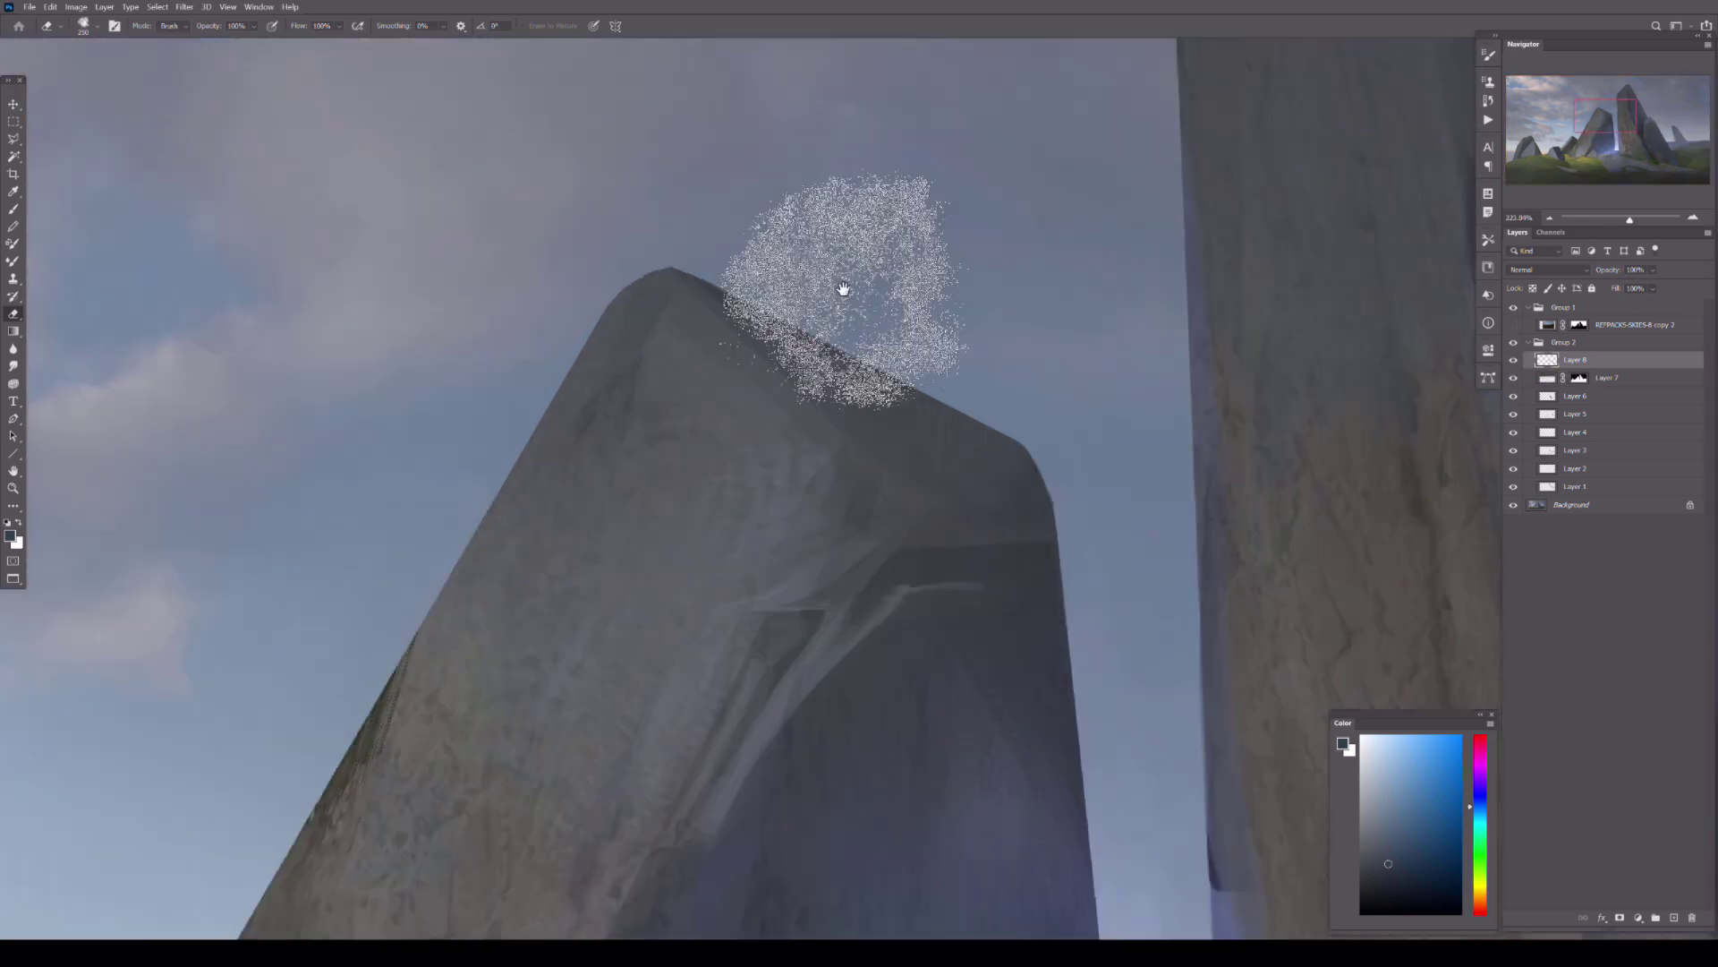
pyautogui.press('l')
pyautogui.press('b')
pyautogui.scroll(-2, 1038, 474)
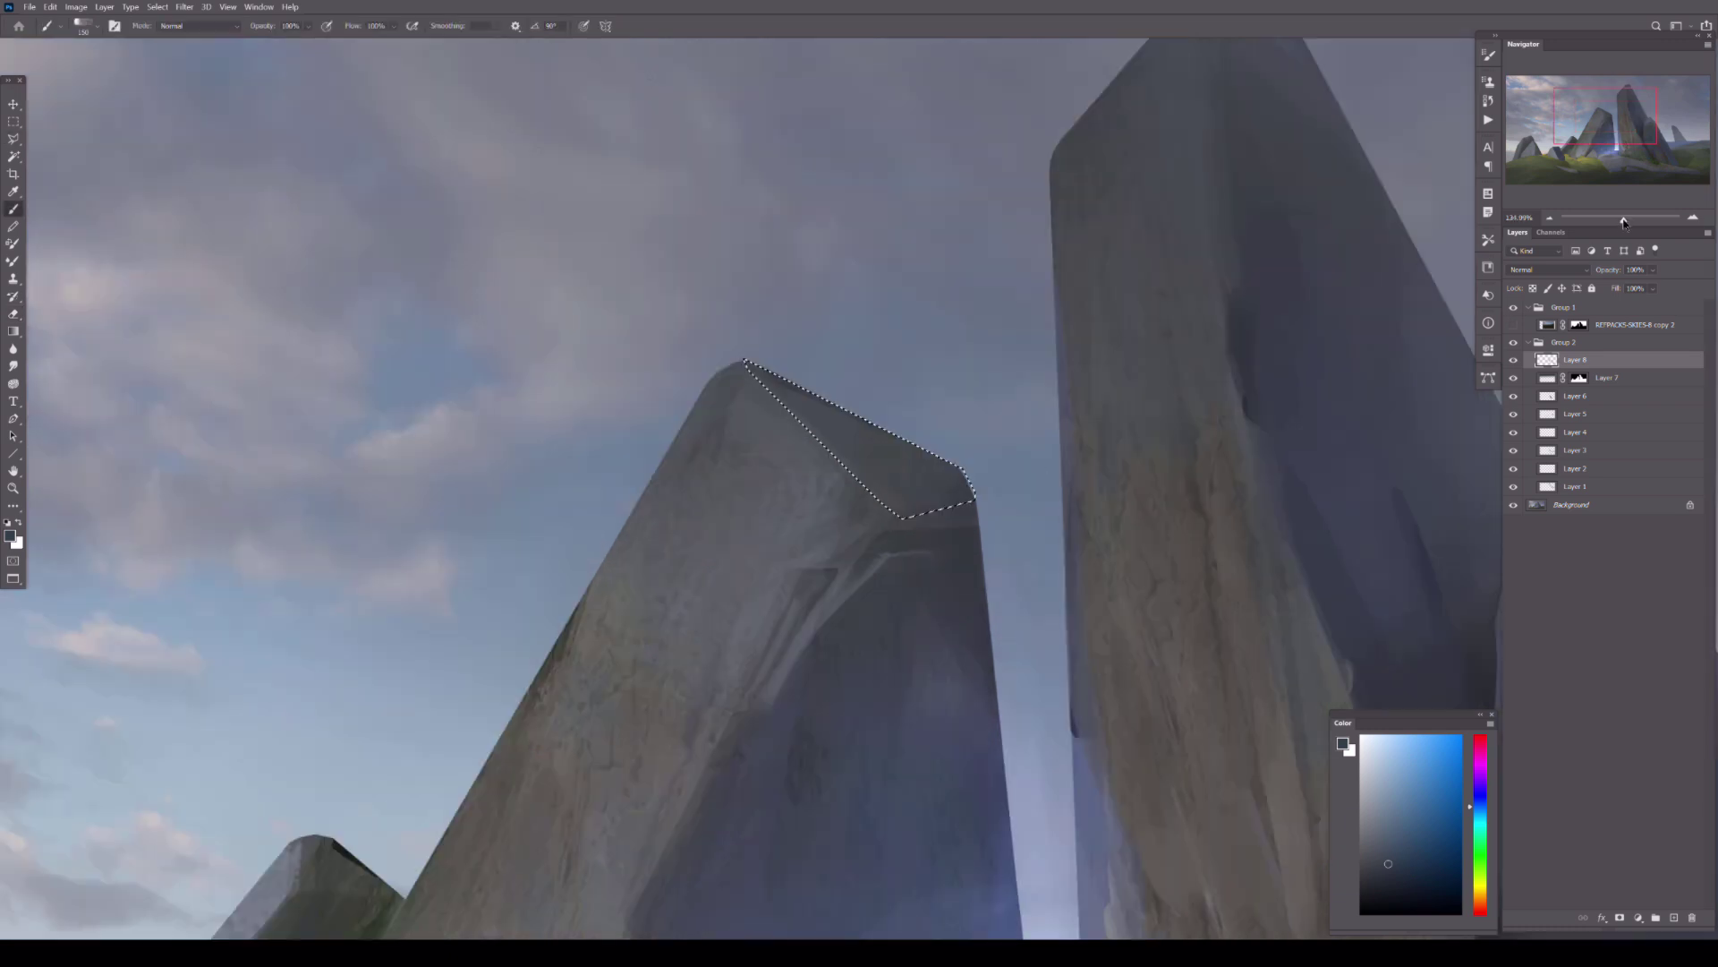
pyautogui.scroll(-2, 895, 568)
pyautogui.scroll(-2, 895, 568)
pyautogui.hotkey('ctrl', 'd')
pyautogui.press('e')
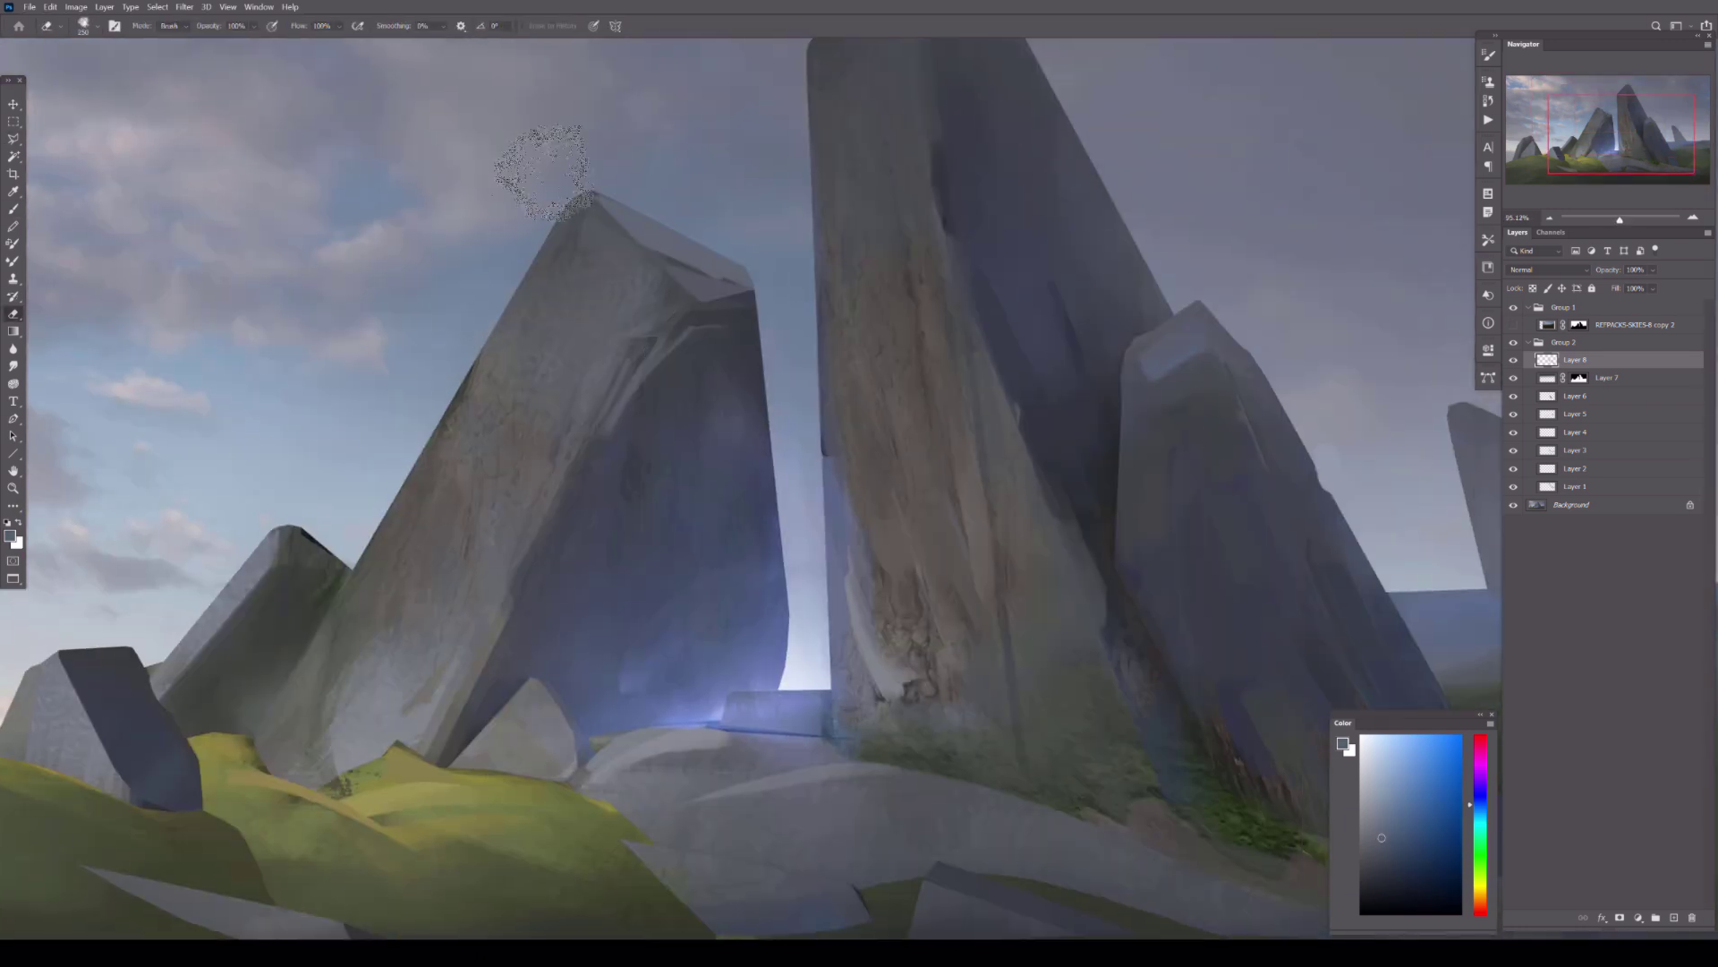
pyautogui.press('b')
pyautogui.scroll(-3, 895, 546)
pyautogui.hscroll(-2, 879, 568)
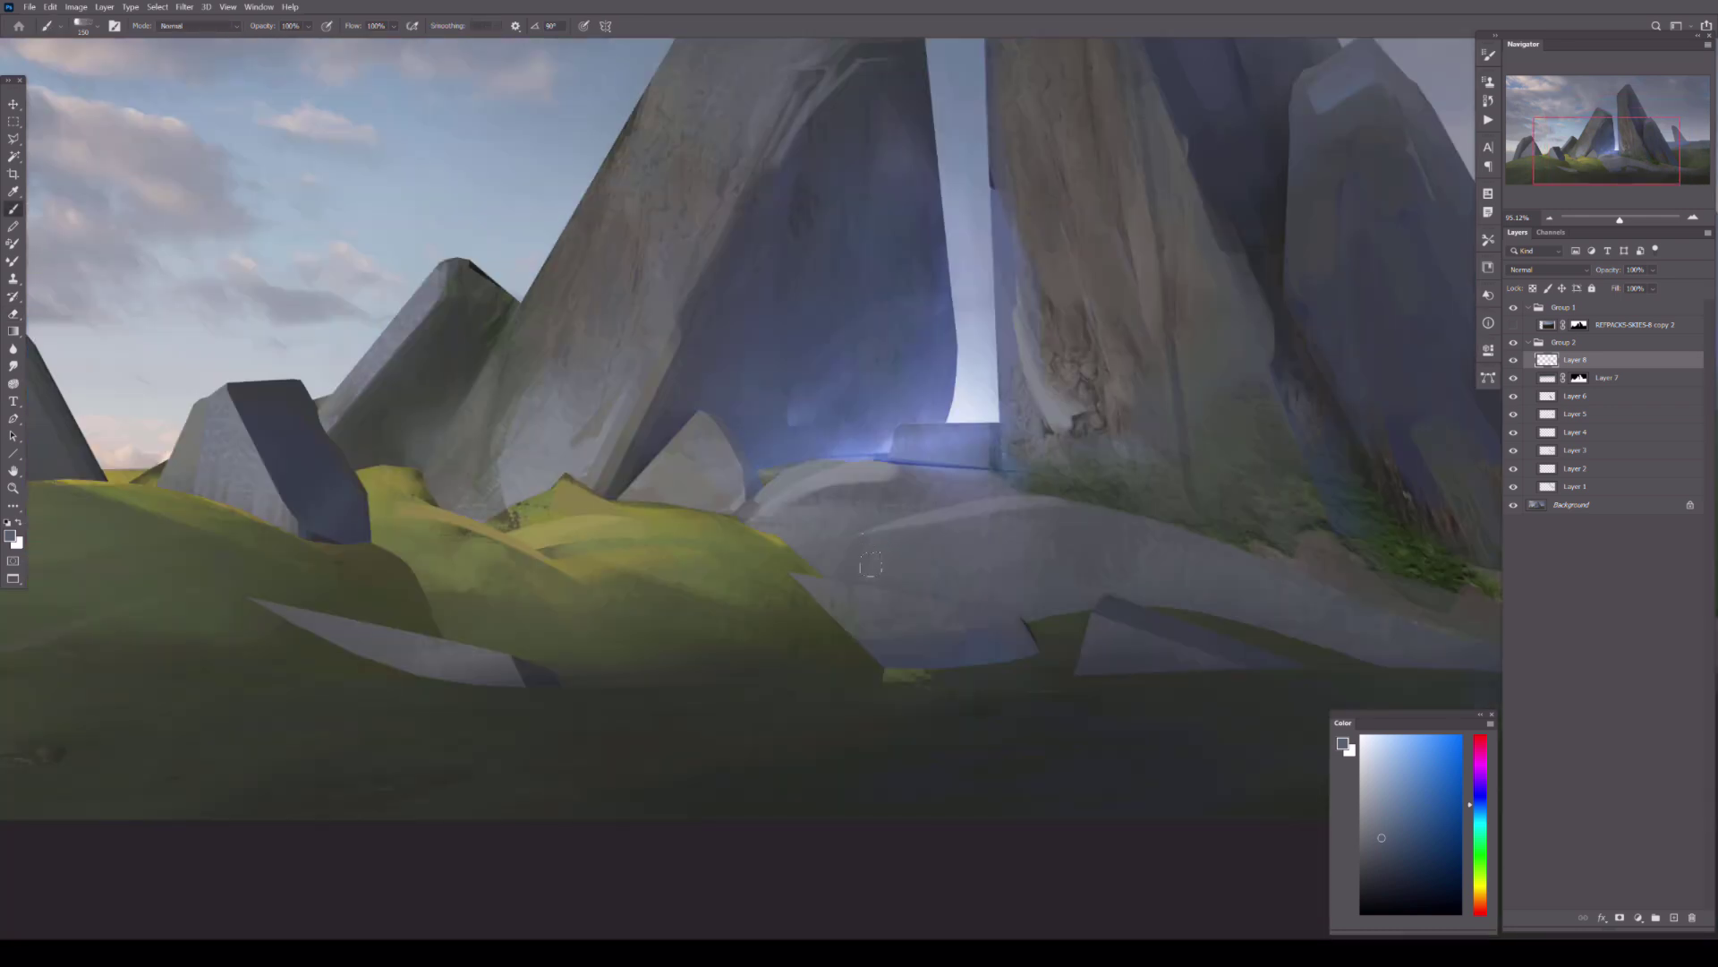
# - Pick a slightly dark light-blue and lasso the doorway interior
pyautogui.keyDown('alt'); pyautogui.click(879, 424); pyautogui.keyUp('alt')
pyautogui.keyDown('alt'); pyautogui.click(767, 545); pyautogui.keyUp('alt')
pyautogui.scroll(2, 767, 545)
pyautogui.hscroll(-2, 783, 465)
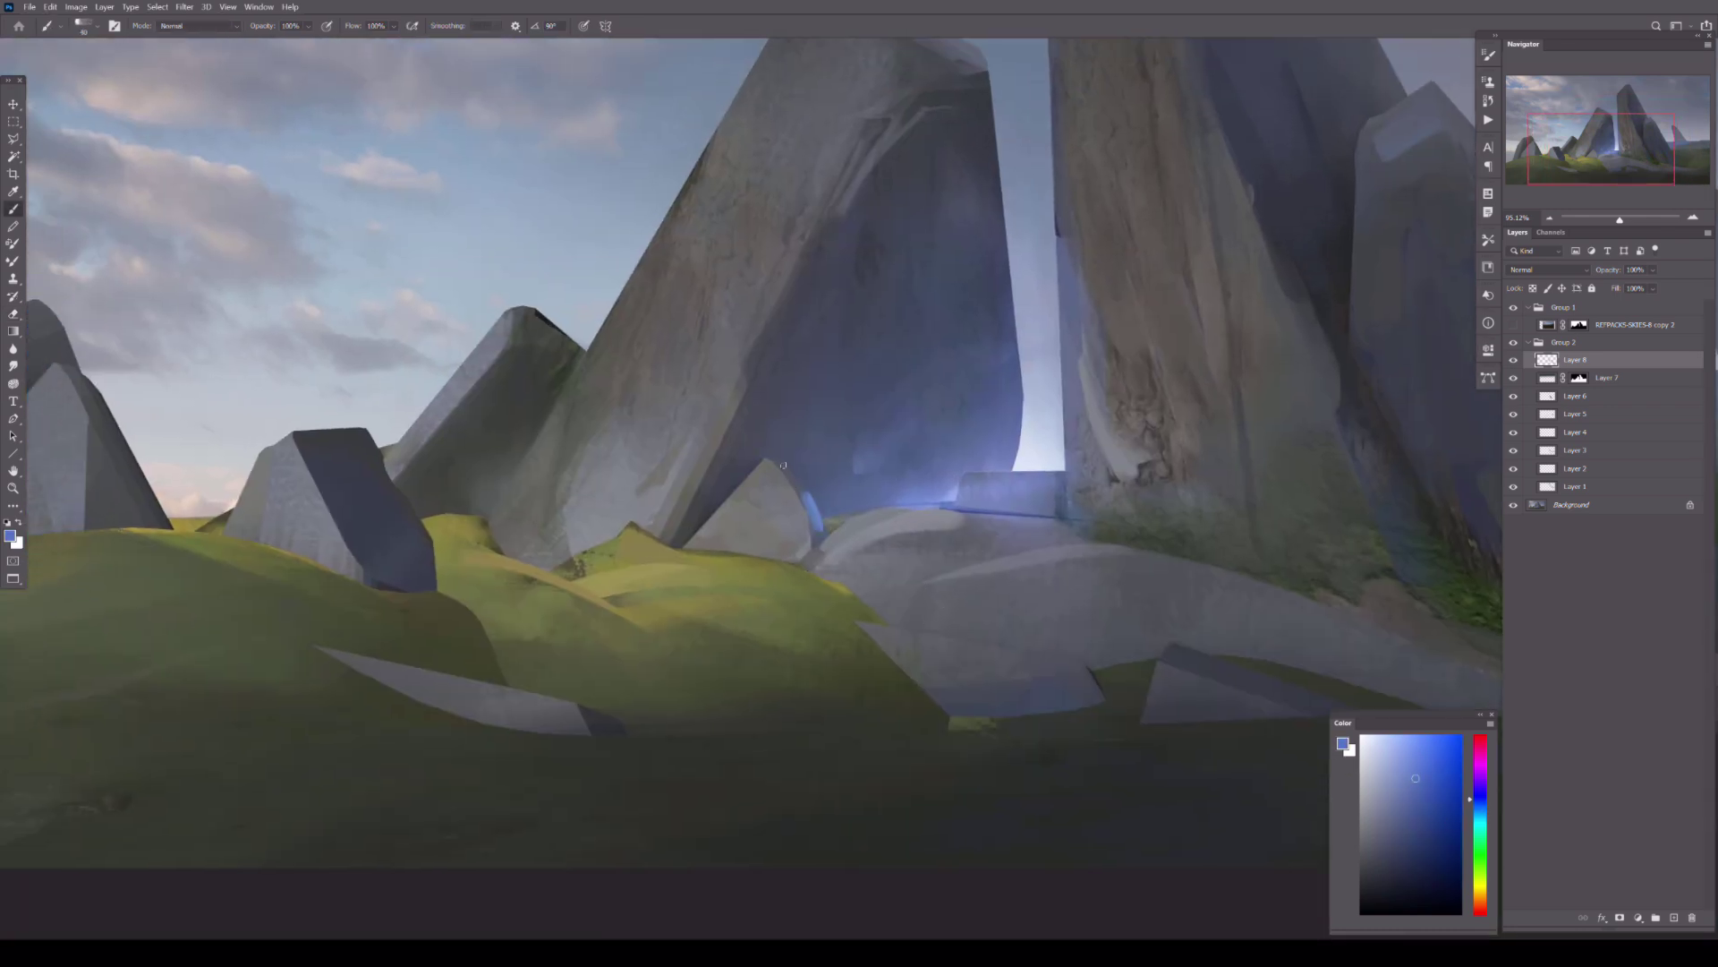
pyautogui.press('l')
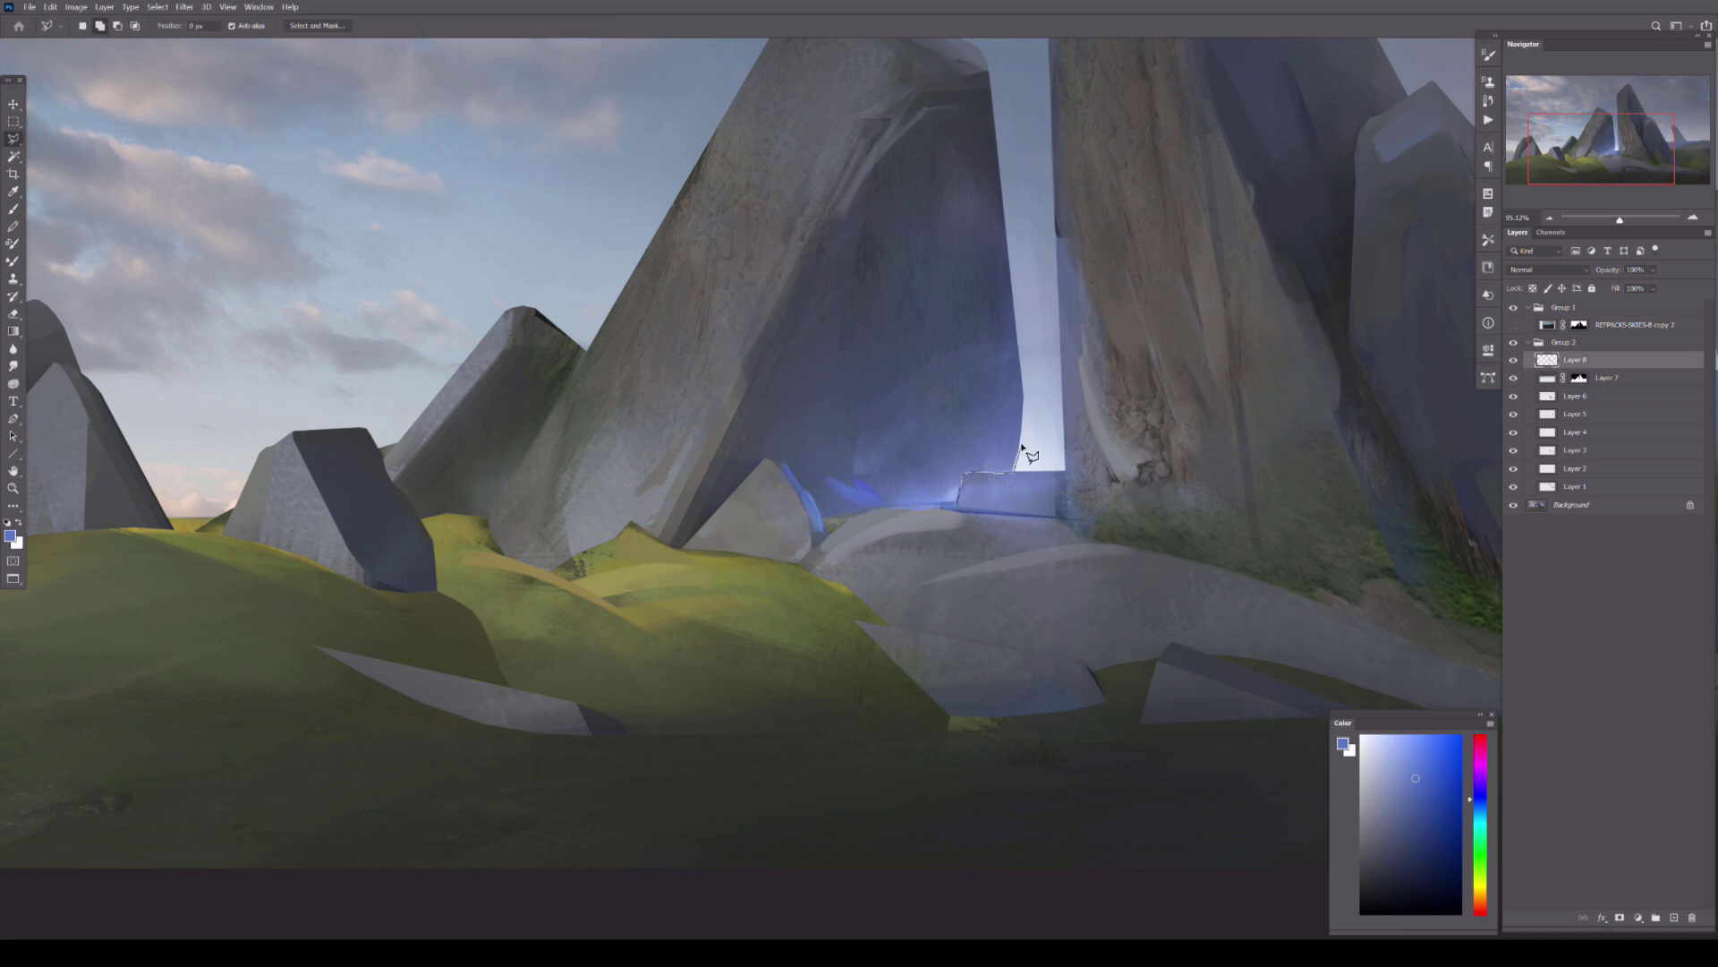
pyautogui.doubleClick(904, 508)
# - Paint blue strokes inside the doorway and erase them down to a soft glow
pyautogui.press('b')
pyautogui.moveTo(850, 506)
pyautogui.mouseDown()
pyautogui.moveTo(895, 434)
pyautogui.moveTo(904, 358)
pyautogui.mouseUp()
pyautogui.moveTo(949, 488); pyautogui.dragTo(976, 340)
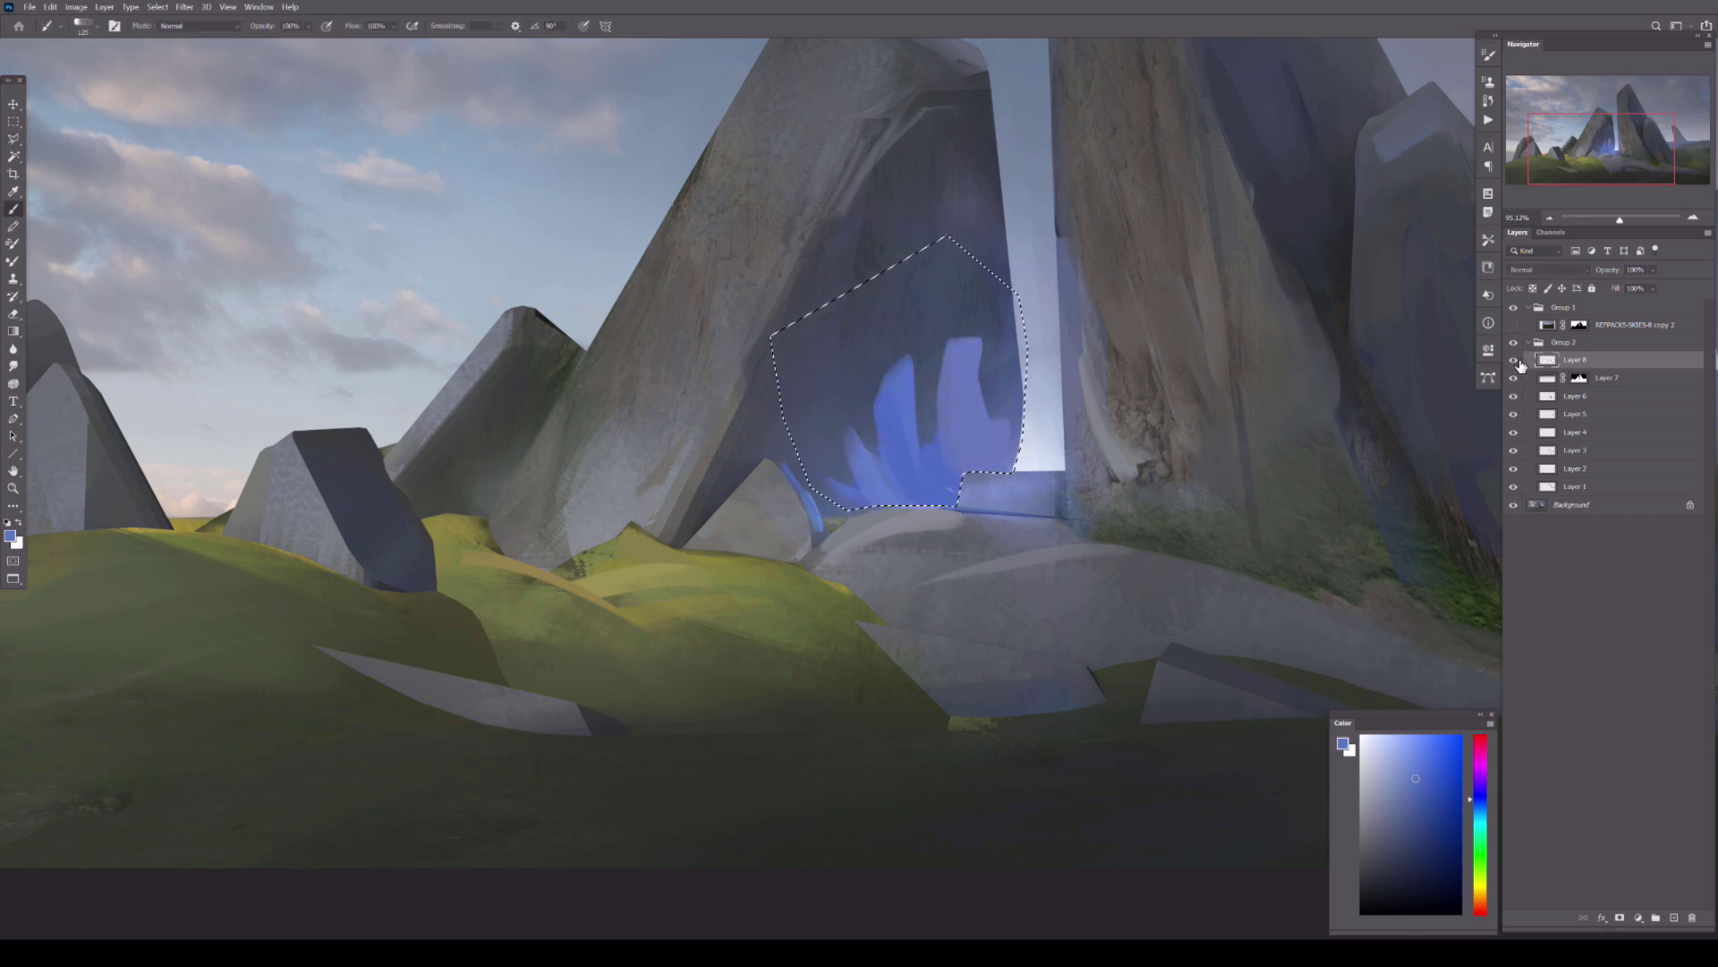
pyautogui.click(1513, 359)
pyautogui.click(1514, 359)
pyautogui.press('e')
pyautogui.moveTo(1002, 259); pyautogui.dragTo(895, 448)
pyautogui.moveTo(967, 376); pyautogui.dragTo(805, 483)
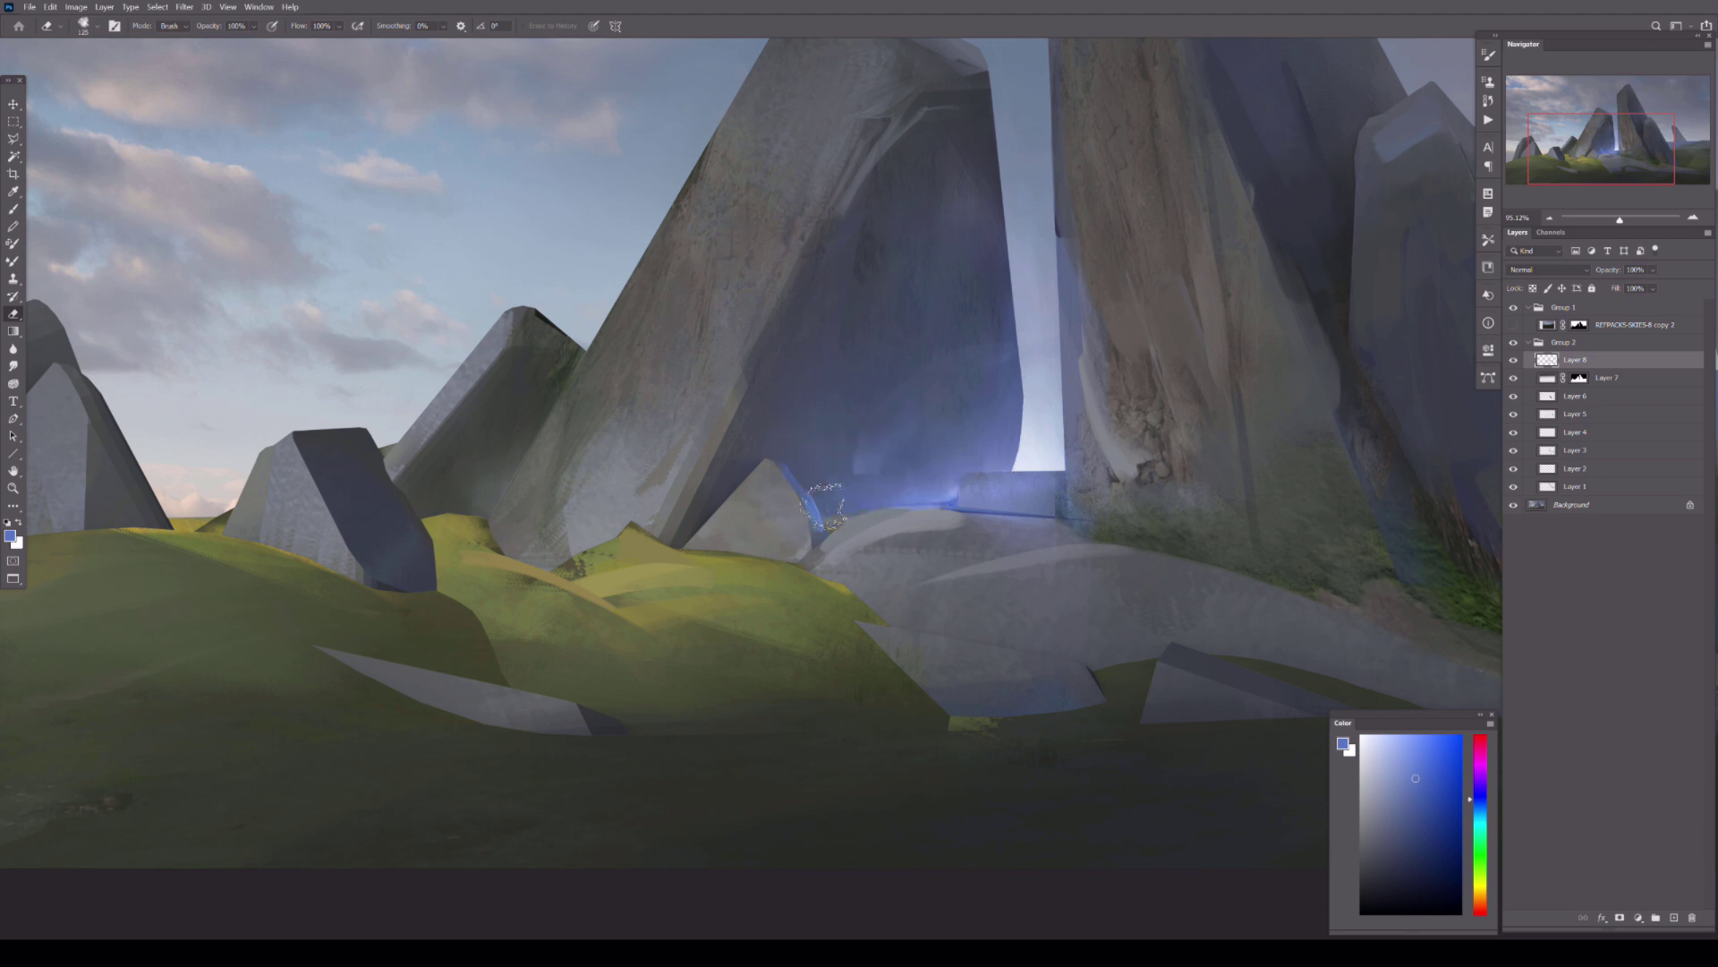
# - Select the small left-hand rocks and sample a dark navy for their shading
pyautogui.scroll(2, 752, 435)
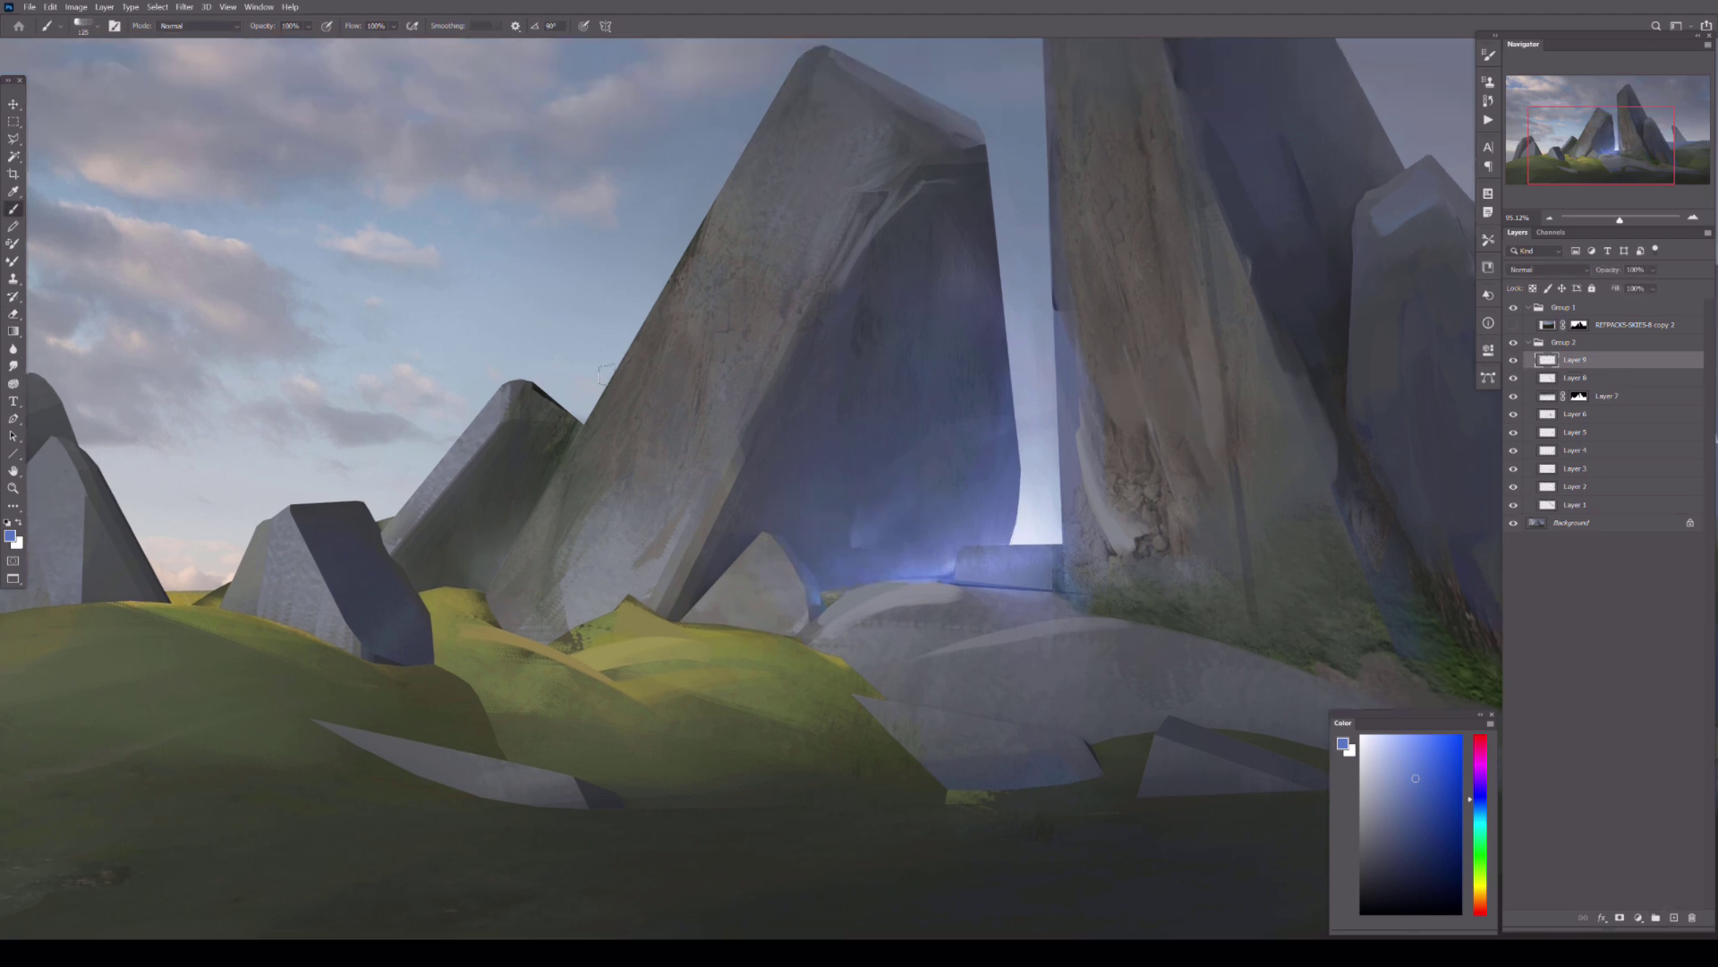
pyautogui.press('l')
pyautogui.press('Return')
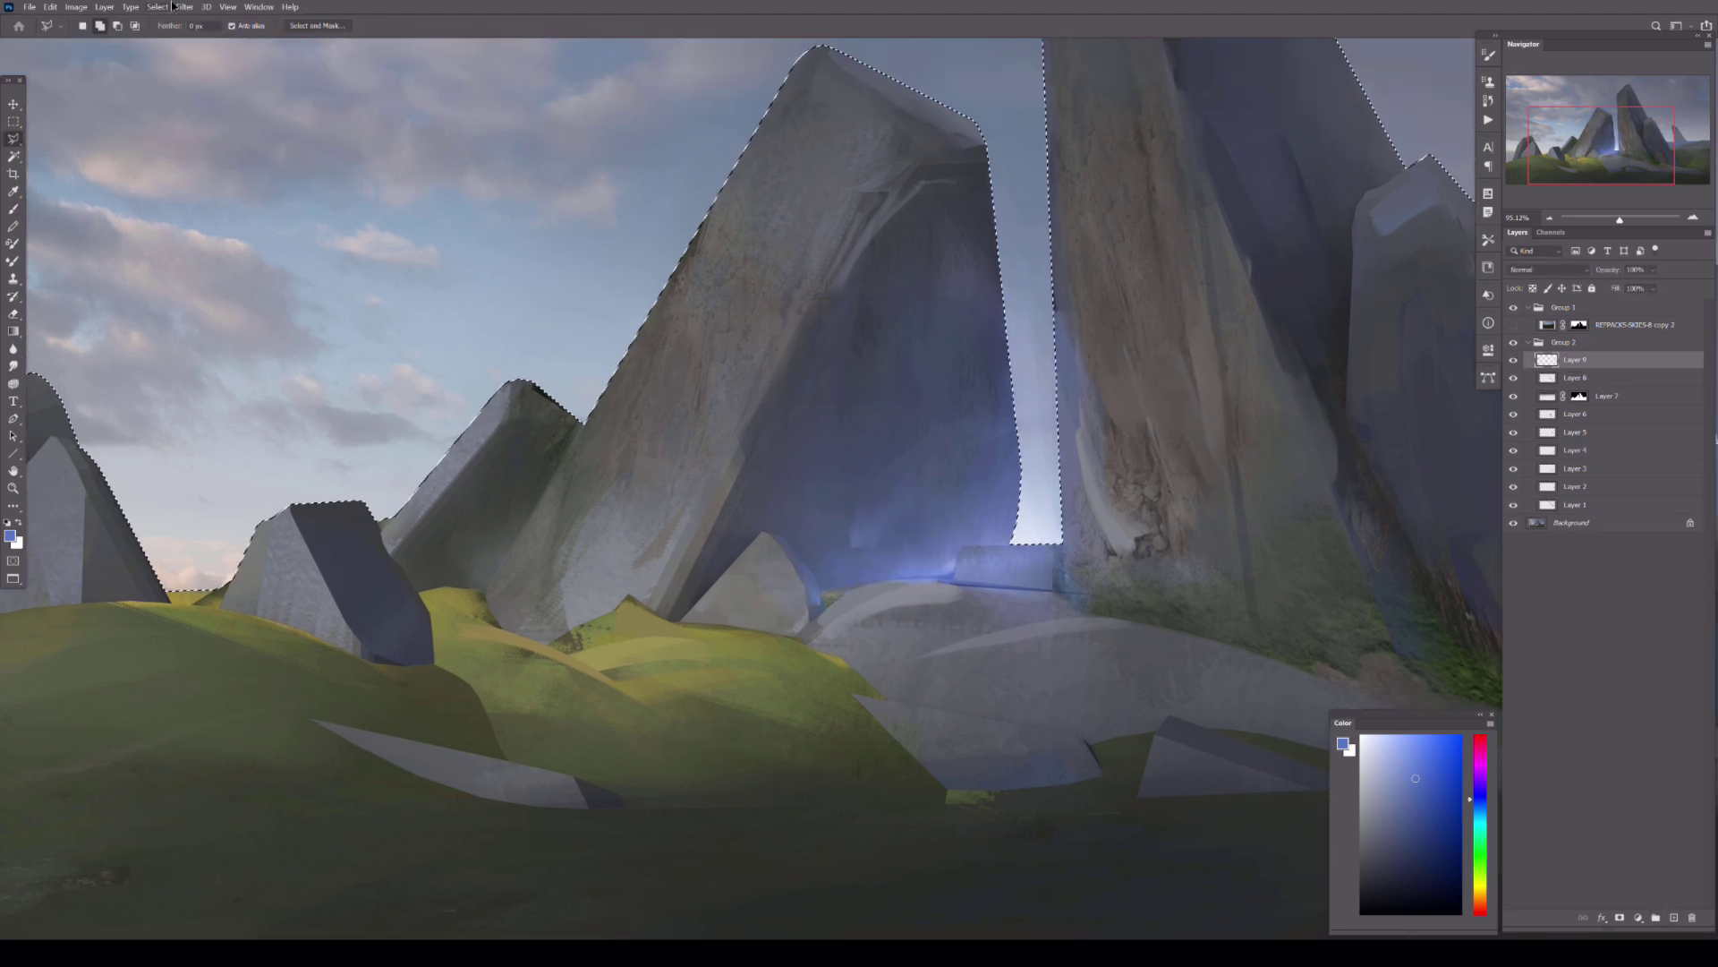
pyautogui.press('b')
pyautogui.moveTo(654, 593); pyautogui.dragTo(904, 481)
pyautogui.keyDown('alt'); pyautogui.click(904, 481); pyautogui.keyUp('alt')
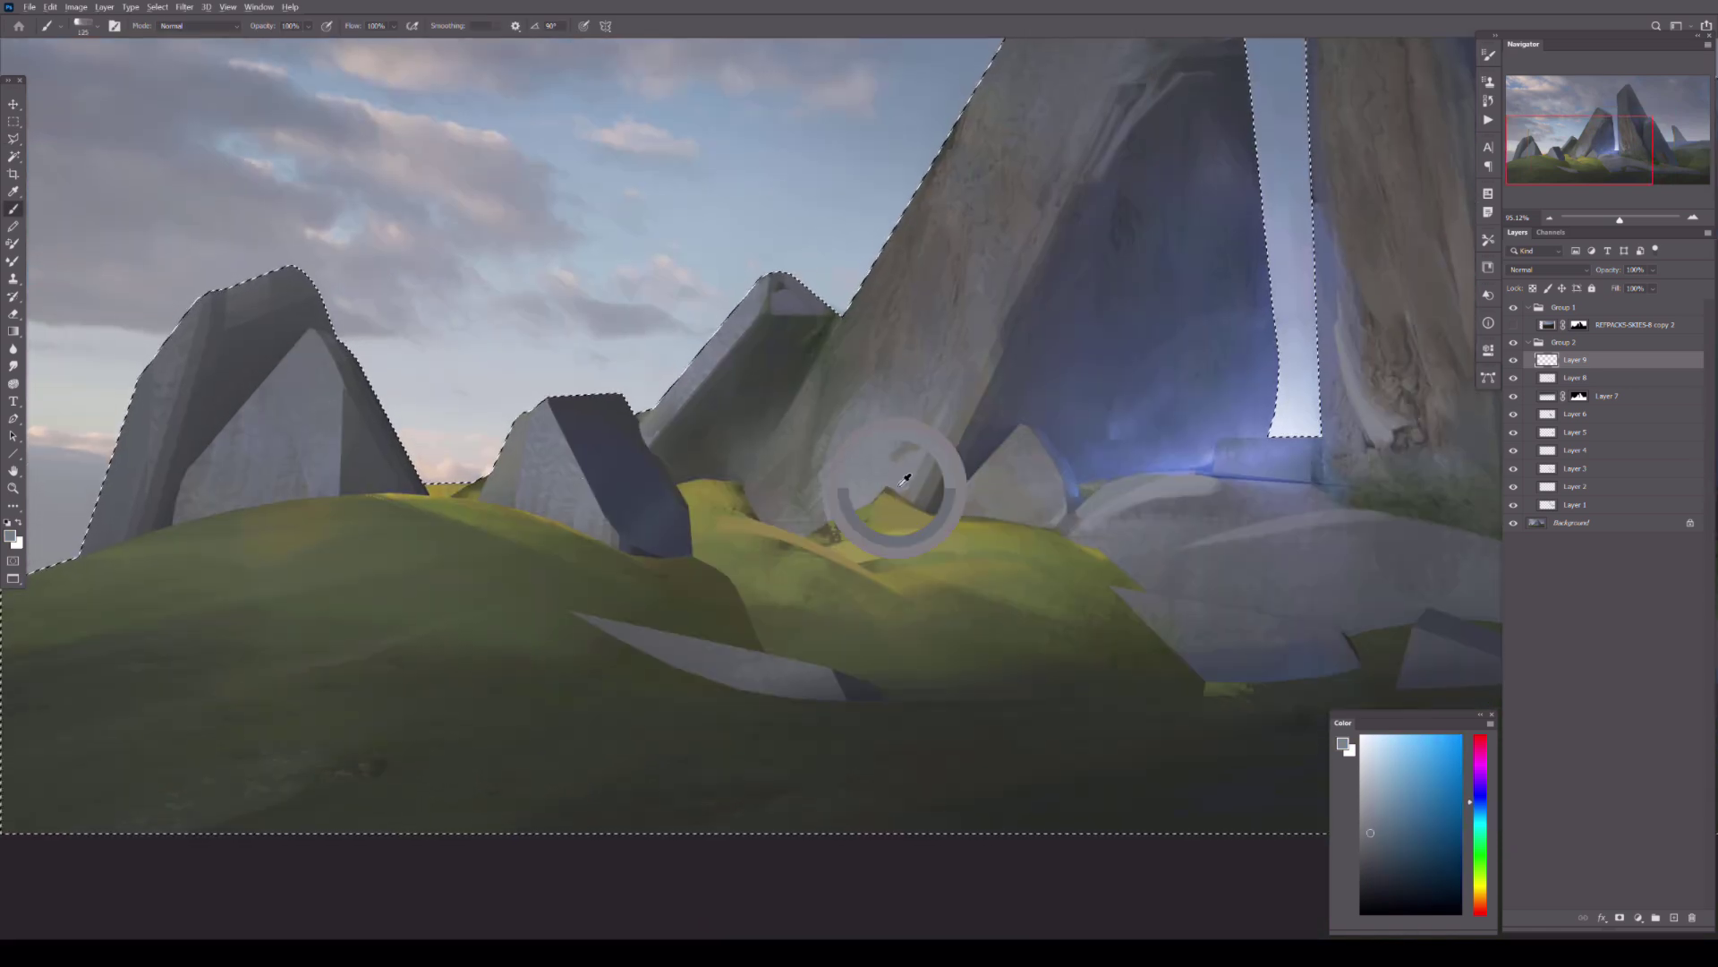
pyautogui.keyDown('alt'); pyautogui.click(597, 452); pyautogui.keyUp('alt')
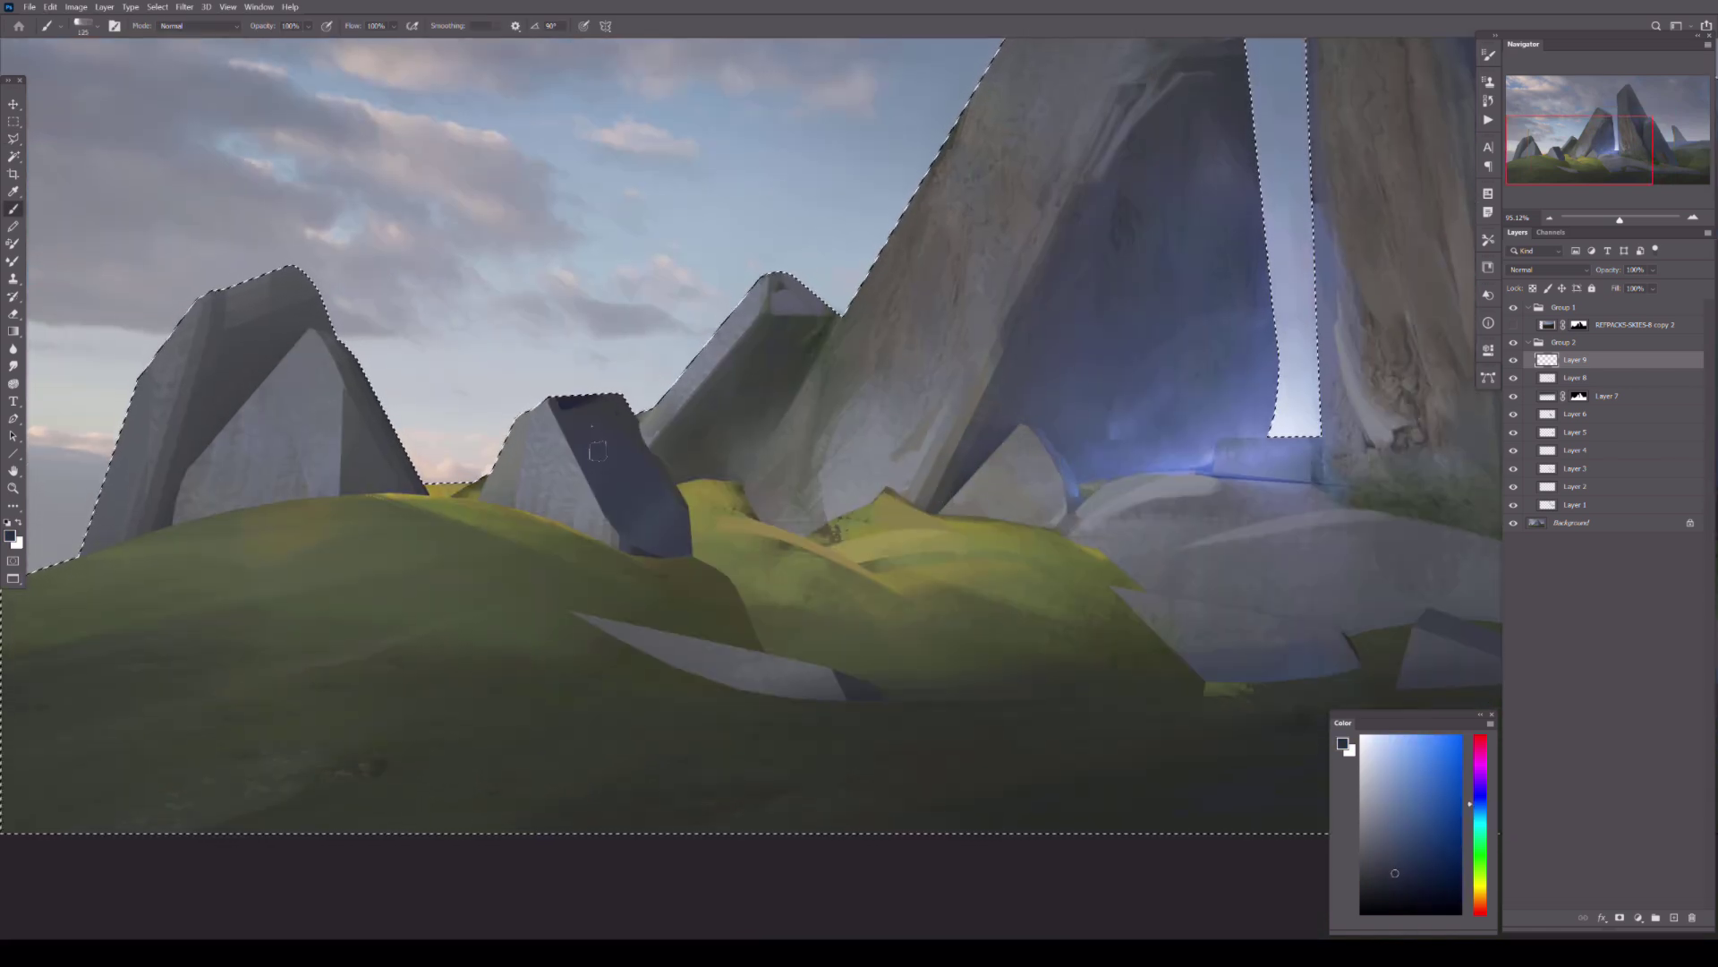
# - Darken the small rock's shadow face in navy, undo the stray stroke, deselect, and choose Layer 5
pyautogui.moveTo(598, 452); pyautogui.dragTo(644, 510)
pyautogui.moveTo(201, 425); pyautogui.dragTo(275, 343)
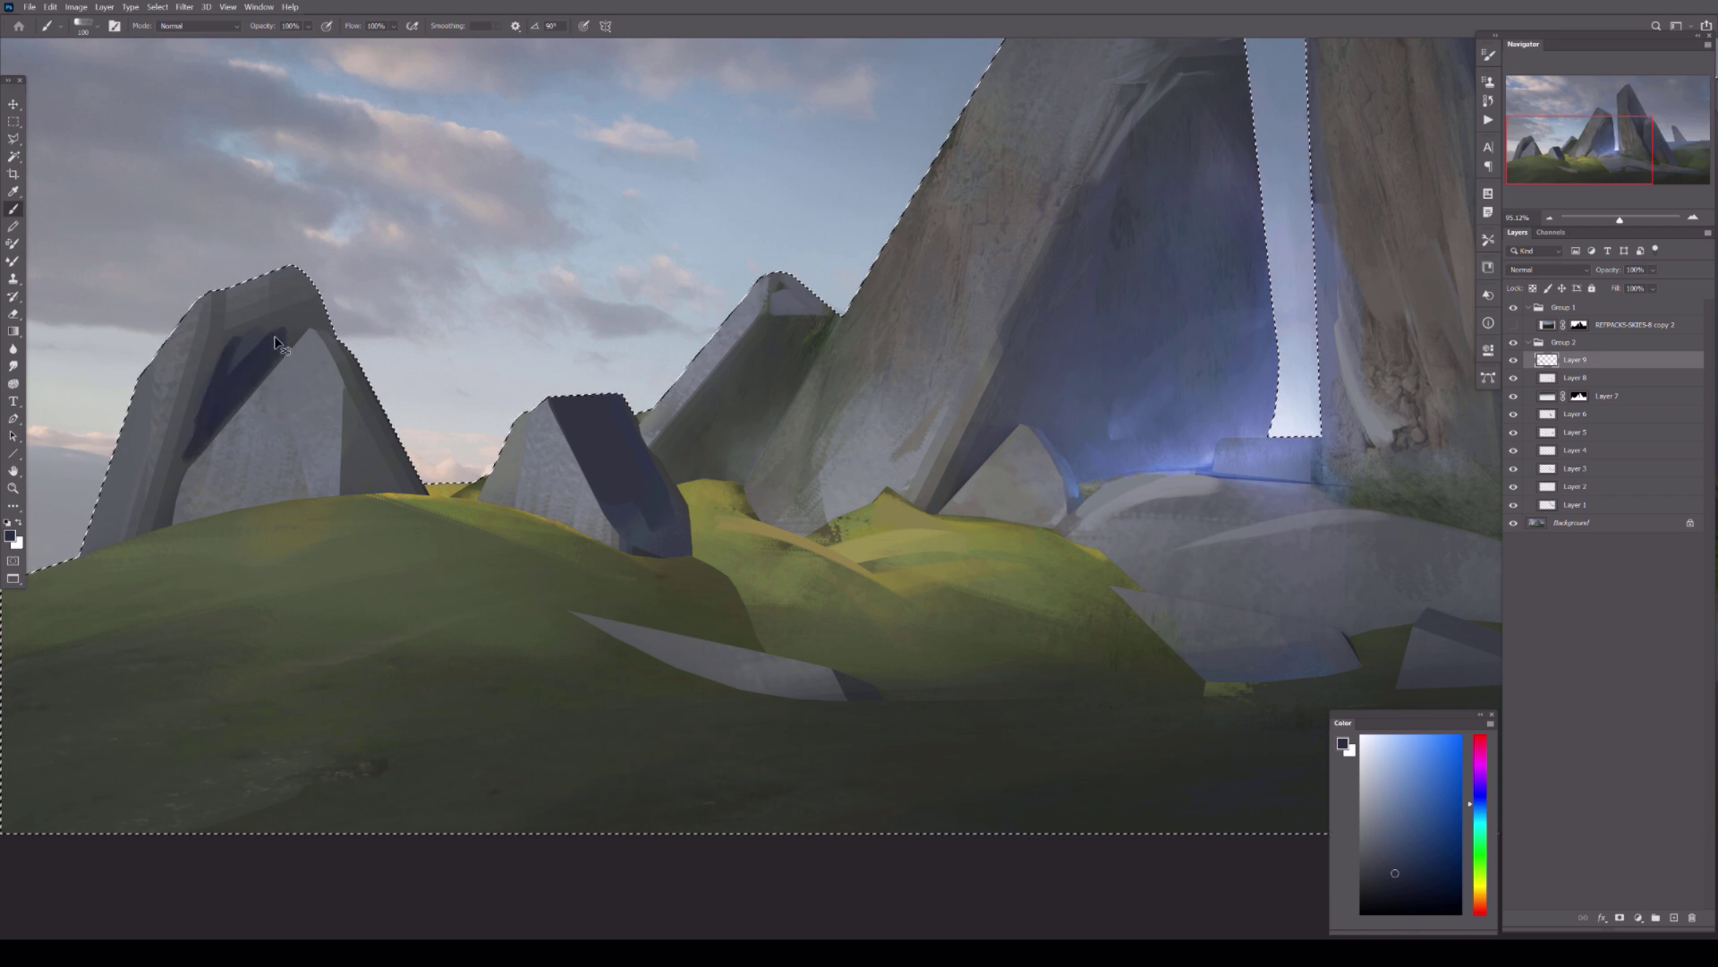
pyautogui.hotkey('ctrl', 'z')
pyautogui.hotkey('ctrl', 'd')
pyautogui.moveTo(492, 783); pyautogui.dragTo(570, 607)
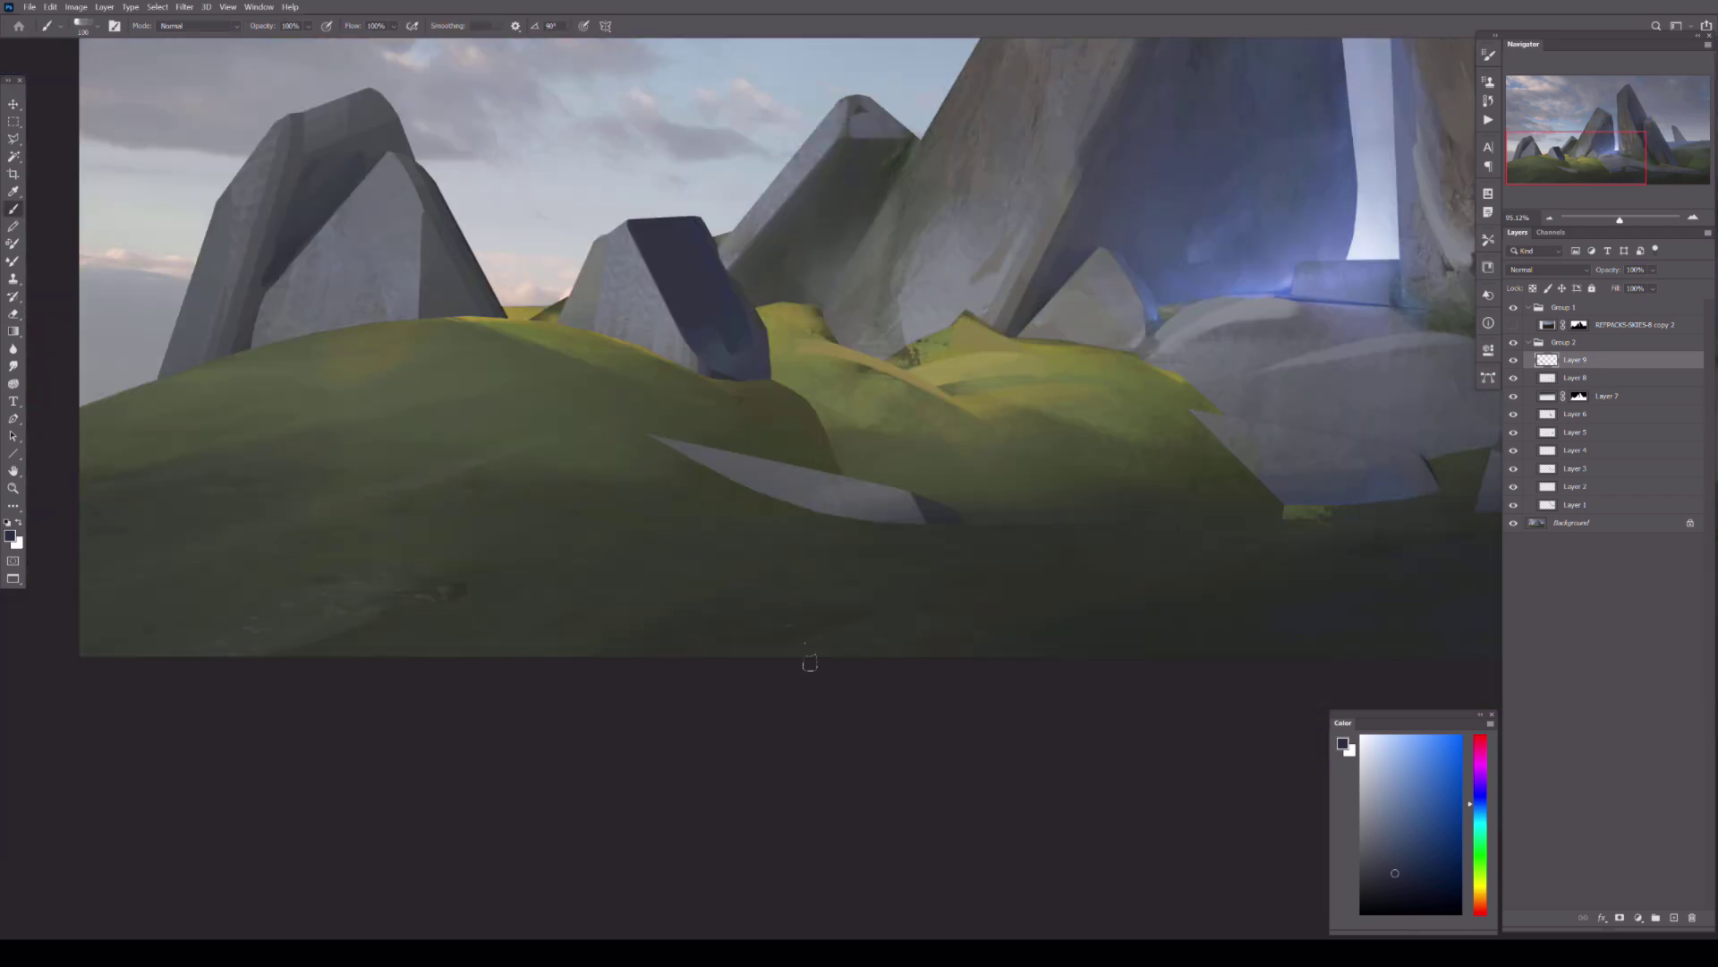
pyautogui.moveTo(1173, 422); pyautogui.dragTo(904, 647)
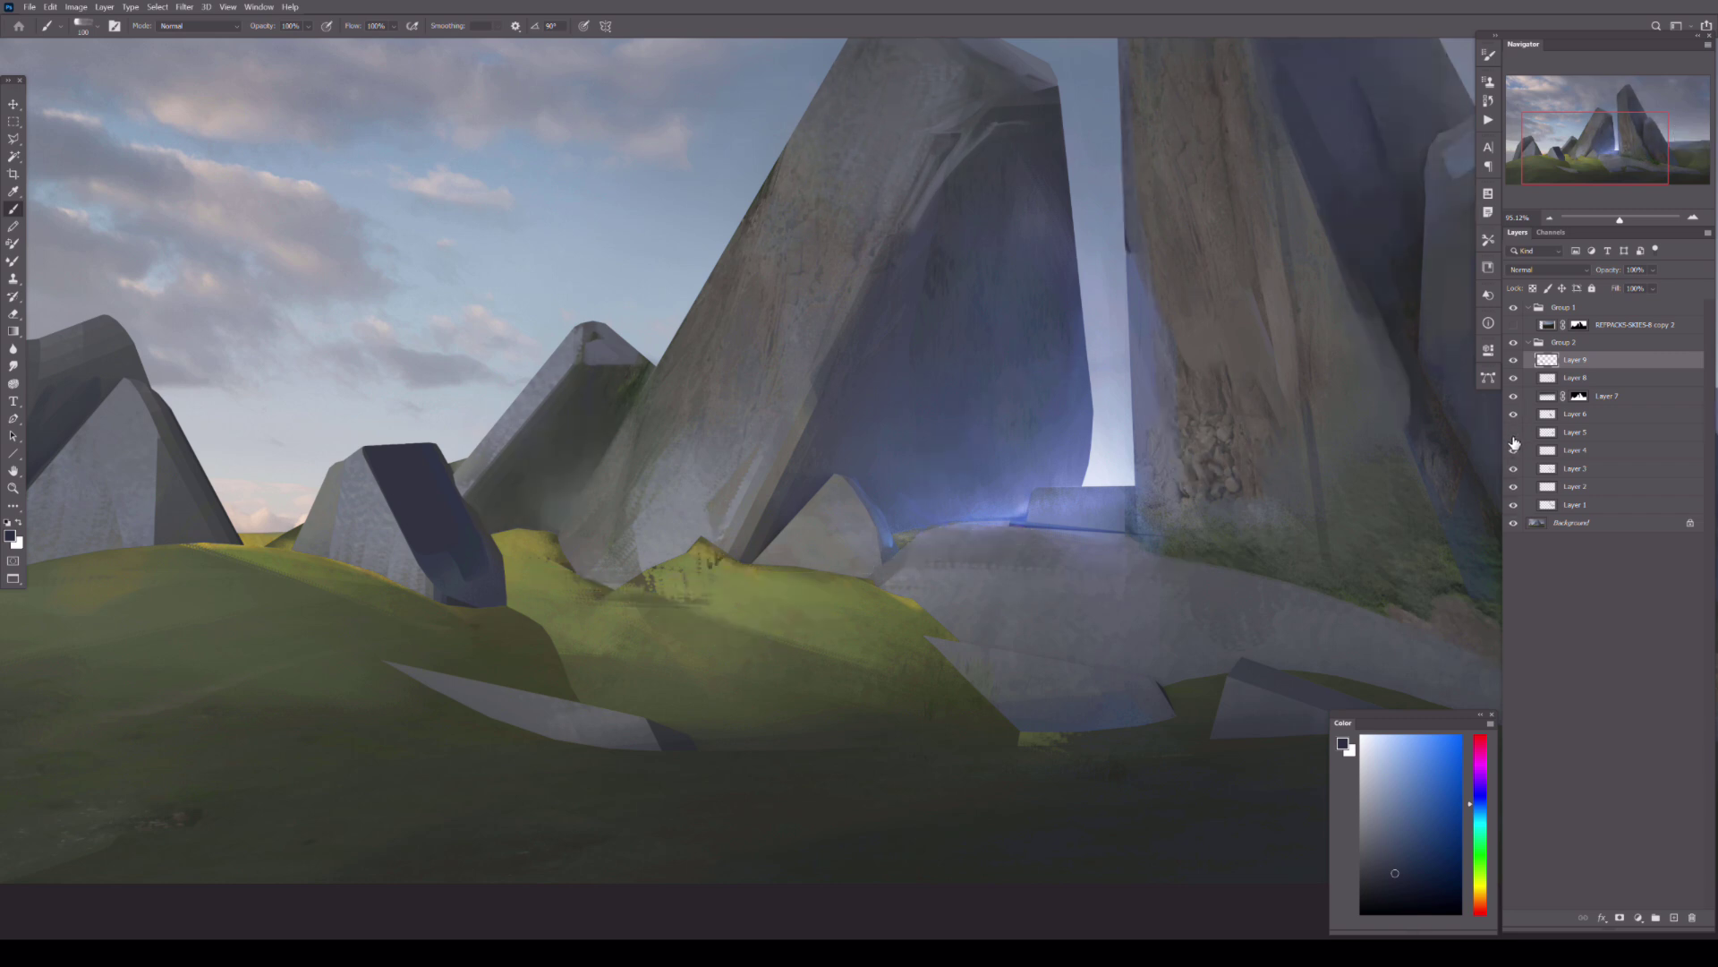
pyautogui.click(1573, 433)
# - Flip the canvas horizontally and add a new empty layer above Layer 9
pyautogui.press('e')
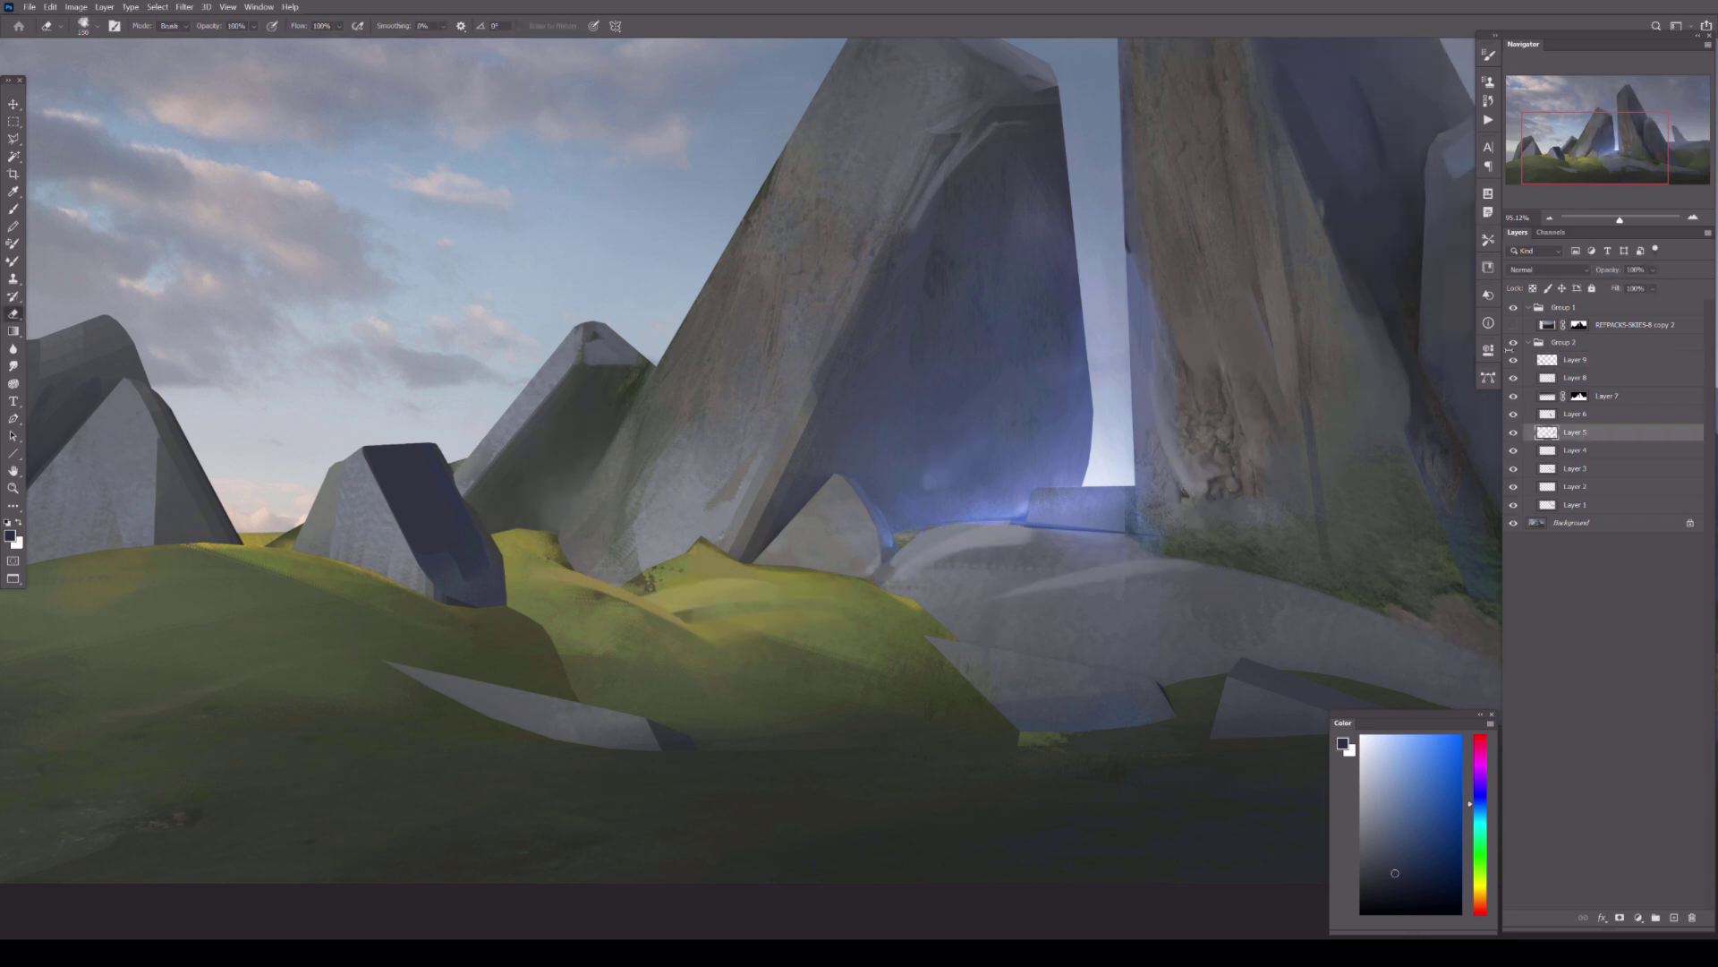
pyautogui.scroll(-5, 895, 448)
pyautogui.hotkey('ctrl', 'shift', 'h')
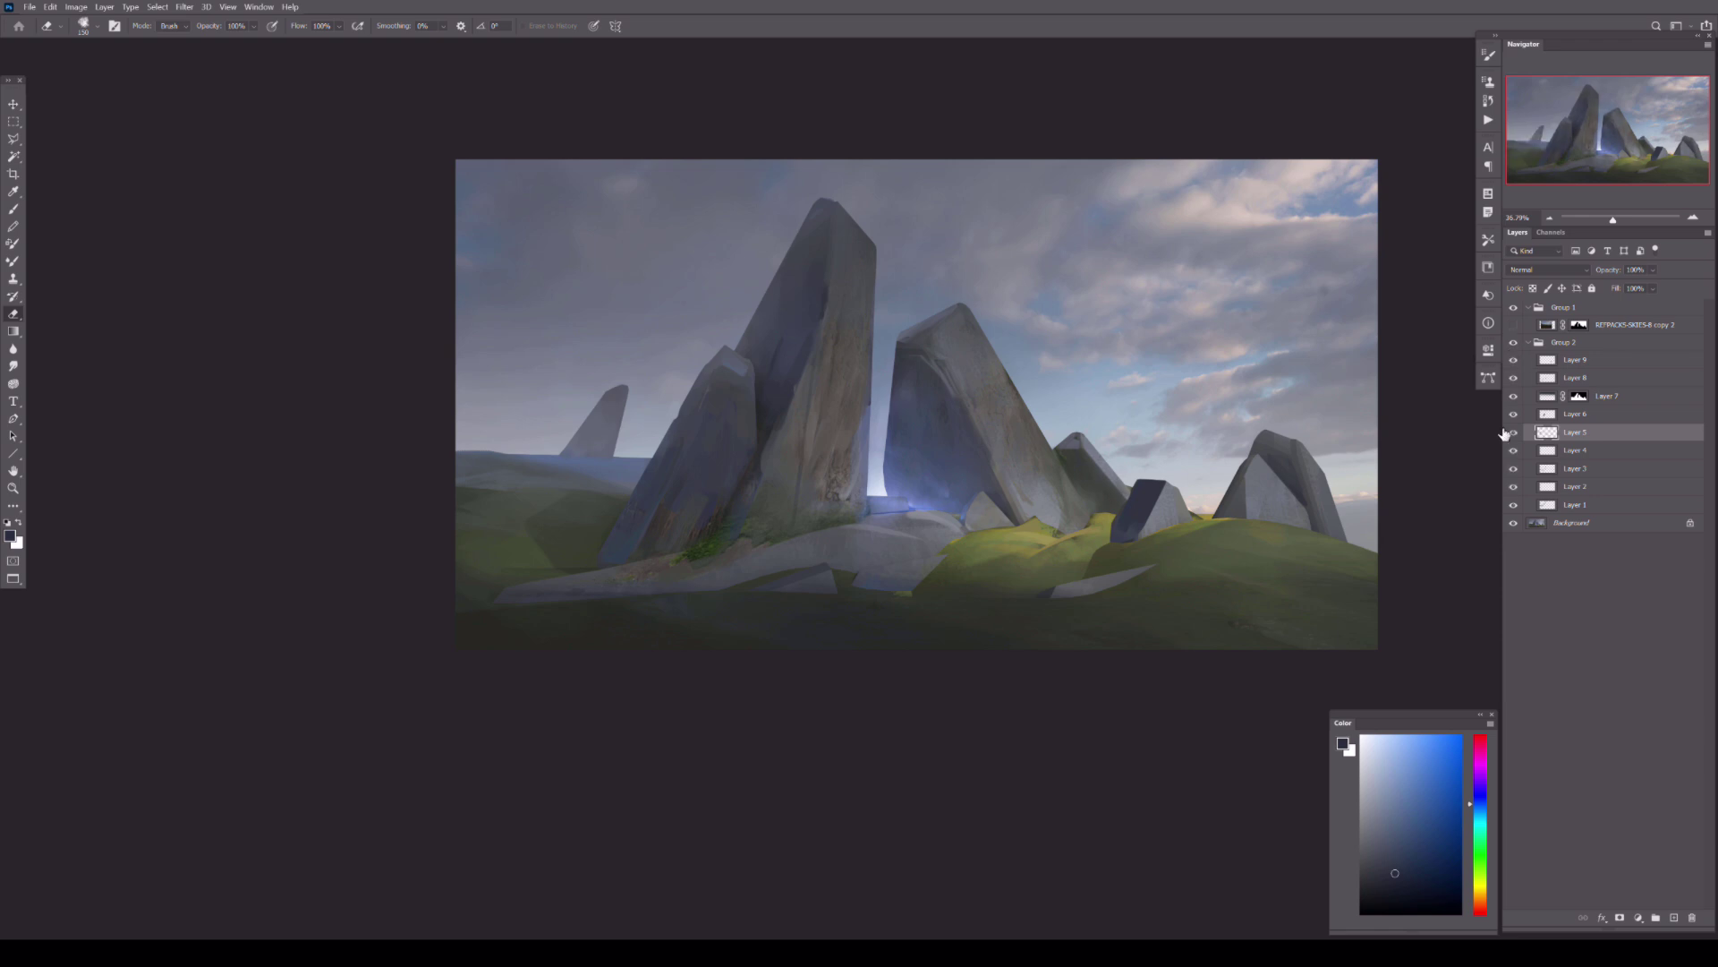
pyautogui.hotkey('alt', ']')
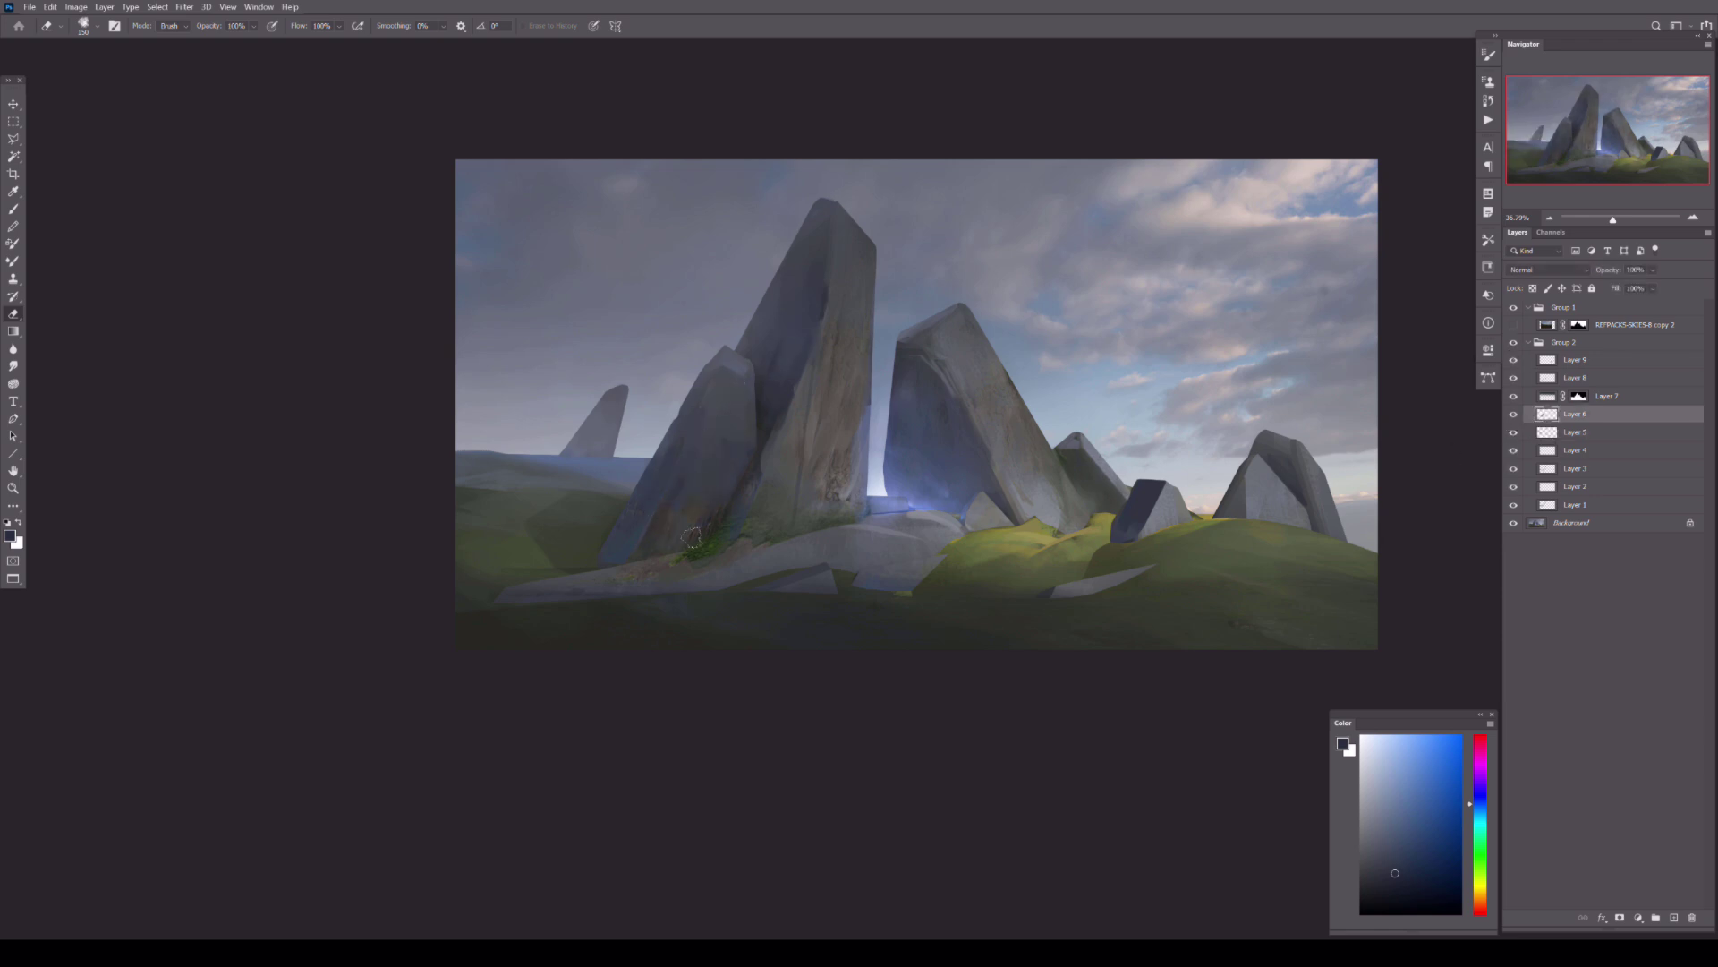
pyautogui.click(1548, 366)
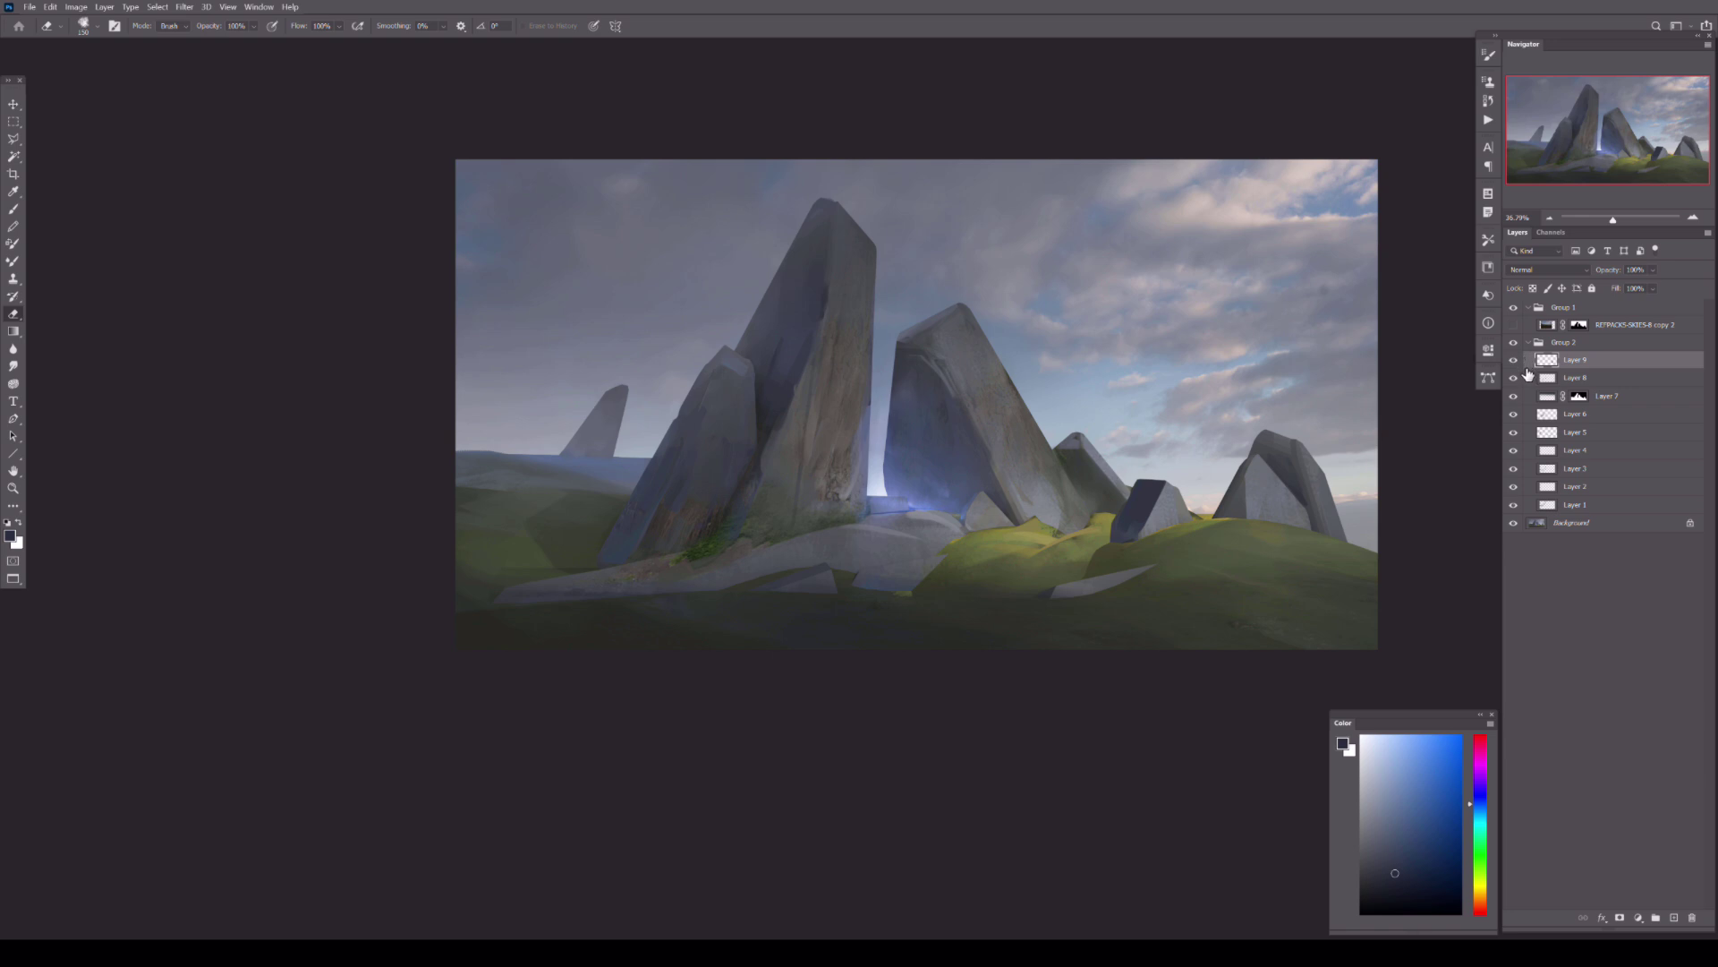
pyautogui.click(1673, 917)
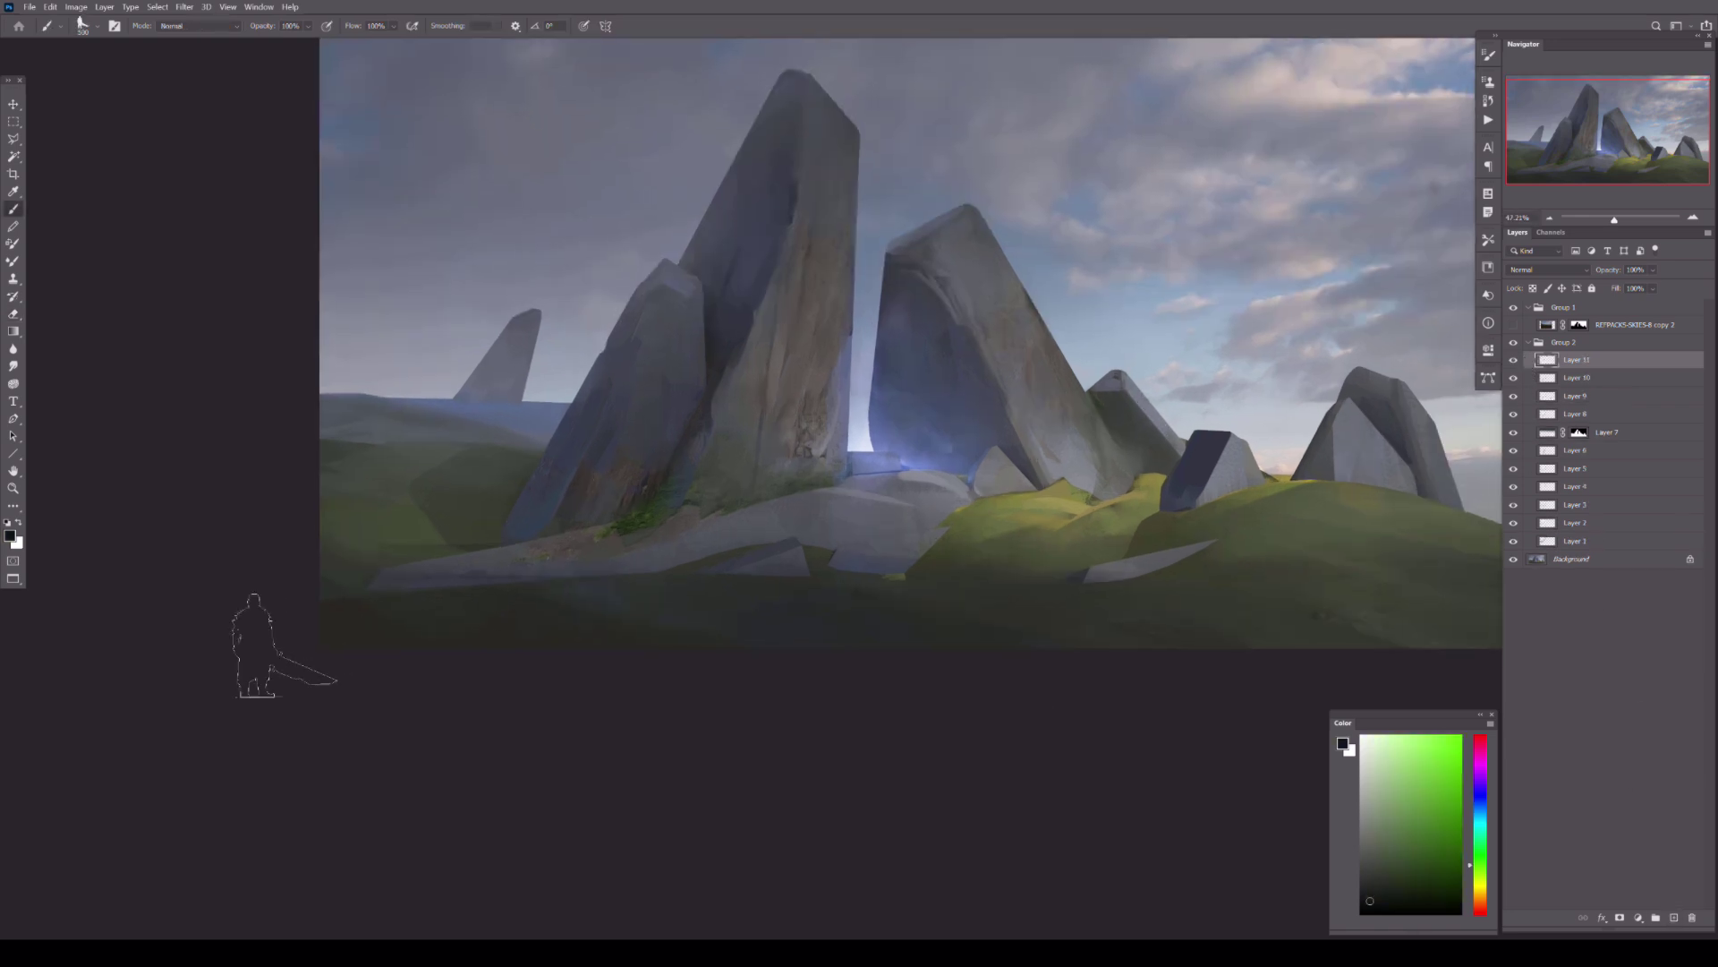
# - Paint a dark band across the foreground ground and set the layer opacity to 74%
pyautogui.moveTo(331, 608); pyautogui.dragTo(1030, 626)
pyautogui.press('e')
pyautogui.moveTo(358, 555); pyautogui.dragTo(116, 525)
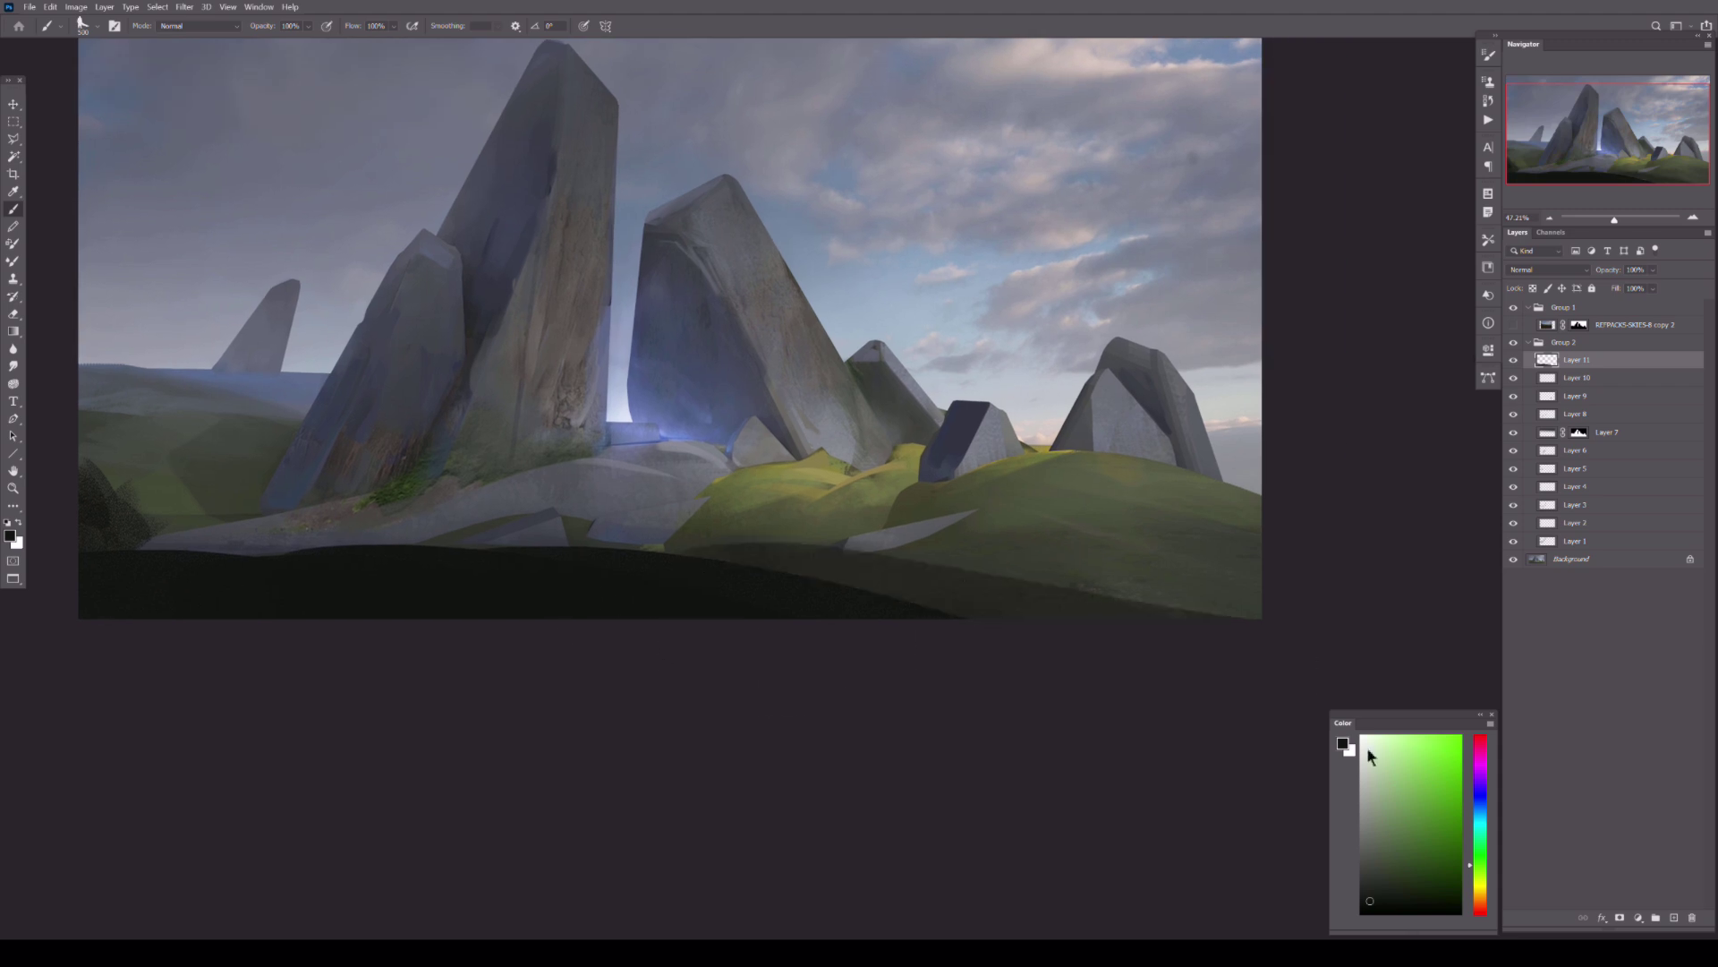
pyautogui.moveTo(1079, 583); pyautogui.dragTo(1251, 608)
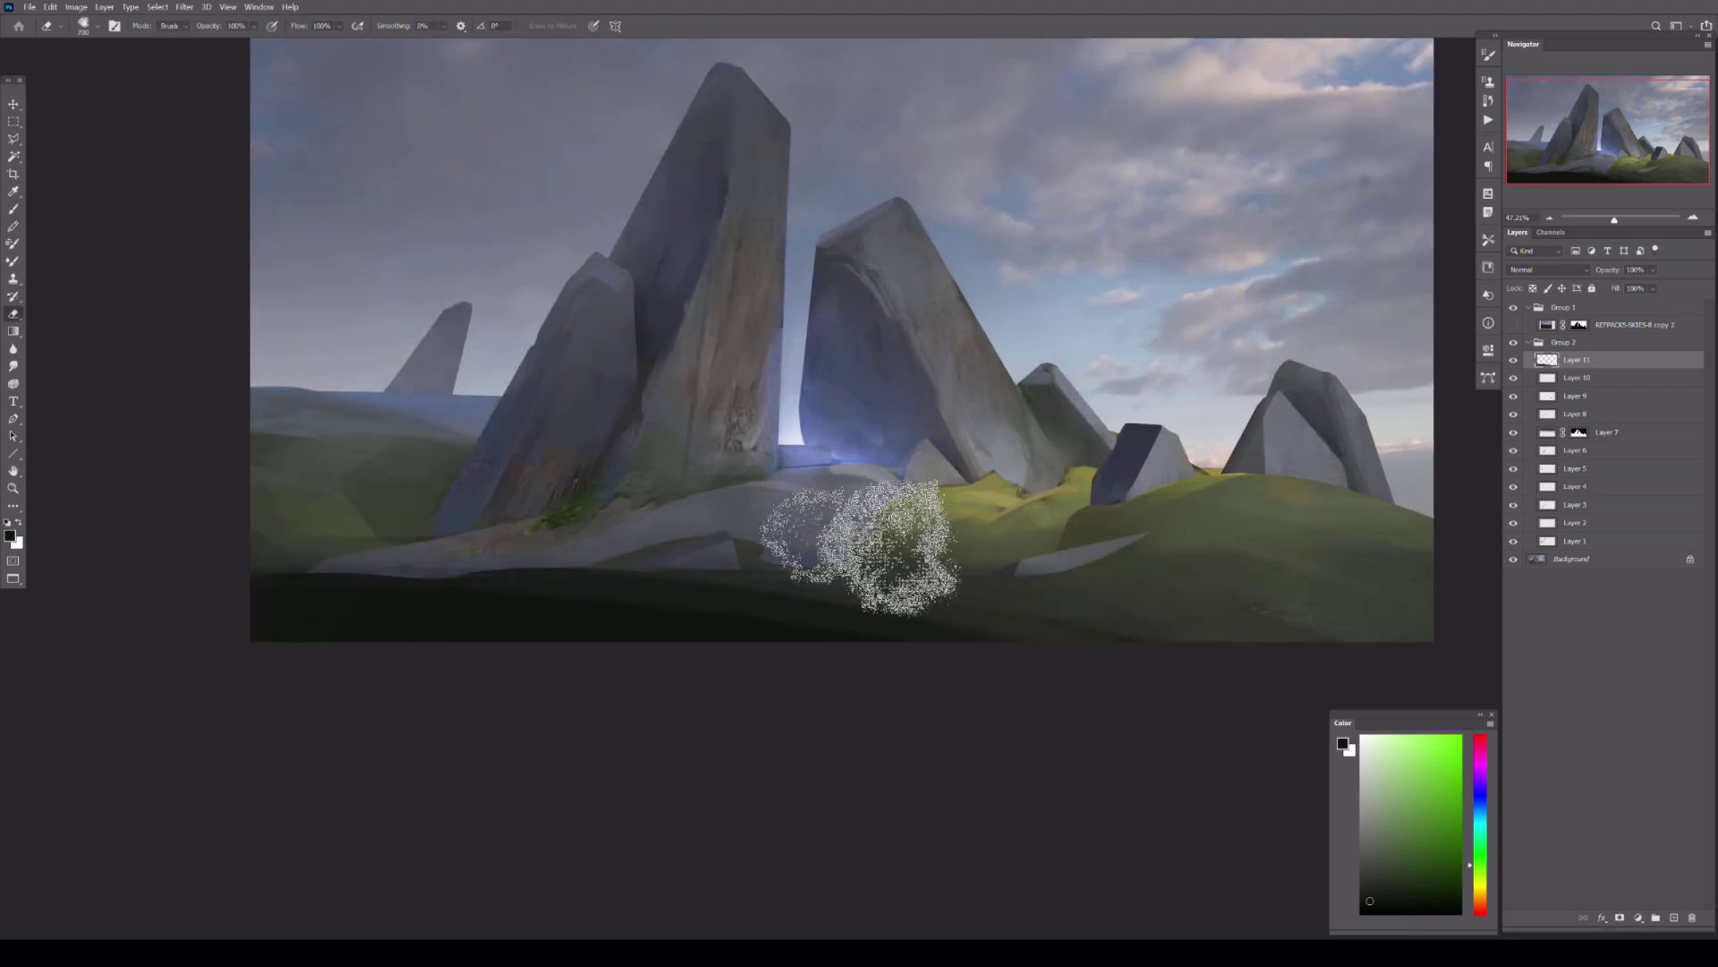
pyautogui.moveTo(1653, 270); pyautogui.dragTo(1651, 288)
pyautogui.press('b')
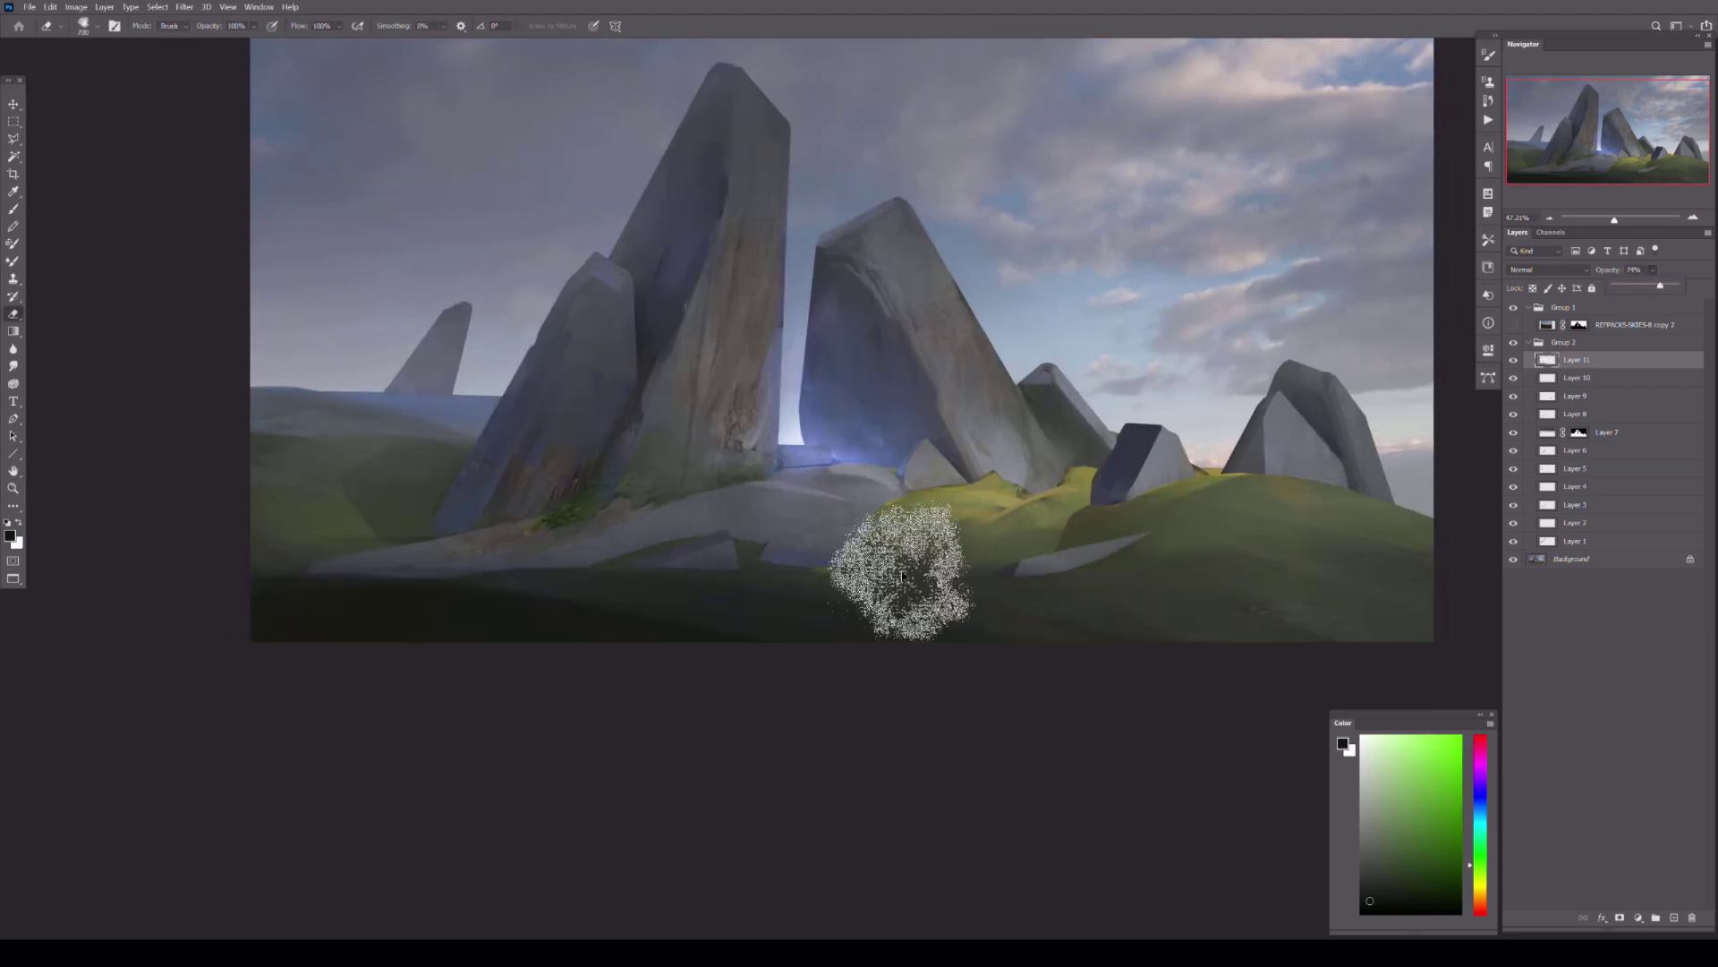
pyautogui.scroll(2, 929, 529)
pyautogui.scroll(4, 967, 511)
pyautogui.scroll(2, 1083, 496)
# - Paint dark strokes on the ground and beneath the flat rock
pyautogui.moveTo(1083, 490); pyautogui.dragTo(387, 741)
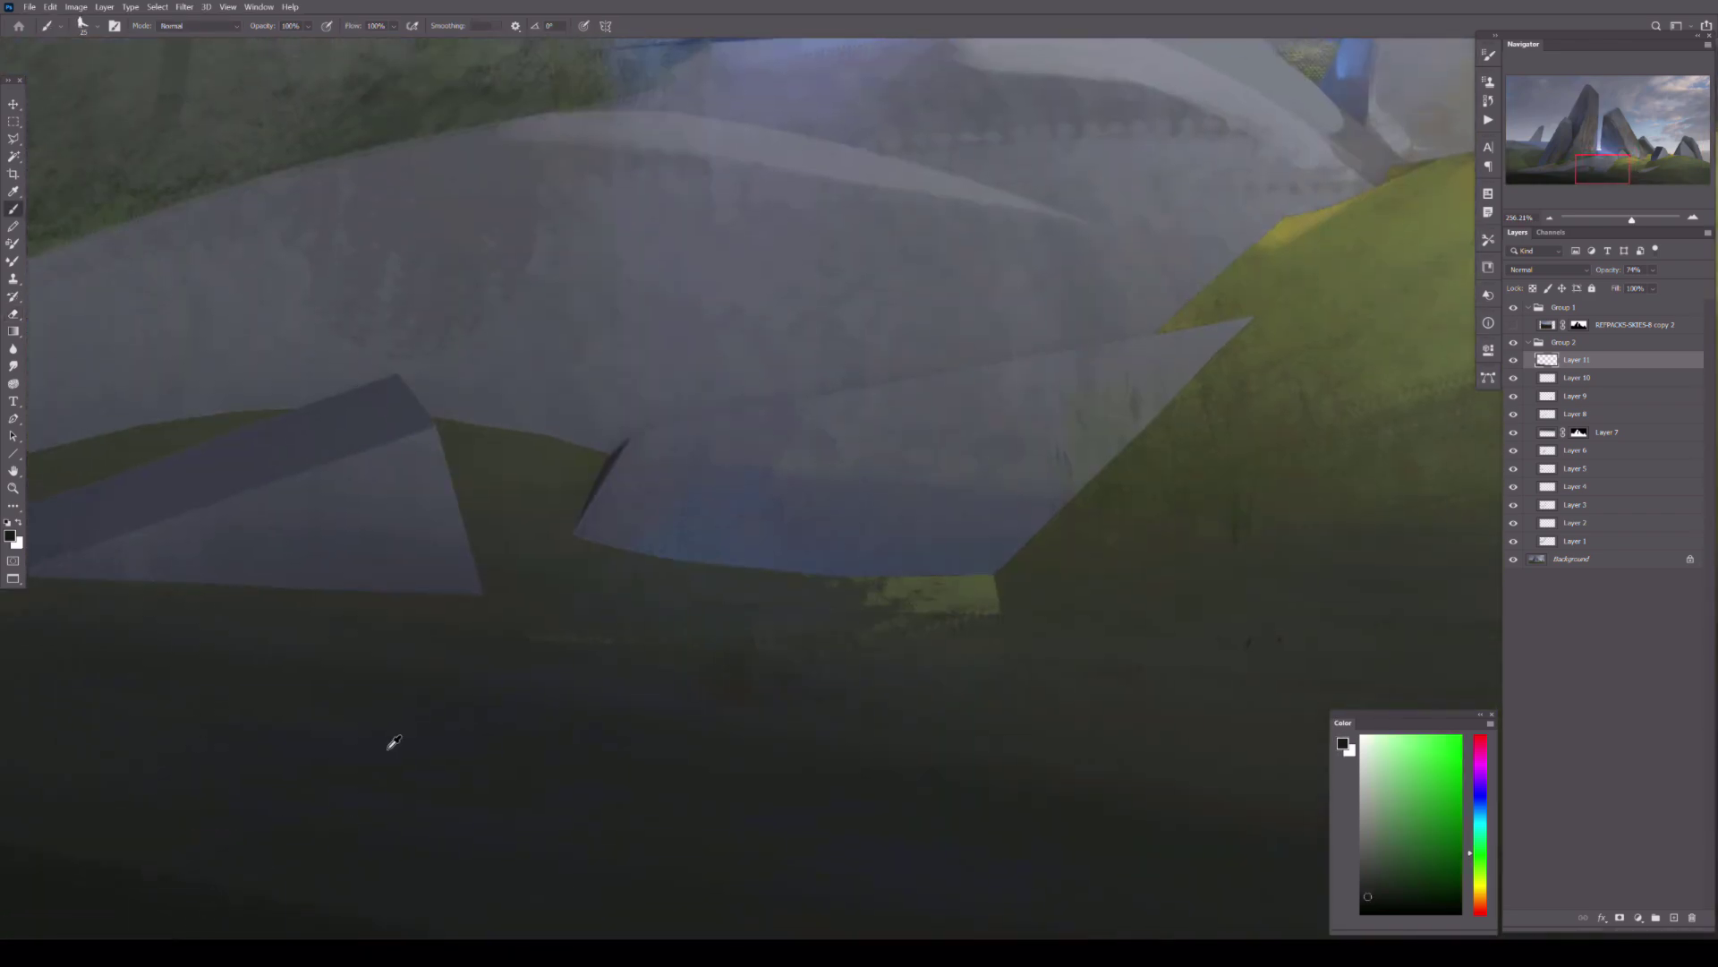
pyautogui.moveTo(783, 456)
pyautogui.mouseDown()
pyautogui.moveTo(761, 568)
pyautogui.moveTo(1038, 573)
pyautogui.moveTo(340, 583)
pyautogui.moveTo(702, 468)
pyautogui.mouseUp()
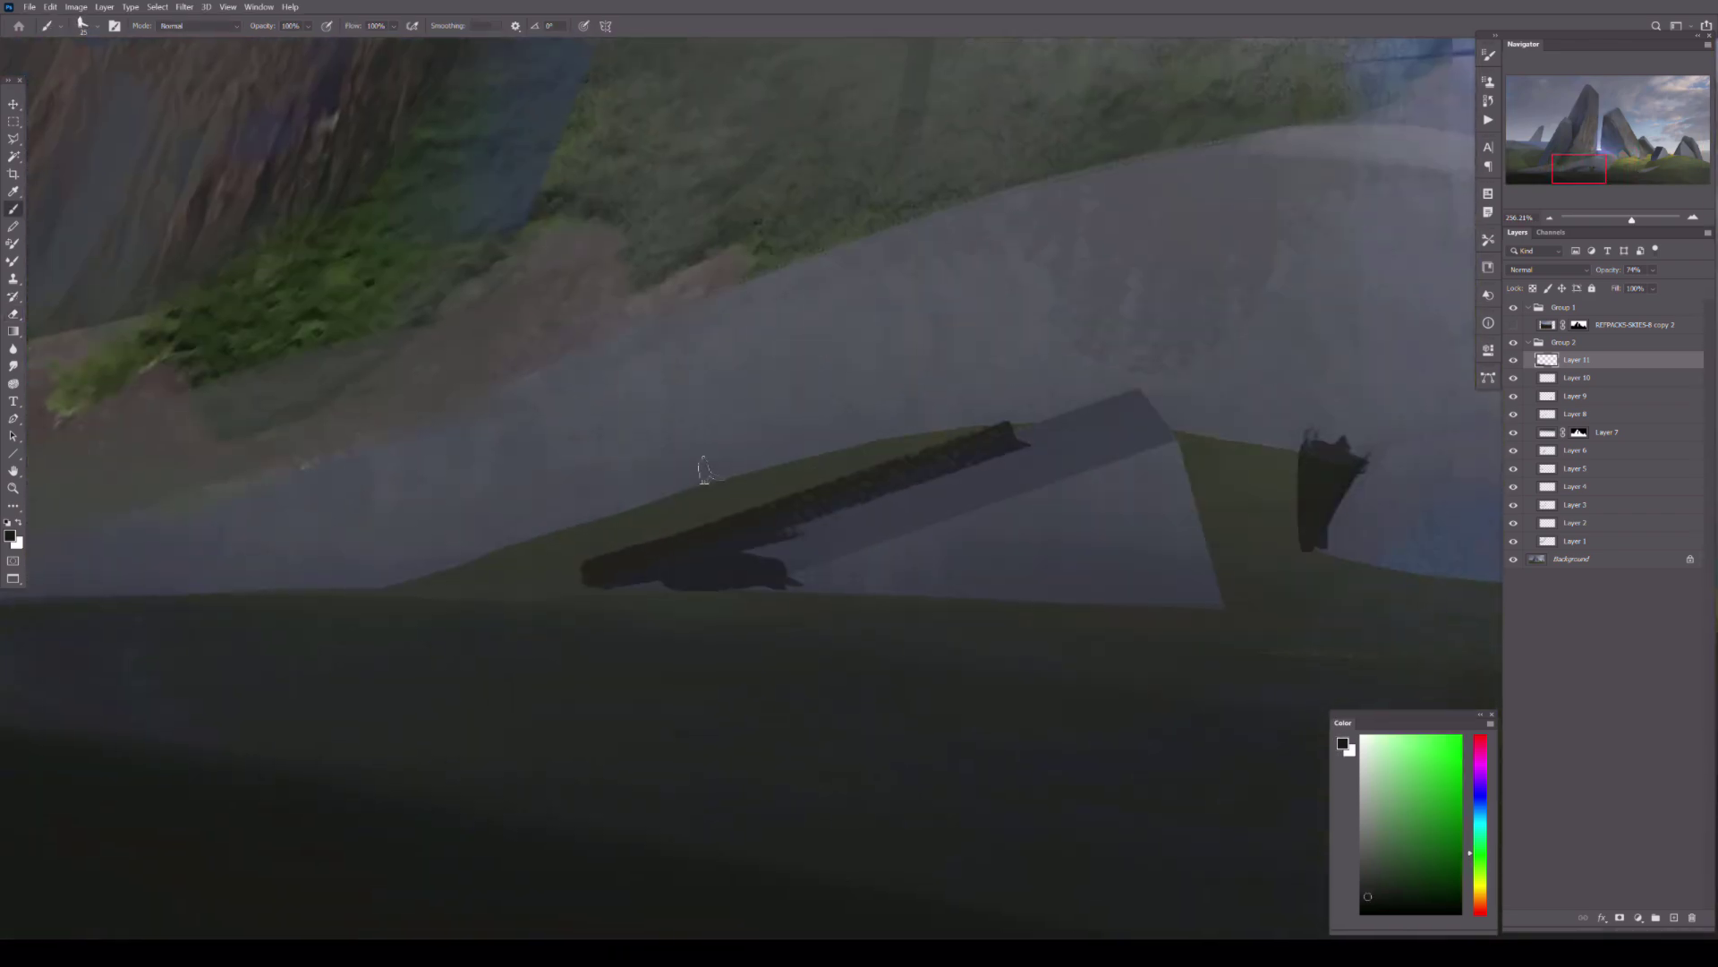
pyautogui.press('e')
pyautogui.press('[')
pyautogui.press('[')
pyautogui.press('b')
# - Add tan highlight strokes on the hill peak and slopes, then erase some of them
pyautogui.hscroll(5, 1024, 415)
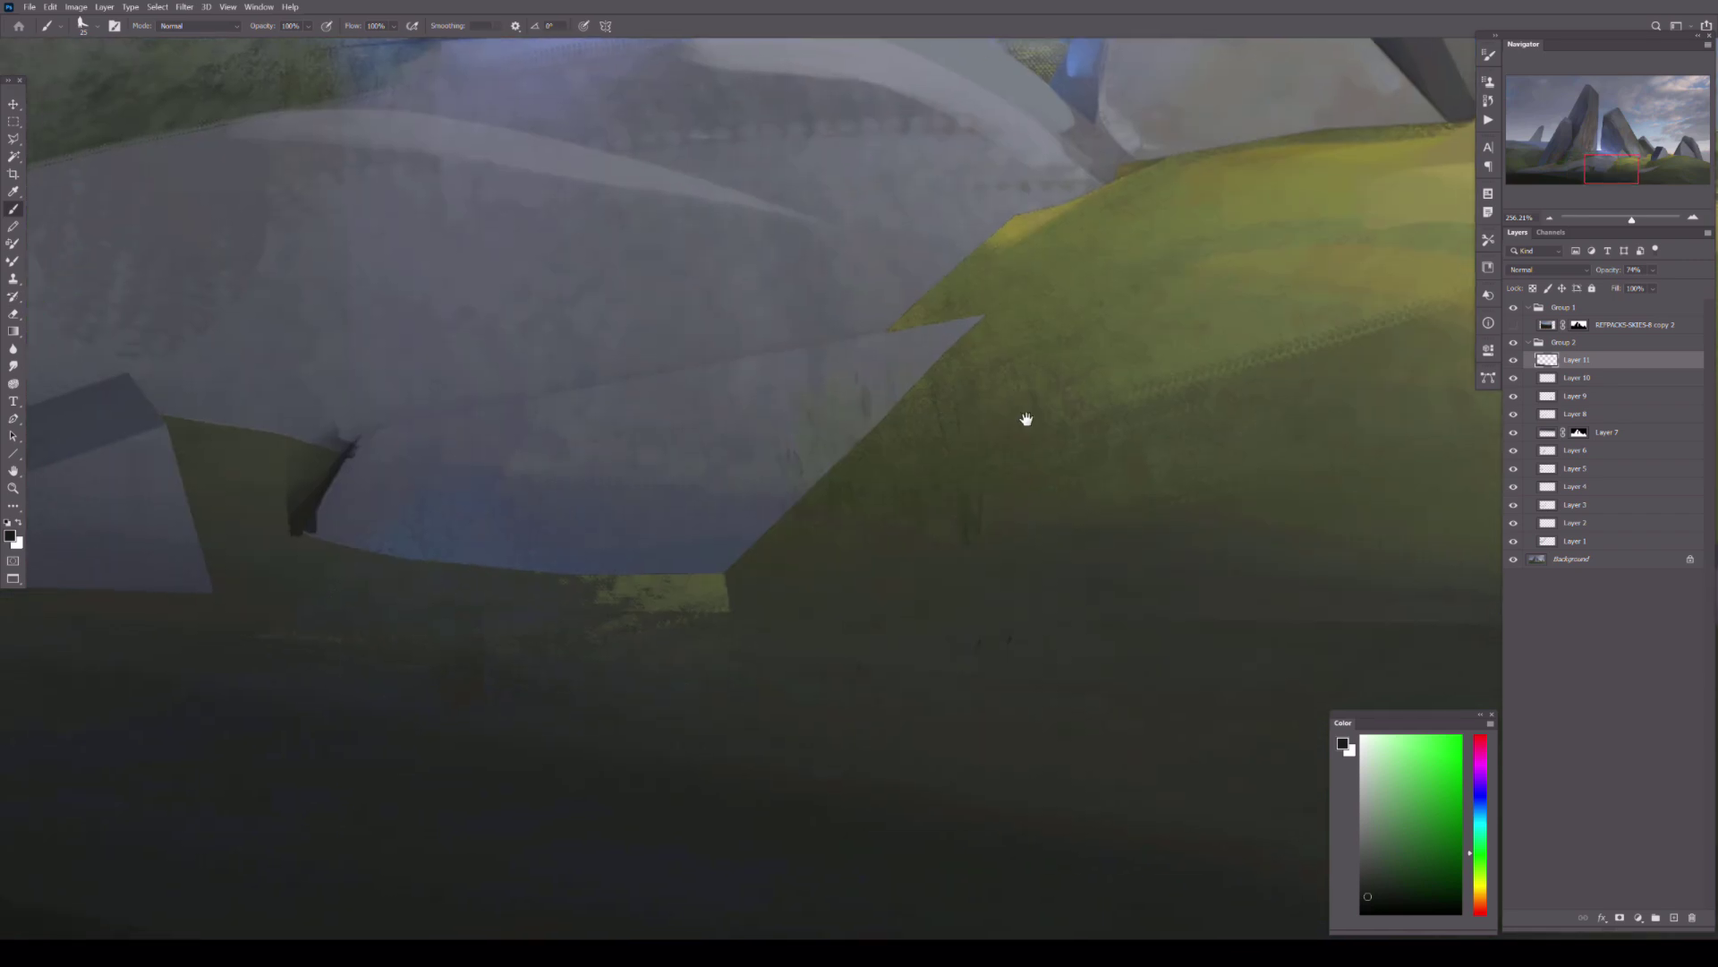
pyautogui.keyDown('alt'); pyautogui.click(1177, 349); pyautogui.keyUp('alt')
pyautogui.click(1409, 801)
pyautogui.click(1469, 893)
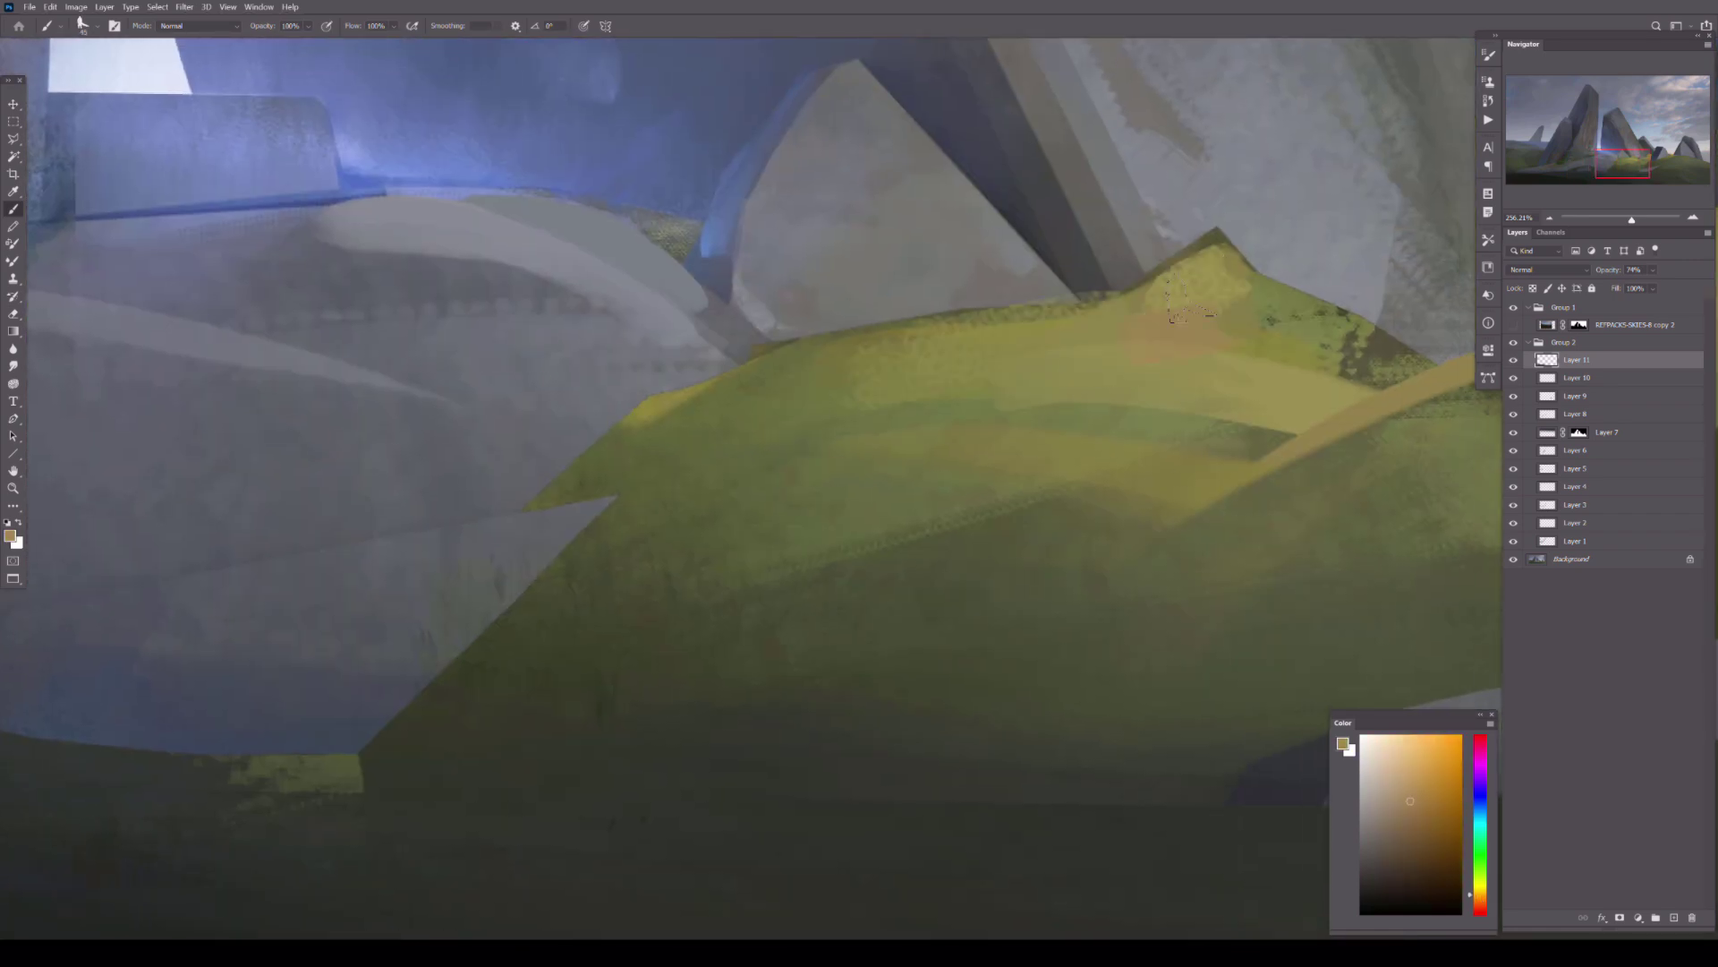
pyautogui.moveTo(1150, 349); pyautogui.dragTo(1235, 260)
pyautogui.moveTo(707, 412); pyautogui.dragTo(877, 349)
pyautogui.moveTo(519, 573); pyautogui.dragTo(895, 671)
pyautogui.press('e')
pyautogui.moveTo(477, 483); pyautogui.dragTo(587, 526)
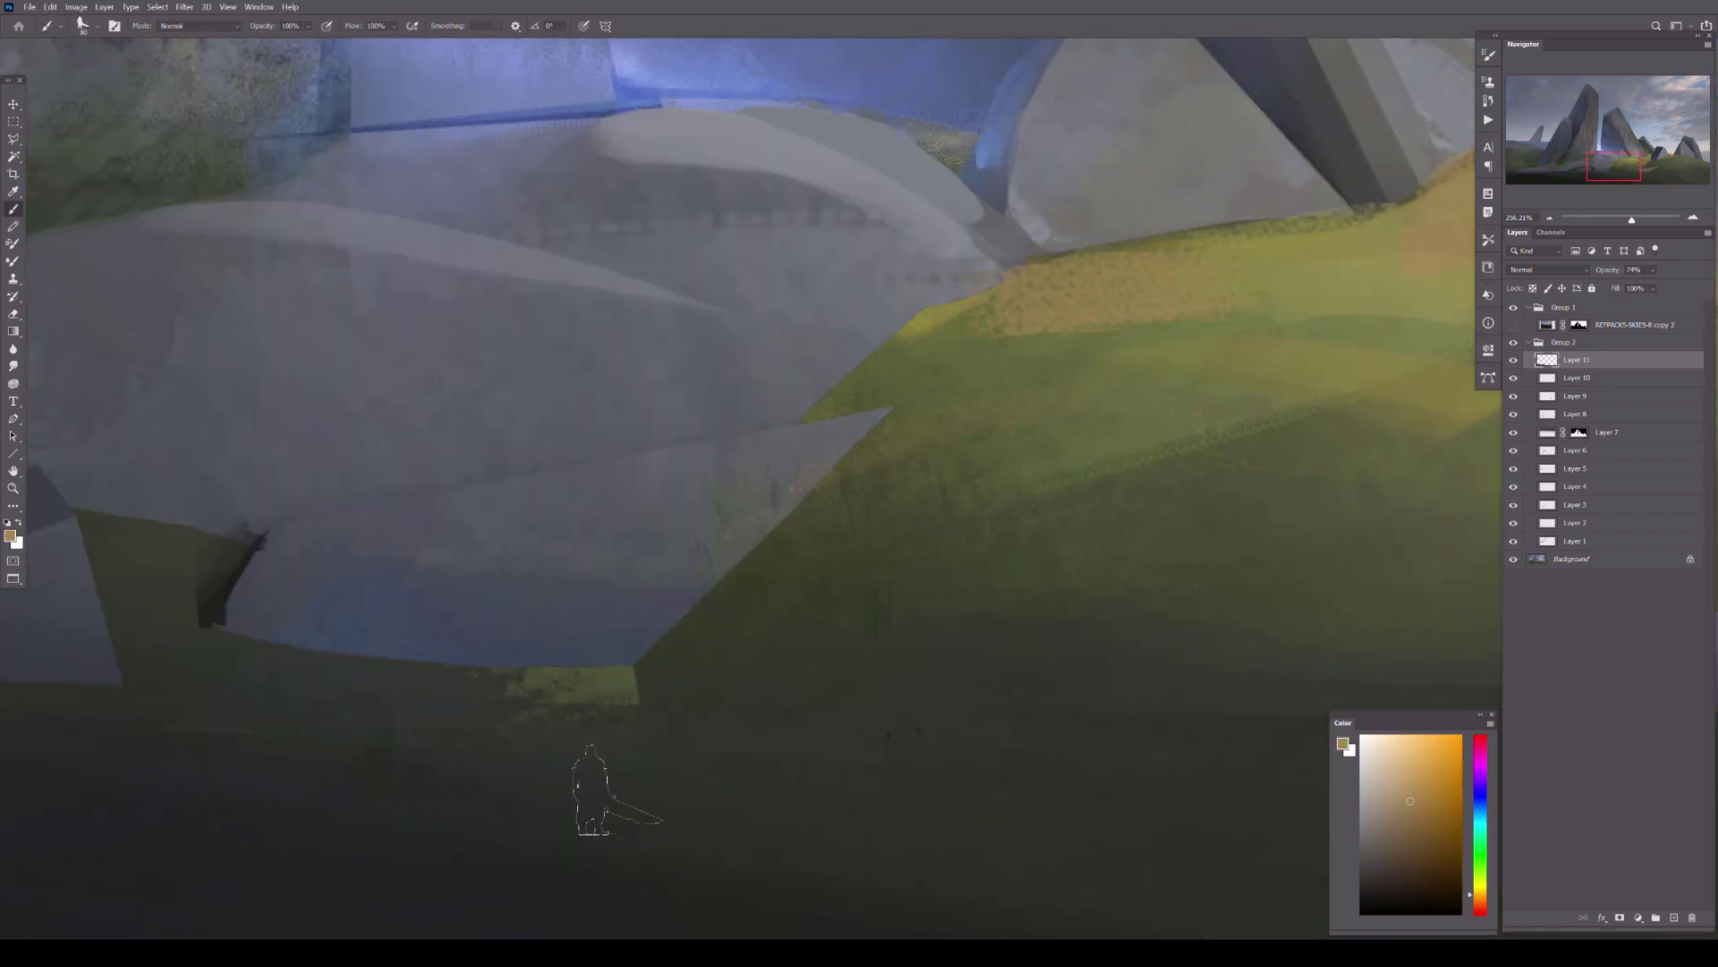
# - Add a dark shadow stroke, olive green dabs and light blue strokes on the rocks
pyautogui.keyDown('alt'); pyautogui.click(595, 788); pyautogui.keyUp('alt')
pyautogui.moveTo(940, 287); pyautogui.dragTo(622, 412)
pyautogui.scroll(5, 863, 480)
pyautogui.hscroll(-5, 966, 583)
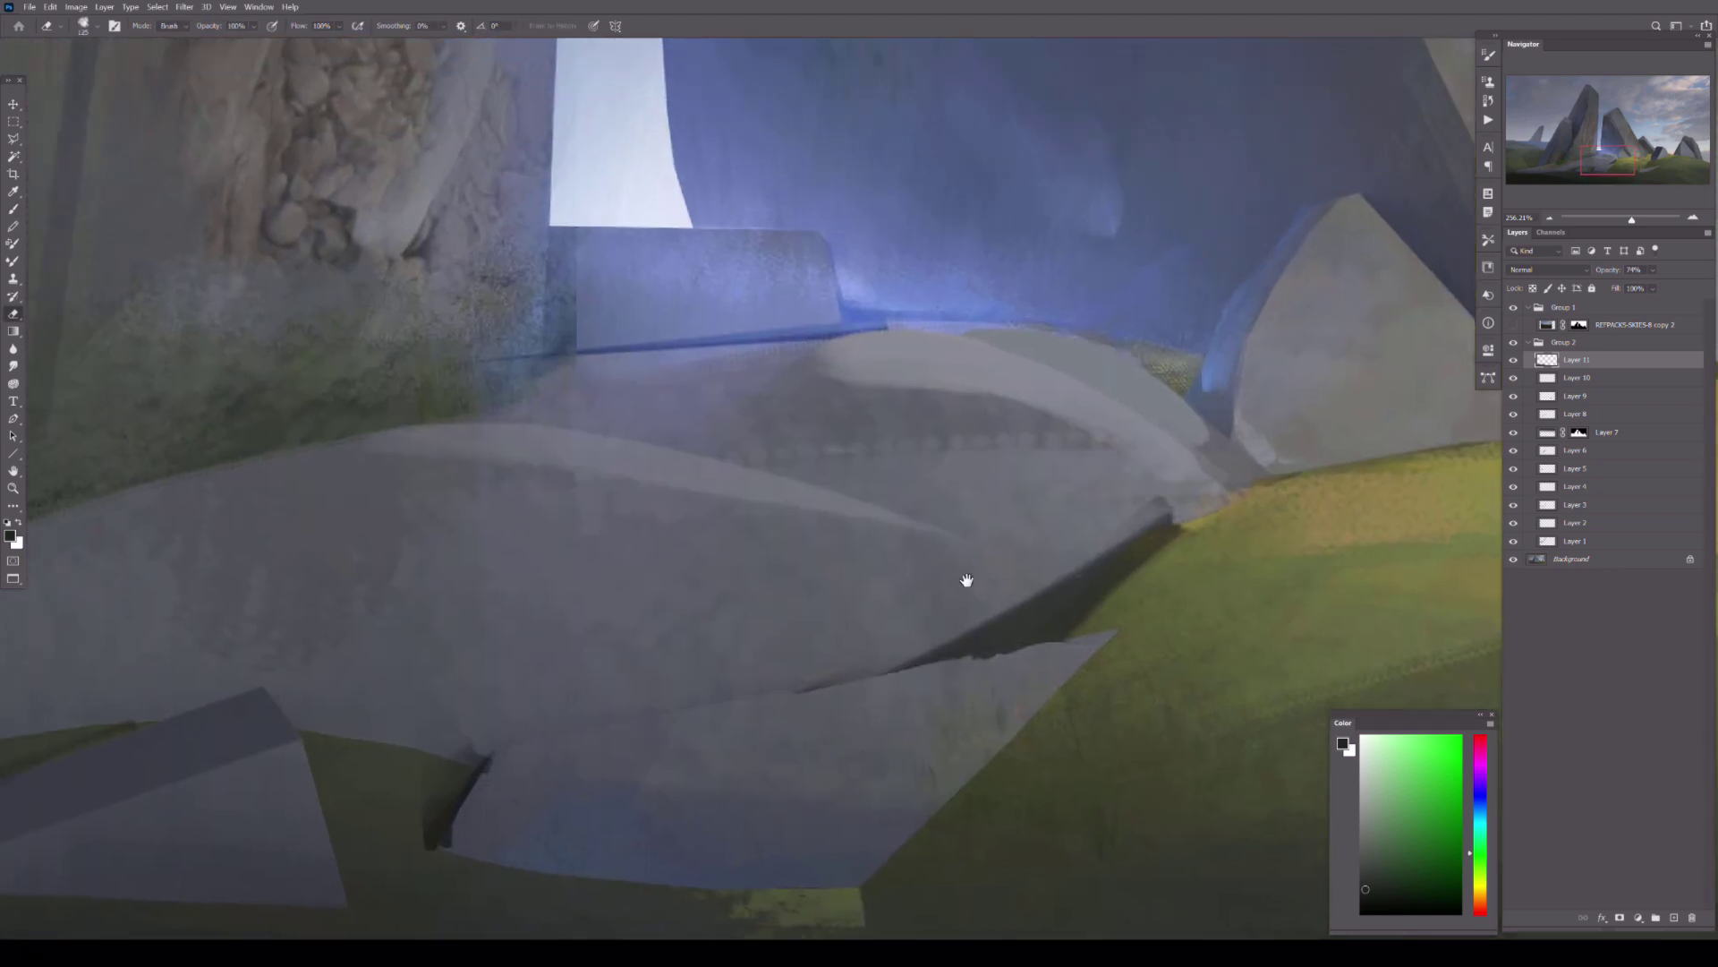
pyautogui.press('b')
pyautogui.moveTo(1128, 519)
pyautogui.mouseDown()
pyautogui.moveTo(1078, 546)
pyautogui.moveTo(761, 447)
pyautogui.mouseUp()
pyautogui.keyDown('alt'); pyautogui.click(743, 322); pyautogui.keyUp('alt')
pyautogui.moveTo(627, 349)
pyautogui.mouseDown()
pyautogui.moveTo(1119, 349)
pyautogui.moveTo(817, 383)
pyautogui.mouseUp()
# - Paint olive and dark green grass strokes around the rock and shade the lower-left rock
pyautogui.press('e')
pyautogui.press('b')
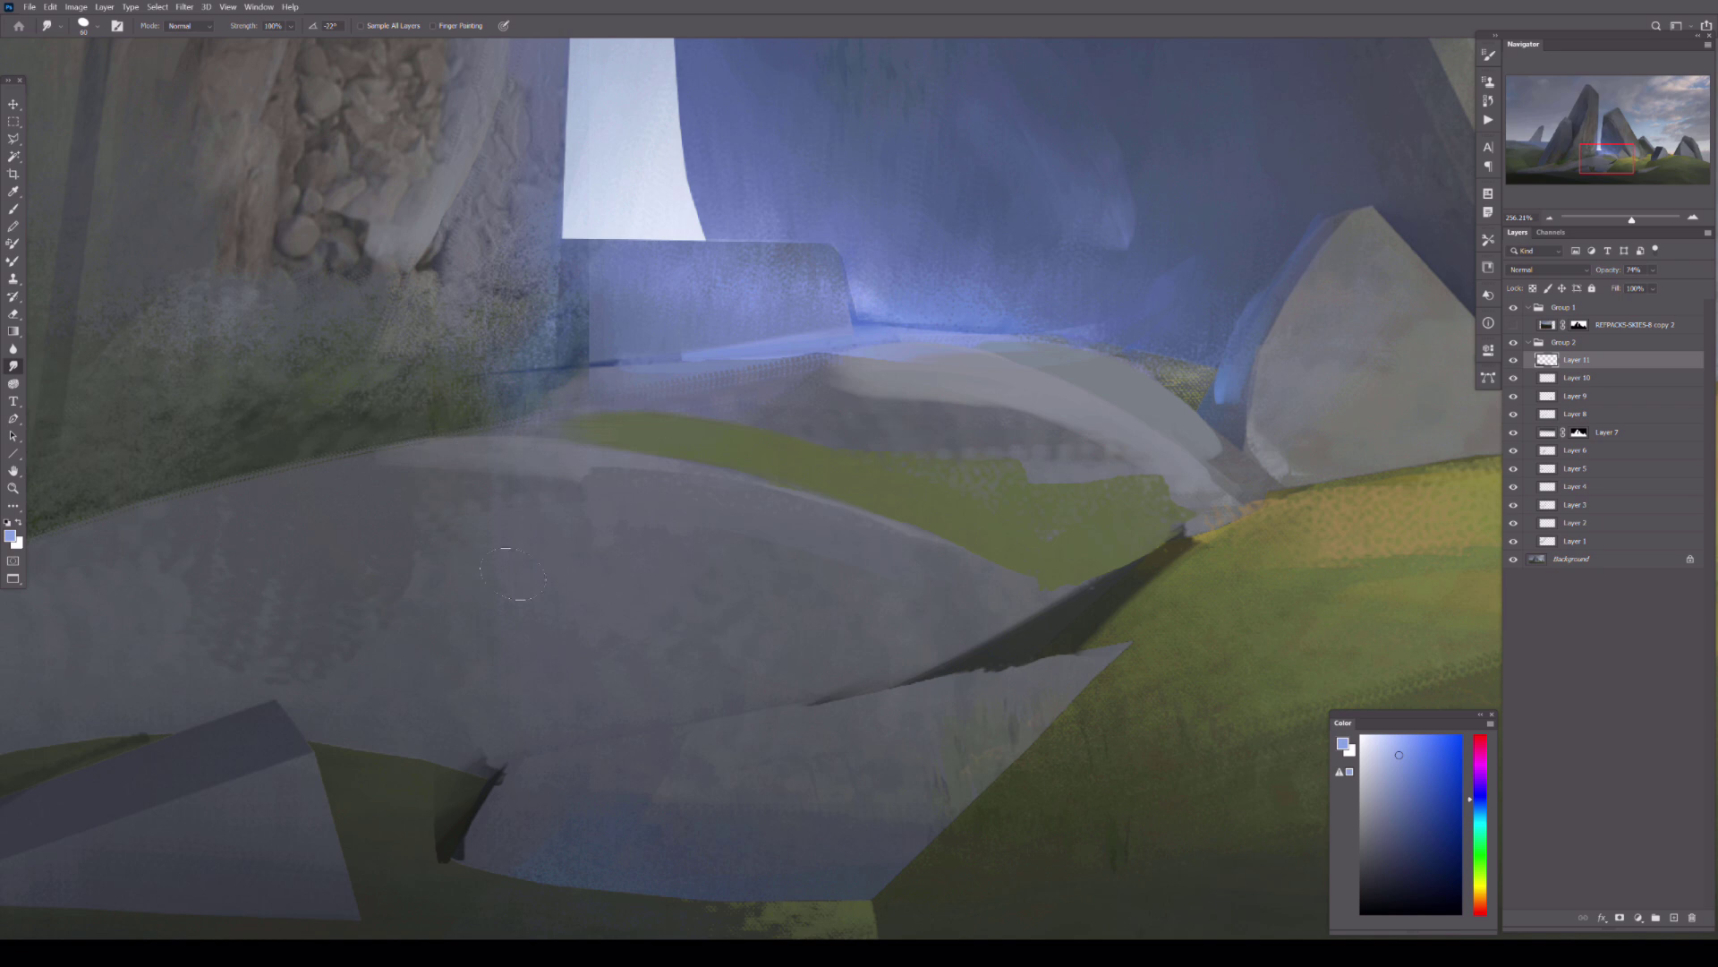
pyautogui.keyDown('alt'); pyautogui.click(1411, 518); pyautogui.keyUp('alt')
pyautogui.moveTo(707, 447); pyautogui.dragTo(1011, 488)
pyautogui.keyDown('alt'); pyautogui.click(1074, 618); pyautogui.keyUp('alt')
pyautogui.scroll(4, 806, 501)
pyautogui.hscroll(-5, 805, 501)
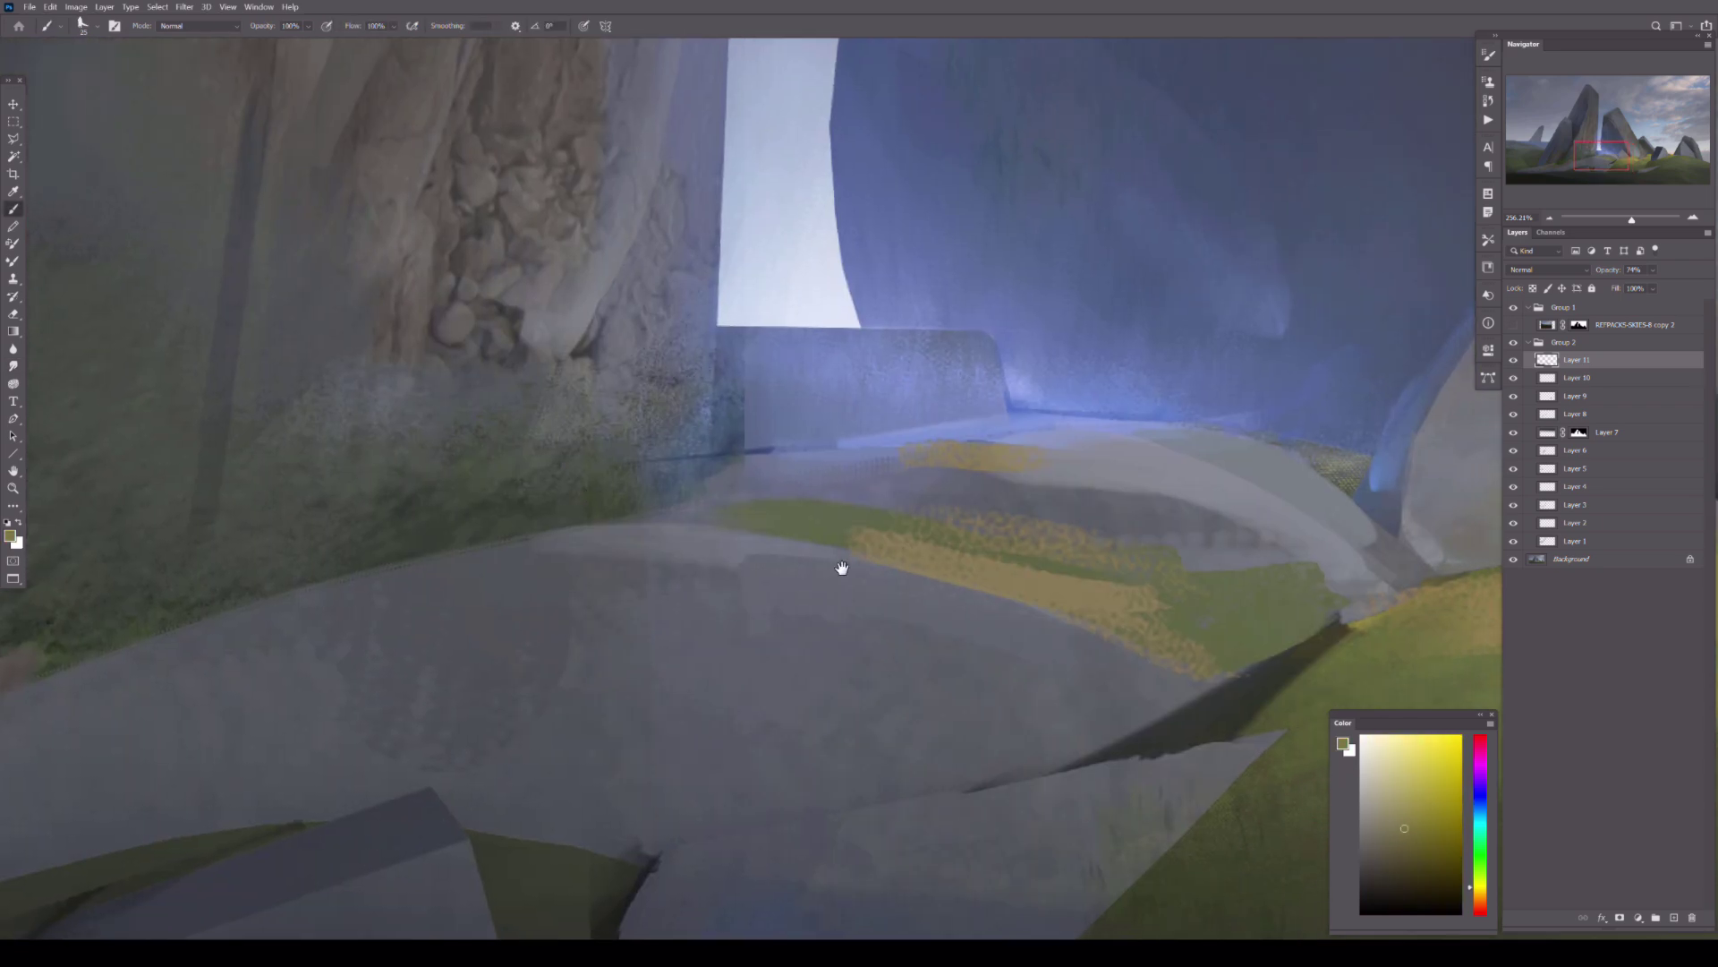
pyautogui.moveTo(707, 439); pyautogui.dragTo(510, 483)
pyautogui.moveTo(690, 555); pyautogui.dragTo(345, 595)
pyautogui.moveTo(179, 716); pyautogui.dragTo(537, 608)
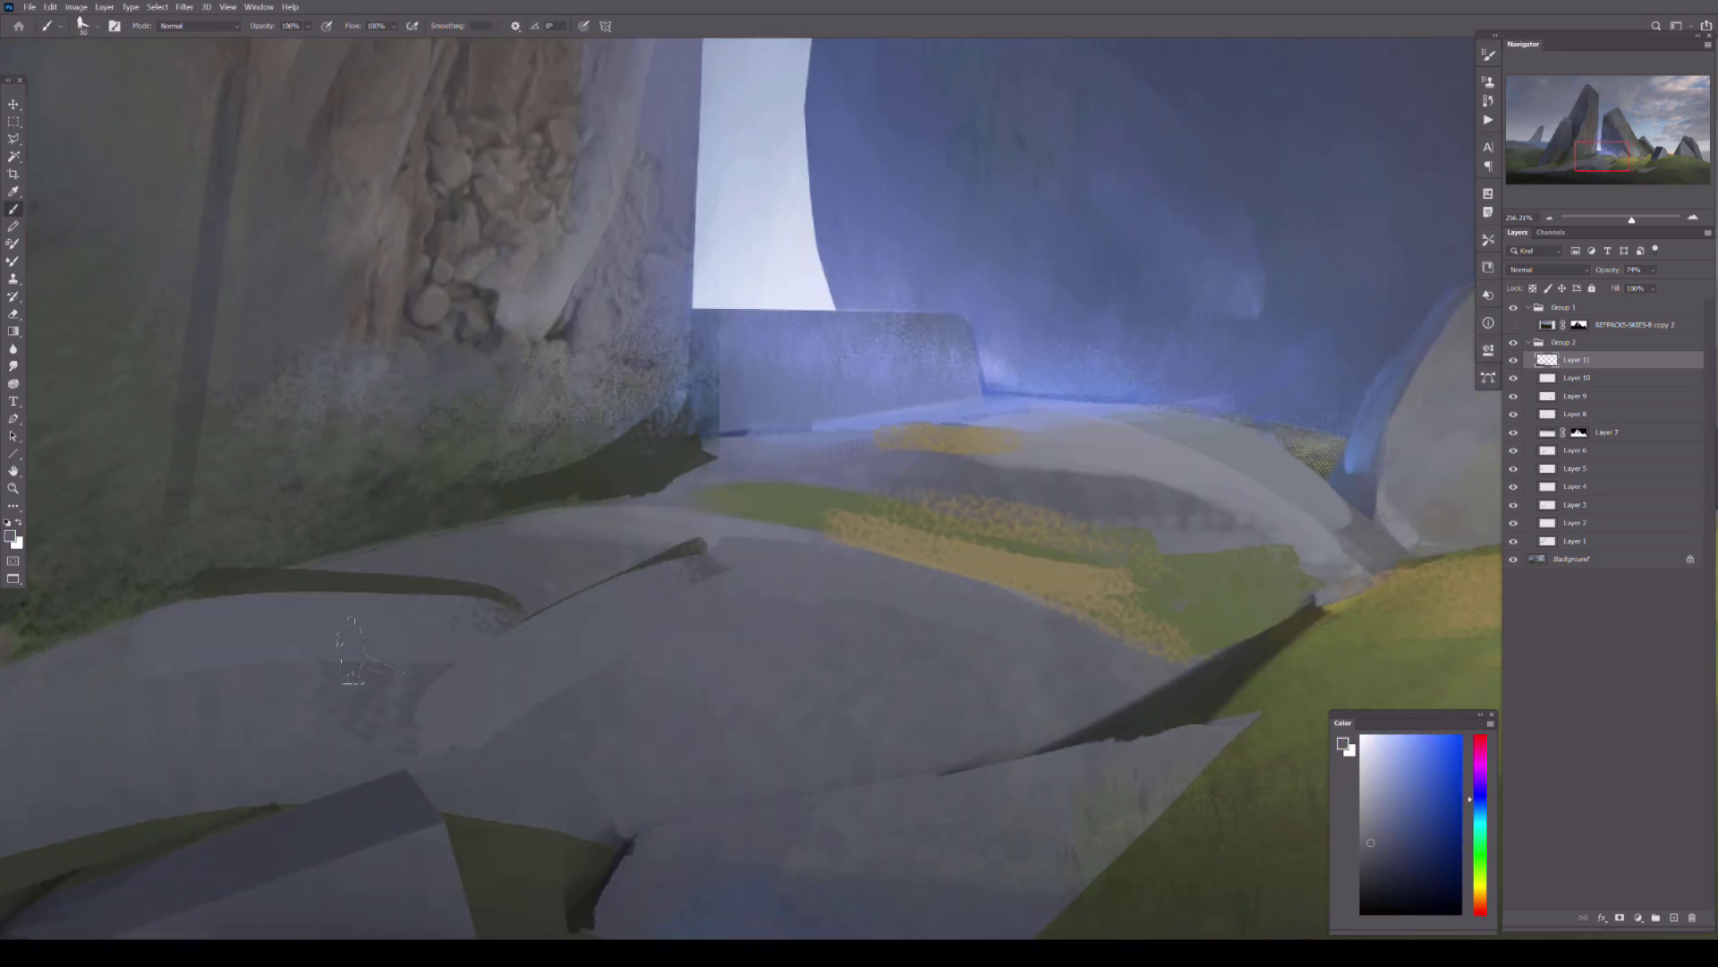
pyautogui.moveTo(418, 238); pyautogui.dragTo(659, 497)
# - Widen the bright light-blue strip and repaint the rock edge beside the doorway on a new layer
pyautogui.keyDown('alt'); pyautogui.click(969, 462); pyautogui.keyUp('alt')
pyautogui.moveTo(962, 353); pyautogui.dragTo(956, 472)
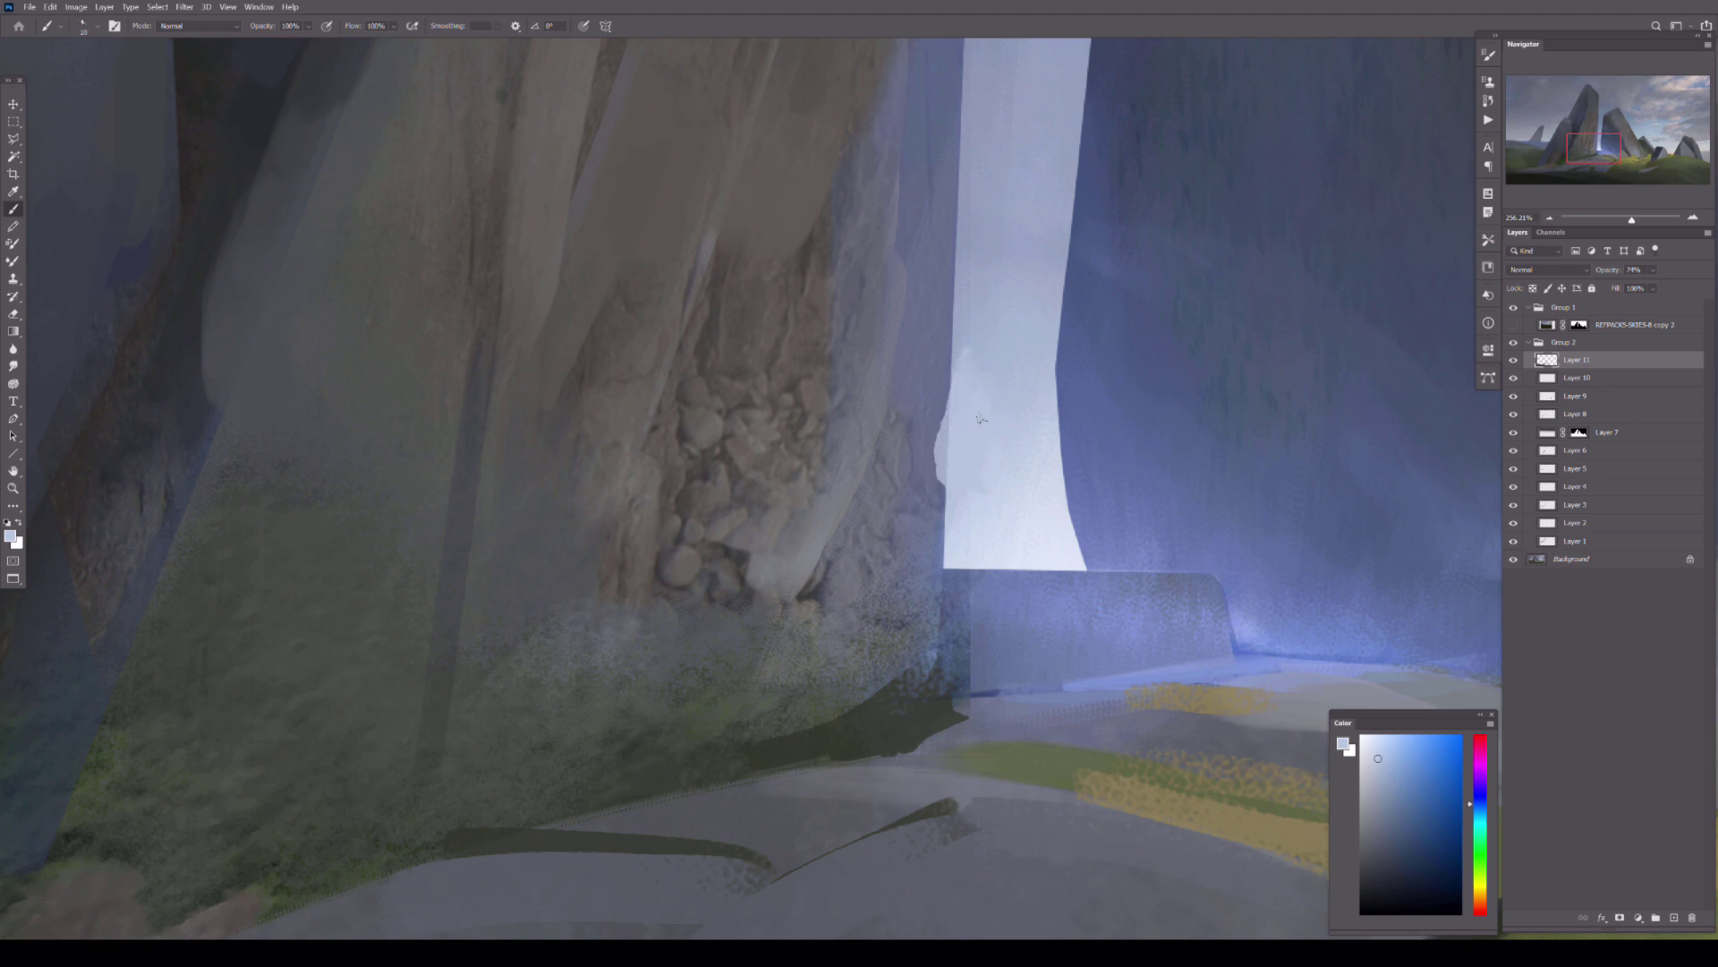
pyautogui.hotkey('ctrl', 'shift', 'n')
pyautogui.moveTo(950, 358); pyautogui.dragTo(941, 429)
# - Lasso and fill a blue-grey pillar inside the doorway, then duplicate it rightward and darken it
pyautogui.keyDown('alt'); pyautogui.click(966, 421); pyautogui.keyUp('alt')
pyautogui.press('l')
pyautogui.moveTo(1010, 580)
pyautogui.mouseDown()
pyautogui.moveTo(989, 440)
pyautogui.moveTo(993, 590)
pyautogui.mouseUp()
pyautogui.press('b')
pyautogui.hotkey('alt', 'BackSpace')
pyautogui.hscroll(3, 752, 483)
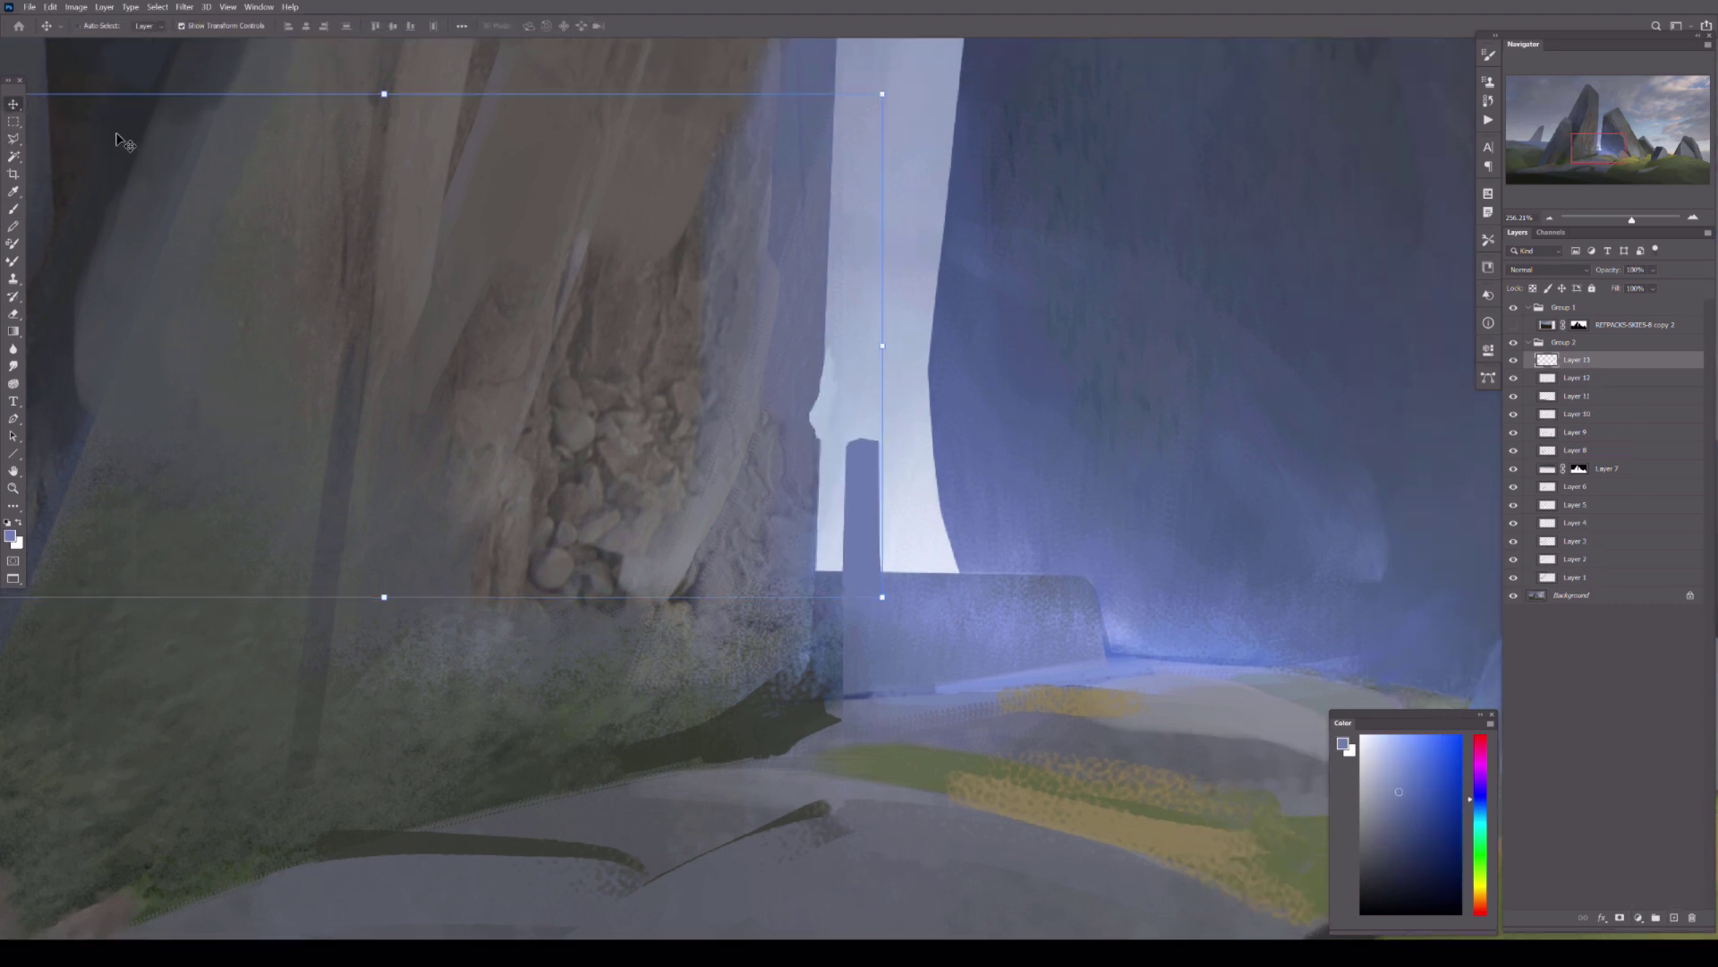
pyautogui.moveTo(862, 501); pyautogui.dragTo(1031, 501)
pyautogui.moveTo(1036, 313); pyautogui.dragTo(1020, 600)
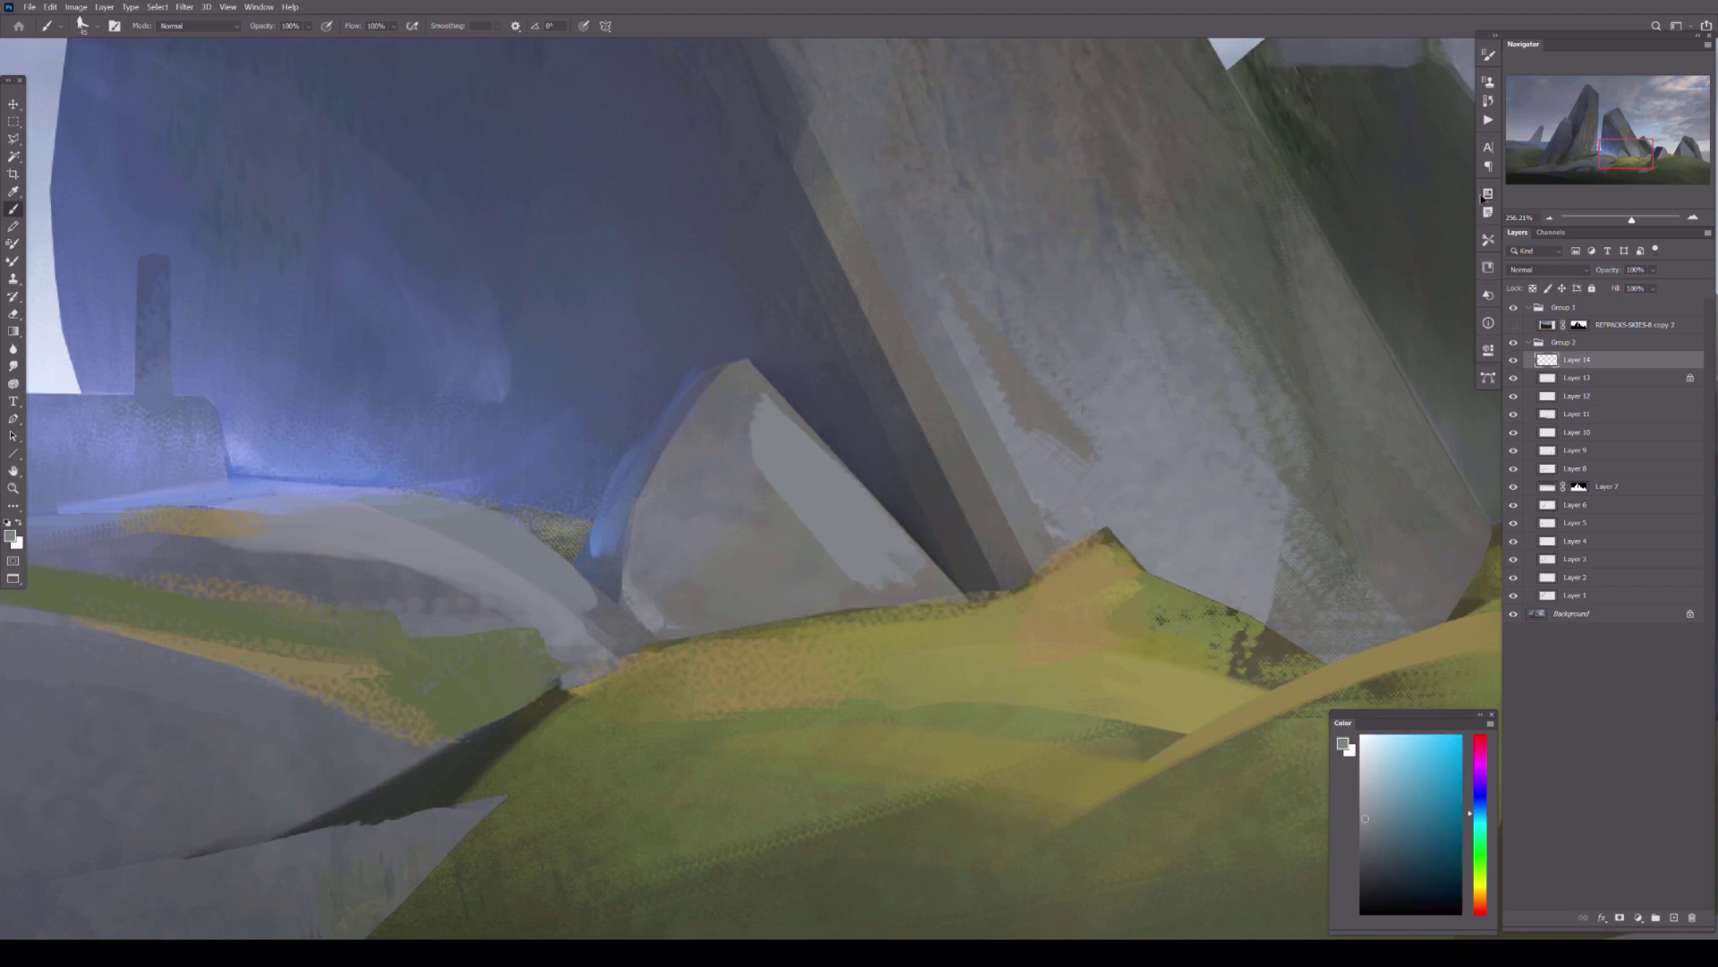
# - Erase lighter patches in the pillar shadow and paint light highlights on the pyramid rock
pyautogui.click(1489, 57)
pyautogui.press('e')
pyautogui.moveTo(1003, 501); pyautogui.dragTo(903, 305)
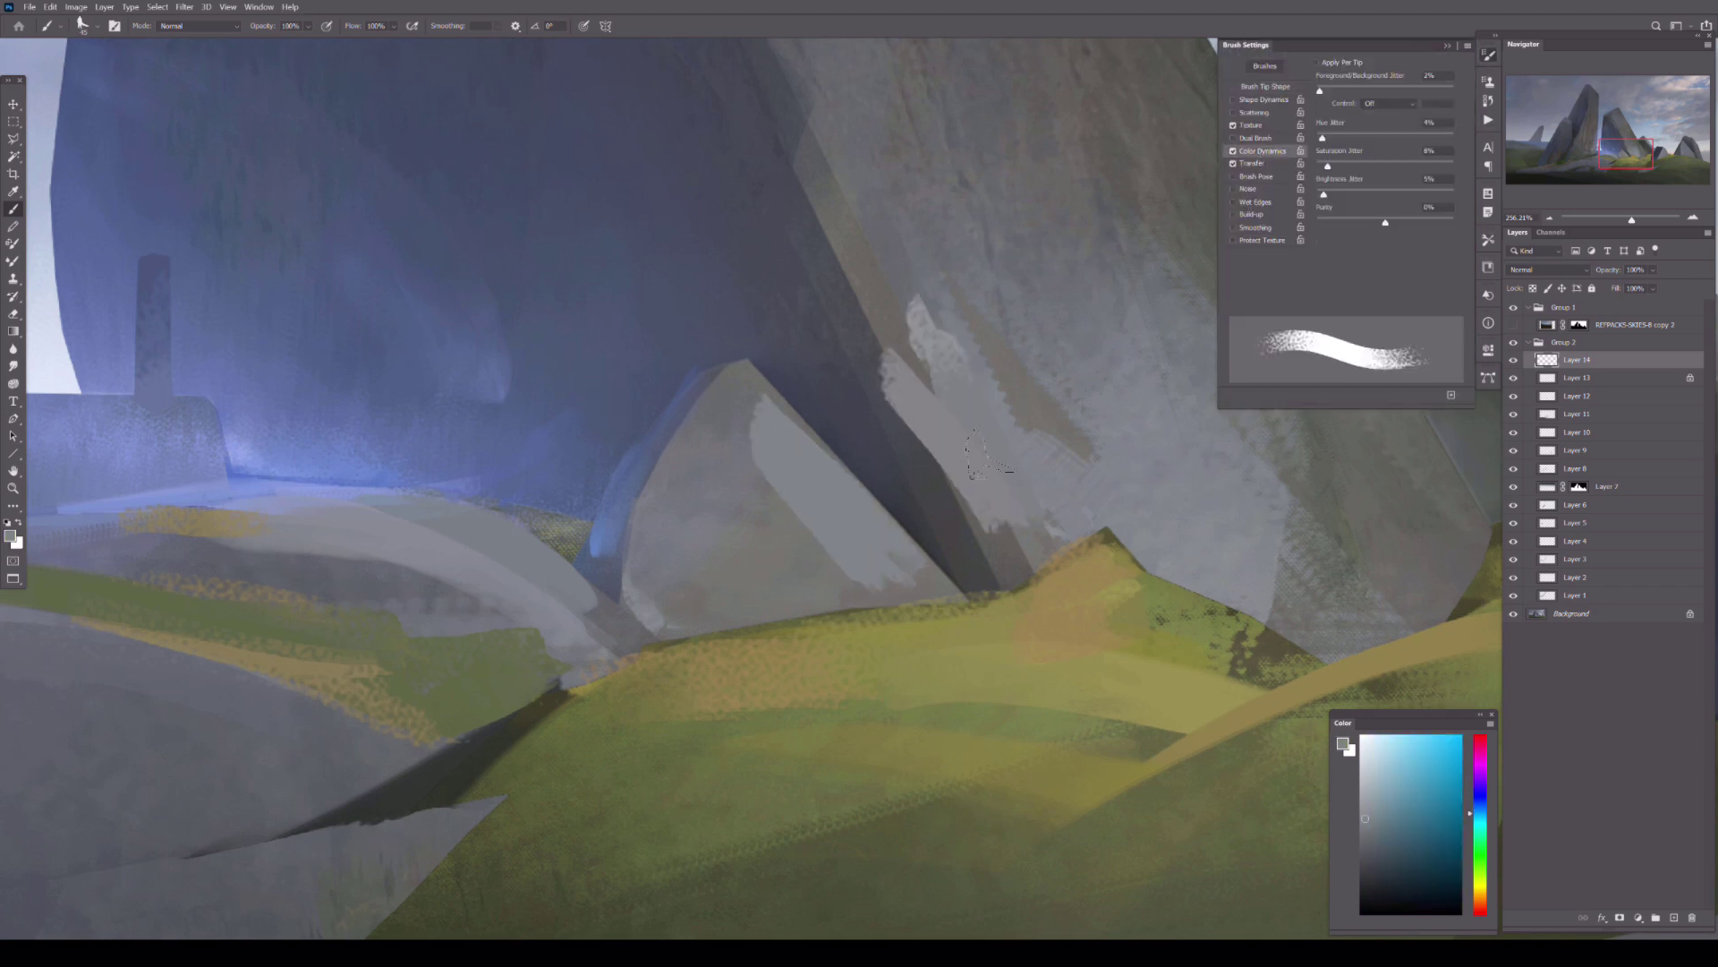
pyautogui.press('F5')
pyautogui.press('b')
pyautogui.moveTo(680, 519); pyautogui.dragTo(841, 447)
pyautogui.moveTo(1057, 483)
pyautogui.mouseDown()
pyautogui.moveTo(940, 358)
pyautogui.moveTo(716, 537)
pyautogui.moveTo(581, 402)
pyautogui.mouseUp()
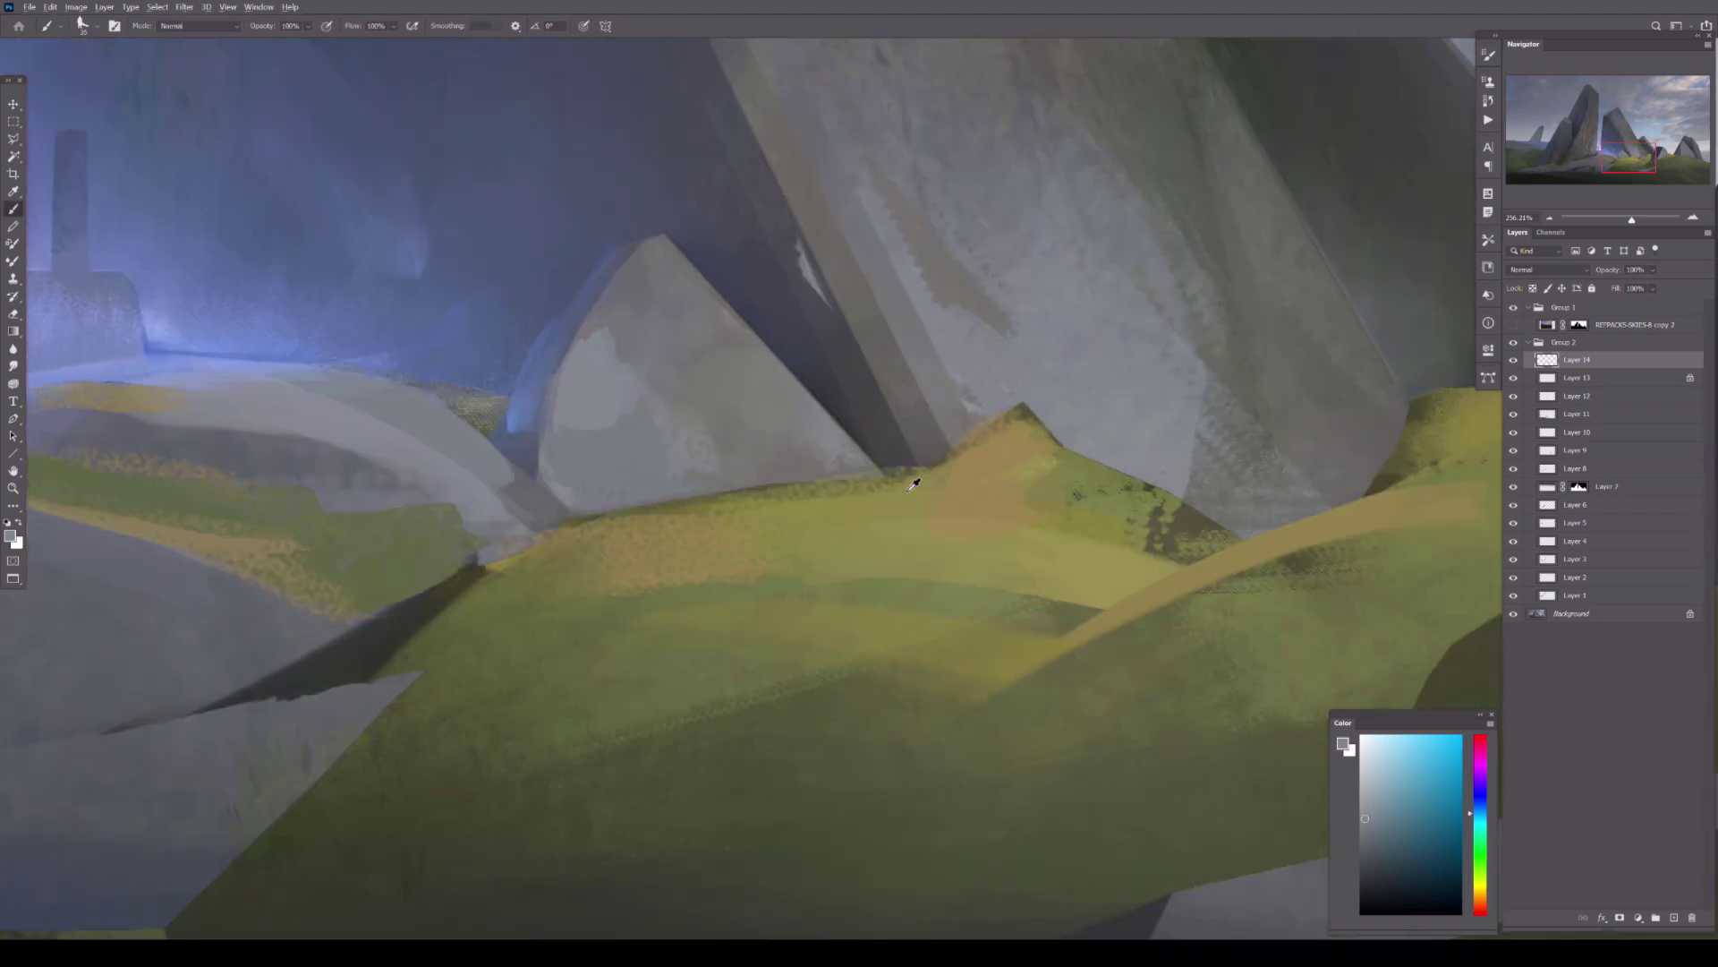
# - Paint olive moss streaks down to the monolith base, partly erasing them on the pillars
pyautogui.keyDown('alt'); pyautogui.click(727, 504); pyautogui.keyUp('alt')
pyautogui.moveTo(588, 501); pyautogui.dragTo(435, 667)
pyautogui.moveTo(667, 279); pyautogui.dragTo(1112, 671)
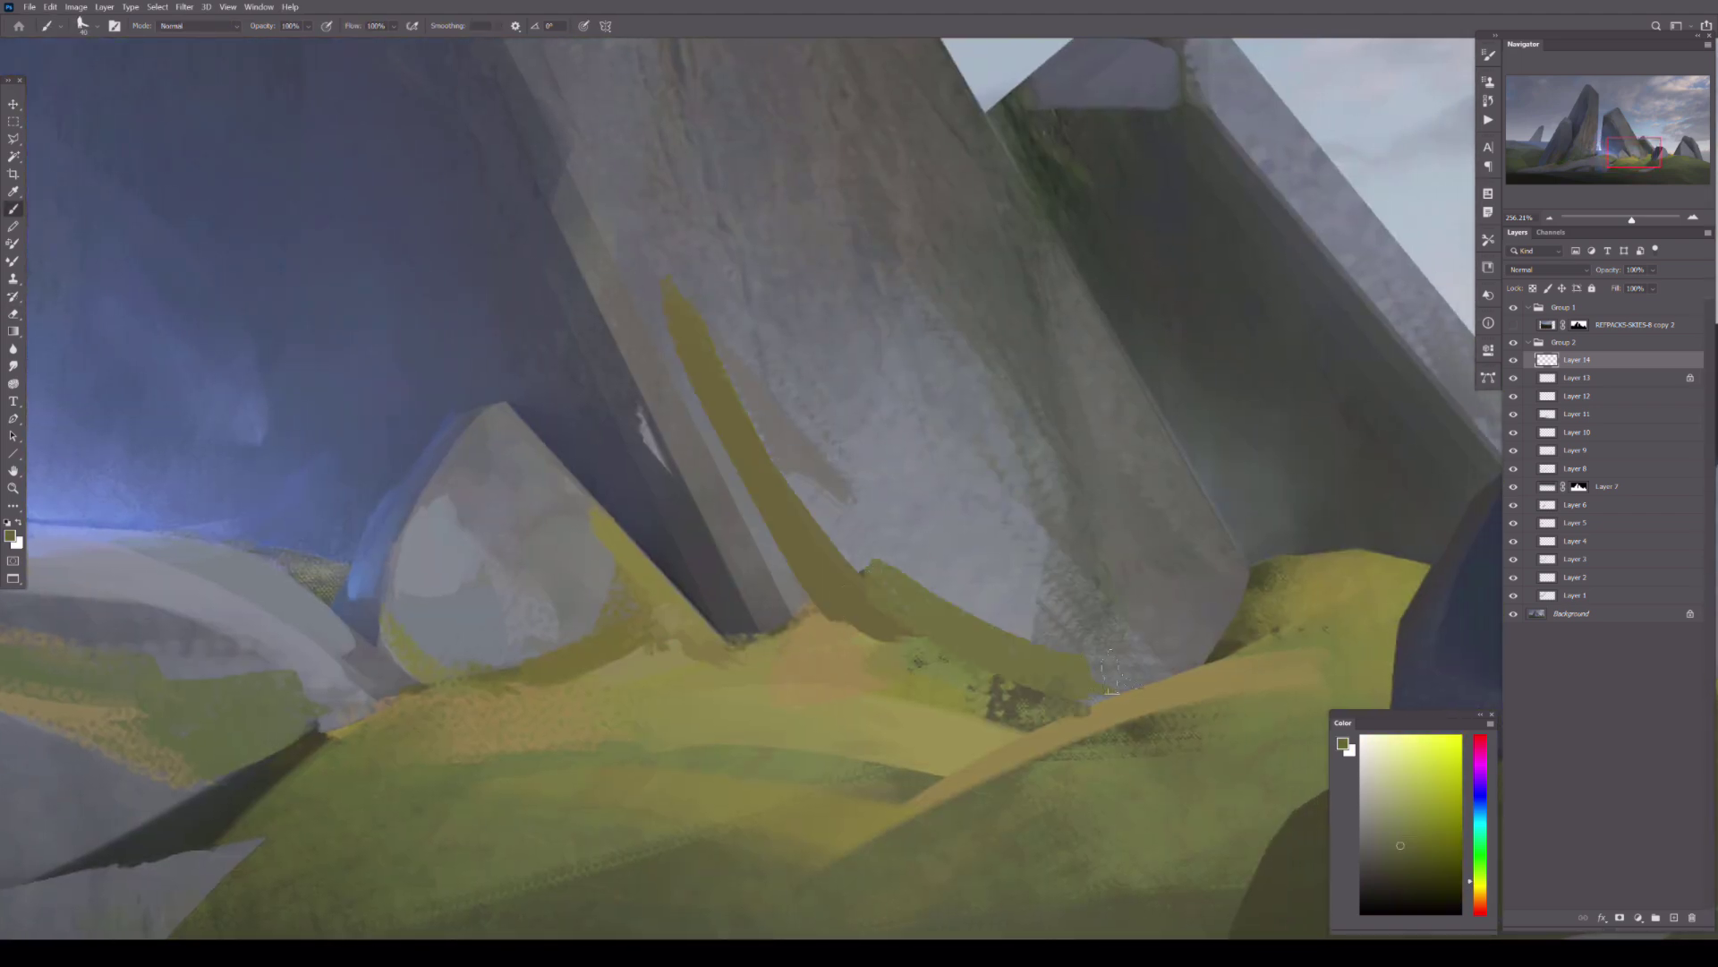
pyautogui.keyDown('alt'); pyautogui.click(1319, 576); pyautogui.keyUp('alt')
pyautogui.press('e')
pyautogui.moveTo(1151, 537); pyautogui.dragTo(902, 575)
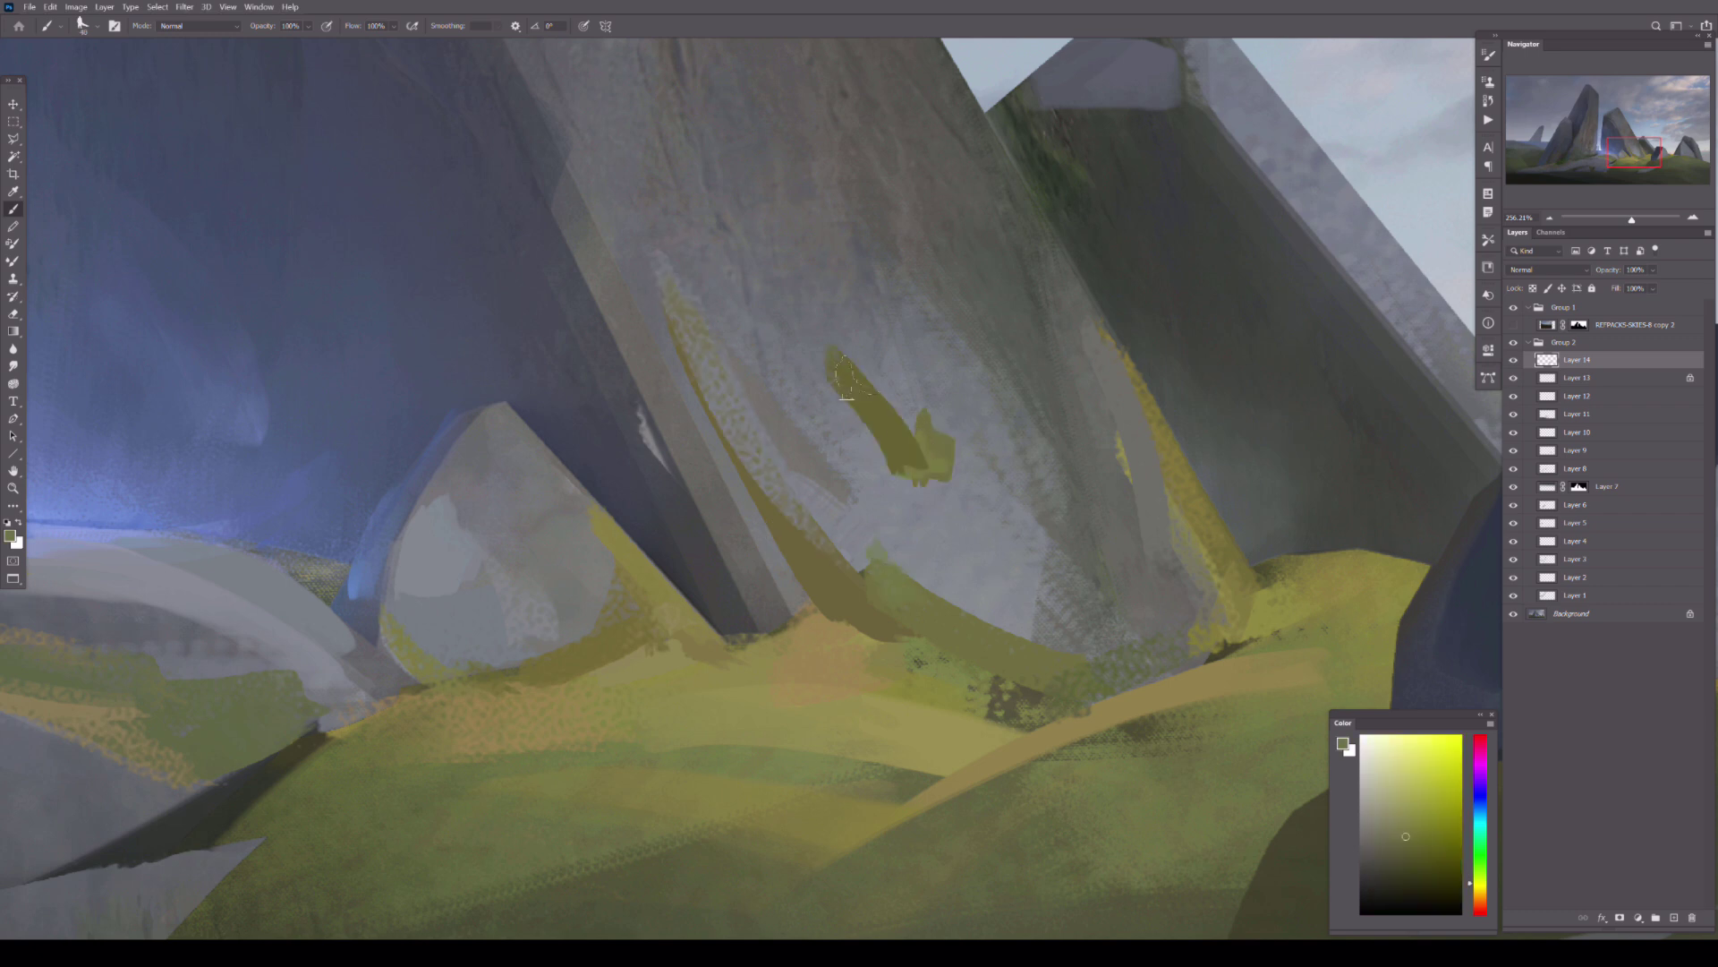
pyautogui.moveTo(770, 215)
pyautogui.mouseDown()
pyautogui.moveTo(938, 405)
pyautogui.moveTo(894, 390)
pyautogui.mouseUp()
pyautogui.press('[')
# - Add and mostly erase a yellow rock stroke, erase the grey stroke, and brush blue into the sky
pyautogui.press('b')
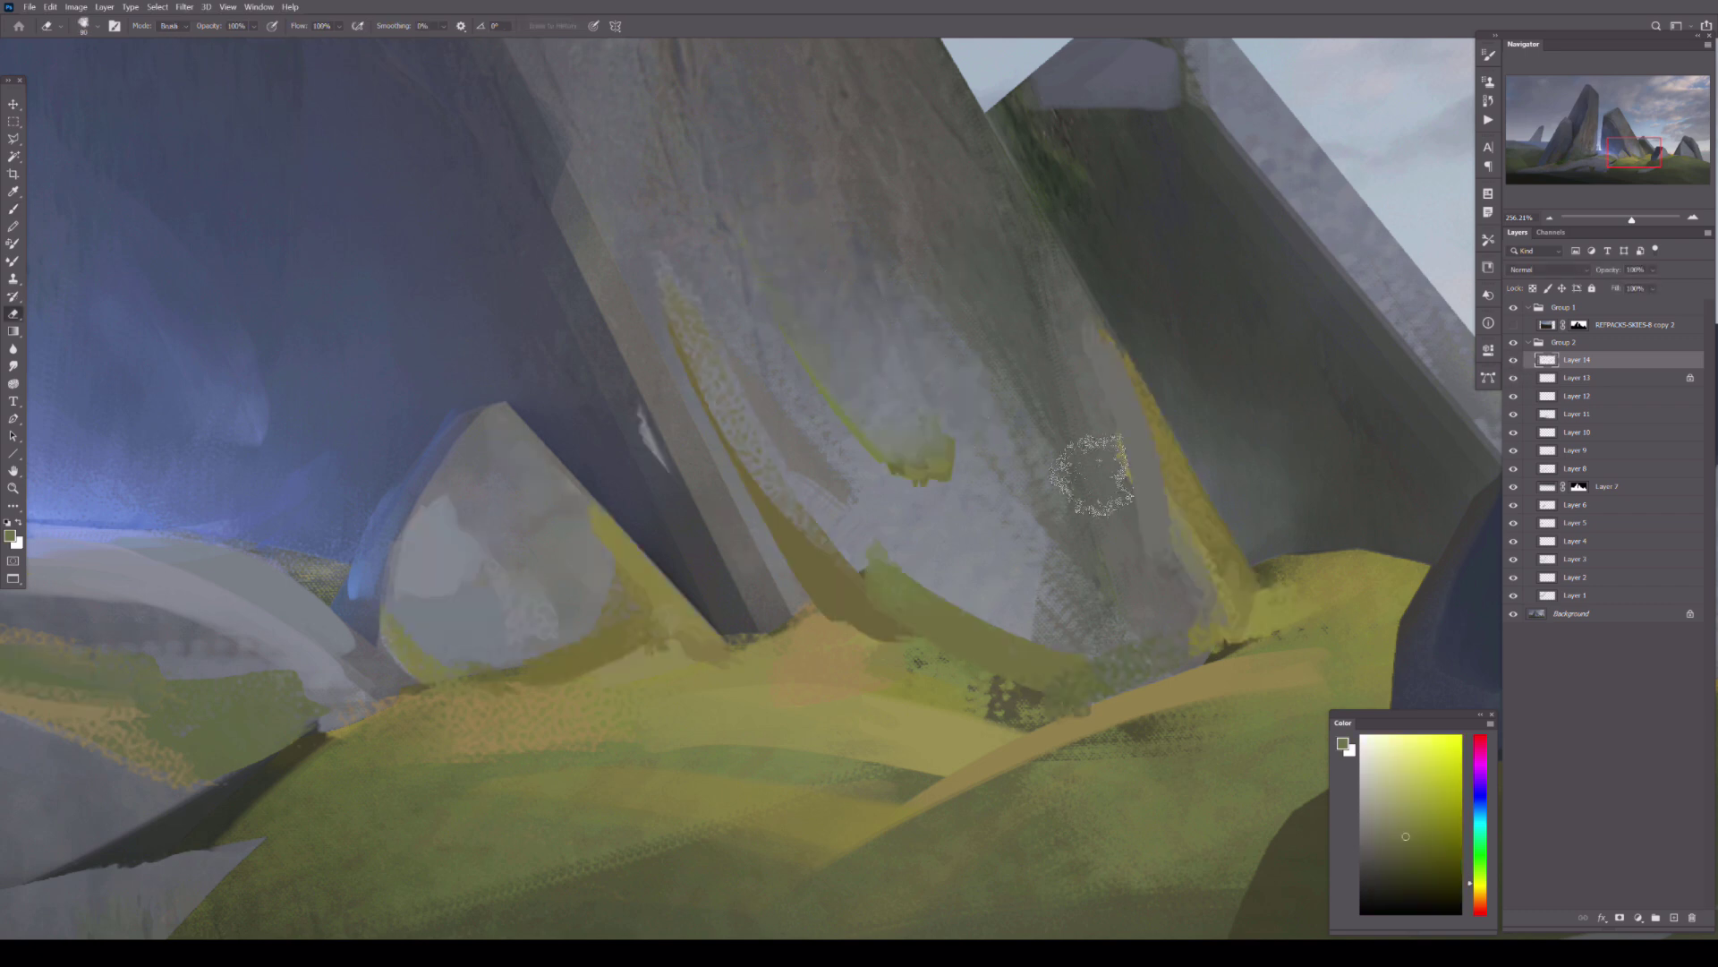
pyautogui.moveTo(1092, 467); pyautogui.dragTo(883, 645)
pyautogui.moveTo(1123, 675)
pyautogui.mouseDown()
pyautogui.moveTo(996, 456)
pyautogui.moveTo(978, 383)
pyautogui.moveTo(1140, 582)
pyautogui.moveTo(1242, 534)
pyautogui.mouseUp()
pyautogui.press('e')
pyautogui.moveTo(1164, 729); pyautogui.dragTo(886, 223)
pyautogui.press('e')
pyautogui.moveTo(978, 409)
pyautogui.mouseDown()
pyautogui.moveTo(1132, 728)
pyautogui.moveTo(913, 460)
pyautogui.mouseUp()
pyautogui.moveTo(582, 518)
pyautogui.mouseDown()
pyautogui.moveTo(868, 518)
pyautogui.moveTo(745, 344)
pyautogui.moveTo(1127, 725)
pyautogui.moveTo(779, 179)
pyautogui.mouseUp()
pyautogui.press('b')
pyautogui.hotkey('ctrl', 'z')
# - Erase the light smudged streak and pan along the monolith to the left rock peak
pyautogui.press('r')
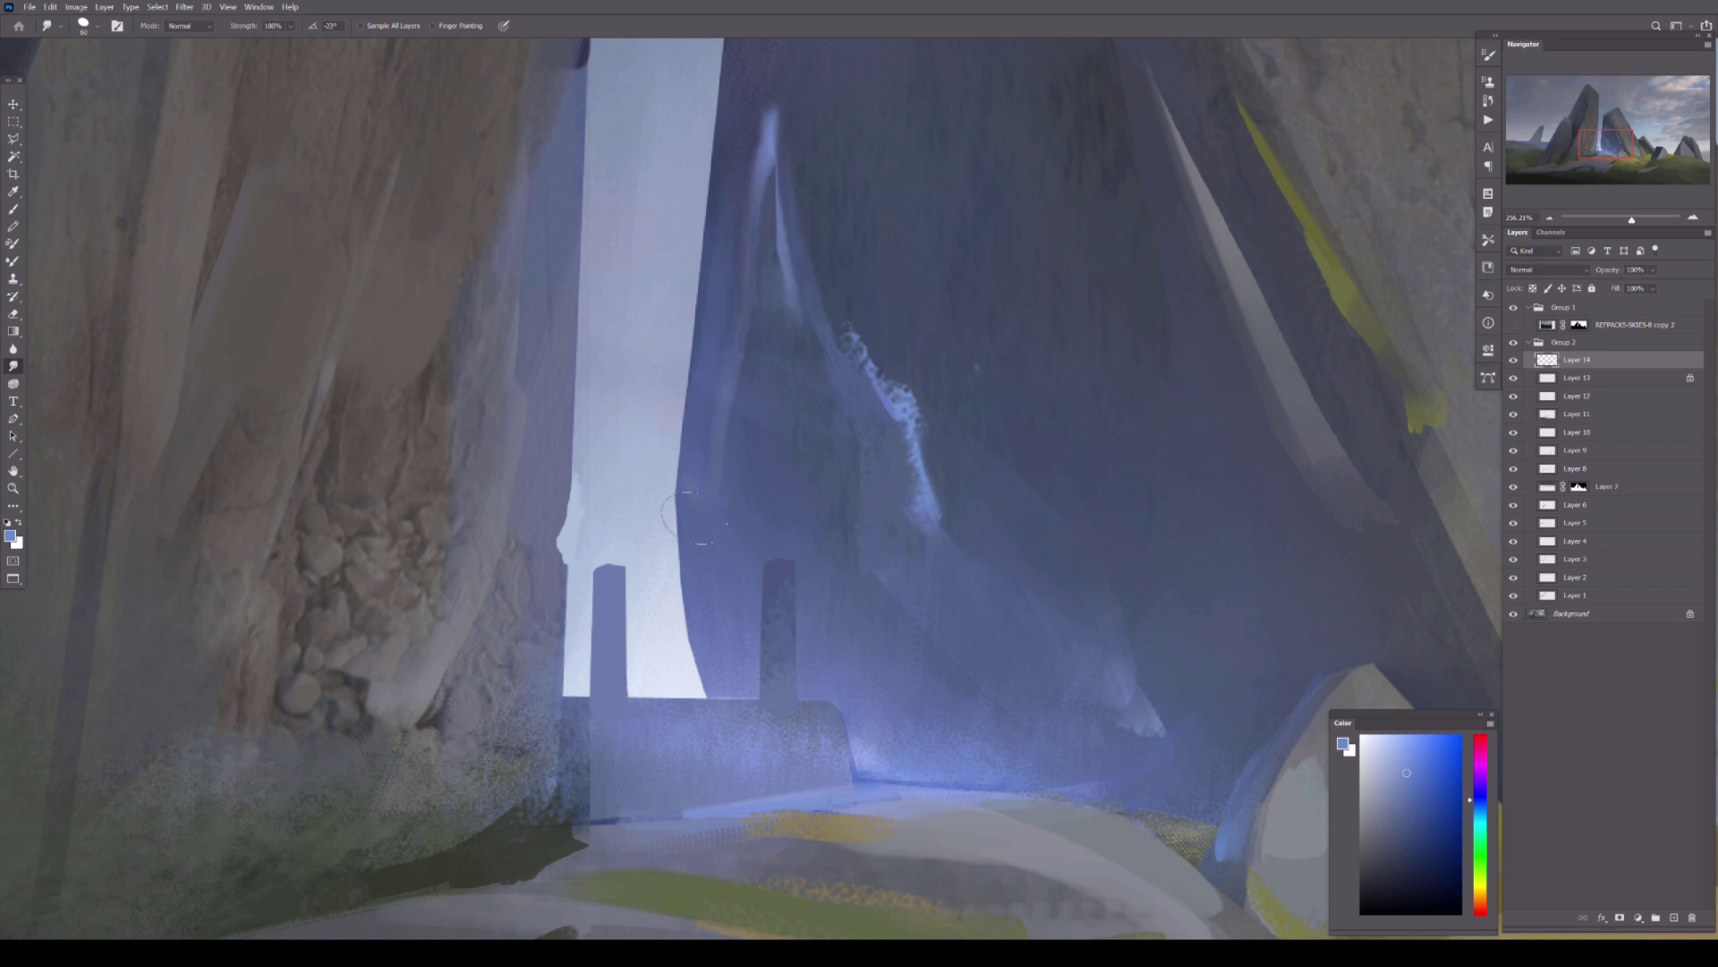
pyautogui.moveTo(787, 251)
pyautogui.mouseDown()
pyautogui.moveTo(859, 376)
pyautogui.moveTo(1043, 447)
pyautogui.mouseUp()
pyautogui.press('e')
pyautogui.press('b')
pyautogui.moveTo(537, 555); pyautogui.dragTo(932, 680)
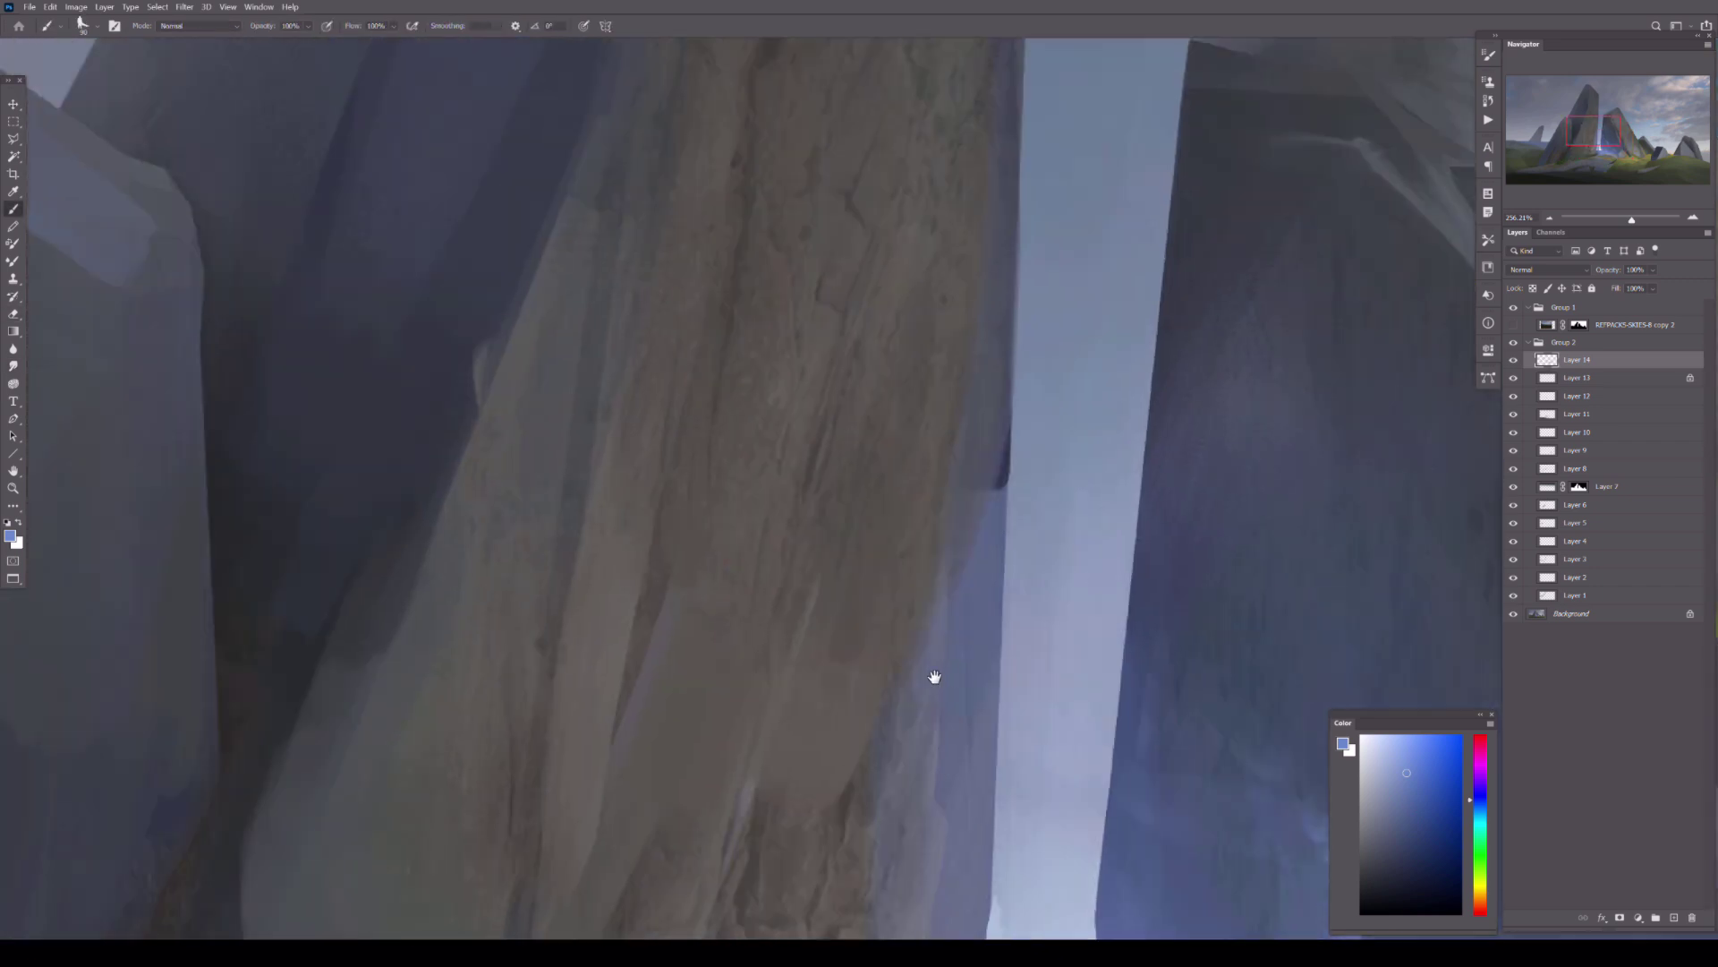
pyautogui.moveTo(1025, 487); pyautogui.dragTo(955, 357)
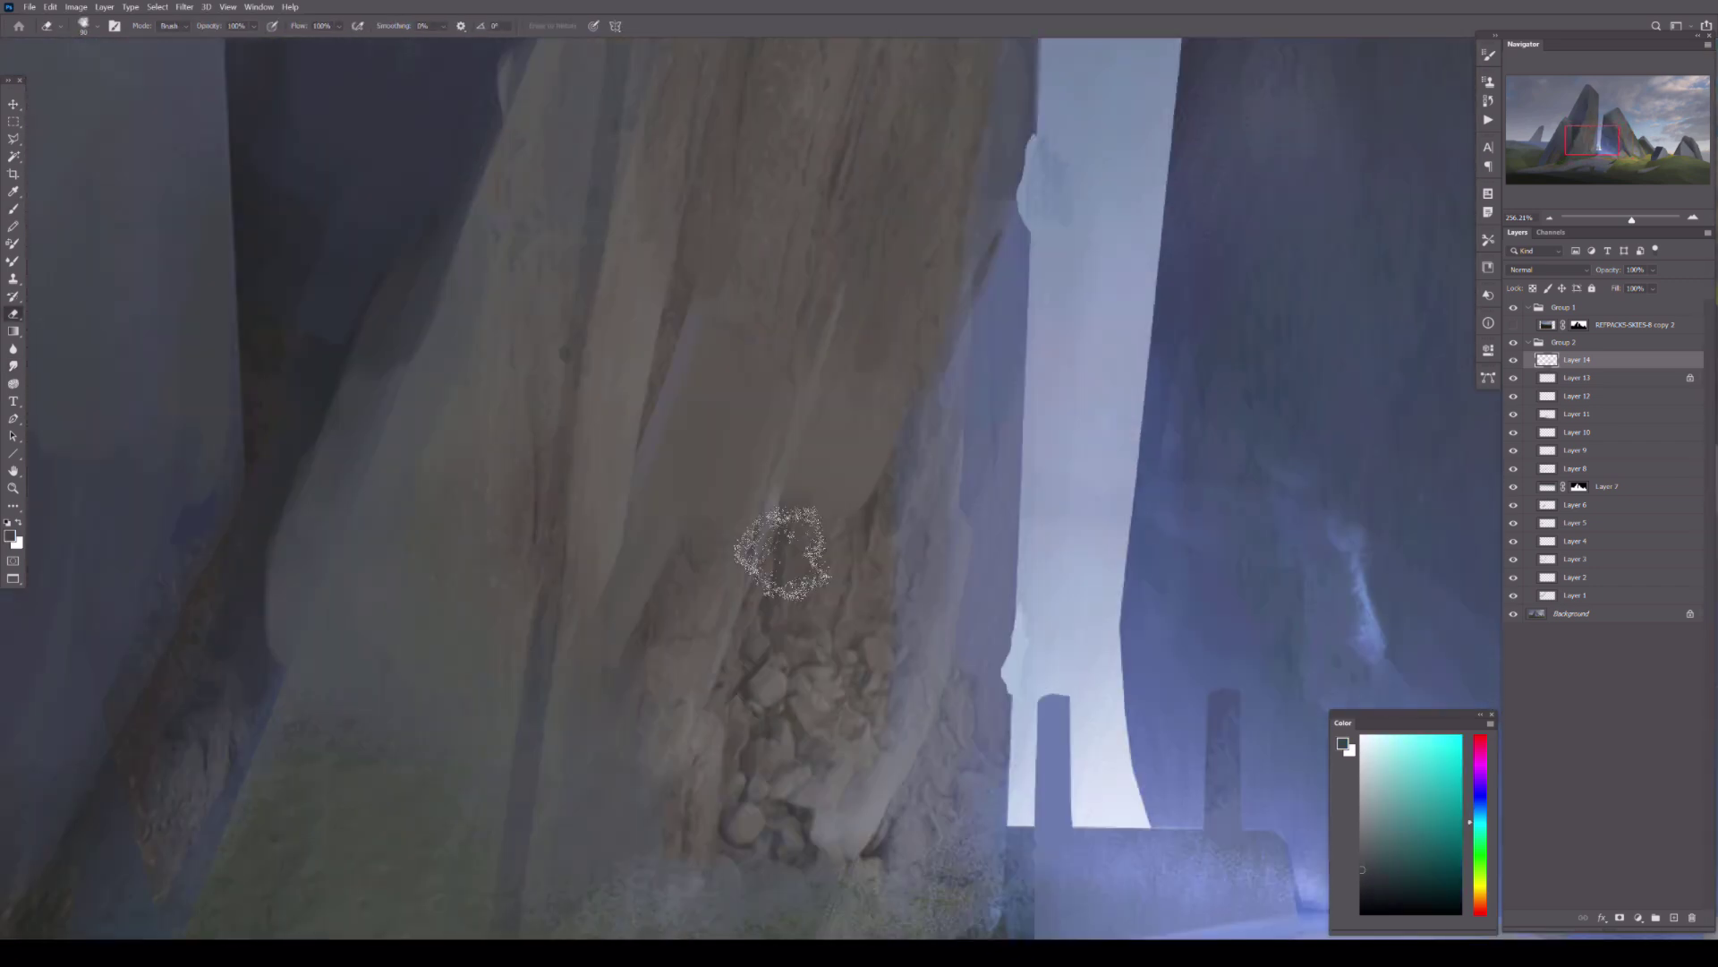
pyautogui.moveTo(1373, 442)
pyautogui.mouseDown()
pyautogui.moveTo(990, 537)
pyautogui.moveTo(867, 243)
pyautogui.mouseUp()
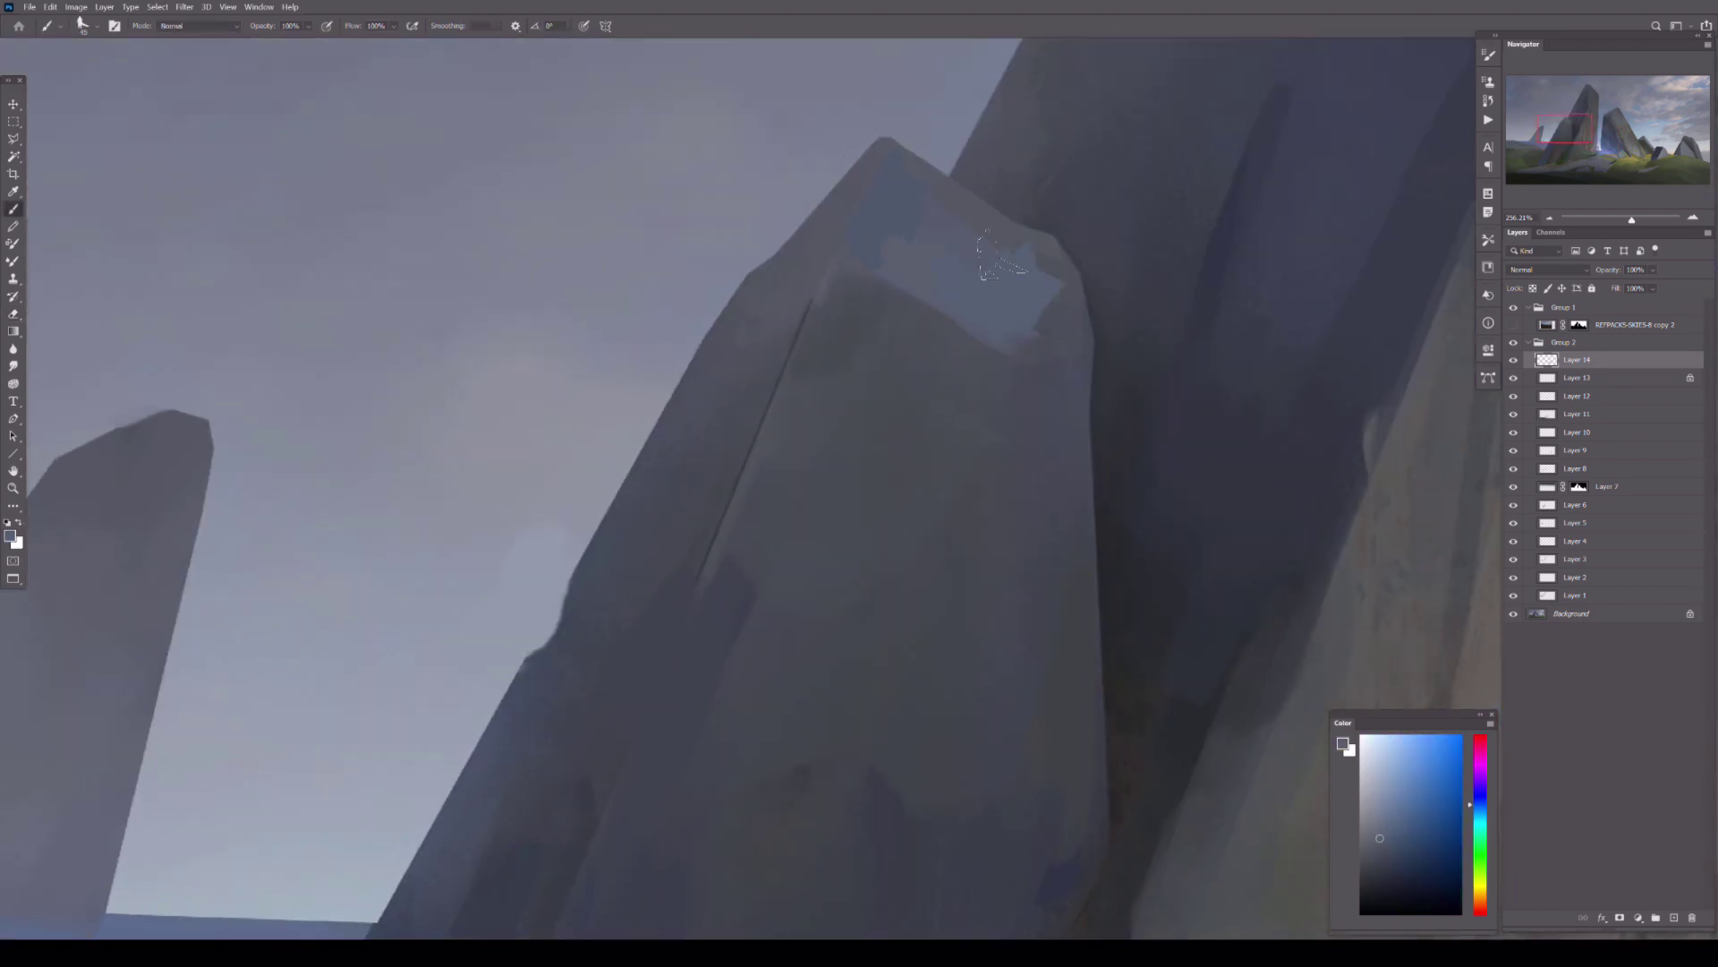
# - Paint light strokes along the rock peak and edge, fit to screen, and flip the canvas horizontally
pyautogui.moveTo(1003, 255); pyautogui.dragTo(1235, 129)
pyautogui.moveTo(882, 376); pyautogui.dragTo(716, 769)
pyautogui.moveTo(1035, 576); pyautogui.dragTo(958, 384)
pyautogui.press('e')
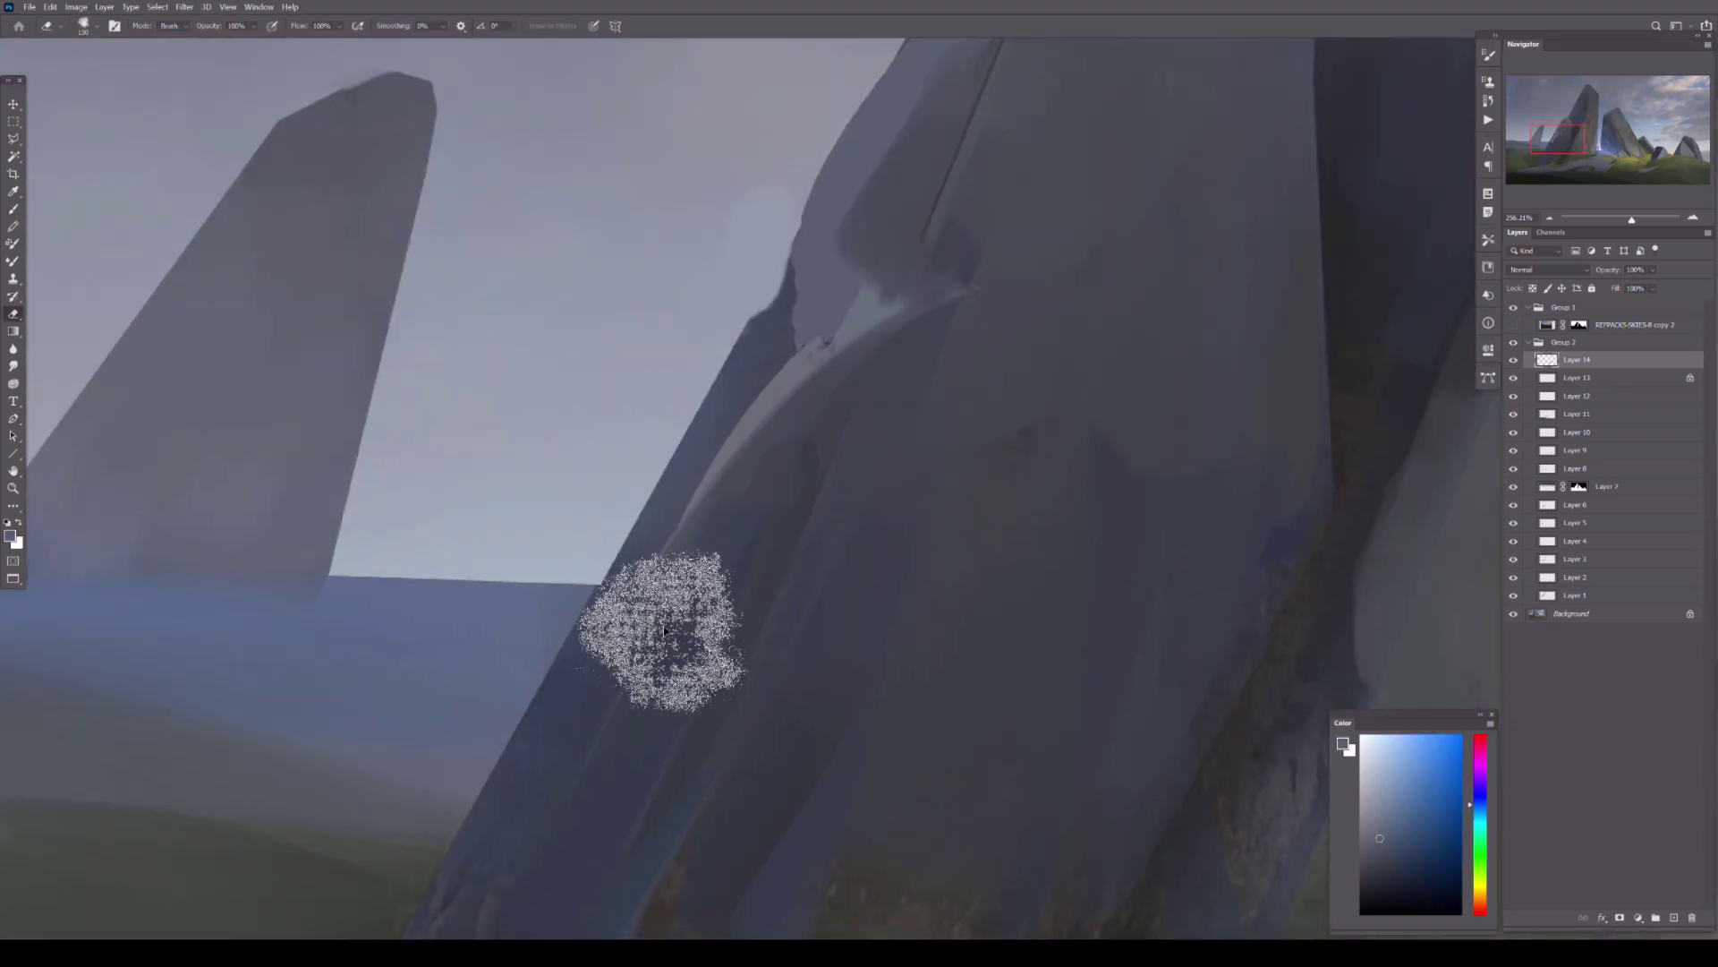
pyautogui.hotkey('ctrl', '0')
pyautogui.hotkey('ctrl', 'shift', 'h')
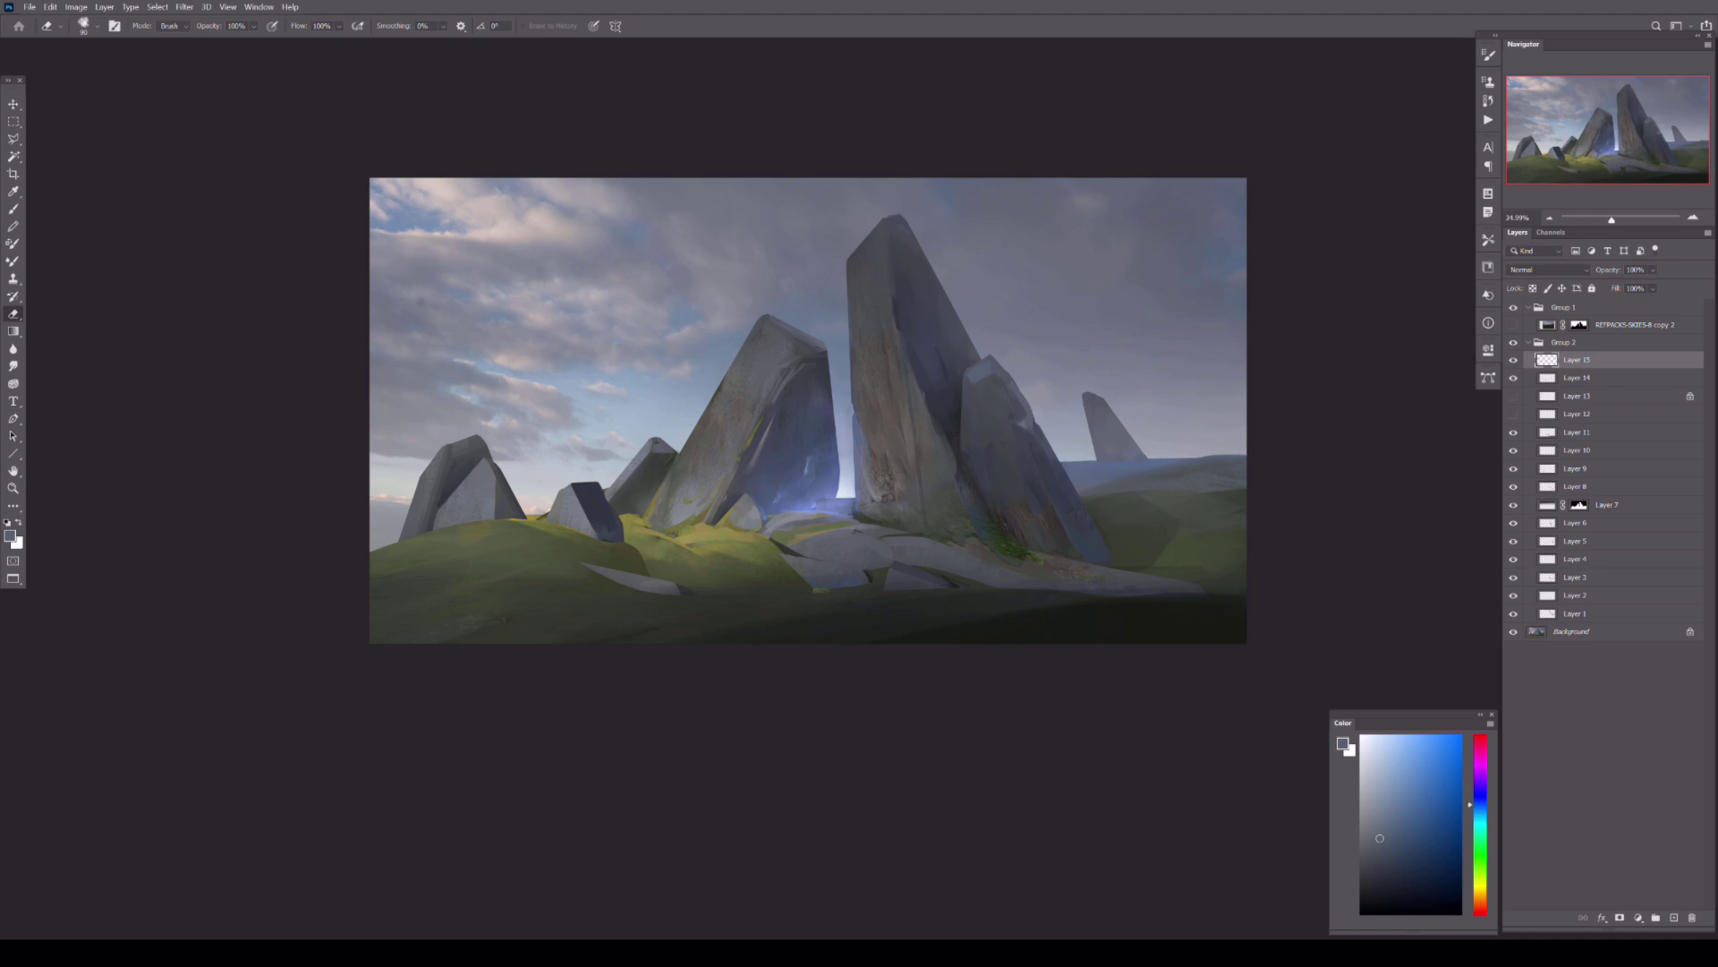
# - Add a new layer above Layer 15 and set up the Mixer Brush at size 125
pyautogui.click(1674, 919)
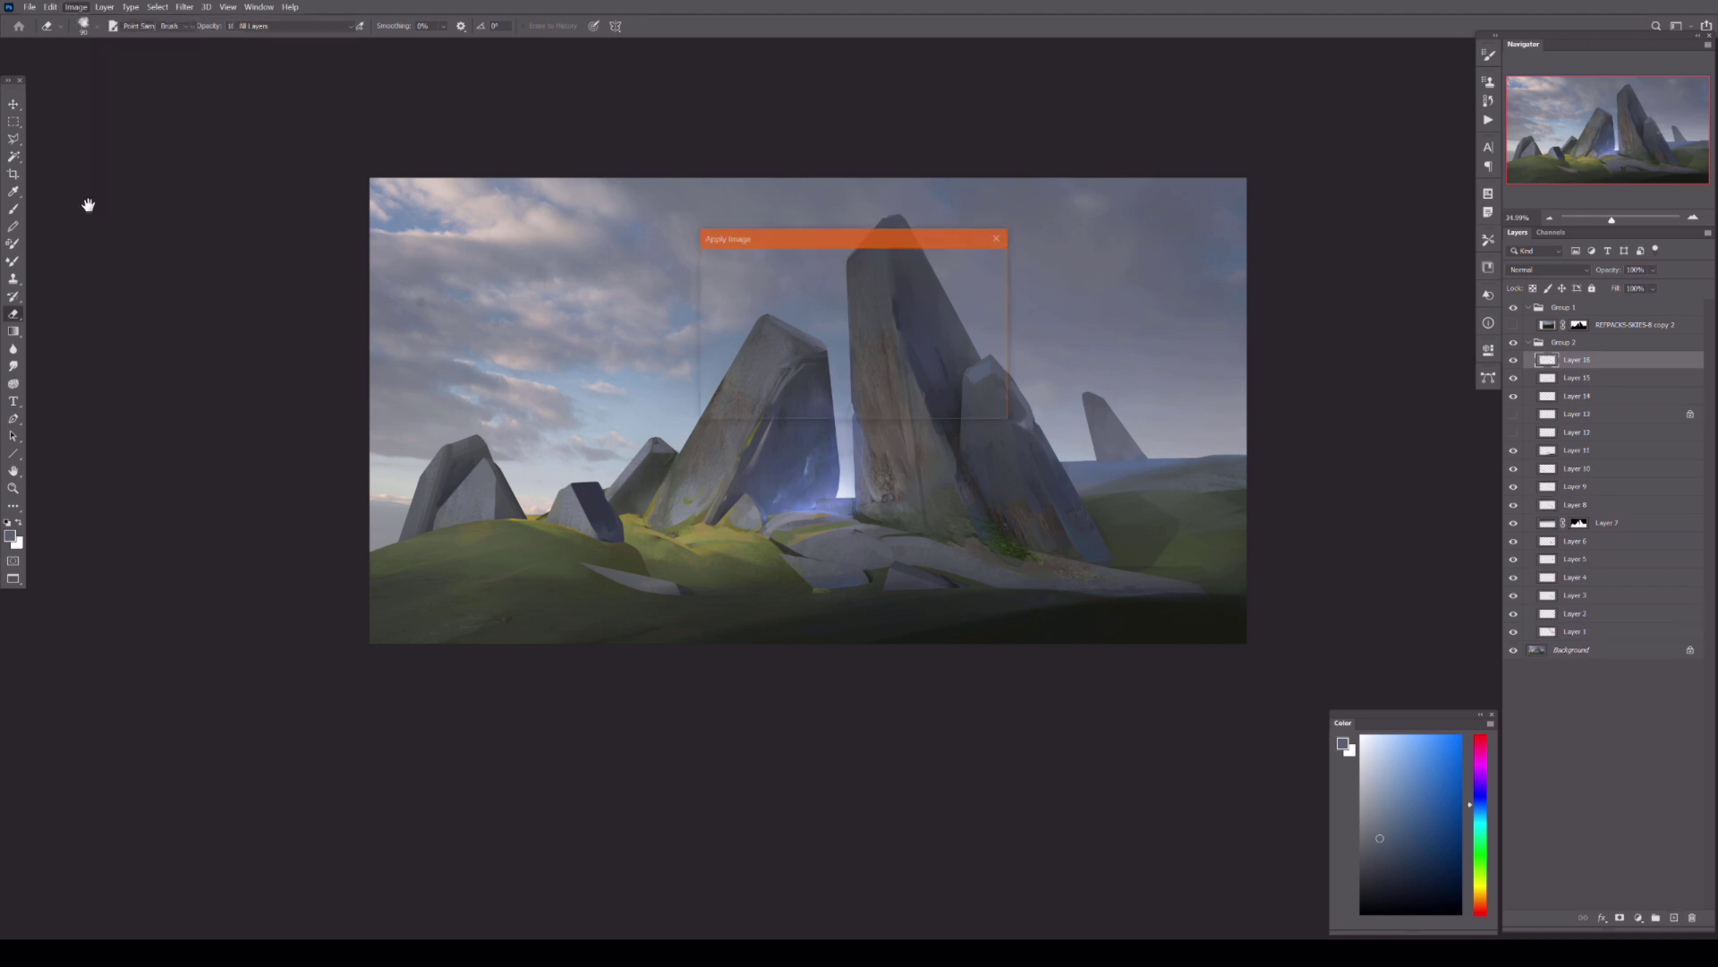
pyautogui.hotkey('ctrl', 'shift', 'h')
pyautogui.click(13, 261)
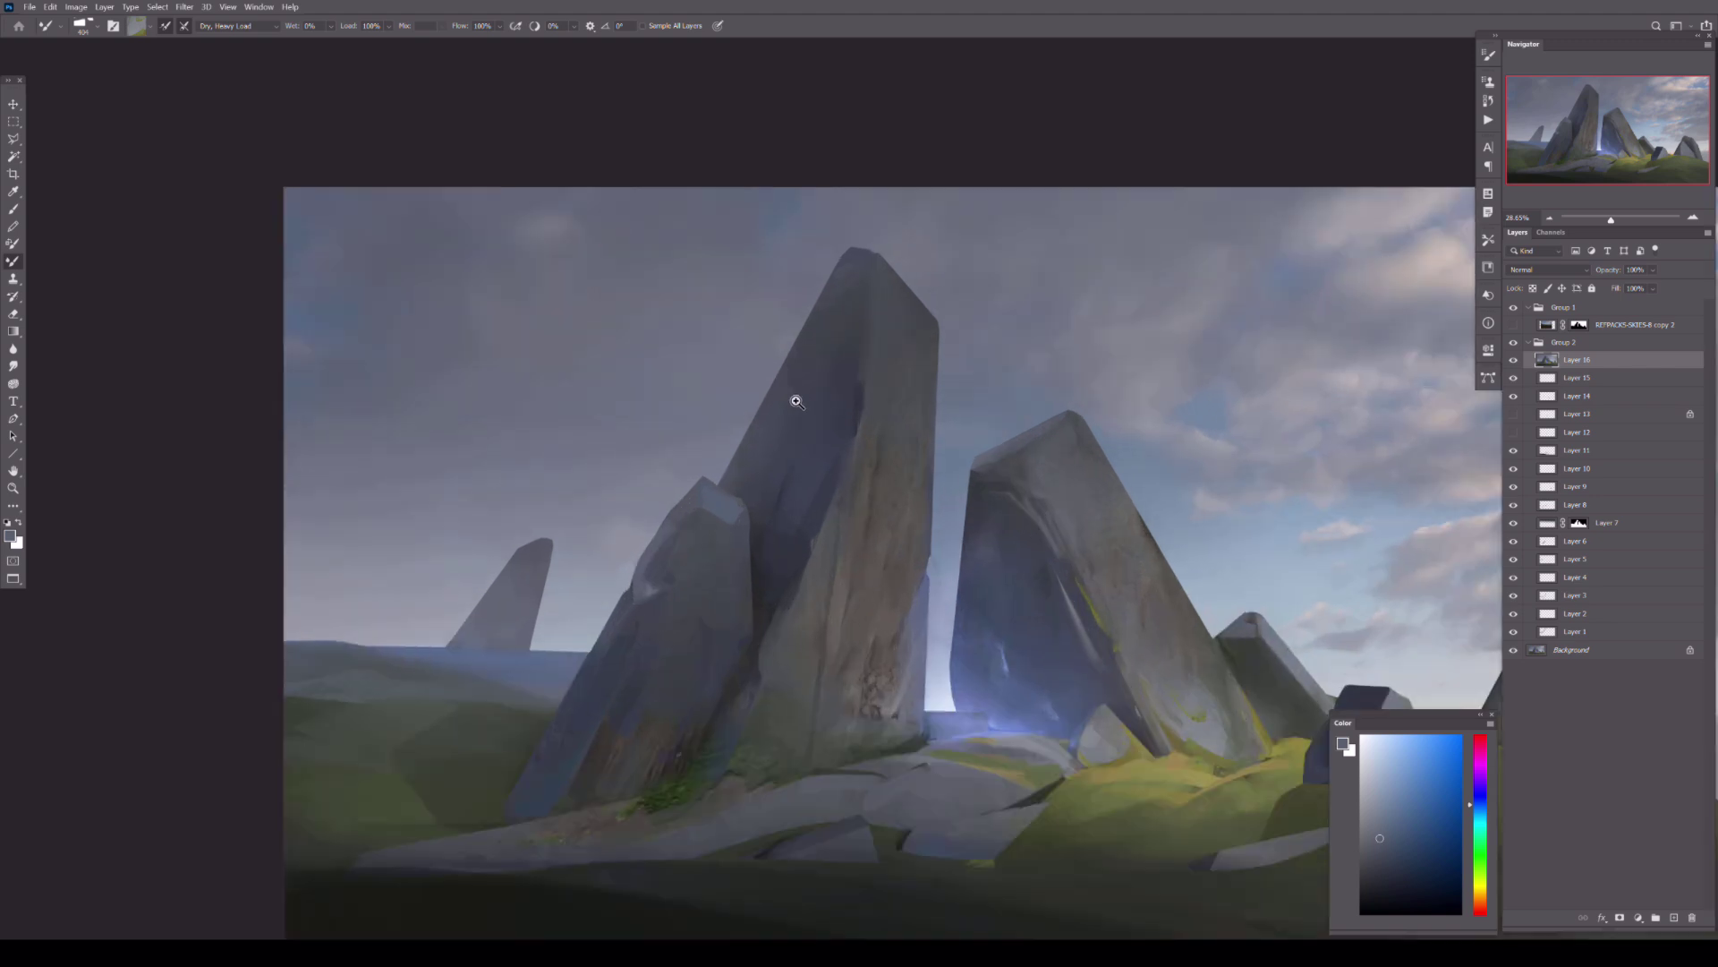
pyautogui.moveTo(771, 422); pyautogui.dragTo(815, 407)
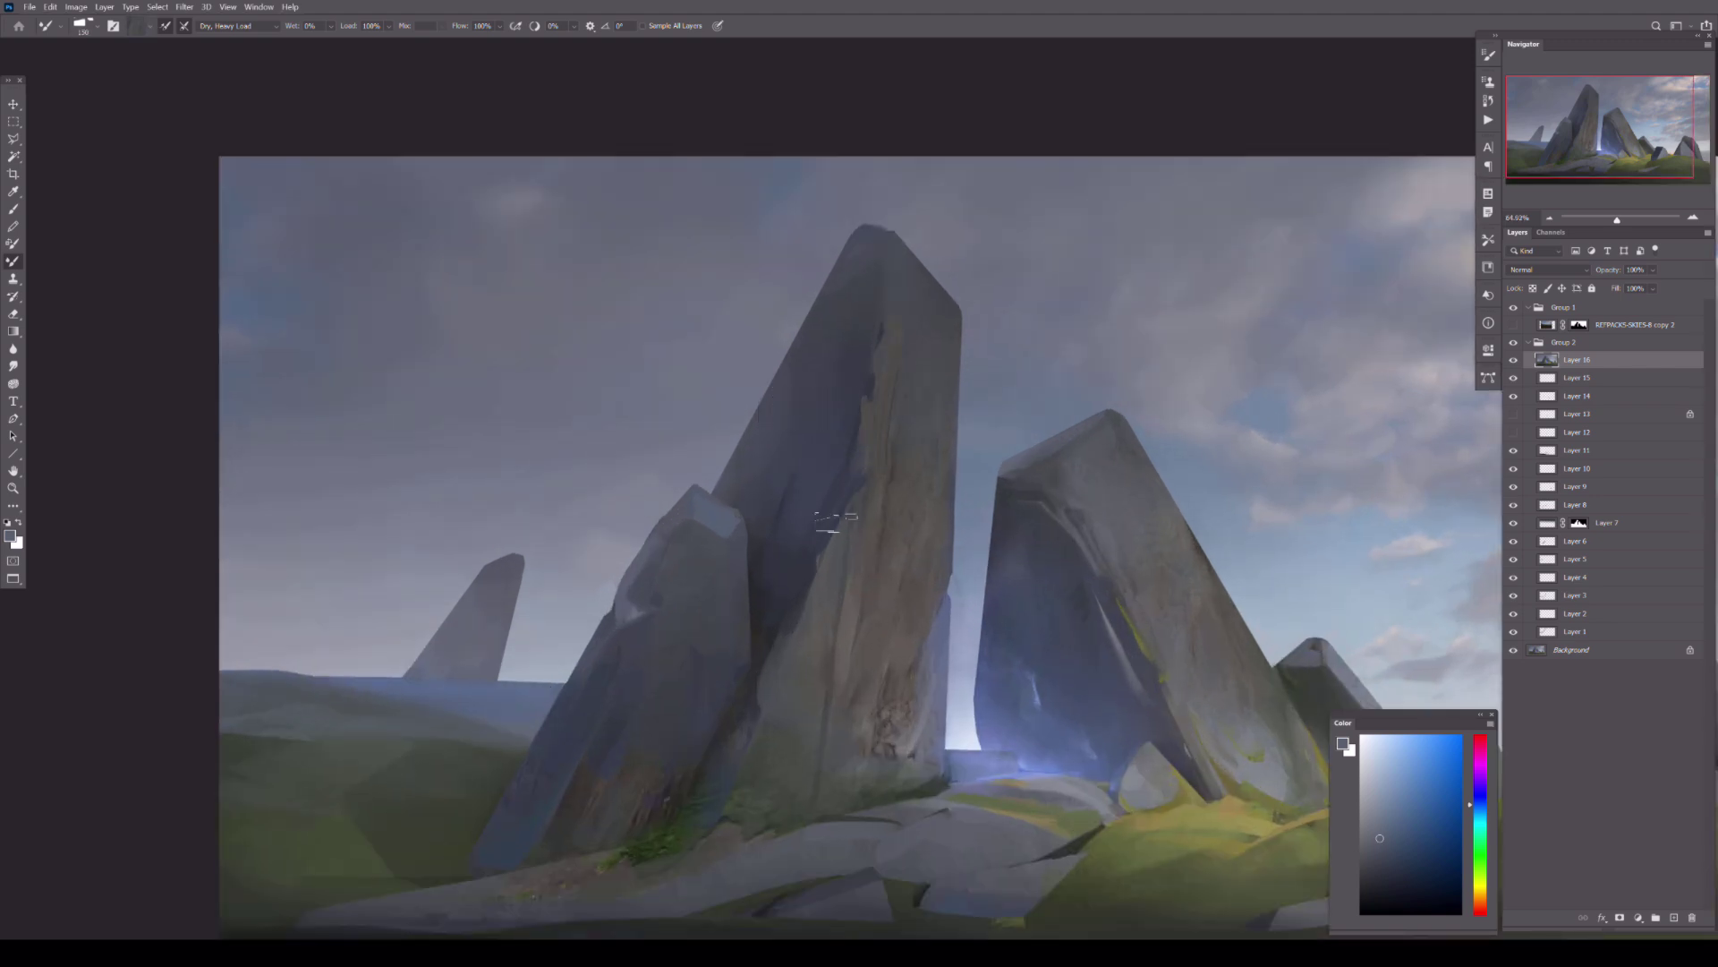
pyautogui.moveTo(716, 460); pyautogui.dragTo(762, 348)
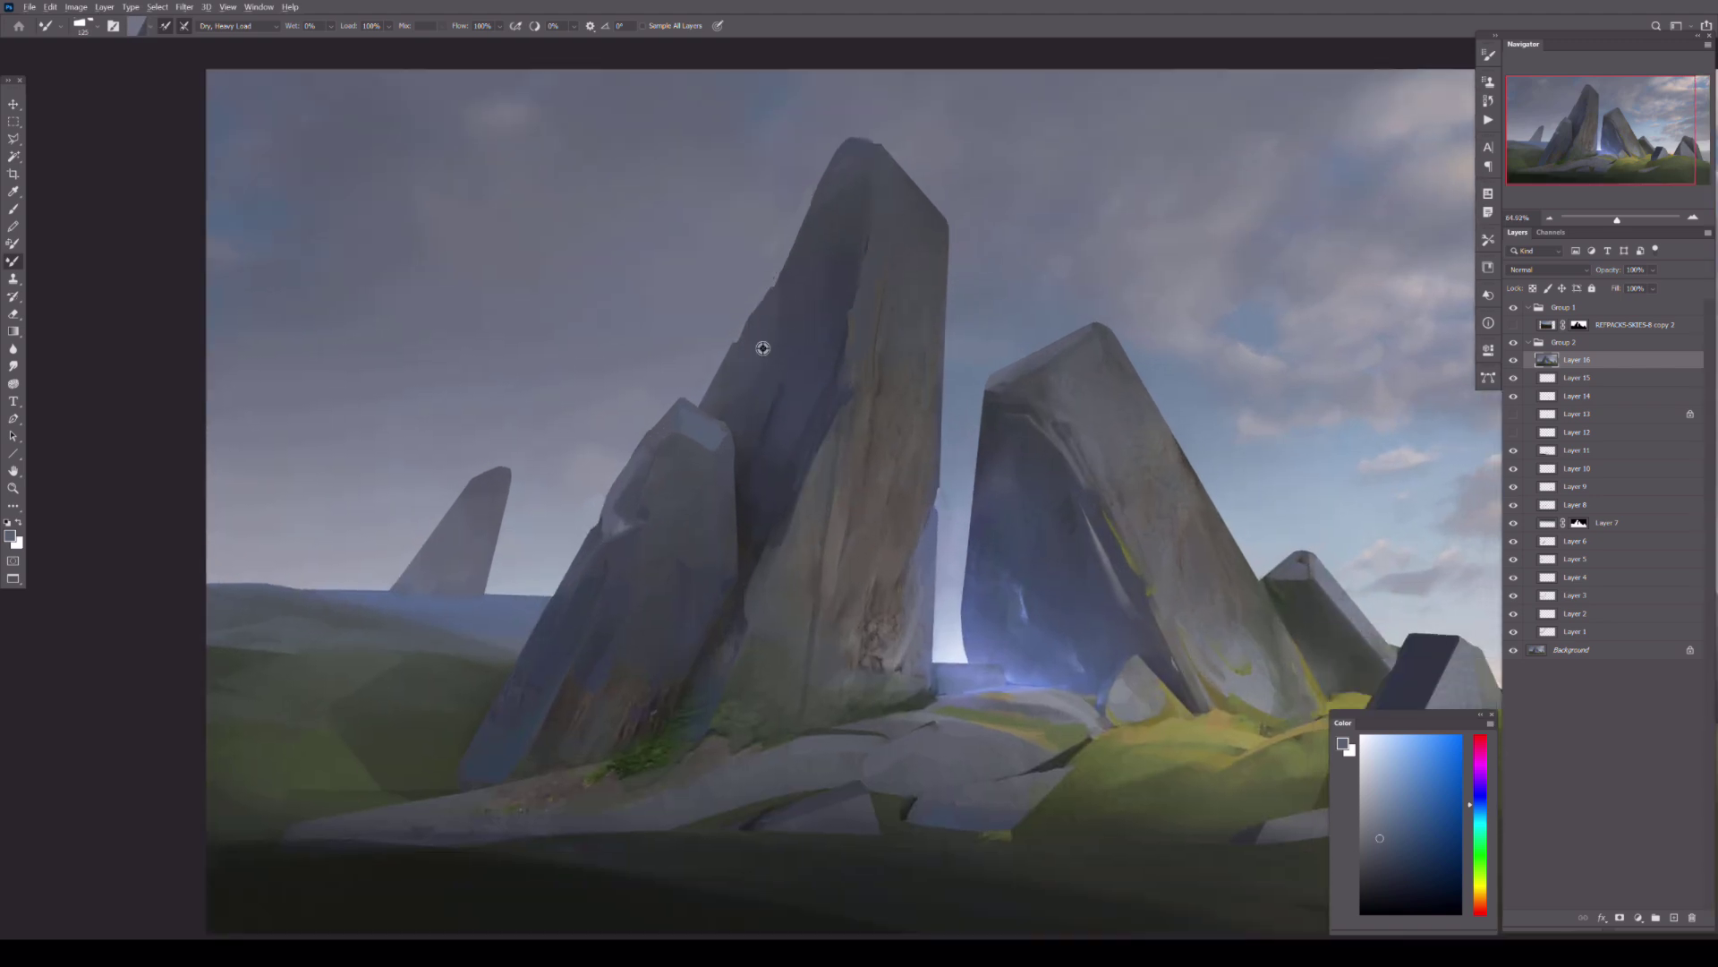
pyautogui.moveTo(1072, 465); pyautogui.dragTo(1029, 393)
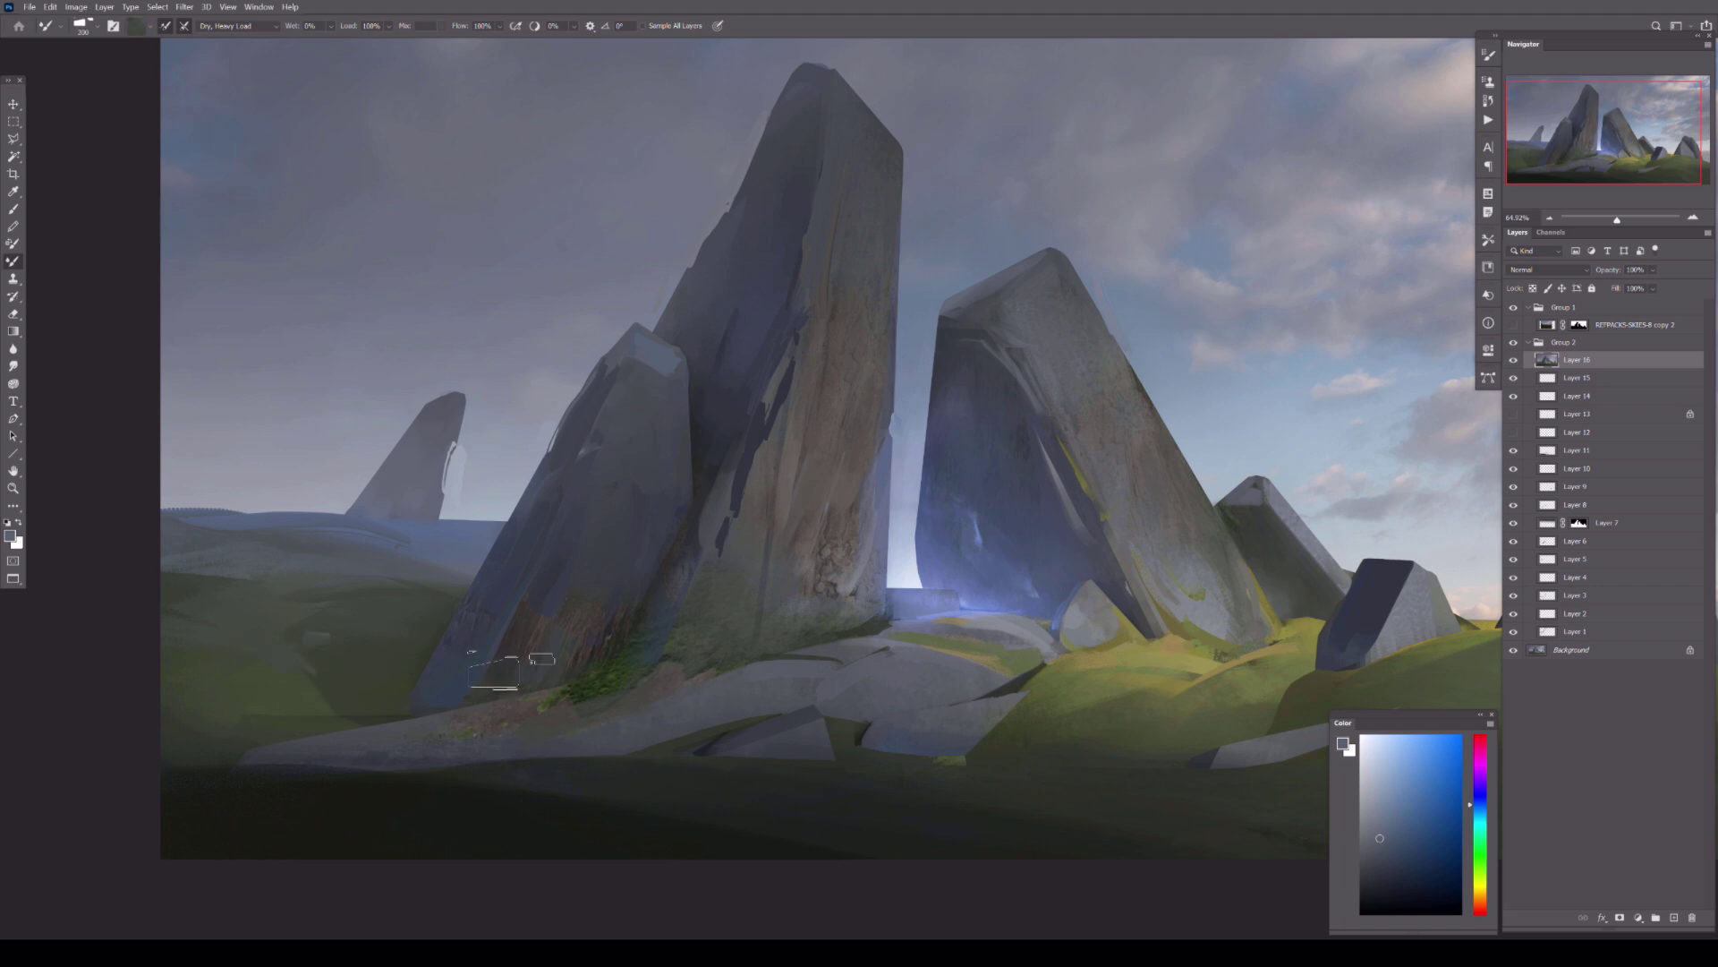
pyautogui.moveTo(989, 715); pyautogui.dragTo(779, 667)
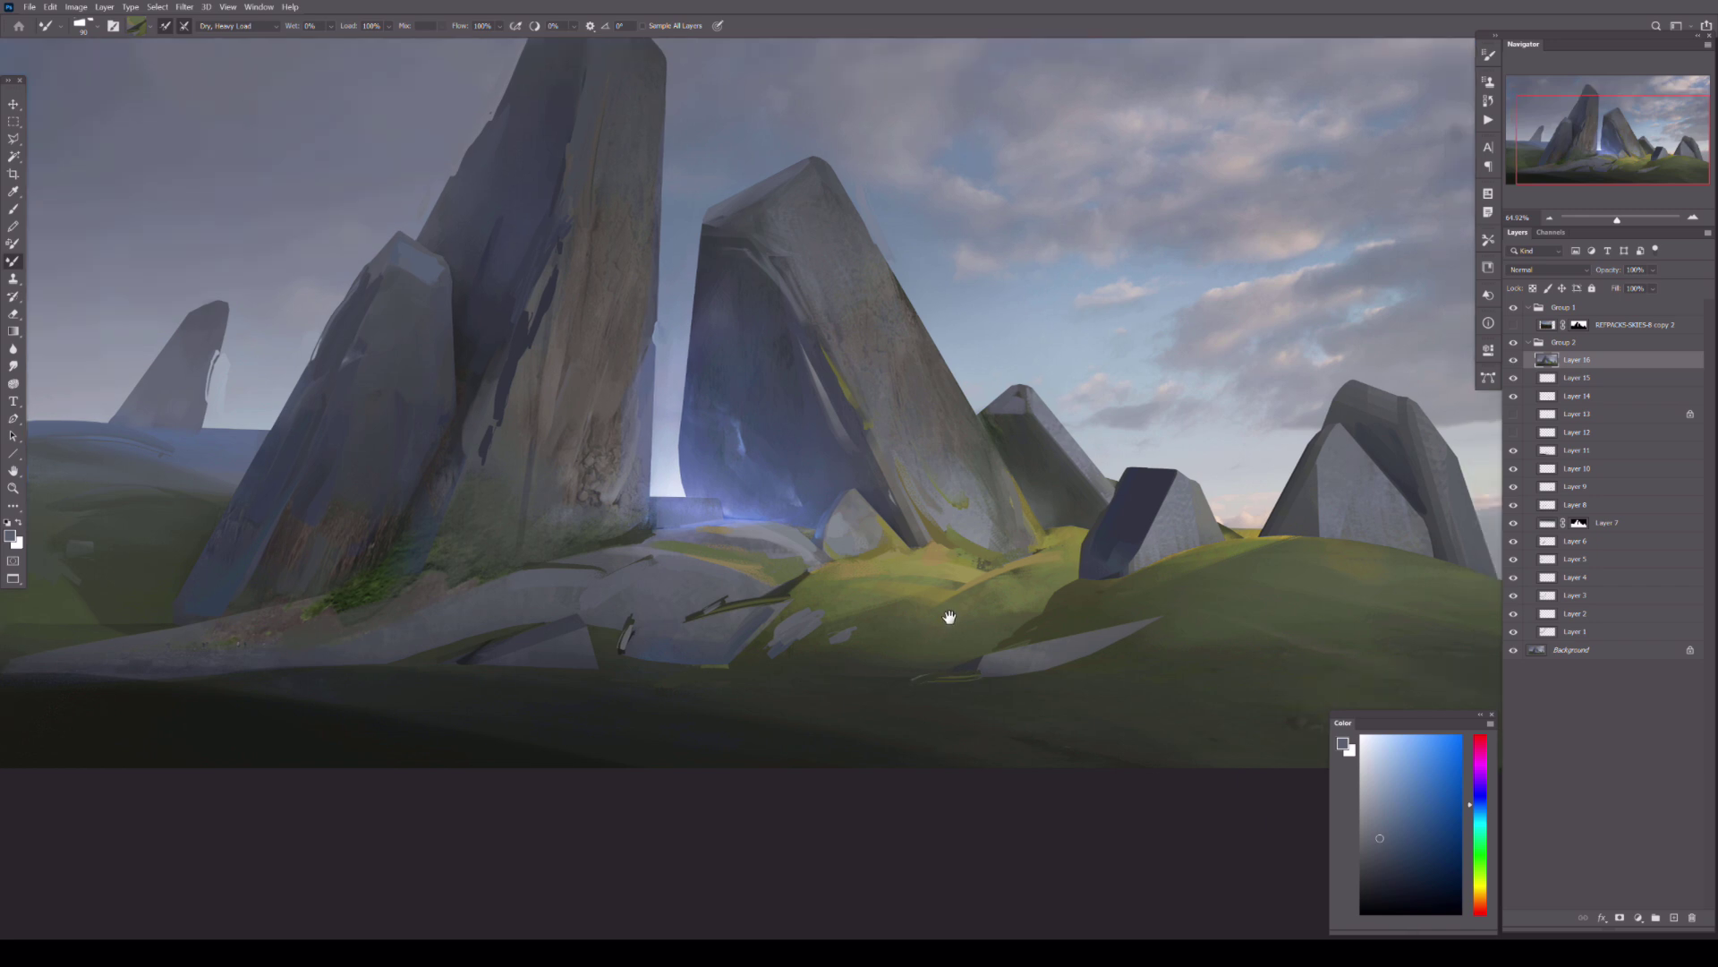
# - Darken the lower foreground ground with dark strokes and erase streaks on the rocks
pyautogui.moveTo(895, 667); pyautogui.dragTo(613, 533)
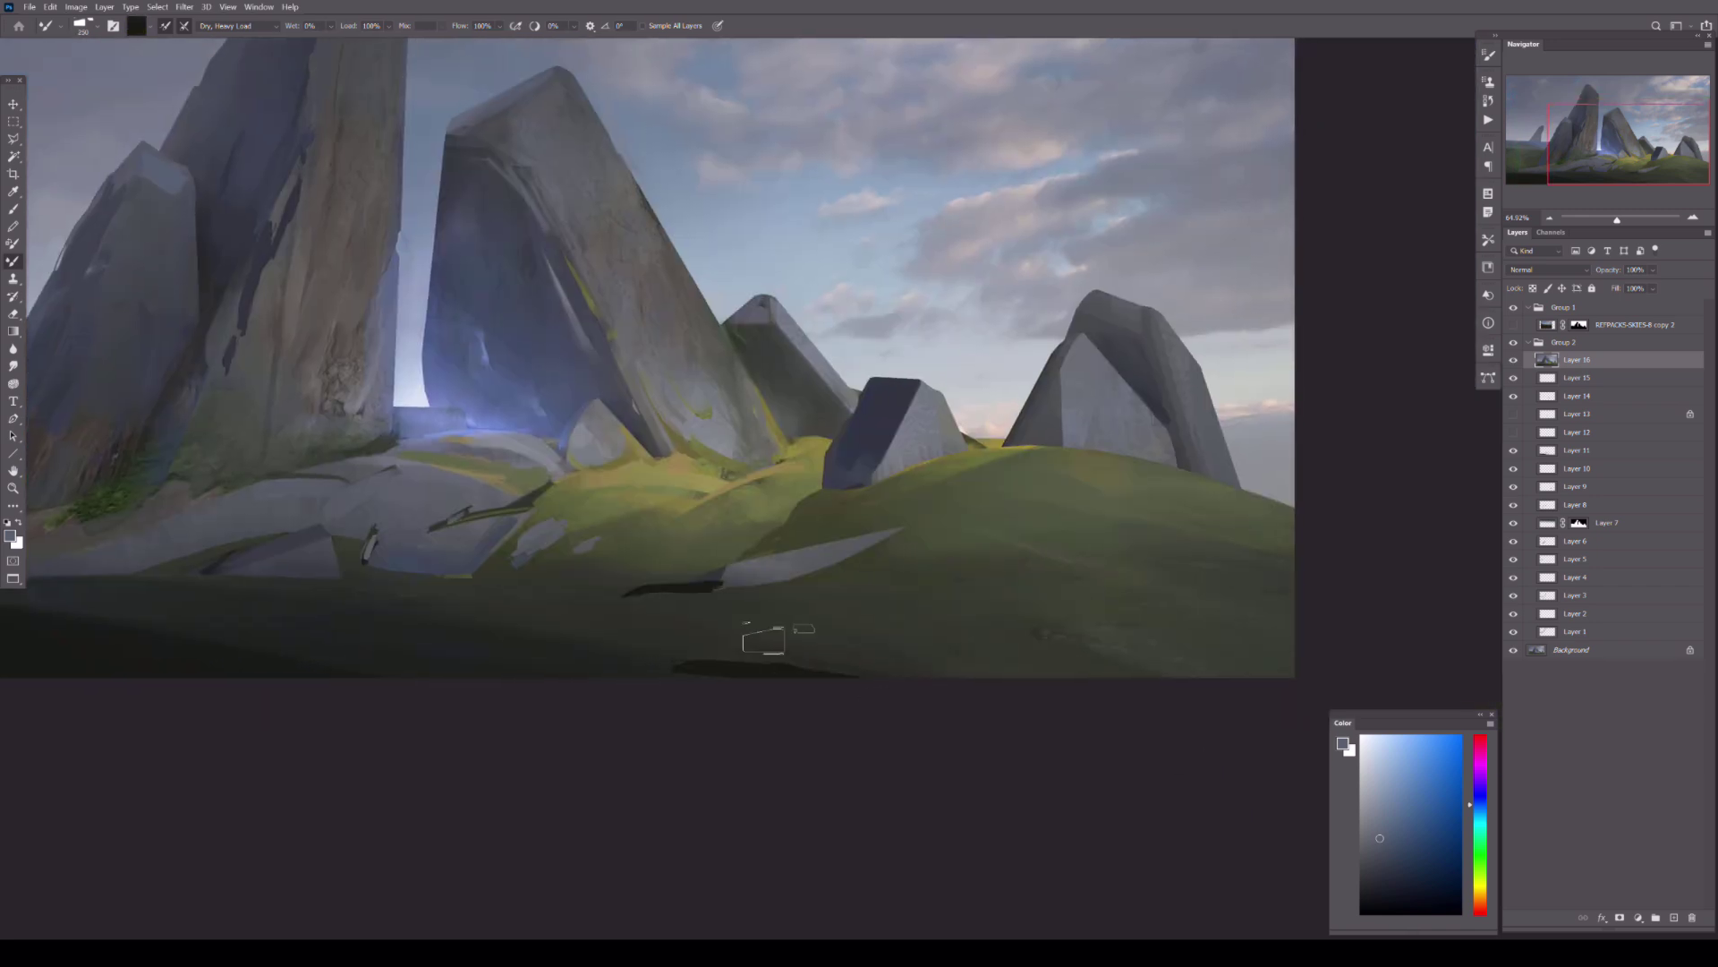
pyautogui.moveTo(363, 631); pyautogui.dragTo(1039, 631)
pyautogui.moveTo(1078, 197); pyautogui.dragTo(1490, 389)
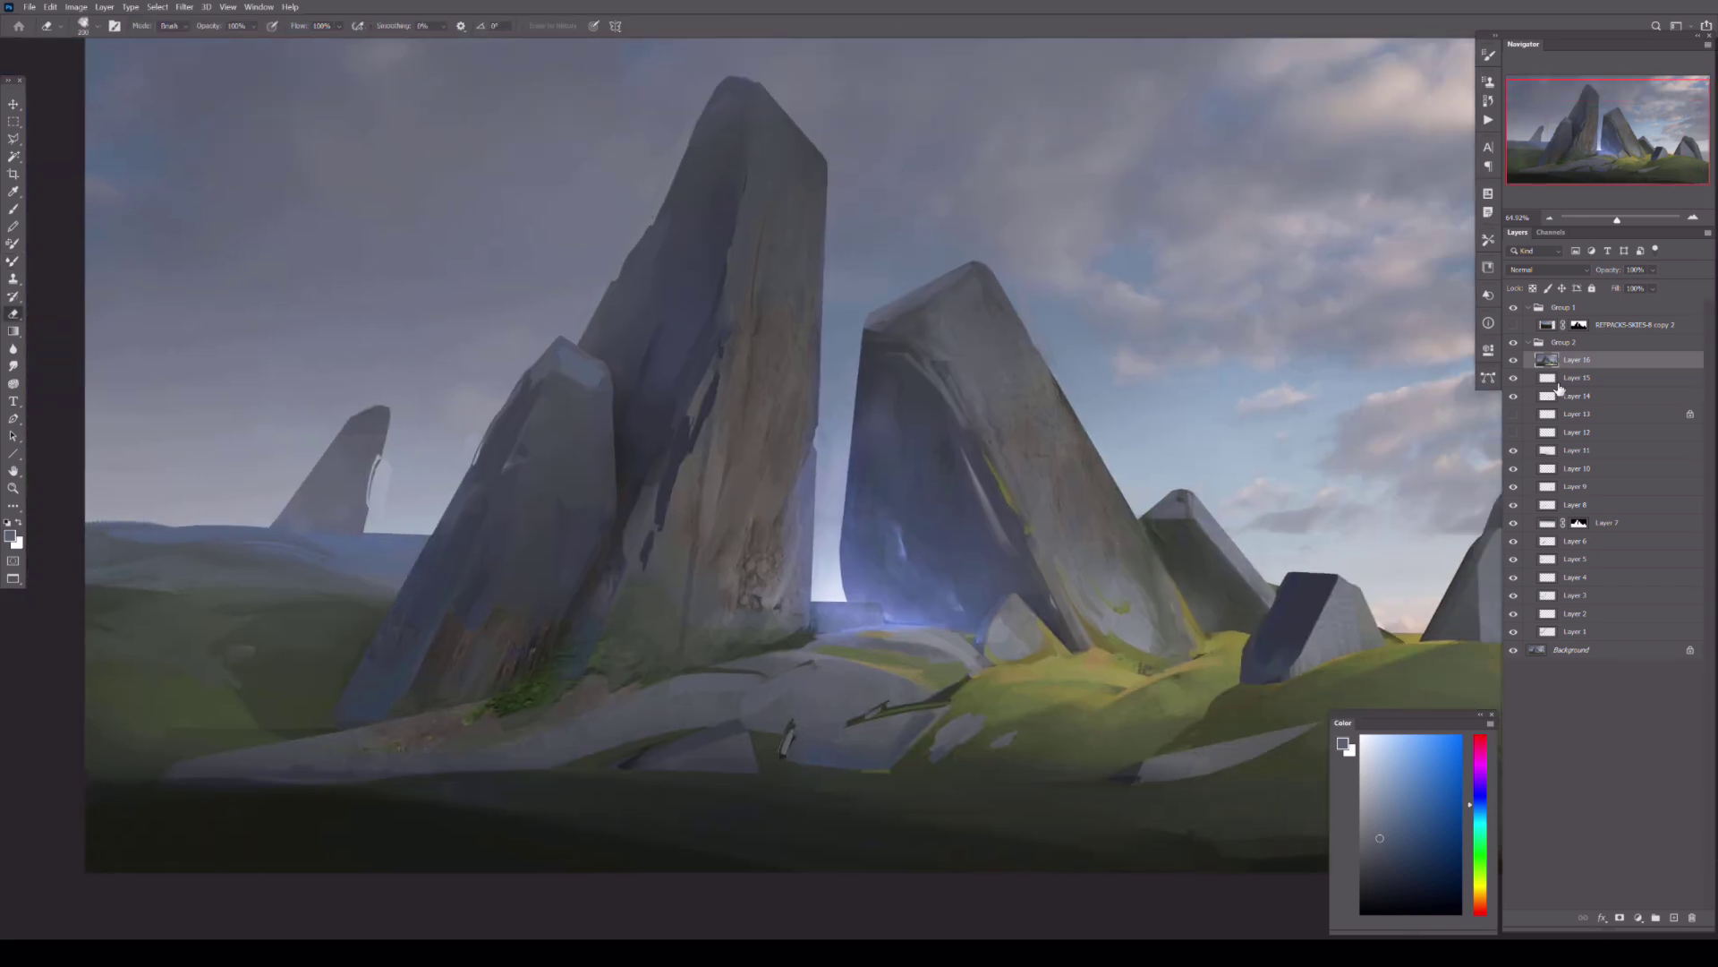
pyautogui.press('e')
pyautogui.moveTo(716, 376); pyautogui.dragTo(673, 524)
pyautogui.press('b')
# - Lighten the moss on the right rock's top and smear darker blue along the left rock's edge
pyautogui.moveTo(1012, 459); pyautogui.dragTo(864, 437)
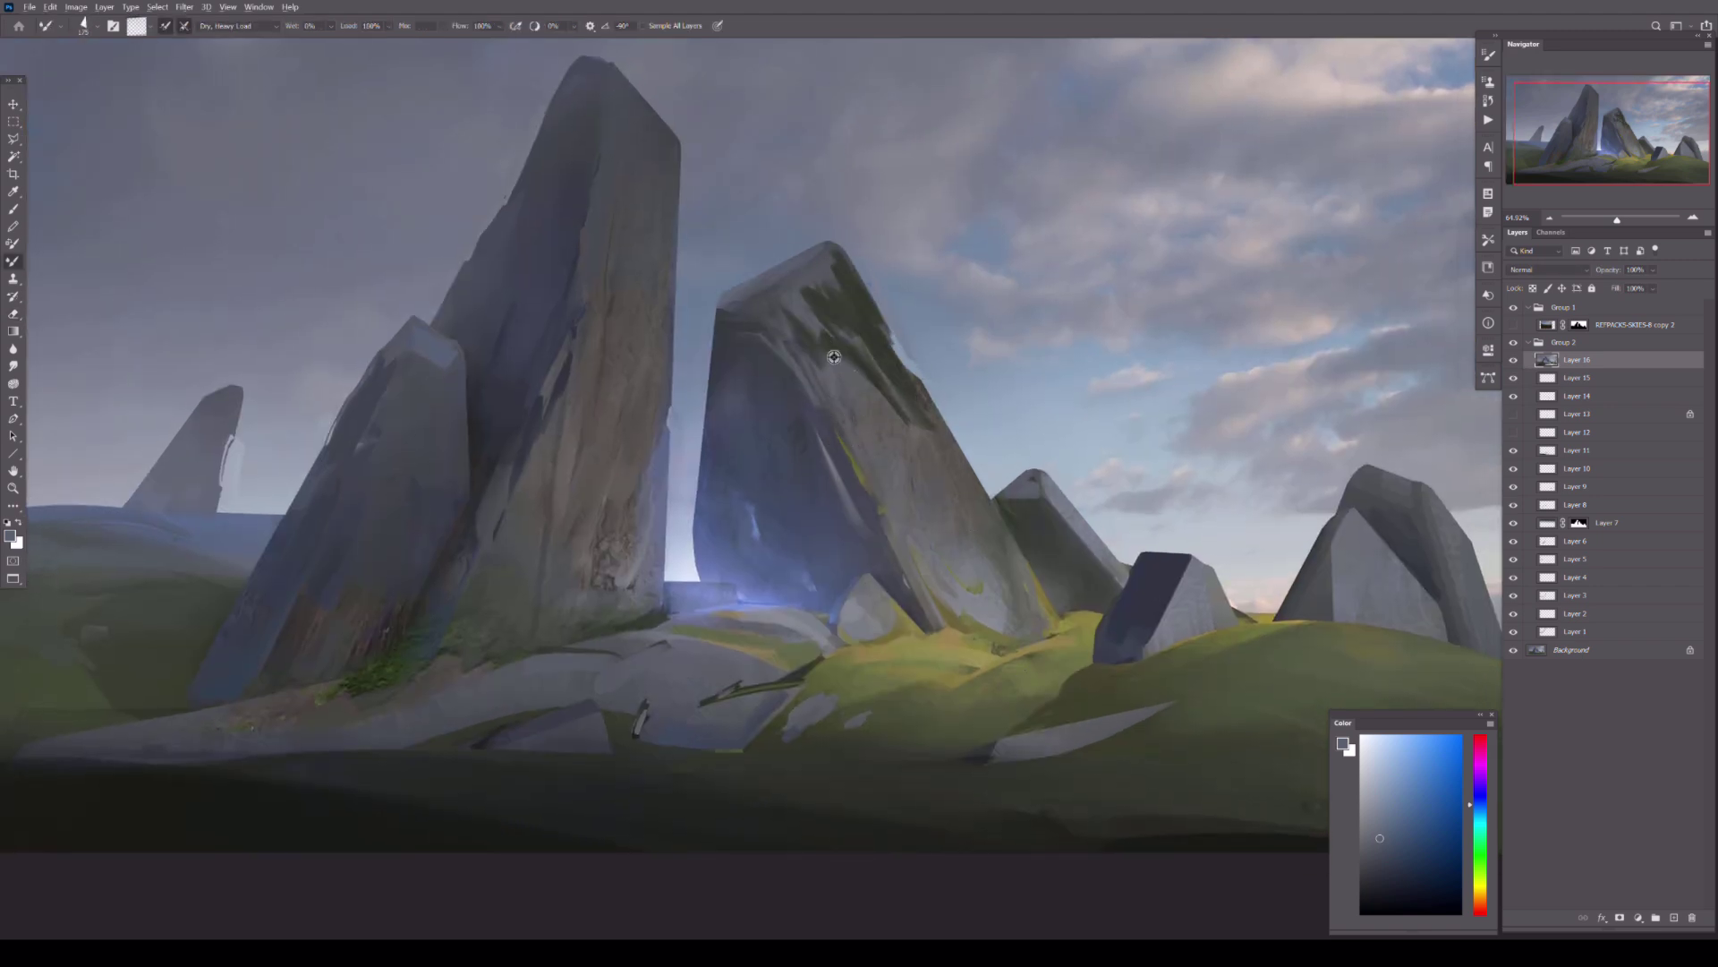
pyautogui.press('e')
pyautogui.moveTo(881, 439); pyautogui.dragTo(865, 375)
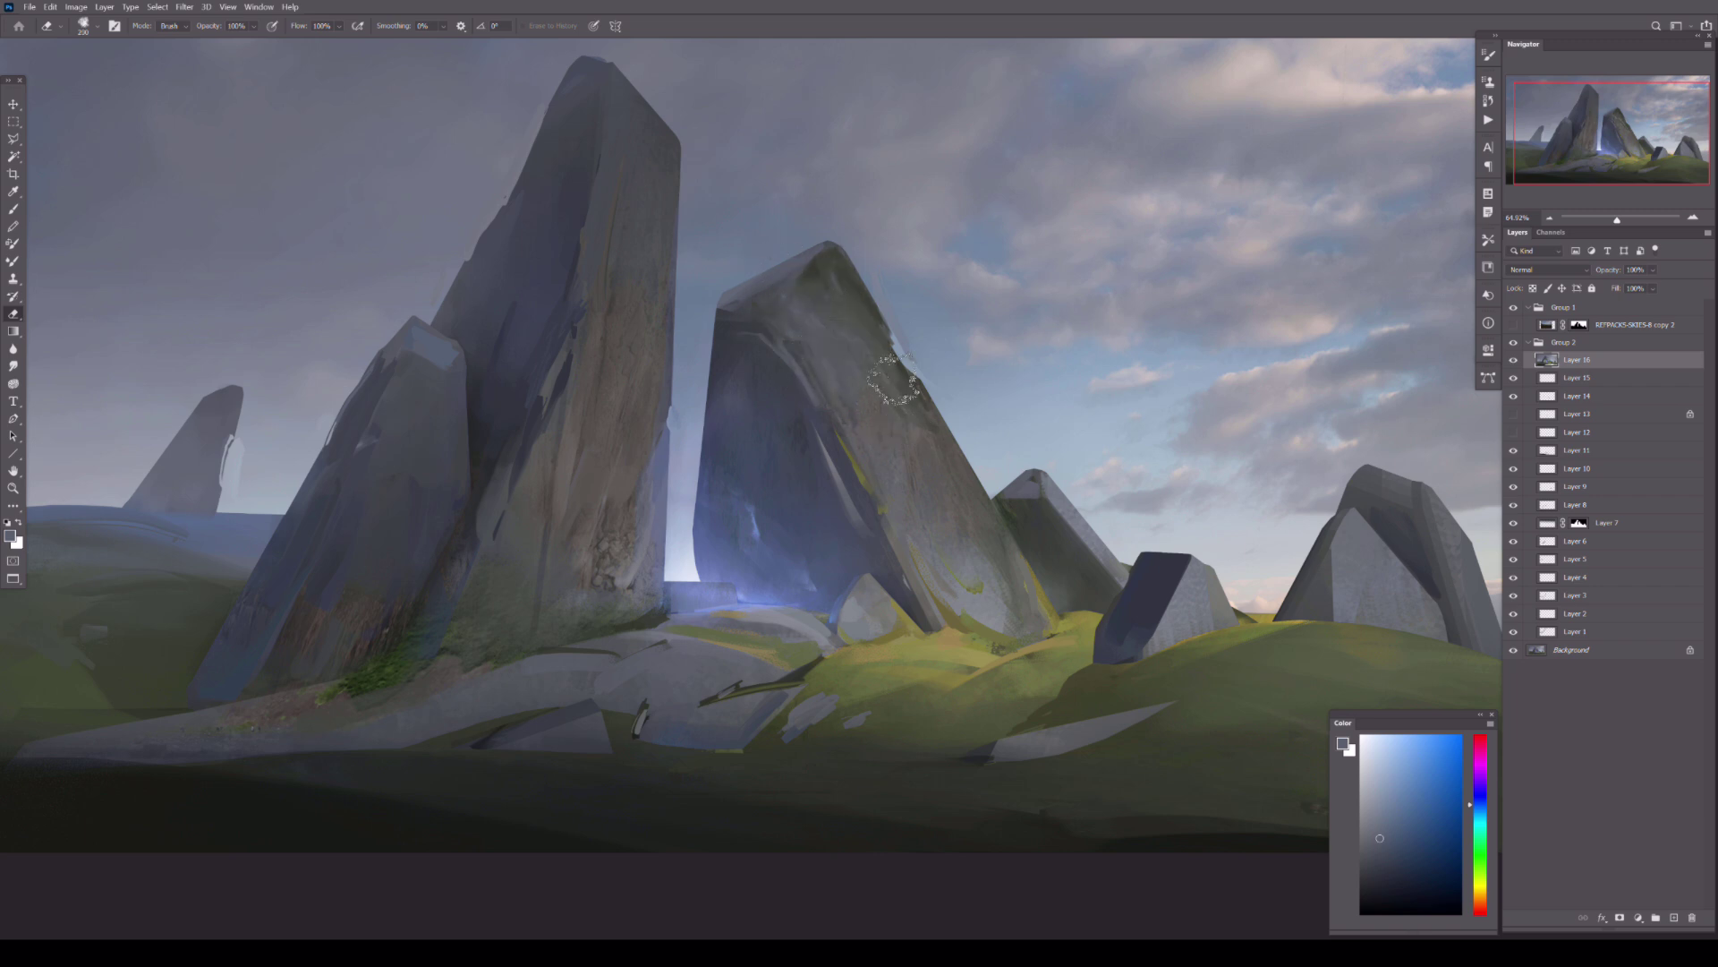
pyautogui.press('b')
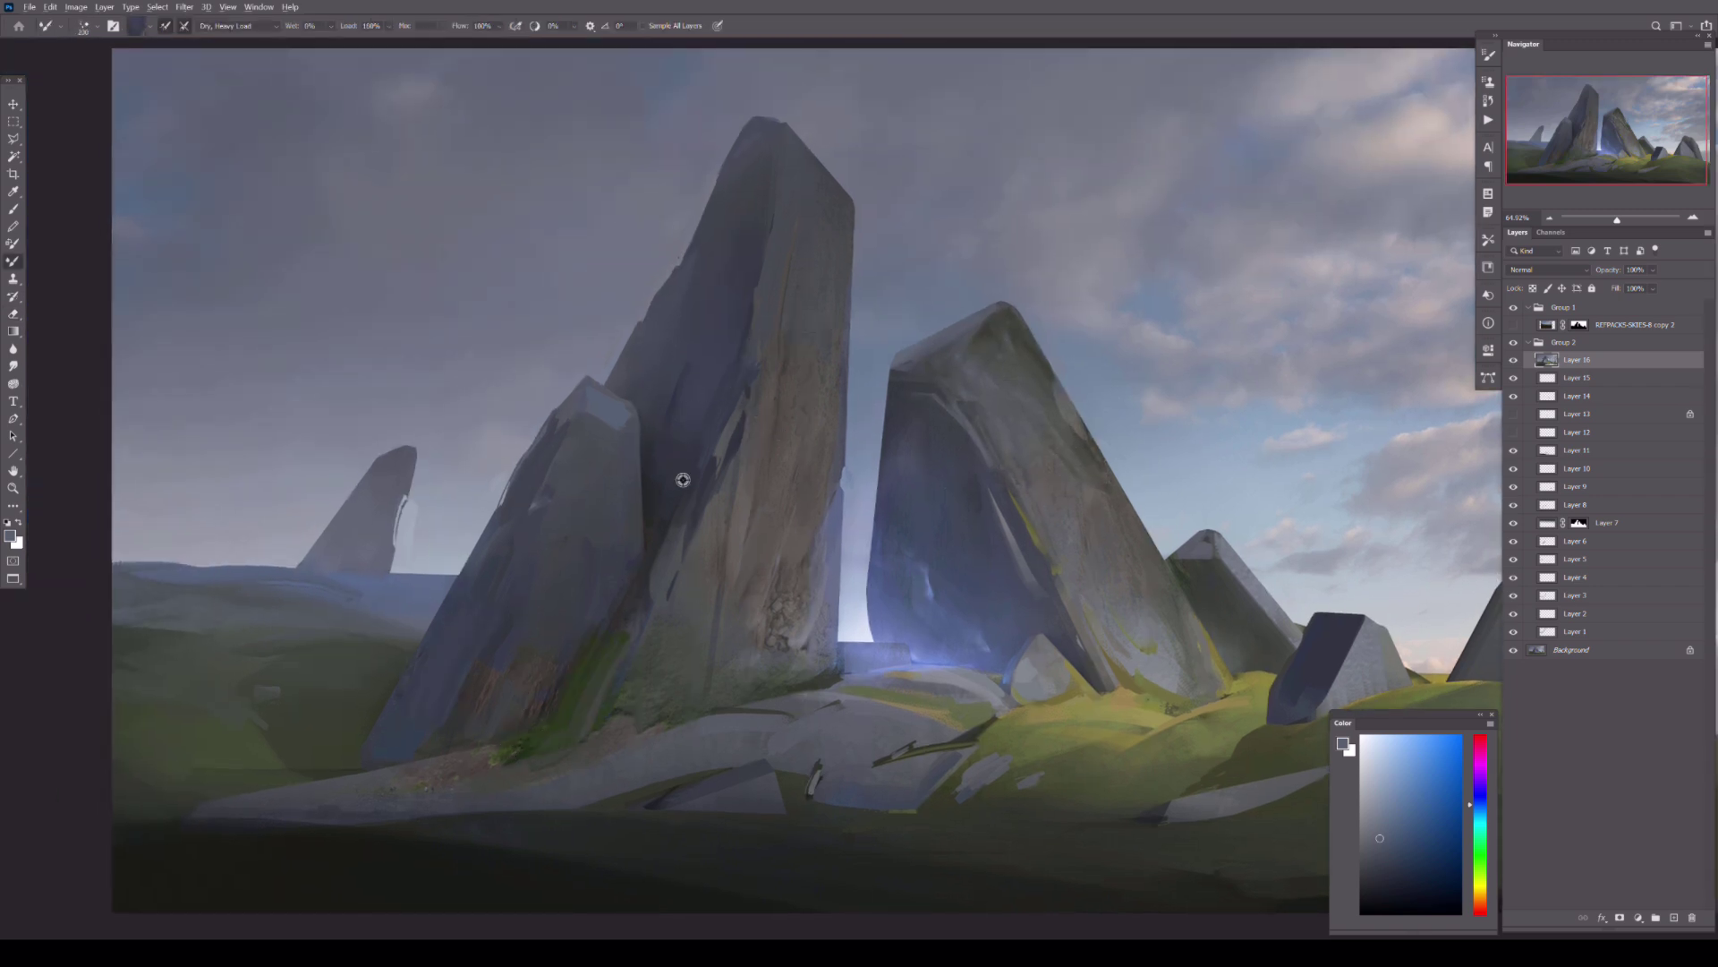
pyautogui.moveTo(475, 590); pyautogui.dragTo(396, 734)
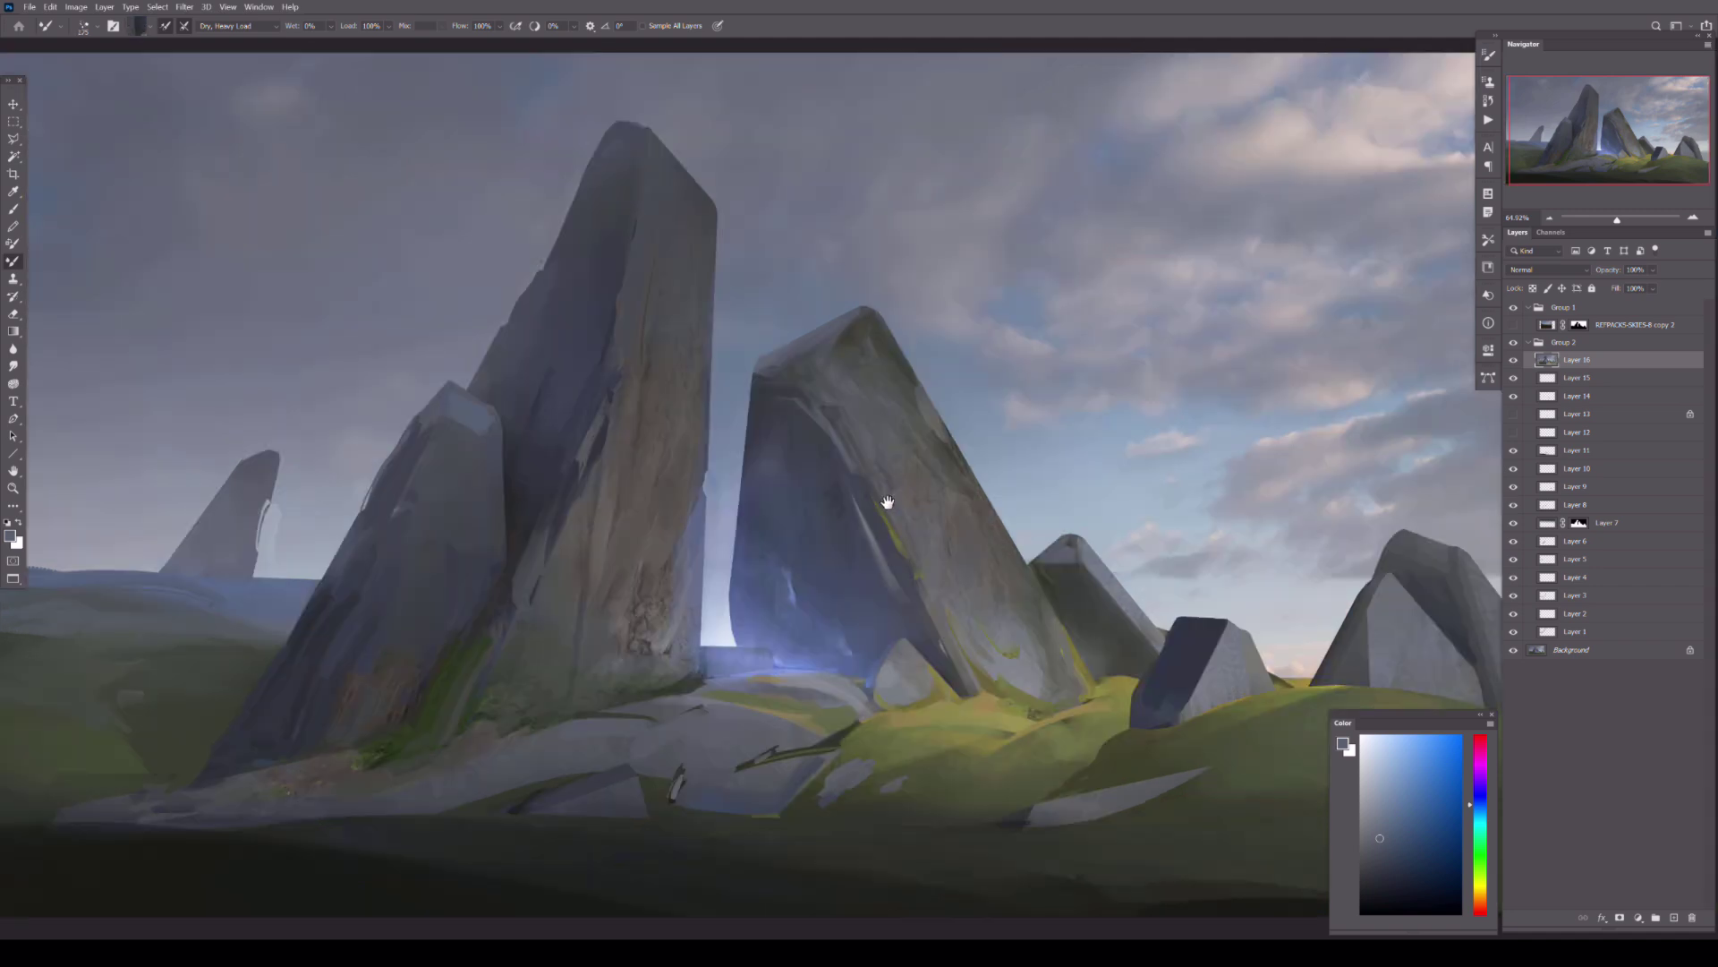
pyautogui.press('e')
pyautogui.moveTo(787, 376); pyautogui.dragTo(756, 497)
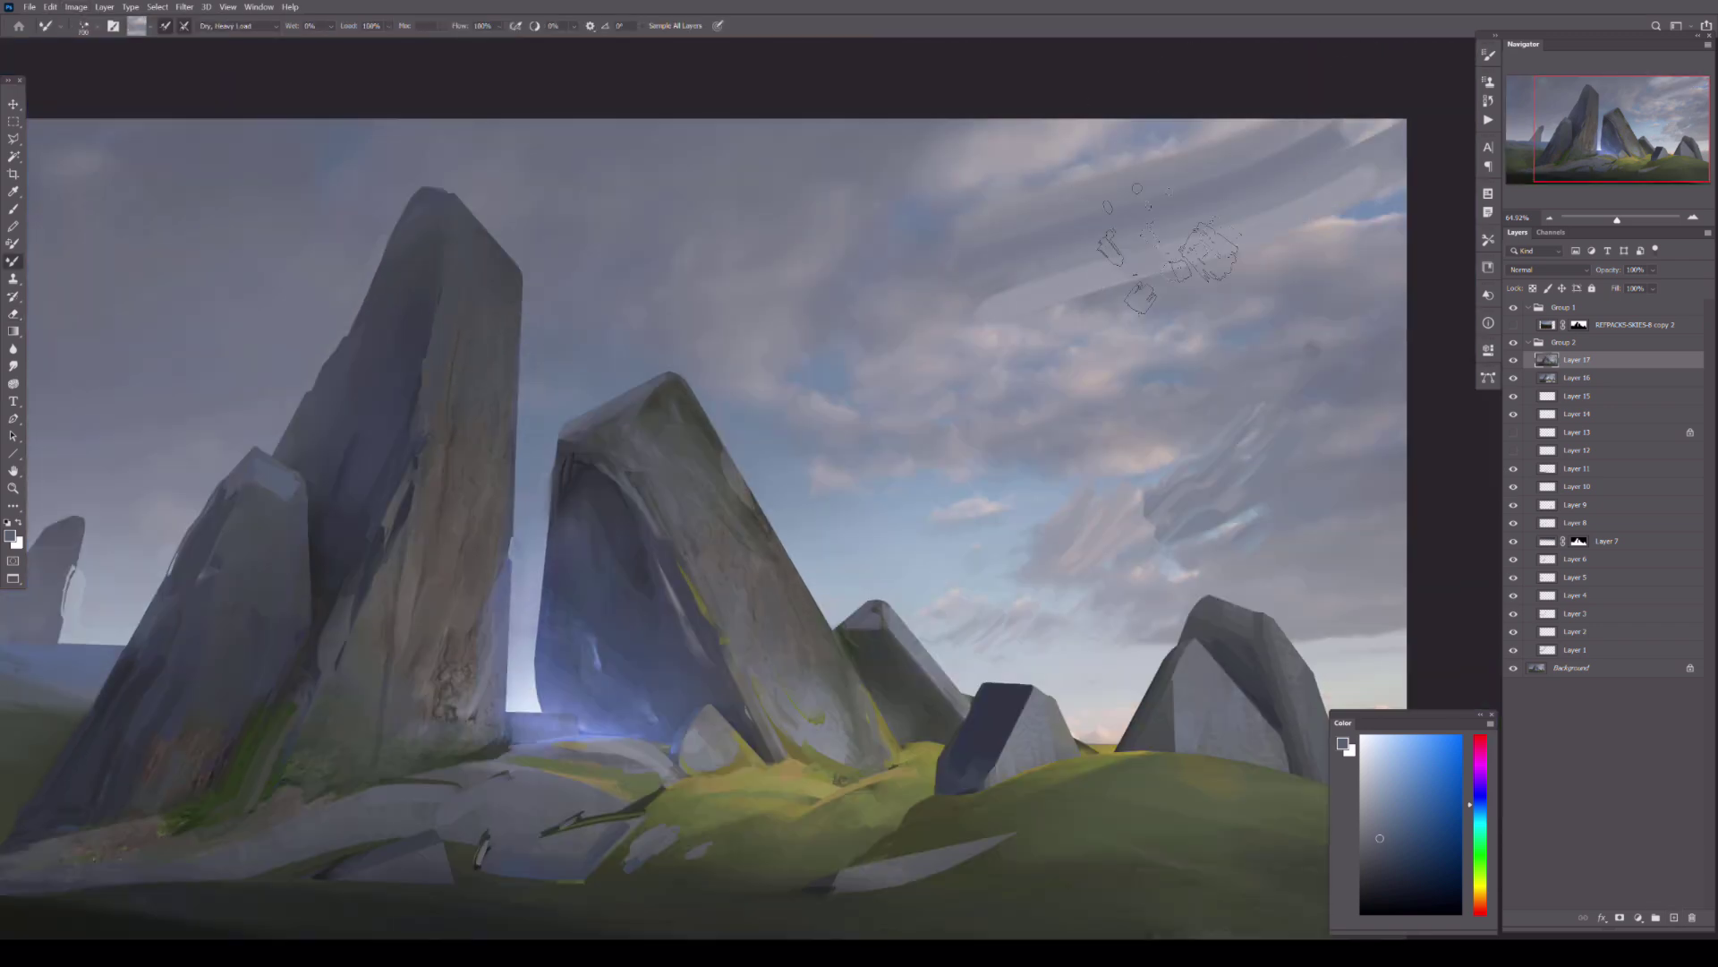
# - Pan up to the tall left rock's base and erase the white strokes at its foot
pyautogui.scroll(2, 991, 309)
pyautogui.moveTo(991, 309); pyautogui.dragTo(1011, 216)
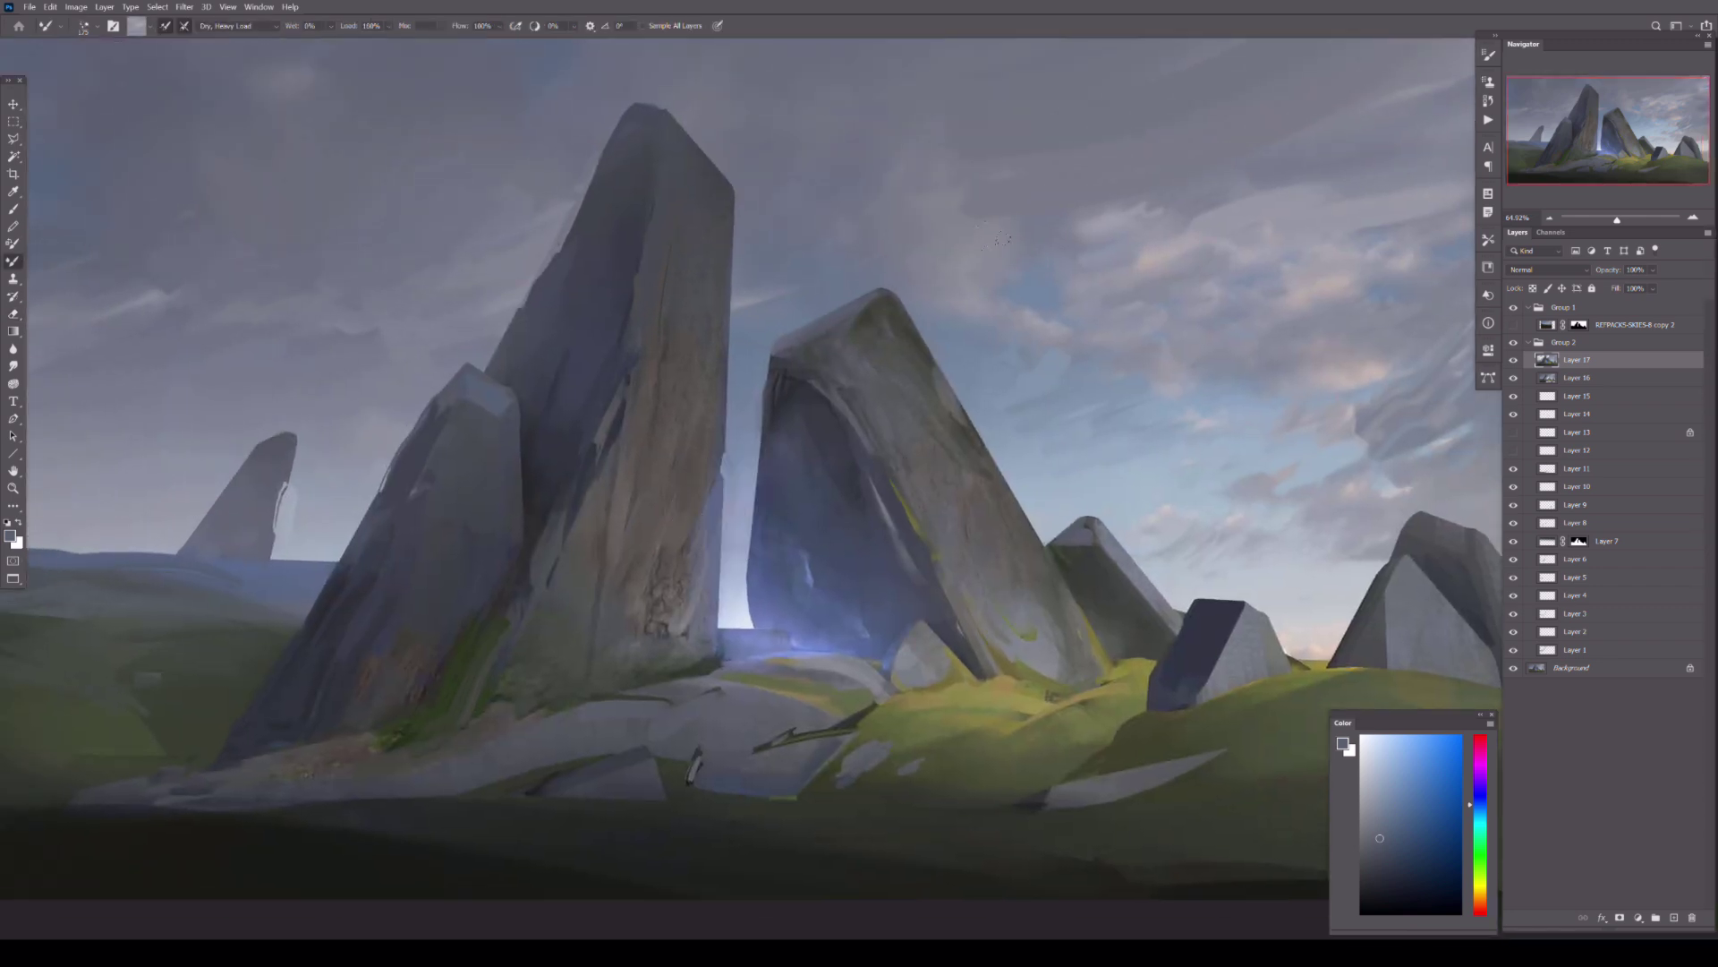
pyautogui.press('e')
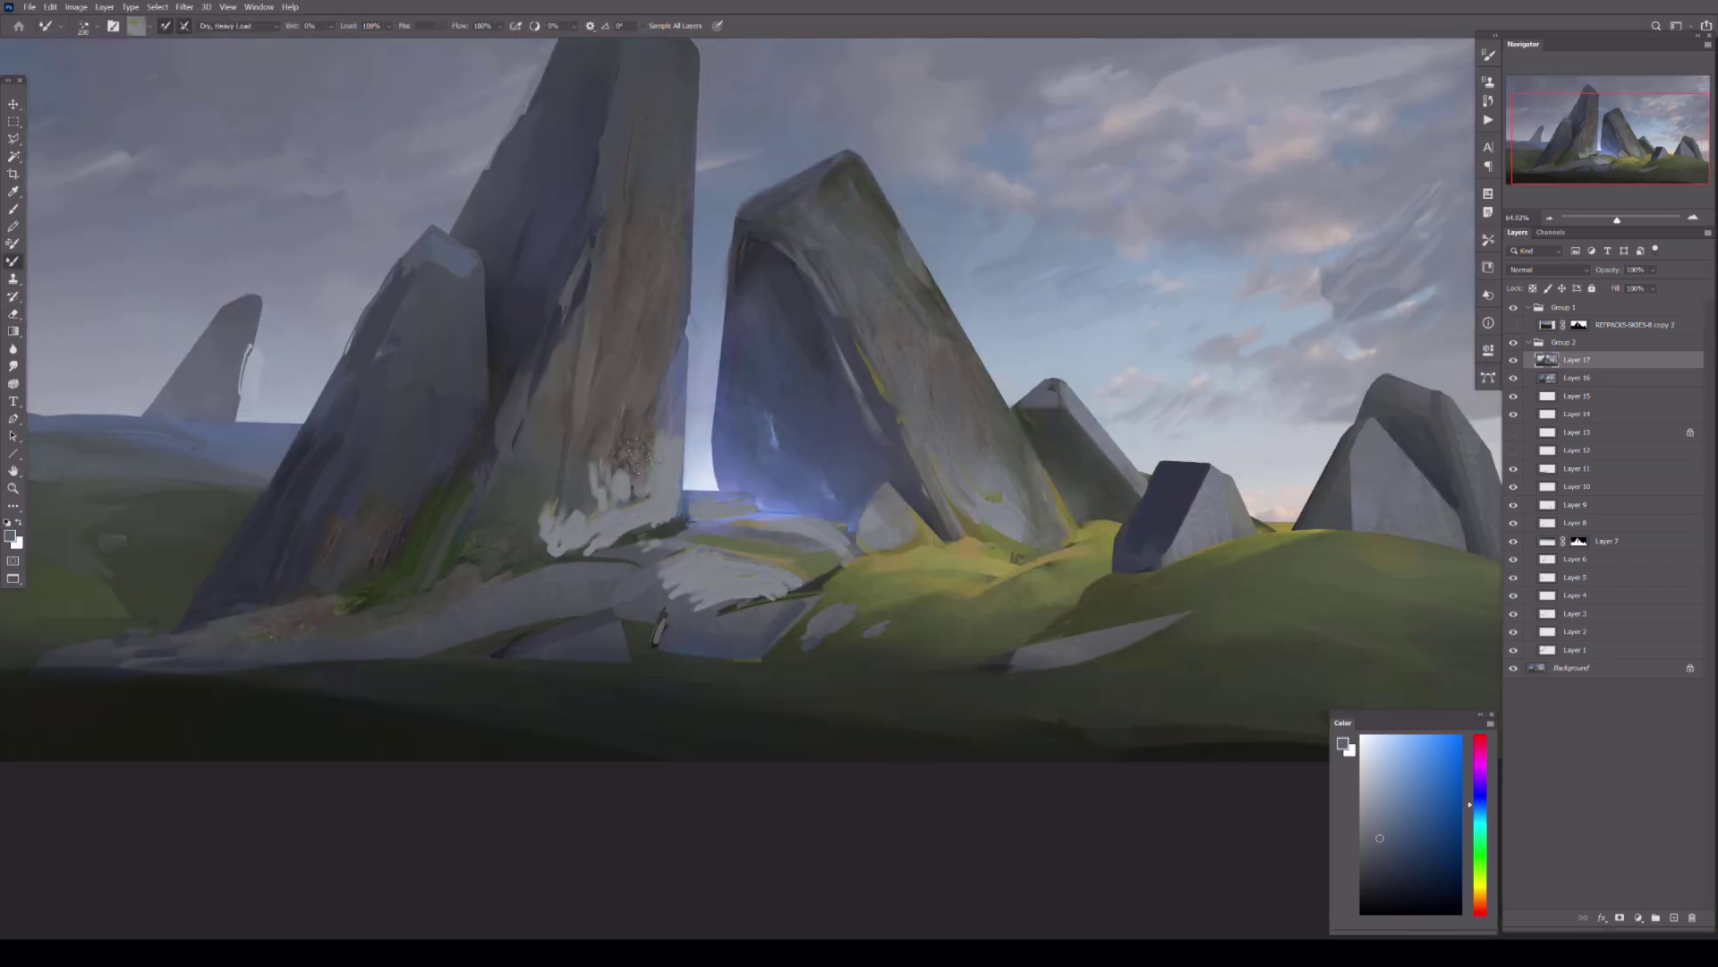
pyautogui.press('e')
pyautogui.moveTo(572, 528); pyautogui.dragTo(626, 488)
# - Select the sky and rock edges with Color Range and add a new Overlay layer
pyautogui.click(1673, 917)
pyautogui.click(158, 6)
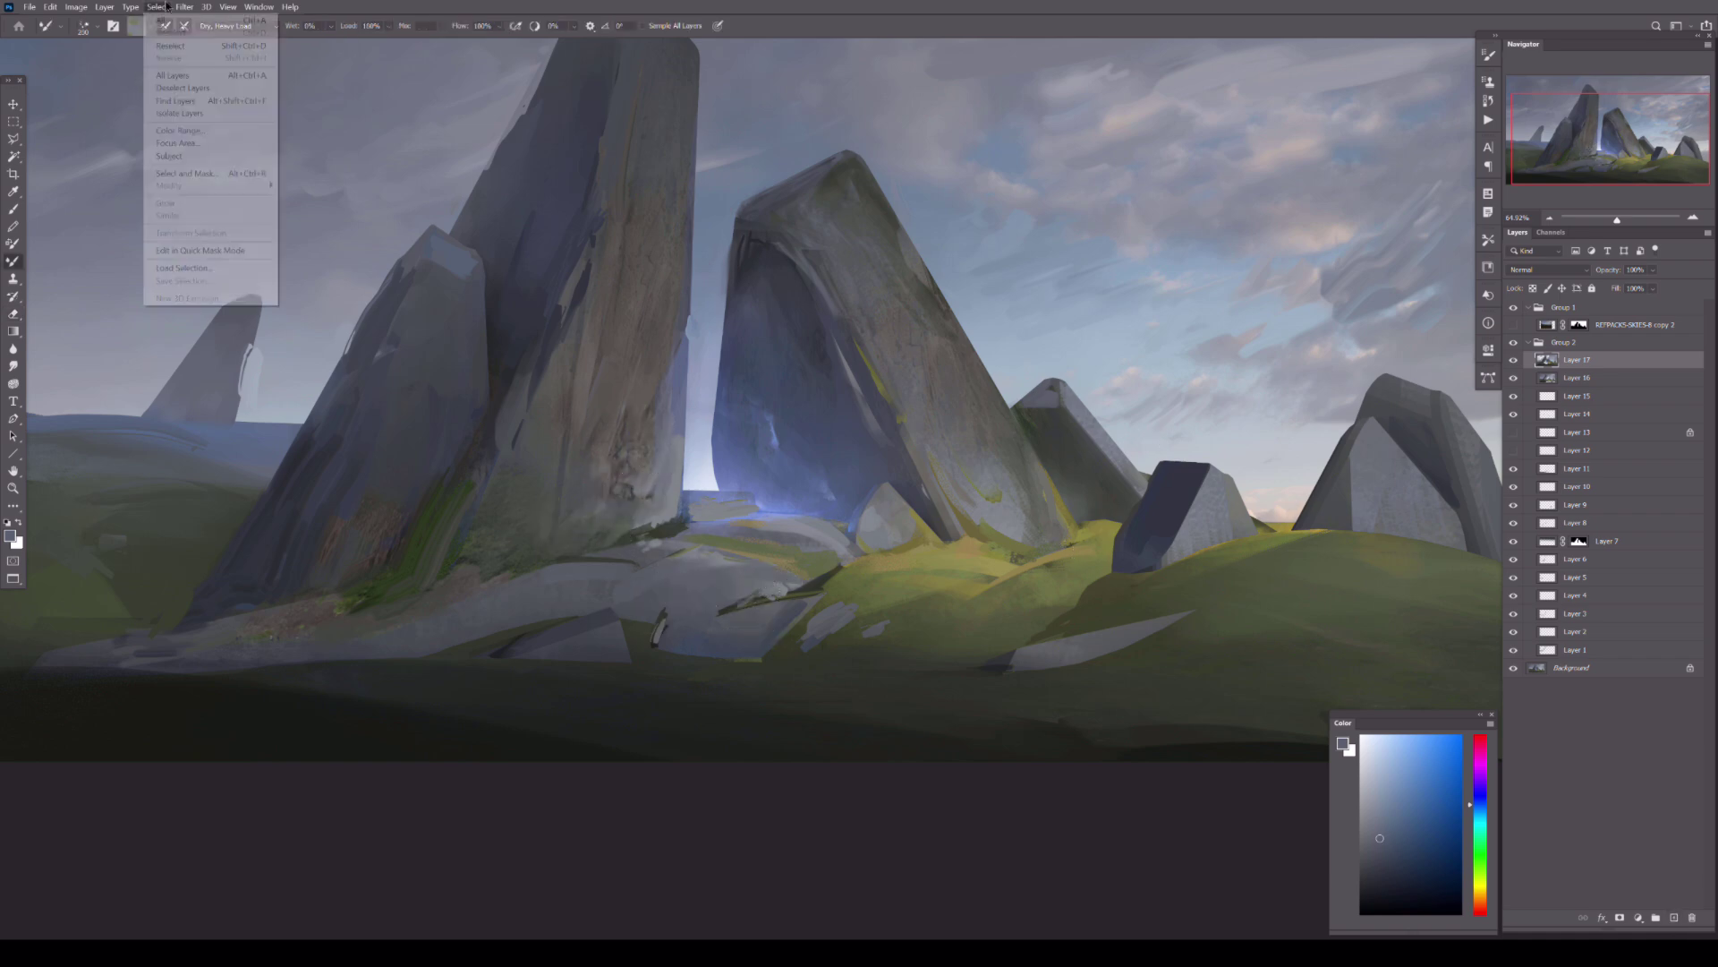
pyautogui.click(179, 157)
pyautogui.click(367, 134)
pyautogui.press('g')
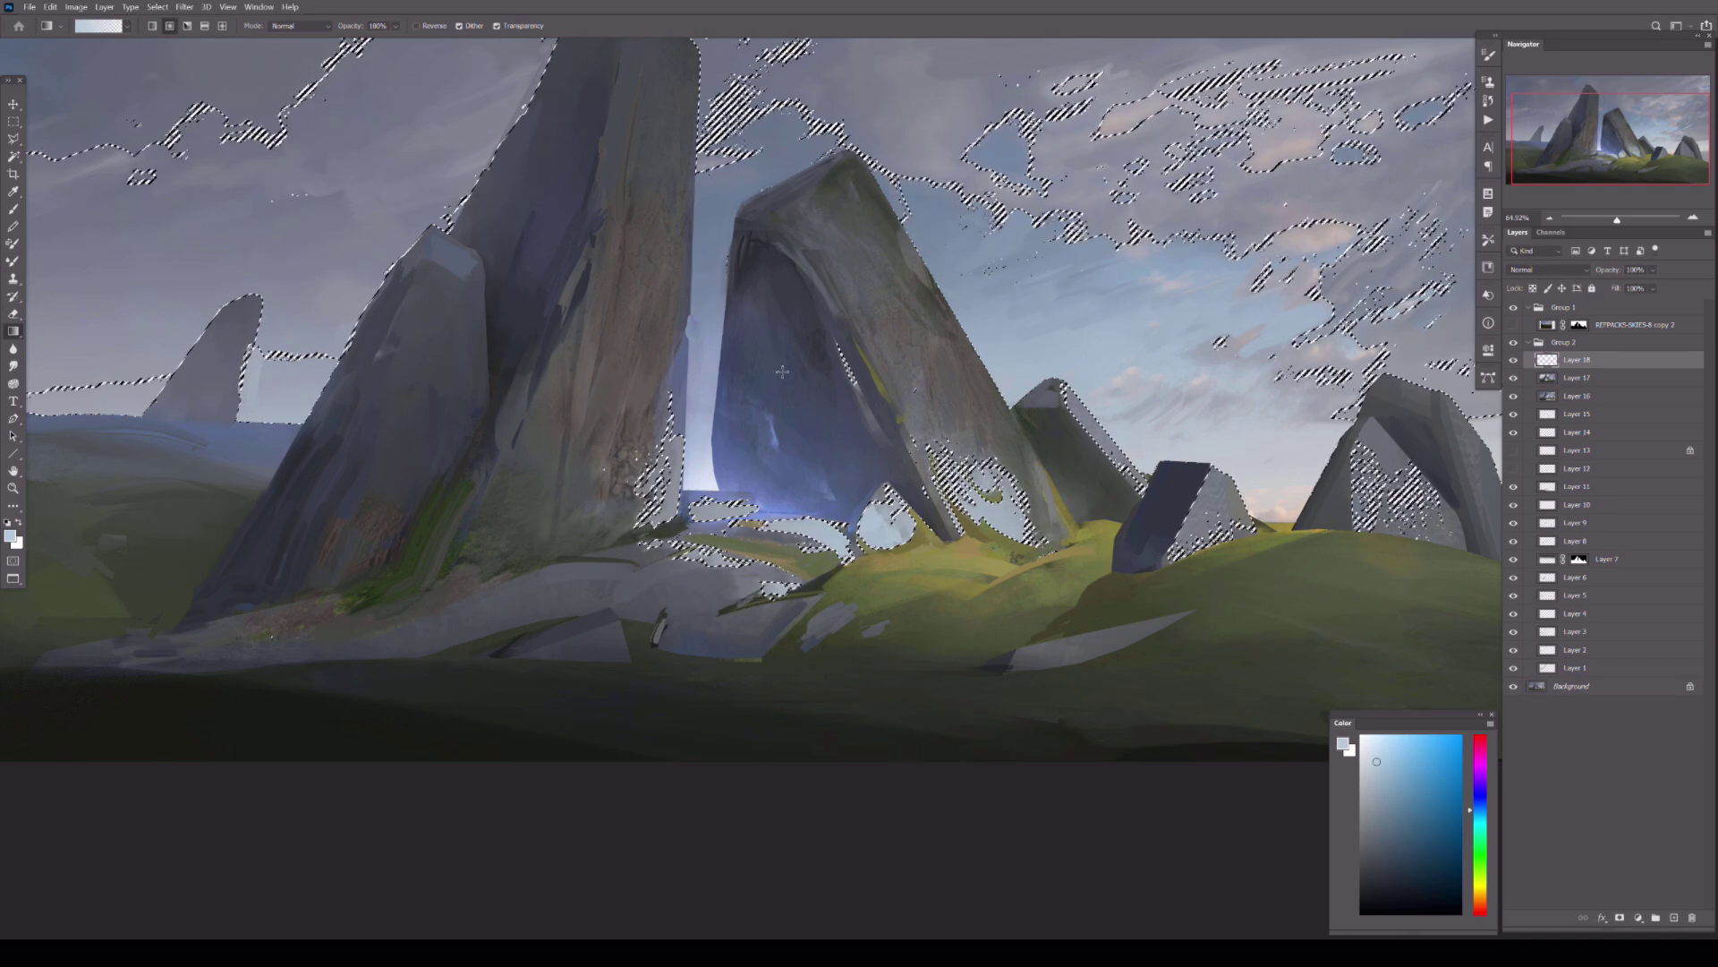
pyautogui.hotkey('ctrl', 'd')
pyautogui.click(1548, 269)
# - Drag a faint pale-yellow gradient over the selected sky and rock edges, then deselect
pyautogui.click(1526, 369)
pyautogui.moveTo(1653, 269); pyautogui.dragTo(1641, 289)
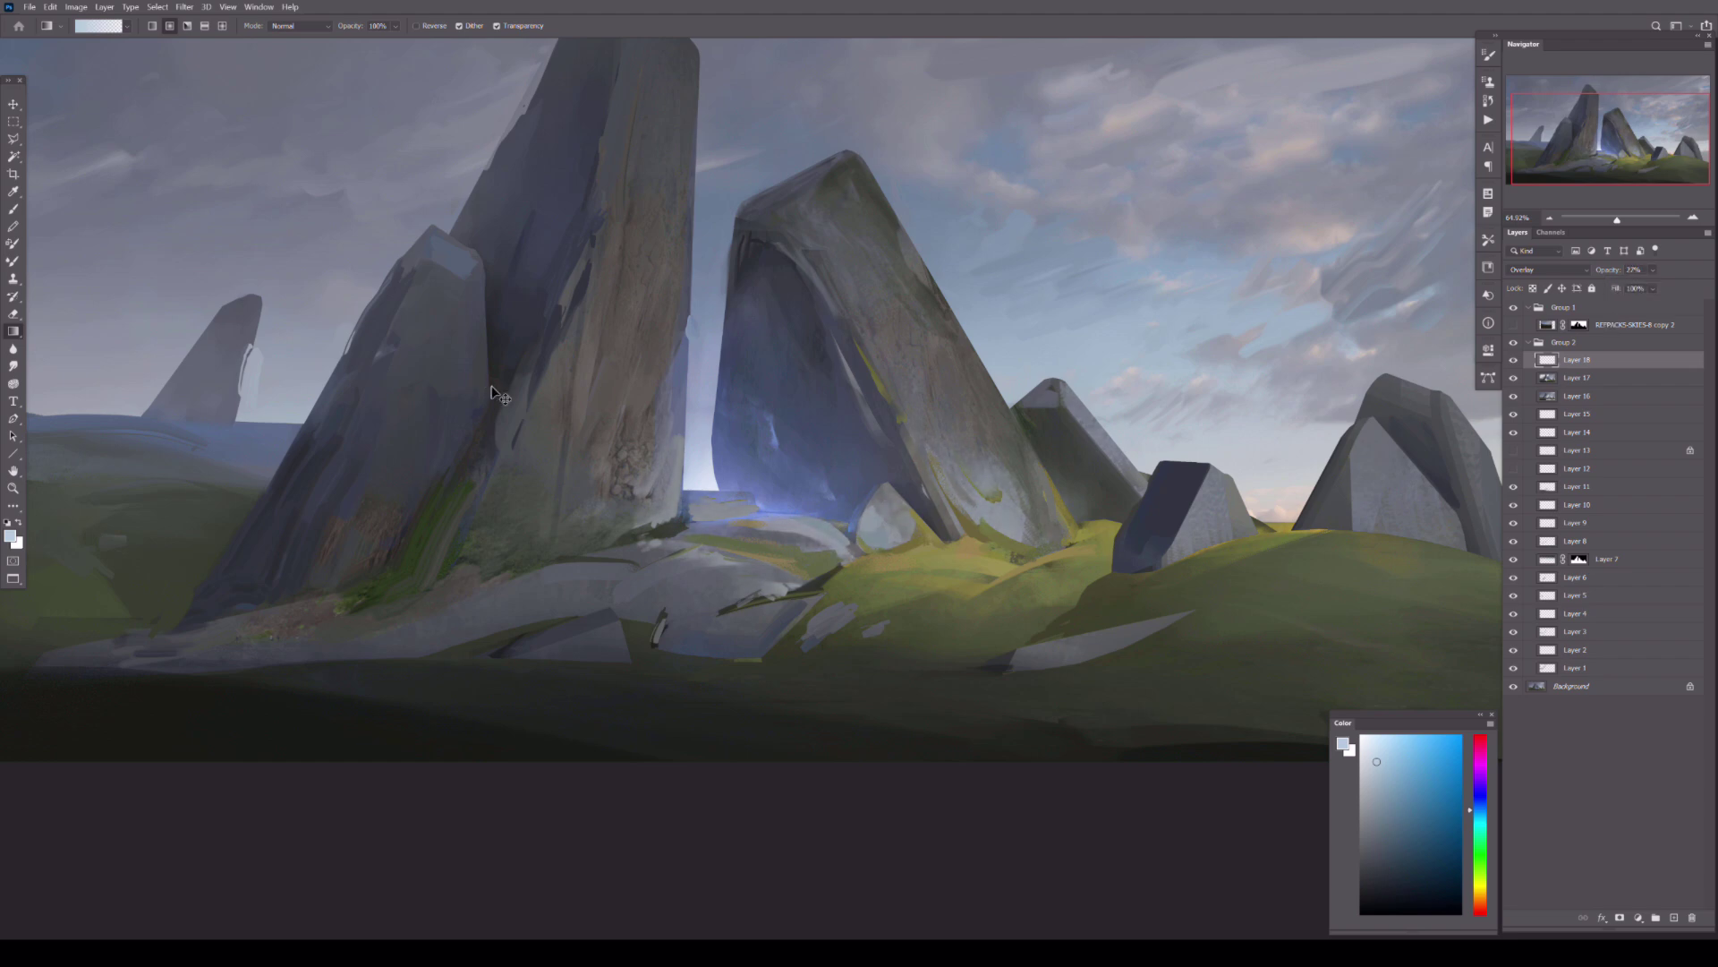
pyautogui.hotkey('ctrl', 'shift', 'd')
pyautogui.click(1481, 891)
pyautogui.click(1407, 750)
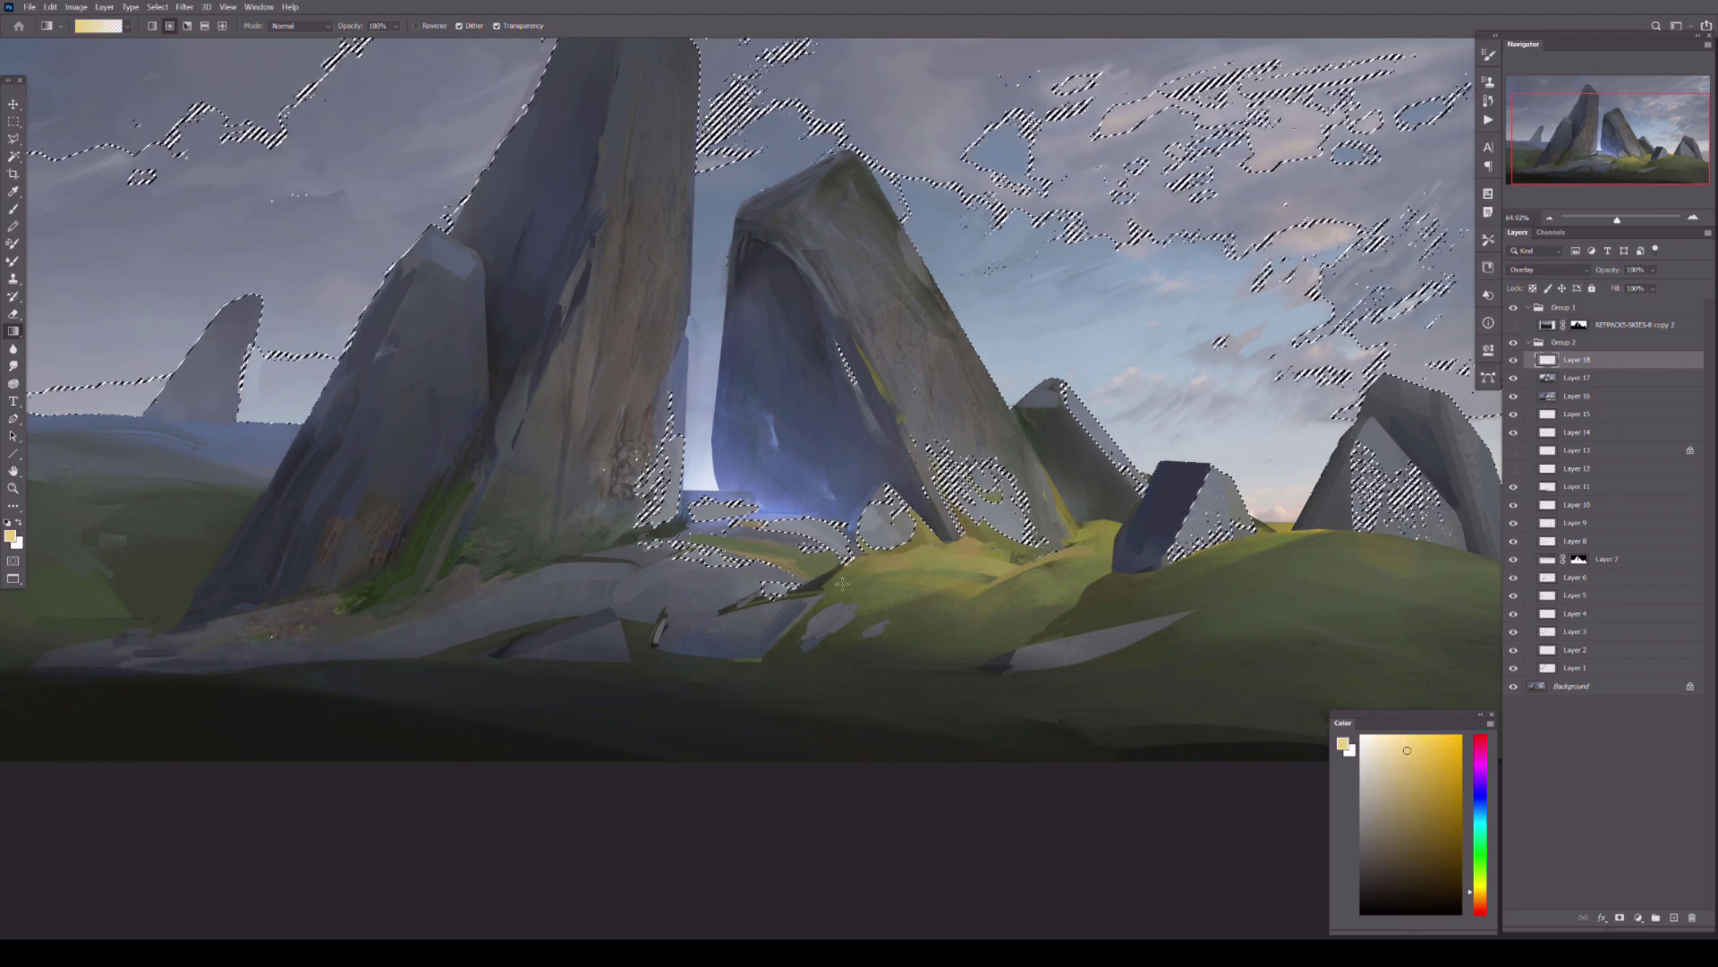
pyautogui.moveTo(842, 584); pyautogui.dragTo(860, 340)
pyautogui.hotkey('ctrl', 'd')
pyautogui.press('e')
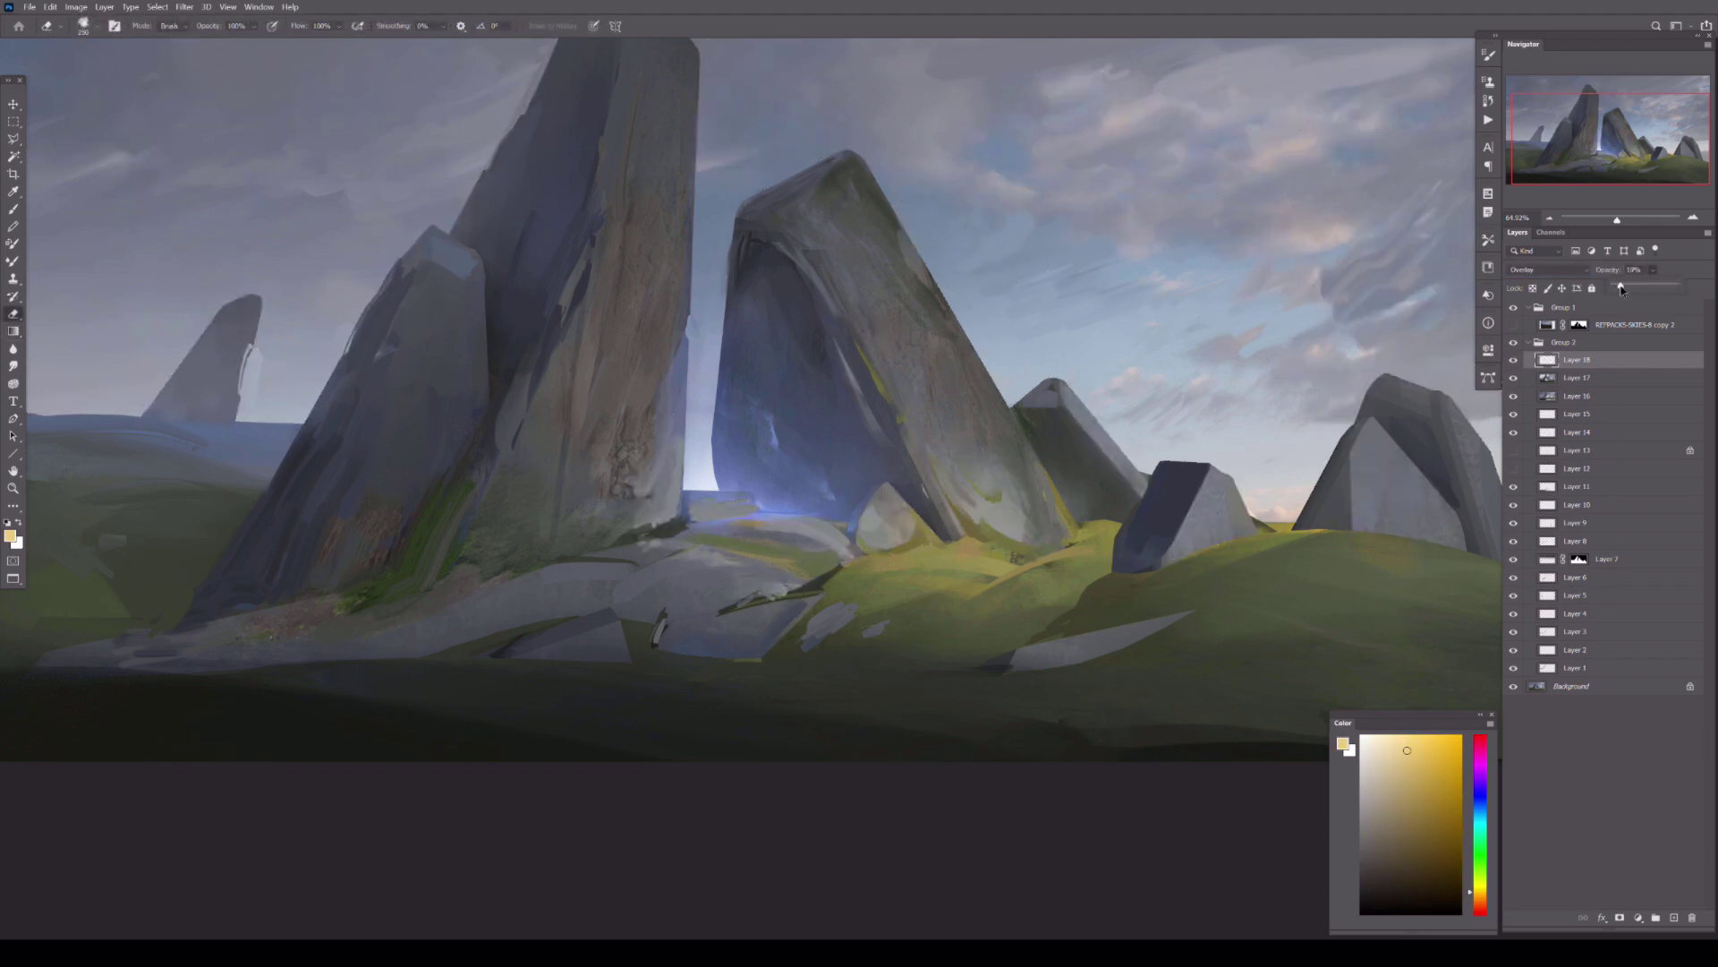
pyautogui.click(1577, 377)
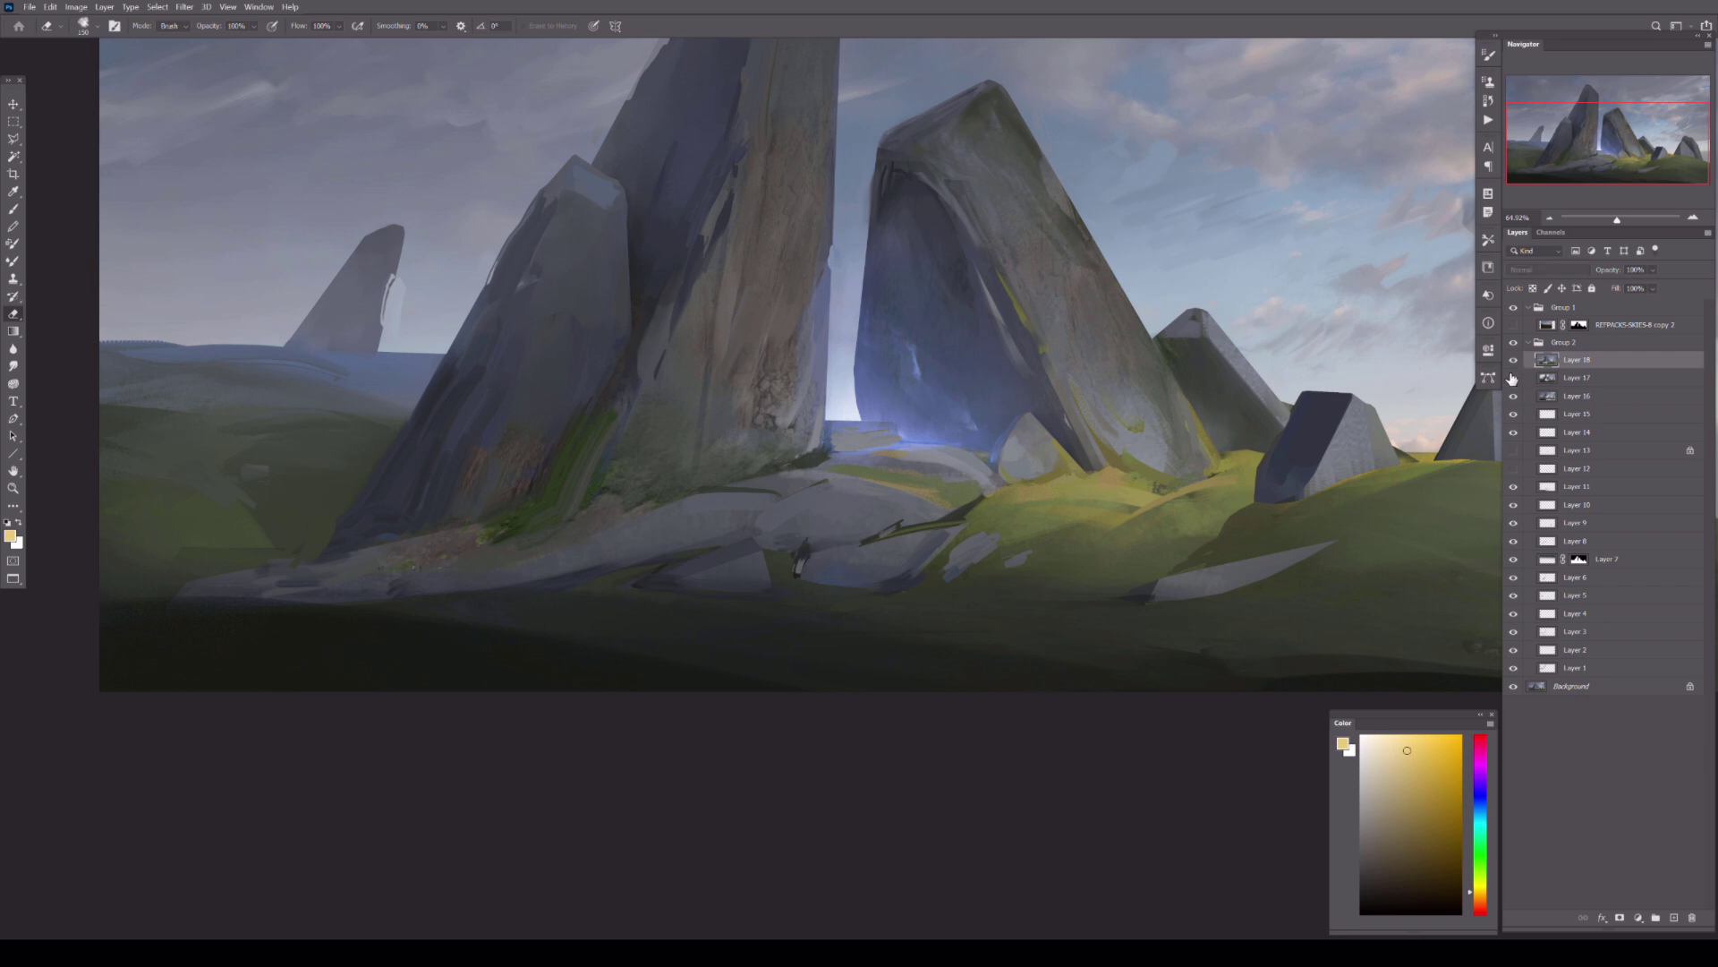
# - Outline the rock base with Polygonal Lasso and reveal darker shadows there
pyautogui.click(537, 577)
pyautogui.click(573, 488)
pyautogui.click(720, 406)
pyautogui.click(1110, 440)
pyautogui.click(962, 520)
pyautogui.press('b')
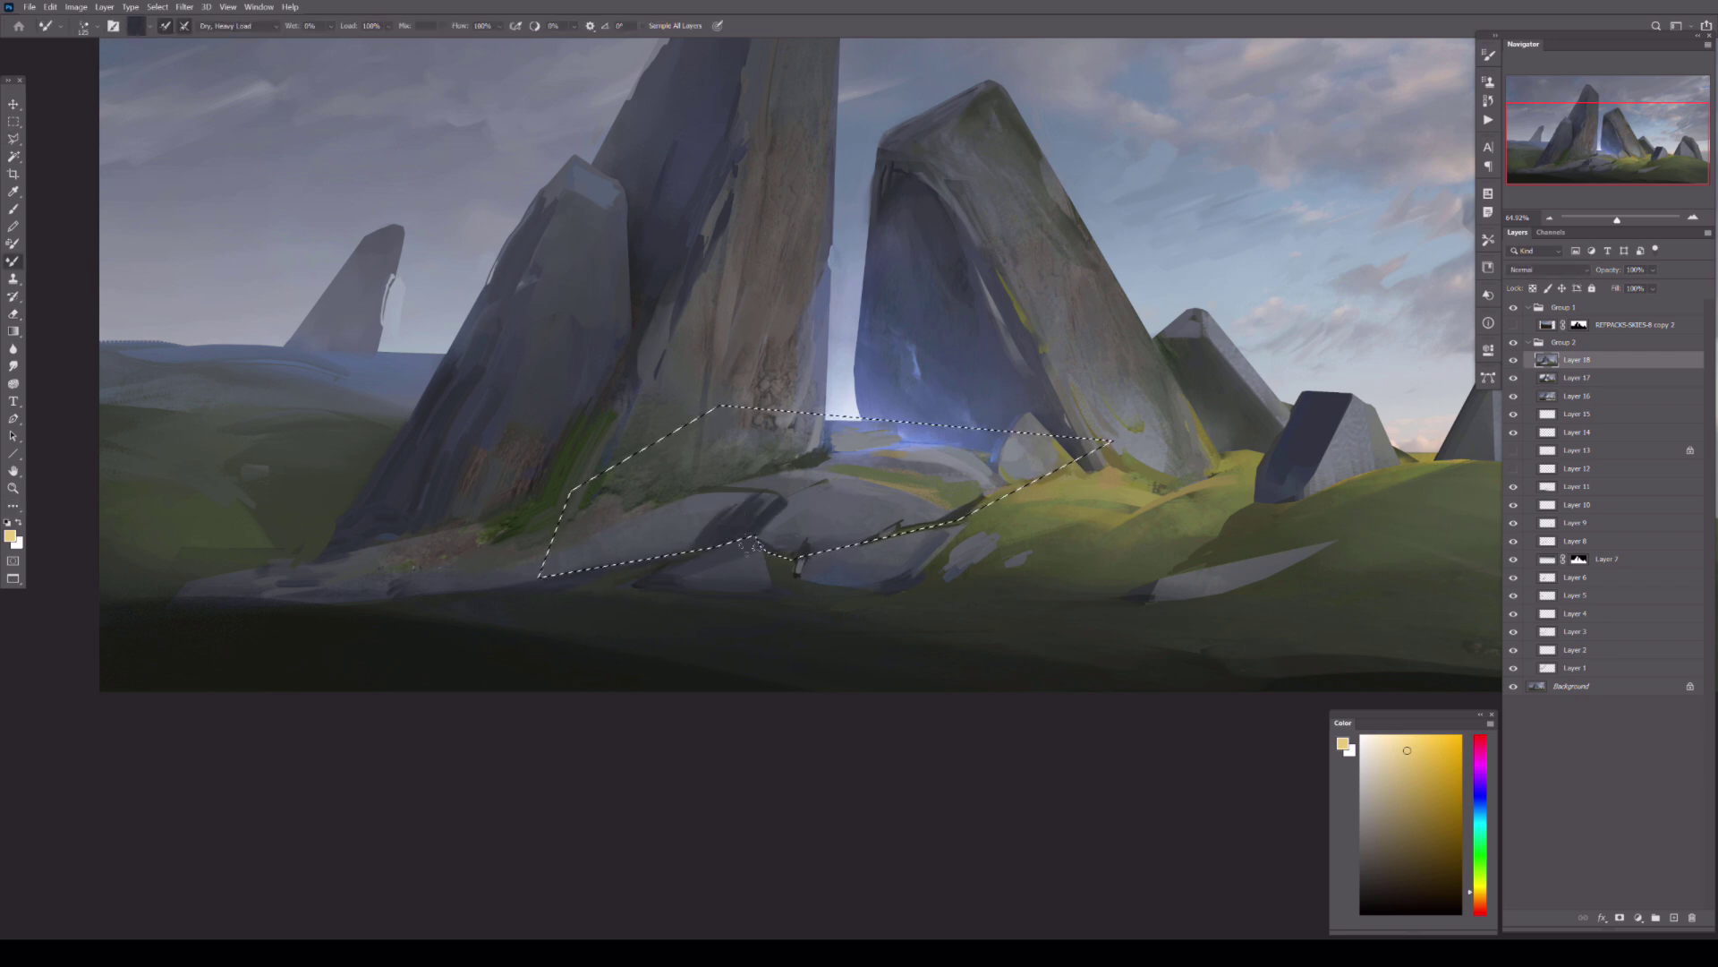
pyautogui.press('e')
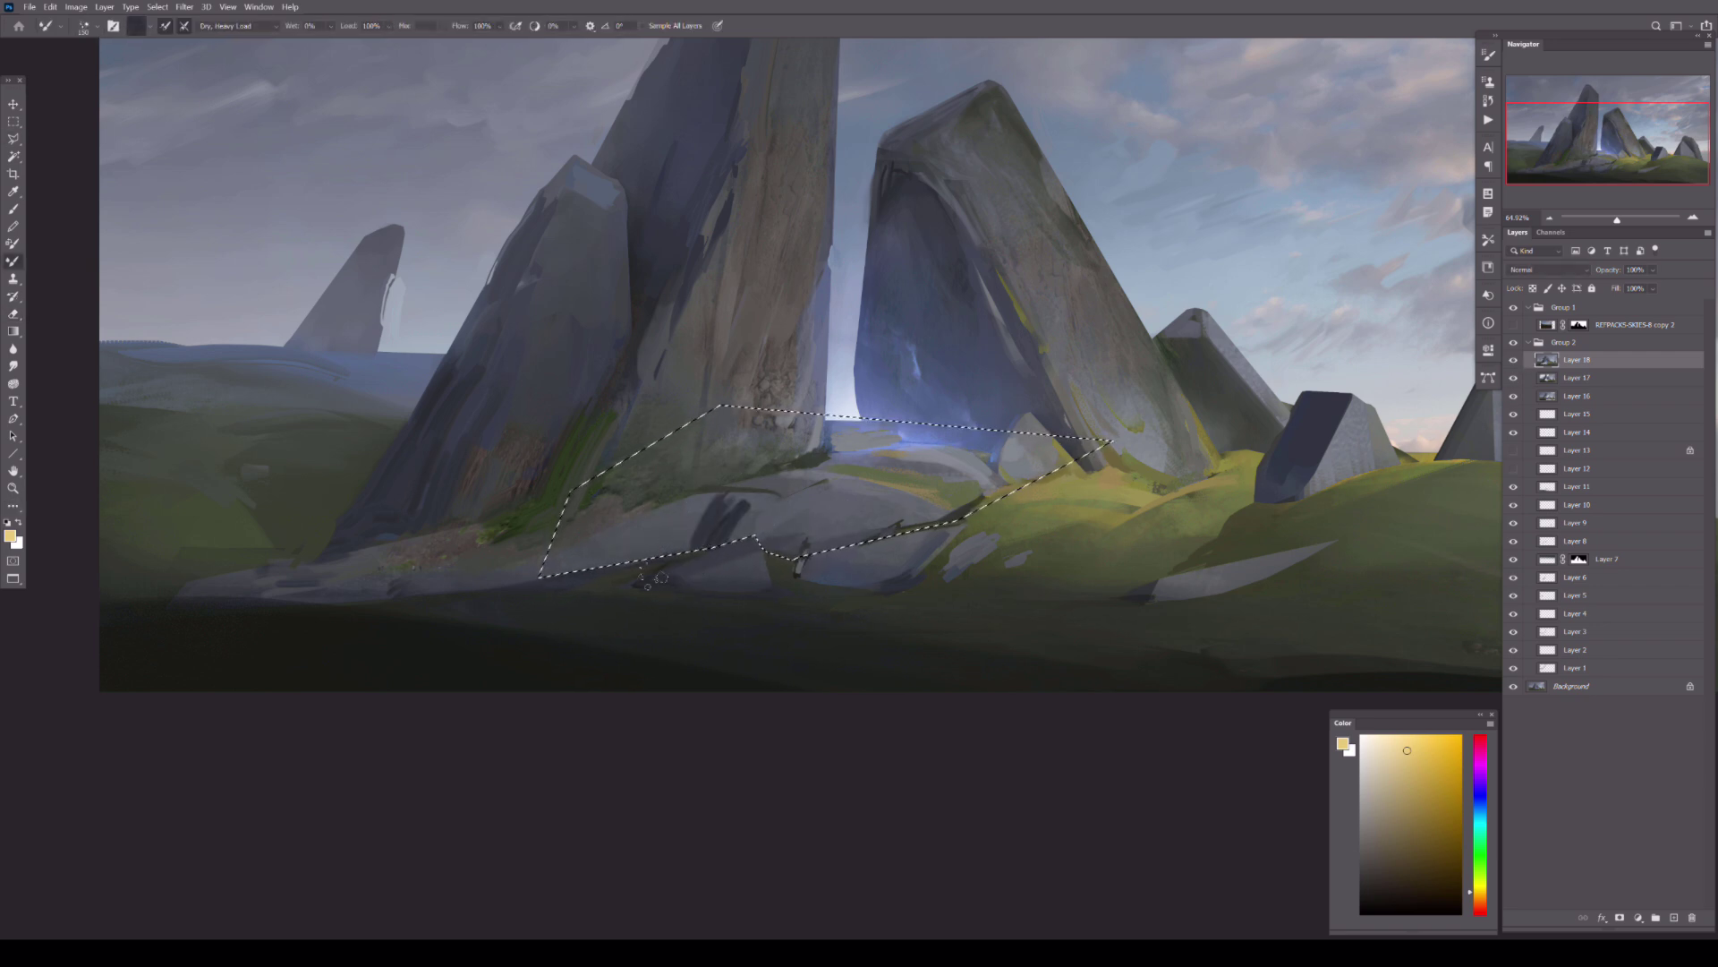
pyautogui.moveTo(752, 528)
pyautogui.mouseDown()
pyautogui.moveTo(621, 526)
pyautogui.moveTo(762, 533)
pyautogui.mouseUp()
pyautogui.press('b')
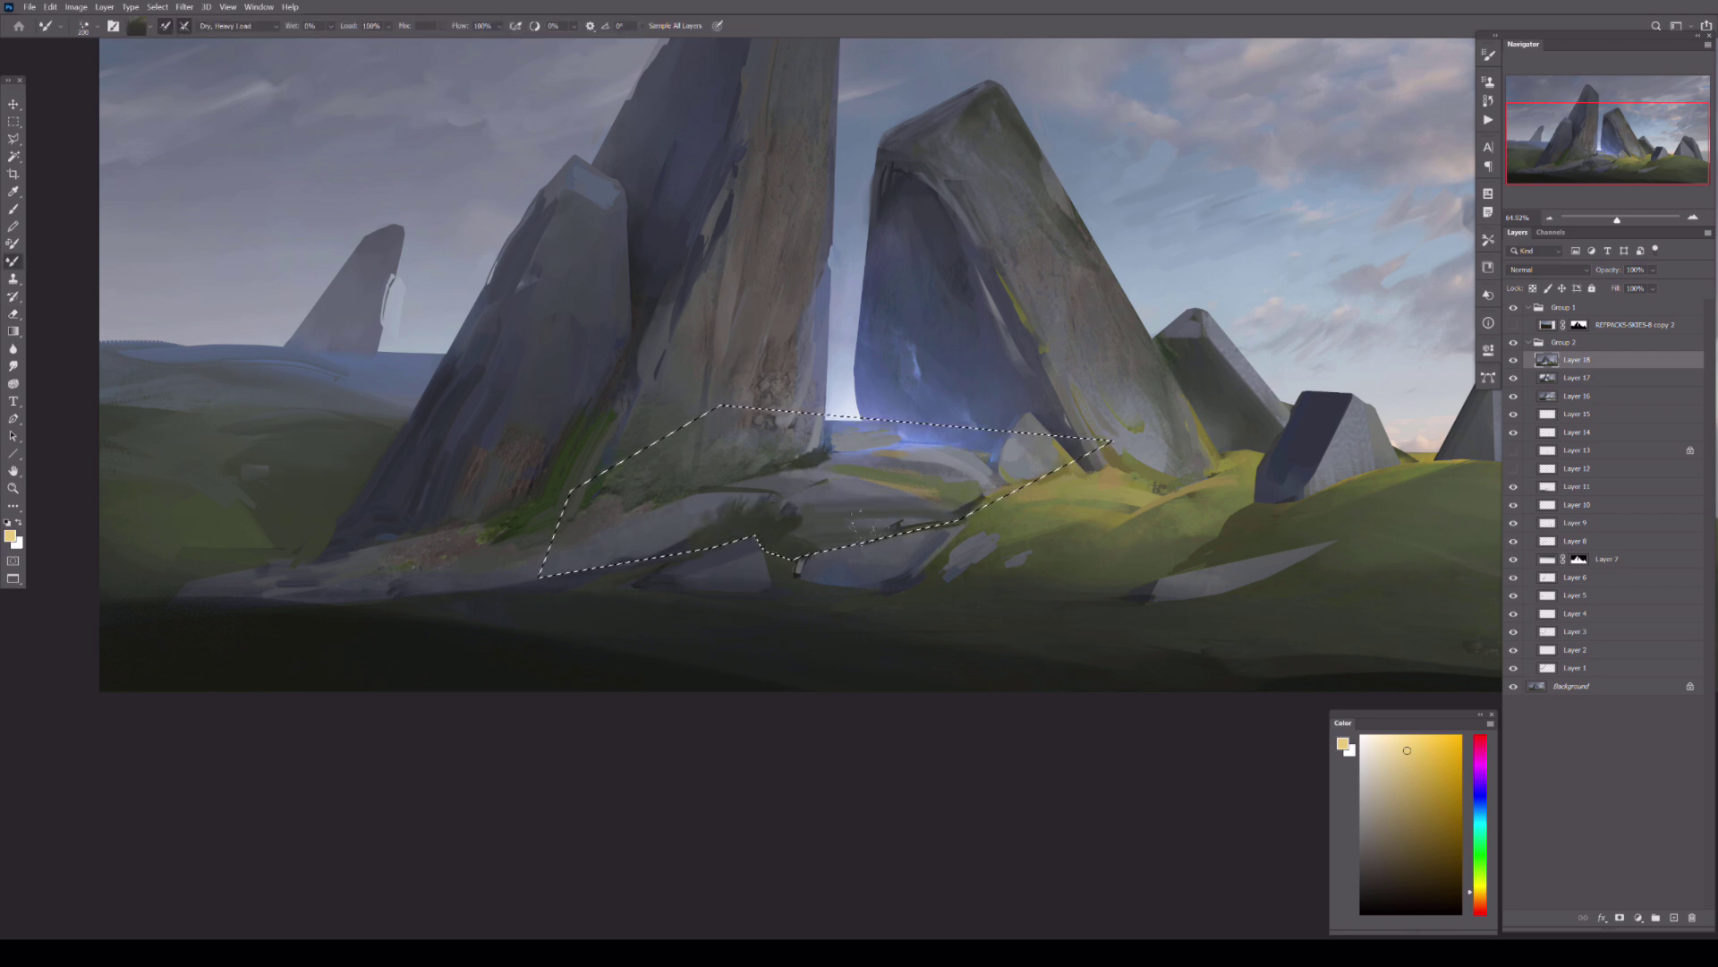
pyautogui.hotkey('ctrl', 'd')
pyautogui.press('e')
# - Flip the painting horizontally
pyautogui.click(1512, 363)
pyautogui.click(1513, 363)
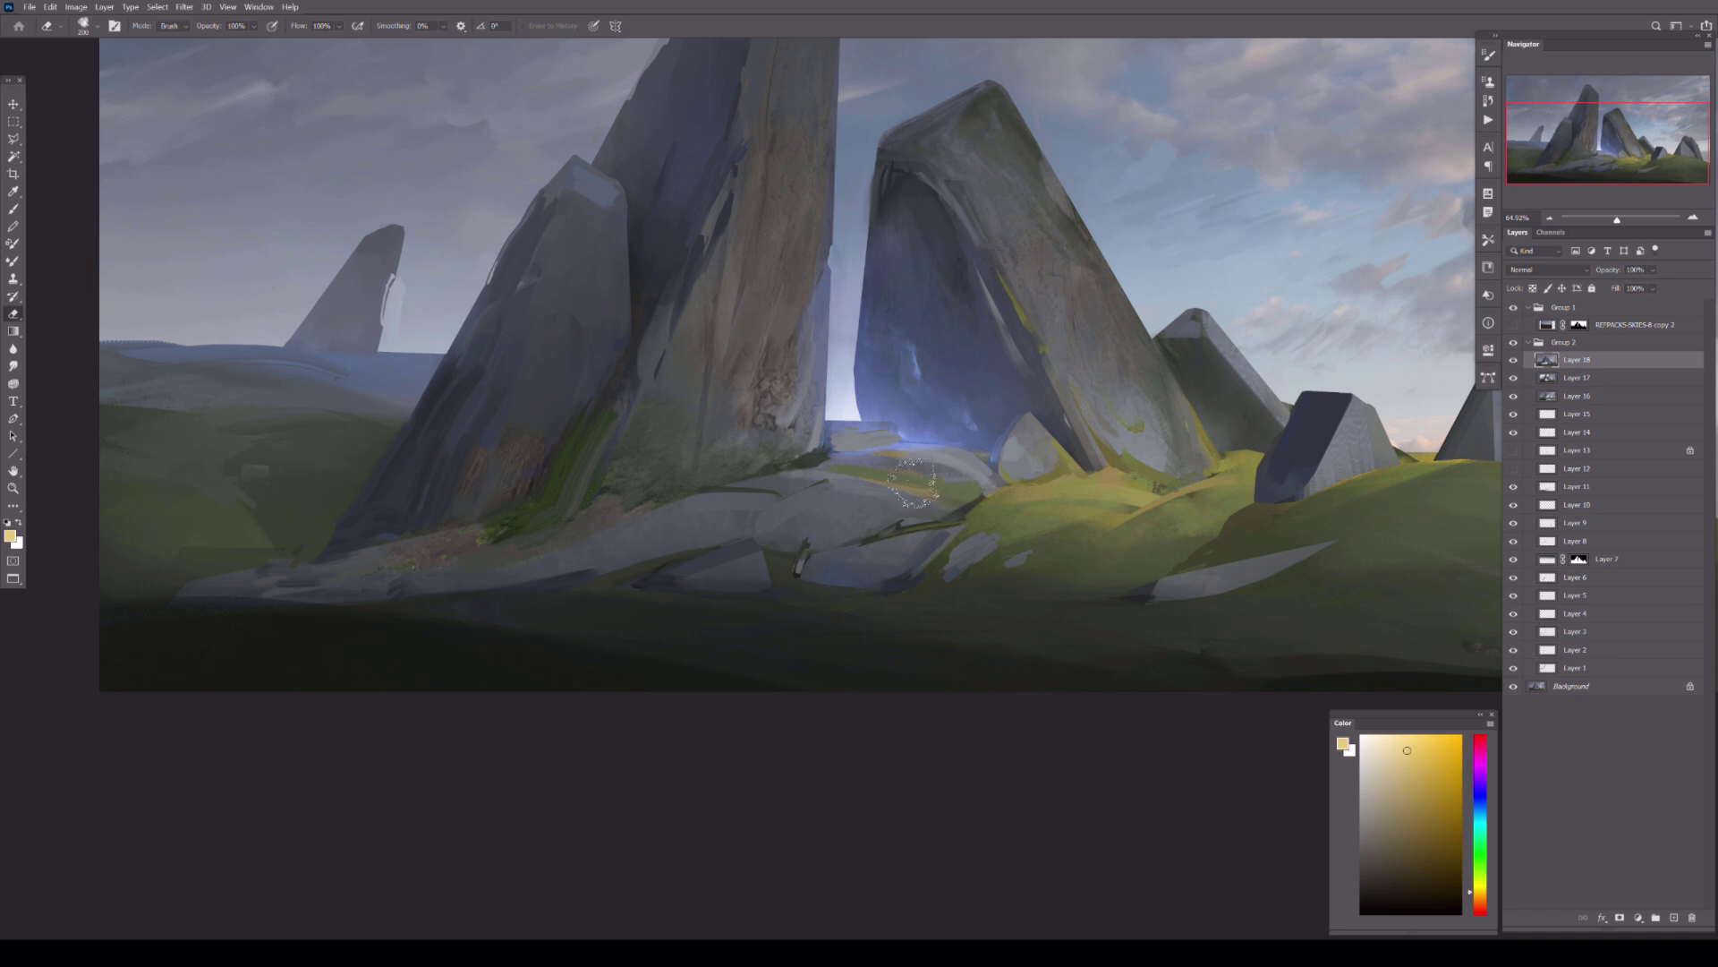
pyautogui.scroll(-5, 913, 484)
pyautogui.press('h')
pyautogui.scroll(5, 935, 380)
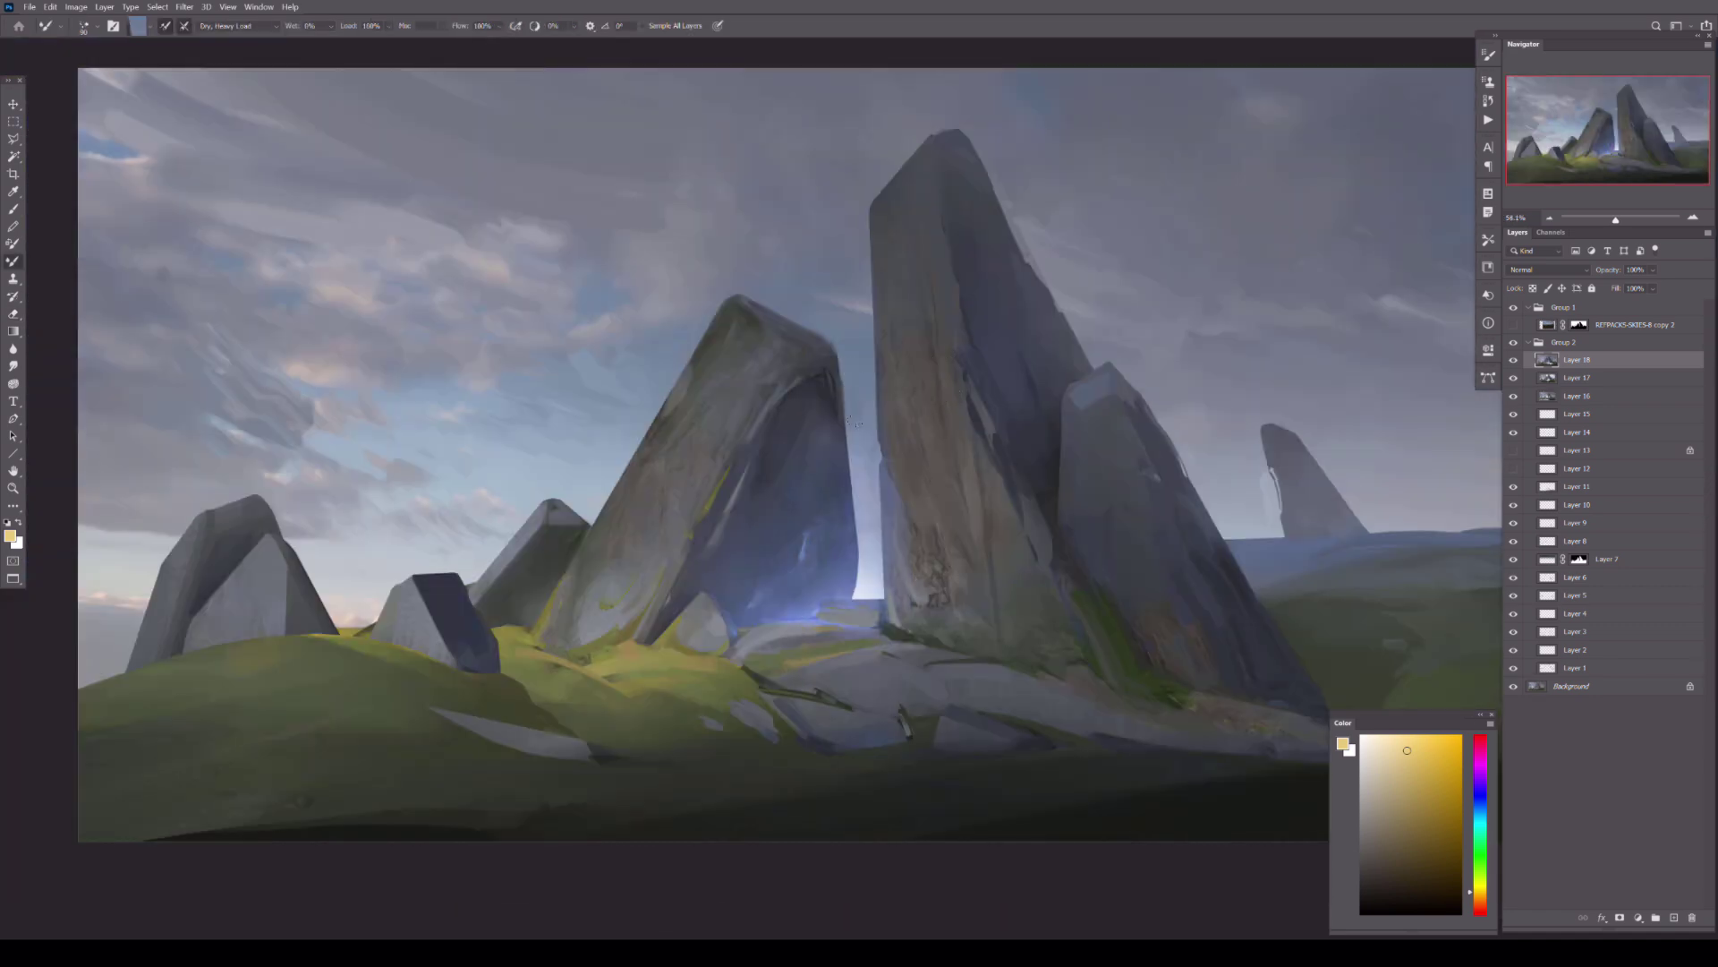
# - Outline the left rock's lit face and repaint inside the selection
pyautogui.press('l')
pyautogui.click(843, 562)
pyautogui.click(955, 331)
pyautogui.click(922, 301)
pyautogui.click(818, 433)
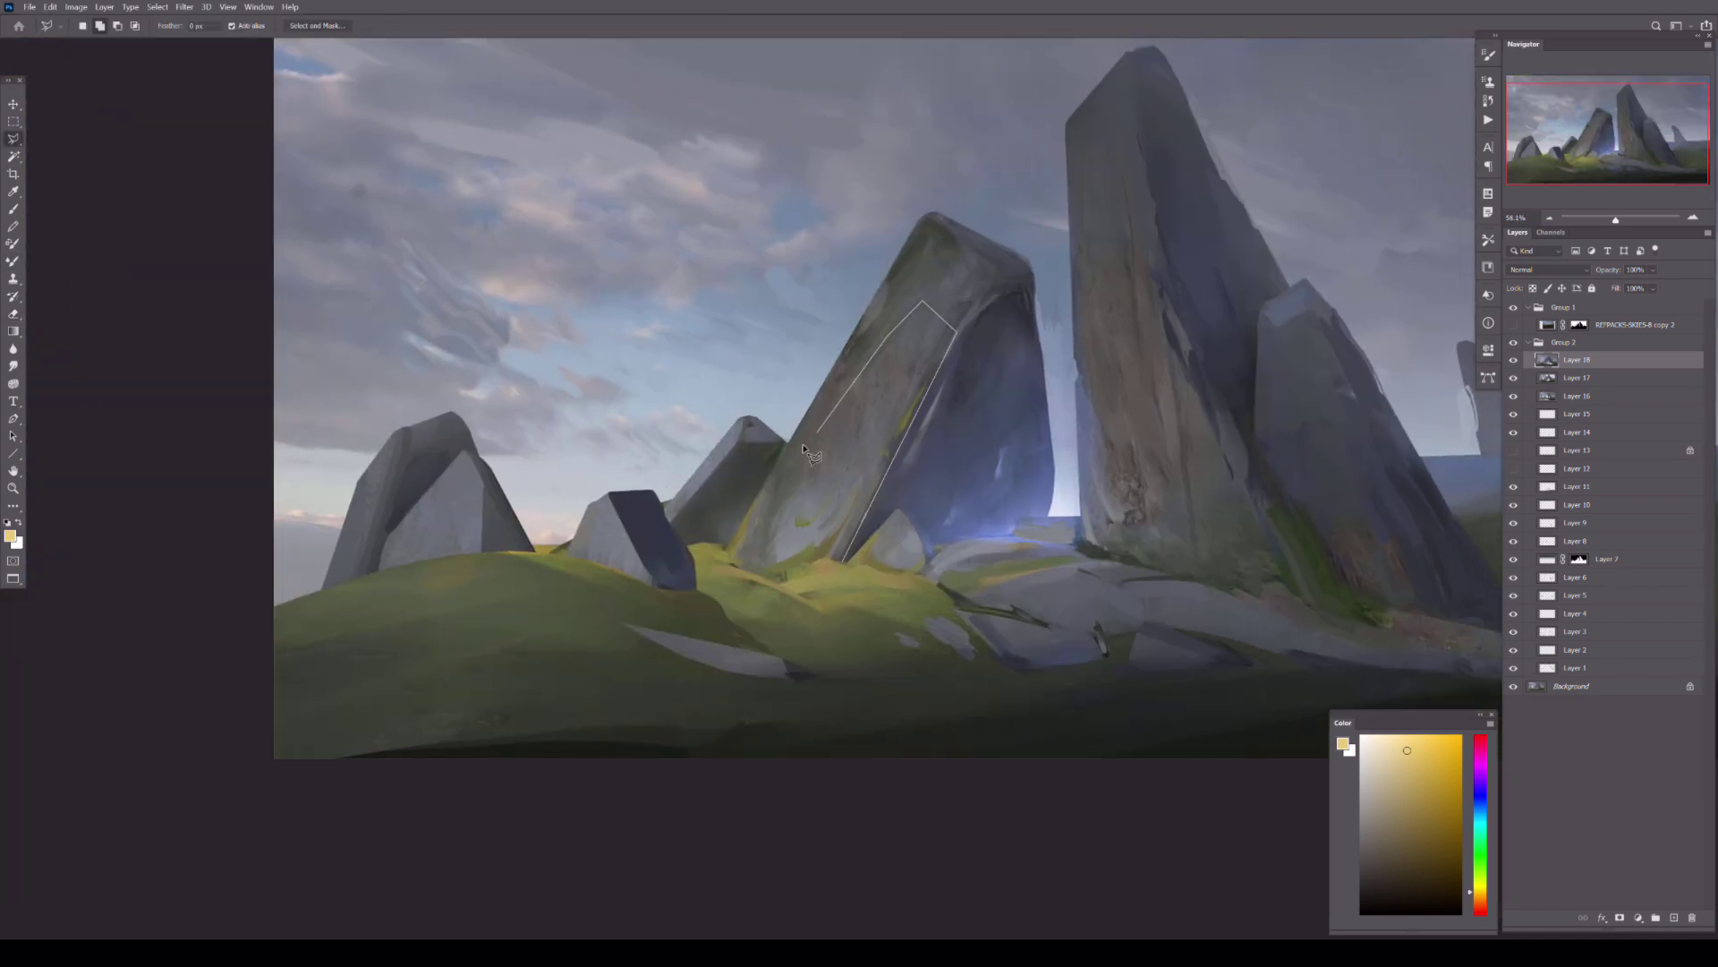
pyautogui.moveTo(922, 340)
pyautogui.mouseDown()
pyautogui.moveTo(851, 483)
pyautogui.moveTo(886, 421)
pyautogui.moveTo(788, 501)
pyautogui.mouseUp()
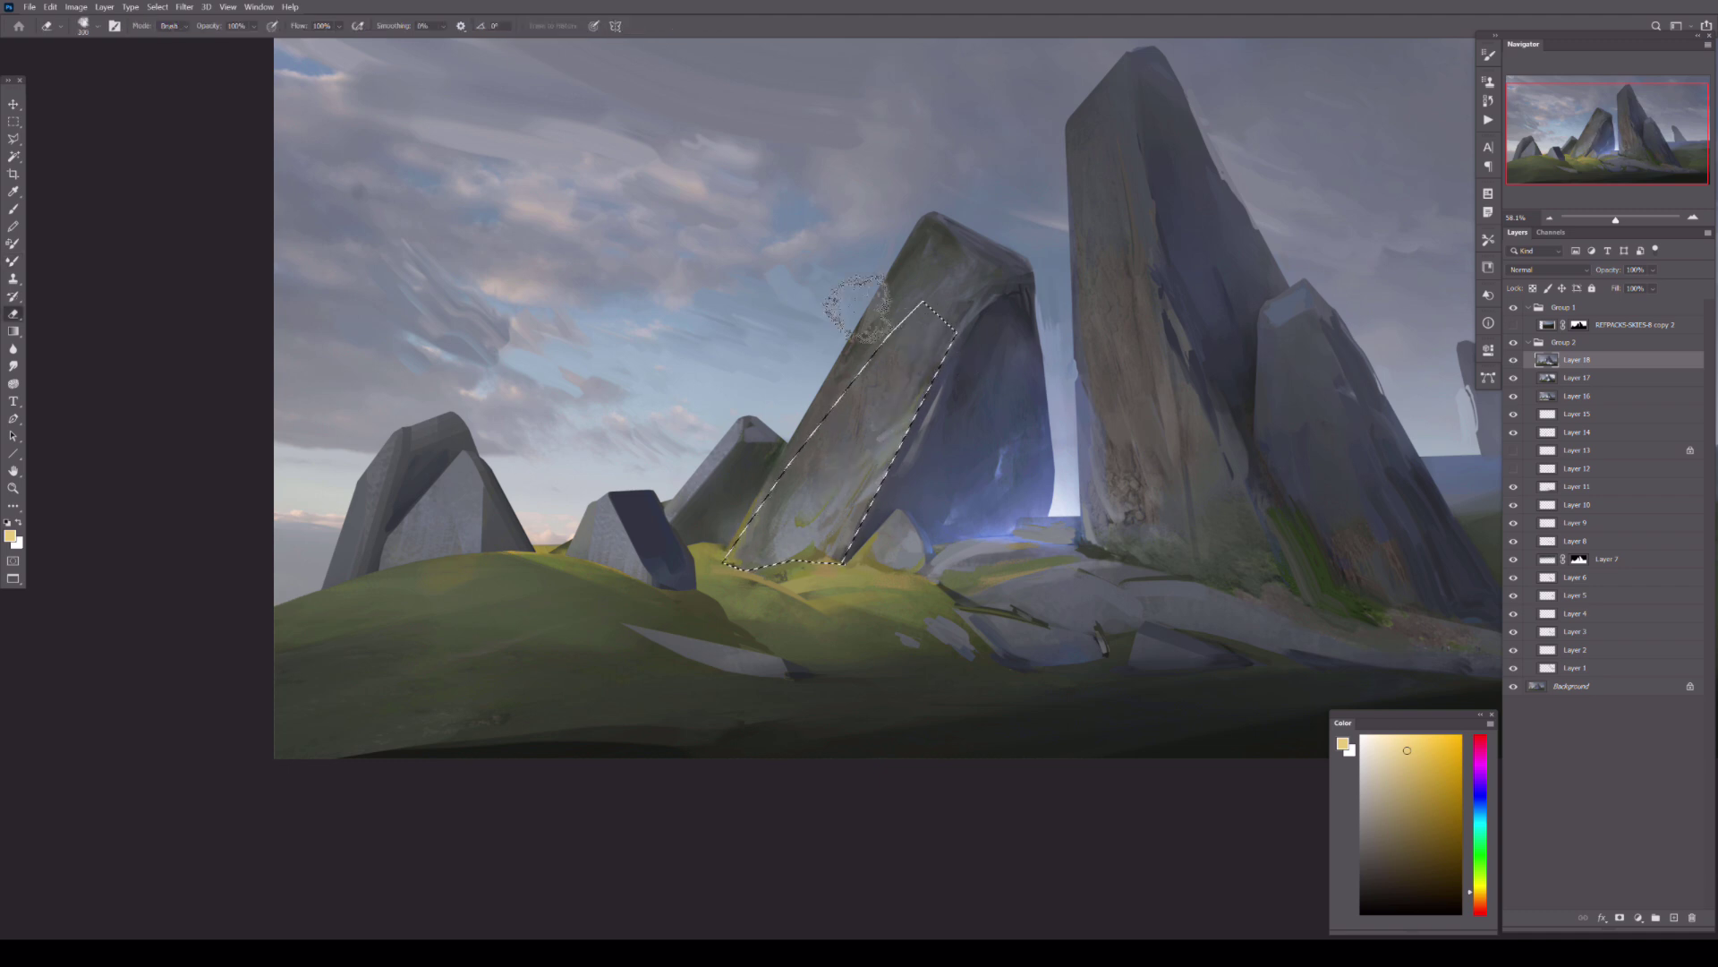
pyautogui.hotkey('ctrl', 'd')
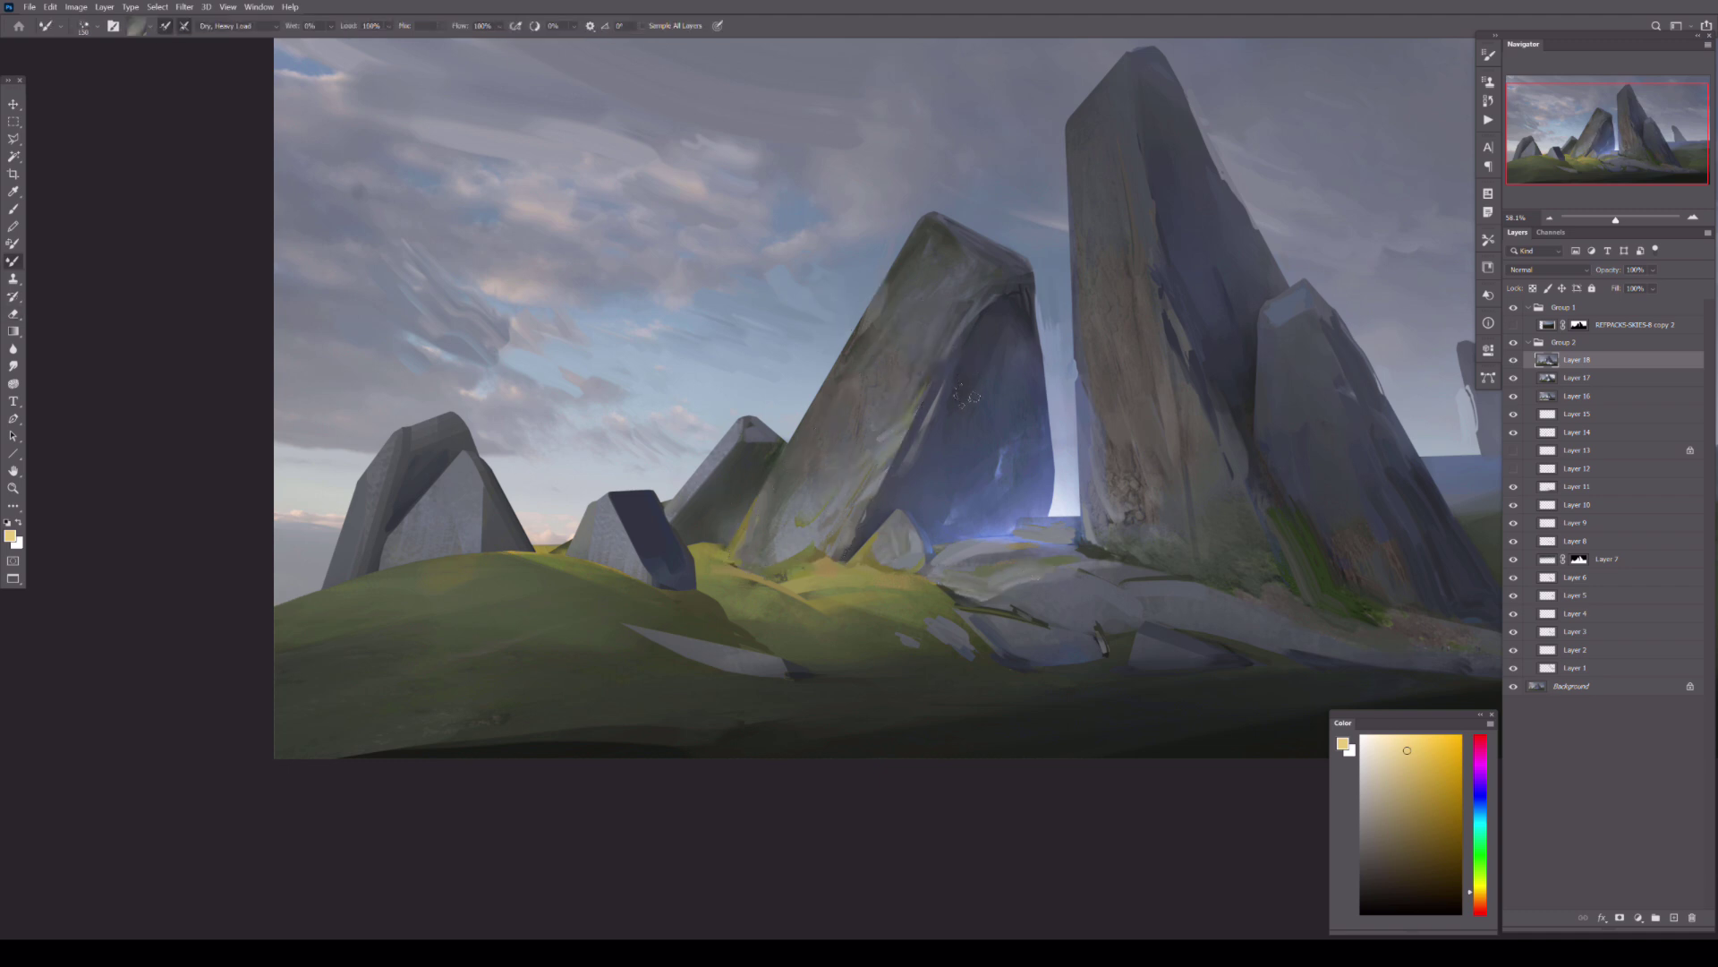
# - Paint light-blue strokes on the tall rock
pyautogui.hscroll(2, 959, 388)
pyautogui.hscroll(3, 1054, 415)
pyautogui.press('l')
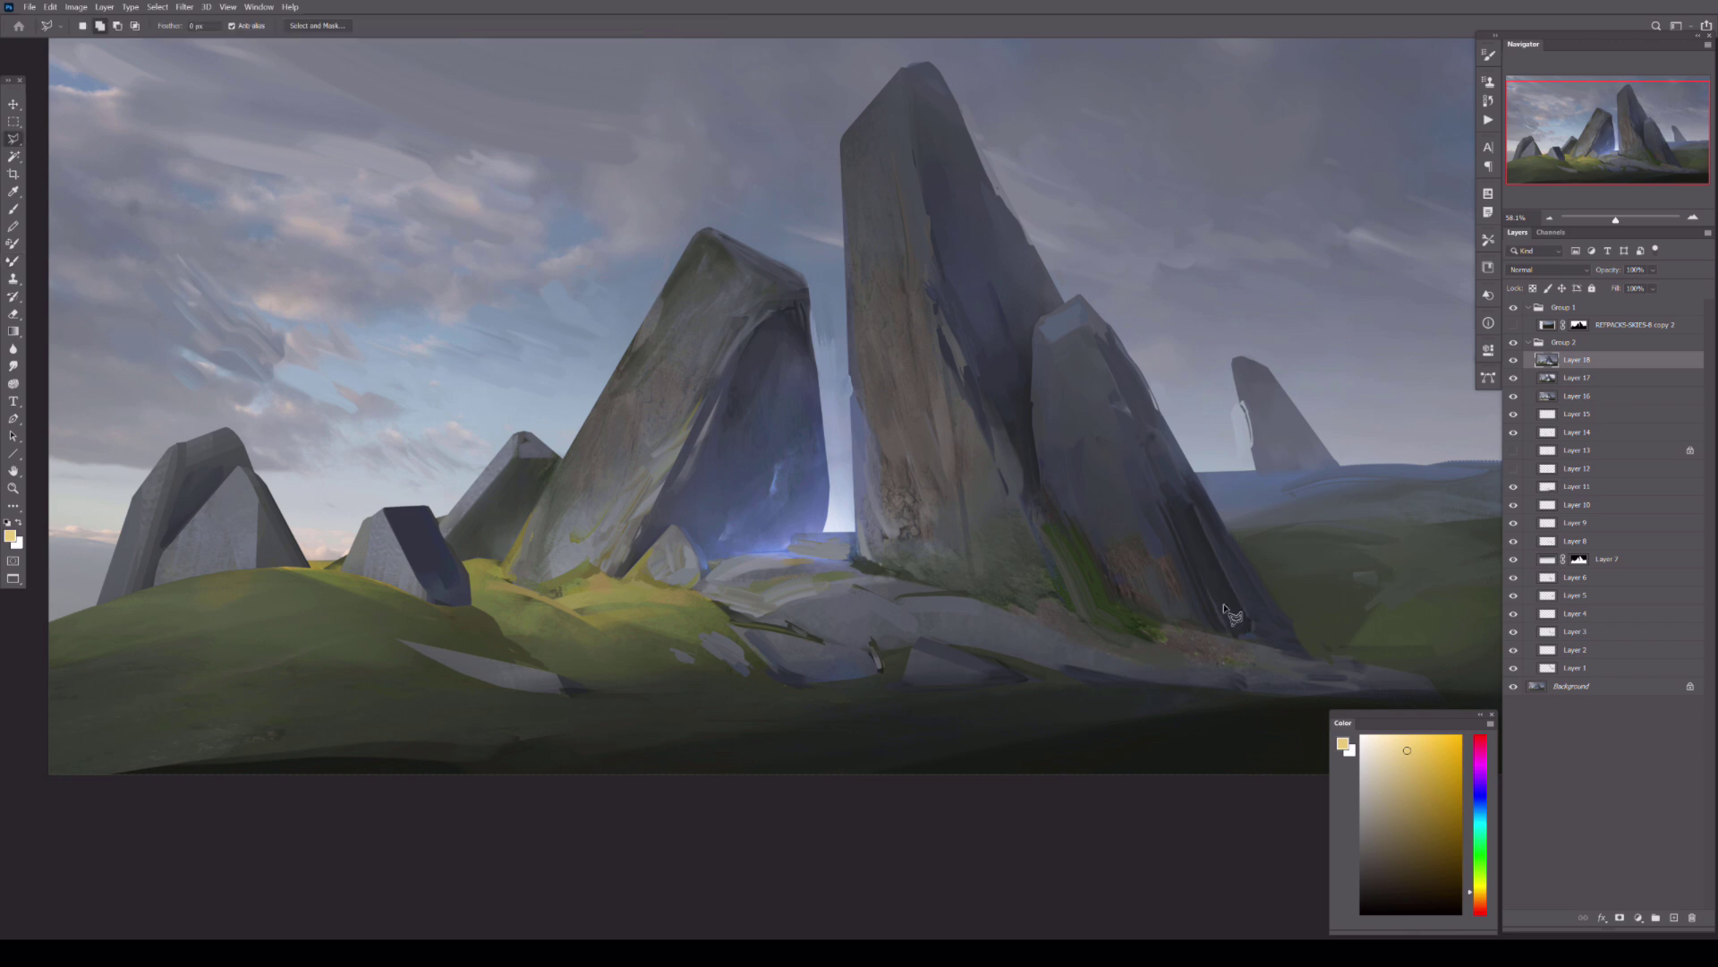
pyautogui.press('e')
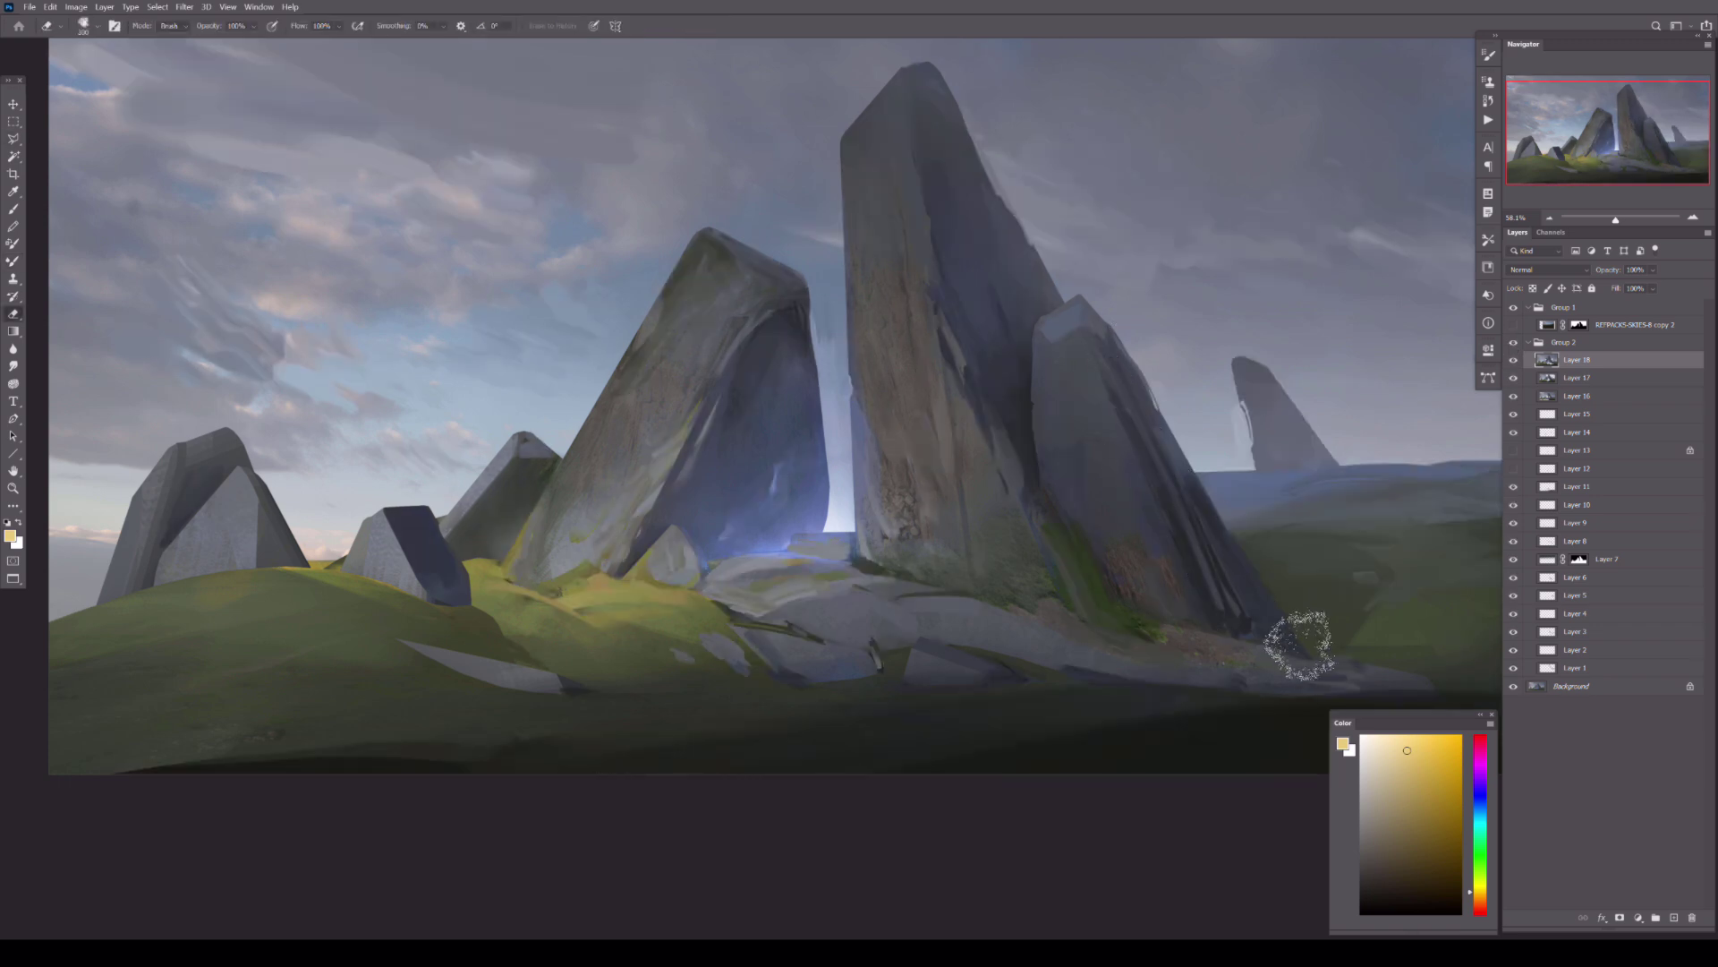
pyautogui.press('b')
pyautogui.press('e')
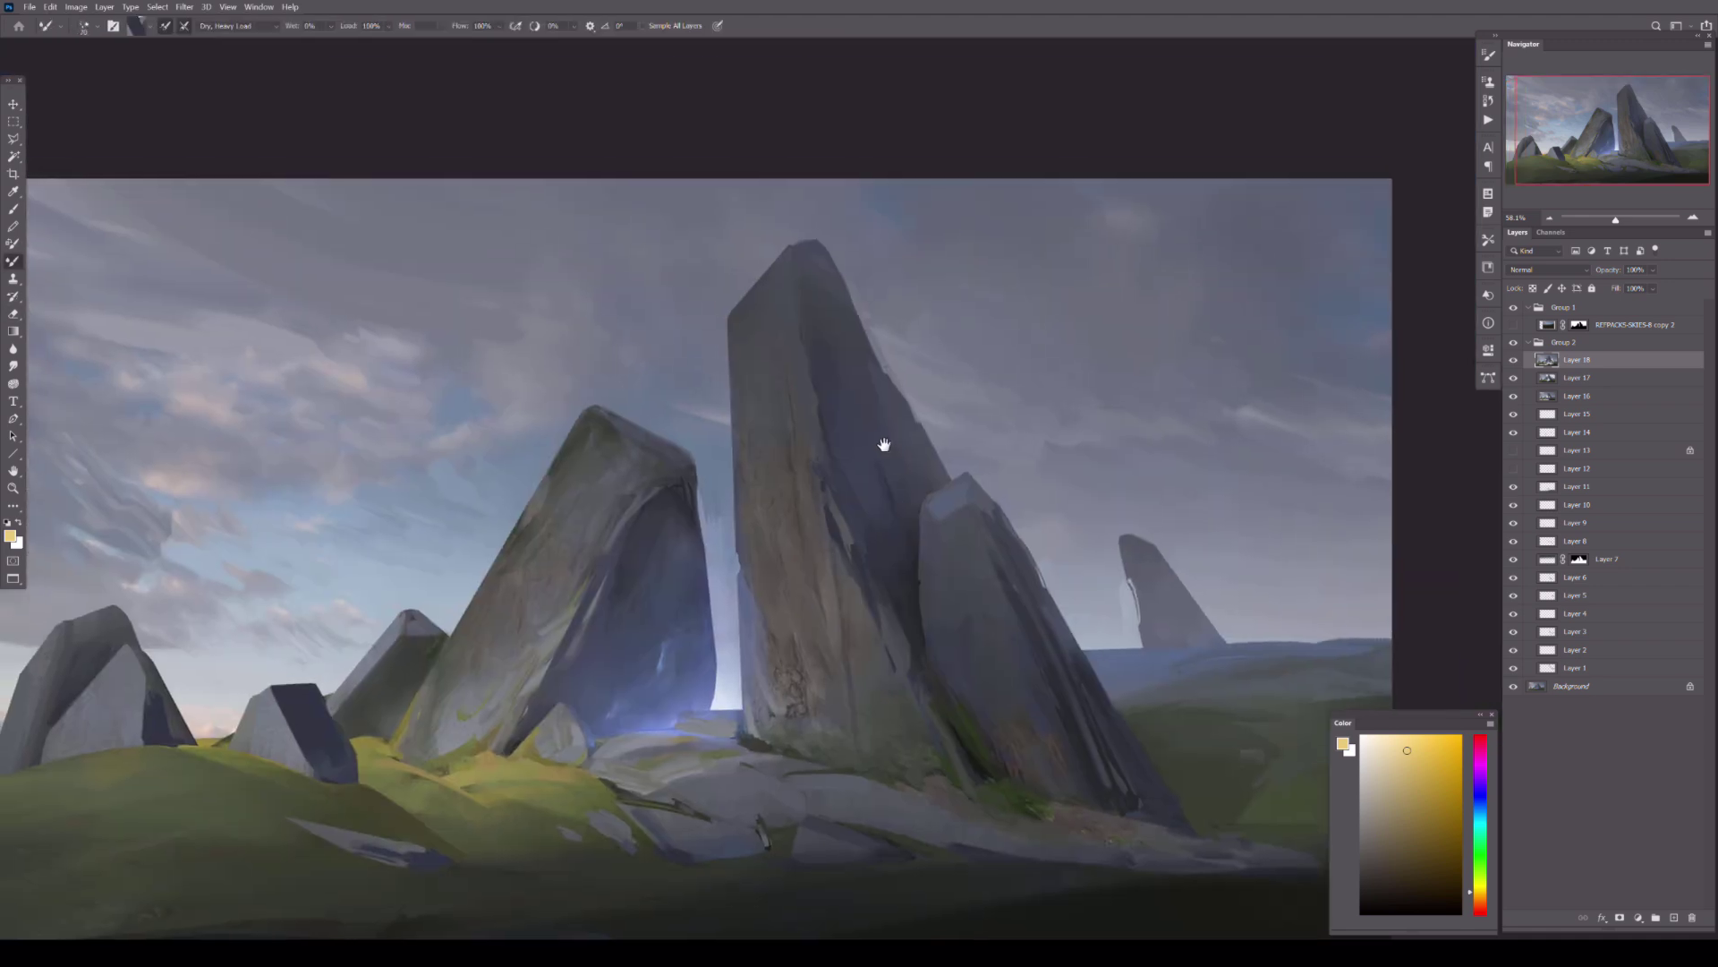
pyautogui.moveTo(998, 272); pyautogui.dragTo(883, 448)
pyautogui.moveTo(806, 313); pyautogui.dragTo(837, 371)
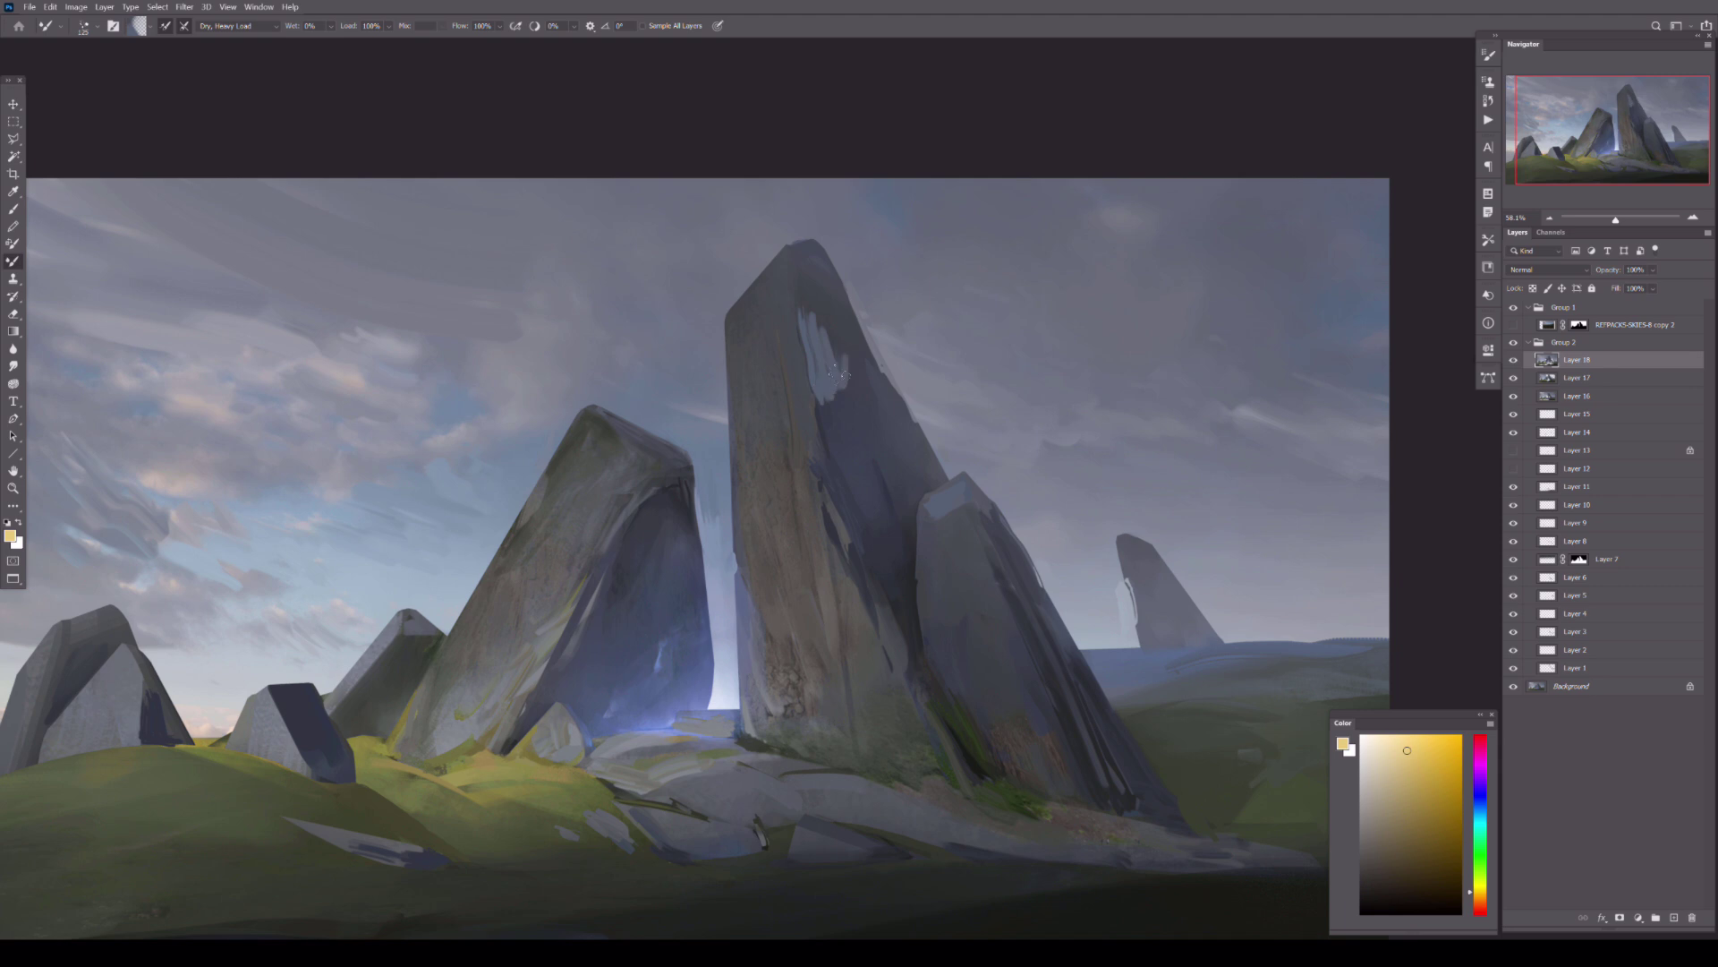
# - Select the tall rock's shadow side and lighten its dark strokes
pyautogui.moveTo(617, 460); pyautogui.dragTo(840, 306)
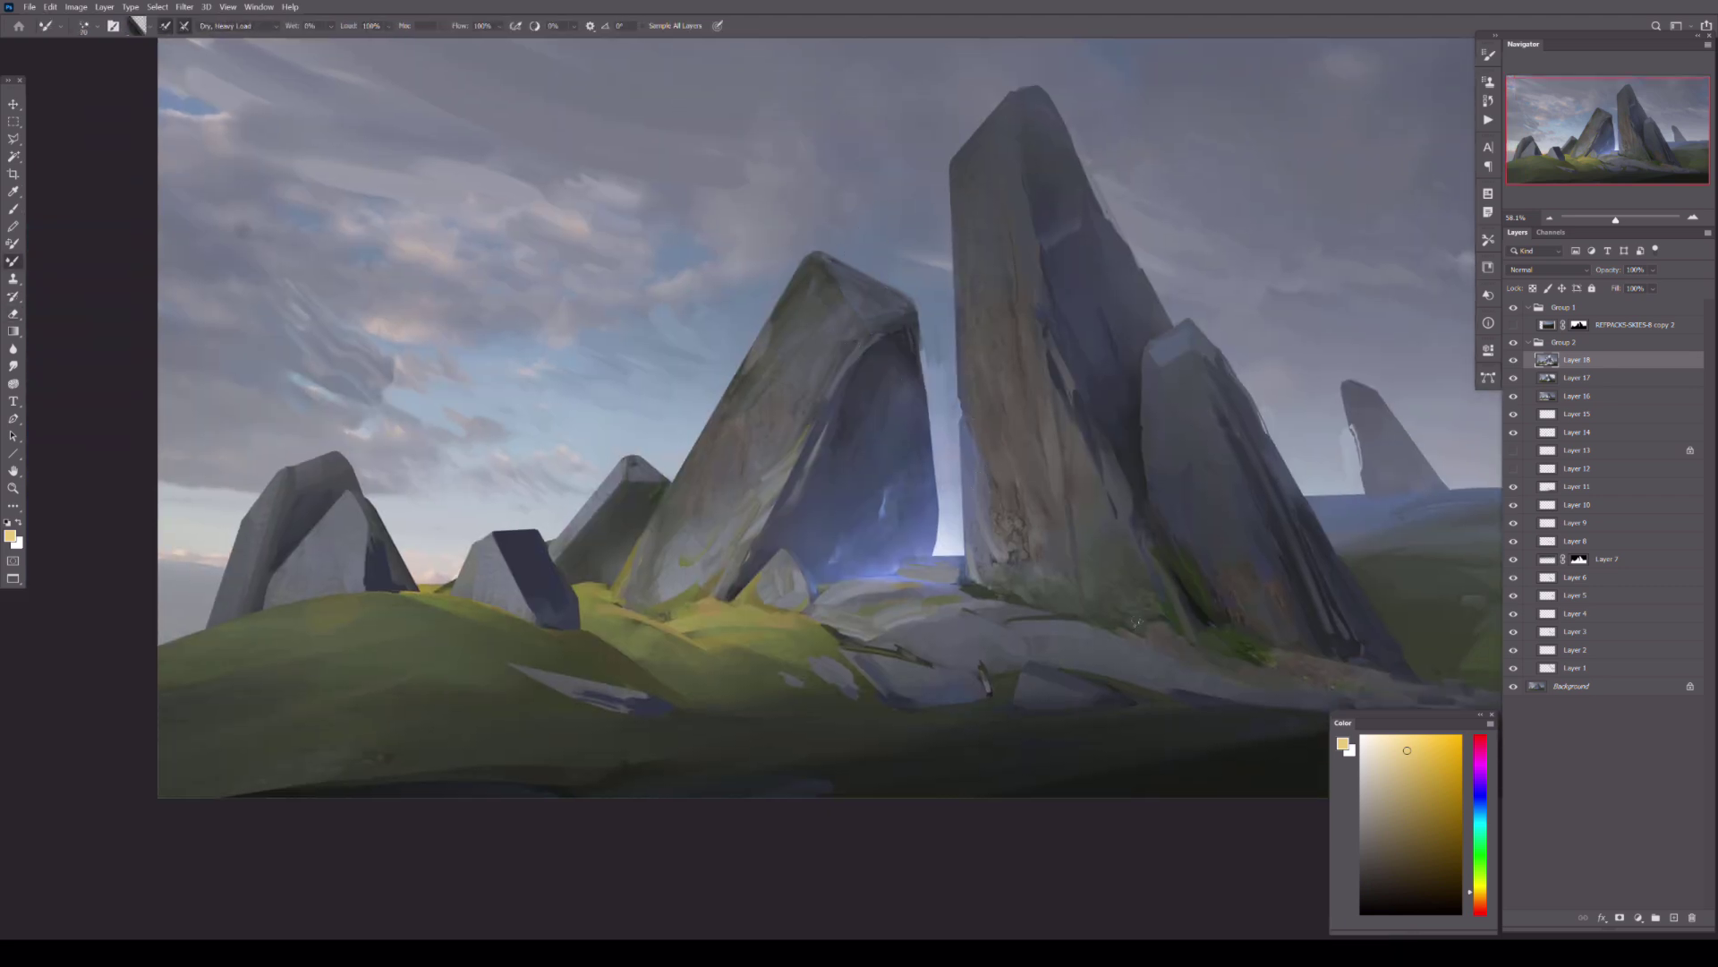
pyautogui.moveTo(1135, 620); pyautogui.dragTo(1090, 690)
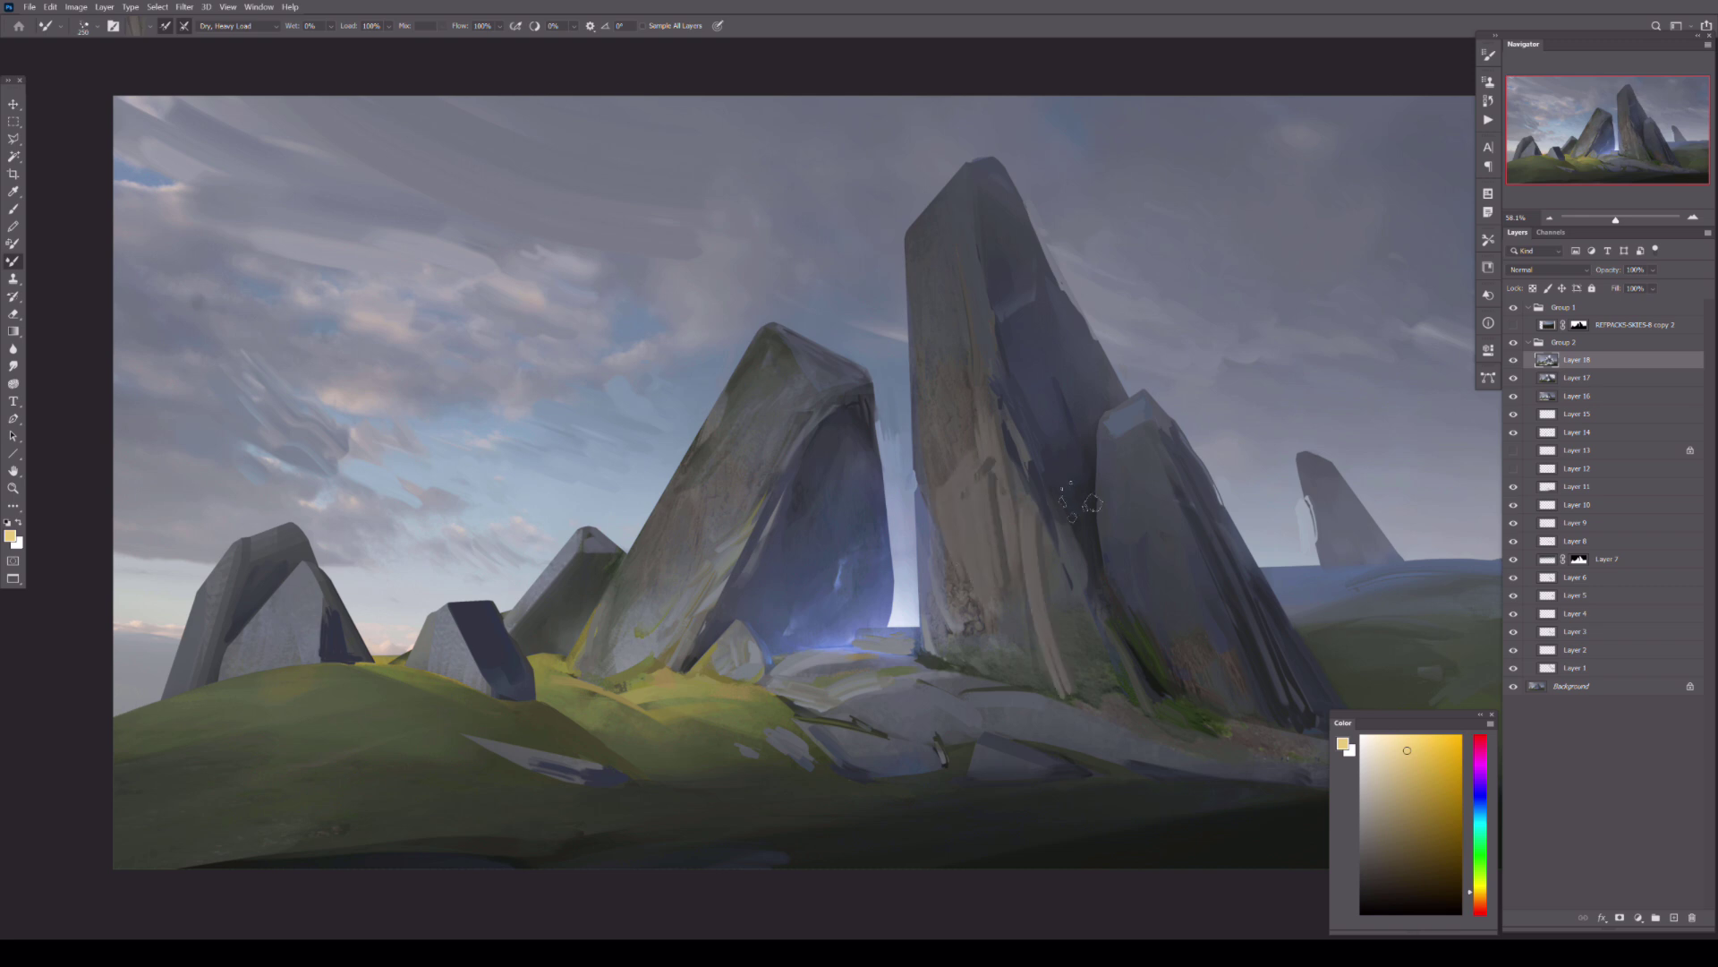
pyautogui.press('e')
pyautogui.doubleClick(1020, 580)
pyautogui.press('b')
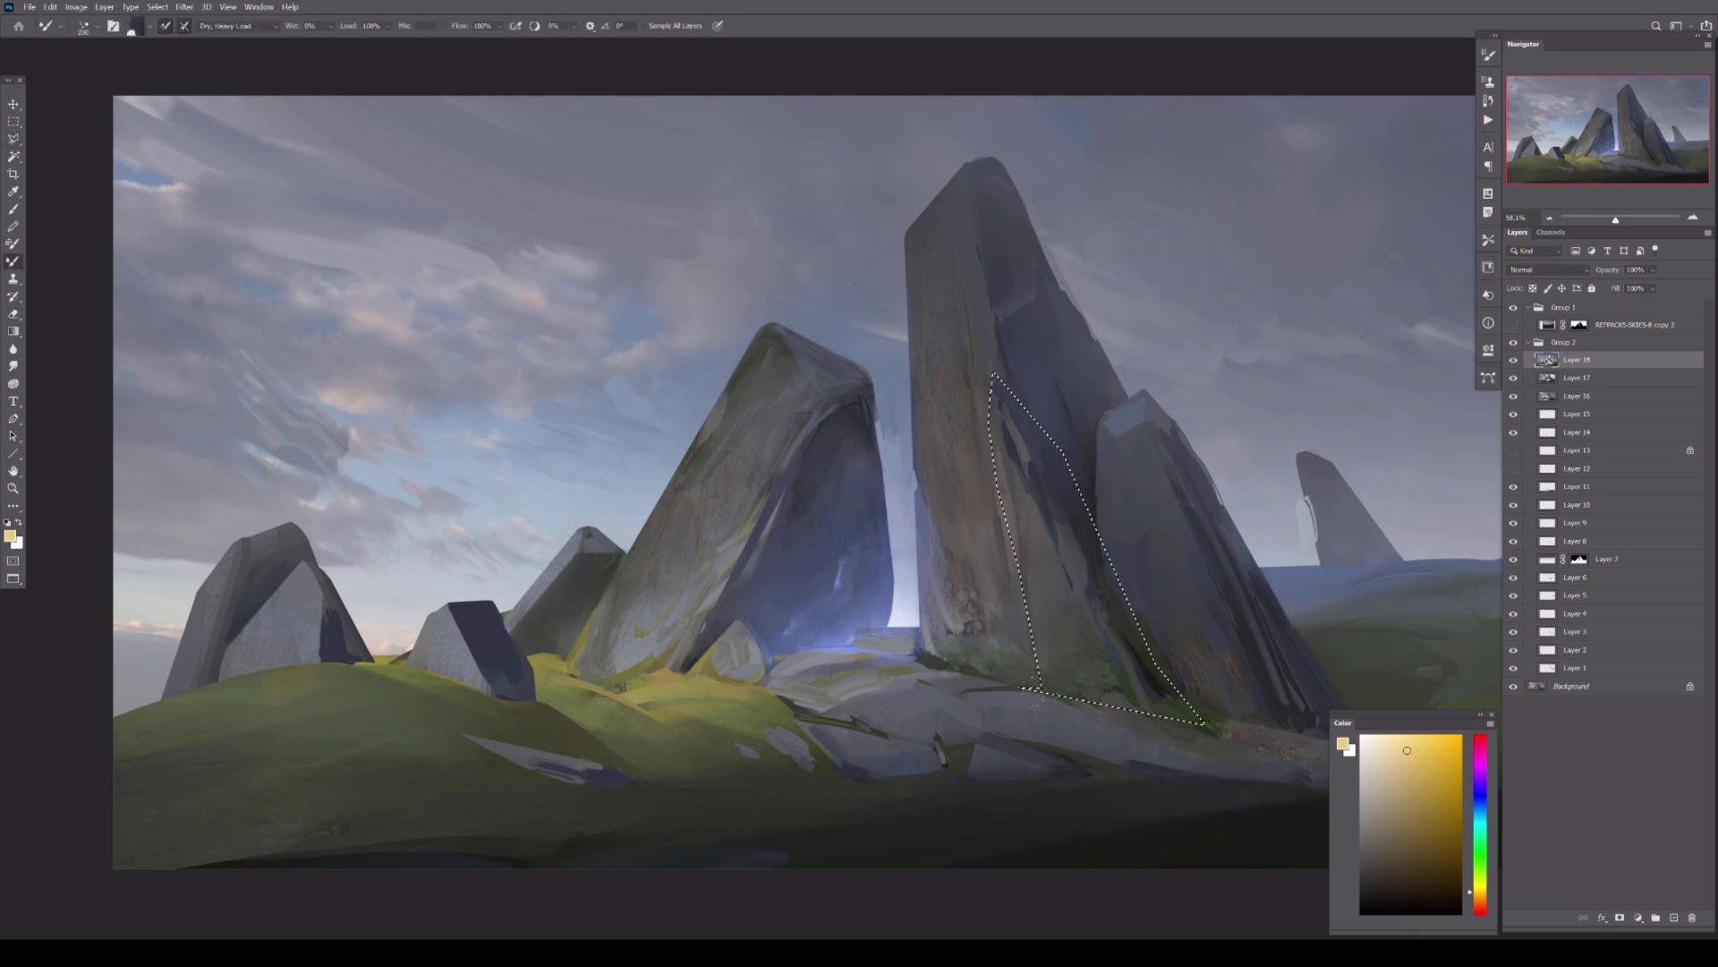
pyautogui.press('e')
pyautogui.moveTo(1120, 531); pyautogui.dragTo(1099, 726)
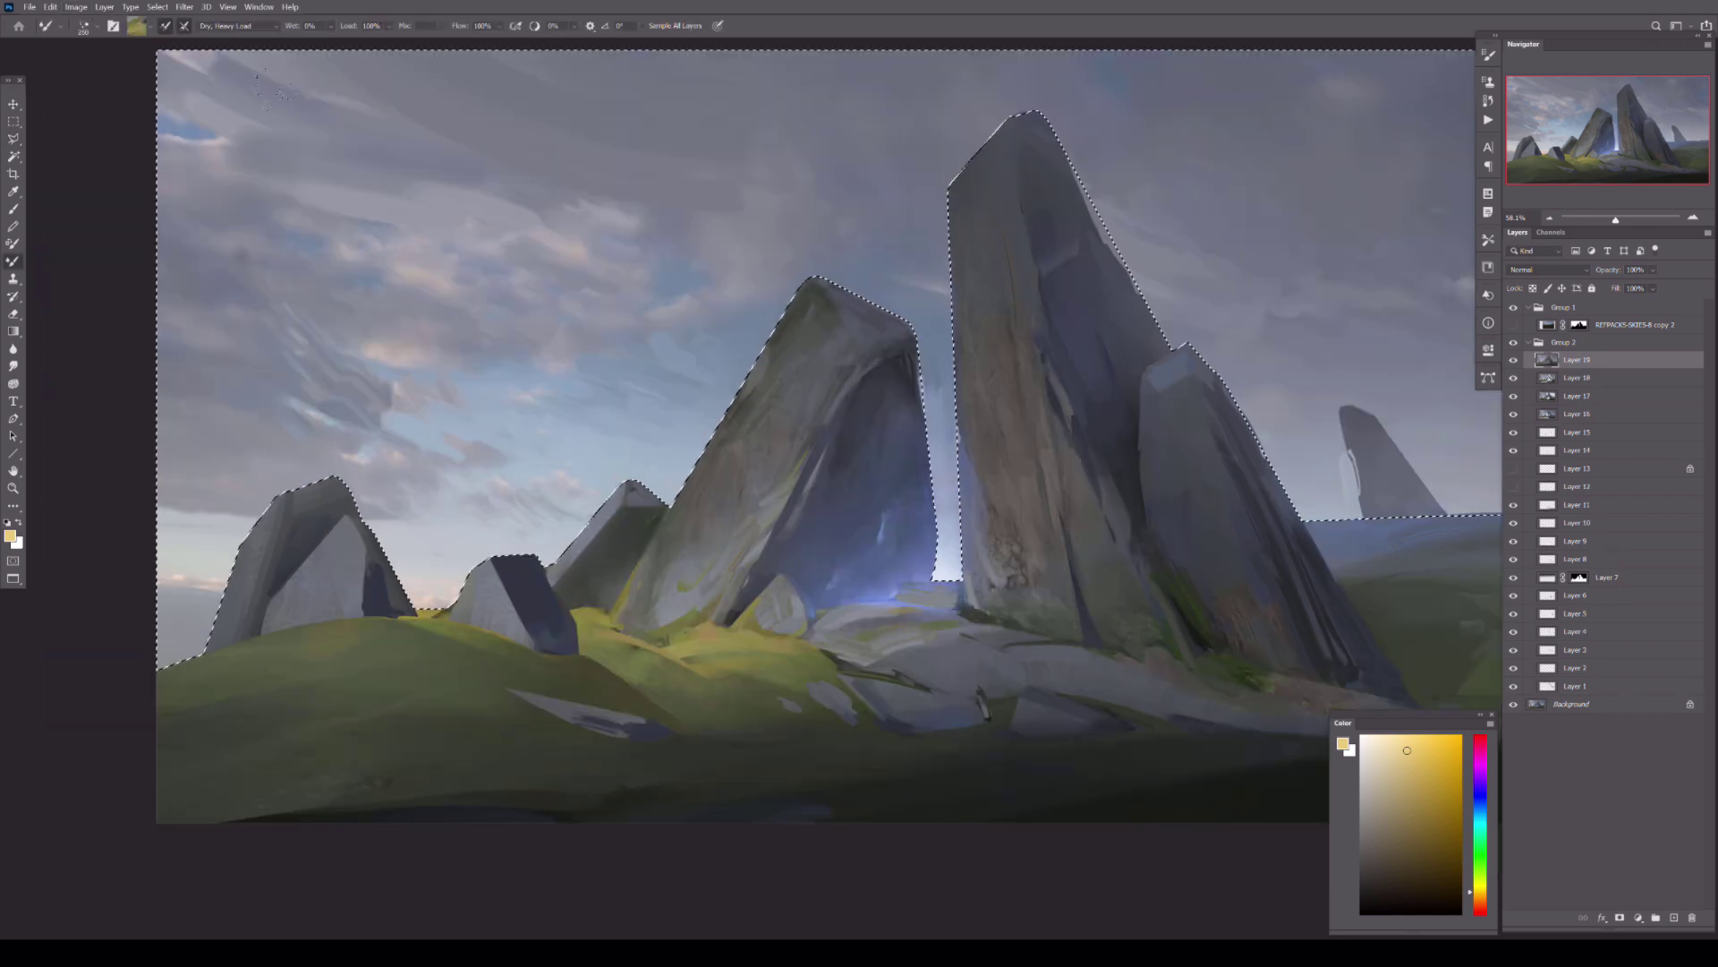
# - Invert the selection and paint yellow-green on the left hill, dark green on the right ground
pyautogui.hotkey('ctrl', 'shift', 'i')
pyautogui.moveTo(215, 666); pyautogui.dragTo(439, 649)
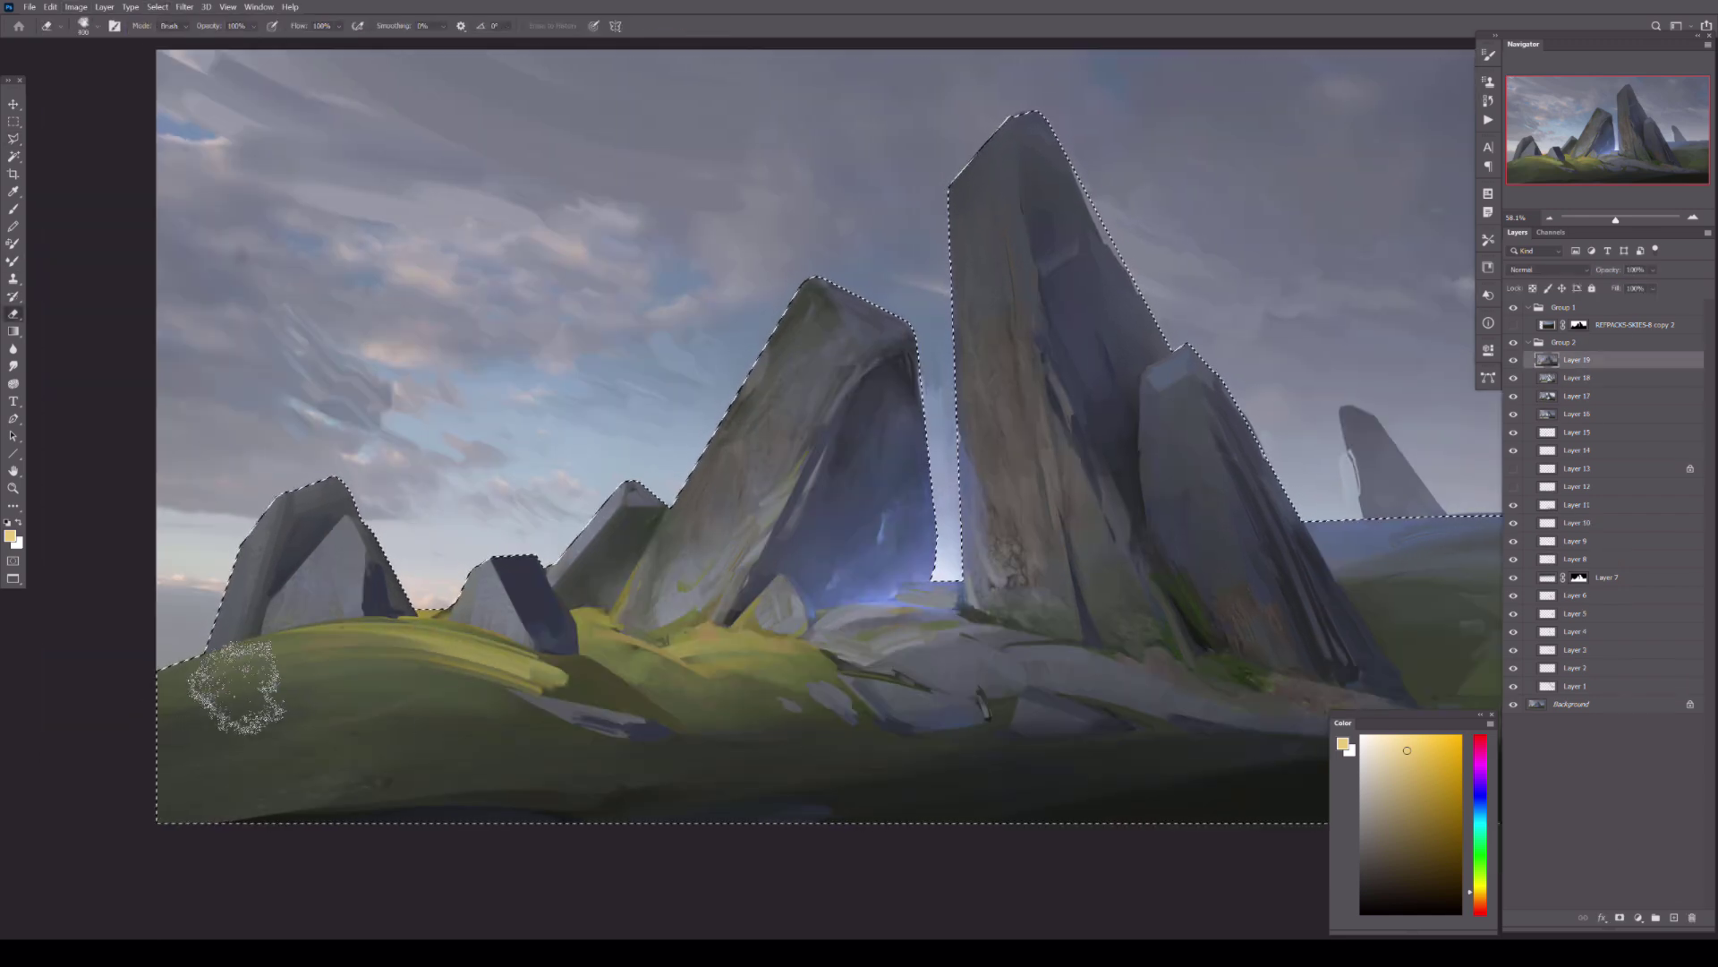
pyautogui.moveTo(1132, 621); pyautogui.dragTo(985, 602)
pyautogui.moveTo(1190, 519)
pyautogui.mouseDown()
pyautogui.moveTo(1347, 550)
pyautogui.moveTo(1163, 515)
pyautogui.mouseUp()
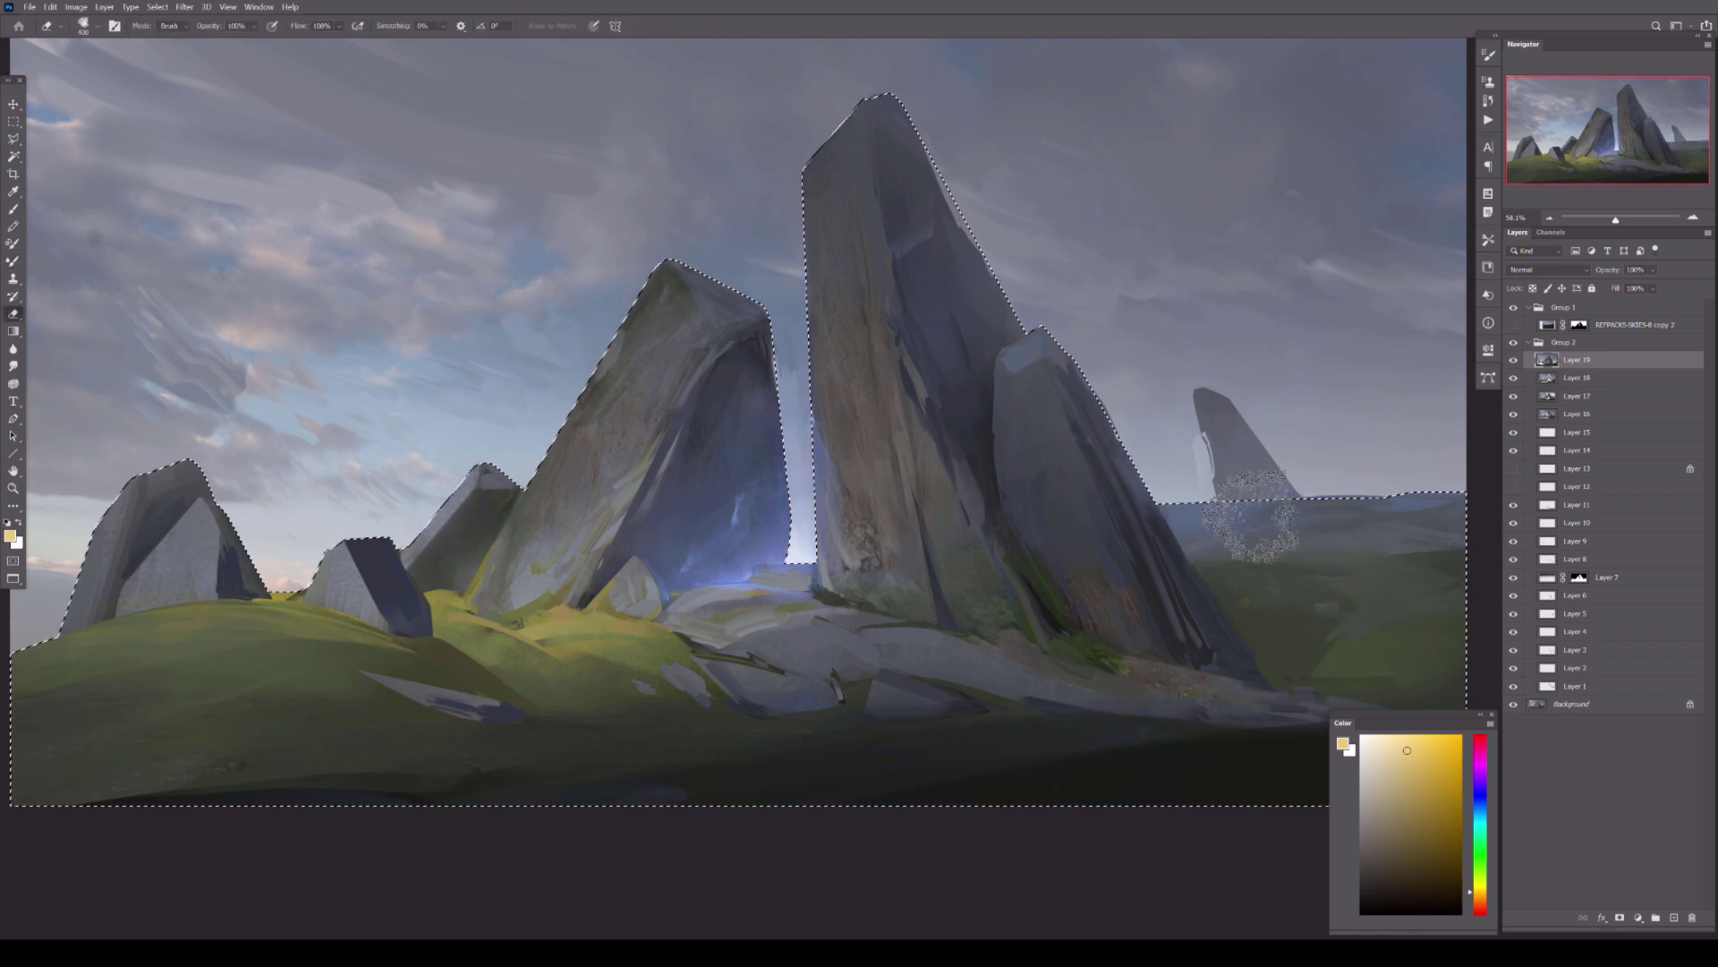
pyautogui.press('e')
# - Lighten the rock's left face and repaint the left rock face grey-blue over the moss
pyautogui.moveTo(1020, 420)
pyautogui.mouseDown()
pyautogui.moveTo(1029, 555)
pyautogui.moveTo(1023, 435)
pyautogui.mouseUp()
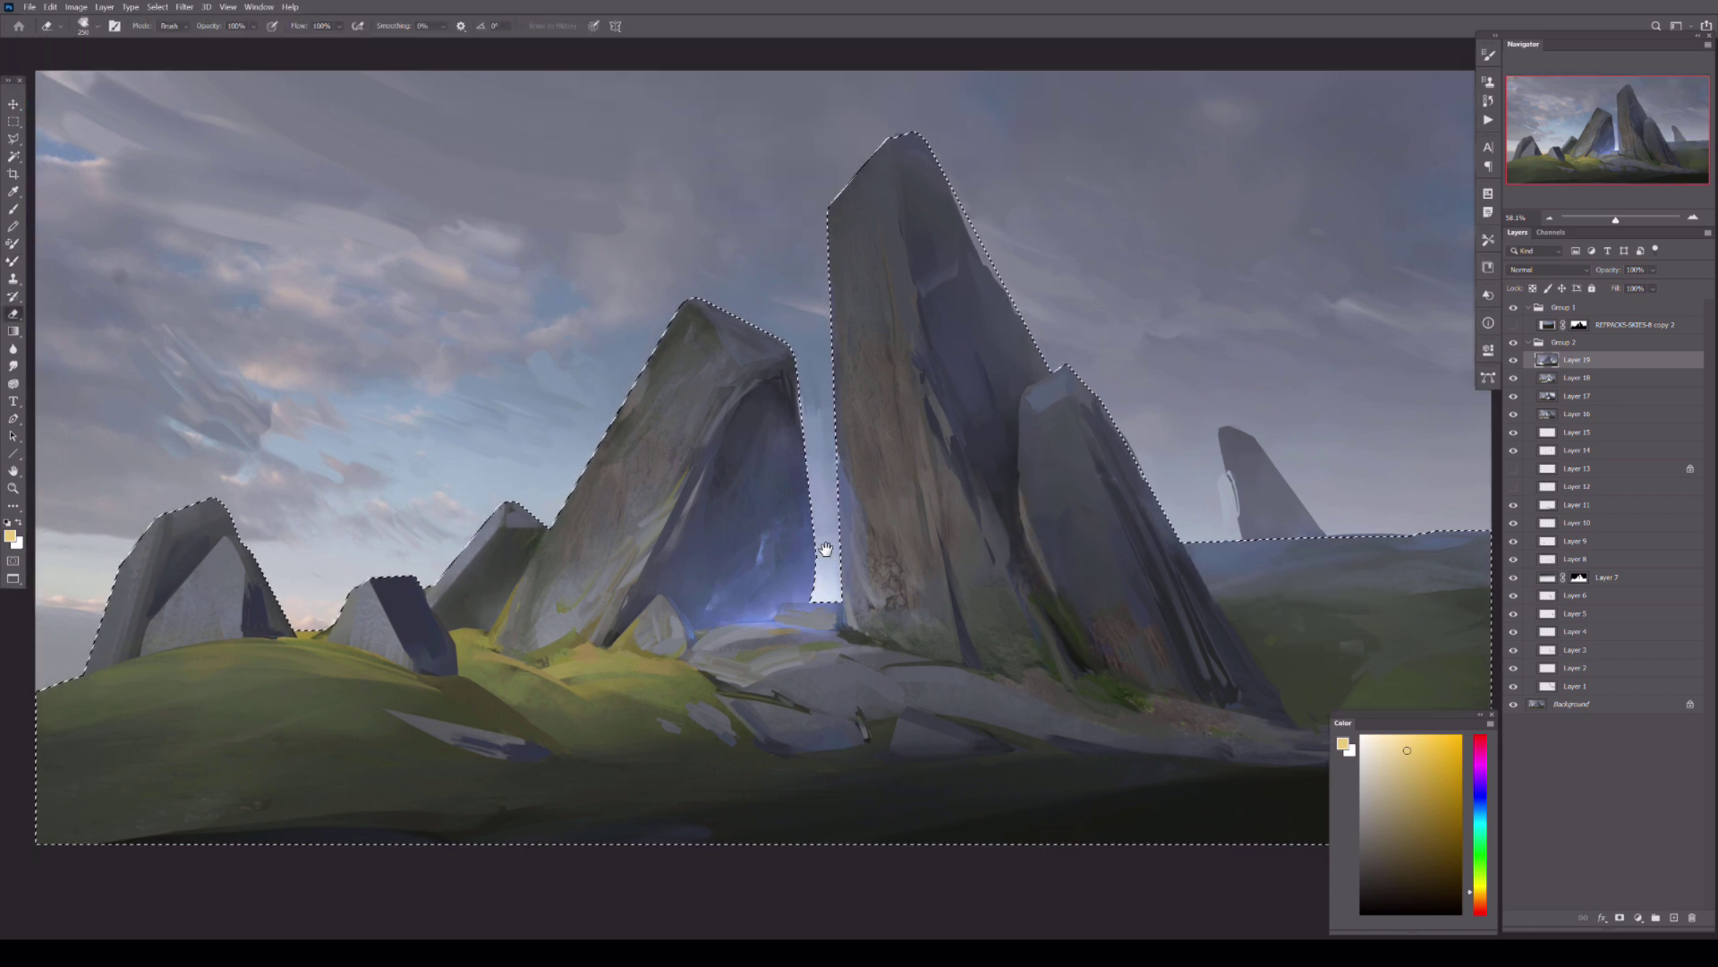
pyautogui.keyDown('ctrl'); pyautogui.click(1580, 325); pyautogui.keyUp('ctrl')
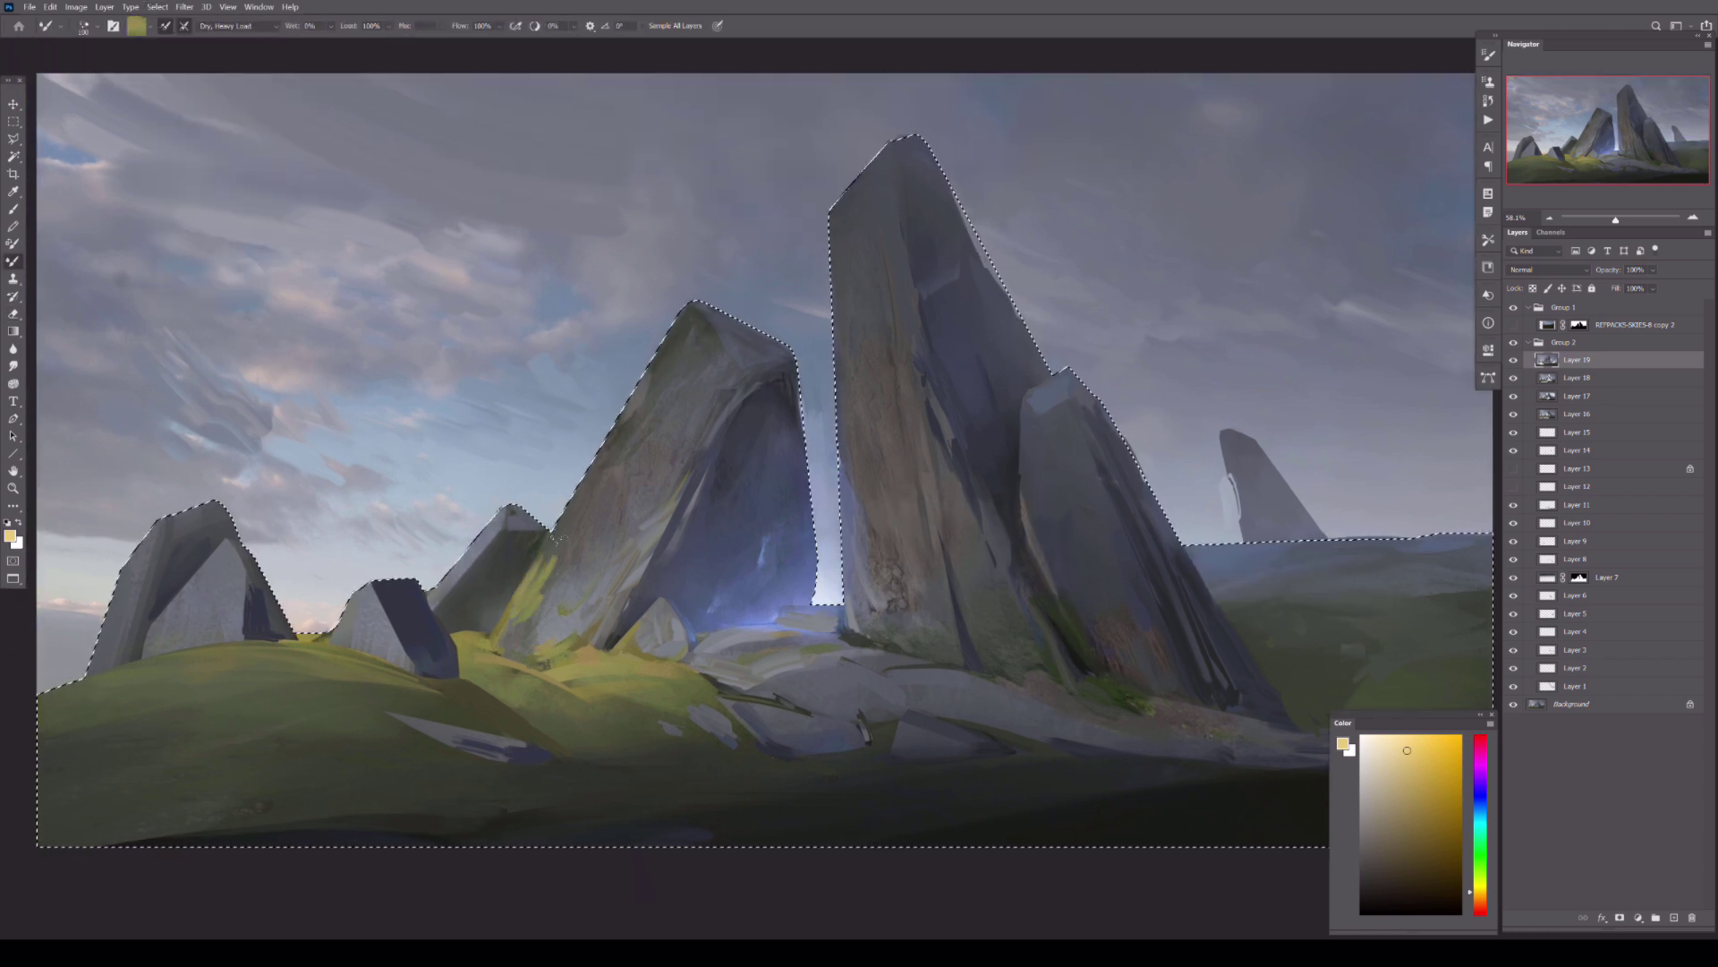
pyautogui.moveTo(684, 369)
pyautogui.mouseDown()
pyautogui.moveTo(763, 398)
pyautogui.moveTo(769, 358)
pyautogui.mouseUp()
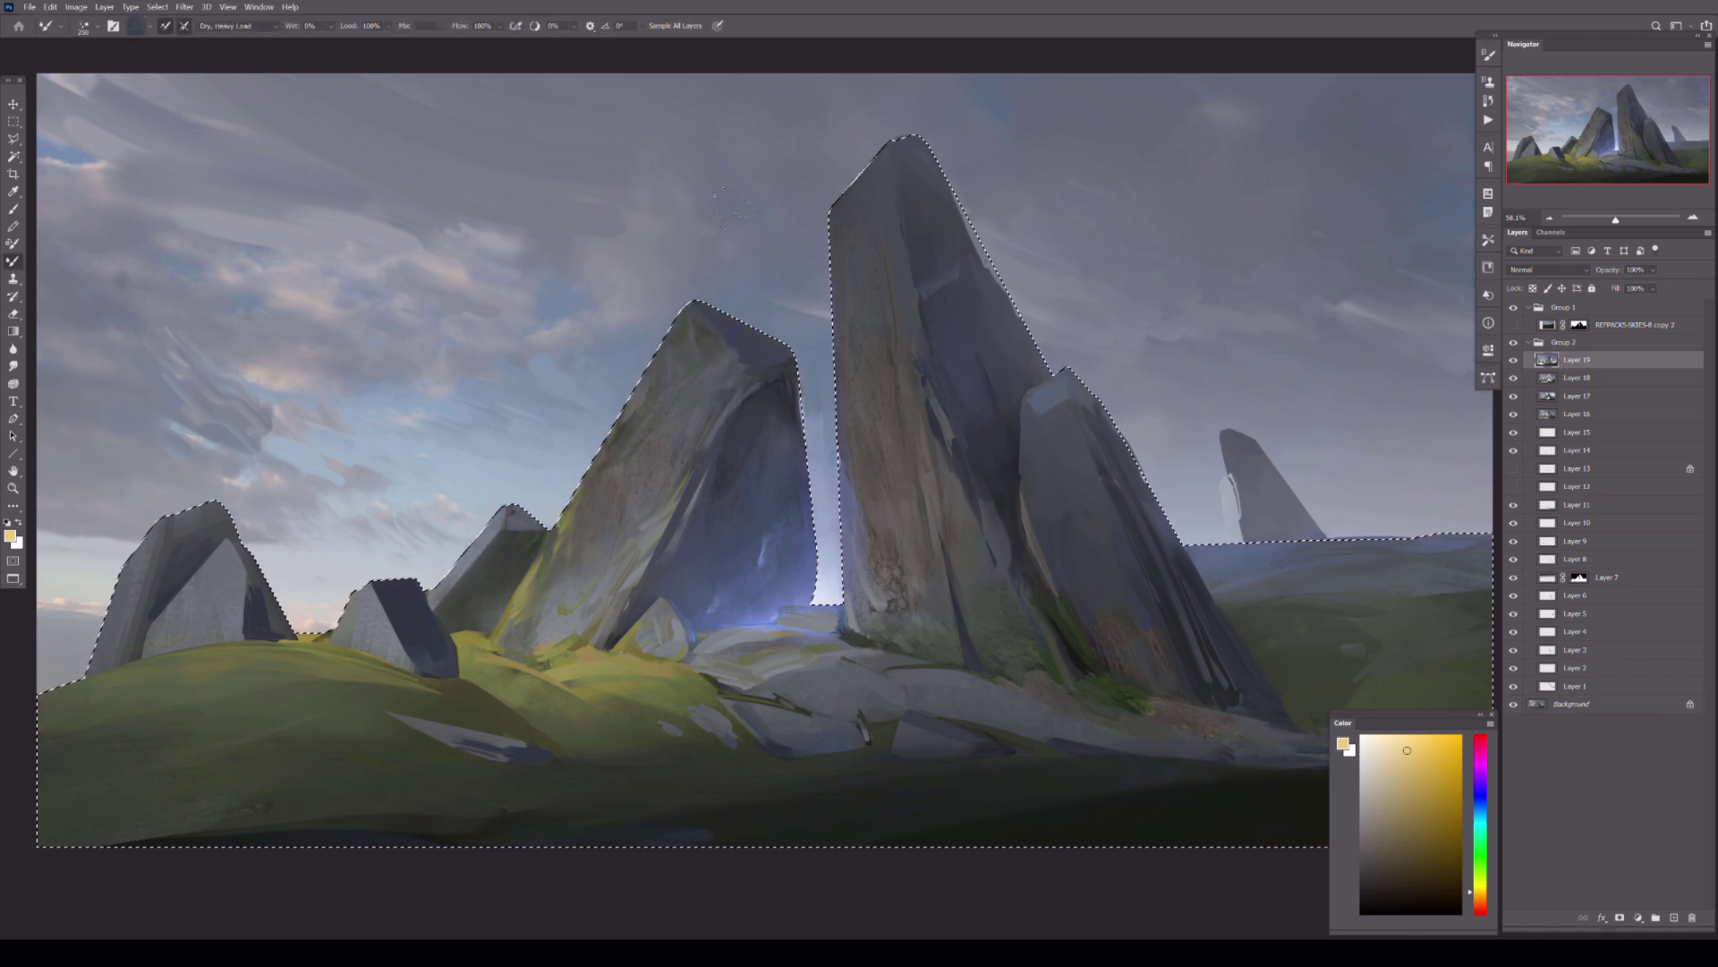
pyautogui.press('e')
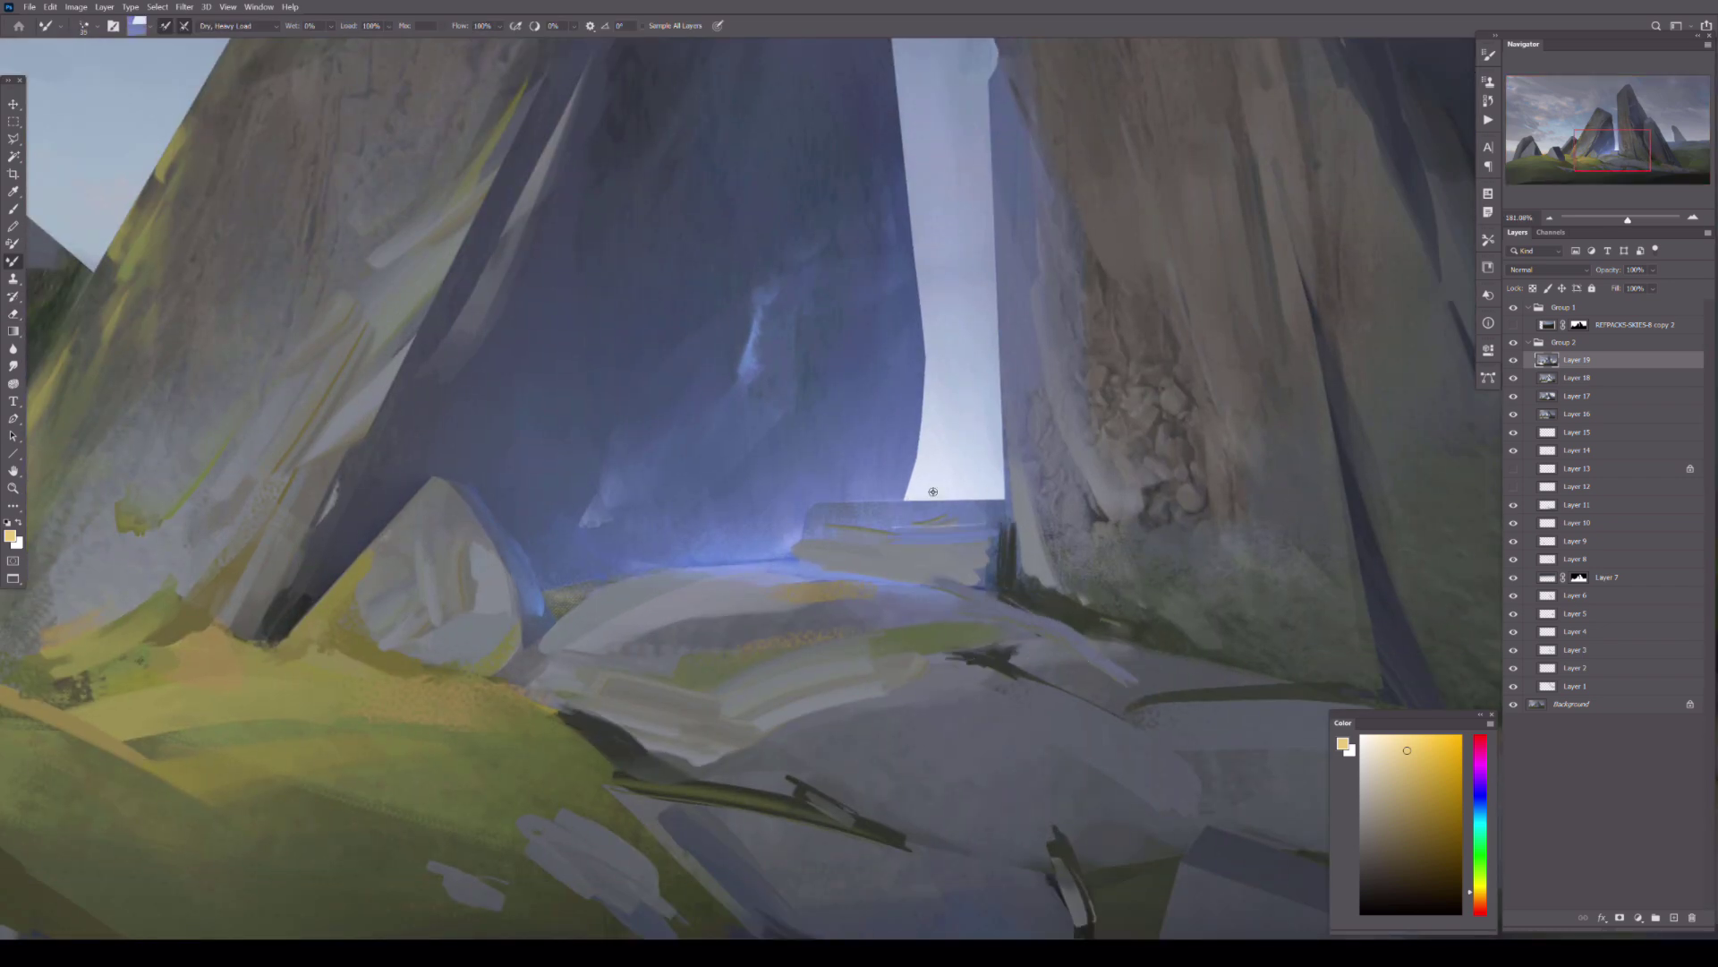
# - Carve a dark ledge across the middle monolith's face with blended paint and eraser
pyautogui.scroll(5, 821, 498)
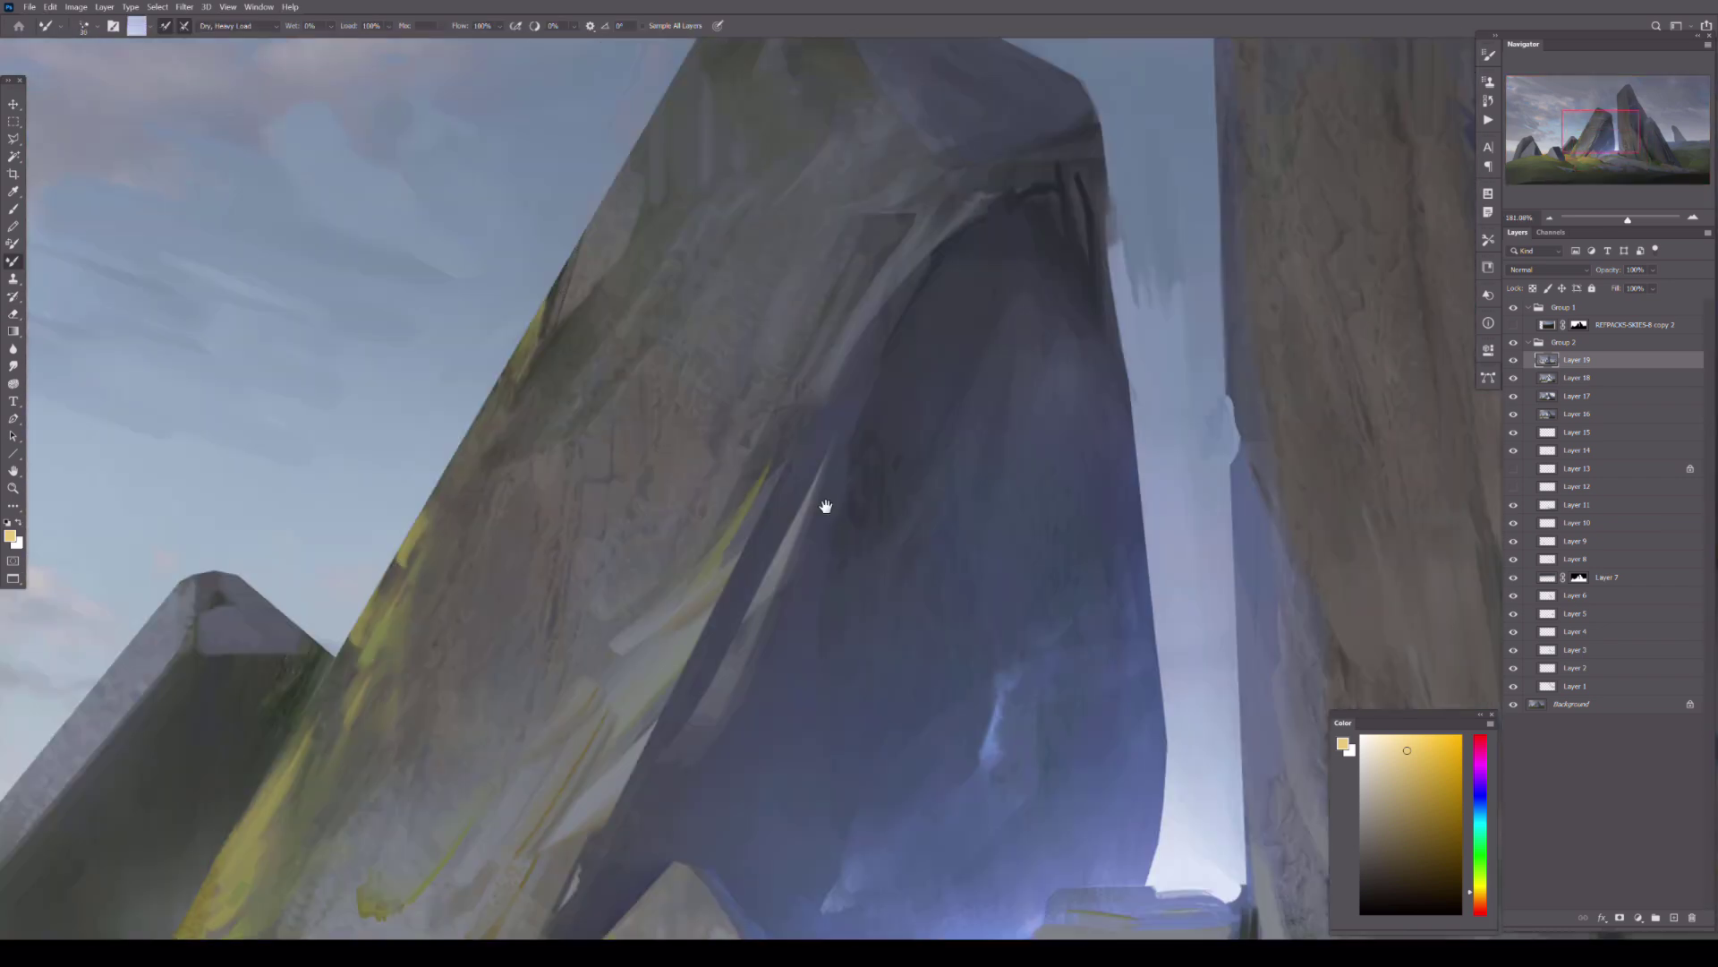
pyautogui.hscroll(-5, 1000, 439)
pyautogui.moveTo(971, 441)
pyautogui.mouseDown()
pyautogui.moveTo(537, 729)
pyautogui.moveTo(824, 556)
pyautogui.moveTo(930, 586)
pyautogui.mouseUp()
pyautogui.press('e')
pyautogui.press('b')
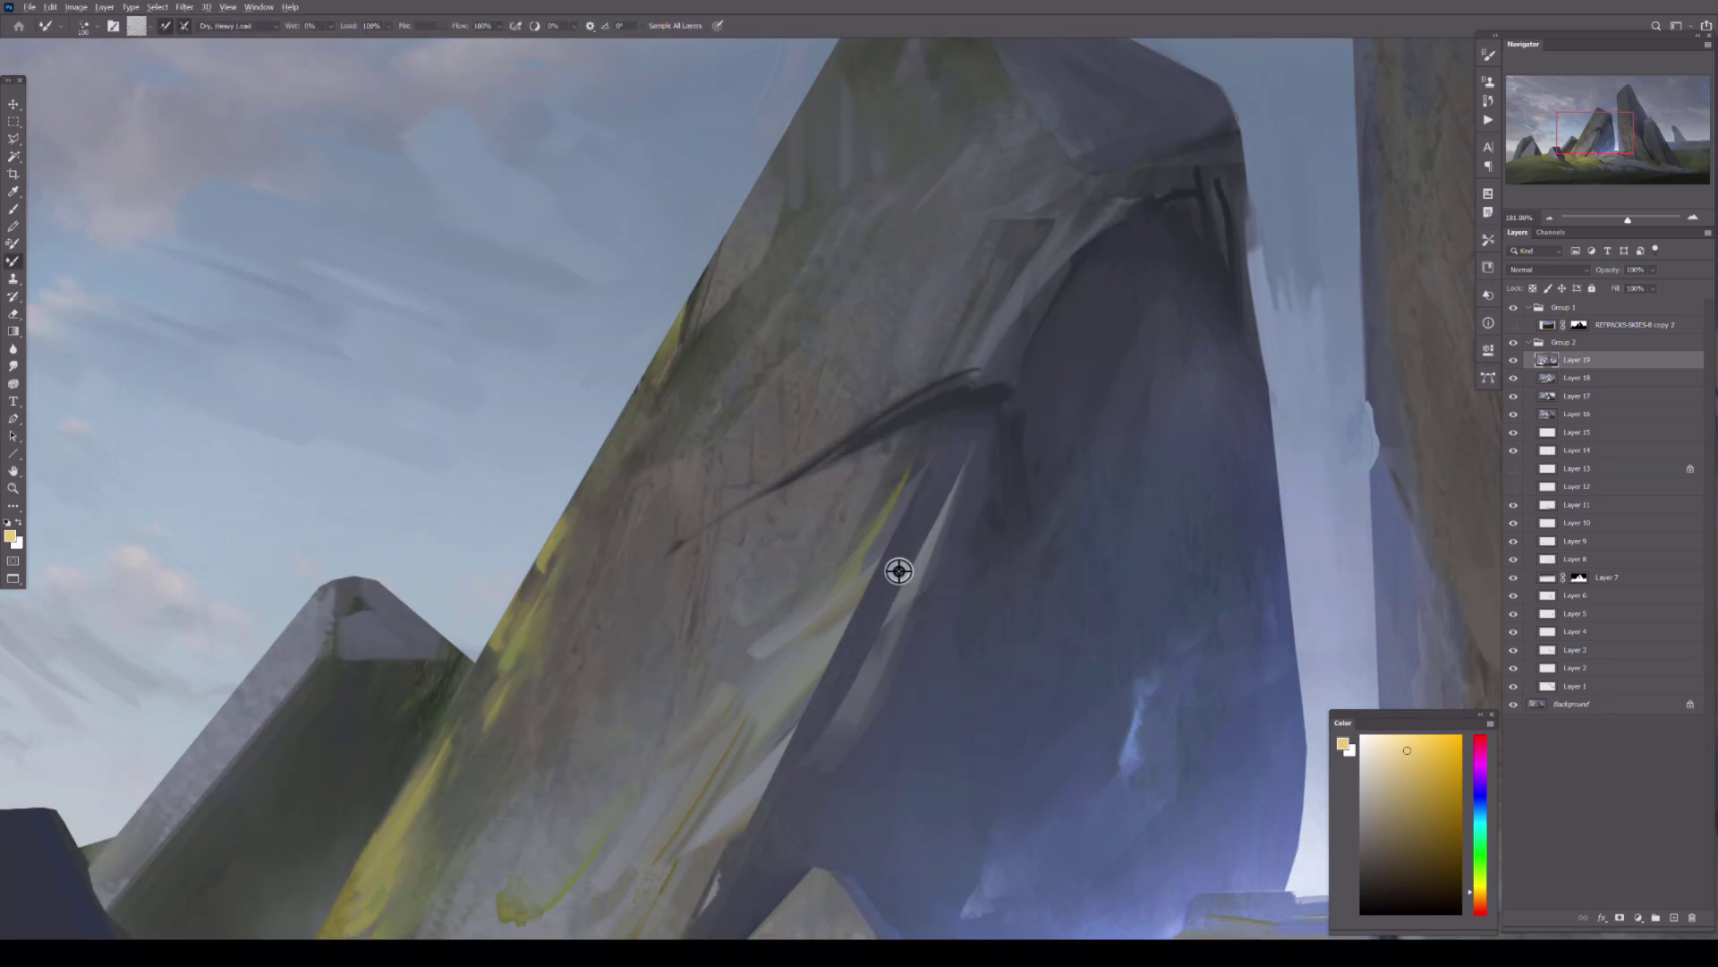
pyautogui.press('e')
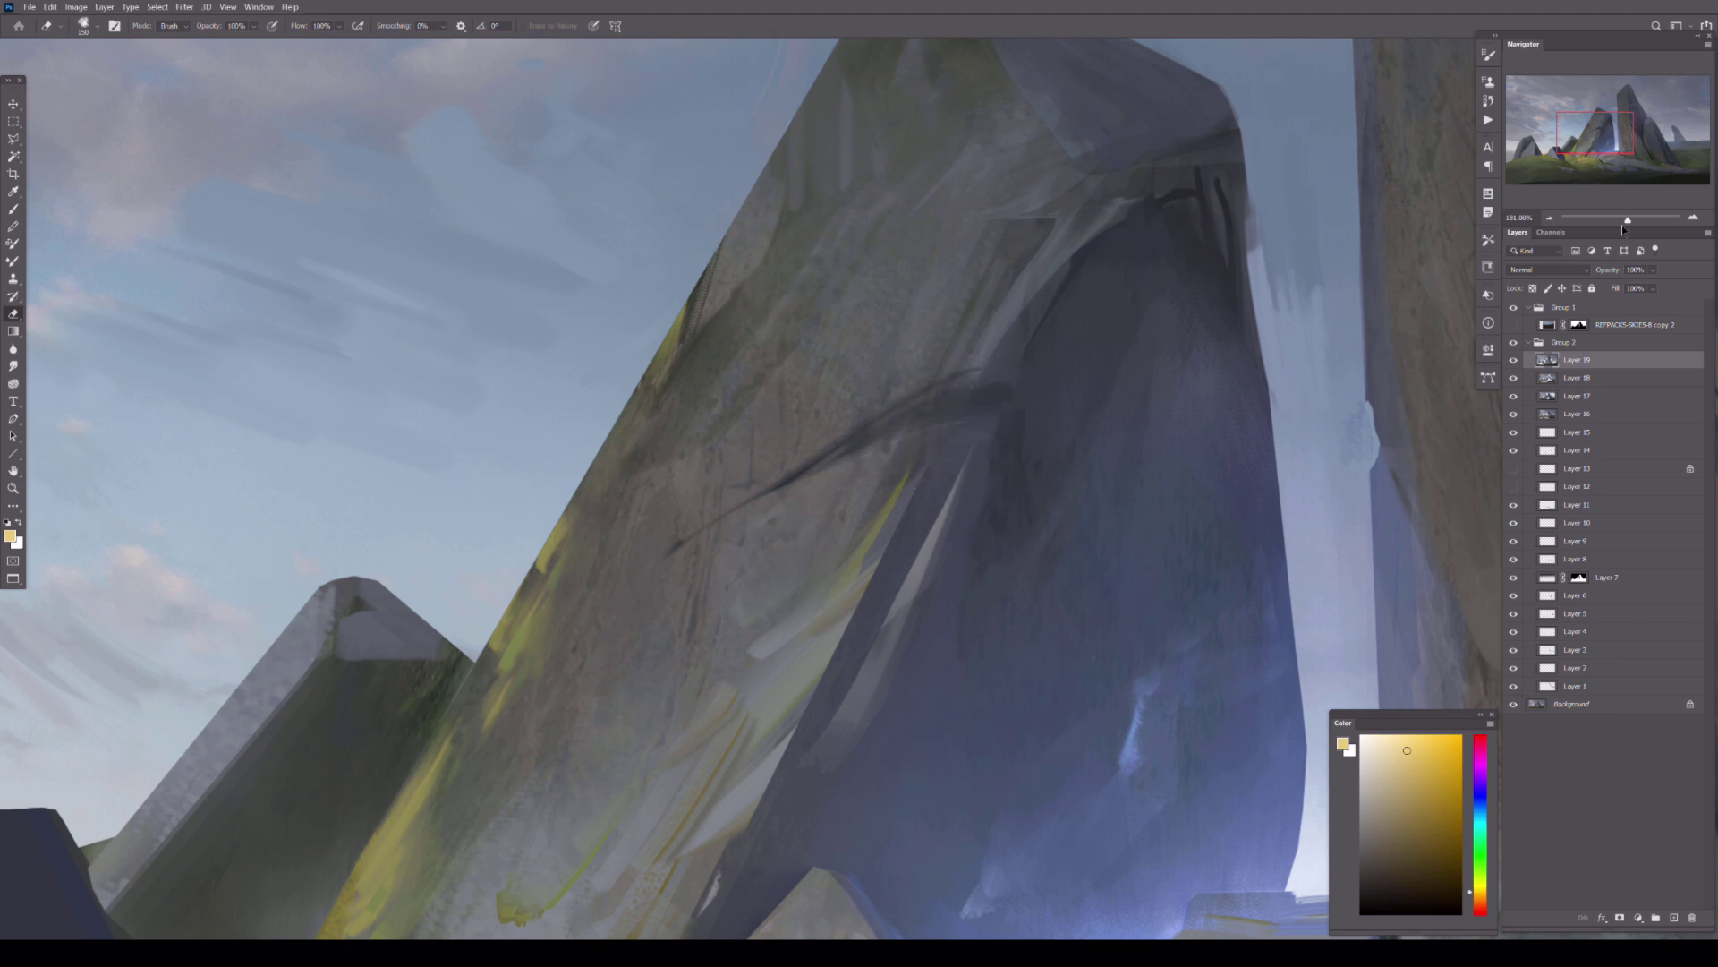
# - Erase the white strokes on the right rock
pyautogui.moveTo(1628, 218); pyautogui.dragTo(1620, 218)
pyautogui.press('b')
pyautogui.scroll(-3, 752, 484)
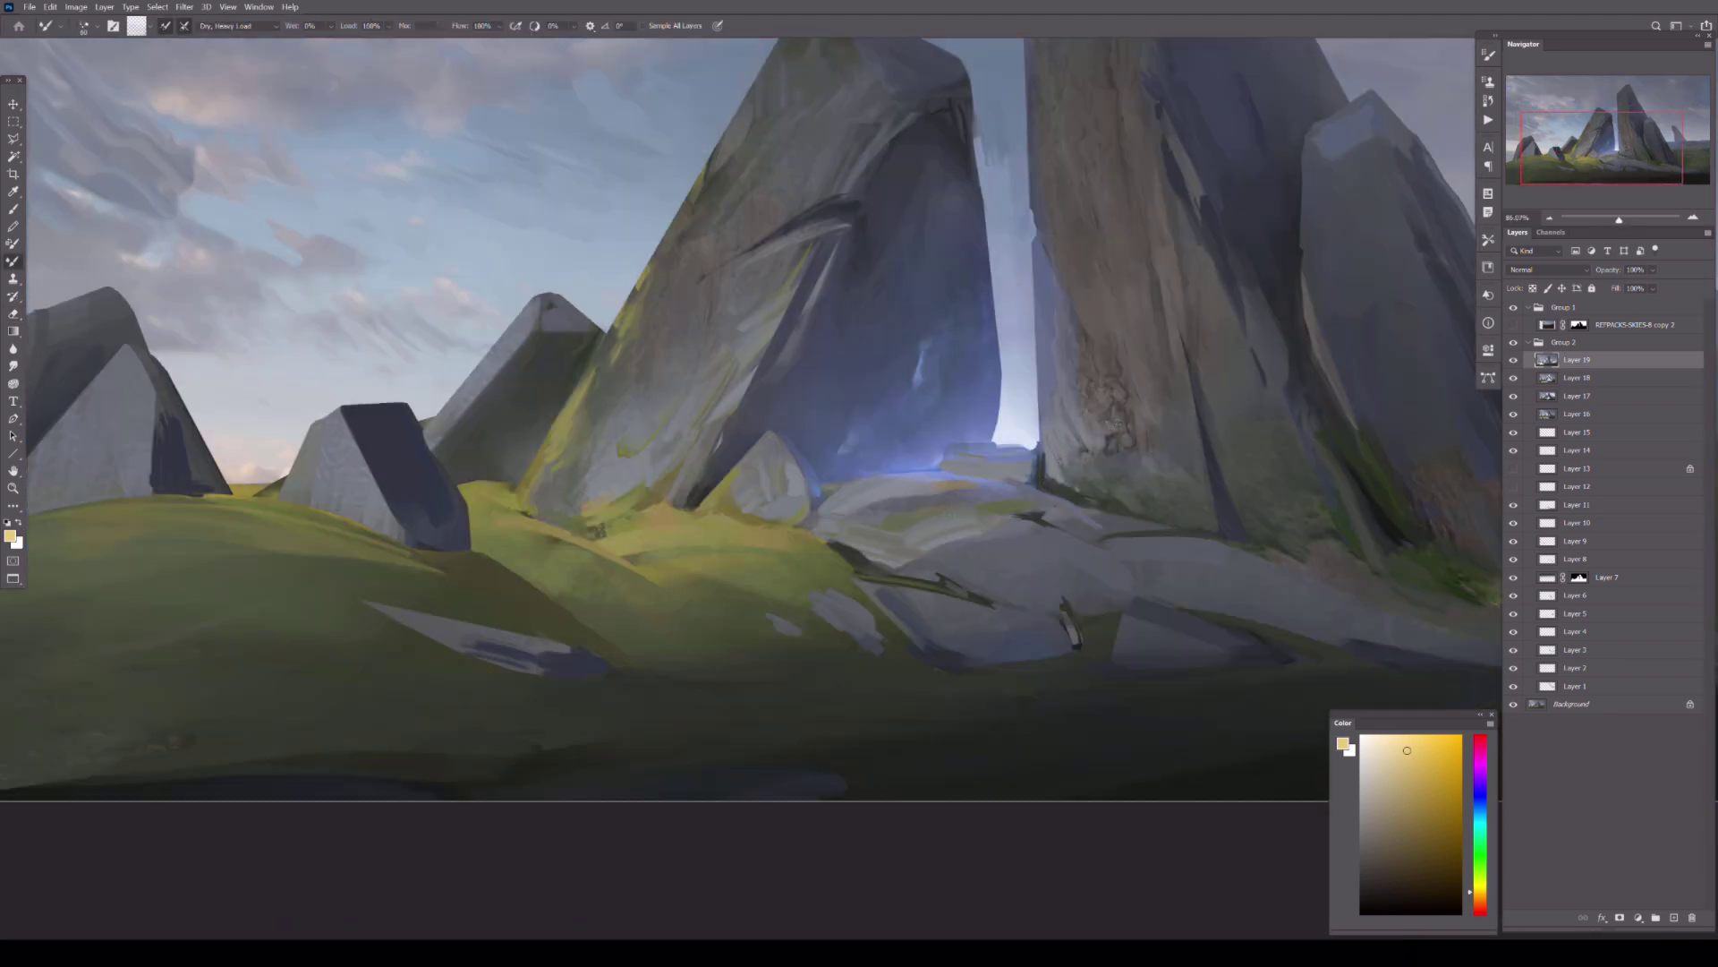
pyautogui.moveTo(1099, 410); pyautogui.dragTo(1069, 448)
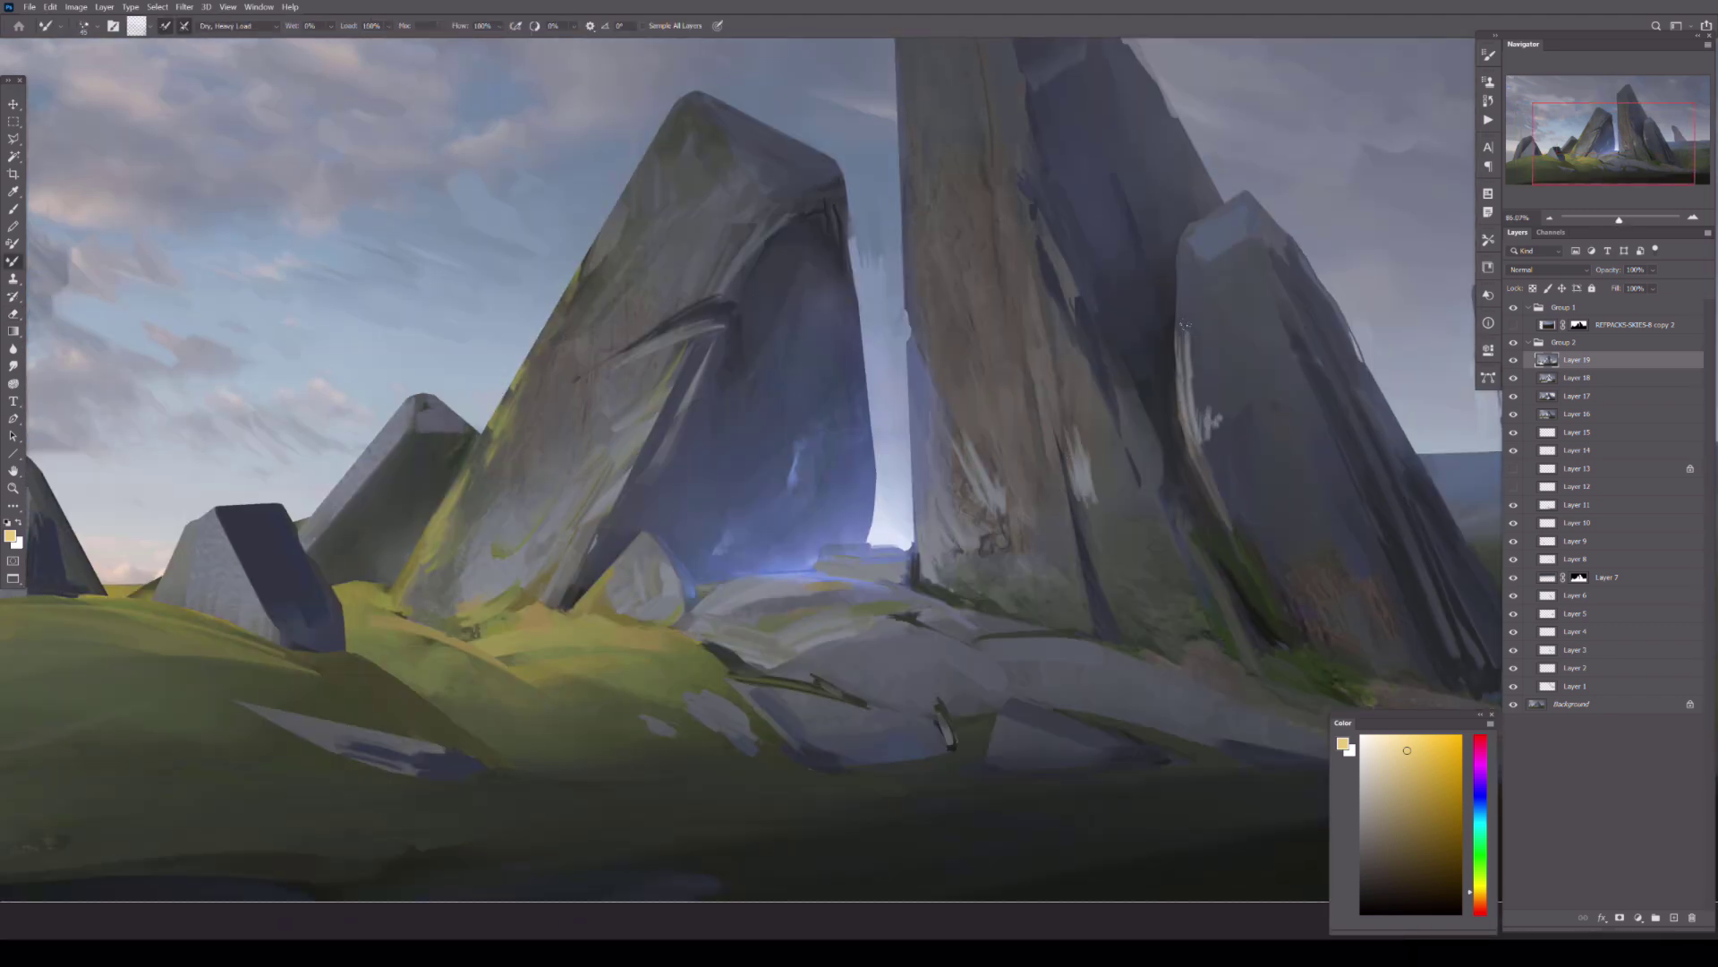
pyautogui.press('e')
pyautogui.moveTo(1184, 326); pyautogui.dragTo(1227, 444)
pyautogui.press('b')
pyautogui.moveTo(1035, 501); pyautogui.dragTo(1196, 444)
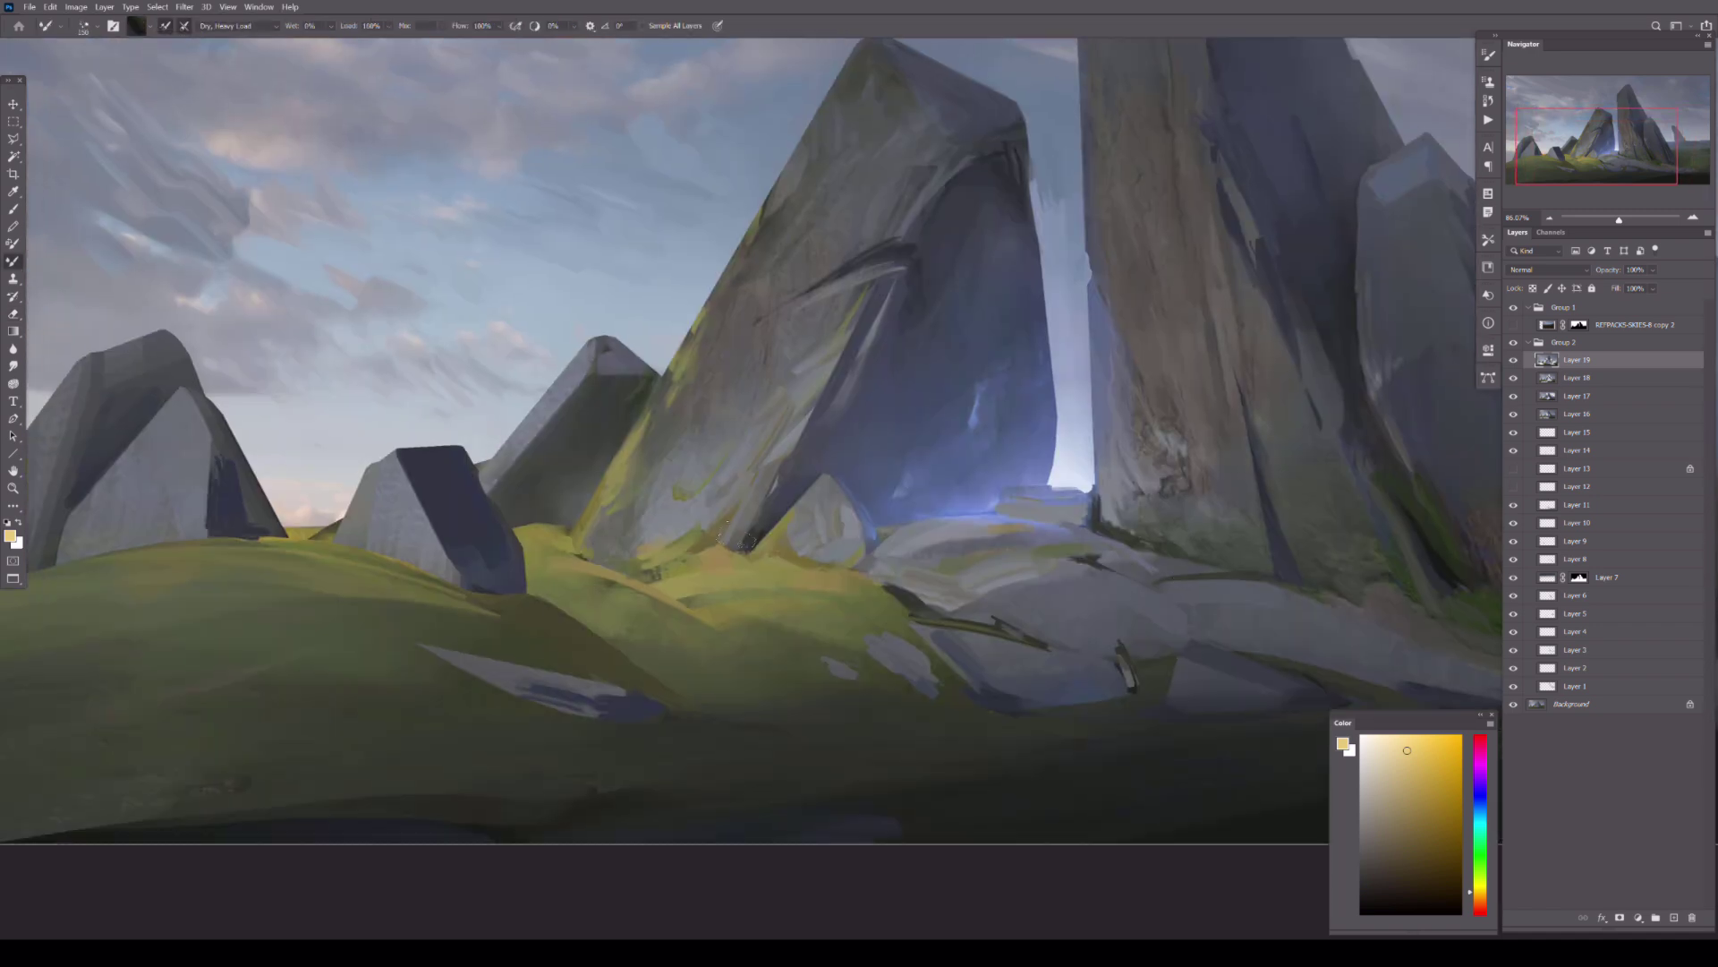
# - Brighten the grass with lighter yellow-green strokes and erase stray yellow on the rock
pyautogui.moveTo(573, 595); pyautogui.dragTo(716, 618)
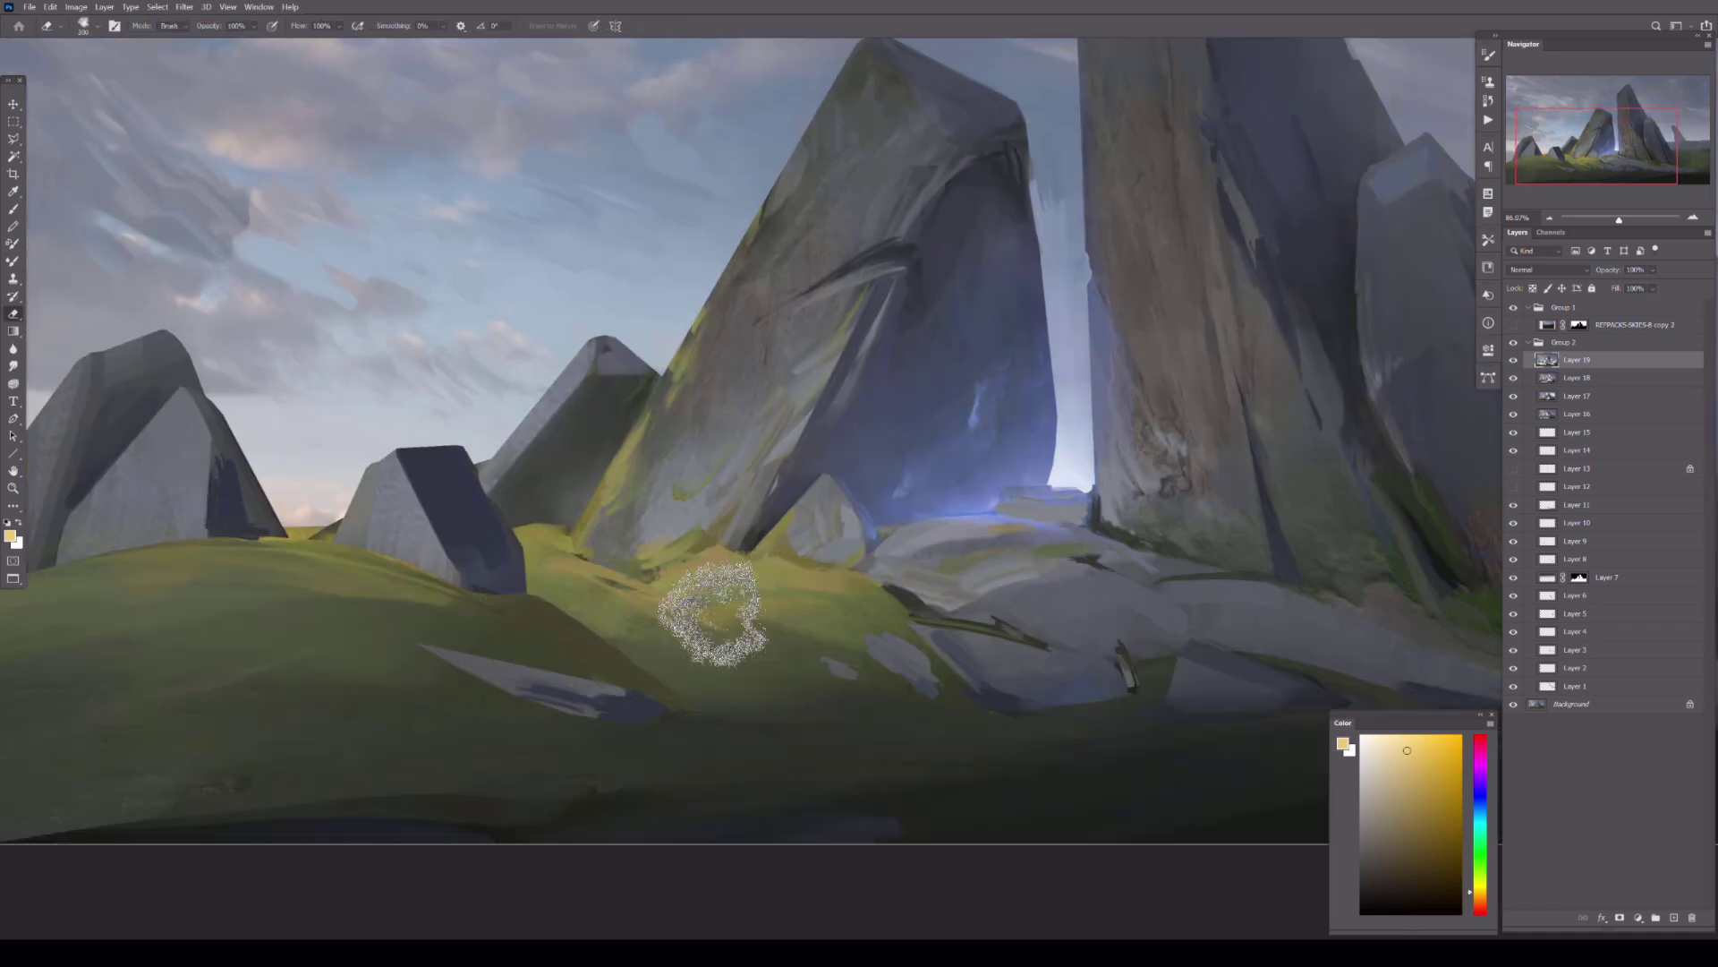
pyautogui.keyDown('alt'); pyautogui.click(737, 572); pyautogui.keyUp('alt')
pyautogui.press('e')
pyautogui.moveTo(1003, 560); pyautogui.dragTo(962, 580)
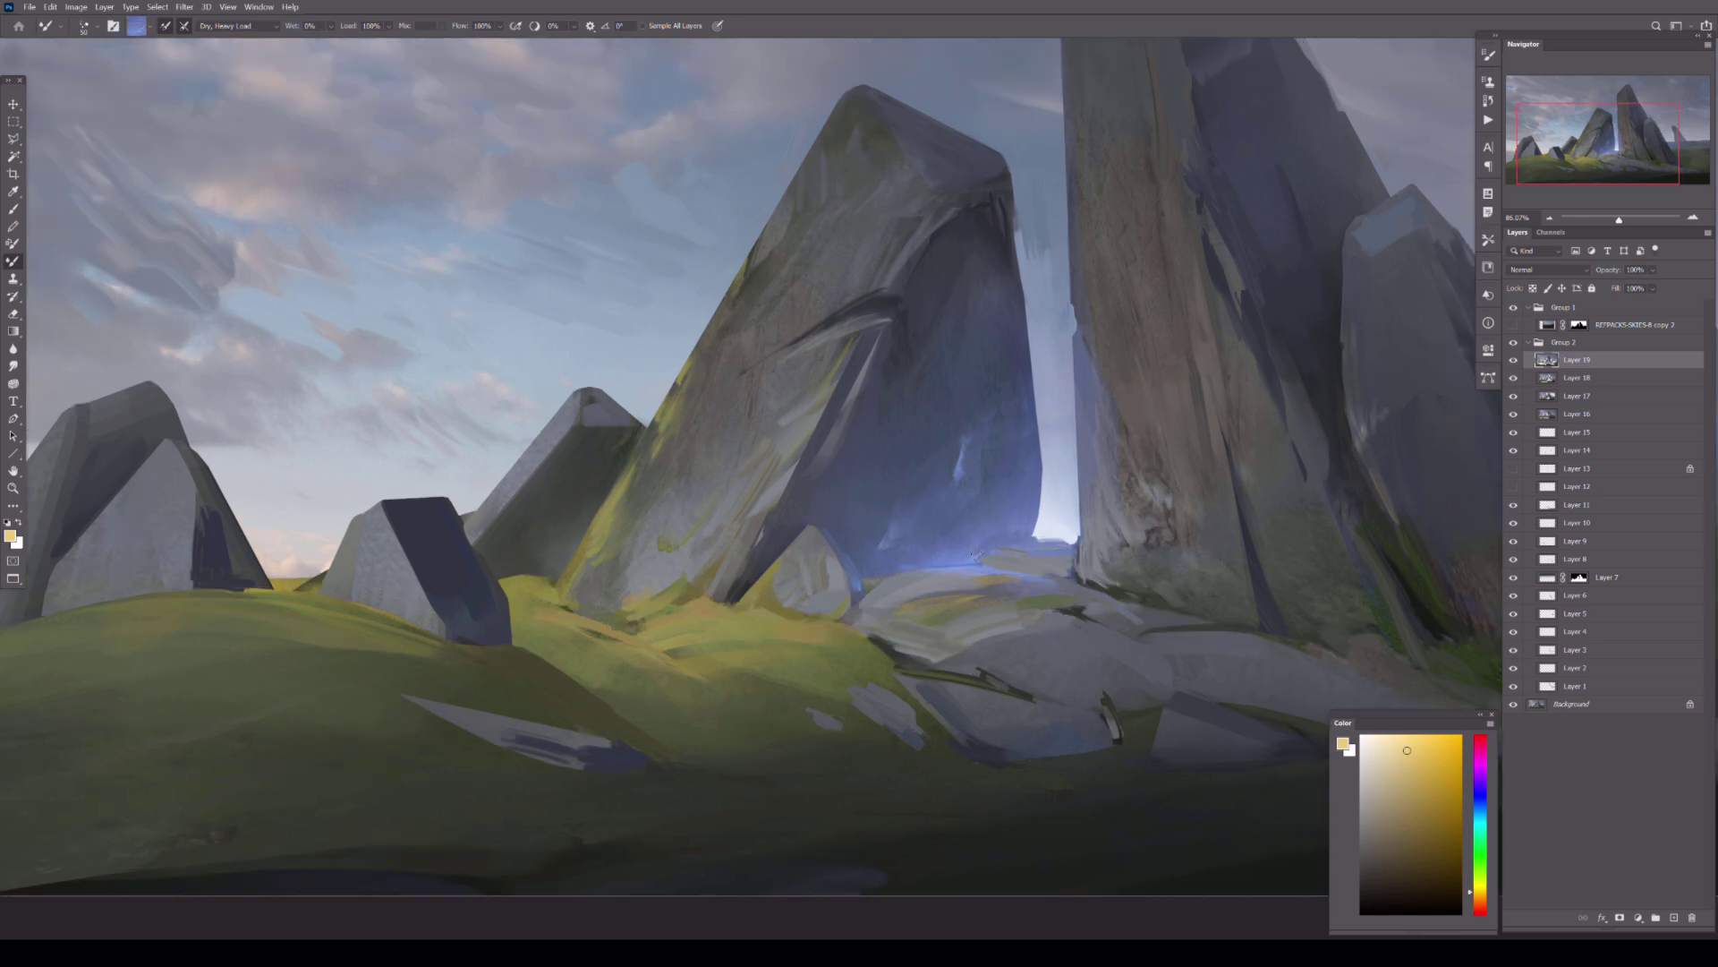
# - Stamp the visible painting to Layer 20 and add light strokes to the tall pillar
pyautogui.moveTo(1217, 510)
pyautogui.mouseDown()
pyautogui.moveTo(1092, 524)
pyautogui.moveTo(1128, 403)
pyautogui.mouseUp()
pyautogui.hotkey('ctrl', 'd')
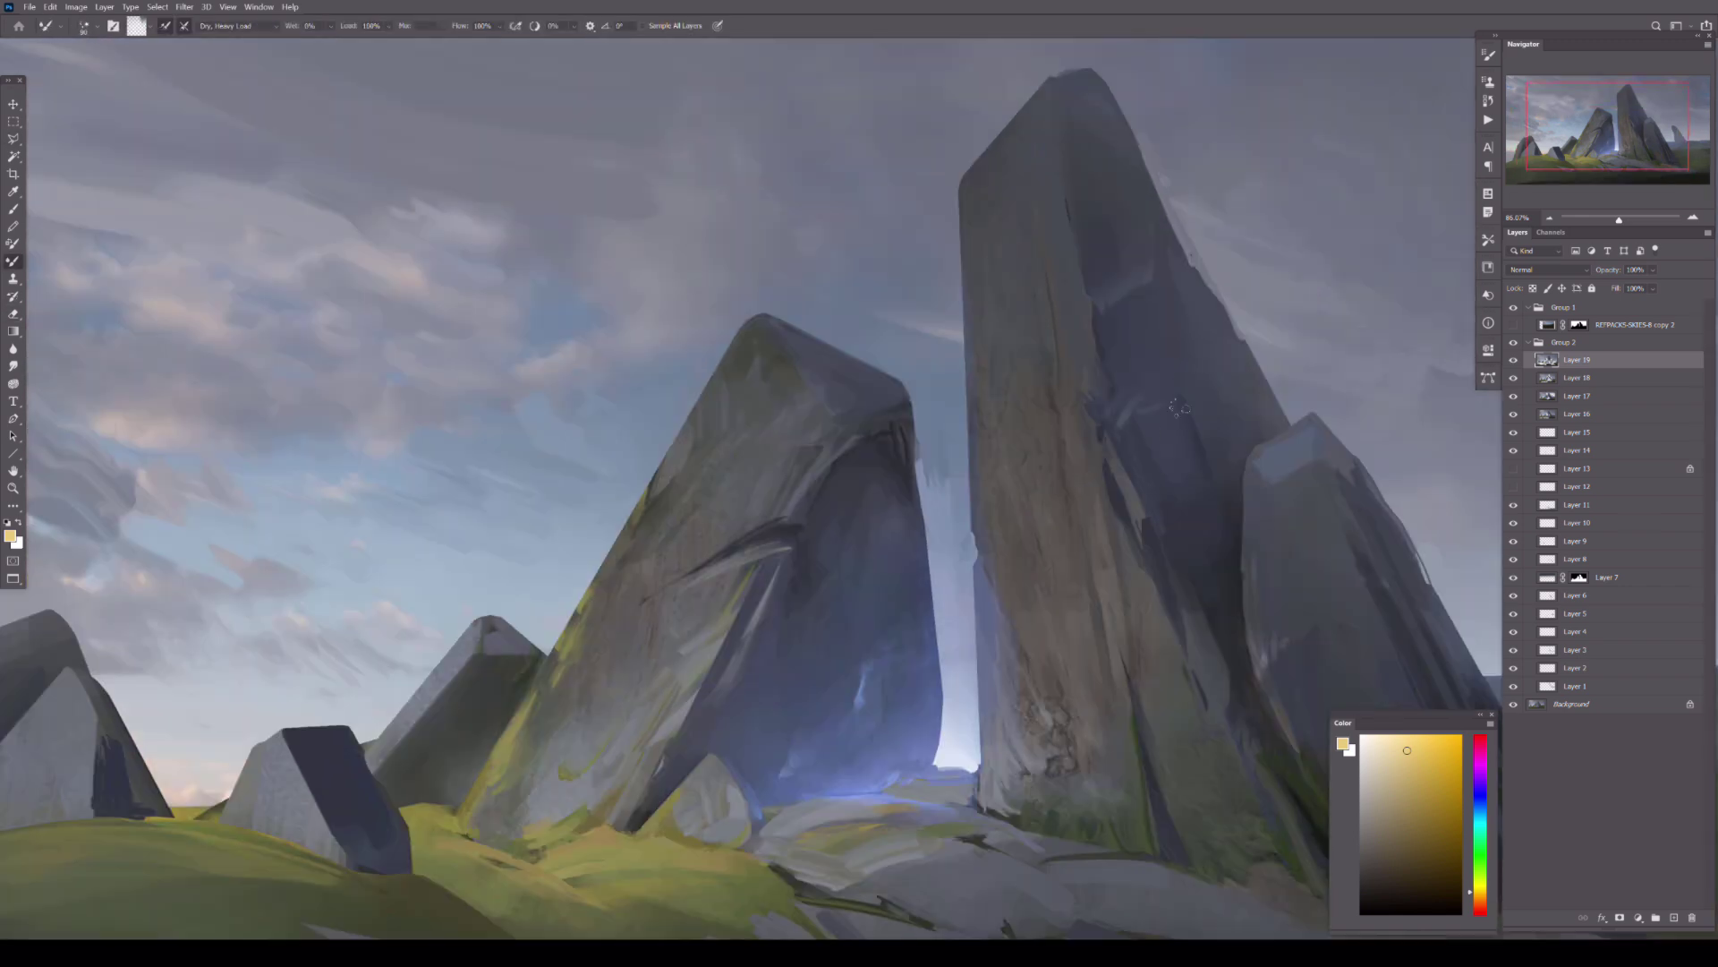
pyautogui.hotkey('ctrl', 'shift', 'alt', 'e')
pyautogui.moveTo(1118, 269); pyautogui.dragTo(1163, 412)
pyautogui.moveTo(984, 448); pyautogui.dragTo(287, 215)
# - Smudge the grass on the right hillside, then flip the canvas horizontally
pyautogui.press('r')
pyautogui.moveTo(1020, 491); pyautogui.dragTo(1146, 528)
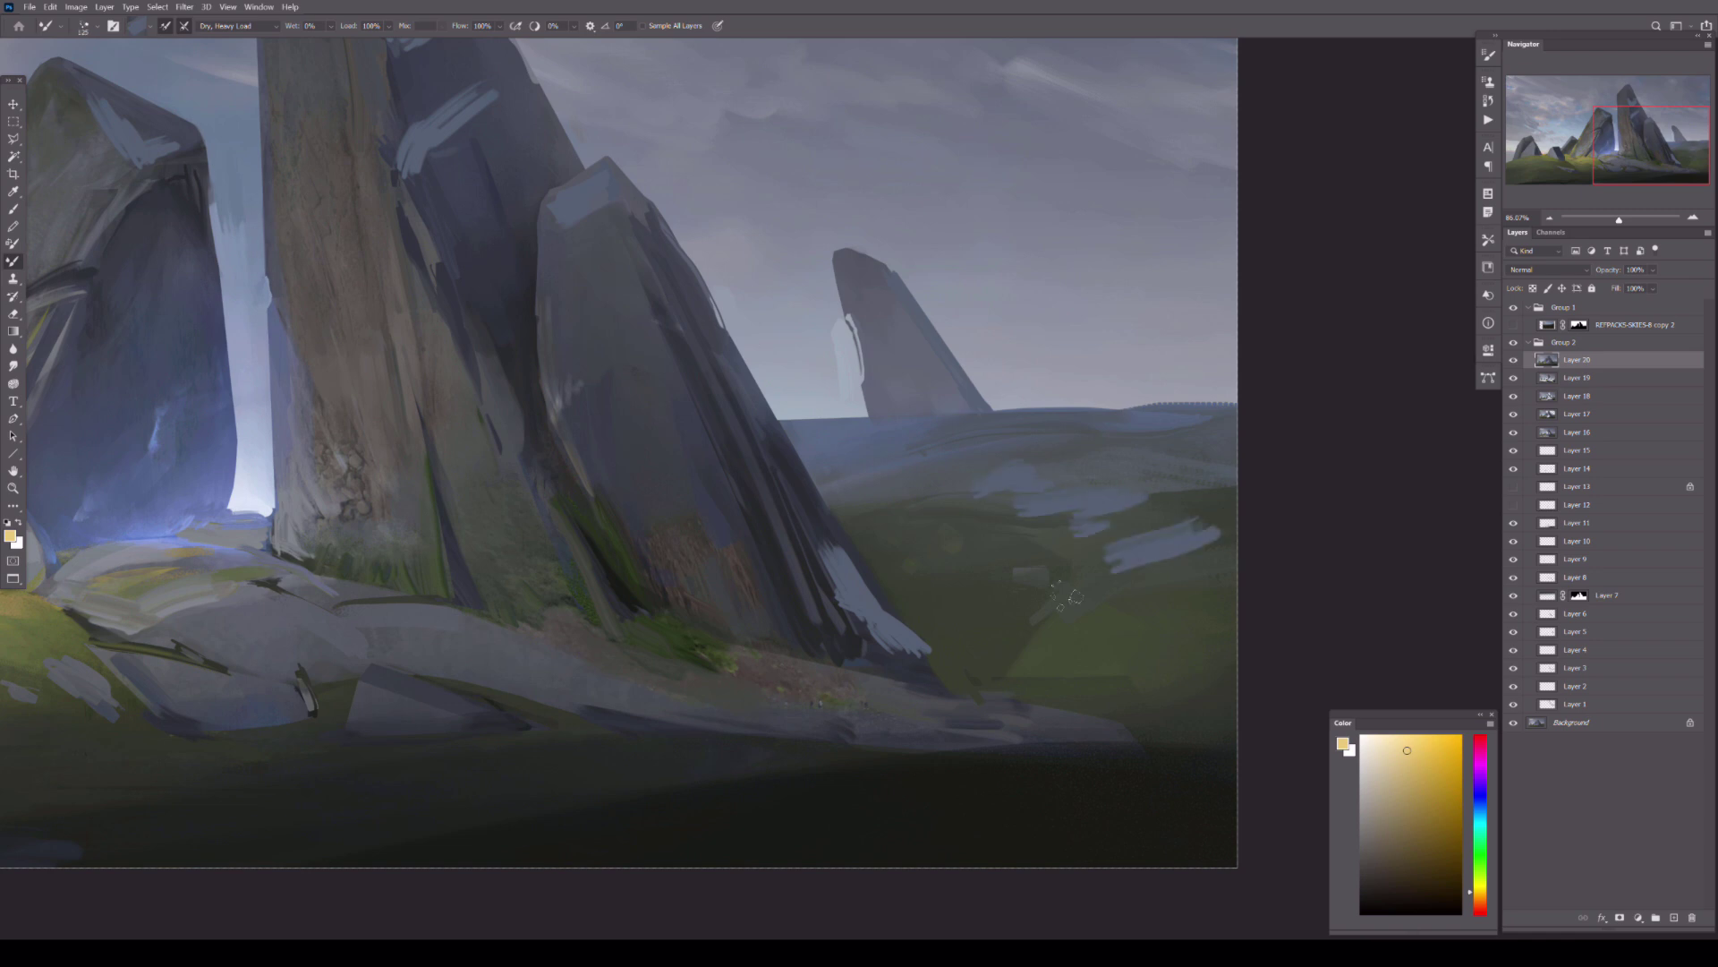
pyautogui.moveTo(1029, 627); pyautogui.dragTo(1067, 567)
pyautogui.moveTo(882, 403)
pyautogui.mouseDown()
pyautogui.moveTo(959, 564)
pyautogui.moveTo(848, 319)
pyautogui.mouseUp()
pyautogui.press('e')
pyautogui.hotkey('ctrl', '0')
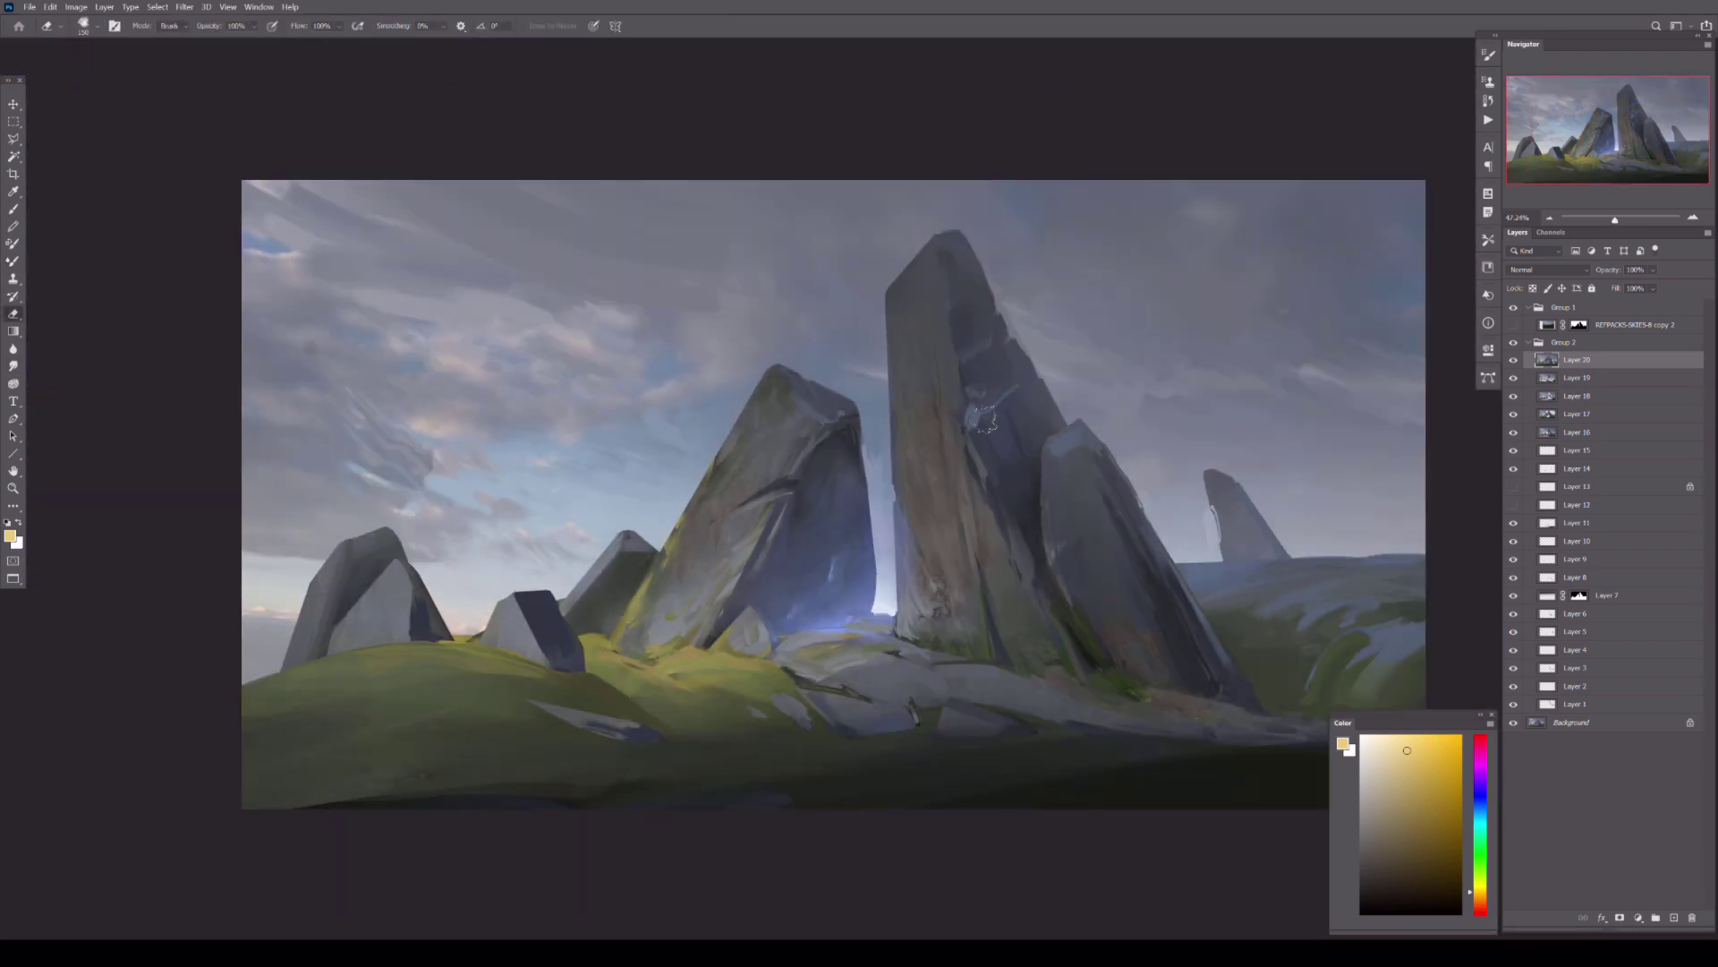
pyautogui.hotkey('ctrl', 'shift', 'h')
pyautogui.click(1512, 359)
pyautogui.click(1512, 359)
pyautogui.hotkey('ctrl', 'shift', 'alt', 'n')
# - Lasso the left rock cluster, repaint it with rusty orange streaks, and adjust brightness
pyautogui.press('l')
pyautogui.moveTo(340, 707); pyautogui.dragTo(241, 441)
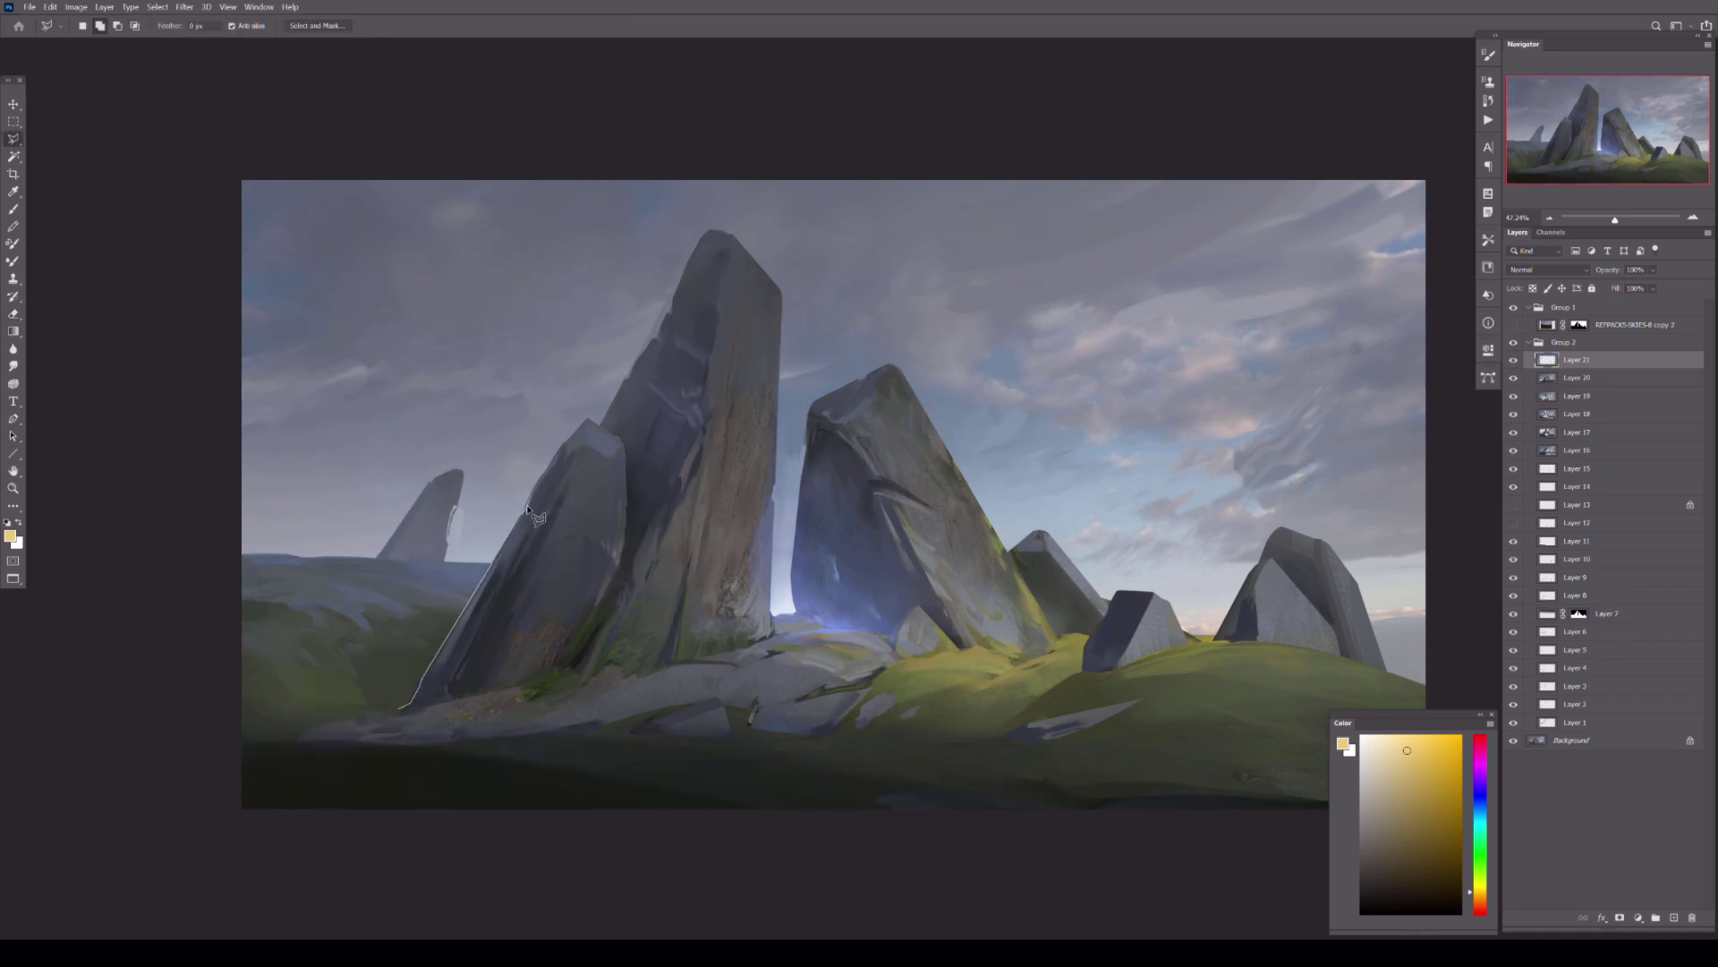
pyautogui.press('b')
pyautogui.moveTo(616, 711); pyautogui.dragTo(663, 624)
pyautogui.hotkey('ctrl', 'd')
pyautogui.moveTo(770, 537); pyautogui.dragTo(805, 483)
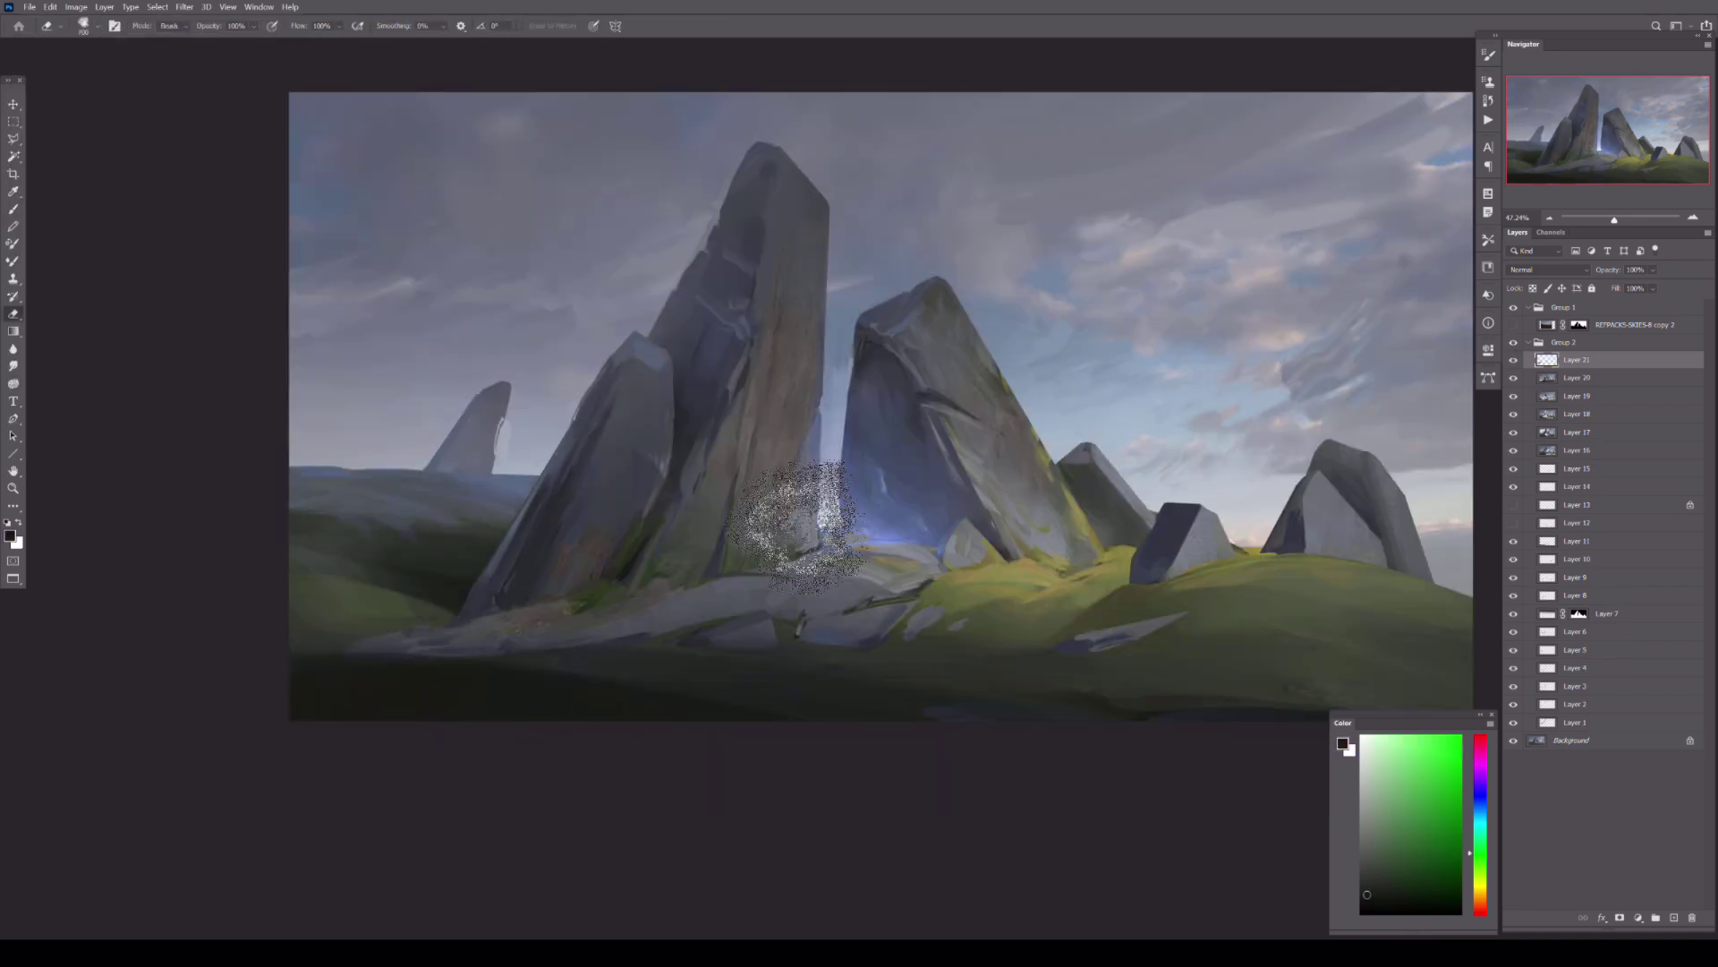
pyautogui.moveTo(1370, 417); pyautogui.dragTo(1386, 421)
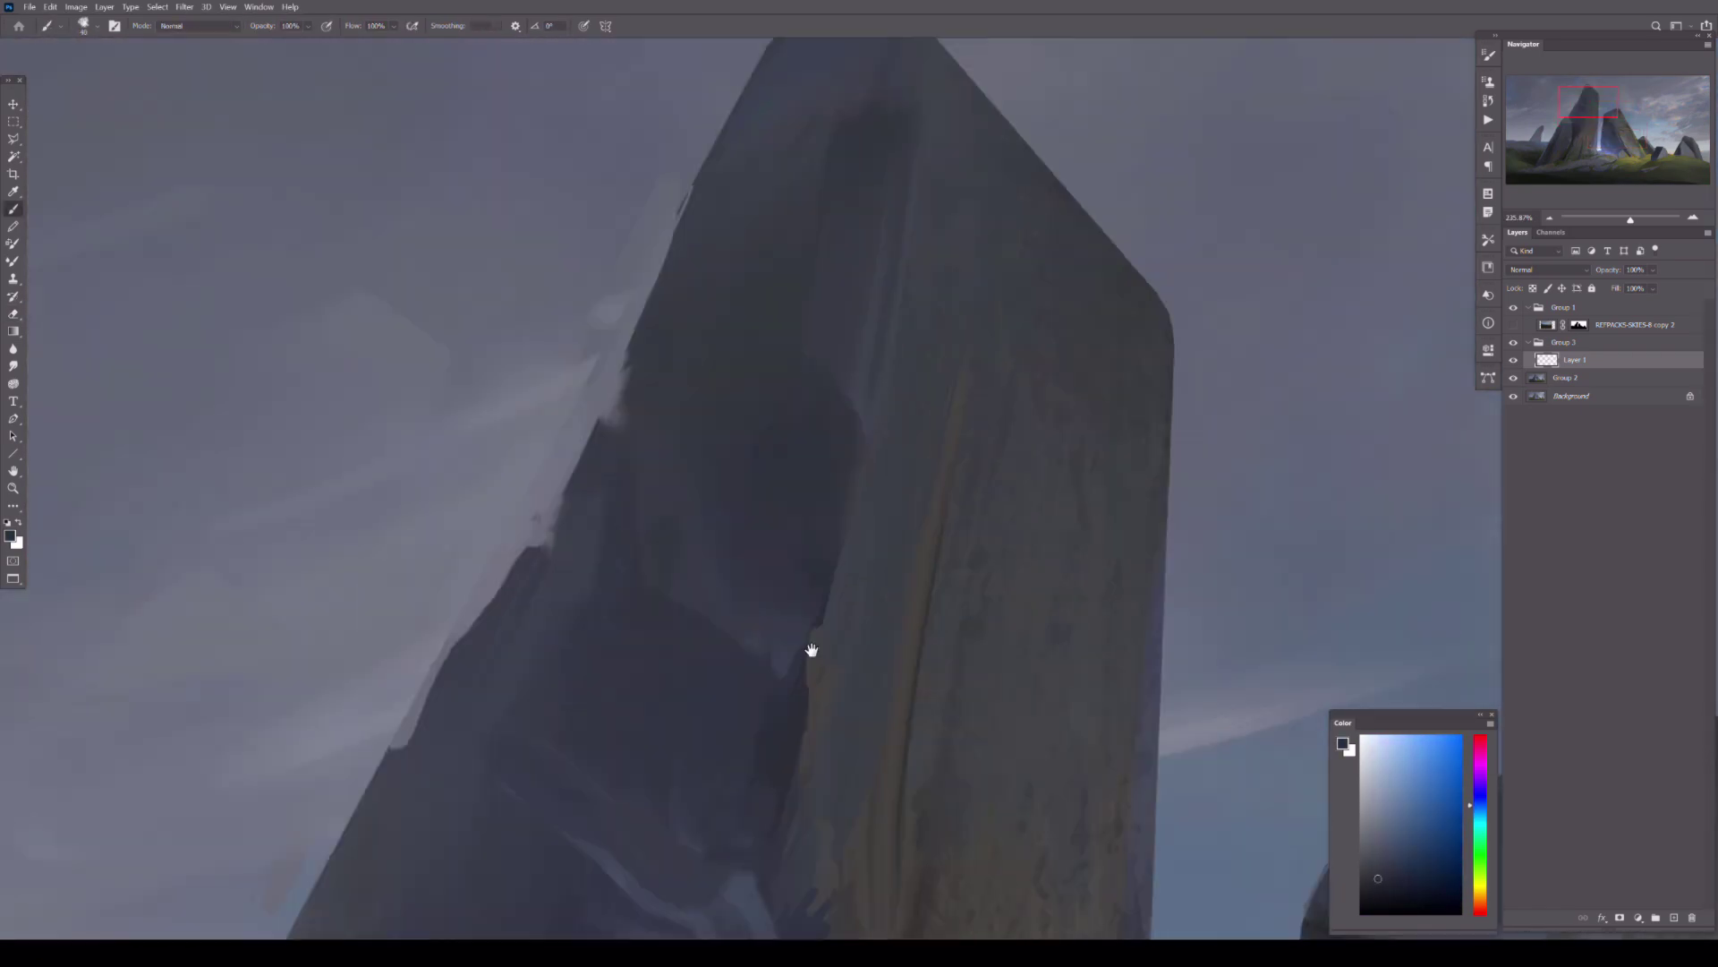
pyautogui.moveTo(1572, 105); pyautogui.dragTo(1572, 108)
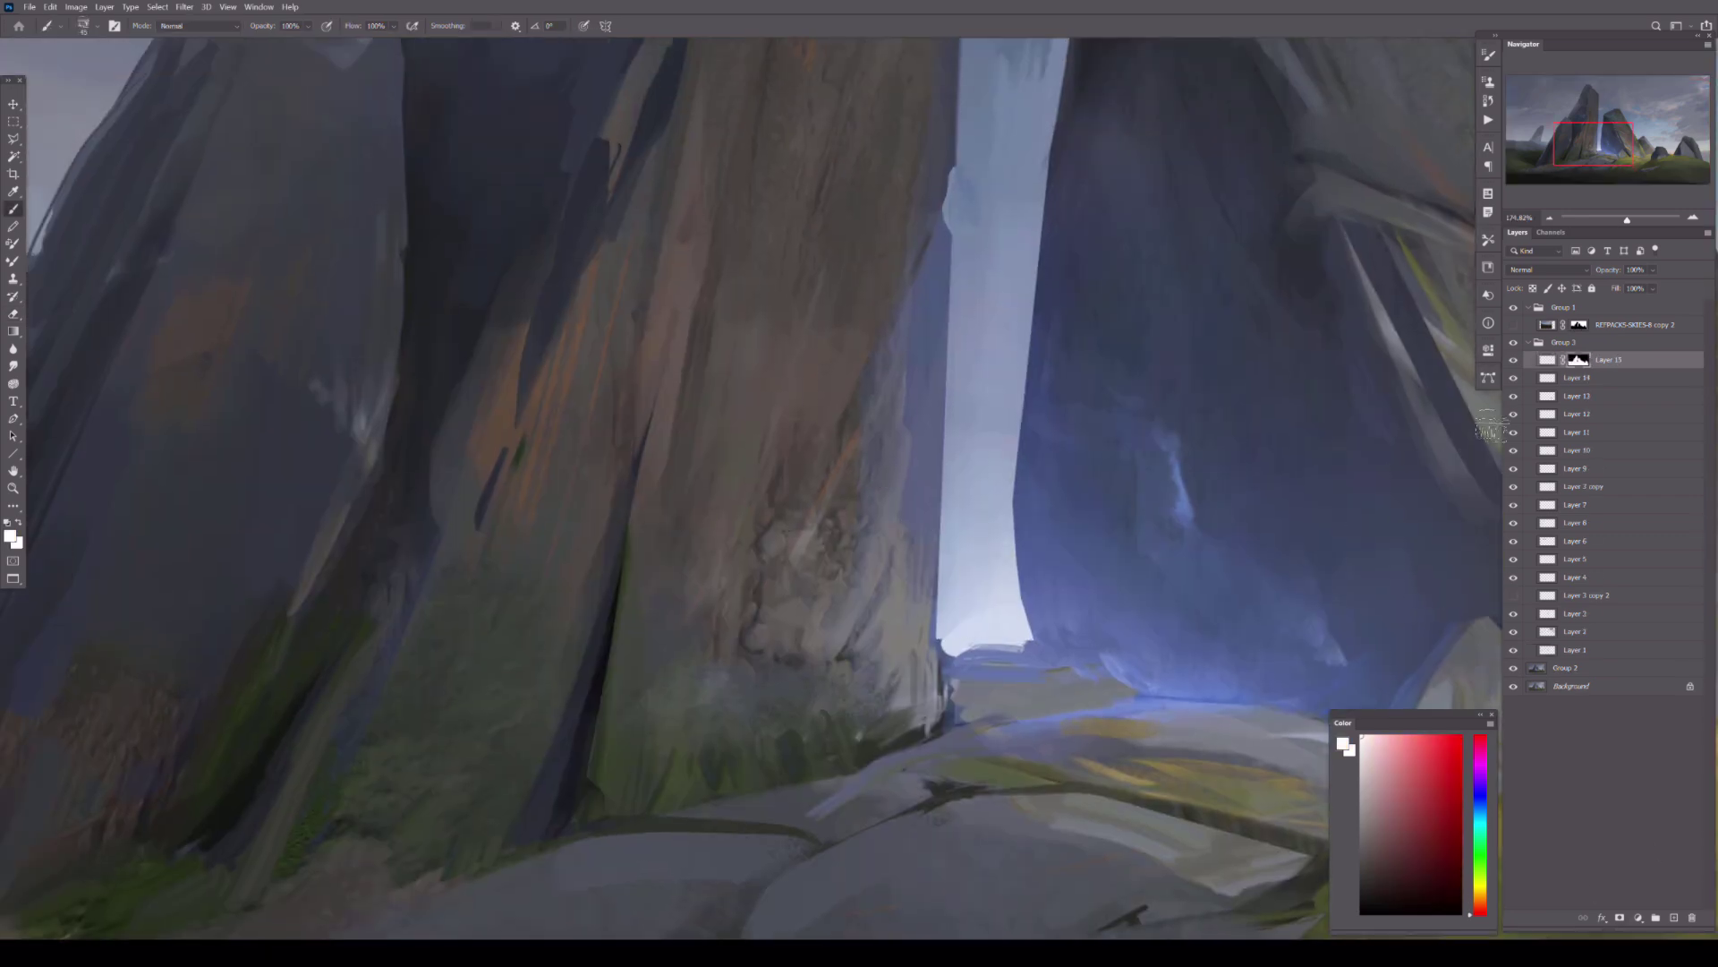
# - Sample orange from the rock and lasso the middle monolith's edge
pyautogui.press('e')
pyautogui.keyDown('alt'); pyautogui.click(930, 273); pyautogui.keyUp('alt')
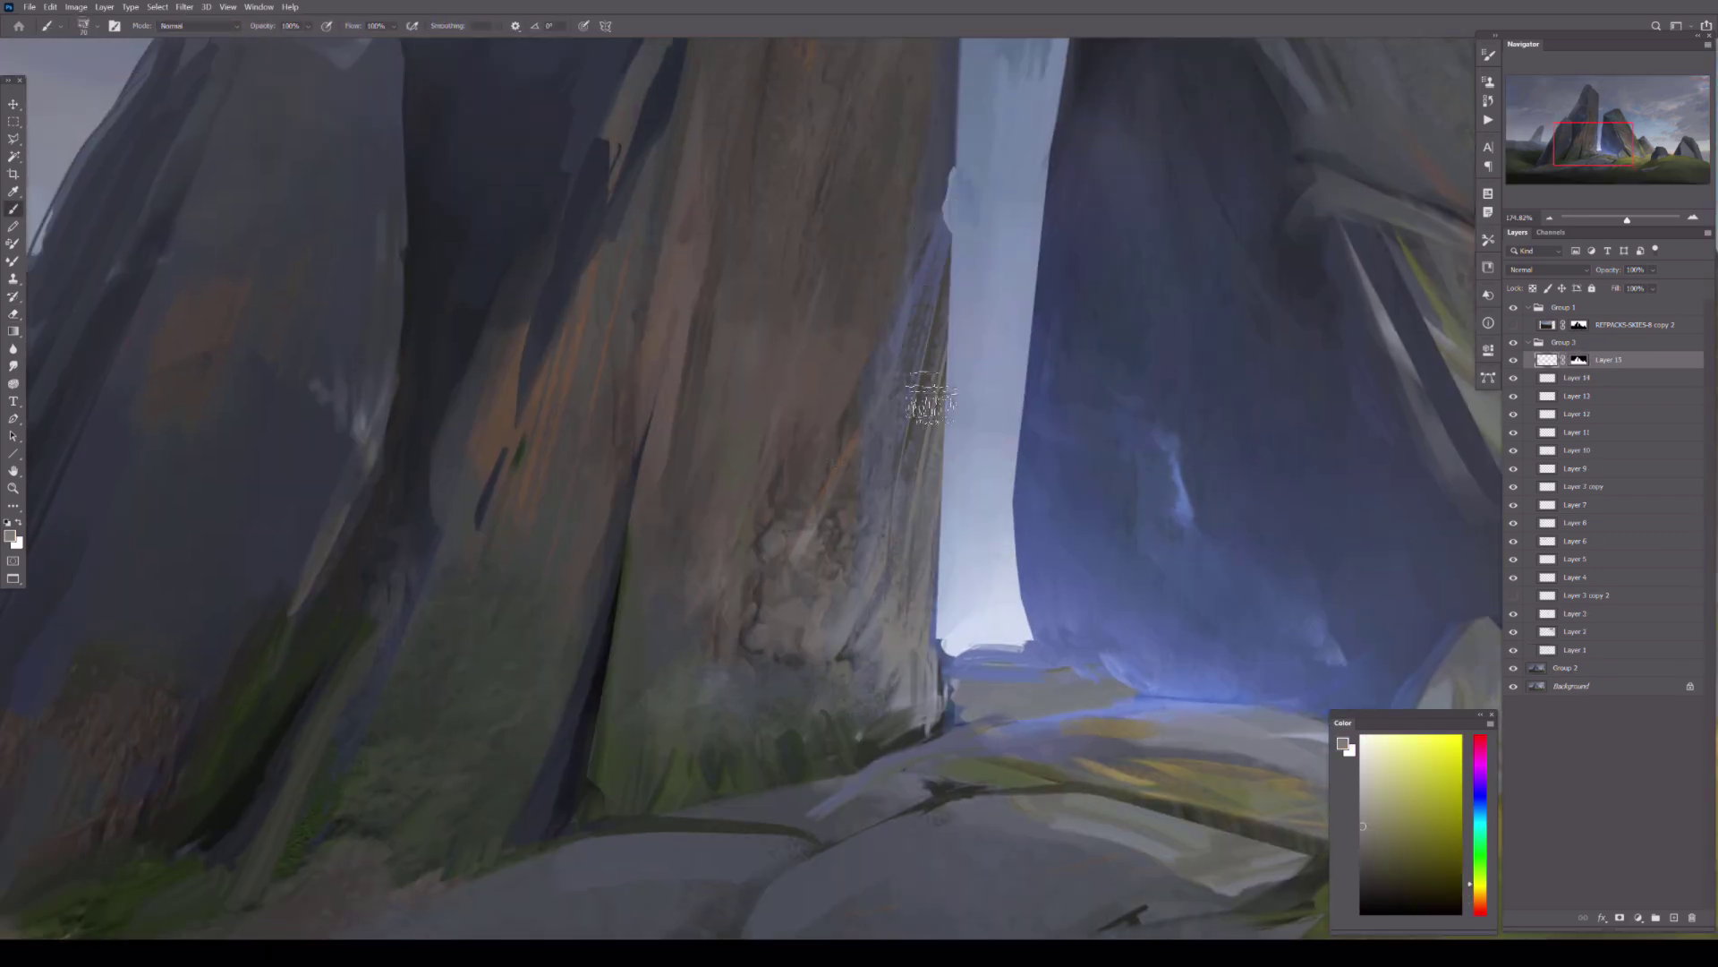
pyautogui.hscroll(8, 984, 448)
pyautogui.press('l')
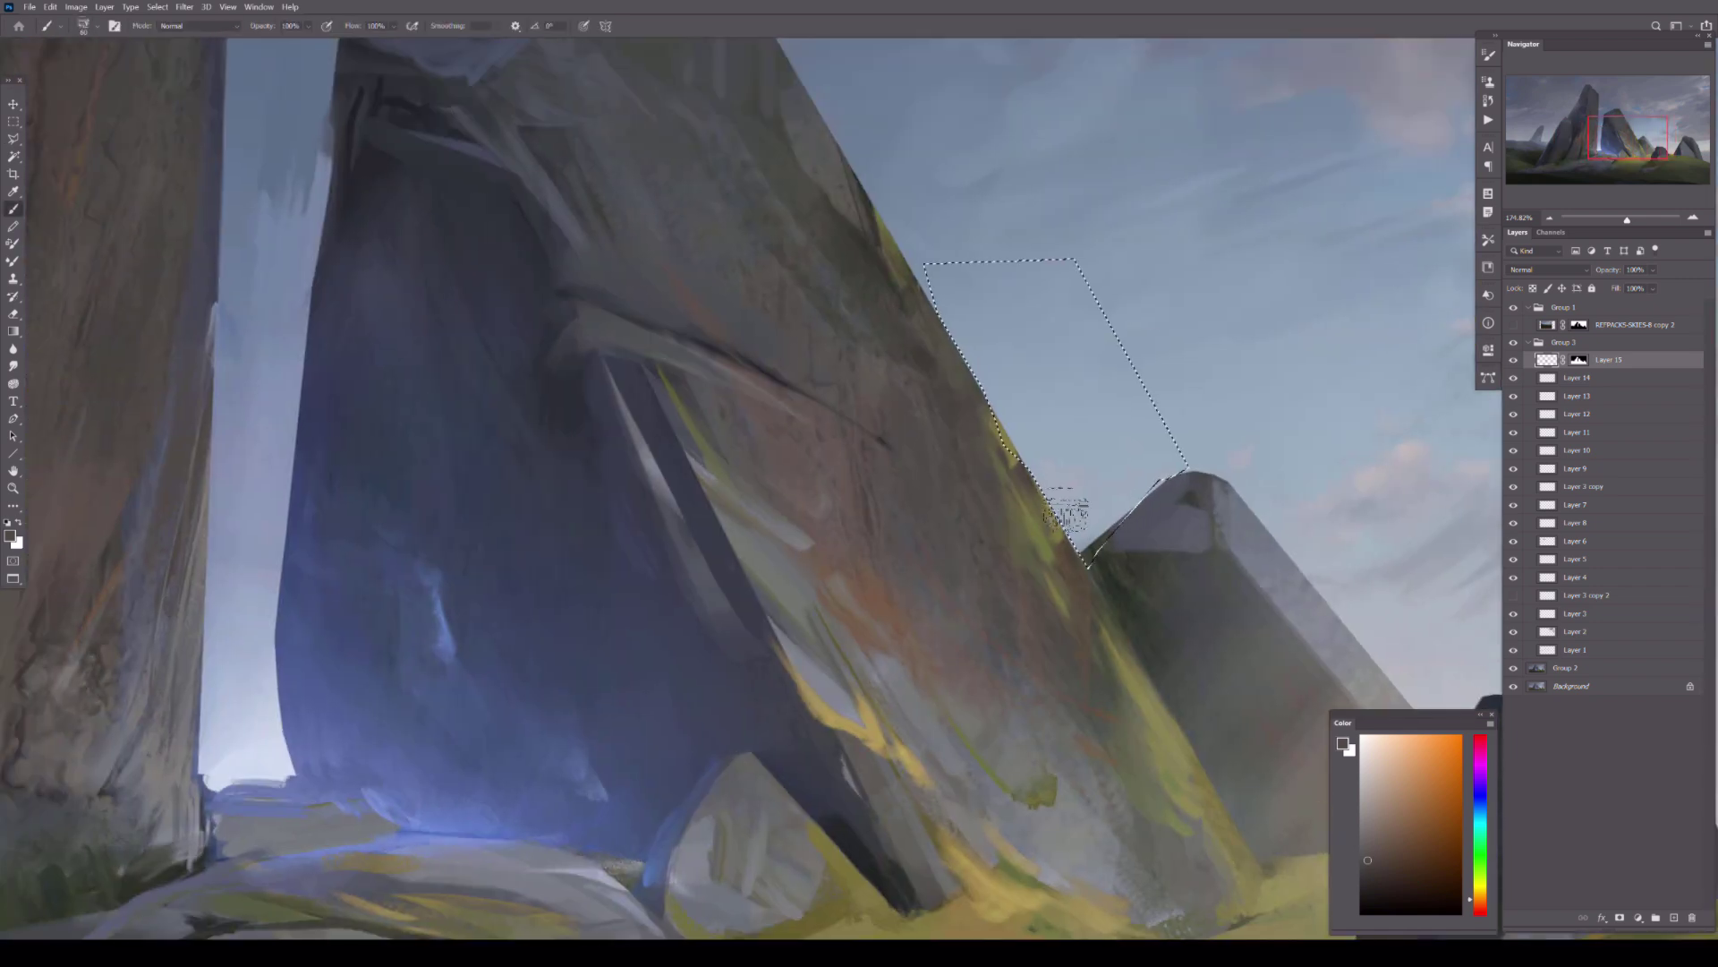
pyautogui.moveTo(1065, 510); pyautogui.dragTo(1044, 391)
pyautogui.hotkey('ctrl', 'd')
pyautogui.scroll(2, 994, 487)
# - Add a new layer and sample yellow-green from the grass for moss
pyautogui.hotkey('ctrl', 'shift', 'n')
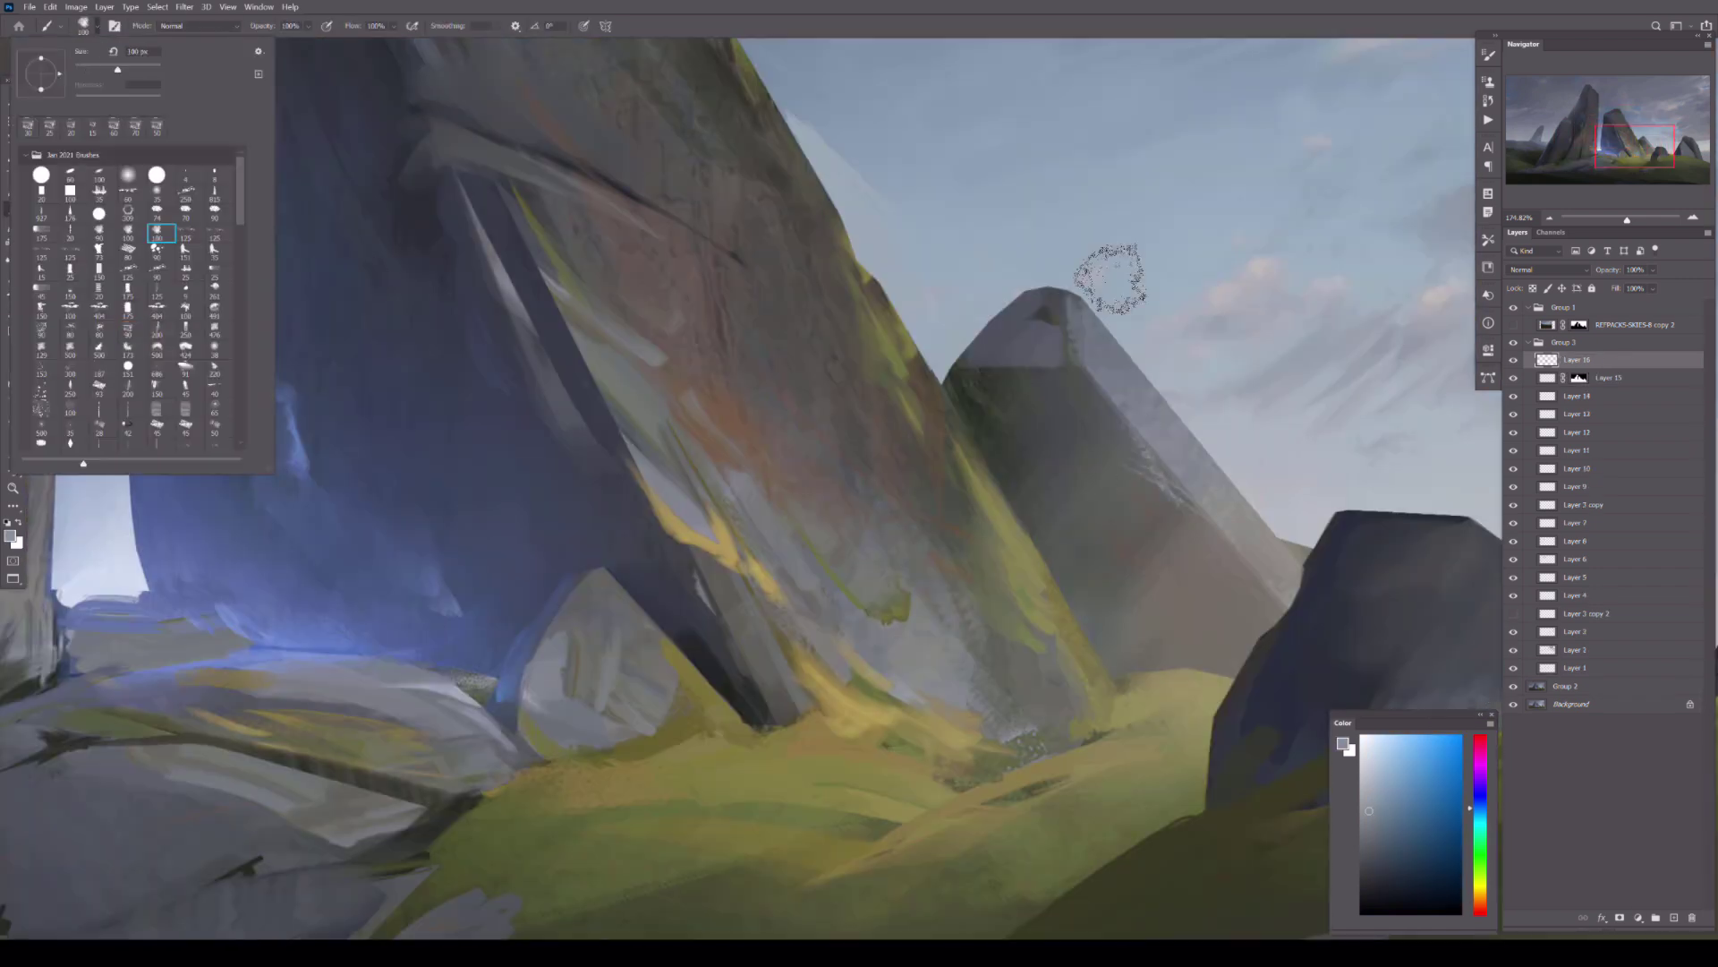
pyautogui.press('Escape')
pyautogui.scroll(-3, 1236, 453)
pyautogui.keyDown('alt'); pyautogui.click(1156, 452); pyautogui.keyUp('alt')
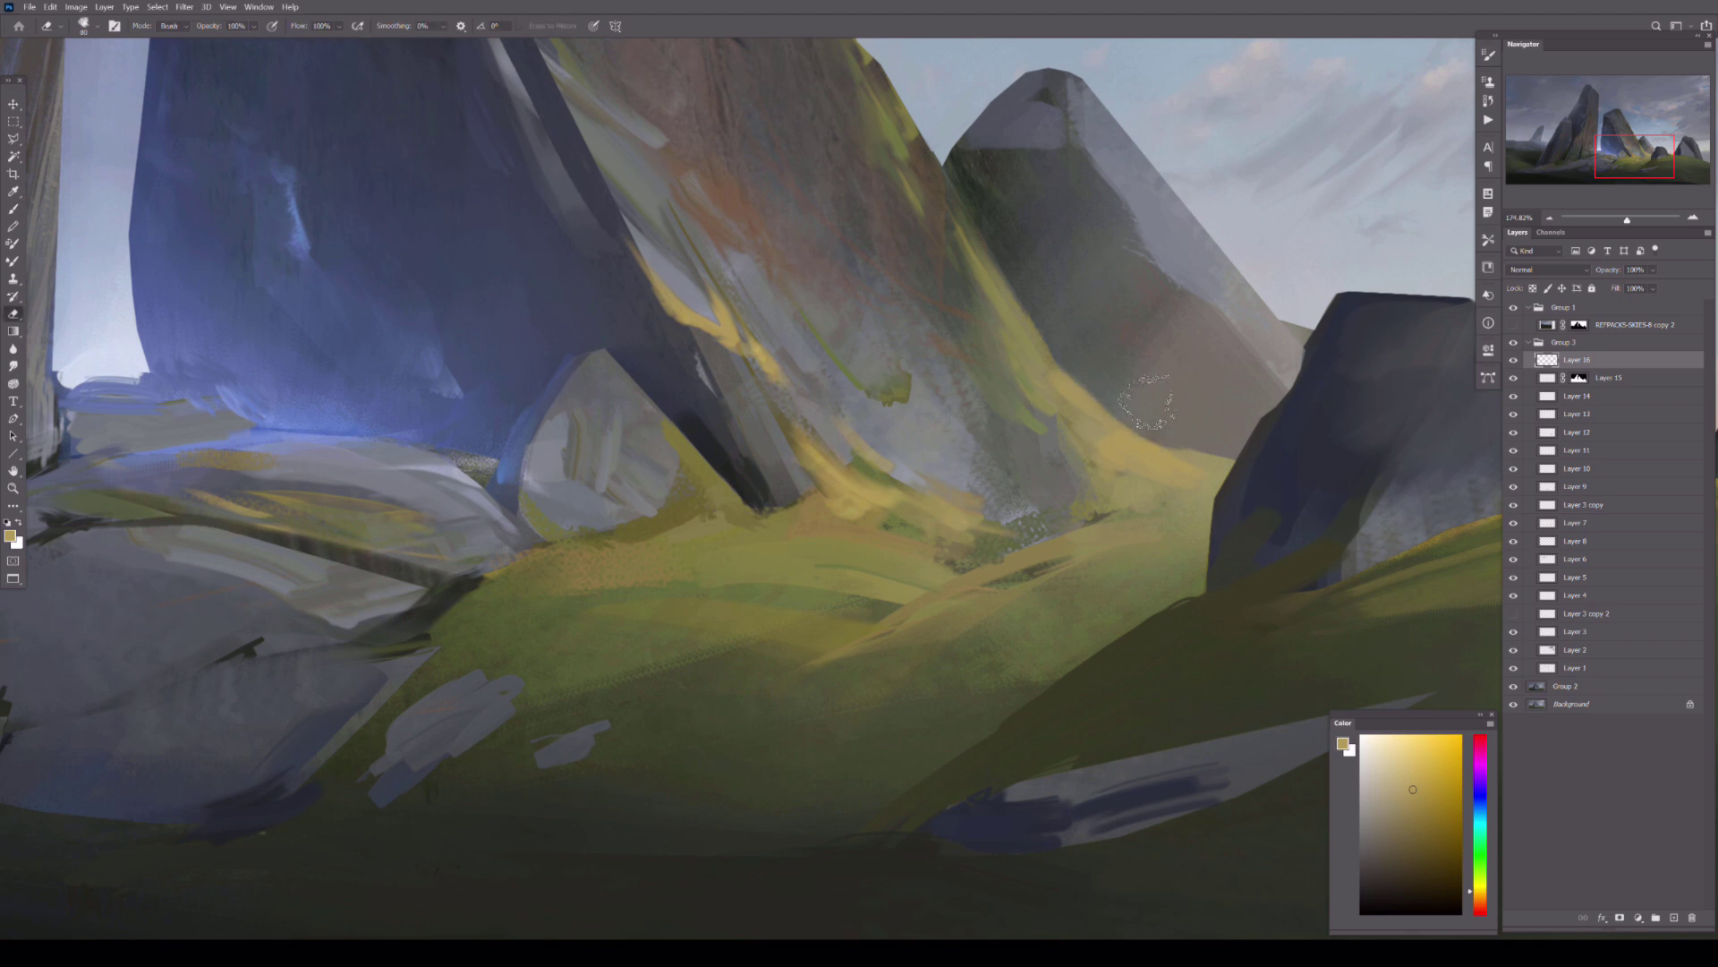
pyautogui.hscroll(8, 1145, 403)
pyautogui.press('b')
pyautogui.hscroll(-15, 848, 490)
# - Try dark V-shaped crack strokes on the foreground slab, then undo them
pyautogui.hotkey('ctrl', 'shift', 'n')
pyautogui.press('d')
pyautogui.moveTo(891, 466); pyautogui.dragTo(848, 488)
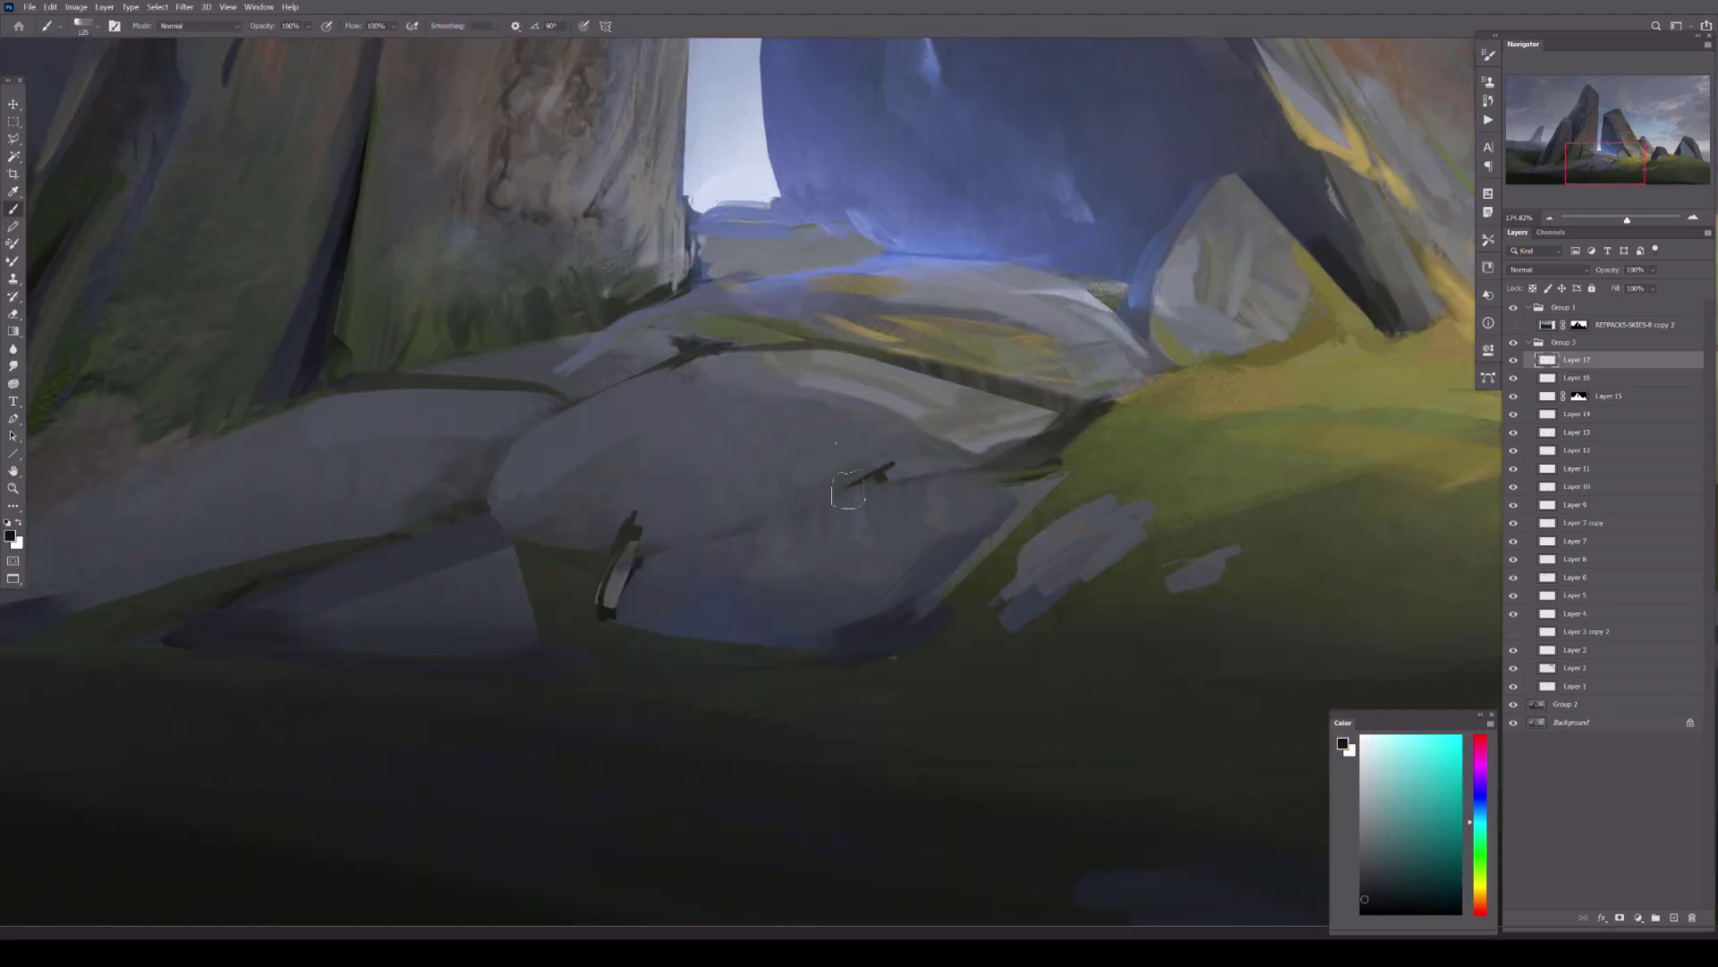
pyautogui.moveTo(687, 474); pyautogui.dragTo(804, 526)
pyautogui.moveTo(848, 508); pyautogui.dragTo(1059, 463)
pyautogui.press('e')
pyautogui.hotkey('ctrl', 'z')
pyautogui.hotkey('ctrl', 'z')
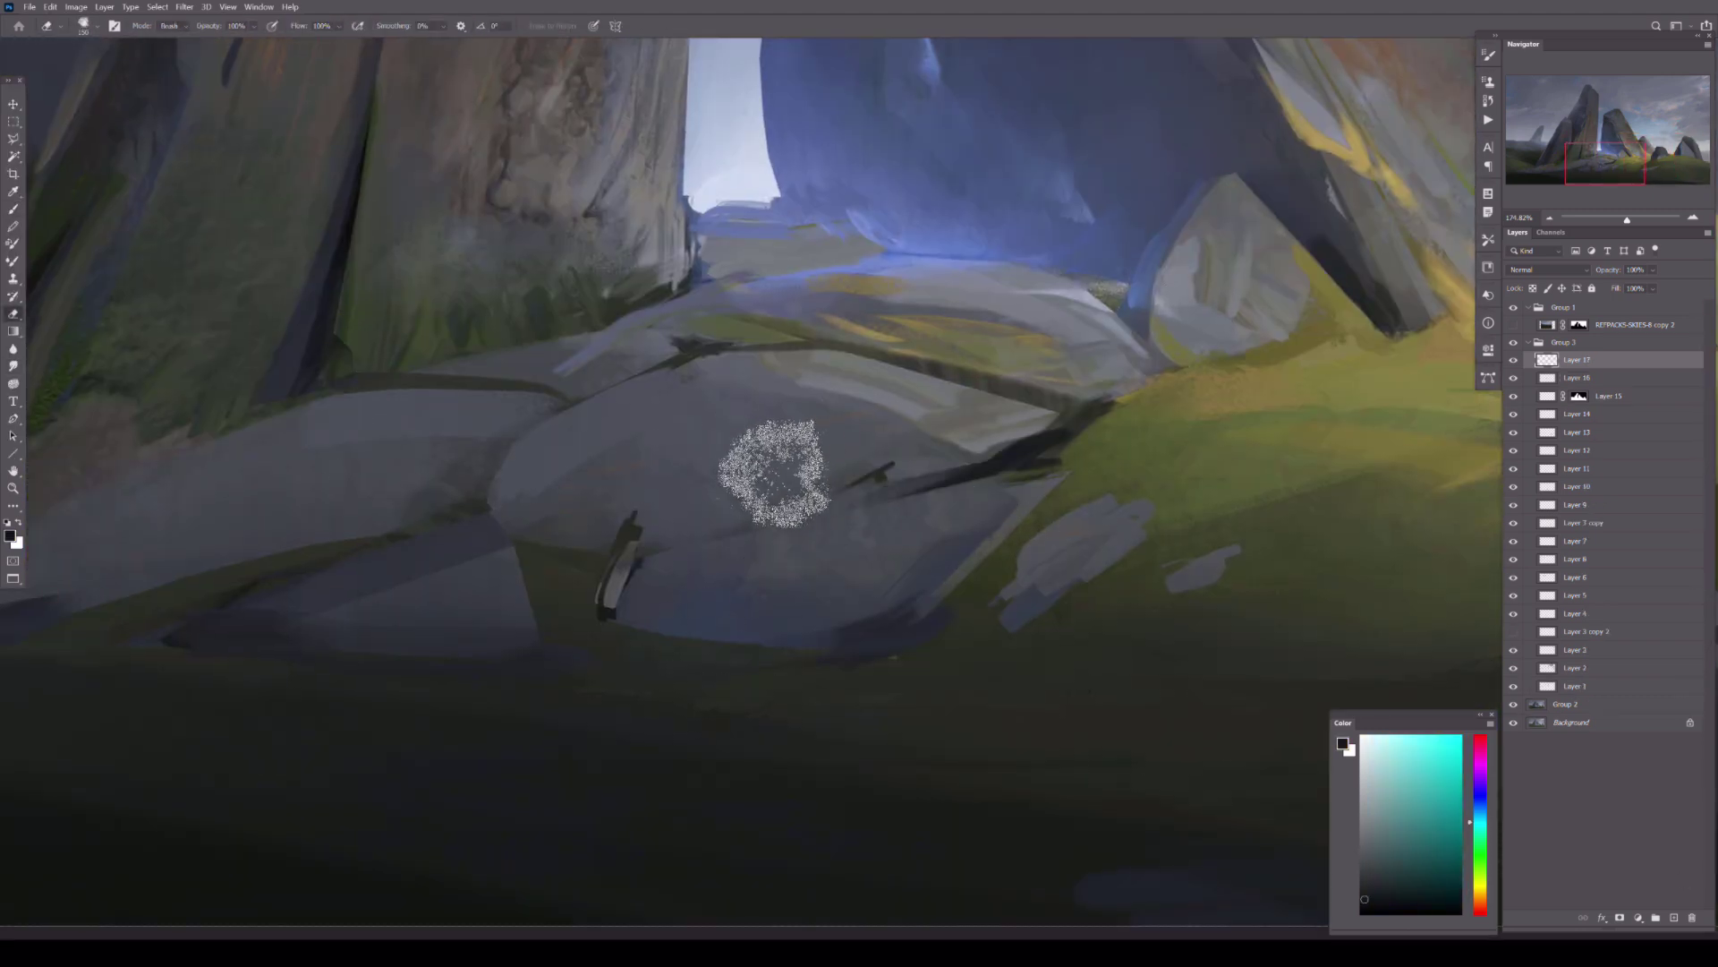
pyautogui.scroll(-1, 672, 447)
pyautogui.hscroll(-1, 626, 447)
# - On a new layer above Layer 17, paint a warm yellow grass stroke on the hill
pyautogui.press('b')
pyautogui.press('e')
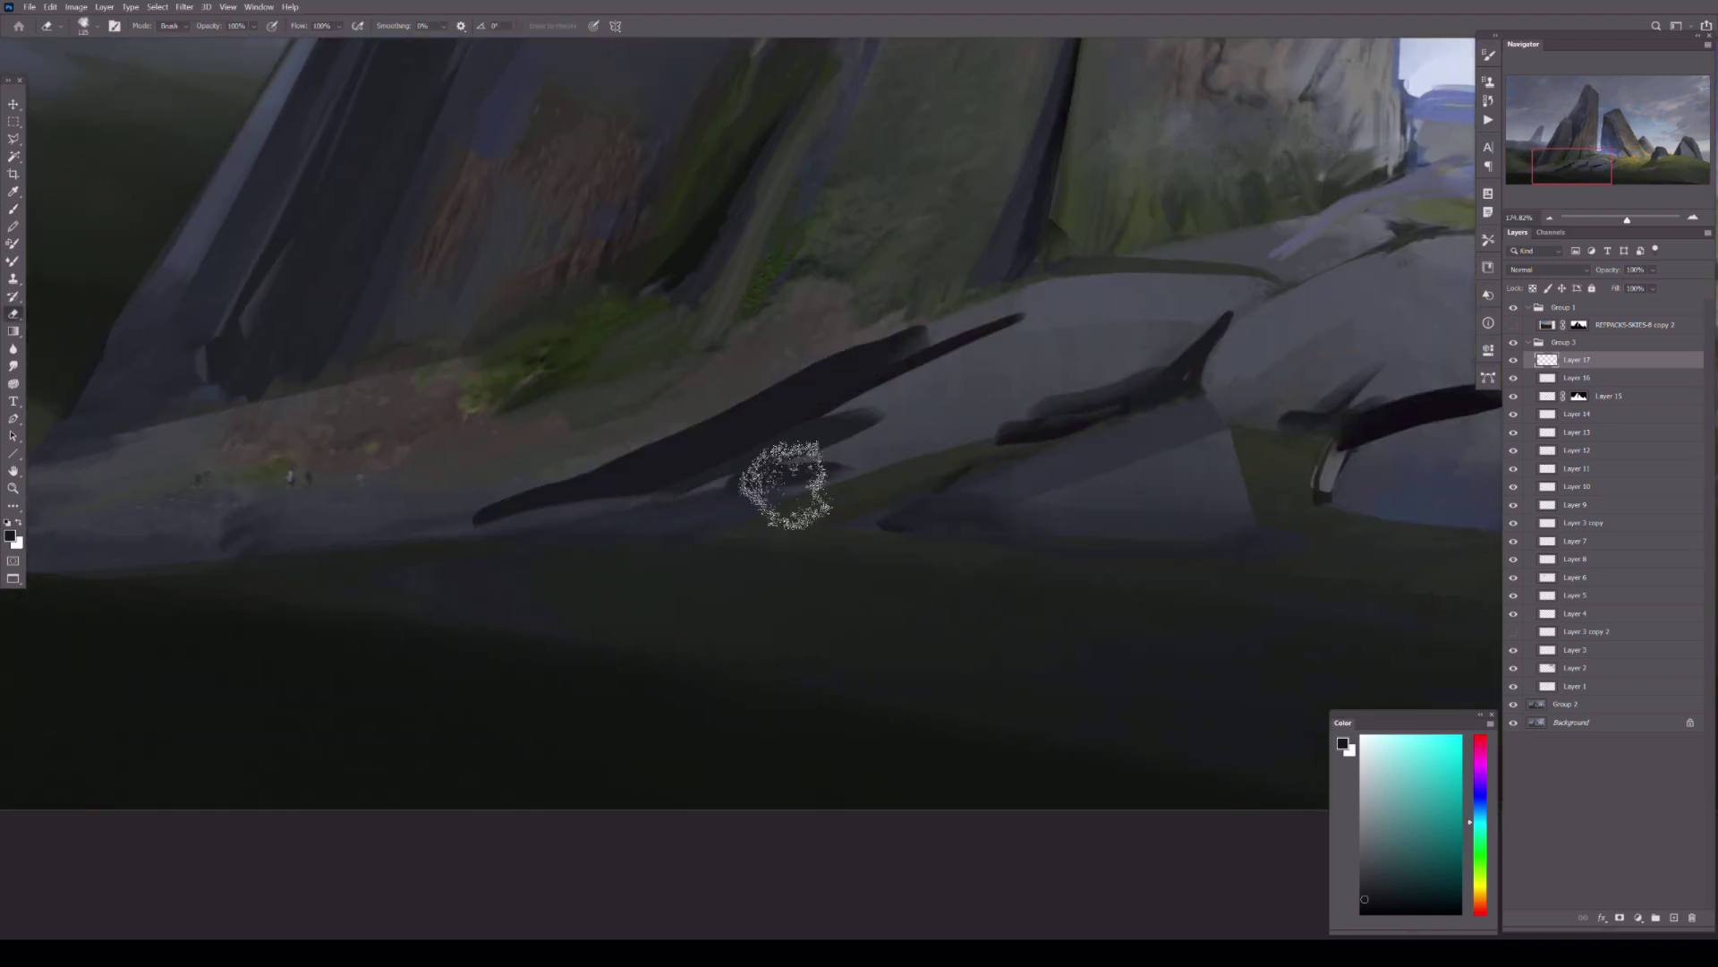
pyautogui.hscroll(-2, 989, 562)
pyautogui.press('b')
pyautogui.keyDown('alt'); pyautogui.click(993, 537); pyautogui.keyUp('alt')
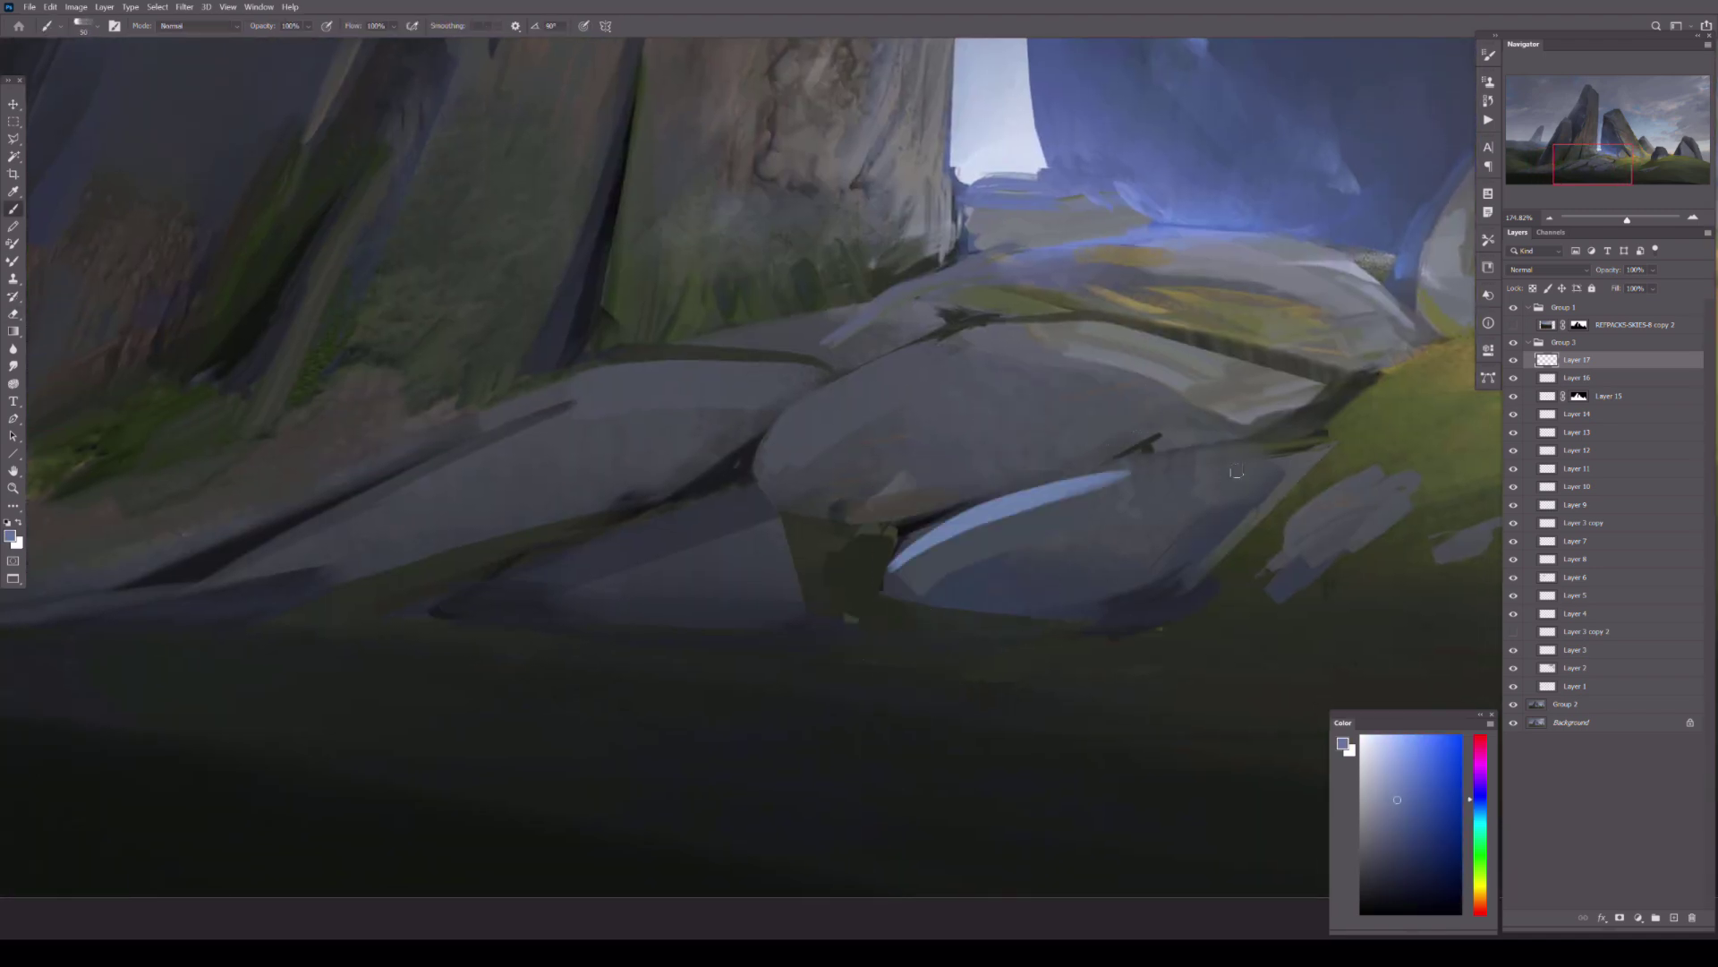
pyautogui.hscroll(-2, 836, 479)
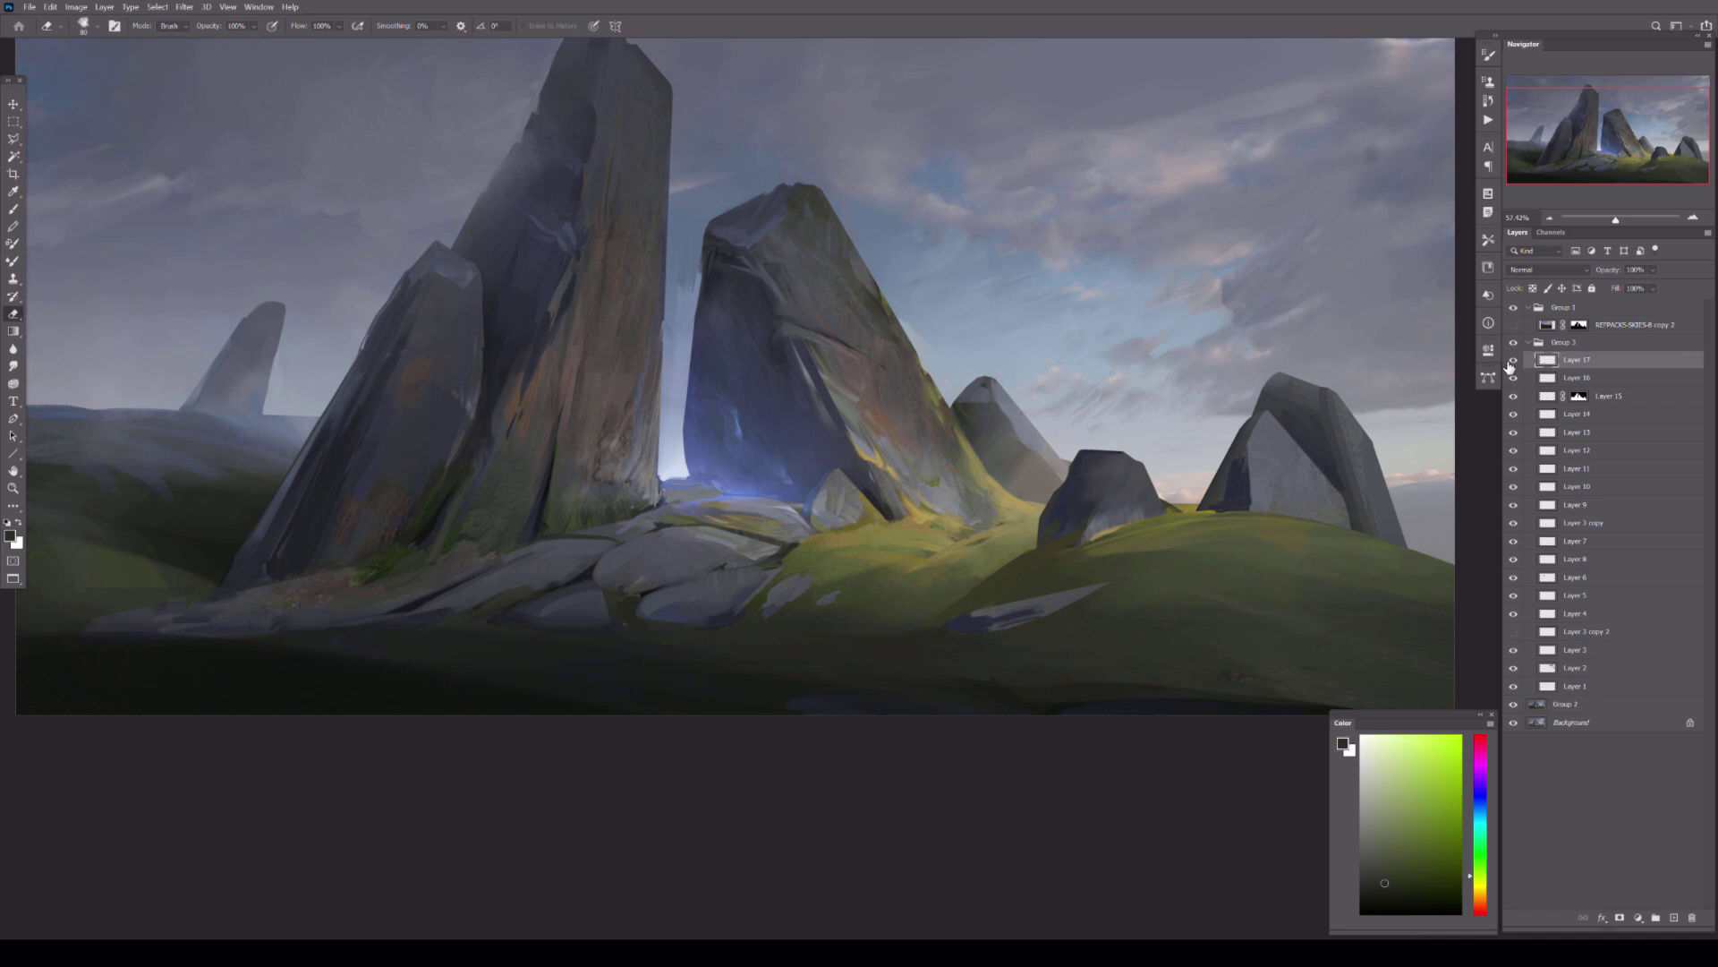
pyautogui.hotkey('ctrl', 'shift', 'alt', 'n')
pyautogui.click(13, 261)
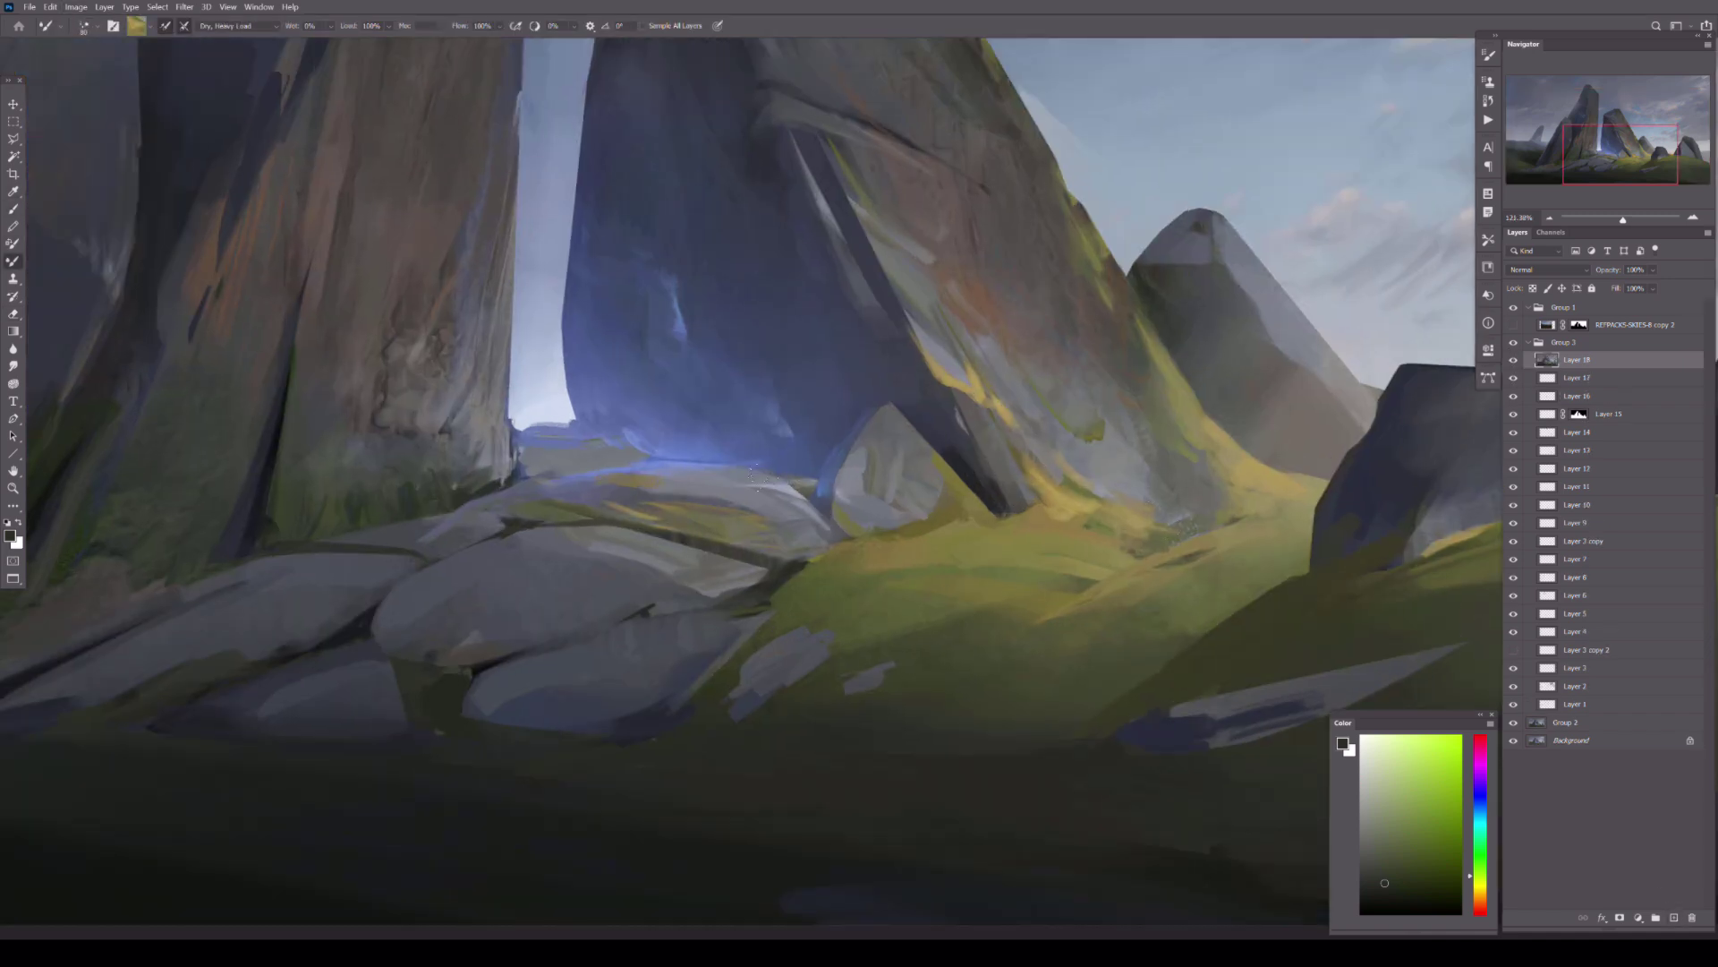
pyautogui.moveTo(670, 479); pyautogui.dragTo(638, 573)
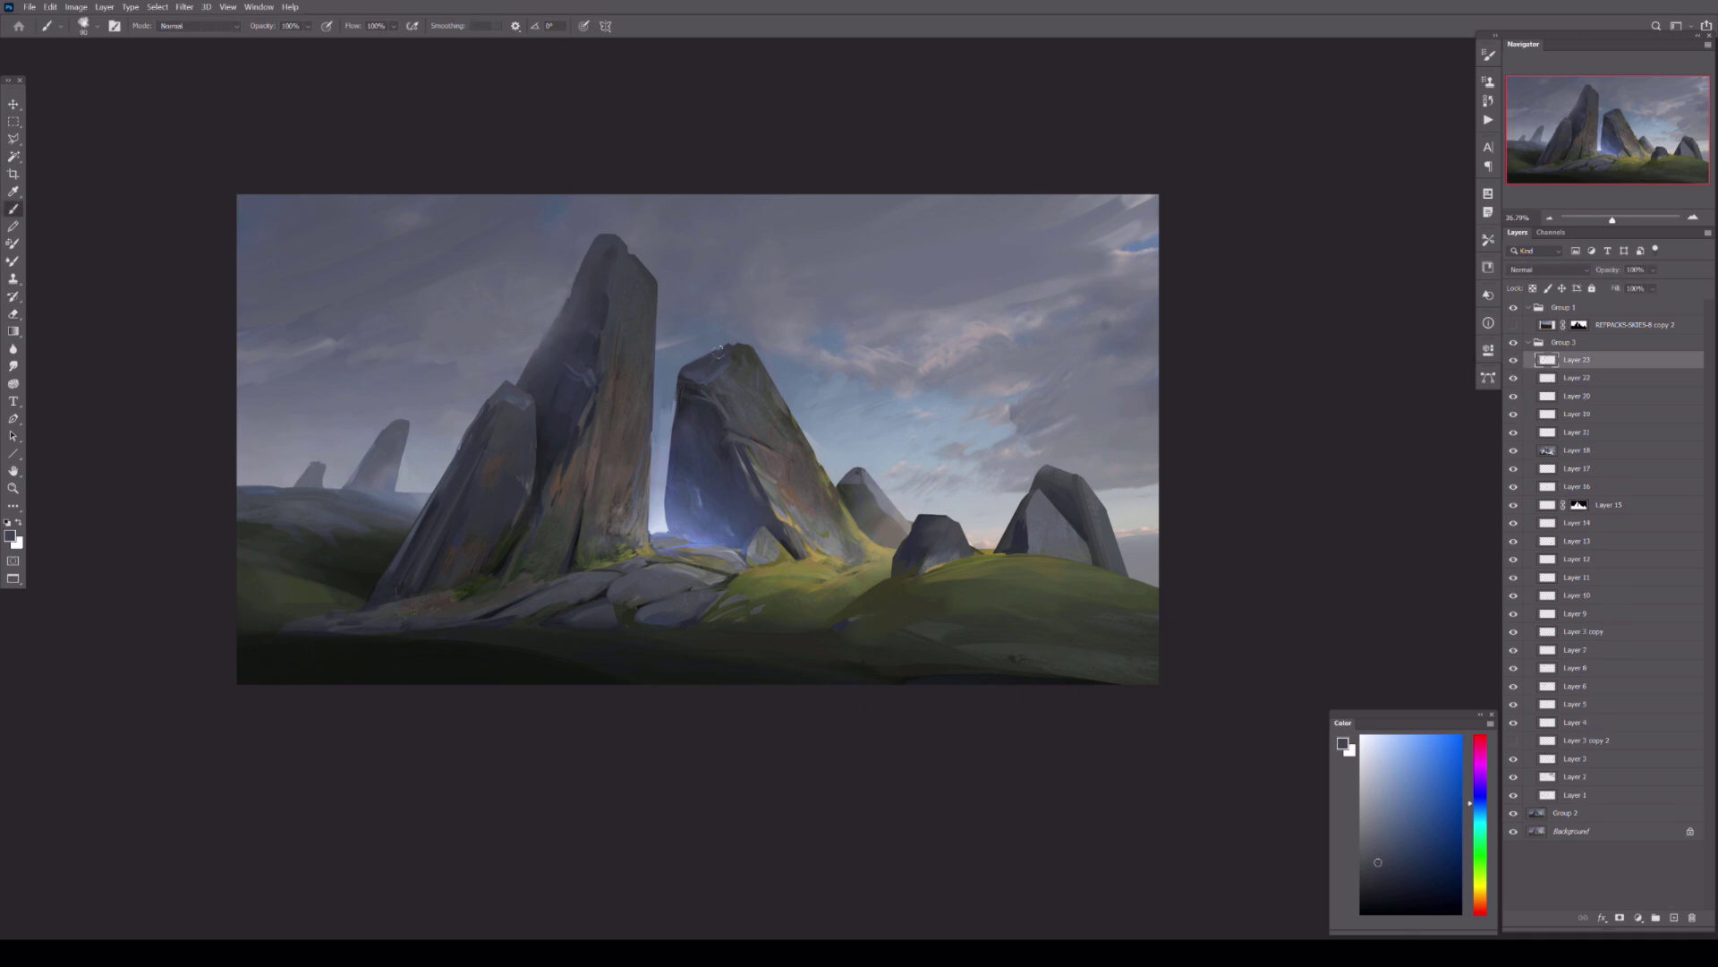
pyautogui.press('e')
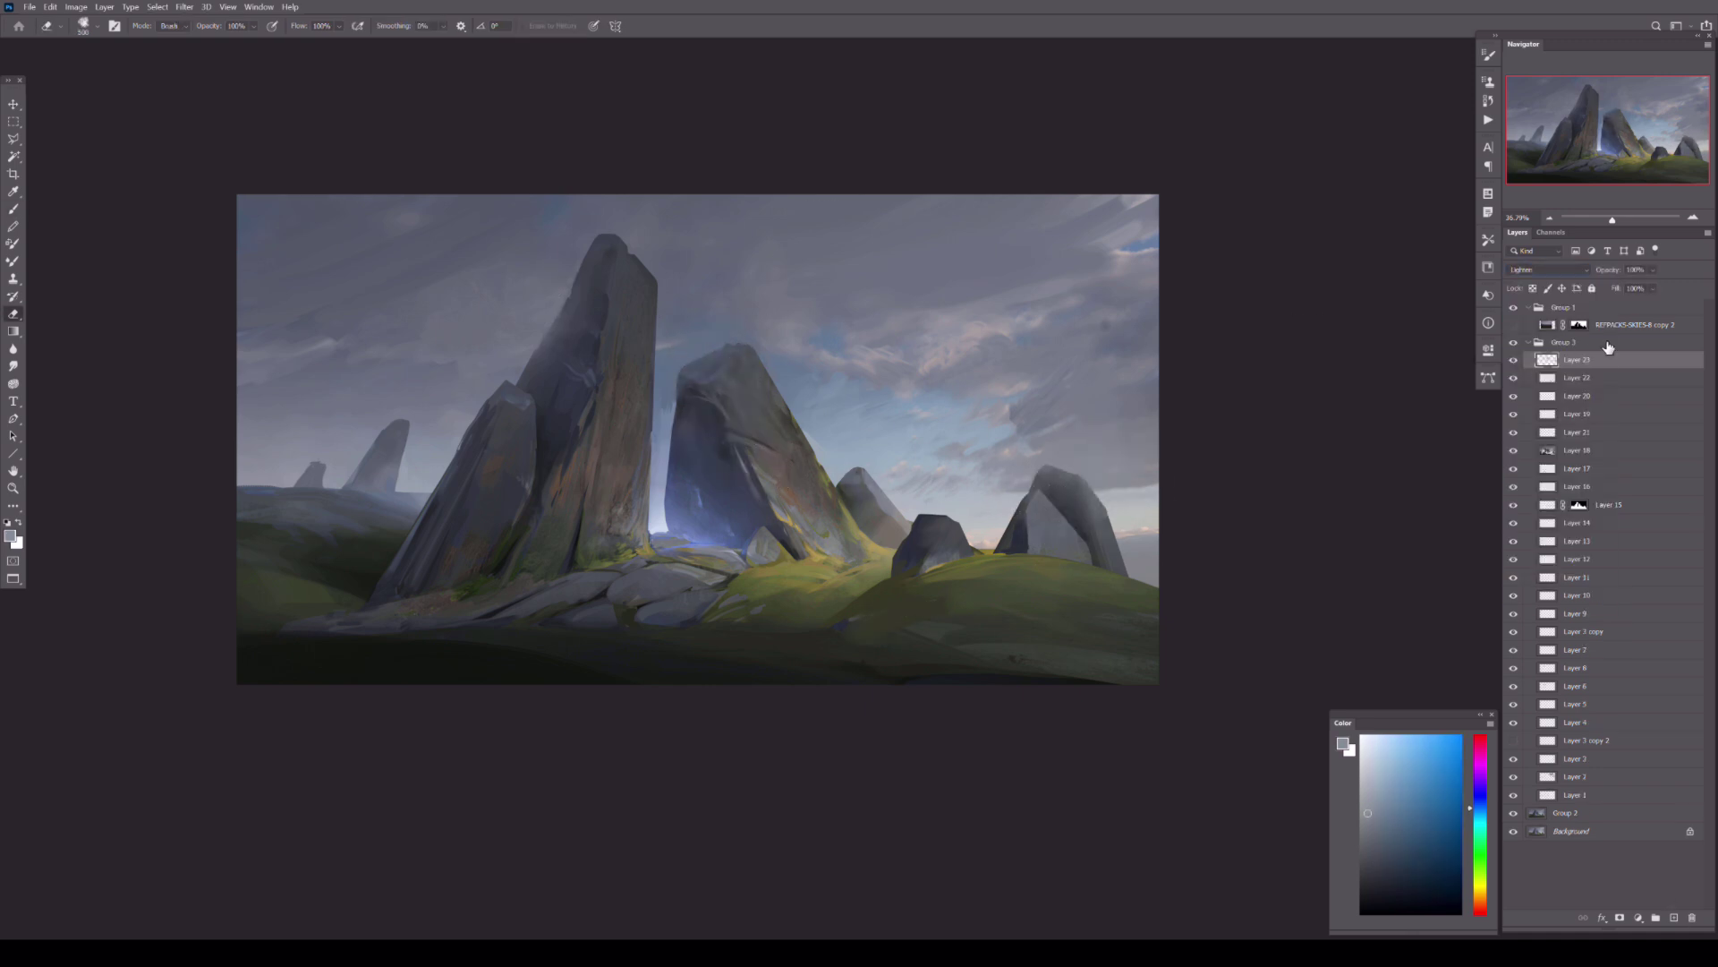